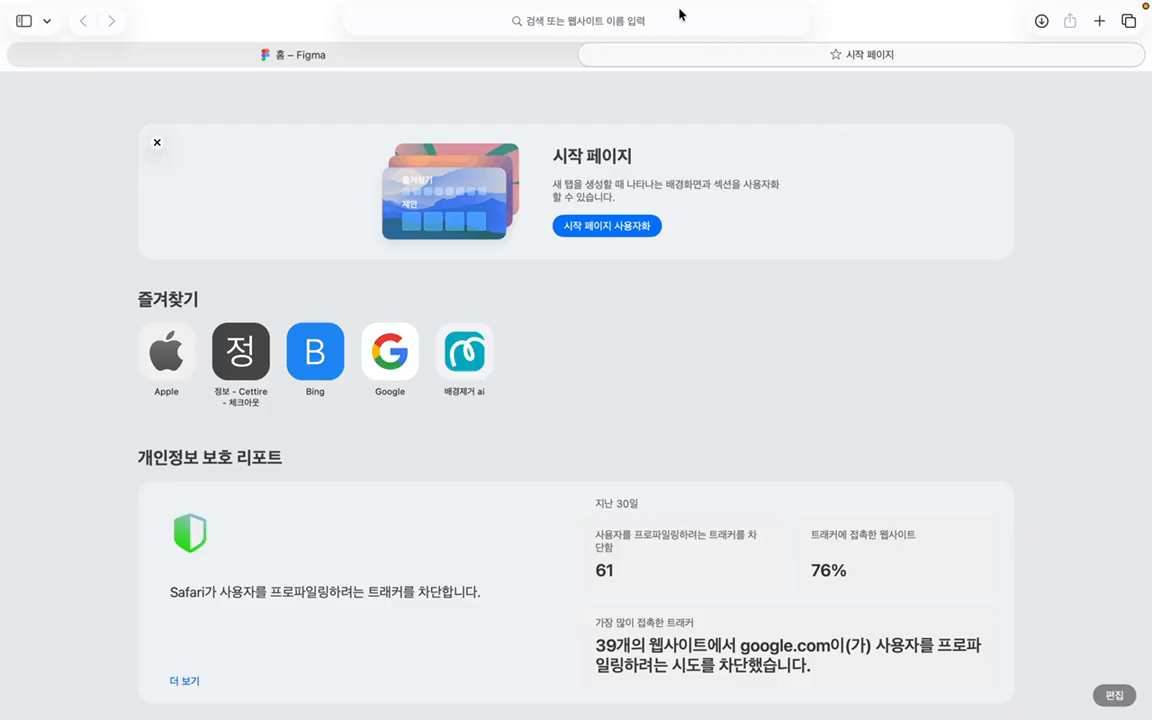
Step: Enter figma.com/education in Safari's address bar to load the Figma for Education page
{"action": "left_click", "coordinate": [661, 32]}
{"action": "type", "text": "gi"}
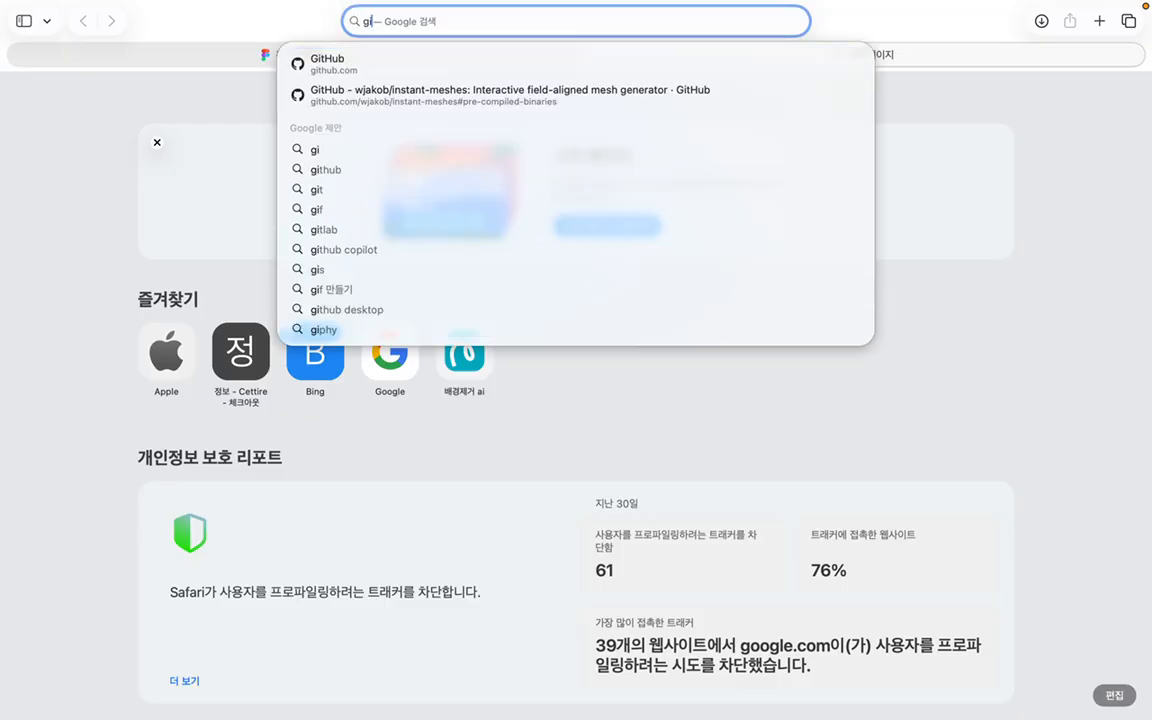
{"action": "key", "text": "BackSpace"}
{"action": "key", "text": "BackSpace"}
{"action": "type", "text": "git"}
{"action": "key", "text": "BackSpace"}
{"action": "type", "text": "ma.c"}
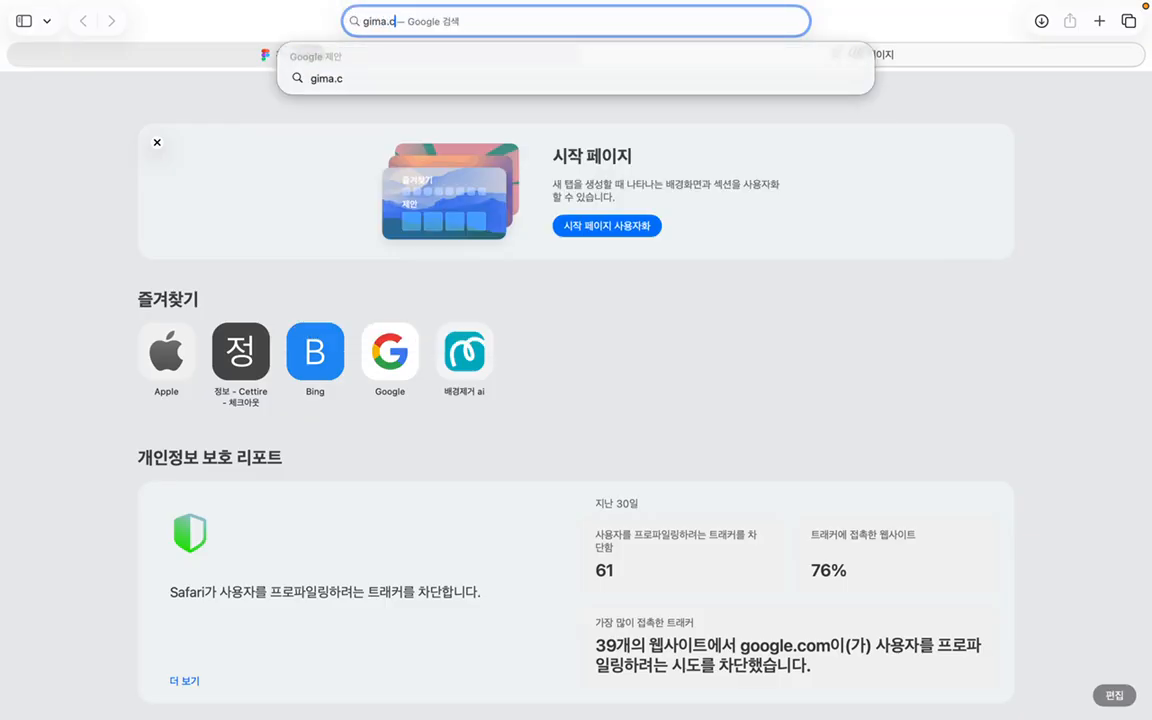
{"action": "key", "text": "BackSpace"}
{"action": "key", "text": "BackSpace"}
{"action": "key", "text": "BackSpace"}
{"action": "key", "text": "BackSpace"}
{"action": "key", "text": "BackSpace"}
{"action": "type", "text": "it"}
{"action": "key", "text": "BackSpace"}
{"action": "key", "text": "BackSpace"}
{"action": "key", "text": "BackSpace"}
{"action": "key", "text": "BackSpace"}
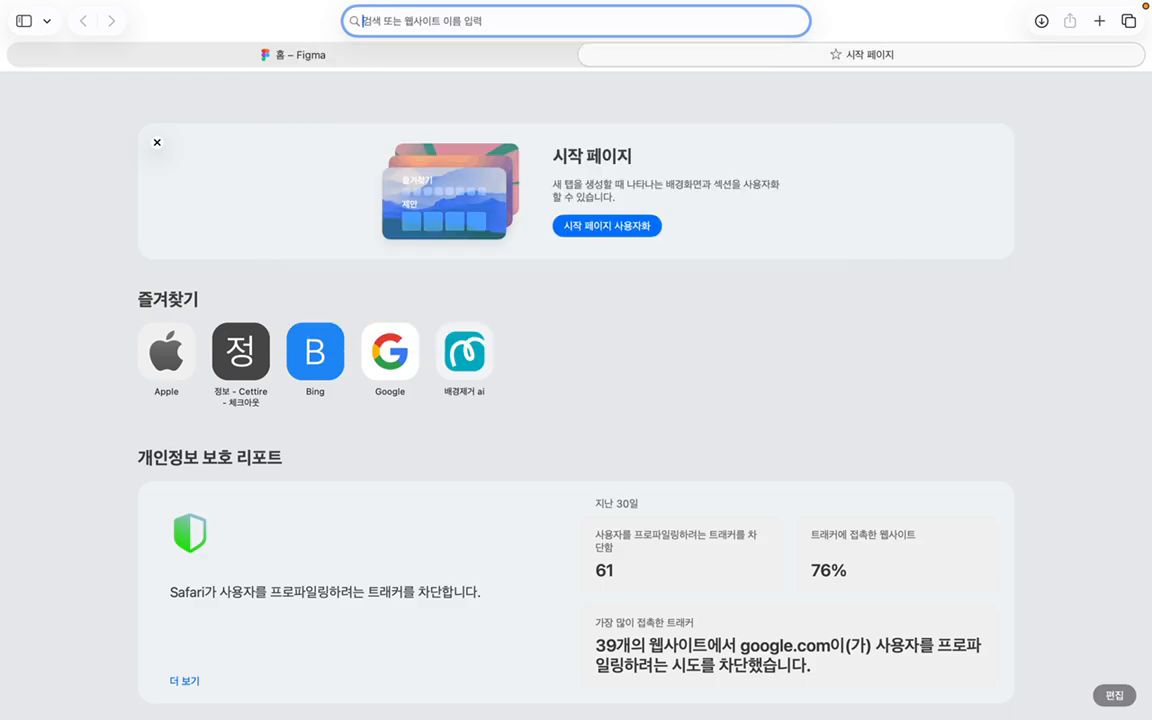
{"action": "type", "text": "fig"}
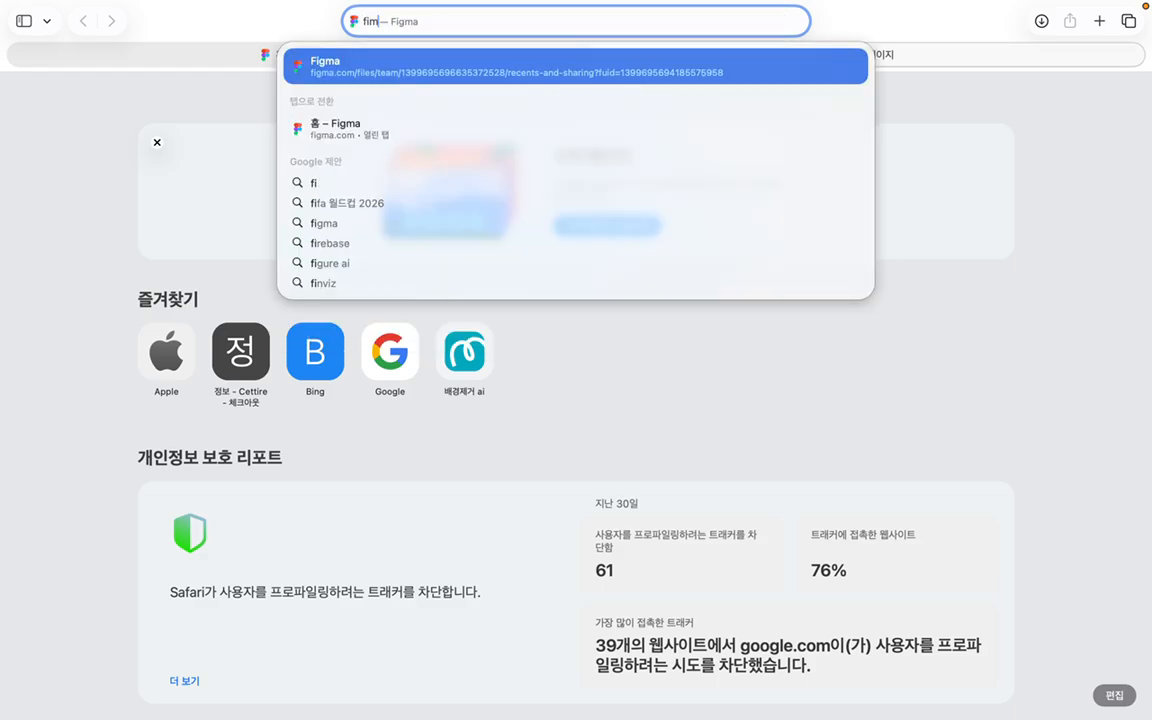
{"action": "type", "text": "ma.com//"}
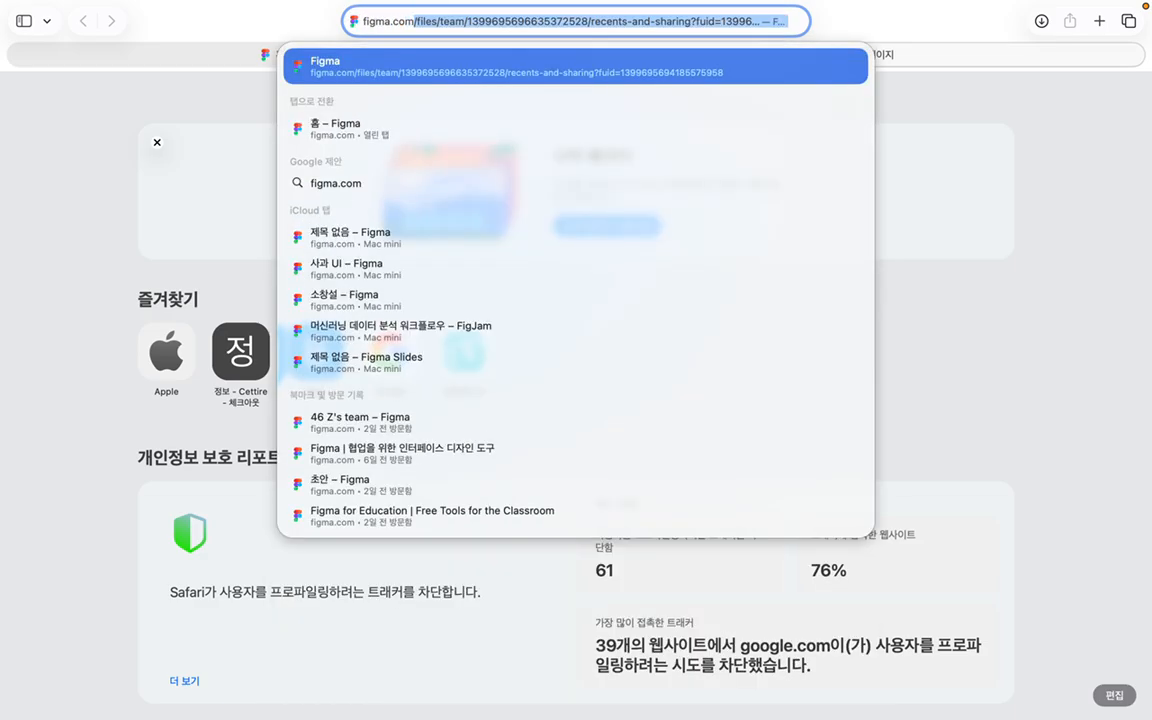
{"action": "key", "text": "BackSpace"}
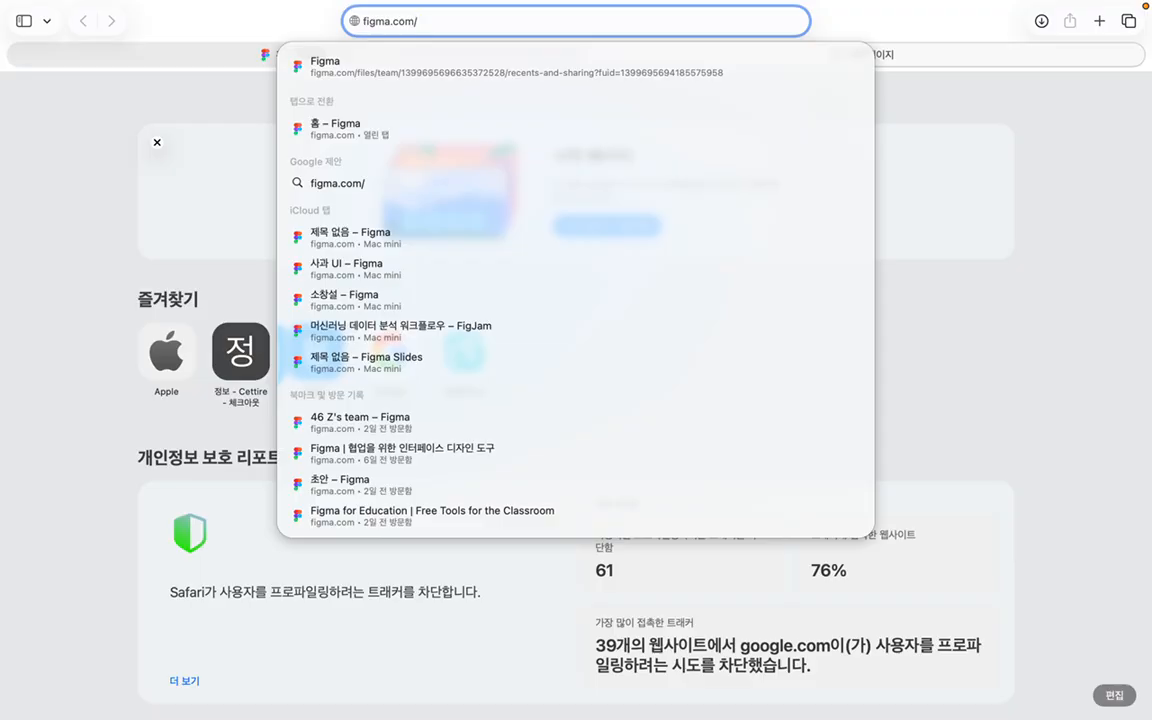
{"action": "type", "text": "education"}
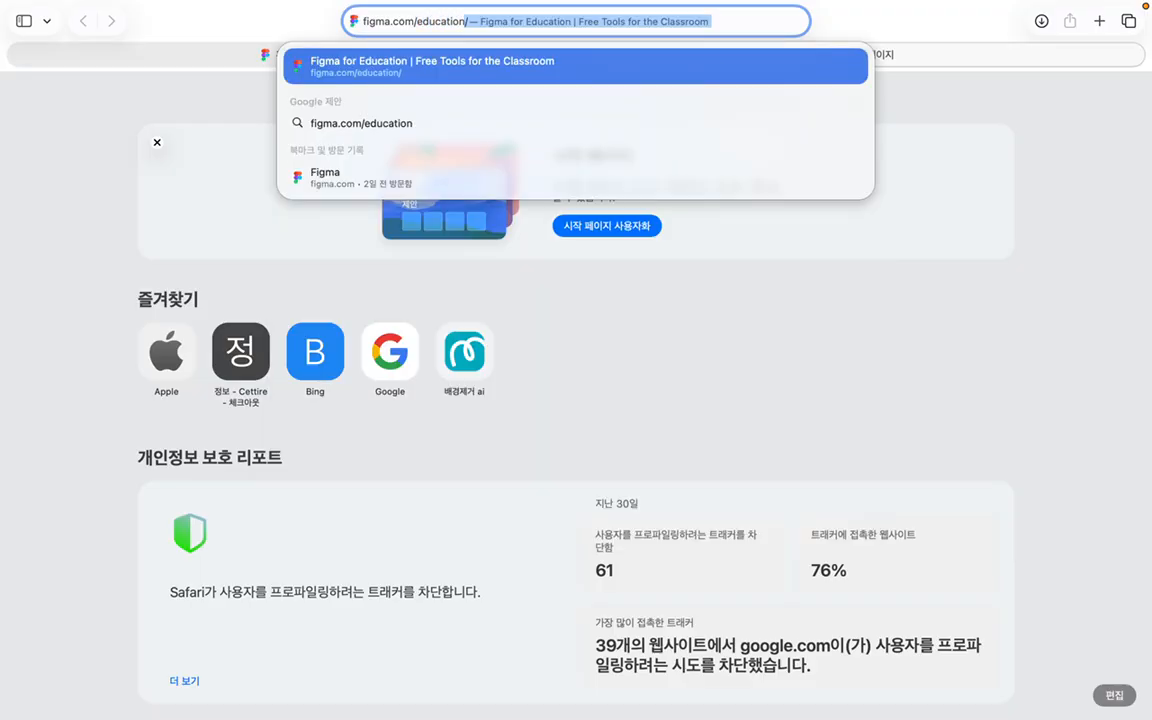
{"action": "key", "text": "Return"}
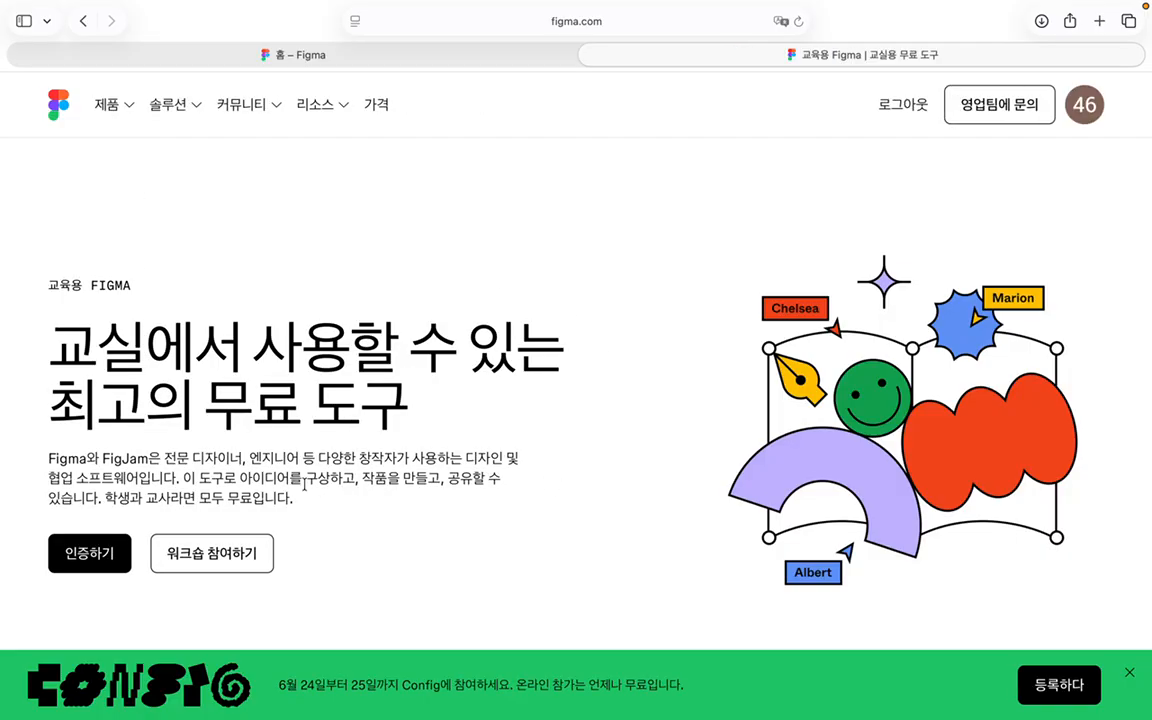
Step: Verify education status with 인증하기, then switch back to the 홈 – Figma tab
{"action": "left_click", "coordinate": [88, 565]}
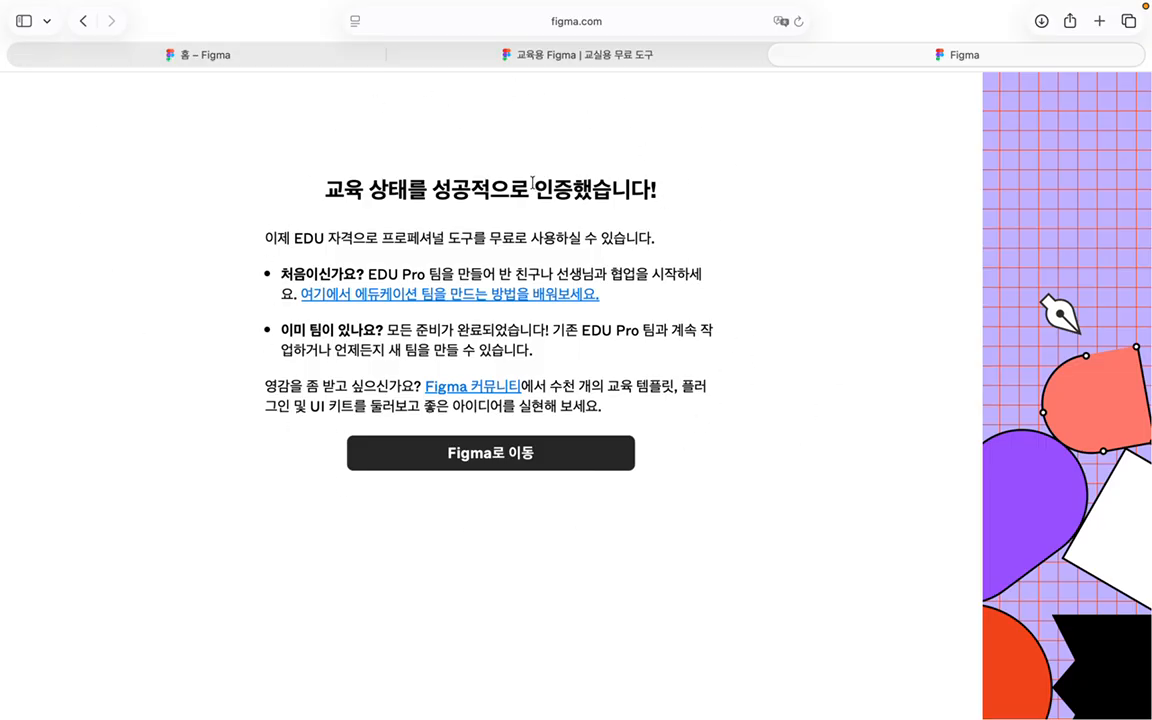
{"action": "left_click_drag", "start_coordinate": [535, 182], "coordinate": [676, 206]}
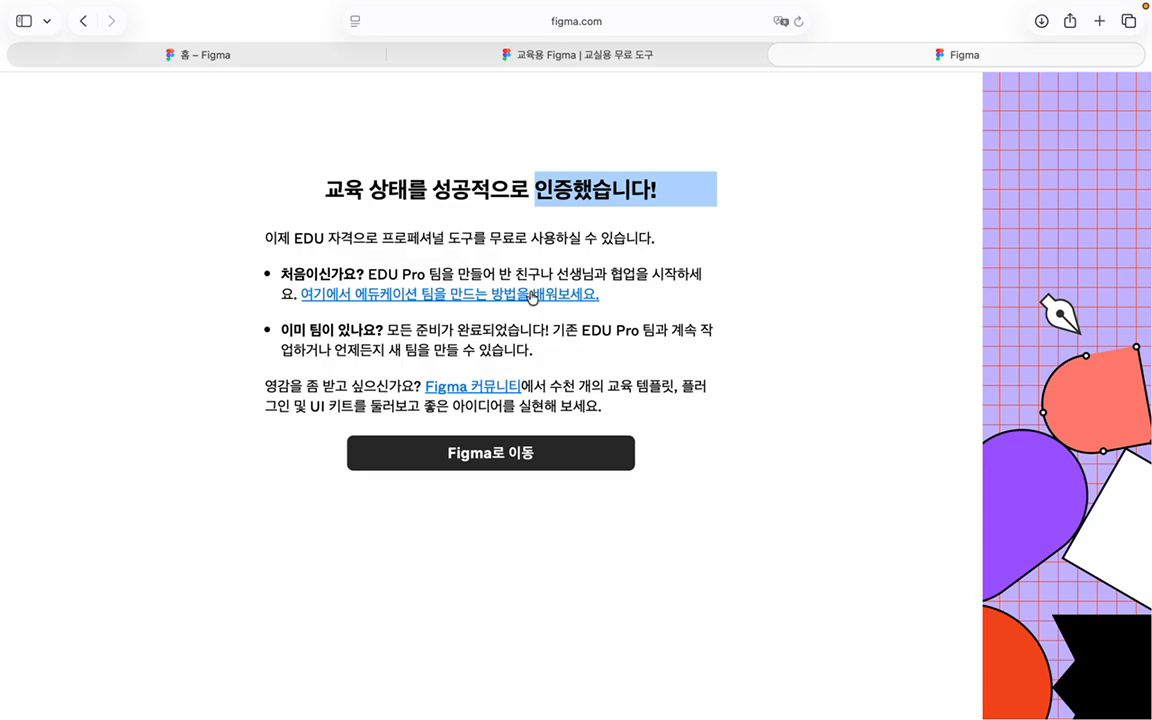
{"action": "left_click", "coordinate": [248, 57]}
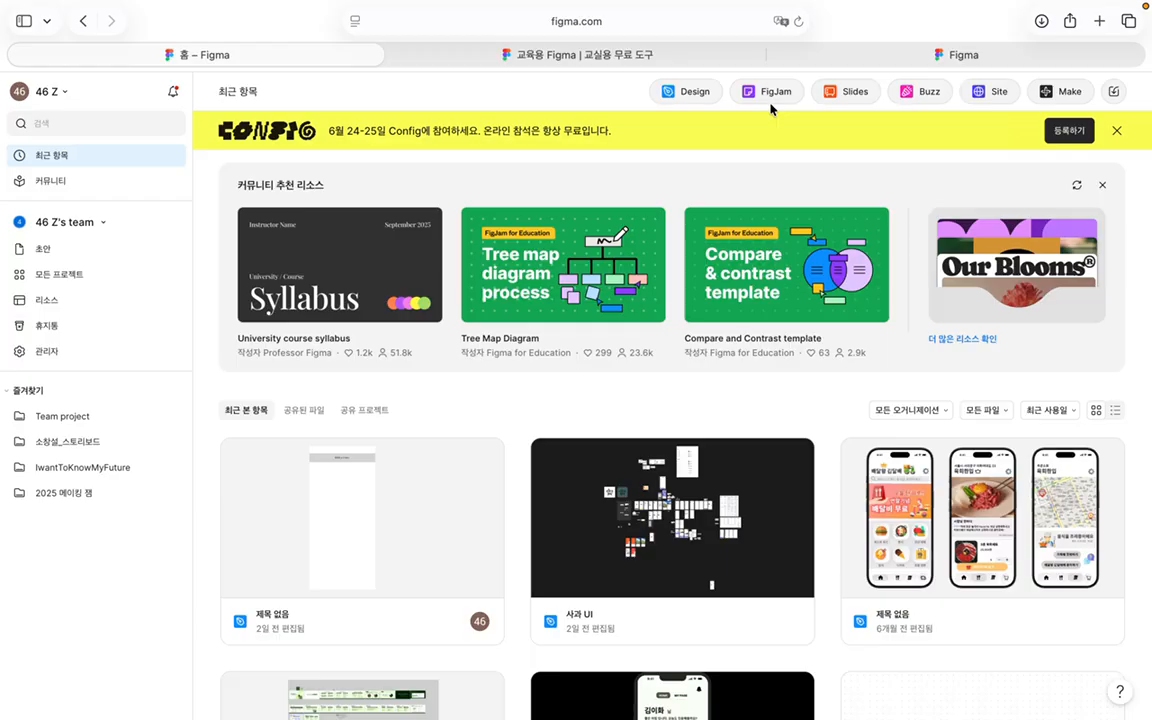
{"action": "scroll", "coordinate": [635, 296], "scroll_direction": "down", "scroll_amount": 5}
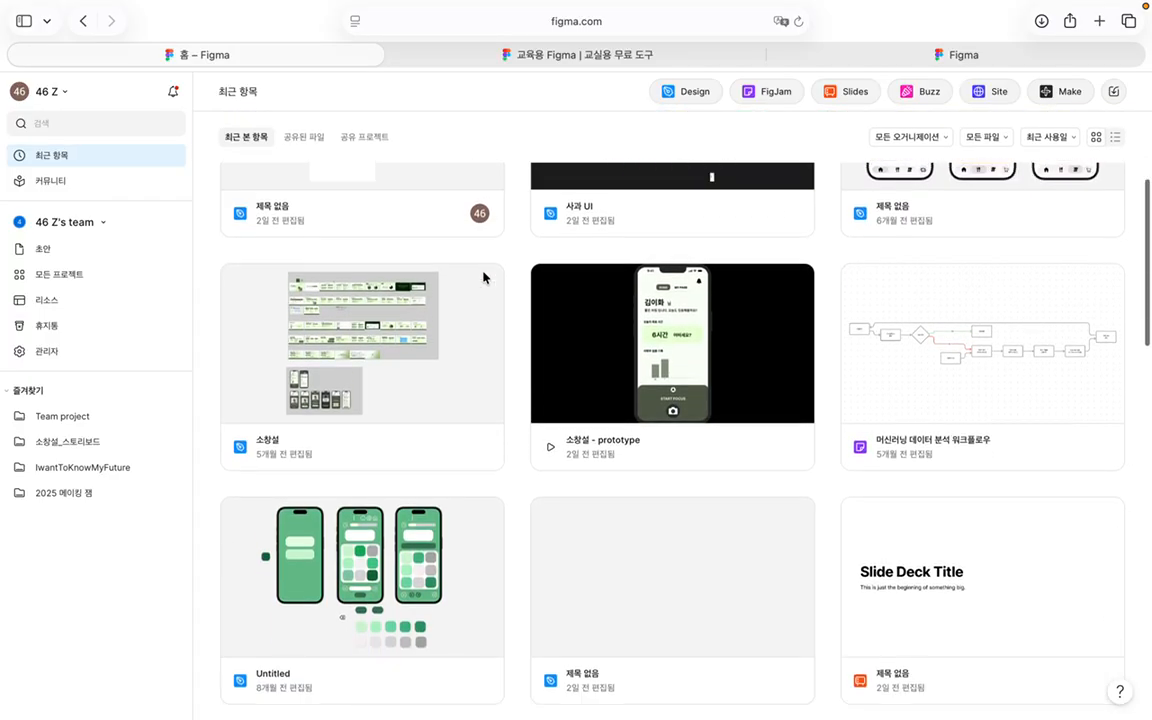
{"action": "scroll", "coordinate": [960, 481], "scroll_direction": "up", "scroll_amount": 3}
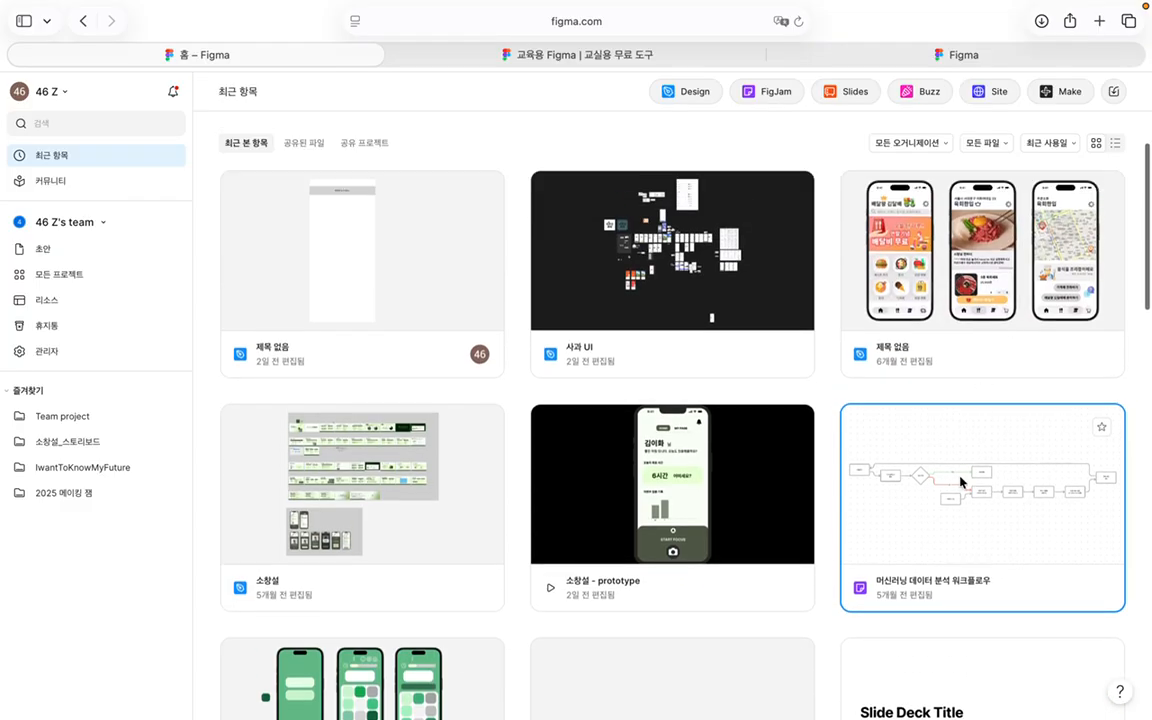
{"action": "left_click", "coordinate": [958, 503]}
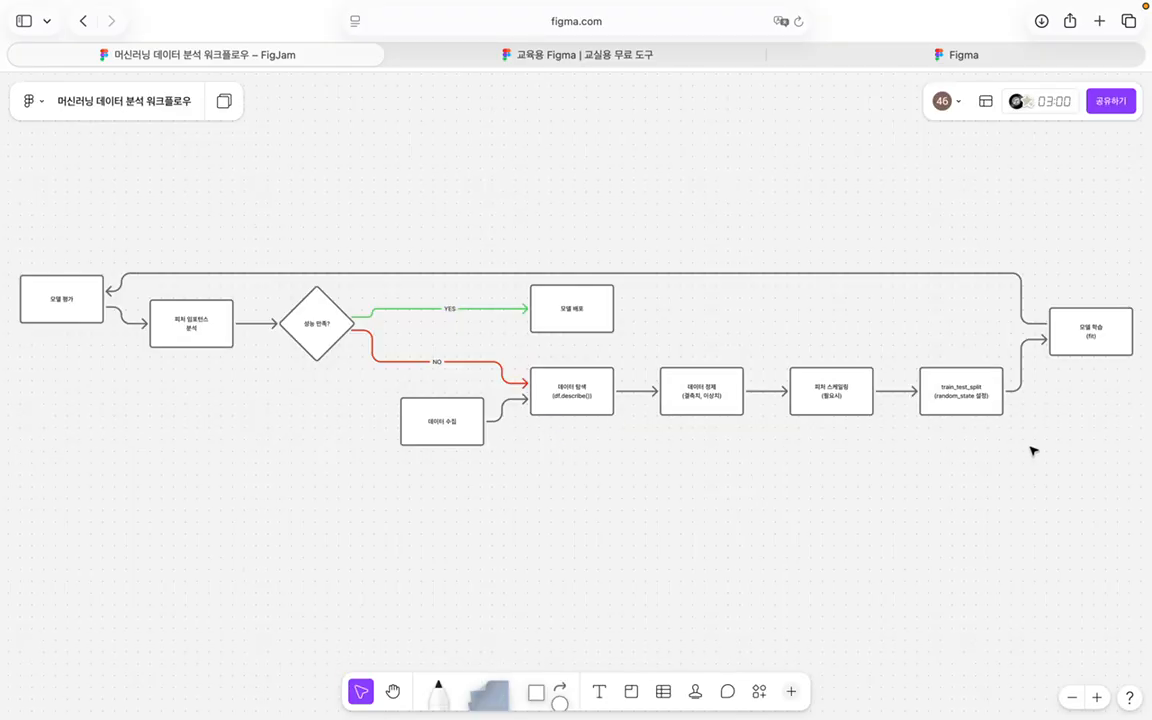
{"action": "left_click", "coordinate": [300, 291]}
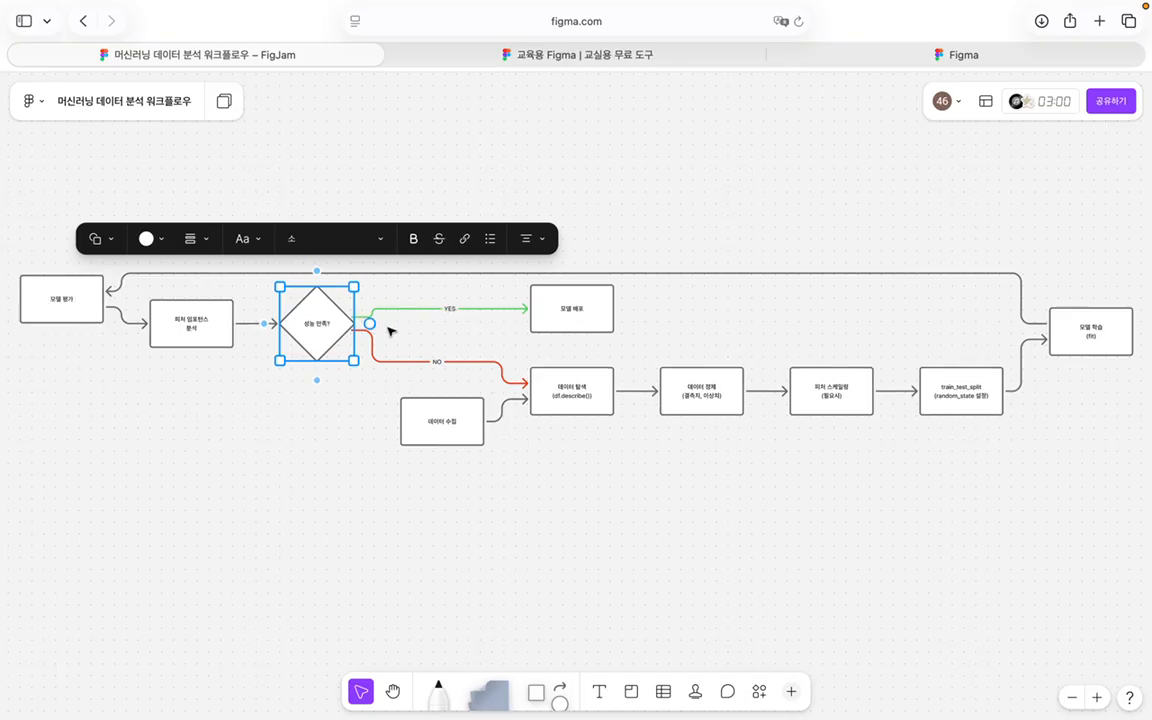
{"action": "left_click_drag", "start_coordinate": [371, 324], "coordinate": [281, 318]}
{"action": "left_click", "coordinate": [357, 476]}
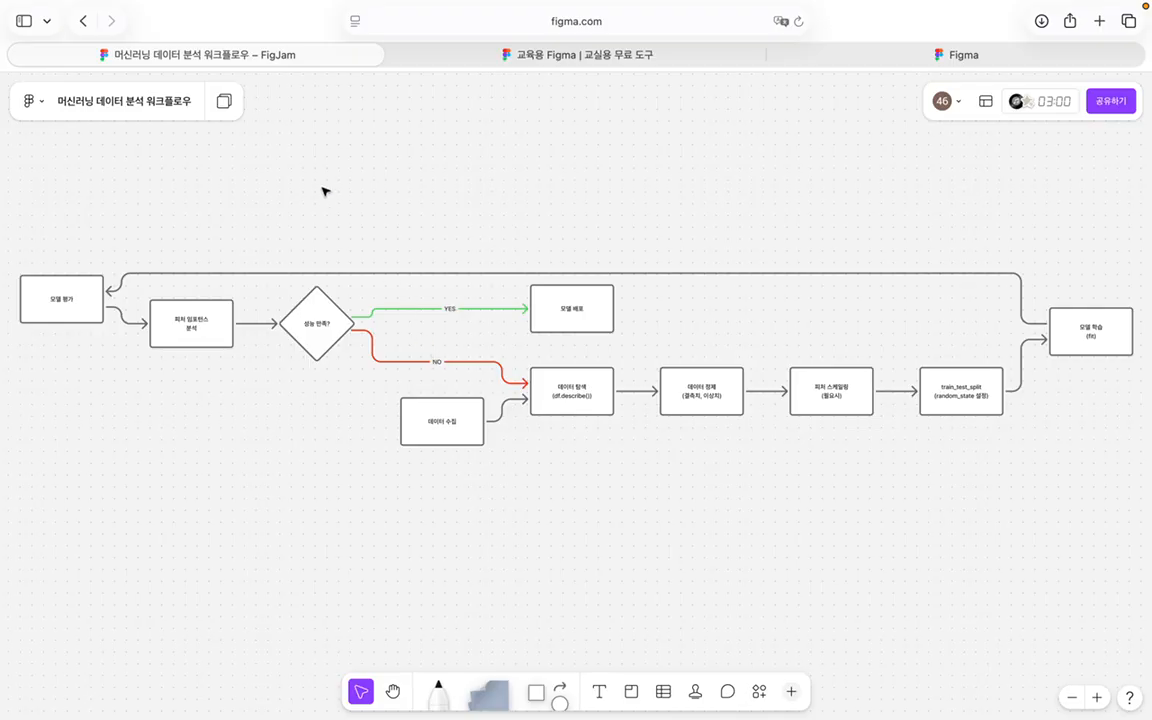
{"action": "left_click", "coordinate": [84, 21]}
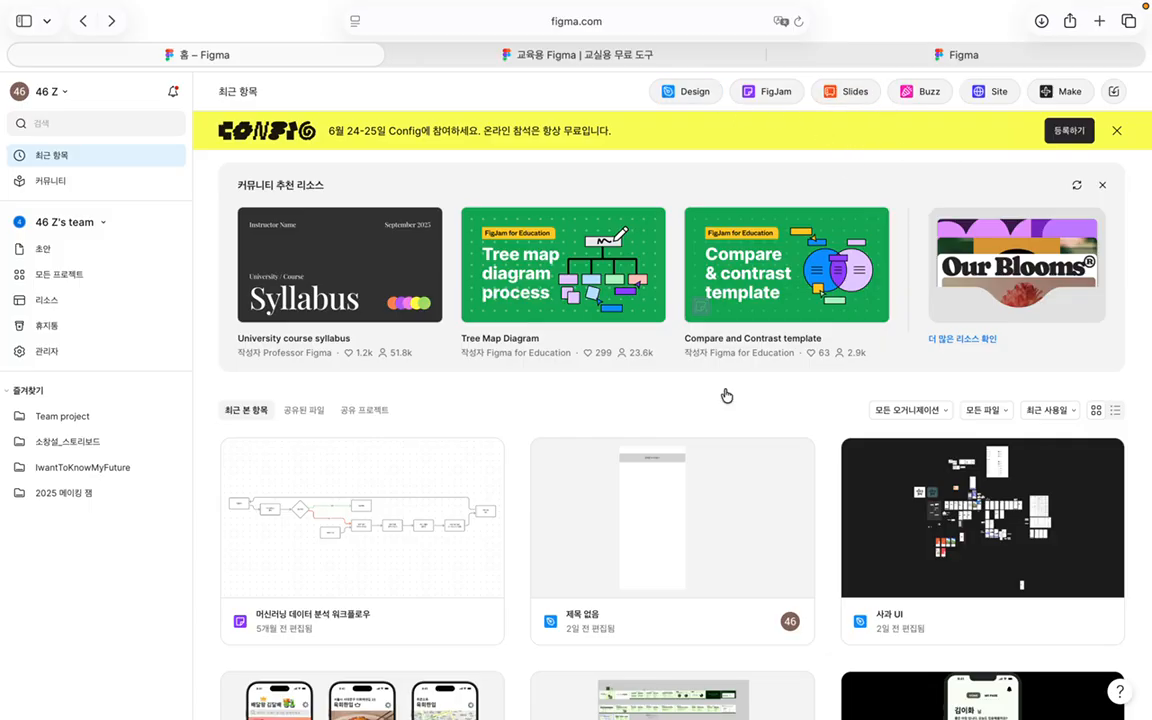
Step: Open the 고령화와 간호사 분포의 역설 deck and view slide 1's Animation settings
{"action": "scroll", "coordinate": [702, 437], "scroll_direction": "down", "scroll_amount": 10}
{"action": "scroll", "coordinate": [702, 437], "scroll_direction": "down", "scroll_amount": 5}
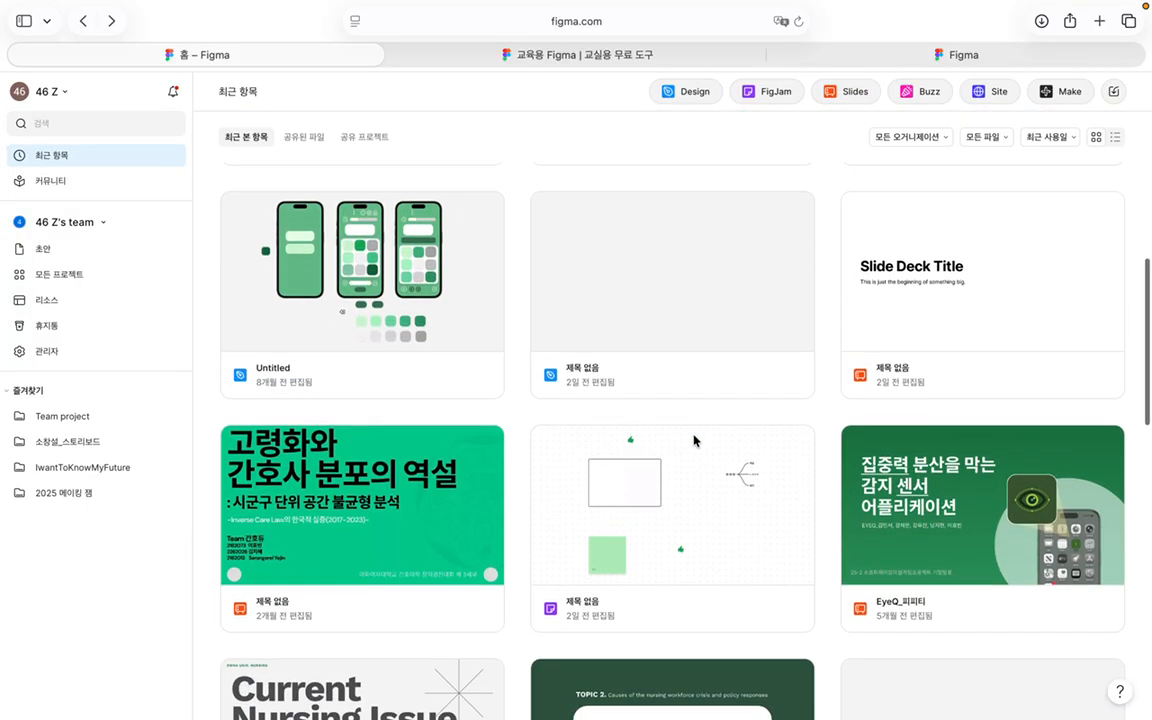
{"action": "double_click", "coordinate": [395, 531]}
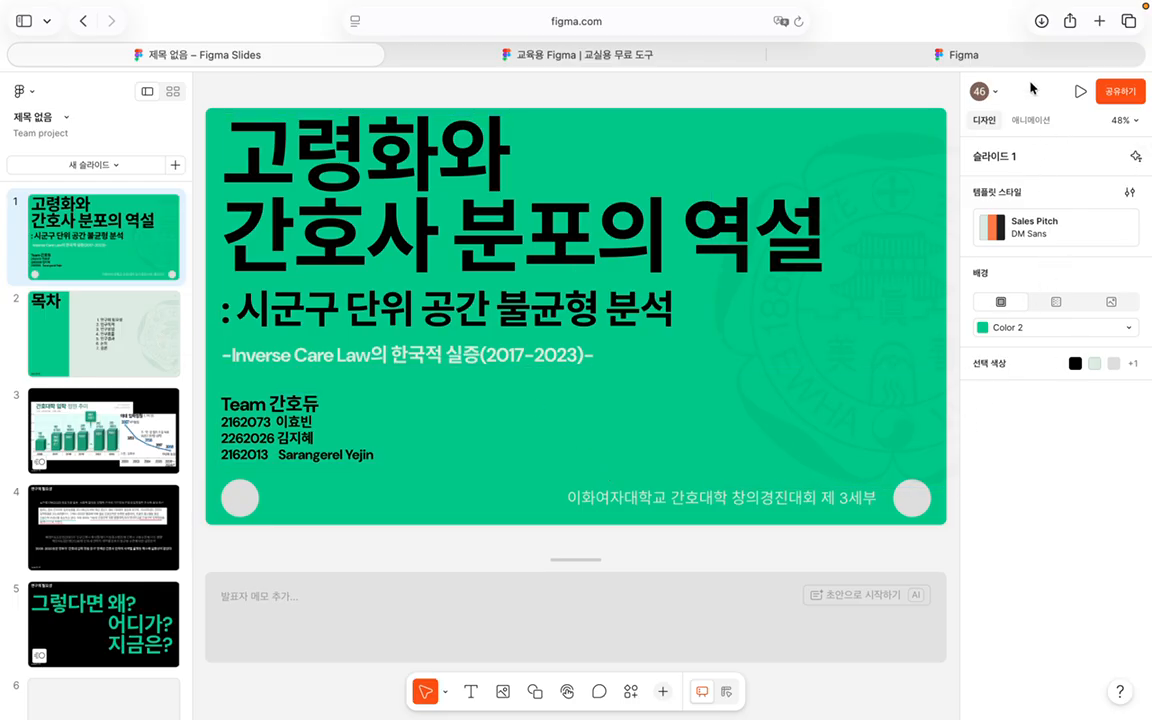
{"action": "left_click", "coordinate": [442, 285]}
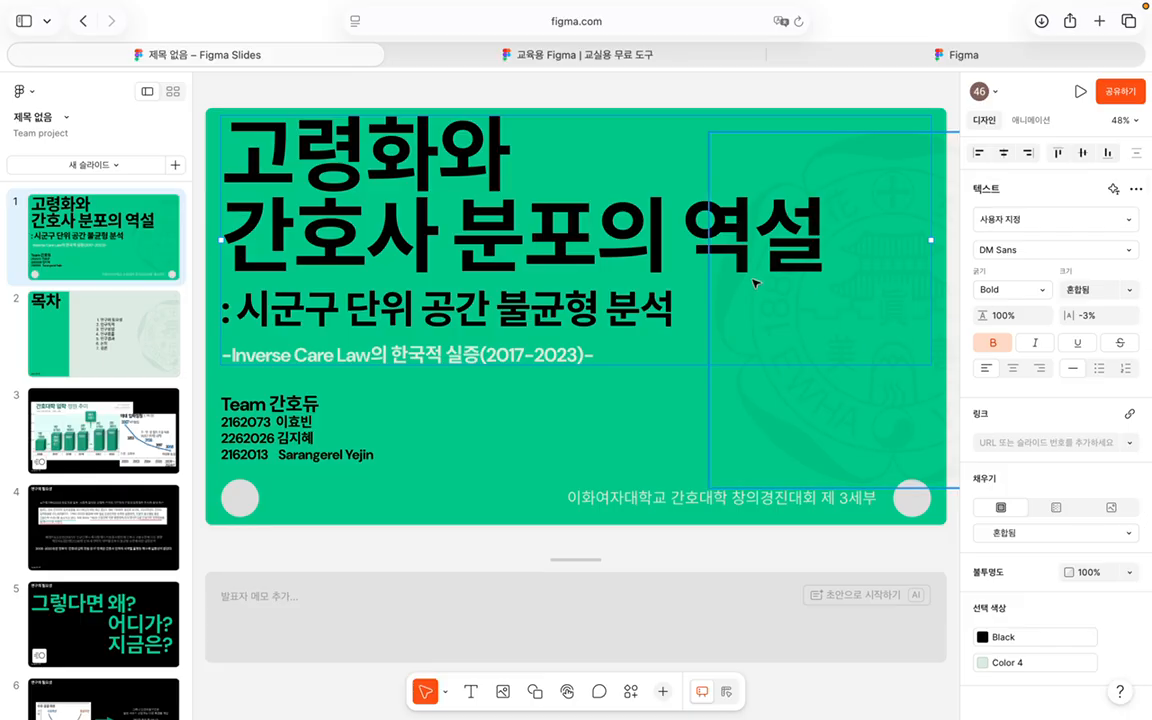
{"action": "scroll", "coordinate": [1005, 320], "scroll_direction": "down", "scroll_amount": 1}
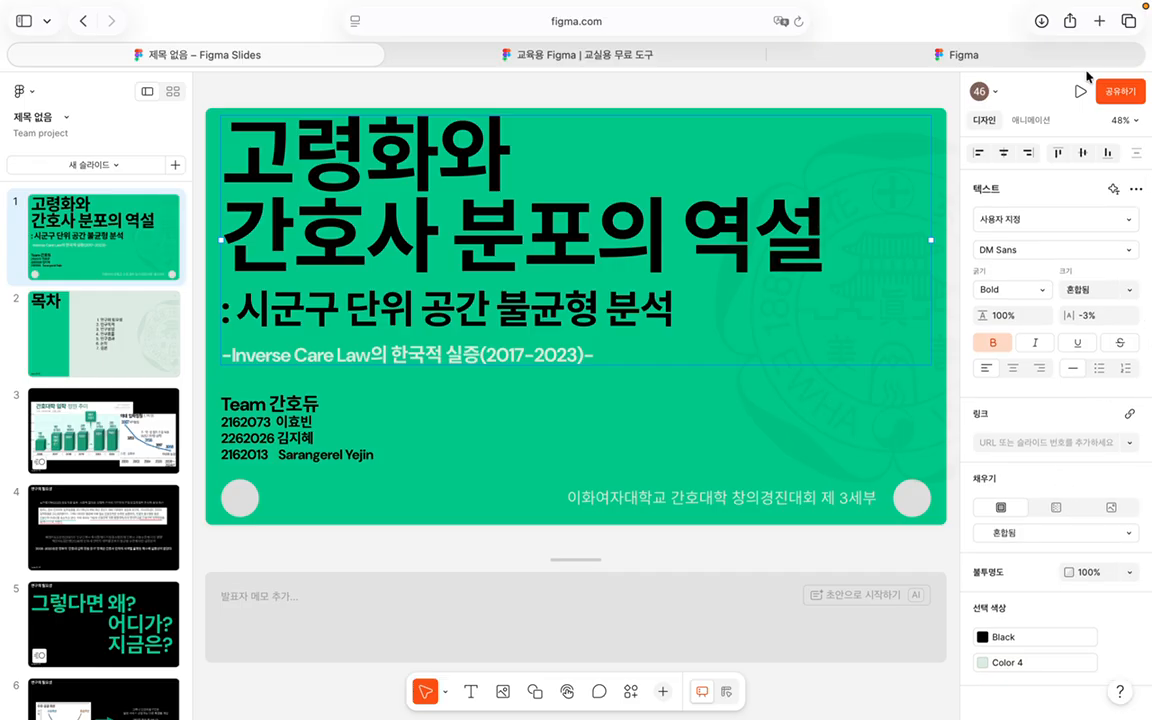
{"action": "left_click", "coordinate": [1031, 120]}
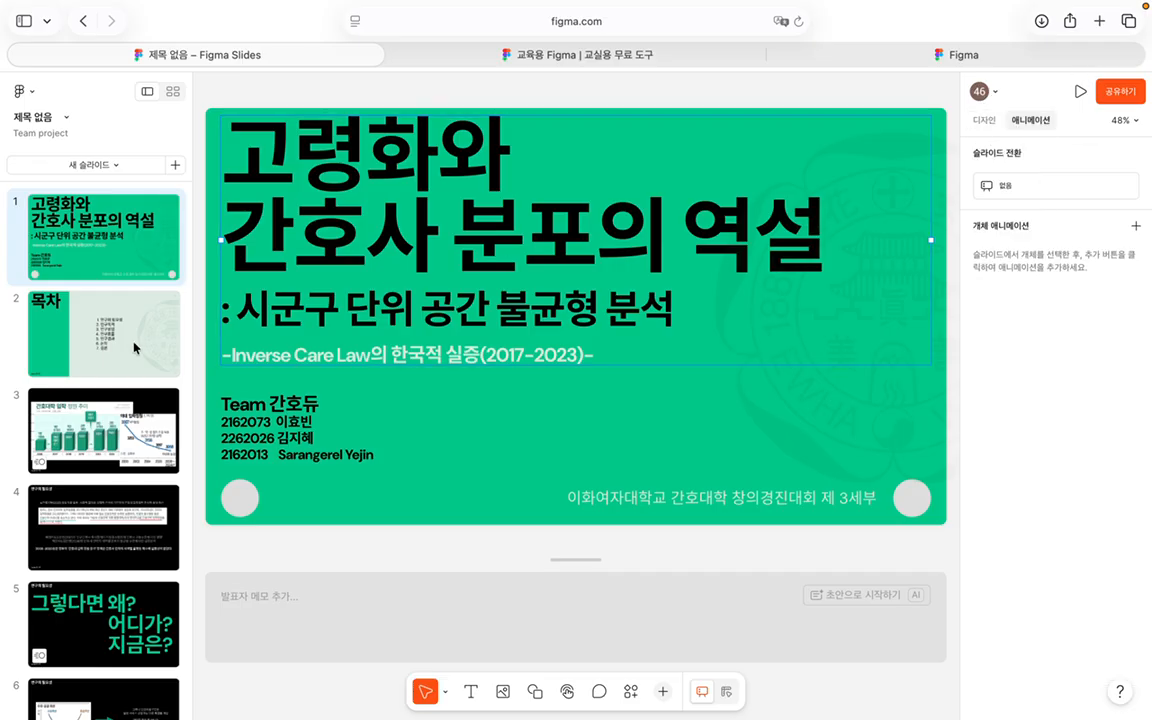
Step: Browse slides 2, 3, 6 and 5, previewing slide 5's text animation, then settle on slide 3
{"action": "left_click", "coordinate": [105, 332]}
{"action": "left_click", "coordinate": [110, 450]}
{"action": "scroll", "coordinate": [113, 483], "scroll_direction": "down", "scroll_amount": 5}
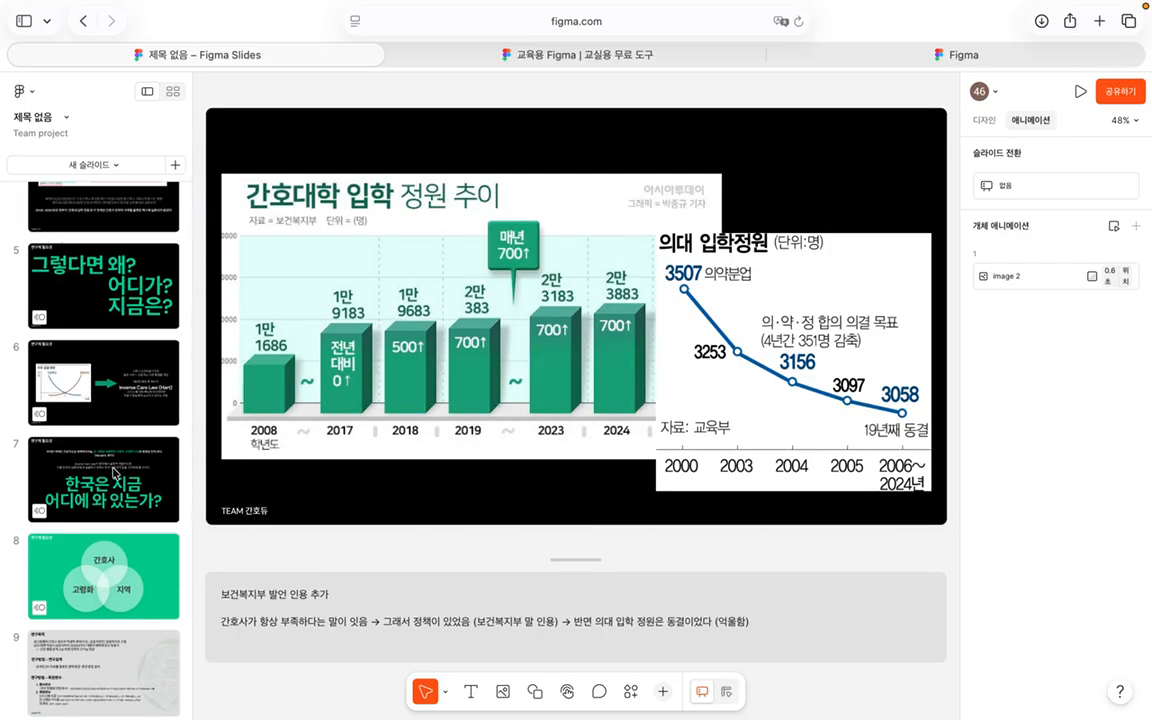
{"action": "left_click", "coordinate": [105, 322]}
{"action": "left_click", "coordinate": [113, 258]}
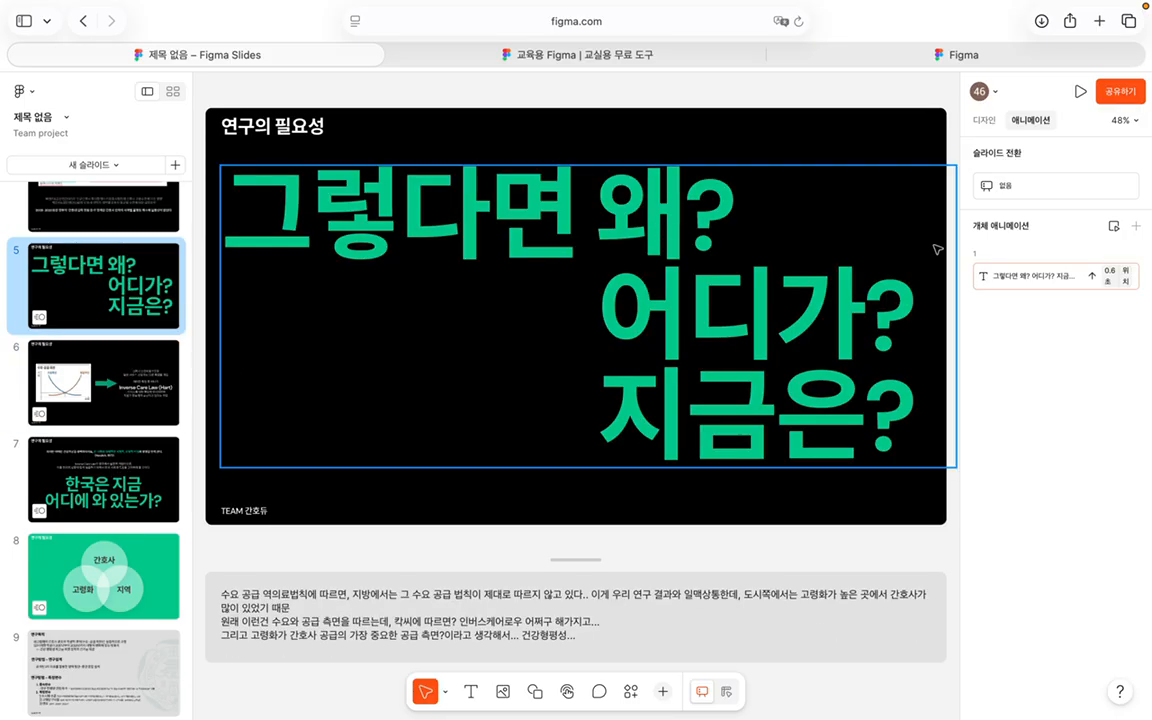
{"action": "left_click", "coordinate": [1117, 227]}
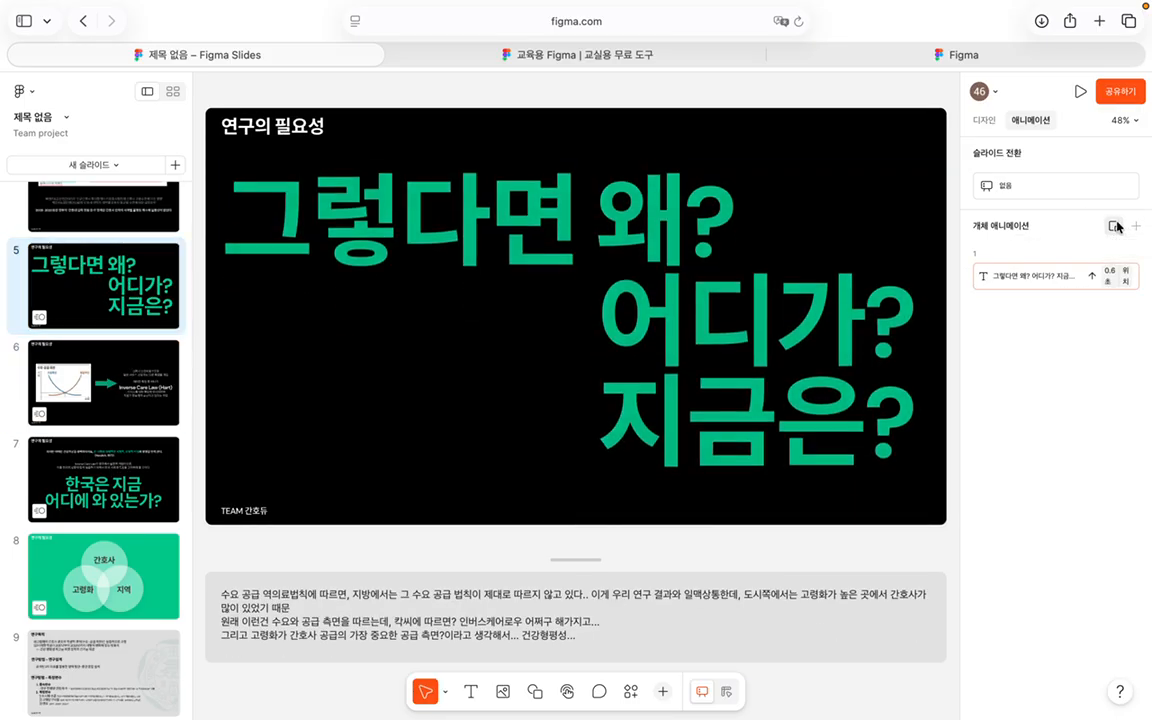
{"action": "left_click", "coordinate": [995, 122]}
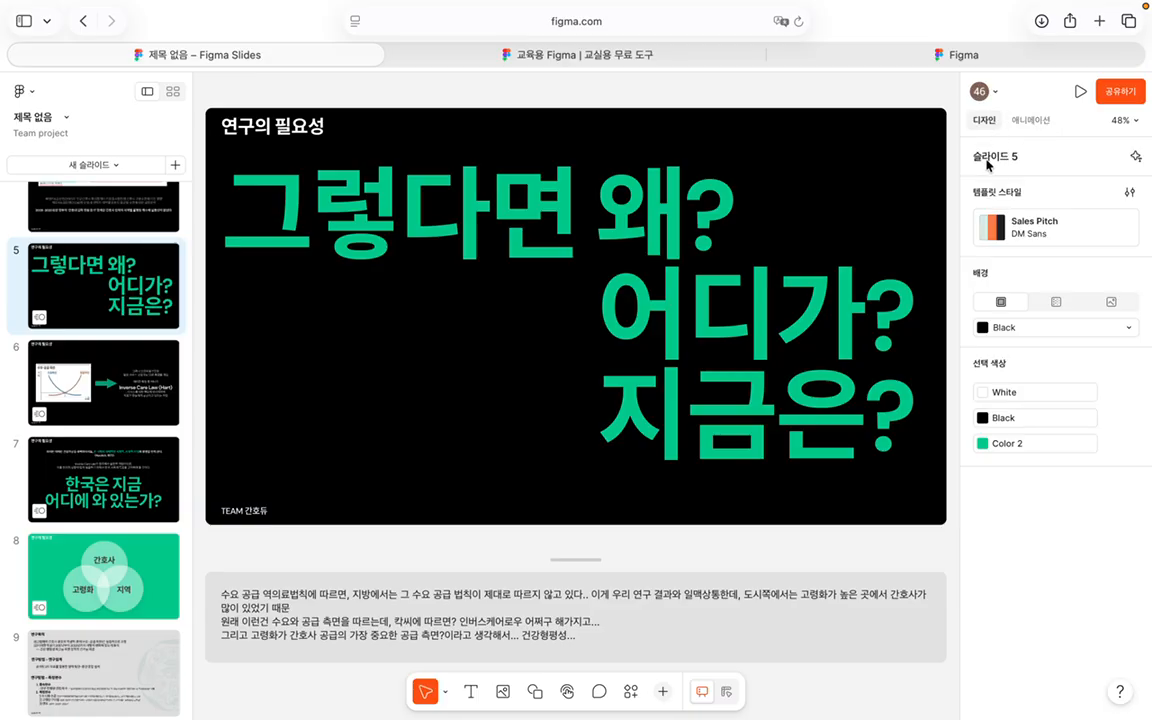
{"action": "scroll", "coordinate": [94, 464], "scroll_direction": "up", "scroll_amount": 5}
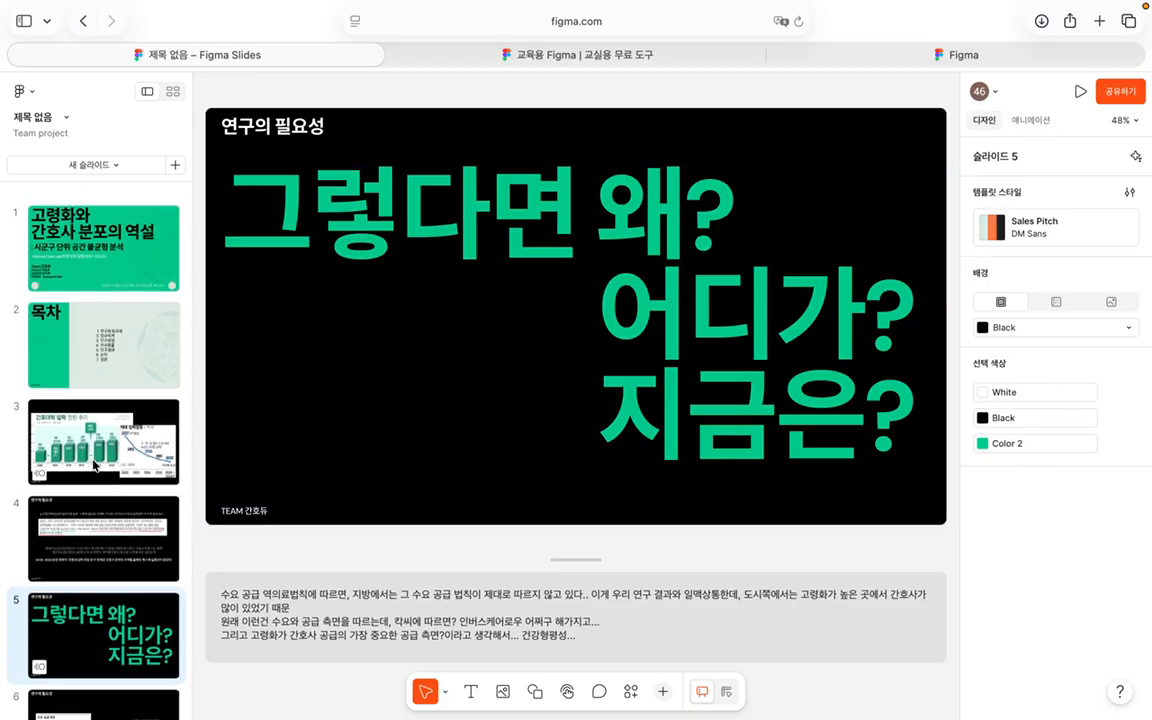
{"action": "left_click", "coordinate": [983, 392]}
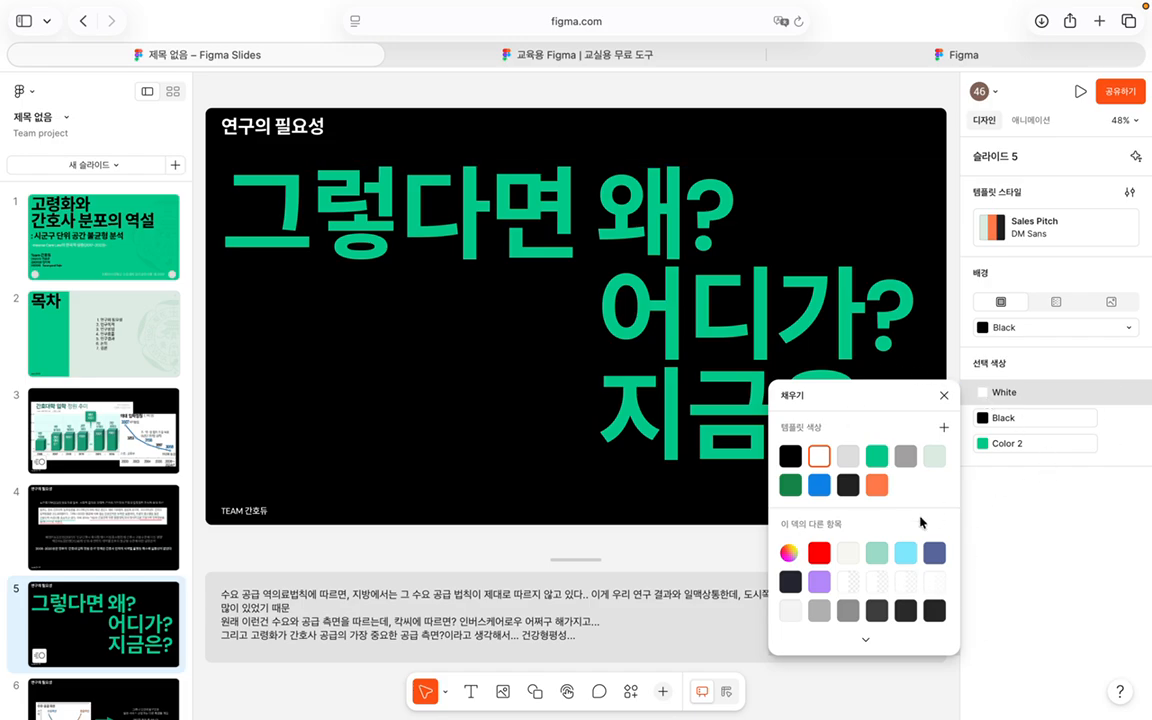
{"action": "left_click", "coordinate": [943, 395]}
{"action": "left_click", "coordinate": [100, 415]}
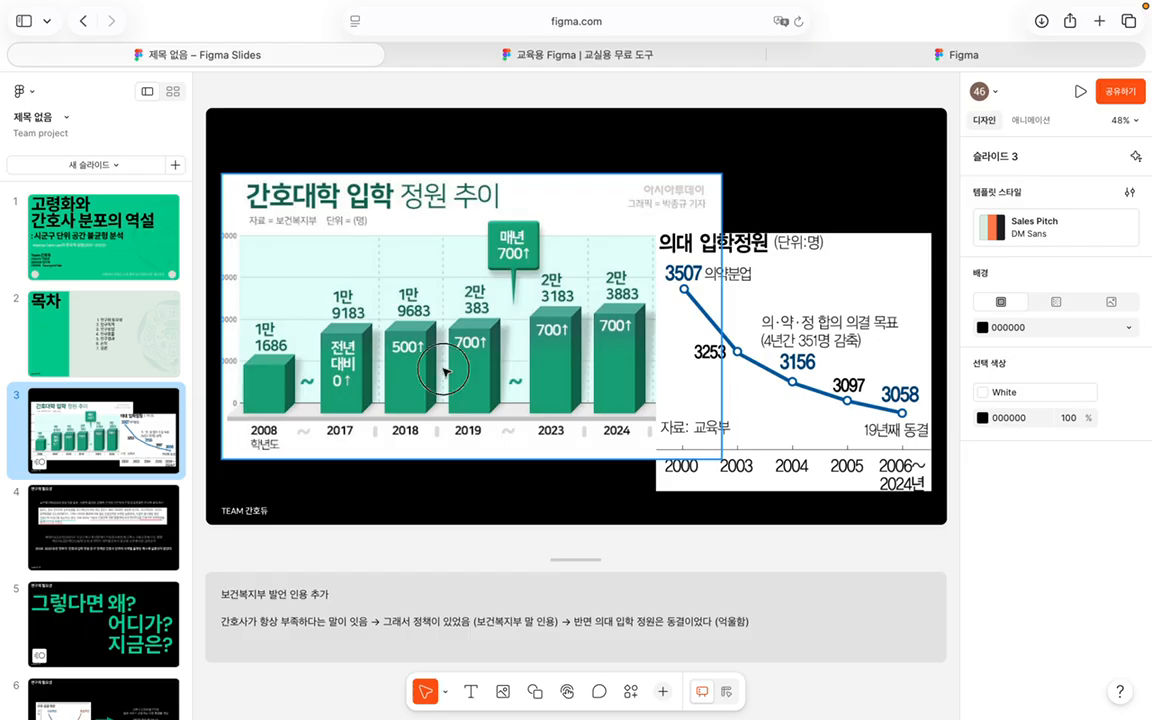
Step: Try another shadow style on slide 3's enrolment chart image, then restore the original
{"action": "left_click", "coordinate": [560, 400]}
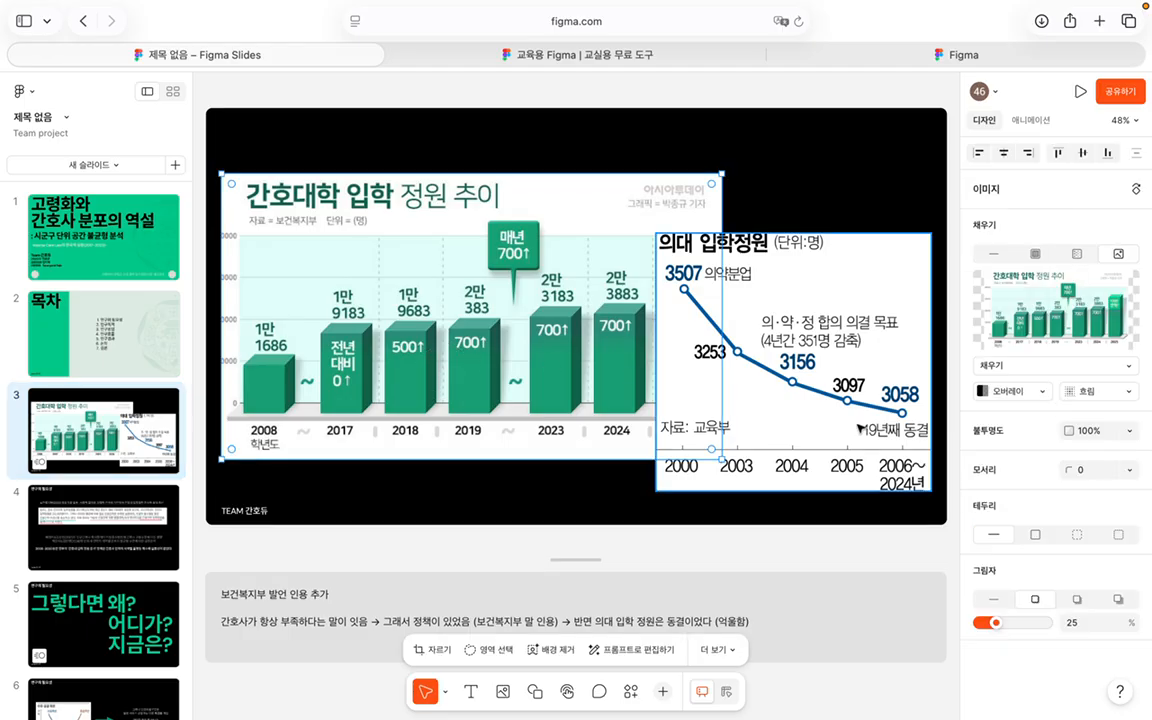
{"action": "left_click", "coordinate": [1078, 598]}
{"action": "left_click", "coordinate": [1028, 603]}
Step: On slide 11, try two other shadow styles on the Gini formula box, then restore its original
{"action": "scroll", "coordinate": [165, 470], "scroll_direction": "down", "scroll_amount": 15}
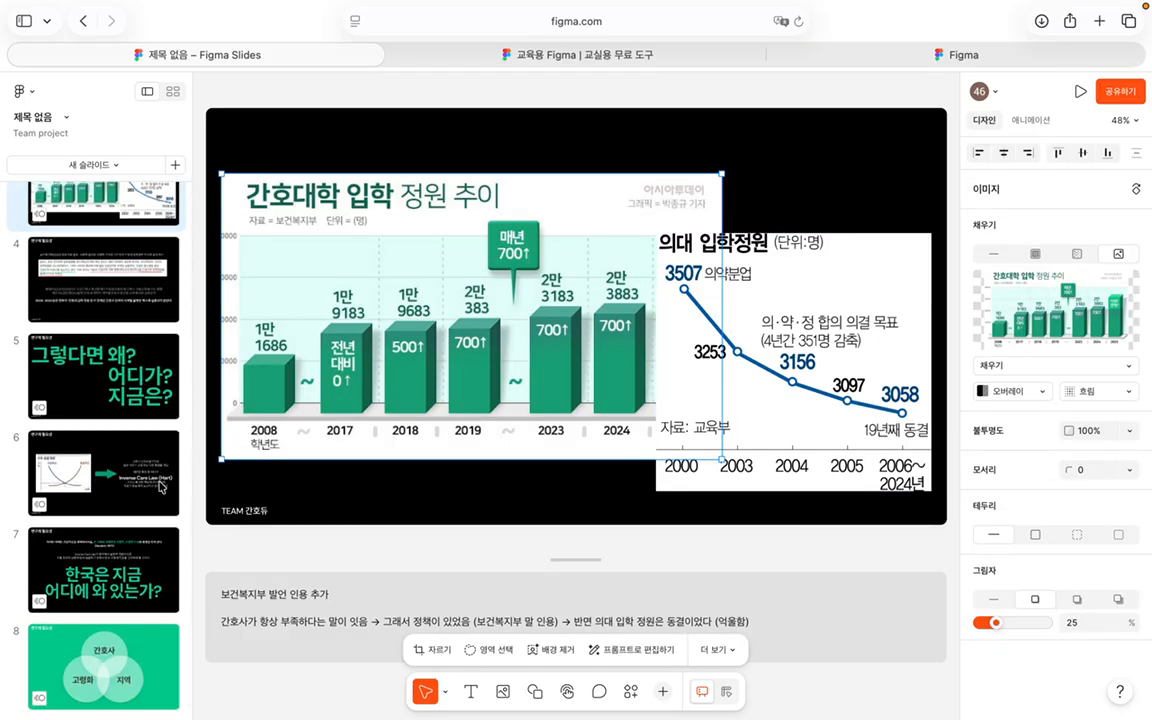
{"action": "left_click", "coordinate": [140, 408]}
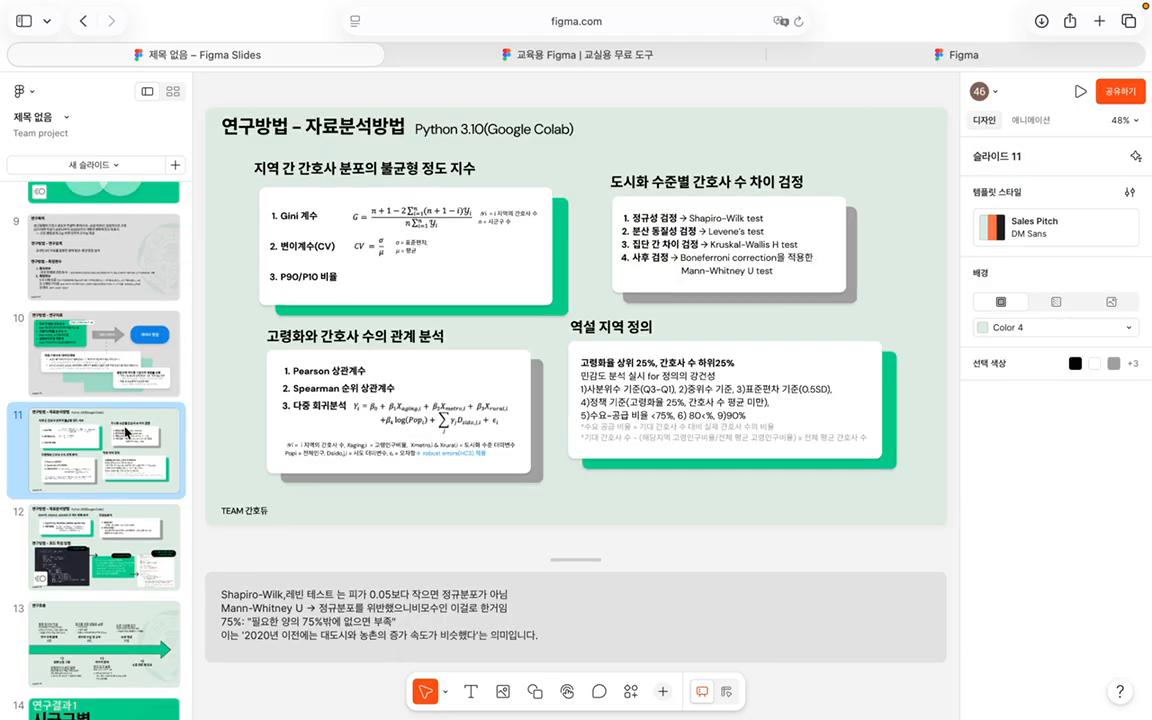
{"action": "left_click", "coordinate": [492, 245]}
{"action": "left_click", "coordinate": [1078, 490]}
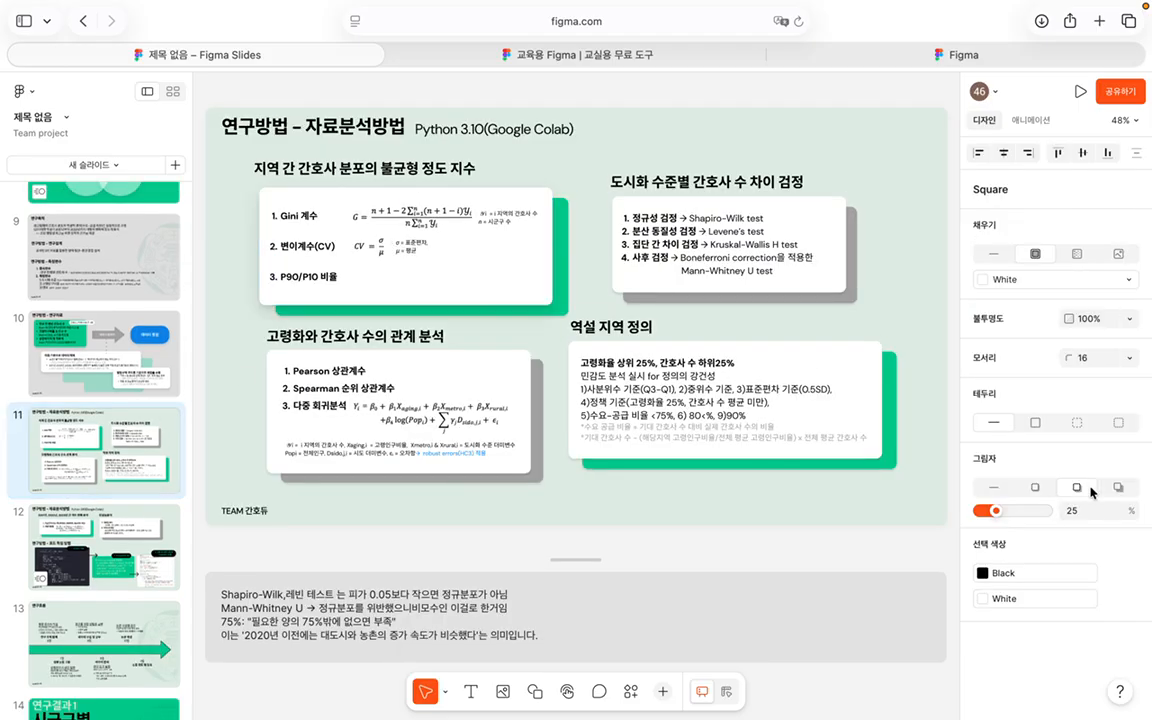
{"action": "left_click", "coordinate": [1118, 488]}
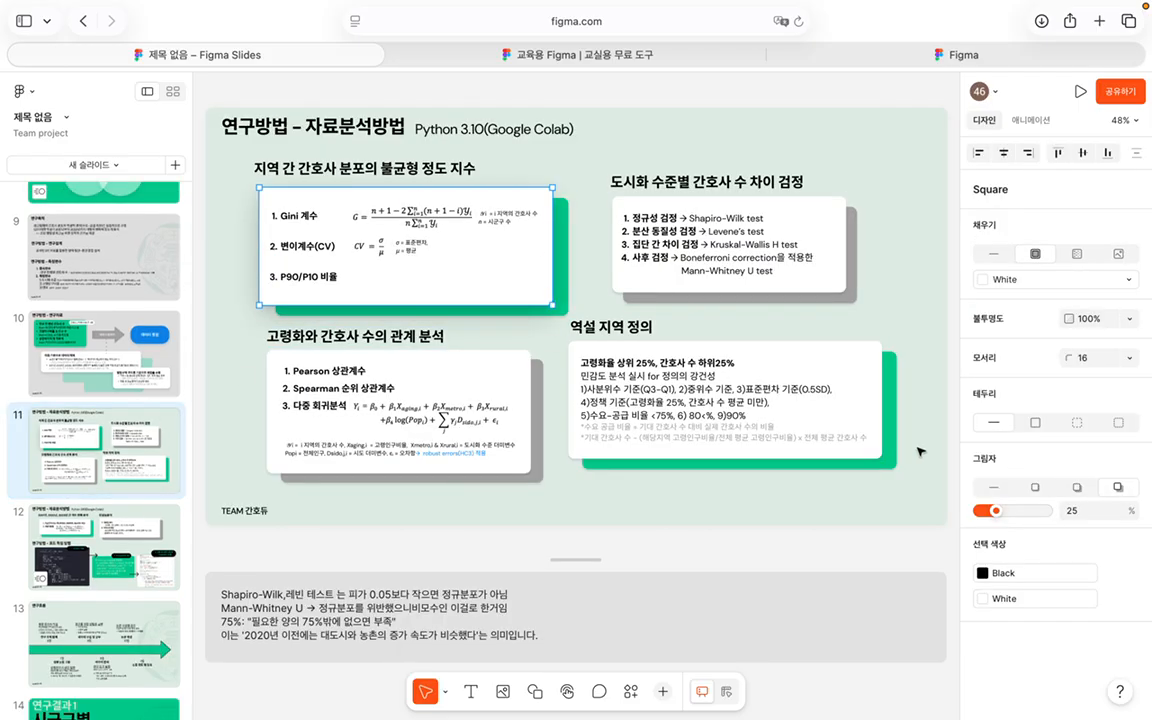
{"action": "left_click", "coordinate": [1045, 487]}
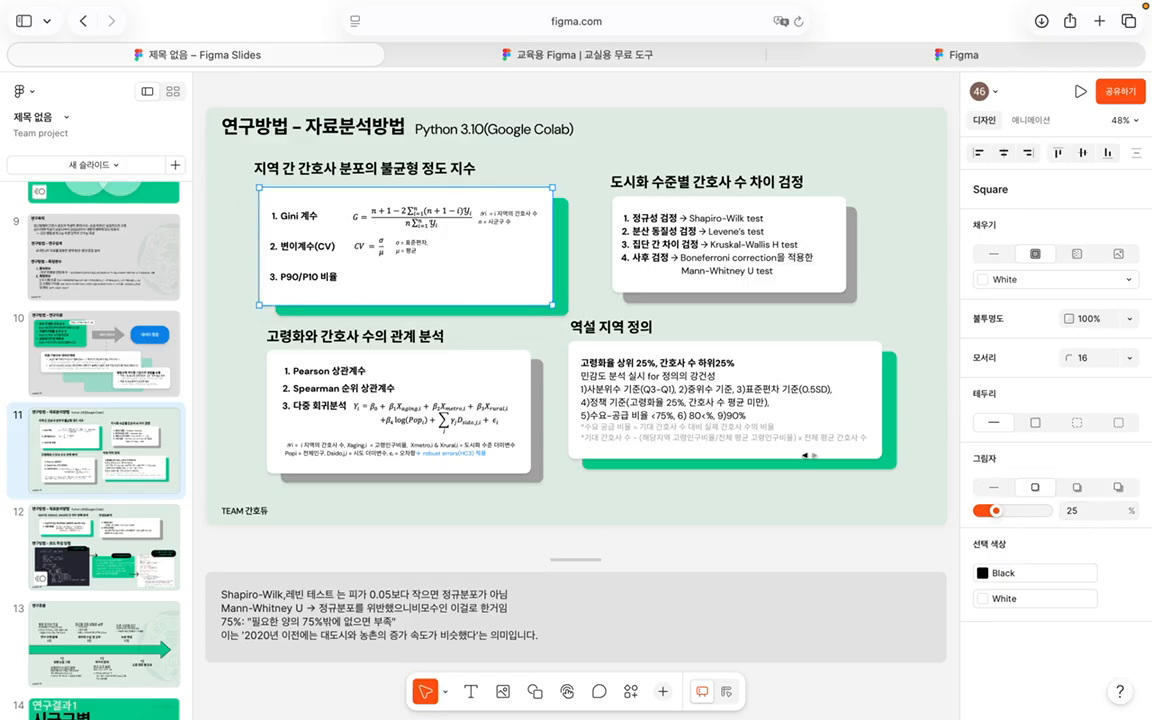
{"action": "scroll", "coordinate": [181, 310], "scroll_direction": "down", "scroll_amount": 20}
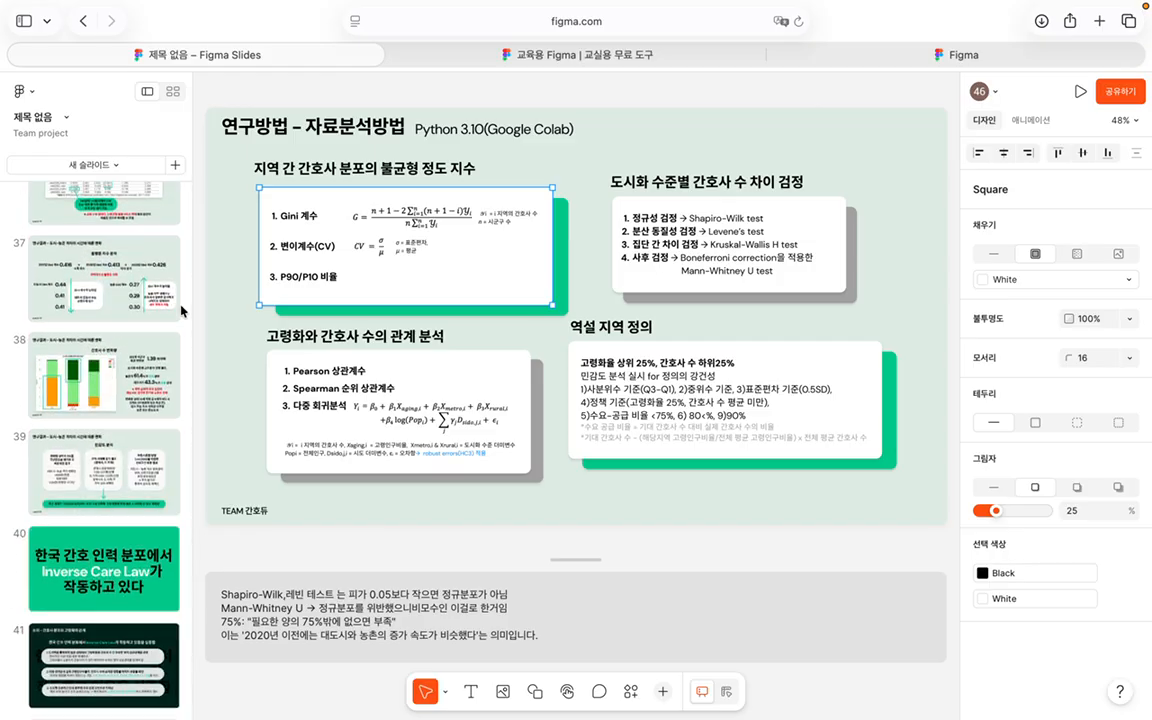
{"action": "scroll", "coordinate": [182, 311], "scroll_direction": "down", "scroll_amount": 1}
Step: Insert a blank slide using the + beside 새 슬라이드
{"action": "left_click", "coordinate": [175, 166]}
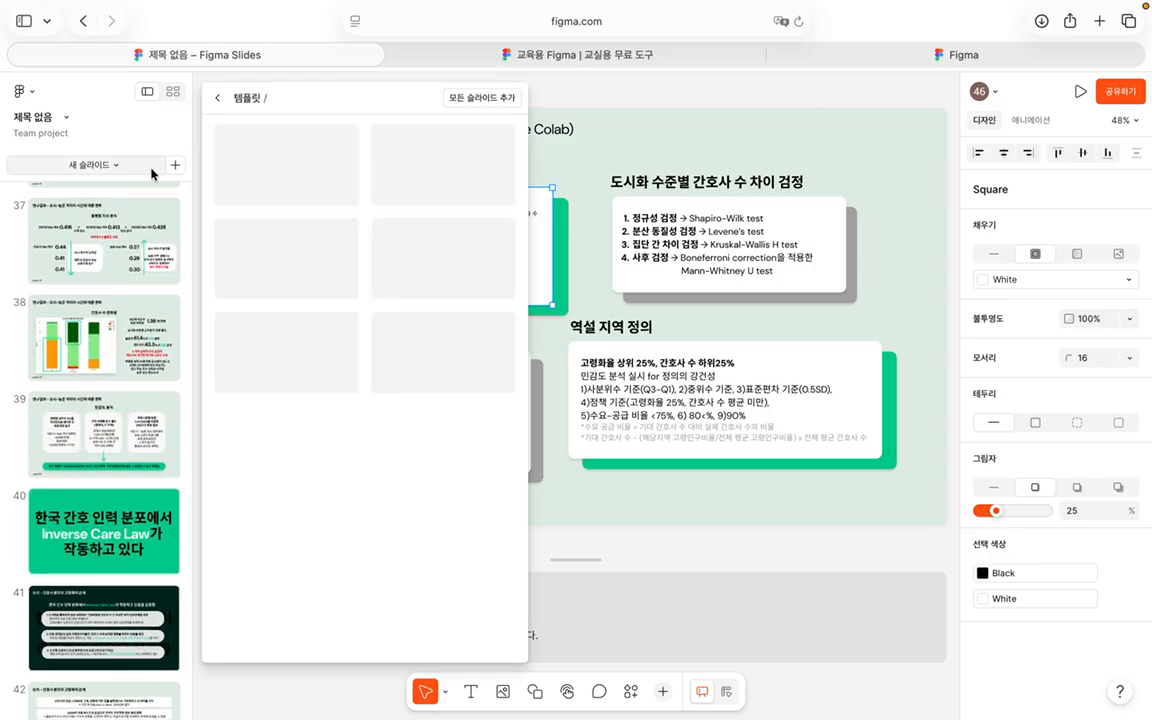
{"action": "left_click", "coordinate": [178, 166]}
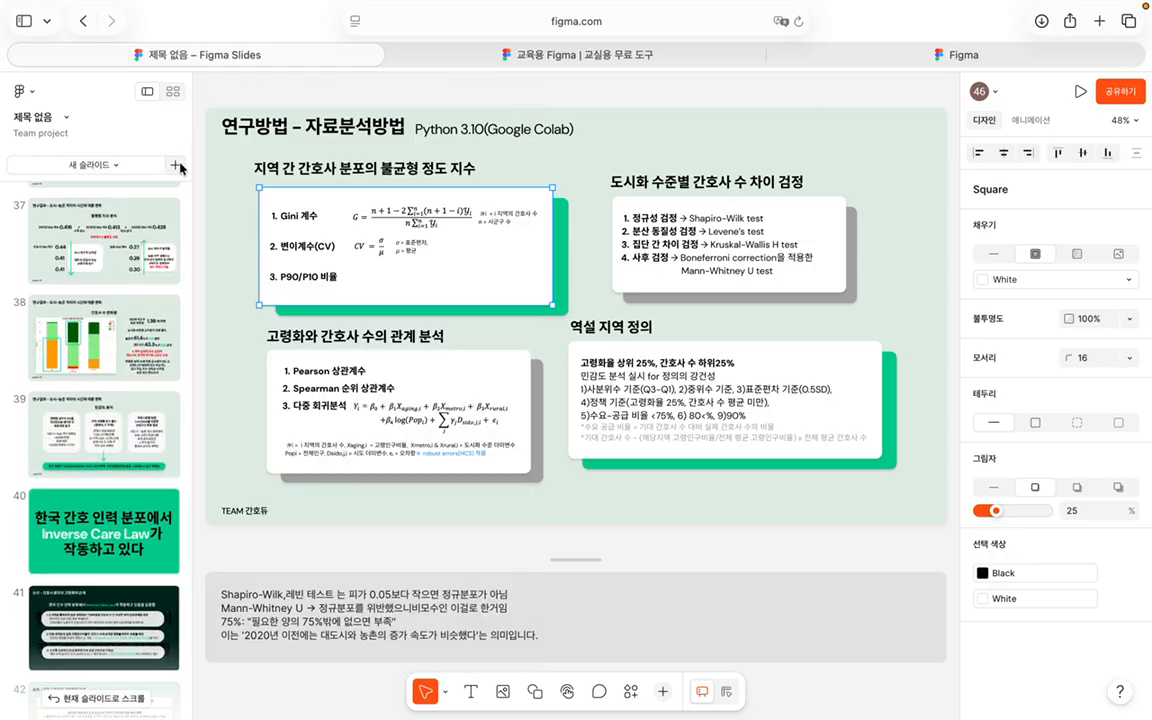
{"action": "left_click", "coordinate": [177, 167]}
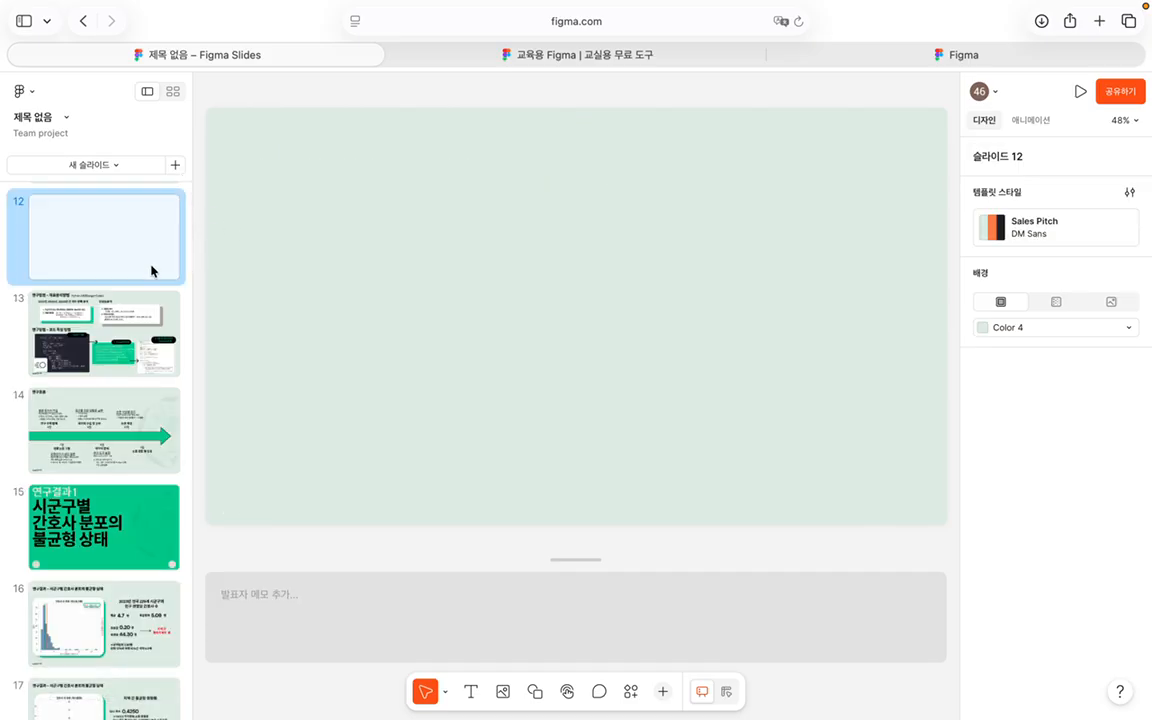
Step: Browse the full slide template library, then close it without adding a template
{"action": "left_click", "coordinate": [137, 169]}
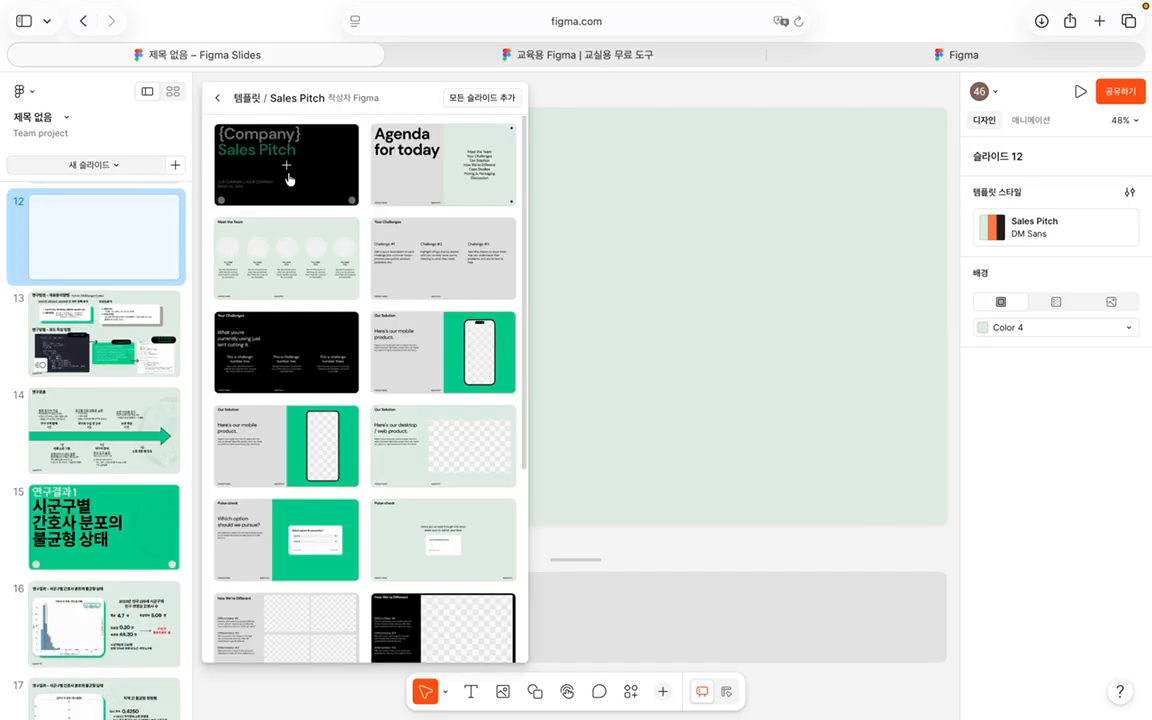
{"action": "left_click", "coordinate": [212, 101]}
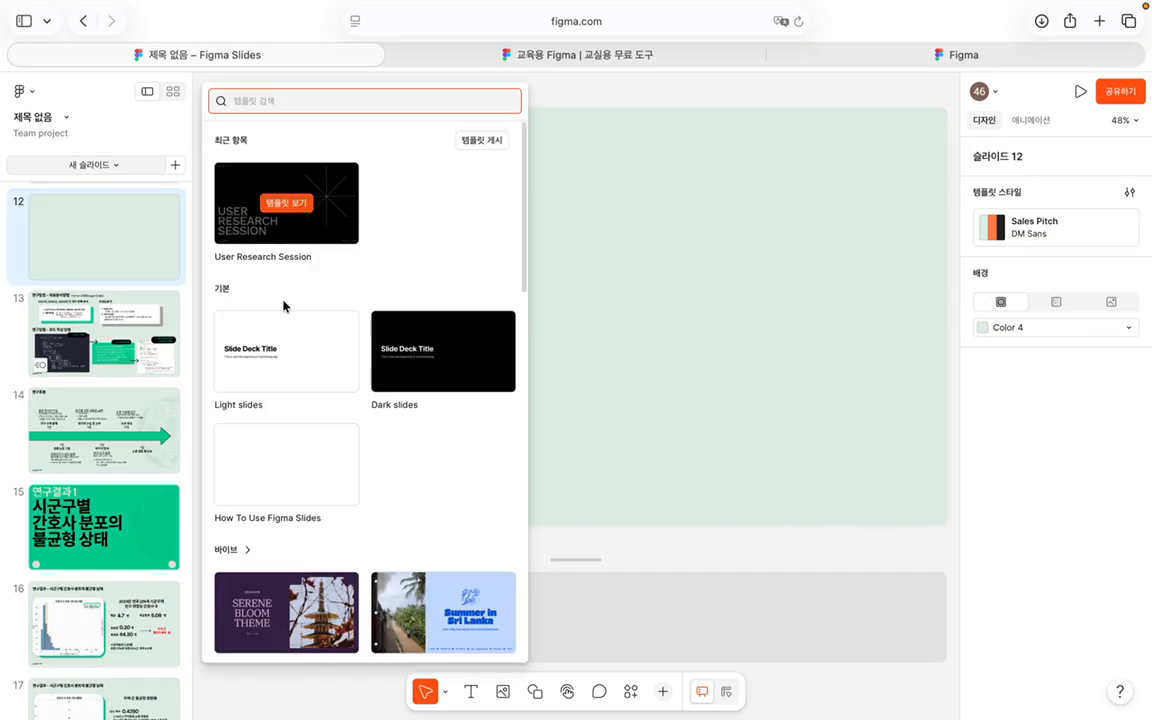
{"action": "scroll", "coordinate": [362, 291], "scroll_direction": "down", "scroll_amount": 5}
{"action": "scroll", "coordinate": [362, 291], "scroll_direction": "down", "scroll_amount": 10}
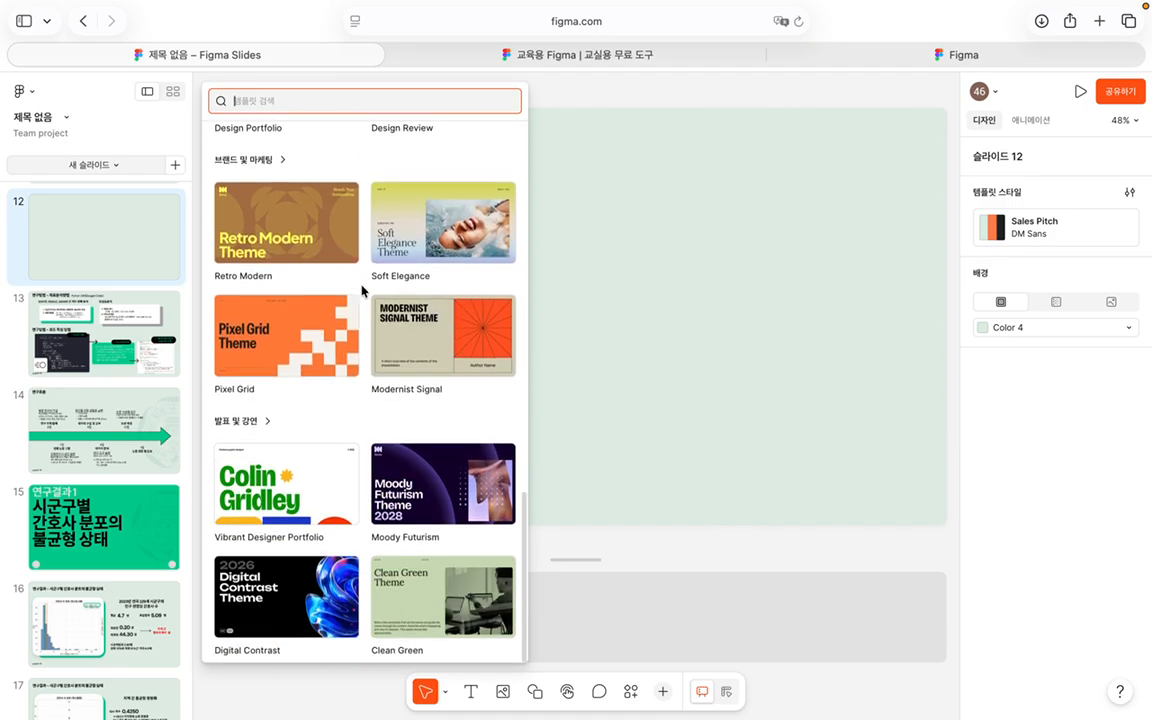
{"action": "scroll", "coordinate": [415, 570], "scroll_direction": "up", "scroll_amount": 5}
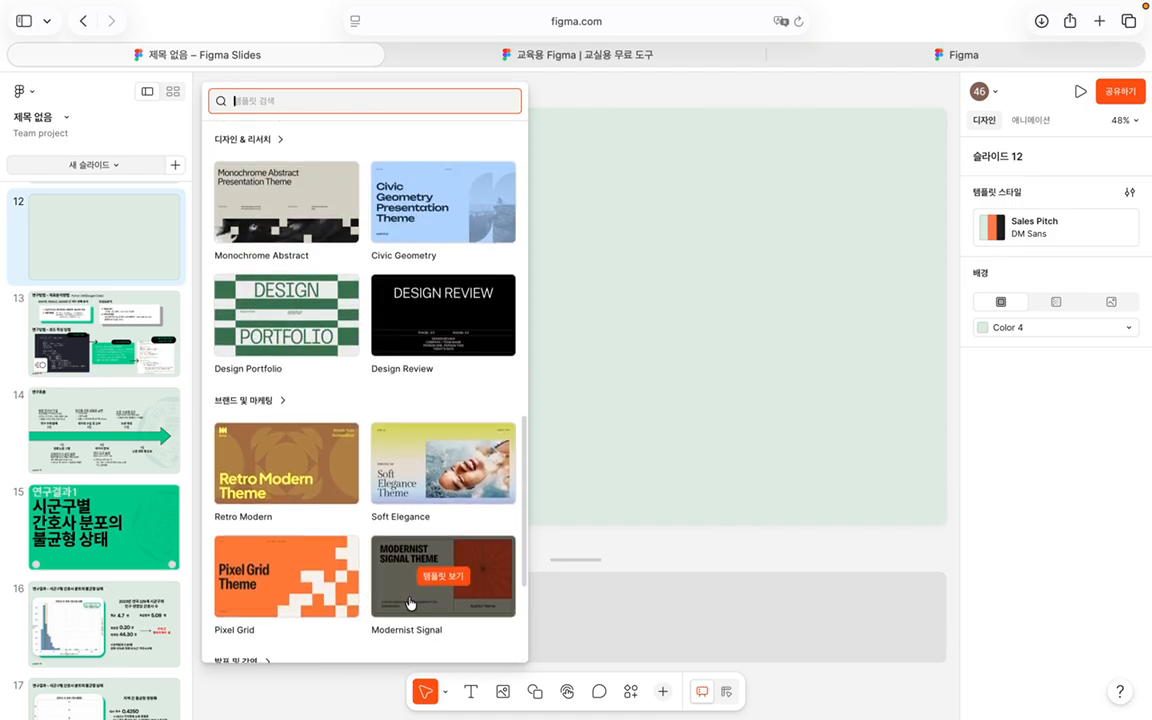
{"action": "scroll", "coordinate": [400, 480], "scroll_direction": "up", "scroll_amount": 10}
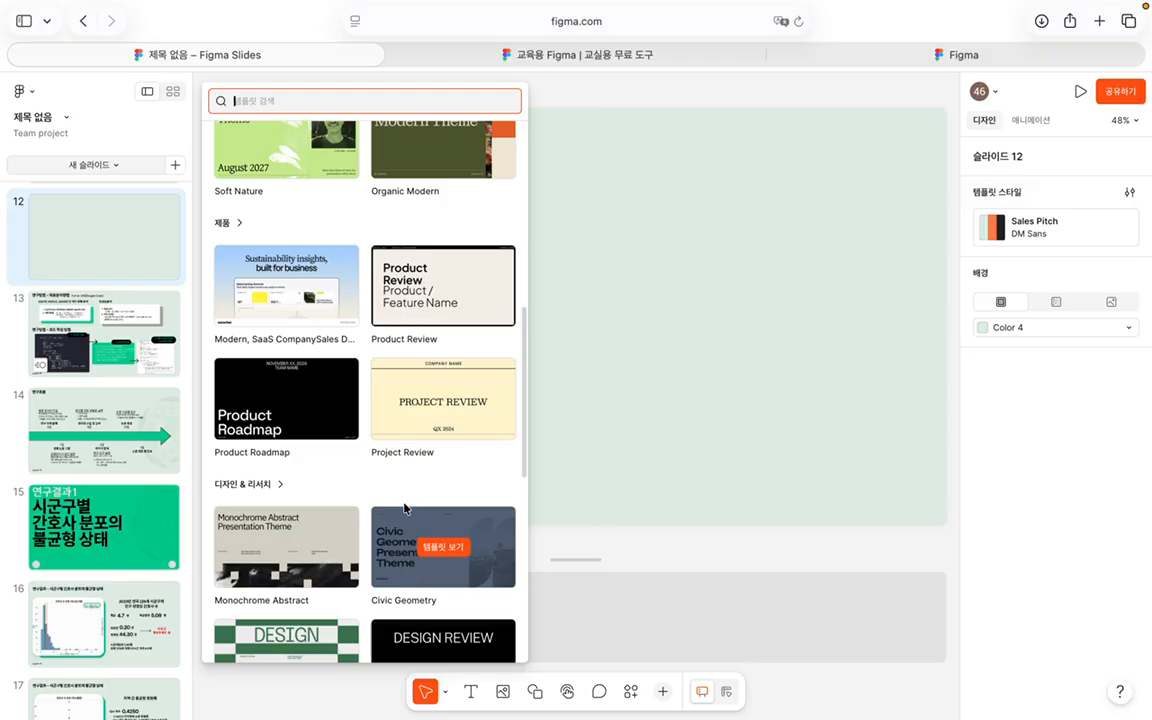
{"action": "scroll", "coordinate": [405, 510], "scroll_direction": "down", "scroll_amount": 1}
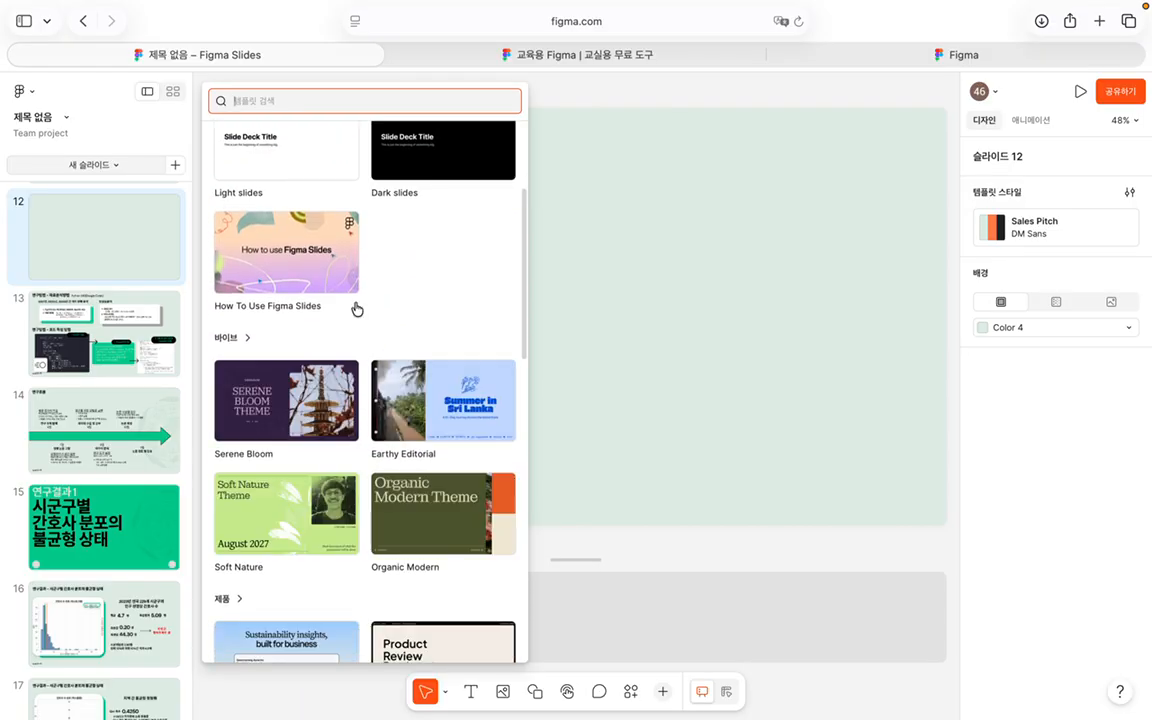
{"action": "left_click", "coordinate": [622, 388]}
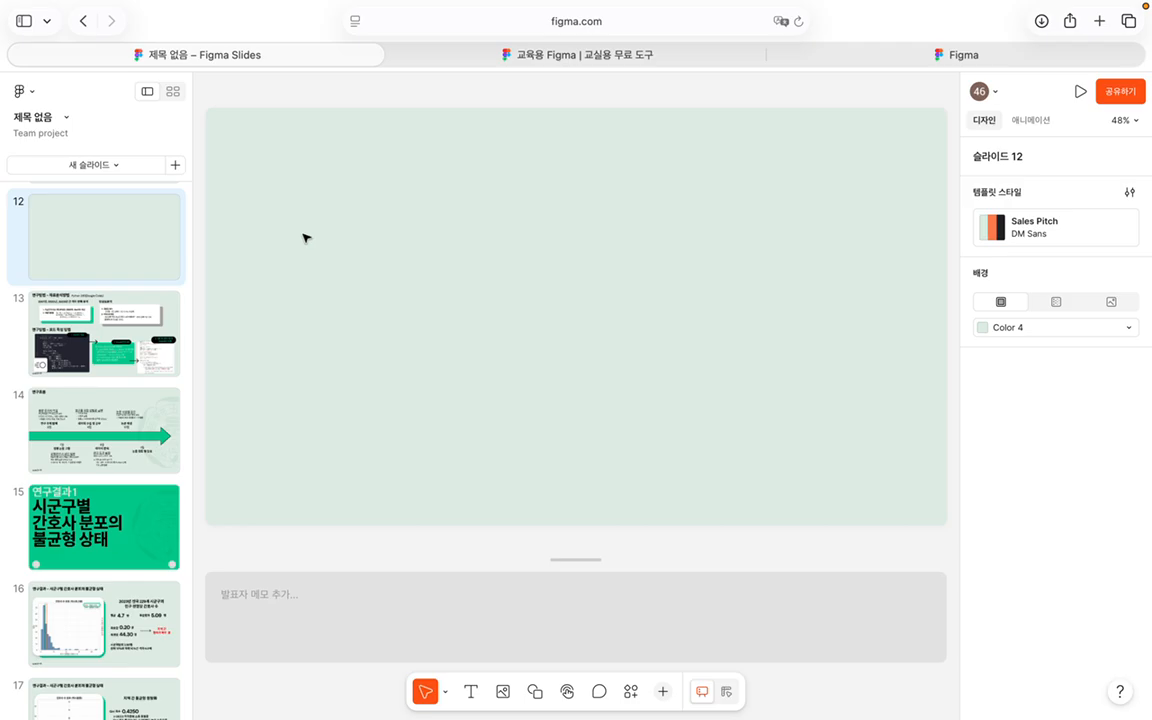
Step: Go back to the Figma home page and scroll the recent files, now listing the Slides deck
{"action": "left_click", "coordinate": [152, 45]}
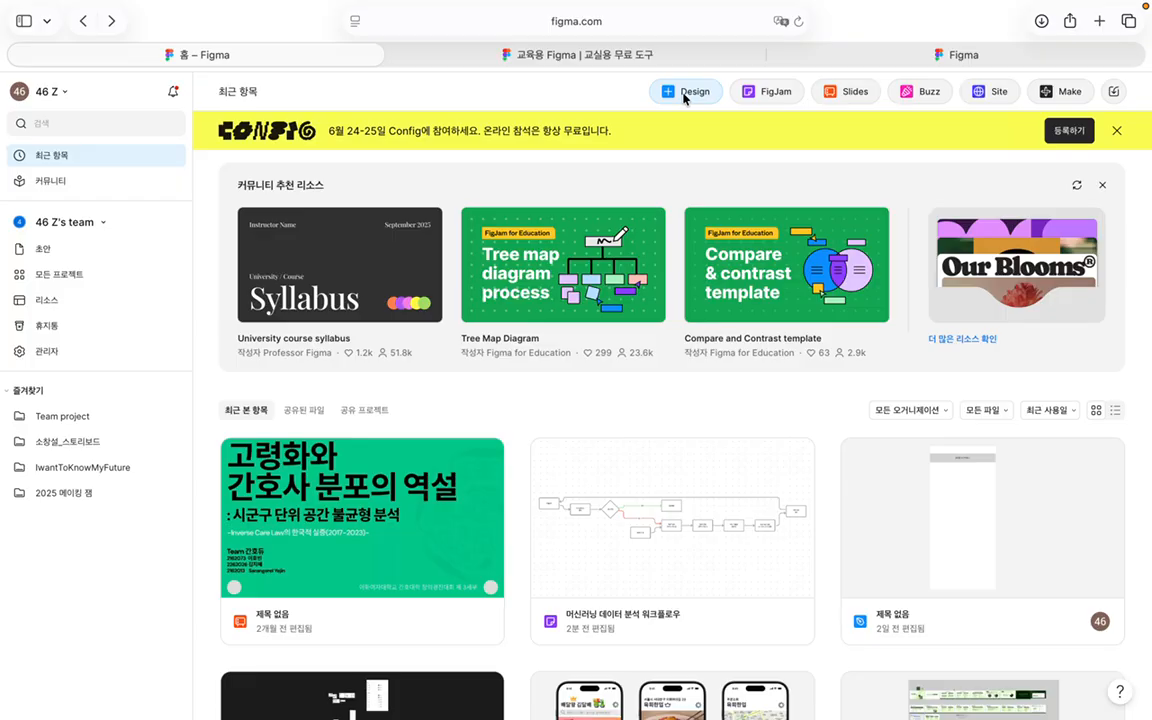
{"action": "scroll", "coordinate": [710, 136], "scroll_direction": "down", "scroll_amount": 5}
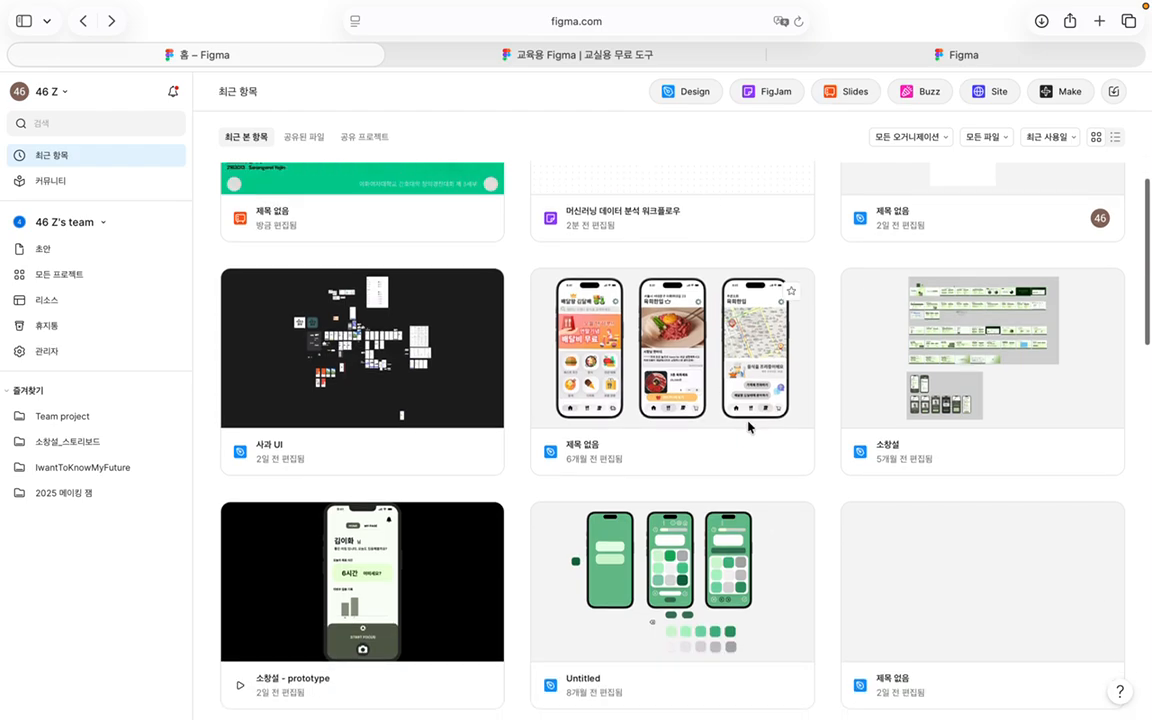
{"action": "double_click", "coordinate": [748, 427]}
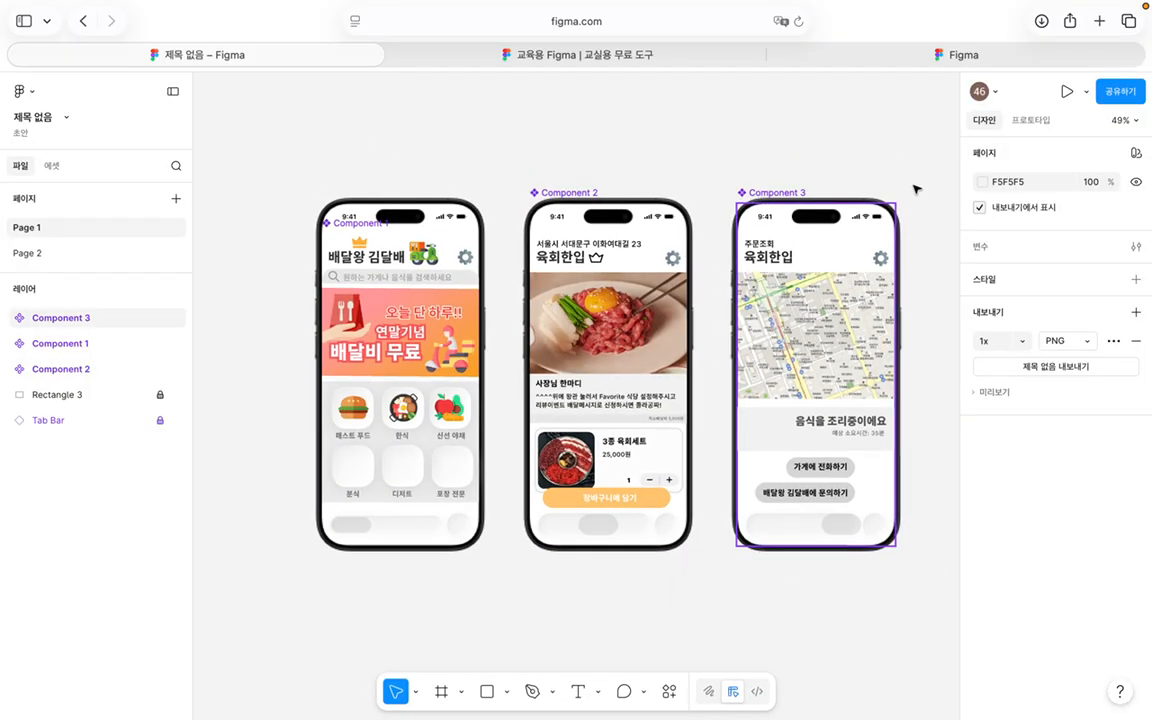
{"action": "left_click_drag", "start_coordinate": [253, 131], "coordinate": [324, 288]}
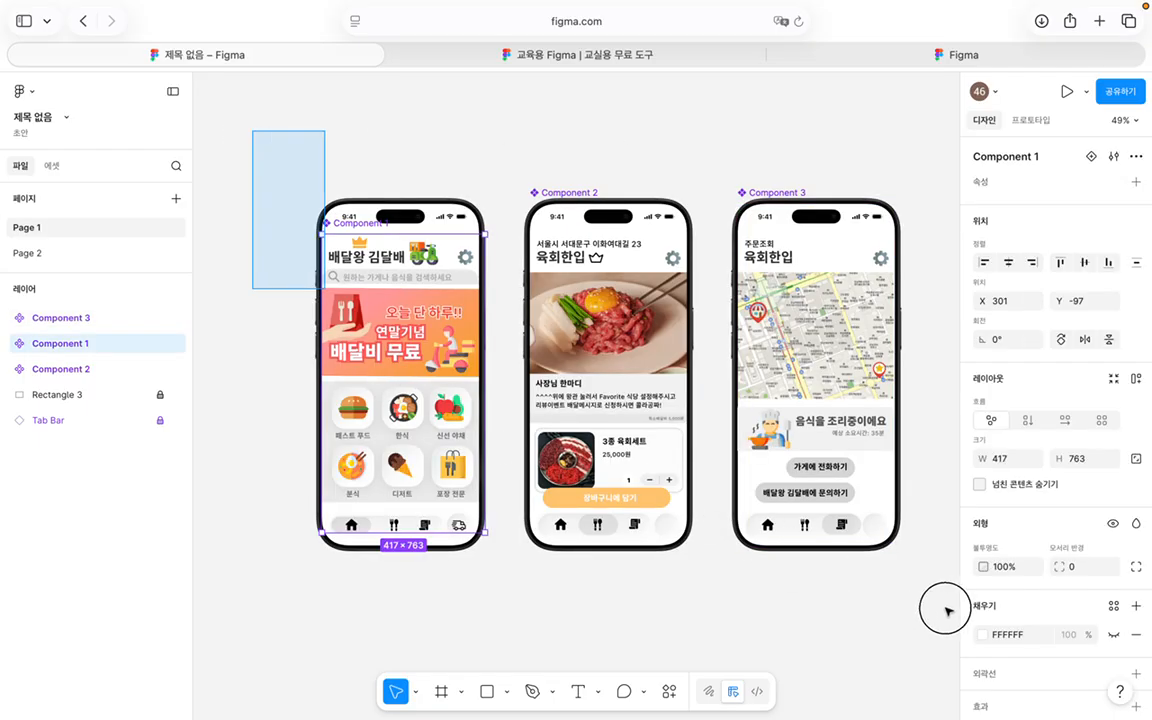
{"action": "left_click_drag", "start_coordinate": [946, 609], "coordinate": [946, 613]}
{"action": "left_click", "coordinate": [944, 617]}
{"action": "scroll", "coordinate": [890, 515], "scroll_direction": "up", "scroll_amount": 2}
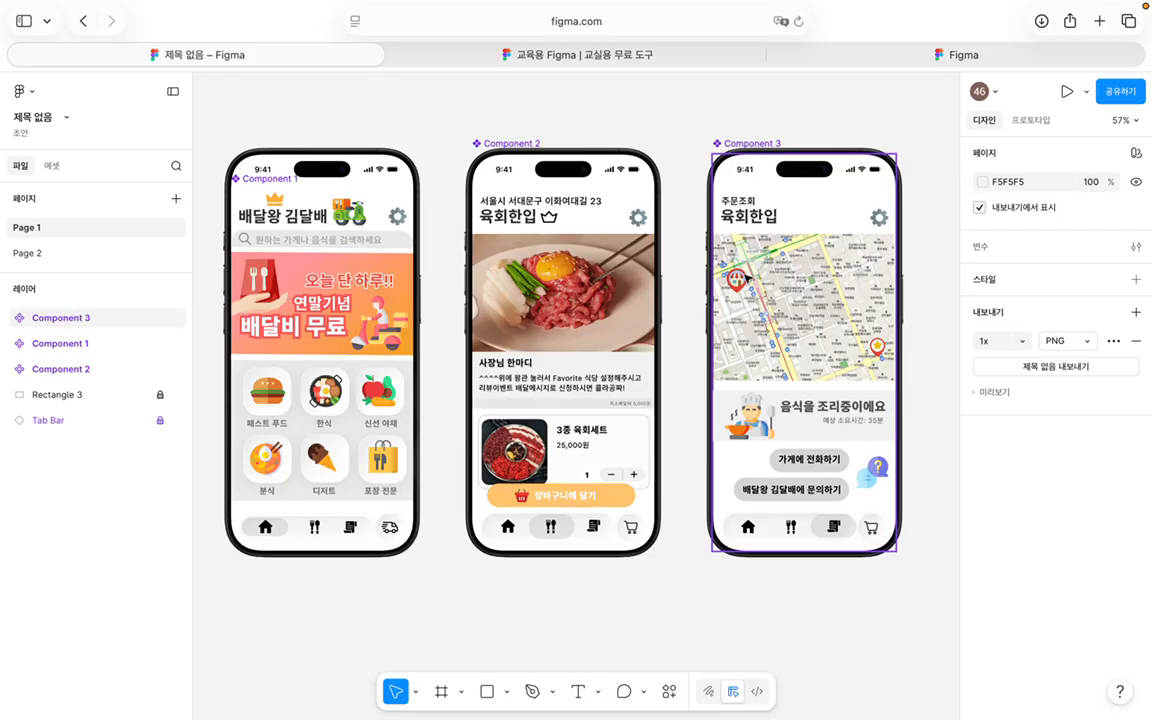
{"action": "left_click", "coordinate": [85, 21]}
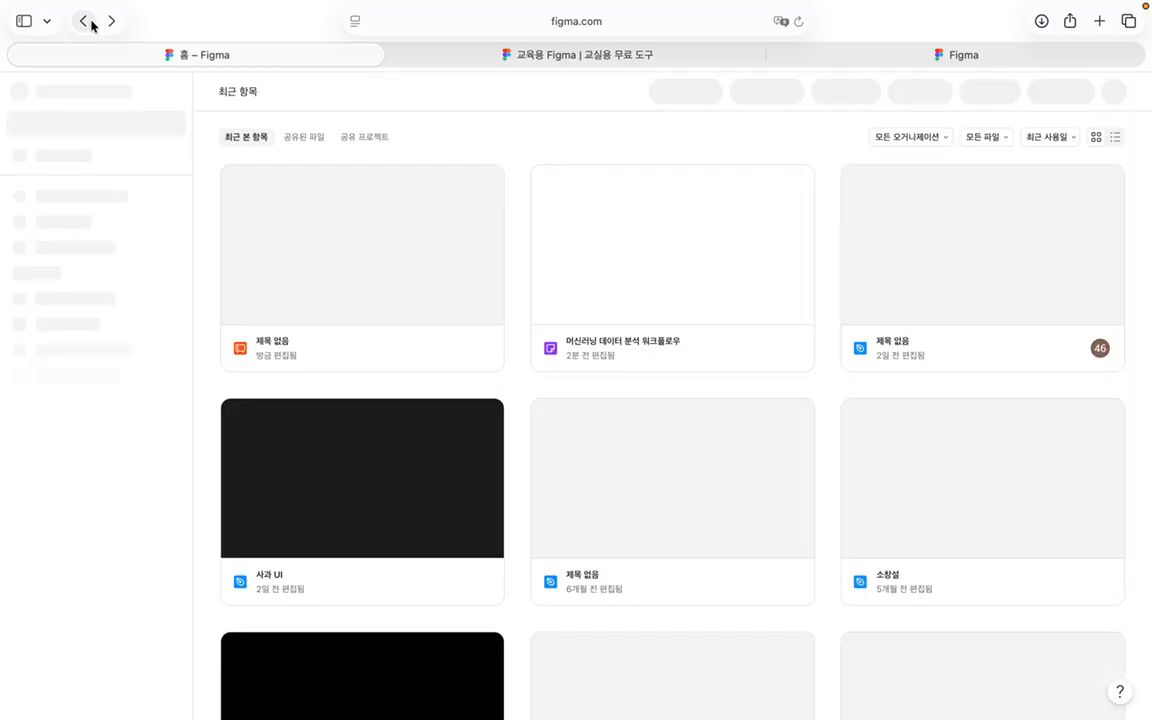
Step: Open the IwantToKnowMyFuture project from 모든 프로젝트 to list 사과 UI and CoreInfo
{"action": "scroll", "coordinate": [628, 527], "scroll_direction": "down", "scroll_amount": 5}
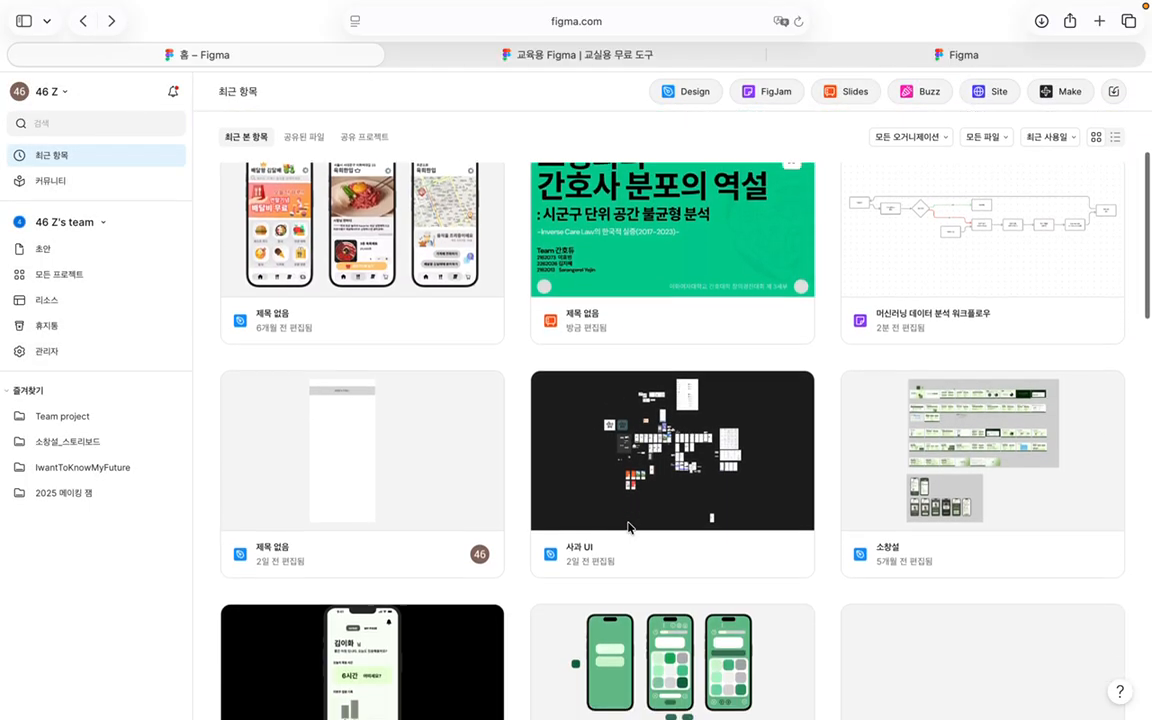
{"action": "scroll", "coordinate": [628, 527], "scroll_direction": "down", "scroll_amount": 5}
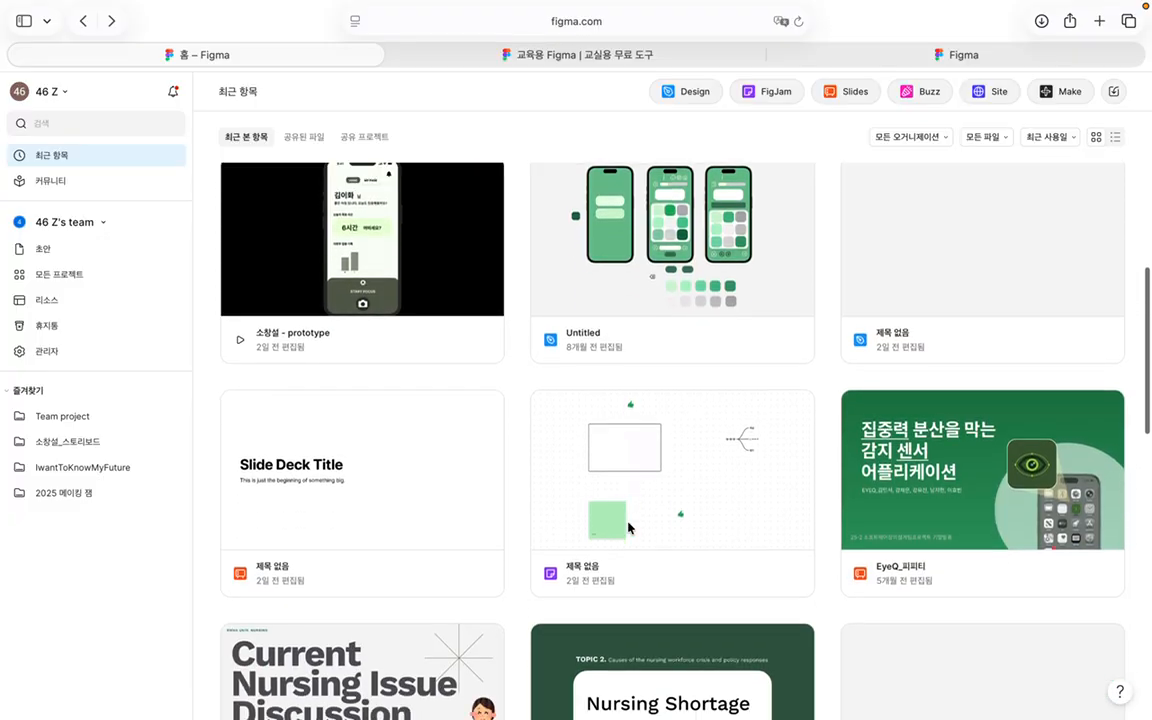
{"action": "scroll", "coordinate": [628, 527], "scroll_direction": "down", "scroll_amount": 6}
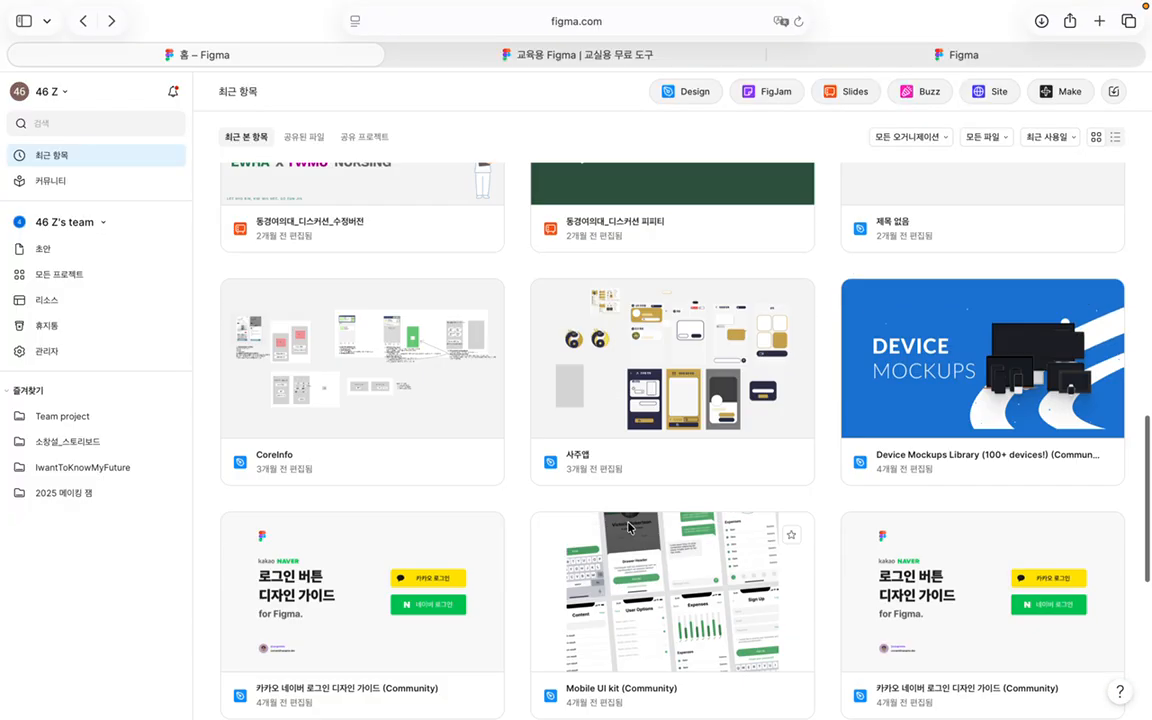
{"action": "scroll", "coordinate": [628, 527], "scroll_direction": "up", "scroll_amount": 15}
{"action": "left_click", "coordinate": [34, 277]}
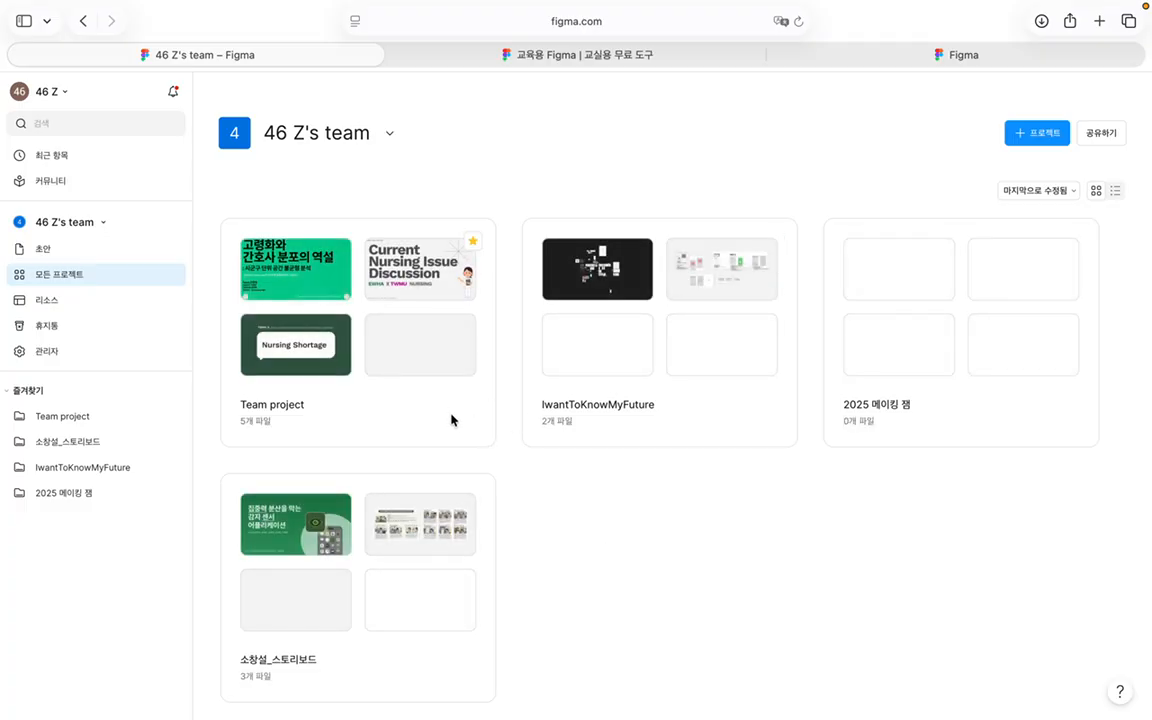
{"action": "left_click", "coordinate": [598, 428]}
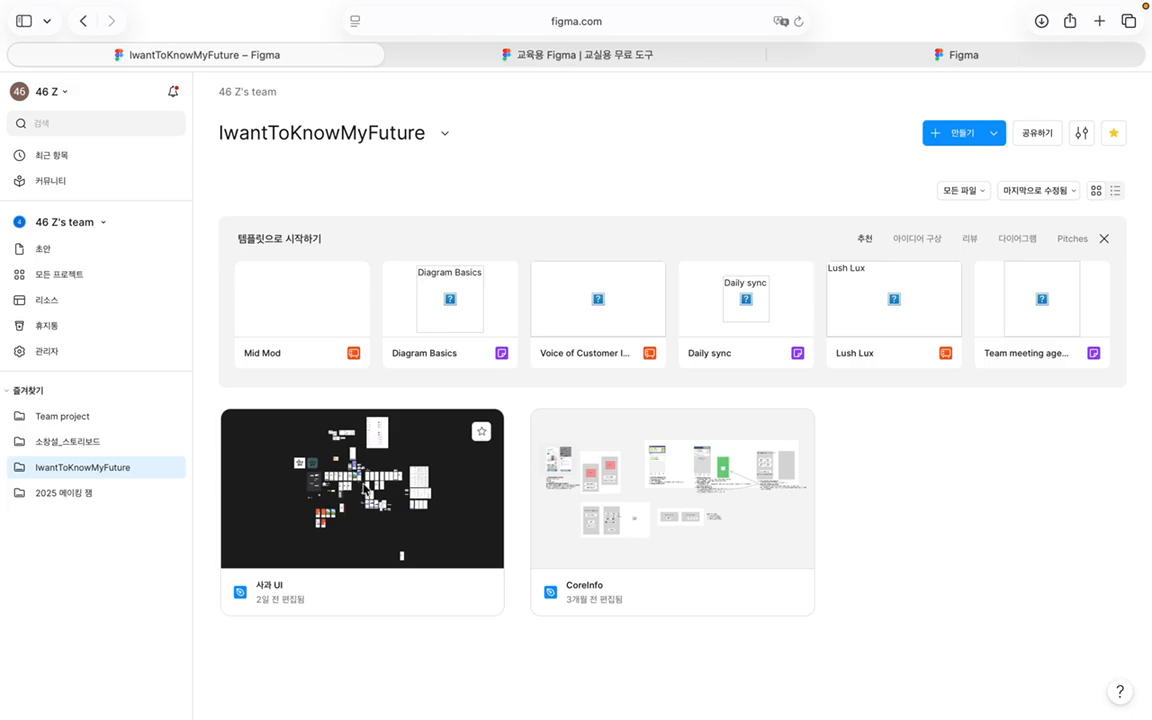
Step: Open the 사과 UI file, pan across its profile and apple-history screens, then go back
{"action": "left_click", "coordinate": [449, 515]}
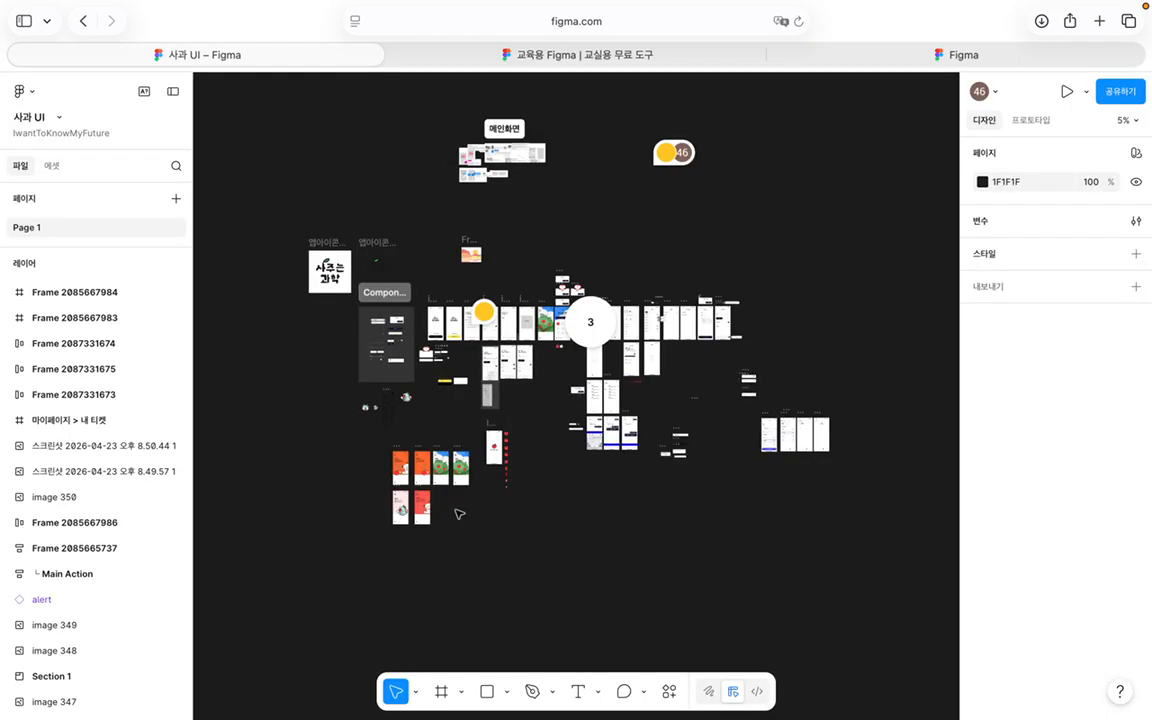
{"action": "scroll", "coordinate": [621, 345], "scroll_direction": "up", "scroll_amount": 10}
{"action": "scroll", "coordinate": [621, 345], "scroll_direction": "up", "scroll_amount": 5}
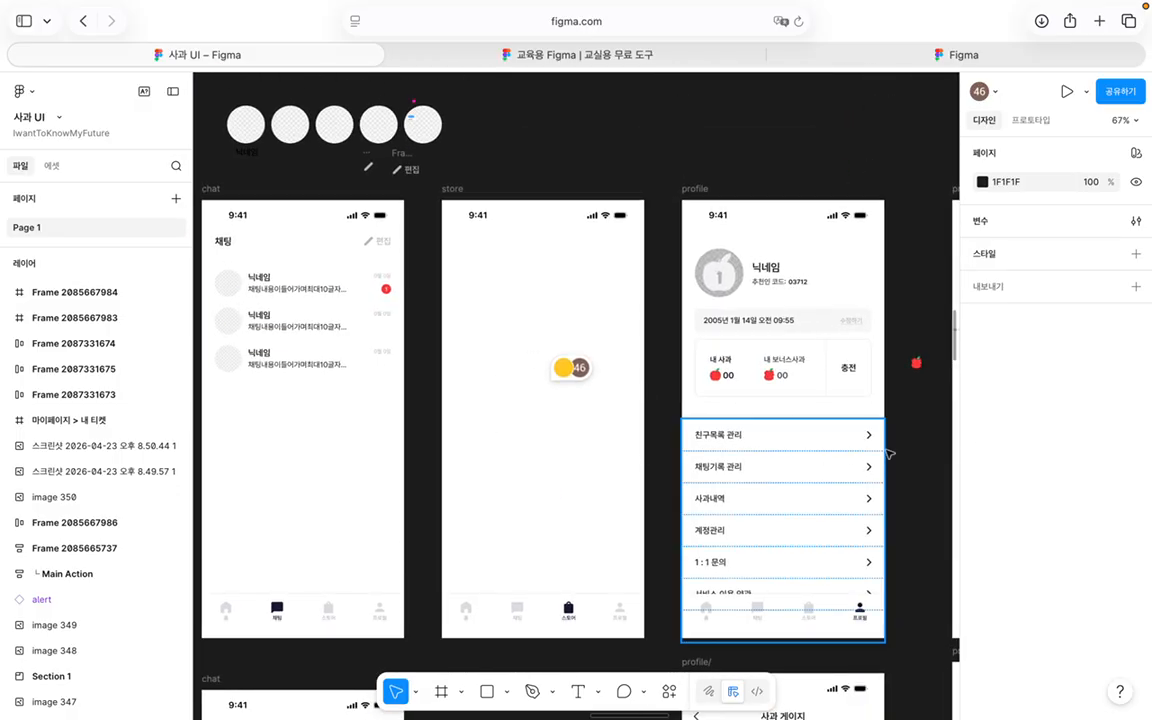
{"action": "scroll", "coordinate": [887, 450], "scroll_direction": "right", "scroll_amount": 8}
{"action": "scroll", "coordinate": [887, 450], "scroll_direction": "right", "scroll_amount": 1}
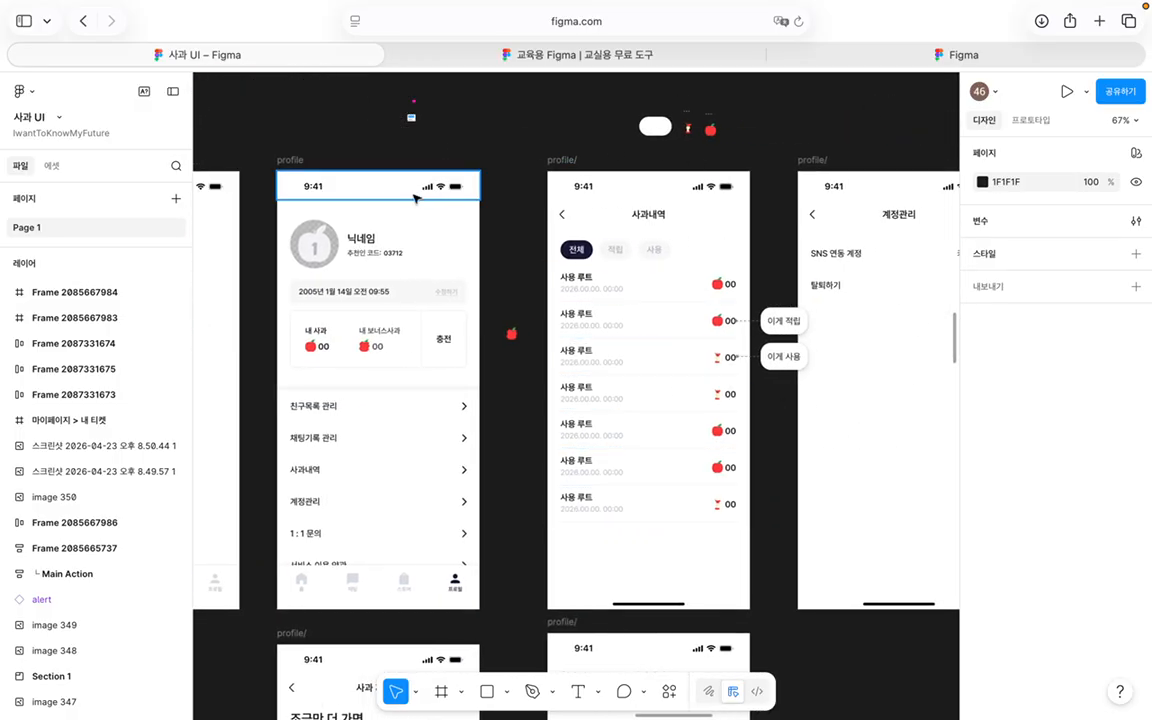
{"action": "scroll", "coordinate": [670, 495], "scroll_direction": "right", "scroll_amount": 6}
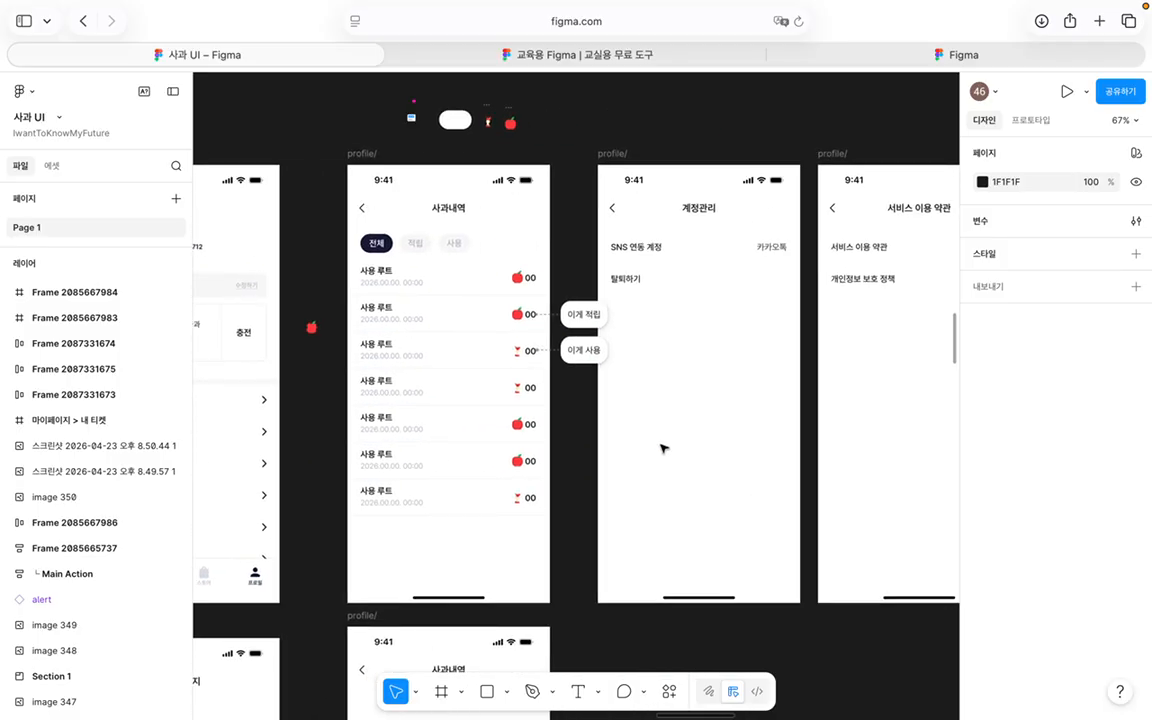
{"action": "scroll", "coordinate": [607, 458], "scroll_direction": "left", "scroll_amount": 9}
{"action": "scroll", "coordinate": [607, 458], "scroll_direction": "up", "scroll_amount": 2}
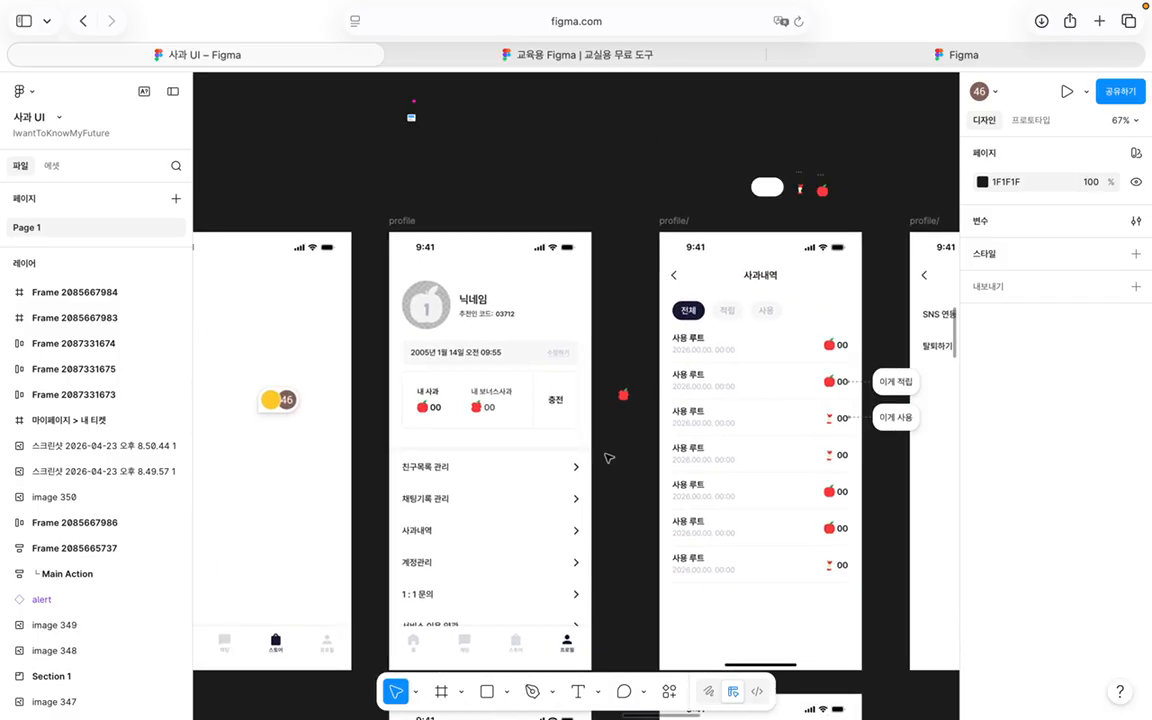
{"action": "scroll", "coordinate": [514, 512], "scroll_direction": "right", "scroll_amount": 9}
{"action": "scroll", "coordinate": [674, 573], "scroll_direction": "left", "scroll_amount": 10}
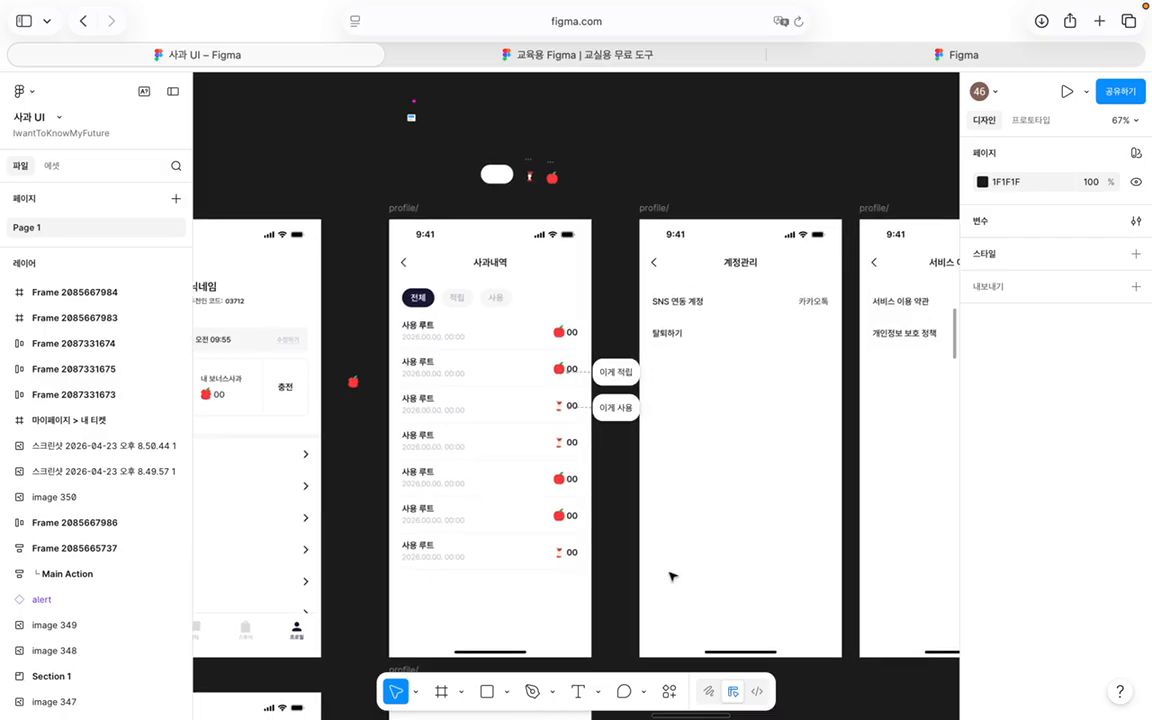
{"action": "scroll", "coordinate": [419, 288], "scroll_direction": "down", "scroll_amount": 20}
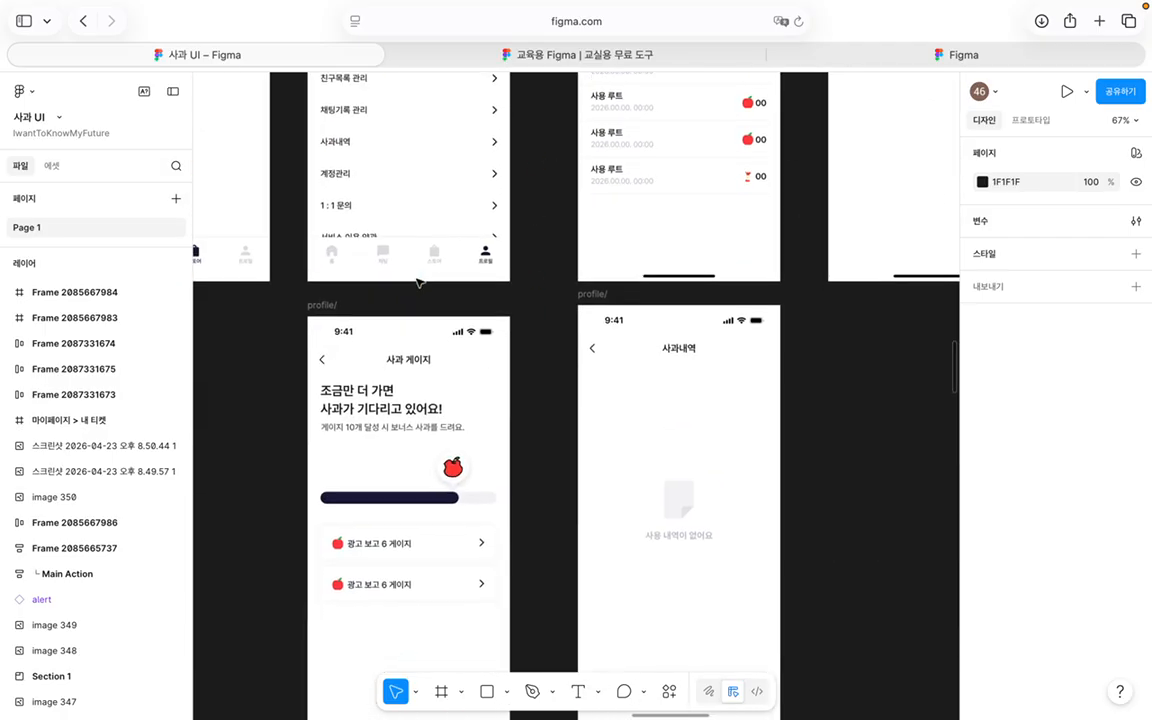
{"action": "scroll", "coordinate": [419, 272], "scroll_direction": "up", "scroll_amount": 20}
{"action": "scroll", "coordinate": [411, 283], "scroll_direction": "down", "scroll_amount": 4}
{"action": "scroll", "coordinate": [411, 283], "scroll_direction": "left", "scroll_amount": 2}
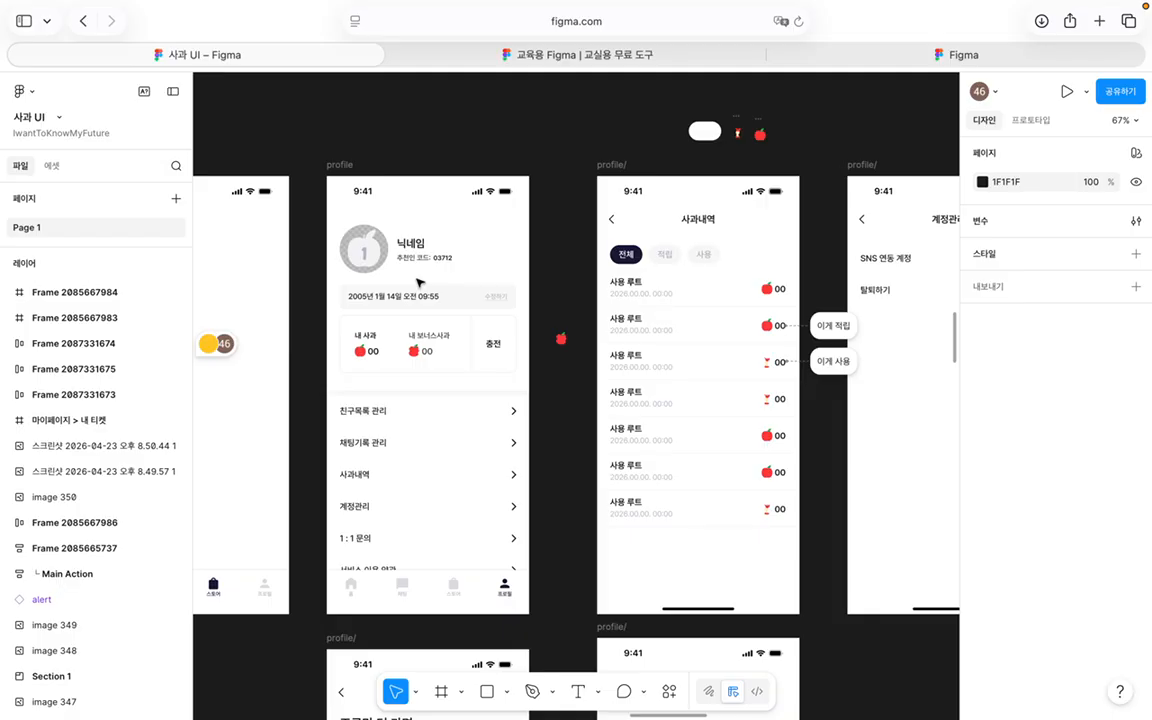
{"action": "scroll", "coordinate": [419, 283], "scroll_direction": "left", "scroll_amount": 10}
{"action": "scroll", "coordinate": [419, 283], "scroll_direction": "up", "scroll_amount": 4}
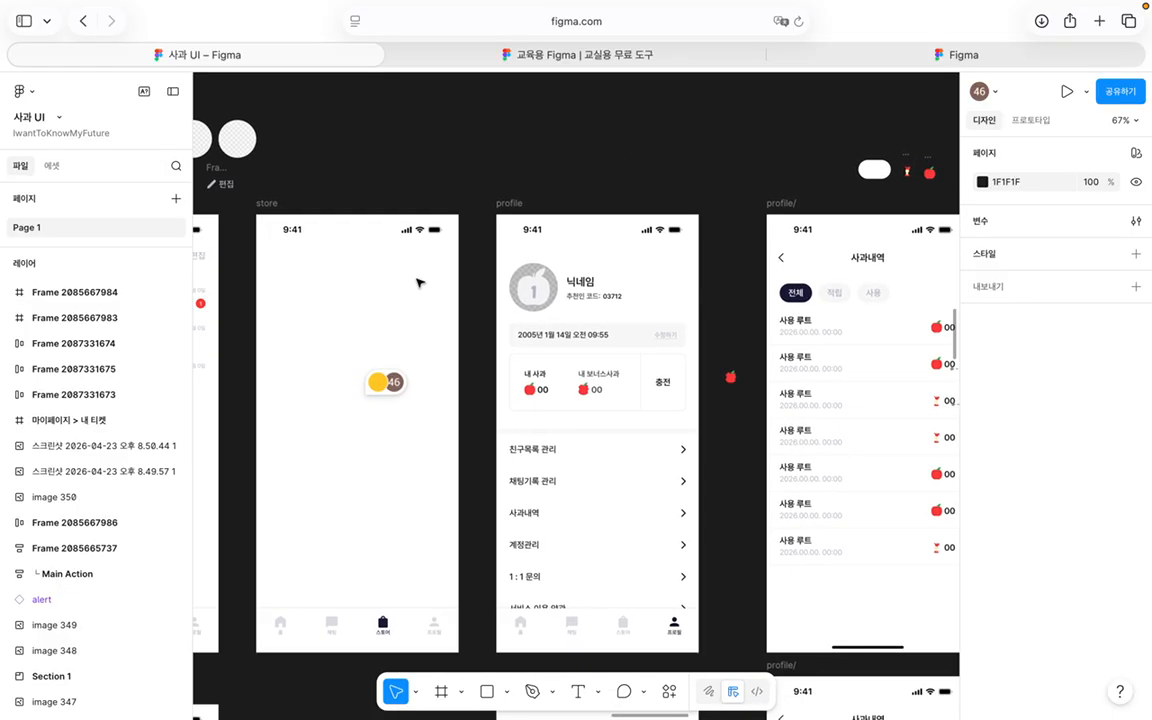
{"action": "scroll", "coordinate": [419, 283], "scroll_direction": "down", "scroll_amount": 12}
{"action": "scroll", "coordinate": [419, 283], "scroll_direction": "up", "scroll_amount": 8}
{"action": "scroll", "coordinate": [419, 283], "scroll_direction": "right", "scroll_amount": 2}
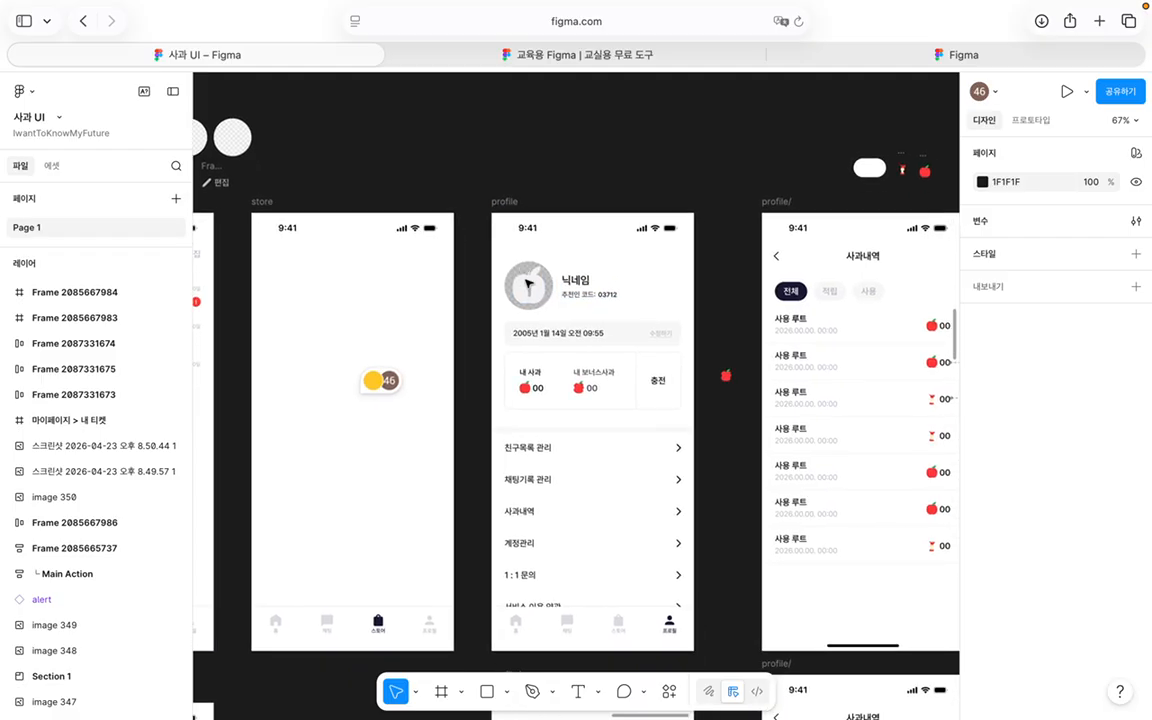
{"action": "left_click", "coordinate": [84, 20]}
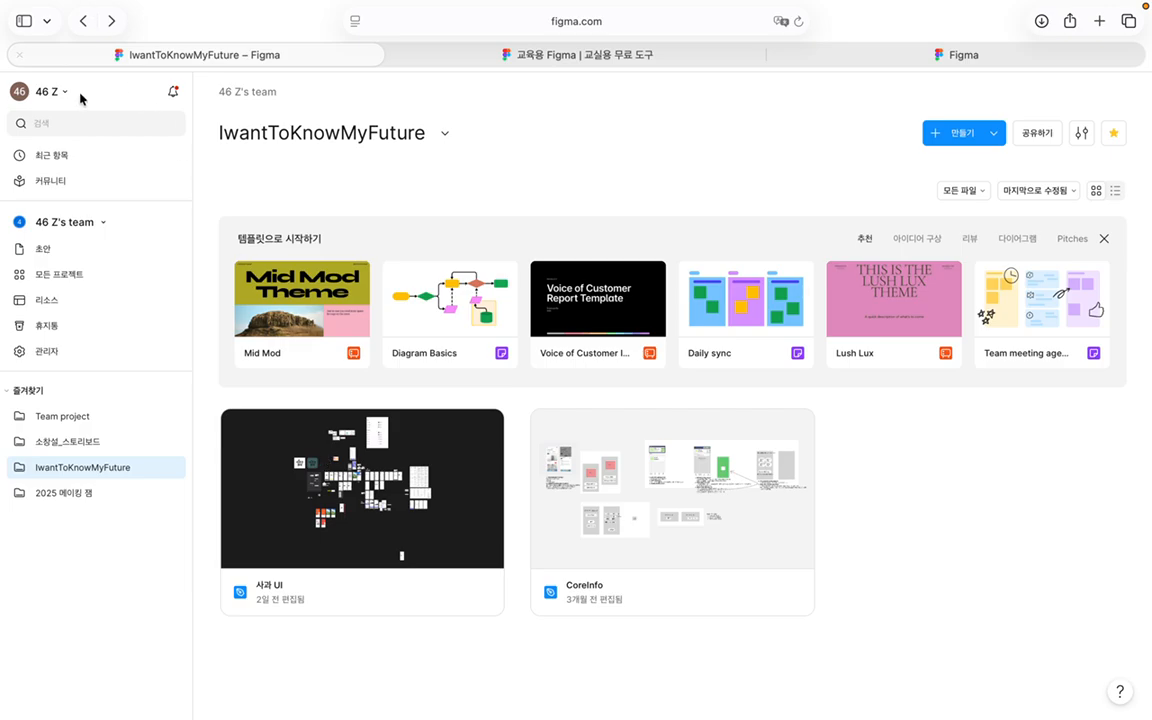
Step: Go back twice to Recent files, scroll the grid, and select the 소창설 - prototype card
{"action": "left_click", "coordinate": [84, 20]}
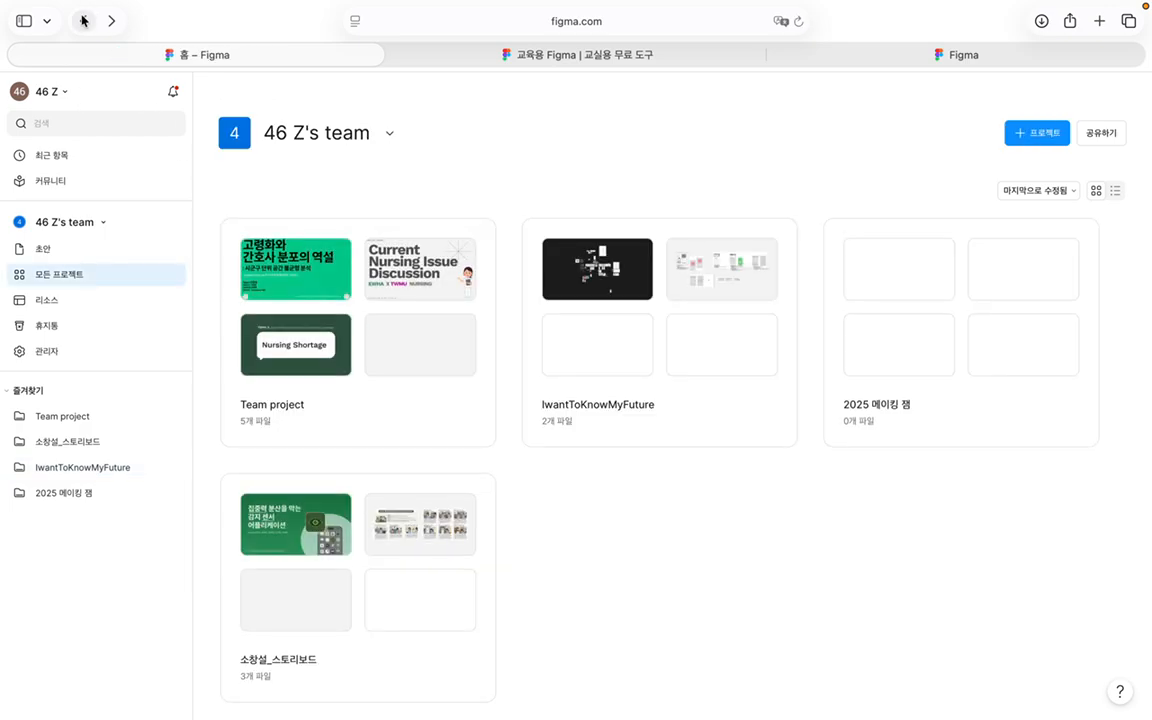
{"action": "left_click", "coordinate": [84, 20]}
{"action": "scroll", "coordinate": [412, 436], "scroll_direction": "down", "scroll_amount": 10}
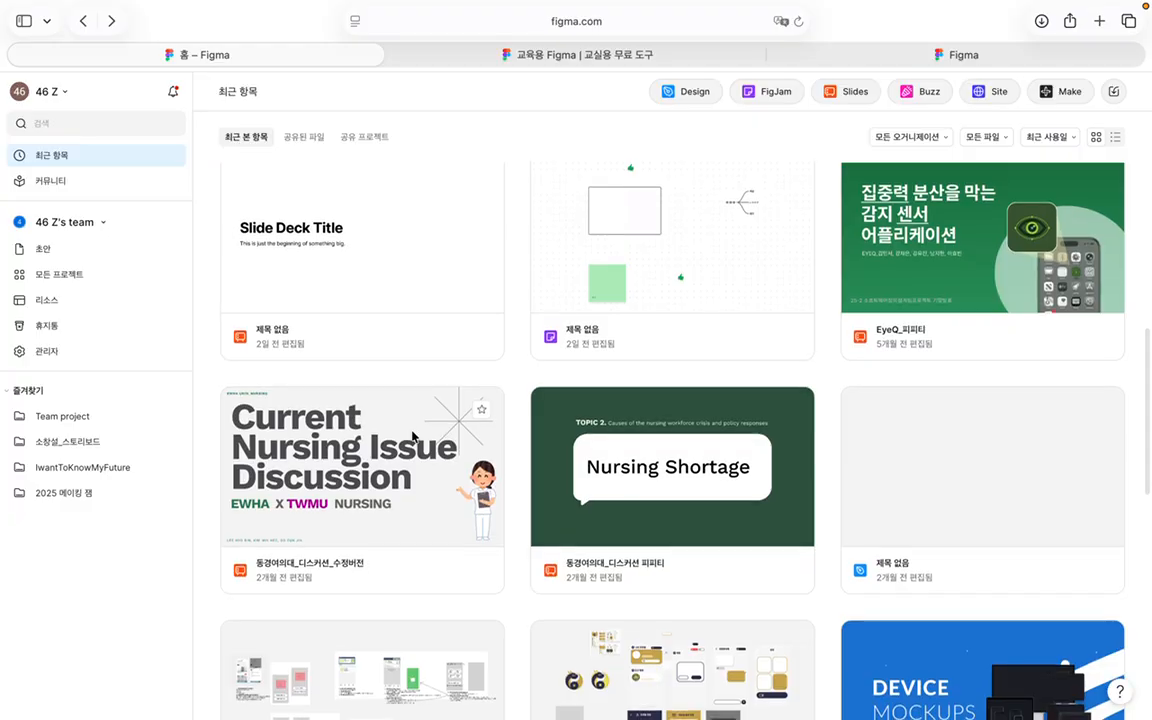
{"action": "scroll", "coordinate": [412, 436], "scroll_direction": "down", "scroll_amount": 5}
{"action": "scroll", "coordinate": [412, 436], "scroll_direction": "down", "scroll_amount": 10}
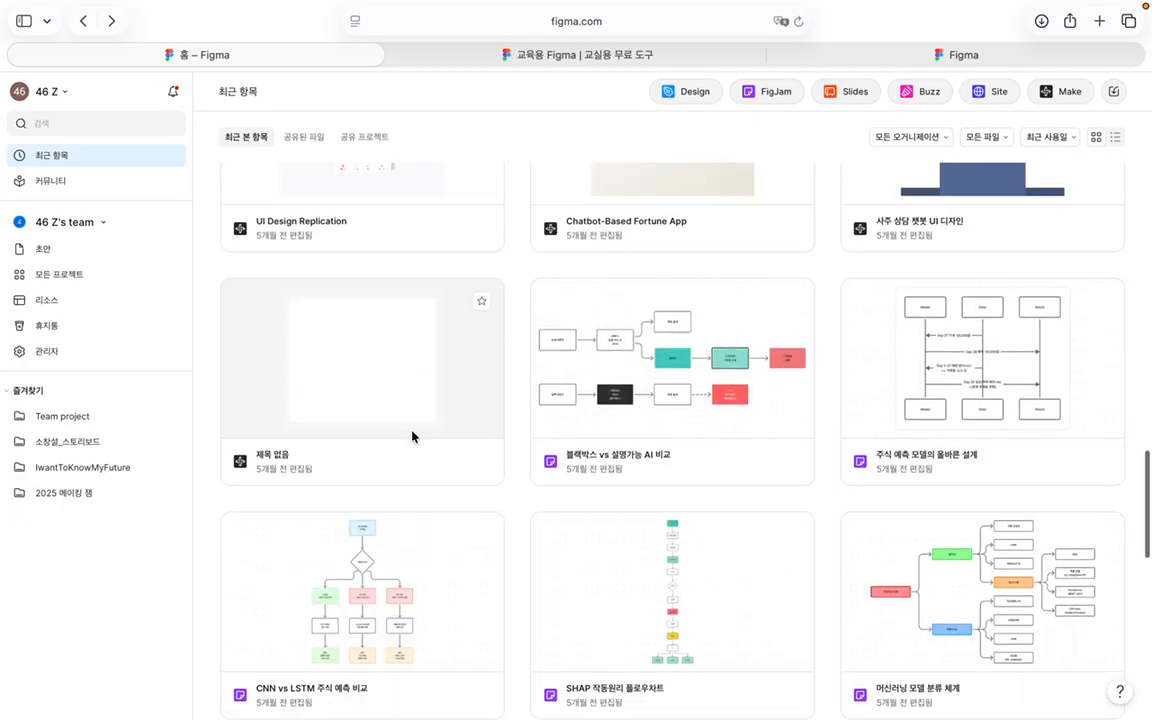
{"action": "scroll", "coordinate": [412, 436], "scroll_direction": "down", "scroll_amount": 5}
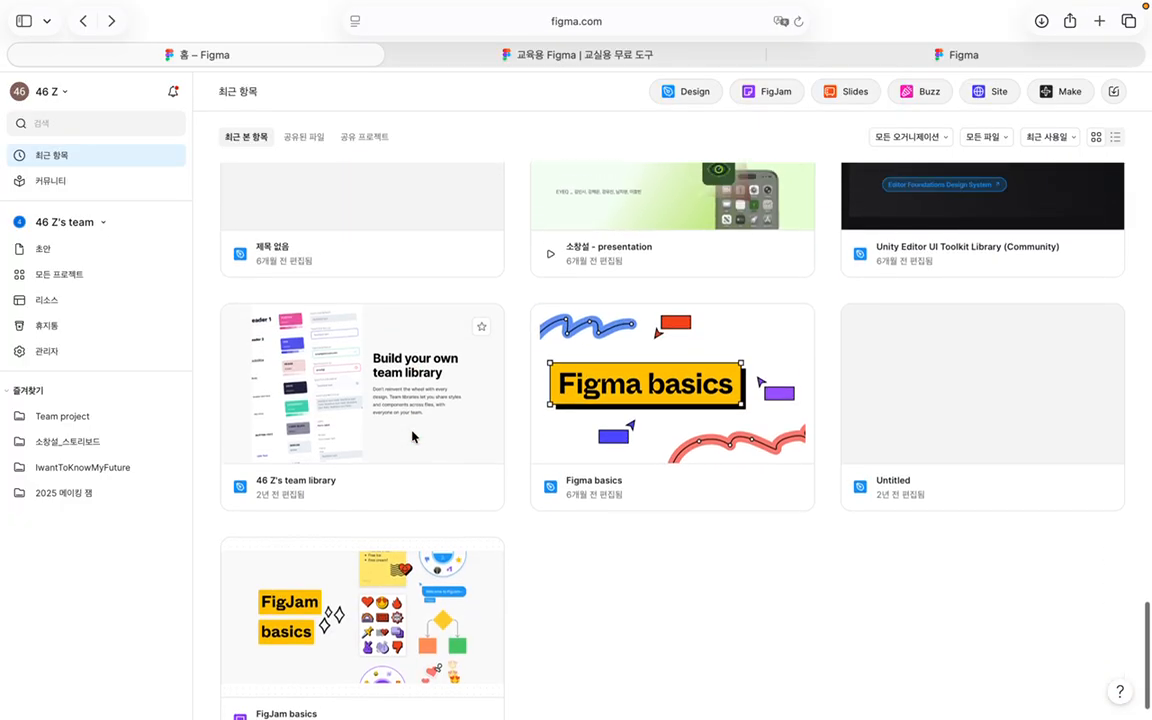
{"action": "scroll", "coordinate": [412, 436], "scroll_direction": "up", "scroll_amount": 10}
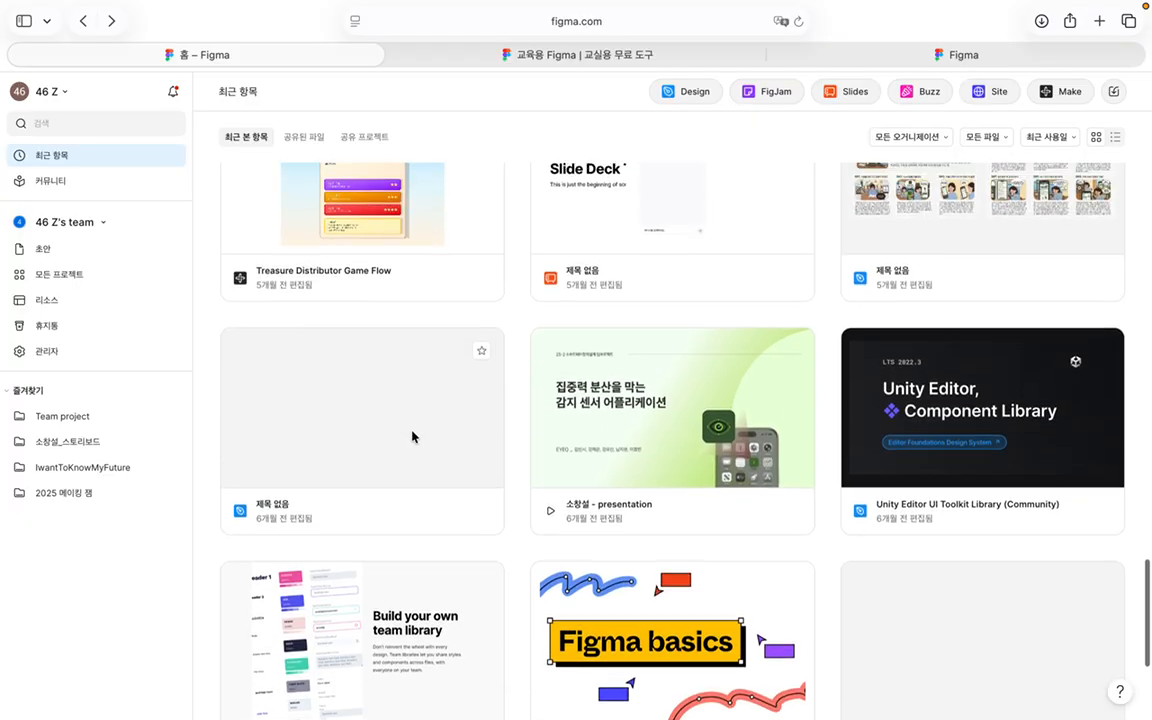
{"action": "scroll", "coordinate": [412, 436], "scroll_direction": "up", "scroll_amount": 10}
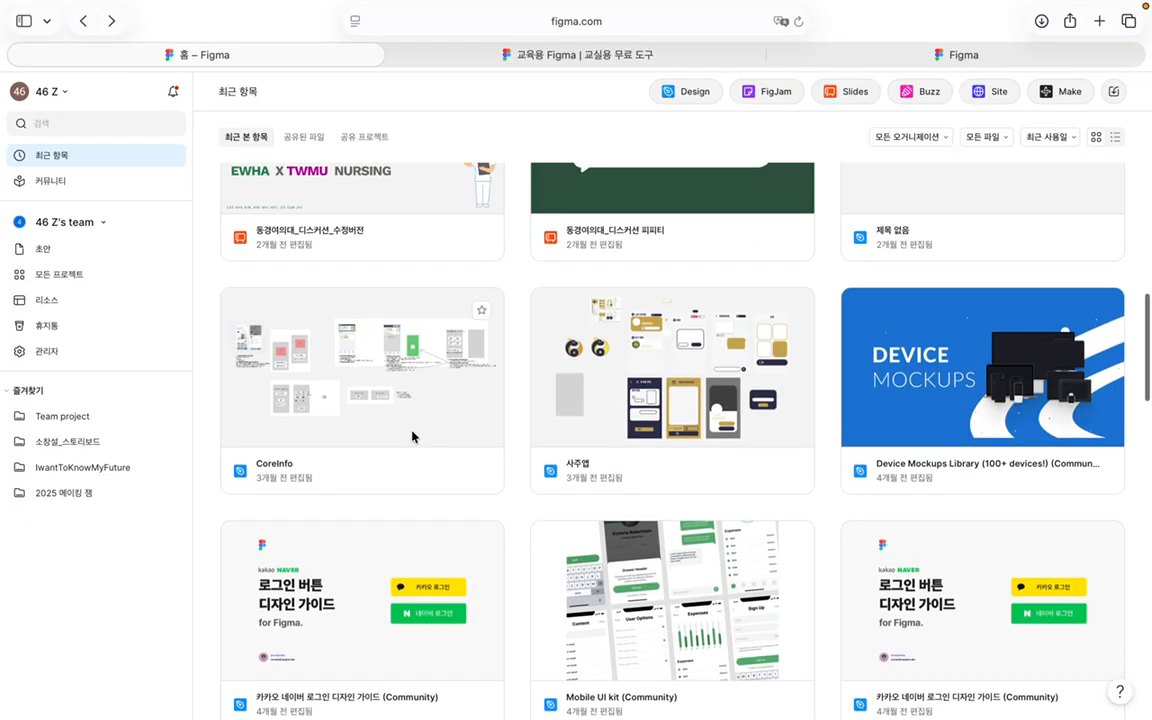
{"action": "scroll", "coordinate": [412, 436], "scroll_direction": "up", "scroll_amount": 10}
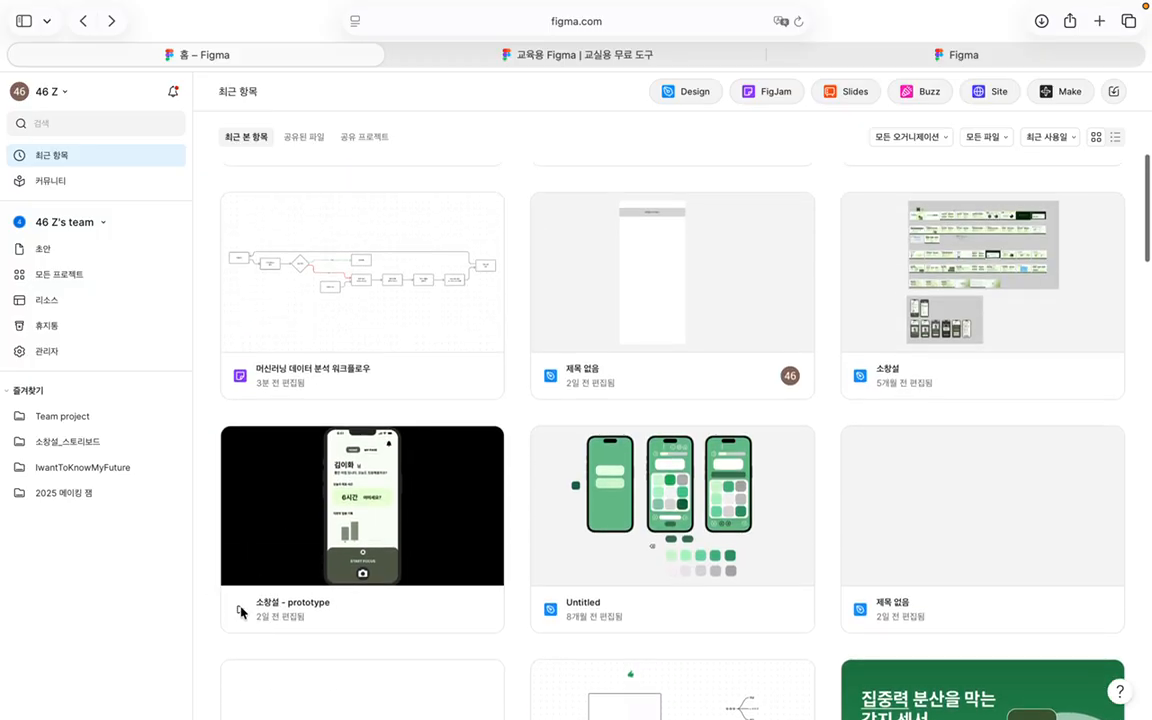
{"action": "left_click", "coordinate": [242, 614]}
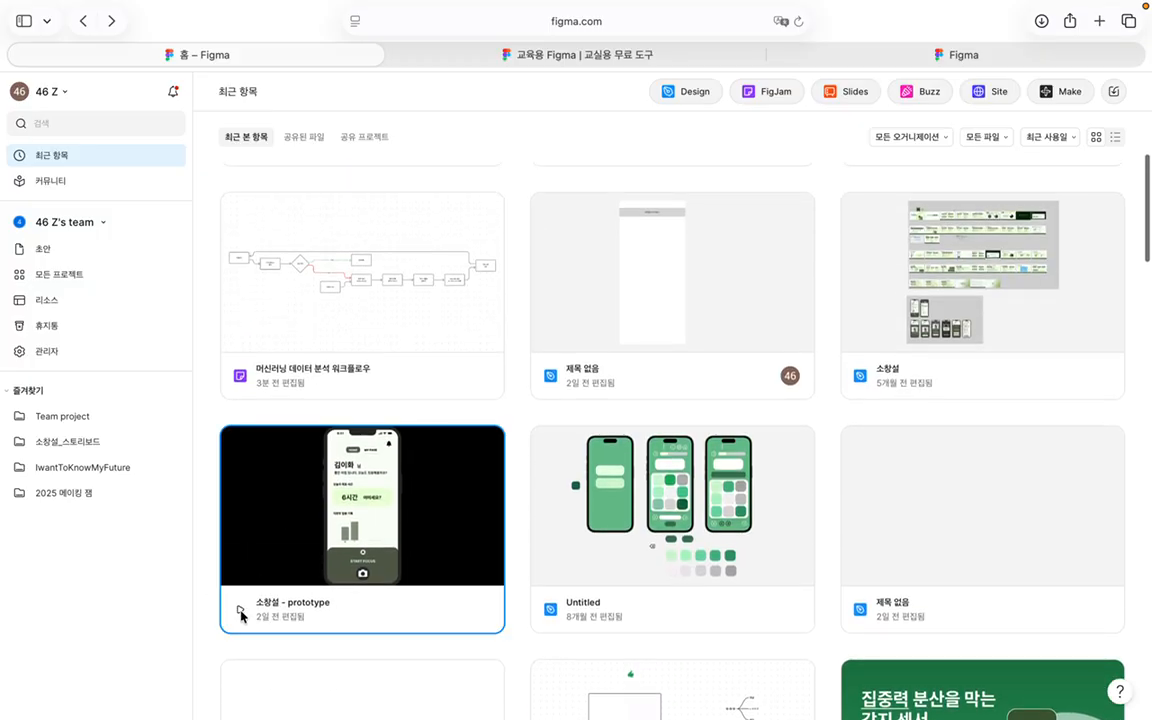
{"action": "double_click", "coordinate": [261, 550]}
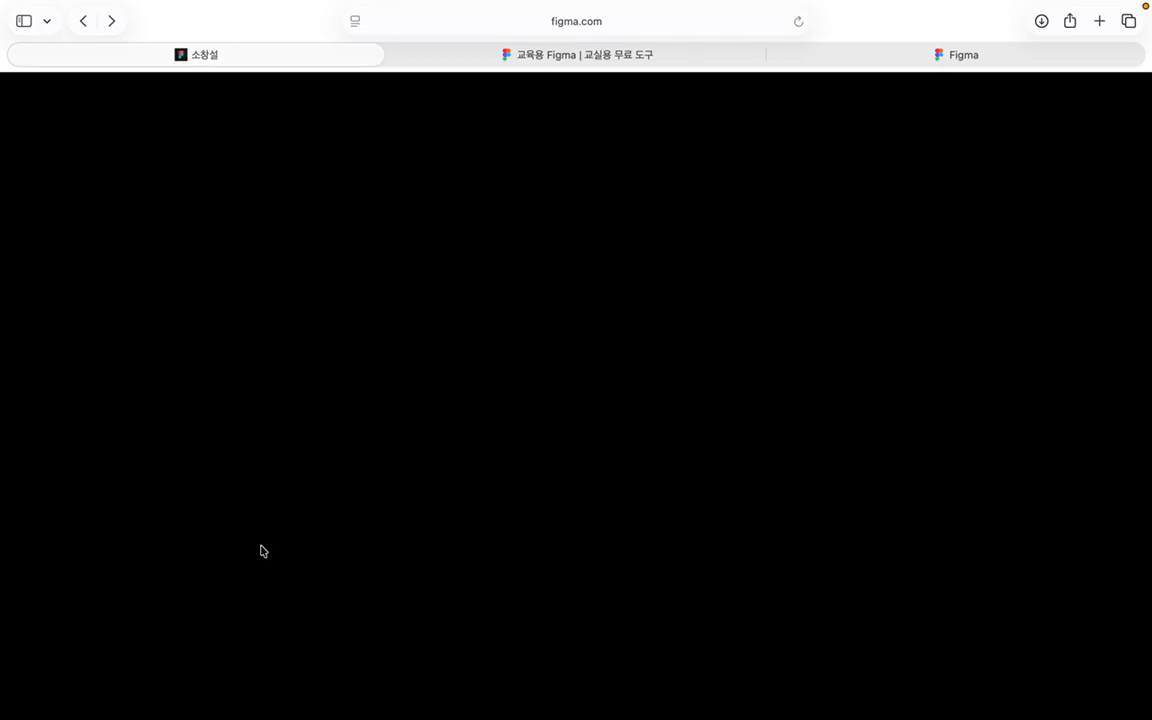
{"action": "scroll", "coordinate": [636, 502], "scroll_direction": "down", "scroll_amount": 10}
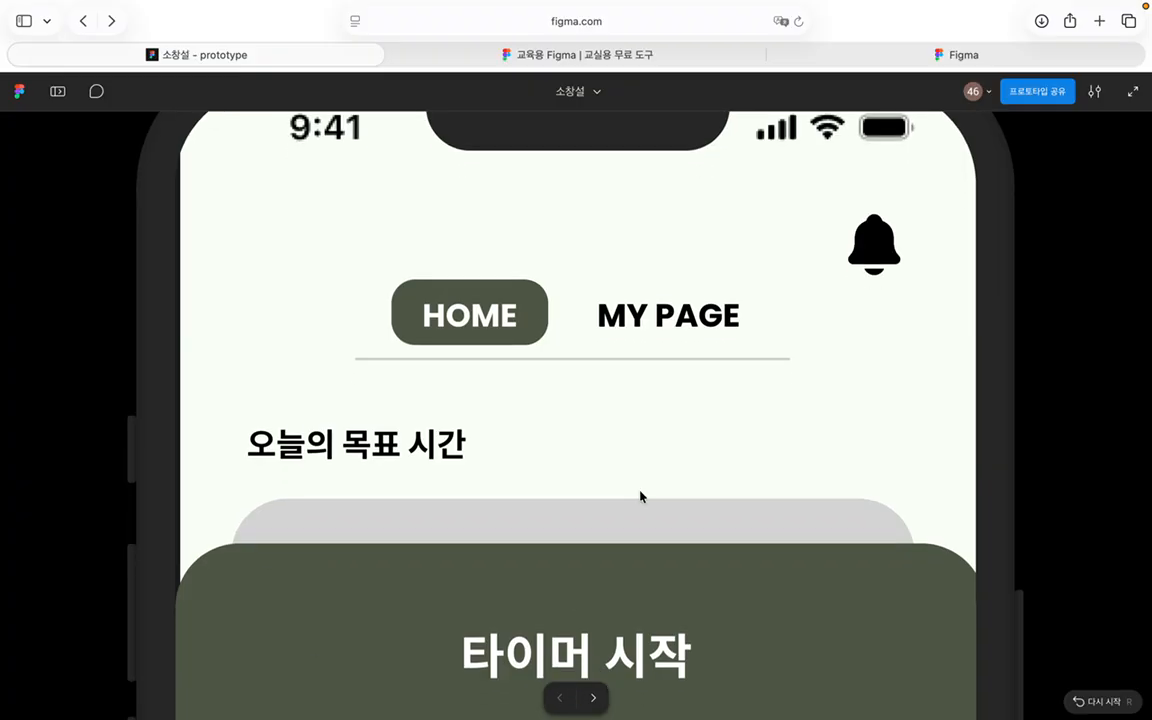
{"action": "scroll", "coordinate": [640, 497], "scroll_direction": "down", "scroll_amount": 3}
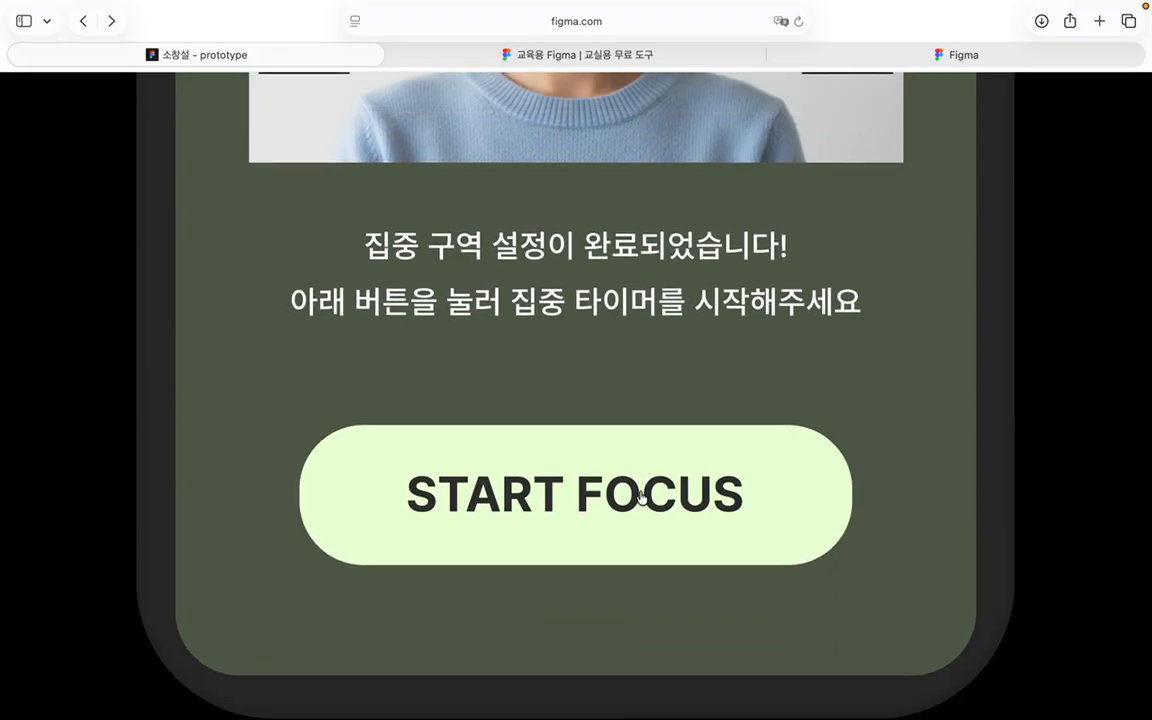
{"action": "left_click", "coordinate": [603, 537]}
{"action": "scroll", "coordinate": [601, 538], "scroll_direction": "down", "scroll_amount": 15}
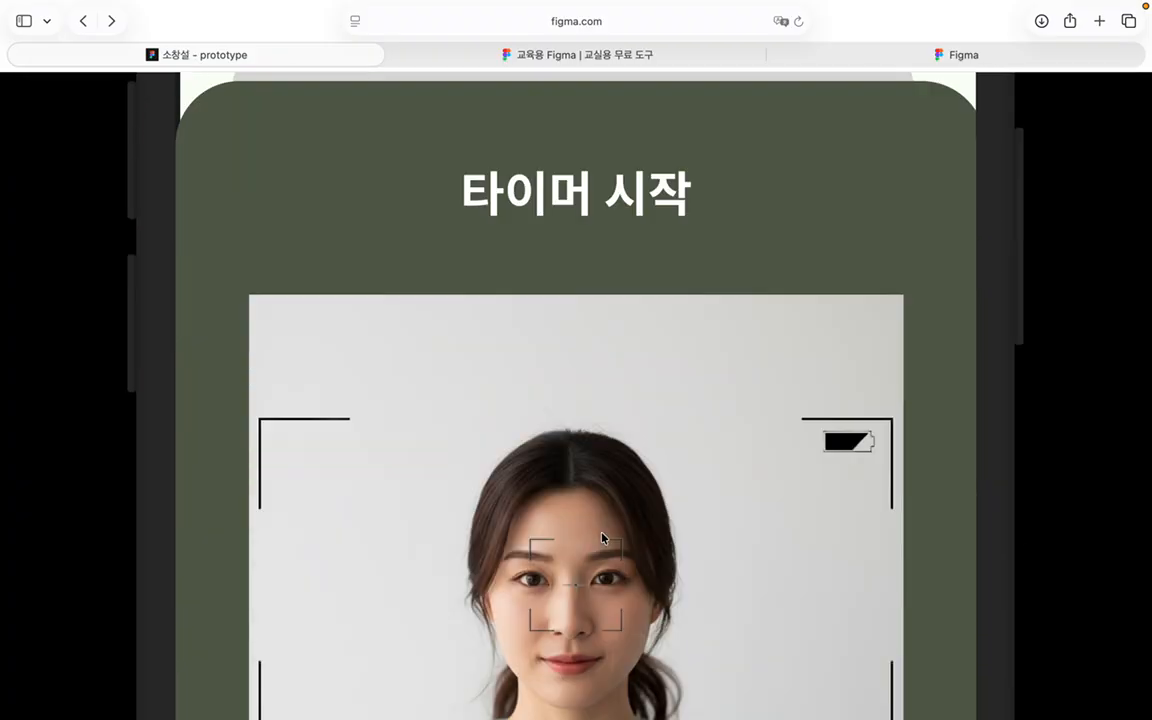
{"action": "scroll", "coordinate": [694, 540], "scroll_direction": "up", "scroll_amount": 10}
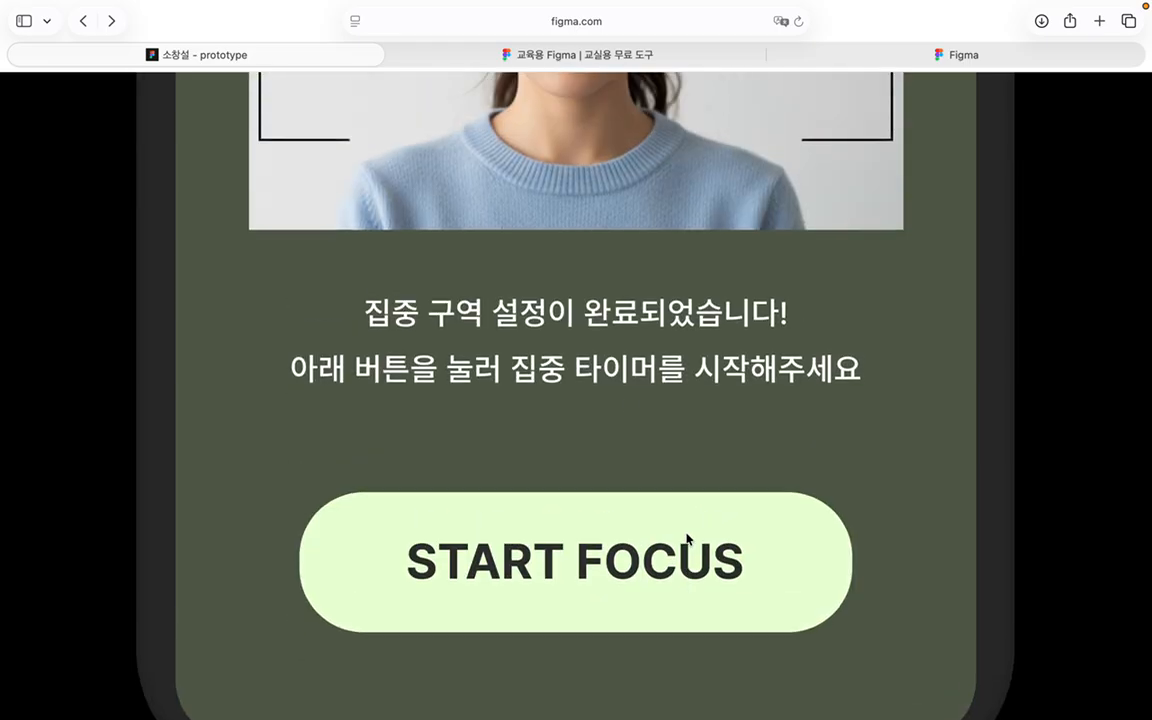
{"action": "scroll", "coordinate": [686, 537], "scroll_direction": "down", "scroll_amount": 10}
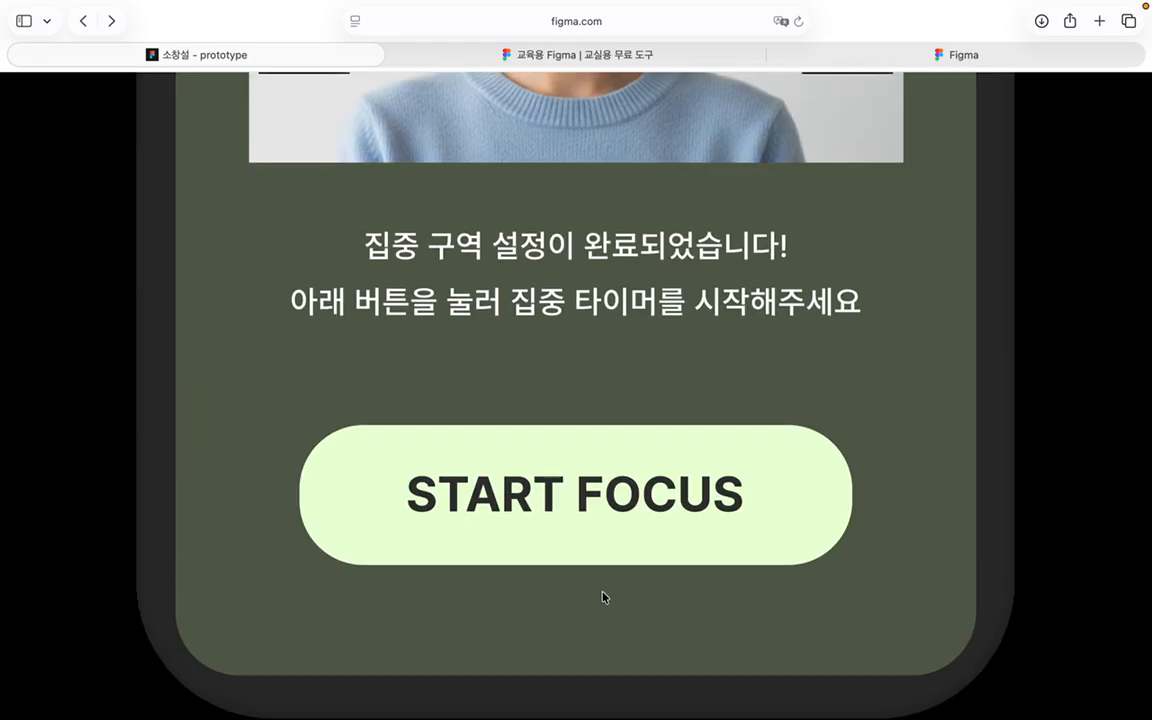
{"action": "left_click", "coordinate": [576, 496]}
{"action": "scroll", "coordinate": [630, 491], "scroll_direction": "down", "scroll_amount": 10}
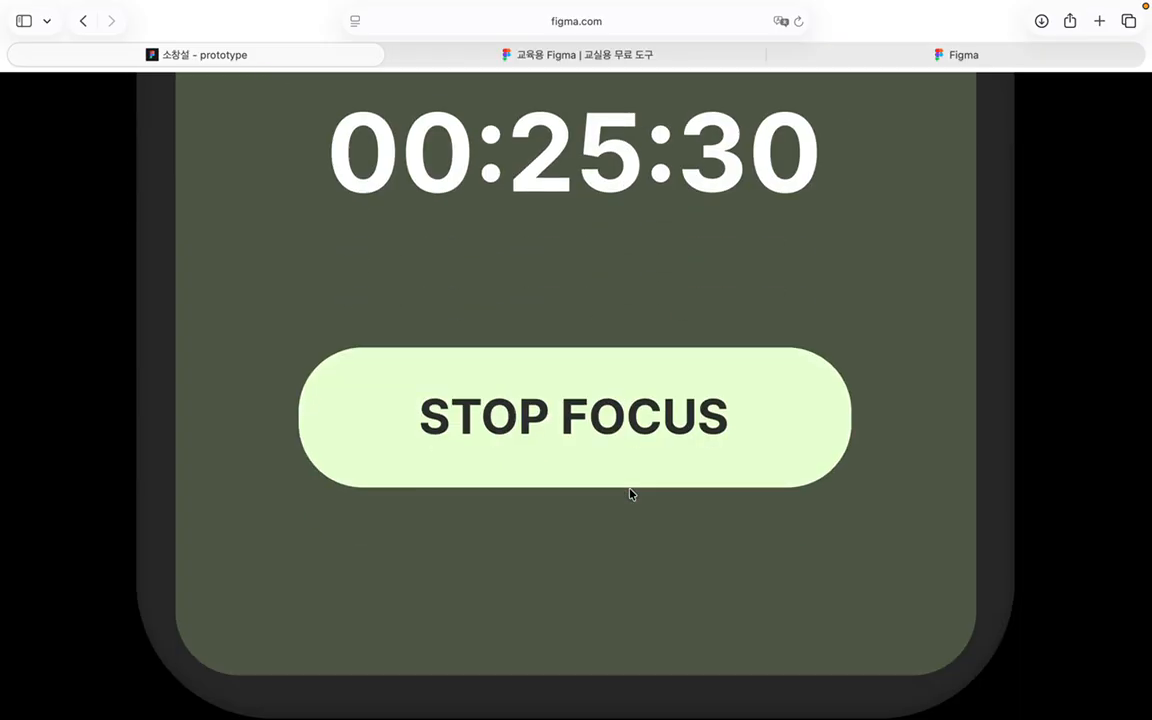
{"action": "scroll", "coordinate": [630, 494], "scroll_direction": "up", "scroll_amount": 4}
{"action": "scroll", "coordinate": [612, 477], "scroll_direction": "down", "scroll_amount": 9}
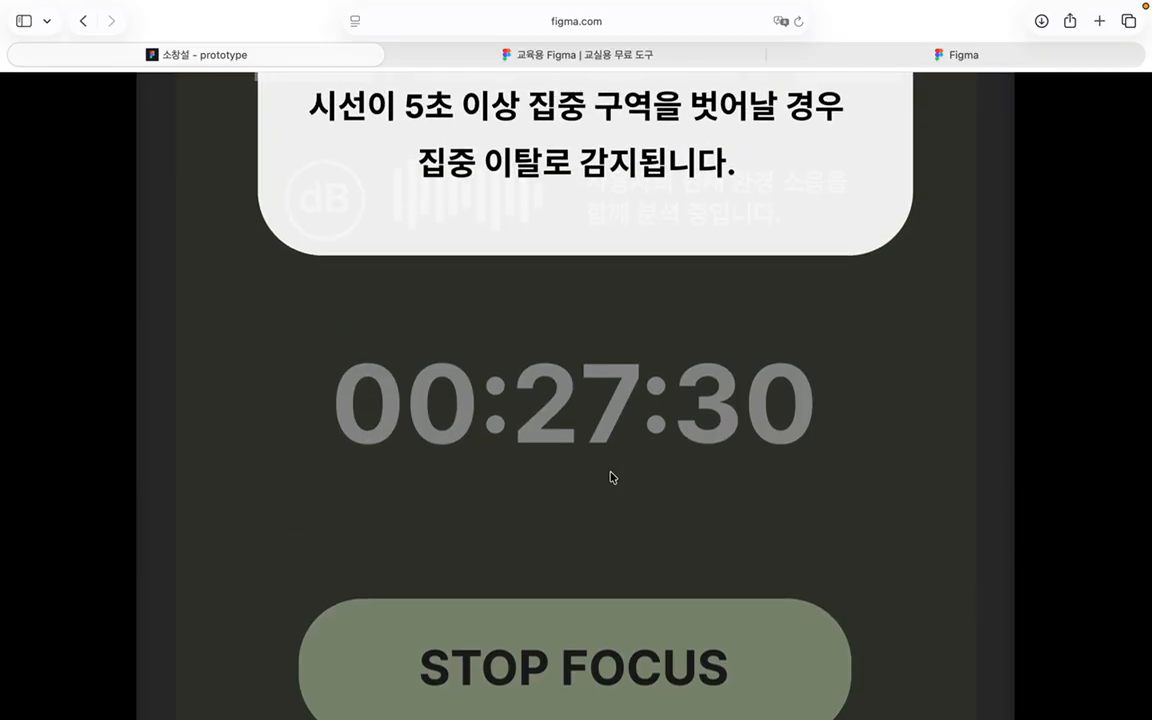
{"action": "scroll", "coordinate": [610, 476], "scroll_direction": "up", "scroll_amount": 3}
{"action": "scroll", "coordinate": [590, 430], "scroll_direction": "down", "scroll_amount": 10}
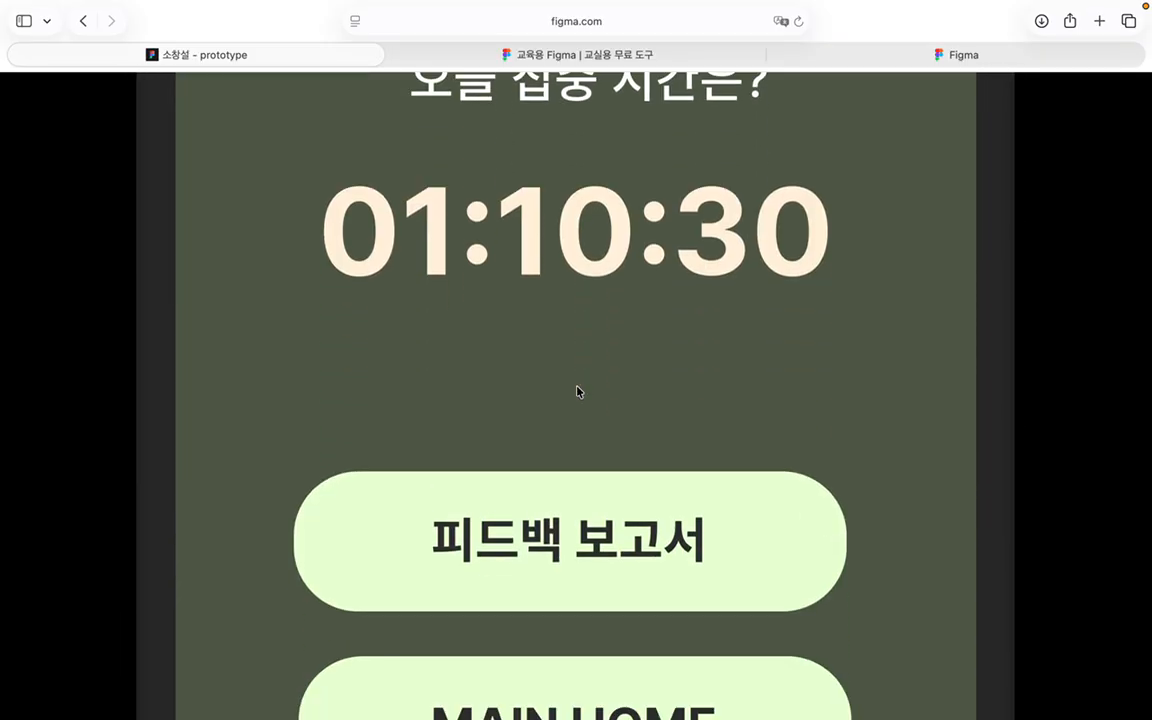
{"action": "scroll", "coordinate": [595, 265], "scroll_direction": "down", "scroll_amount": 3}
{"action": "scroll", "coordinate": [595, 265], "scroll_direction": "up", "scroll_amount": 7}
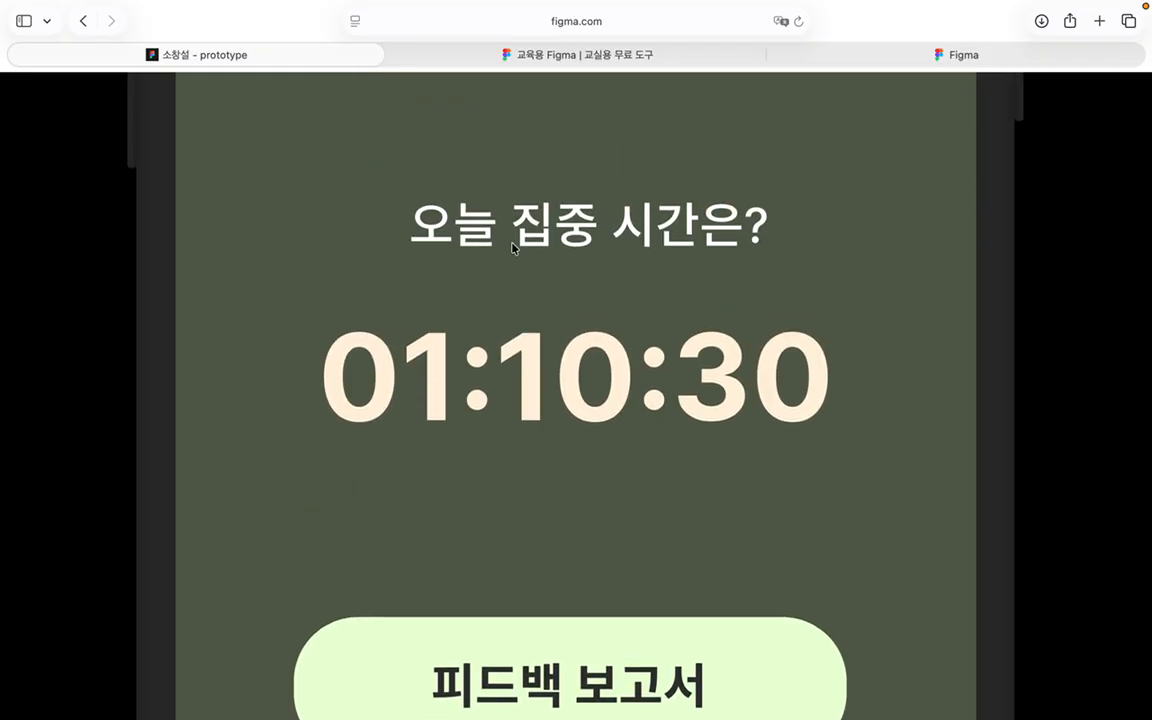
{"action": "scroll", "coordinate": [686, 268], "scroll_direction": "down", "scroll_amount": 5}
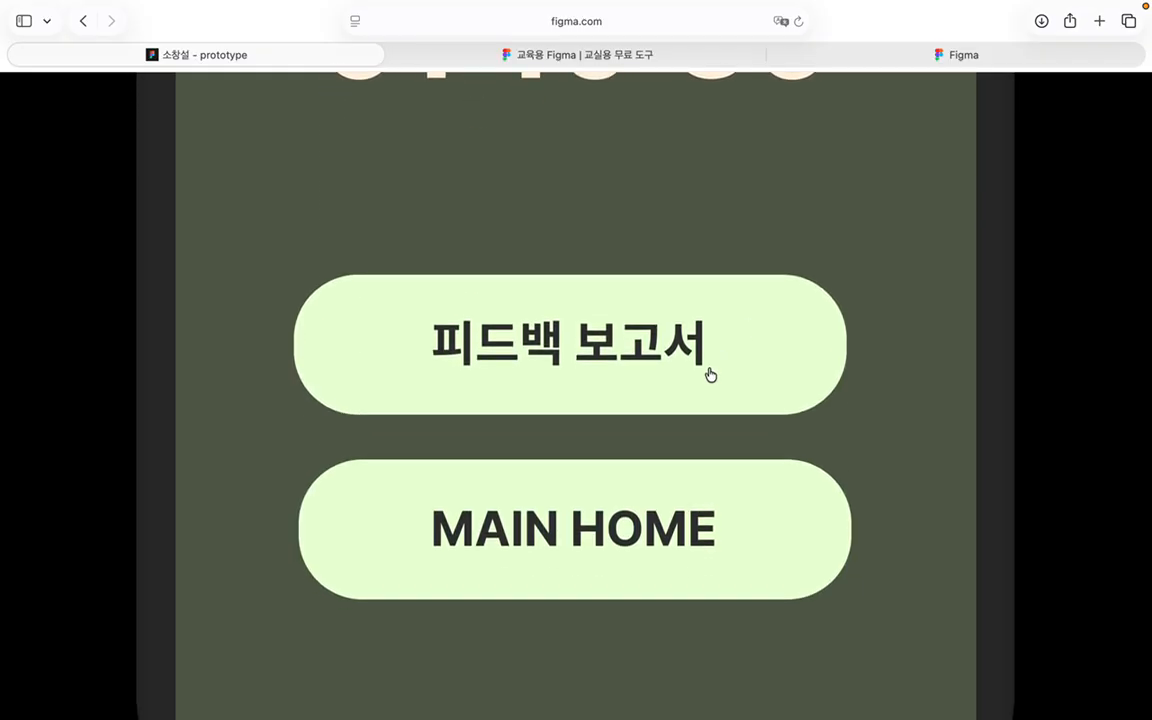
{"action": "left_click", "coordinate": [696, 362]}
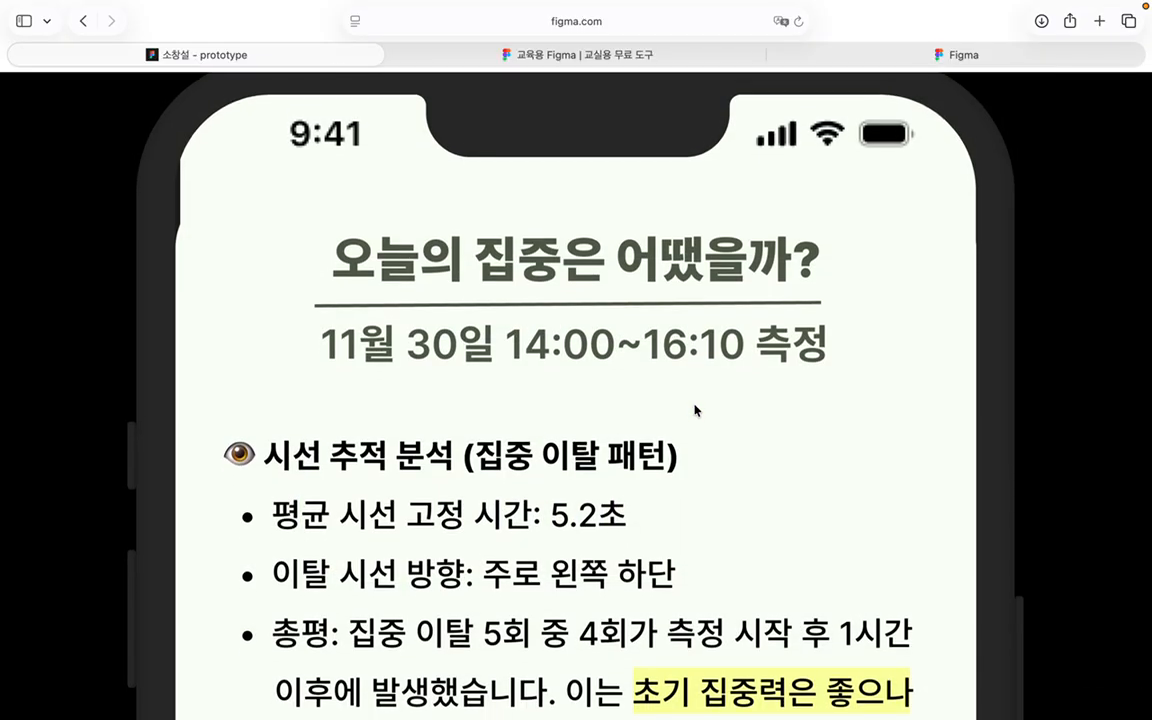
{"action": "scroll", "coordinate": [695, 408], "scroll_direction": "down", "scroll_amount": 10}
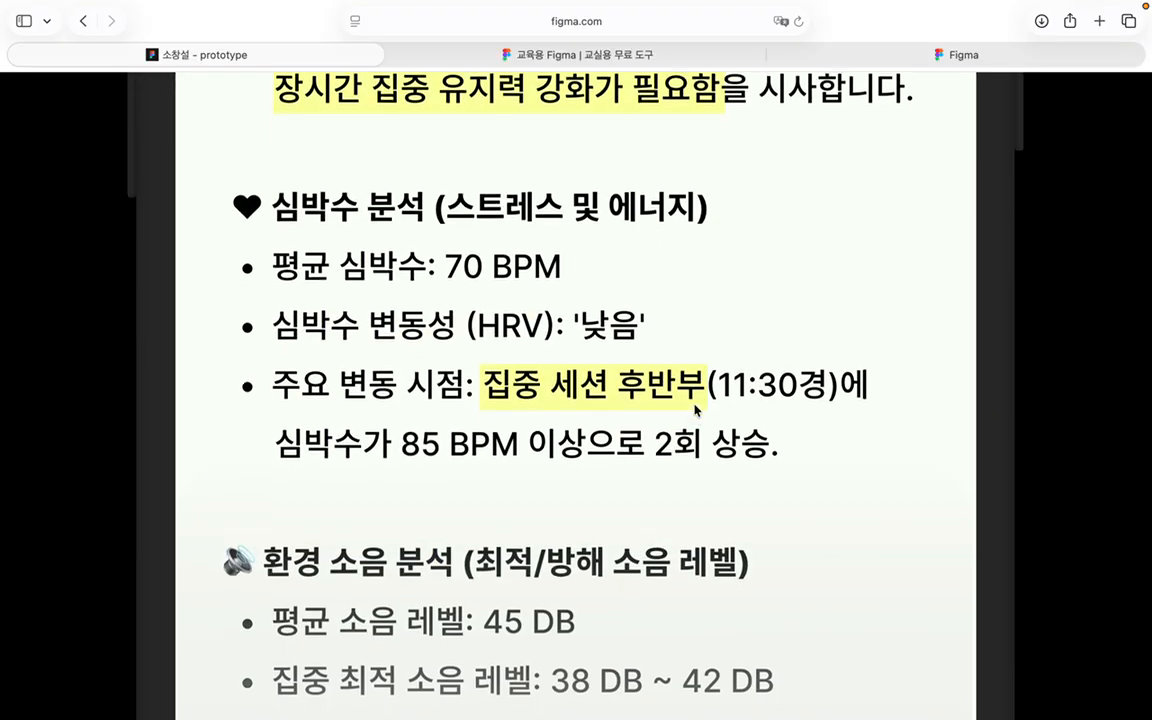
{"action": "scroll", "coordinate": [696, 410], "scroll_direction": "down", "scroll_amount": 5}
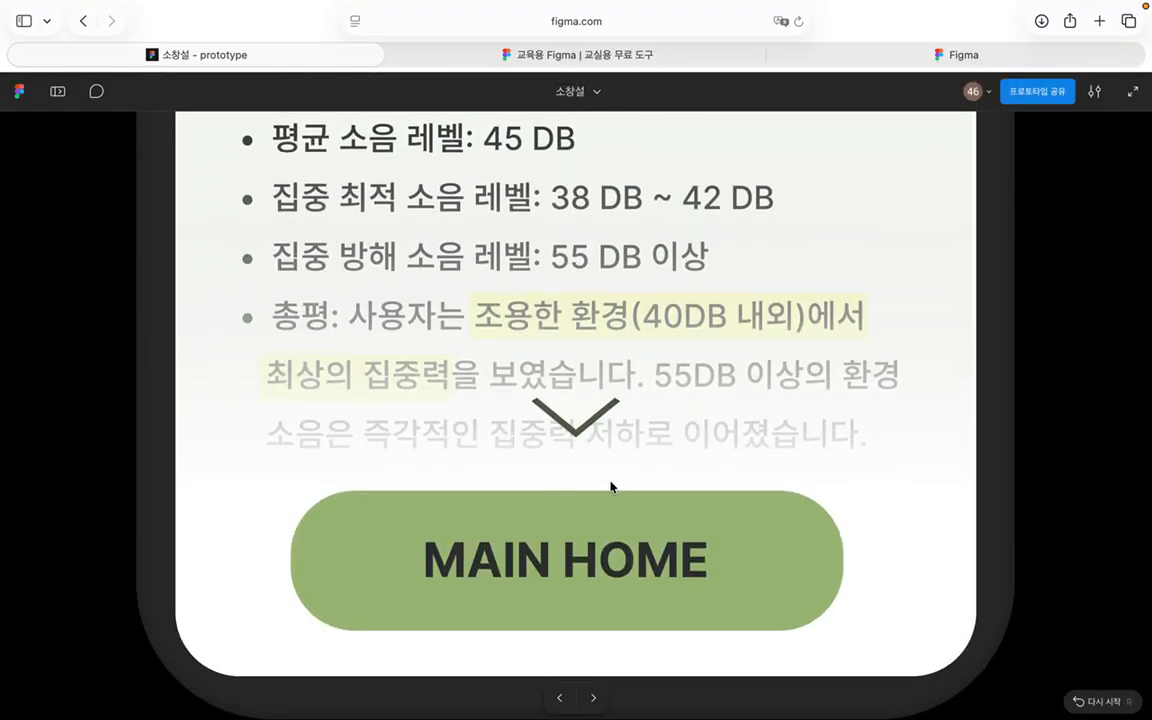
{"action": "left_click", "coordinate": [617, 585]}
{"action": "scroll", "coordinate": [612, 399], "scroll_direction": "down", "scroll_amount": 10}
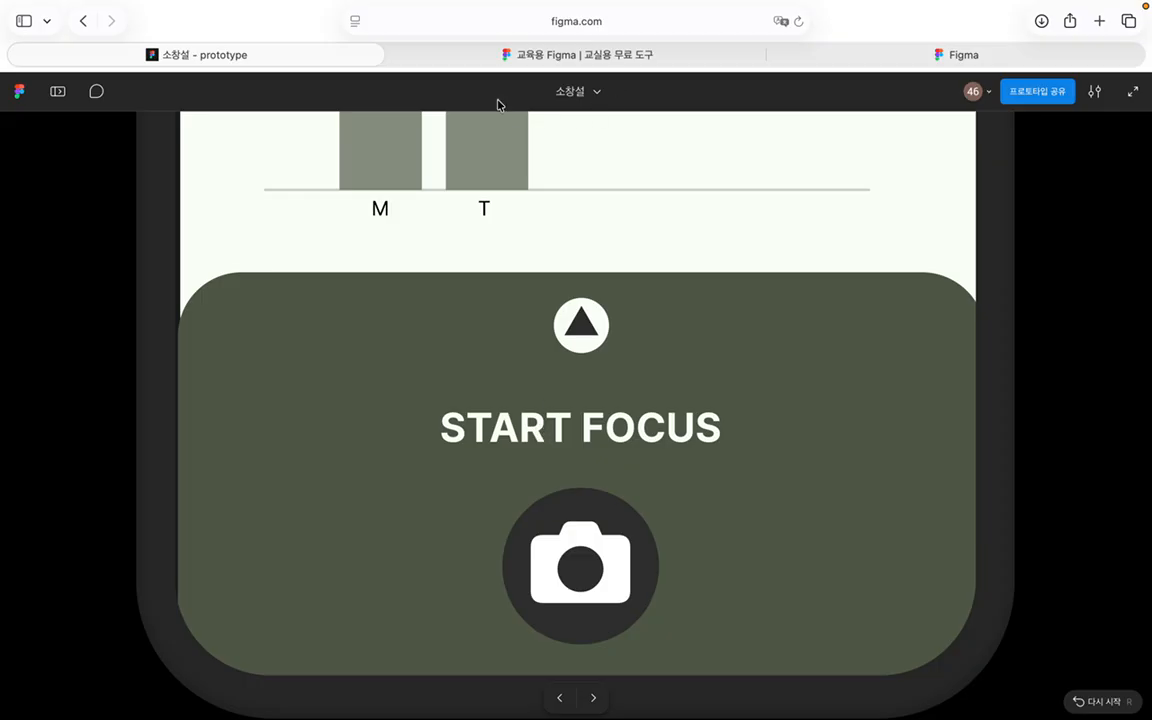
{"action": "left_click", "coordinate": [88, 21]}
{"action": "left_click", "coordinate": [88, 21]}
{"action": "left_click", "coordinate": [88, 21]}
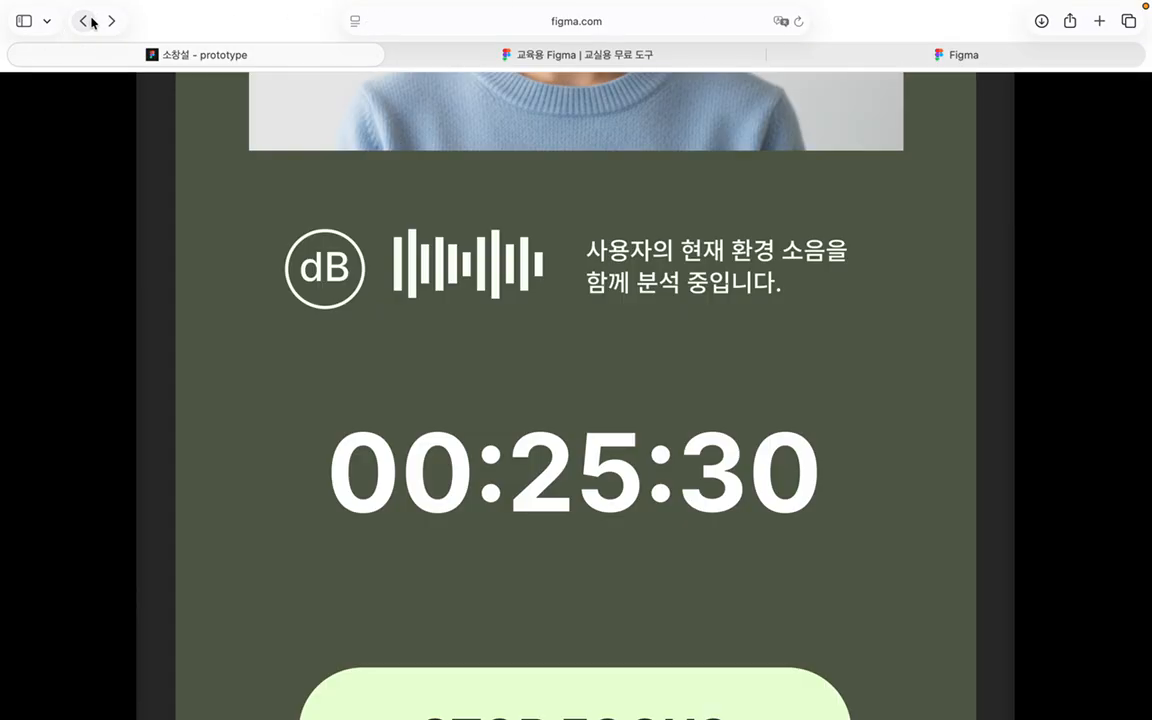
{"action": "left_click", "coordinate": [88, 21]}
{"action": "left_click", "coordinate": [88, 21]}
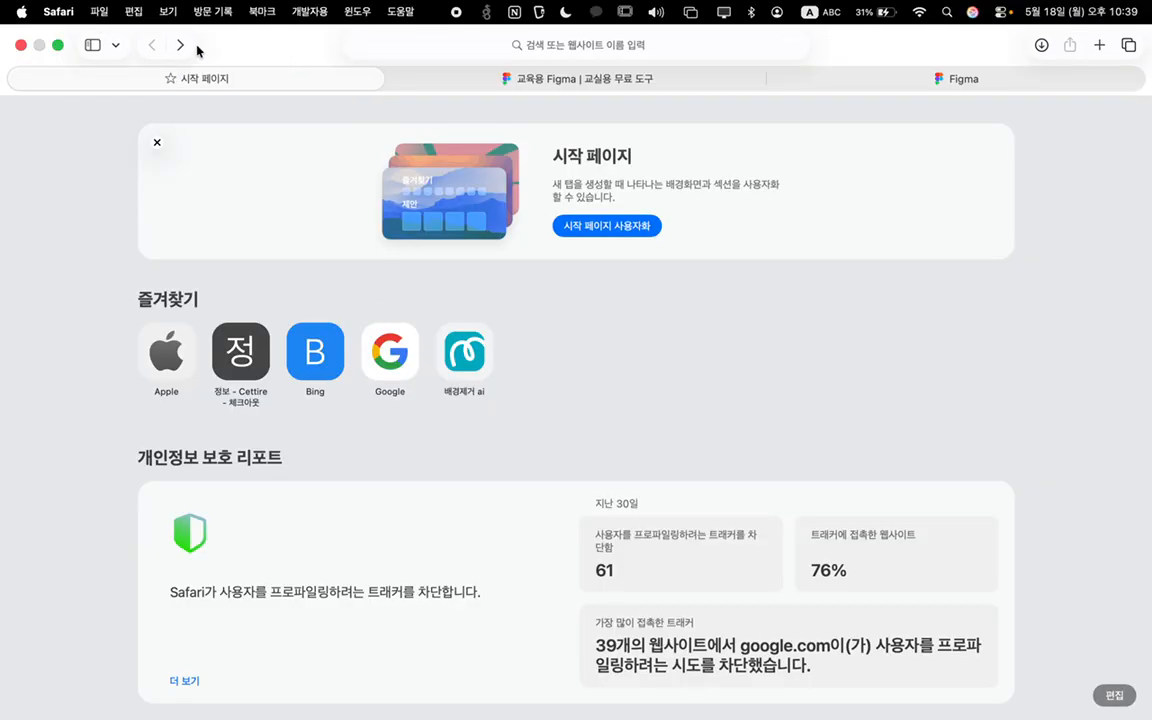
{"action": "left_click", "coordinate": [181, 46]}
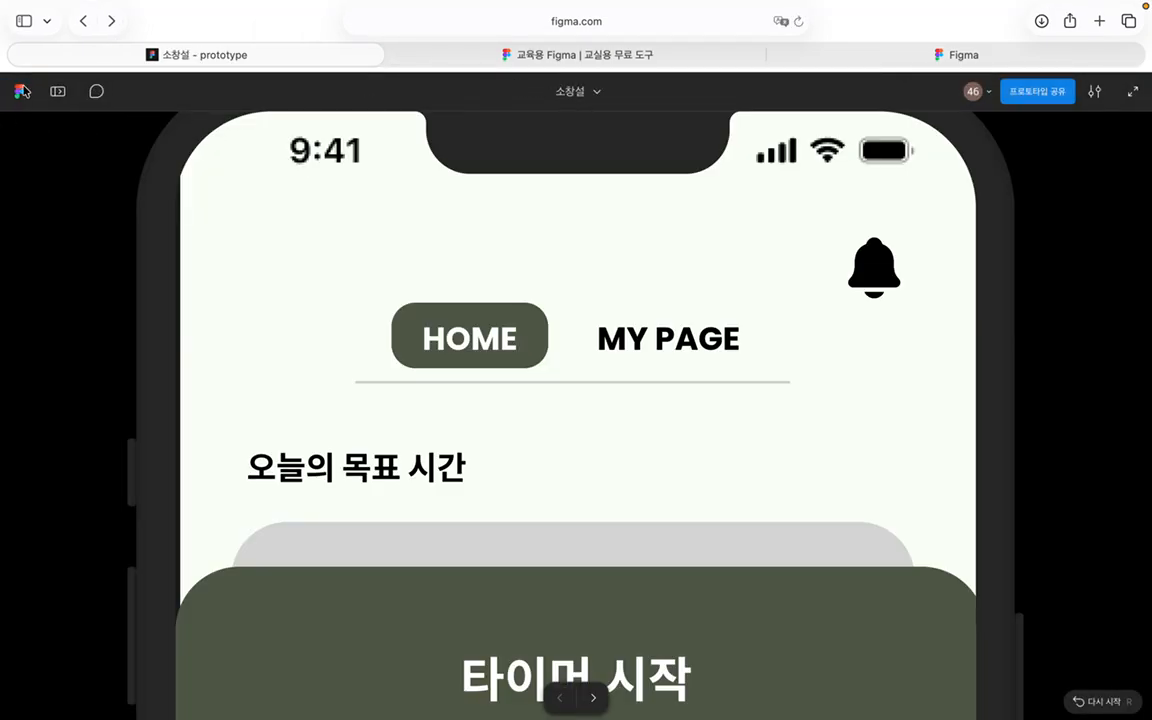
{"action": "left_click", "coordinate": [19, 92]}
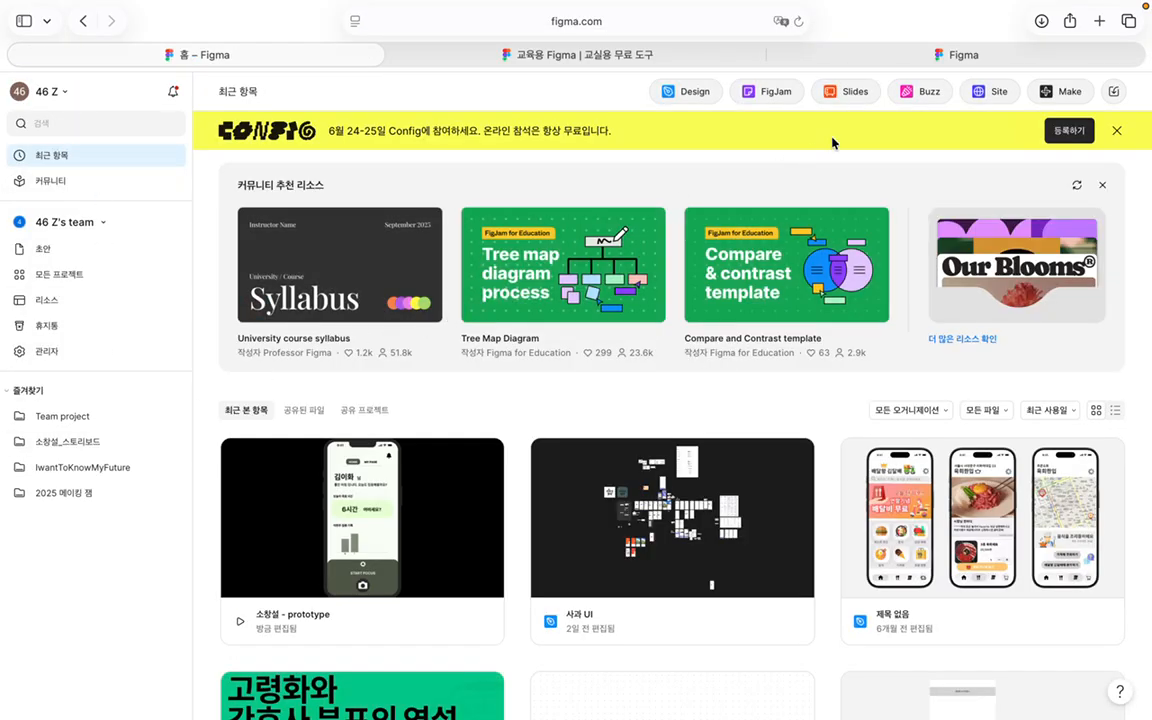
Step: Create a new blank Design file, opening an untitled draft with an empty Page 1
{"action": "left_click", "coordinate": [679, 97]}
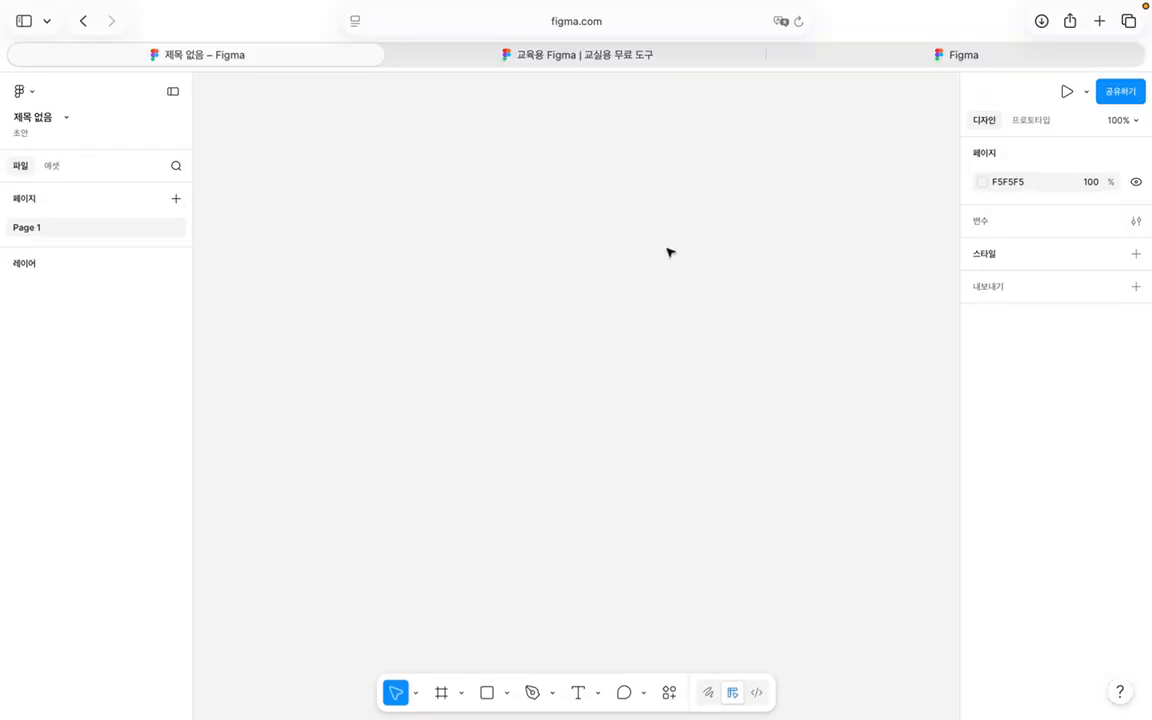
{"action": "scroll", "coordinate": [567, 217], "scroll_direction": "up", "scroll_amount": 1}
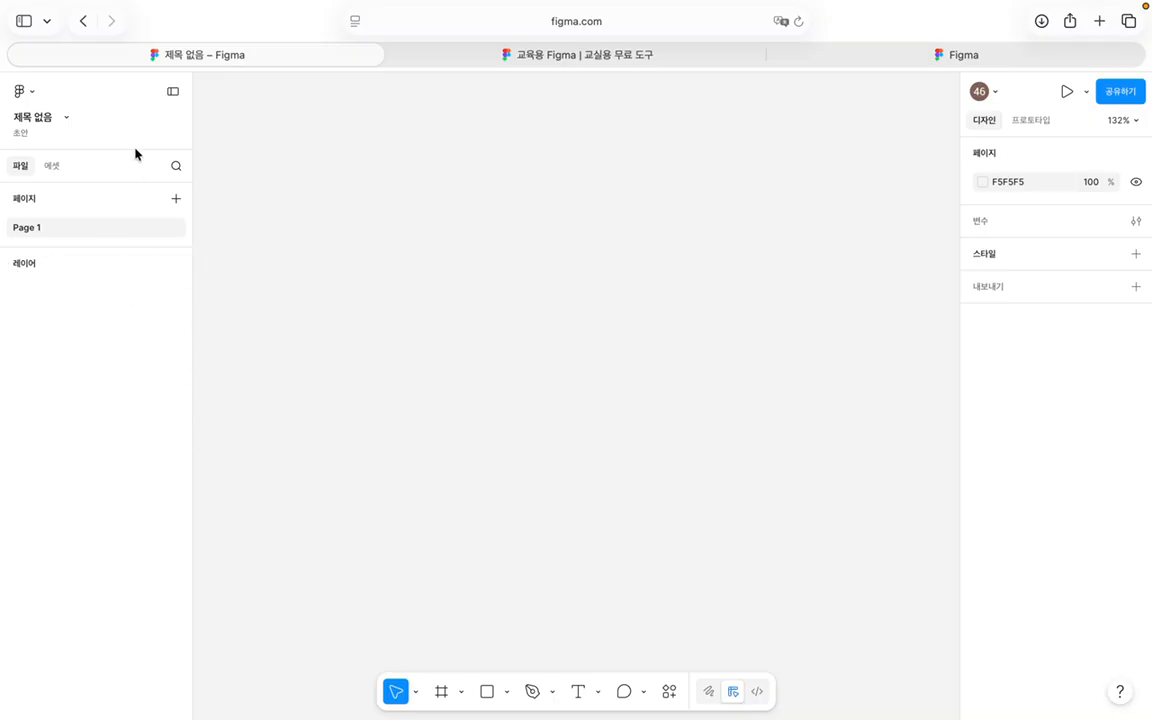
Step: Open the Assets panel to view the available libraries
{"action": "left_click", "coordinate": [52, 166]}
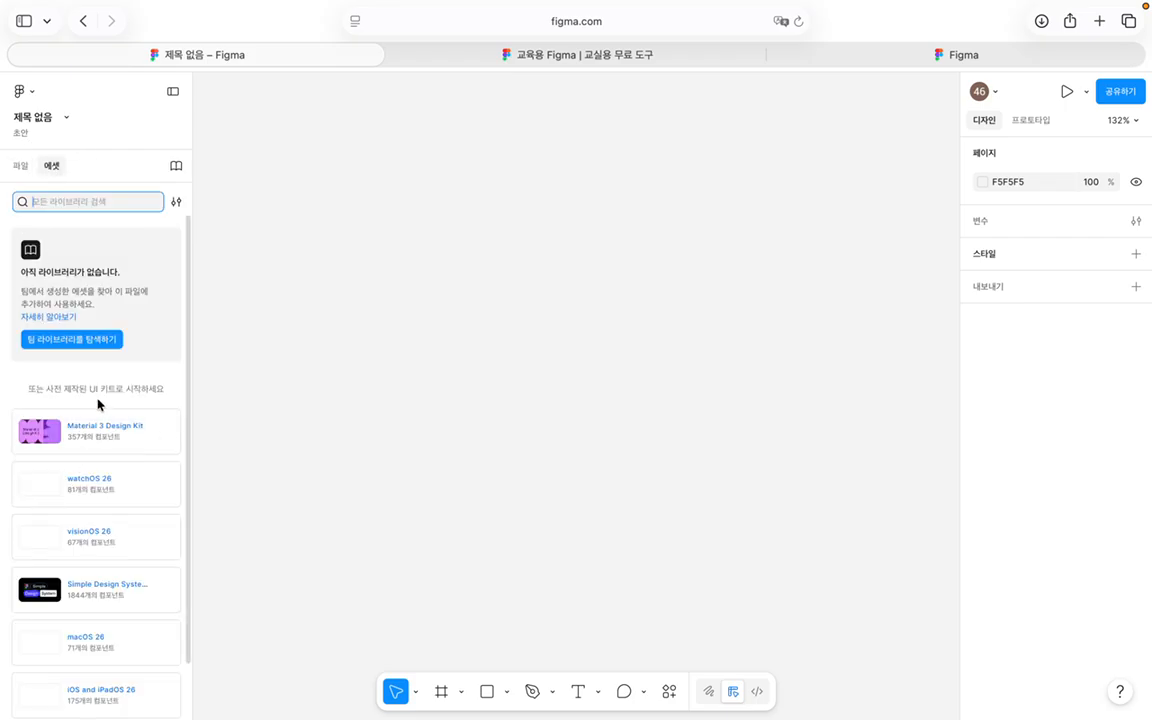
{"action": "left_click", "coordinate": [19, 167]}
{"action": "left_click", "coordinate": [44, 166]}
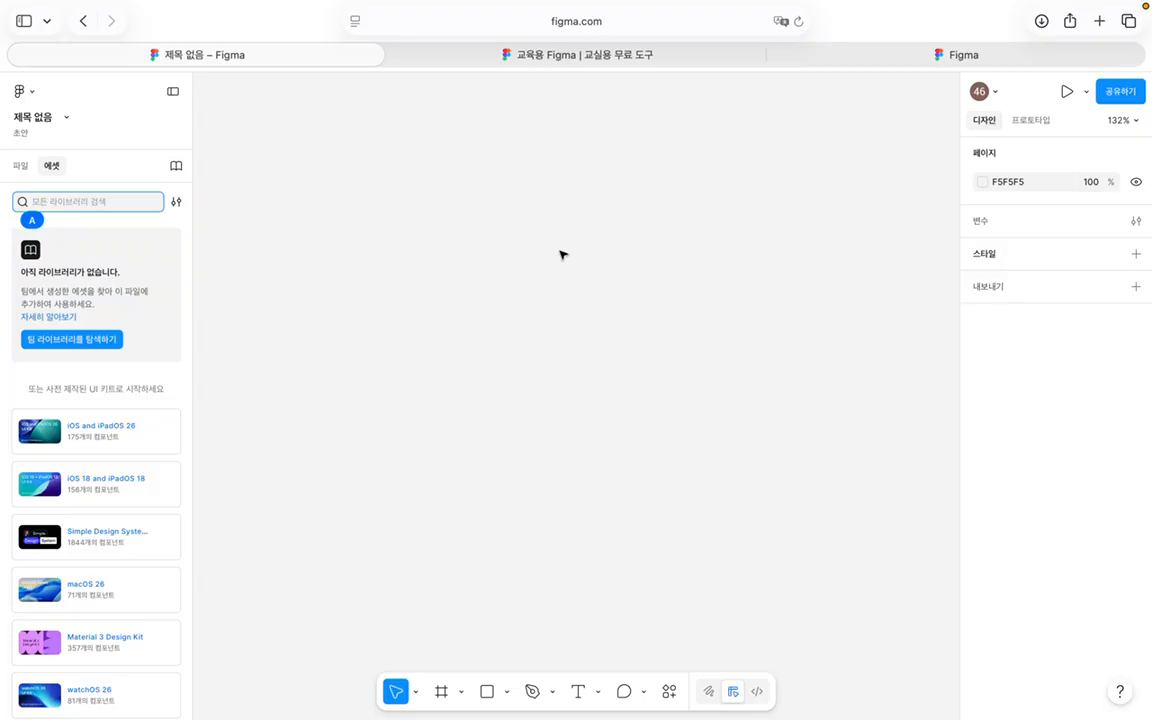
Step: Search the assets for 't', clear the search, and bring up the device frame presets with F
{"action": "type", "text": "t"}
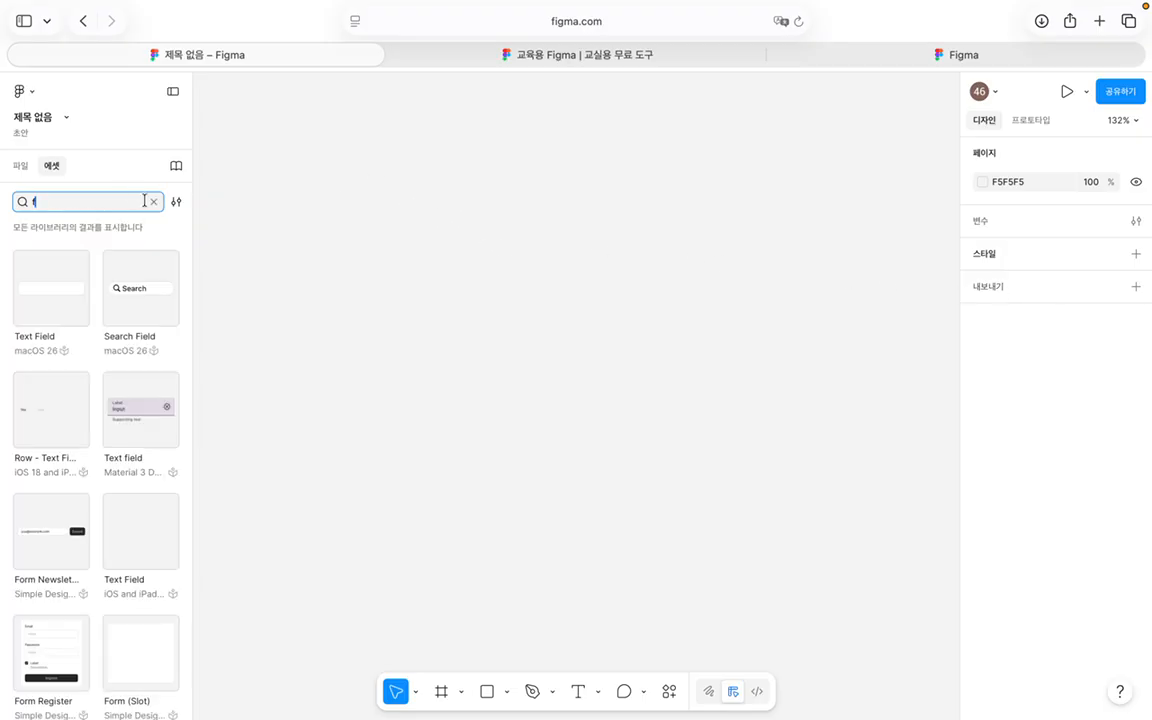
{"action": "left_click", "coordinate": [153, 201]}
{"action": "key", "text": "f"}
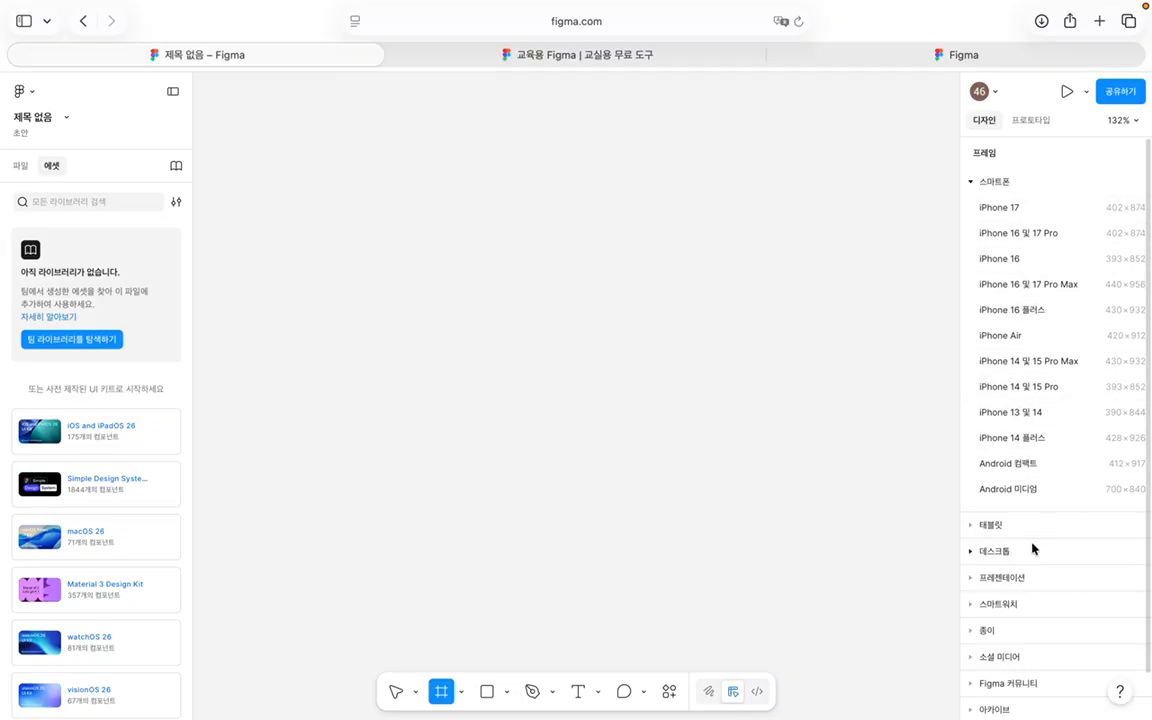
Step: Add an iPhone 16 Plus (430×932) frame from the smartphone presets and shift it slightly left
{"action": "left_click", "coordinate": [974, 525]}
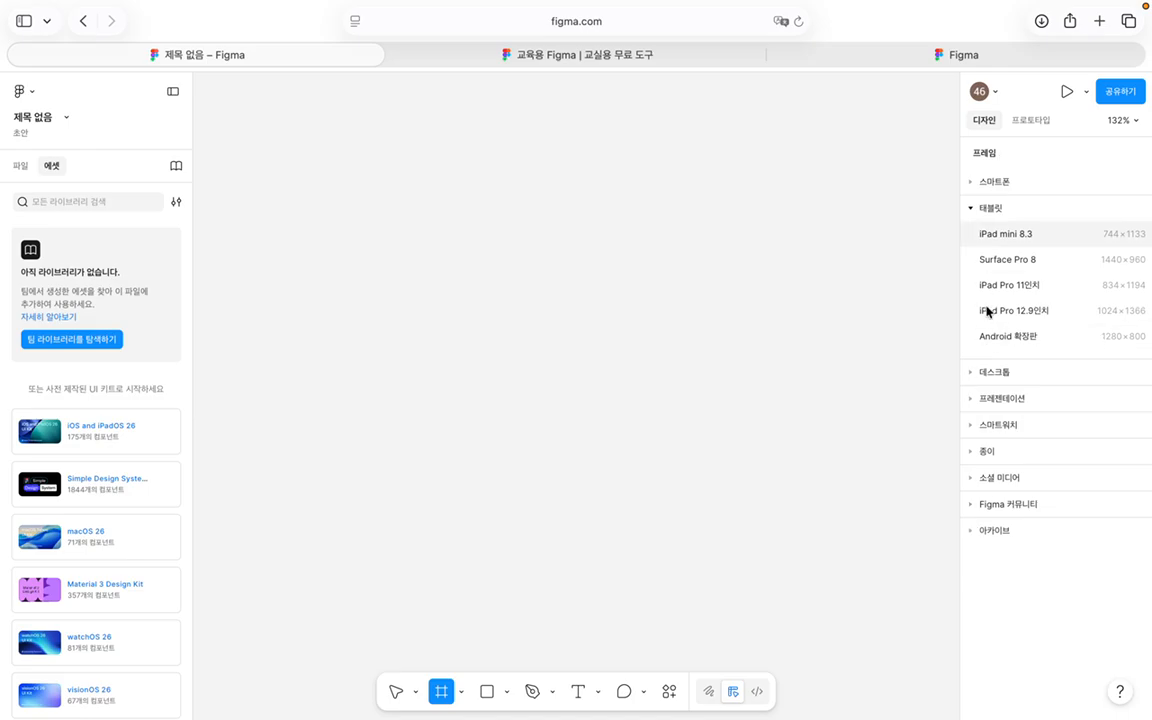
{"action": "left_click", "coordinate": [970, 183]}
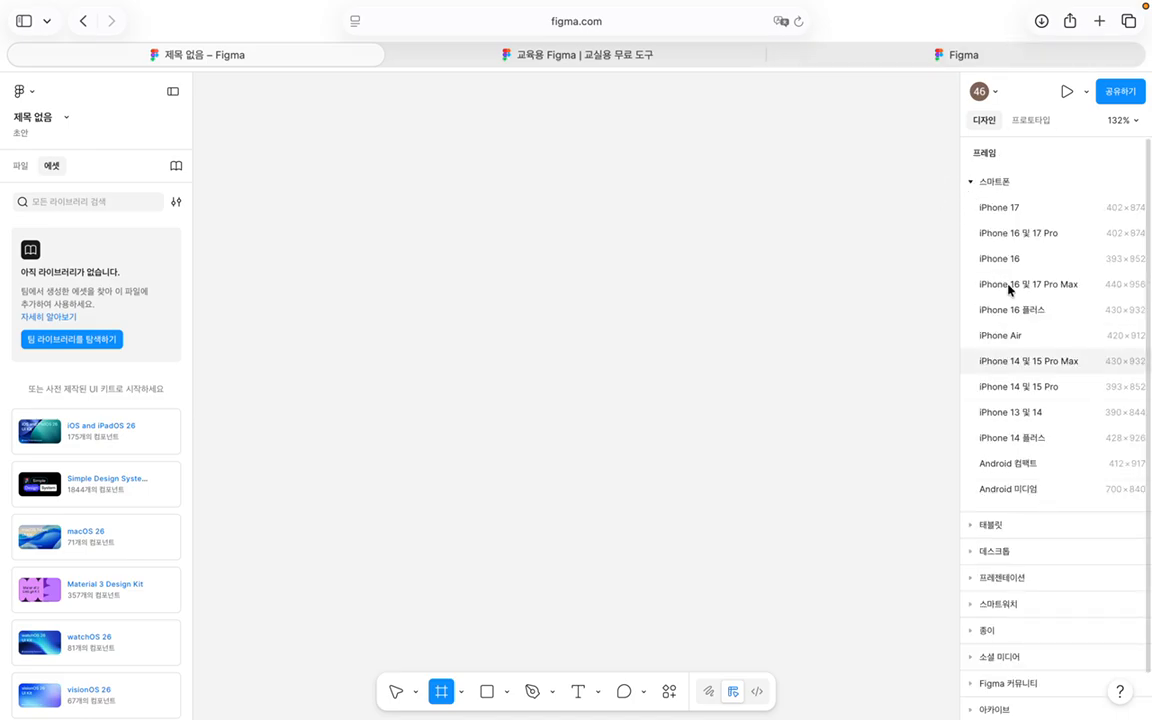
{"action": "left_click", "coordinate": [1055, 317]}
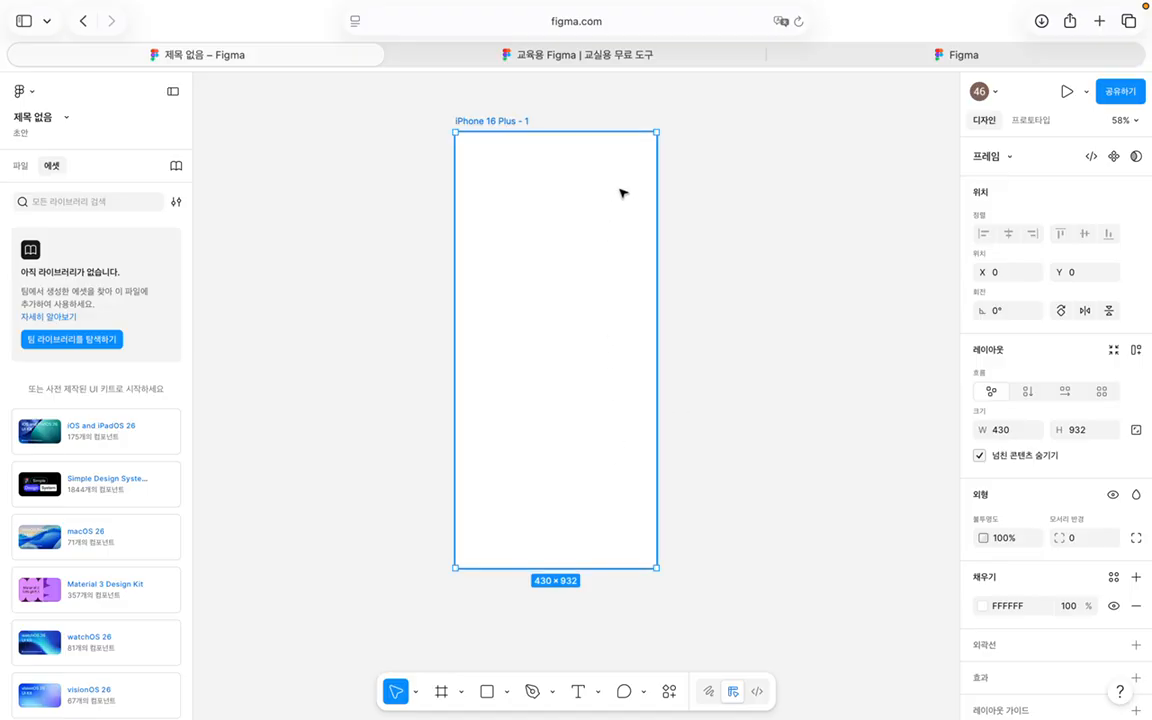
{"action": "left_click_drag", "start_coordinate": [588, 234], "coordinate": [549, 242]}
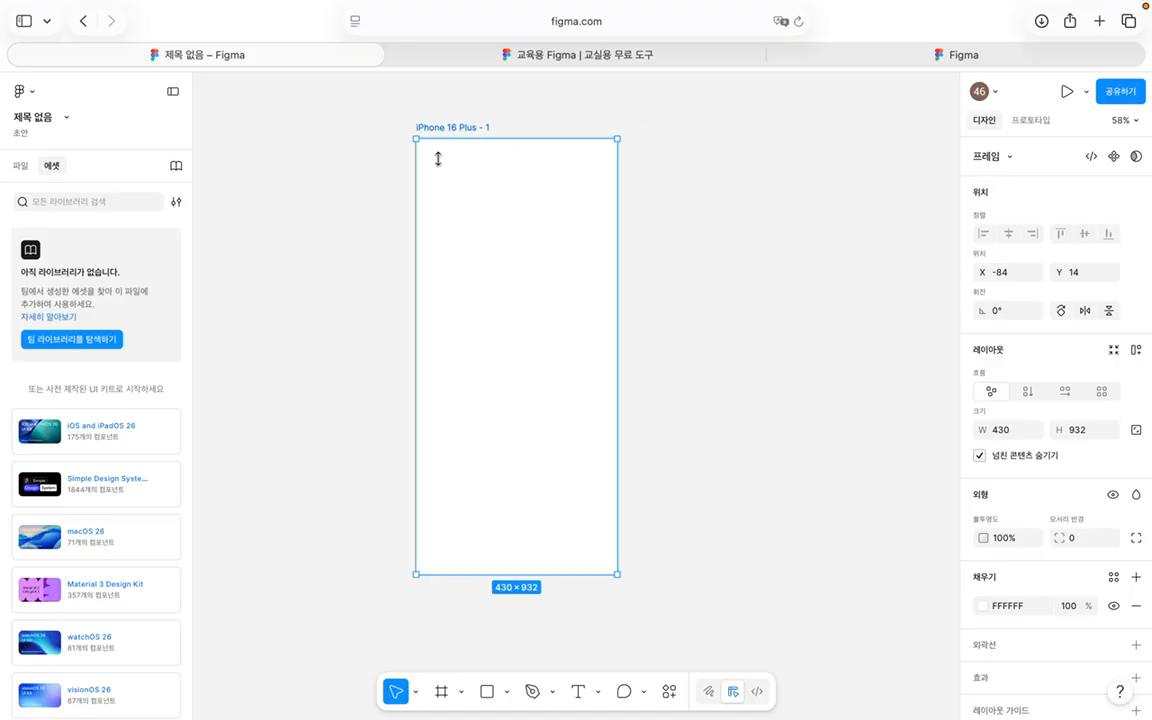
{"action": "left_click", "coordinate": [633, 155]}
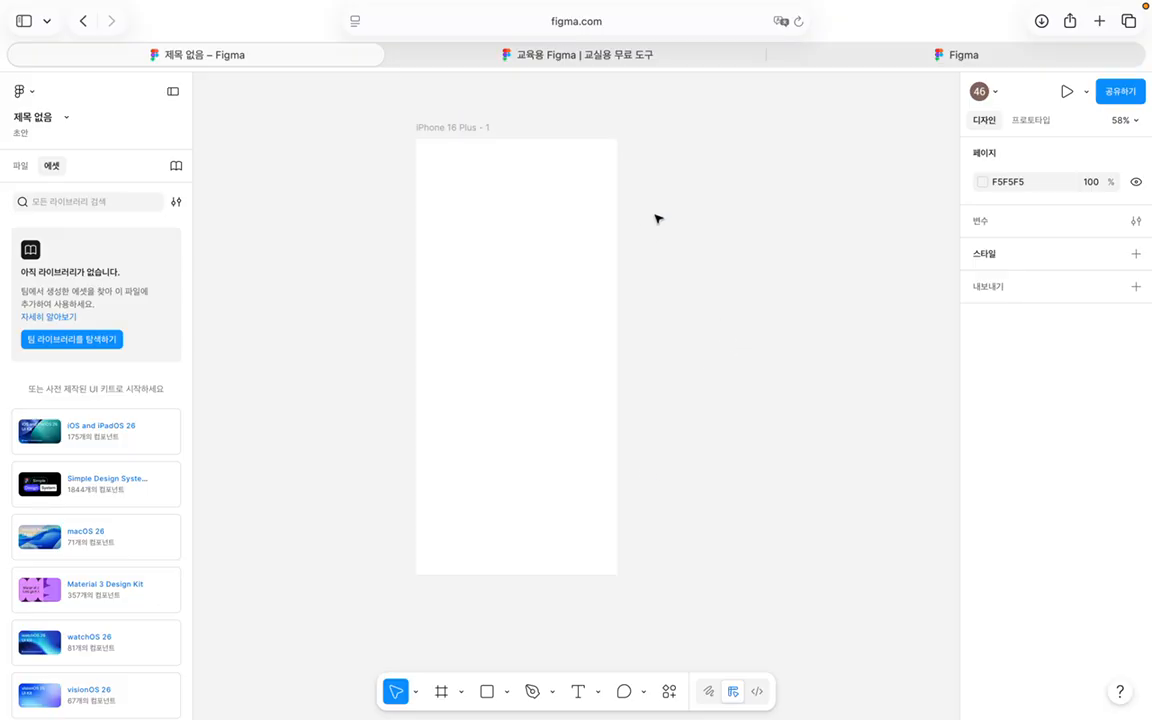
Step: Draw a 356×166 grey rectangle and move it into the top of the phone frame at X 36, Y 156
{"action": "key", "text": "r"}
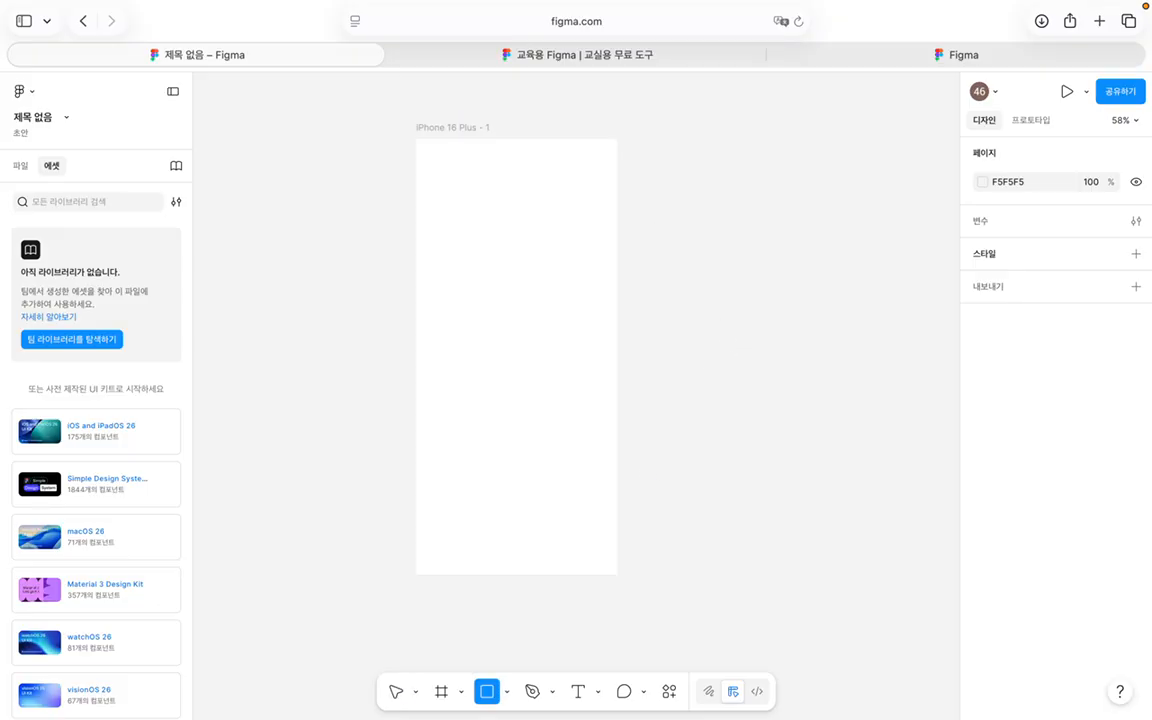
{"action": "left_click", "coordinate": [653, 213]}
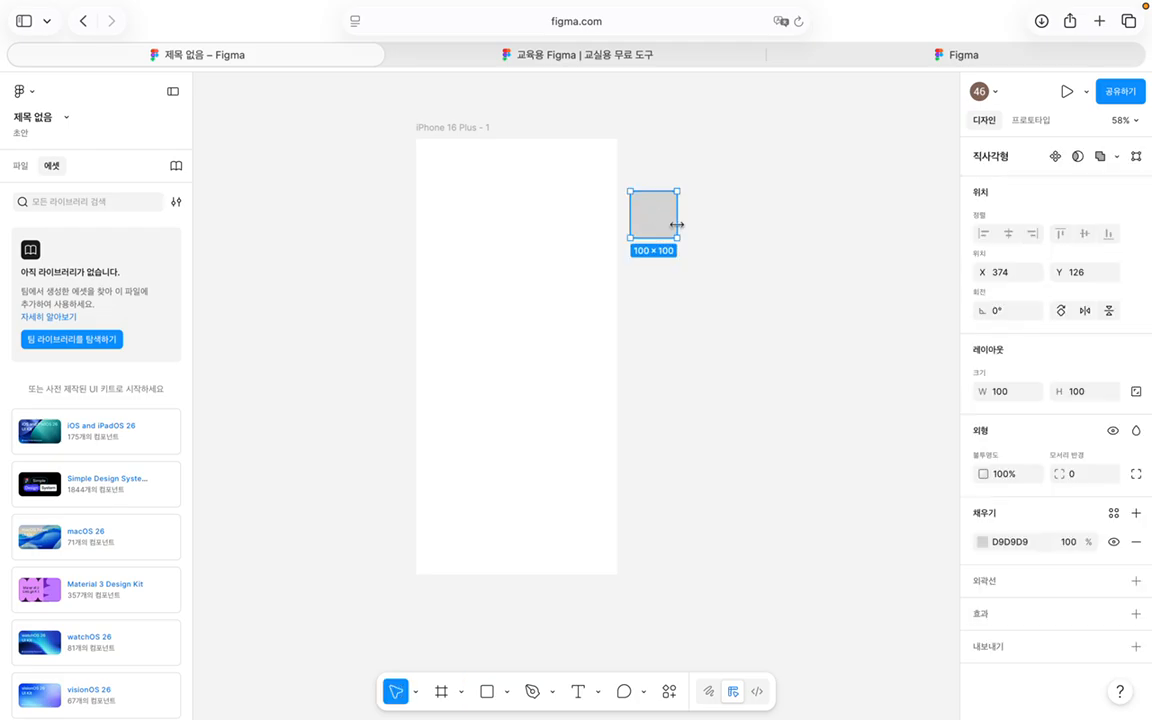
{"action": "key", "text": "BackSpace"}
{"action": "key", "text": "r"}
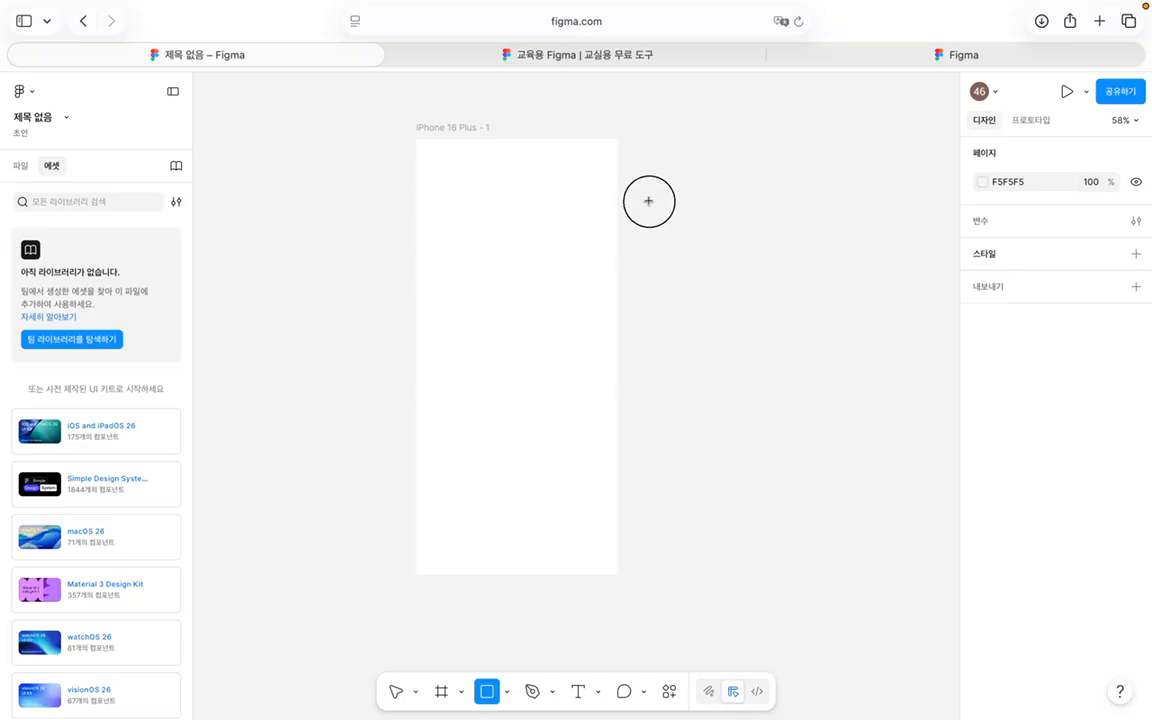
{"action": "left_click_drag", "start_coordinate": [649, 202], "coordinate": [848, 279]}
{"action": "left_click_drag", "start_coordinate": [829, 233], "coordinate": [600, 250]}
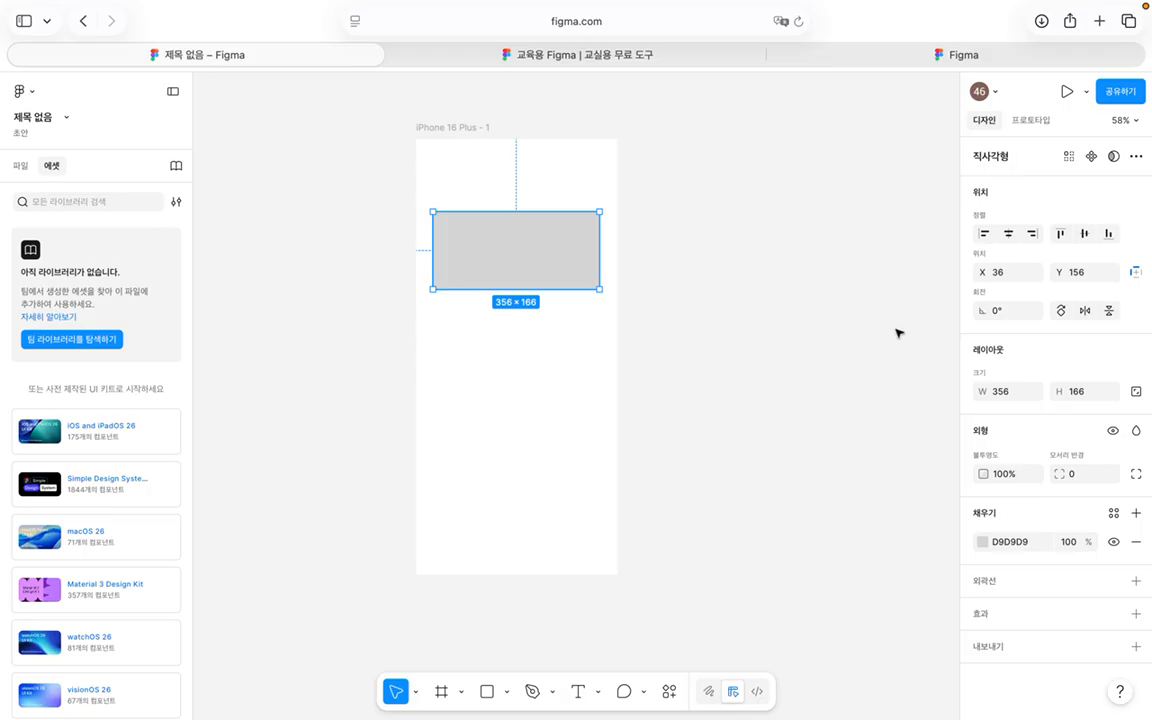
{"action": "left_click", "coordinate": [810, 339]}
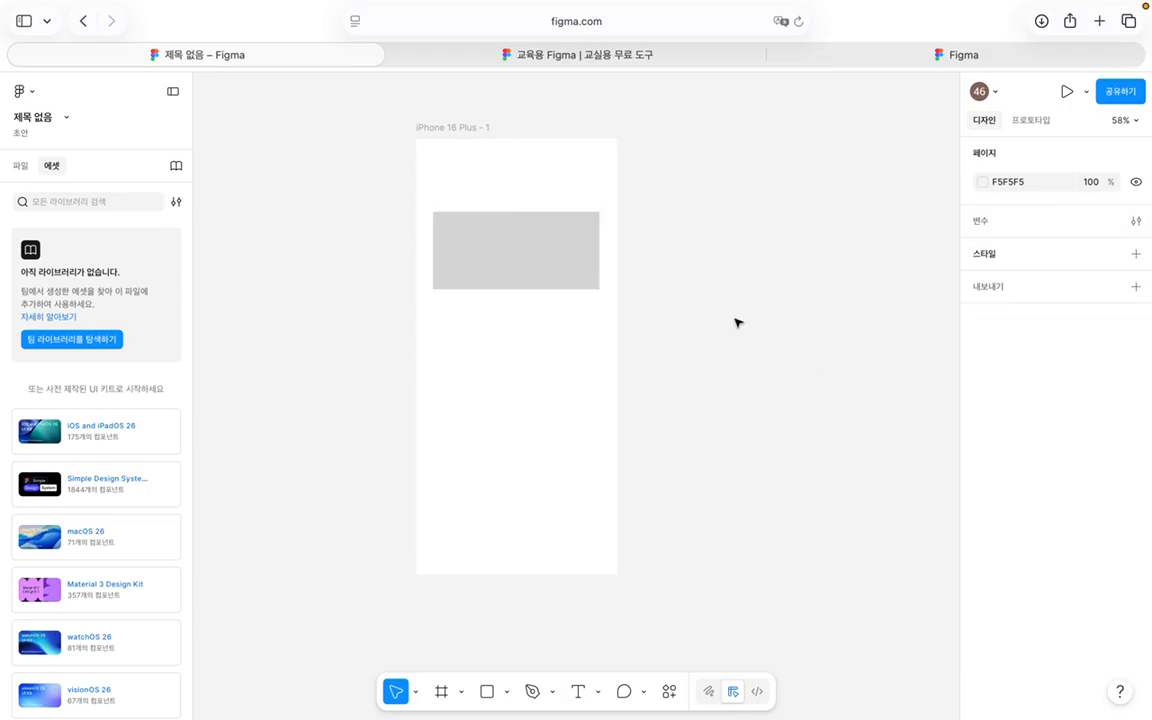
{"action": "key", "text": "t"}
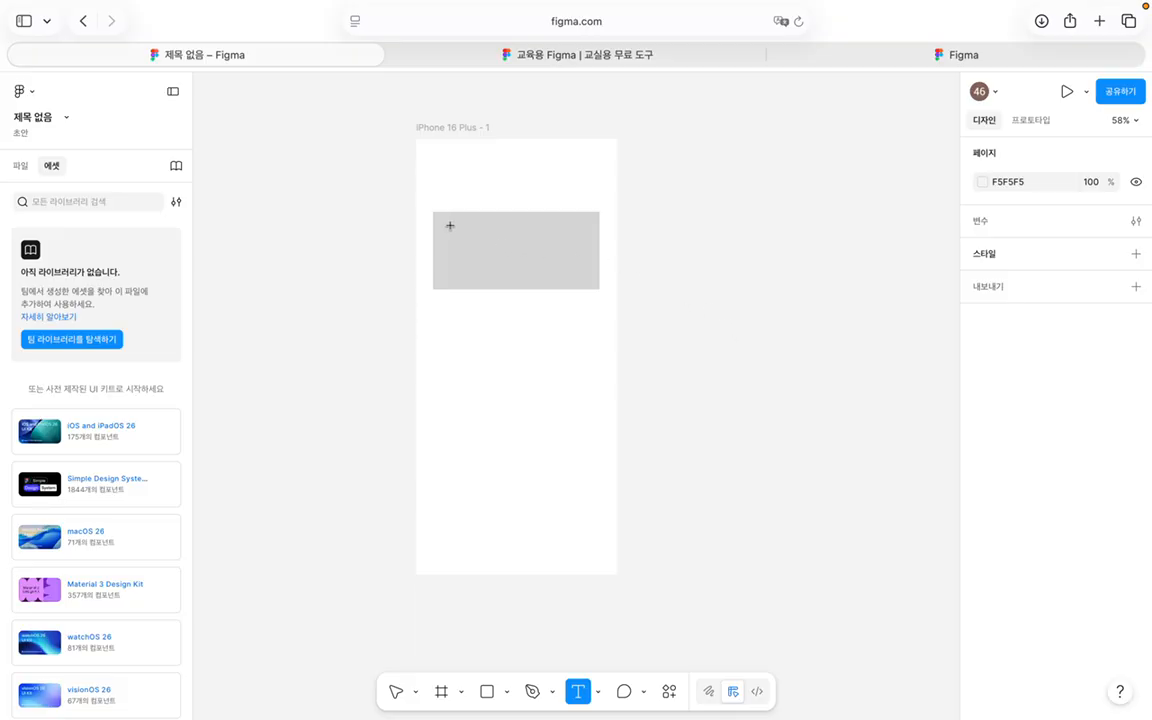
Step: Add the placeholder text 'ddd' inside the grey rectangle
{"action": "left_click_drag", "start_coordinate": [452, 227], "coordinate": [581, 273]}
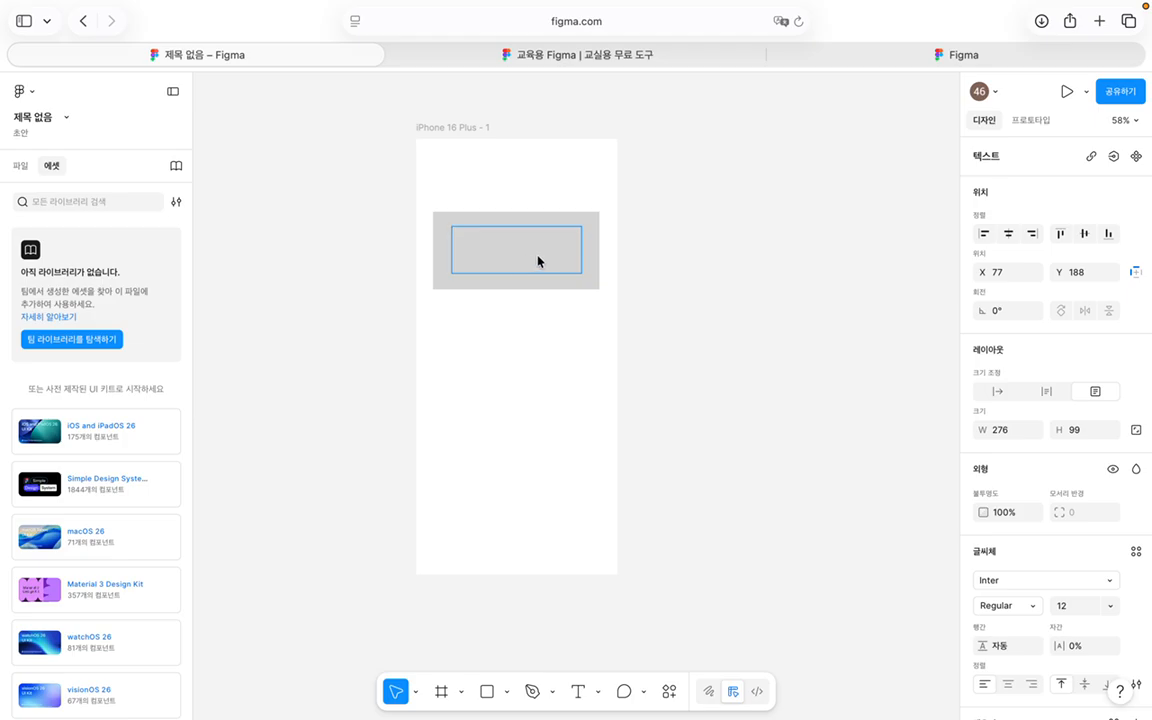
{"action": "type", "text": "dddddddddd"}
{"action": "key", "text": "Escape"}
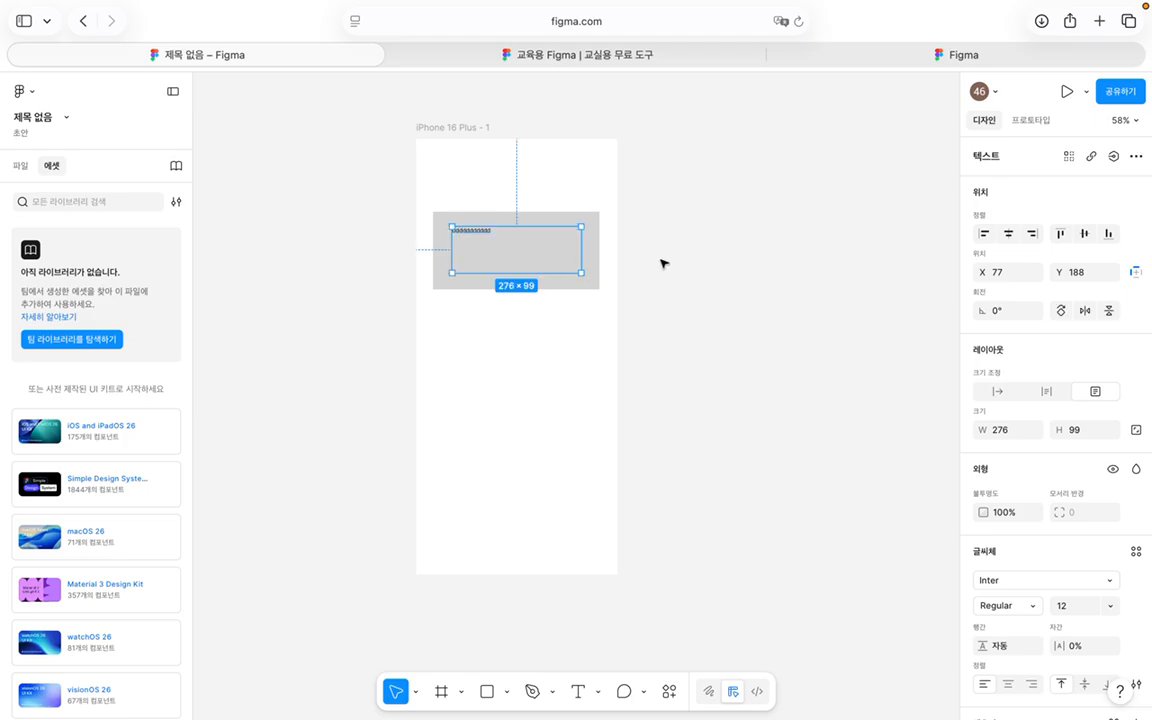
{"action": "left_click", "coordinate": [815, 279]}
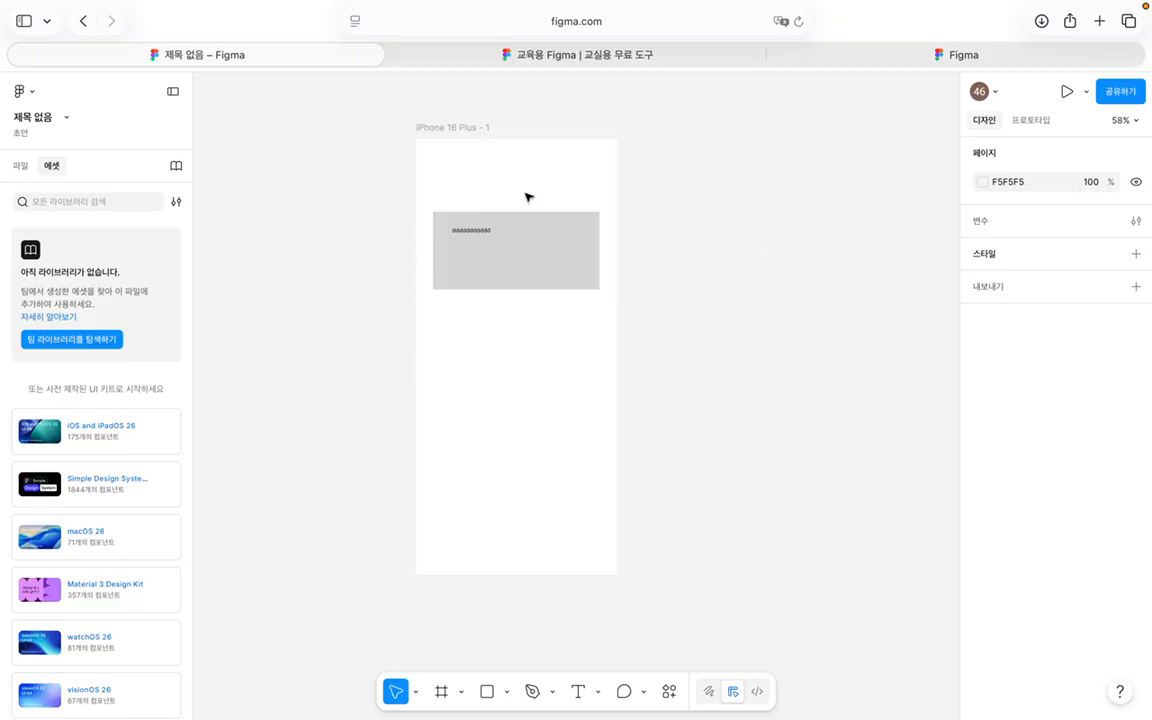
Step: Move the grey rectangle up to Y 105 within the phone frame
{"action": "left_click", "coordinate": [537, 411]}
{"action": "left_click_drag", "start_coordinate": [582, 323], "coordinate": [663, 391]}
{"action": "left_click_drag", "start_coordinate": [576, 270], "coordinate": [576, 229]}
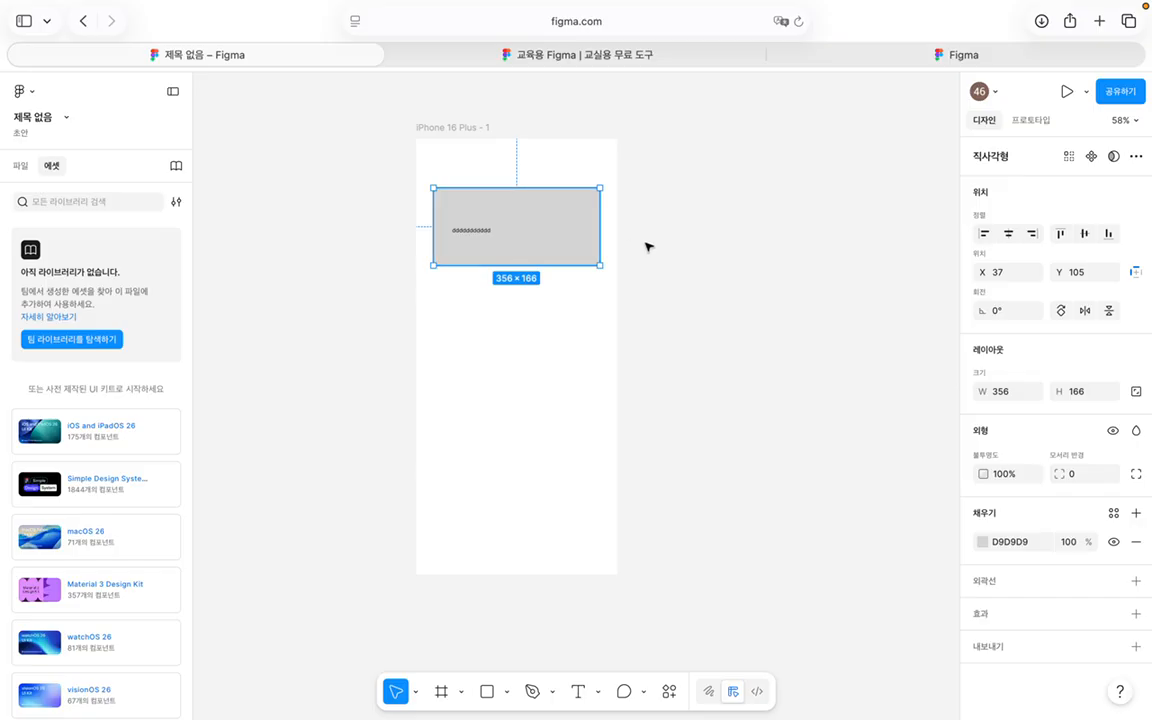
Step: Draw a tall rectangle and a 160×163 square beside the frame, and nudge the top rectangle to Y 82
{"action": "key", "text": "r"}
{"action": "left_click_drag", "start_coordinate": [627, 194], "coordinate": [709, 327]}
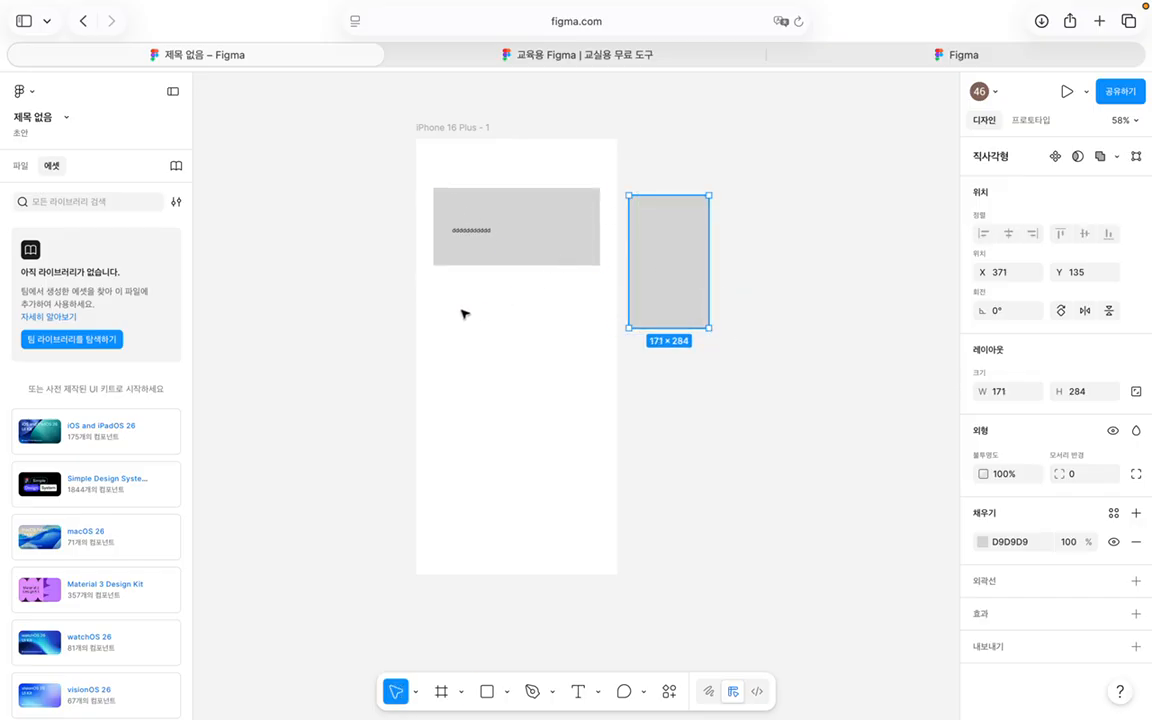
{"action": "left_click", "coordinate": [522, 327]}
{"action": "mouse_move", "coordinate": [507, 231]}
{"action": "left_mouse_down"}
{"action": "mouse_move", "coordinate": [507, 316]}
{"action": "mouse_move", "coordinate": [508, 219]}
{"action": "left_mouse_up"}
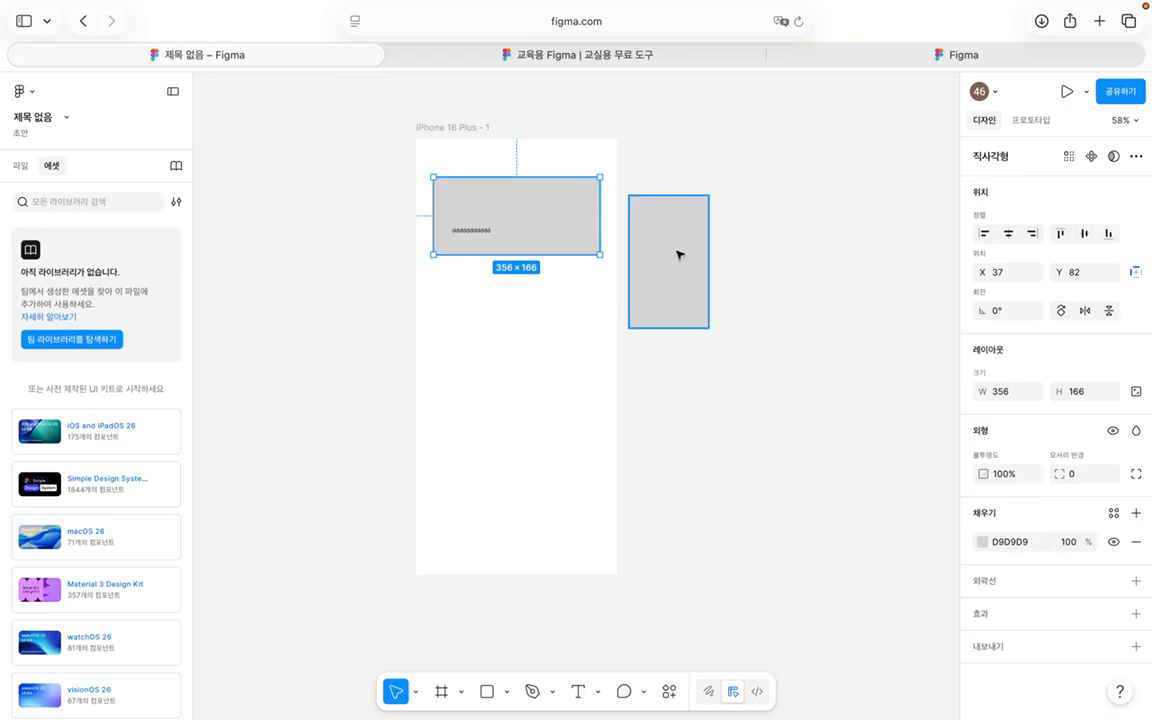
{"action": "left_click", "coordinate": [487, 691]}
{"action": "left_click_drag", "start_coordinate": [734, 449], "coordinate": [784, 457]}
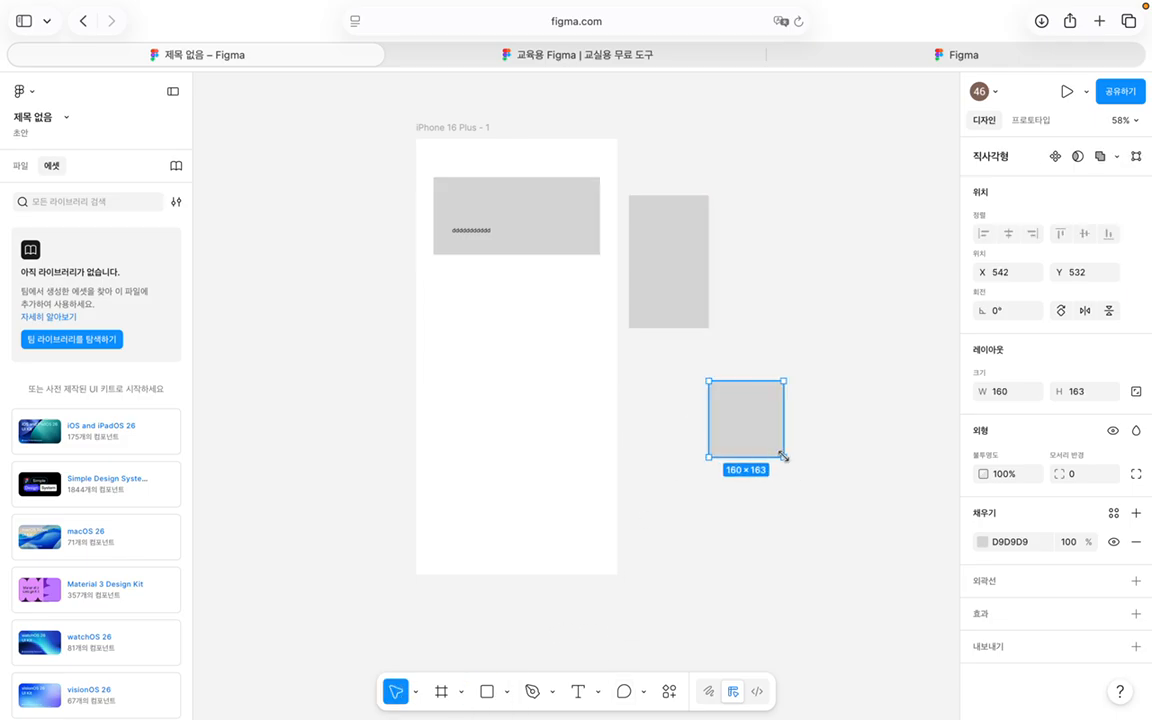
Step: Draw a curved open pen path to the right of the rectangles
{"action": "left_click", "coordinate": [532, 691]}
{"action": "left_click_drag", "start_coordinate": [761, 341], "coordinate": [821, 316]}
{"action": "left_click_drag", "start_coordinate": [811, 264], "coordinate": [802, 249]}
{"action": "left_click", "coordinate": [771, 243]}
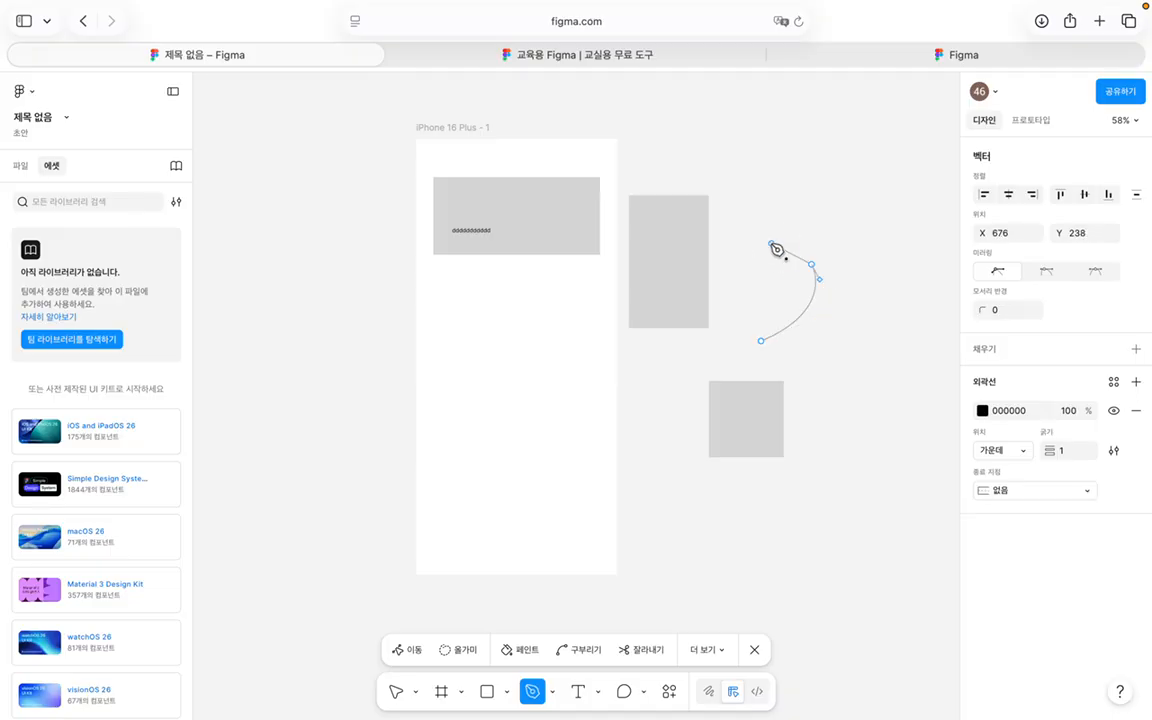
{"action": "left_click", "coordinate": [771, 271]}
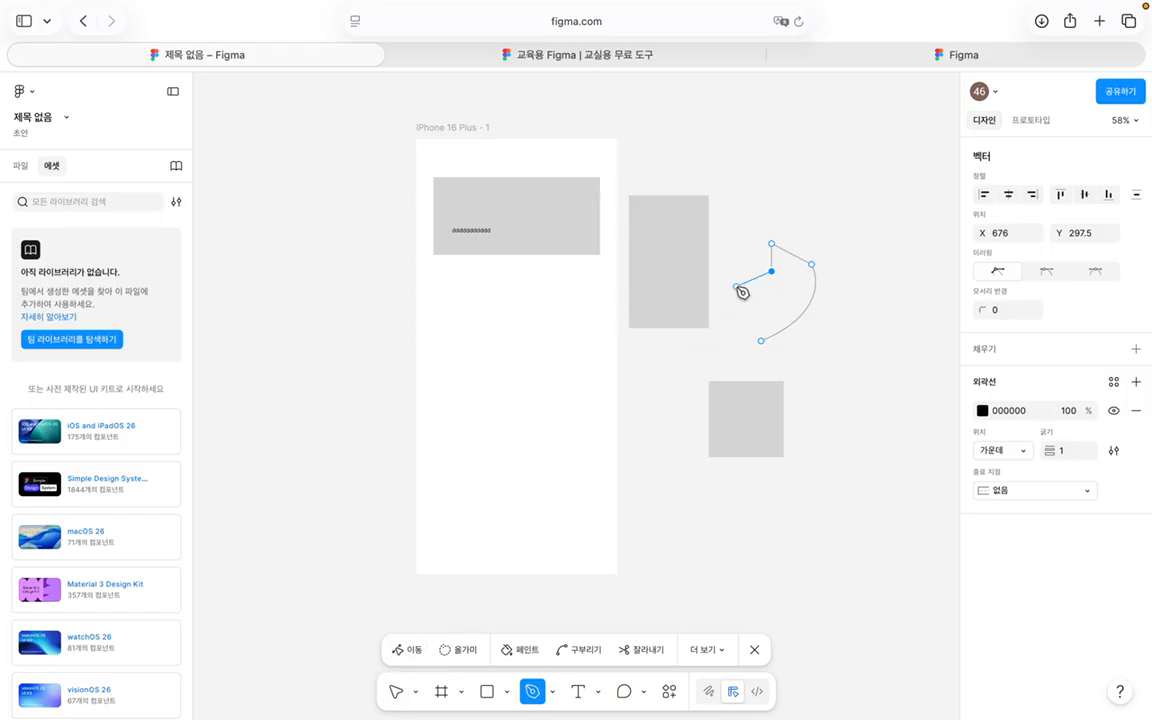
{"action": "key", "text": "v"}
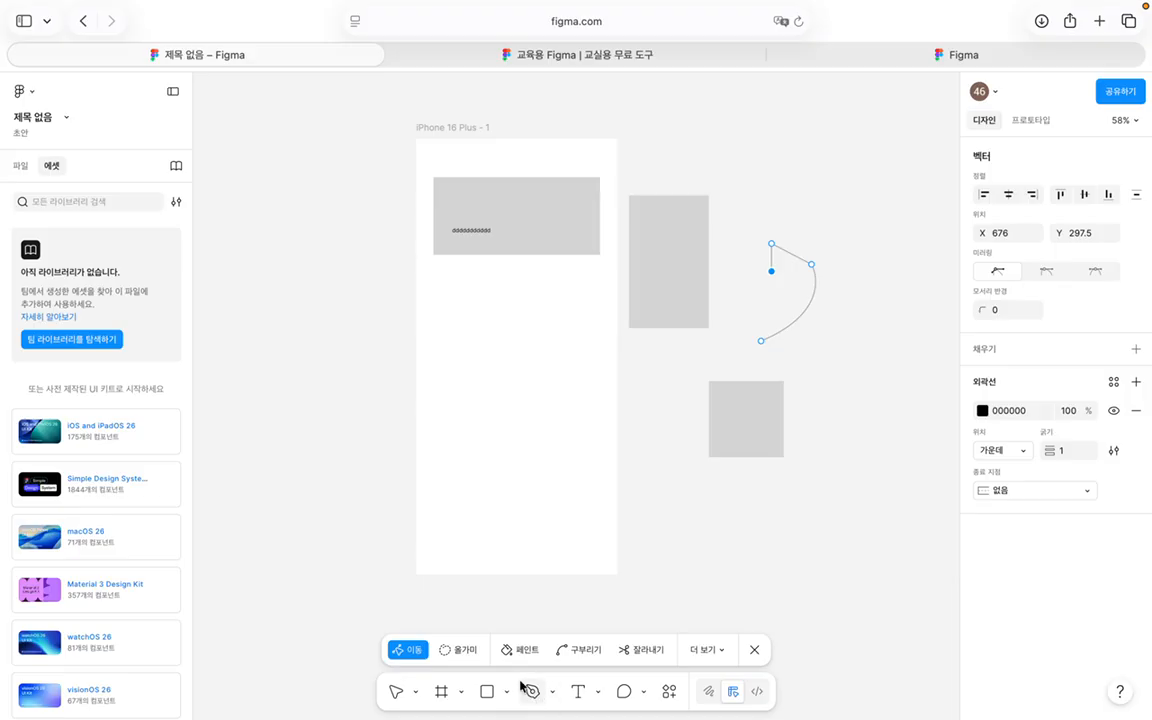
{"action": "left_click", "coordinate": [754, 650]}
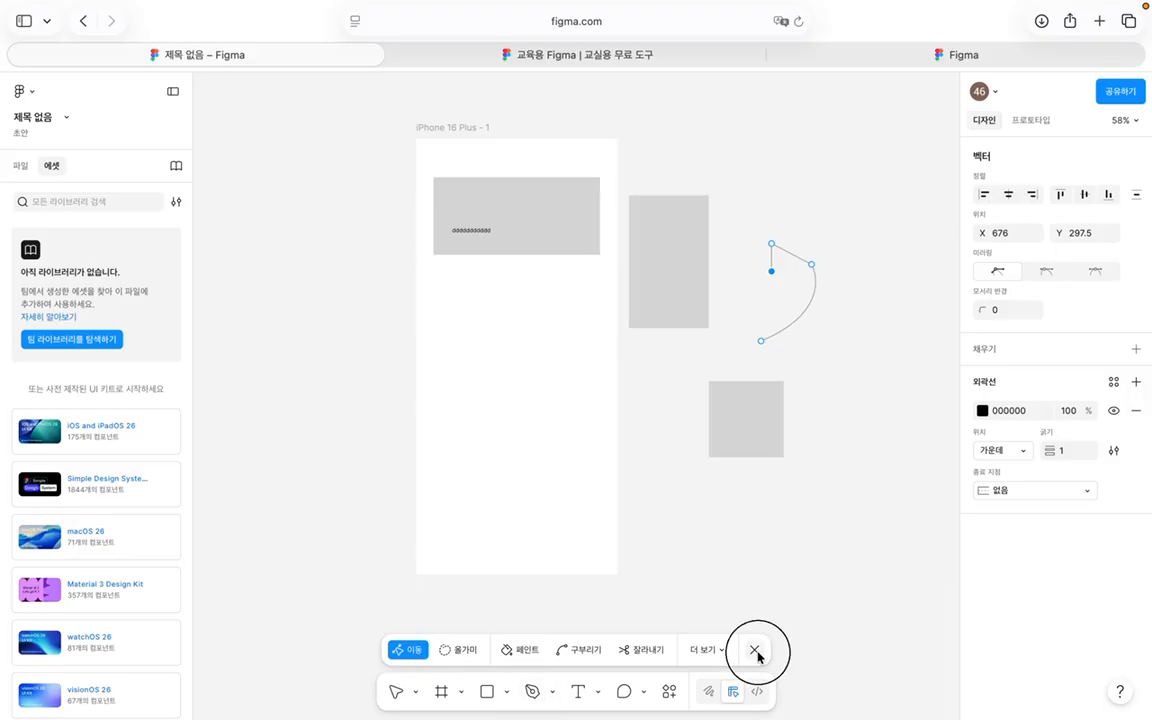
Step: Move the curved path right and up, and nudge the top grey rectangle higher
{"action": "left_click_drag", "start_coordinate": [778, 319], "coordinate": [842, 300]}
{"action": "mouse_move", "coordinate": [560, 257]}
{"action": "left_mouse_down"}
{"action": "mouse_move", "coordinate": [548, 339]}
{"action": "mouse_move", "coordinate": [553, 224]}
{"action": "mouse_move", "coordinate": [550, 236]}
{"action": "left_mouse_up"}
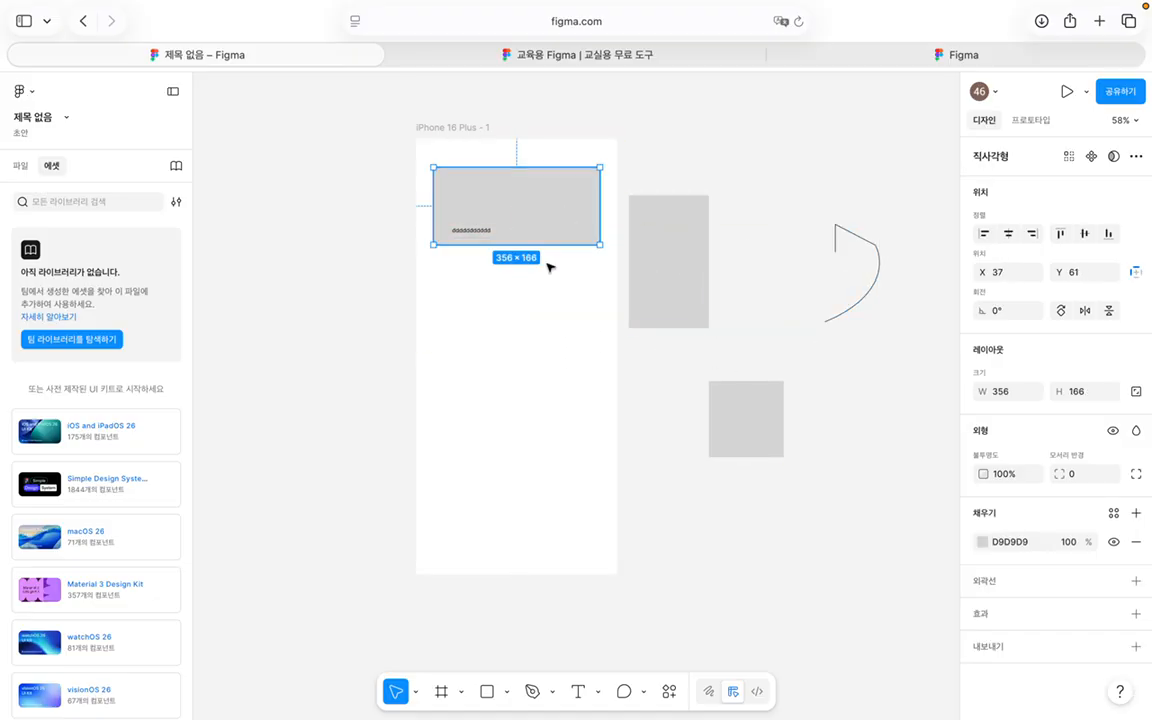
{"action": "scroll", "coordinate": [805, 405], "scroll_direction": "down", "scroll_amount": 3}
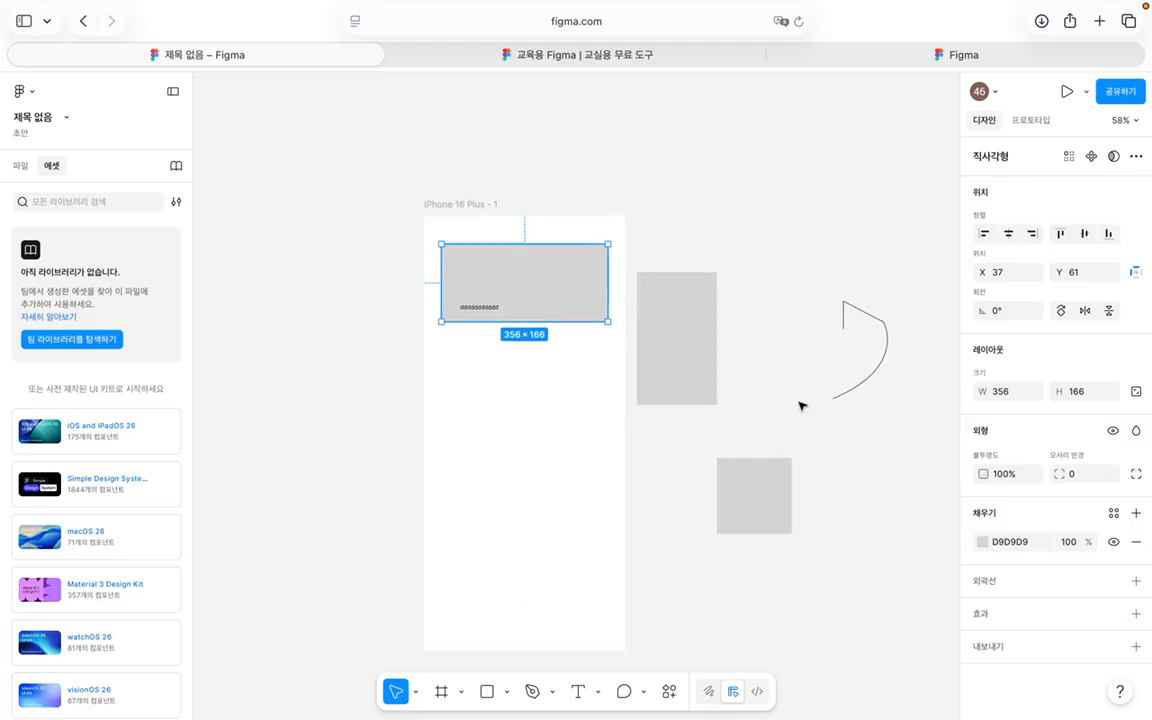
{"action": "scroll", "coordinate": [575, 462], "scroll_direction": "right", "scroll_amount": 2}
{"action": "scroll", "coordinate": [575, 462], "scroll_direction": "right", "scroll_amount": 2}
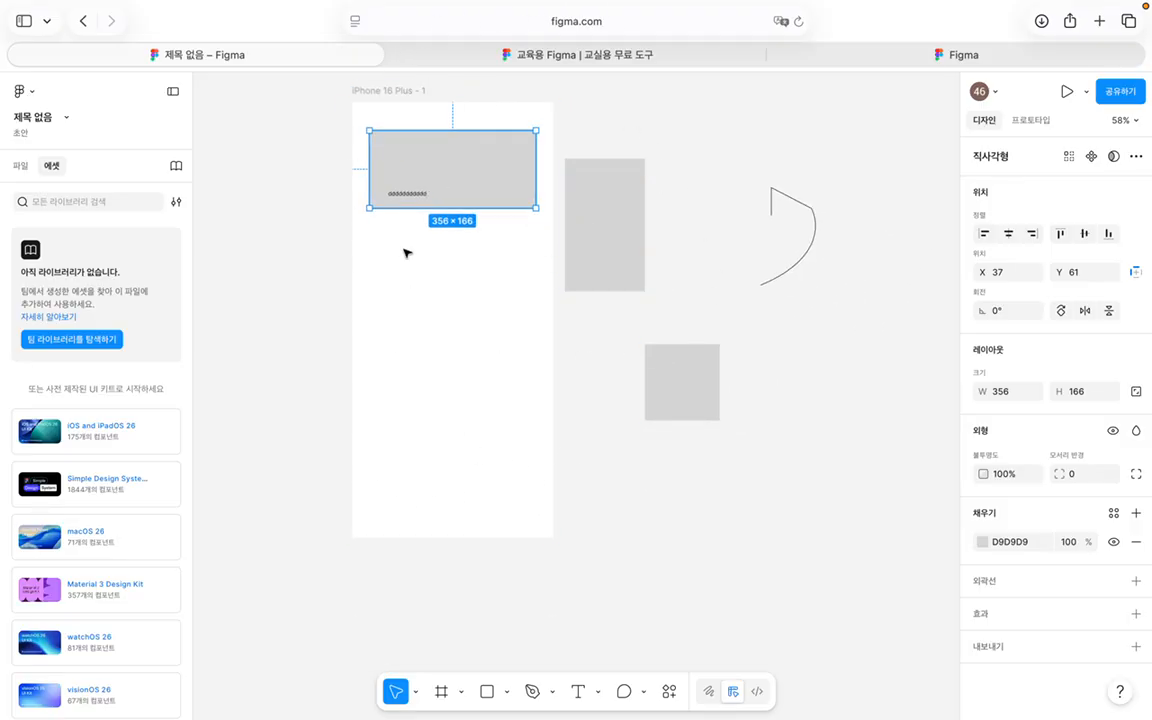
{"action": "scroll", "coordinate": [450, 245], "scroll_direction": "up", "scroll_amount": 3}
{"action": "scroll", "coordinate": [602, 226], "scroll_direction": "left", "scroll_amount": 5}
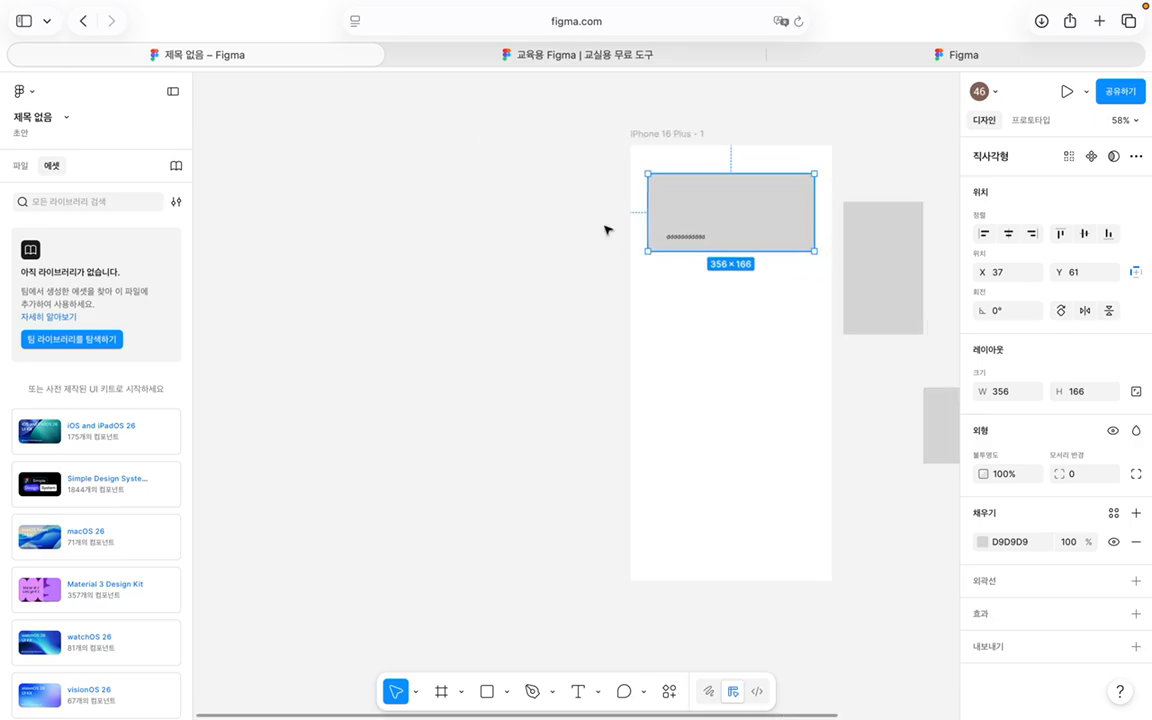
{"action": "scroll", "coordinate": [609, 226], "scroll_direction": "right", "scroll_amount": 5}
{"action": "scroll", "coordinate": [607, 230], "scroll_direction": "left", "scroll_amount": 3}
{"action": "scroll", "coordinate": [609, 229], "scroll_direction": "right", "scroll_amount": 2}
Step: Pan the view and move the grey rectangle to X 47, Y 72 in the iPhone frame
{"action": "key", "text": "h"}
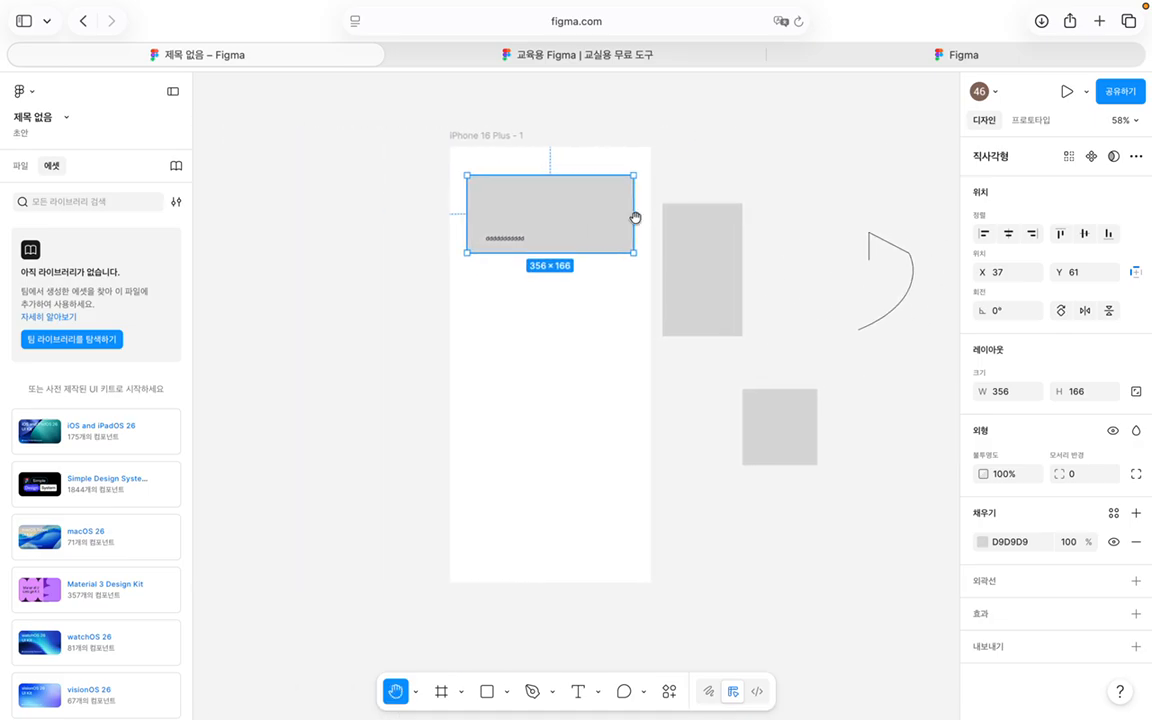
{"action": "left_click_drag", "start_coordinate": [707, 167], "coordinate": [562, 146]}
{"action": "left_click_drag", "start_coordinate": [575, 189], "coordinate": [578, 202]}
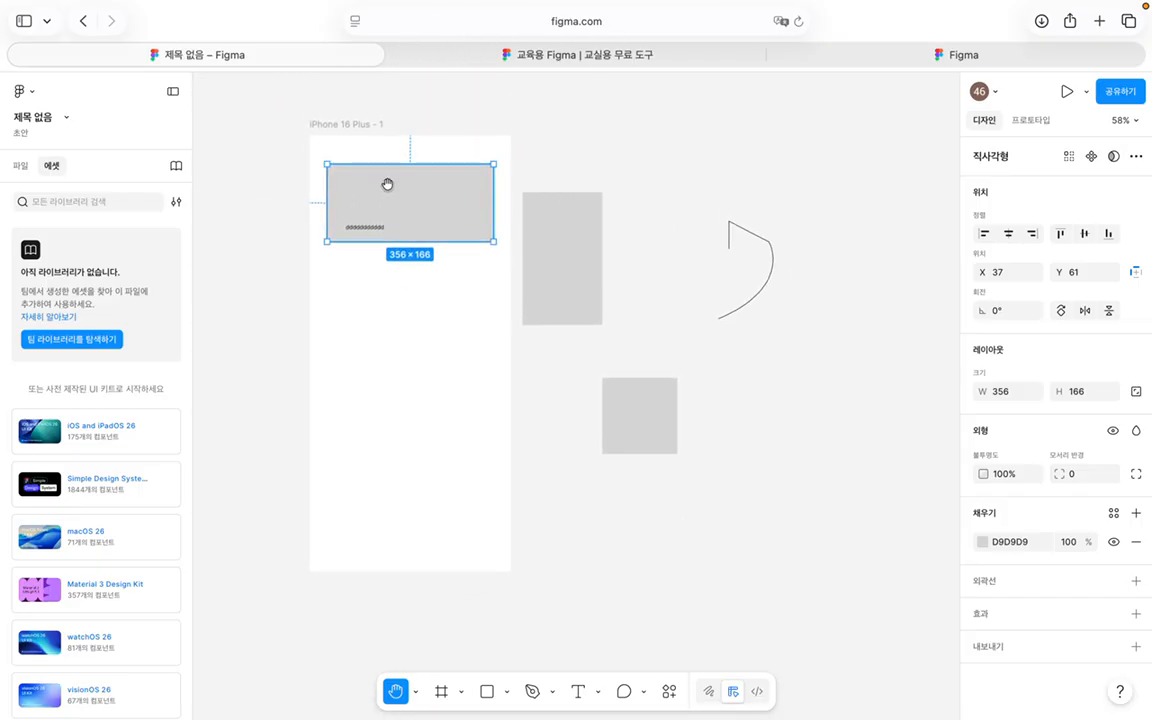
{"action": "left_click", "coordinate": [388, 185]}
{"action": "key", "text": "v"}
{"action": "mouse_move", "coordinate": [406, 206]}
{"action": "left_mouse_down"}
{"action": "mouse_move", "coordinate": [414, 288]}
{"action": "mouse_move", "coordinate": [418, 204]}
{"action": "left_mouse_up"}
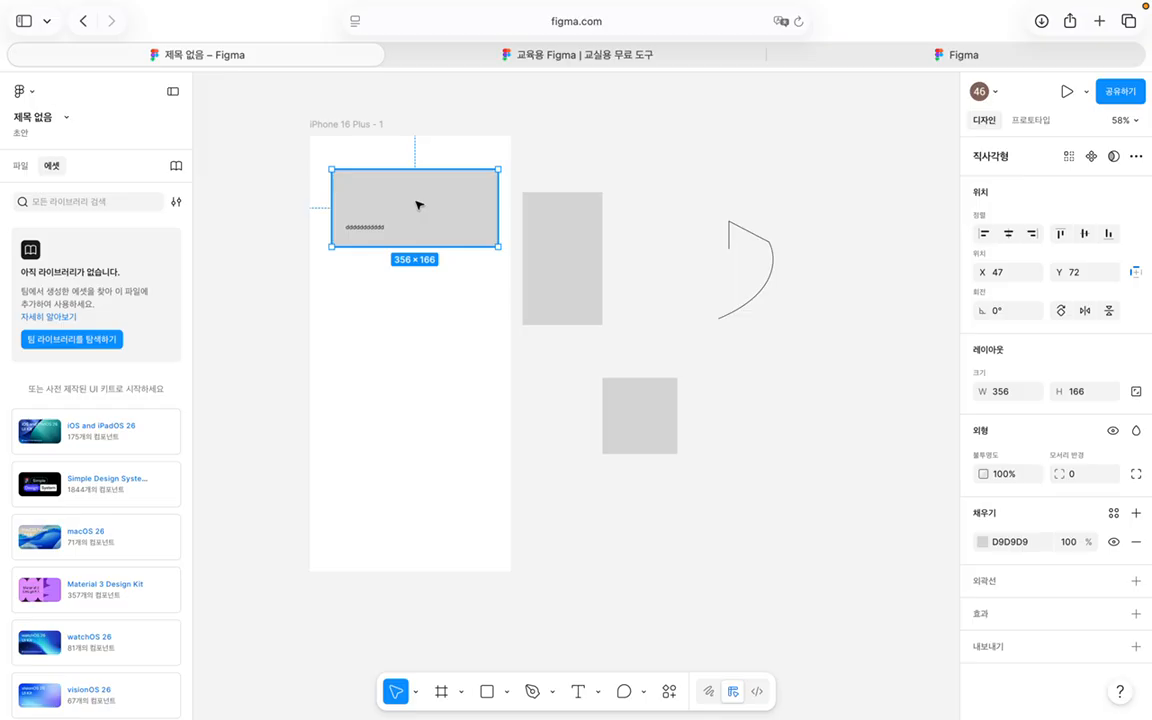
Step: Align the grey rectangle in the frame and move it down to X 37, Y 137
{"action": "left_click", "coordinate": [1010, 236]}
{"action": "left_click", "coordinate": [1084, 233]}
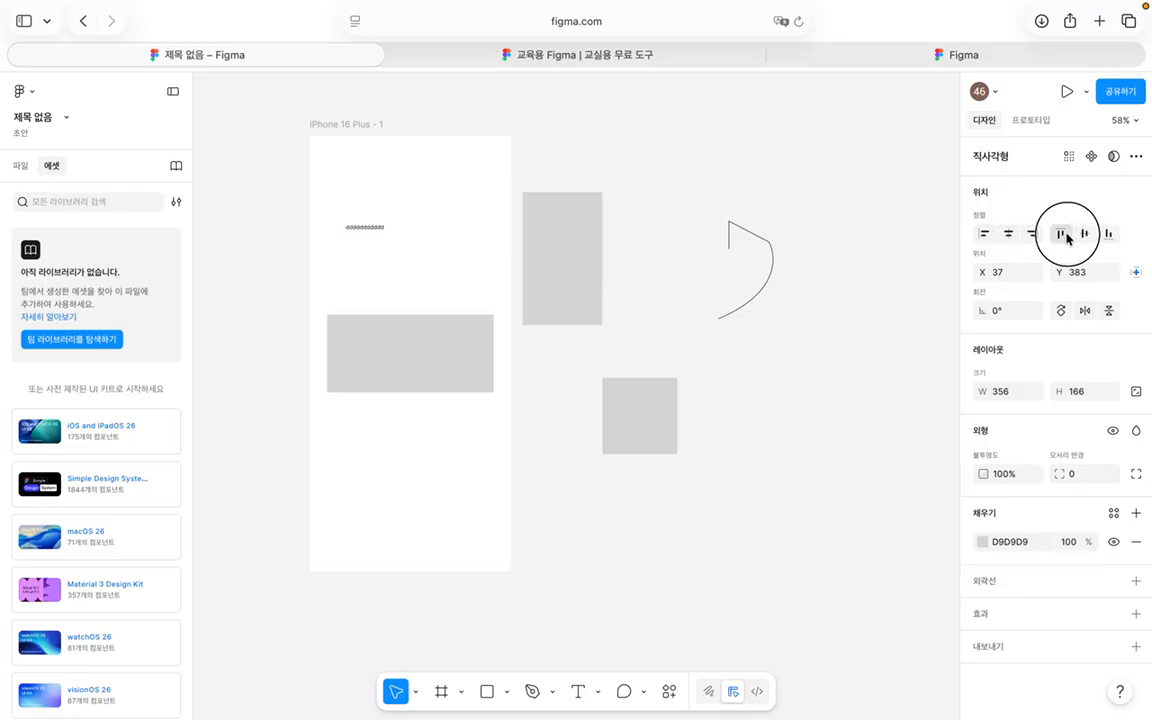
{"action": "left_click", "coordinate": [1062, 235]}
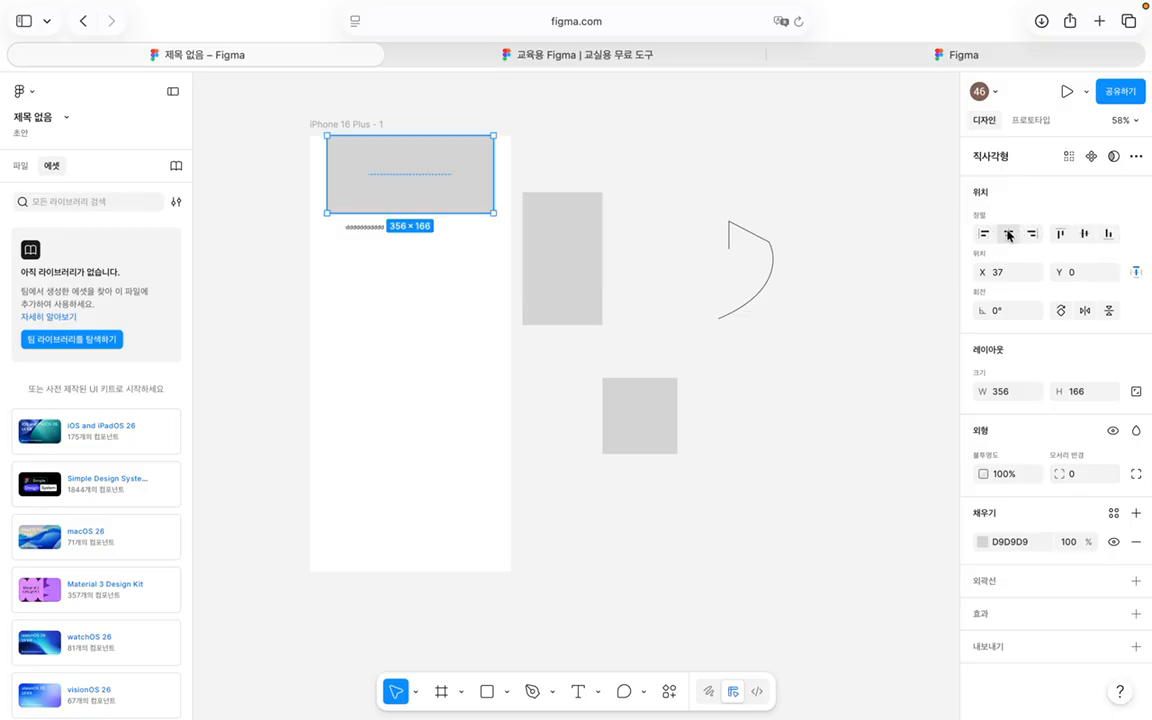
{"action": "left_click_drag", "start_coordinate": [378, 188], "coordinate": [378, 254]}
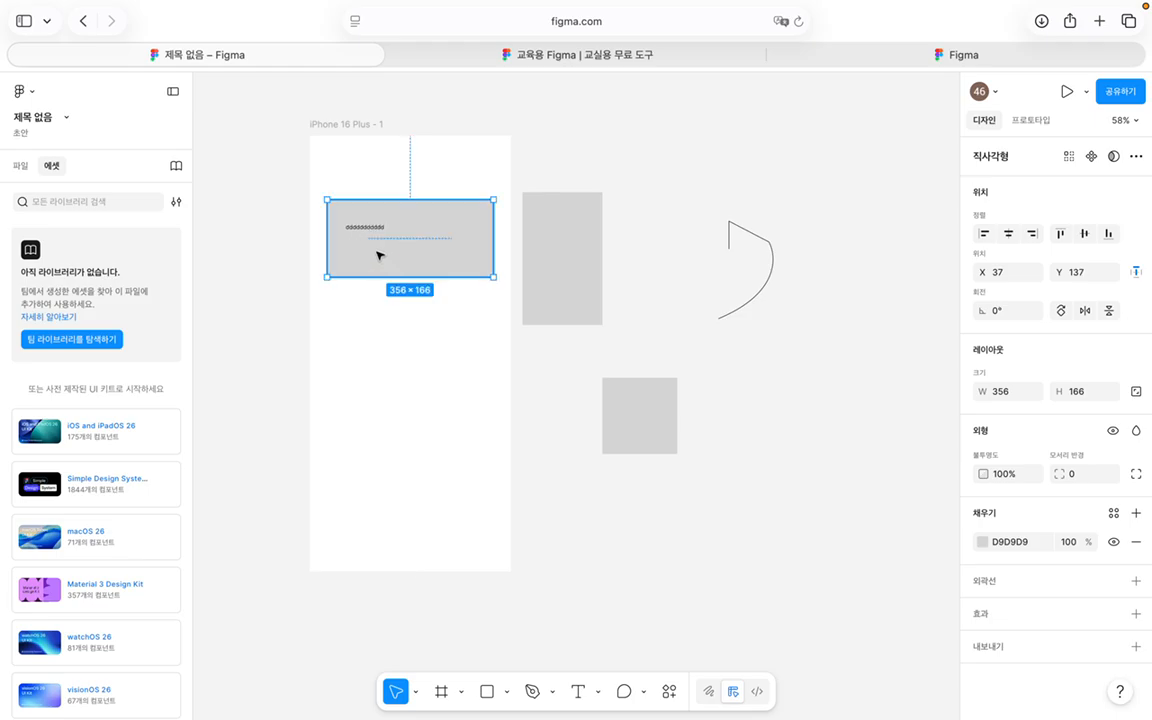
Step: Select the rectangle together with its placeholder text and show the layer list
{"action": "left_click", "coordinate": [373, 231], "text": "shift"}
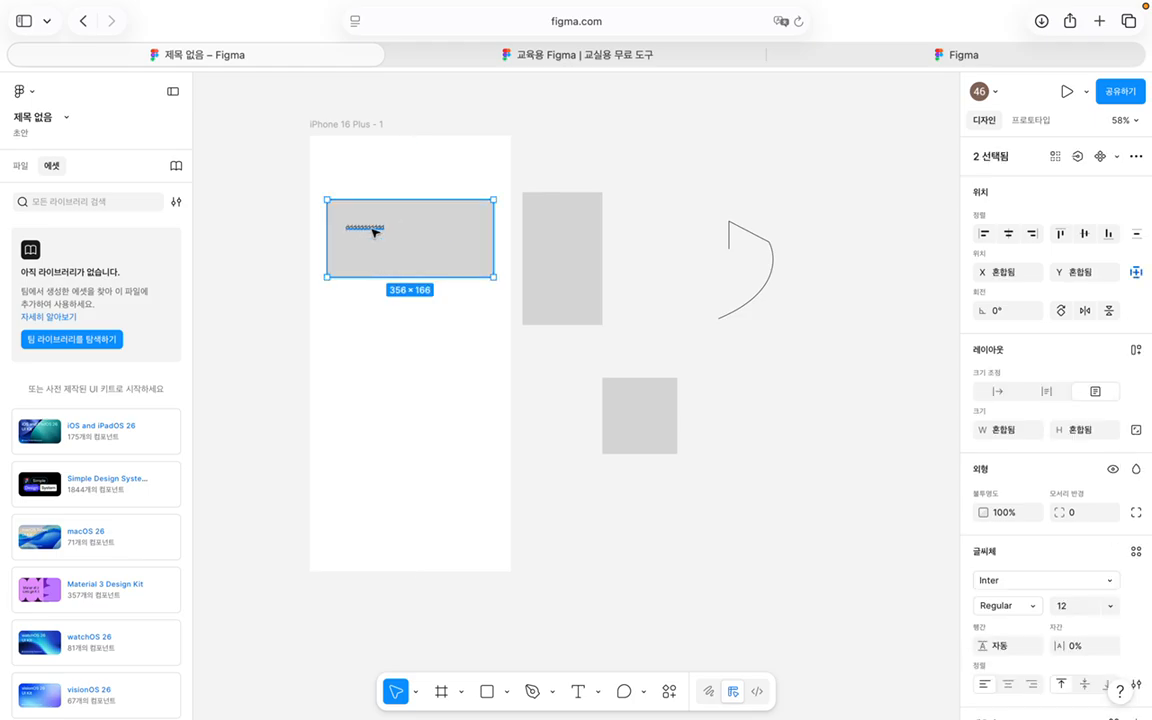
{"action": "left_click", "coordinate": [417, 155]}
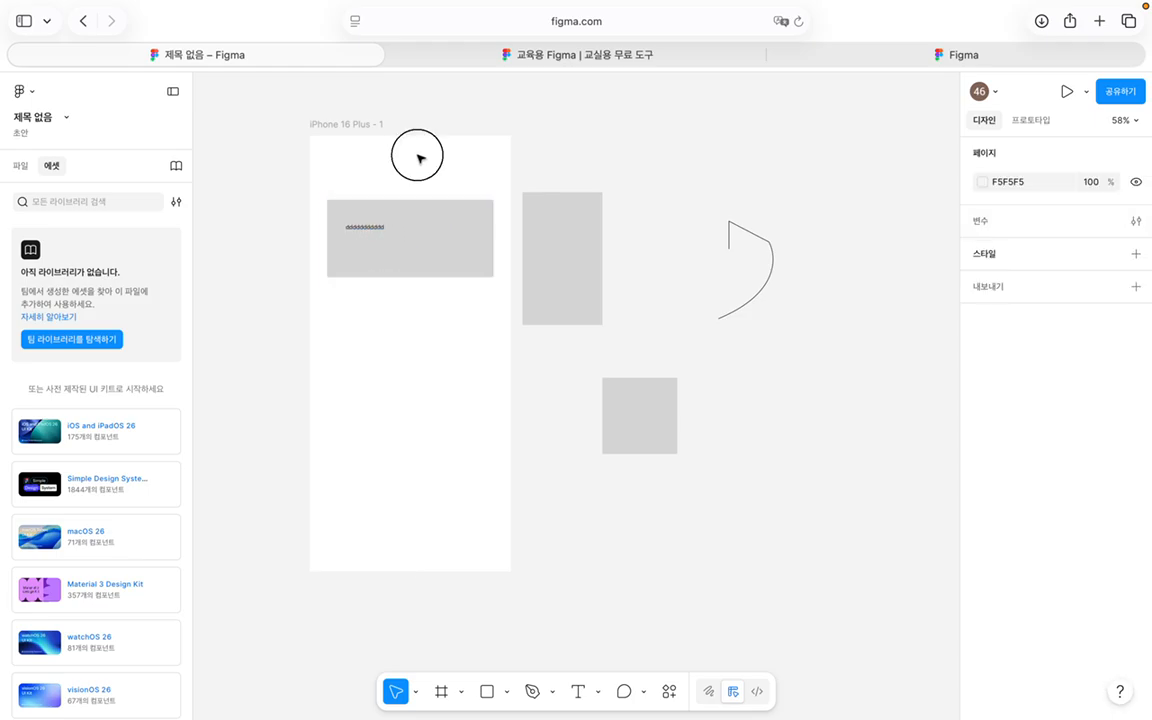
{"action": "left_click", "coordinate": [446, 231]}
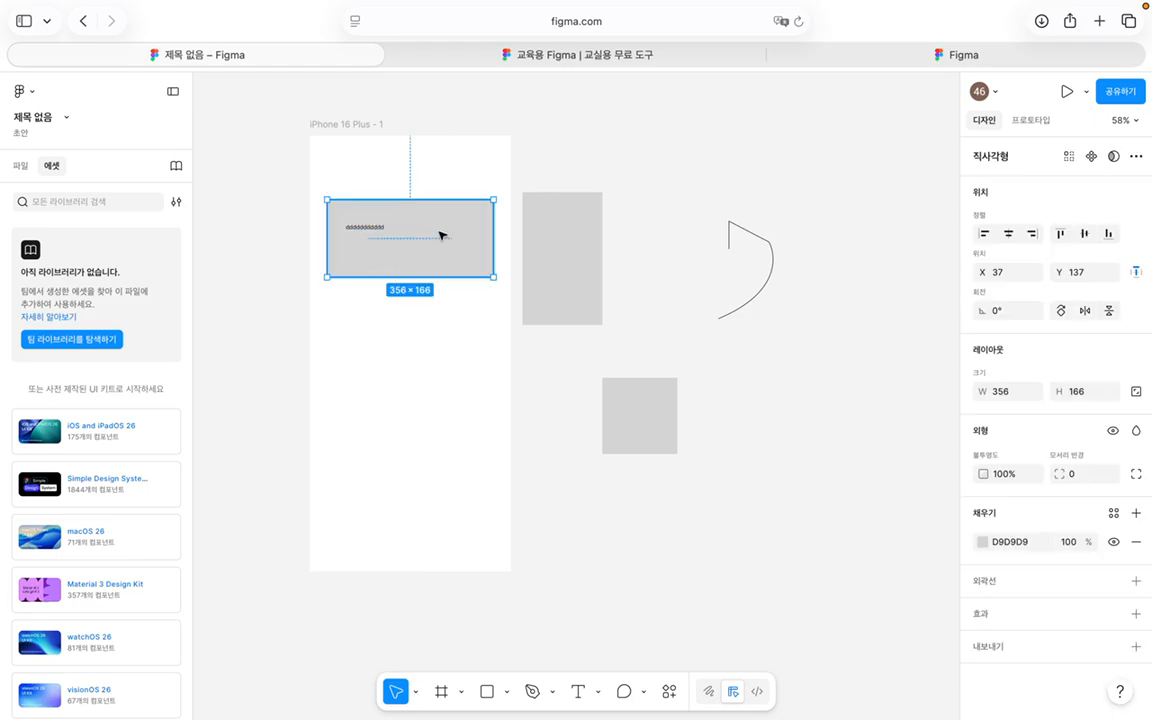
{"action": "left_click", "coordinate": [373, 231], "text": "shift"}
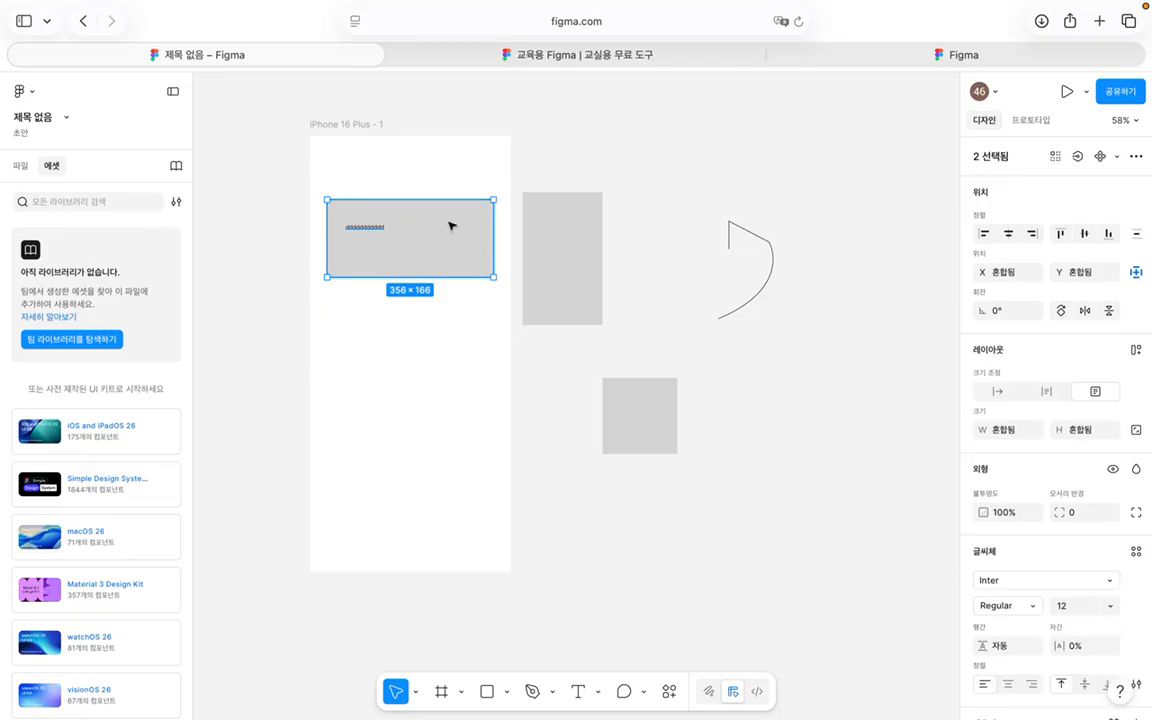
{"action": "left_click", "coordinate": [20, 165]}
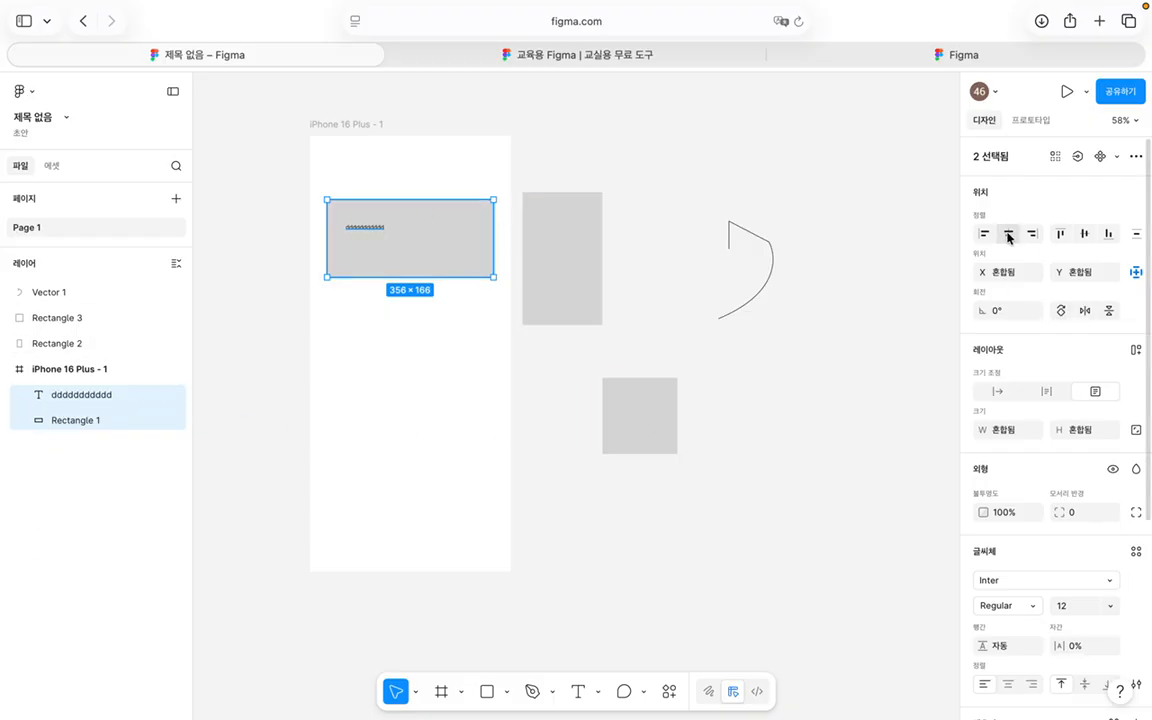
Step: Centre the text vertically, then align Rectangle 1 and move it to X 27, Y 88 behind the text
{"action": "left_click", "coordinate": [1086, 235]}
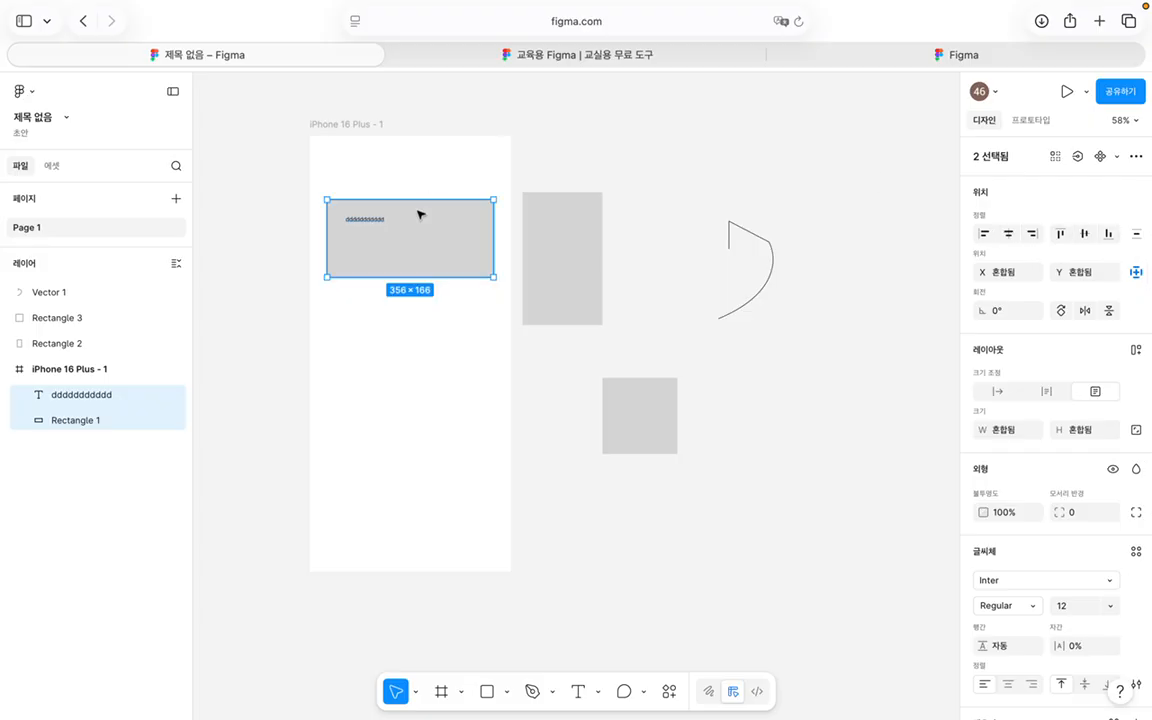
{"action": "left_click", "coordinate": [427, 177]}
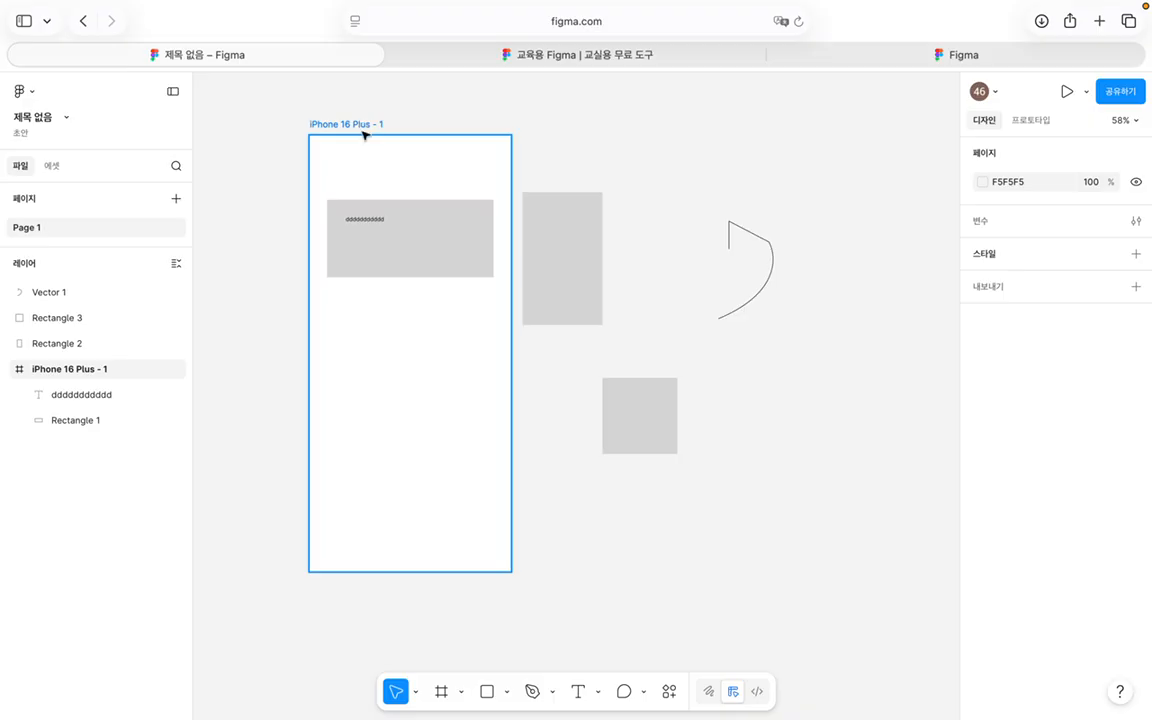
{"action": "left_click", "coordinate": [457, 258]}
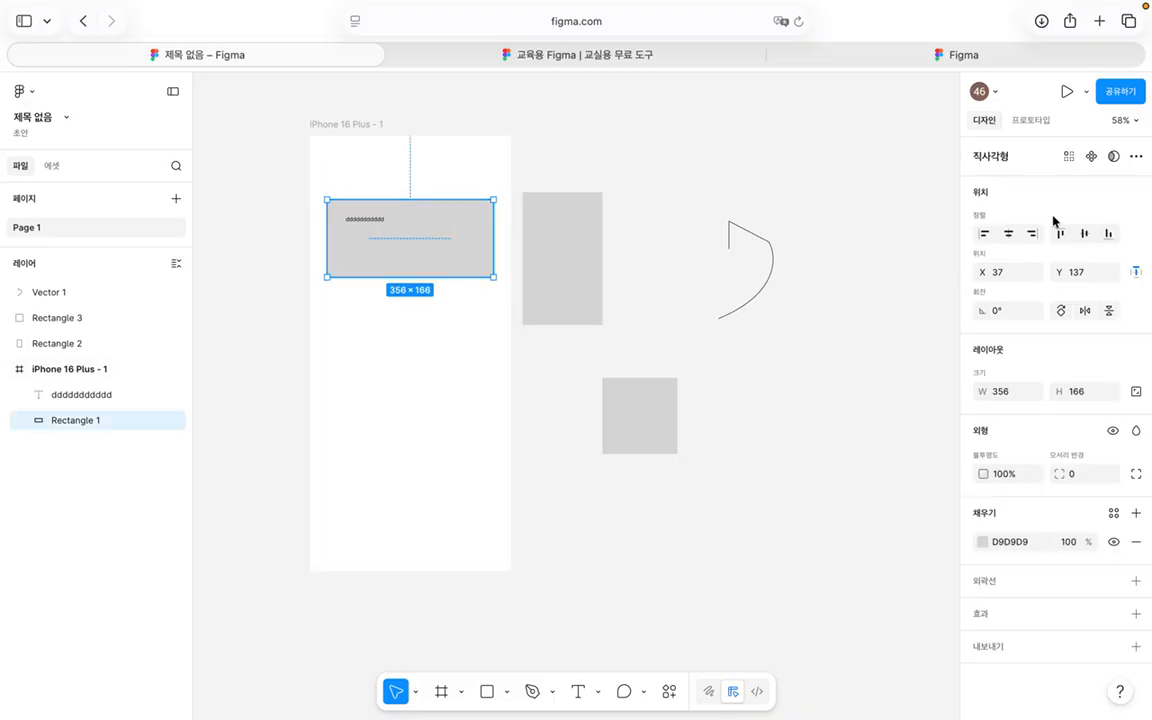
{"action": "left_click", "coordinate": [1008, 233]}
{"action": "left_click", "coordinate": [1088, 235]}
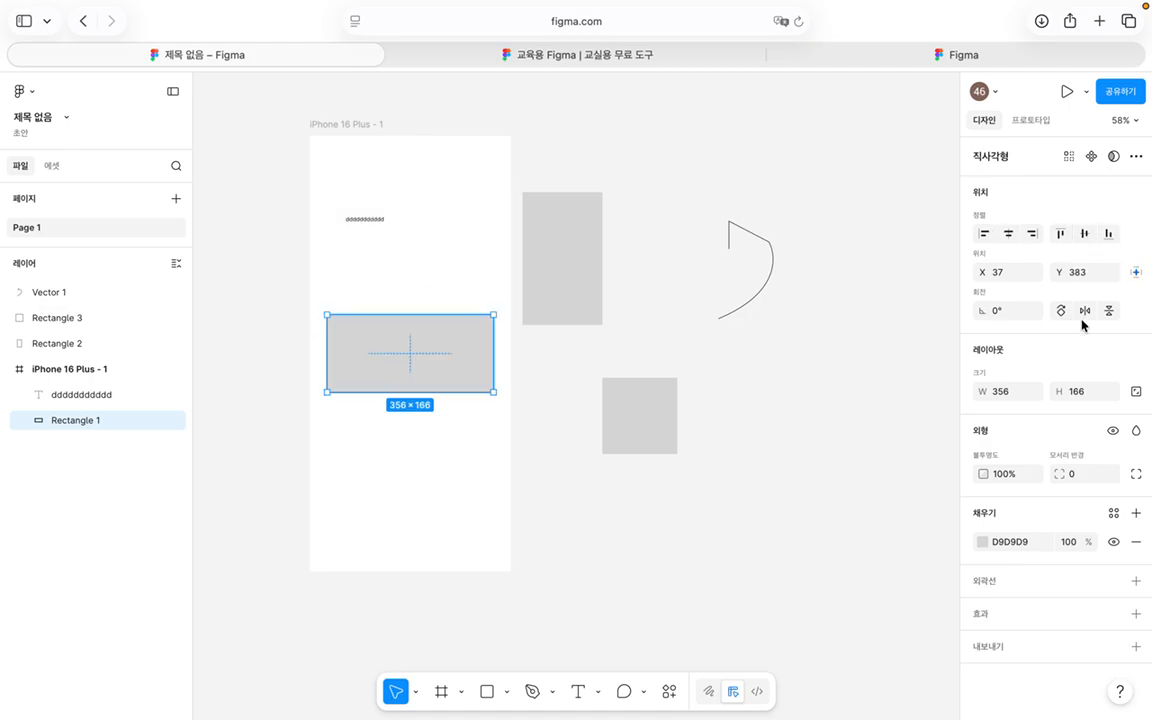
{"action": "left_click", "coordinate": [1008, 234]}
{"action": "left_click", "coordinate": [1060, 233]}
{"action": "left_click_drag", "start_coordinate": [447, 188], "coordinate": [411, 224]}
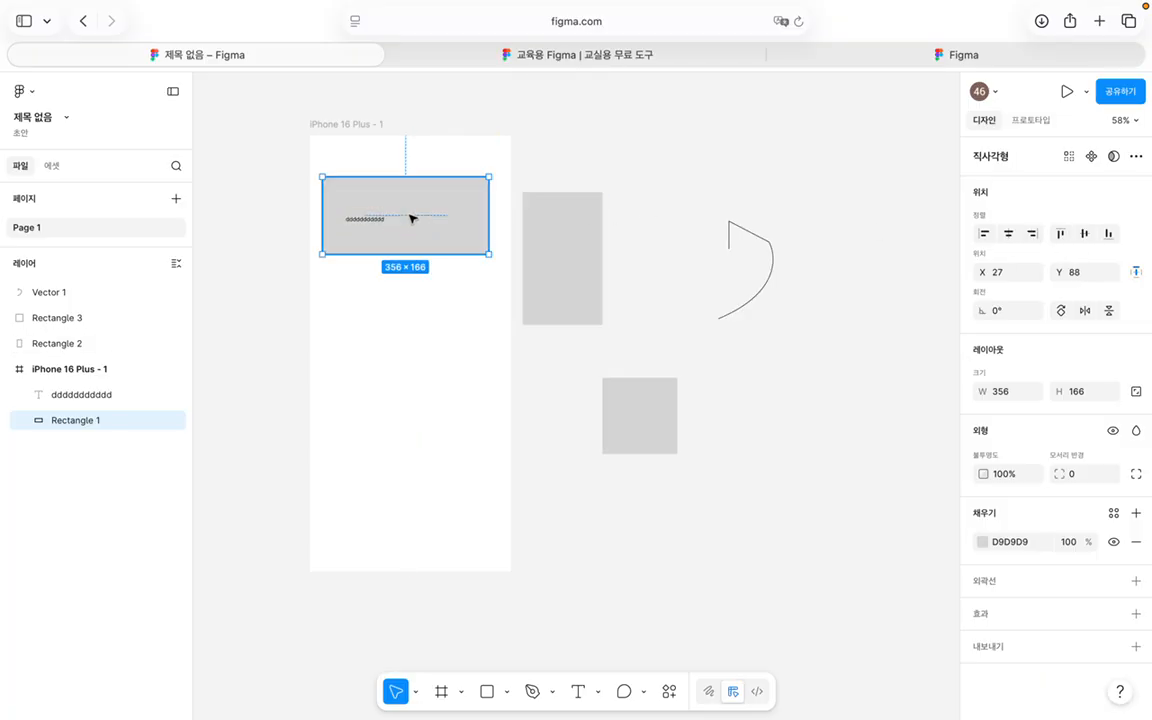
Step: Replace the placeholder text with LOGIN and select it together with Rectangle 1
{"action": "left_click", "coordinate": [365, 218]}
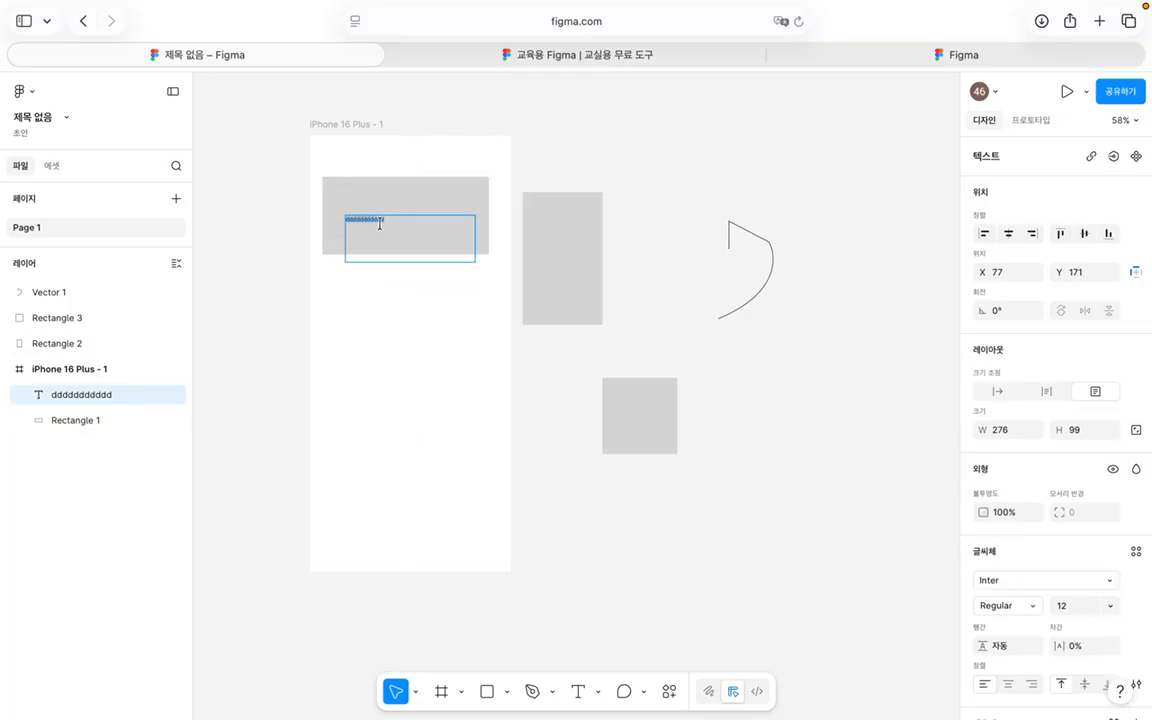
{"action": "type", "text": "fhrm"}
{"action": "key", "text": "BackSpace"}
{"action": "type", "text": "LOGIN"}
{"action": "key", "text": "Escape"}
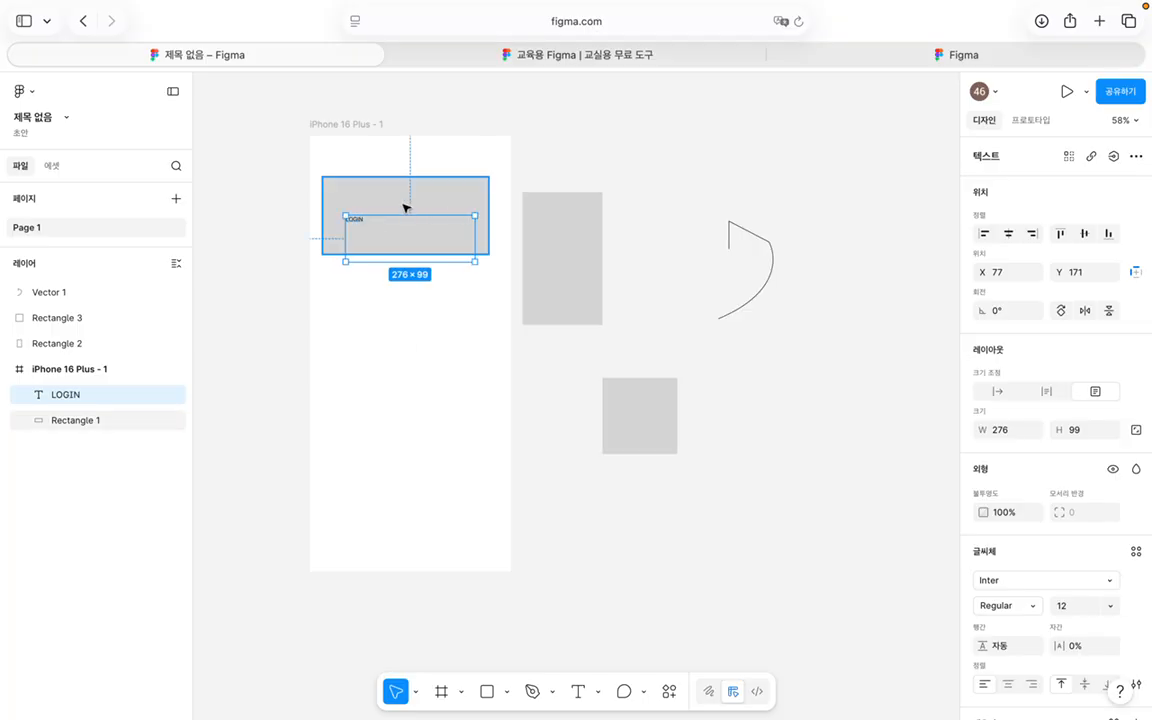
{"action": "left_click", "coordinate": [382, 205], "text": "shift"}
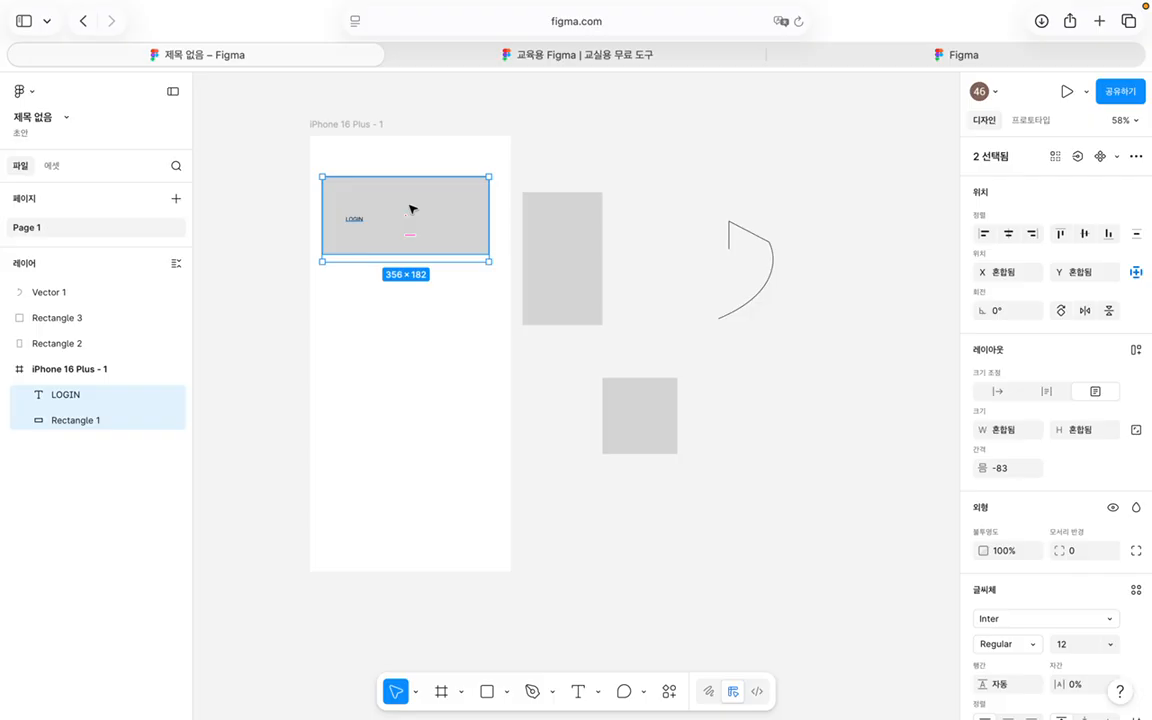
Step: Group LOGIN and its rectangle as Group 1 and centre it in the frame at X 37, Y 375
{"action": "key", "text": "super+g"}
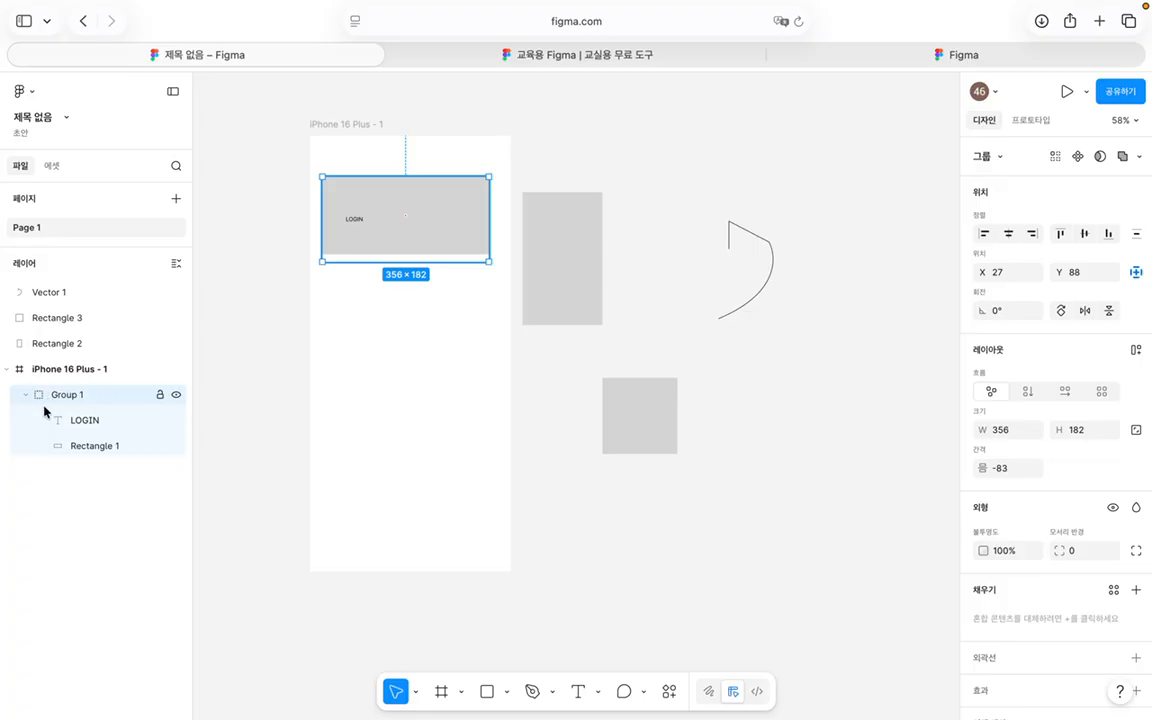
{"action": "left_click", "coordinate": [1009, 237]}
{"action": "left_click", "coordinate": [1084, 233]}
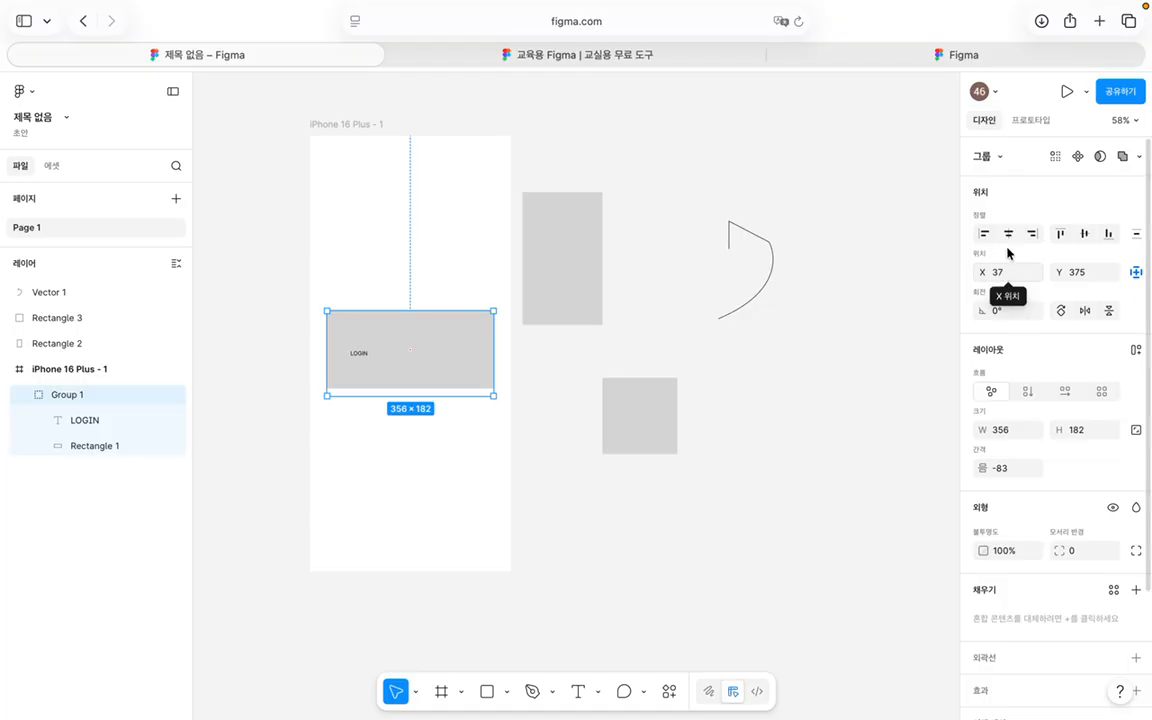
Step: Try X 100, a 30° rotation and a drag tilt on Group 1, undoing the rotations
{"action": "left_click", "coordinate": [1008, 272]}
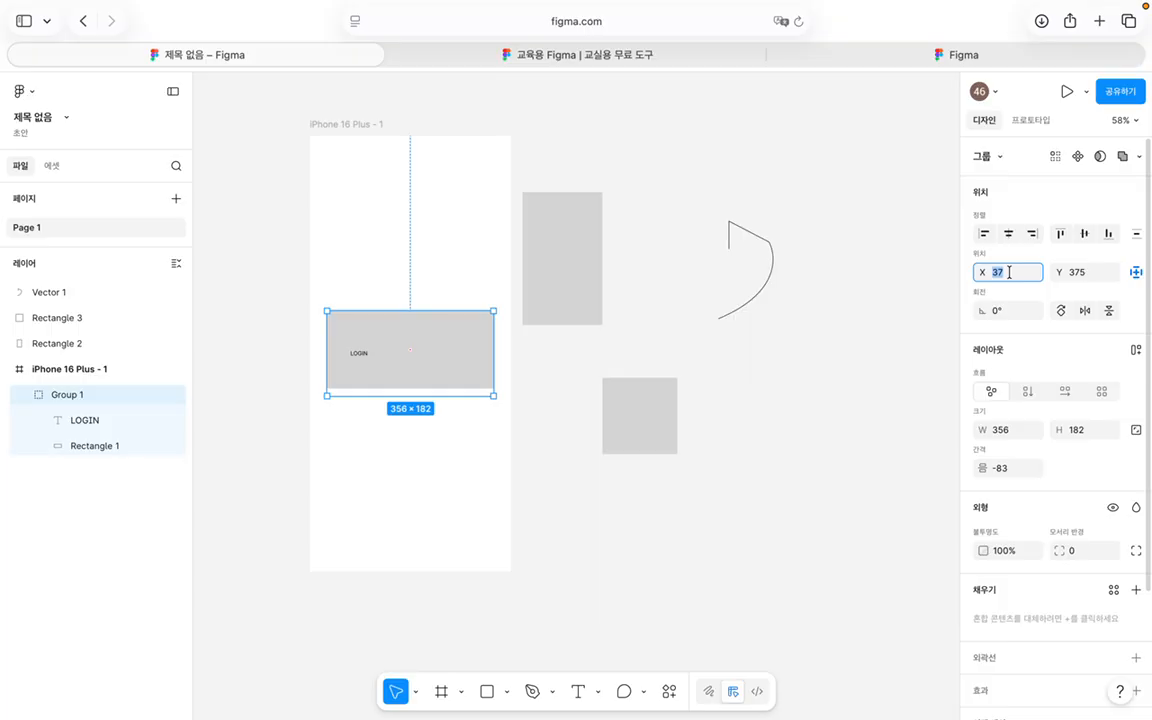
{"action": "type", "text": "100"}
{"action": "key", "text": "Return"}
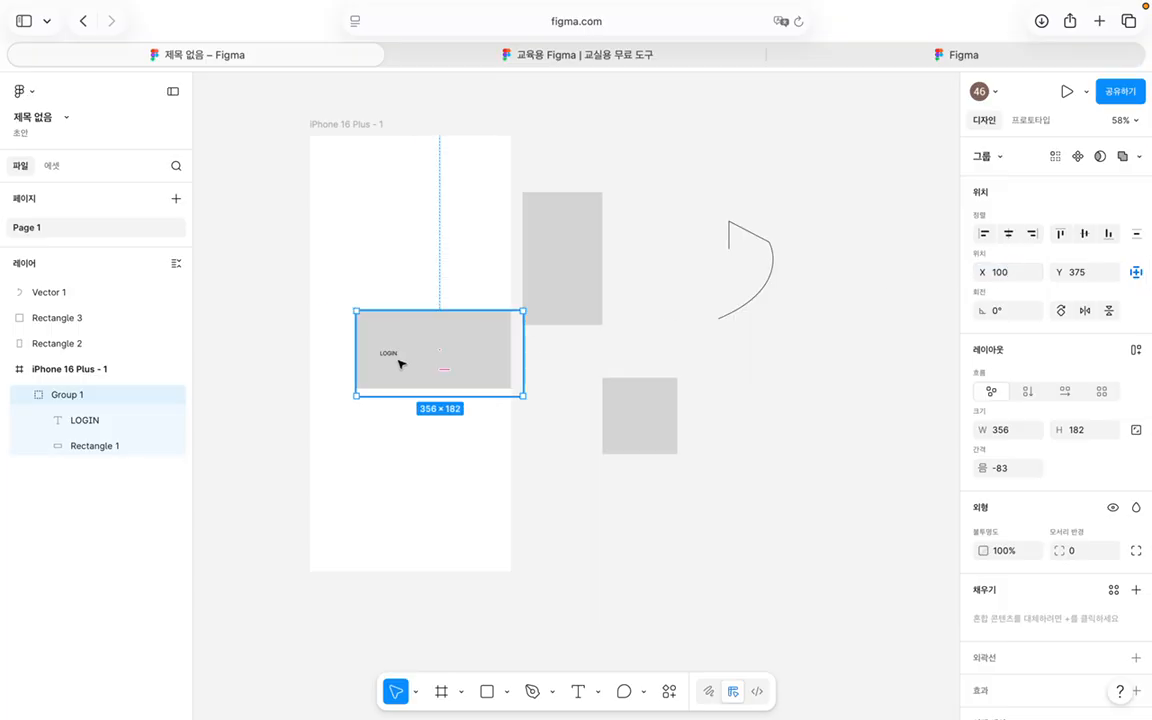
{"action": "left_click", "coordinate": [1001, 312]}
{"action": "type", "text": "30"}
{"action": "key", "text": "Return"}
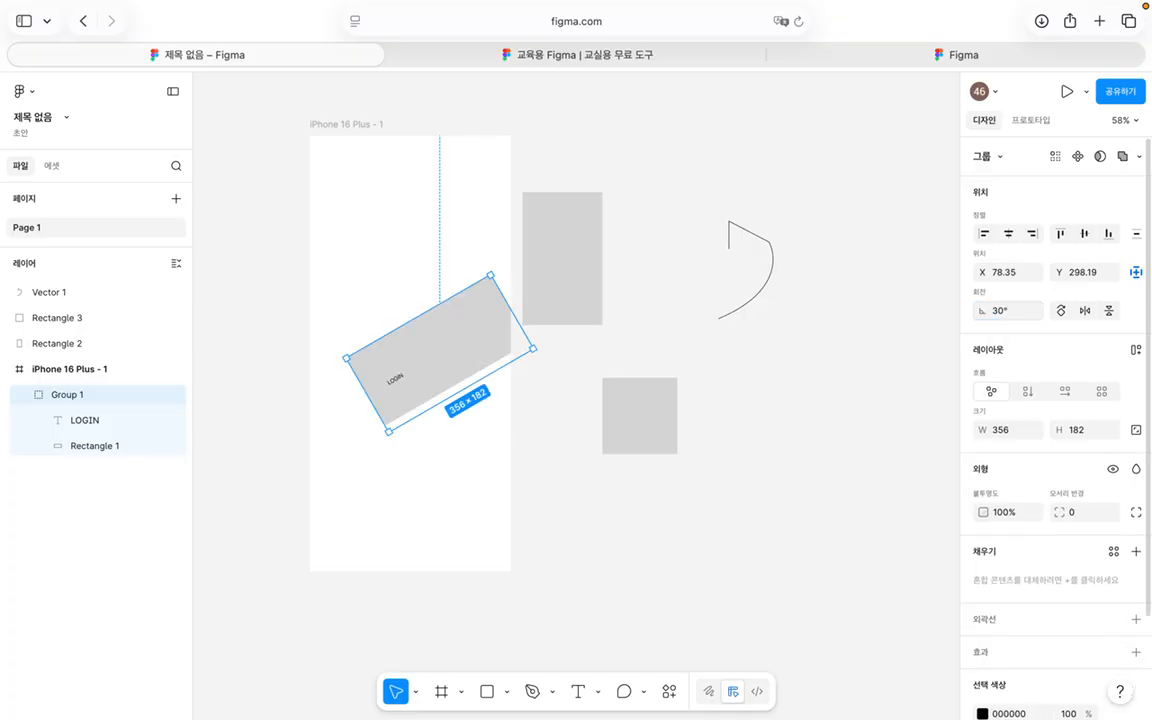
{"action": "key", "text": "super+z"}
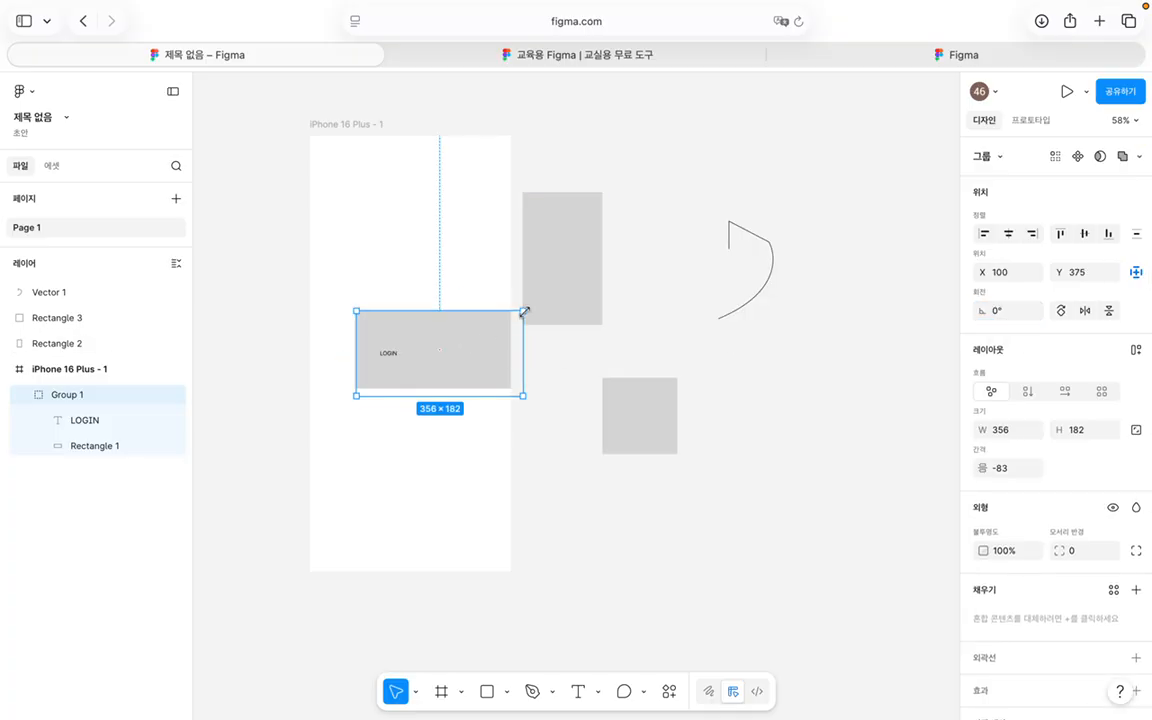
{"action": "left_click_drag", "start_coordinate": [529, 305], "coordinate": [547, 335]}
{"action": "key", "text": "super+z"}
Step: Rotate Group 1 through four 90° turns, flip it both ways, then drag its spacing to -98
{"action": "left_click", "coordinate": [1061, 311]}
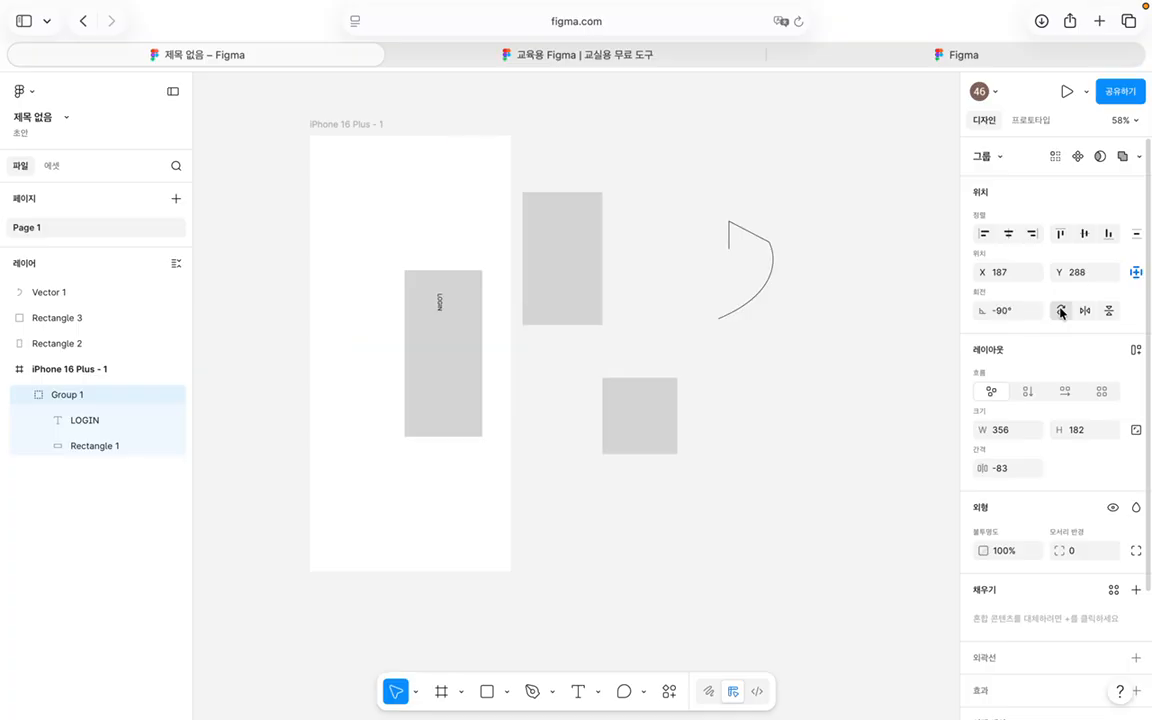
{"action": "left_click", "coordinate": [1061, 311]}
{"action": "left_click", "coordinate": [1061, 311]}
{"action": "left_click", "coordinate": [1061, 311]}
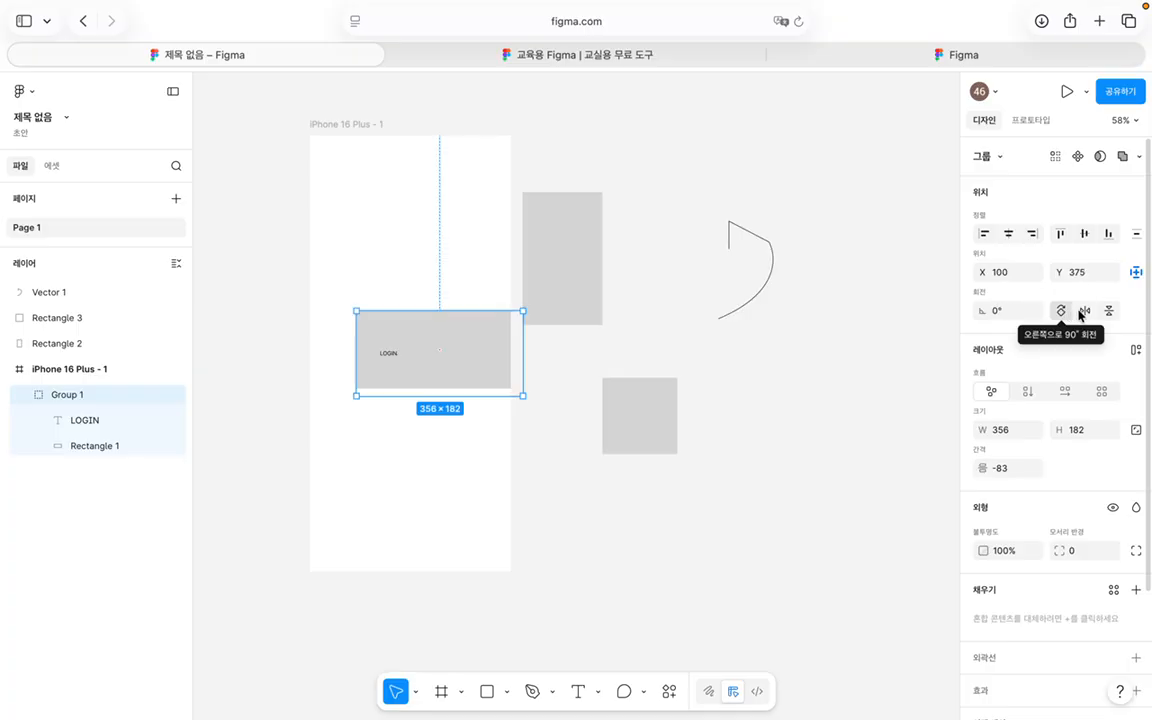
{"action": "left_click", "coordinate": [1088, 311]}
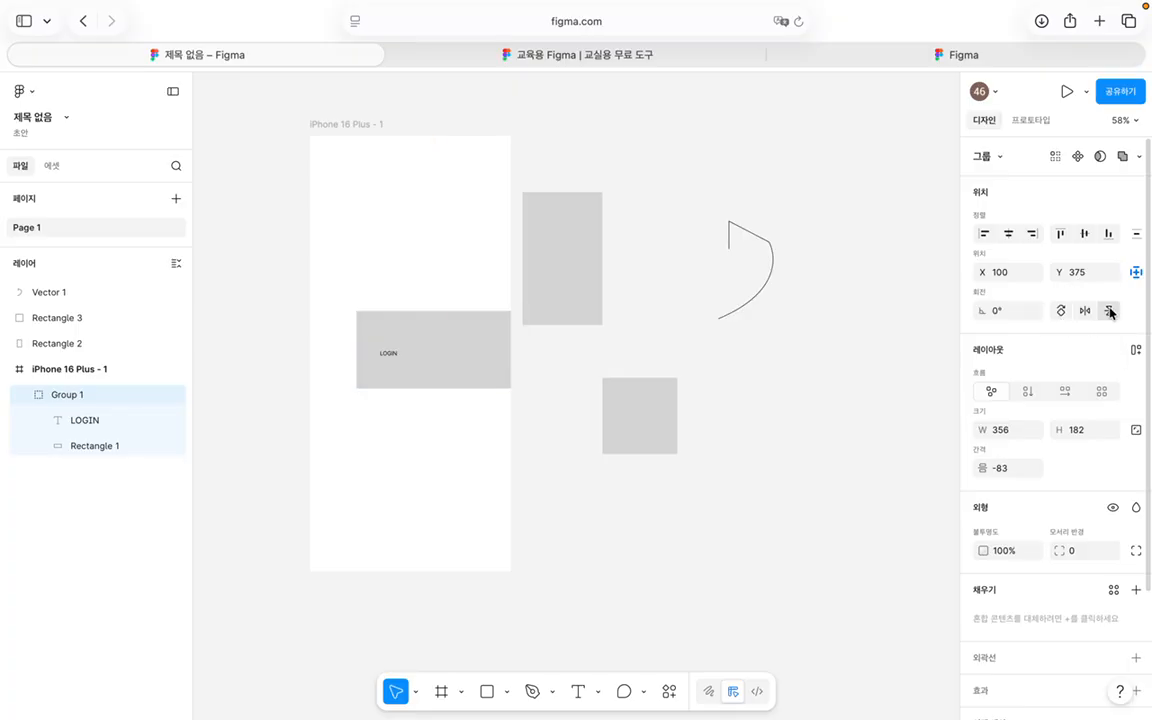
{"action": "left_click", "coordinate": [1108, 311]}
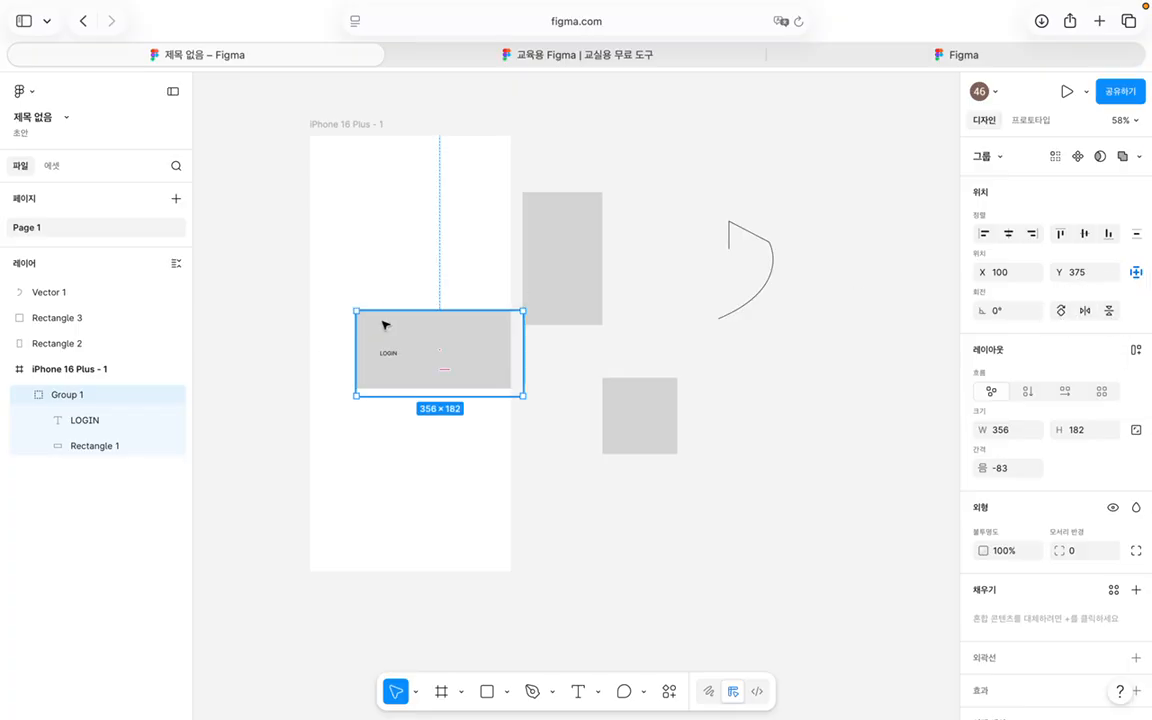
{"action": "left_click_drag", "start_coordinate": [437, 355], "coordinate": [390, 249]}
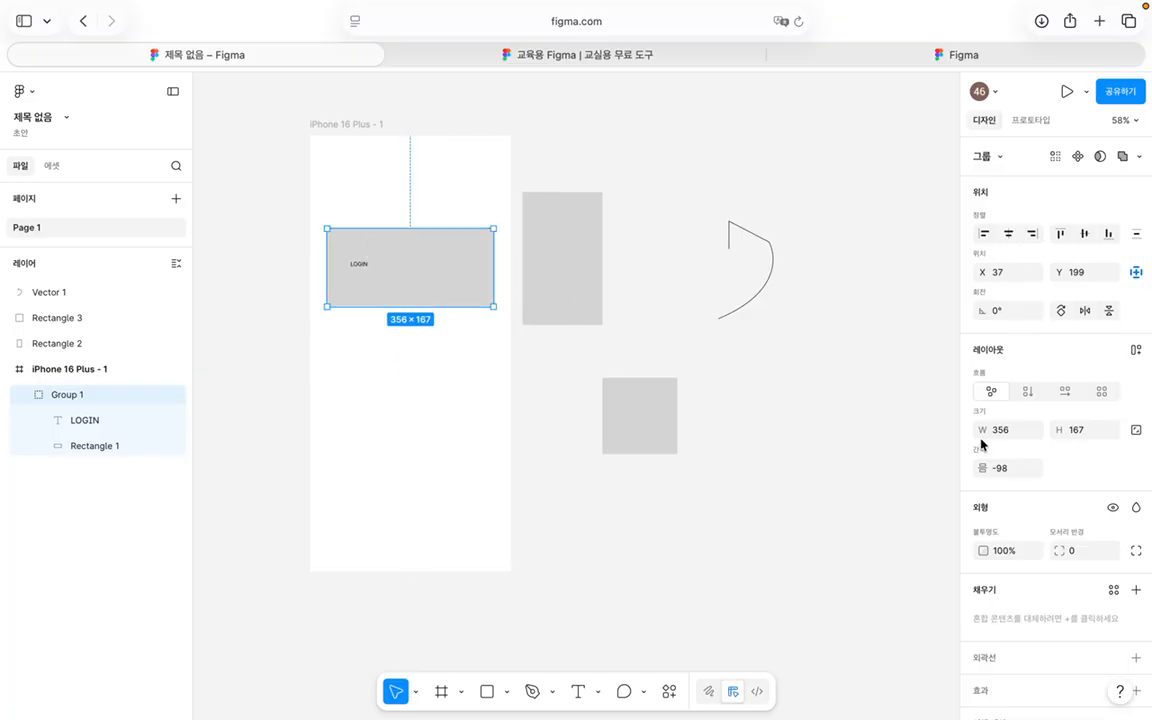
{"action": "scroll", "coordinate": [1058, 384], "scroll_direction": "down", "scroll_amount": 3}
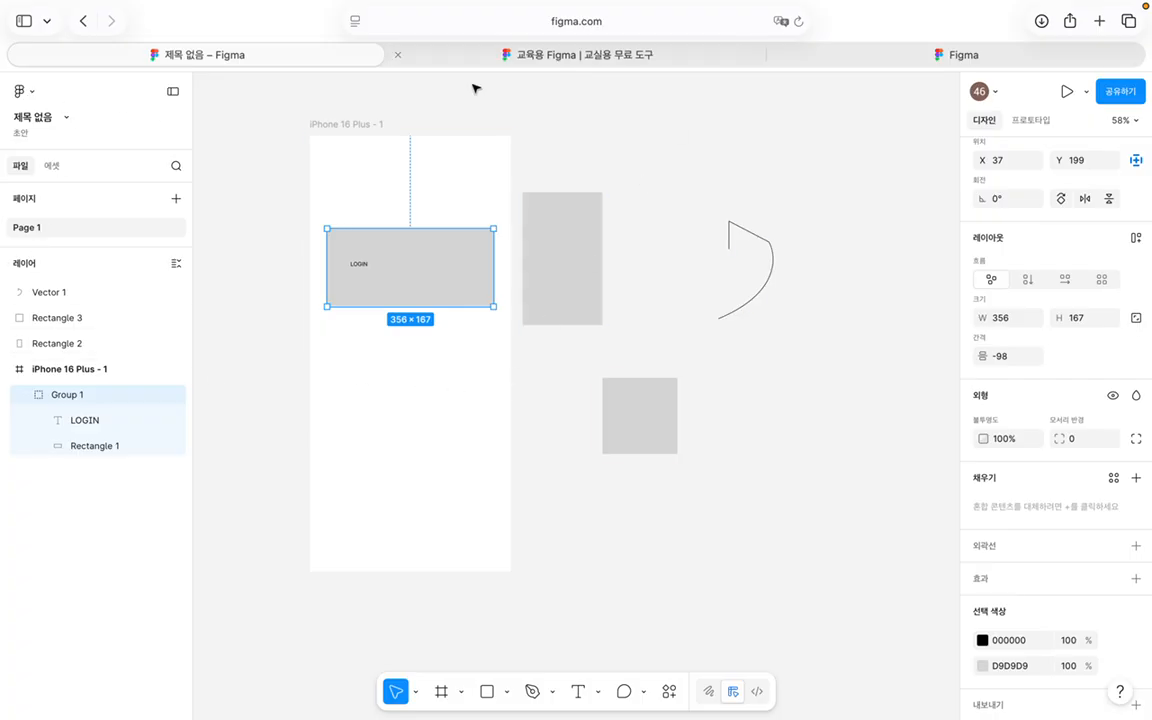
Step: Search fimga.coom from Safari's address bar and open figma.com from the Google results
{"action": "left_click", "coordinate": [920, 54]}
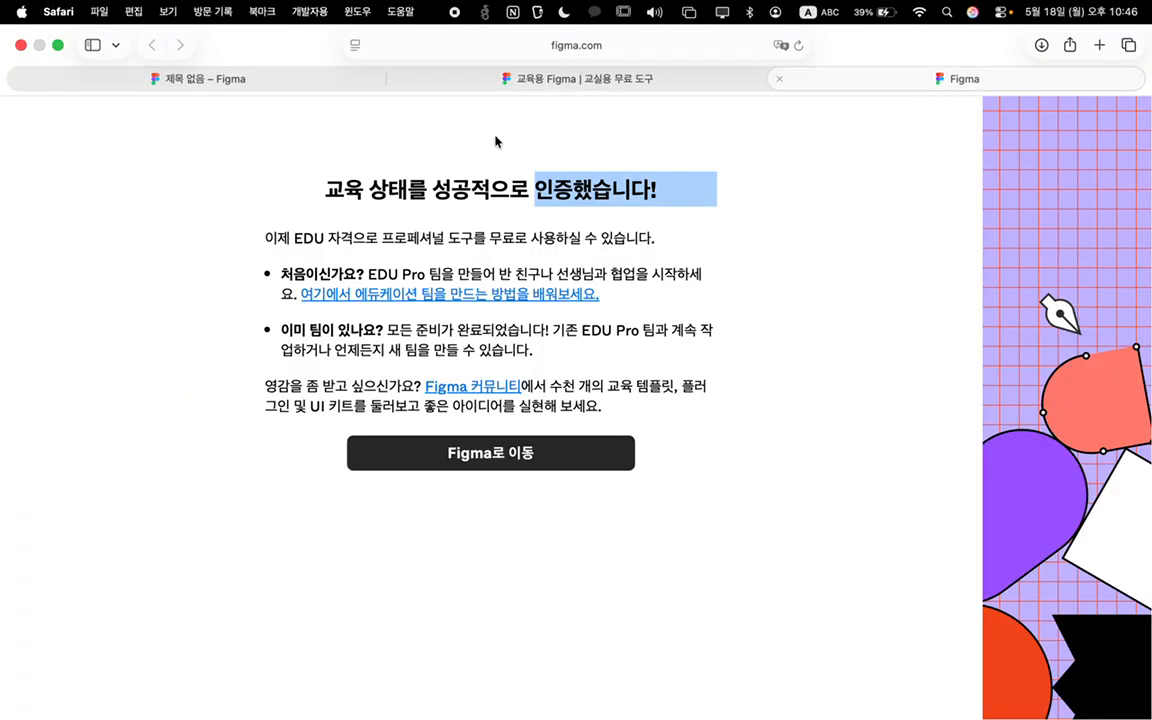
{"action": "left_click", "coordinate": [622, 28]}
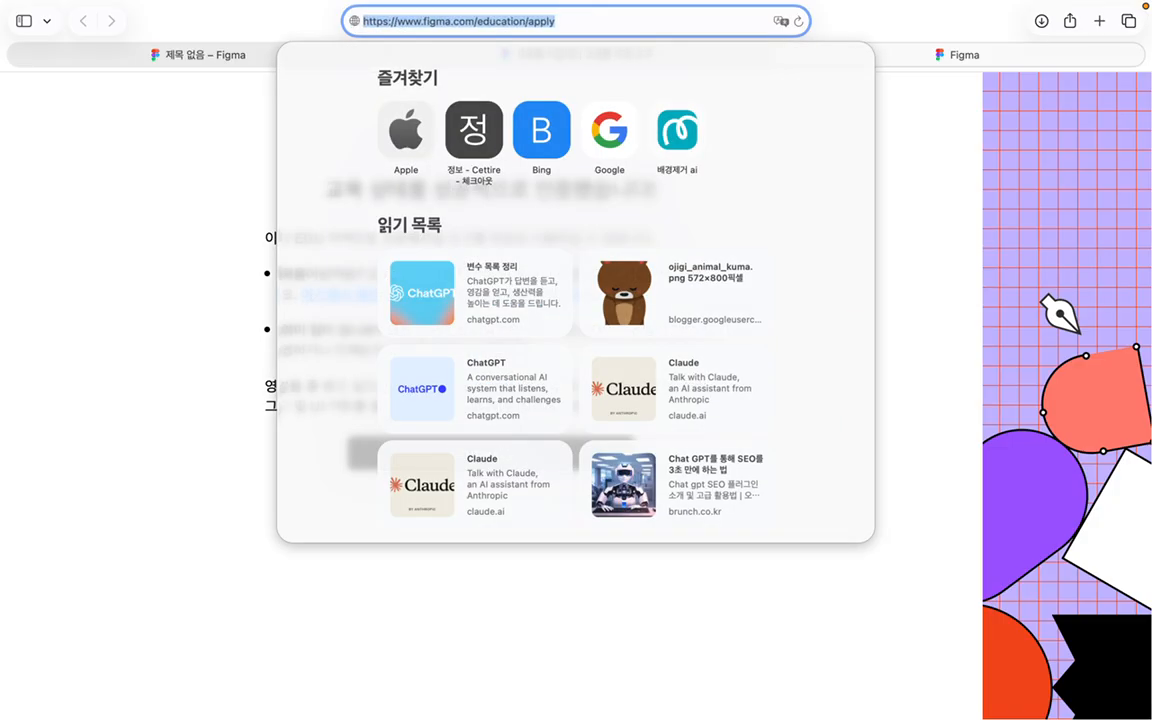
{"action": "type", "text": "g"}
{"action": "key", "text": "BackSpace"}
{"action": "type", "text": "fimga.coom"}
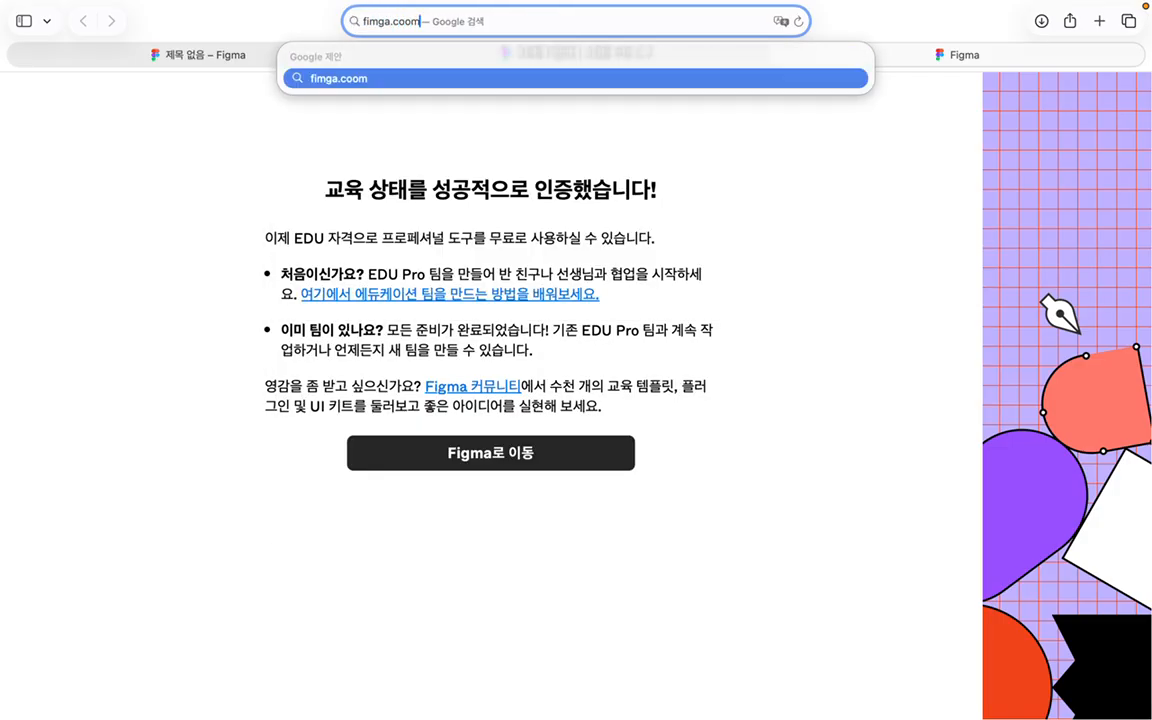
{"action": "key", "text": "Return"}
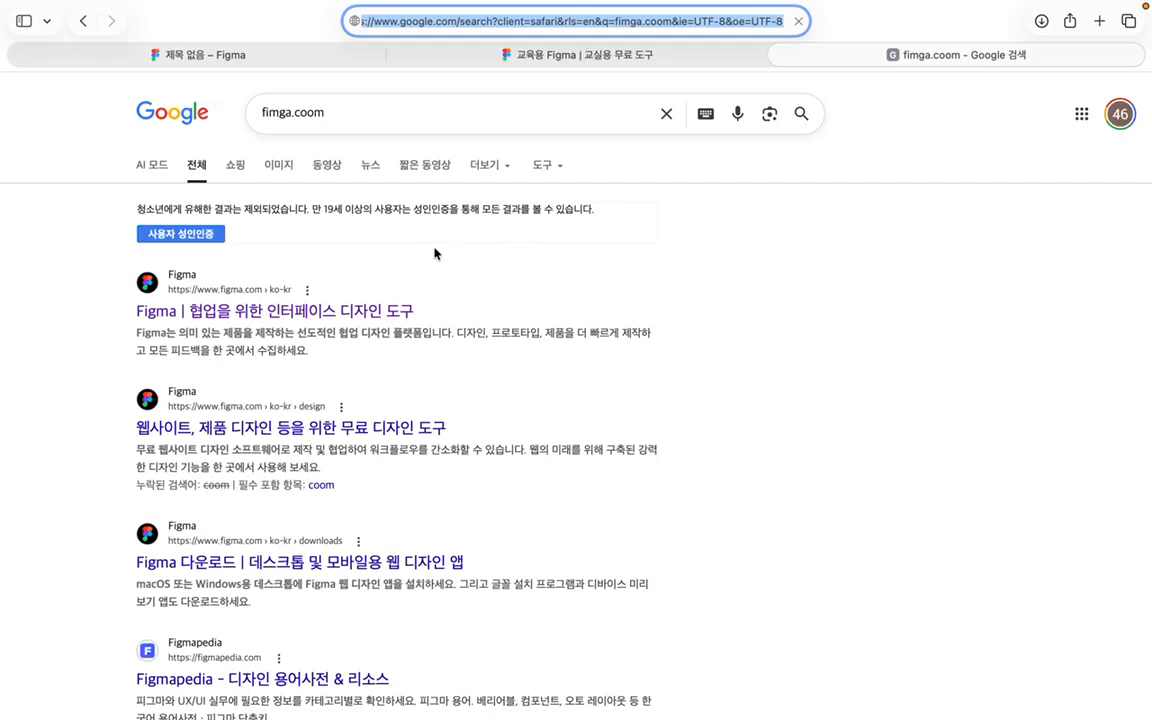
{"action": "left_click", "coordinate": [277, 311]}
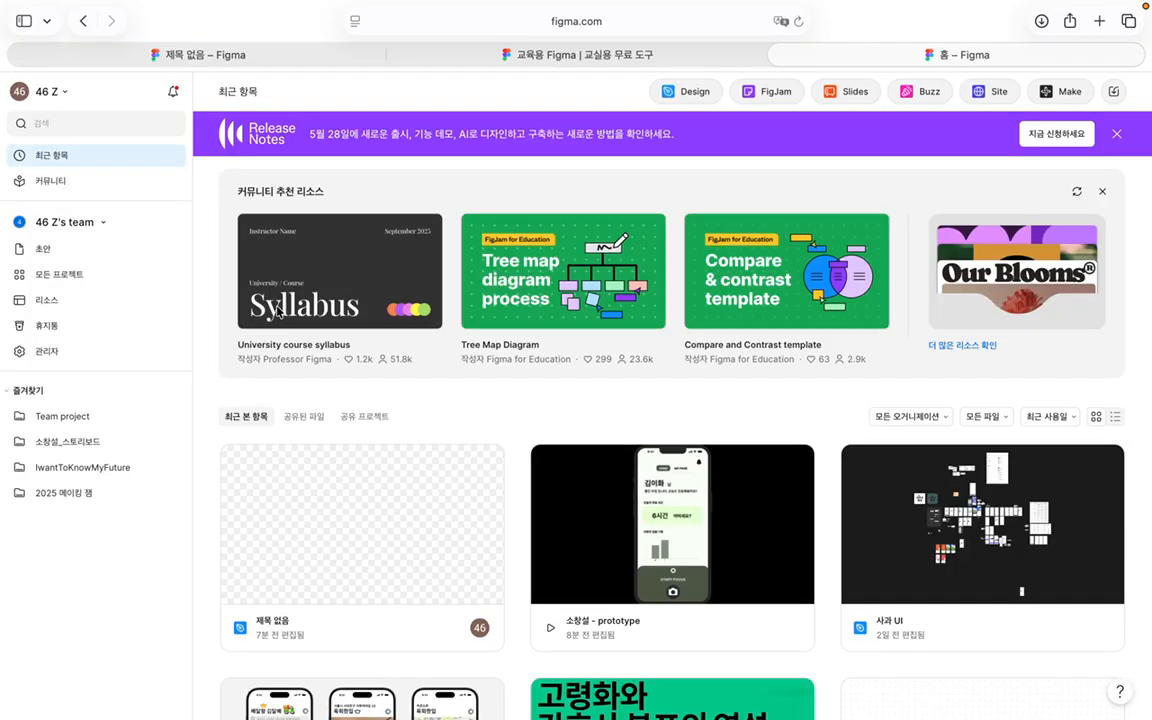
Step: From all projects, open the IwantToKnowMyFuture project and its 사과 UI file
{"action": "scroll", "coordinate": [330, 412], "scroll_direction": "down", "scroll_amount": 5}
{"action": "scroll", "coordinate": [330, 412], "scroll_direction": "down", "scroll_amount": 8}
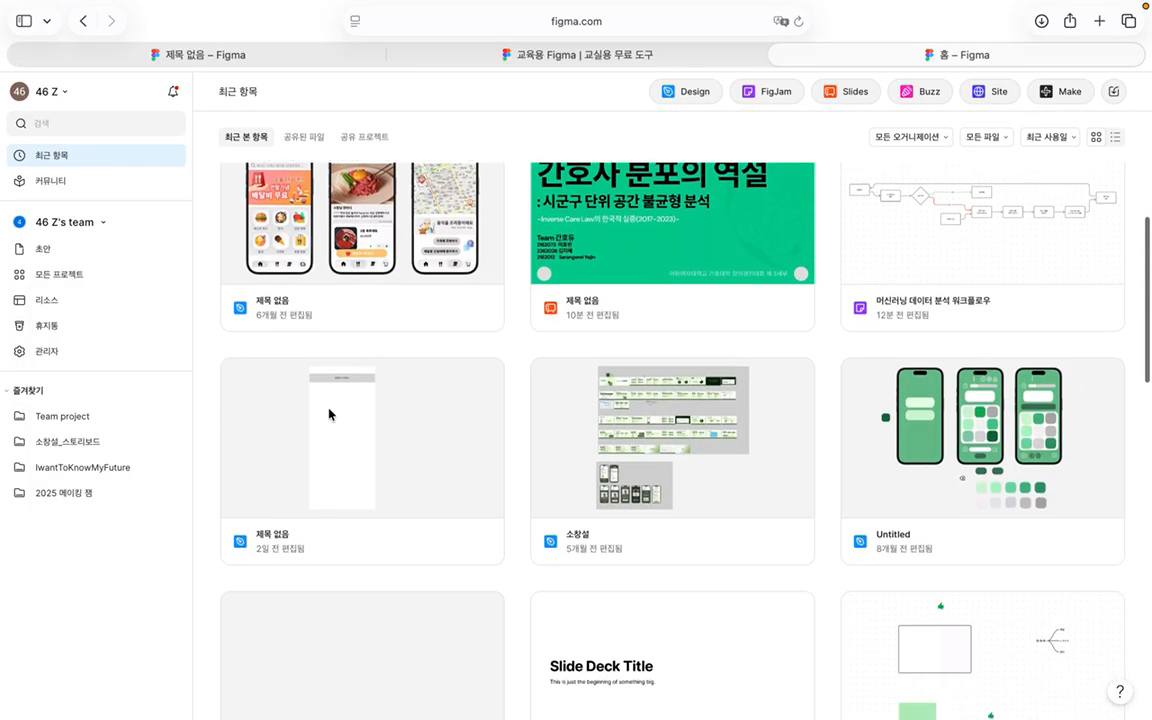
{"action": "left_click", "coordinate": [80, 272]}
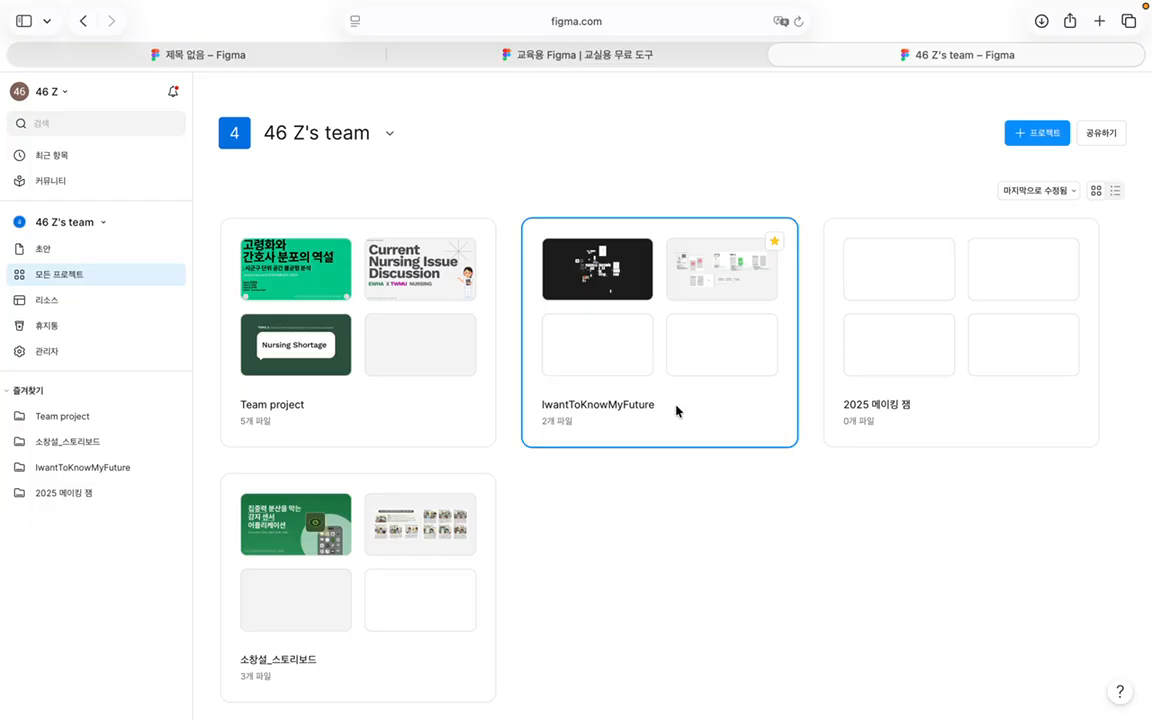
{"action": "left_click", "coordinate": [676, 406]}
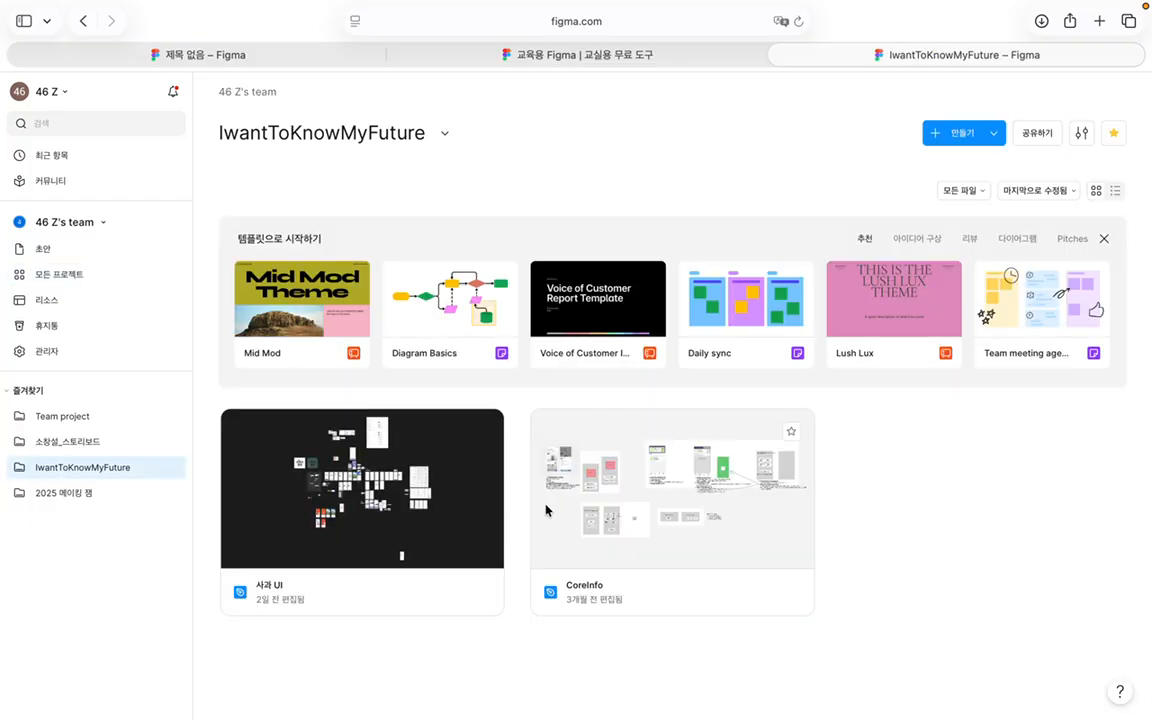
{"action": "left_click", "coordinate": [386, 488]}
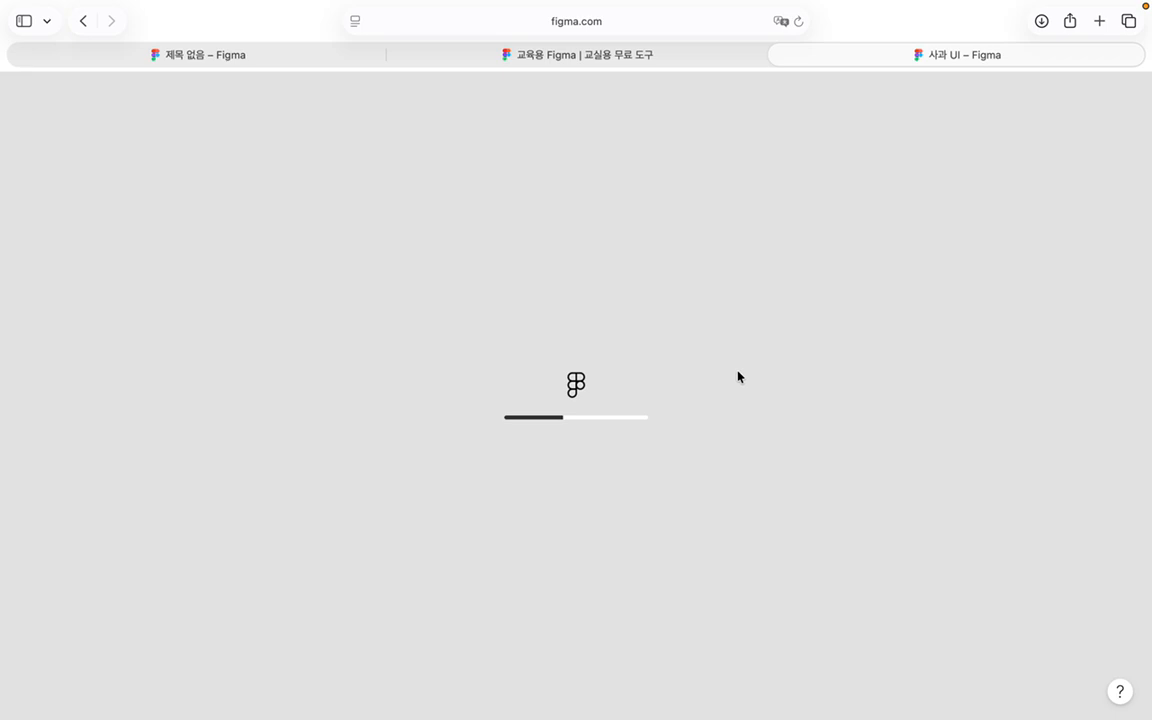
Step: Scroll the canvas to bring the profile screen into close view
{"action": "scroll", "coordinate": [748, 370], "scroll_direction": "up", "scroll_amount": 10}
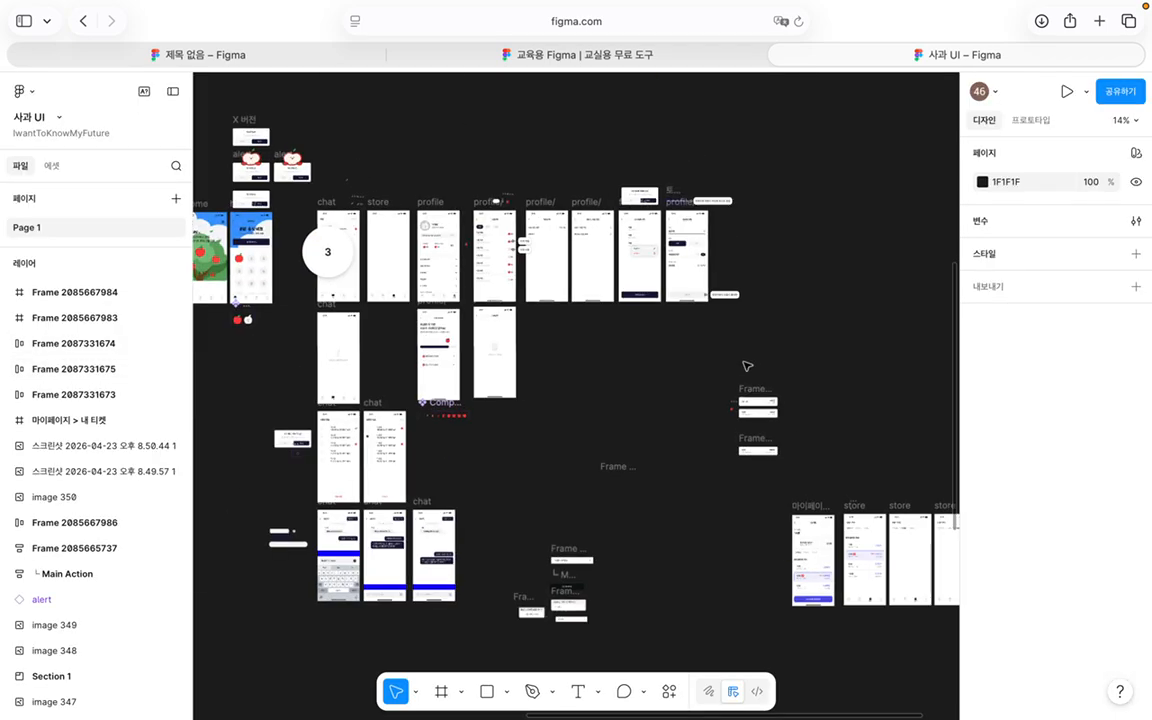
{"action": "scroll", "coordinate": [376, 302], "scroll_direction": "left", "scroll_amount": 5}
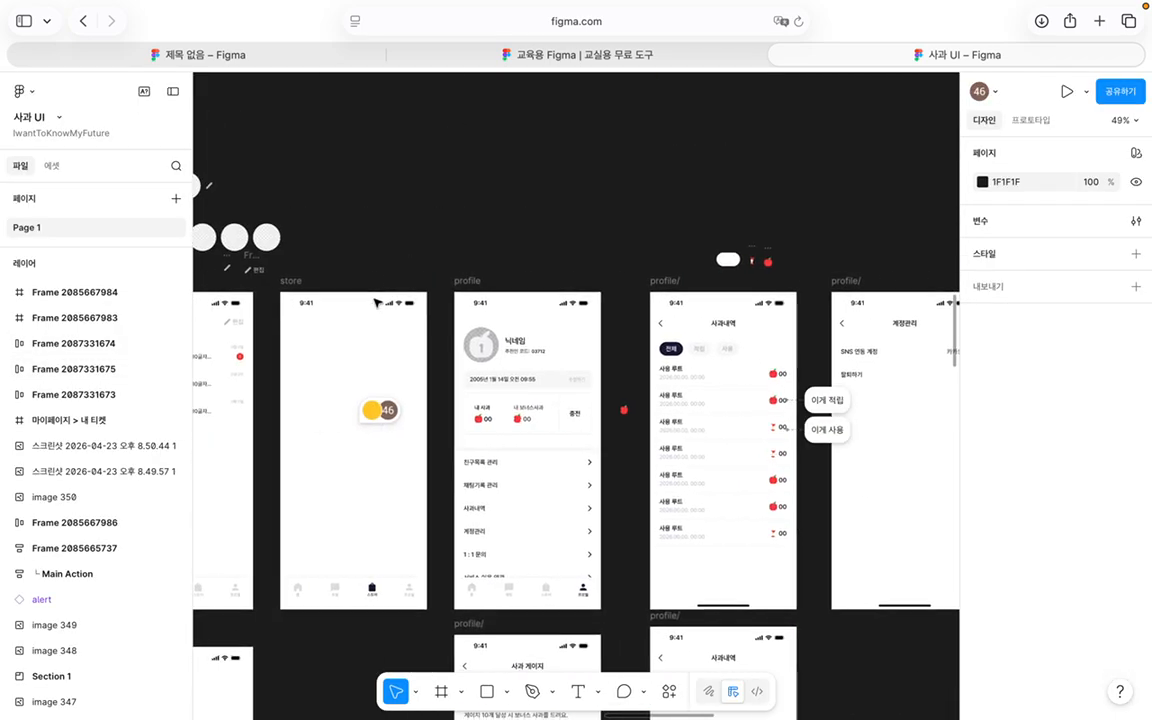
{"action": "scroll", "coordinate": [376, 302], "scroll_direction": "down", "scroll_amount": 3}
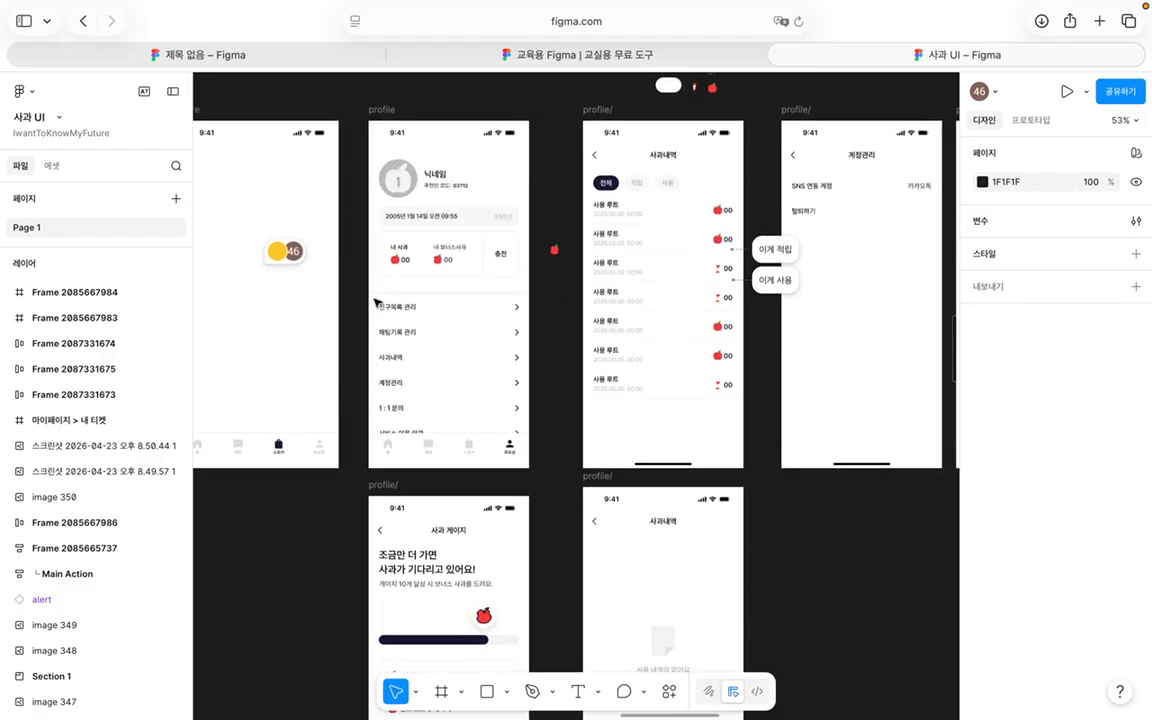
{"action": "scroll", "coordinate": [376, 302], "scroll_direction": "up", "scroll_amount": 8}
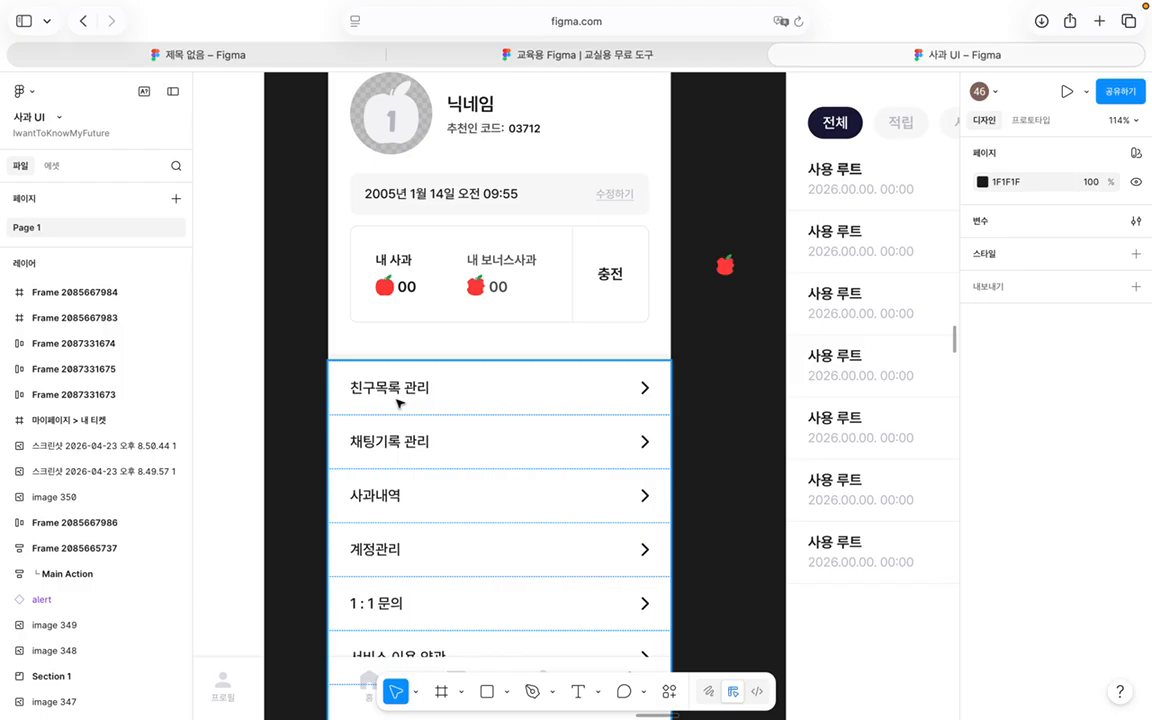
{"action": "scroll", "coordinate": [398, 403], "scroll_direction": "down", "scroll_amount": 3}
{"action": "scroll", "coordinate": [422, 440], "scroll_direction": "up", "scroll_amount": 2}
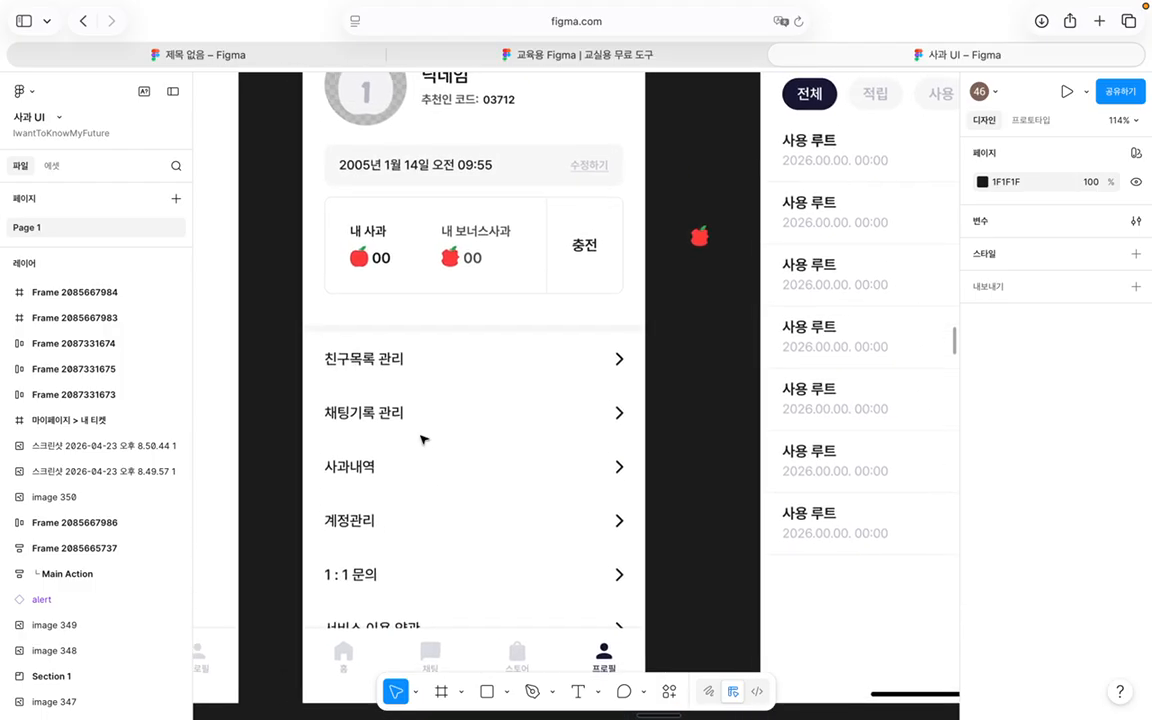
{"action": "scroll", "coordinate": [421, 440], "scroll_direction": "up", "scroll_amount": 2}
{"action": "scroll", "coordinate": [421, 440], "scroll_direction": "down", "scroll_amount": 1}
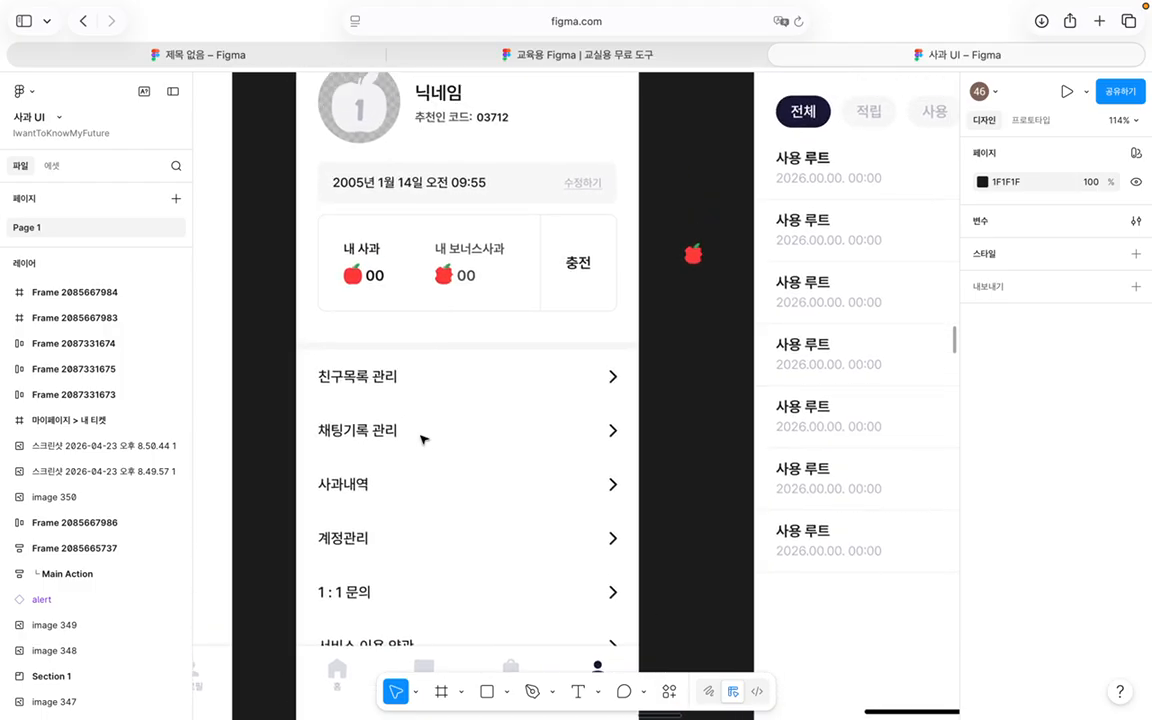
{"action": "left_click", "coordinate": [372, 380]}
{"action": "left_click", "coordinate": [372, 380]}
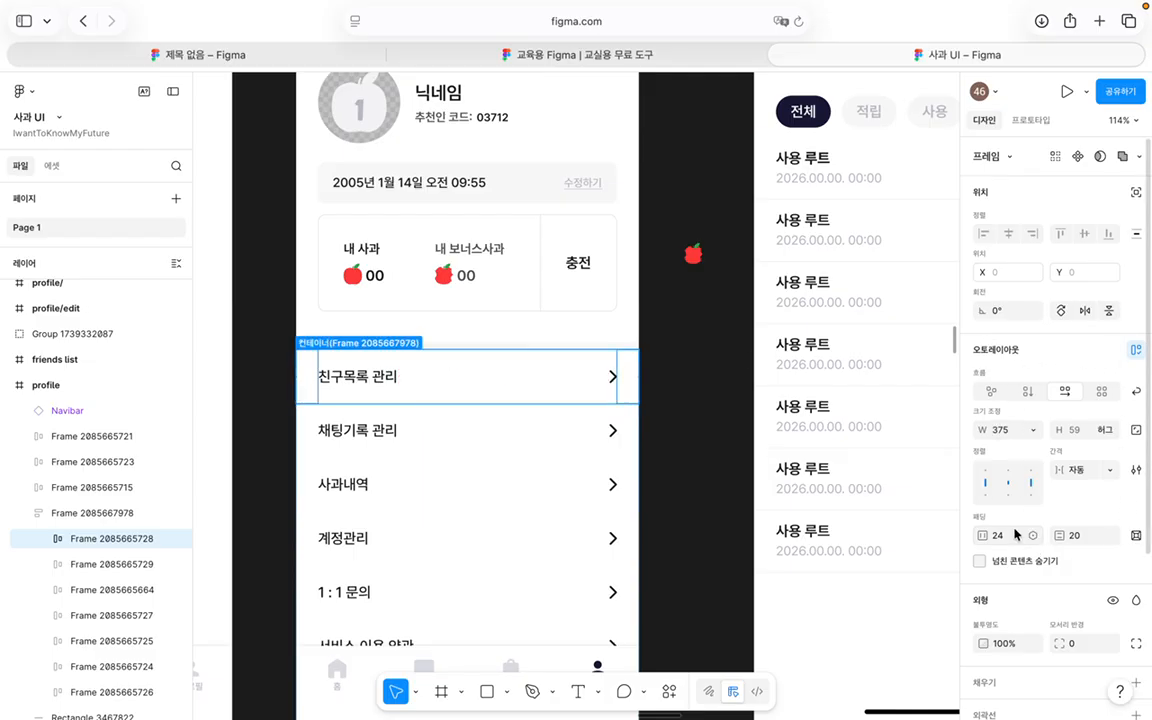
{"action": "scroll", "coordinate": [518, 431], "scroll_direction": "up", "scroll_amount": 3}
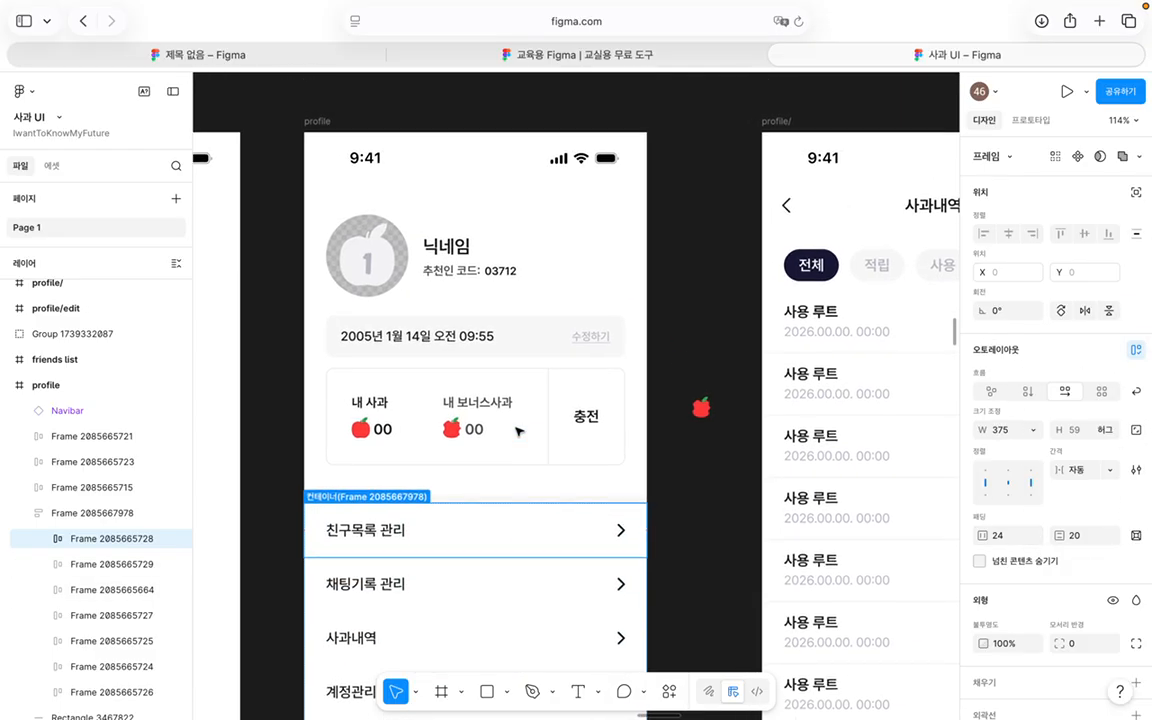
{"action": "scroll", "coordinate": [599, 446], "scroll_direction": "down", "scroll_amount": 3}
{"action": "scroll", "coordinate": [601, 447], "scroll_direction": "up", "scroll_amount": 2}
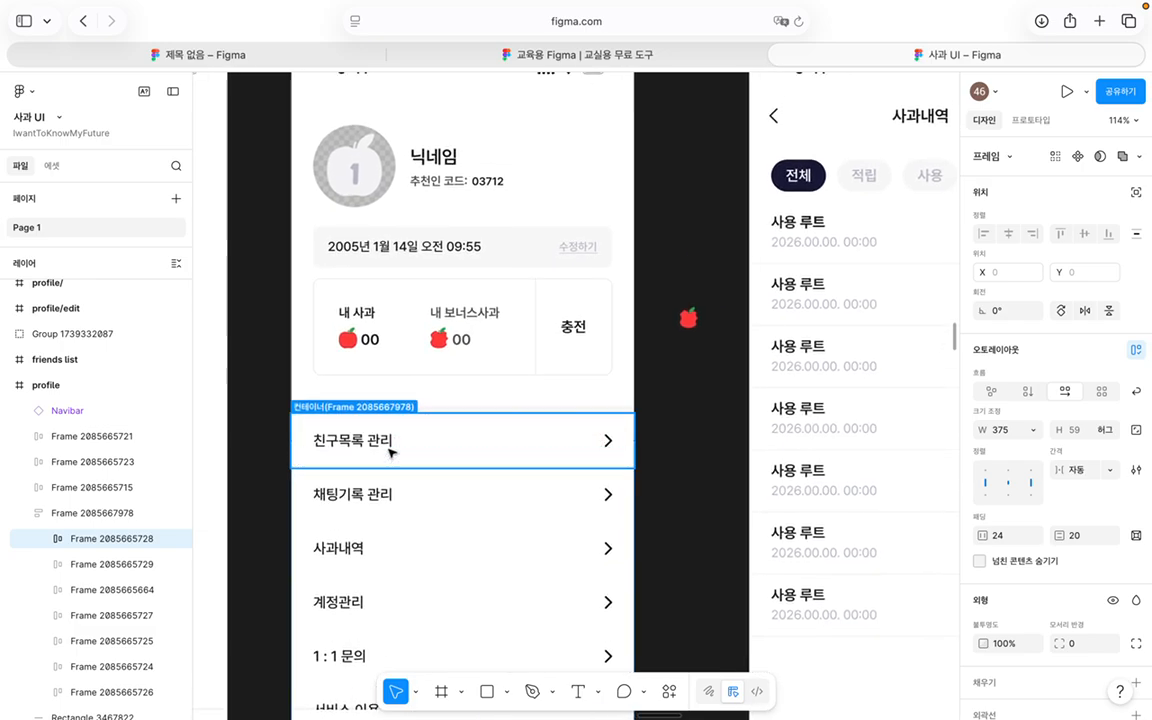
{"action": "scroll", "coordinate": [361, 440], "scroll_direction": "down", "scroll_amount": 1}
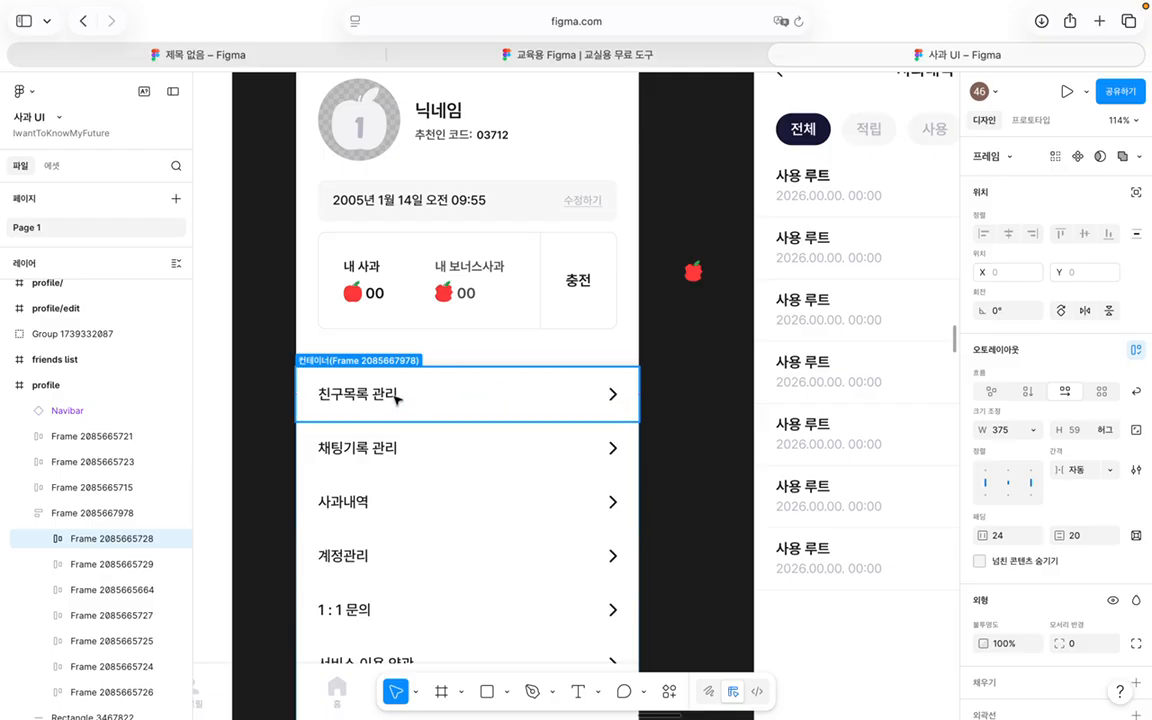
{"action": "double_click", "coordinate": [396, 398]}
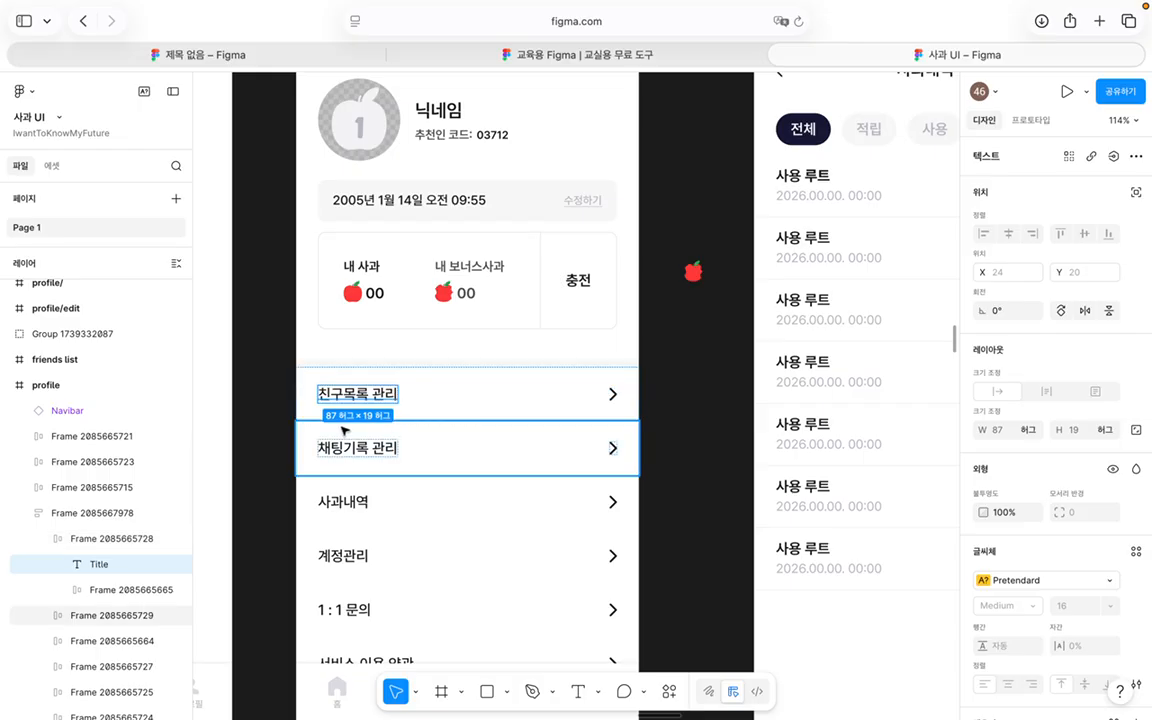
{"action": "left_click", "coordinate": [417, 380]}
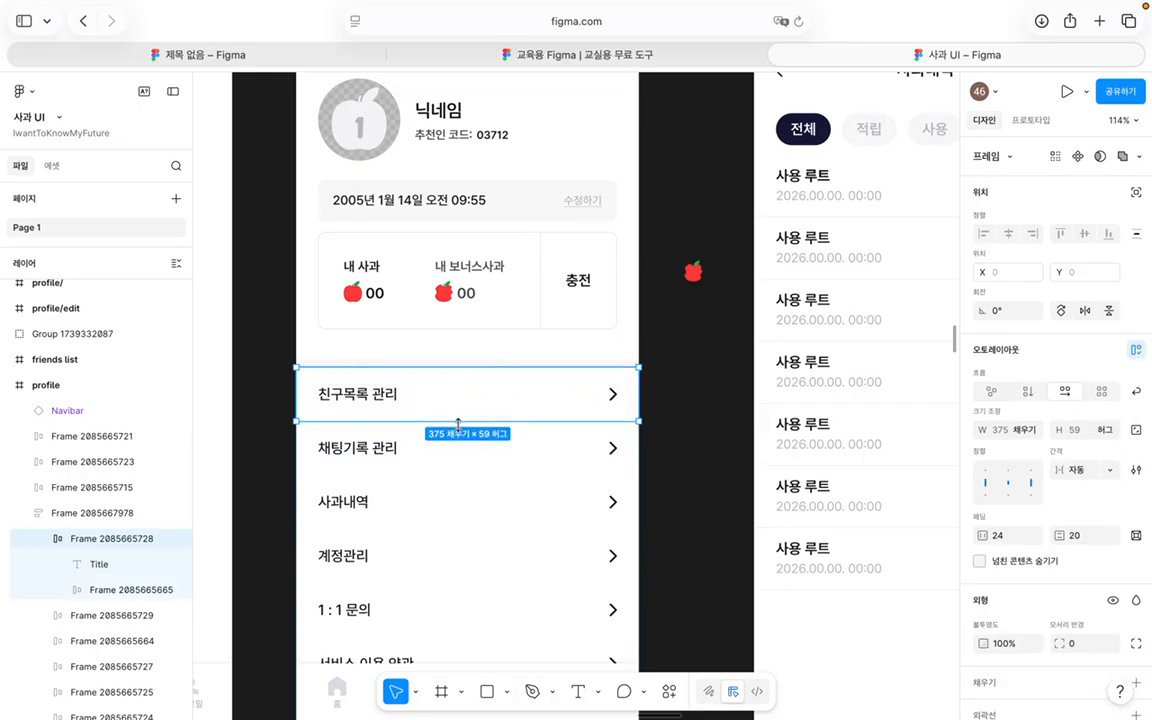
{"action": "scroll", "coordinate": [466, 418], "scroll_direction": "up", "scroll_amount": 2}
{"action": "scroll", "coordinate": [466, 418], "scroll_direction": "right", "scroll_amount": 1}
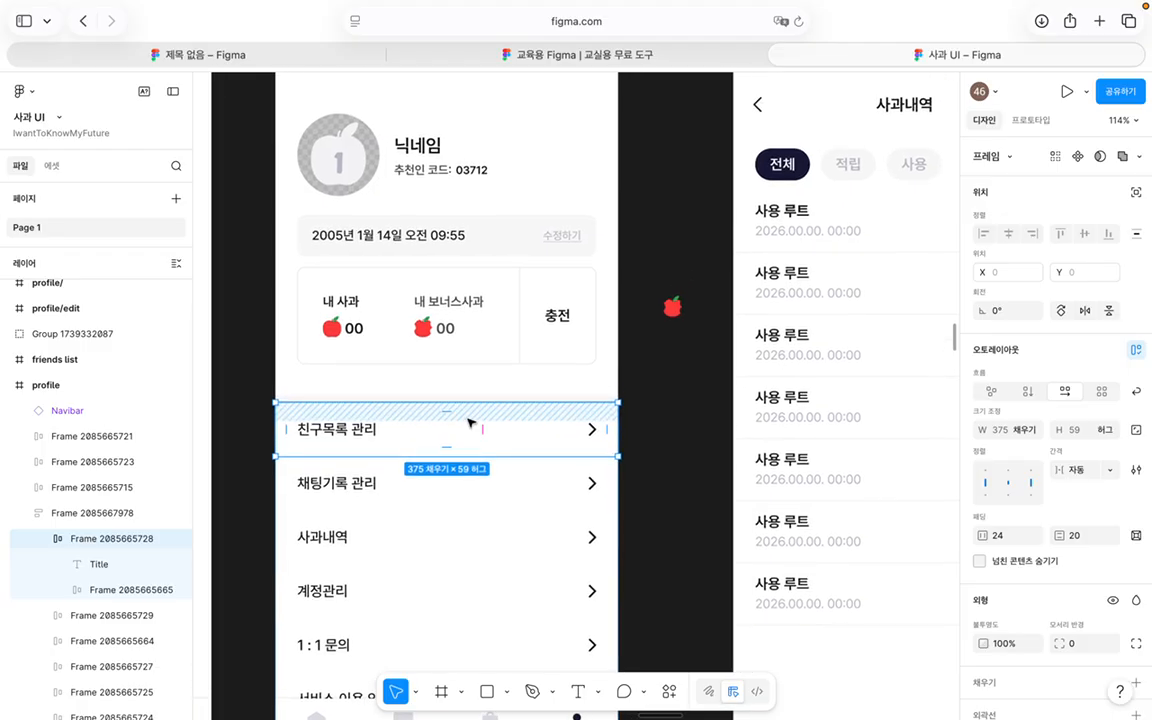
{"action": "scroll", "coordinate": [455, 418], "scroll_direction": "up", "scroll_amount": 3}
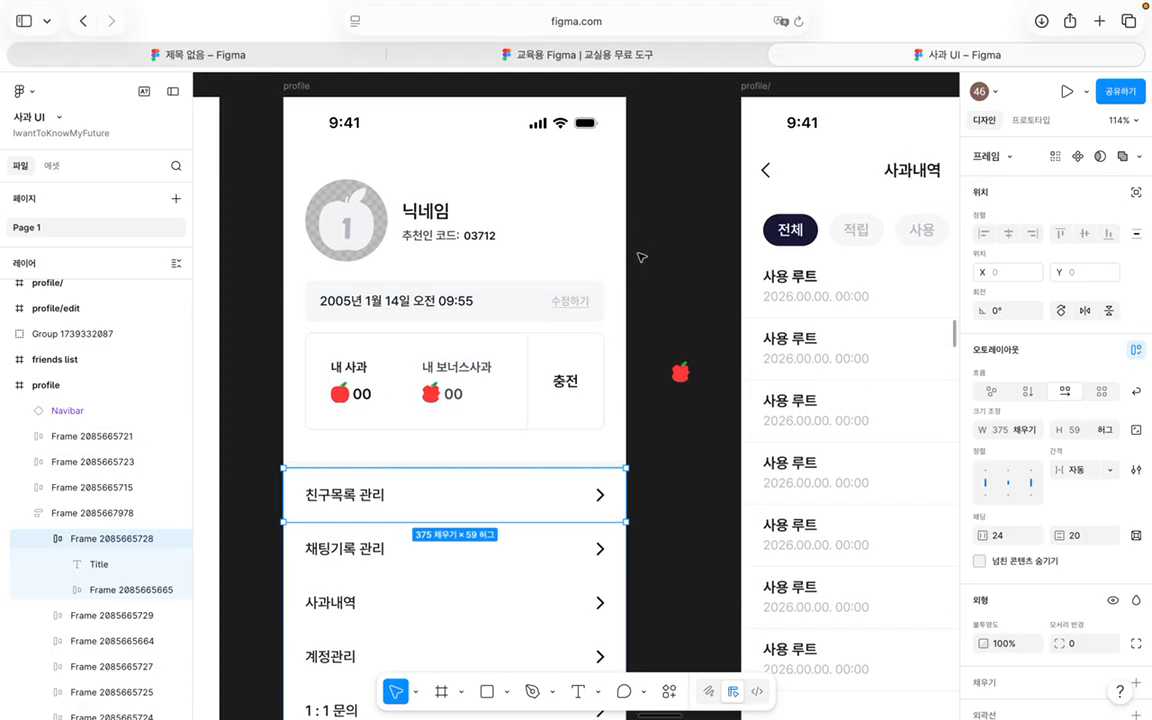
{"action": "key", "text": "Escape"}
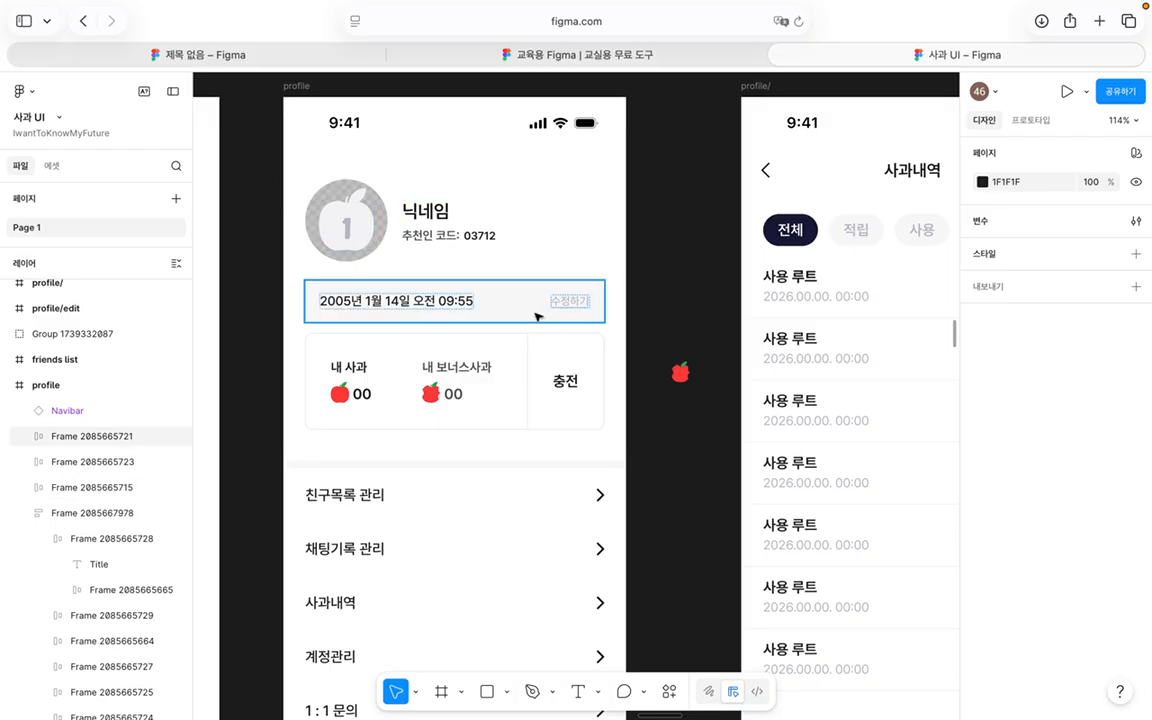
{"action": "left_click", "coordinate": [300, 381]}
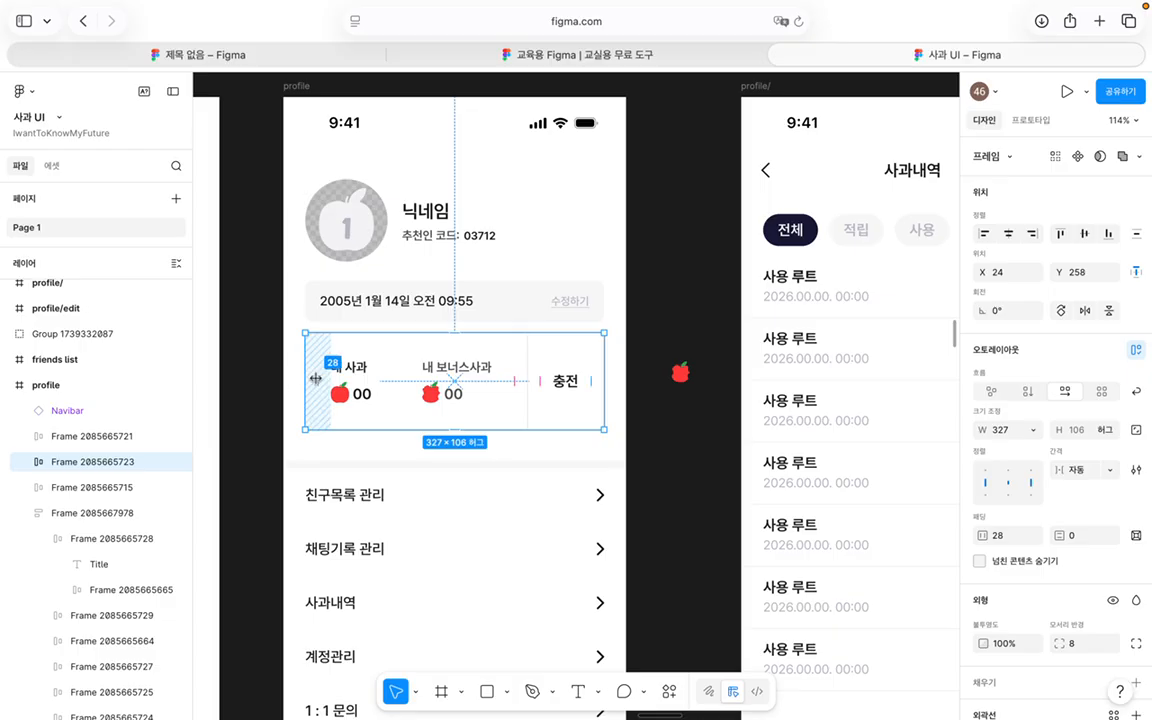
{"action": "left_click", "coordinate": [624, 390]}
{"action": "scroll", "coordinate": [624, 390], "scroll_direction": "down", "scroll_amount": 5}
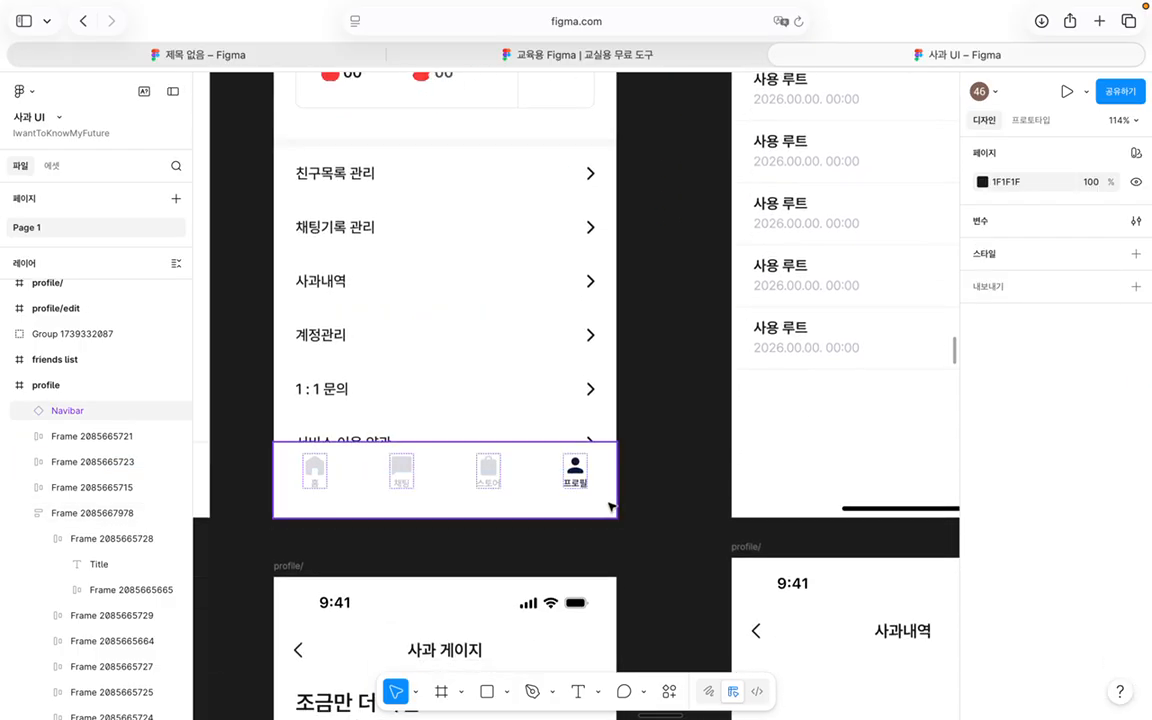
{"action": "scroll", "coordinate": [609, 380], "scroll_direction": "up", "scroll_amount": 6}
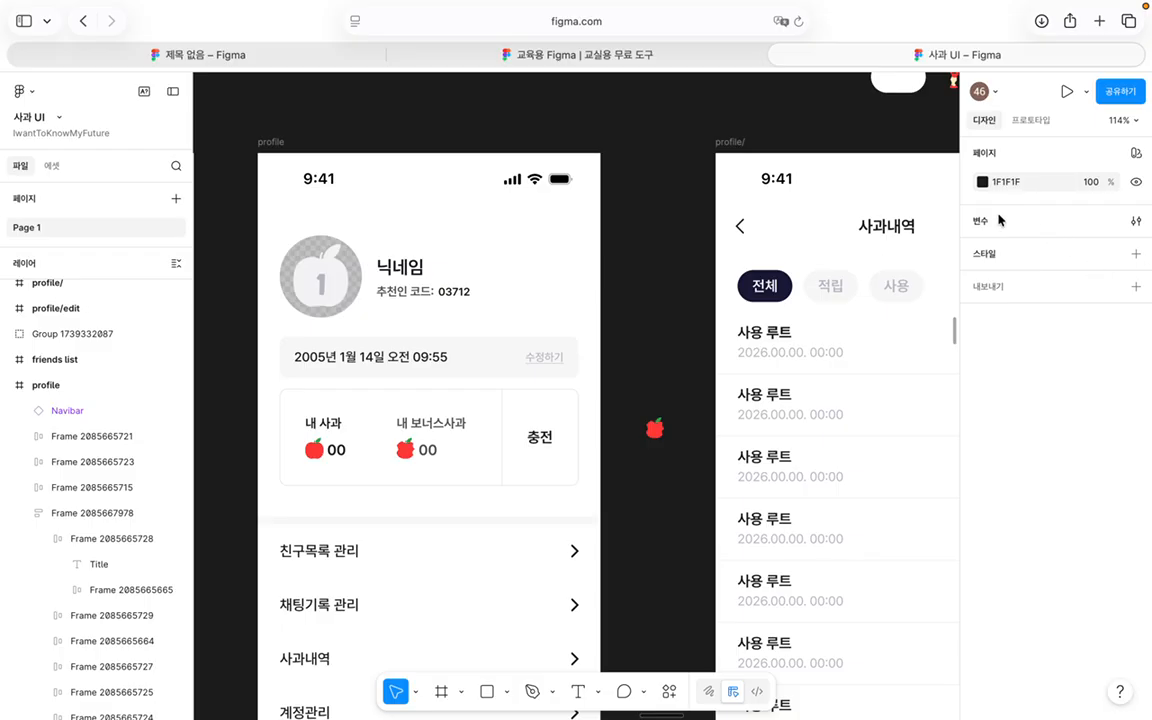
{"action": "left_click", "coordinate": [57, 390]}
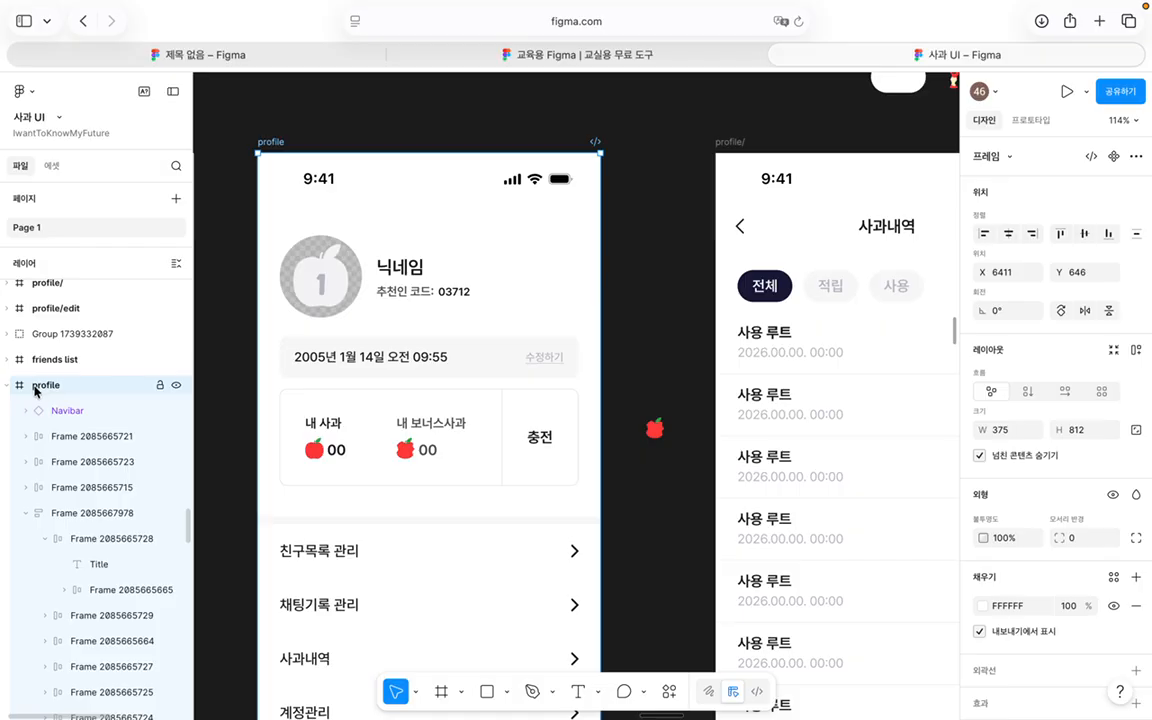
Step: Look through the Main grid styles, frame options, collaborators list and presentation options without changing anything
{"action": "scroll", "coordinate": [1077, 495], "scroll_direction": "down", "scroll_amount": 3}
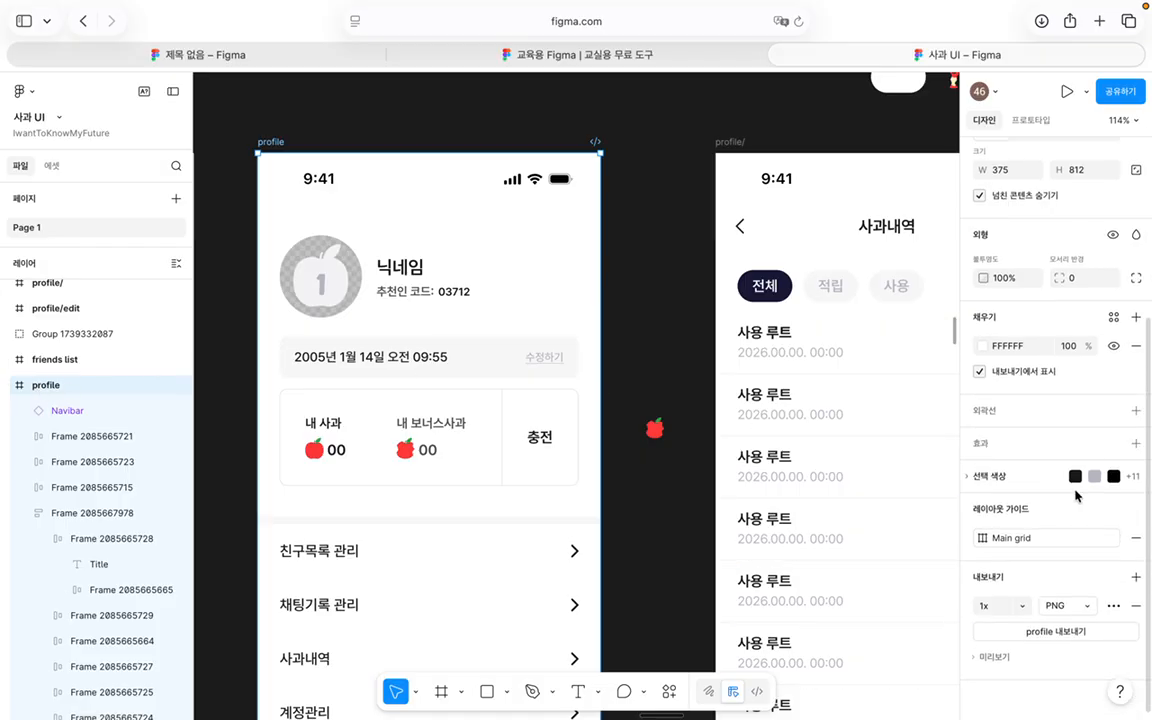
{"action": "left_click", "coordinate": [1031, 541]}
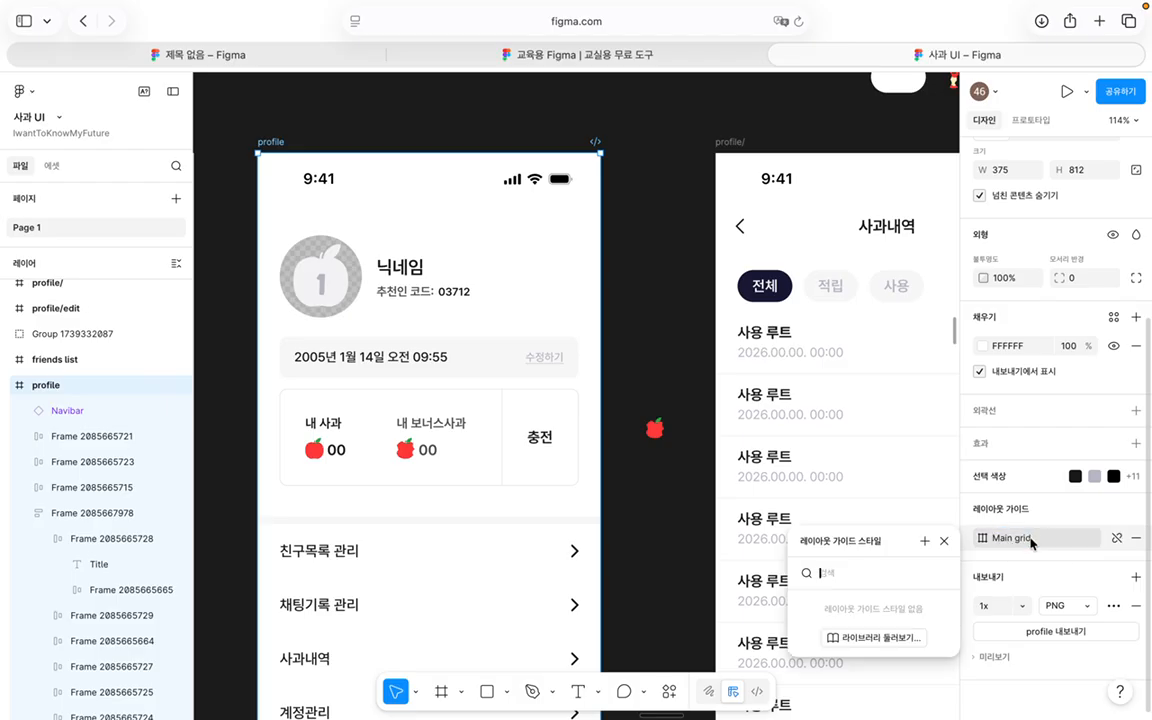
{"action": "left_click", "coordinate": [944, 541]}
{"action": "scroll", "coordinate": [1016, 164], "scroll_direction": "up", "scroll_amount": 3}
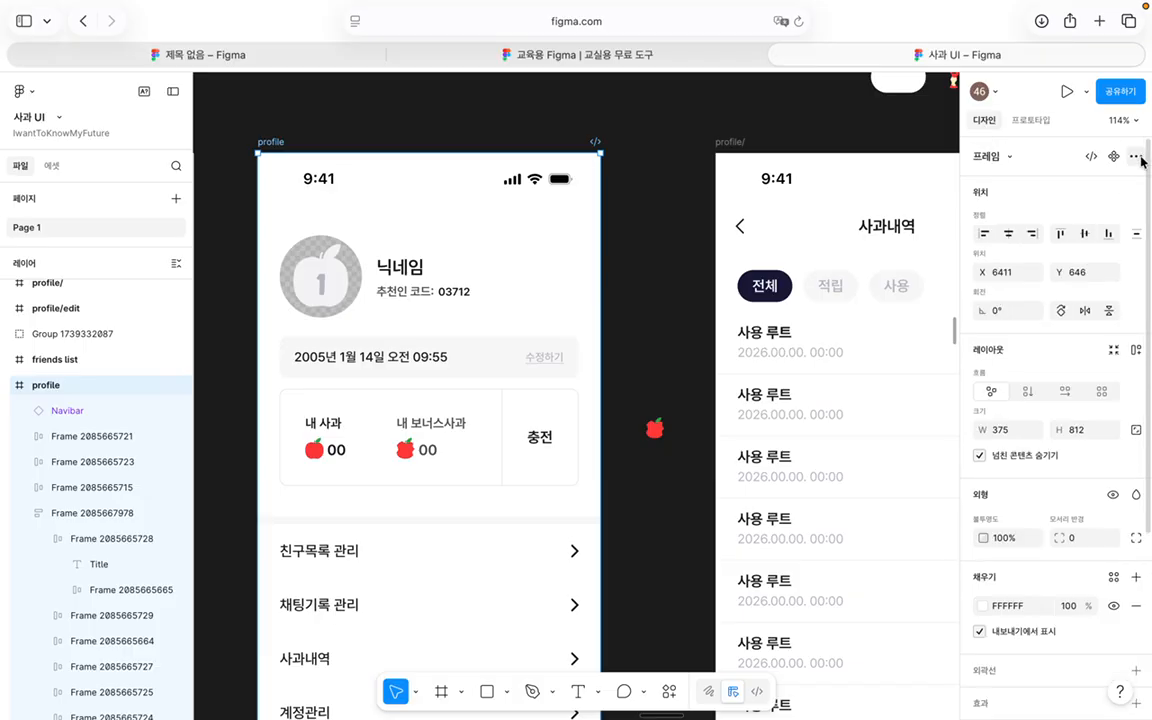
{"action": "left_click", "coordinate": [1136, 157]}
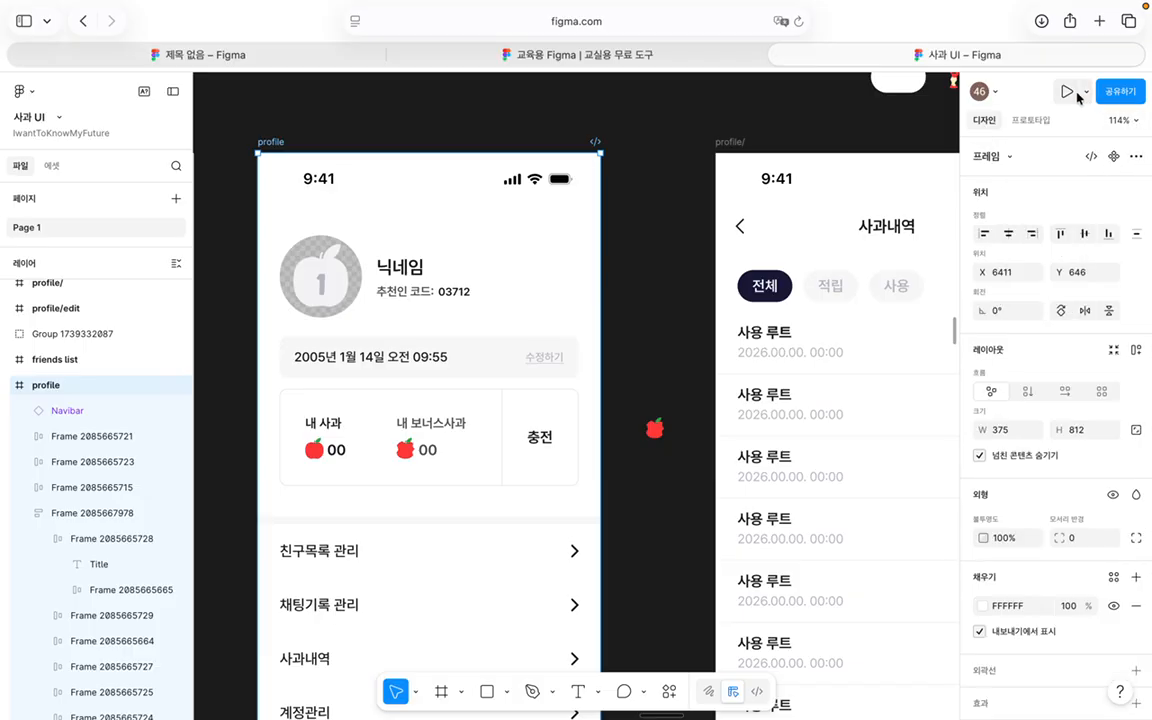
{"action": "left_click", "coordinate": [996, 93]}
{"action": "left_click", "coordinate": [996, 93]}
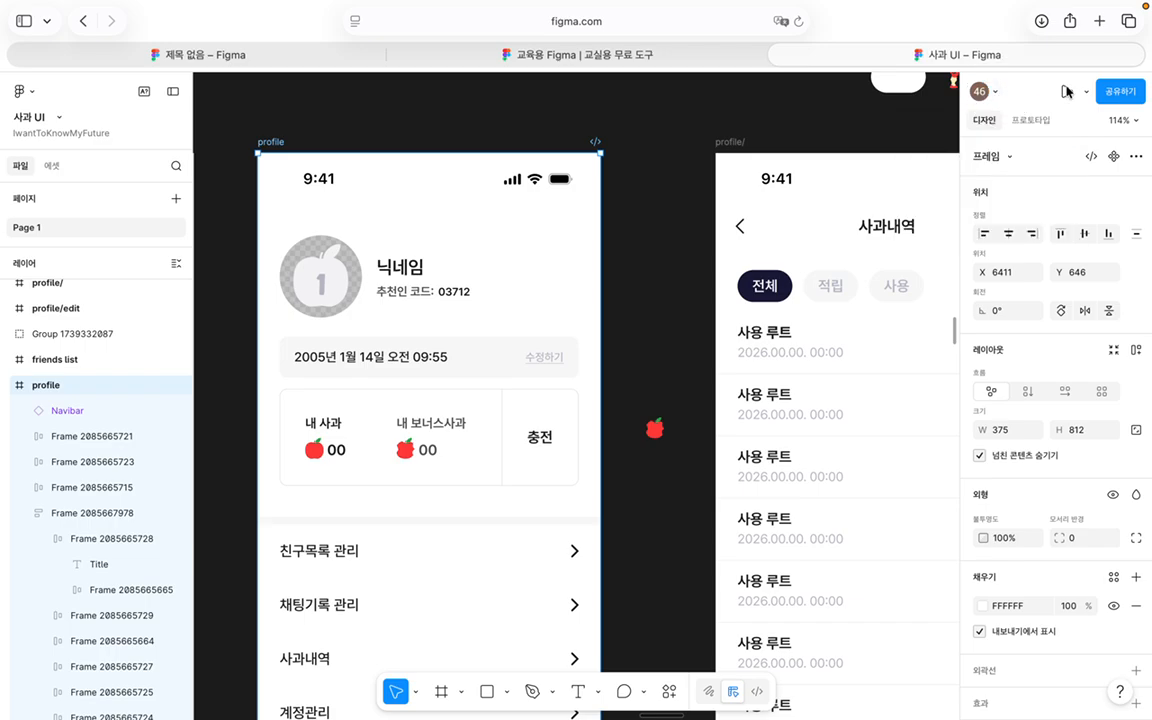
{"action": "left_click", "coordinate": [1087, 92]}
{"action": "left_click", "coordinate": [1089, 93]}
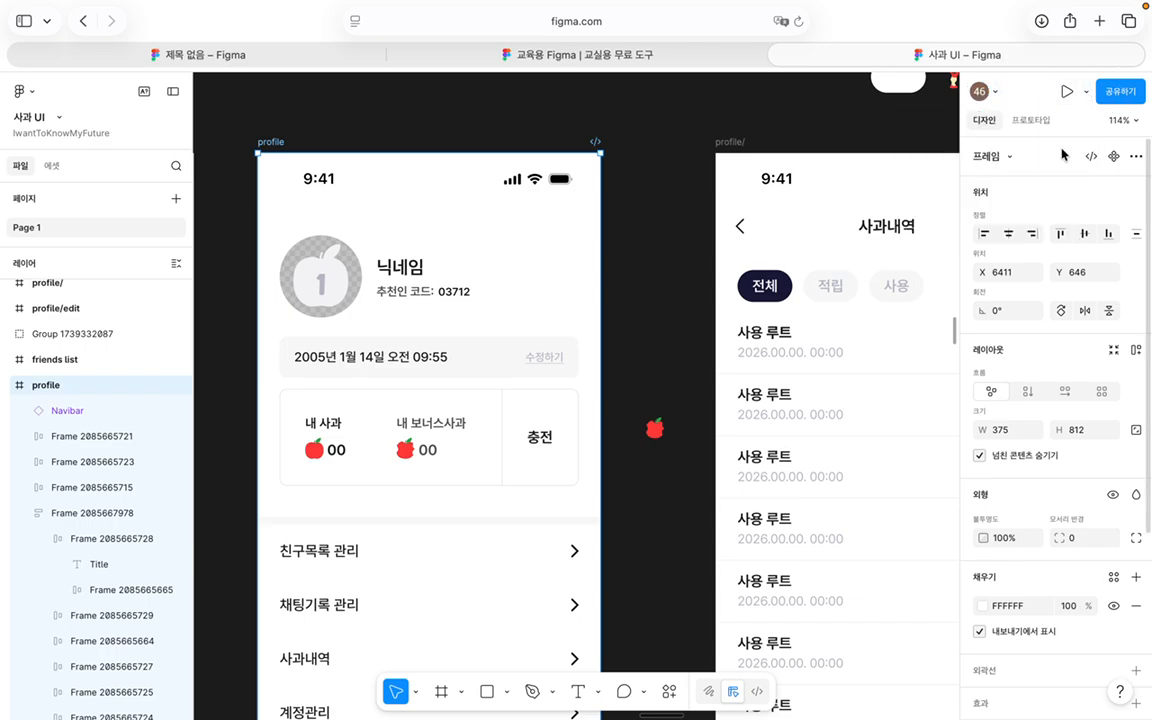
Step: Enable Layout guides (레이아웃 가이드) from the zoom/view menu and select the profile screen's menu list frame
{"action": "left_click", "coordinate": [1120, 120]}
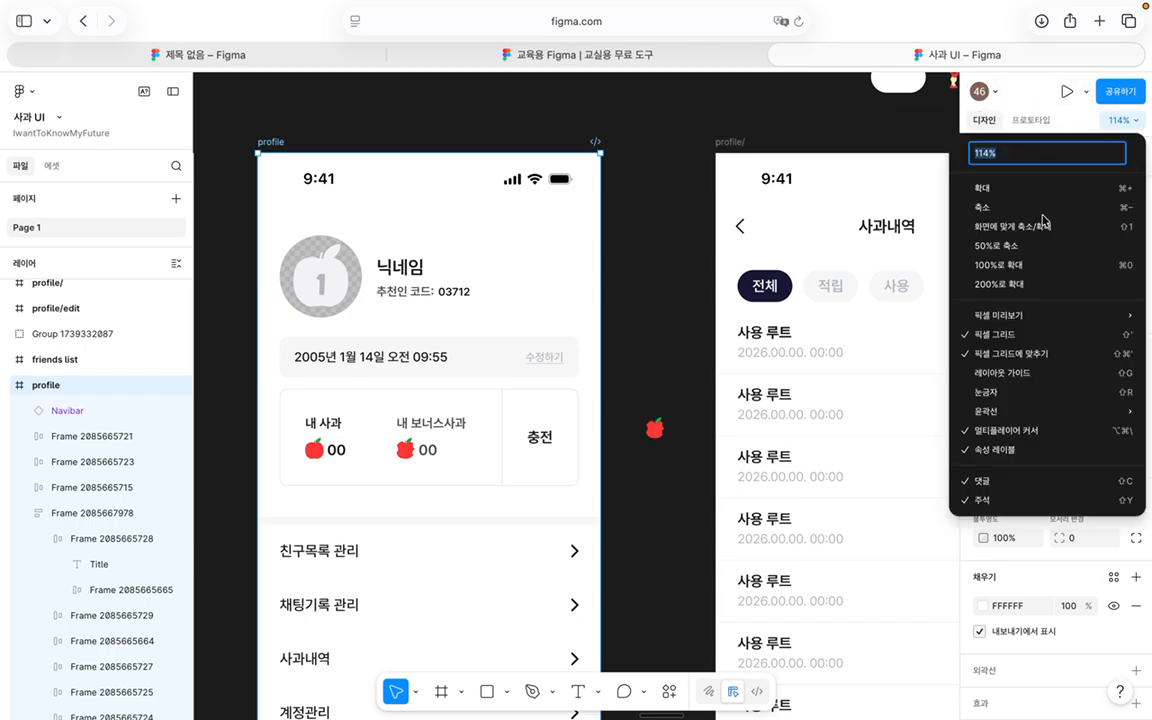
{"action": "left_click", "coordinate": [958, 373]}
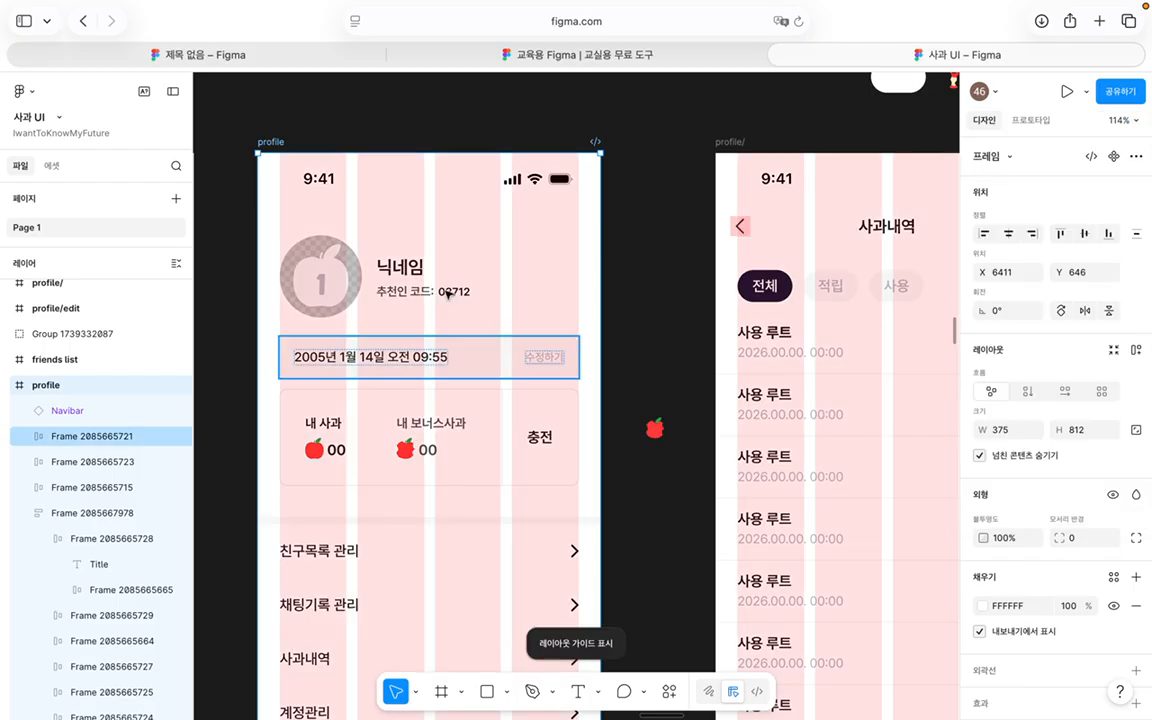
{"action": "scroll", "coordinate": [484, 289], "scroll_direction": "down", "scroll_amount": 3}
{"action": "scroll", "coordinate": [391, 321], "scroll_direction": "up", "scroll_amount": 3}
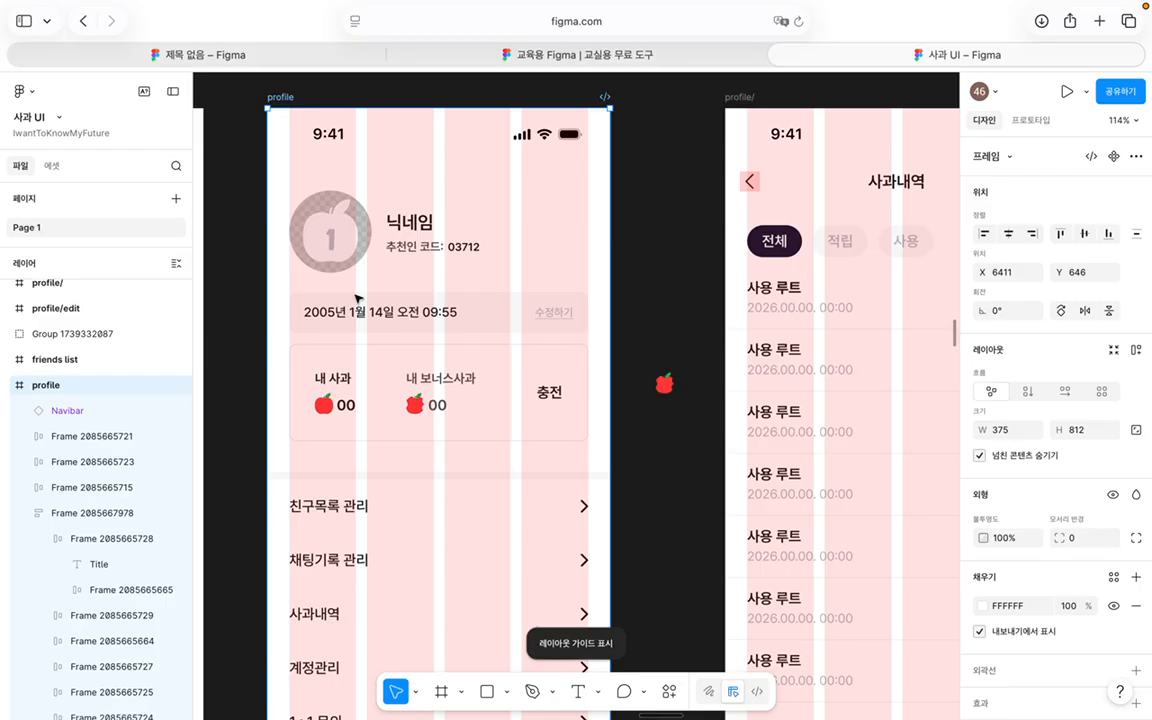
{"action": "scroll", "coordinate": [308, 258], "scroll_direction": "down", "scroll_amount": 10}
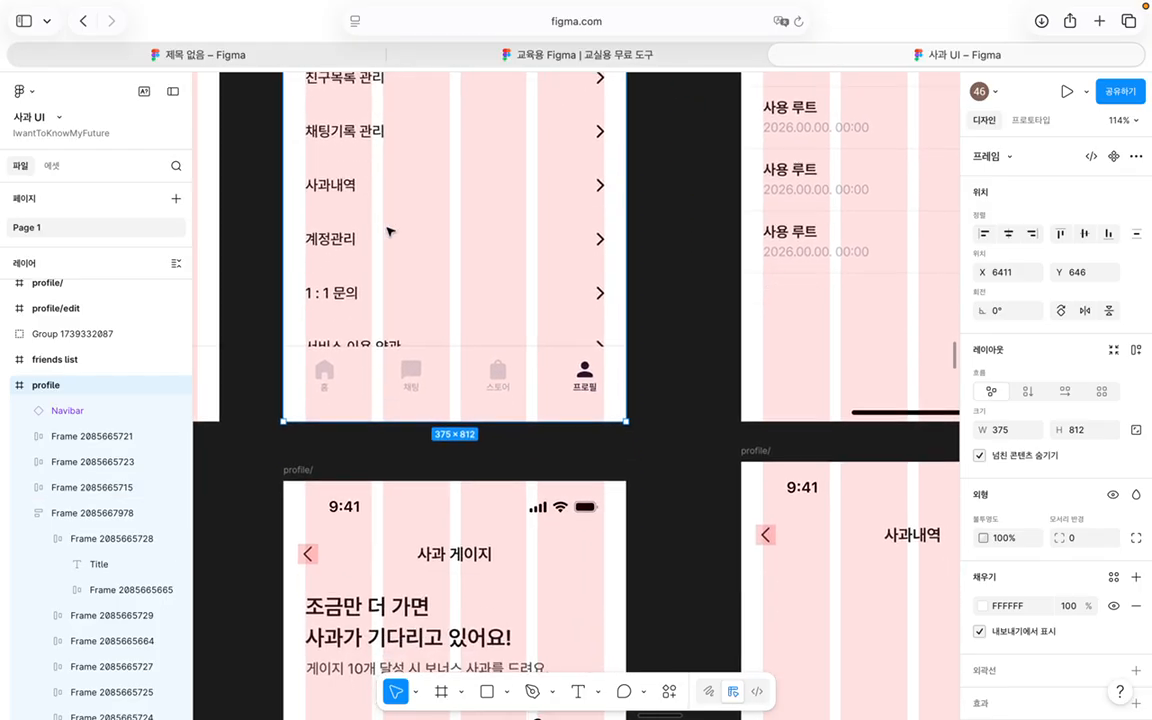
{"action": "scroll", "coordinate": [383, 284], "scroll_direction": "up", "scroll_amount": 2}
{"action": "left_click", "coordinate": [336, 186]}
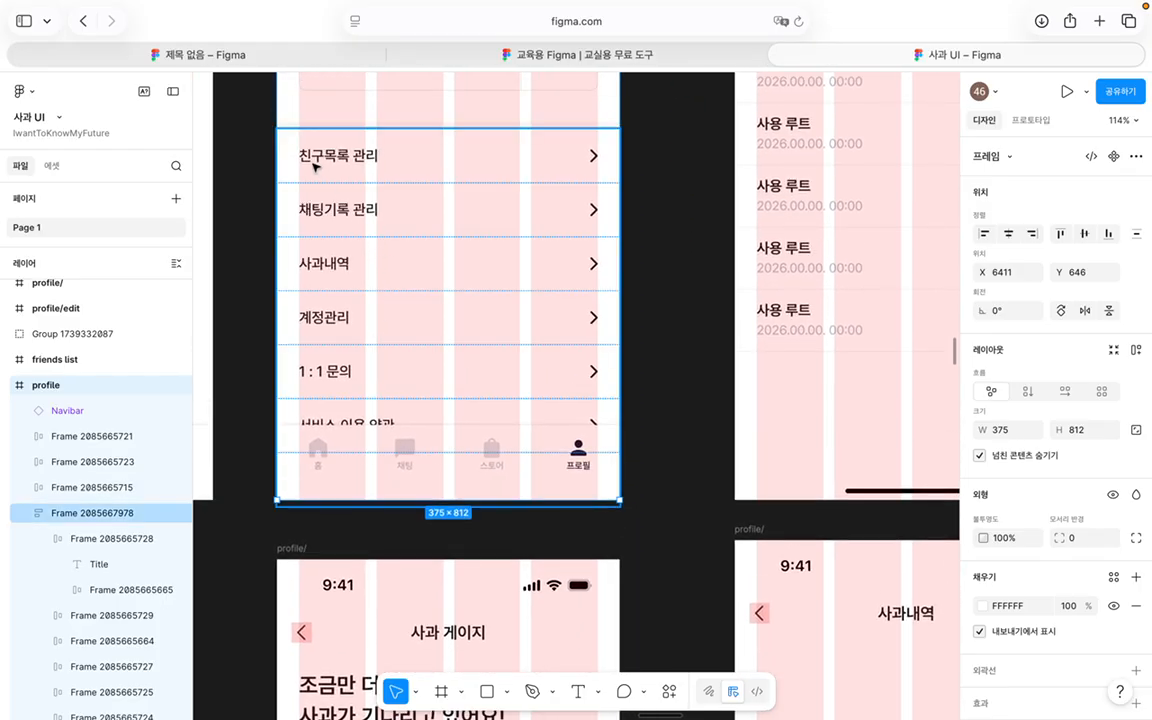
{"action": "scroll", "coordinate": [332, 213], "scroll_direction": "up", "scroll_amount": 8}
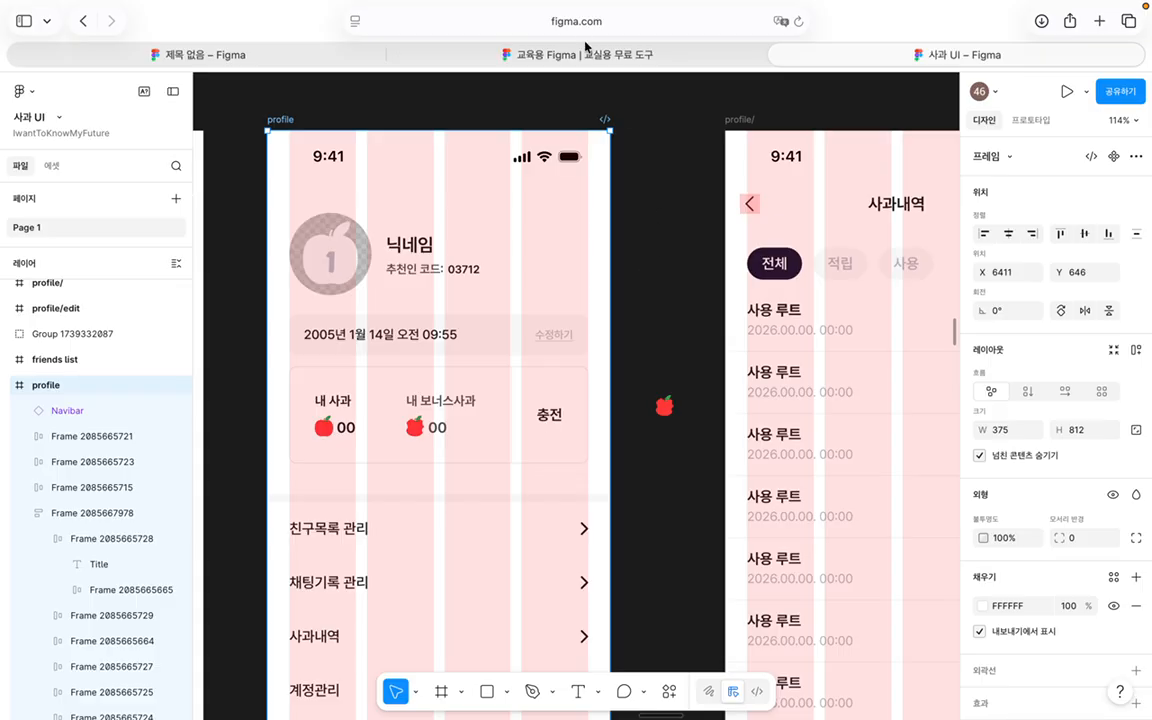
Step: In the 제목 없음 file, give Group 1 auto layout, trying horizontal and grid before settling on vertical
{"action": "left_click", "coordinate": [245, 57]}
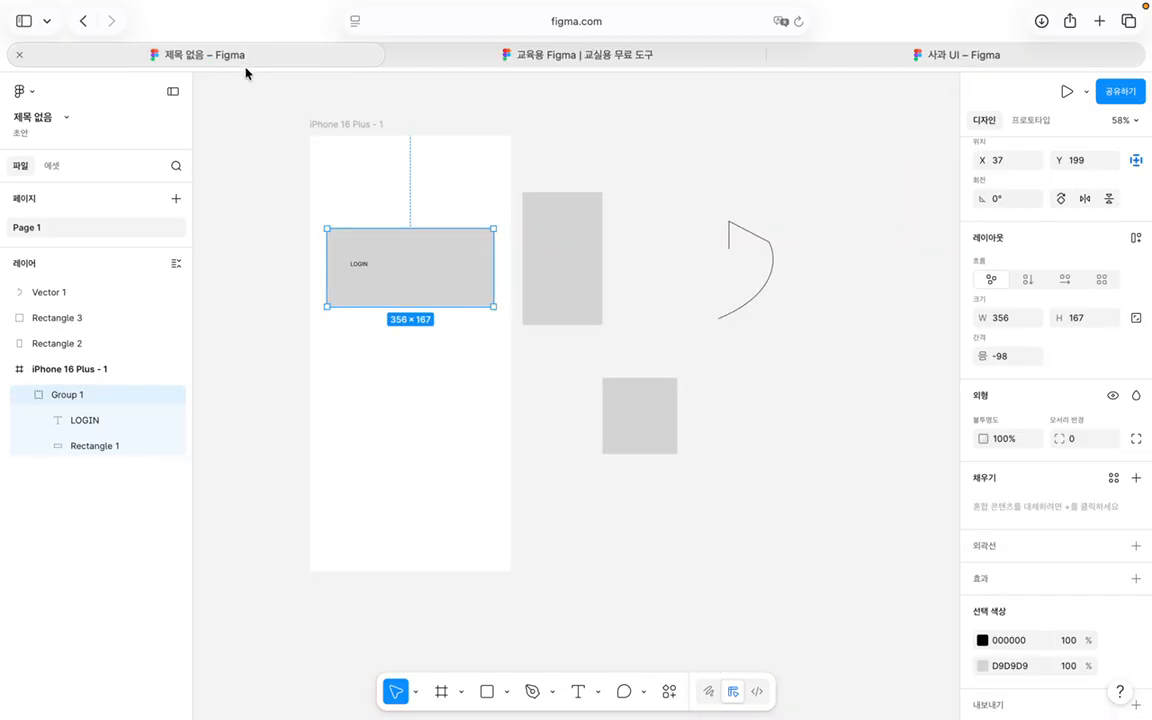
{"action": "left_click", "coordinate": [1027, 280]}
{"action": "left_click", "coordinate": [1065, 280]}
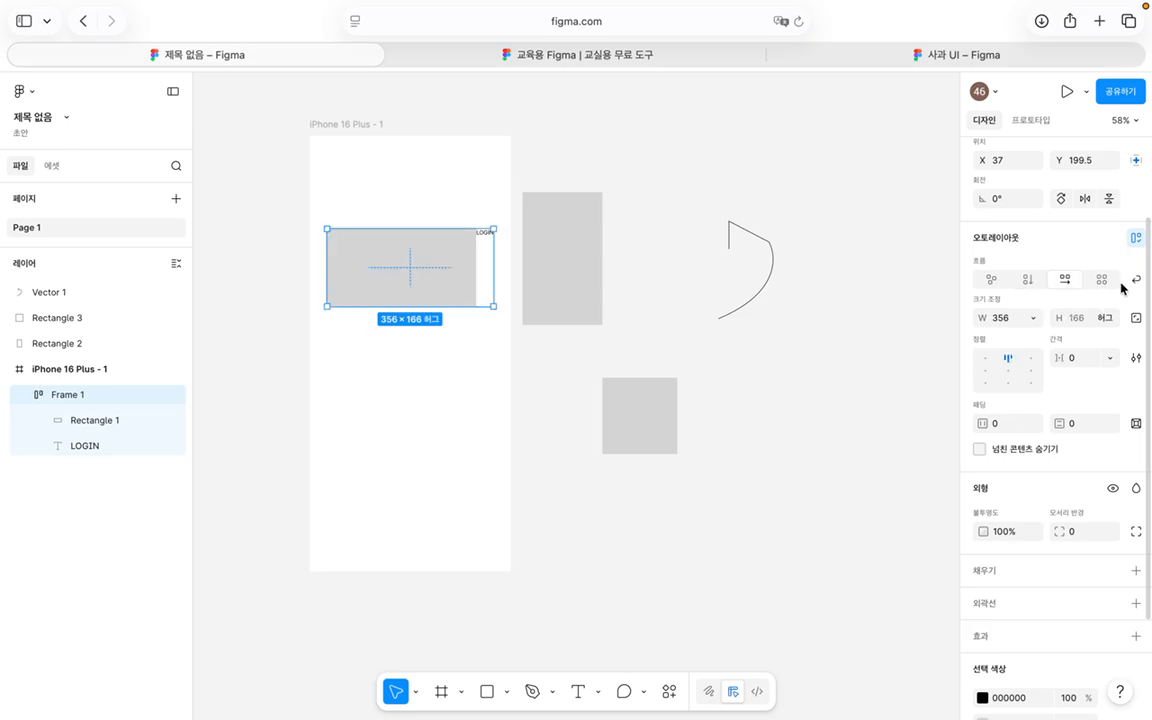
{"action": "left_click", "coordinate": [1102, 280]}
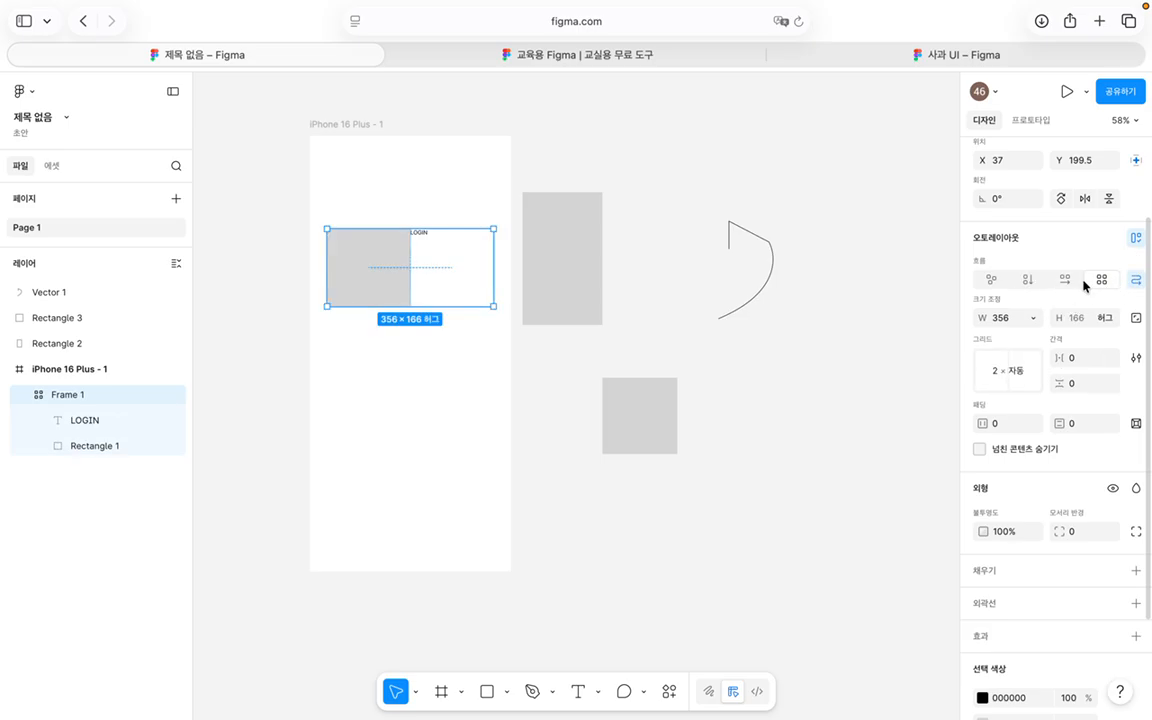
{"action": "left_click", "coordinate": [1065, 280]}
{"action": "left_click", "coordinate": [993, 281]}
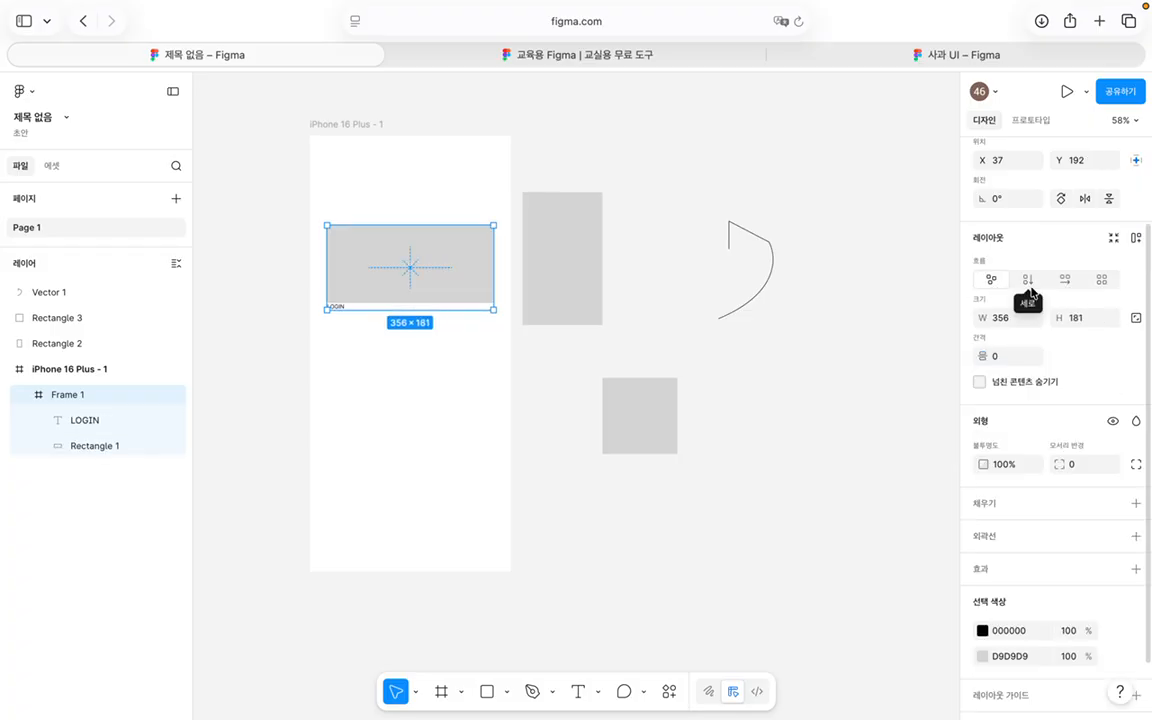
{"action": "left_click", "coordinate": [1030, 283]}
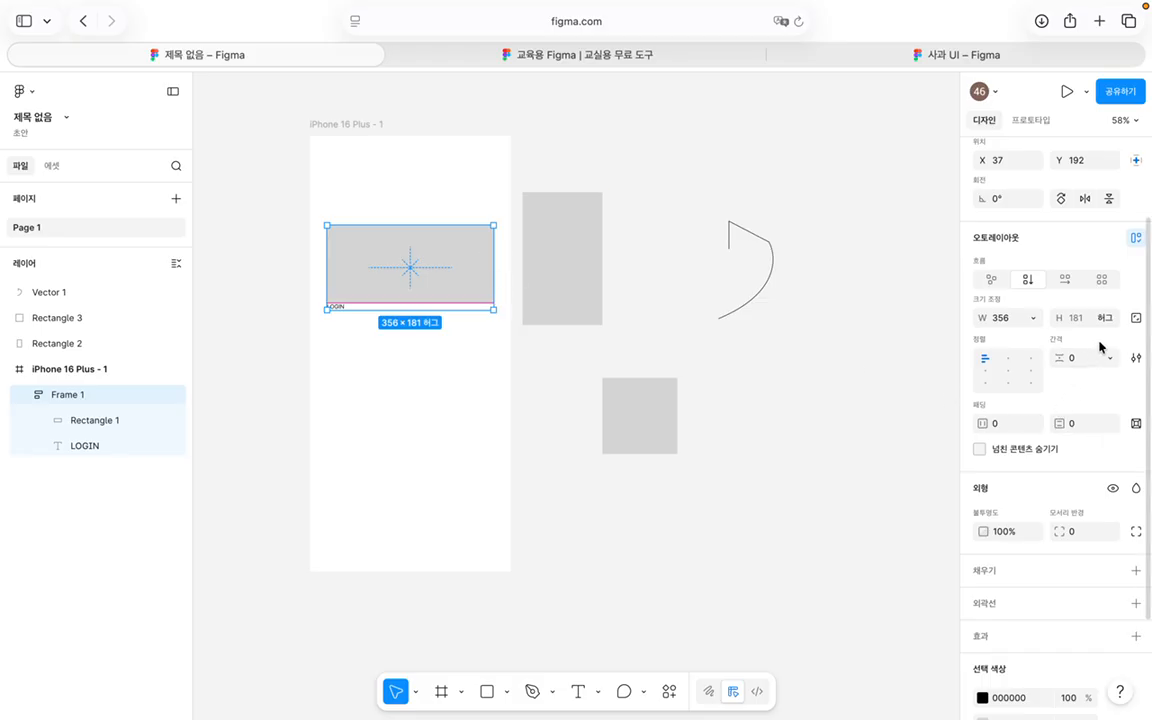
Step: Set Frame 1's auto layout gap to 20 and horizontal and vertical padding to 30
{"action": "left_click", "coordinate": [1078, 366]}
{"action": "type", "text": "20"}
{"action": "key", "text": "Return"}
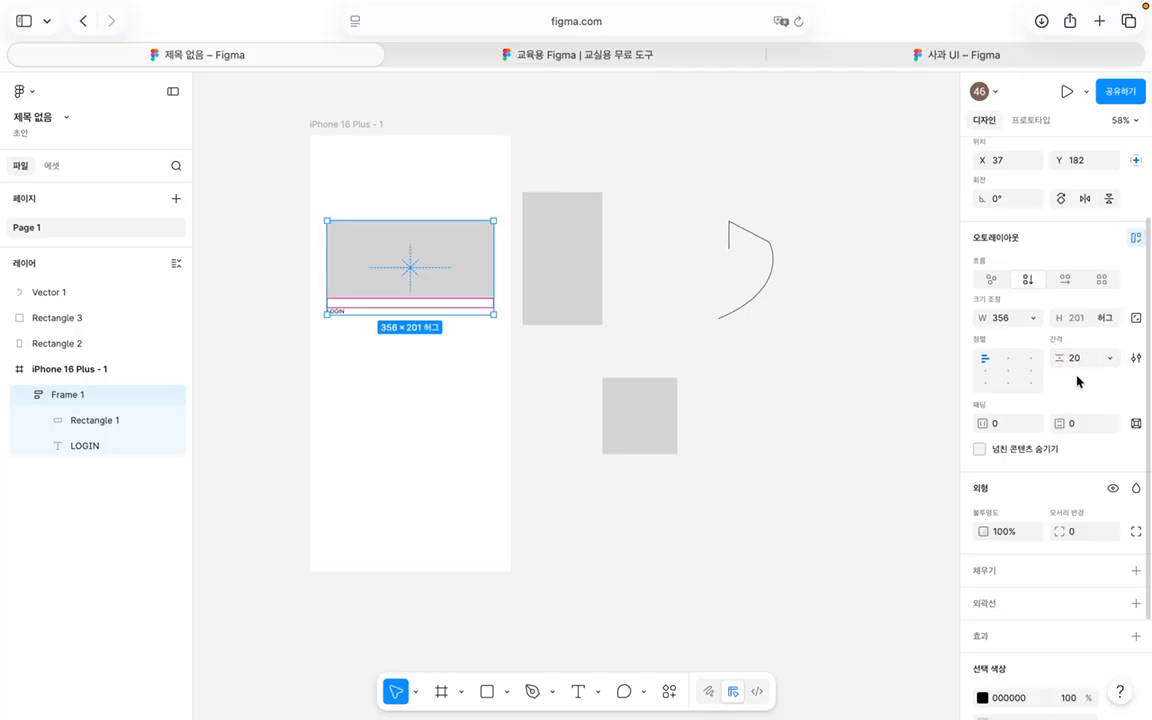
{"action": "left_click", "coordinate": [1012, 425]}
{"action": "type", "text": "3"}
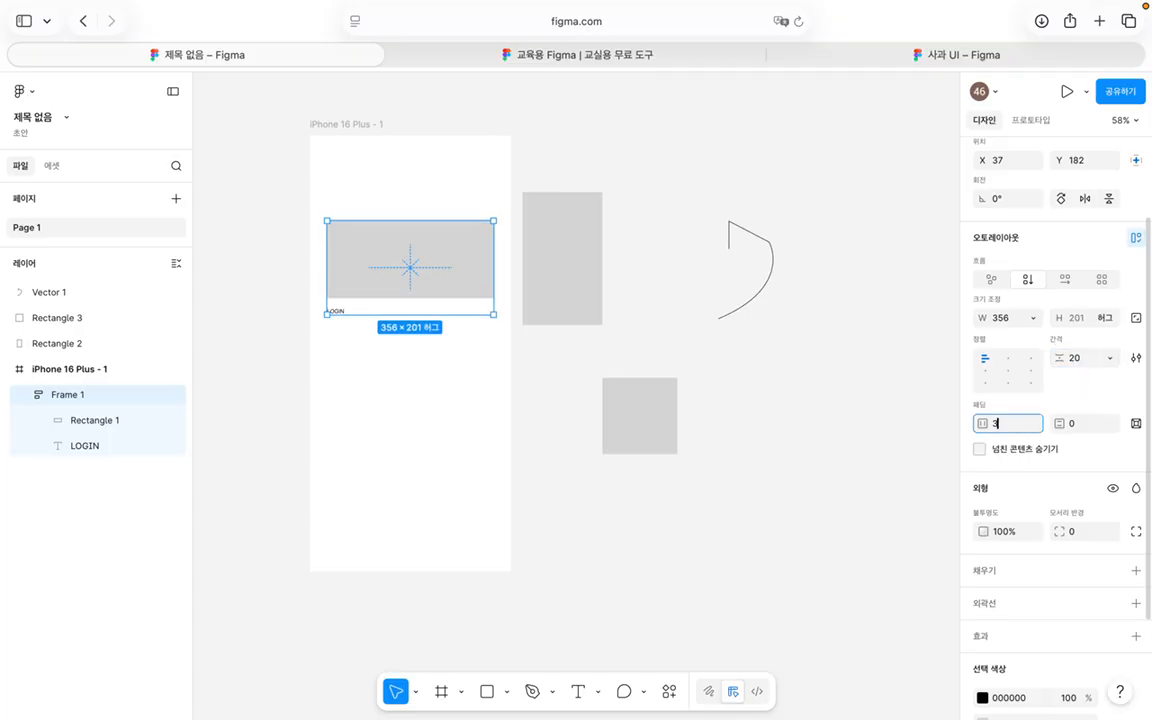
{"action": "type", "text": "0"}
{"action": "key", "text": "Return"}
{"action": "left_click", "coordinate": [1088, 425]}
{"action": "type", "text": "30"}
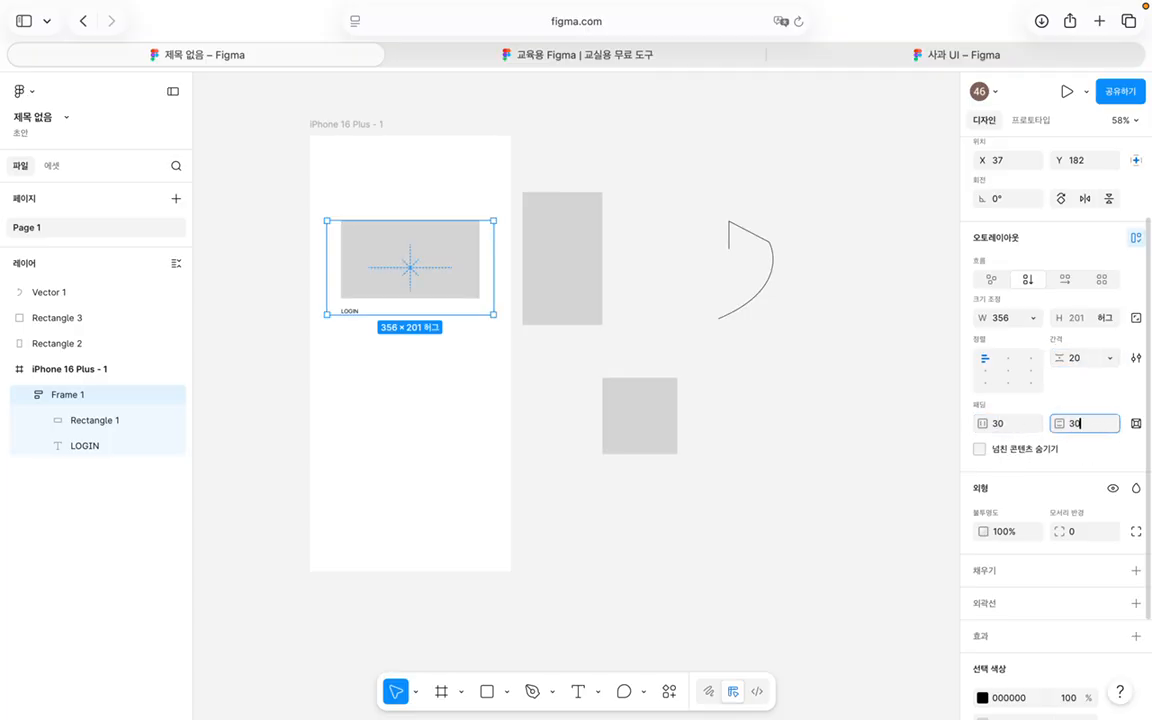
{"action": "key", "text": "Return"}
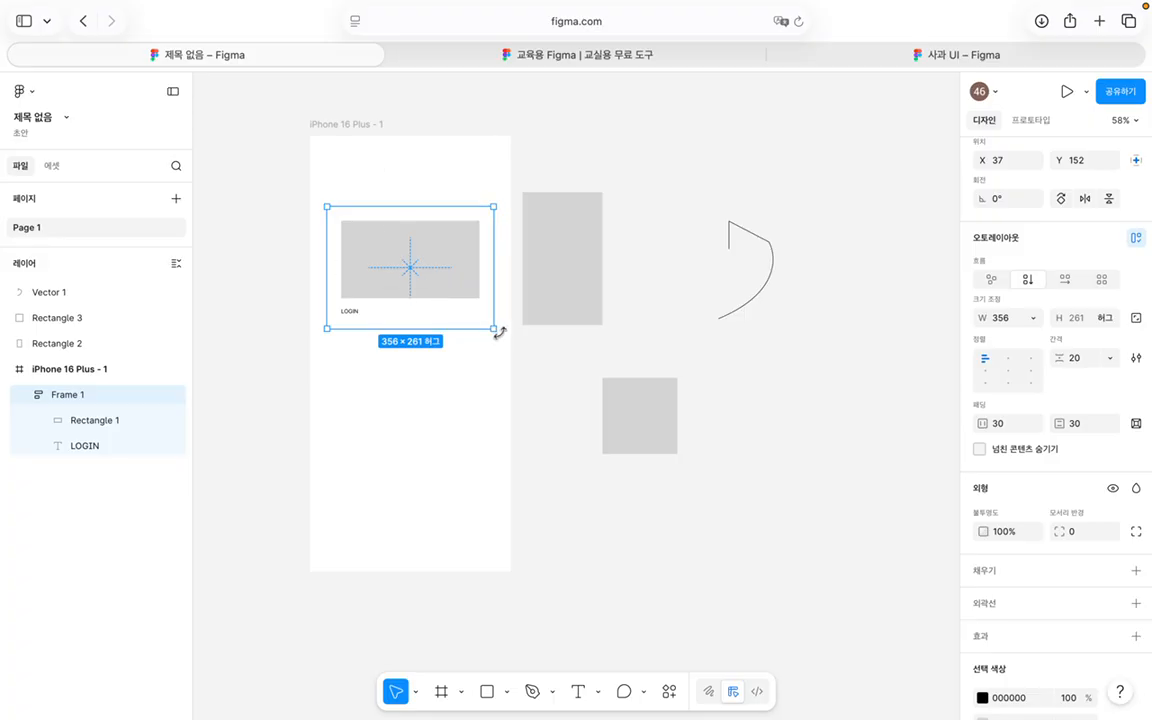
Step: Drag the LOGIN frame and its edges to move, widen and narrow it around the phone's edge
{"action": "left_click_drag", "start_coordinate": [492, 330], "coordinate": [578, 327]}
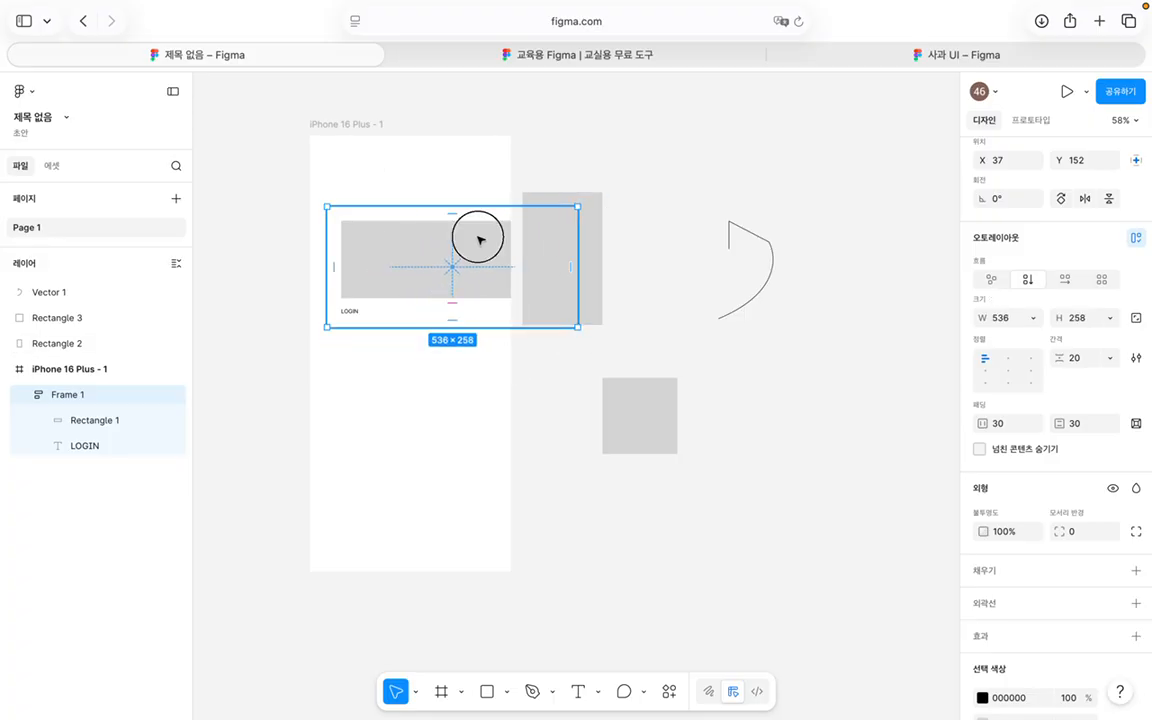
{"action": "left_click_drag", "start_coordinate": [480, 240], "coordinate": [440, 247]}
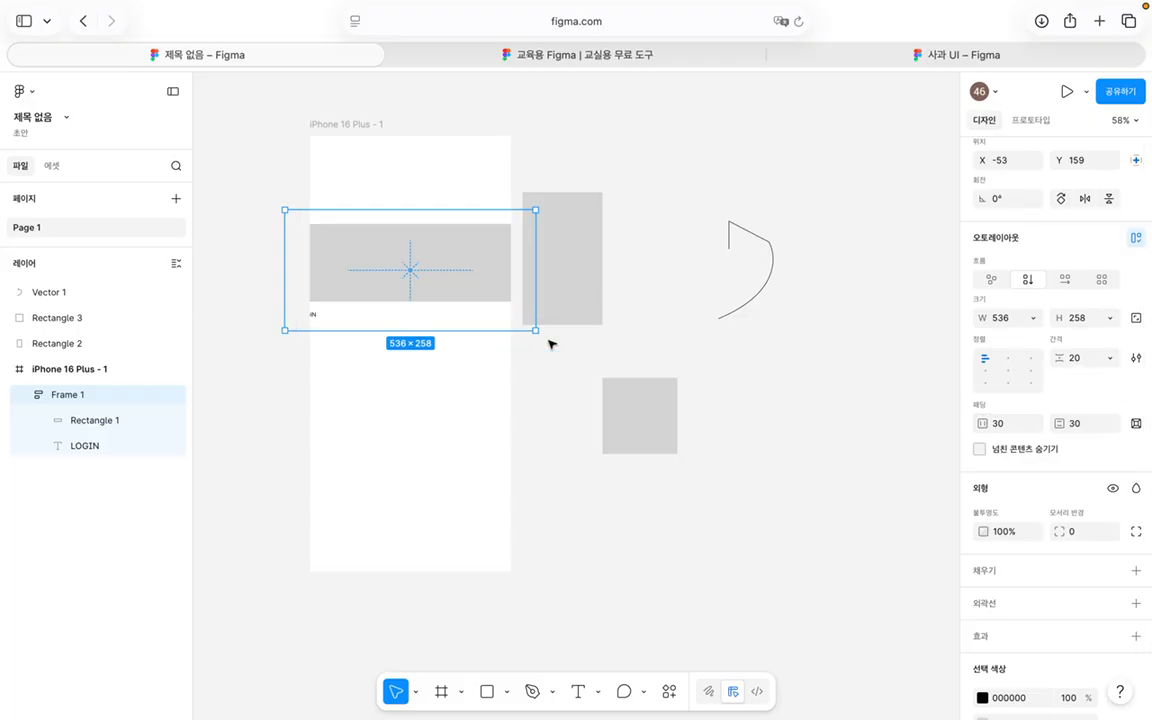
{"action": "left_click_drag", "start_coordinate": [536, 330], "coordinate": [509, 324]}
{"action": "left_click_drag", "start_coordinate": [277, 313], "coordinate": [309, 306]}
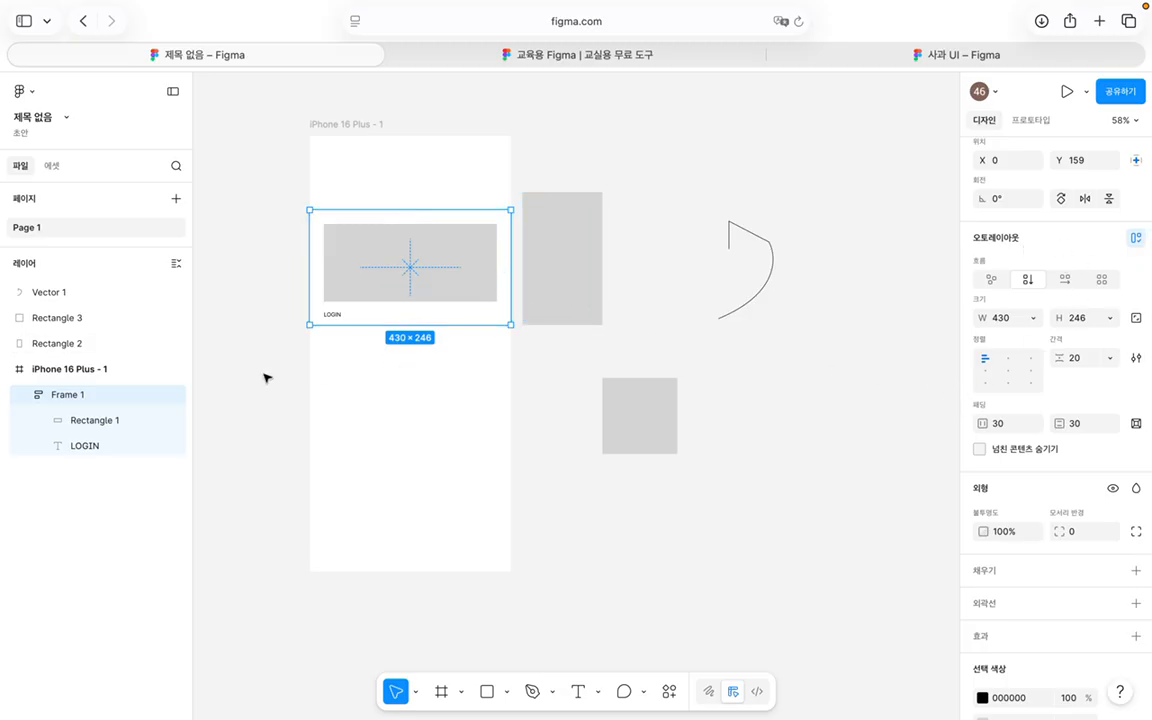
{"action": "mouse_move", "coordinate": [305, 287]}
{"action": "left_mouse_down"}
{"action": "mouse_move", "coordinate": [234, 288]}
{"action": "mouse_move", "coordinate": [311, 287]}
{"action": "mouse_move", "coordinate": [237, 288]}
{"action": "mouse_move", "coordinate": [285, 288]}
{"action": "left_mouse_up"}
Step: Undo the padding and auto layout, then try vertical and grid flows before removing auto layout
{"action": "key", "text": "super+z"}
{"action": "key", "text": "super+z"}
{"action": "key", "text": "super+z"}
{"action": "key", "text": "super+z"}
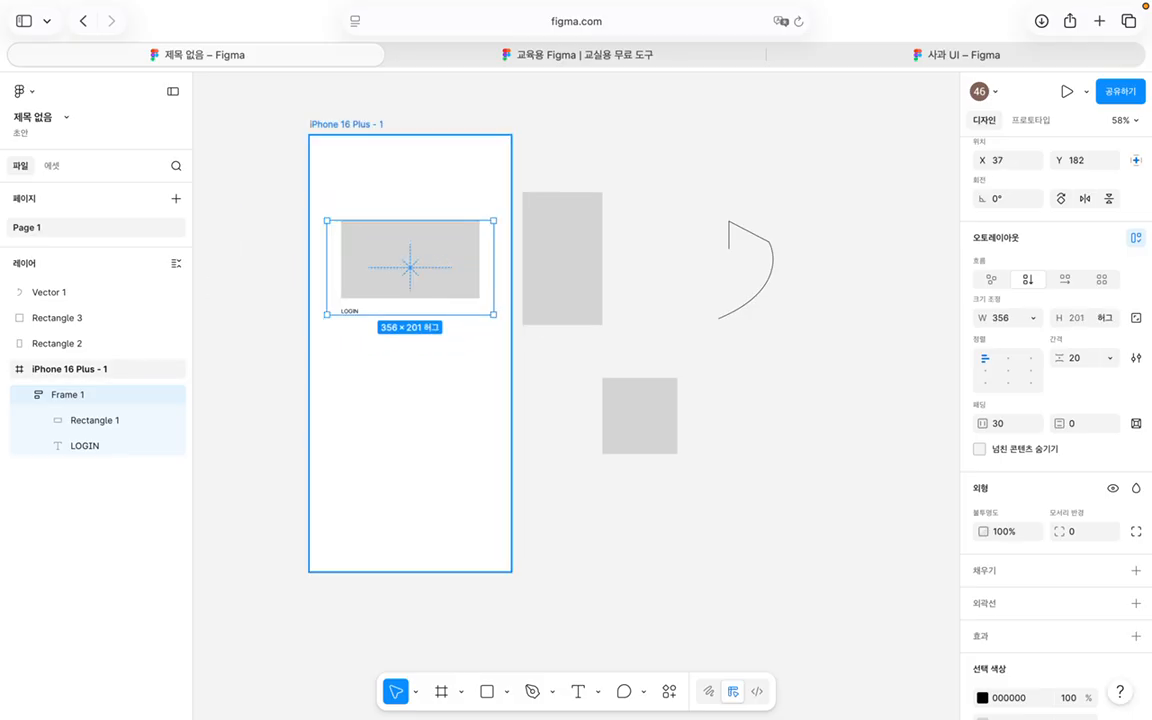
{"action": "key", "text": "super+z"}
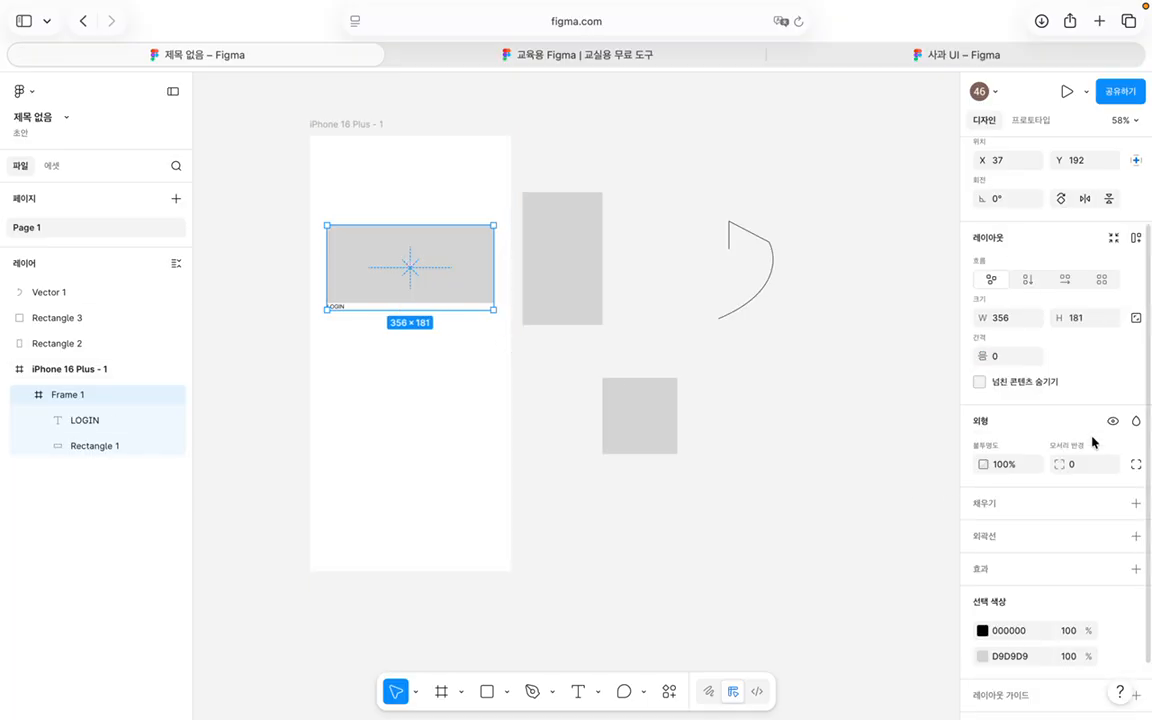
{"action": "left_click", "coordinate": [1013, 362]}
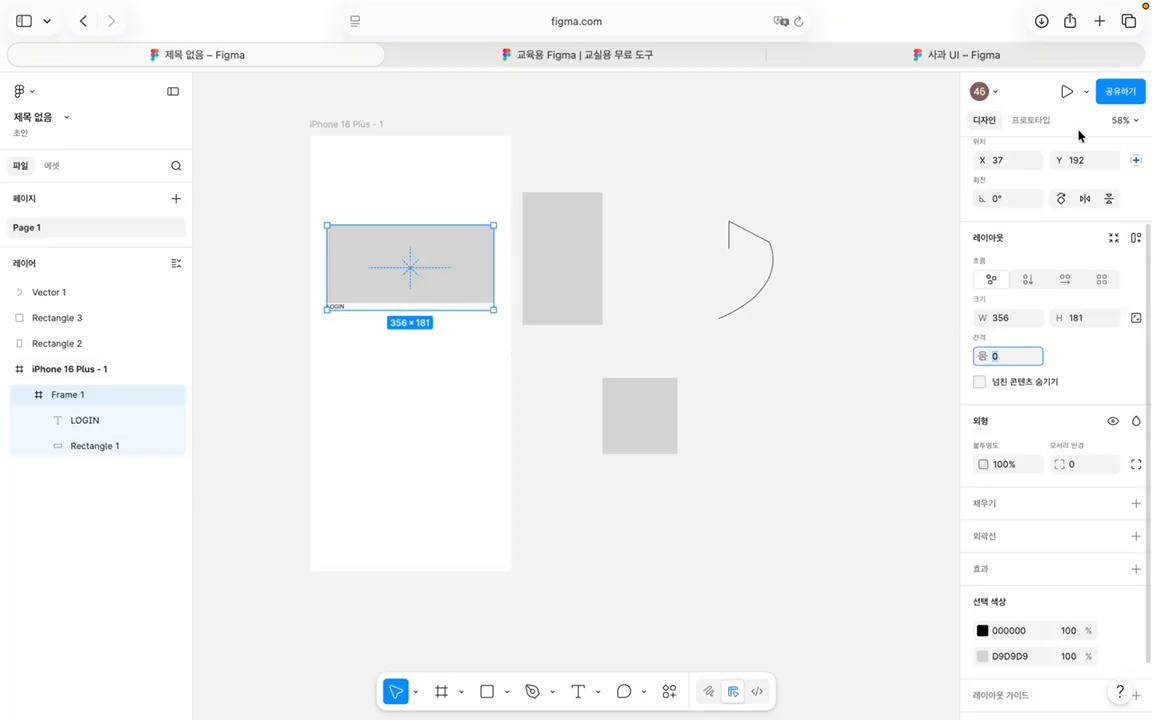
{"action": "left_click", "coordinate": [1029, 280]}
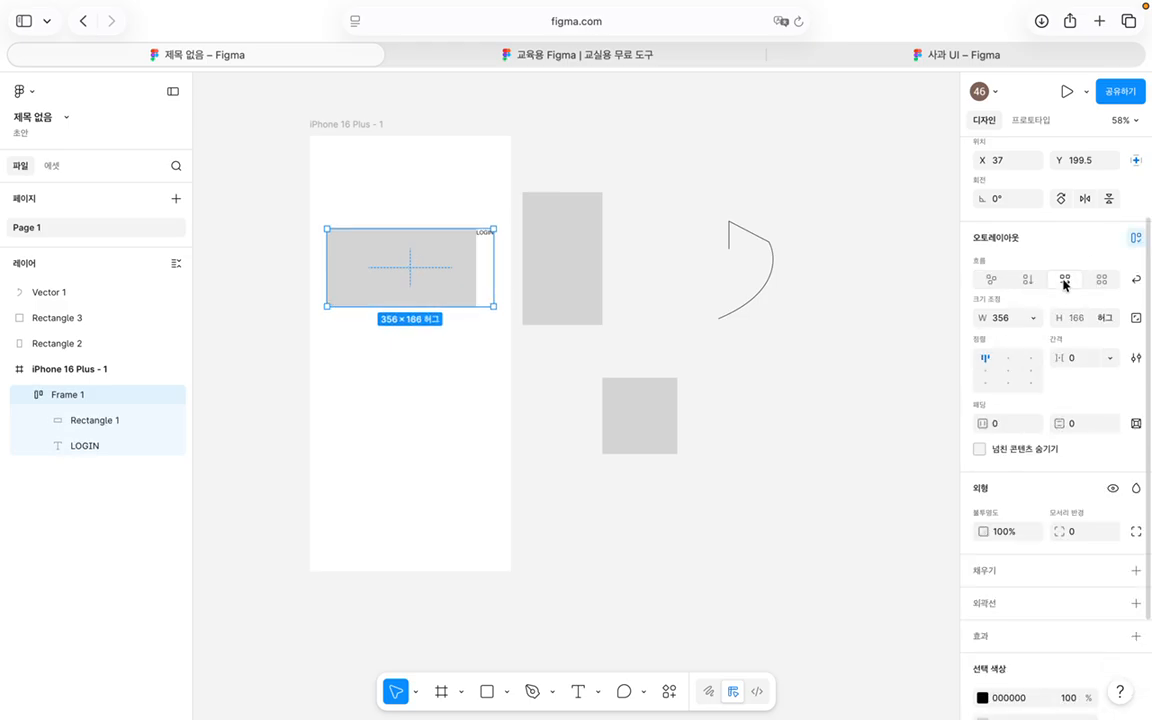
{"action": "left_click", "coordinate": [1102, 280]}
{"action": "left_click", "coordinate": [1024, 282]}
{"action": "left_click", "coordinate": [993, 280]}
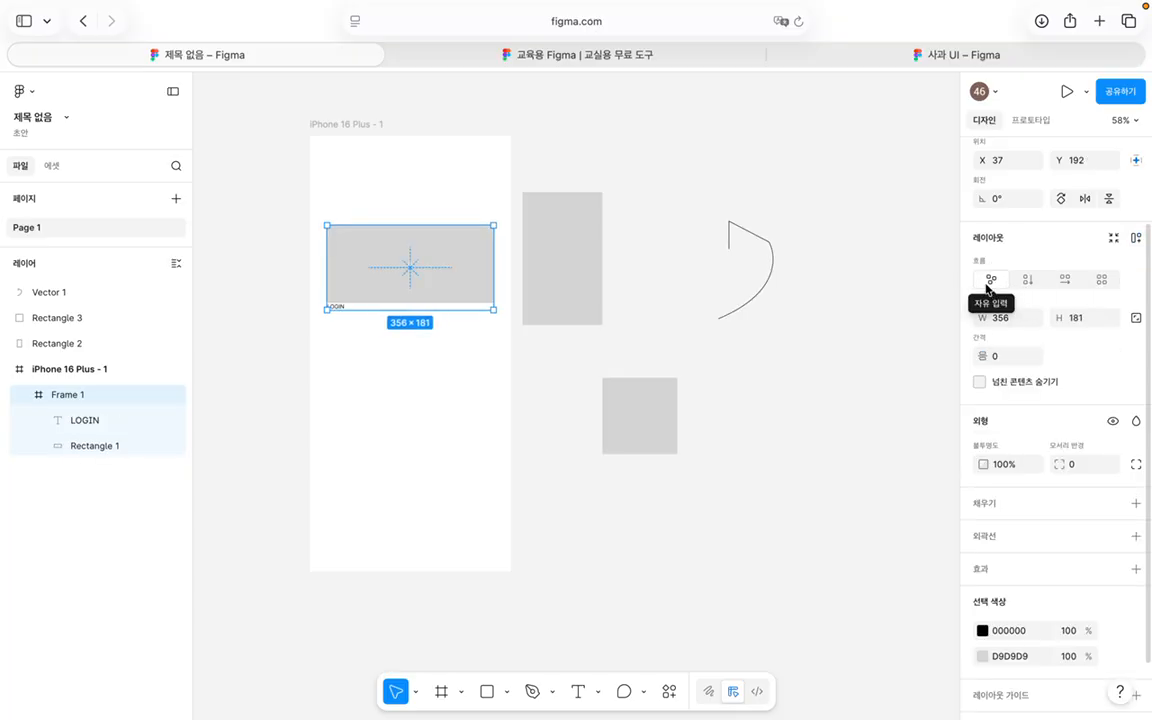
Step: Enter spacing 30, reapply auto layout toggling vertical and horizontal, then select the LOGIN text
{"action": "left_click", "coordinate": [1005, 358]}
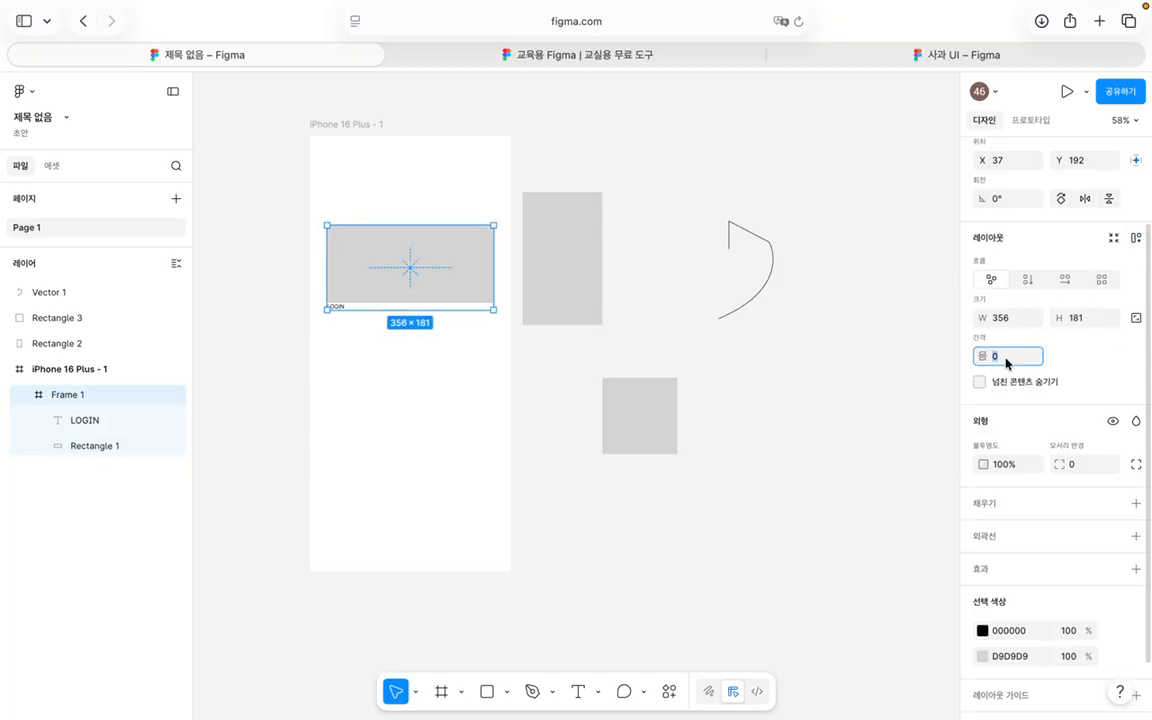
{"action": "type", "text": "30"}
{"action": "key", "text": "Return"}
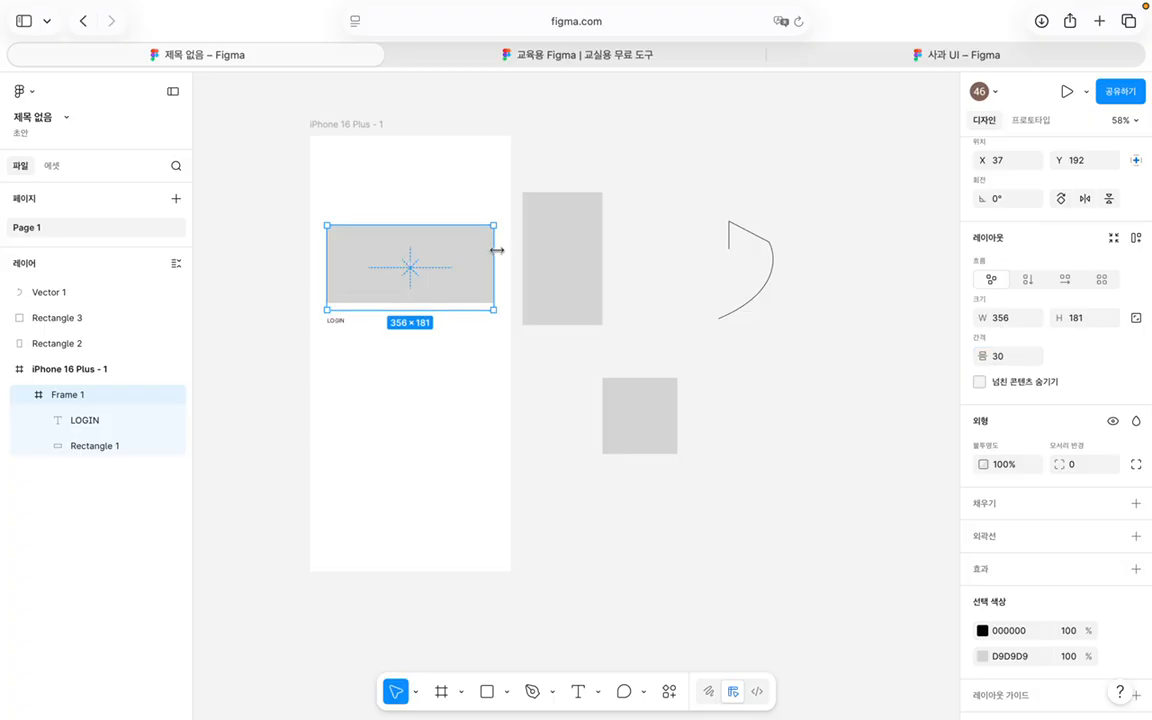
{"action": "left_click", "coordinate": [1026, 280]}
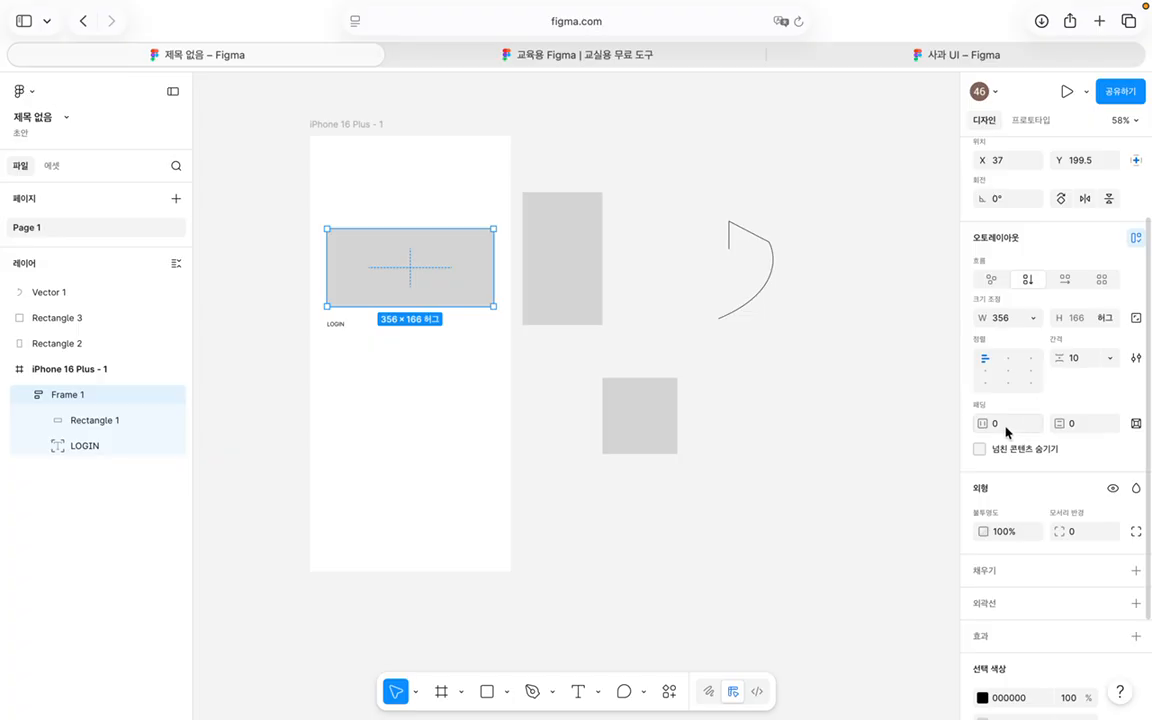
{"action": "left_click", "coordinate": [1056, 284]}
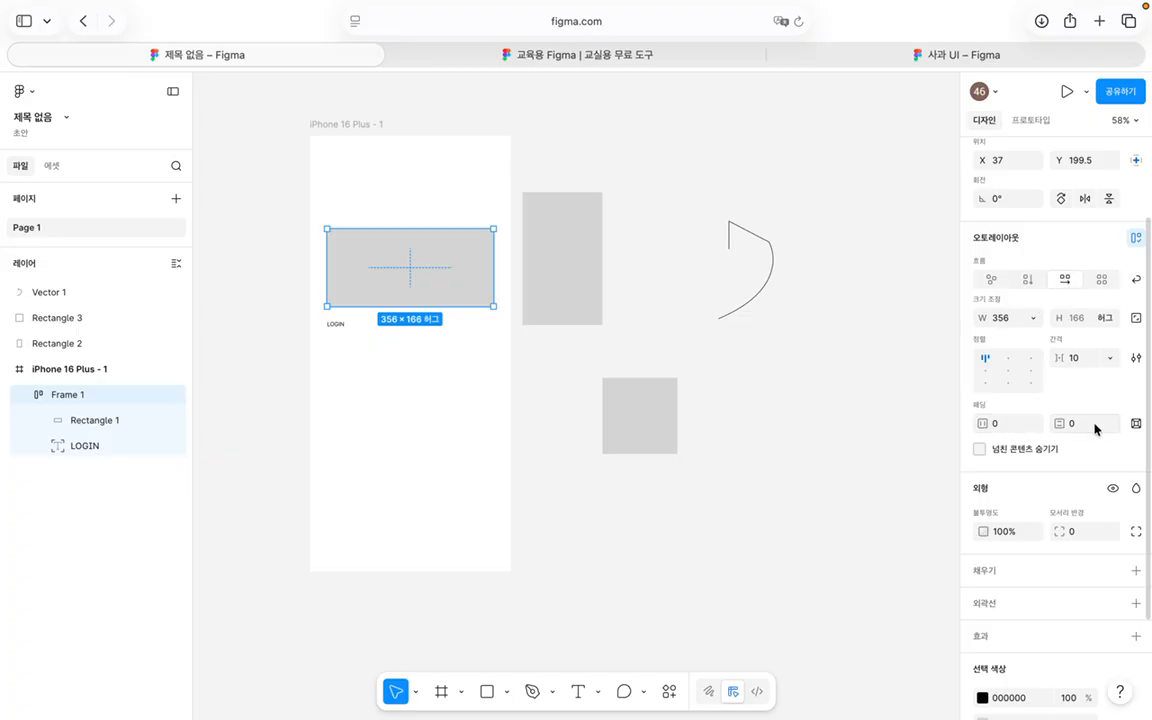
{"action": "left_click", "coordinate": [1027, 280]}
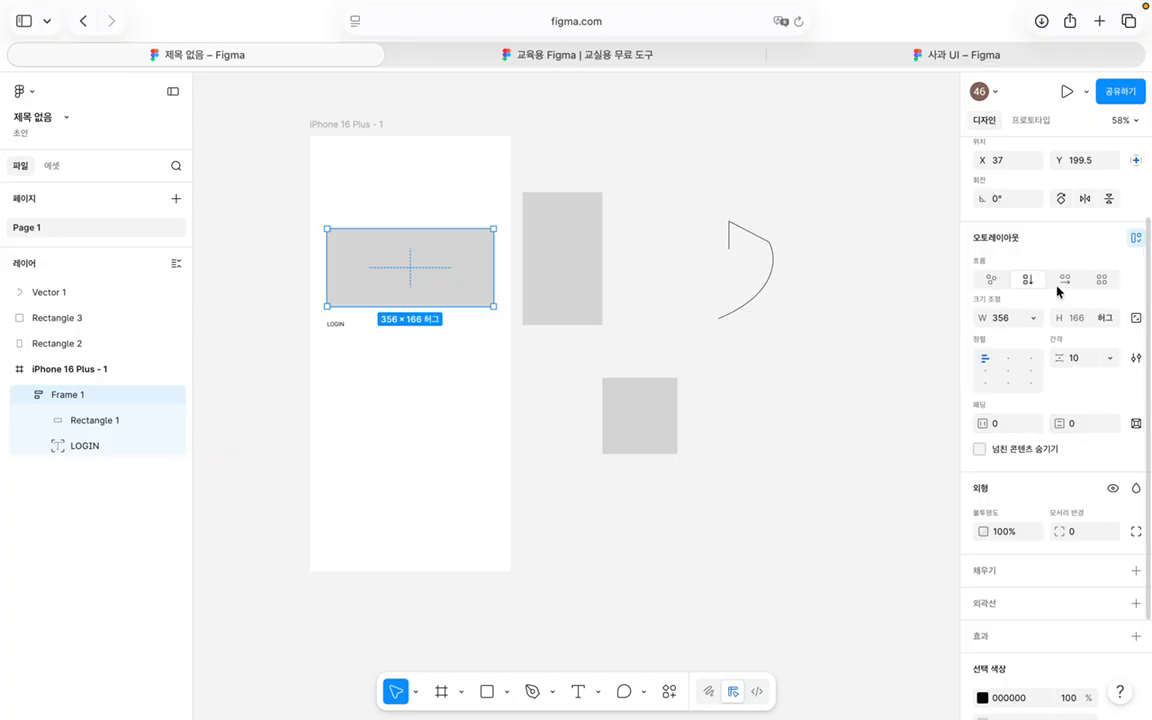
{"action": "left_click", "coordinate": [498, 392]}
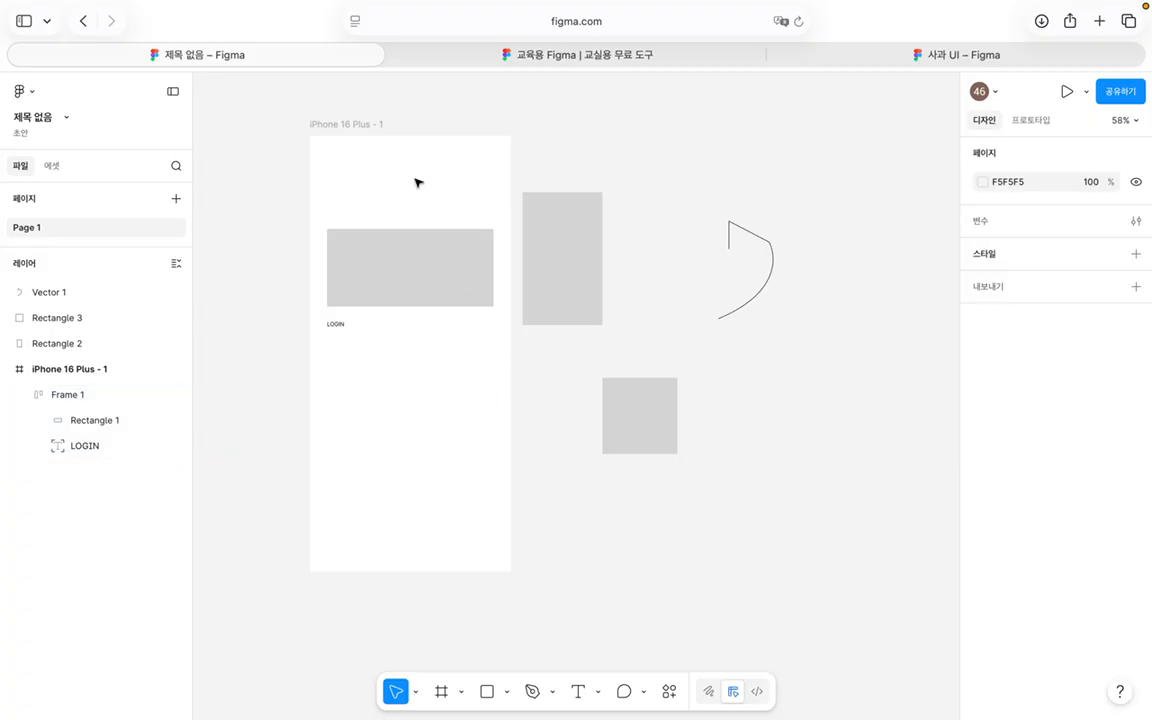
{"action": "left_click", "coordinate": [404, 265]}
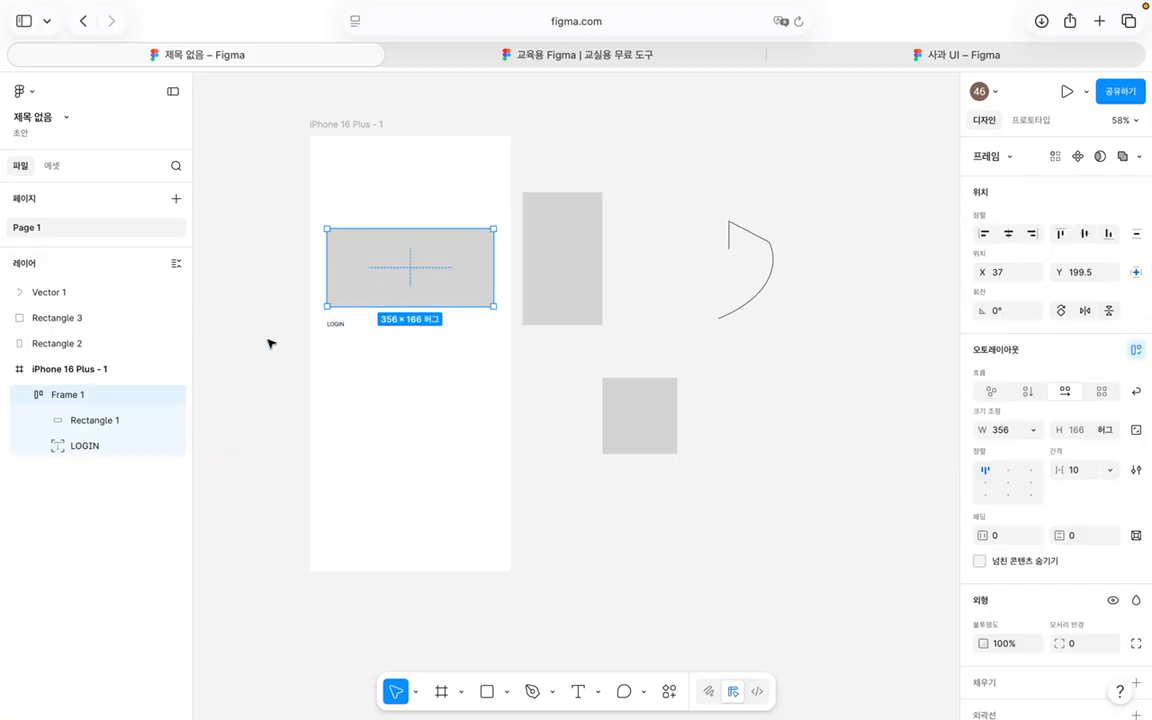
{"action": "left_click", "coordinate": [341, 326]}
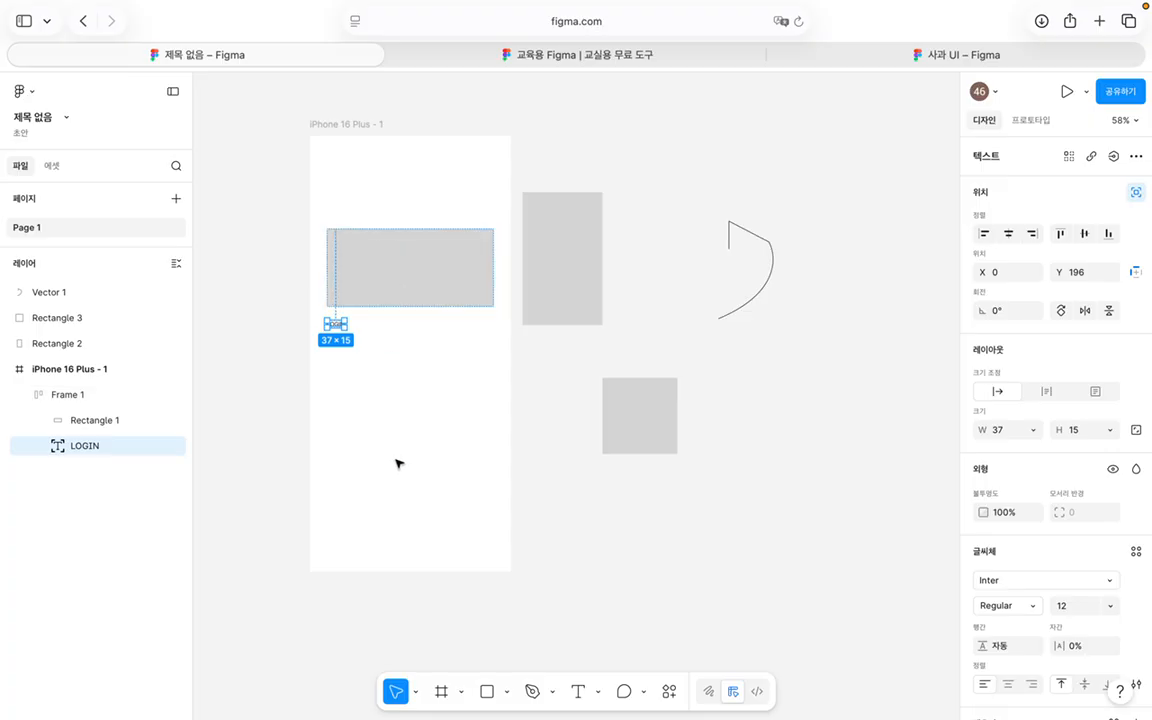
Step: Wrap the LOGIN text in its own auto-layout frame (Shift+A) with 30 horizontal and vertical padding
{"action": "key", "text": "shift+a"}
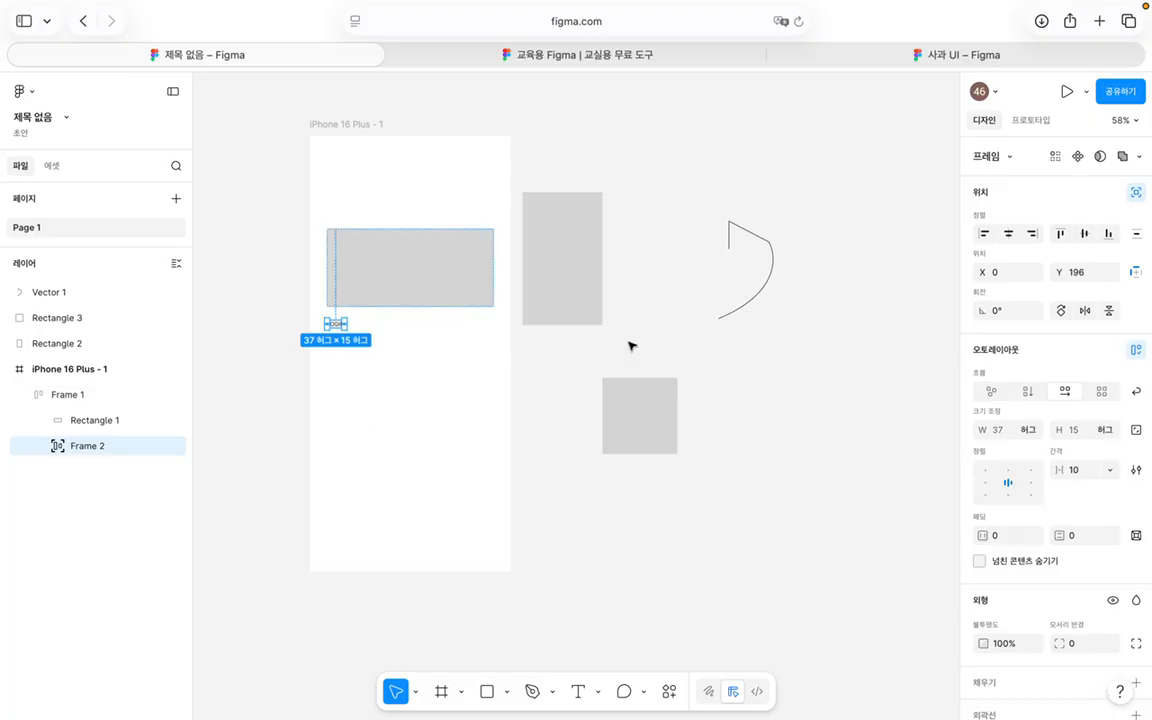
{"action": "scroll", "coordinate": [1072, 402], "scroll_direction": "down", "scroll_amount": 3}
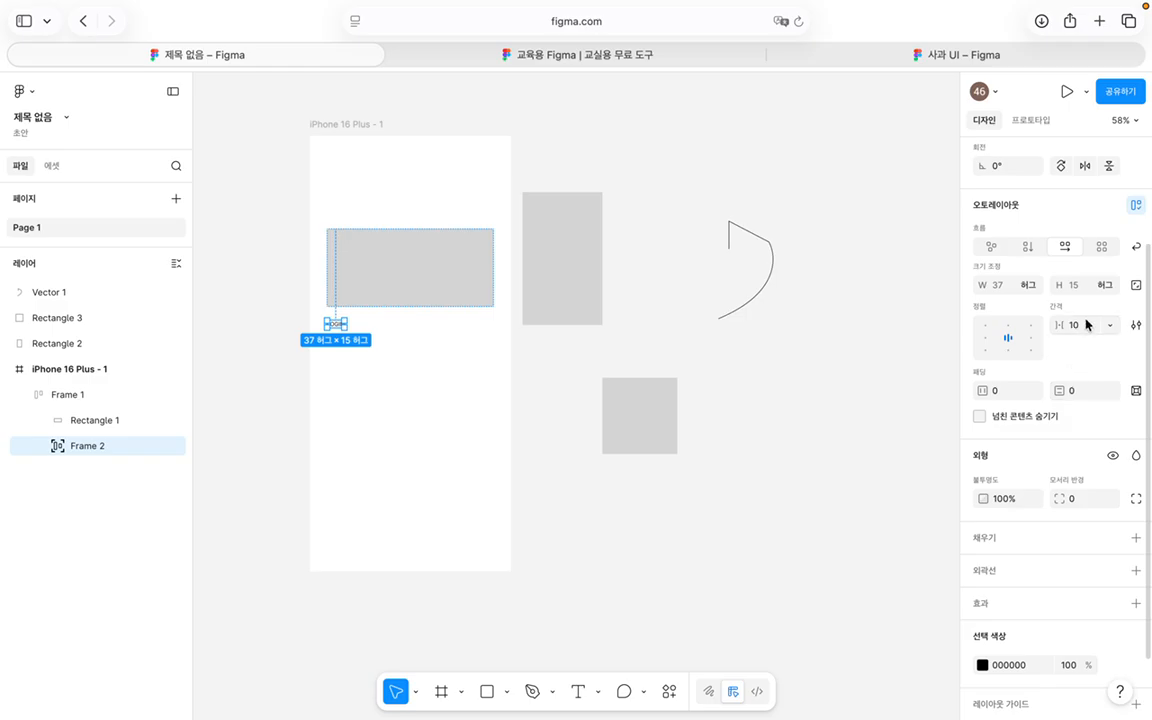
{"action": "left_click", "coordinate": [1002, 390]}
{"action": "type", "text": "30"}
{"action": "left_click", "coordinate": [1097, 391]}
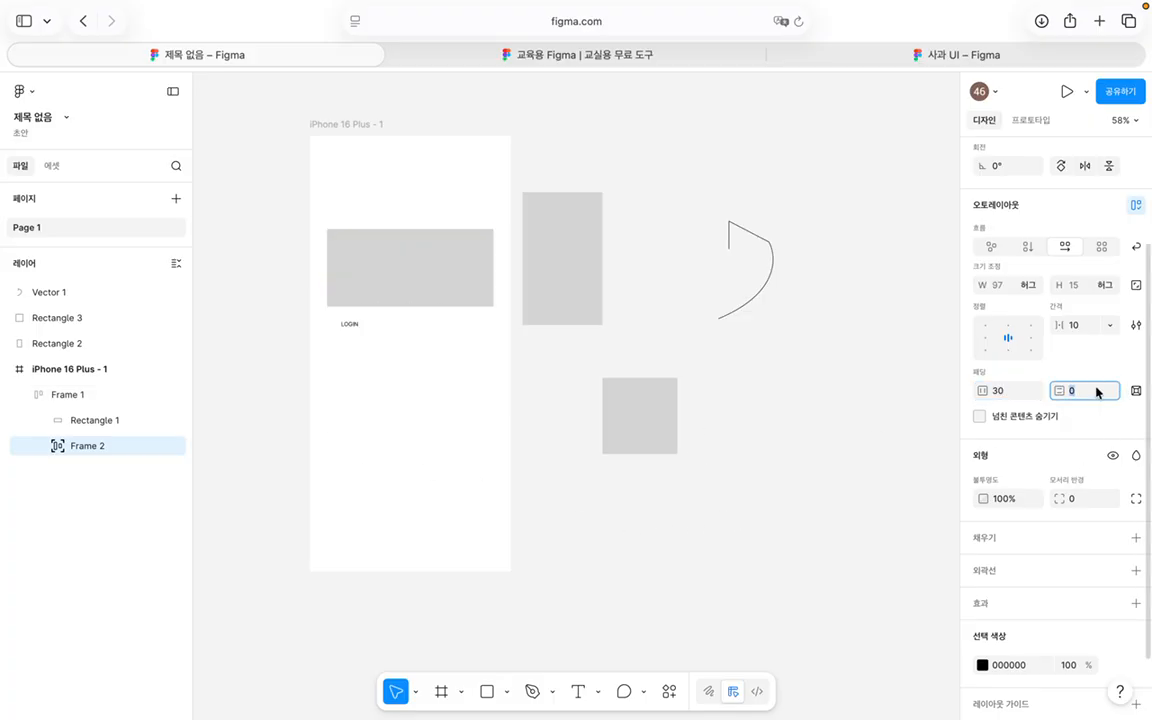
{"action": "key", "text": "Return"}
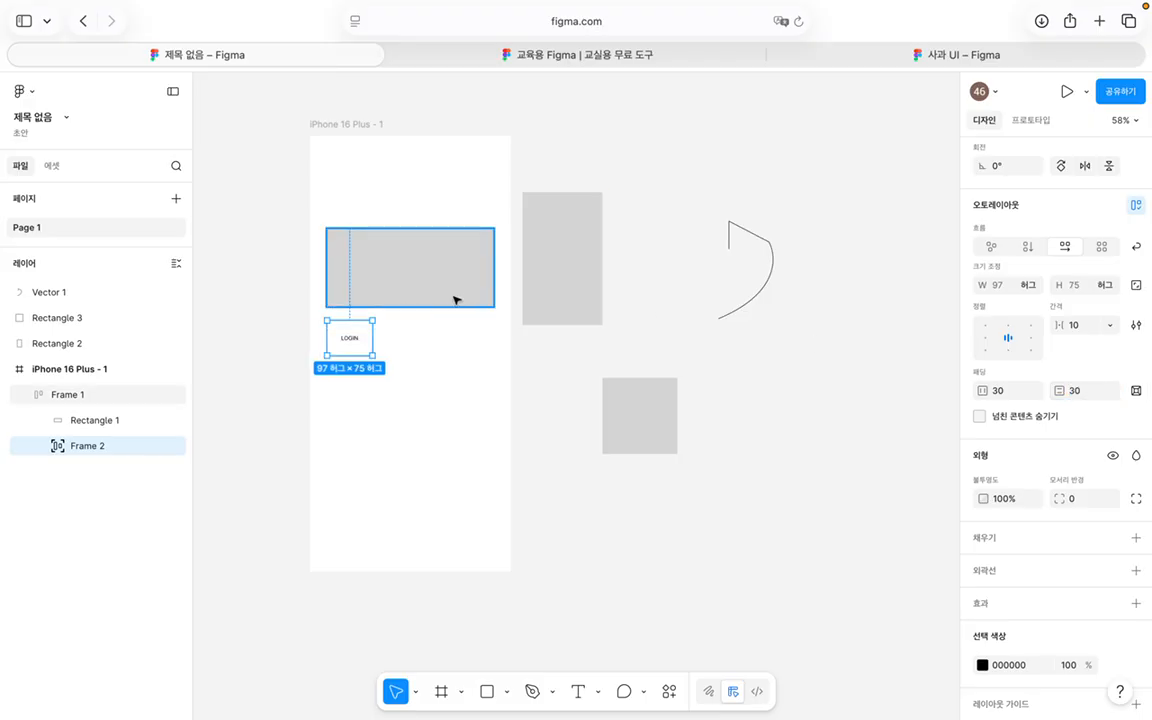
{"action": "left_click", "coordinate": [407, 383]}
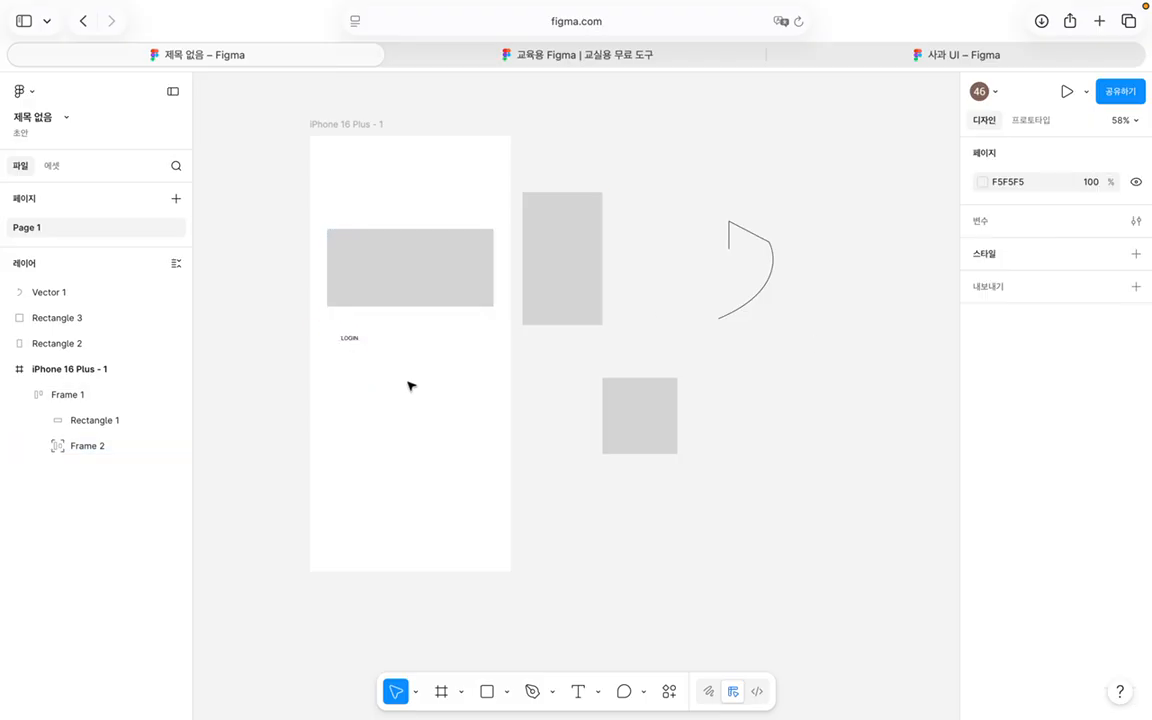
{"action": "left_click", "coordinate": [429, 283]}
{"action": "left_click", "coordinate": [405, 394]}
Step: Select Frame 1 and set its corner radius to 100 on all corners
{"action": "left_click", "coordinate": [368, 283]}
{"action": "scroll", "coordinate": [1079, 430], "scroll_direction": "down", "scroll_amount": 5}
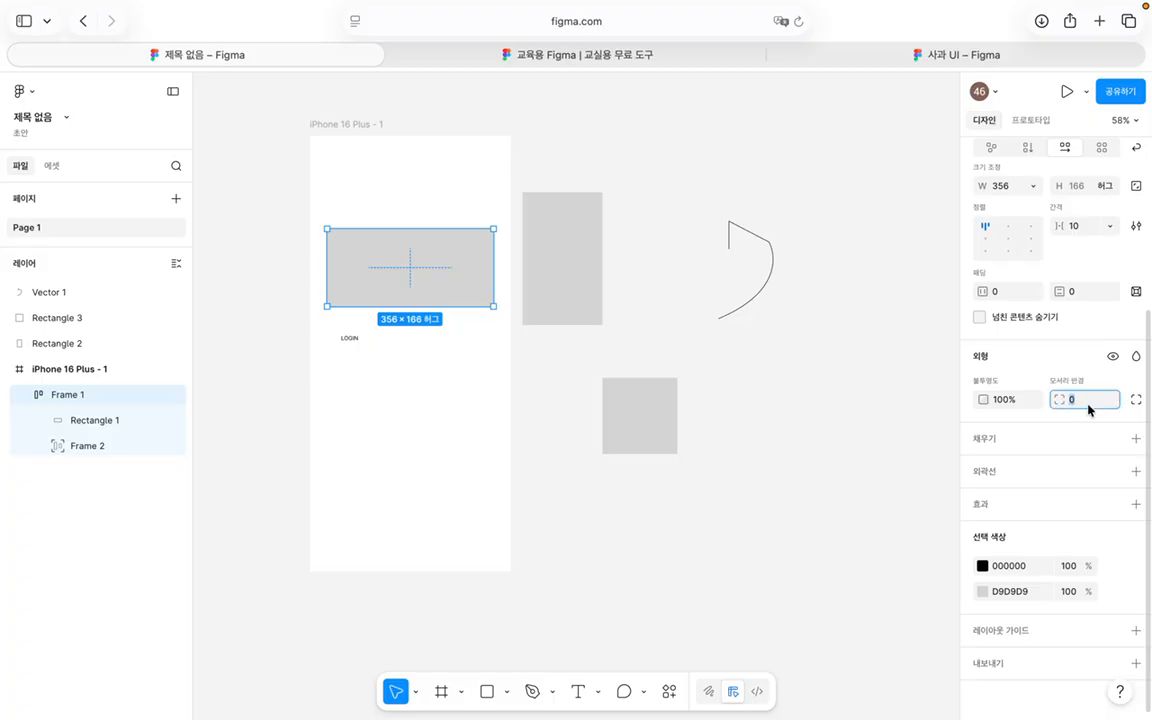
{"action": "left_click", "coordinate": [1099, 404]}
{"action": "left_click", "coordinate": [1138, 400]}
{"action": "left_click", "coordinate": [1138, 400]}
{"action": "left_click", "coordinate": [1072, 404]}
{"action": "left_click", "coordinate": [1136, 402]}
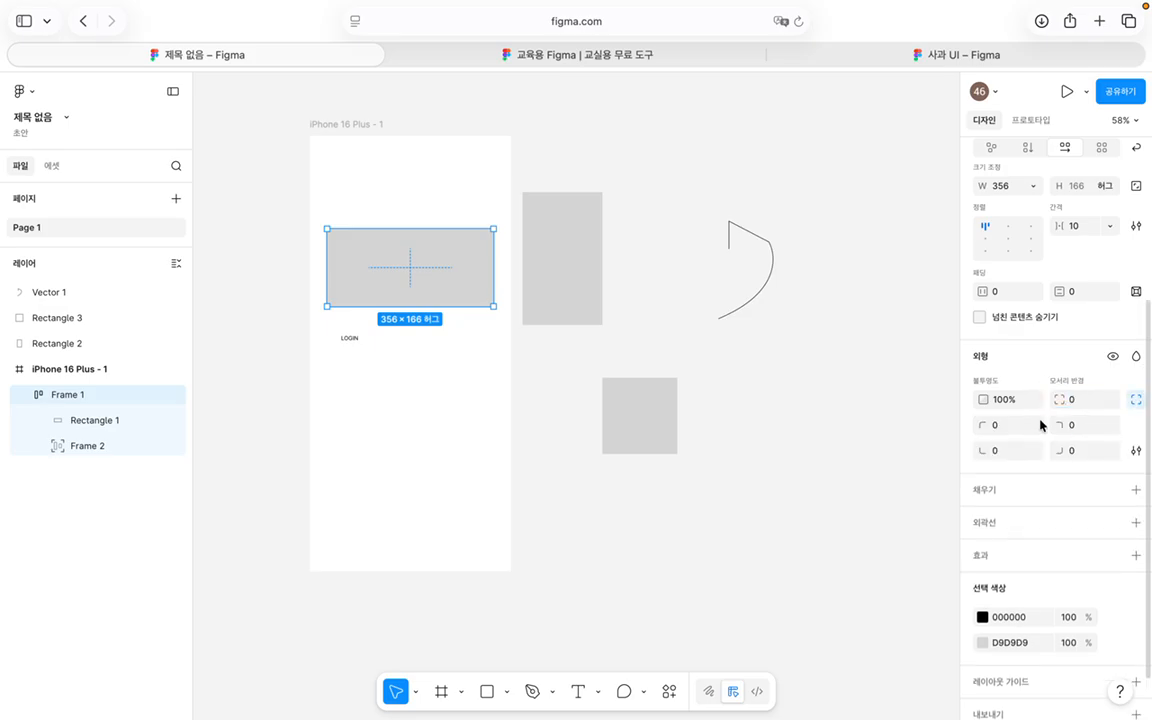
{"action": "left_click", "coordinate": [1106, 407]}
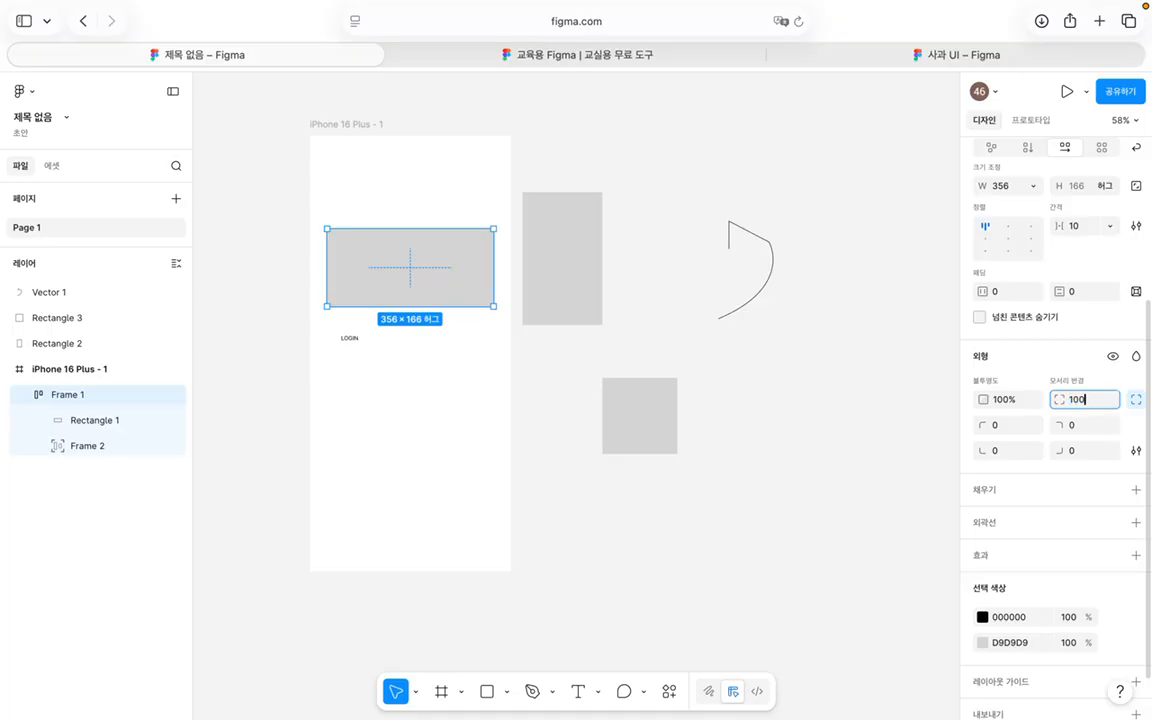
{"action": "key", "text": "Return"}
Step: Recheck Frame 1's corners, select the inner LOGIN frame, and open then dismiss Frame 2's layer actions
{"action": "left_click", "coordinate": [440, 330]}
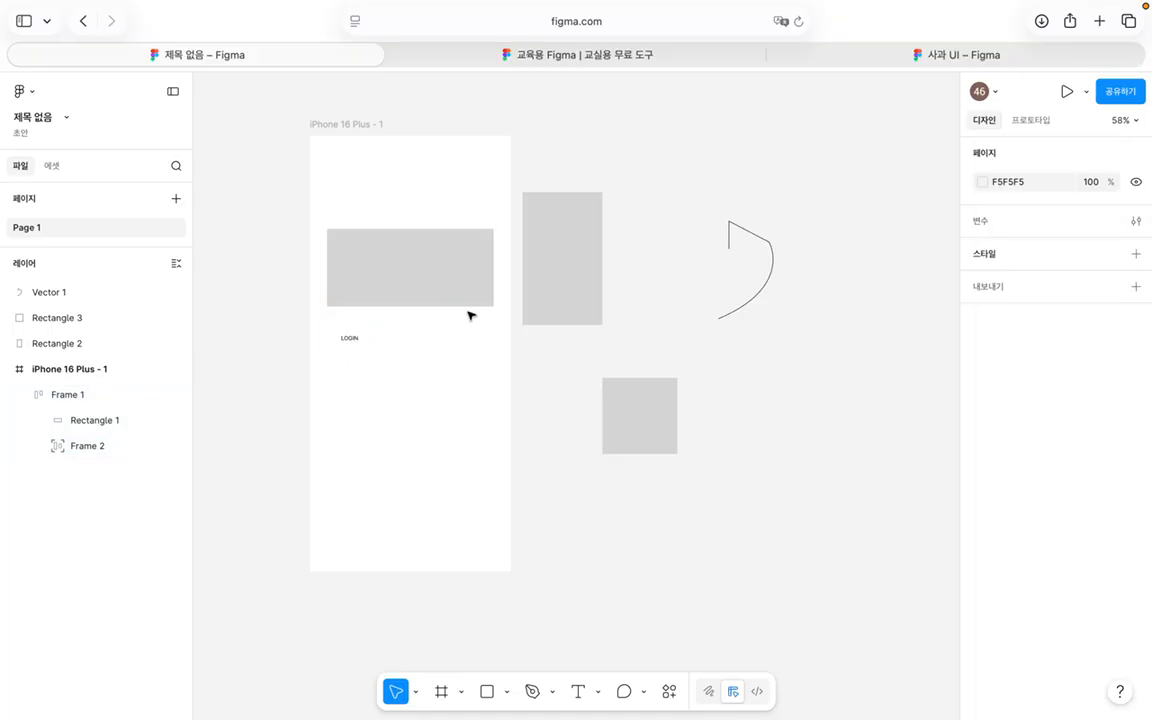
{"action": "left_click", "coordinate": [446, 236]}
{"action": "scroll", "coordinate": [1093, 437], "scroll_direction": "down", "scroll_amount": 5}
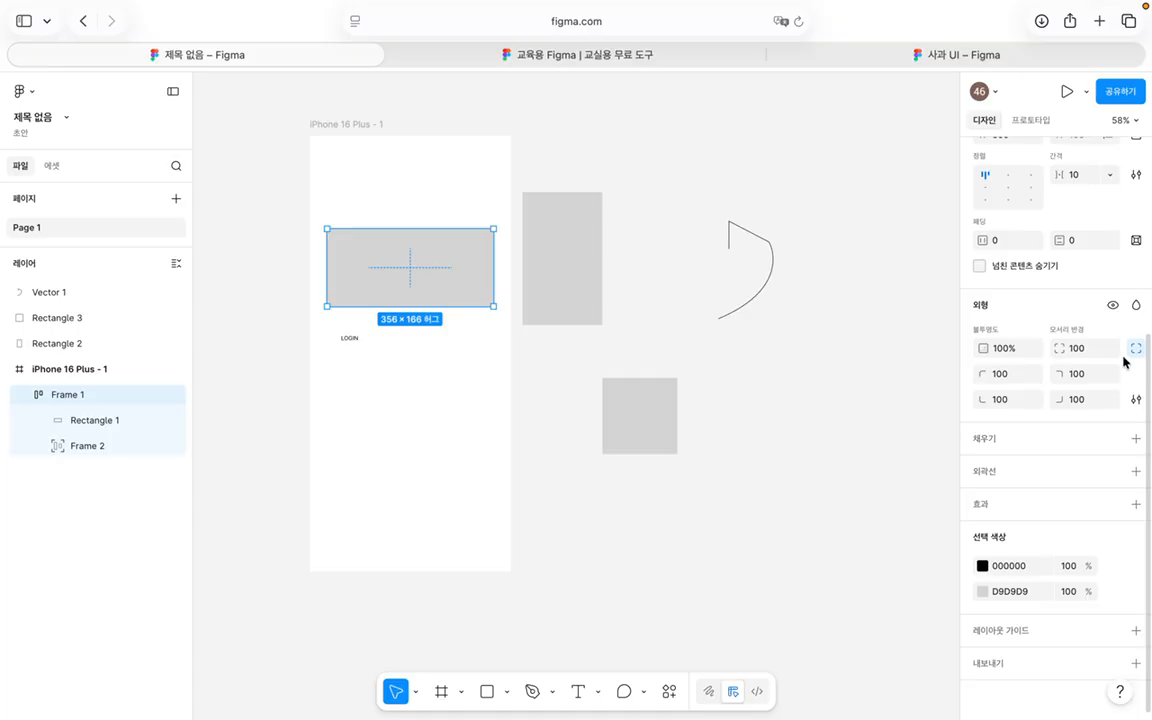
{"action": "left_click", "coordinate": [457, 396]}
{"action": "double_click", "coordinate": [349, 334]}
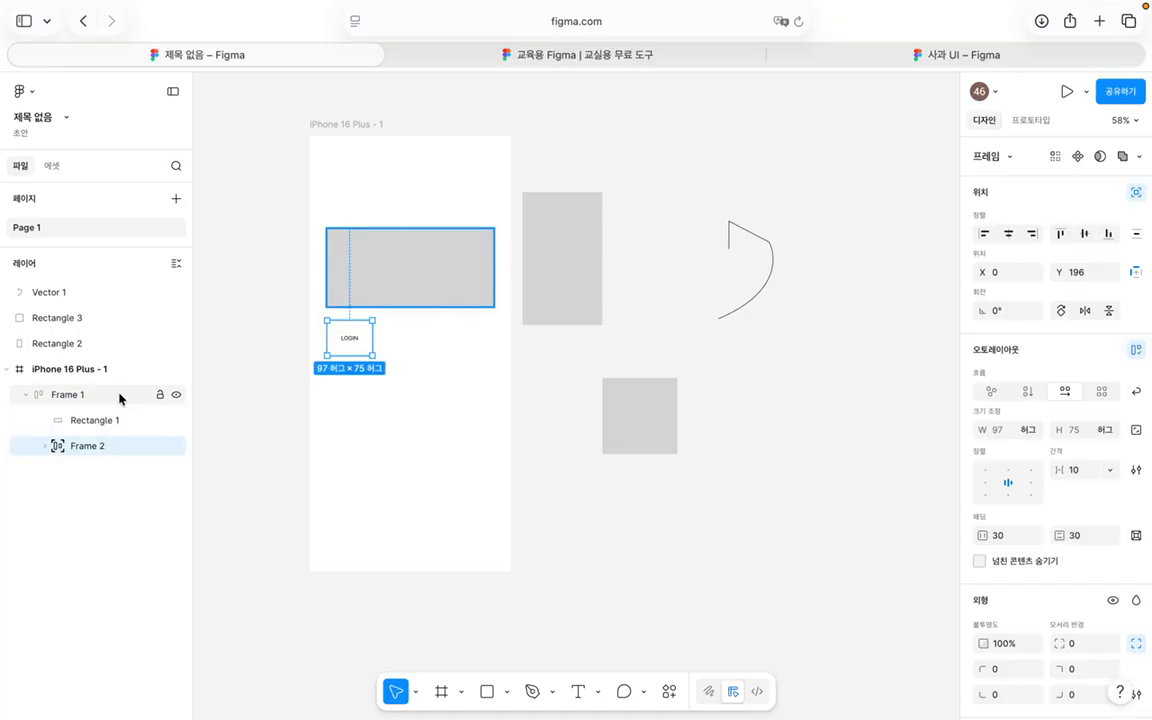
{"action": "left_click", "coordinate": [84, 474]}
{"action": "left_click", "coordinate": [88, 396]}
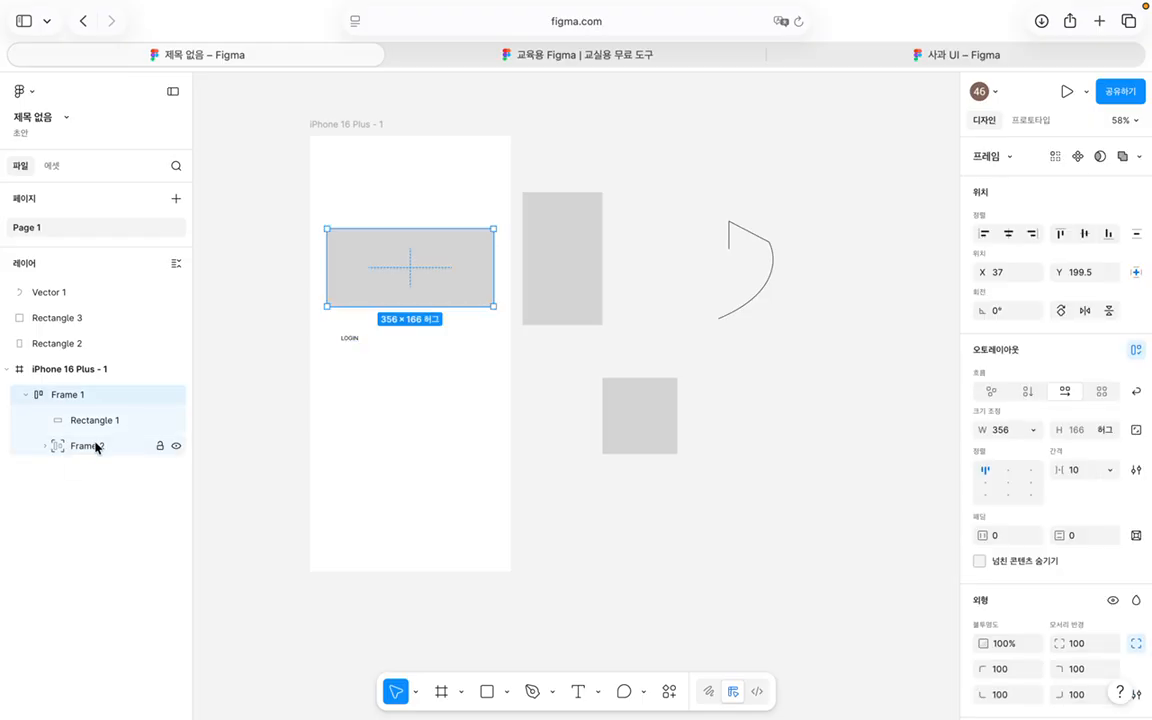
{"action": "right_click", "coordinate": [97, 447]}
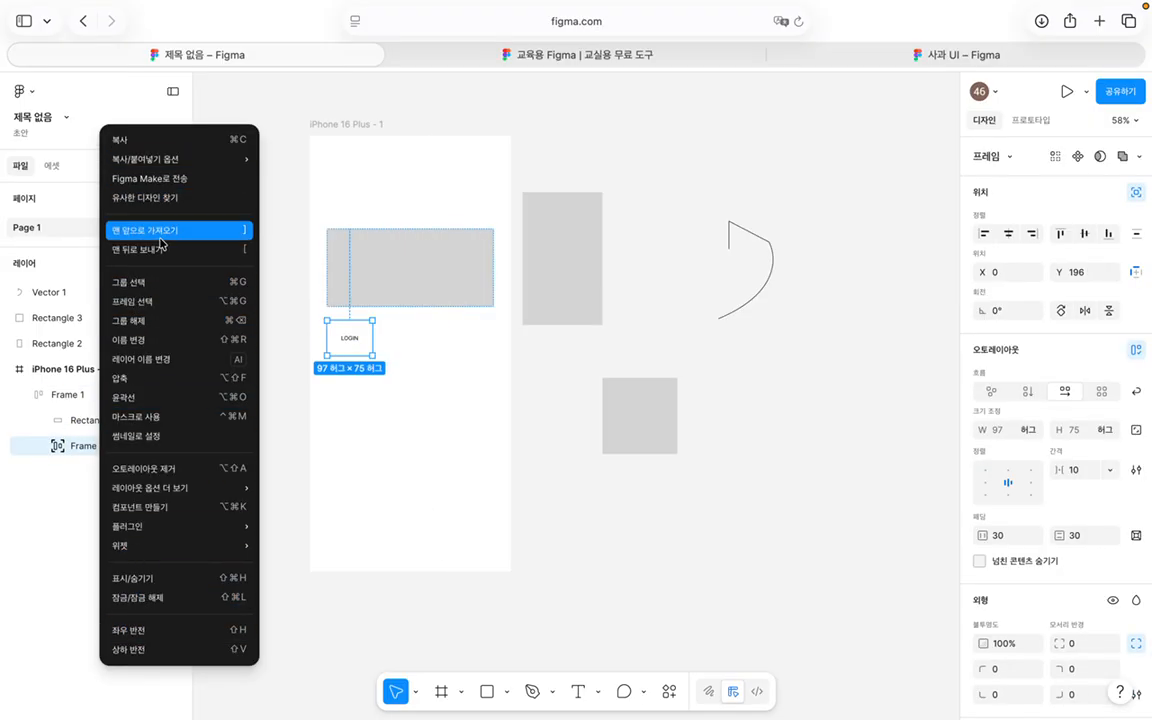
{"action": "left_click", "coordinate": [470, 453]}
Step: Give the tall side rectangle a corner radius of 100, then reduce it to 20
{"action": "left_click", "coordinate": [592, 285]}
{"action": "scroll", "coordinate": [1072, 467], "scroll_direction": "down", "scroll_amount": 1}
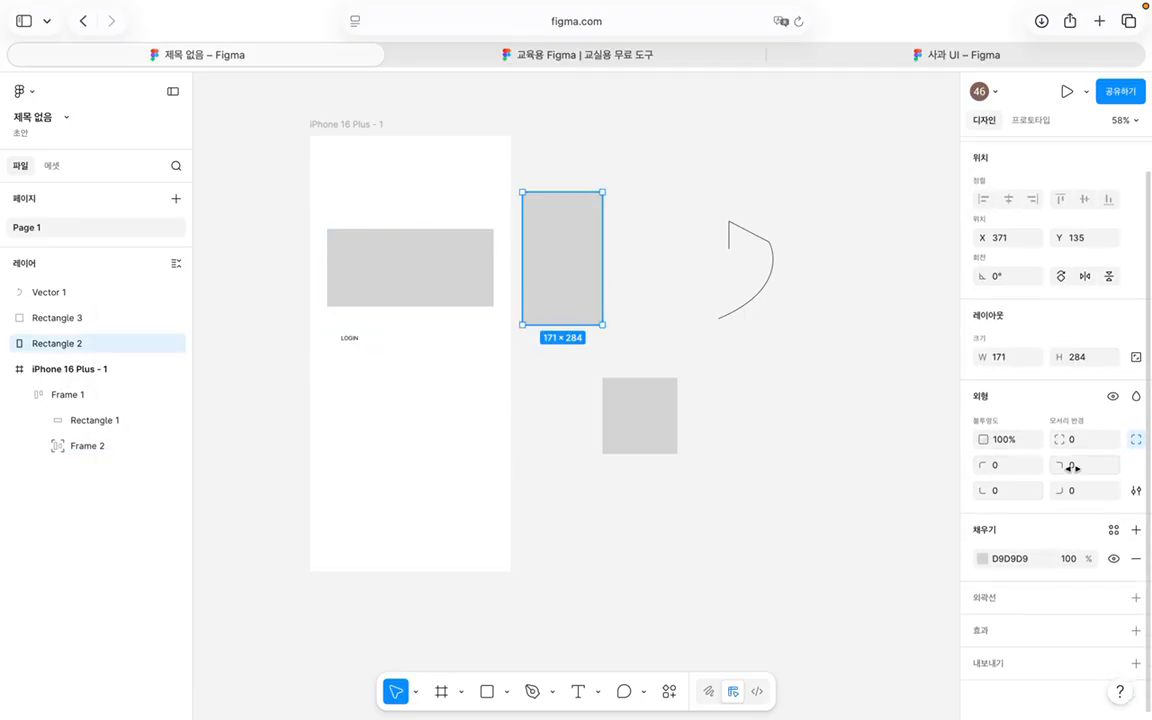
{"action": "left_click", "coordinate": [1092, 439]}
{"action": "type", "text": "100"}
{"action": "key", "text": "Return"}
{"action": "left_click", "coordinate": [738, 424]}
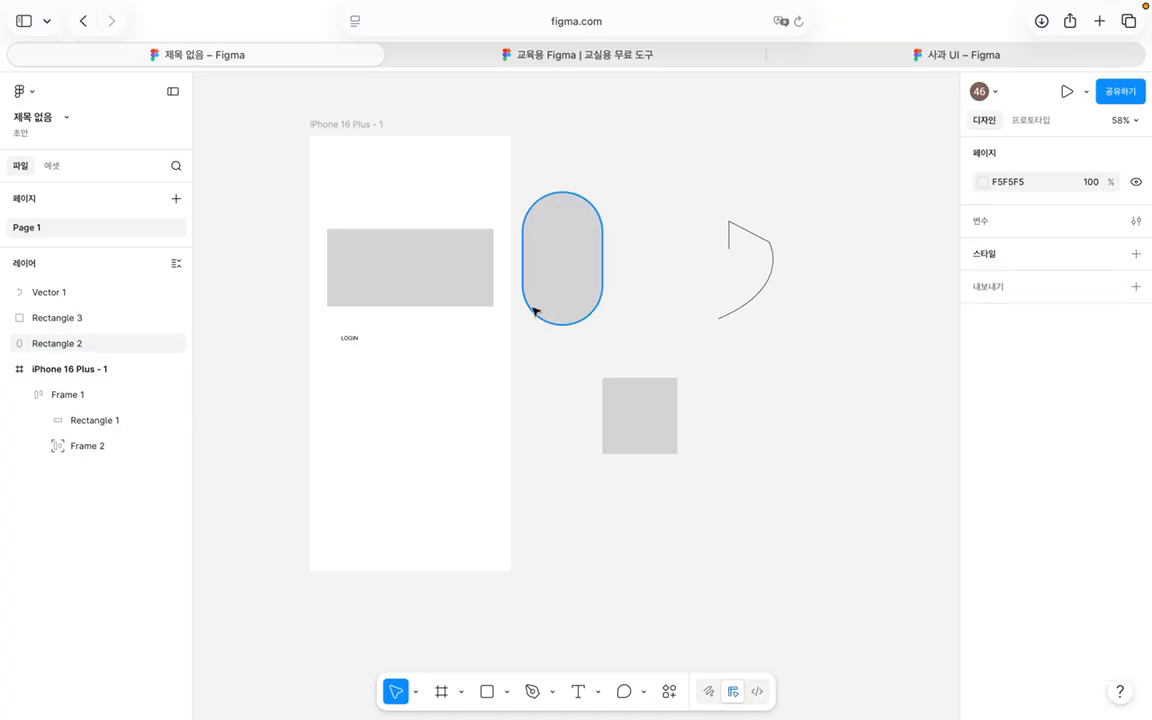
{"action": "left_click", "coordinate": [552, 205]}
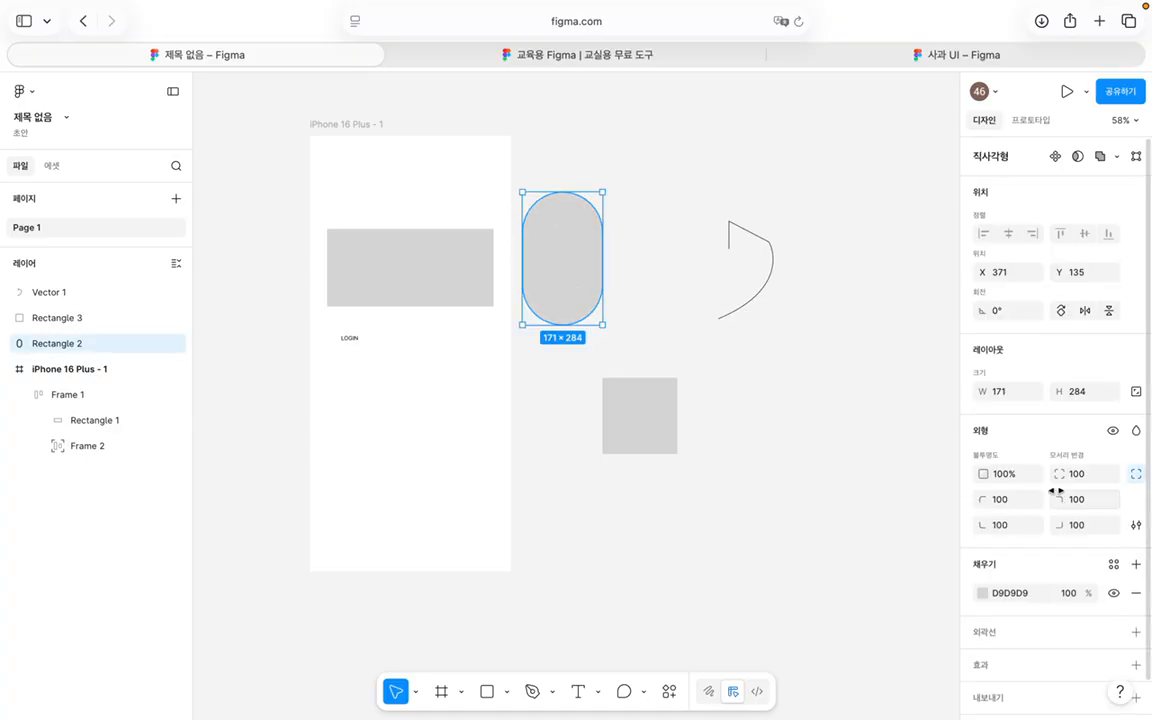
{"action": "type", "text": "20"}
{"action": "key", "text": "Return"}
{"action": "left_click", "coordinate": [633, 247]}
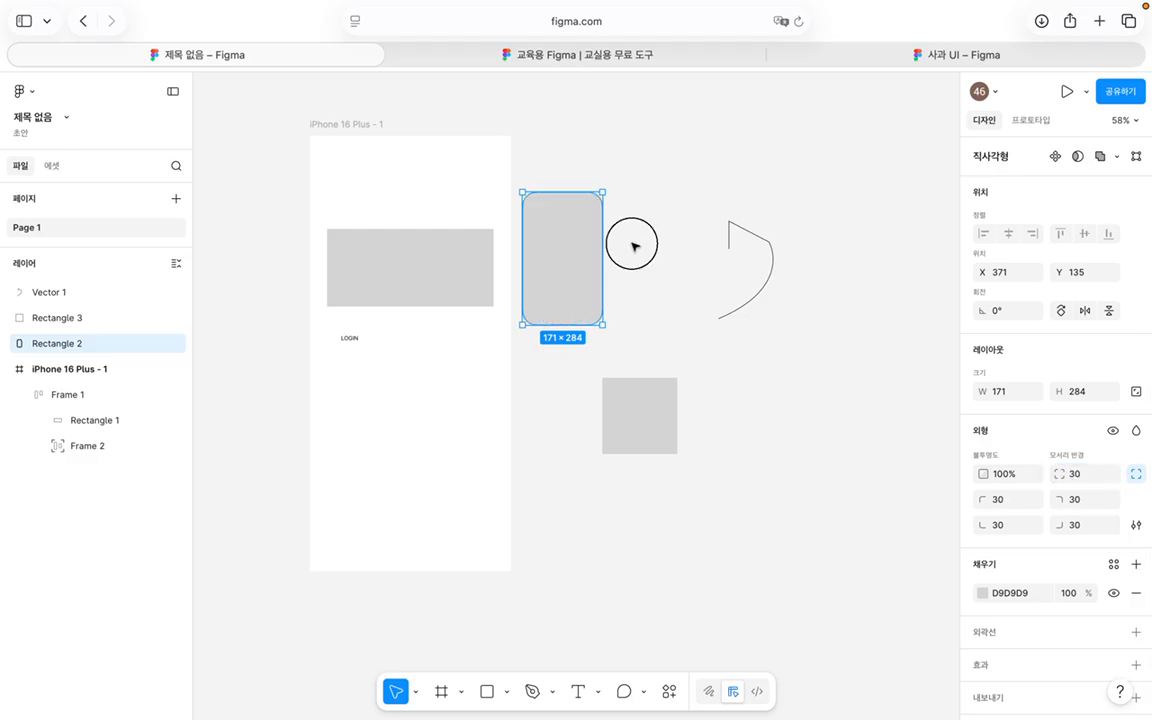
Step: Round the side rectangle's top-right corner to 100
{"action": "left_click", "coordinate": [560, 247]}
{"action": "scroll", "coordinate": [1140, 560], "scroll_direction": "down", "scroll_amount": 3}
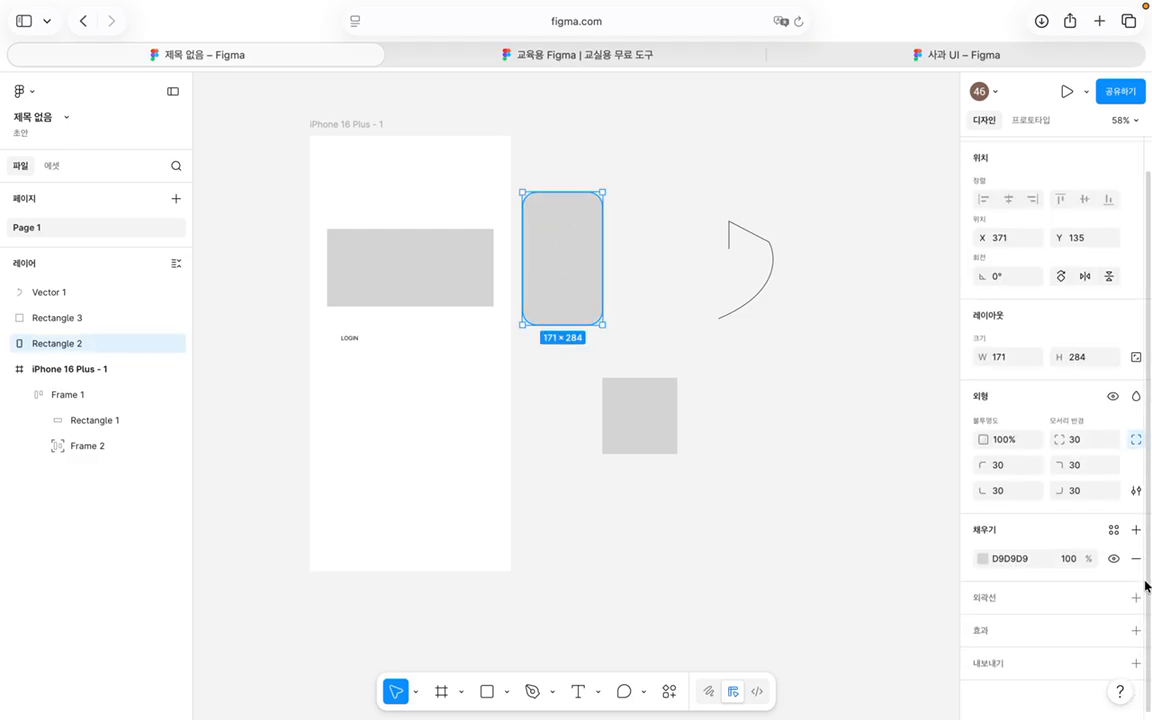
{"action": "left_click", "coordinate": [1105, 464]}
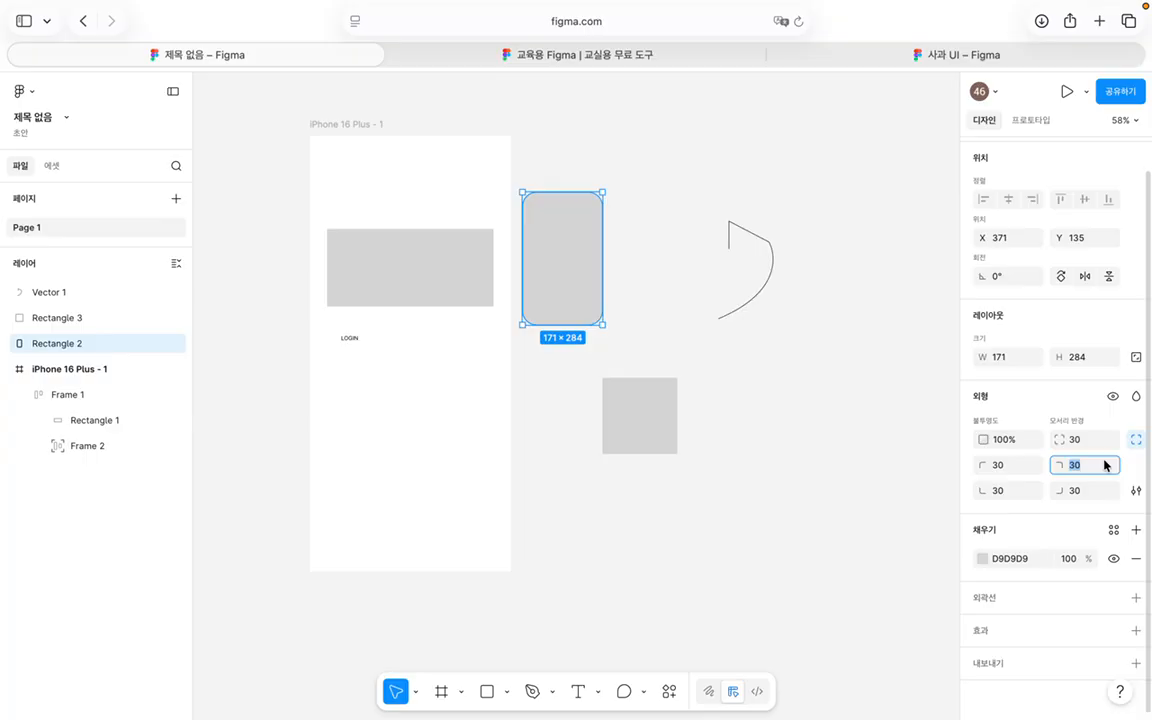
{"action": "type", "text": "100"}
{"action": "key", "text": "Return"}
{"action": "left_click", "coordinate": [577, 205]}
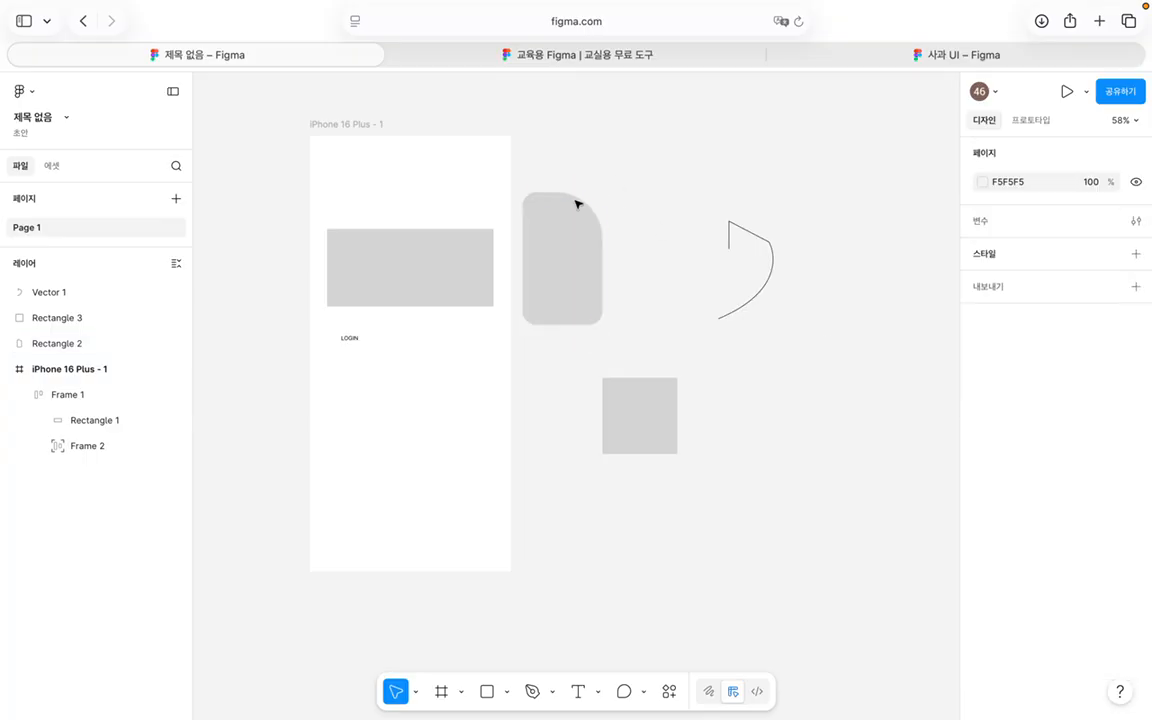
Step: Collapse the individual corner values and toggle the rectangle's visibility off, on and off
{"action": "scroll", "coordinate": [1007, 493], "scroll_direction": "down", "scroll_amount": 1}
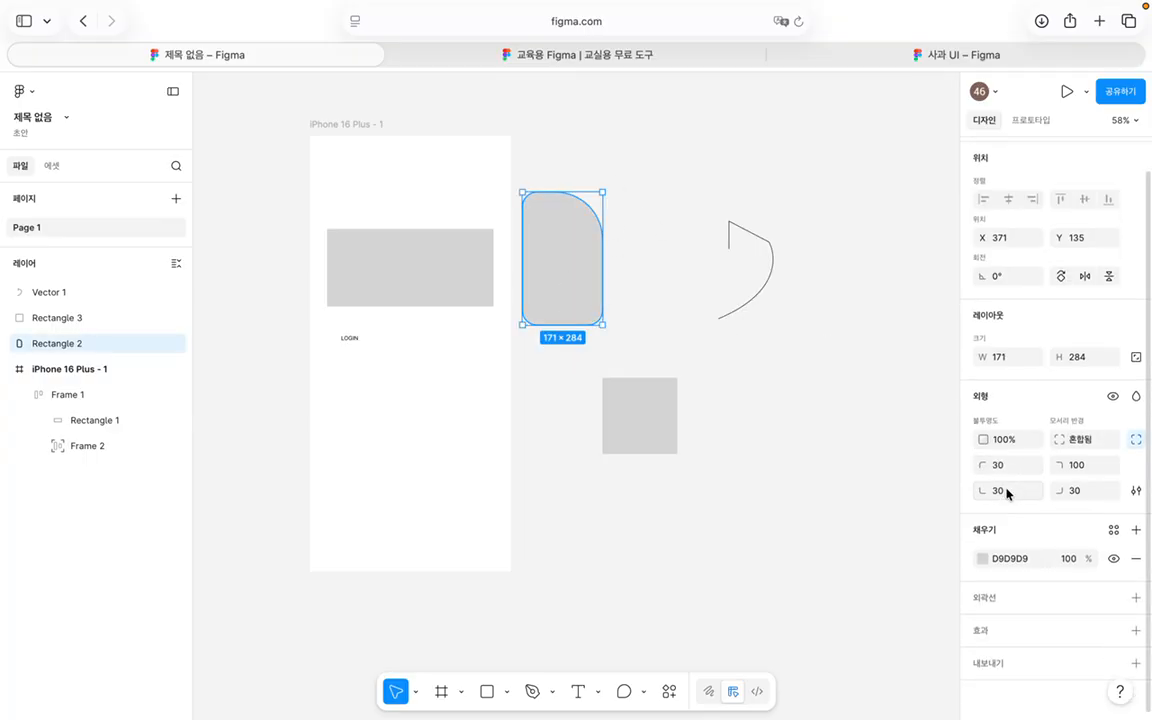
{"action": "left_click", "coordinate": [1137, 441]}
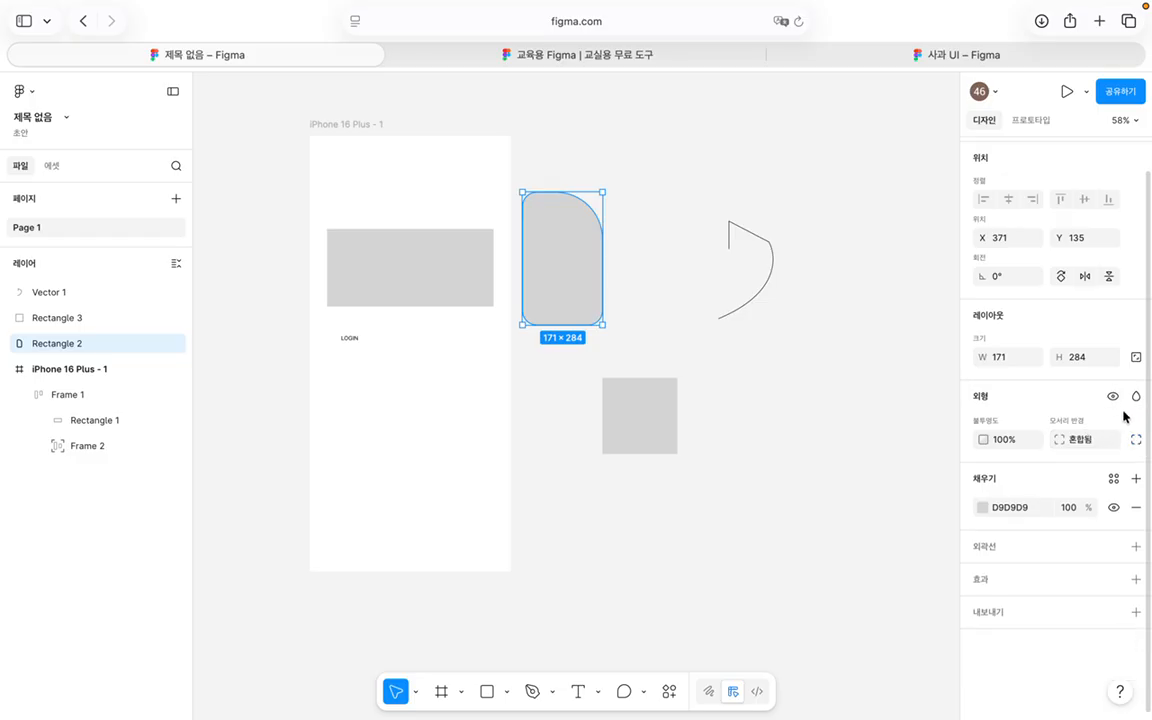
{"action": "left_click", "coordinate": [1113, 396]}
{"action": "left_click", "coordinate": [1113, 397]}
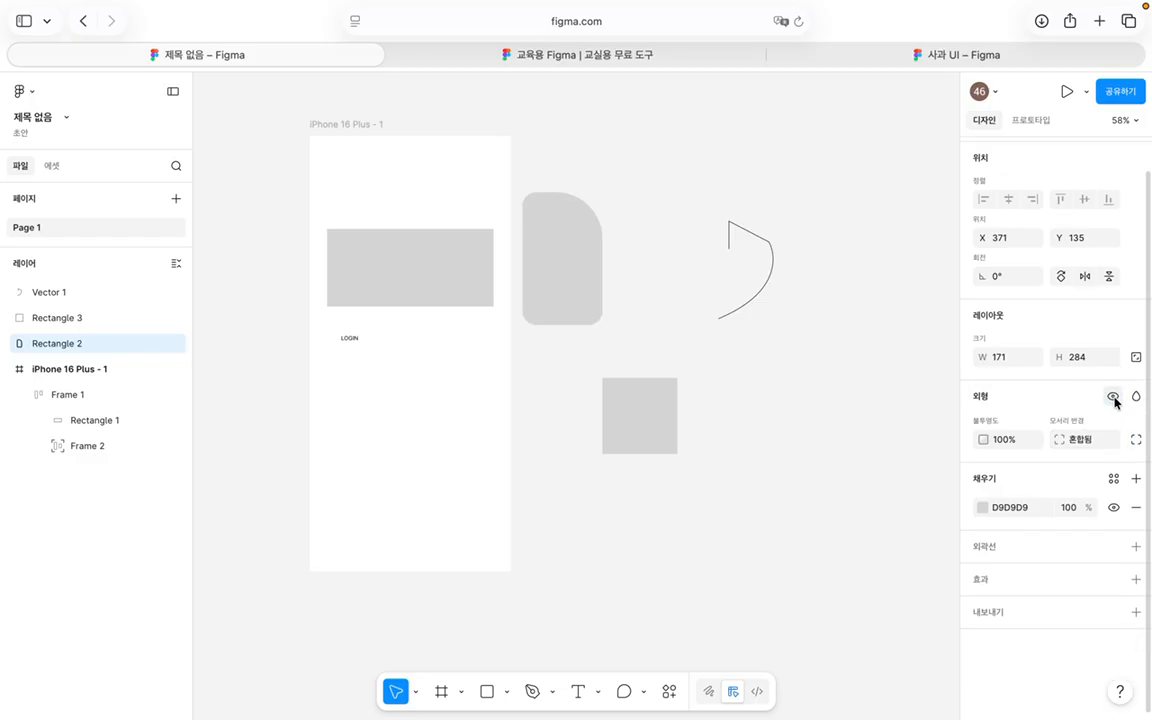
{"action": "left_click", "coordinate": [1113, 397]}
Step: Toggle the side rectangle's visibility off and on, leaving it visible
{"action": "left_click", "coordinate": [1113, 397]}
{"action": "left_click", "coordinate": [1113, 397]}
{"action": "left_click", "coordinate": [1113, 397]}
Step: Scroll through the layer blend modes on Rectangle 2, previewing Color Dodge (컬러 닷지)
{"action": "left_click", "coordinate": [1136, 396]}
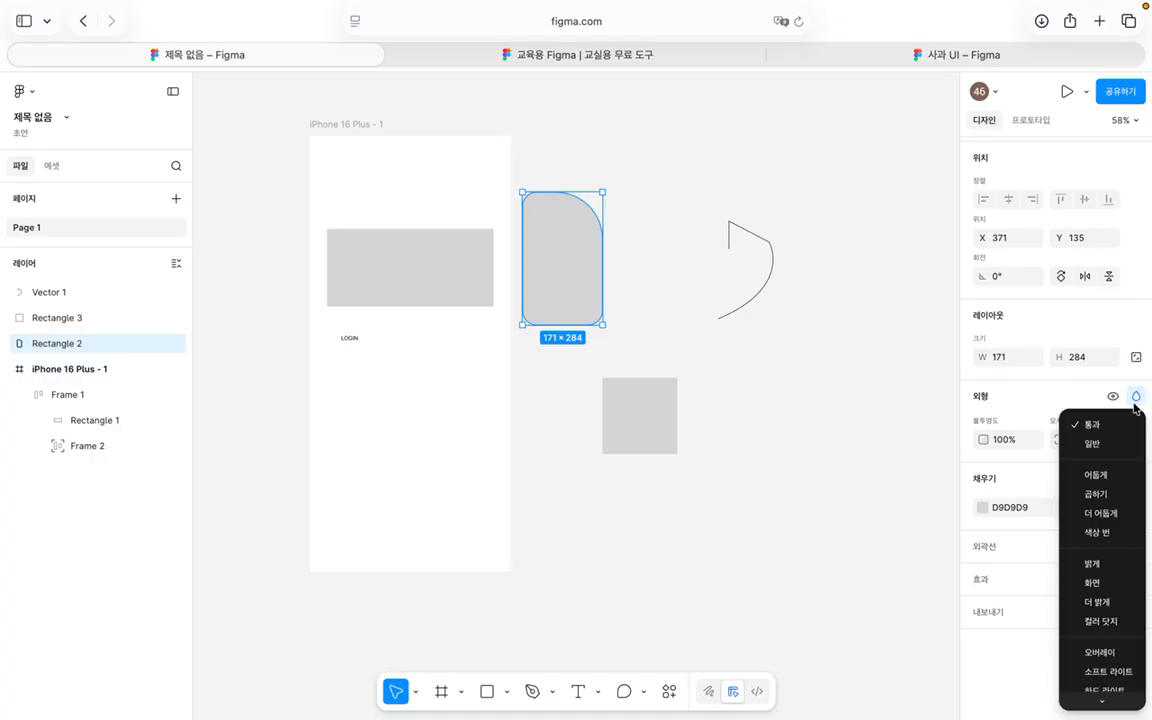
{"action": "scroll", "coordinate": [1139, 312], "scroll_direction": "down", "scroll_amount": 2}
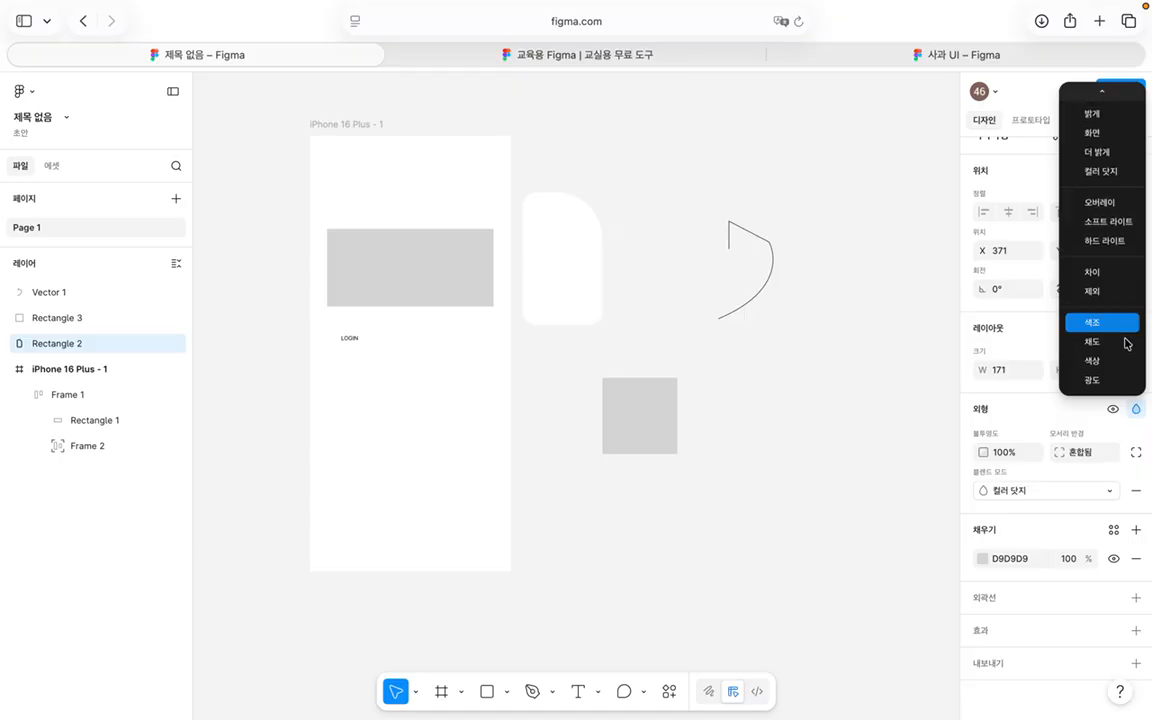
{"action": "scroll", "coordinate": [1103, 268], "scroll_direction": "up", "scroll_amount": 3}
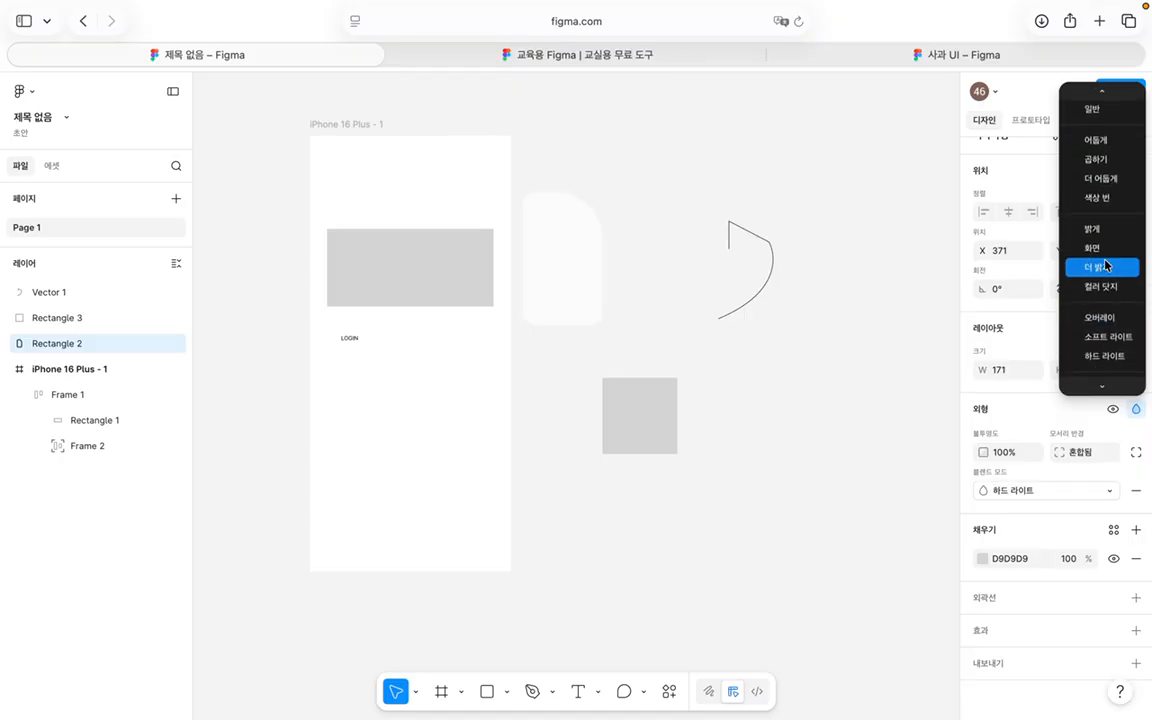
{"action": "scroll", "coordinate": [1105, 265], "scroll_direction": "down", "scroll_amount": 3}
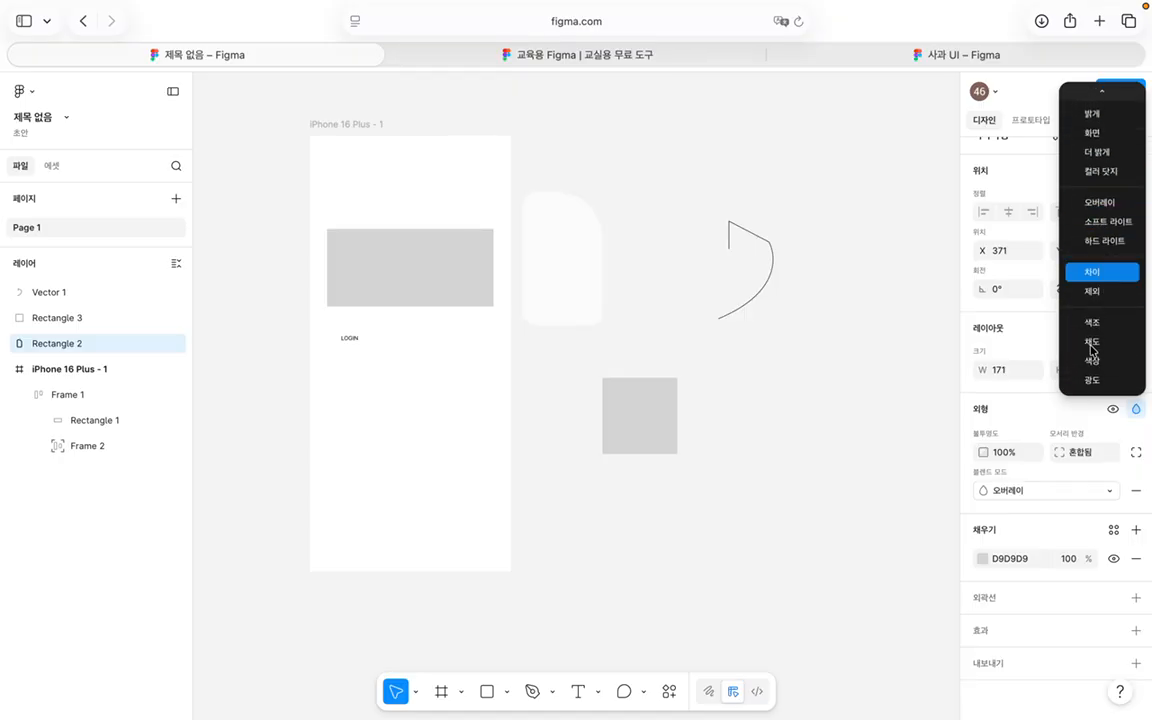
{"action": "scroll", "coordinate": [1120, 330], "scroll_direction": "up", "scroll_amount": 4}
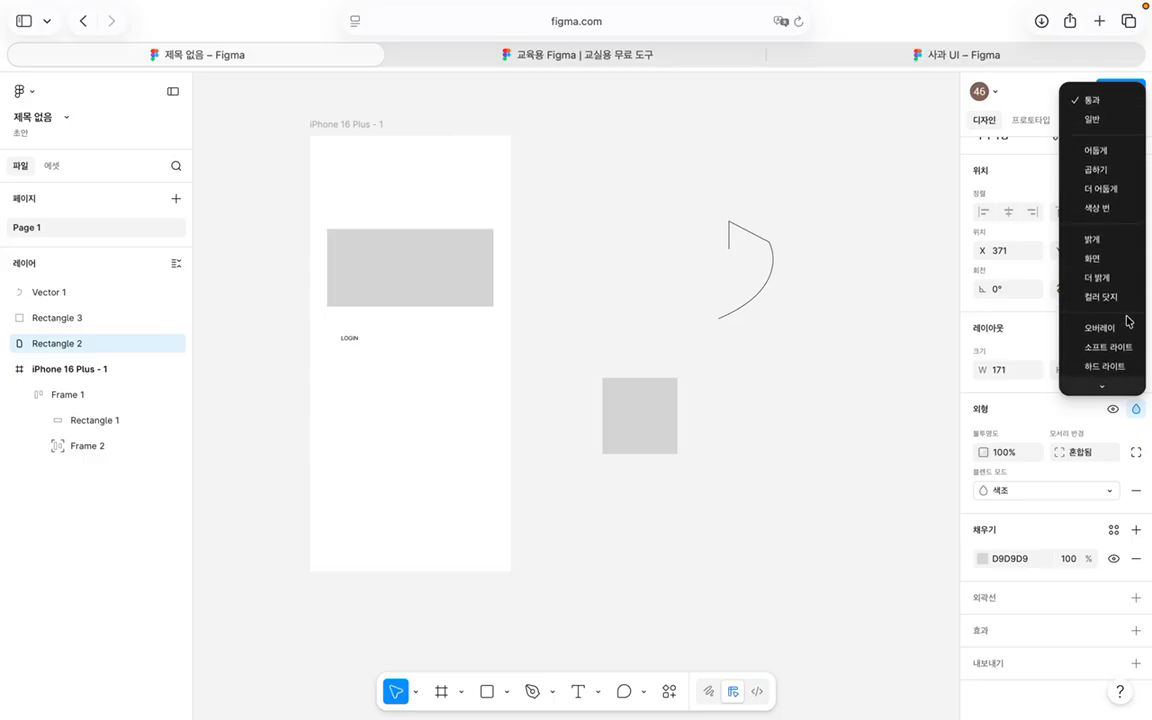
{"action": "scroll", "coordinate": [1085, 340], "scroll_direction": "down", "scroll_amount": 3}
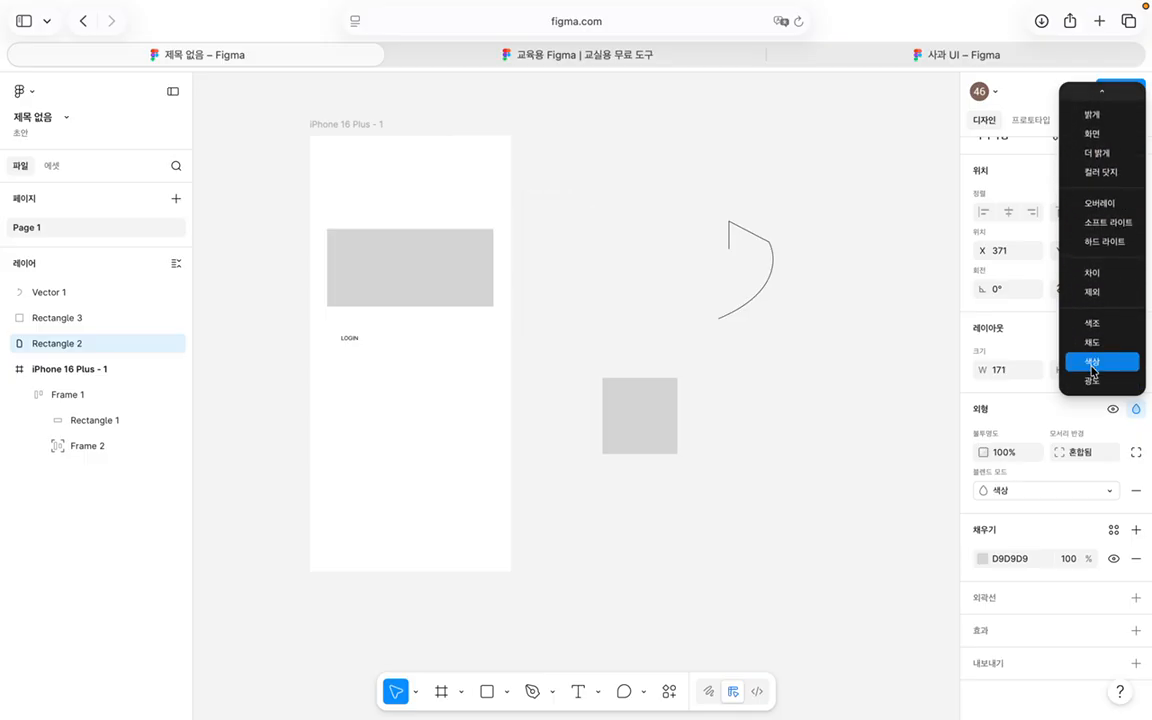
{"action": "scroll", "coordinate": [1092, 370], "scroll_direction": "up", "scroll_amount": 3}
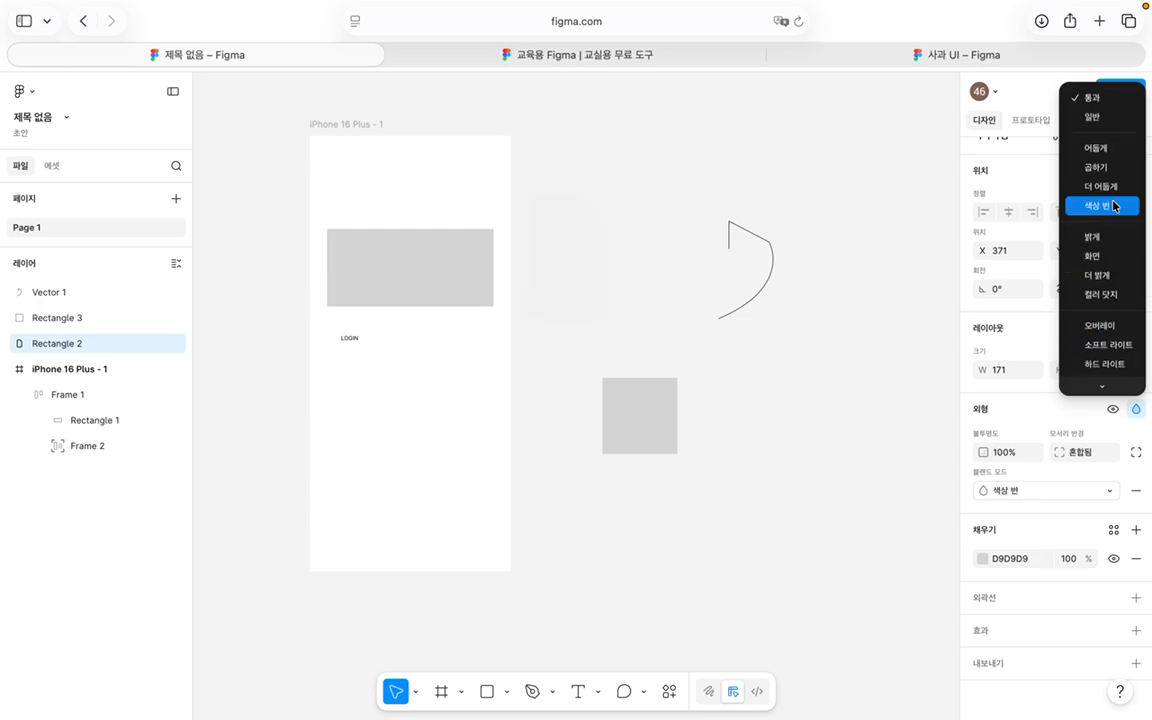
{"action": "scroll", "coordinate": [1105, 255], "scroll_direction": "down", "scroll_amount": 3}
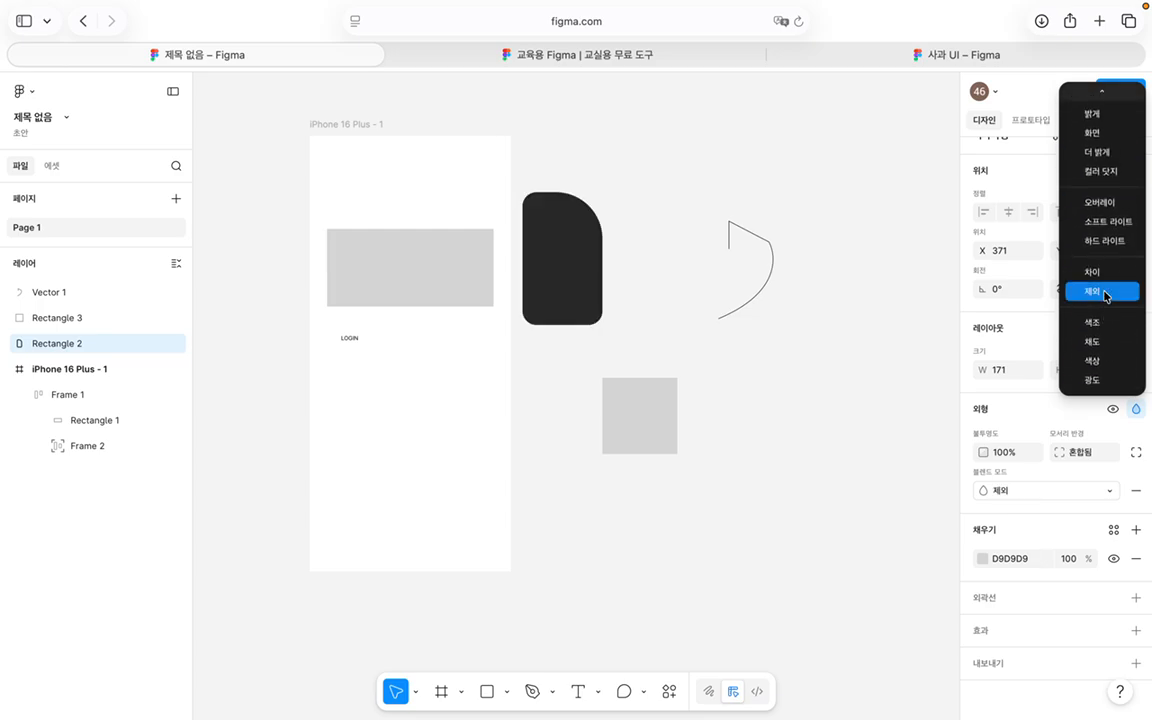
{"action": "scroll", "coordinate": [1105, 295], "scroll_direction": "up", "scroll_amount": 3}
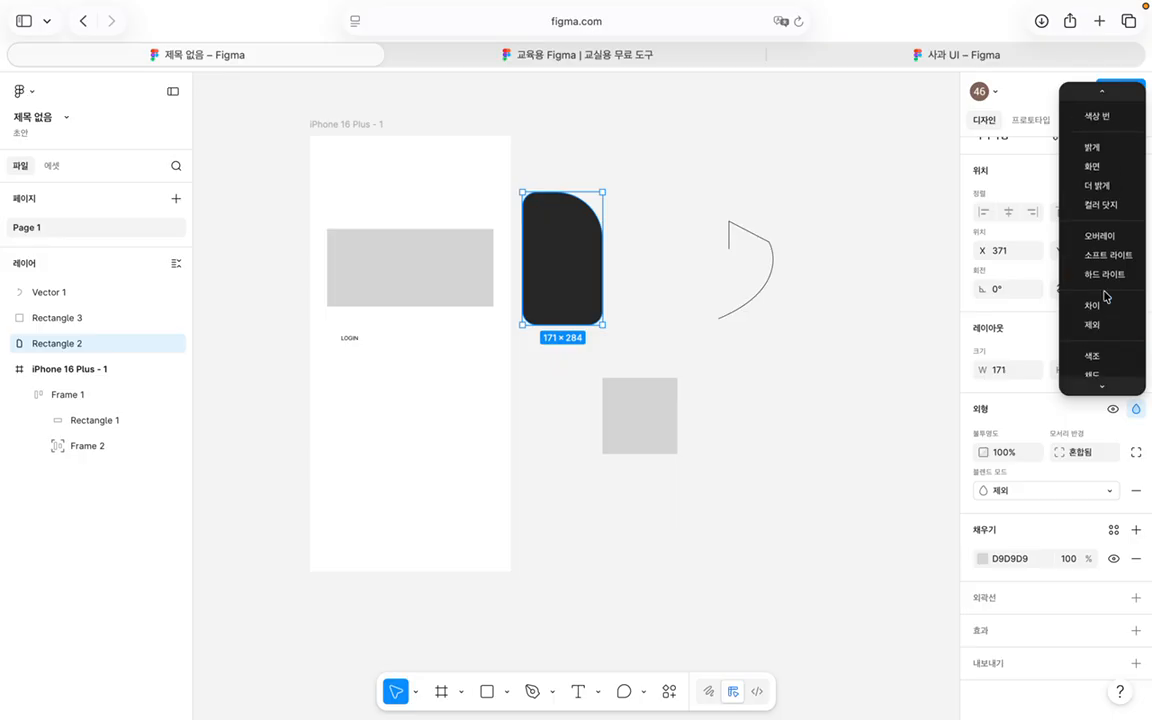
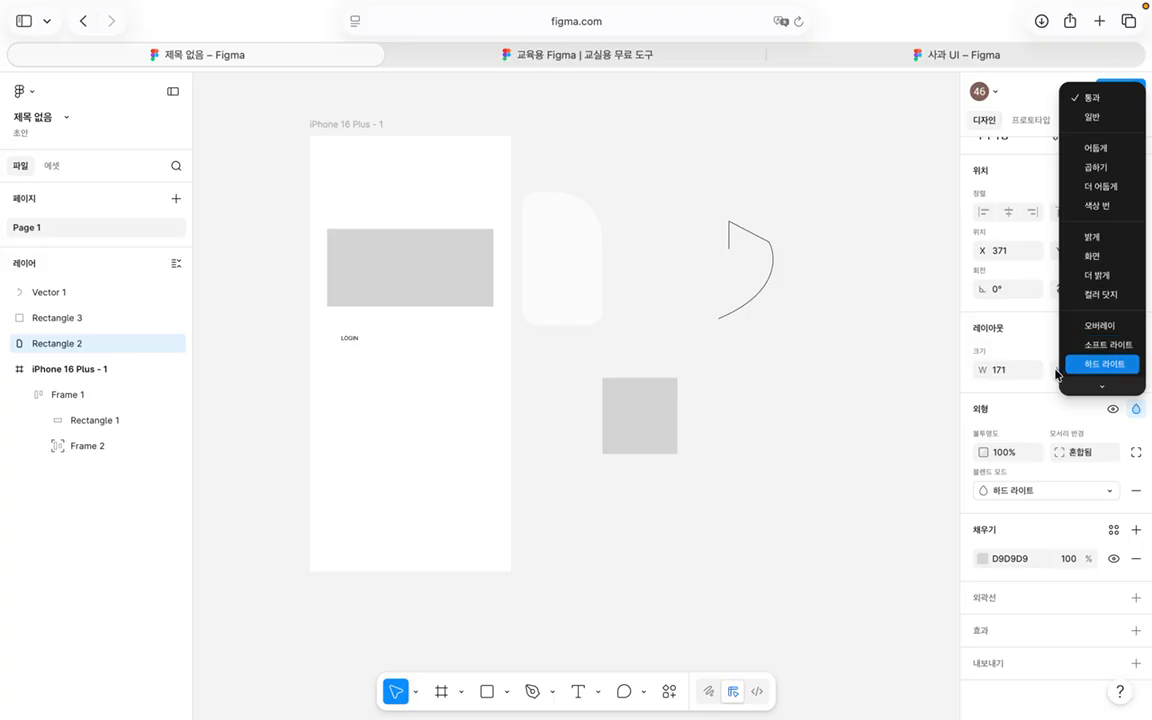
Step: Dismiss the blend mode list so Rectangle 2 keeps its plain D9D9D9 grey fill
{"action": "left_click", "coordinate": [1031, 404]}
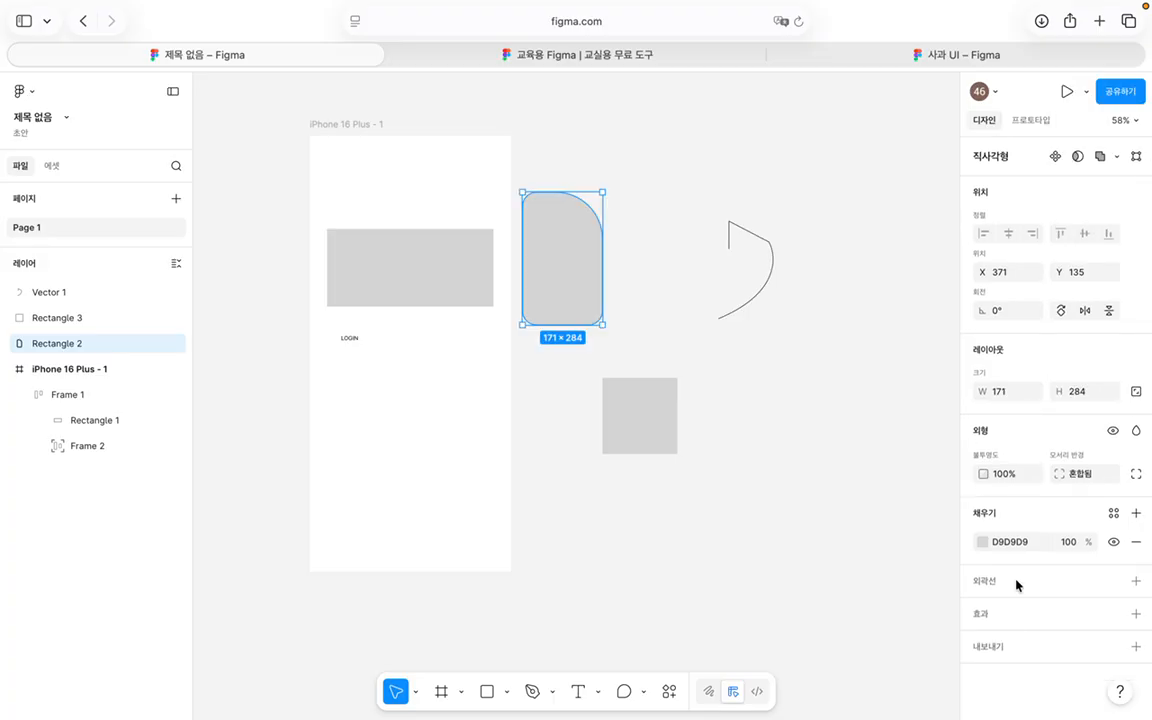
Step: Fill Rectangle 2 with red CD4747, glance at the Library colours, then close the picker
{"action": "left_click", "coordinate": [985, 541]}
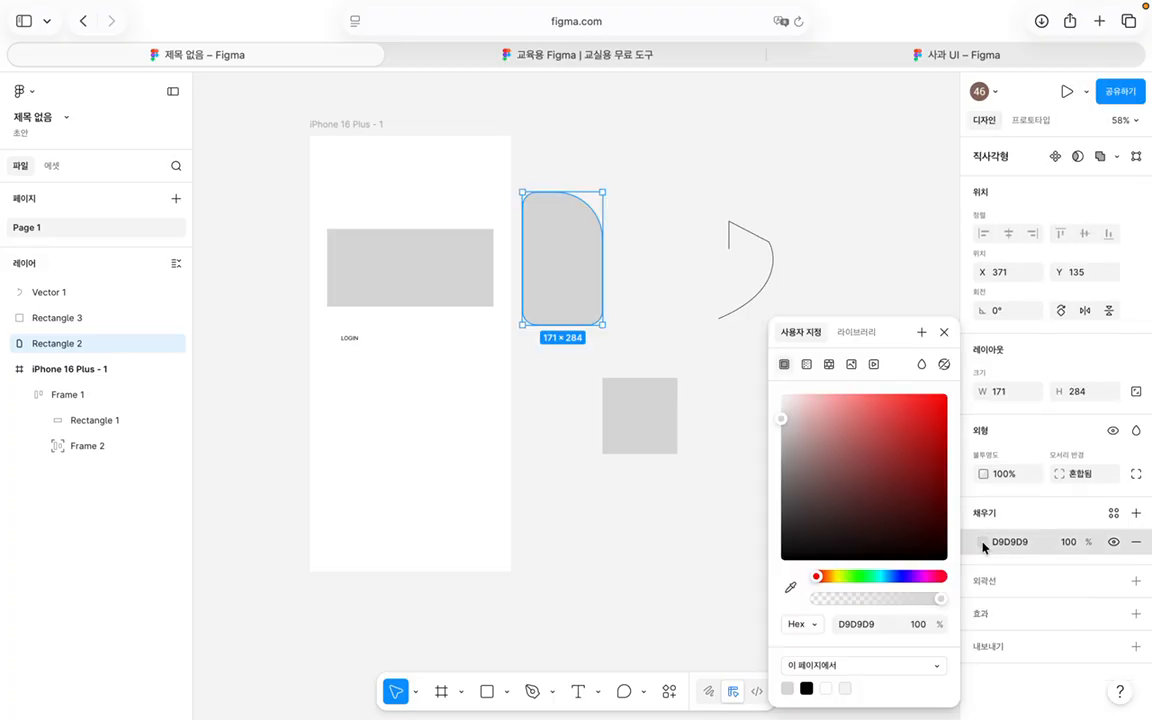
{"action": "left_click", "coordinate": [890, 428]}
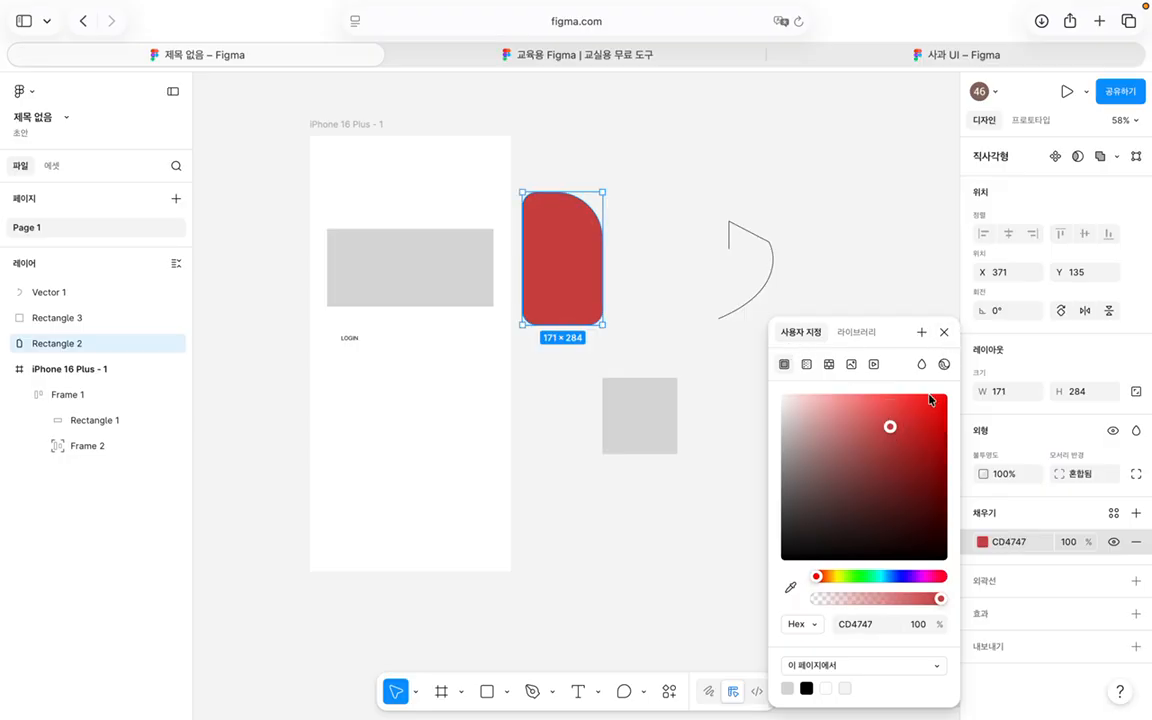
{"action": "left_click", "coordinate": [857, 333]}
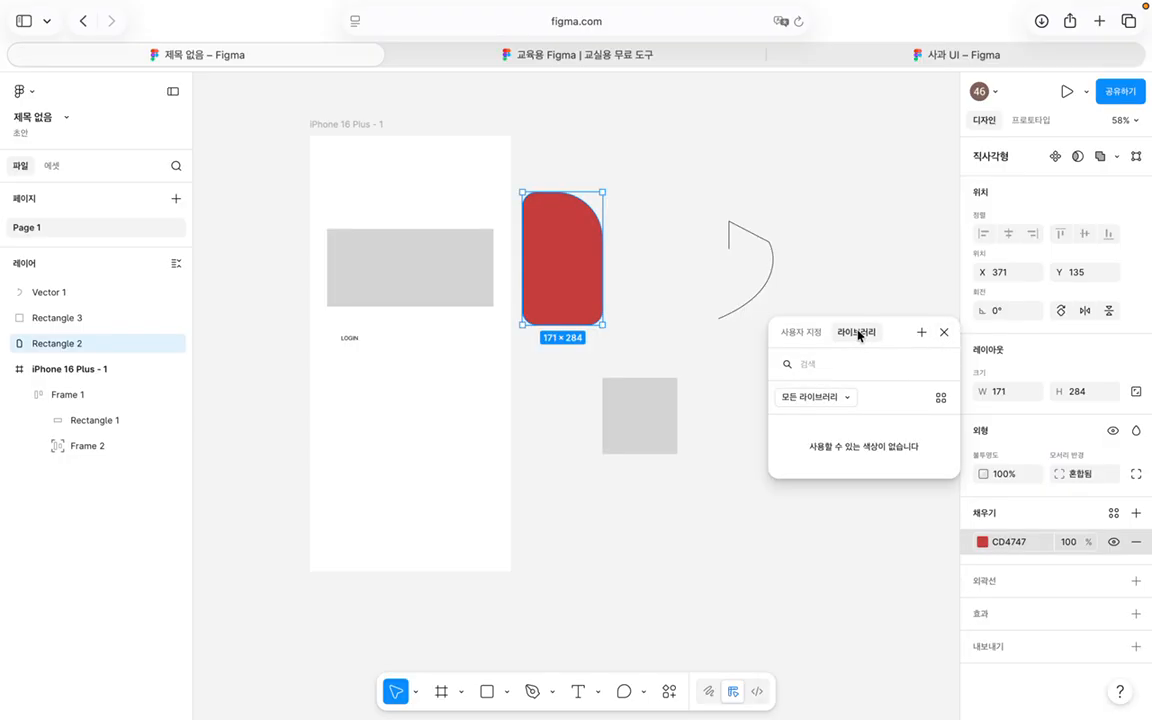
{"action": "left_click", "coordinate": [848, 405]}
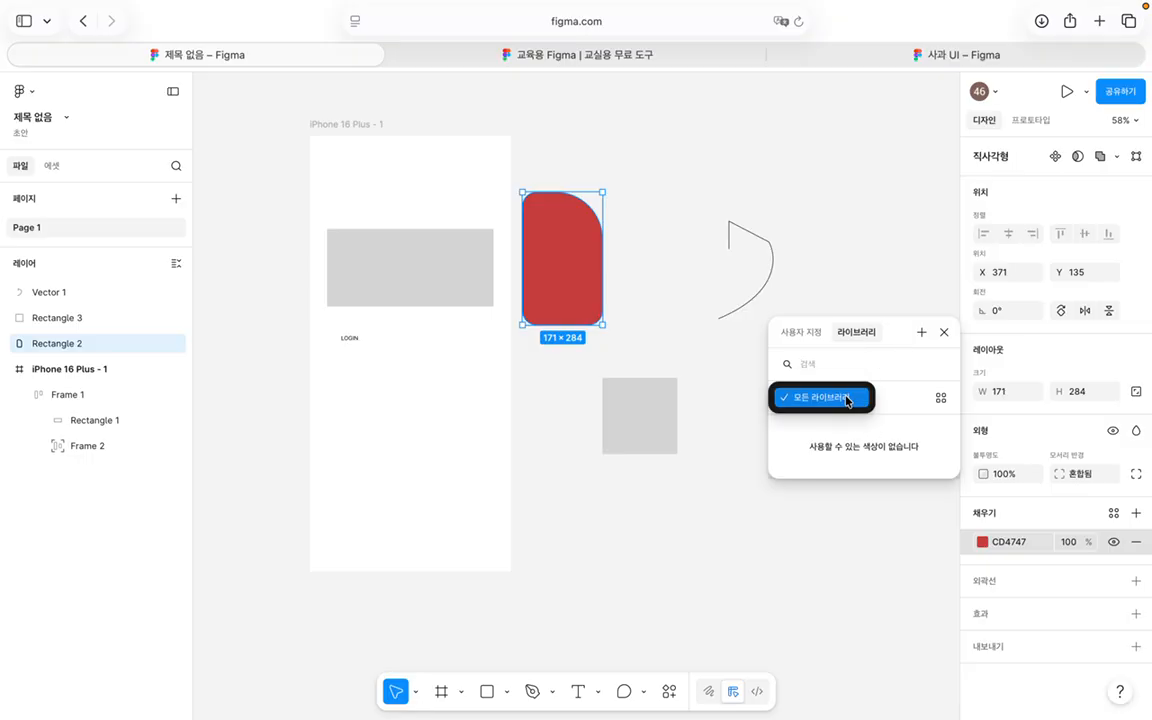
{"action": "left_click", "coordinate": [905, 404]}
{"action": "left_click", "coordinate": [940, 398]}
{"action": "left_click", "coordinate": [938, 403]}
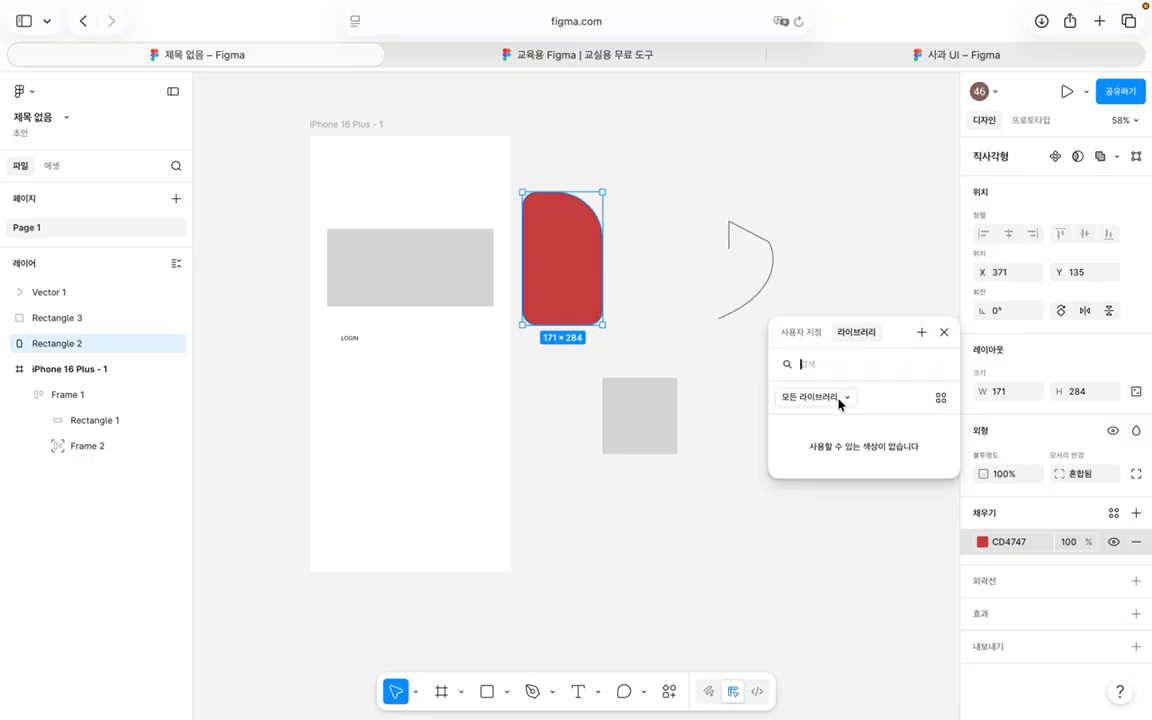
{"action": "left_click", "coordinate": [944, 332]}
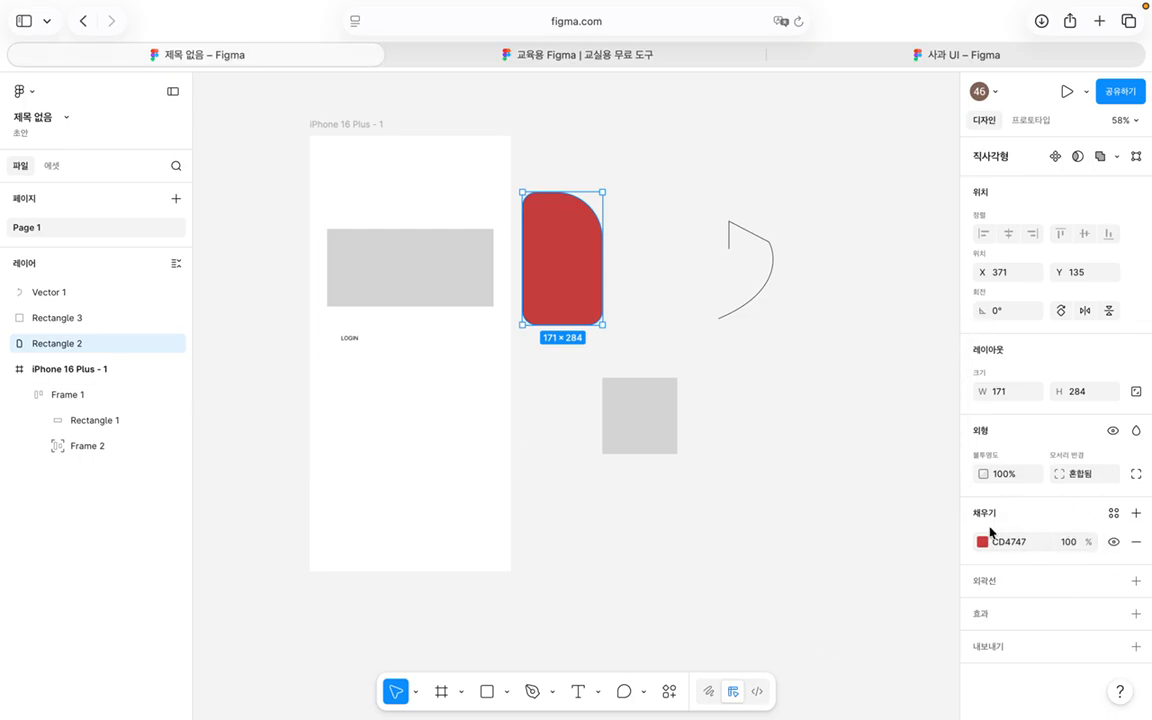
Step: In Assets, view the Simple Design System UI kit with its 1844 components
{"action": "left_click", "coordinate": [52, 169]}
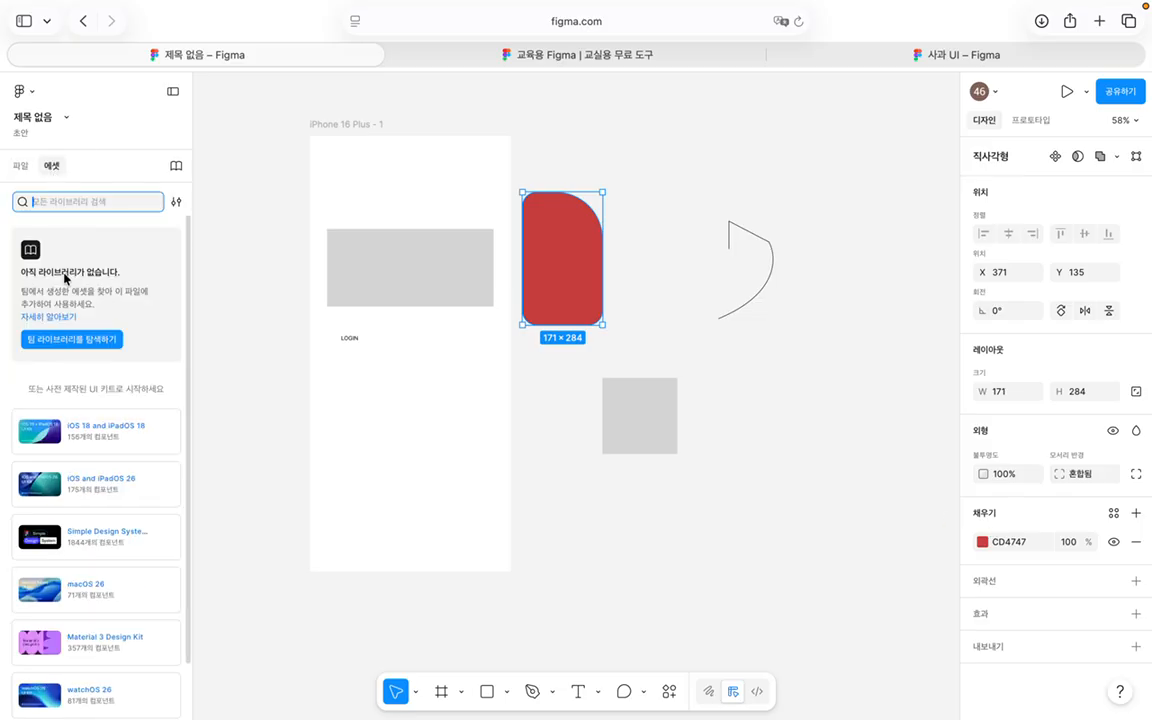
{"action": "scroll", "coordinate": [114, 277], "scroll_direction": "down", "scroll_amount": 3}
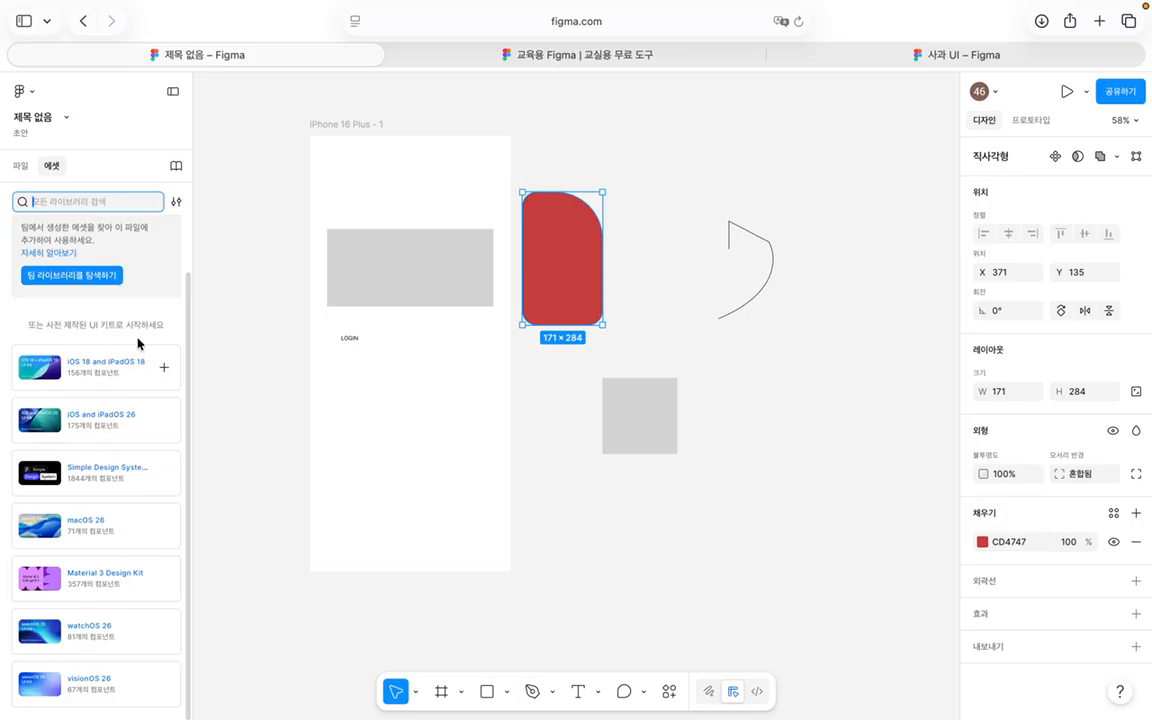
{"action": "left_click", "coordinate": [166, 476]}
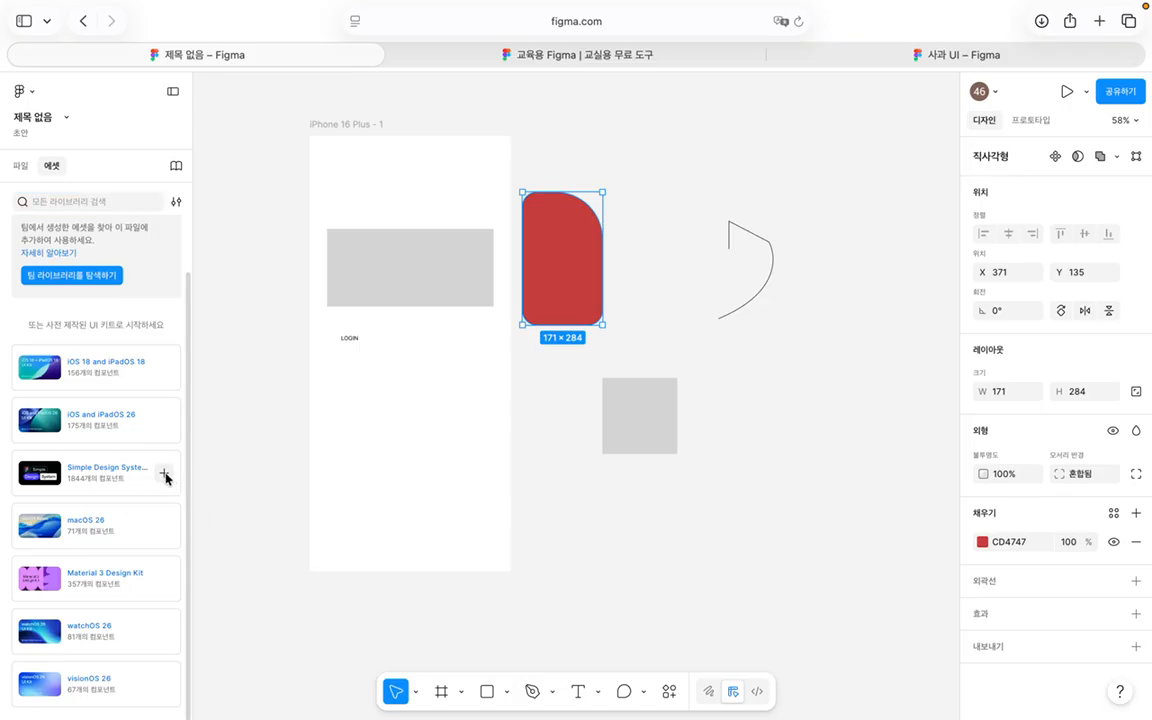
{"action": "left_click", "coordinate": [153, 480]}
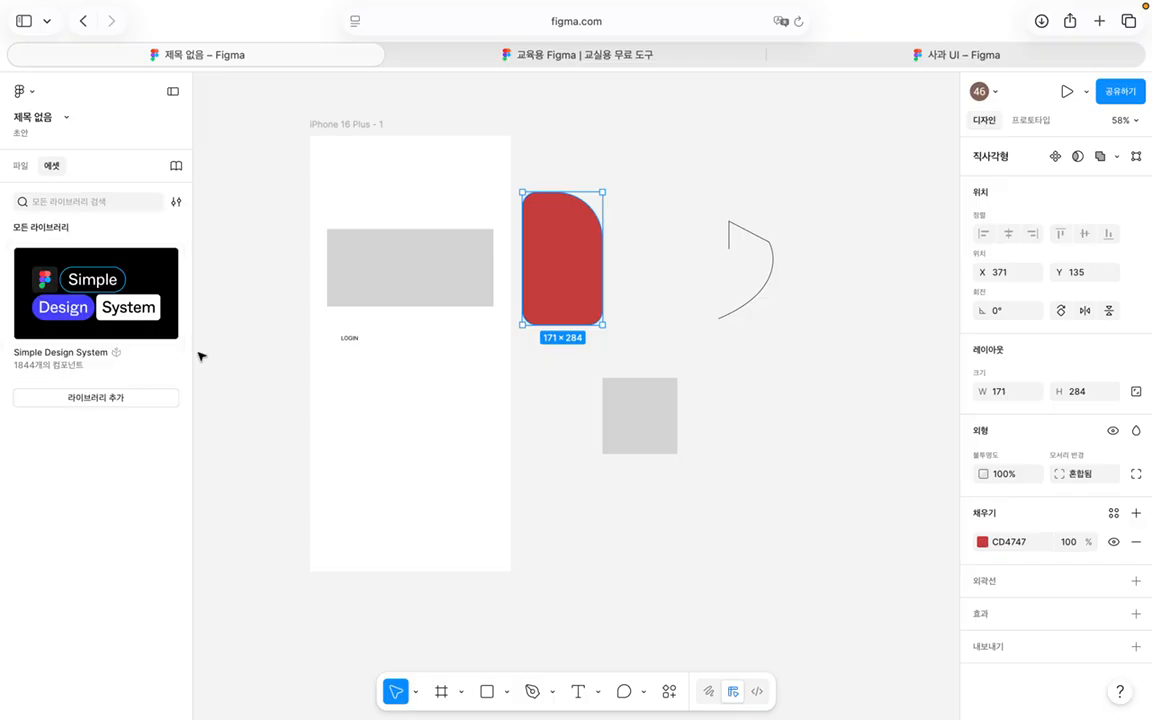
Step: Browse the Simple Design System component categories and its Examples pages
{"action": "left_click", "coordinate": [78, 306]}
{"action": "scroll", "coordinate": [85, 370], "scroll_direction": "down", "scroll_amount": 5}
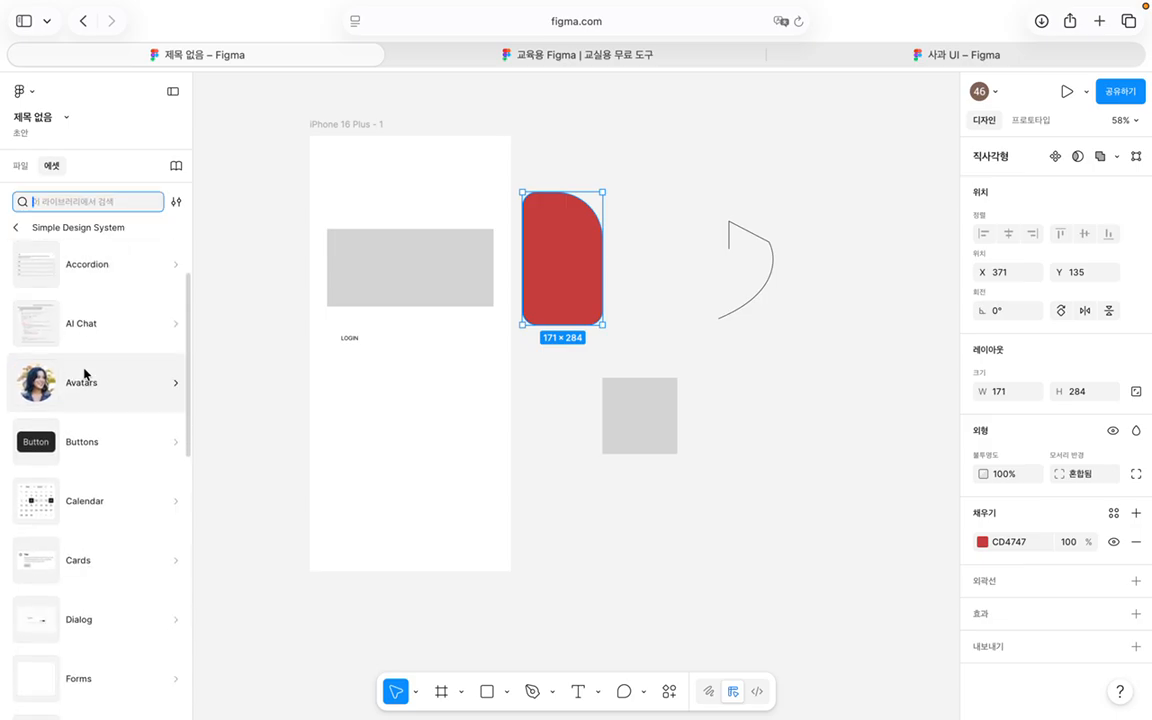
{"action": "scroll", "coordinate": [85, 380], "scroll_direction": "down", "scroll_amount": 5}
{"action": "scroll", "coordinate": [85, 378], "scroll_direction": "up", "scroll_amount": 10}
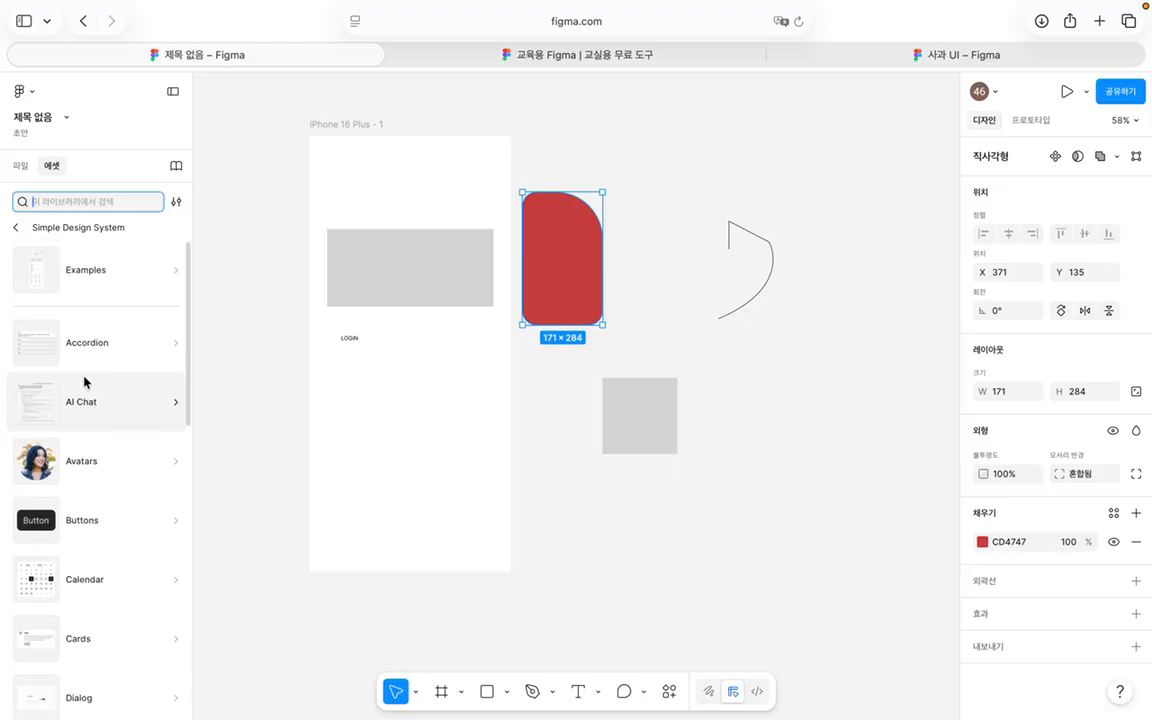
{"action": "left_click", "coordinate": [141, 270]}
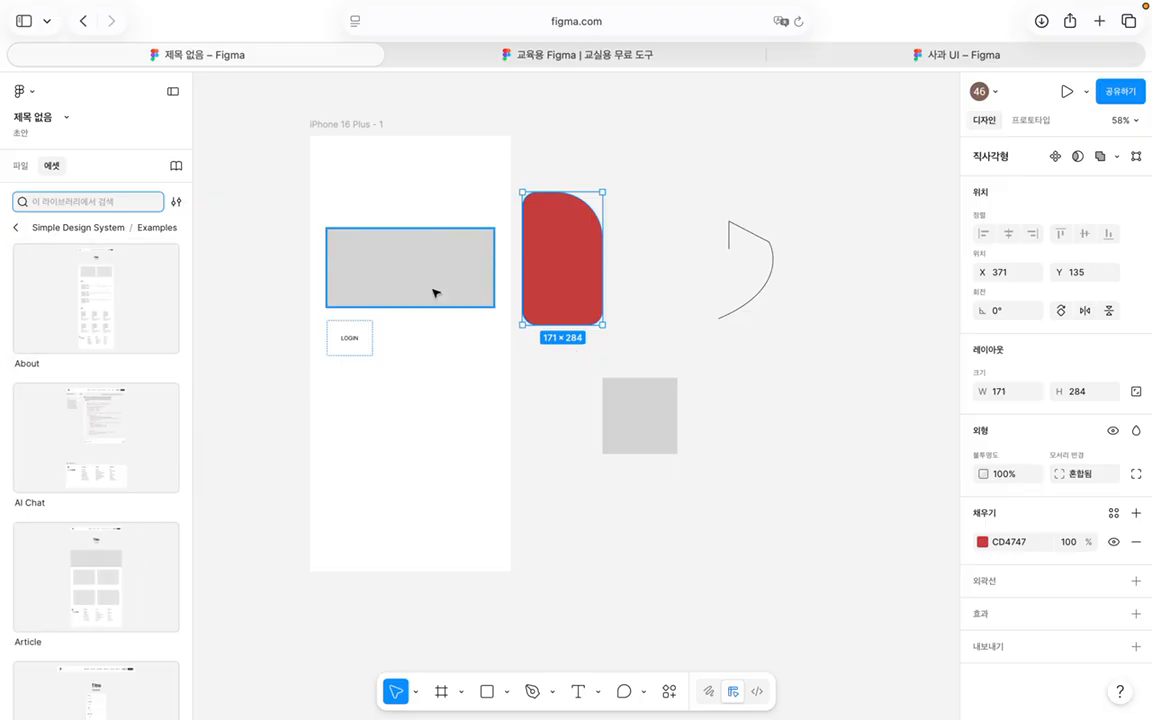
{"action": "scroll", "coordinate": [3, 432], "scroll_direction": "down", "scroll_amount": 1}
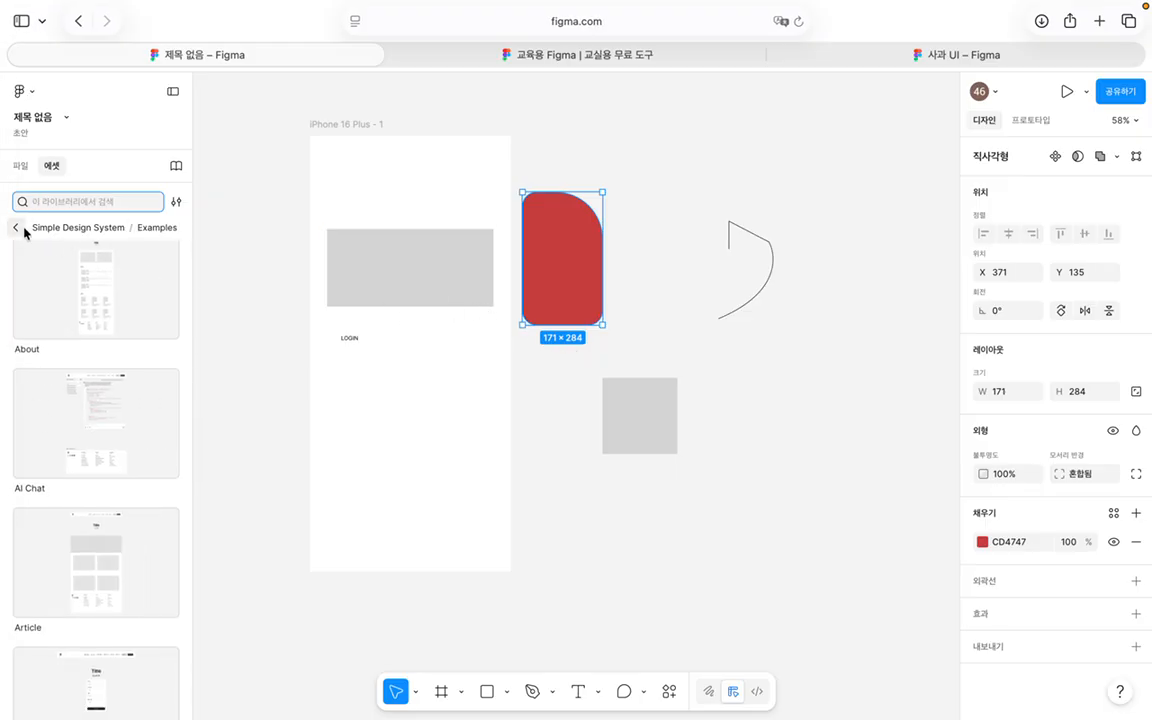
{"action": "left_click", "coordinate": [16, 227]}
{"action": "scroll", "coordinate": [44, 340], "scroll_direction": "down", "scroll_amount": 3}
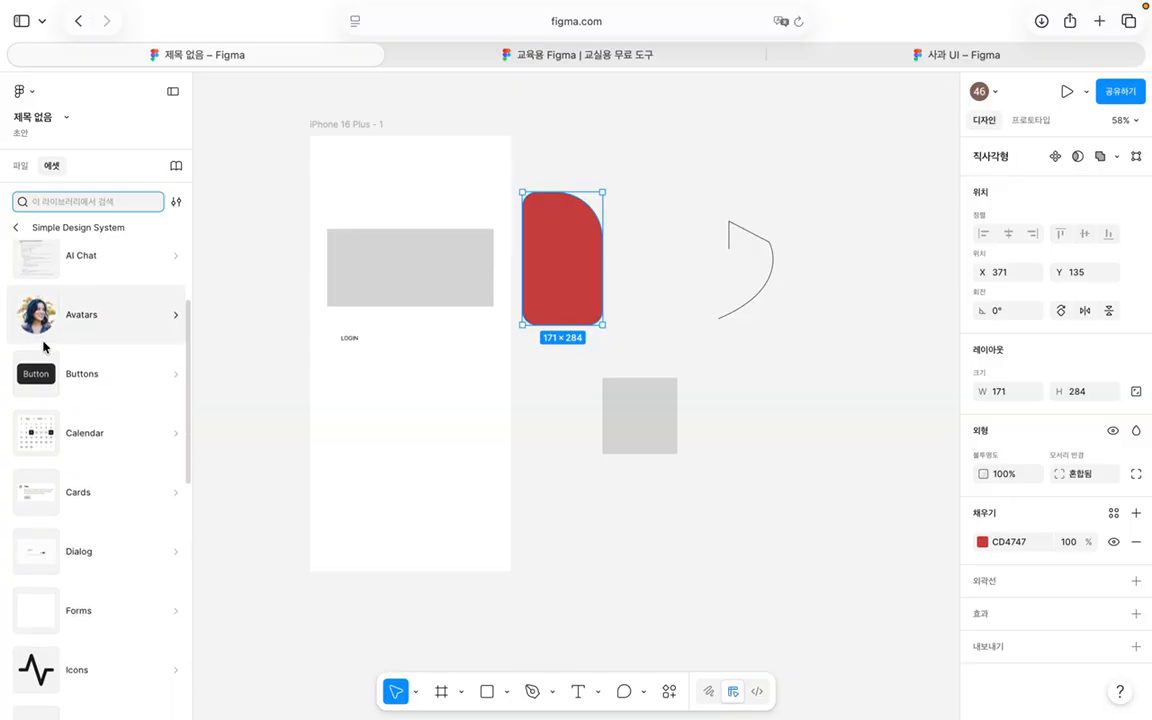
Step: Insert a Simple Design System Button instance below LOGIN in the iPhone 16 Plus frame
{"action": "left_click", "coordinate": [93, 378]}
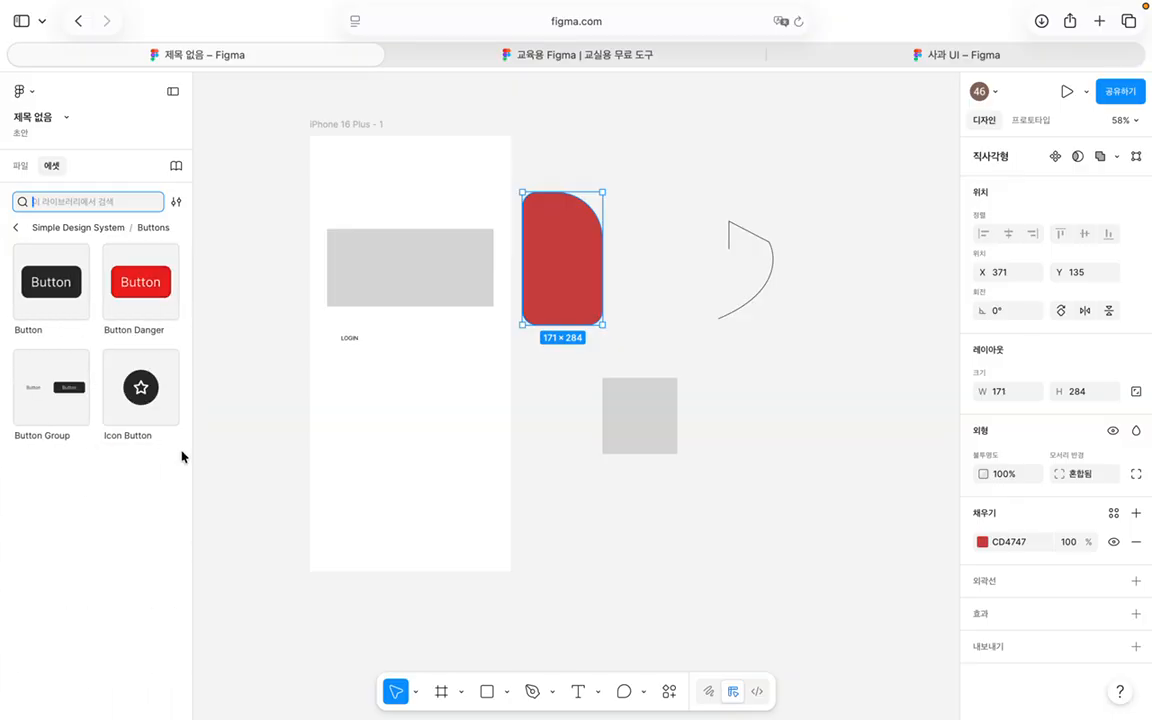
{"action": "left_click", "coordinate": [51, 290]}
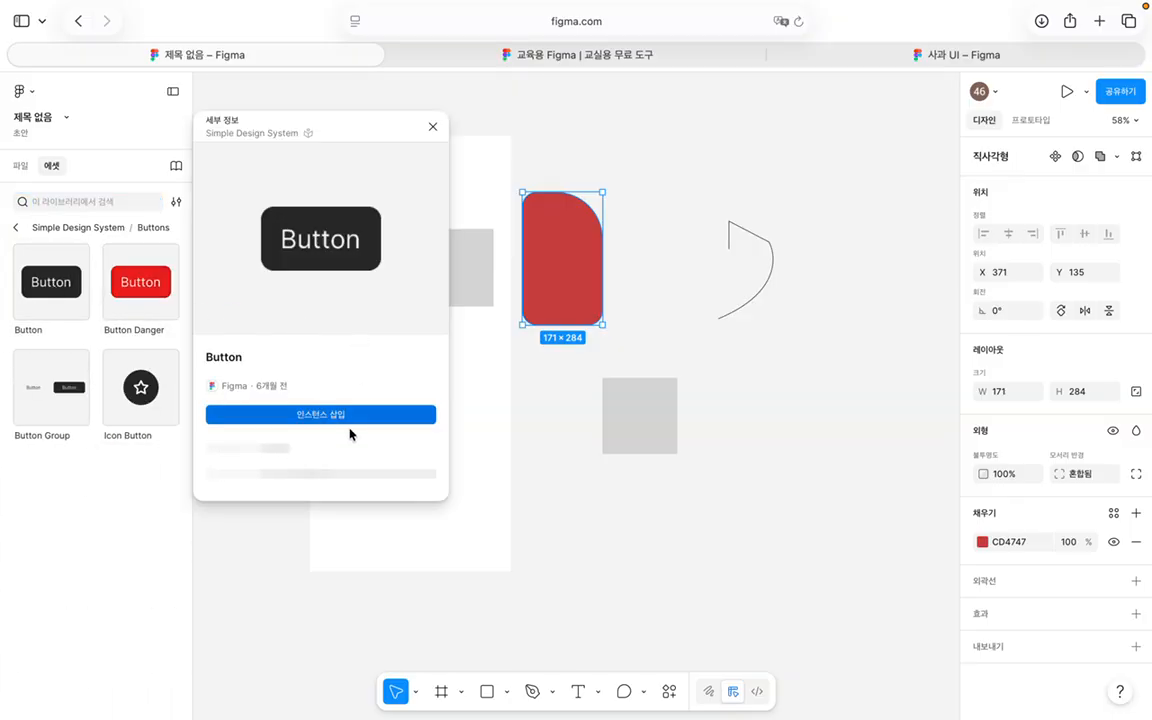
{"action": "left_click", "coordinate": [373, 418]}
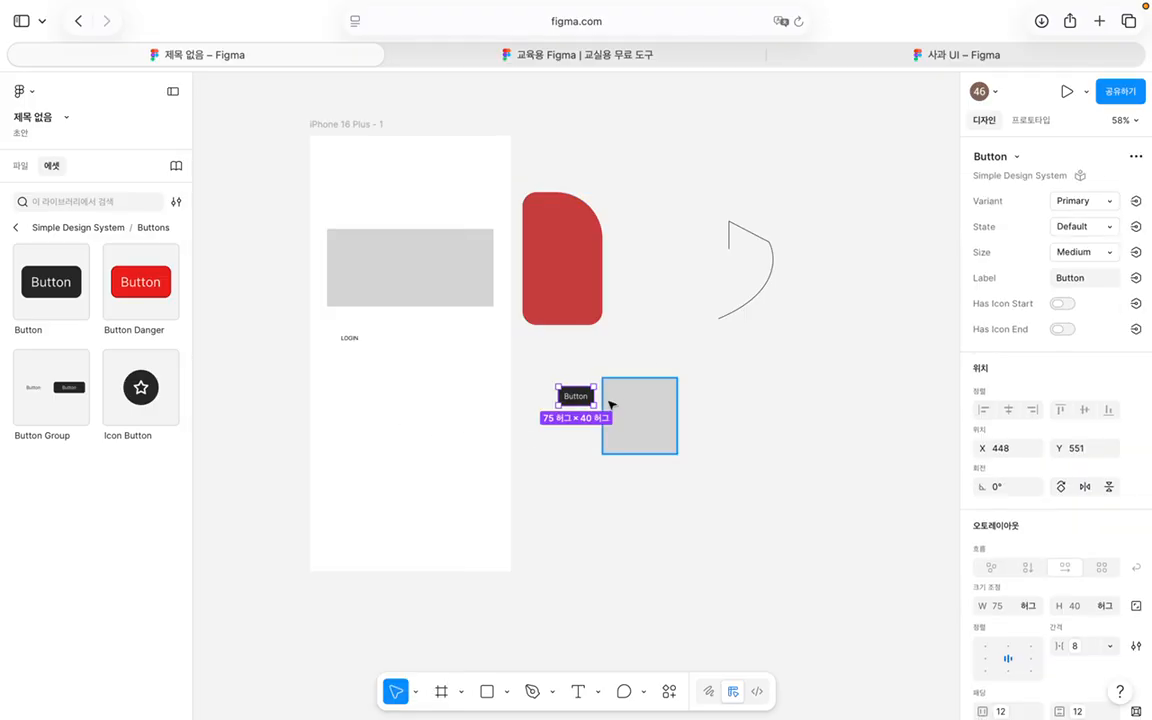
{"action": "left_click_drag", "start_coordinate": [578, 393], "coordinate": [380, 388]}
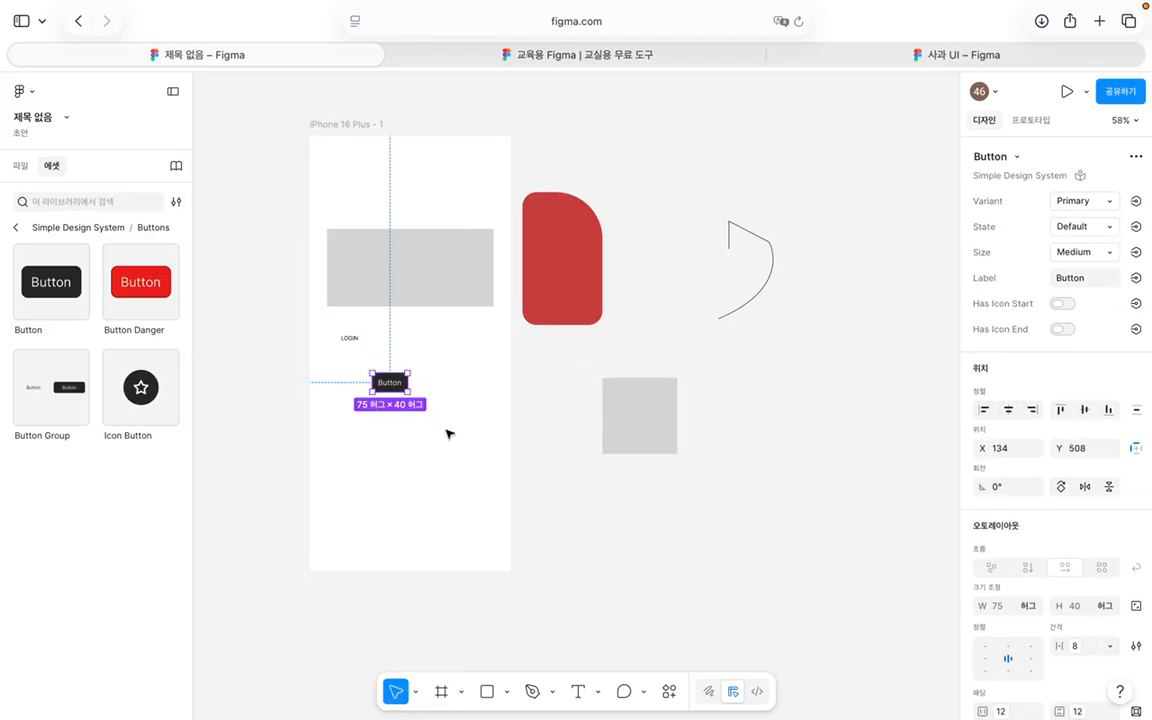
Step: Return to the kit's categories and select the red rounded rectangle
{"action": "left_click", "coordinate": [15, 227]}
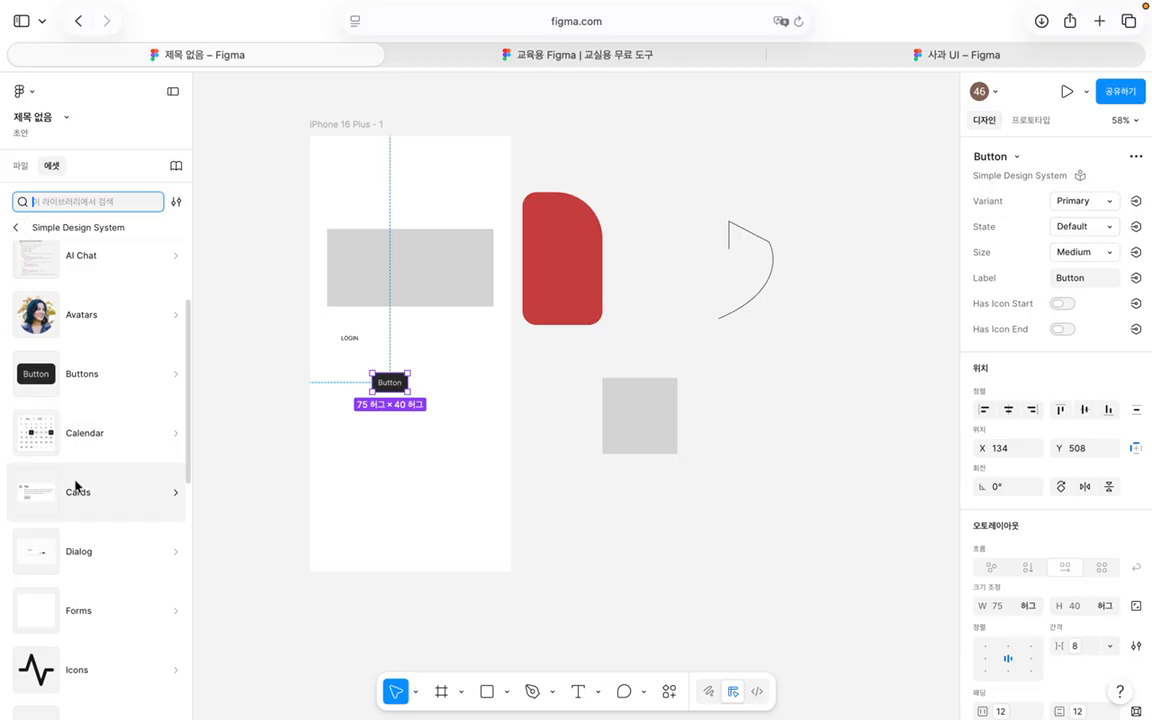
{"action": "scroll", "coordinate": [77, 489], "scroll_direction": "down", "scroll_amount": 5}
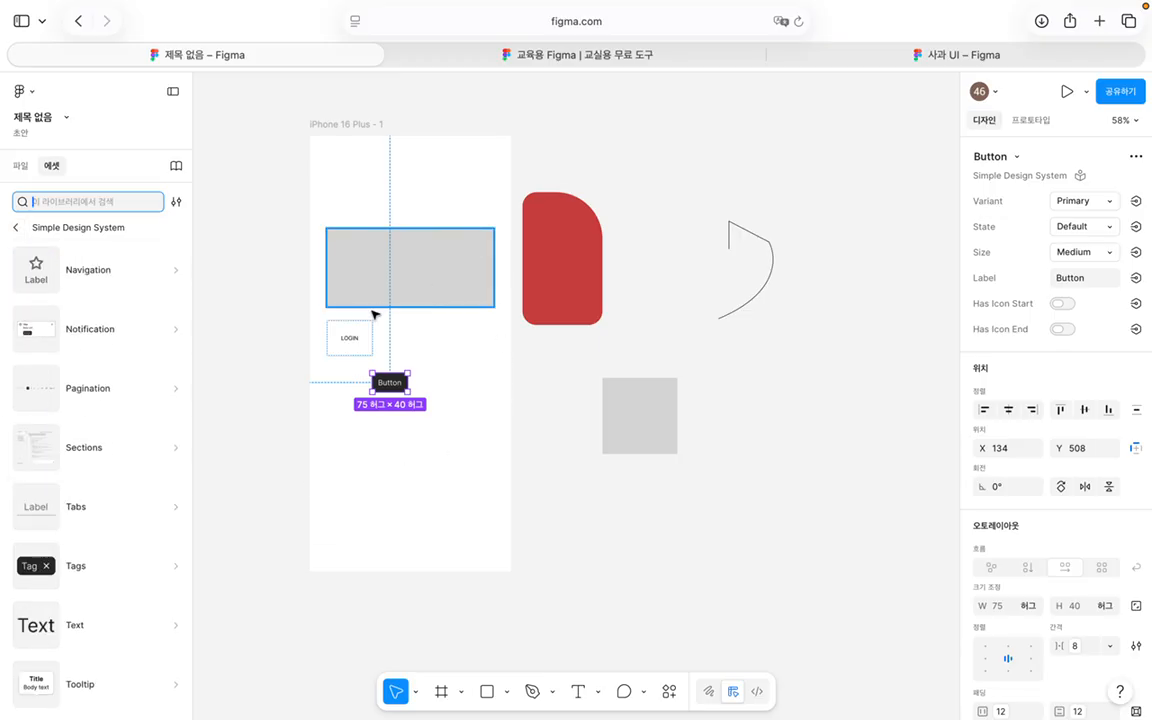
{"action": "left_click", "coordinate": [581, 290]}
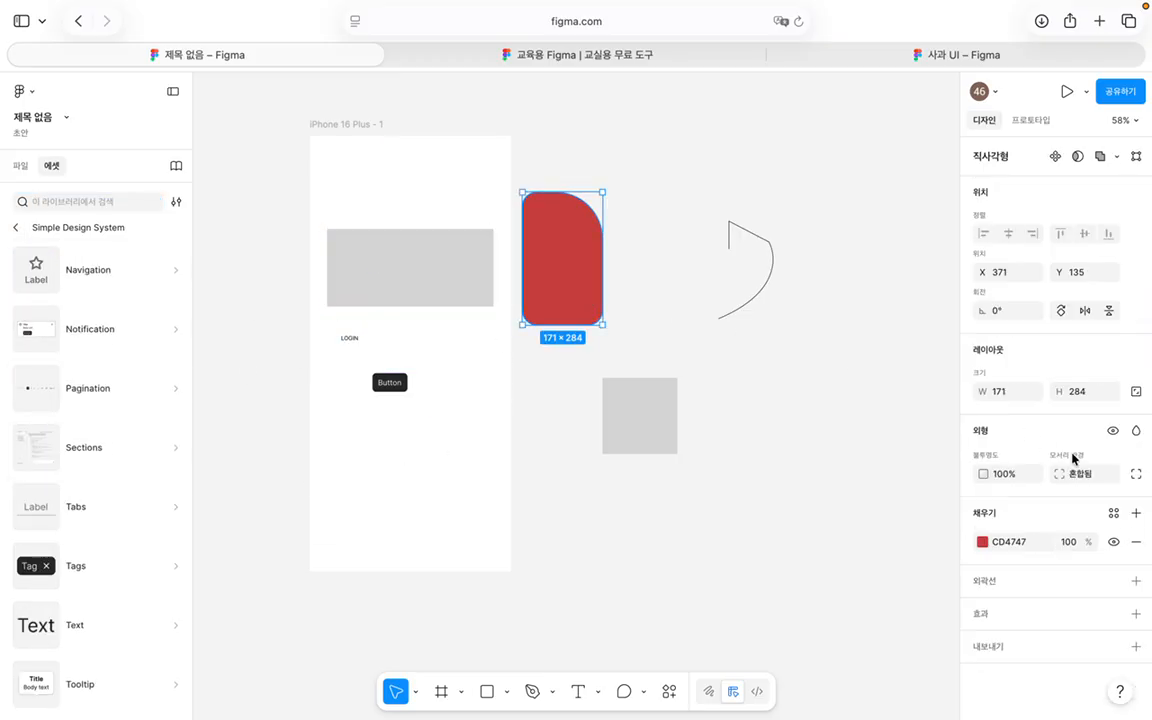
Step: Apply the library colour style Background/Danger Default to the rectangle's fill
{"action": "left_click", "coordinate": [982, 542]}
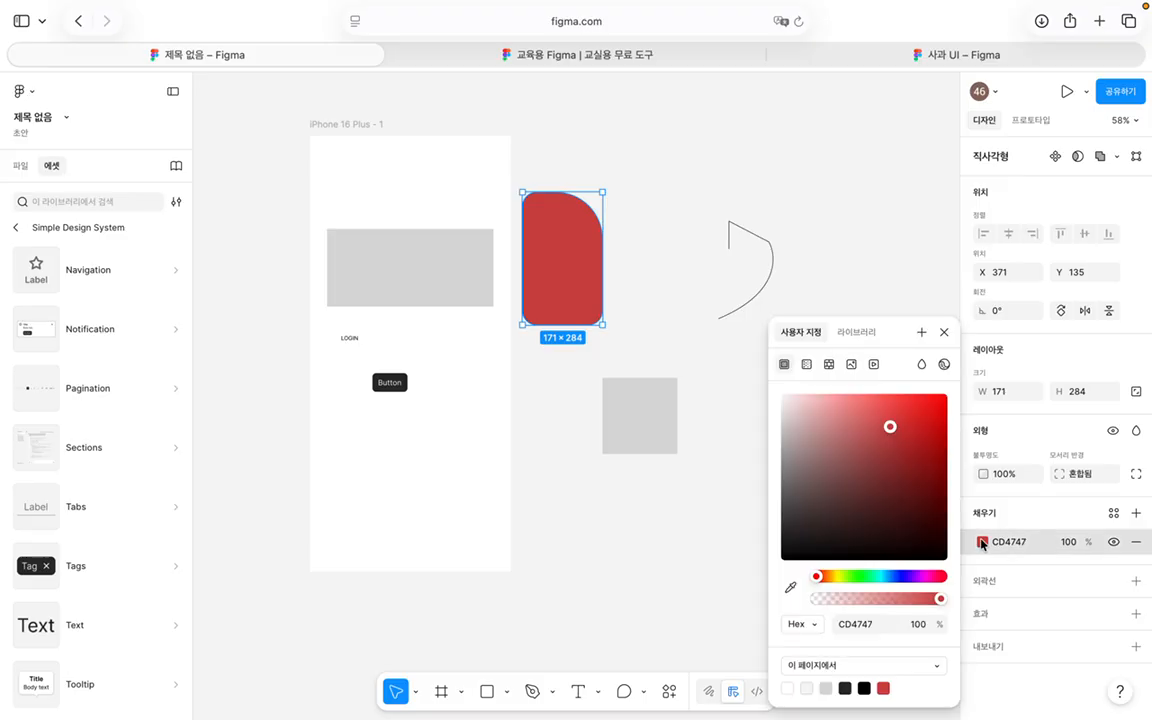
{"action": "left_click", "coordinate": [853, 338]}
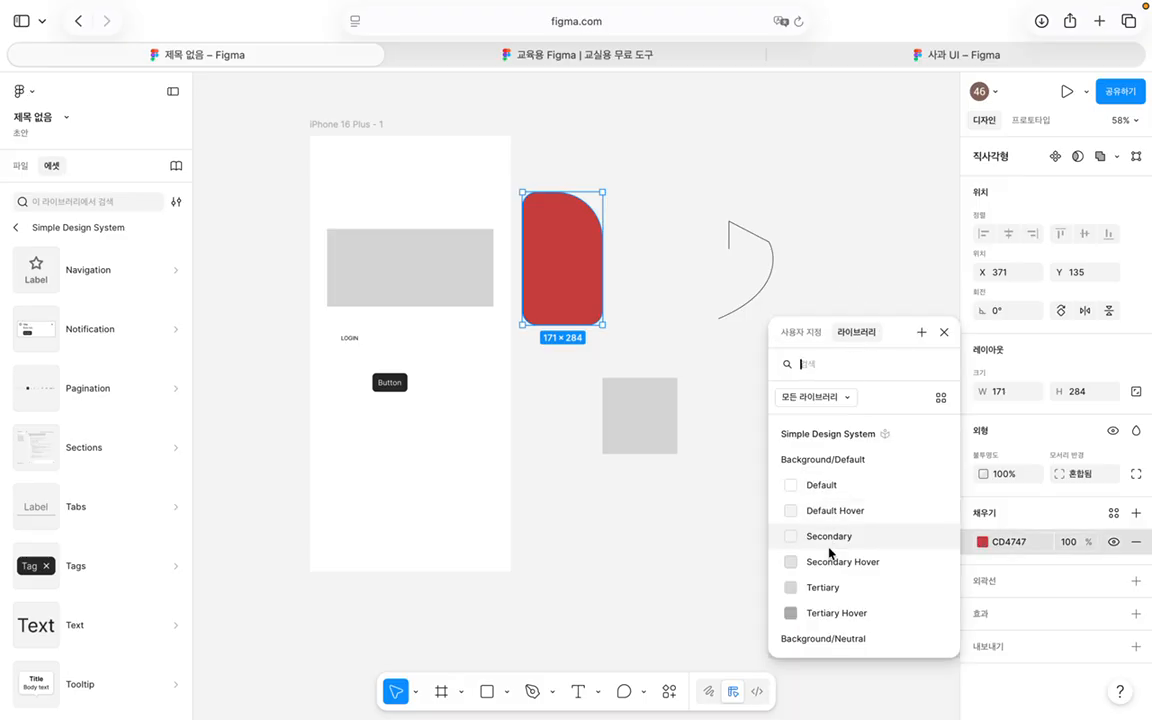
{"action": "scroll", "coordinate": [830, 530], "scroll_direction": "down", "scroll_amount": 6}
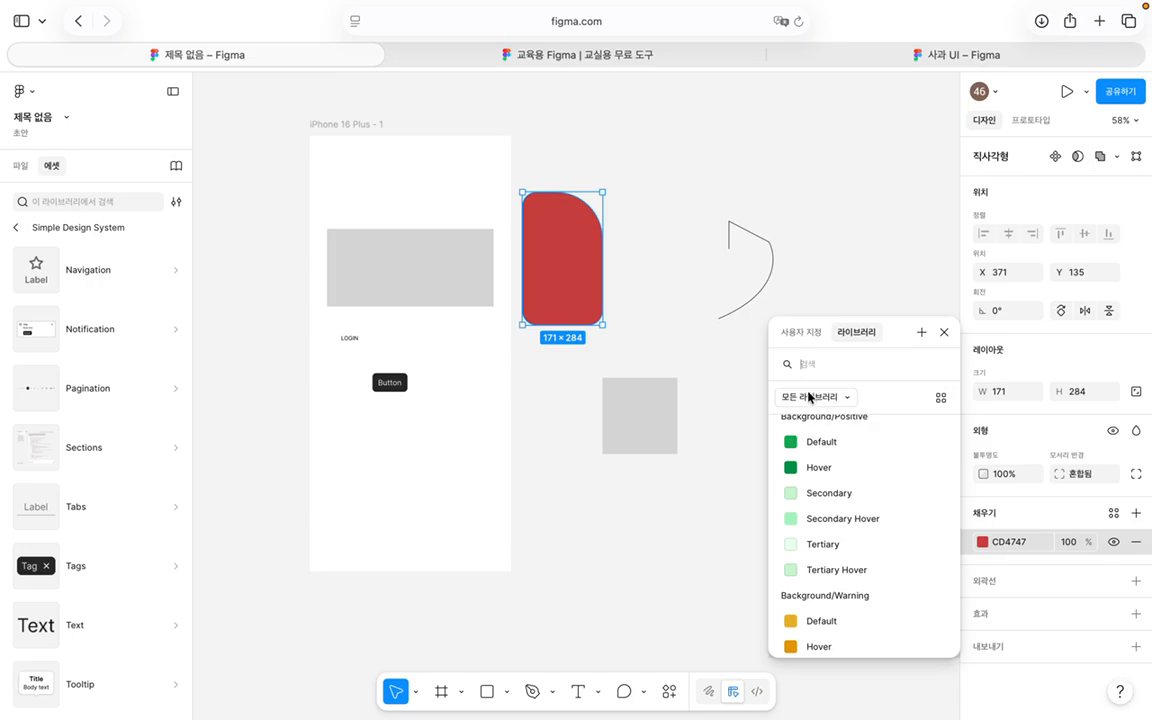
{"action": "scroll", "coordinate": [825, 492], "scroll_direction": "up", "scroll_amount": 2}
{"action": "scroll", "coordinate": [825, 492], "scroll_direction": "up", "scroll_amount": 3}
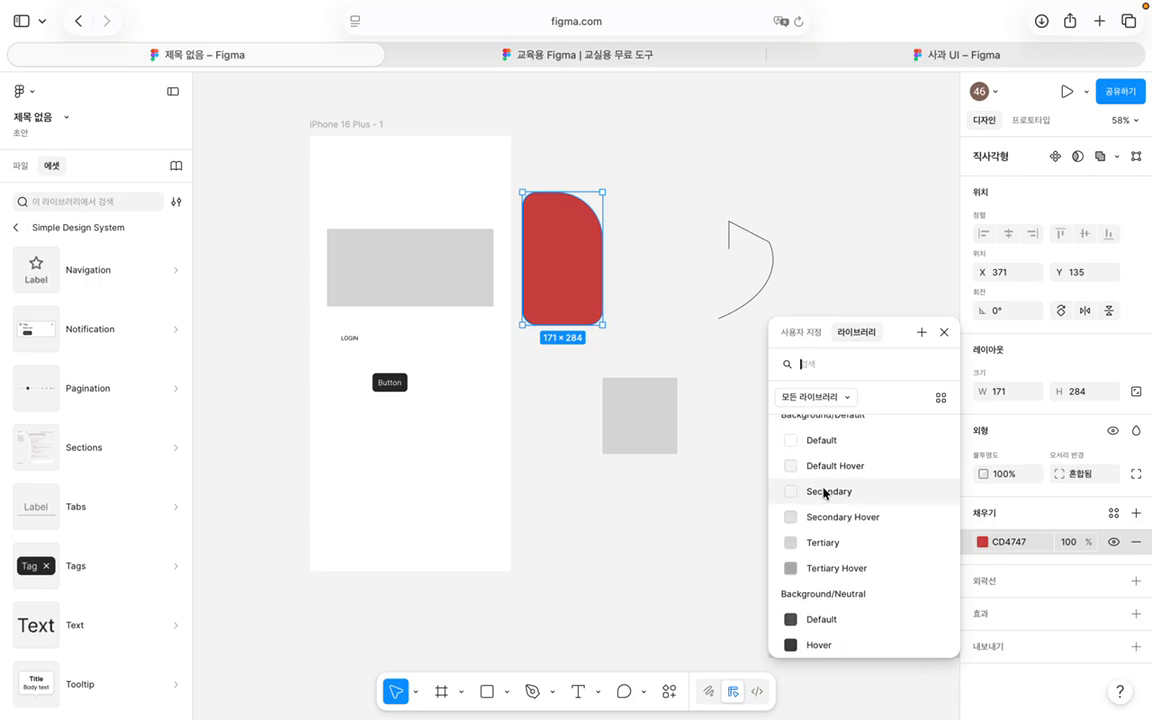
{"action": "scroll", "coordinate": [825, 492], "scroll_direction": "down", "scroll_amount": 5}
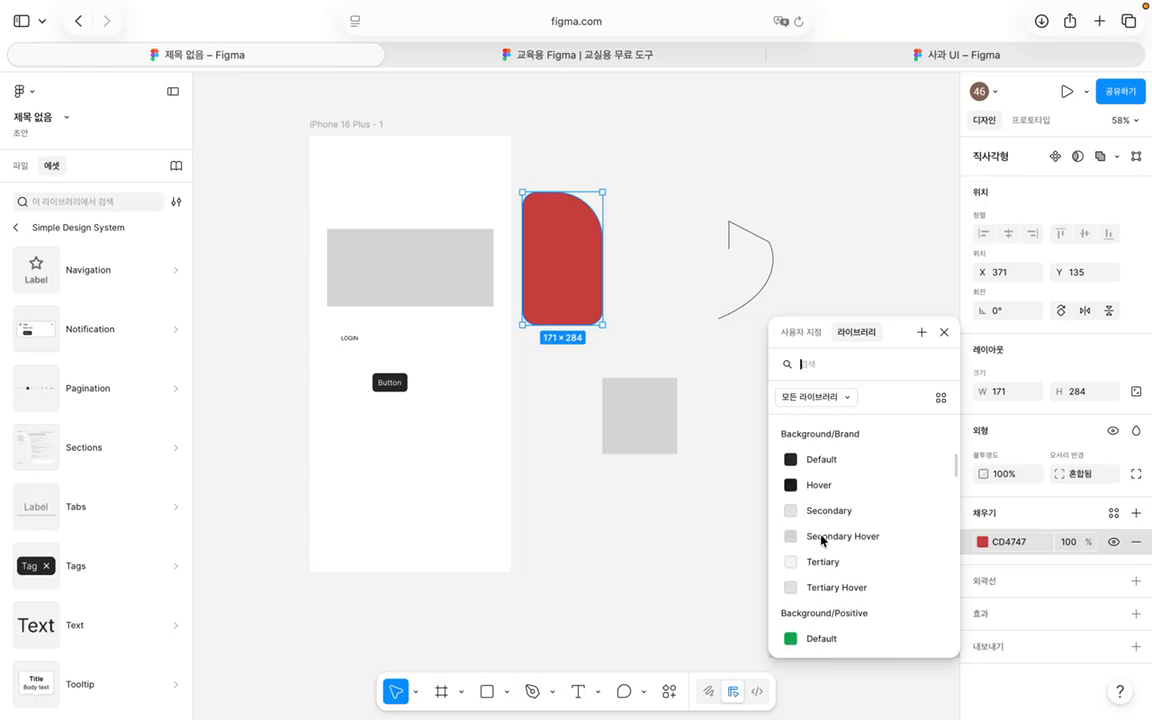
{"action": "scroll", "coordinate": [821, 540], "scroll_direction": "down", "scroll_amount": 10}
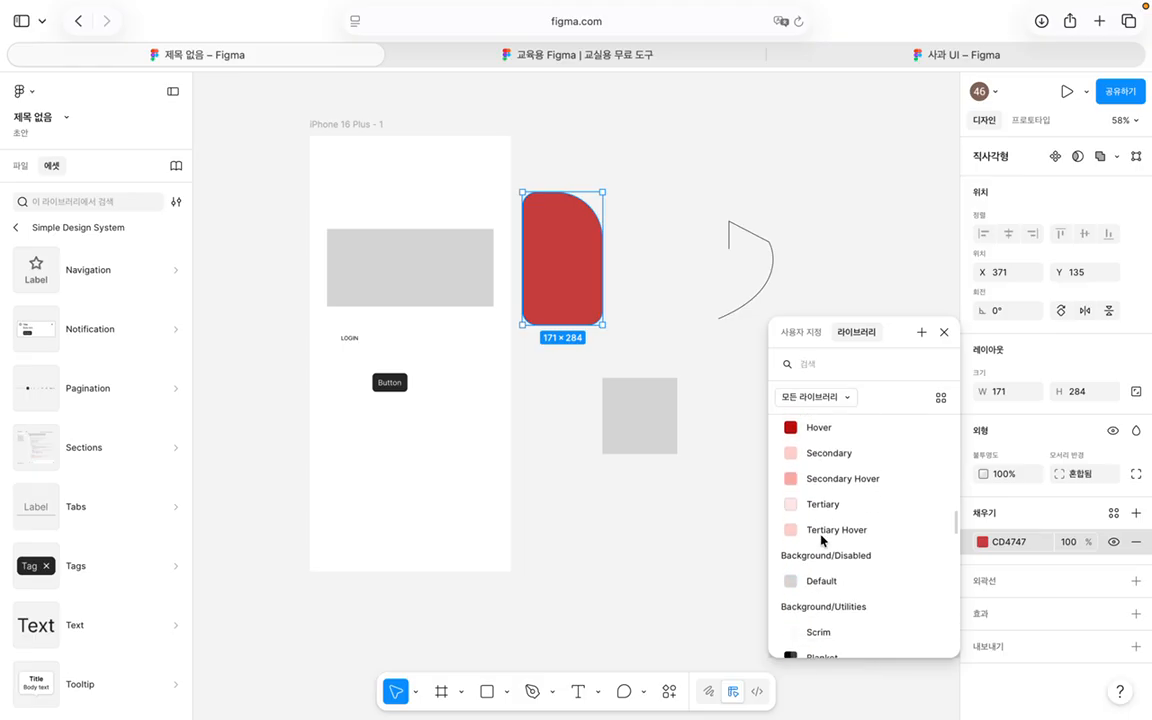
{"action": "scroll", "coordinate": [823, 530], "scroll_direction": "up", "scroll_amount": 3}
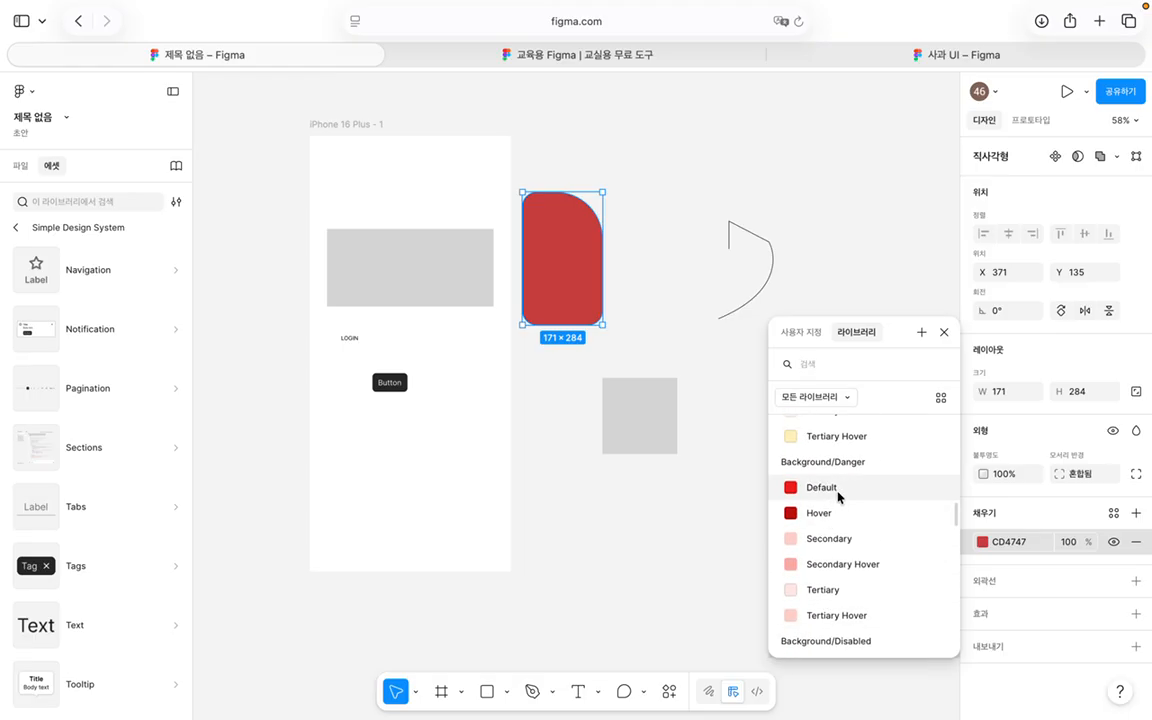
{"action": "left_click", "coordinate": [838, 493]}
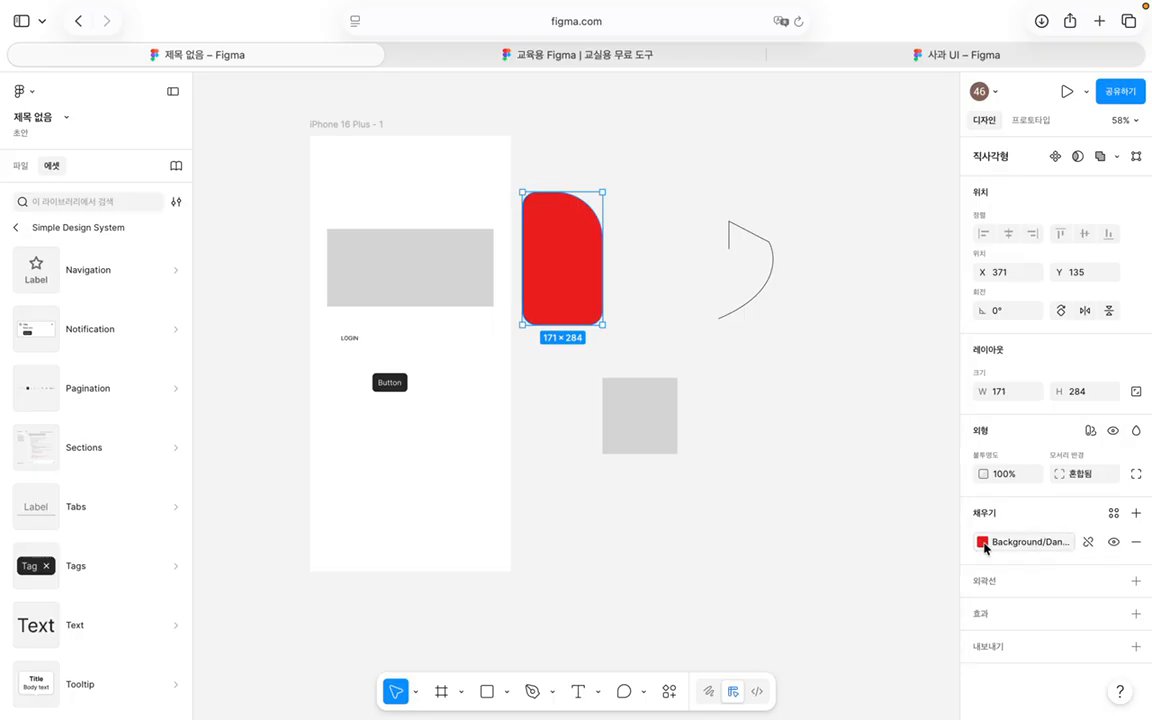
Step: Swap the fill to the Background/Default Tertiary grey library style
{"action": "left_click", "coordinate": [982, 541]}
{"action": "scroll", "coordinate": [880, 516], "scroll_direction": "down", "scroll_amount": 5}
{"action": "scroll", "coordinate": [880, 516], "scroll_direction": "up", "scroll_amount": 15}
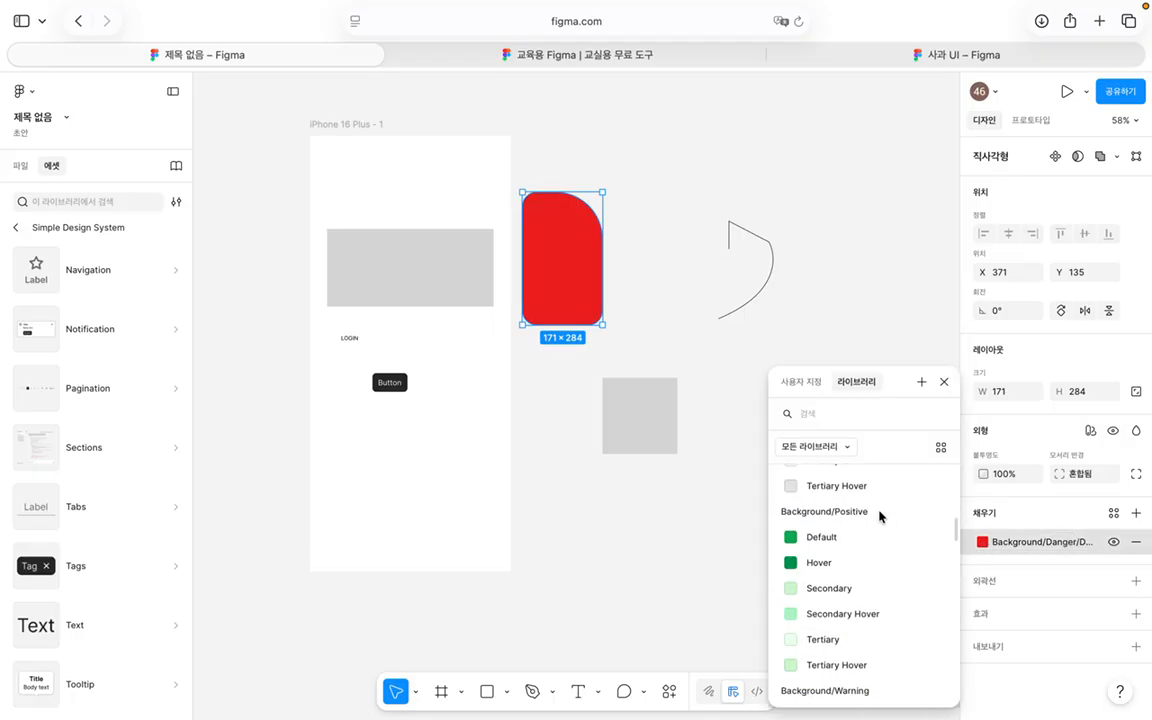
{"action": "left_click", "coordinate": [820, 638]}
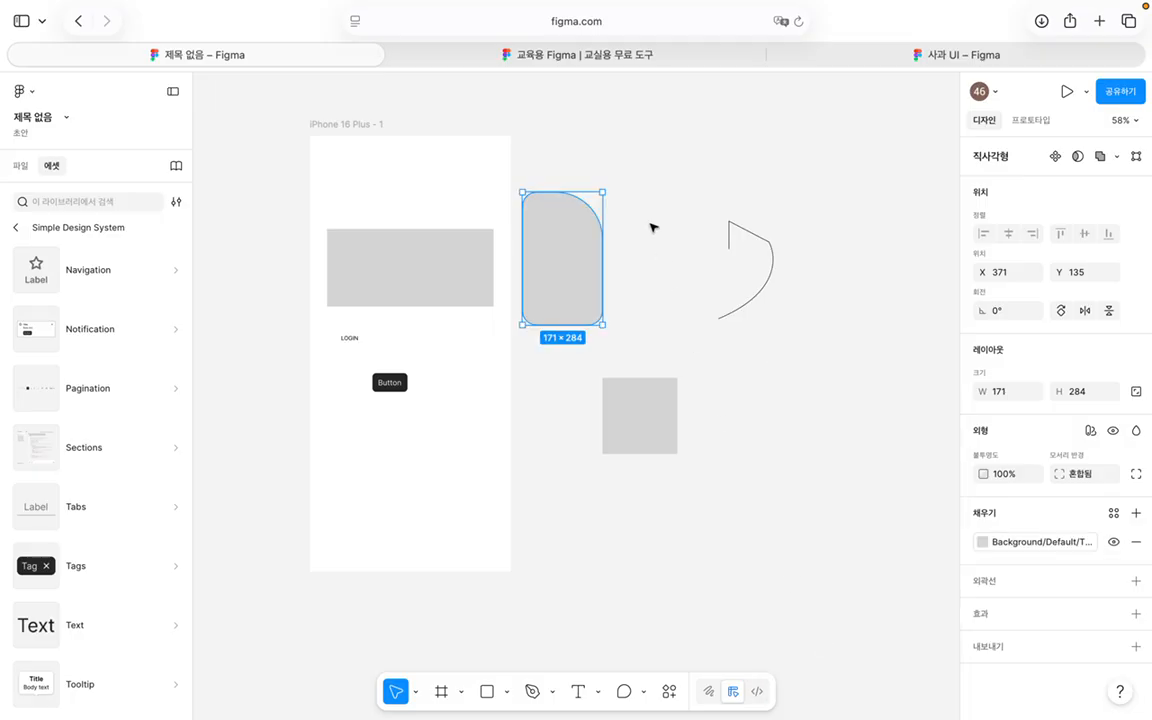
Step: Reselect the rectangle and set a custom pale red DFA0A0 fill
{"action": "left_click", "coordinate": [648, 372]}
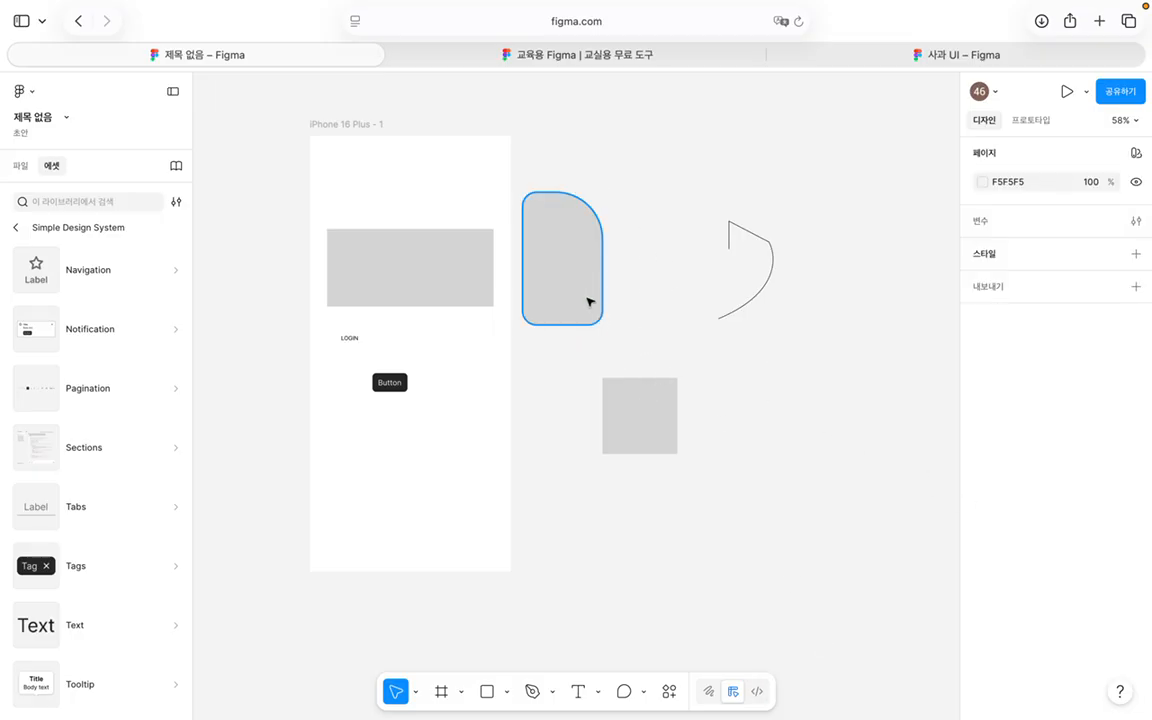
{"action": "left_click", "coordinate": [586, 301]}
{"action": "left_click", "coordinate": [982, 542]}
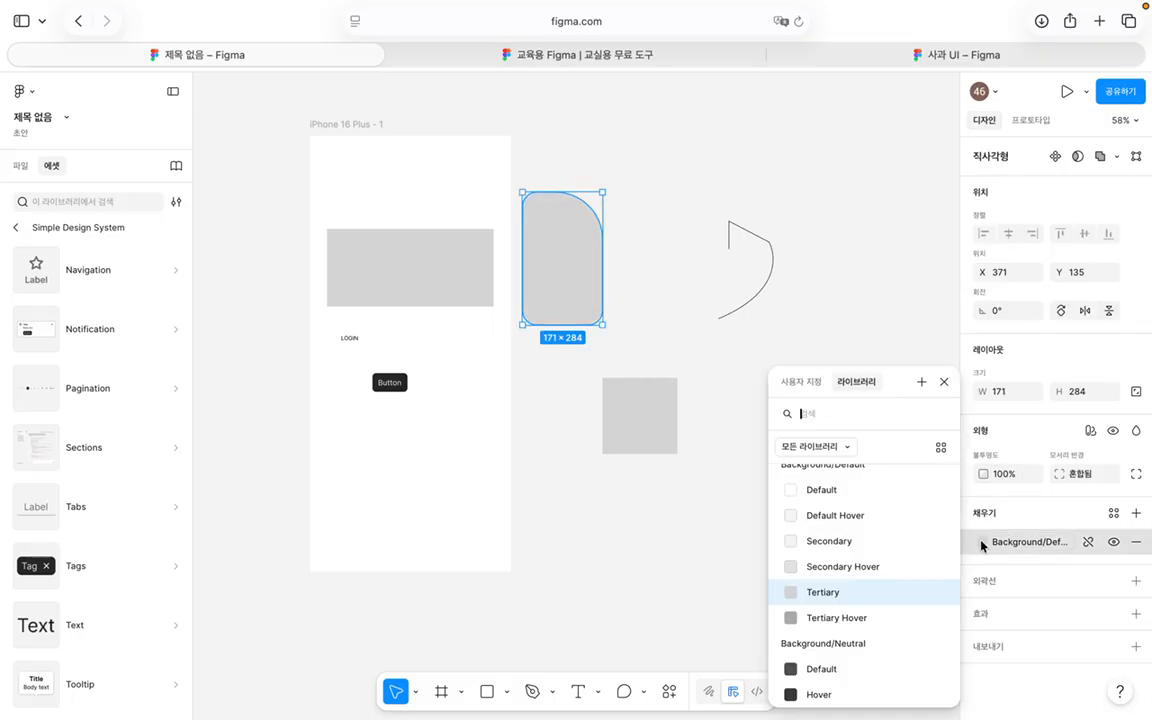
{"action": "left_click", "coordinate": [800, 381]}
{"action": "left_click_drag", "start_coordinate": [806, 478], "coordinate": [828, 420]}
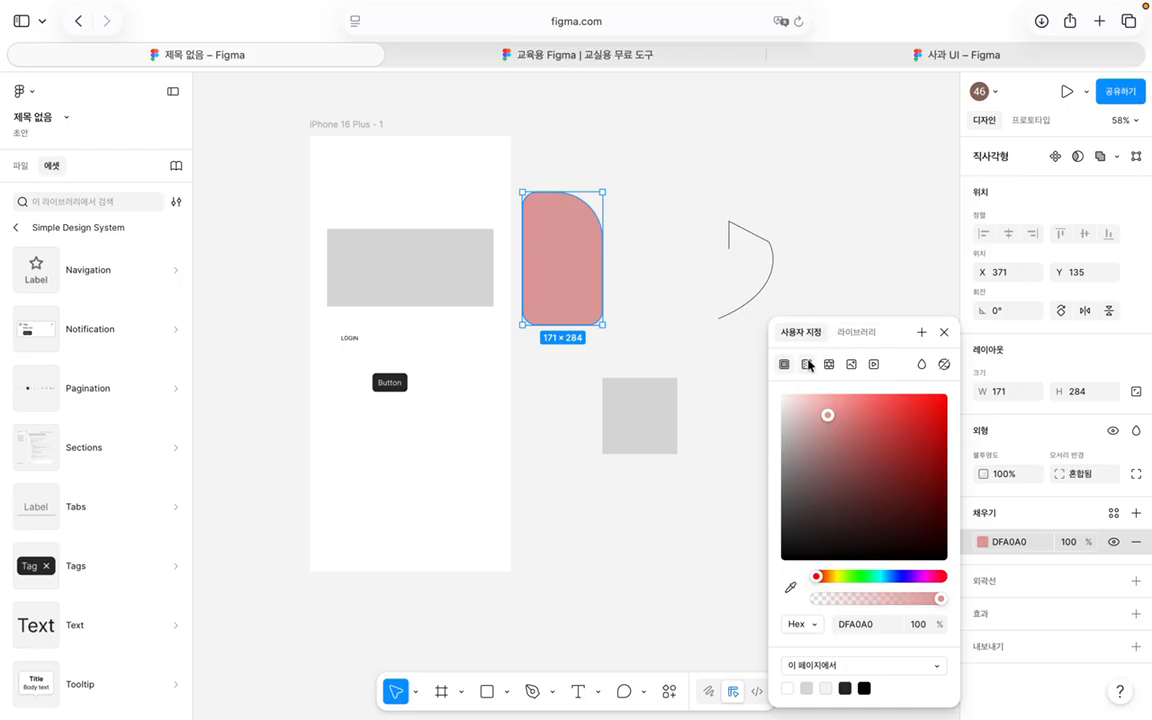
Step: Cycle the fill through gradient, image and video types, leaving a source-less pattern fill at 100%
{"action": "left_click", "coordinate": [807, 364]}
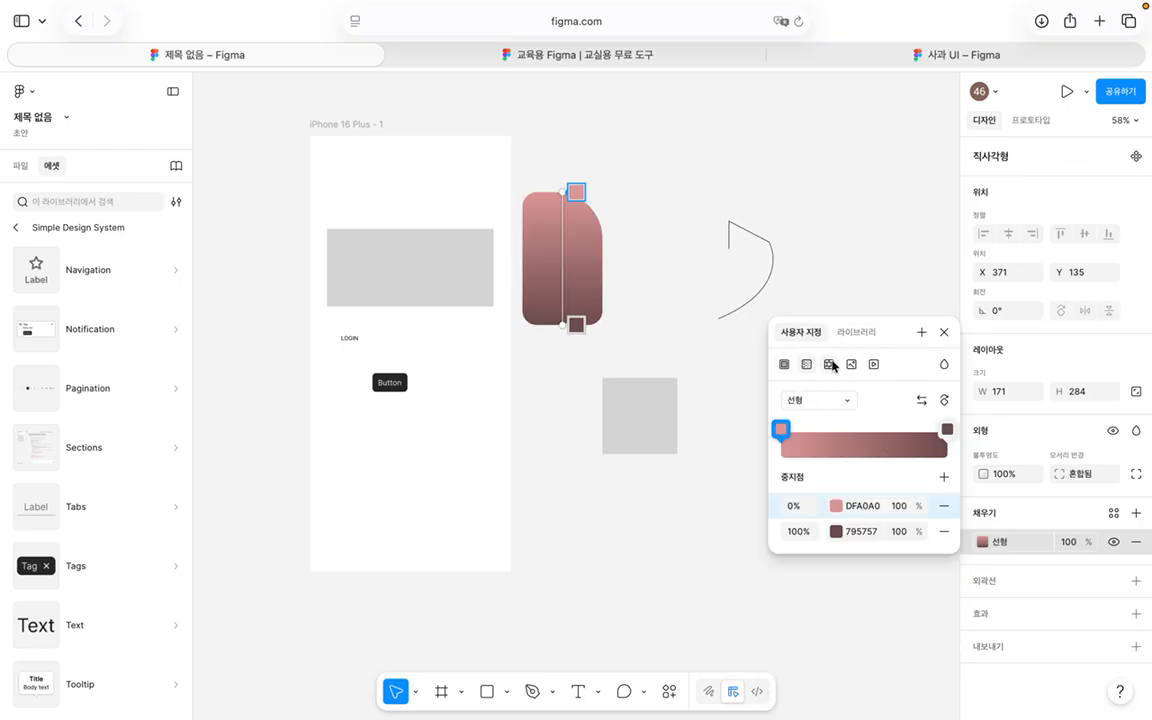
{"action": "left_click", "coordinate": [829, 365]}
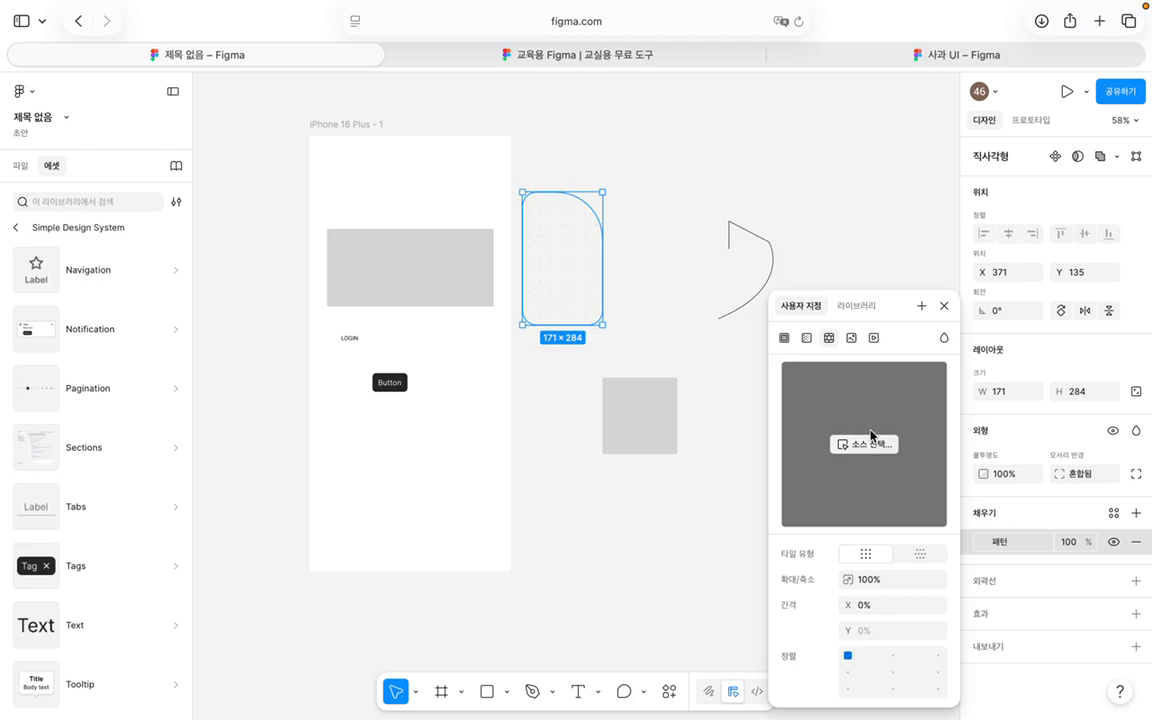
{"action": "left_click", "coordinate": [851, 338]}
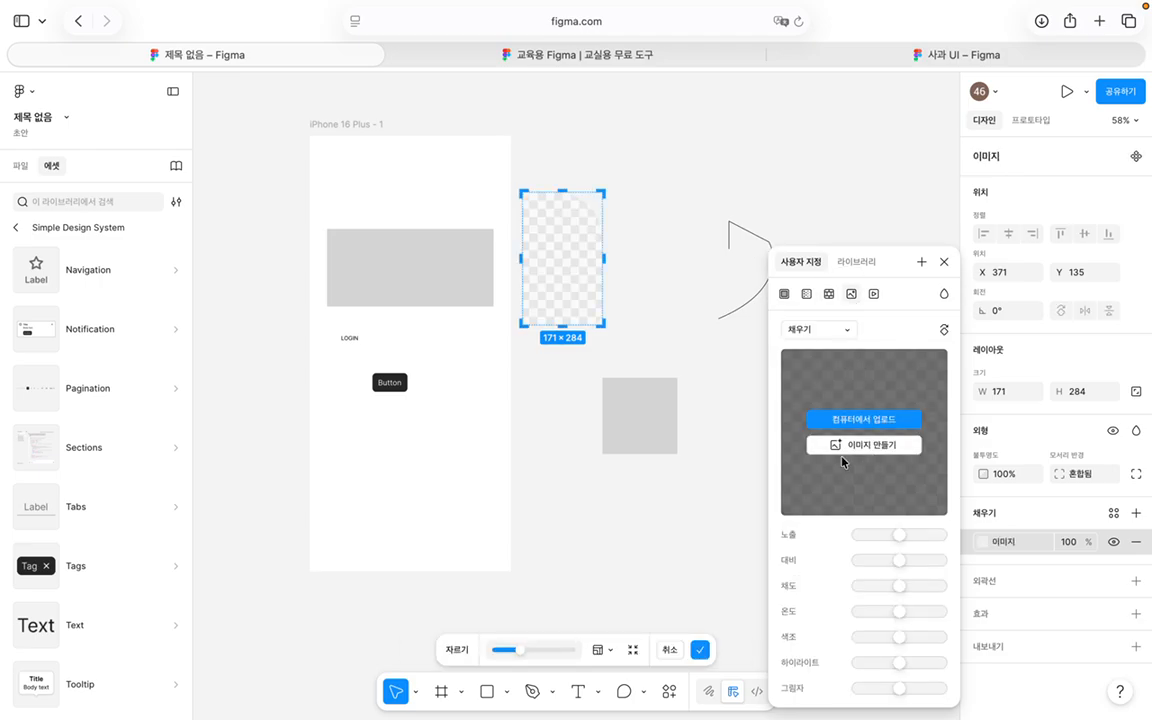
{"action": "left_click", "coordinate": [873, 294]}
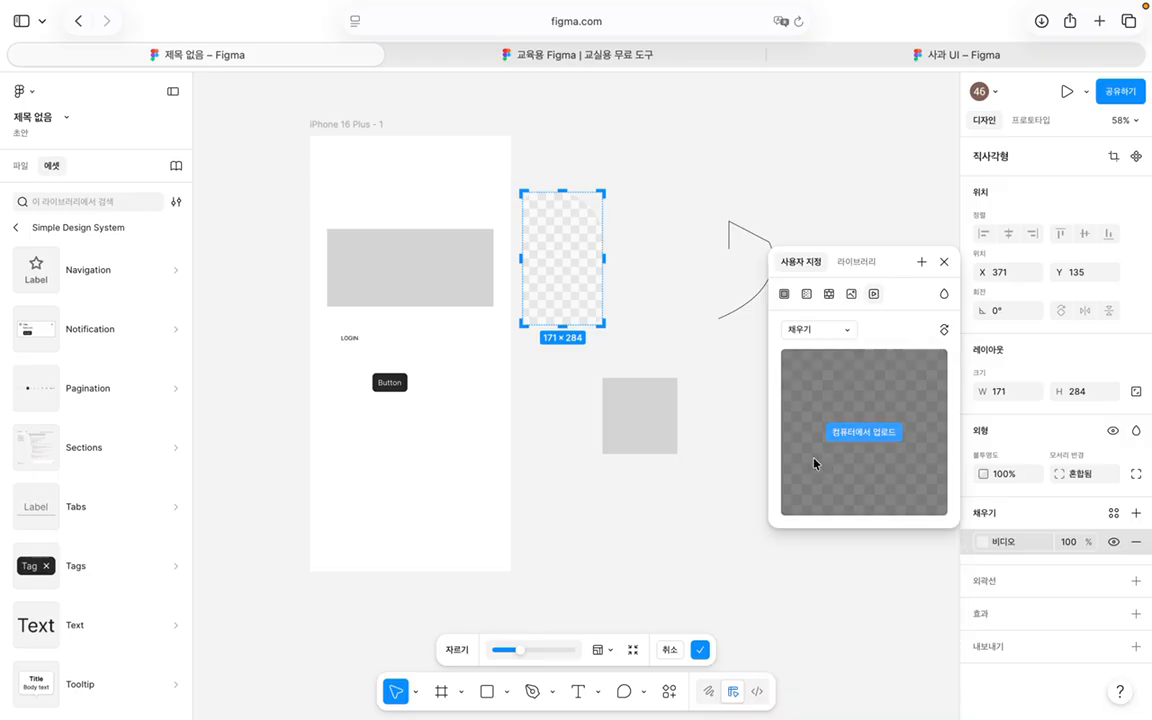
{"action": "left_click", "coordinate": [851, 294]}
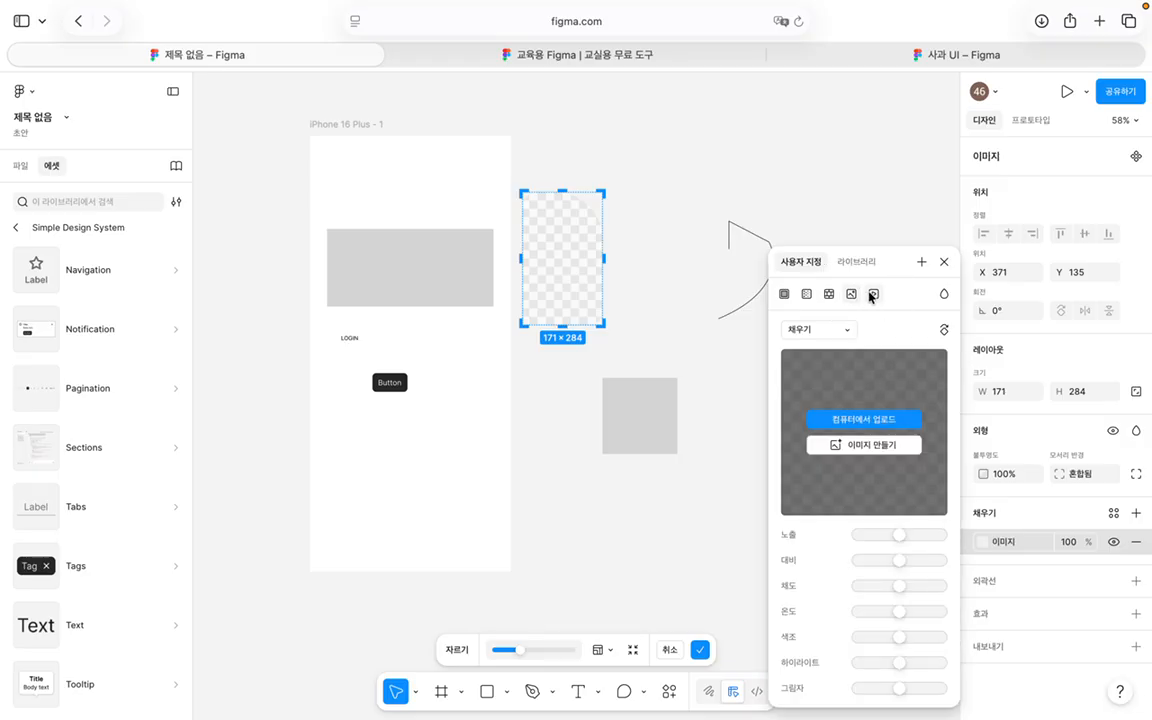
{"action": "left_click", "coordinate": [873, 294]}
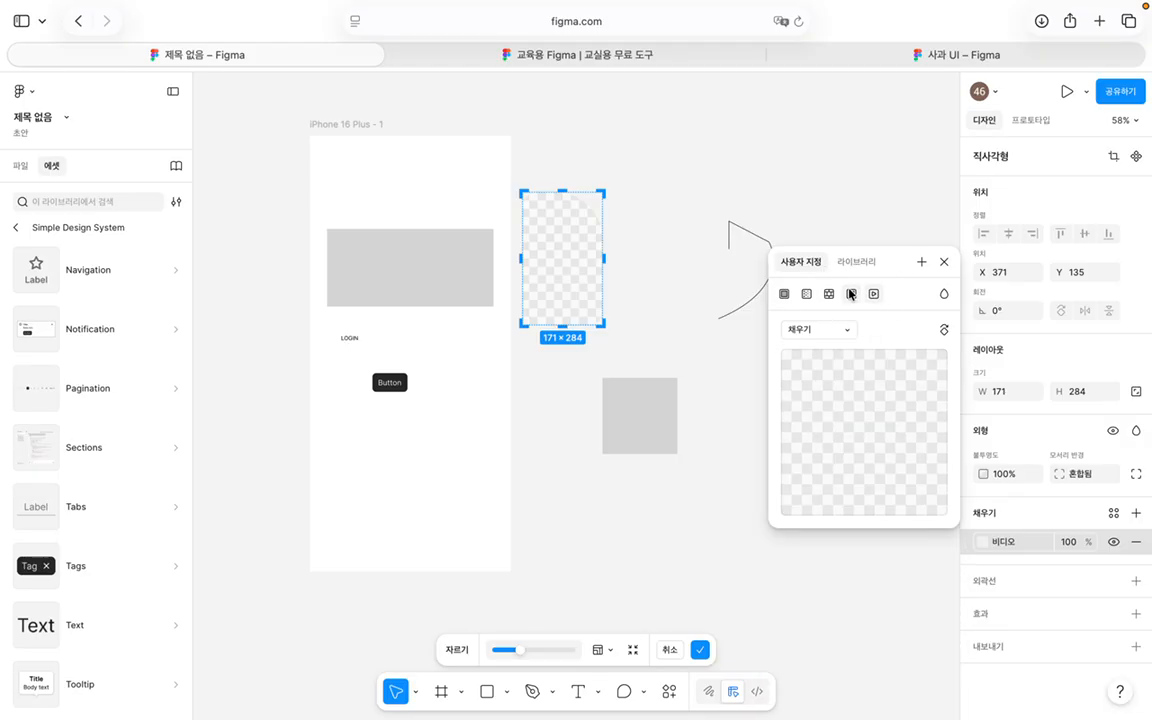
{"action": "left_click", "coordinate": [829, 294]}
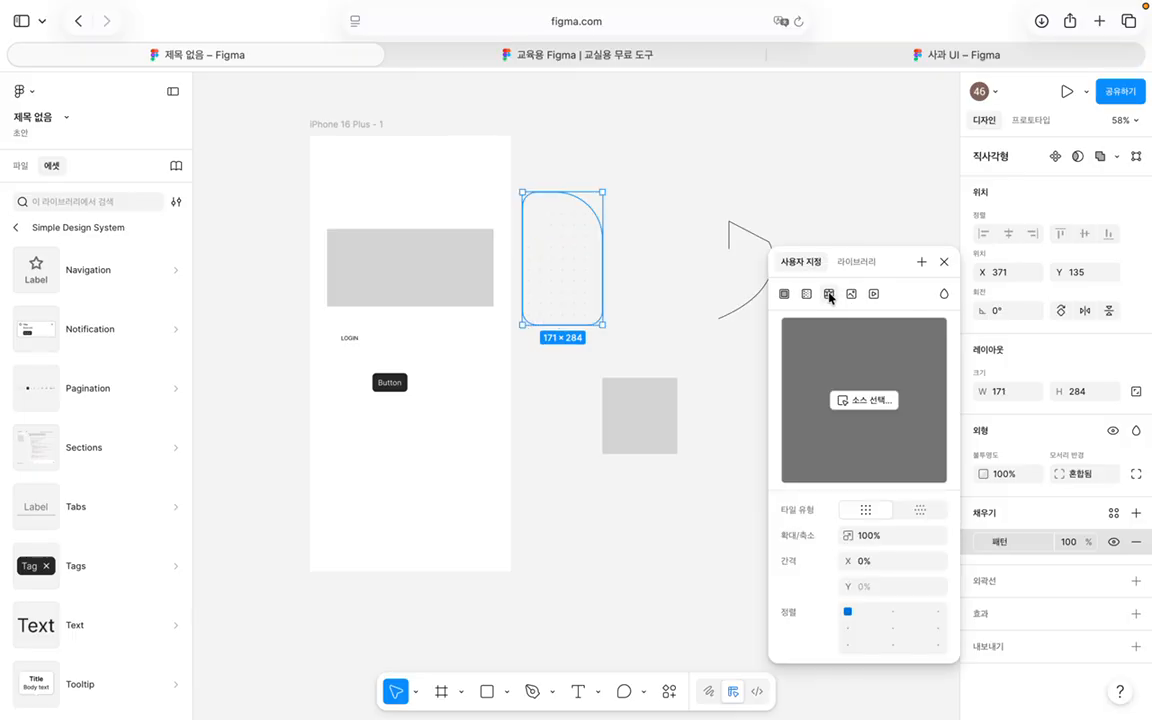
{"action": "left_click", "coordinate": [944, 261]}
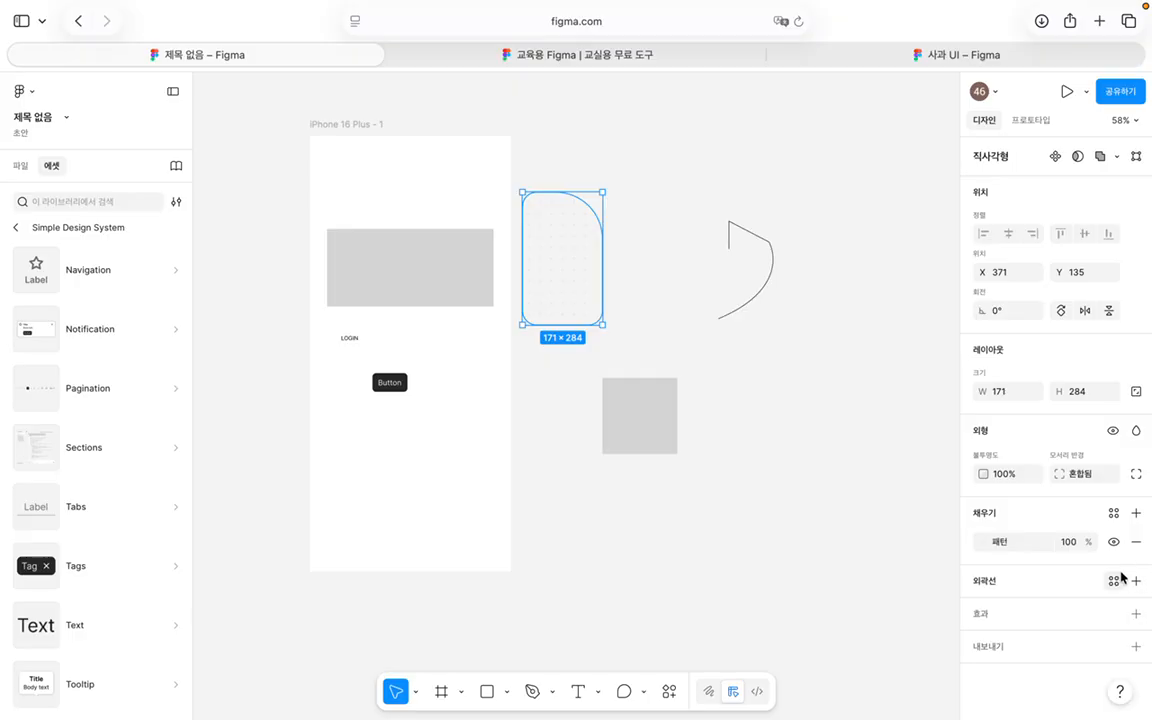
Step: Add a 1-pixel black 000000 outline to Rectangle 2
{"action": "left_click", "coordinate": [1137, 584]}
{"action": "scroll", "coordinate": [1115, 578], "scroll_direction": "down", "scroll_amount": 1}
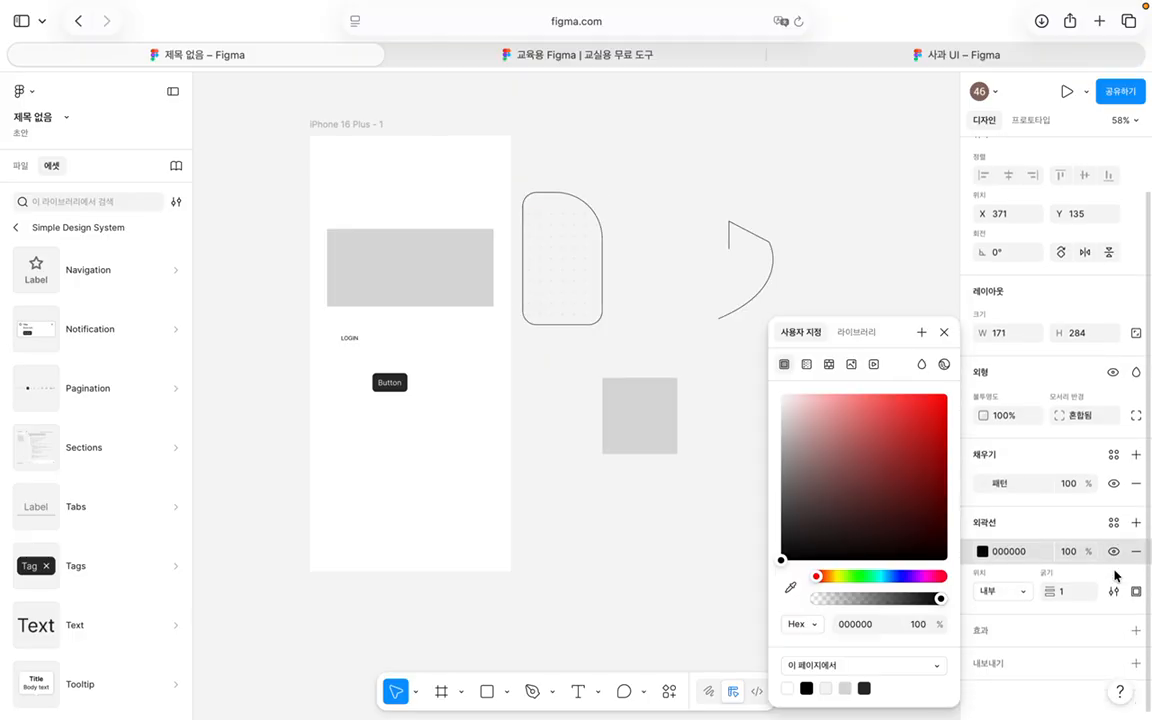
{"action": "left_click", "coordinate": [944, 332]}
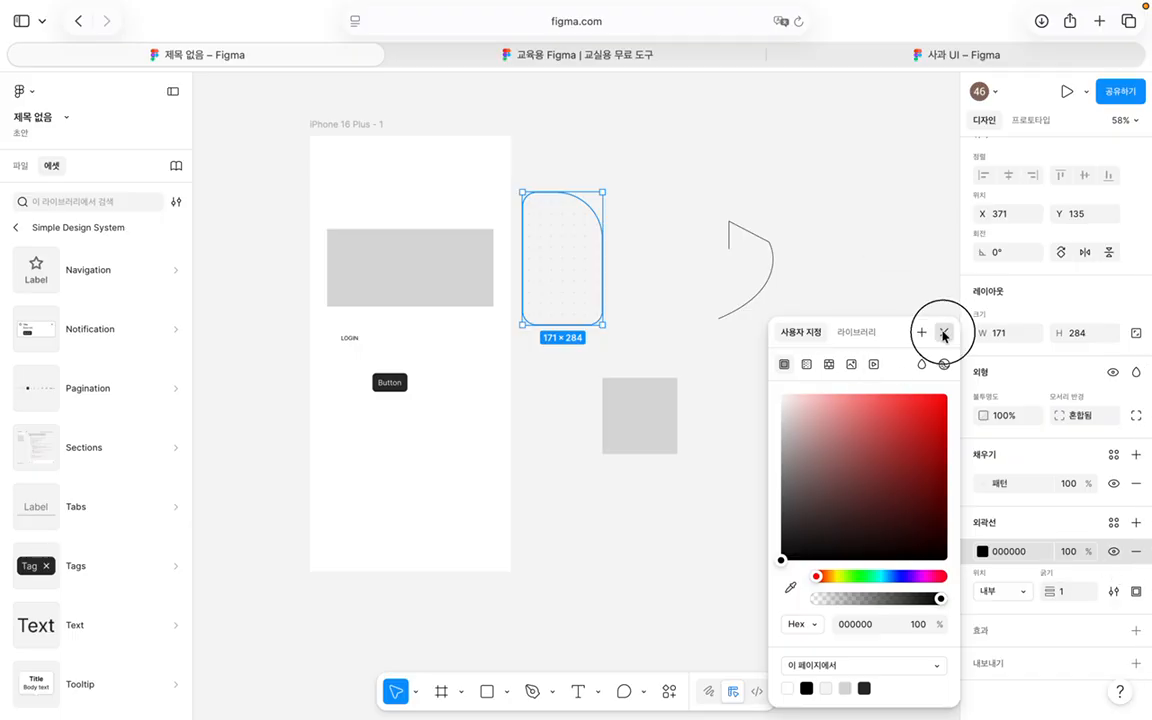
Step: Set the outline to a brush stroke after comparing basic, dynamic and brush styles
{"action": "left_click", "coordinate": [1113, 592]}
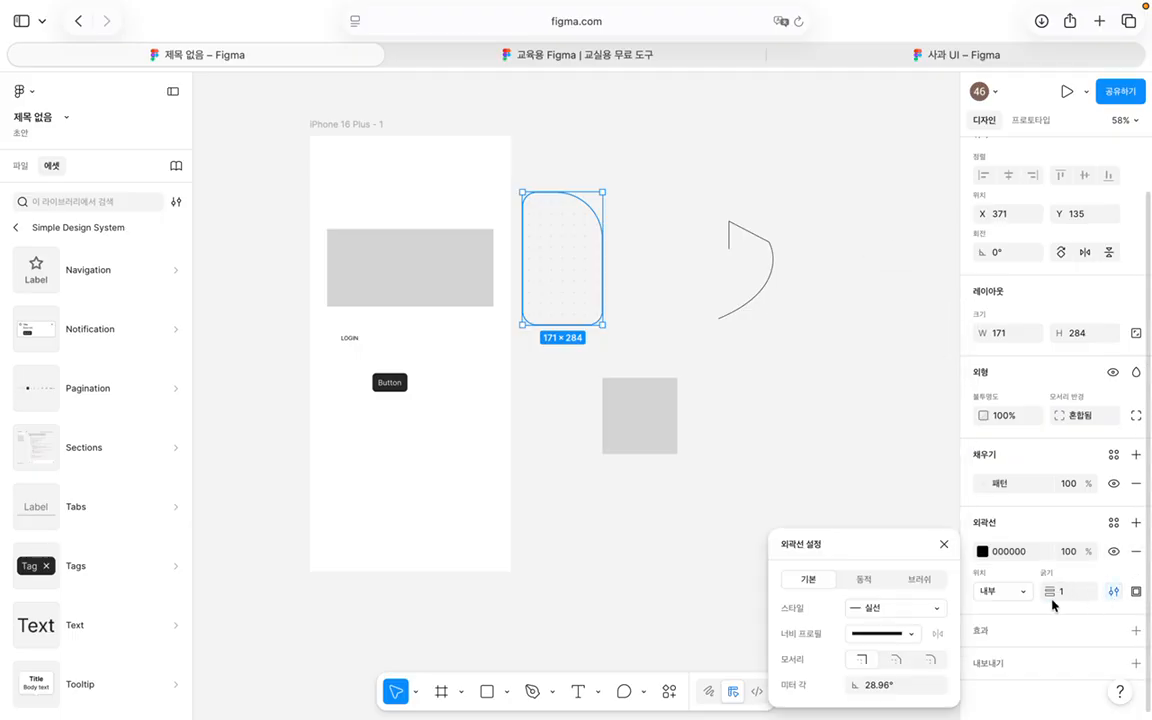
{"action": "left_click", "coordinate": [861, 580]}
{"action": "left_click", "coordinate": [918, 579]}
{"action": "left_click", "coordinate": [875, 583]}
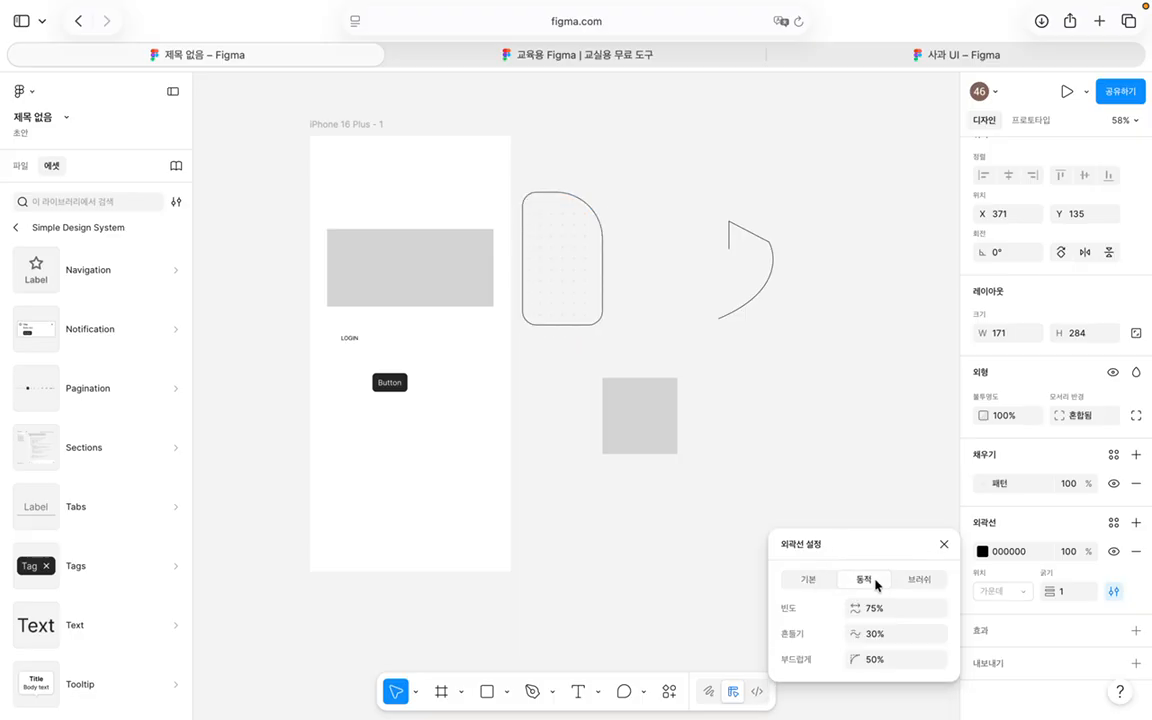
{"action": "left_click", "coordinate": [820, 579]}
{"action": "left_click", "coordinate": [857, 580]}
{"action": "left_click", "coordinate": [916, 579]}
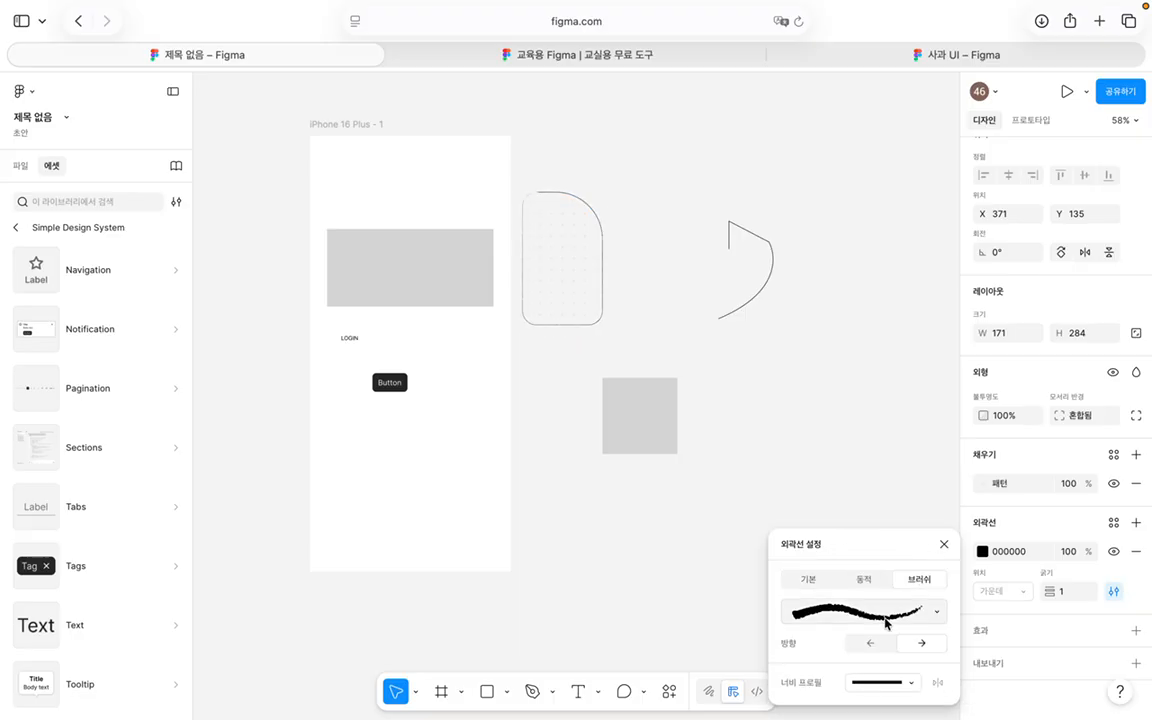
{"action": "left_click", "coordinate": [905, 617]}
{"action": "scroll", "coordinate": [750, 597], "scroll_direction": "down", "scroll_amount": 10}
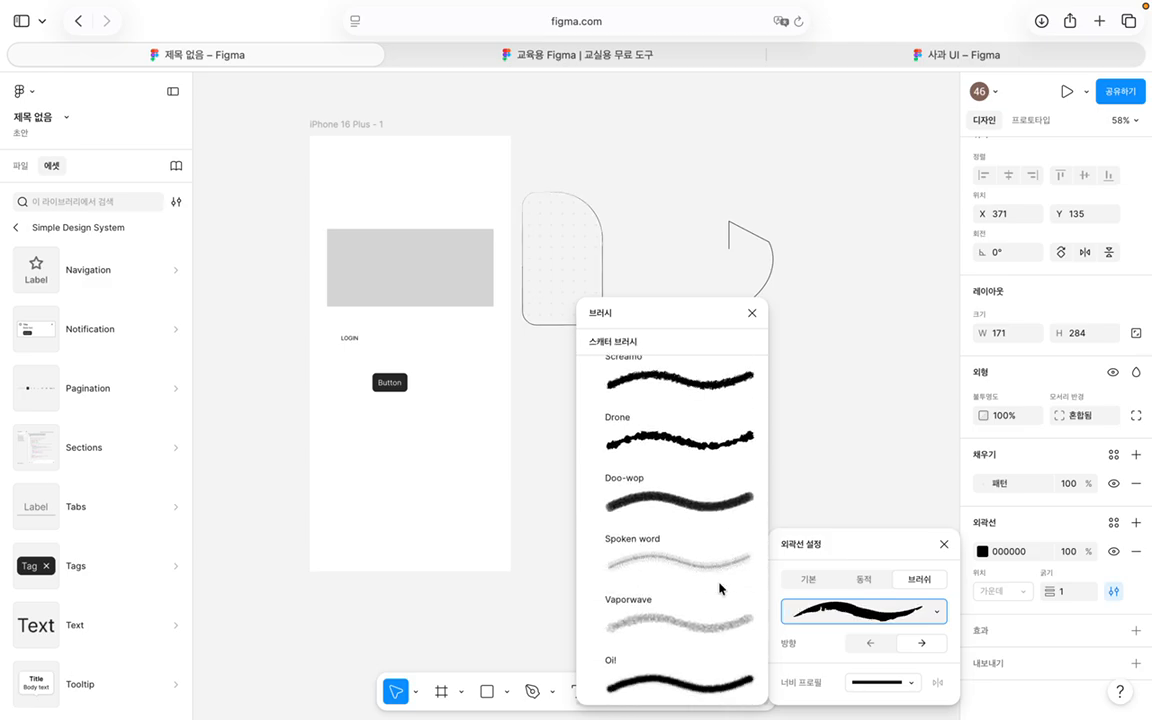
{"action": "left_click", "coordinate": [751, 313]}
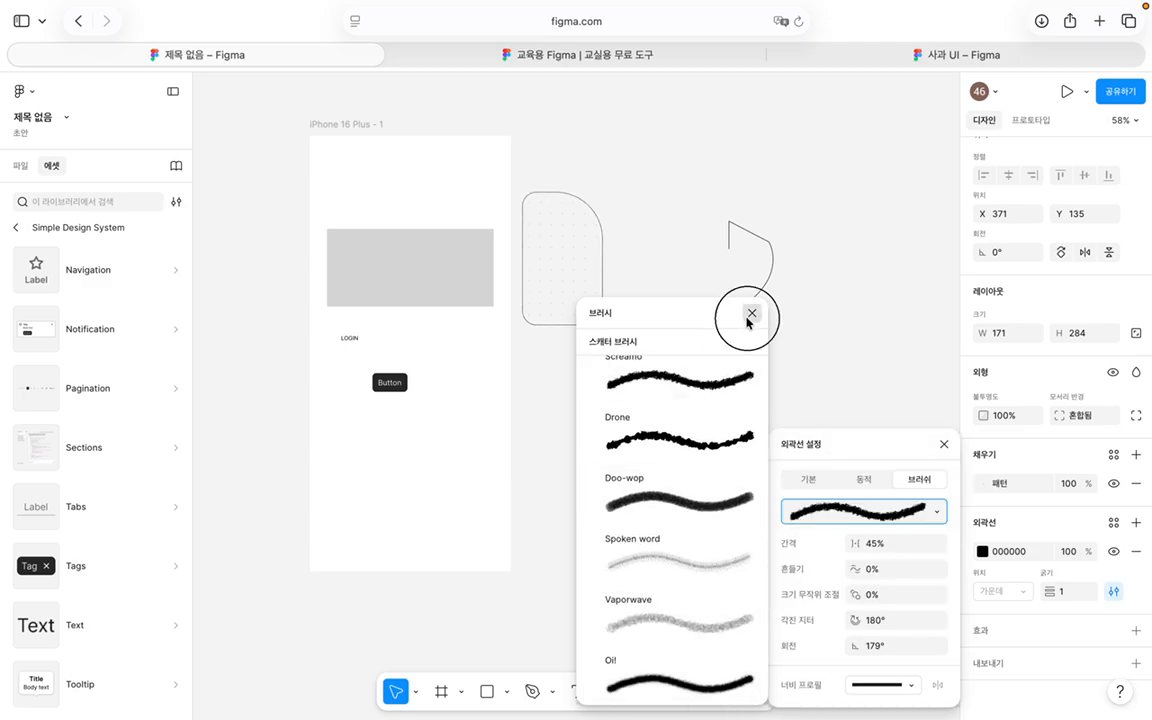
{"action": "left_click", "coordinate": [943, 444]}
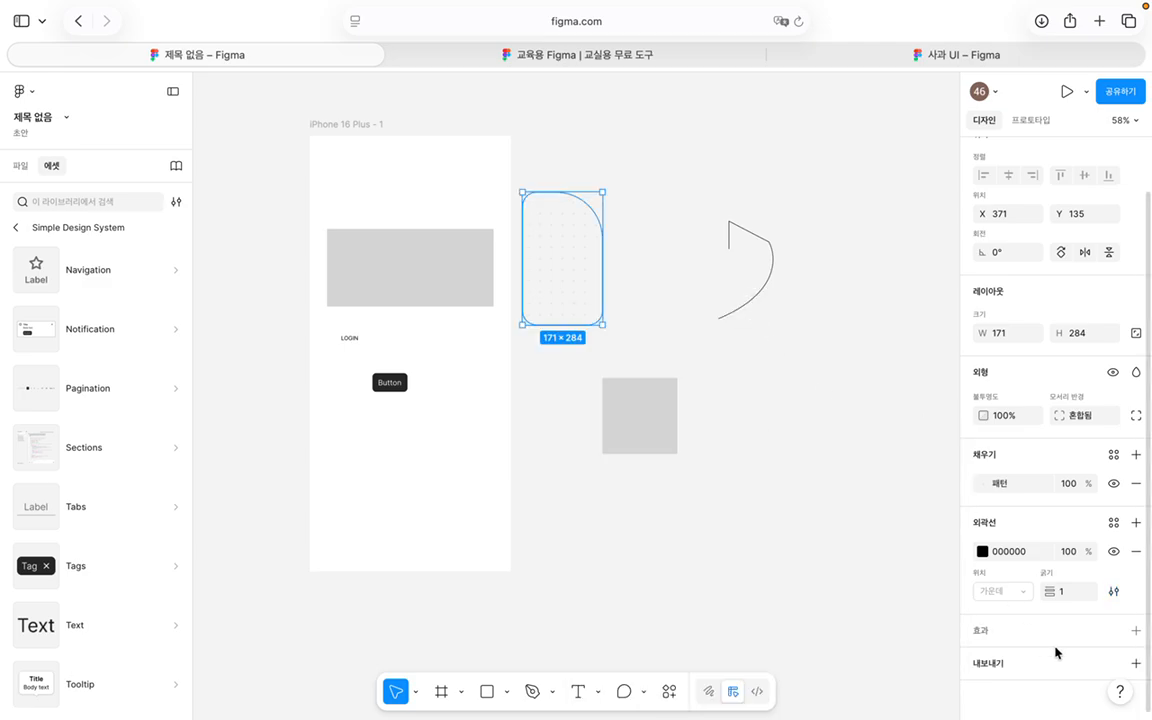
Step: Add a drop shadow to Rectangle 2 with vertical offset 20 and blur 20
{"action": "left_click", "coordinate": [1135, 630]}
{"action": "scroll", "coordinate": [1066, 547], "scroll_direction": "down", "scroll_amount": 1}
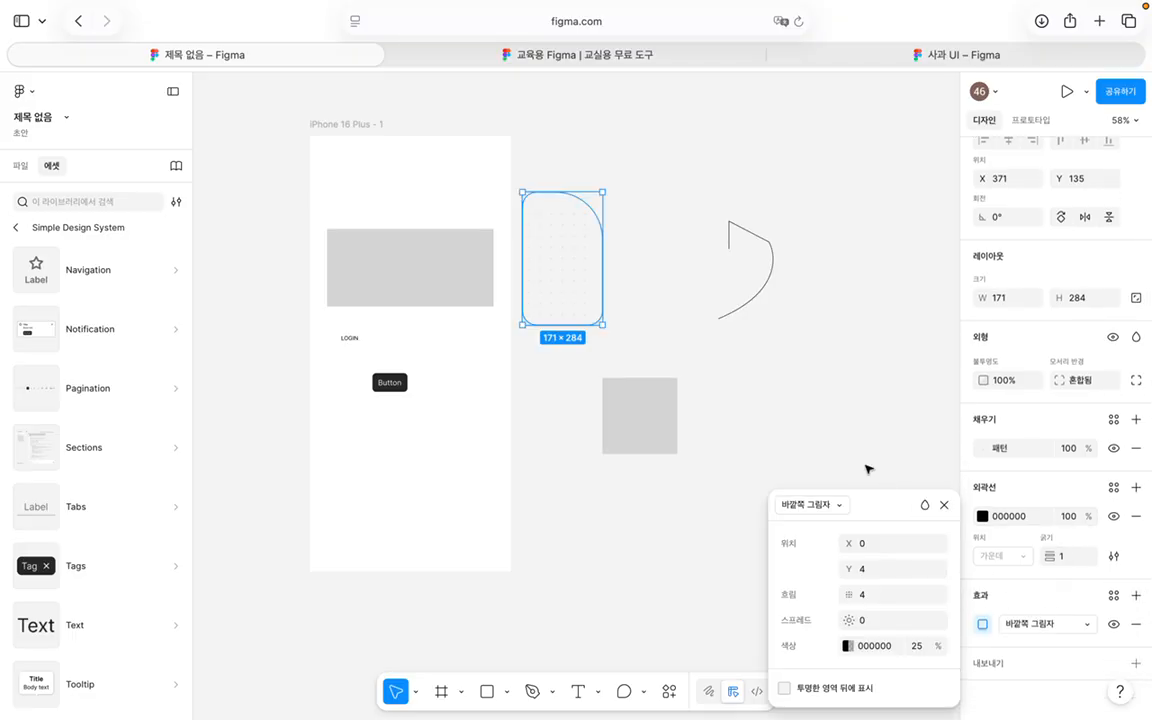
{"action": "left_click", "coordinate": [813, 512]}
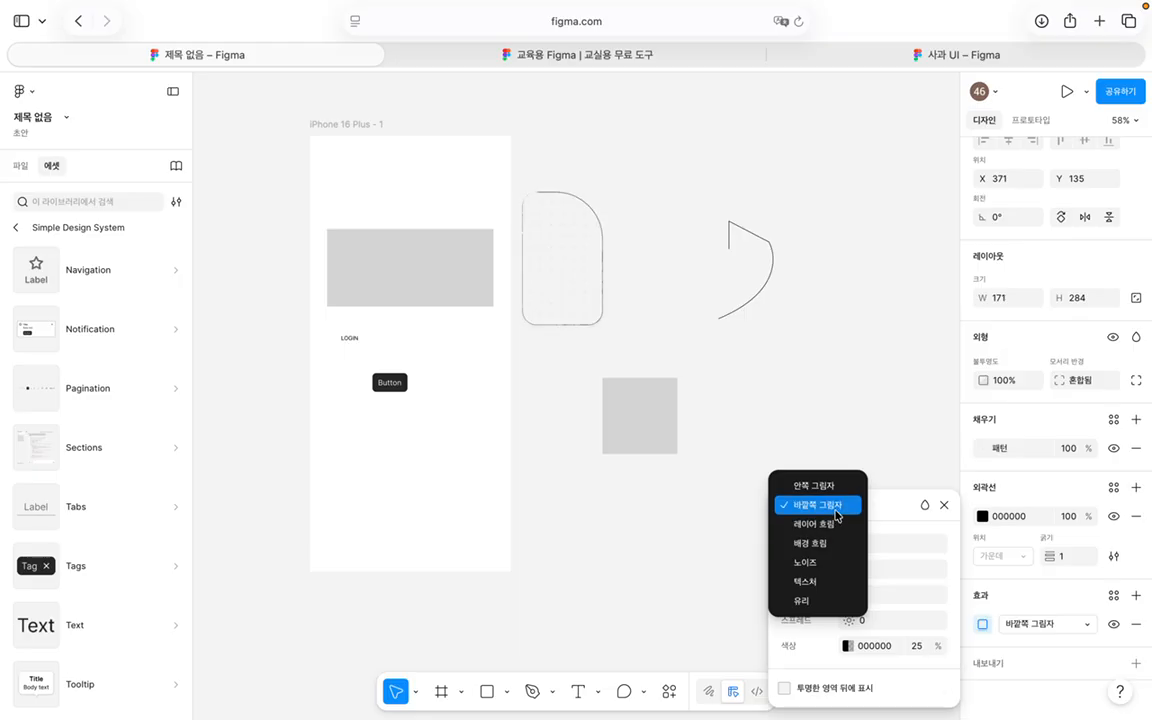
{"action": "left_click", "coordinate": [818, 505]}
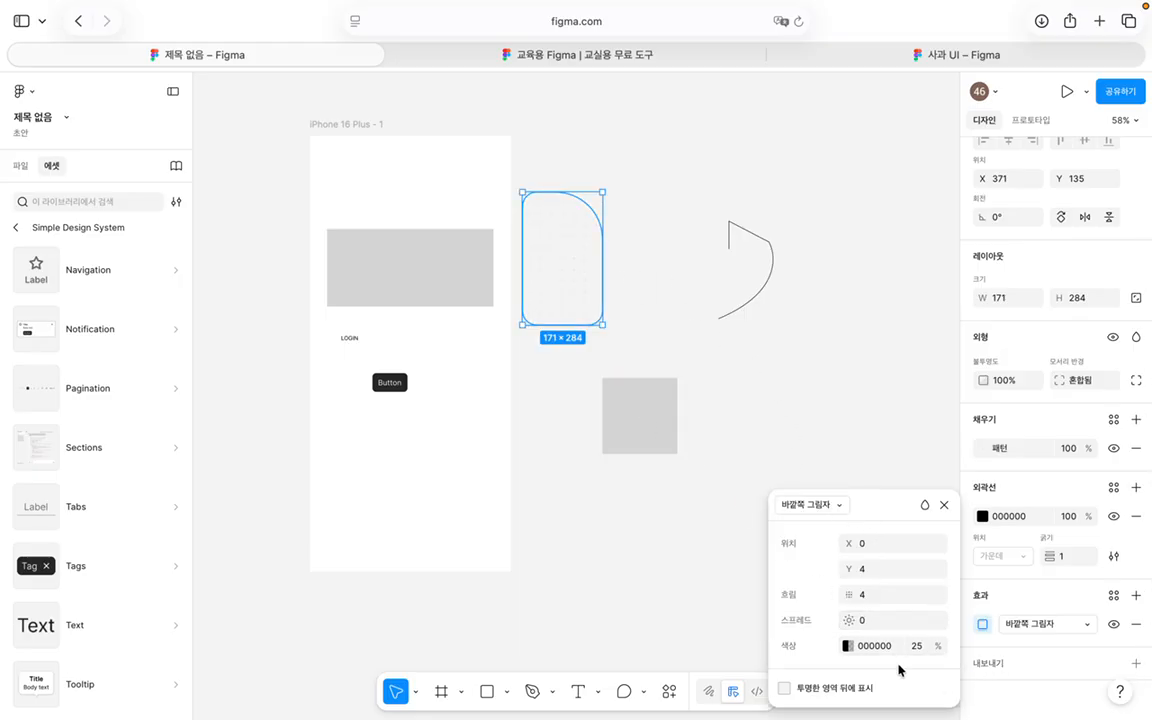
{"action": "left_click", "coordinate": [889, 577]}
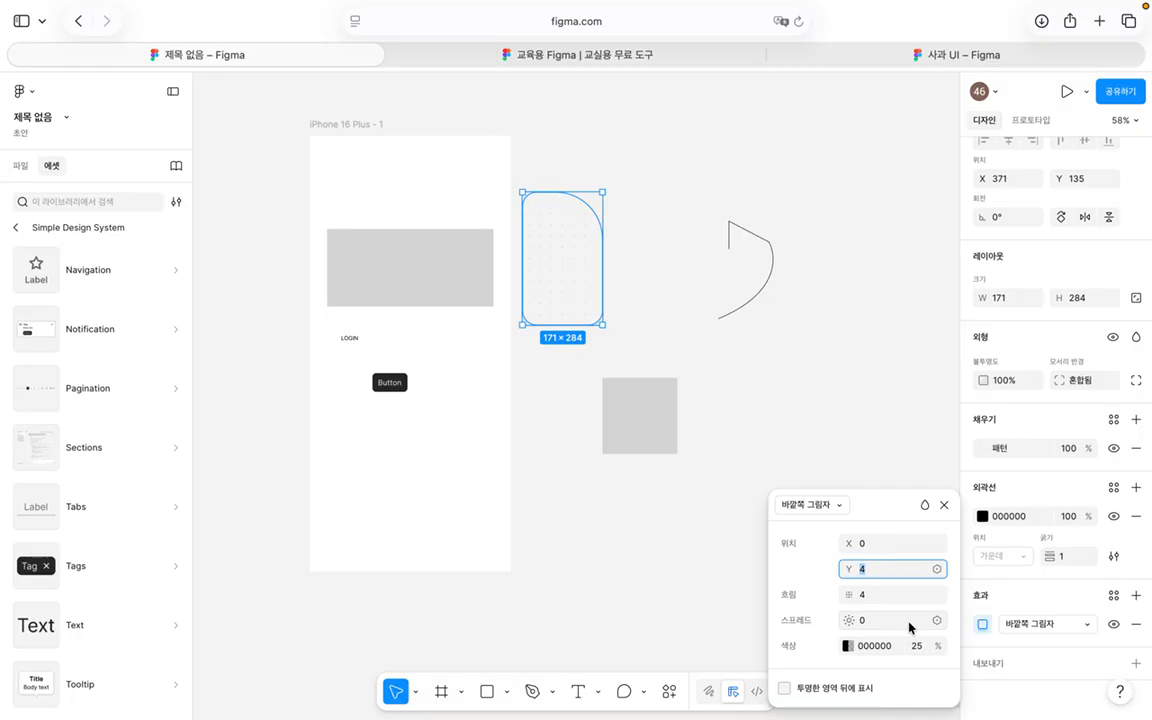
{"action": "key", "text": "Return"}
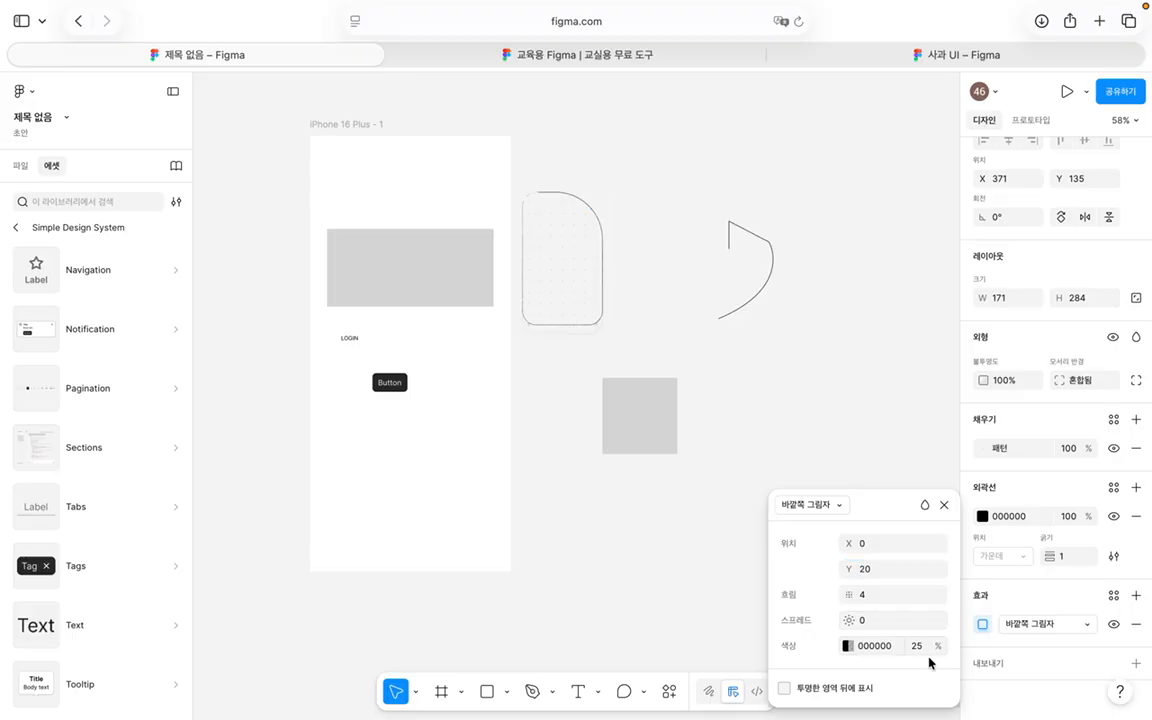
{"action": "left_click", "coordinate": [885, 594]}
{"action": "type", "text": "20"}
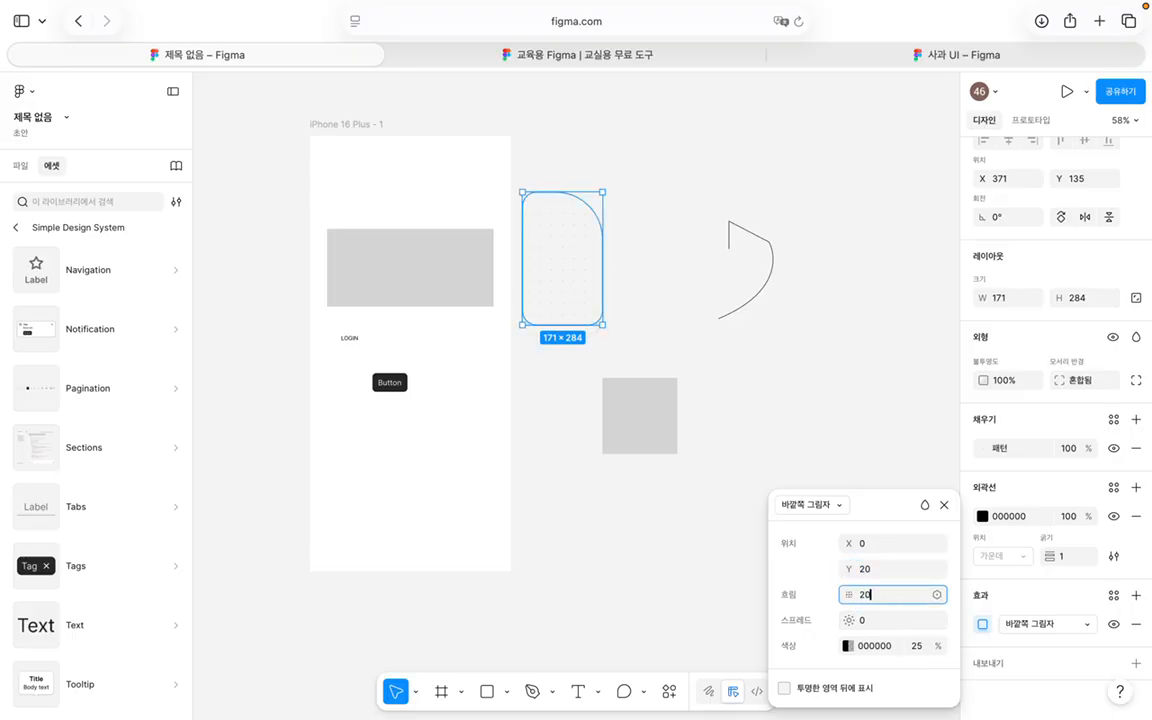
{"action": "key", "text": "Return"}
{"action": "left_click", "coordinate": [887, 621]}
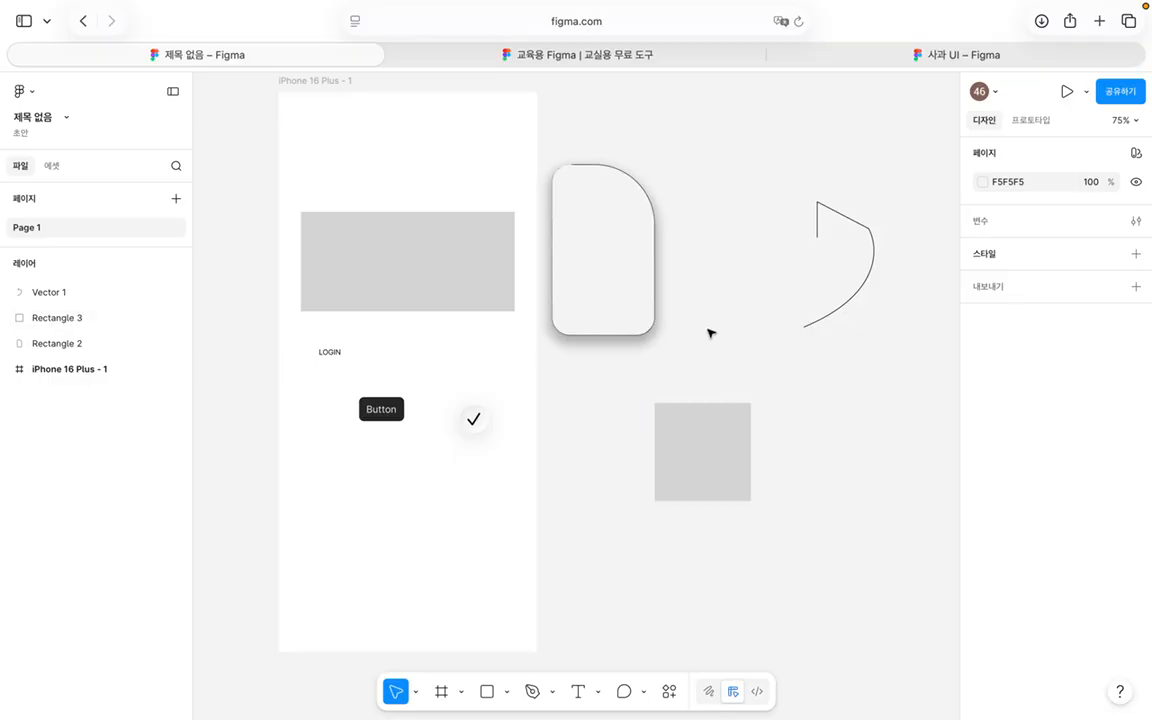
Step: Add a 유리 (Glass) effect to the rectangle
{"action": "left_click", "coordinate": [638, 291]}
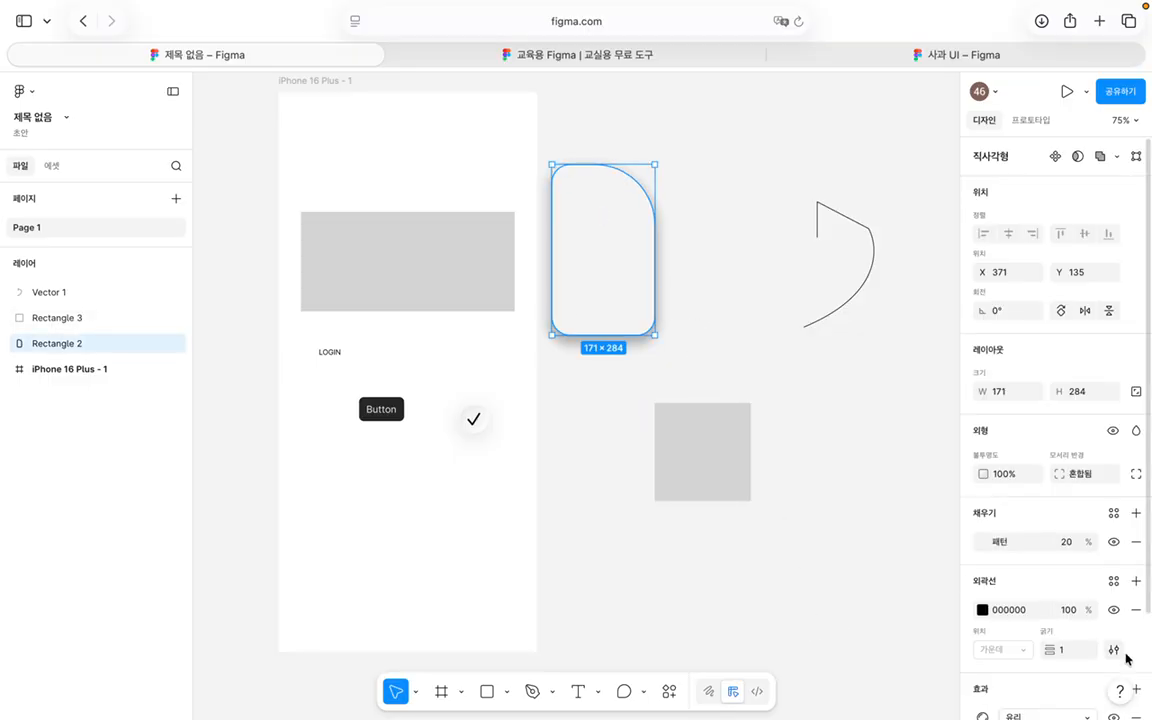
{"action": "scroll", "coordinate": [1090, 563], "scroll_direction": "down", "scroll_amount": 1}
{"action": "scroll", "coordinate": [1090, 563], "scroll_direction": "down", "scroll_amount": 2}
{"action": "left_click", "coordinate": [1086, 598]}
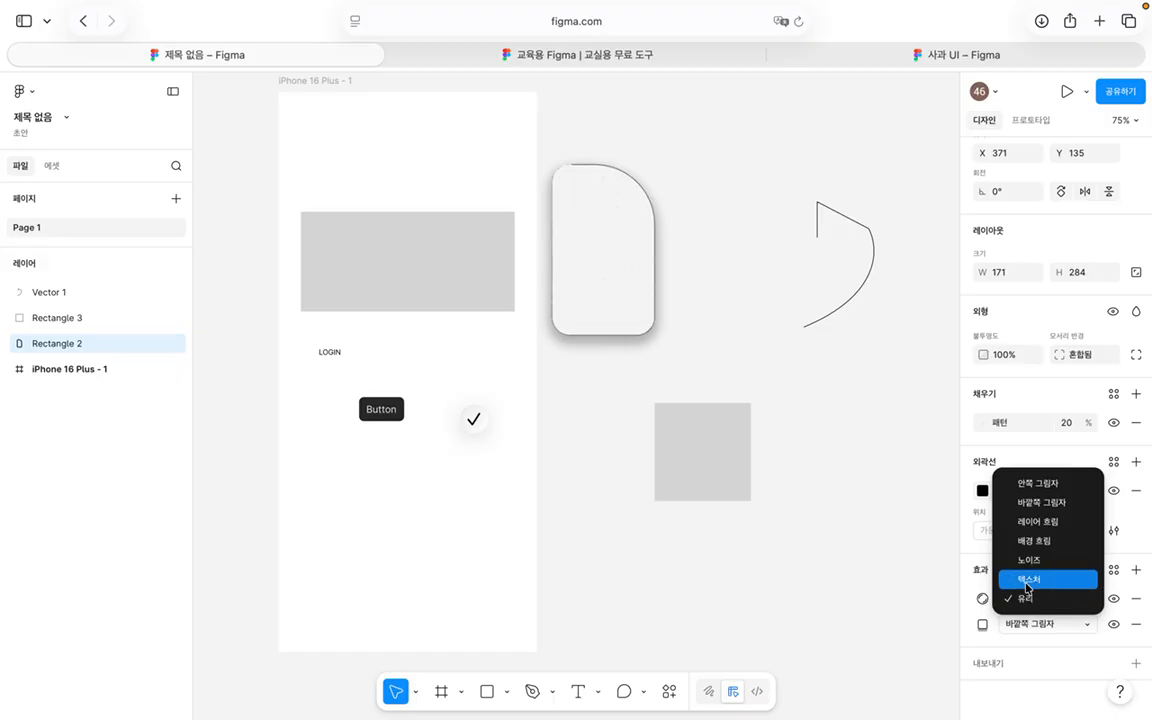
{"action": "left_click", "coordinate": [870, 545]}
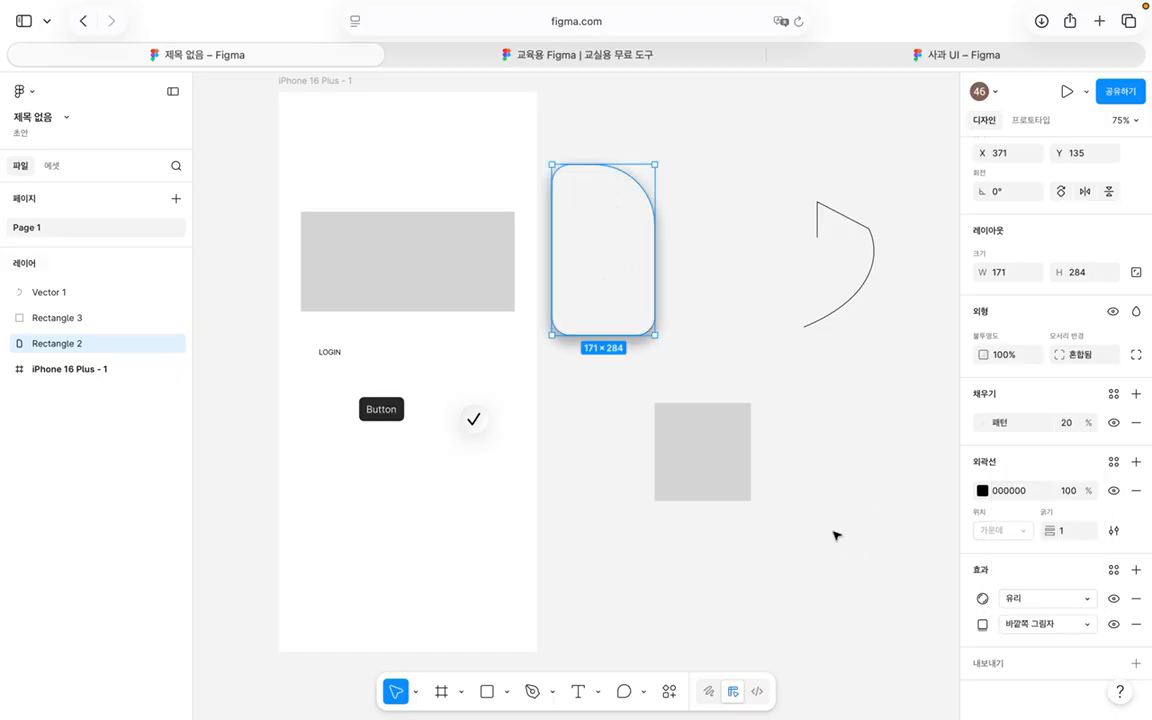
Step: Open the iOS and iPadOS 26 library from the asset libraries list
{"action": "left_click", "coordinate": [475, 420]}
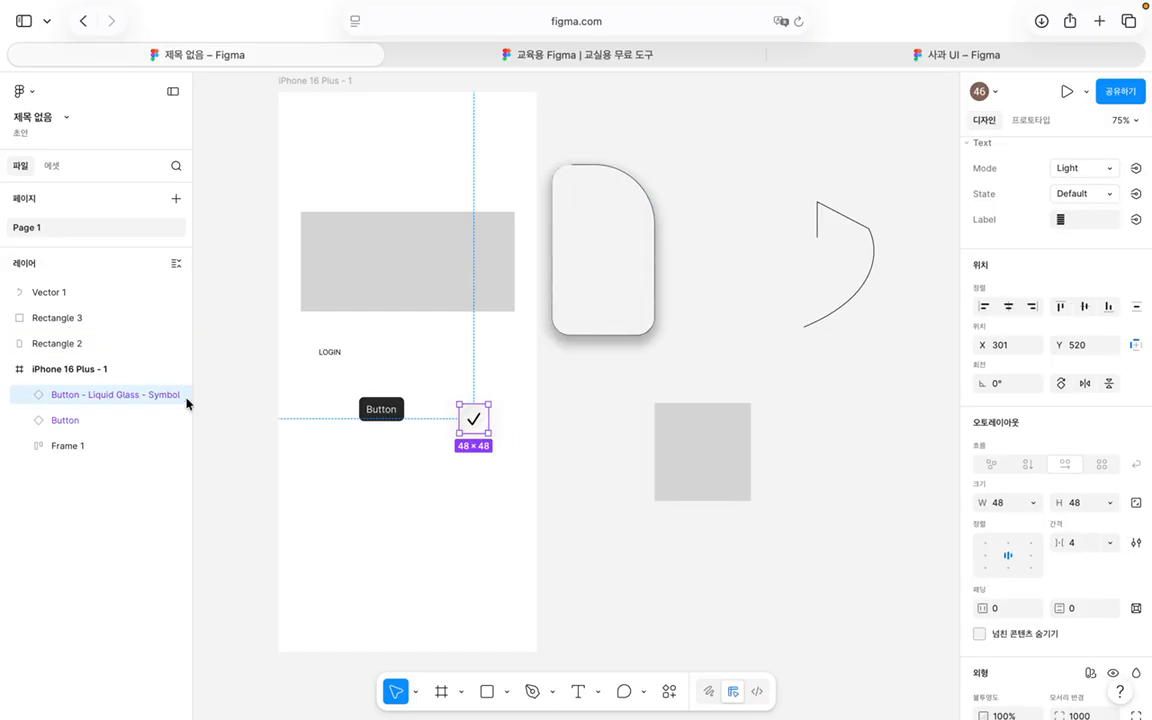
{"action": "left_click", "coordinate": [594, 617]}
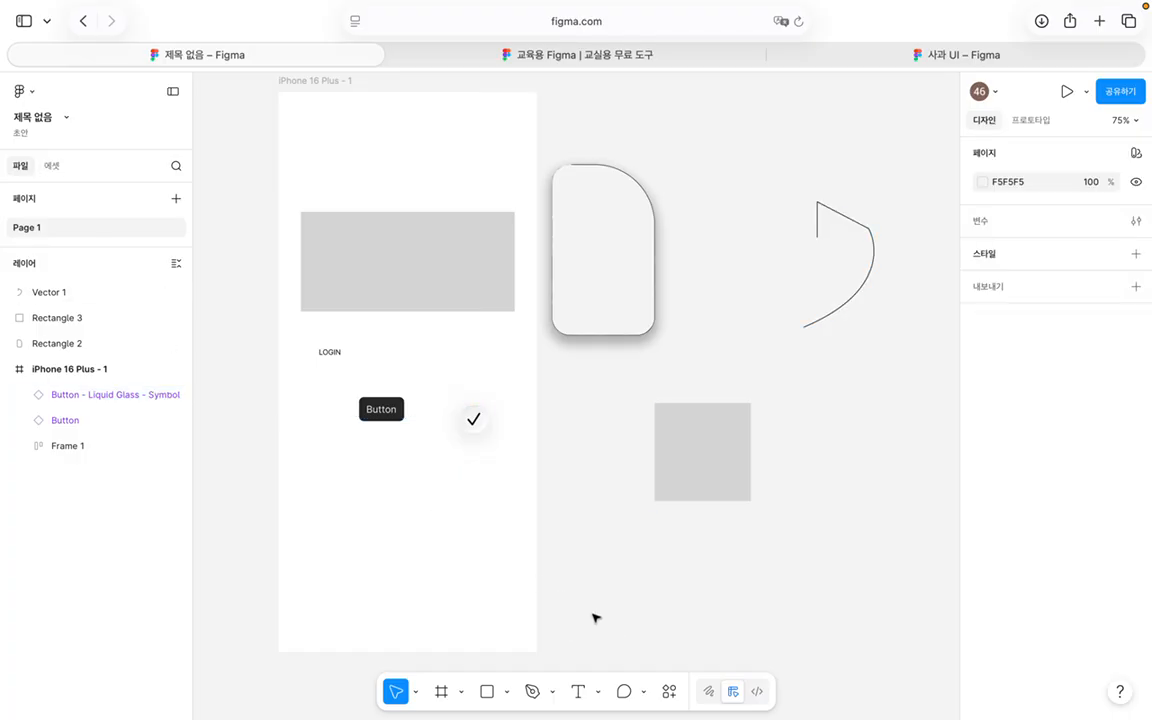
{"action": "left_click", "coordinate": [48, 165]}
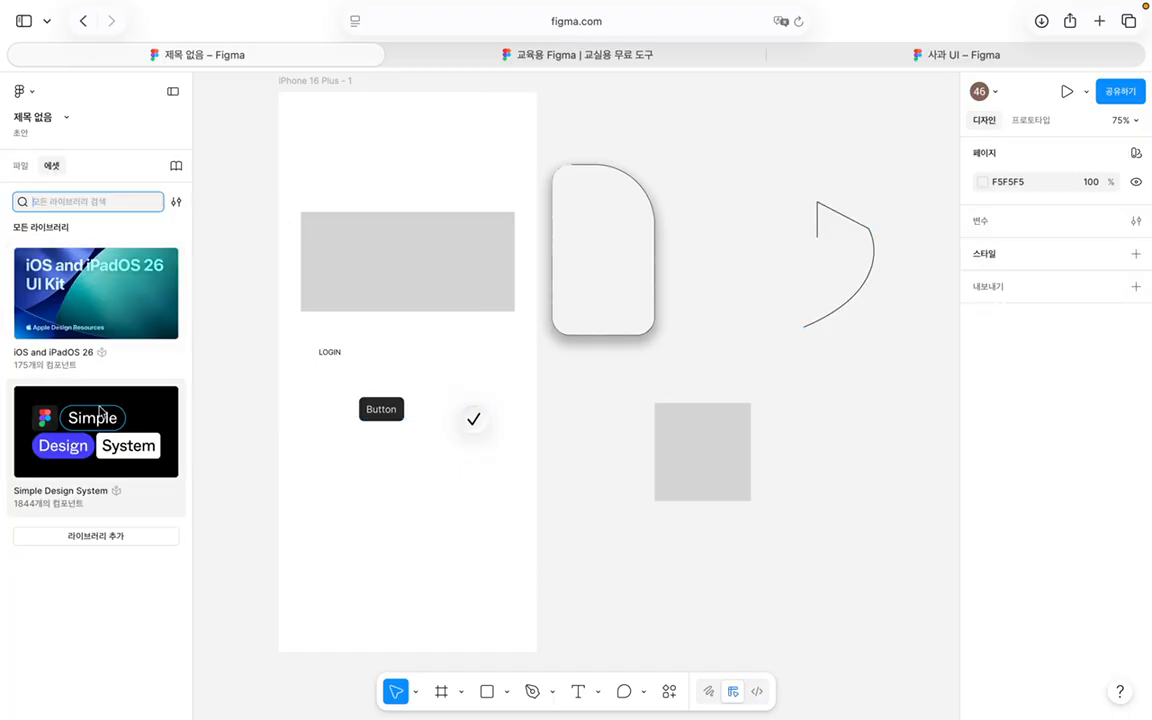
{"action": "left_click", "coordinate": [48, 316]}
Step: Show the details of the Button - Liquid Glass - Text component under Buttons
{"action": "scroll", "coordinate": [82, 373], "scroll_direction": "down", "scroll_amount": 8}
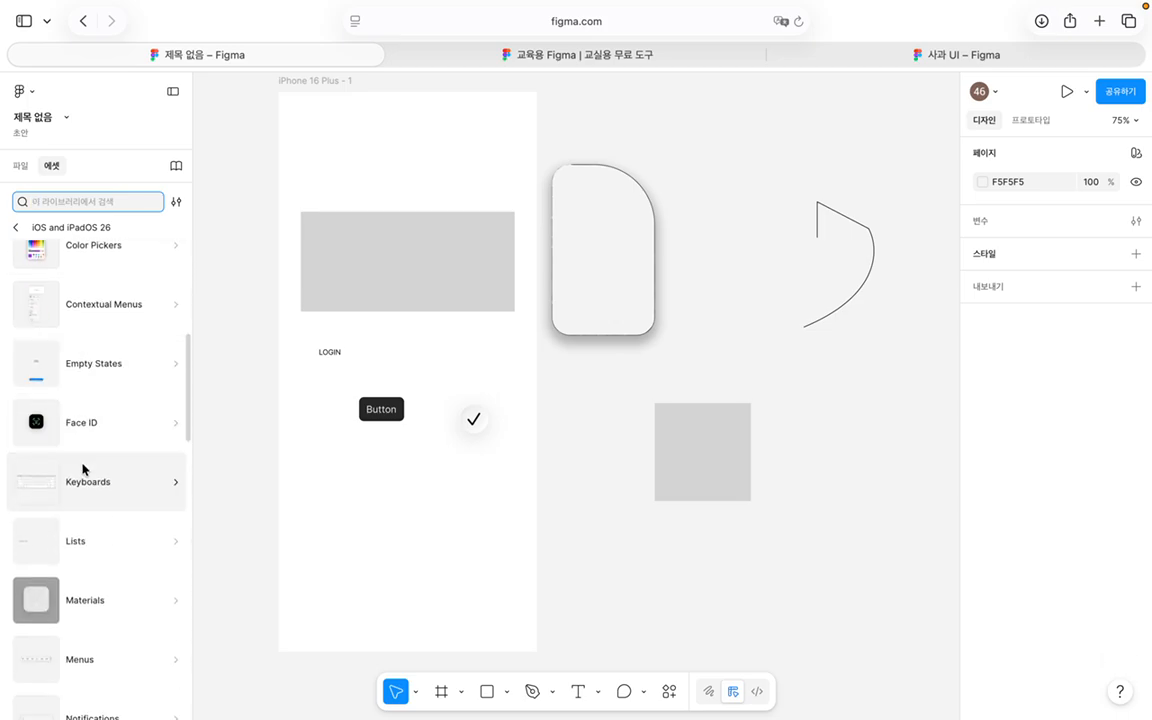
{"action": "scroll", "coordinate": [83, 469], "scroll_direction": "down", "scroll_amount": 6}
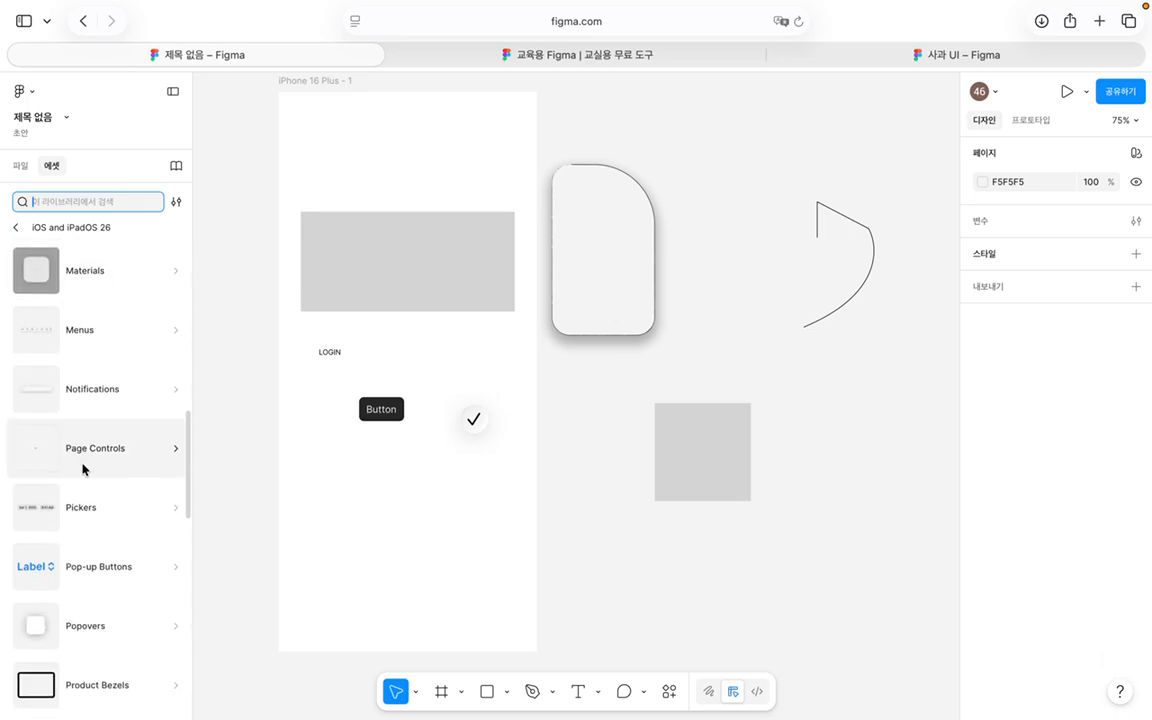
{"action": "scroll", "coordinate": [83, 469], "scroll_direction": "up", "scroll_amount": 12}
{"action": "scroll", "coordinate": [83, 469], "scroll_direction": "down", "scroll_amount": 6}
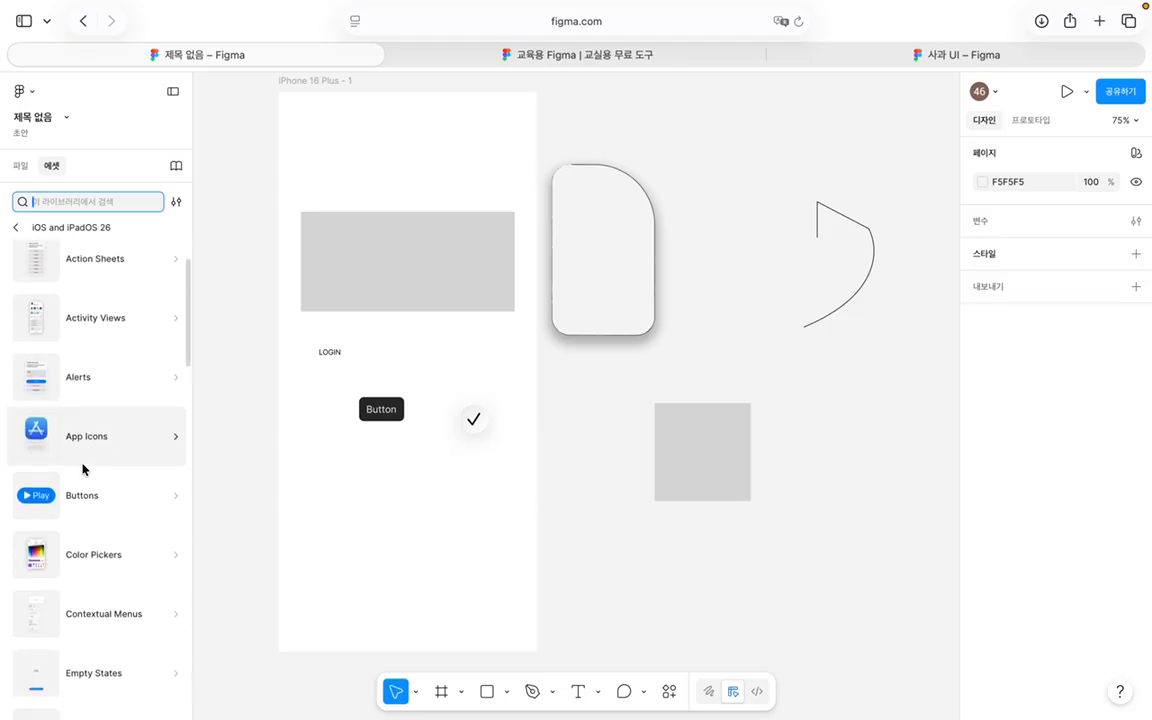
{"action": "scroll", "coordinate": [105, 466], "scroll_direction": "down", "scroll_amount": 4}
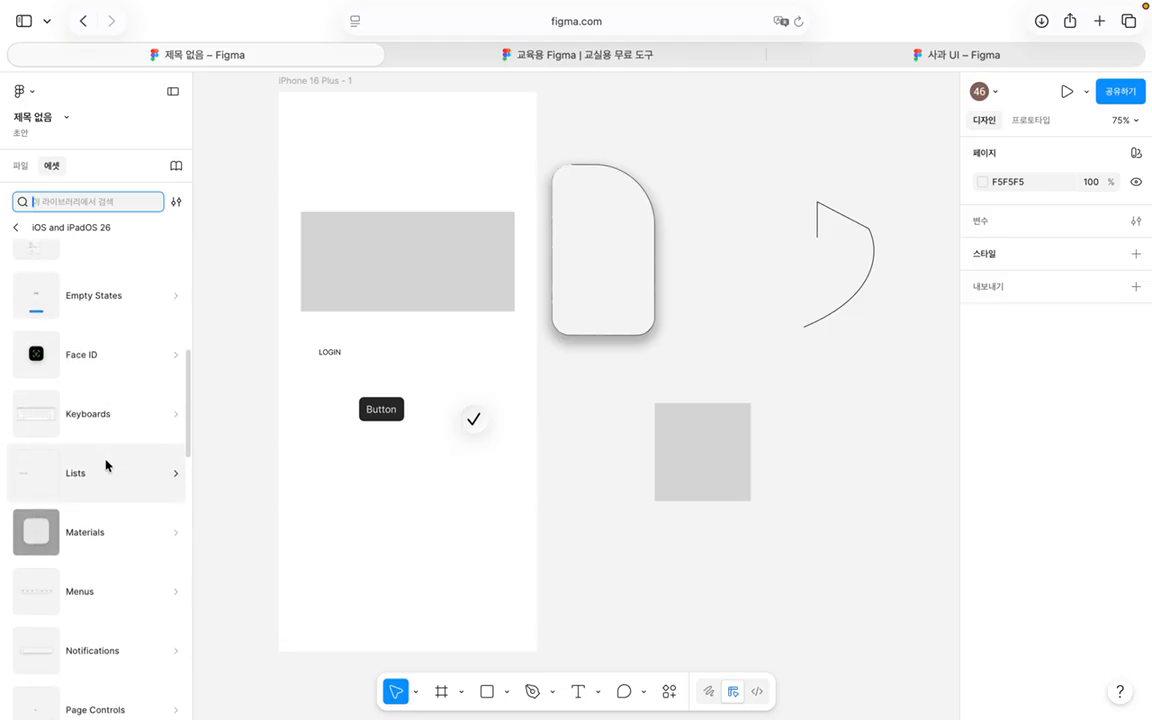
{"action": "scroll", "coordinate": [105, 466], "scroll_direction": "up", "scroll_amount": 7}
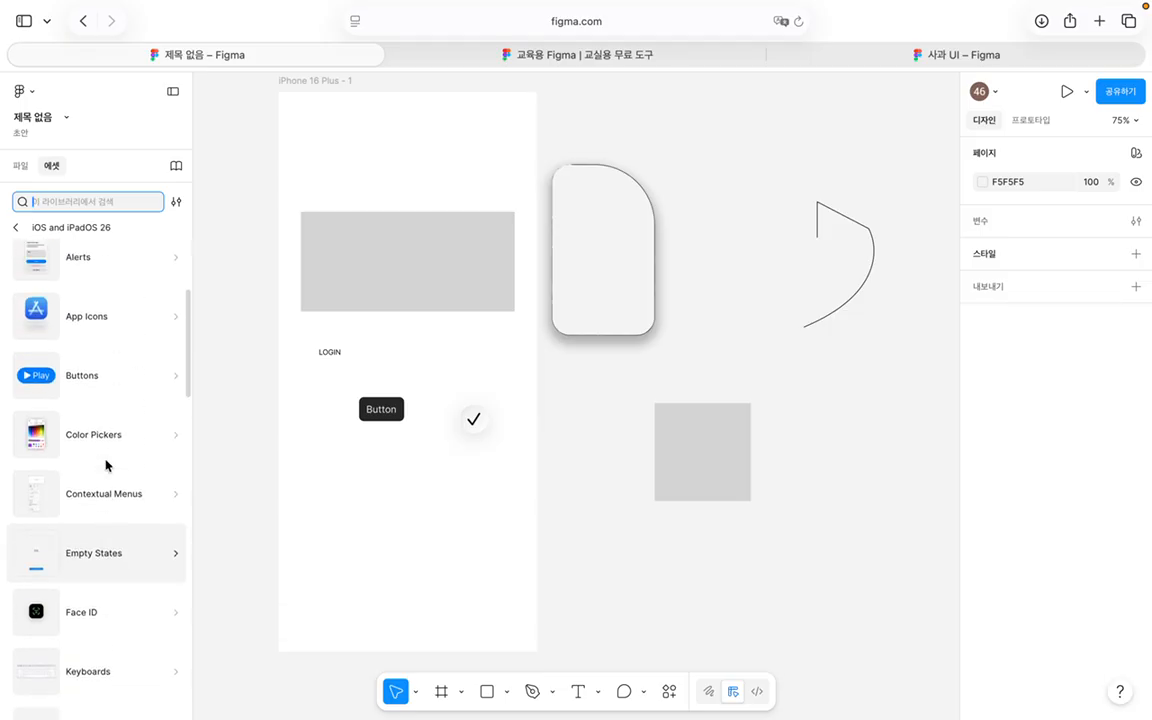
{"action": "left_click", "coordinate": [123, 383]}
{"action": "left_click", "coordinate": [57, 392]}
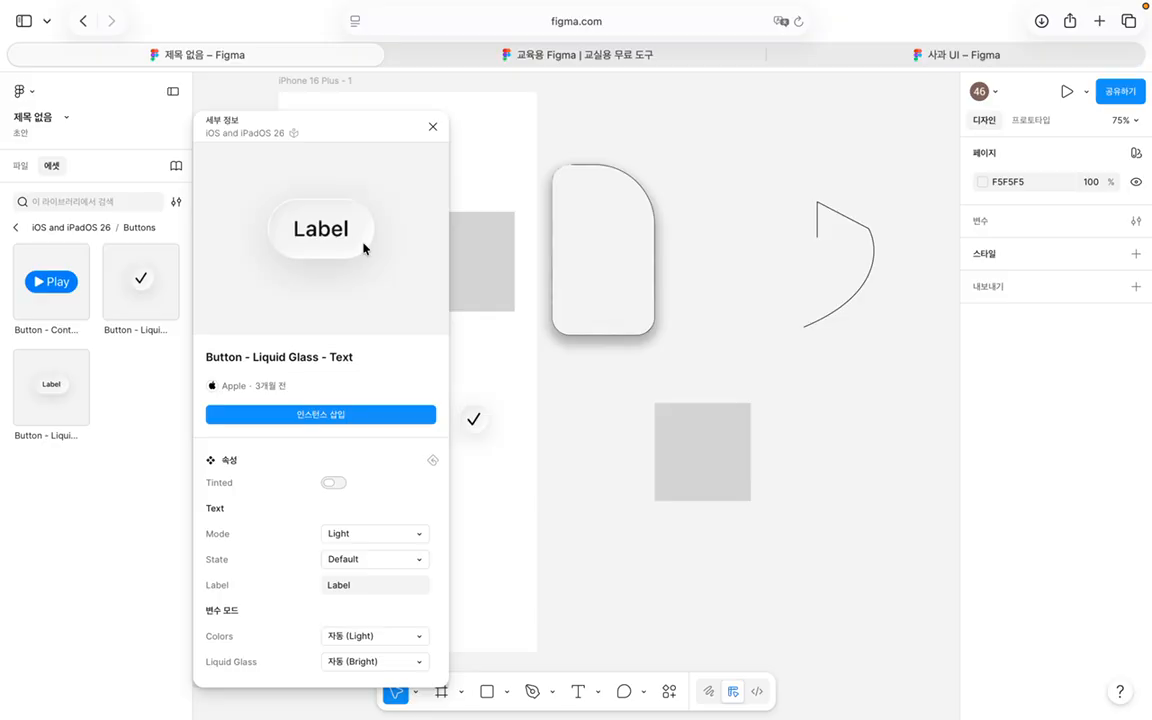
Step: Close the component details and inspect the checkmark button's properties
{"action": "left_click", "coordinate": [433, 126]}
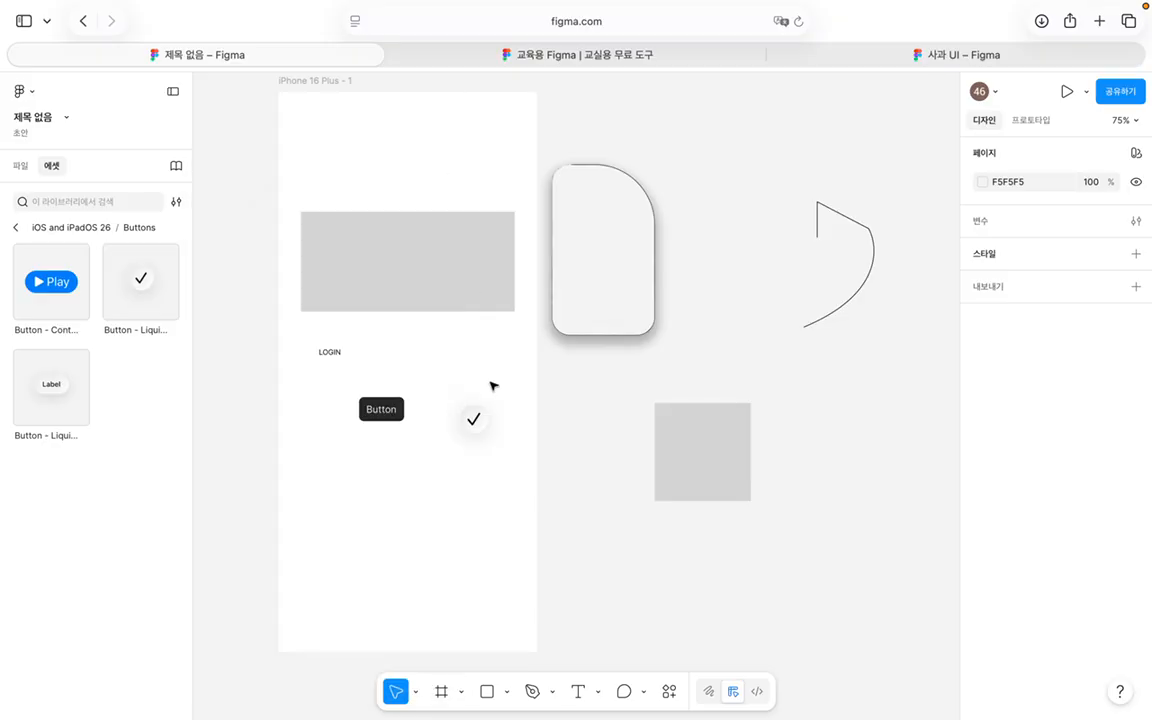
{"action": "left_click", "coordinate": [476, 415]}
{"action": "scroll", "coordinate": [1049, 473], "scroll_direction": "down", "scroll_amount": 5}
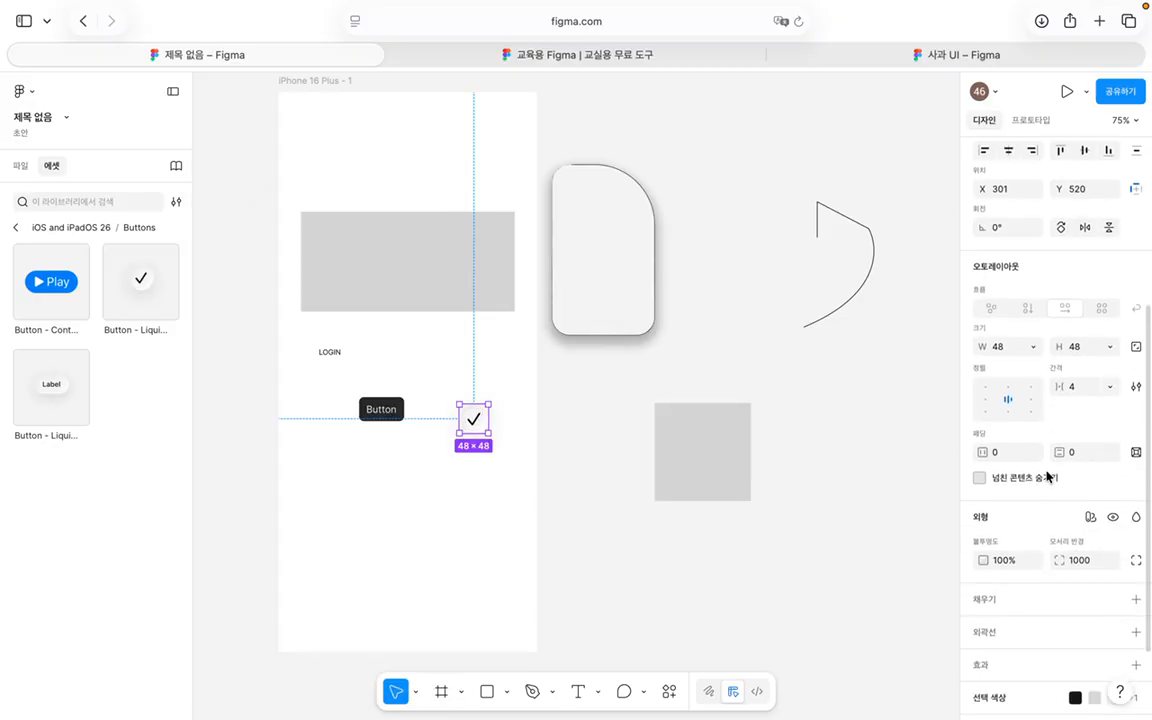
{"action": "scroll", "coordinate": [1049, 477], "scroll_direction": "down", "scroll_amount": 2}
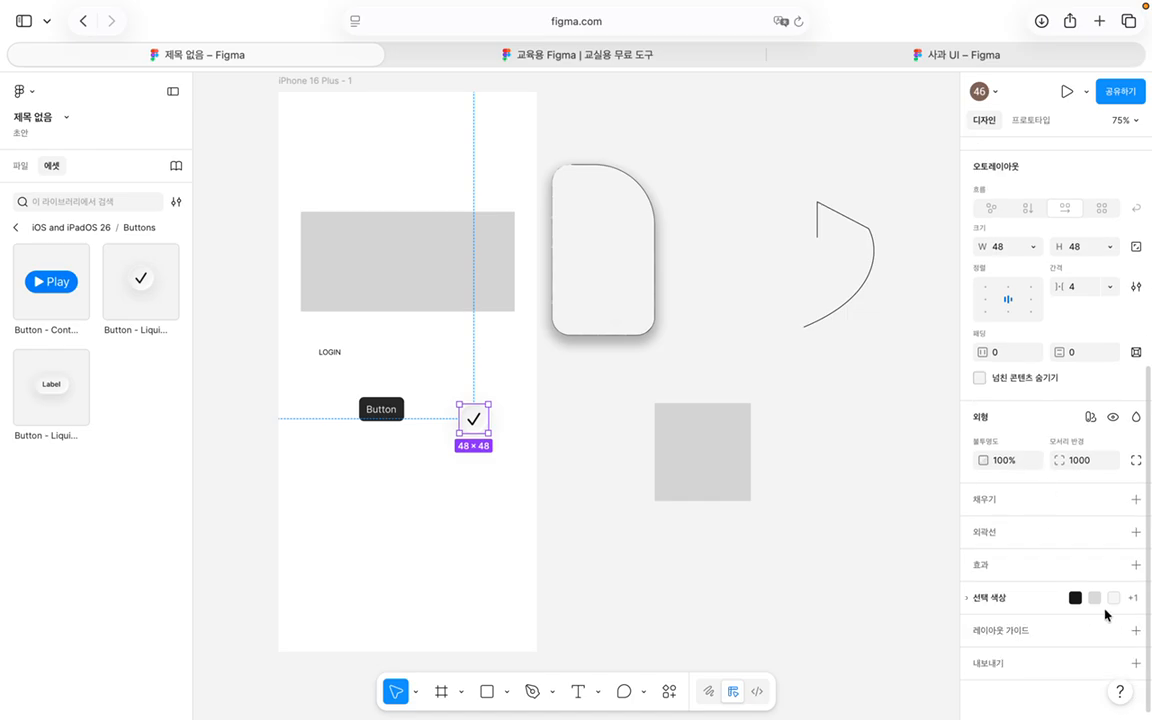
{"action": "scroll", "coordinate": [1115, 628], "scroll_direction": "up", "scroll_amount": 8}
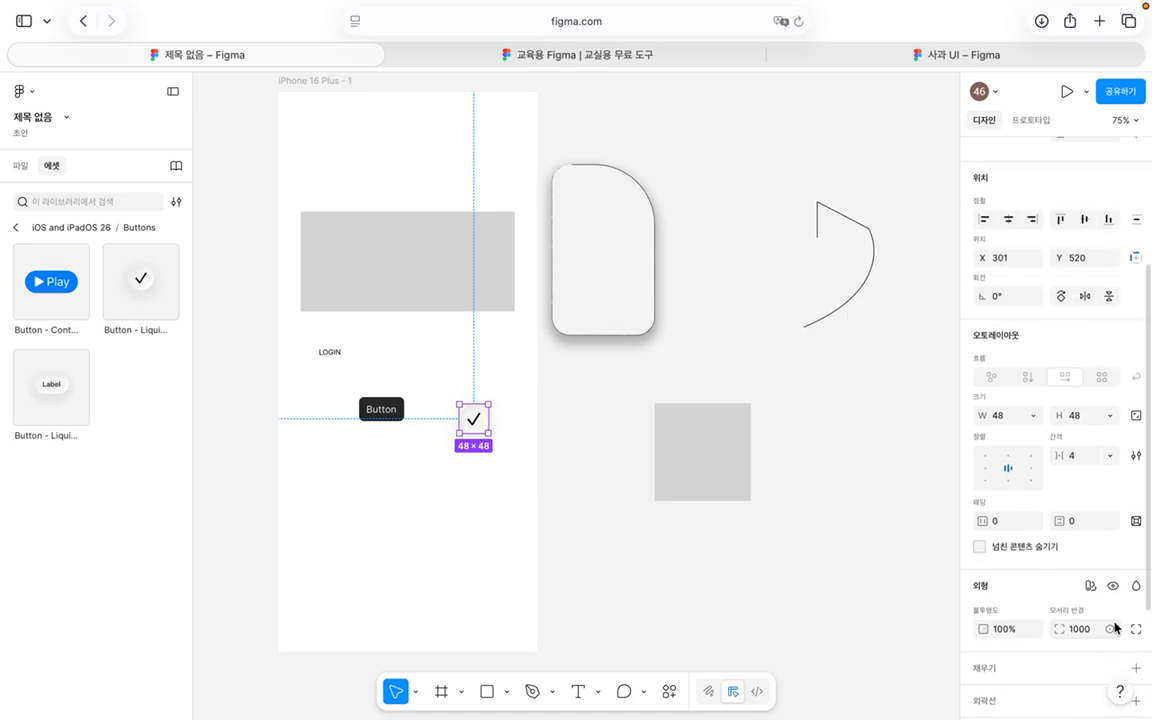
{"action": "left_click", "coordinate": [424, 505]}
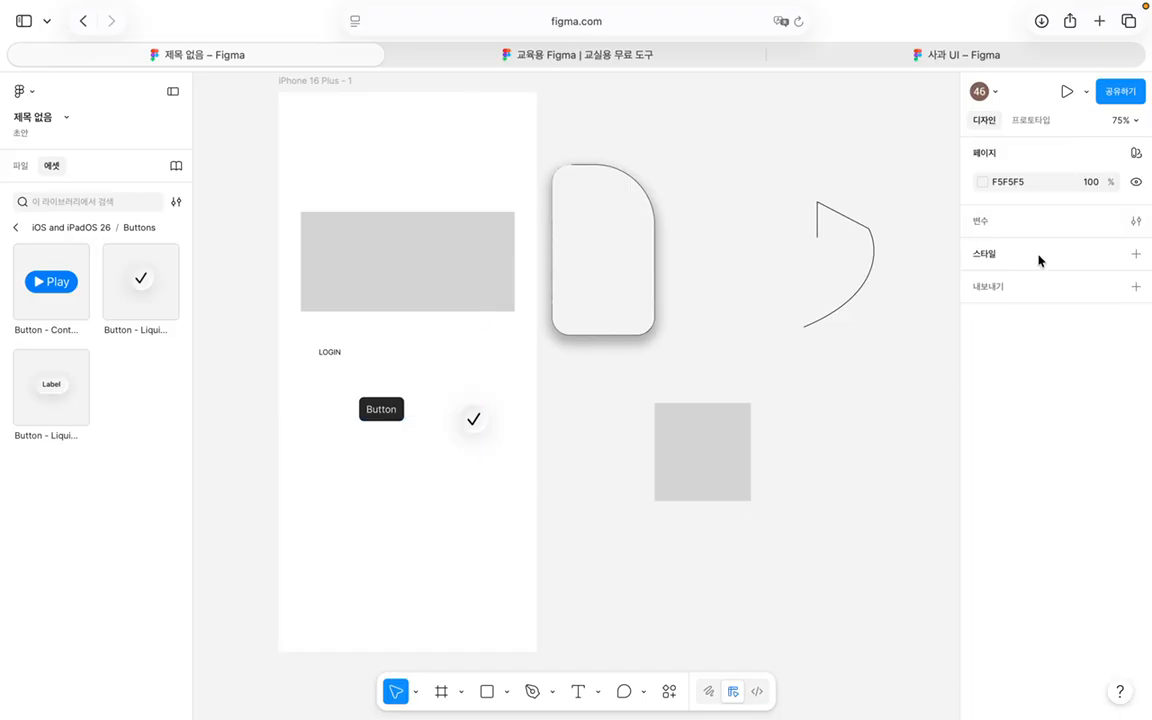
Step: Reselect the checkmark button, then select the tall rounded glass shape
{"action": "left_click", "coordinate": [478, 421]}
{"action": "scroll", "coordinate": [1131, 532], "scroll_direction": "down", "scroll_amount": 5}
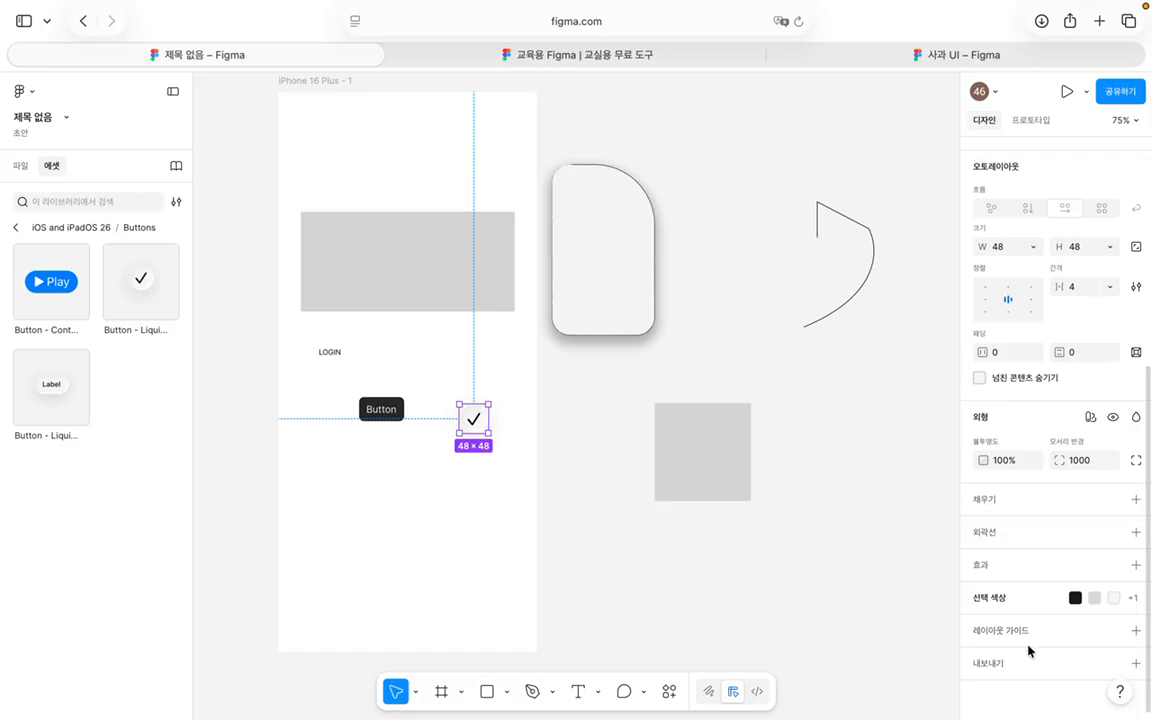
{"action": "left_click", "coordinate": [585, 207]}
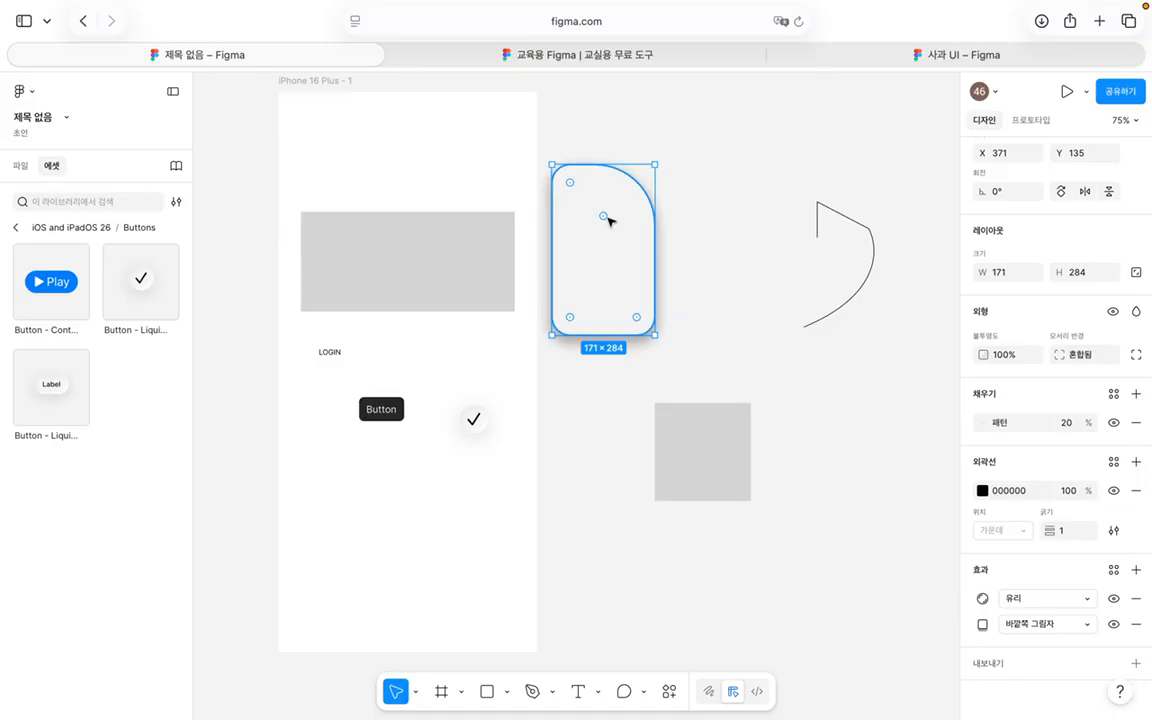
Step: Try the Frame, Rectangle and Pen tools and browse their shape and pen options
{"action": "left_click", "coordinate": [441, 697]}
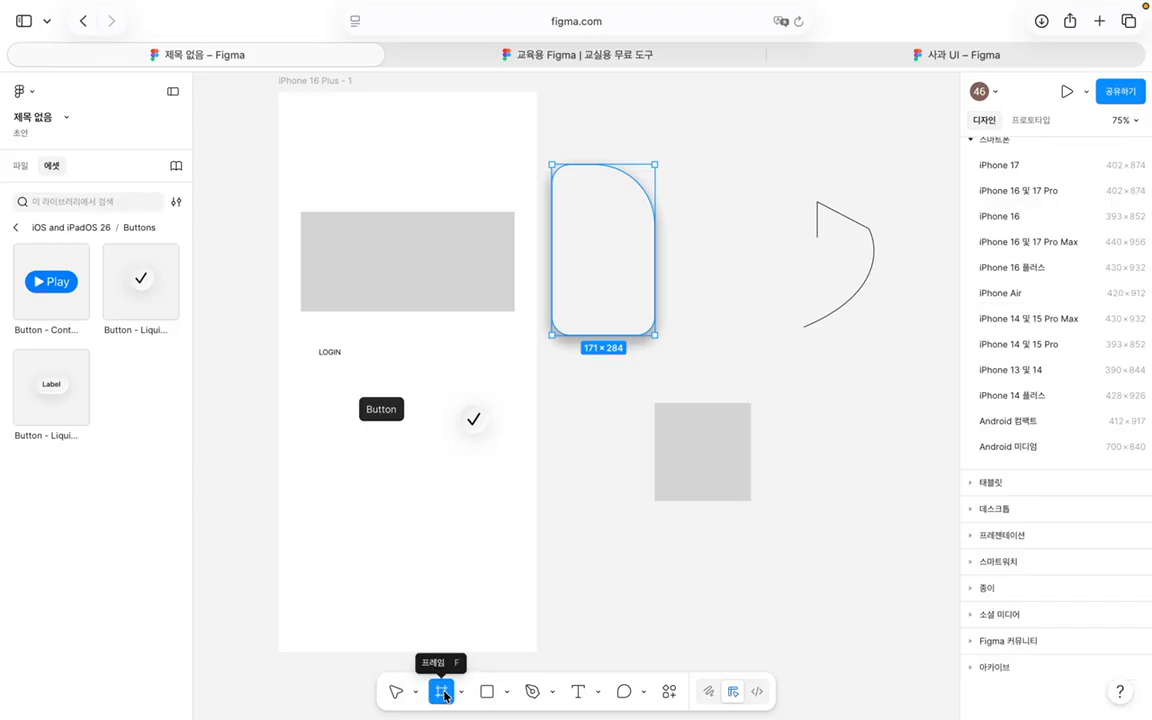
{"action": "left_click", "coordinate": [487, 690]}
{"action": "left_click", "coordinate": [506, 692]}
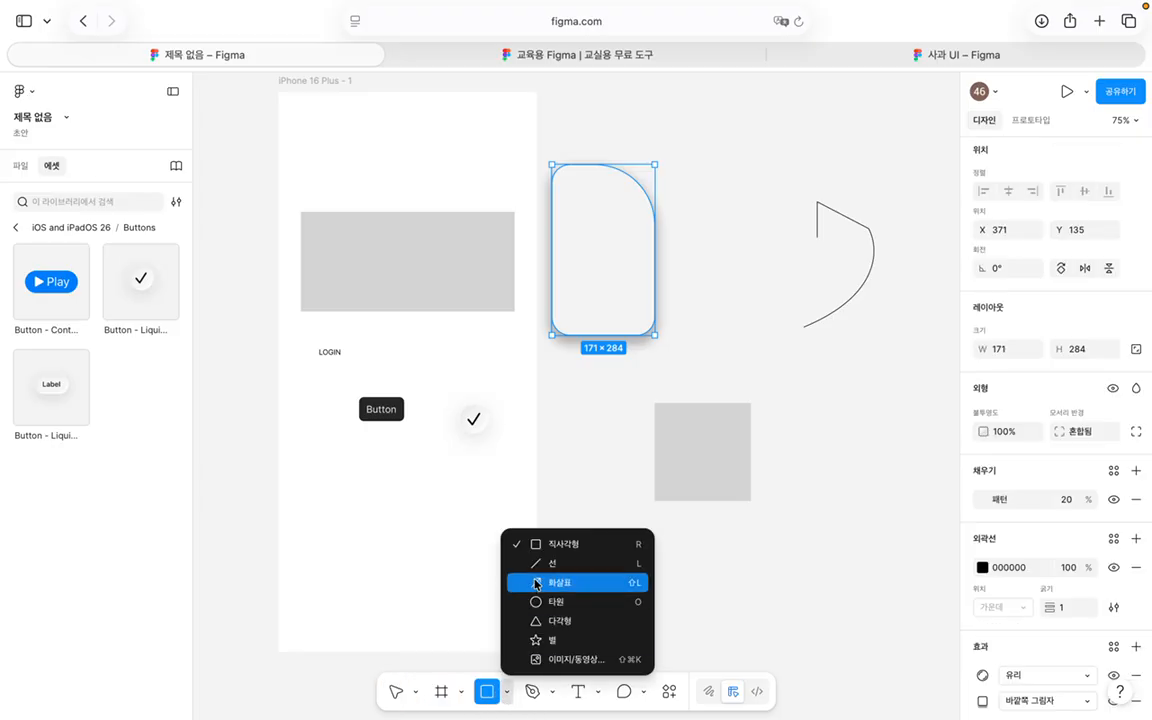
{"action": "left_click", "coordinate": [536, 692]}
{"action": "left_click", "coordinate": [533, 691]}
{"action": "left_click", "coordinate": [553, 694]}
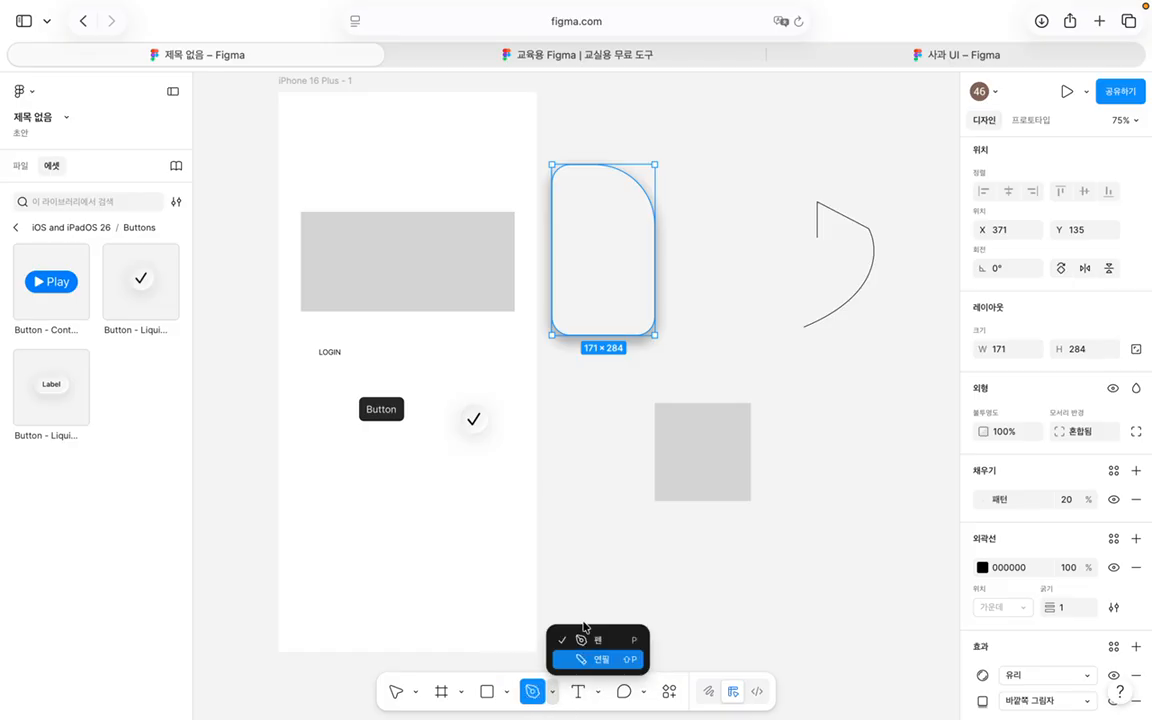
{"action": "left_click", "coordinate": [536, 690]}
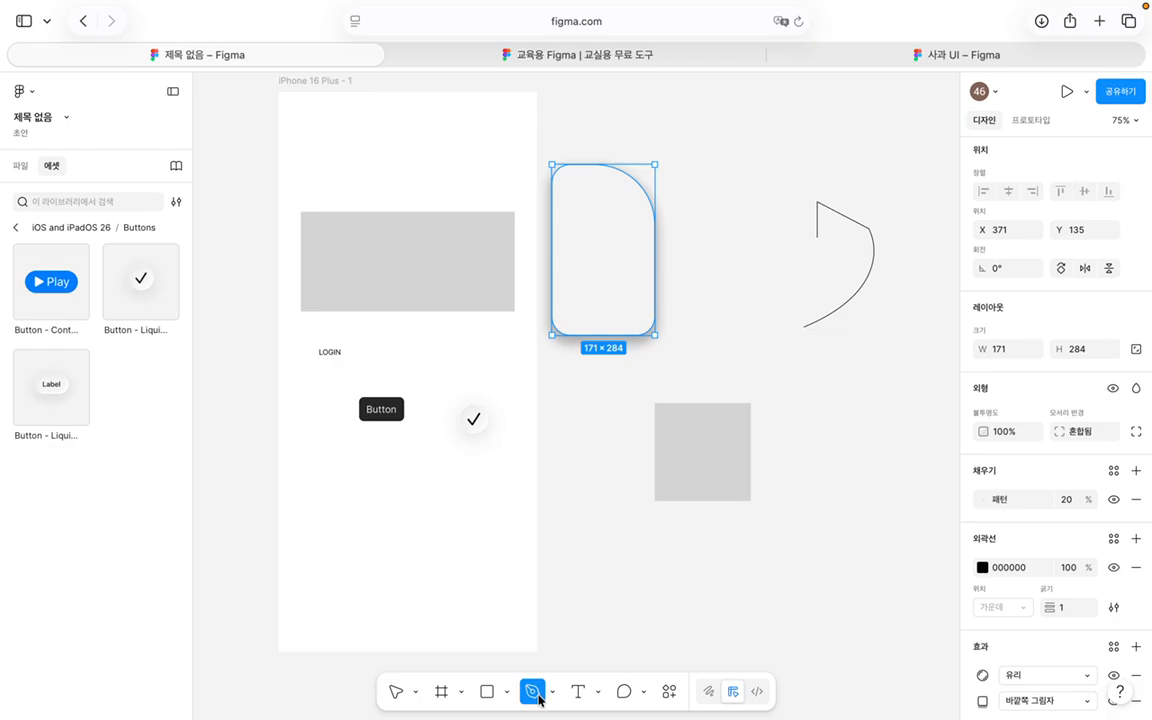
Step: Peek at the 사과 UI file, try the Text and Comment tool options, then switch to 사과 UI
{"action": "left_click", "coordinate": [942, 54]}
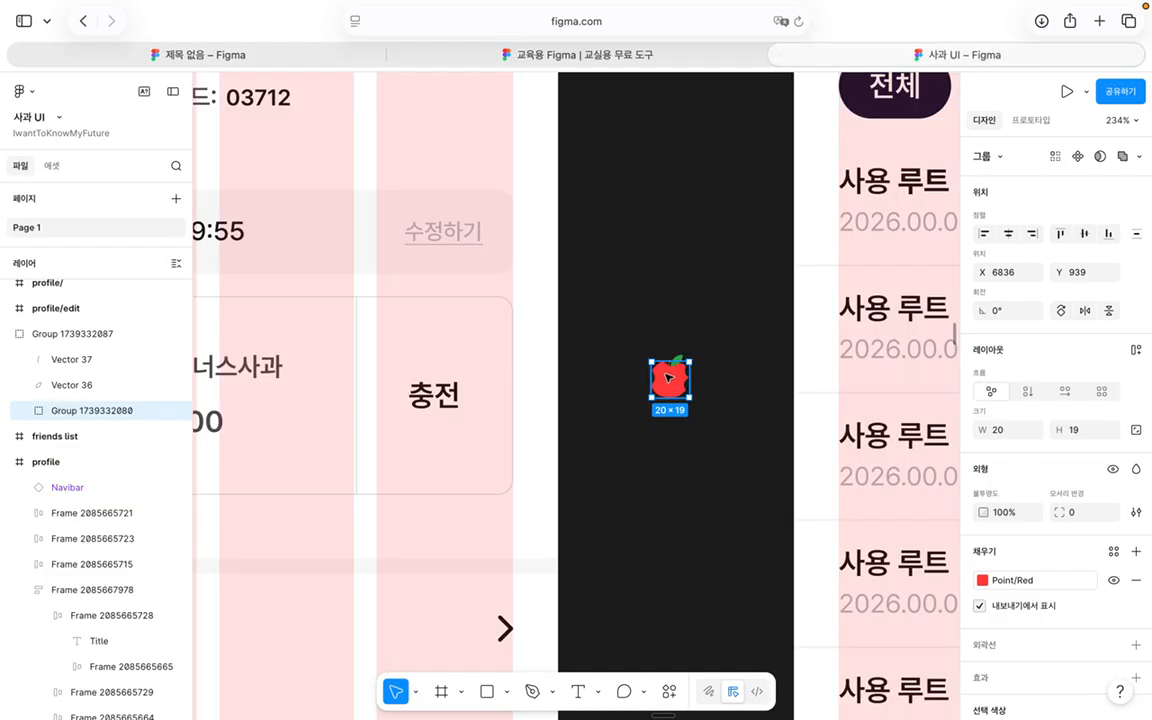
{"action": "left_click", "coordinate": [314, 54]}
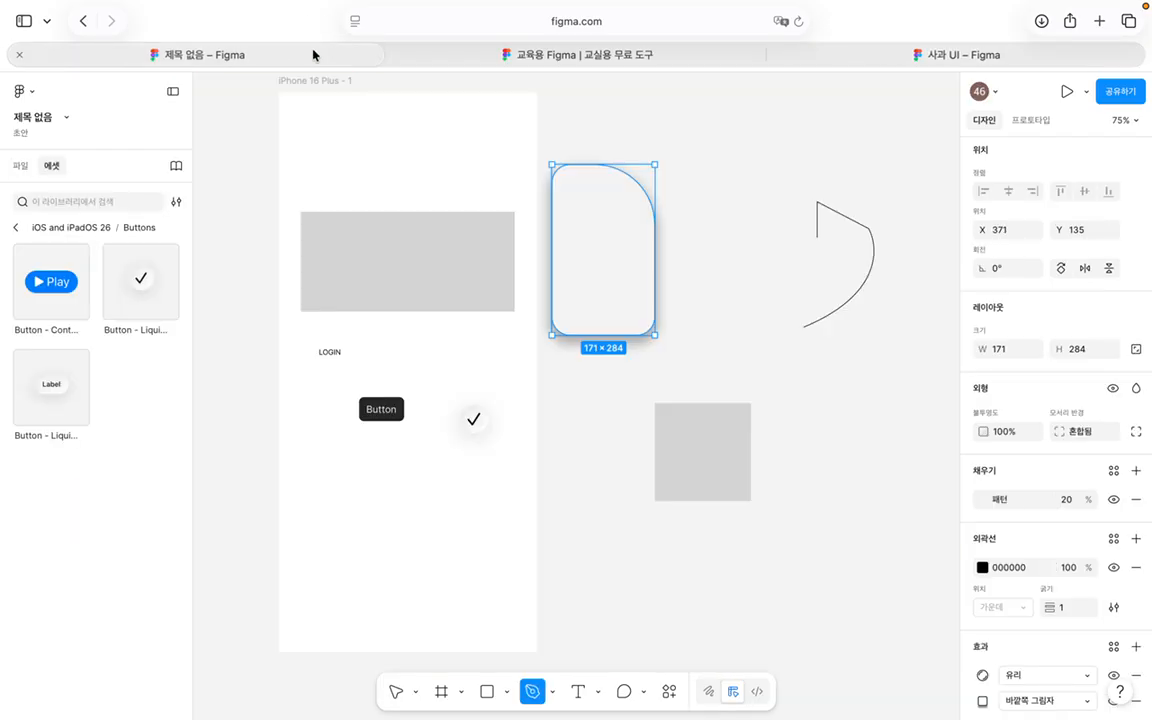
{"action": "mouse_move", "coordinate": [599, 690]}
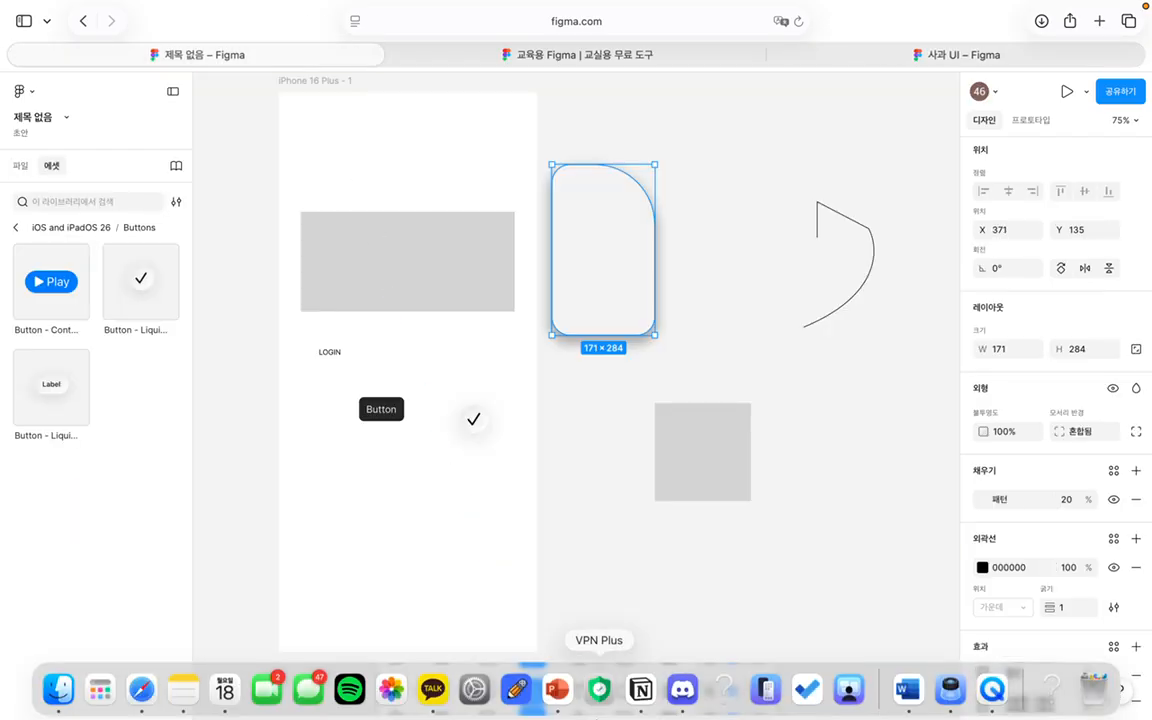
{"action": "left_click", "coordinate": [577, 690]}
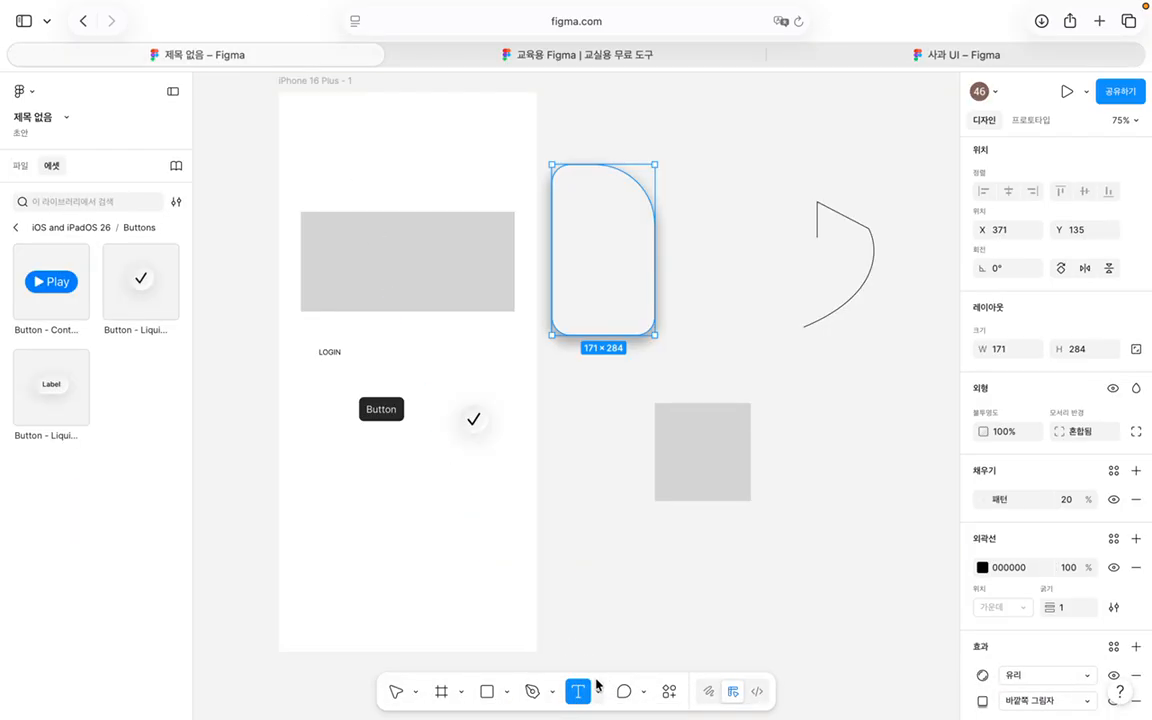
{"action": "left_click", "coordinate": [598, 689]}
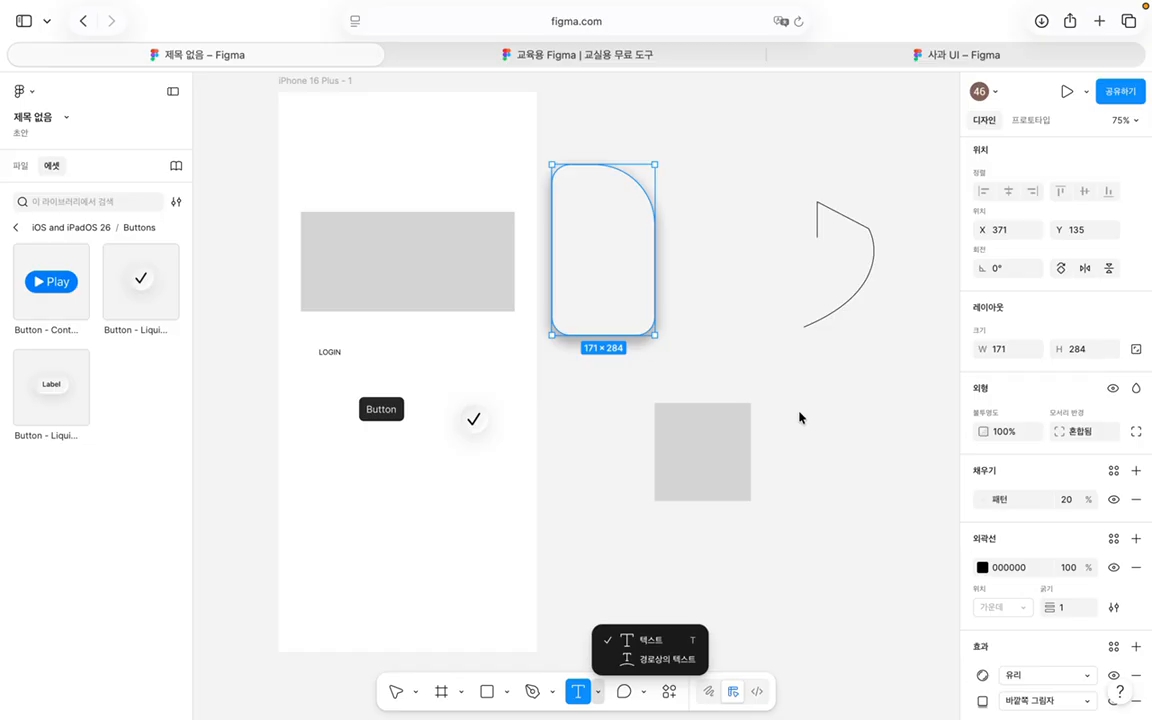
{"action": "left_click", "coordinate": [625, 690]}
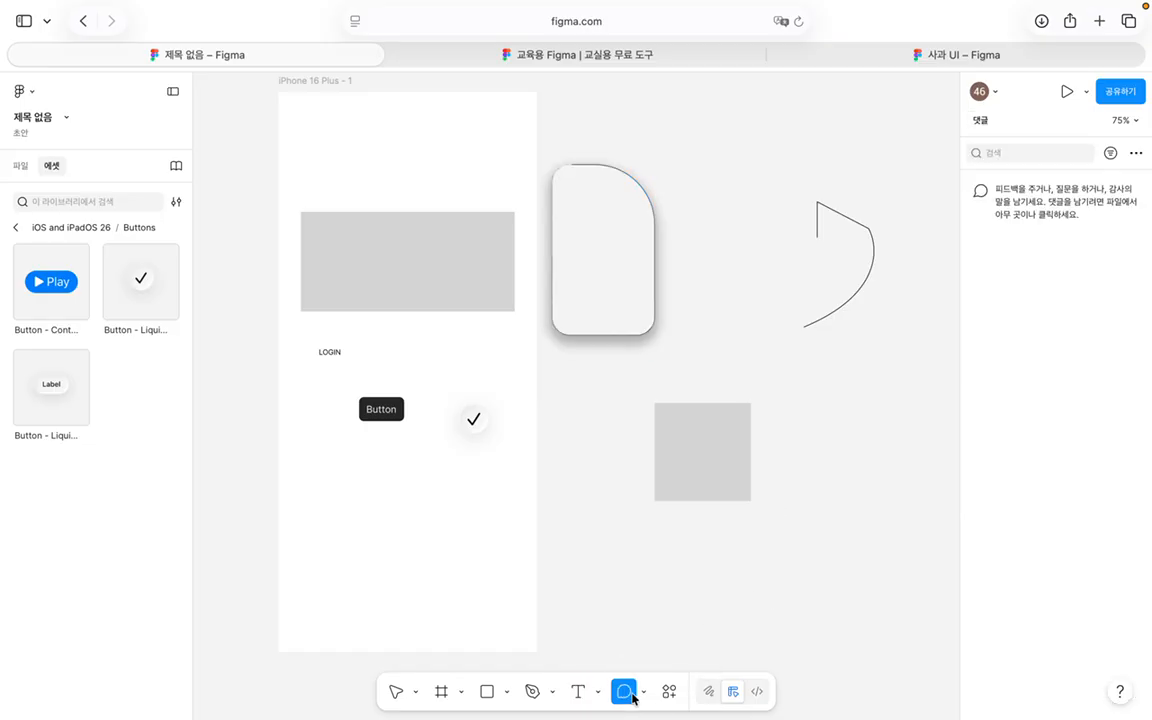
{"action": "left_click", "coordinate": [644, 691]}
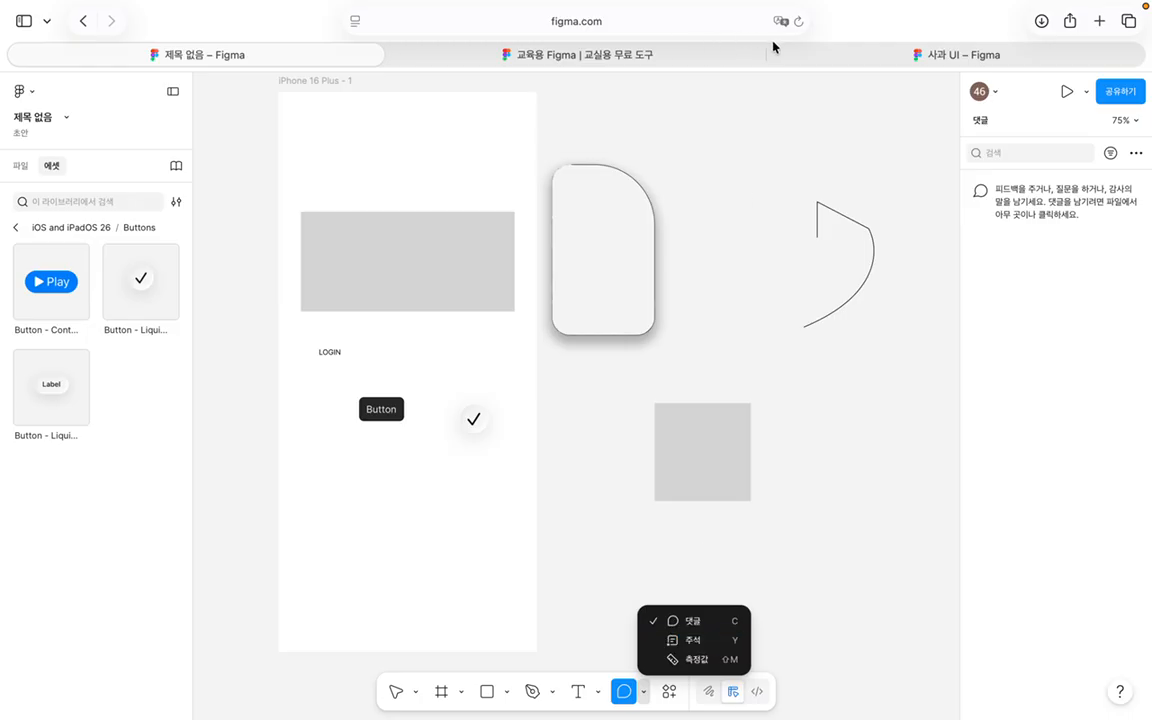
{"action": "left_click", "coordinate": [856, 54]}
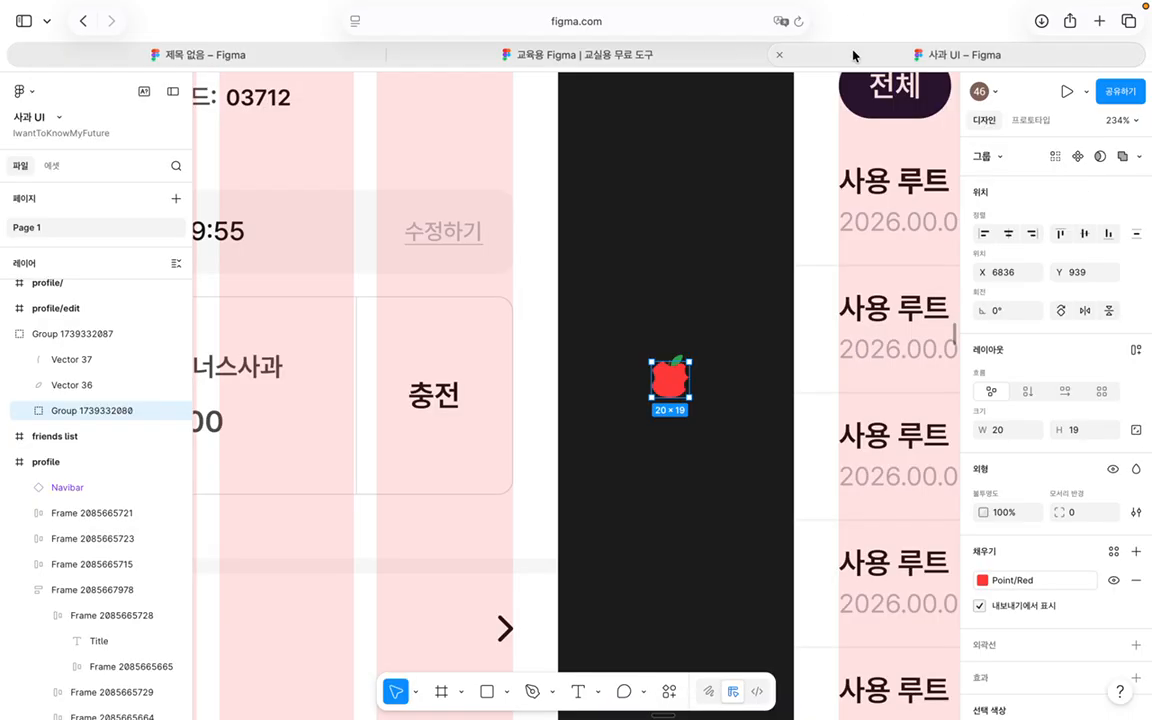
Step: Deselect the apple icon, then open and close its comment thread
{"action": "left_click", "coordinate": [718, 466]}
{"action": "scroll", "coordinate": [718, 466], "scroll_direction": "left", "scroll_amount": 12}
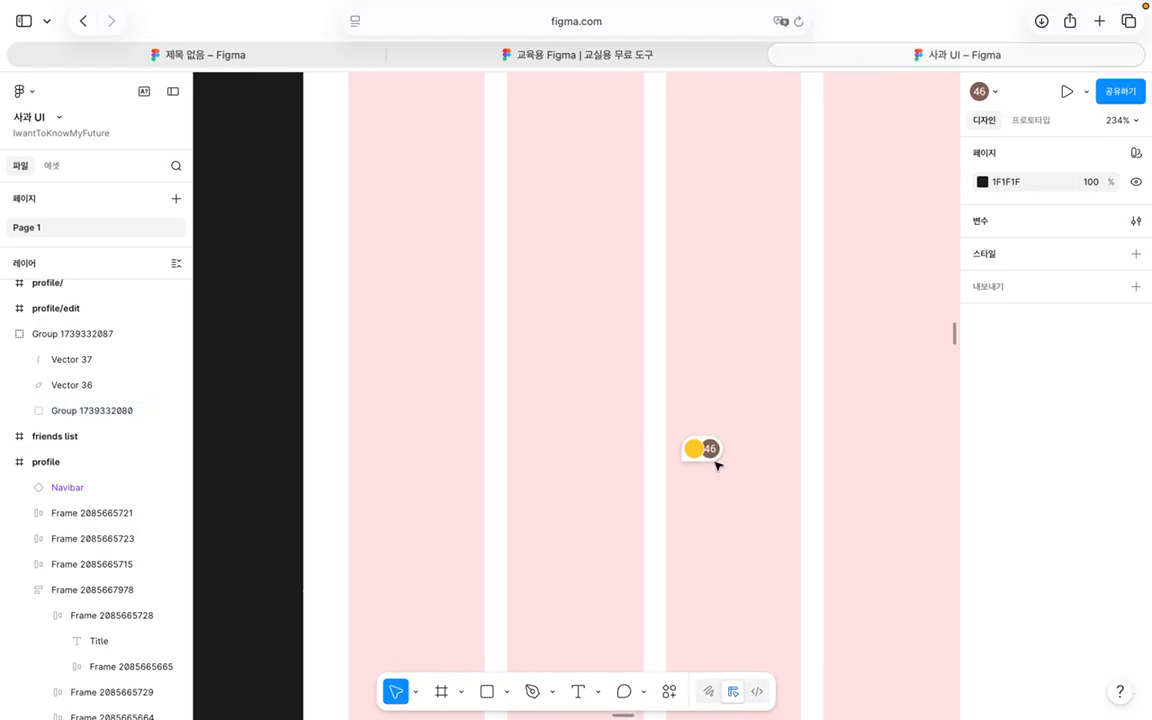
{"action": "mouse_move", "coordinate": [698, 457]}
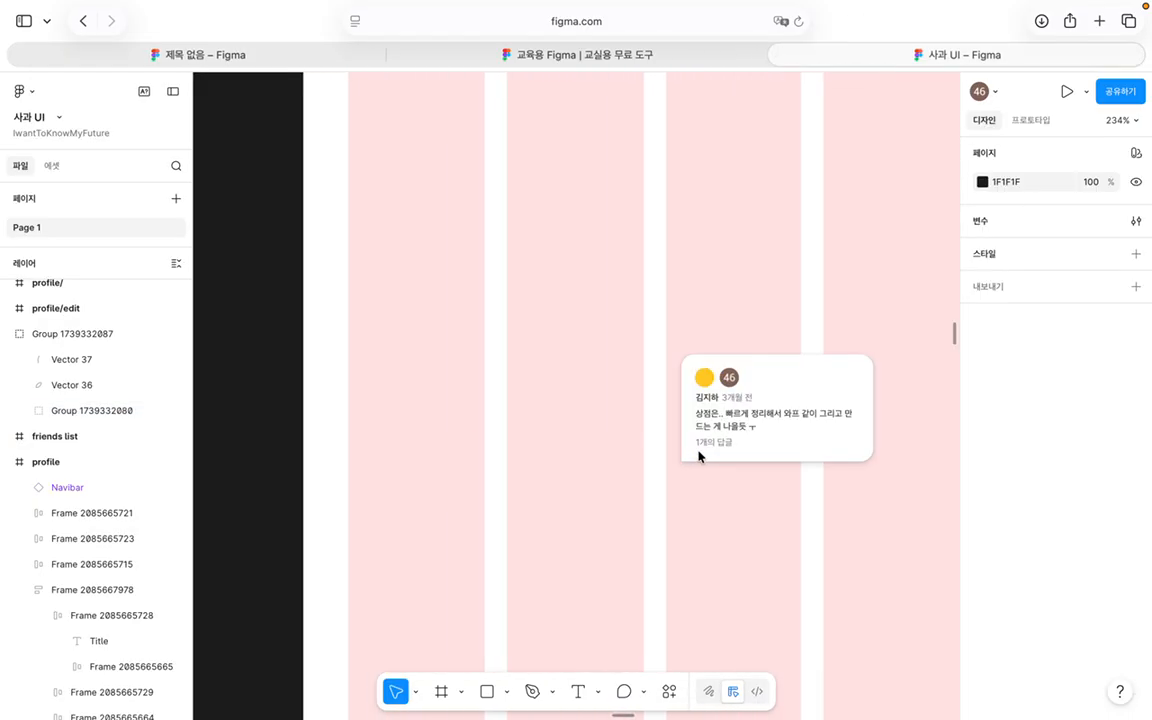
{"action": "left_click", "coordinate": [725, 405]}
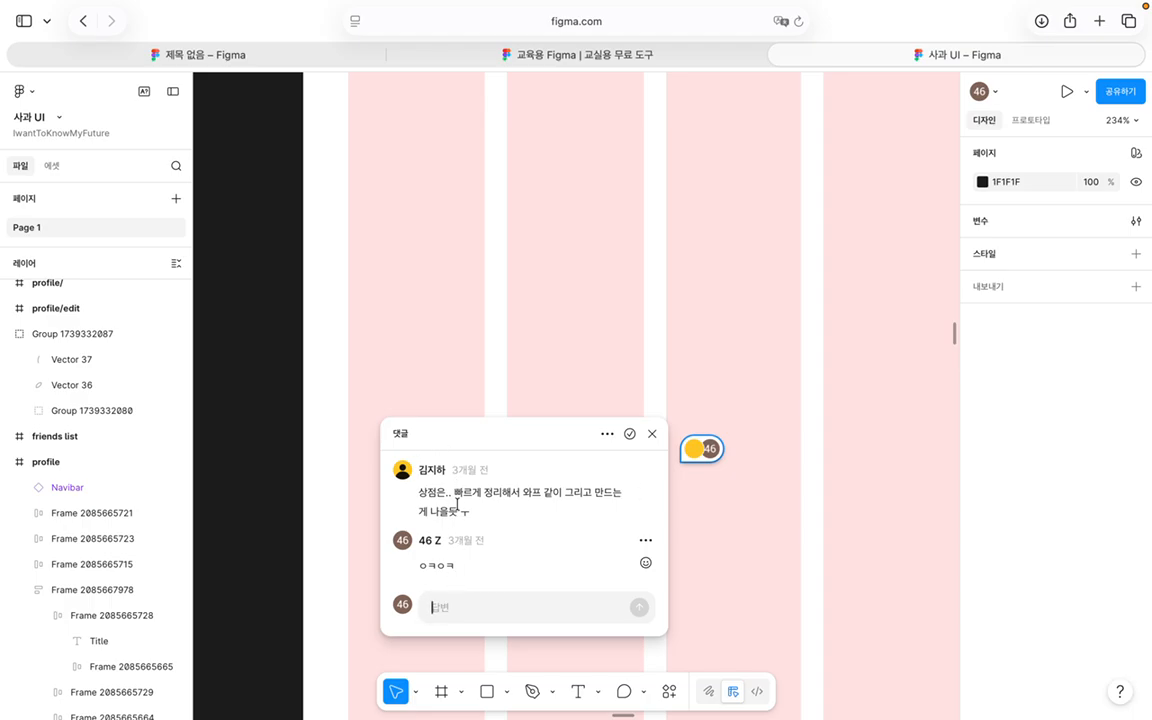
{"action": "left_click", "coordinate": [686, 362]}
Step: Pan around the 사과 UI canvas, then return to the untitled design file
{"action": "scroll", "coordinate": [686, 362], "scroll_direction": "down", "scroll_amount": 5}
{"action": "scroll", "coordinate": [686, 362], "scroll_direction": "up", "scroll_amount": 10}
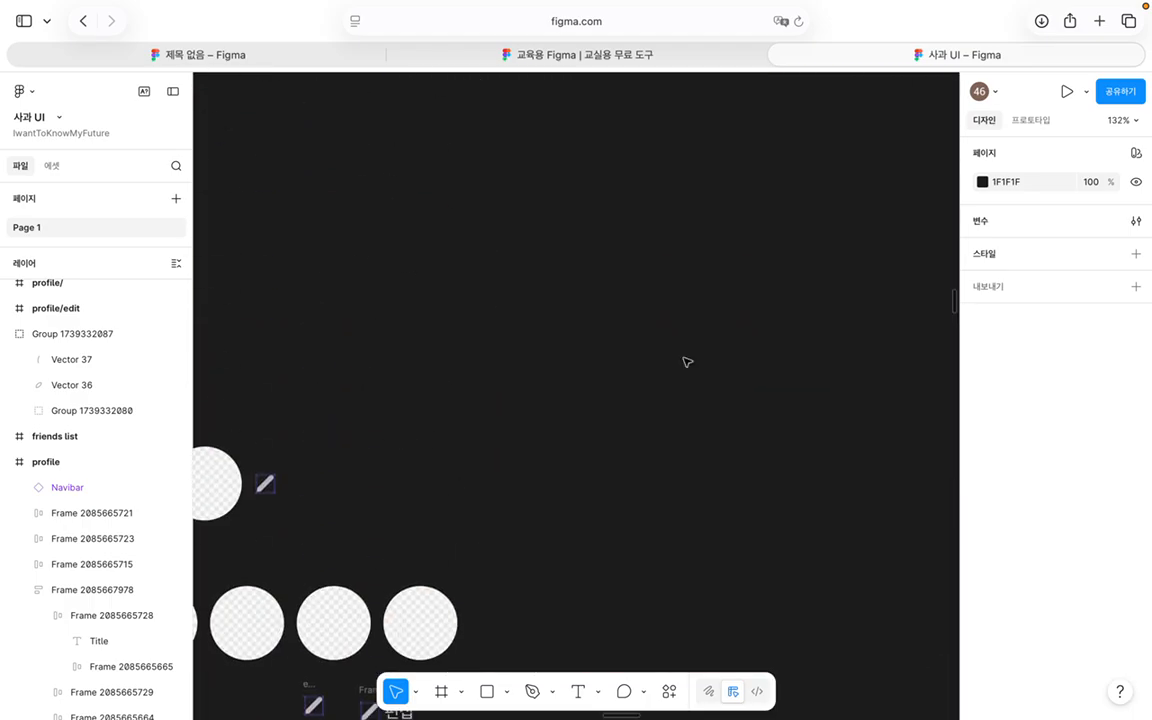
{"action": "scroll", "coordinate": [686, 362], "scroll_direction": "left", "scroll_amount": 10}
{"action": "scroll", "coordinate": [686, 362], "scroll_direction": "up", "scroll_amount": 6}
{"action": "scroll", "coordinate": [686, 362], "scroll_direction": "left", "scroll_amount": 10}
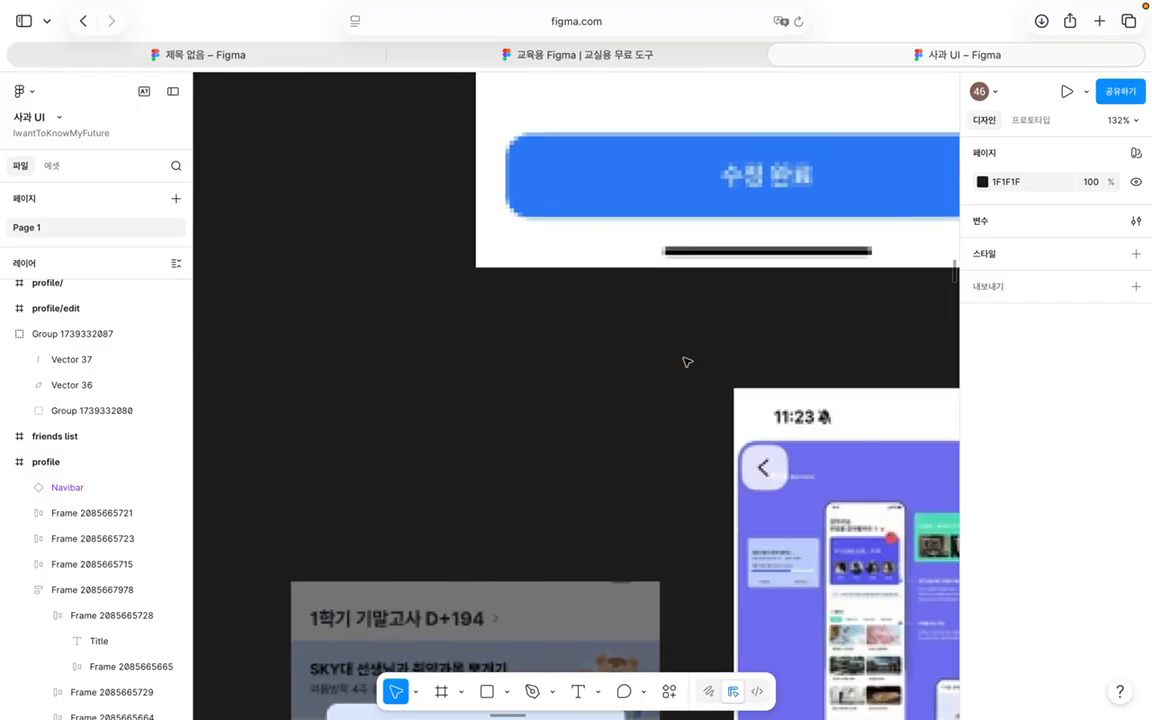
{"action": "scroll", "coordinate": [686, 362], "scroll_direction": "right", "scroll_amount": 20}
{"action": "scroll", "coordinate": [686, 362], "scroll_direction": "down", "scroll_amount": 10}
{"action": "scroll", "coordinate": [687, 360], "scroll_direction": "down", "scroll_amount": 5}
{"action": "scroll", "coordinate": [687, 360], "scroll_direction": "right", "scroll_amount": 4}
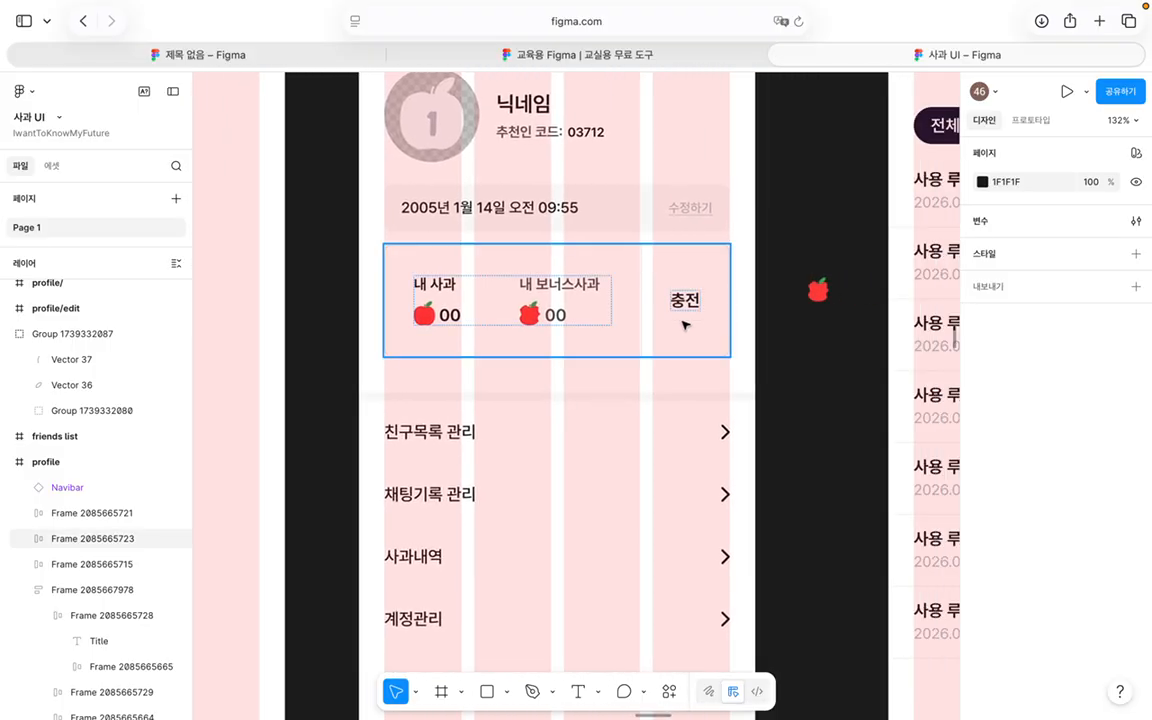
{"action": "scroll", "coordinate": [829, 195], "scroll_direction": "right", "scroll_amount": 2}
{"action": "scroll", "coordinate": [829, 195], "scroll_direction": "down", "scroll_amount": 1}
{"action": "left_click", "coordinate": [303, 58]}
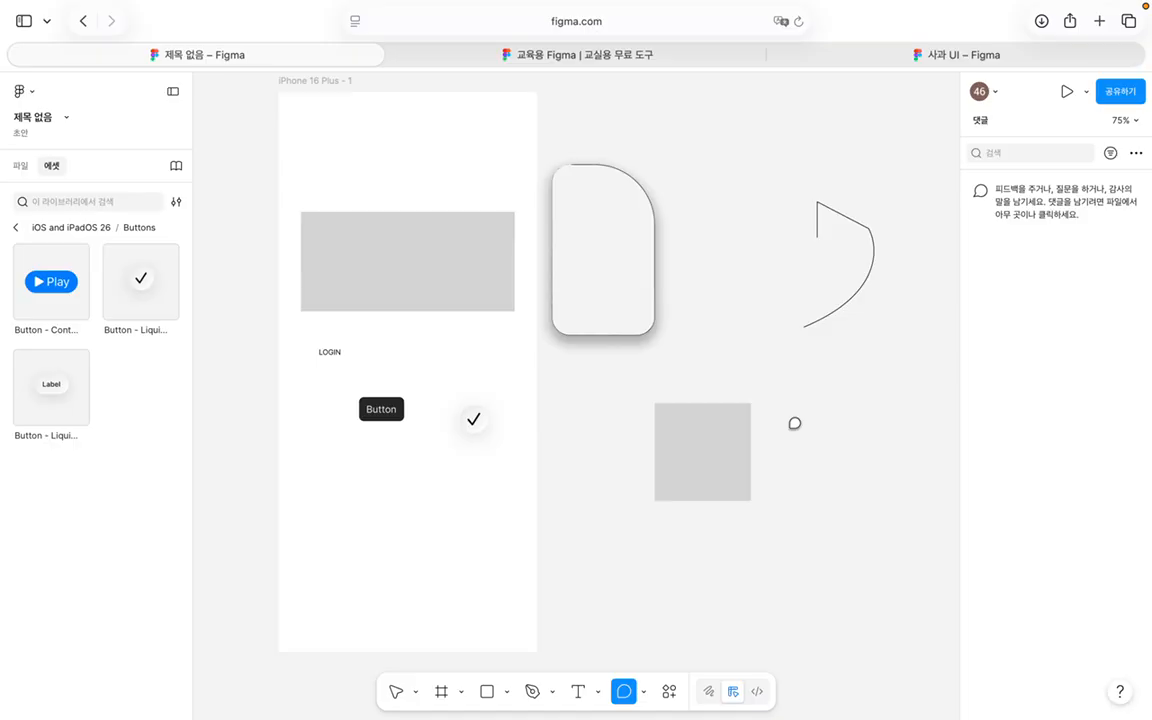
Step: Try Draw and Dev Mode from the bottom toolbar, then return to Design mode
{"action": "left_click", "coordinate": [710, 692]}
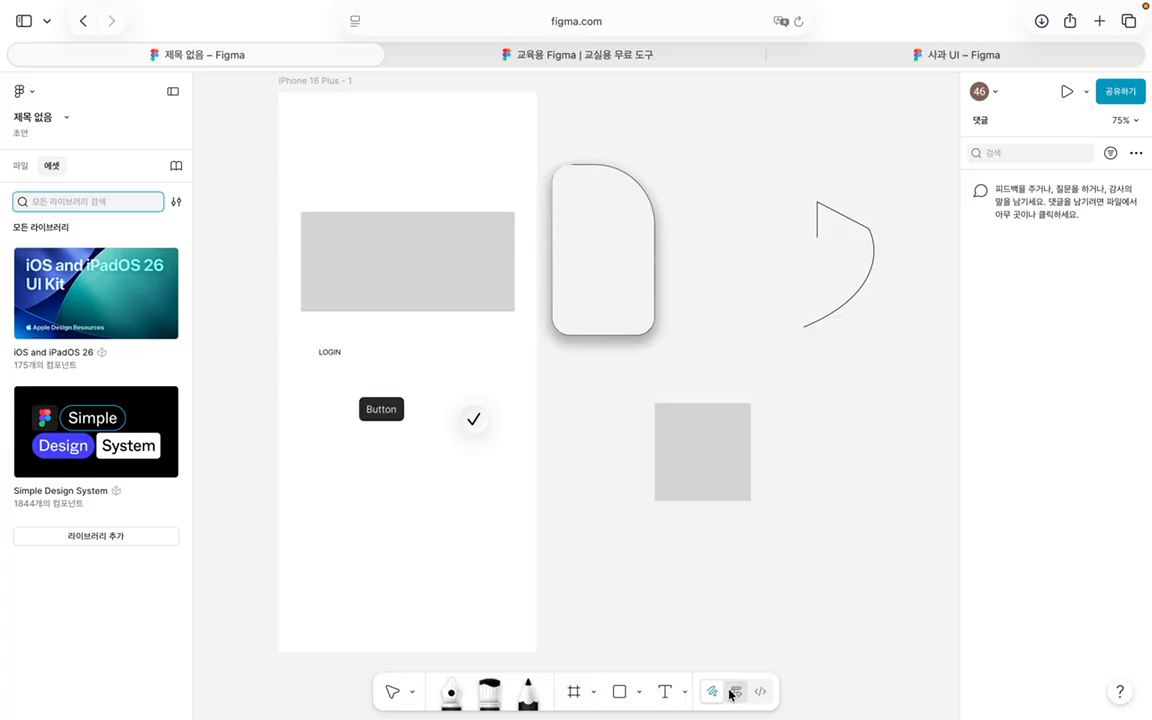
{"action": "left_click", "coordinate": [733, 692]}
{"action": "left_click", "coordinate": [757, 692]}
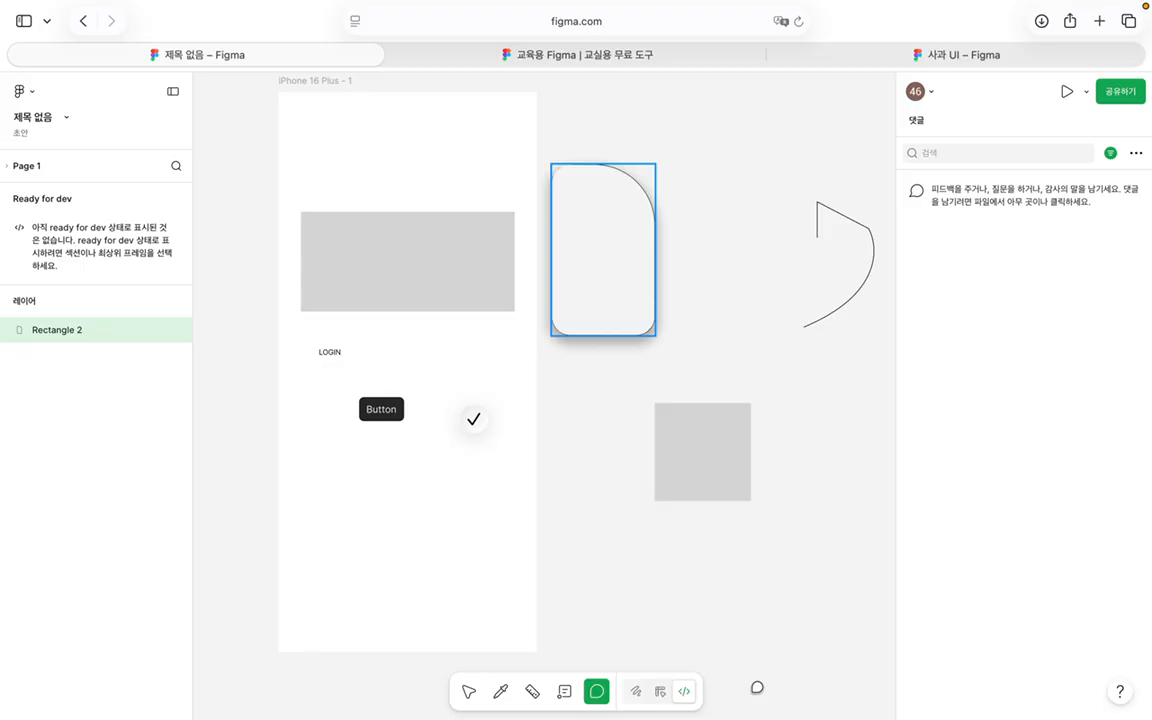
{"action": "left_click", "coordinate": [660, 691]}
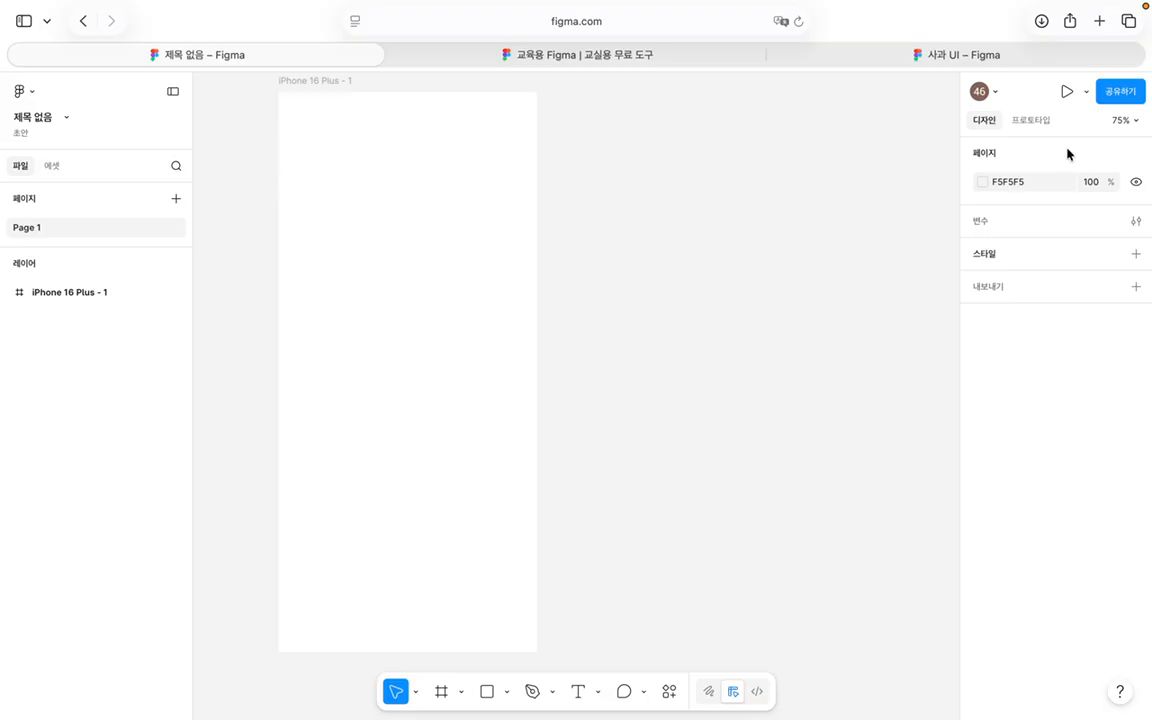
{"action": "left_click", "coordinate": [1036, 120]}
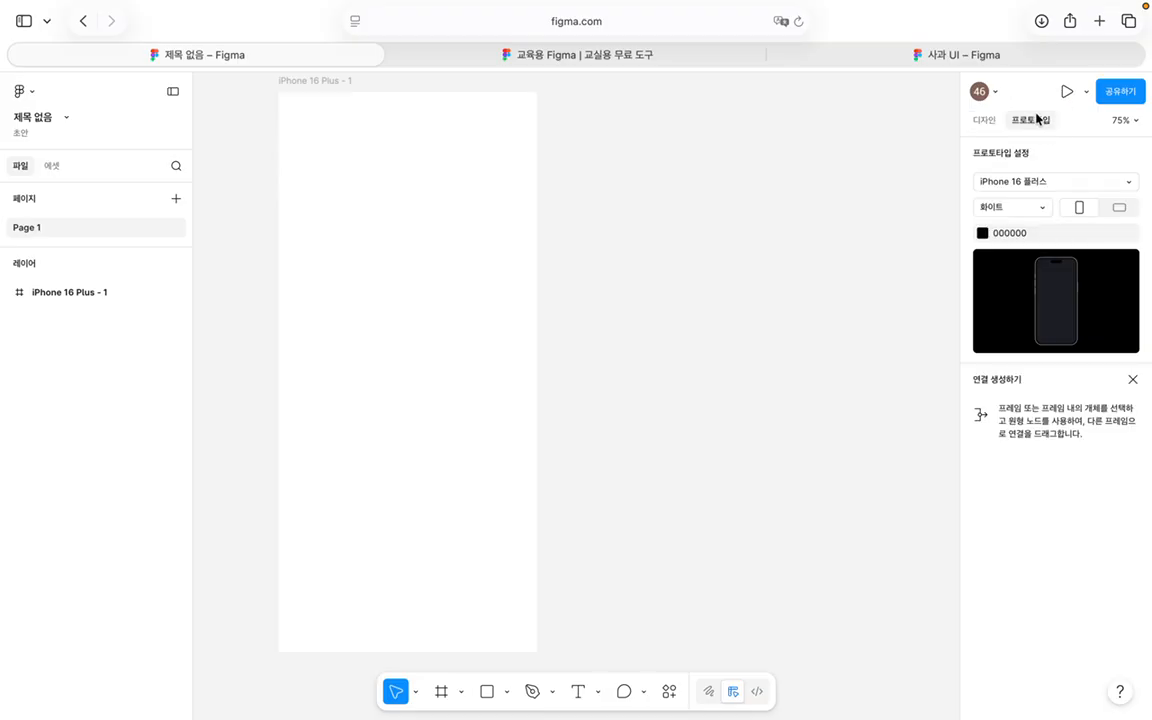
{"action": "left_click", "coordinate": [986, 120]}
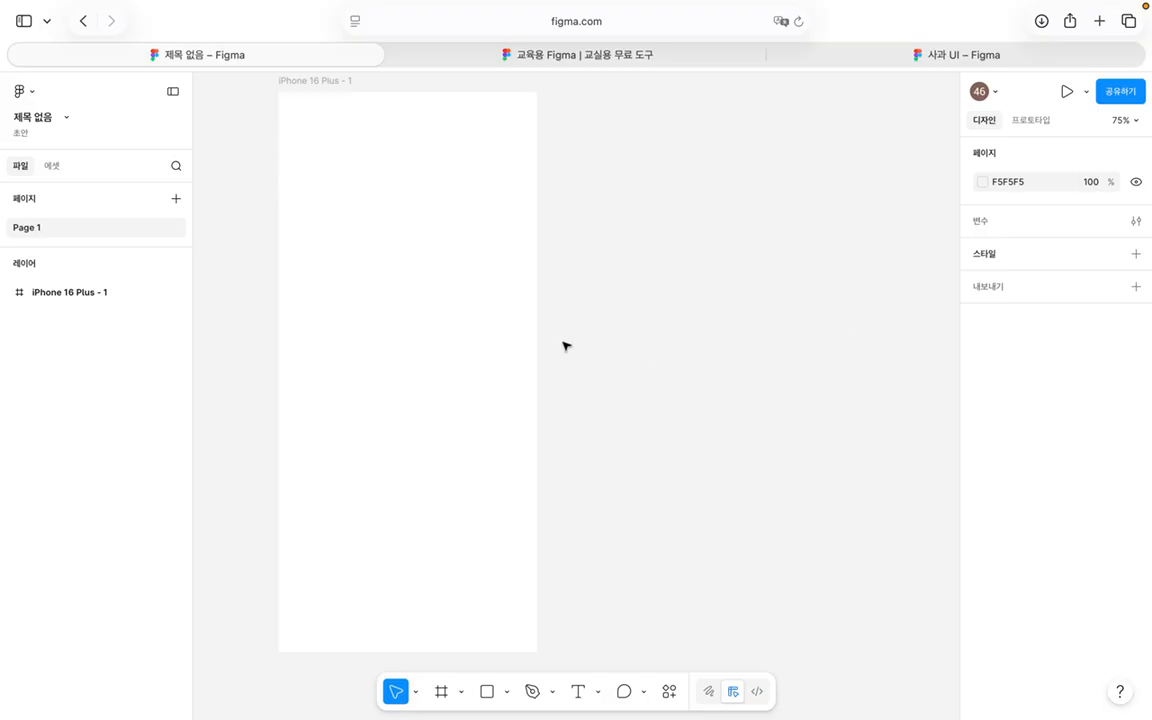
Step: Add a text box on the frame with three lines: 'Welcome to', '1일 1단어장', '부담없이 공부해요'
{"action": "key", "text": "t"}
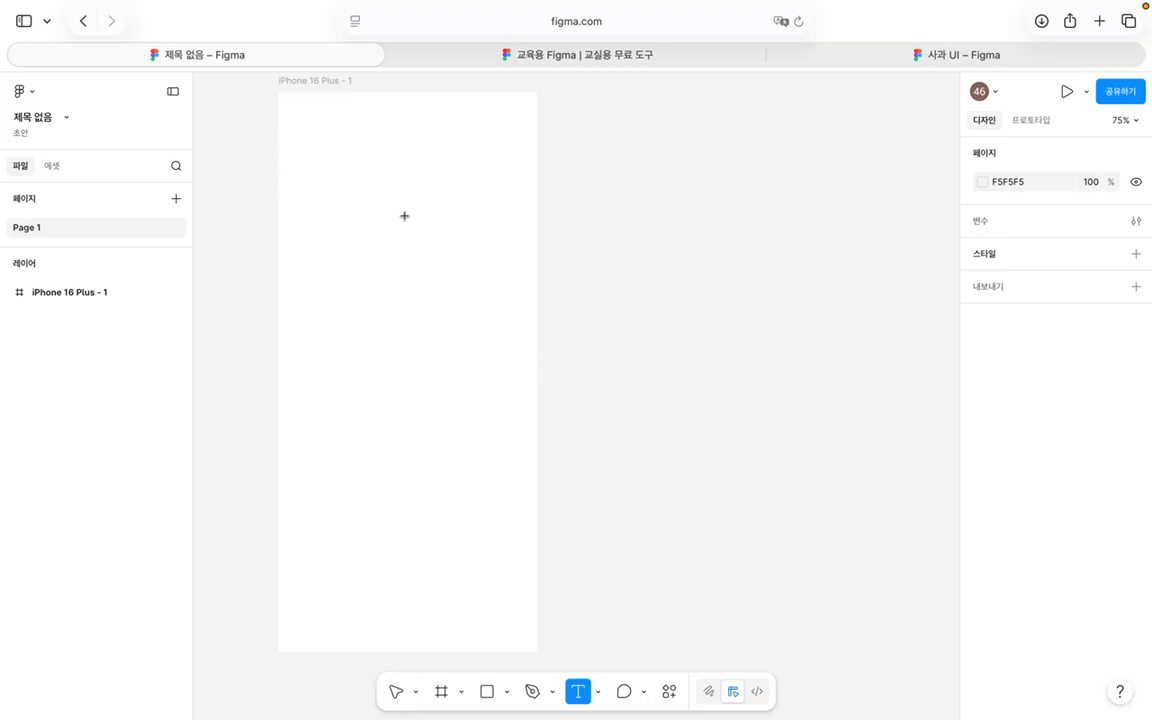
{"action": "left_click_drag", "start_coordinate": [306, 159], "coordinate": [431, 230]}
{"action": "type", "text": "ㅈ"}
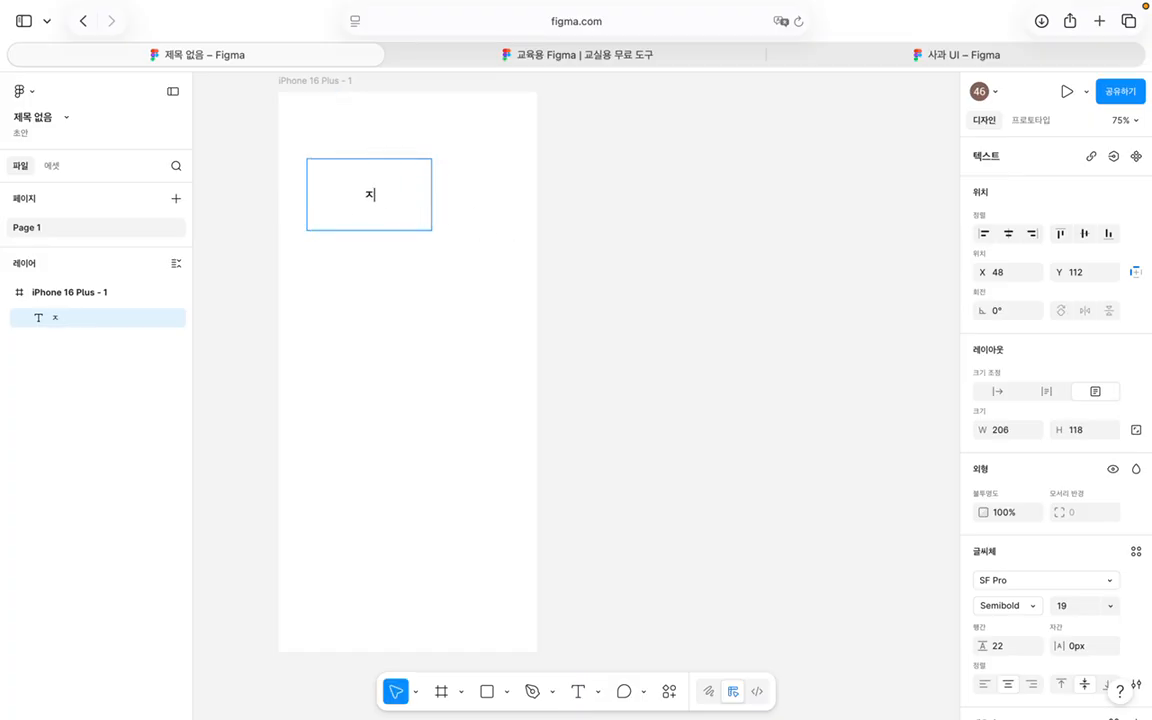
{"action": "key", "text": "BackSpace"}
{"action": "type", "text": "Welcome to"}
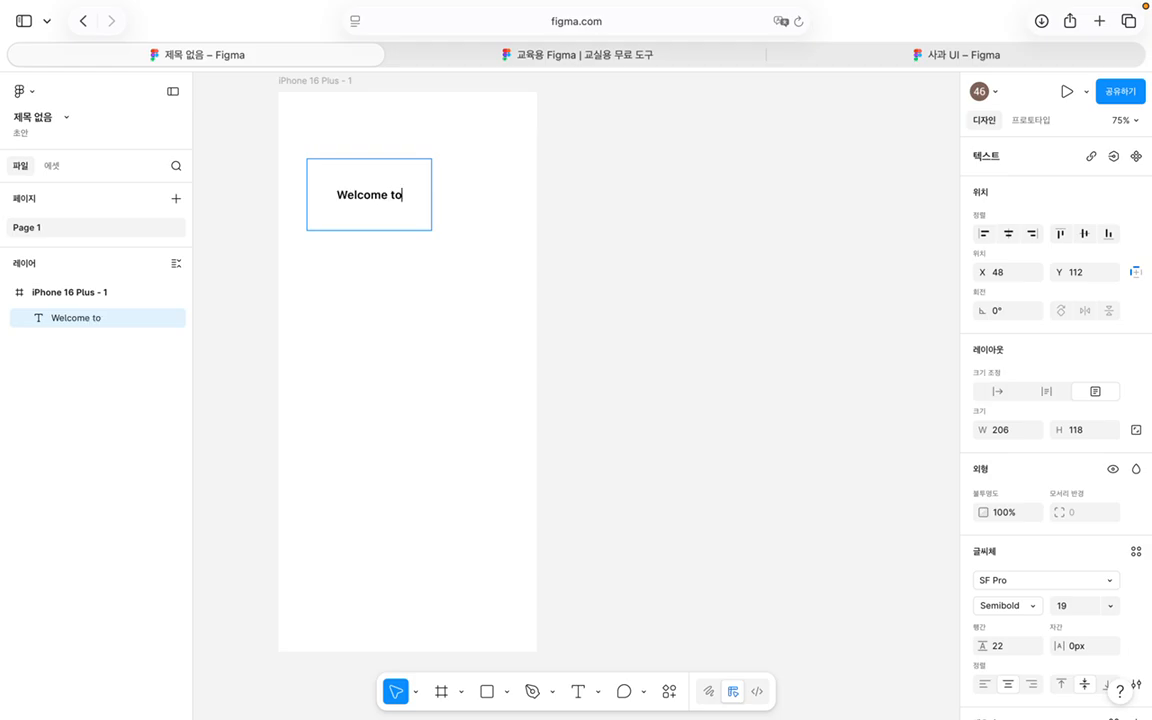
{"action": "key", "text": "Return"}
{"action": "type", "text": "1일 1단어"}
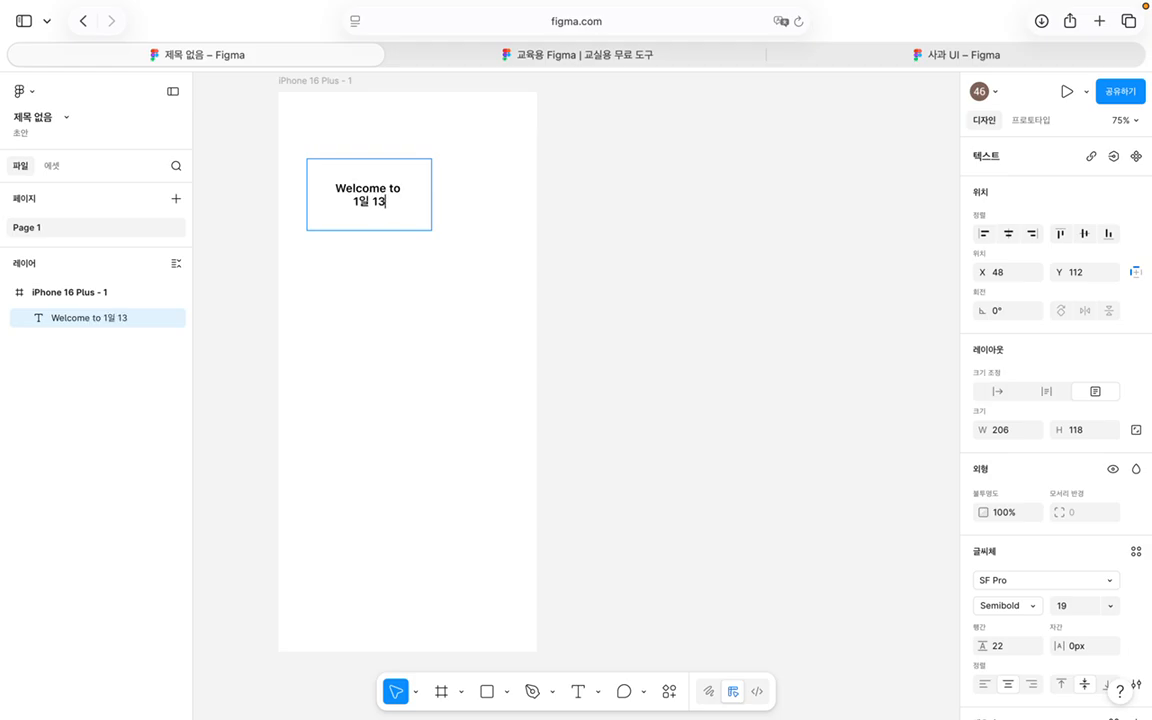
{"action": "type", "text": "장"}
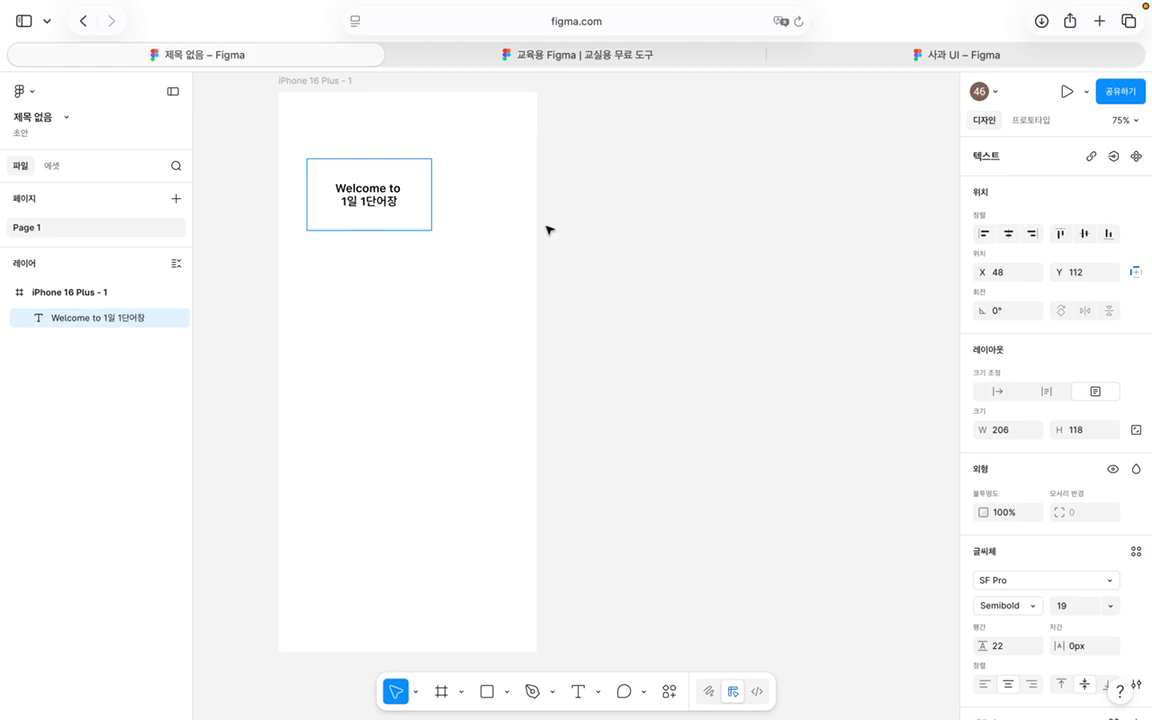
{"action": "key", "text": "Return"}
{"action": "type", "text": "부담없이 공"}
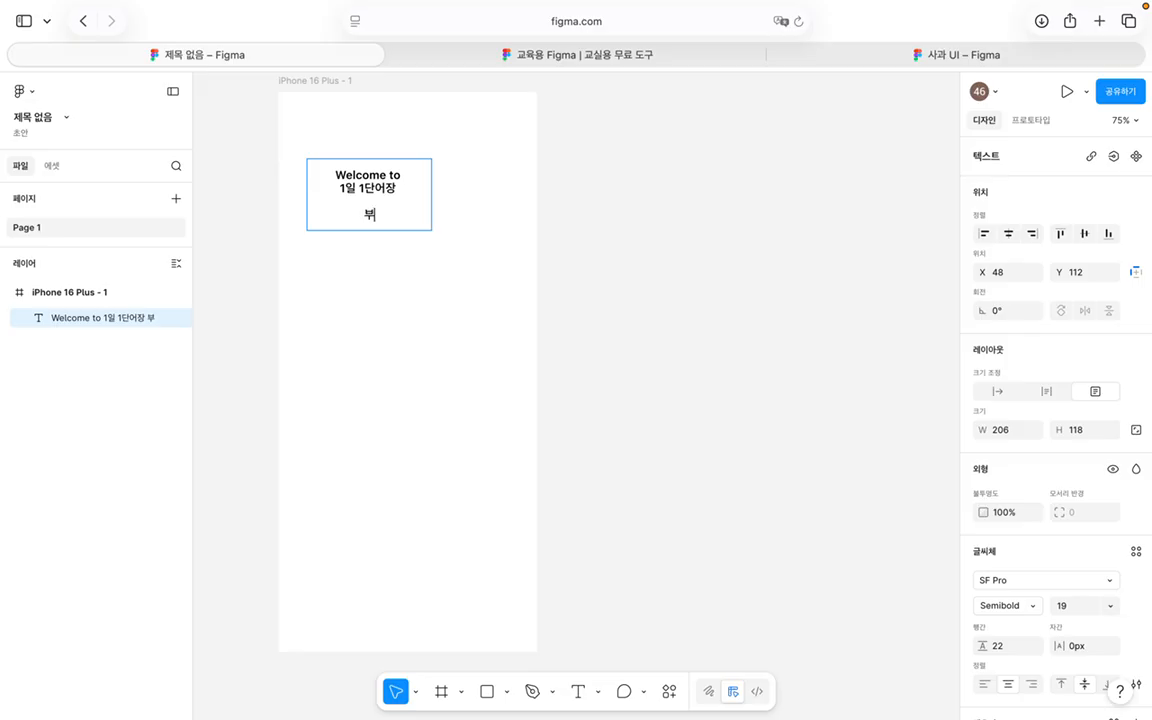
{"action": "type", "text": "부해요"}
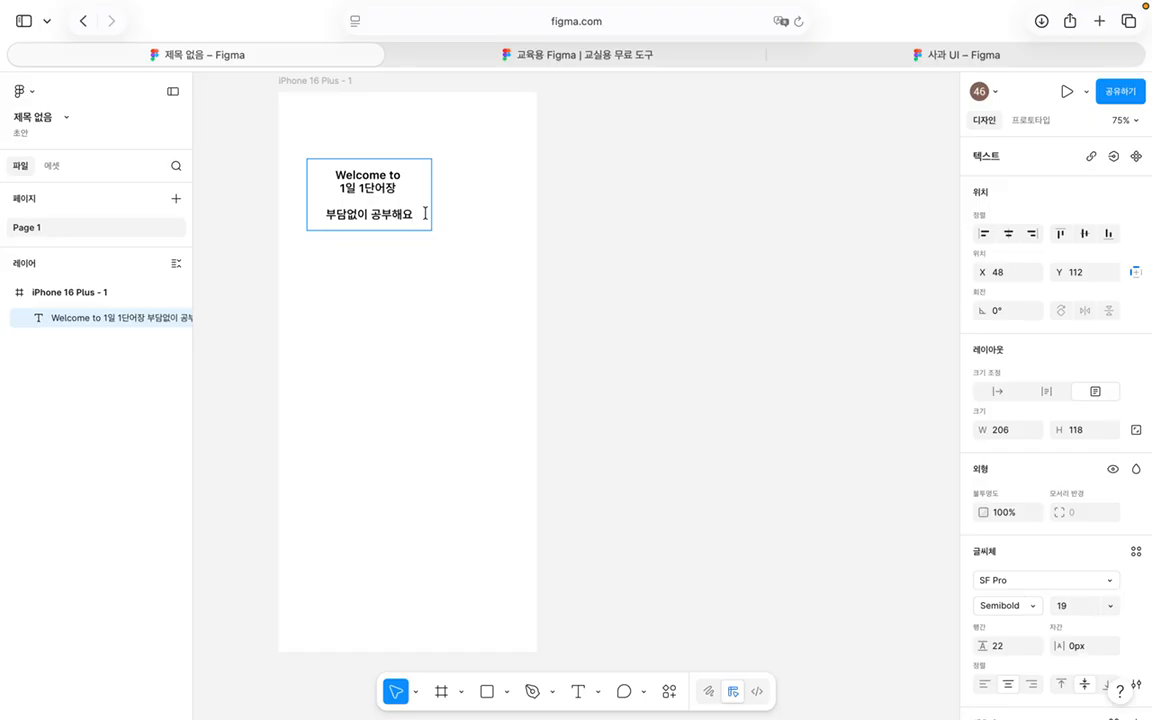
{"action": "key", "text": "ctrl+a"}
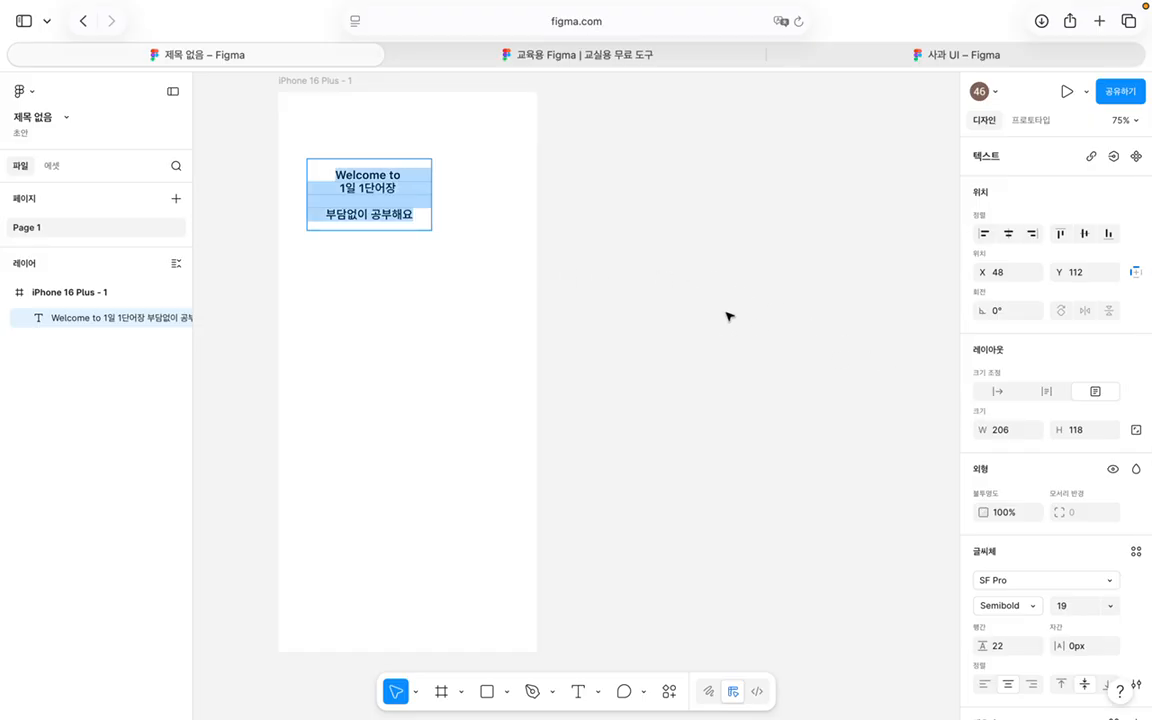
{"action": "key", "text": "Escape"}
Step: Set the welcome text to Rubik Vinyl Regular at size 40
{"action": "scroll", "coordinate": [1008, 337], "scroll_direction": "down", "scroll_amount": 5}
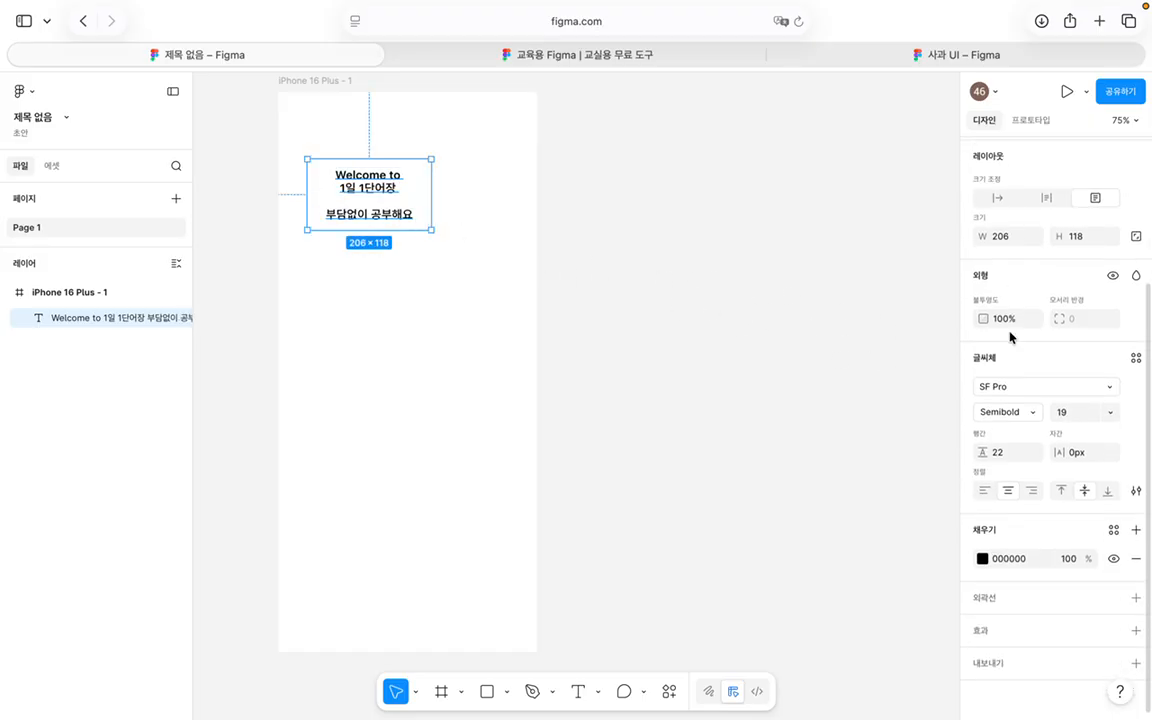
{"action": "left_click", "coordinate": [1033, 387]}
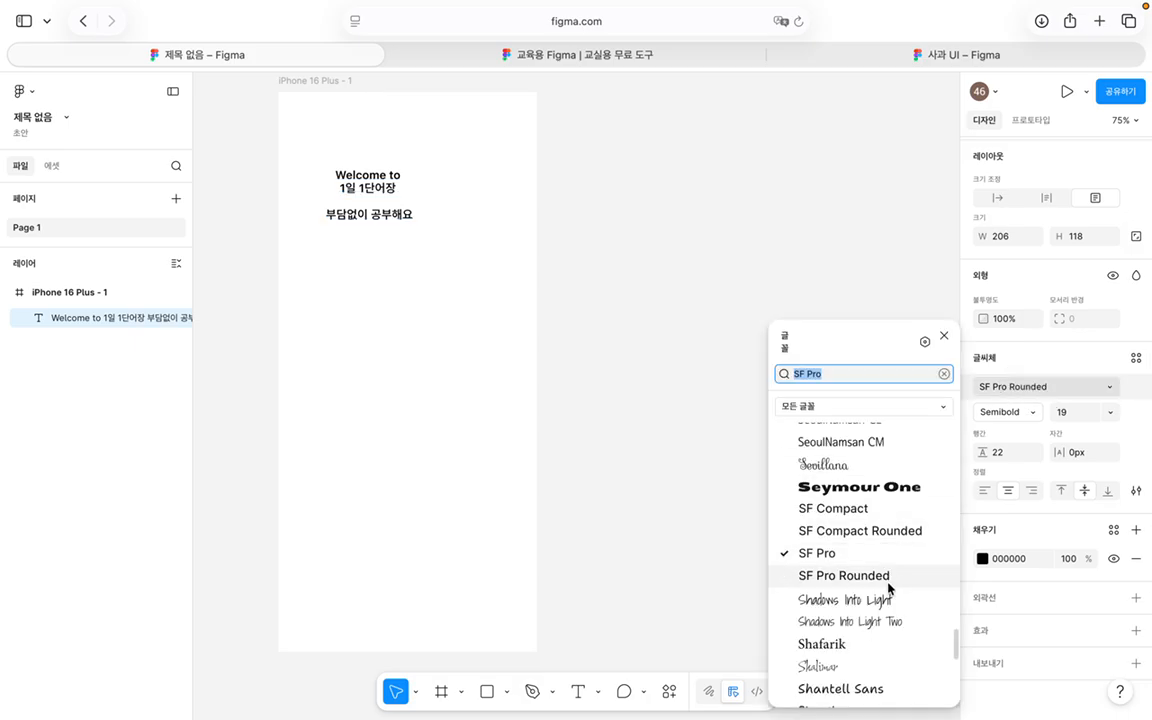
{"action": "scroll", "coordinate": [888, 589], "scroll_direction": "up", "scroll_amount": 5}
{"action": "scroll", "coordinate": [888, 589], "scroll_direction": "up", "scroll_amount": 15}
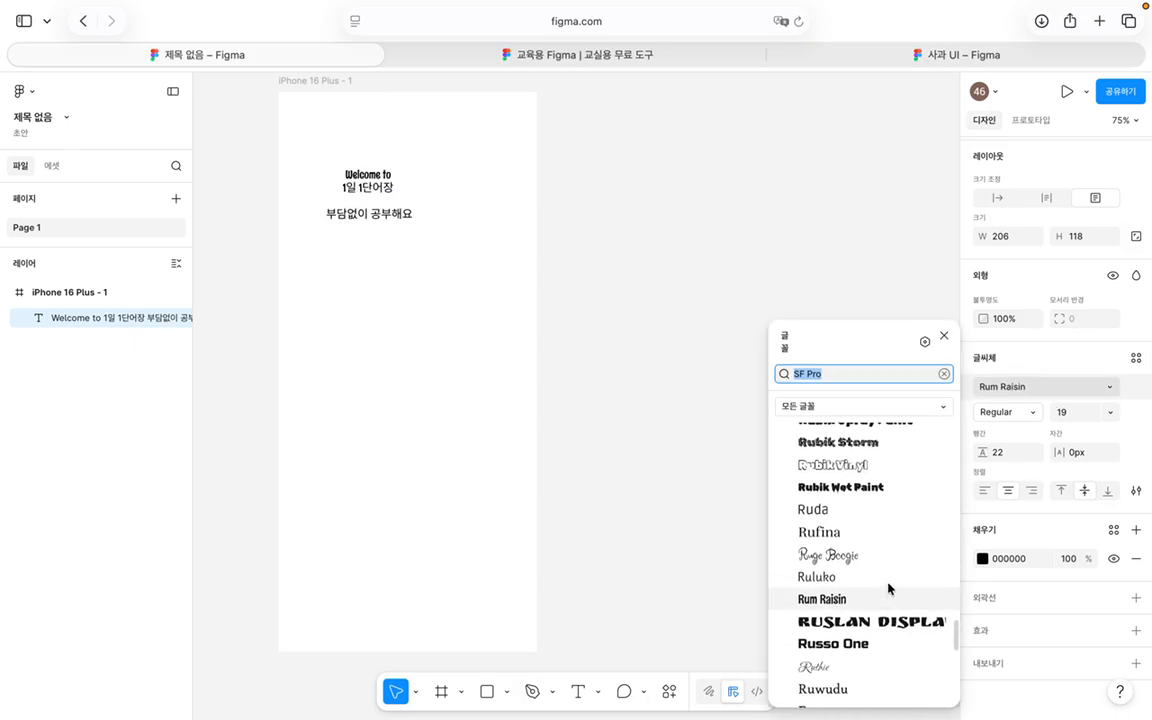
{"action": "left_click", "coordinate": [883, 466]}
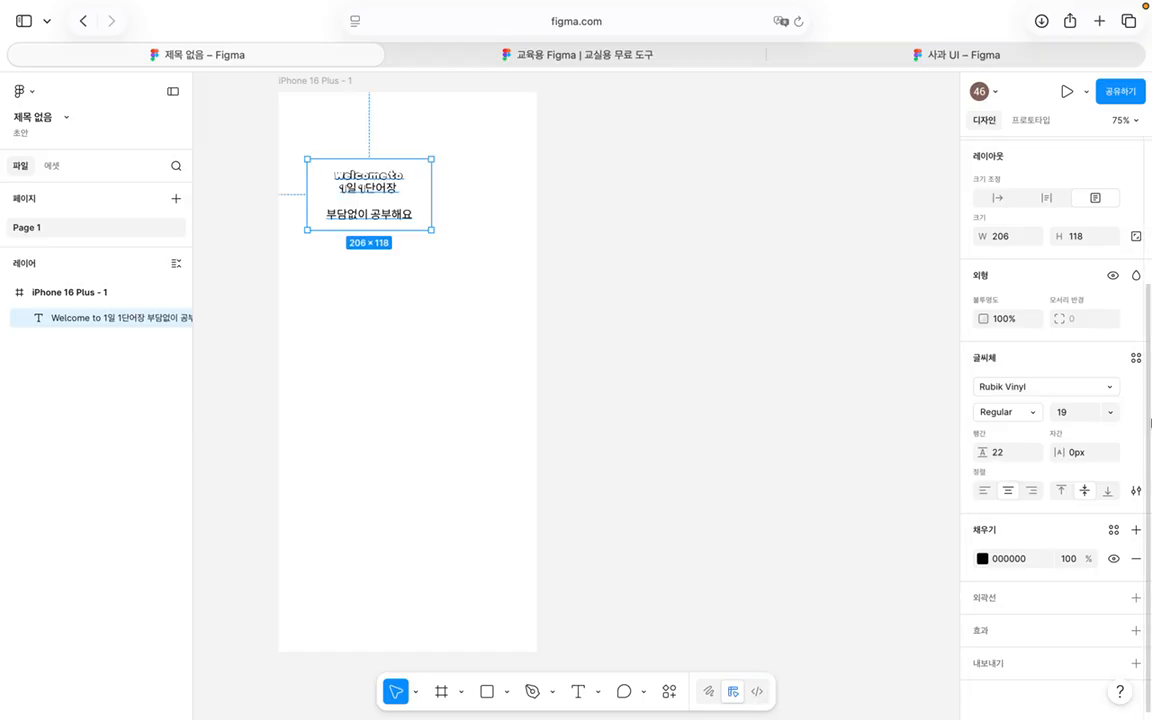
{"action": "left_click", "coordinate": [1029, 413]}
{"action": "left_click", "coordinate": [1031, 415]}
{"action": "type", "text": "40"}
{"action": "key", "text": "Return"}
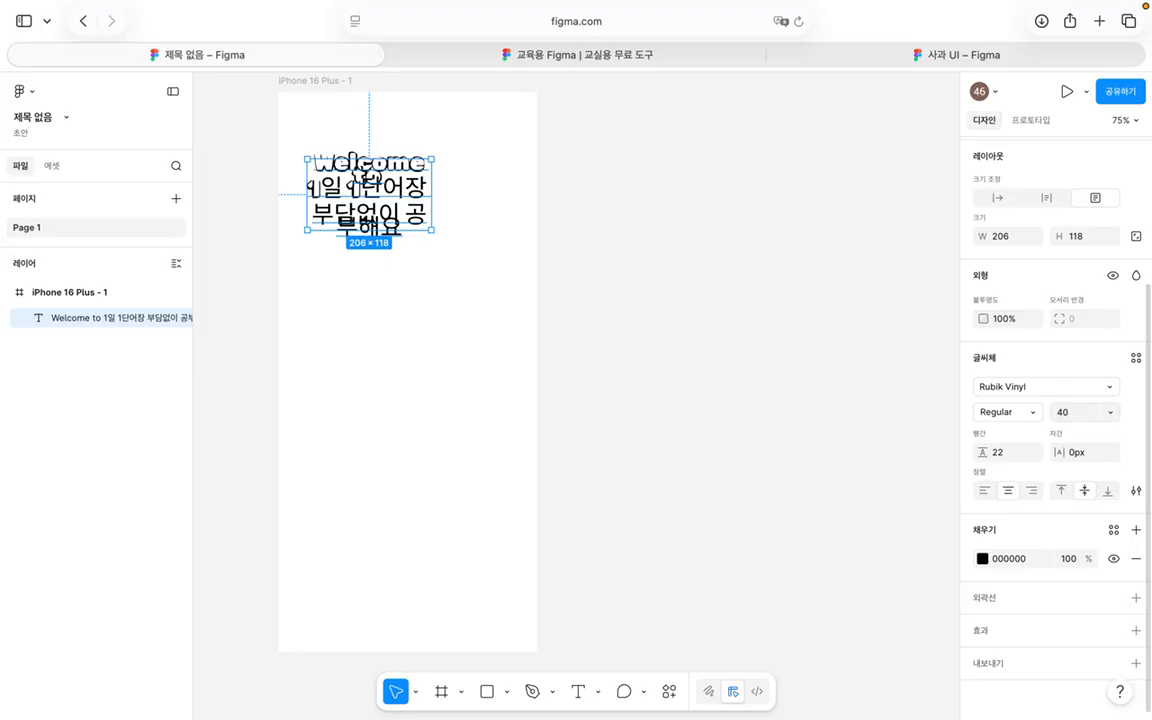
Step: Set the line height to 40 and resize the text box to 329×195
{"action": "left_click", "coordinate": [1009, 459]}
{"action": "type", "text": "30"}
{"action": "key", "text": "Return"}
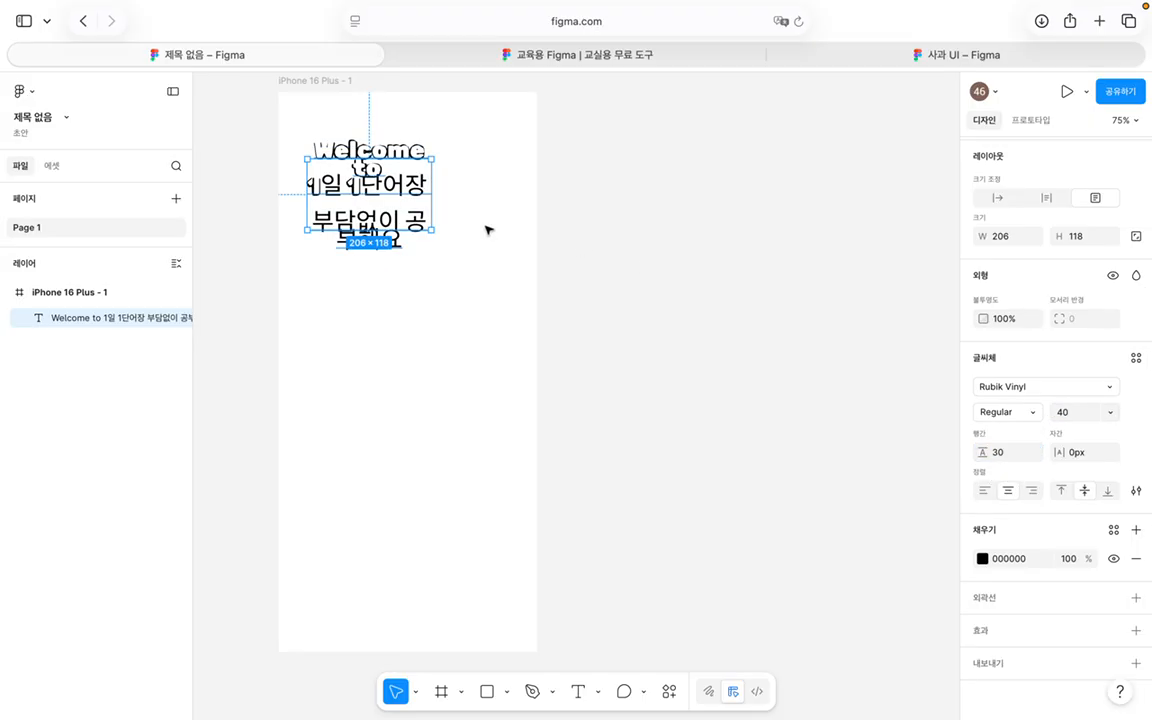
{"action": "left_click_drag", "start_coordinate": [466, 236], "coordinate": [535, 249]}
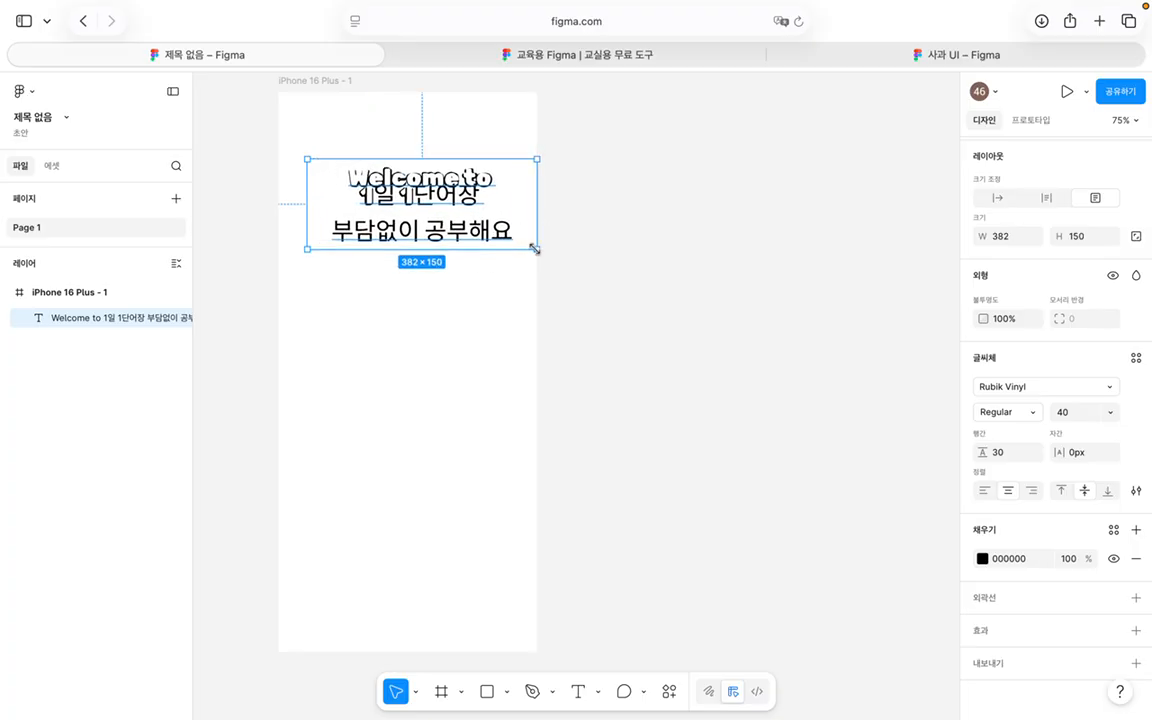
{"action": "left_click", "coordinate": [1006, 452]}
{"action": "type", "text": "40"}
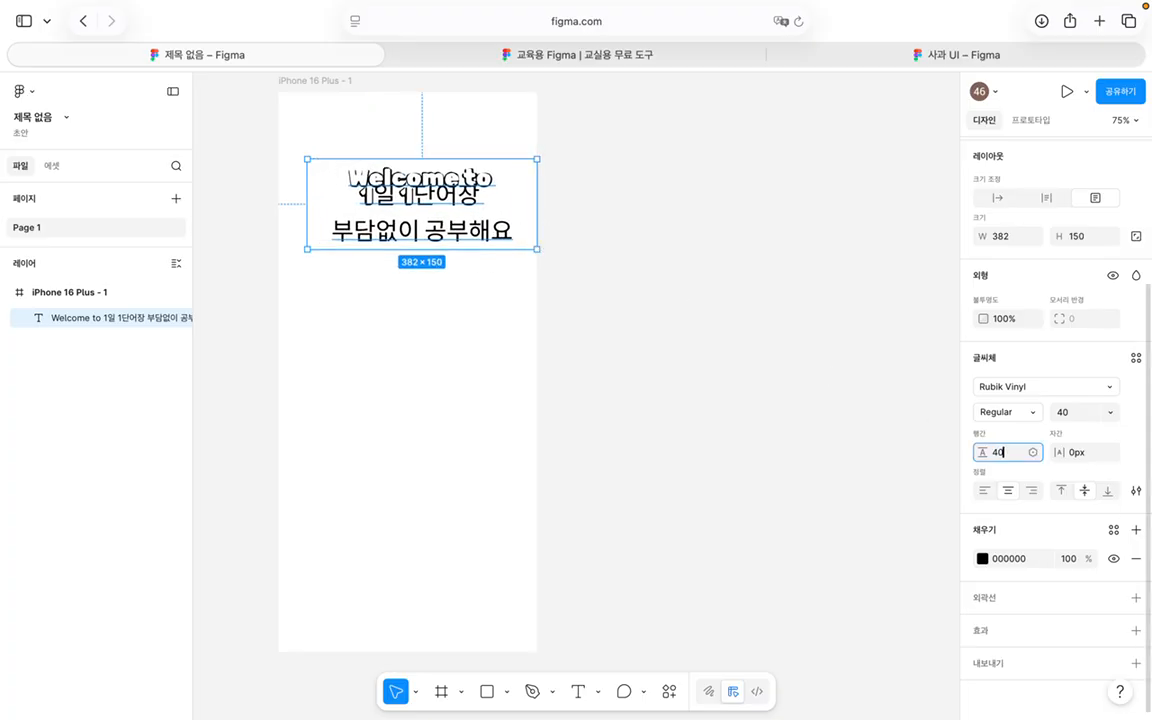
{"action": "key", "text": "Return"}
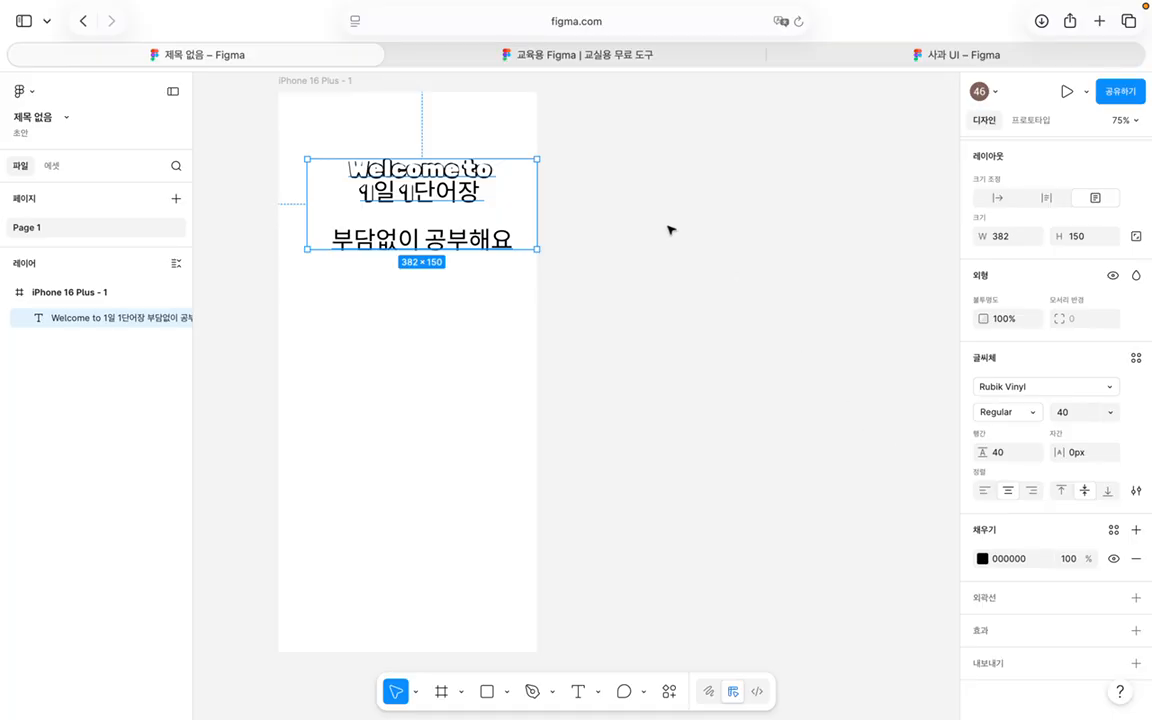
{"action": "left_click_drag", "start_coordinate": [535, 251], "coordinate": [505, 277]}
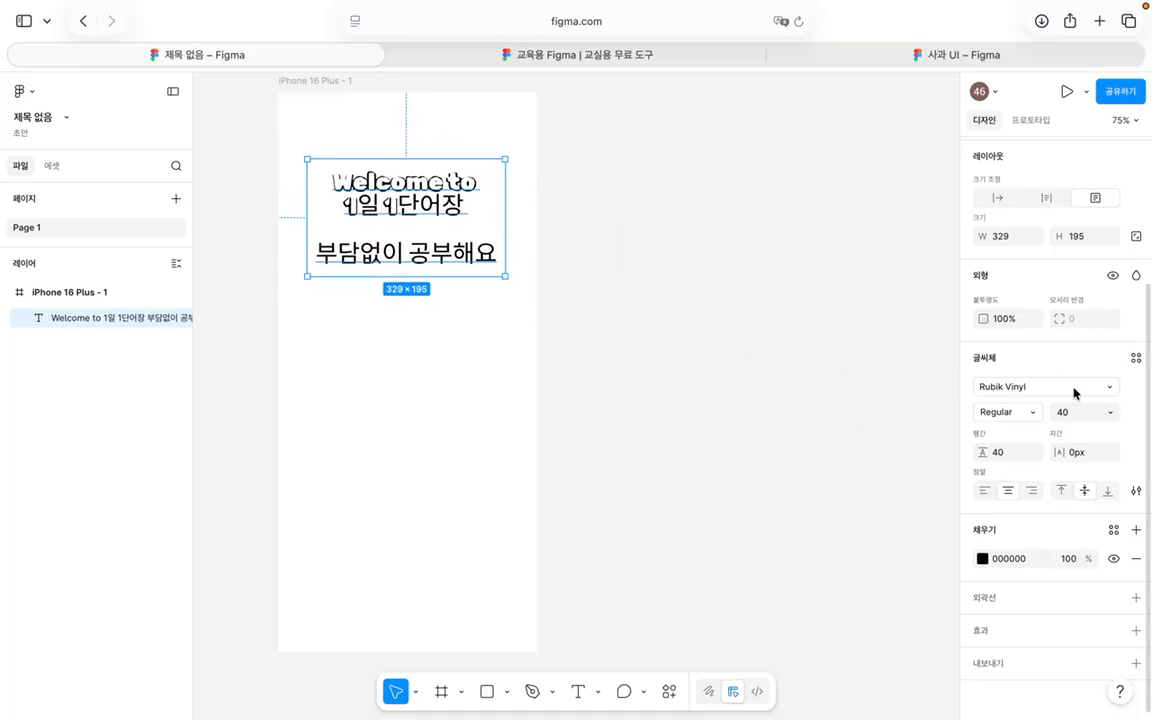
Step: Change the text's font to Rammetto One
{"action": "left_click", "coordinate": [1005, 388]}
{"action": "scroll", "coordinate": [832, 485], "scroll_direction": "up", "scroll_amount": 5}
{"action": "scroll", "coordinate": [832, 490], "scroll_direction": "up", "scroll_amount": 5}
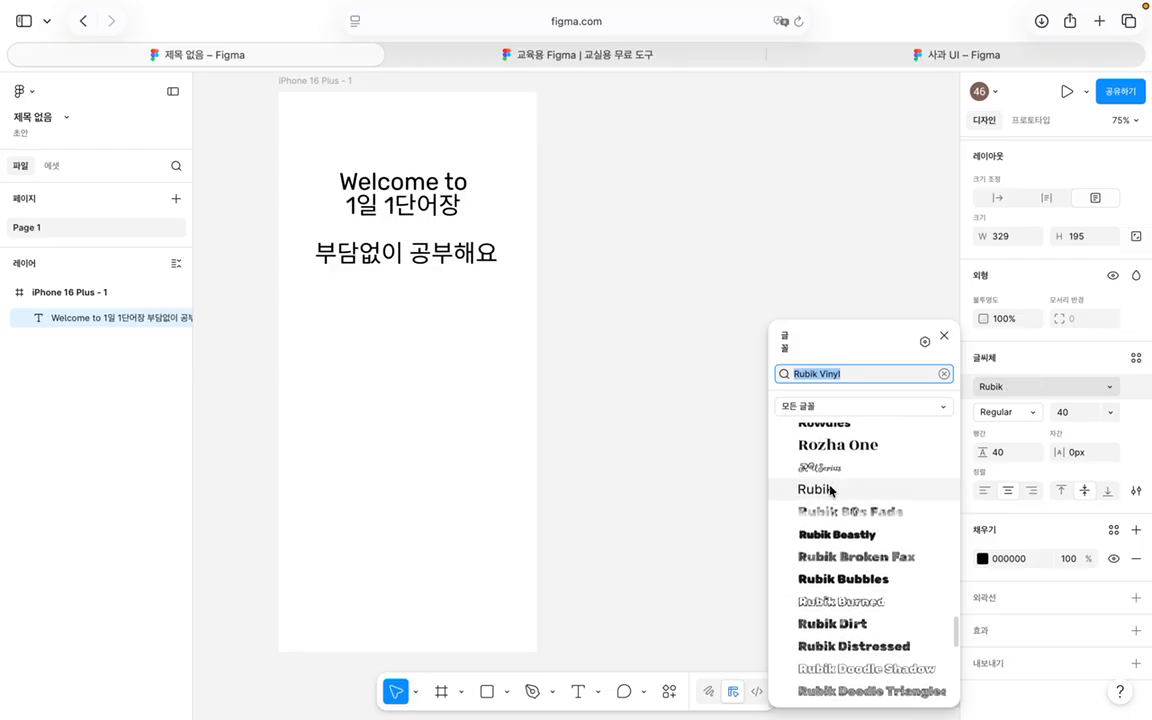
{"action": "scroll", "coordinate": [845, 560], "scroll_direction": "up", "scroll_amount": 10}
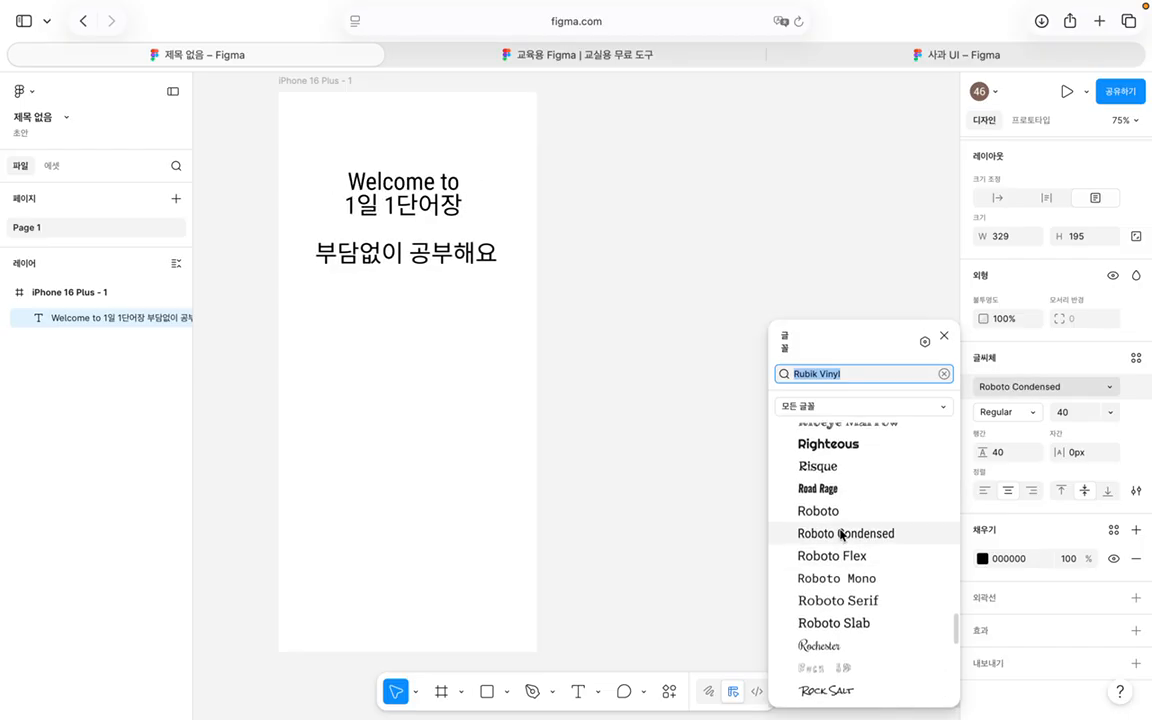
{"action": "scroll", "coordinate": [846, 587], "scroll_direction": "up", "scroll_amount": 10}
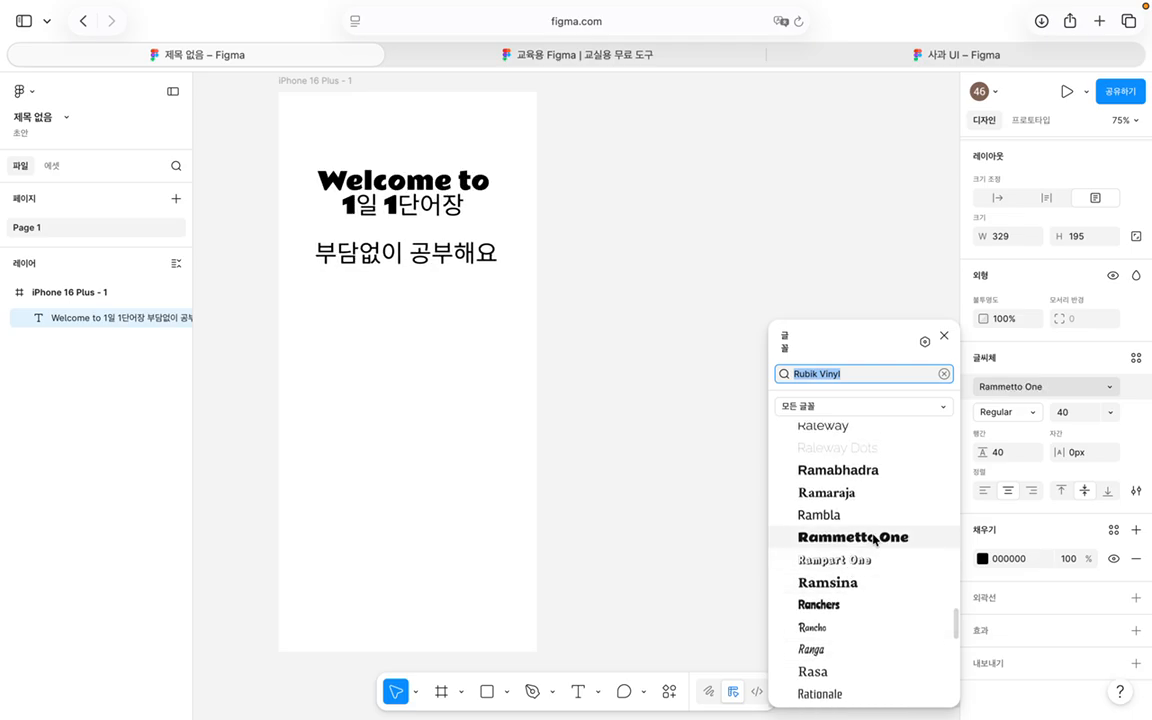
{"action": "left_click", "coordinate": [874, 540]}
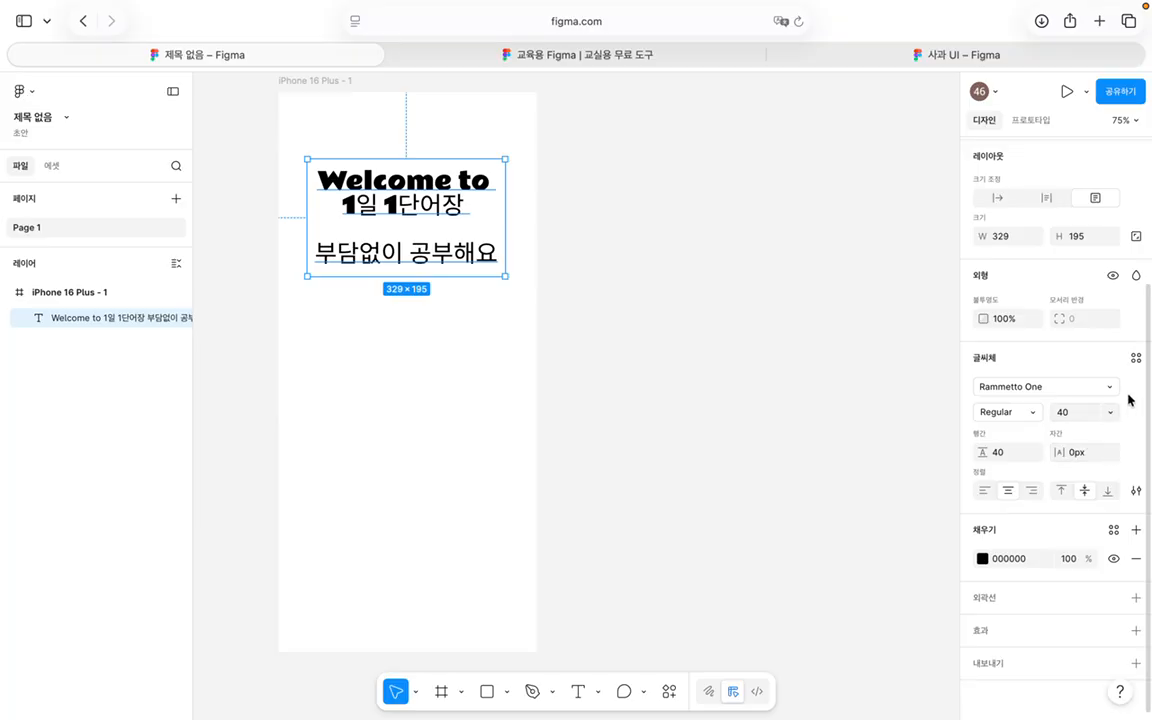
Step: Wrap the text in auto layout with Shift+A and resize the frame to 336×82
{"action": "key", "text": "shift+a"}
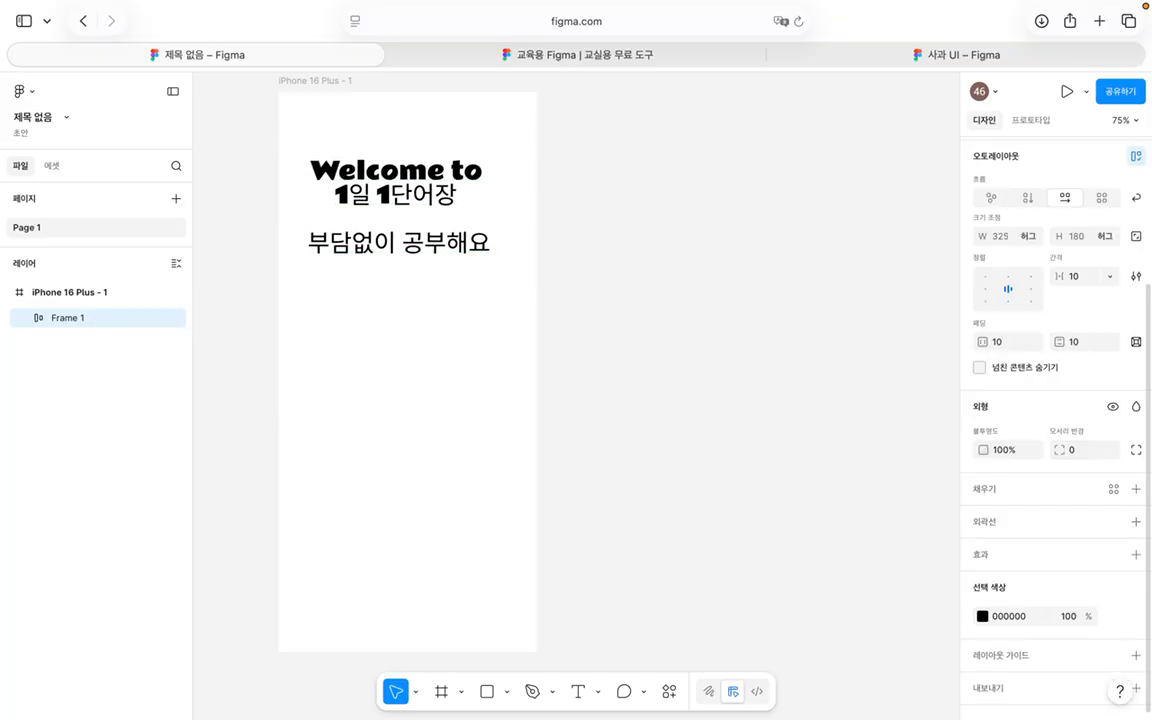
{"action": "scroll", "coordinate": [1041, 416], "scroll_direction": "down", "scroll_amount": 1}
{"action": "scroll", "coordinate": [1041, 411], "scroll_direction": "up", "scroll_amount": 2}
{"action": "scroll", "coordinate": [1034, 372], "scroll_direction": "up", "scroll_amount": 1}
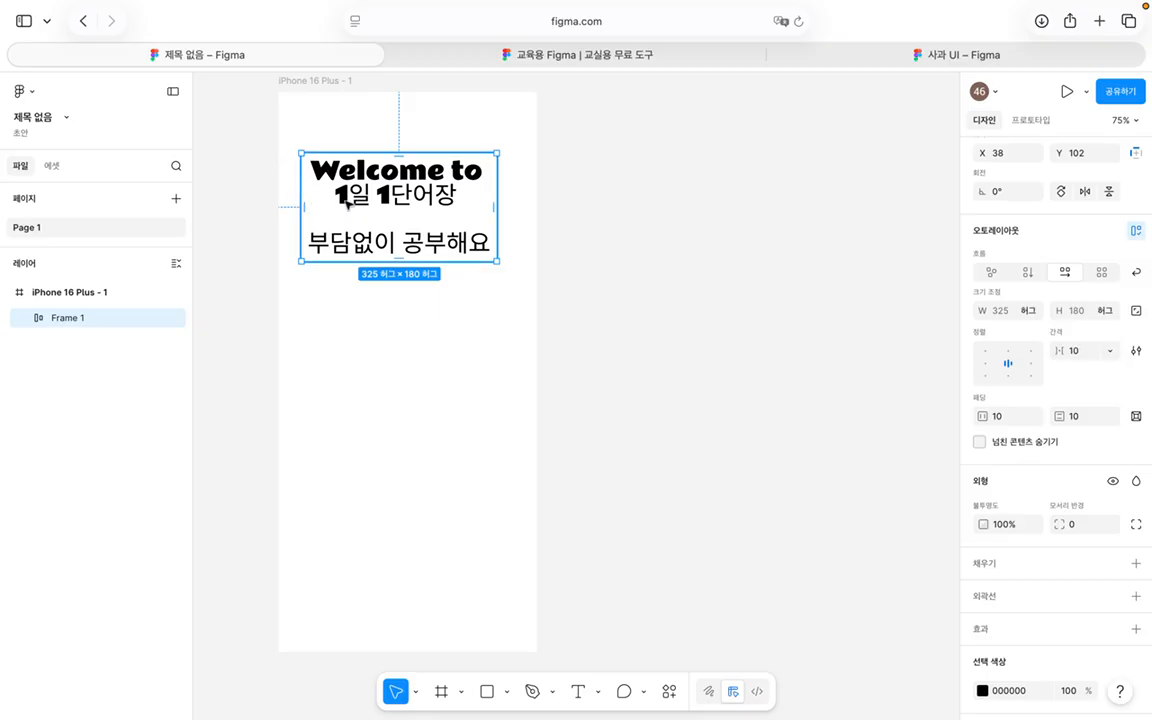
{"action": "left_click_drag", "start_coordinate": [497, 152], "coordinate": [482, 234]}
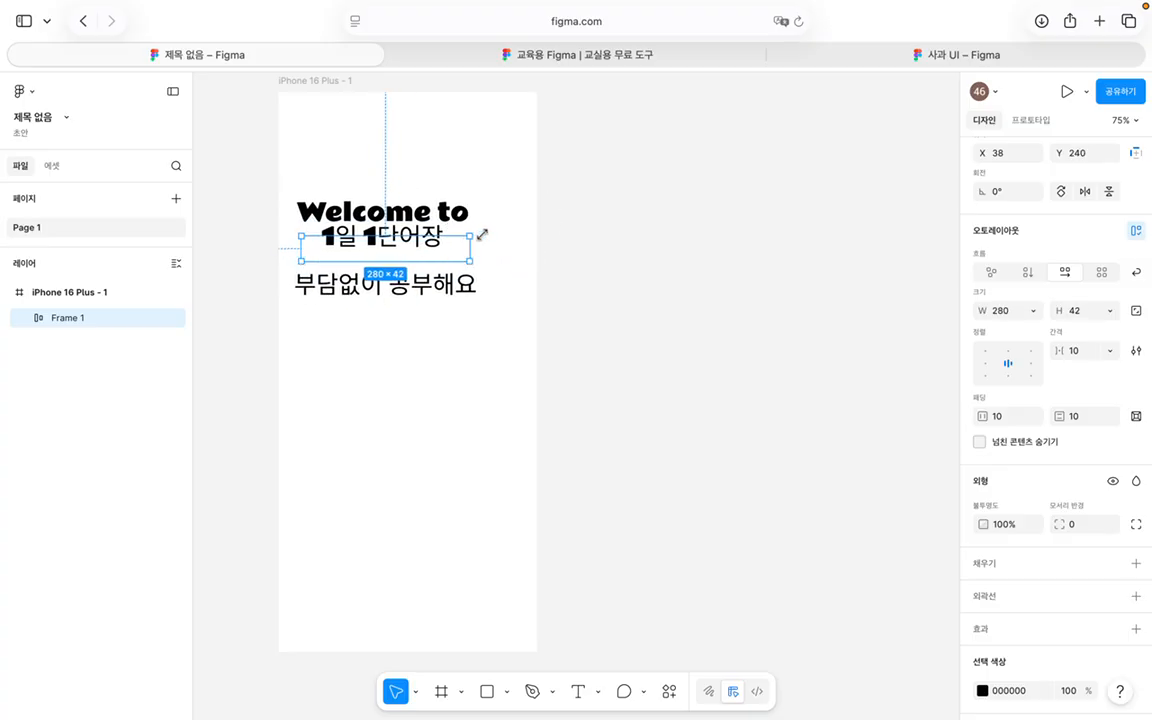
{"action": "left_click", "coordinate": [979, 442]}
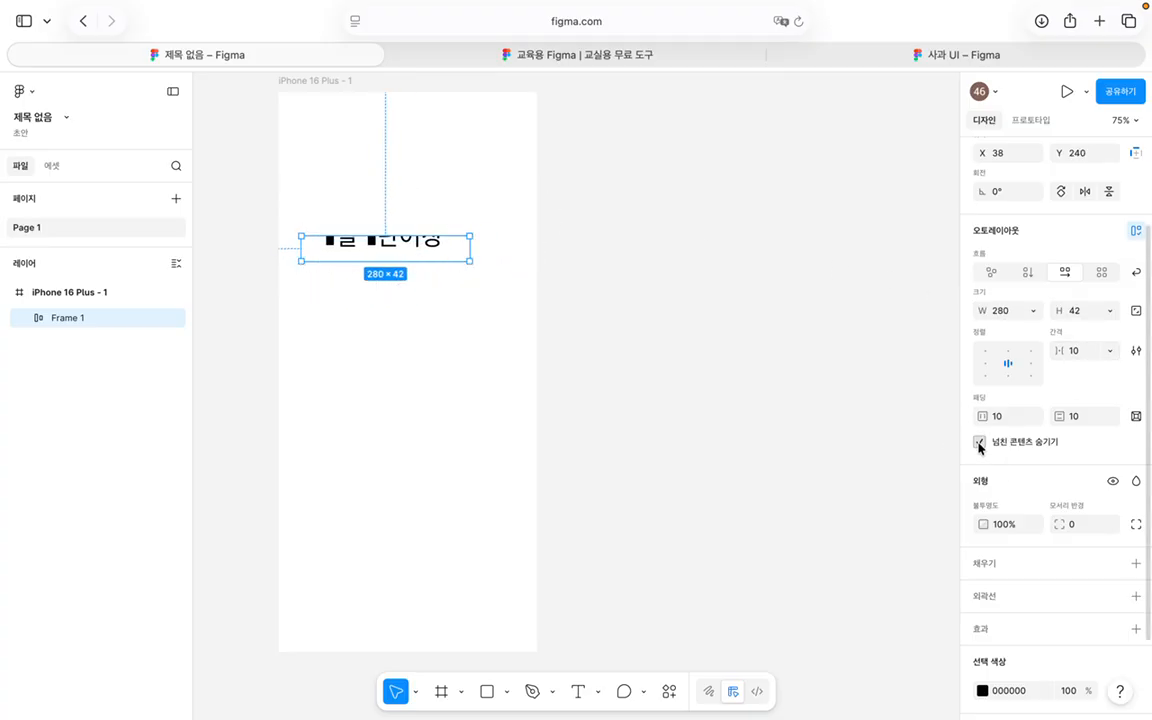
{"action": "left_click", "coordinate": [979, 442]}
{"action": "left_click_drag", "start_coordinate": [468, 237], "coordinate": [502, 212]}
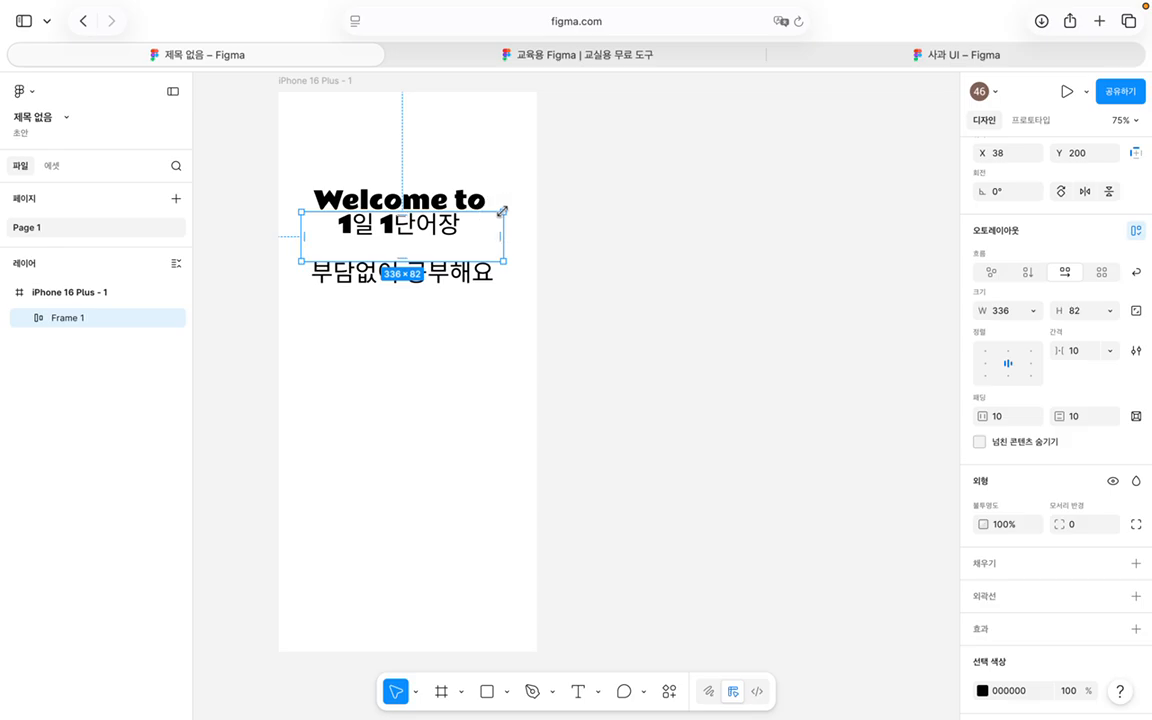
Step: Inspect the per-side padding and auto layout settings, leaving them unchanged
{"action": "scroll", "coordinate": [1147, 422], "scroll_direction": "up", "scroll_amount": 1}
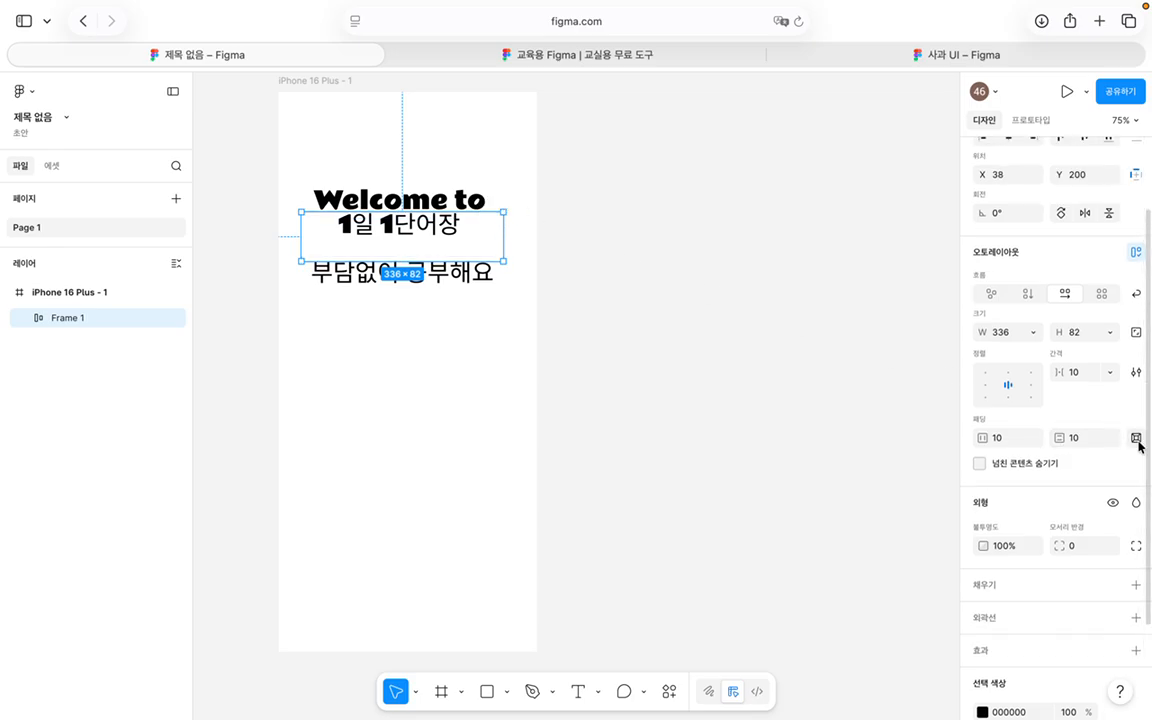
{"action": "left_click", "coordinate": [1138, 442]}
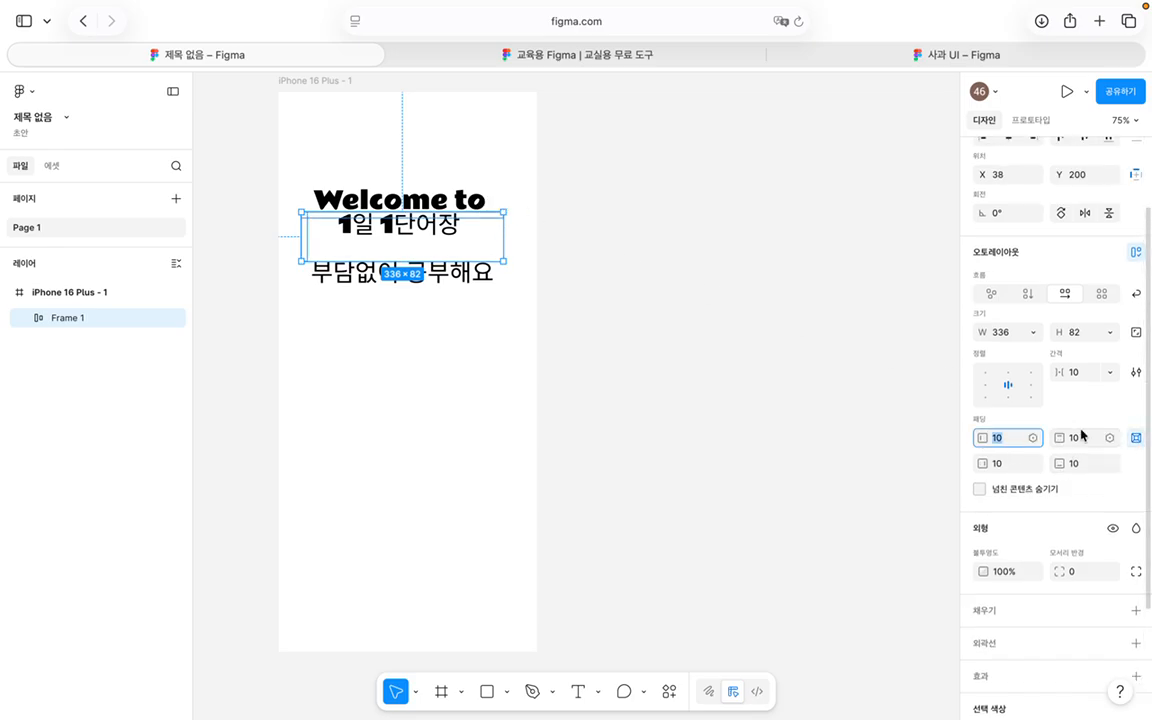
{"action": "left_click", "coordinate": [1139, 440]}
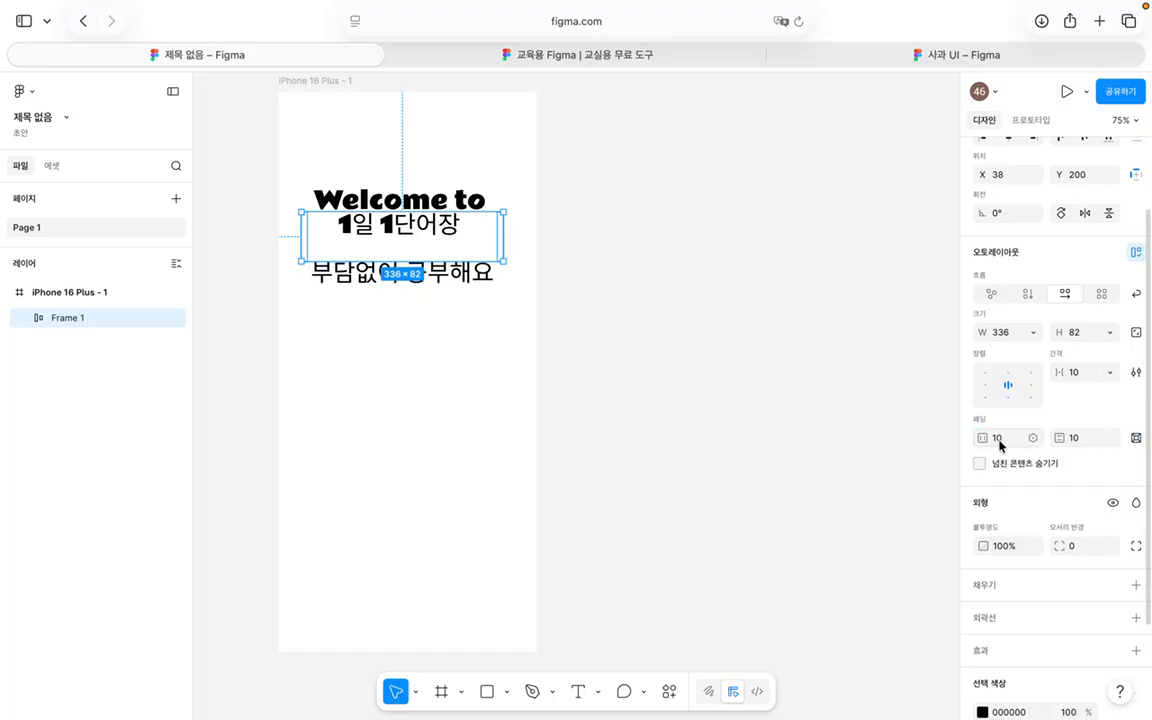
{"action": "left_click", "coordinate": [1136, 372]}
{"action": "left_click", "coordinate": [944, 378]}
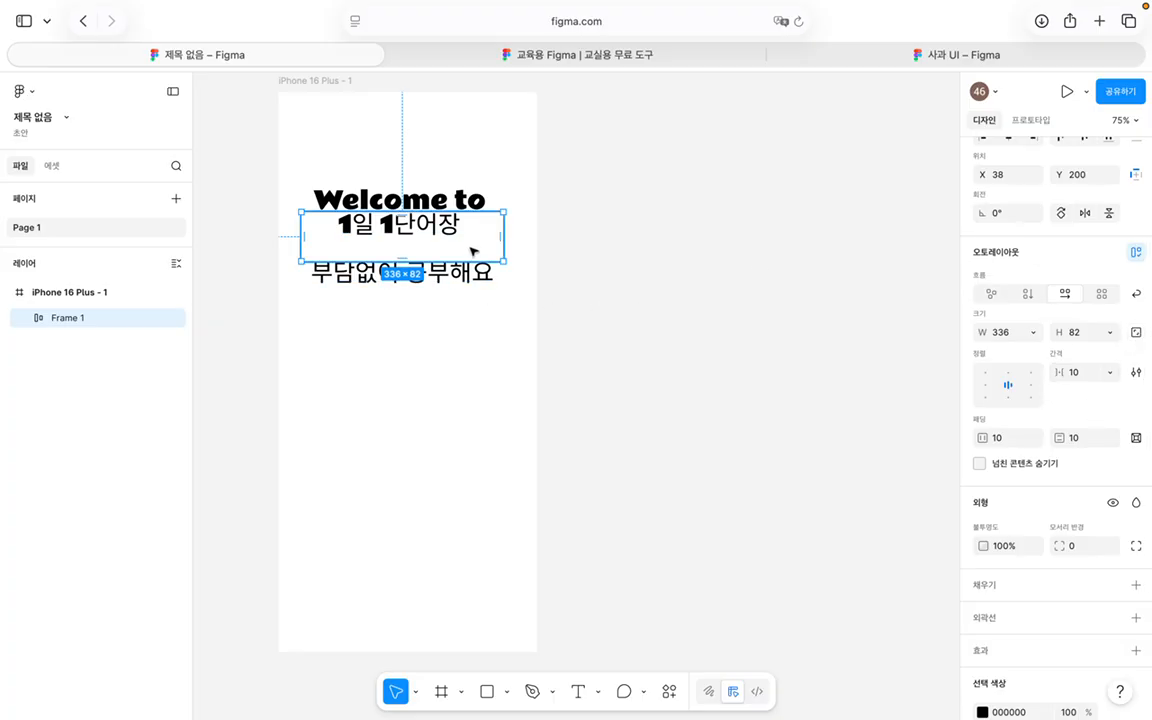
Step: Remove auto layout from Frame 1 and resize it to fit its text at 305×160
{"action": "left_click", "coordinate": [1135, 252]}
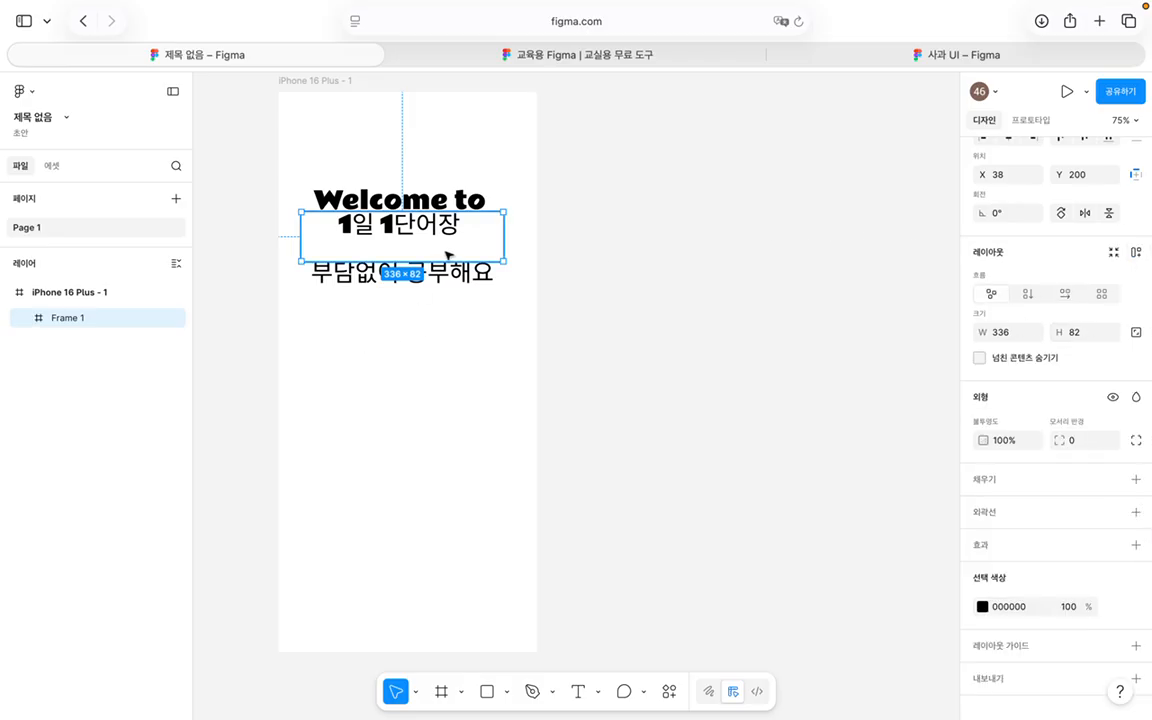
{"action": "left_click_drag", "start_coordinate": [501, 261], "coordinate": [506, 329]}
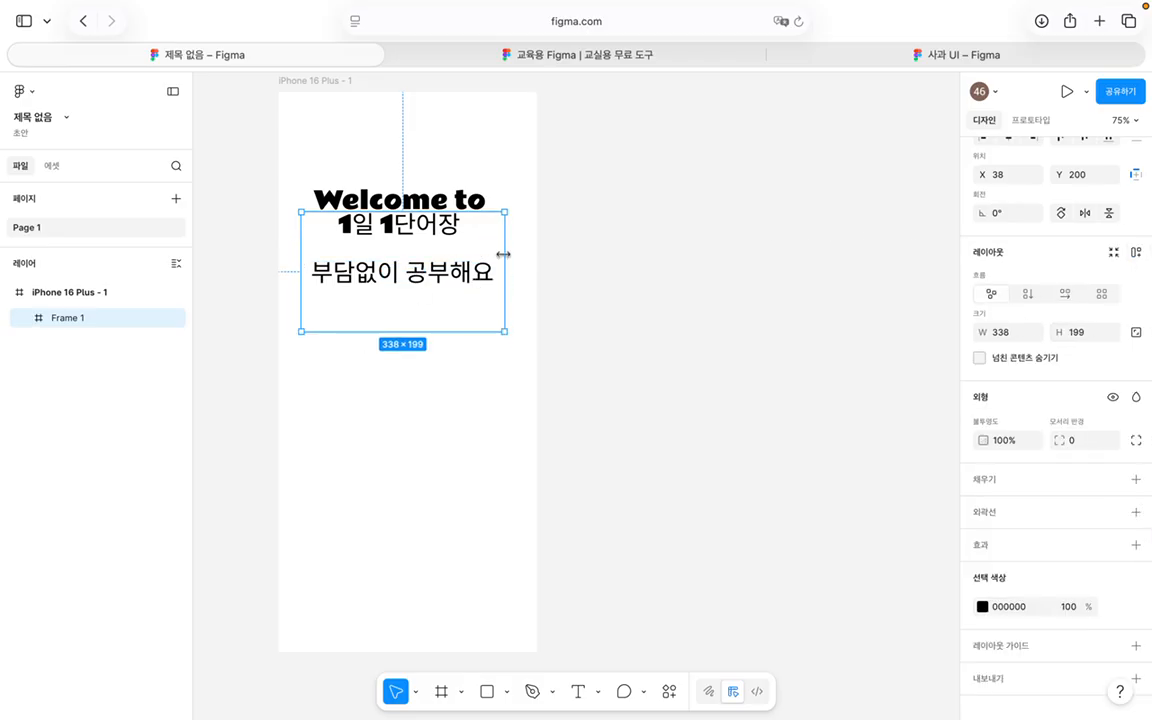
{"action": "mouse_move", "coordinate": [505, 214]}
{"action": "left_mouse_down"}
{"action": "mouse_move", "coordinate": [513, 176]}
{"action": "mouse_move", "coordinate": [517, 229]}
{"action": "left_mouse_up"}
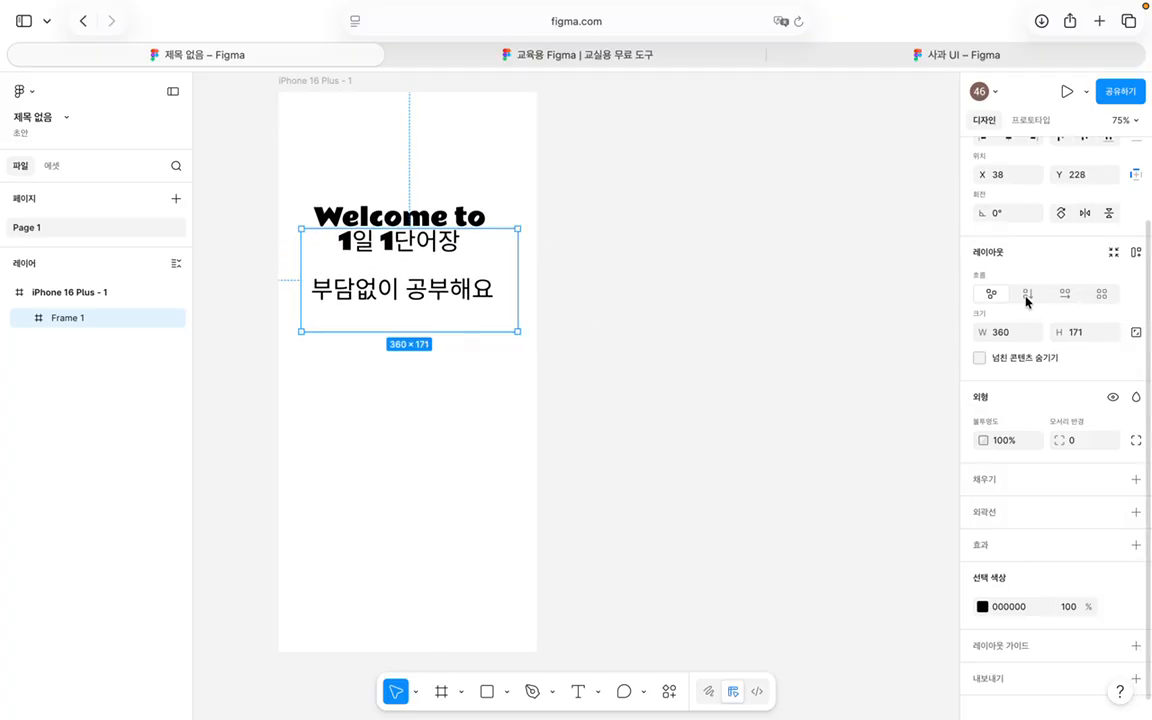
{"action": "left_click", "coordinate": [1113, 253]}
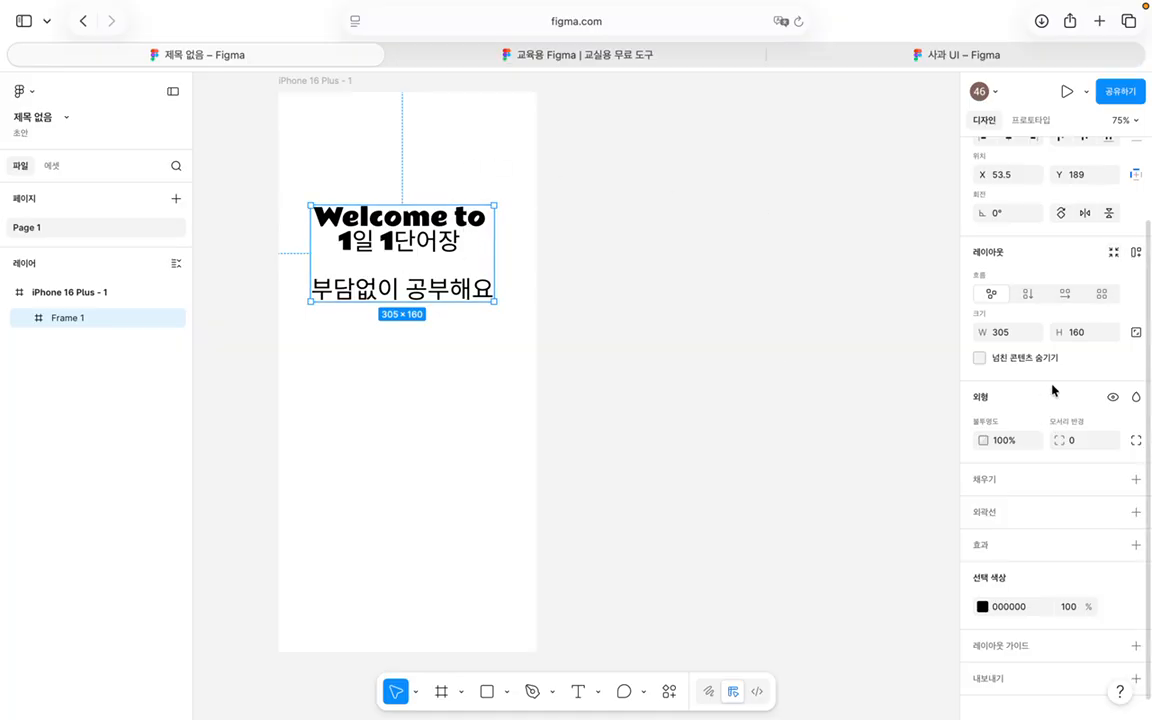
Step: Centre Frame 1 horizontally and vertically in the iPhone screen, then deselect it
{"action": "scroll", "coordinate": [1050, 391], "scroll_direction": "up", "scroll_amount": 2}
{"action": "left_click", "coordinate": [1009, 238]}
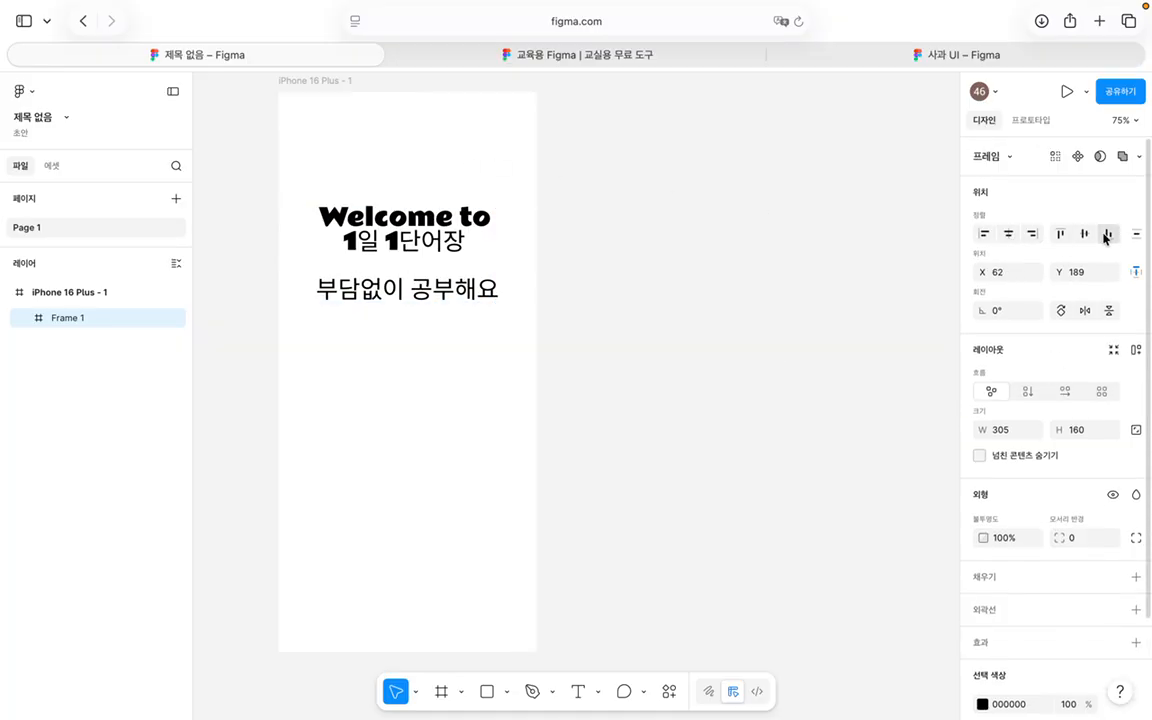
{"action": "left_click", "coordinate": [1084, 233]}
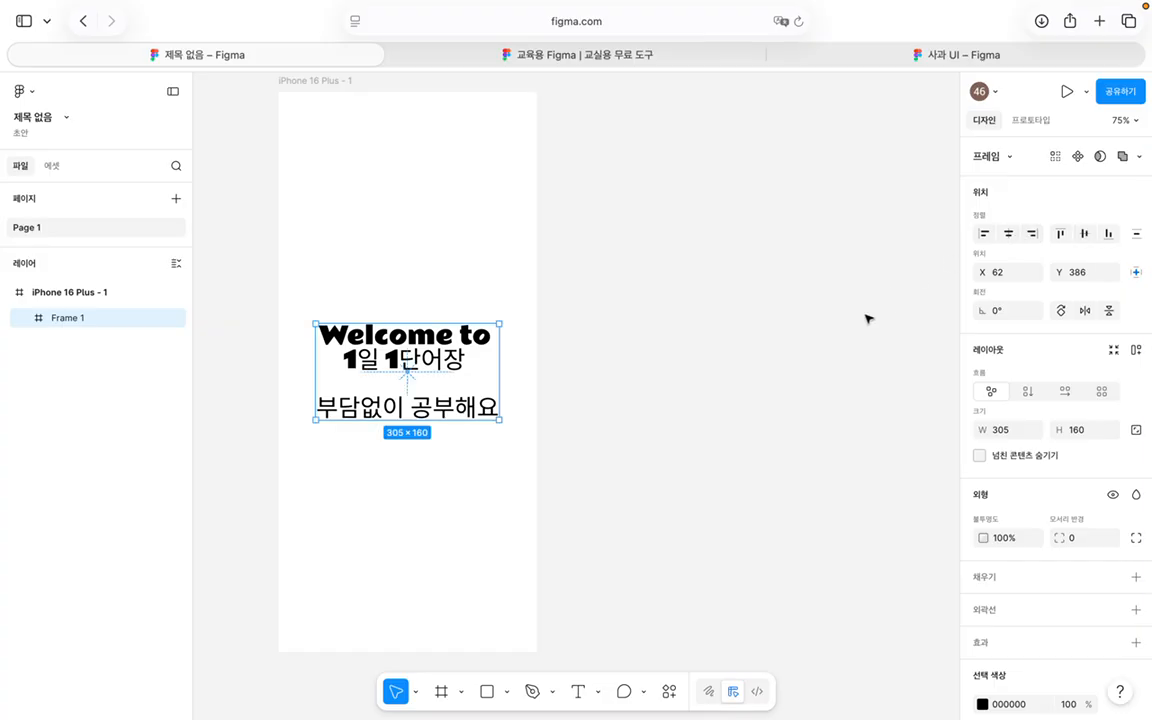
{"action": "scroll", "coordinate": [512, 401], "scroll_direction": "down", "scroll_amount": 3}
{"action": "scroll", "coordinate": [511, 402], "scroll_direction": "left", "scroll_amount": 1}
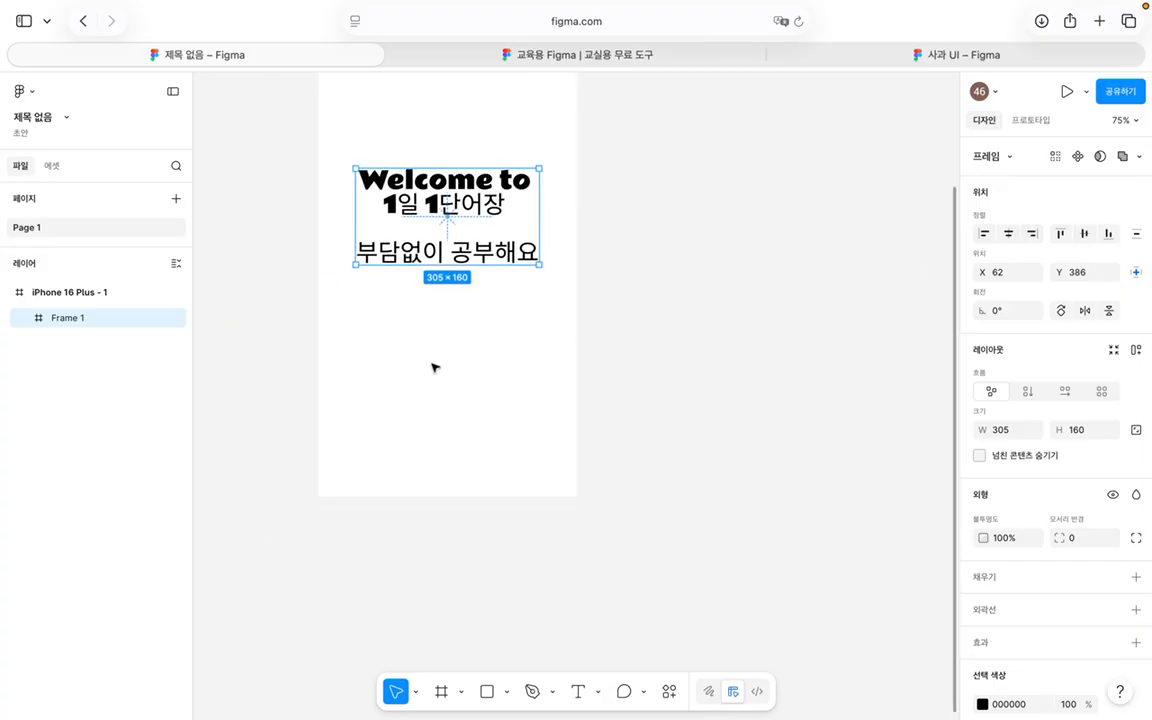
{"action": "left_click", "coordinate": [382, 385]}
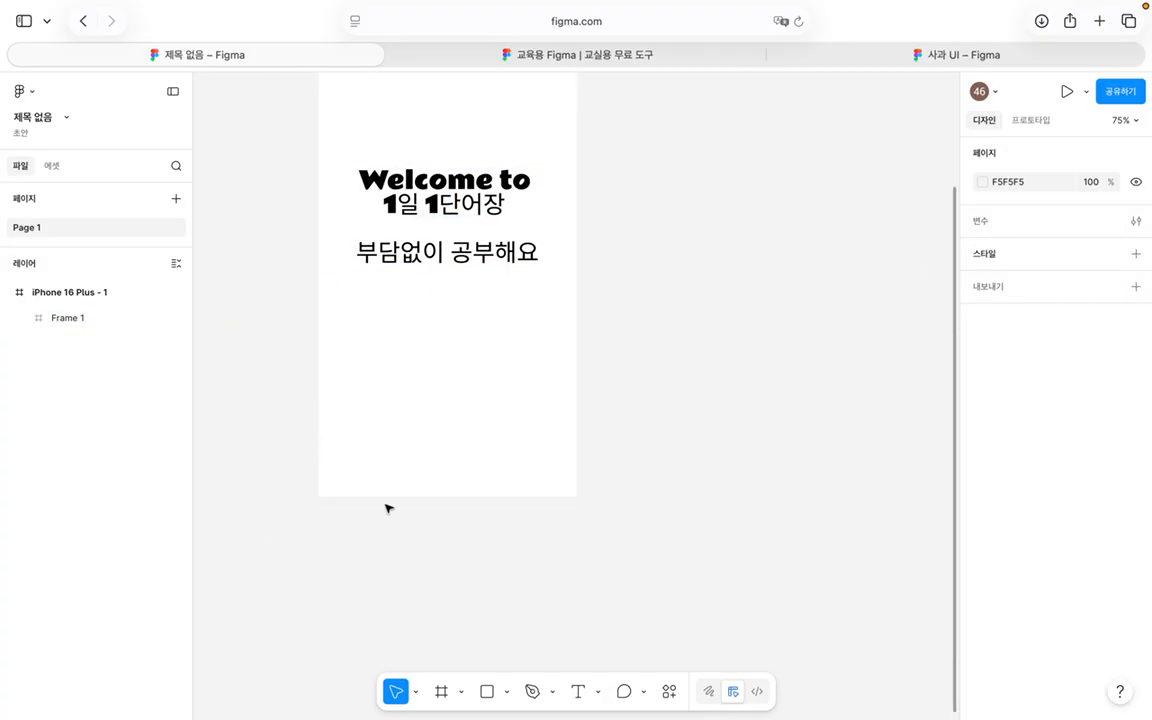
Step: Insert a Button - Content Area Play instance from the iOS and iPadOS 26 Buttons components
{"action": "scroll", "coordinate": [388, 508], "scroll_direction": "up", "scroll_amount": 3}
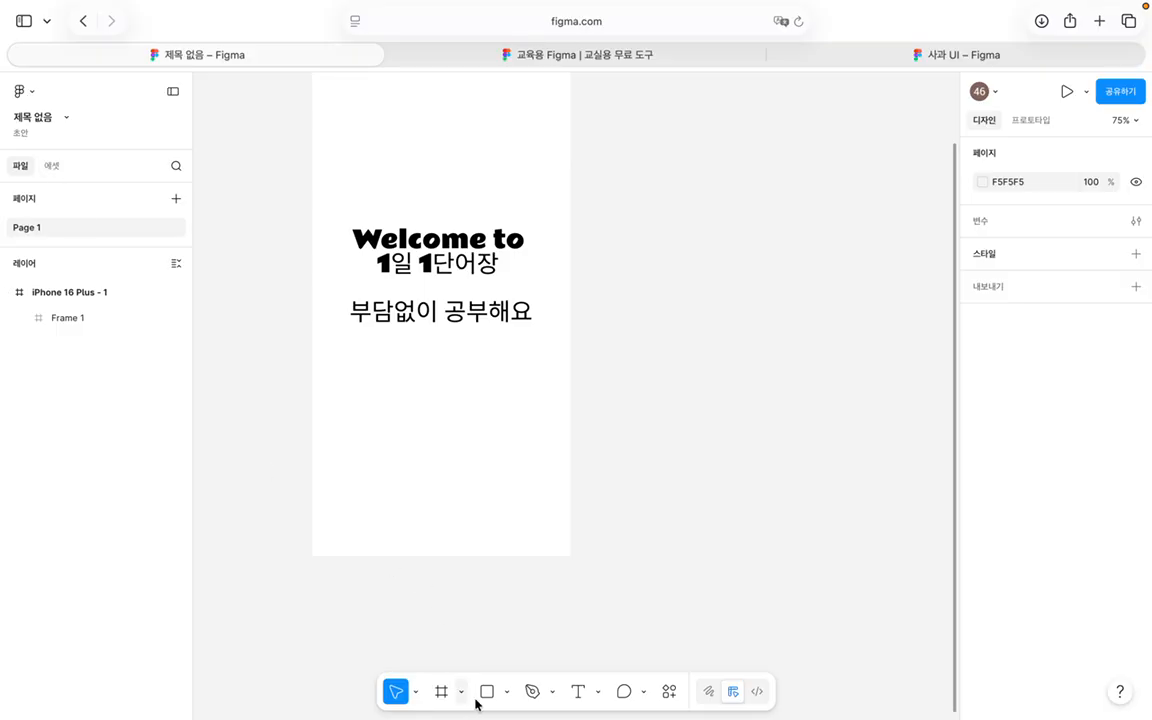
{"action": "left_click", "coordinate": [52, 168]}
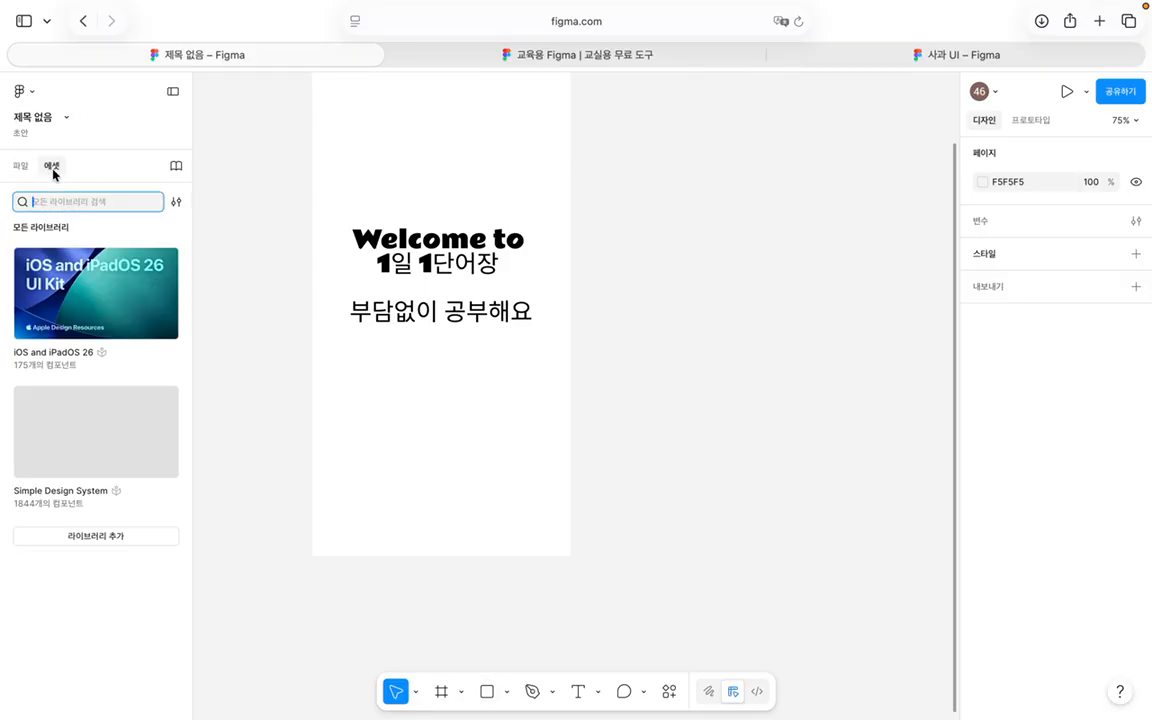
{"action": "mouse_move", "coordinate": [113, 493]}
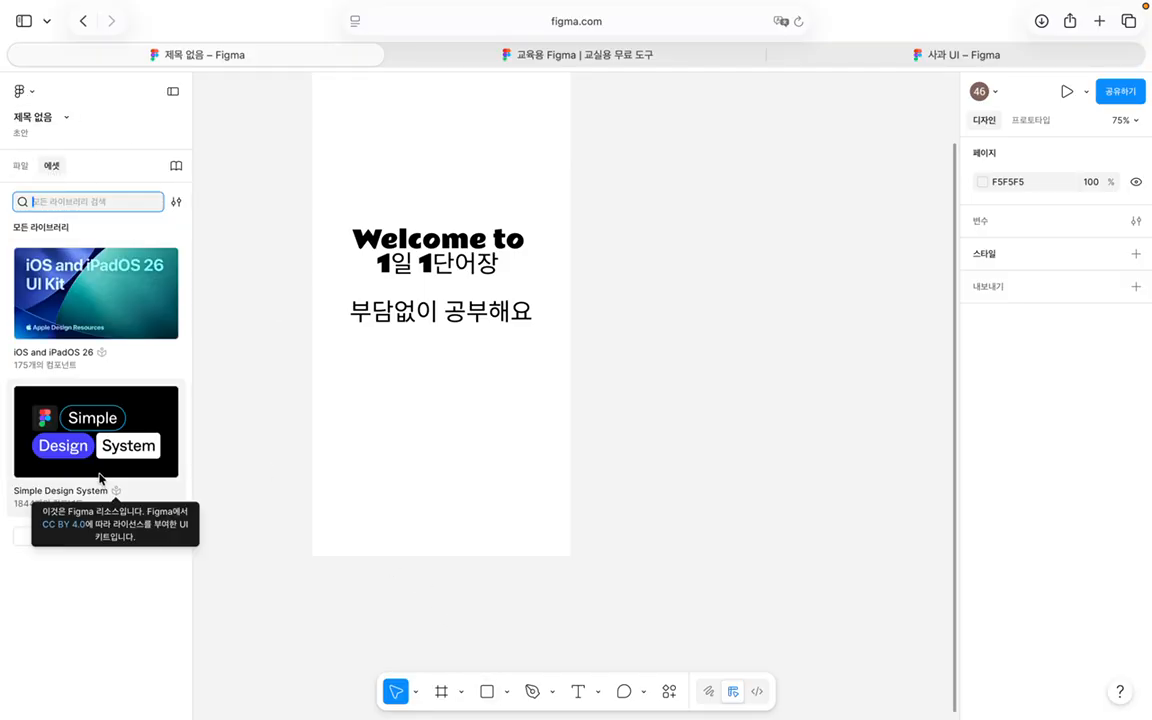
{"action": "left_click", "coordinate": [65, 268]}
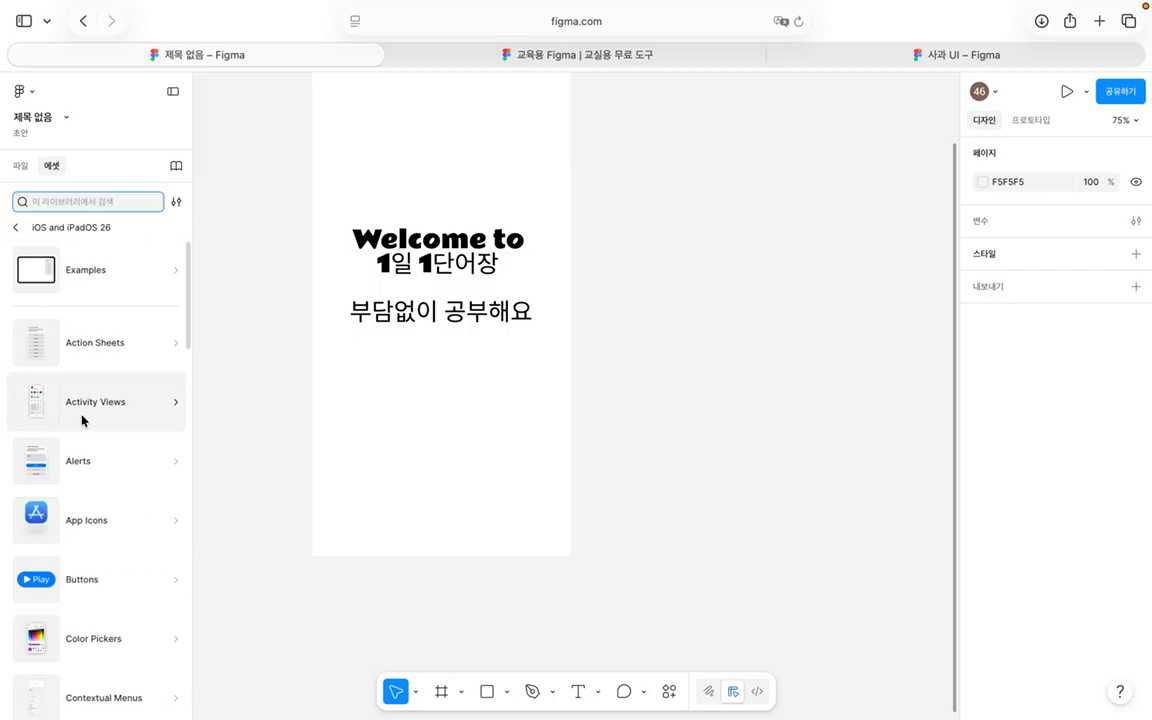
{"action": "scroll", "coordinate": [82, 420], "scroll_direction": "down", "scroll_amount": 3}
{"action": "left_click", "coordinate": [89, 458]}
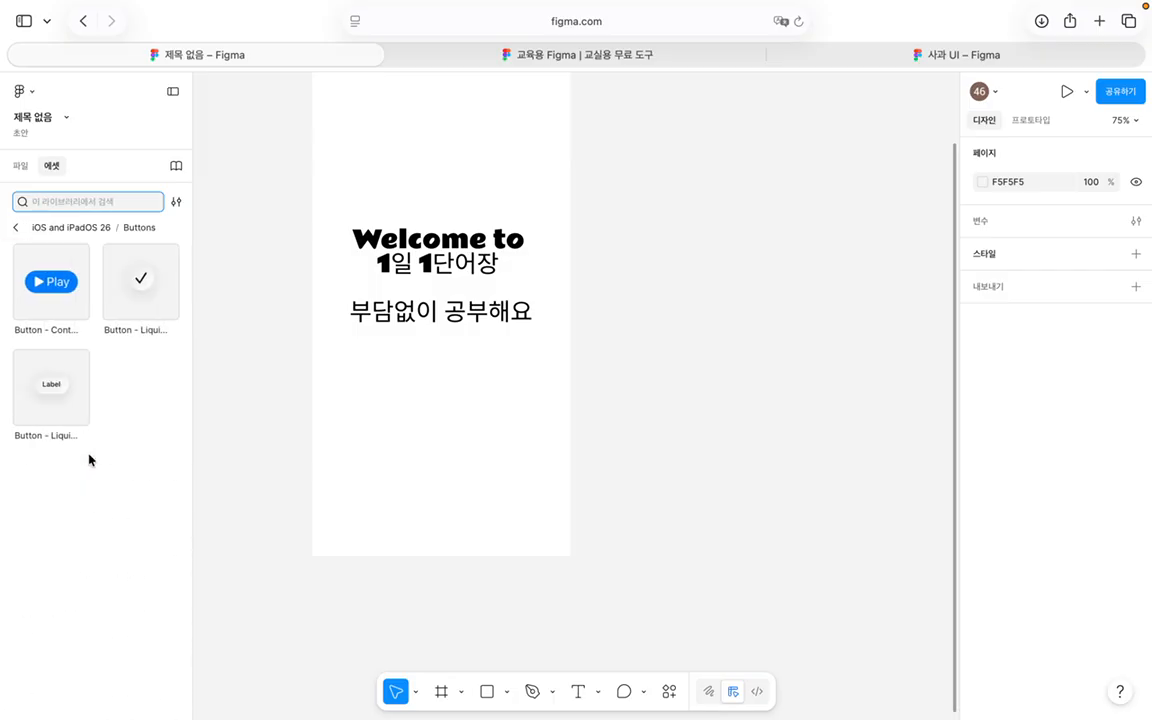
{"action": "left_click", "coordinate": [55, 273]}
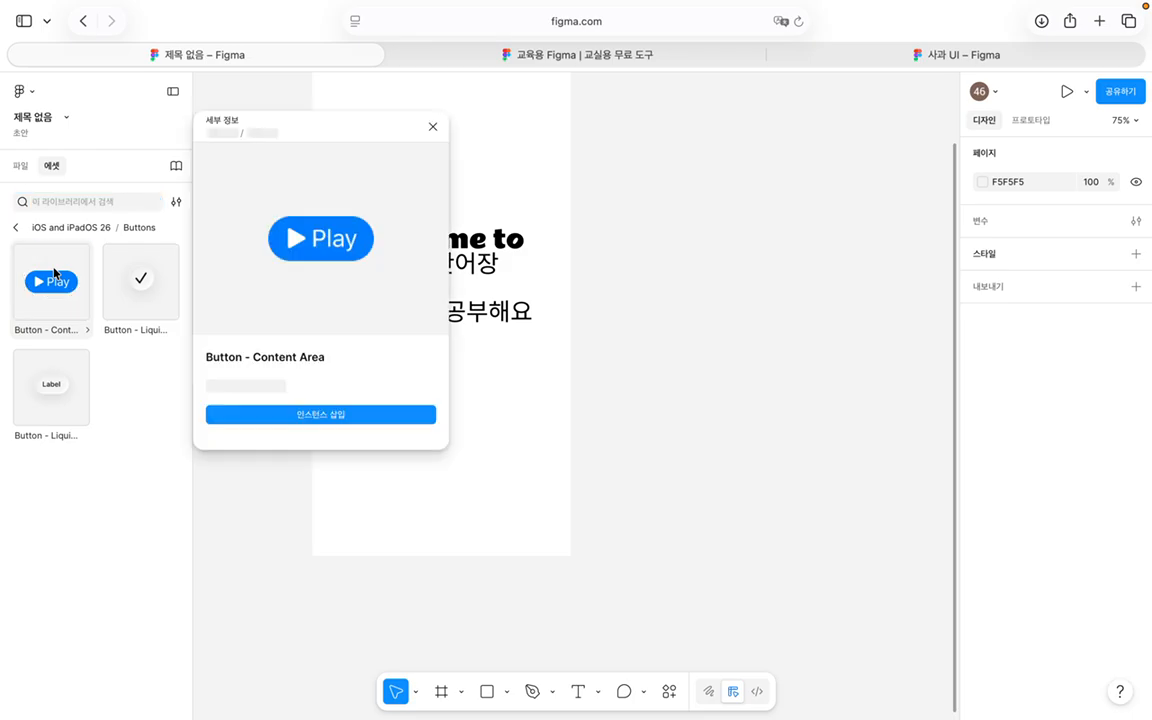
{"action": "left_click", "coordinate": [372, 419]}
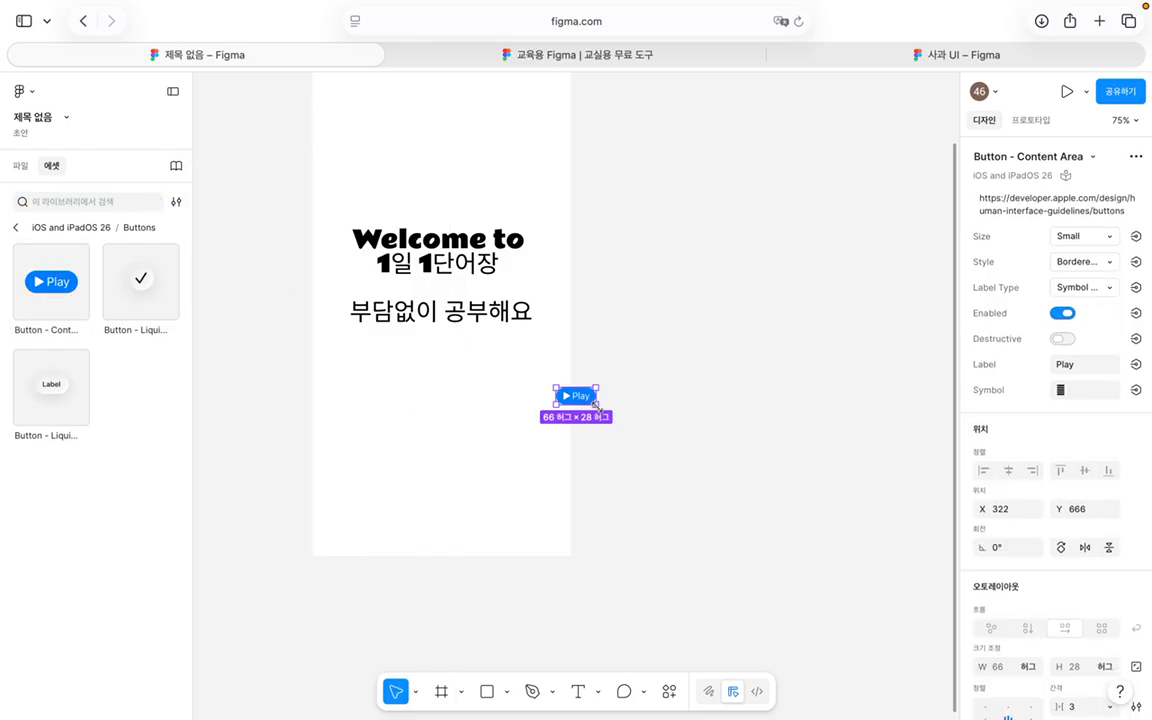
Step: Drag the Play button to the screen's lower left and set its Size to Large (92×50)
{"action": "left_click_drag", "start_coordinate": [595, 403], "coordinate": [438, 514]}
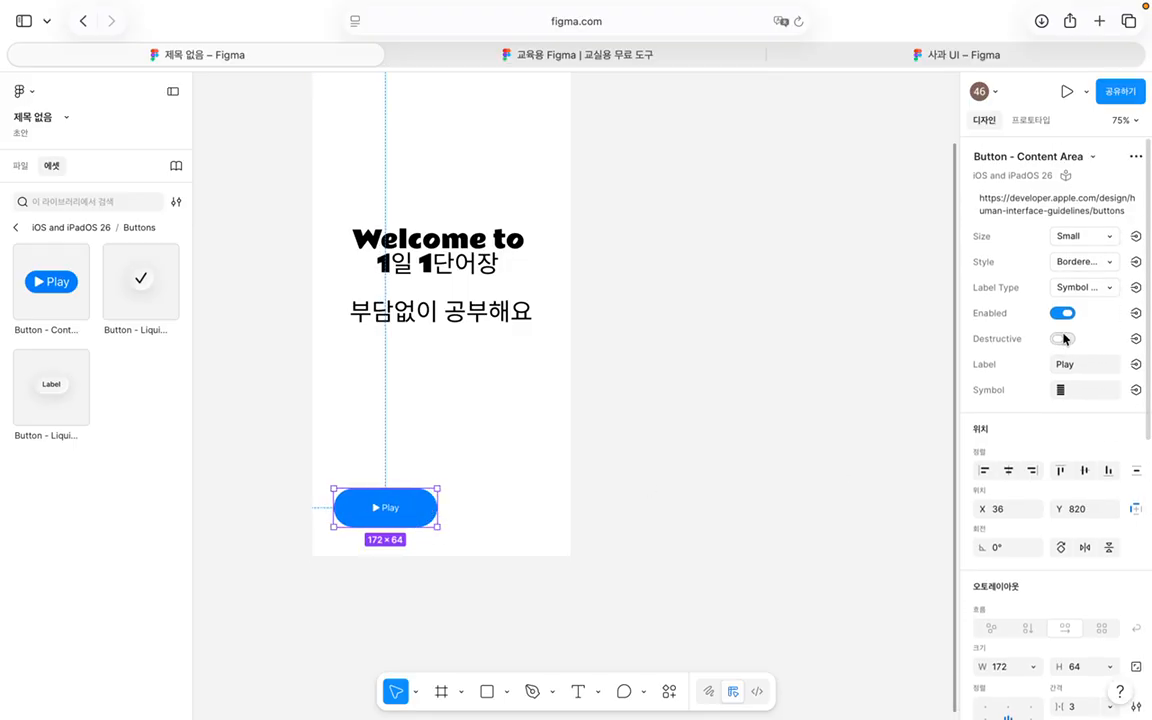
{"action": "left_click", "coordinate": [1082, 237]}
{"action": "left_click", "coordinate": [1081, 274]}
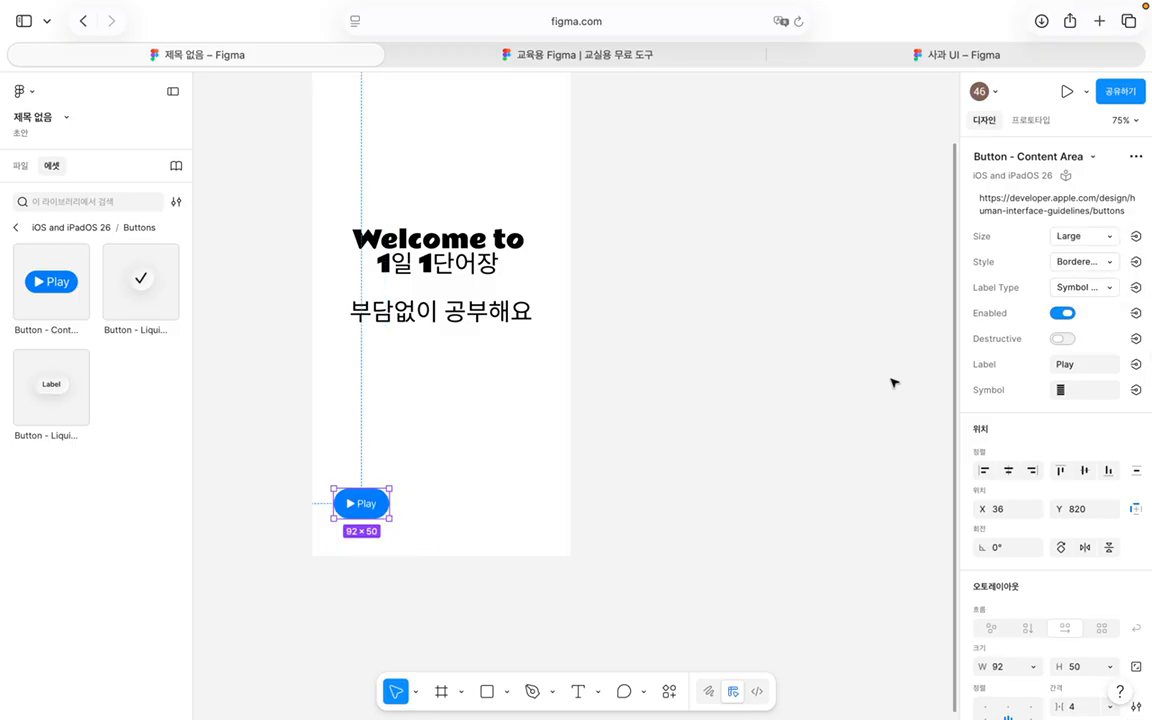
{"action": "left_click", "coordinate": [1083, 262]}
{"action": "left_click", "coordinate": [1086, 262]}
{"action": "scroll", "coordinate": [1105, 302], "scroll_direction": "down", "scroll_amount": 3}
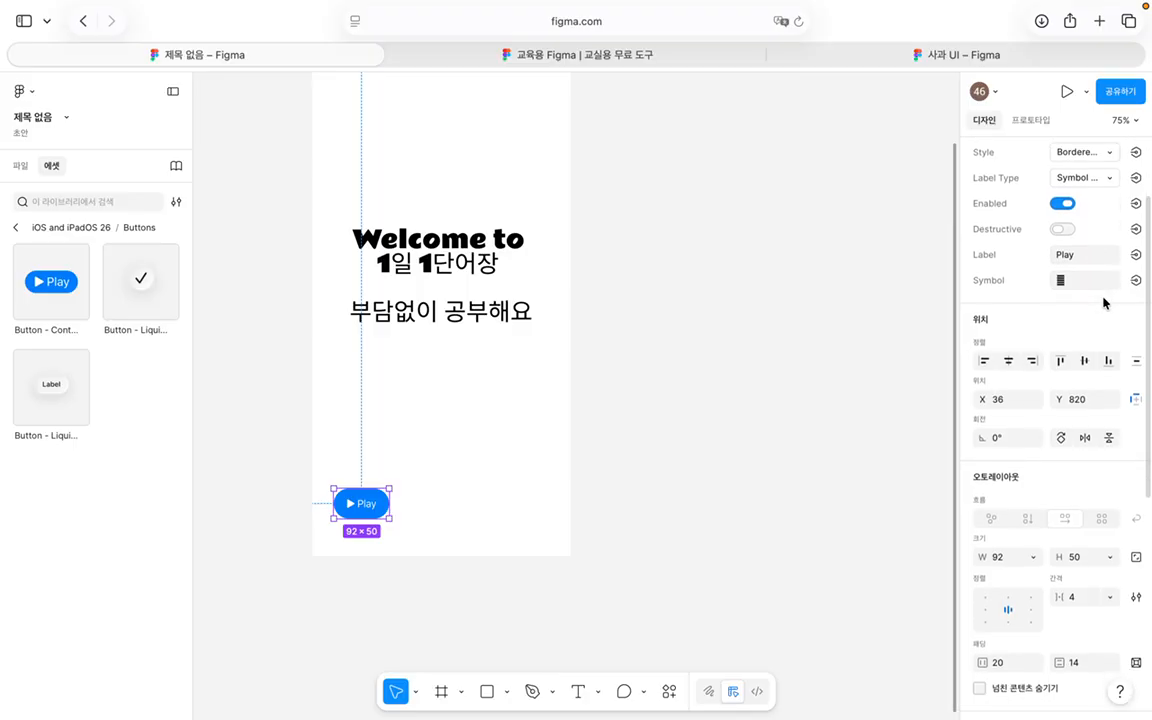
{"action": "scroll", "coordinate": [1105, 302], "scroll_direction": "down", "scroll_amount": 5}
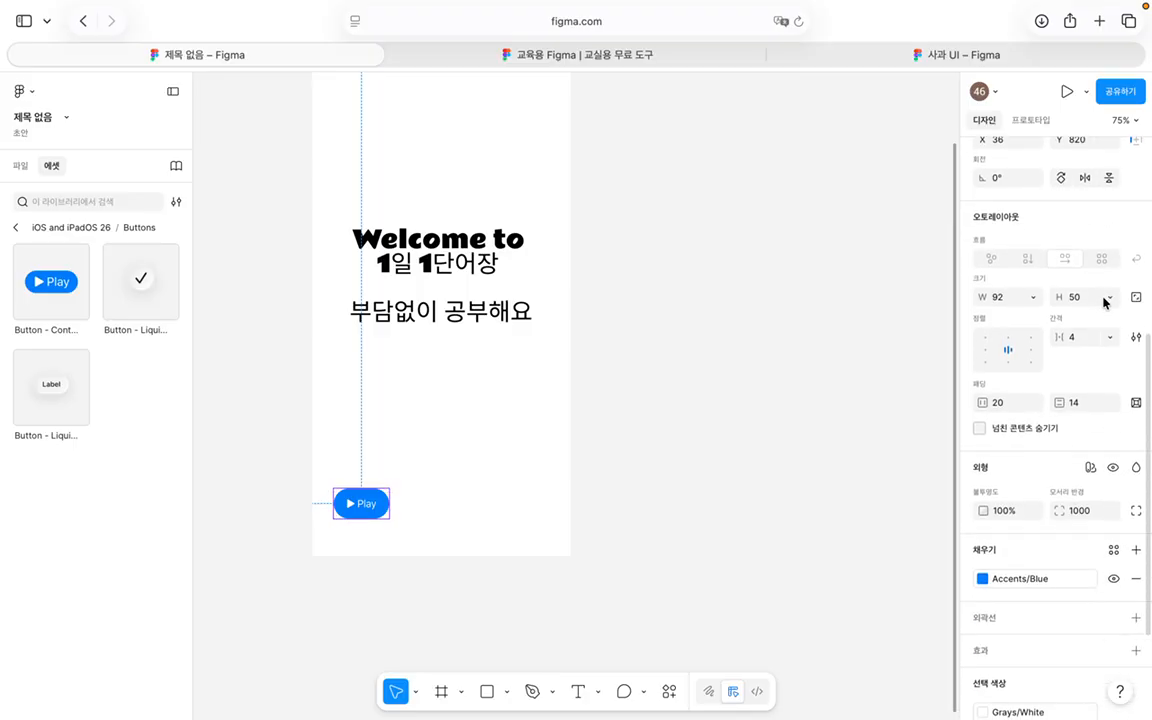
{"action": "scroll", "coordinate": [1105, 303], "scroll_direction": "down", "scroll_amount": 1}
{"action": "scroll", "coordinate": [1105, 303], "scroll_direction": "up", "scroll_amount": 3}
{"action": "scroll", "coordinate": [1105, 303], "scroll_direction": "down", "scroll_amount": 2}
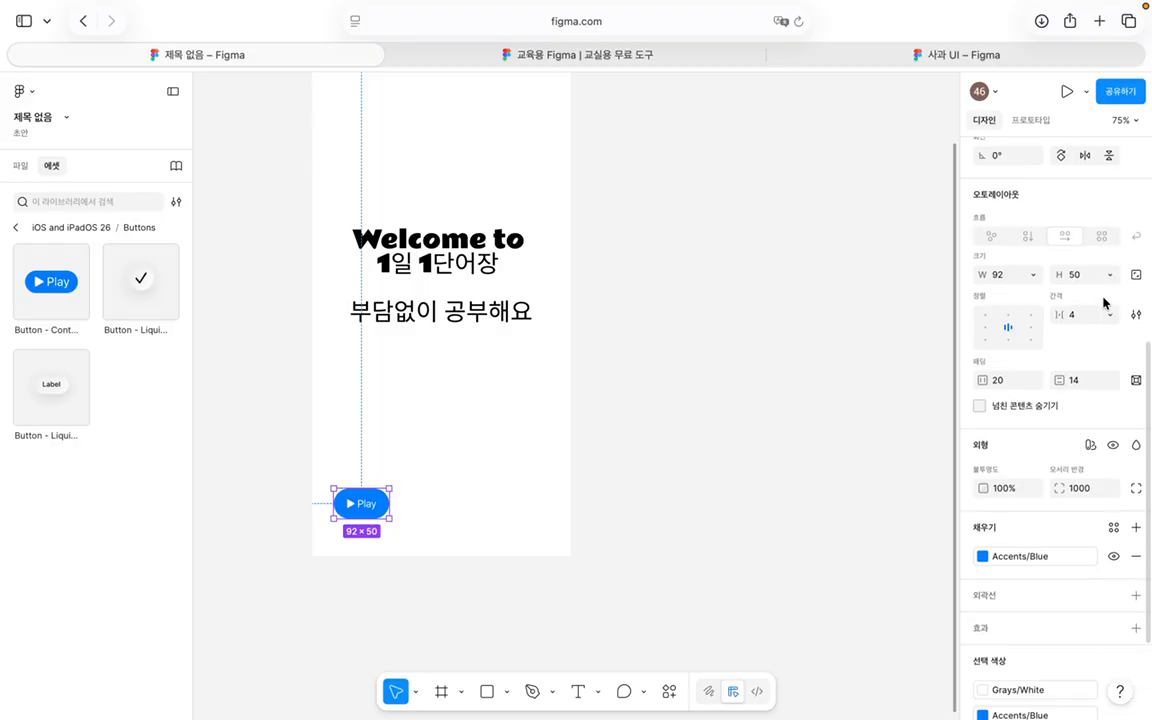
{"action": "scroll", "coordinate": [1105, 303], "scroll_direction": "down", "scroll_amount": 1}
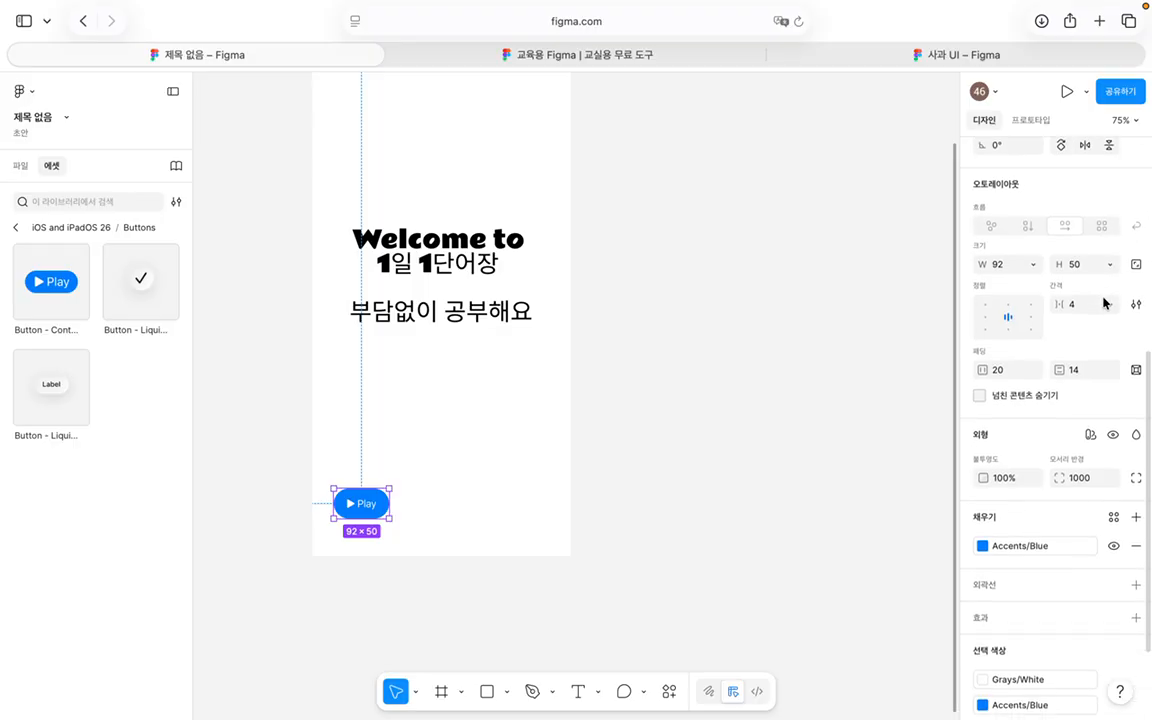
Step: Delete the play icon from the button and start editing its Play label text
{"action": "double_click", "coordinate": [362, 503]}
{"action": "double_click", "coordinate": [352, 504]}
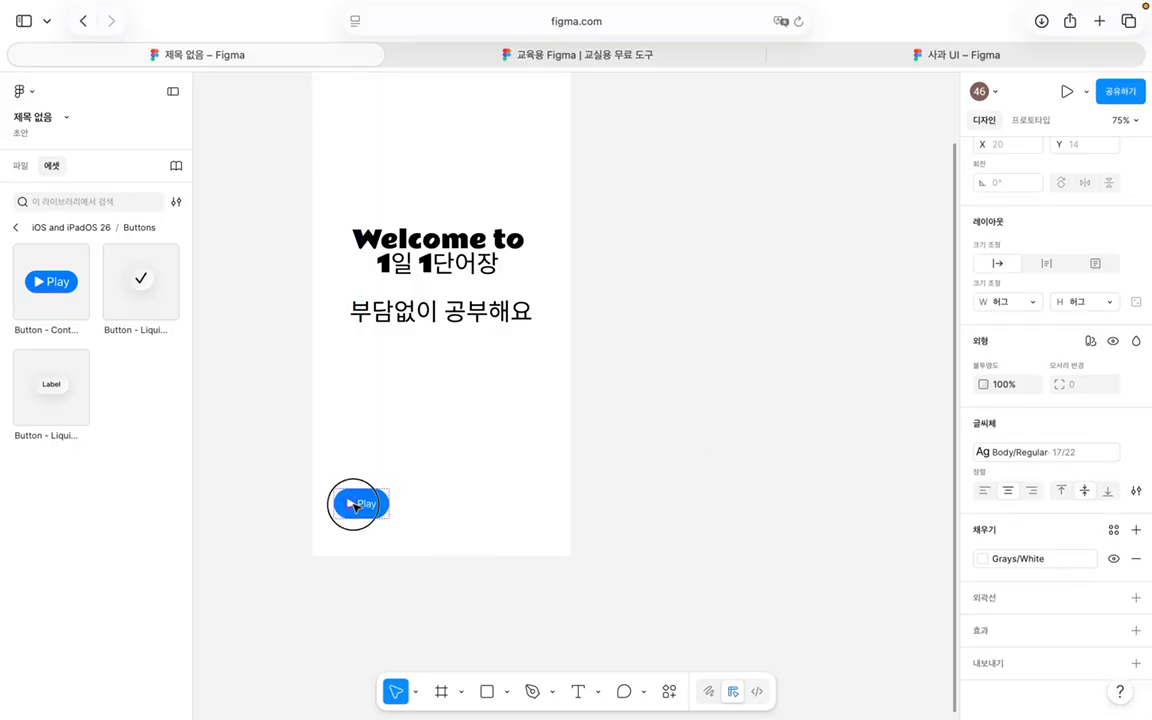
{"action": "key", "text": "BackSpace"}
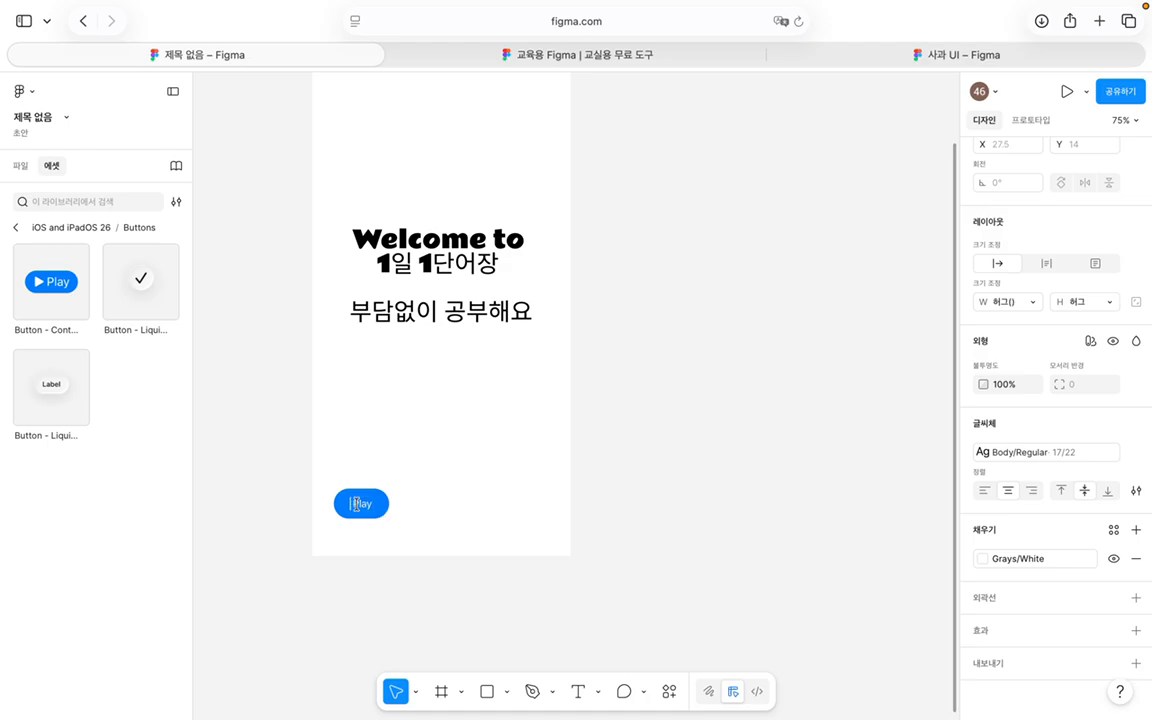
{"action": "left_click", "coordinate": [363, 504]}
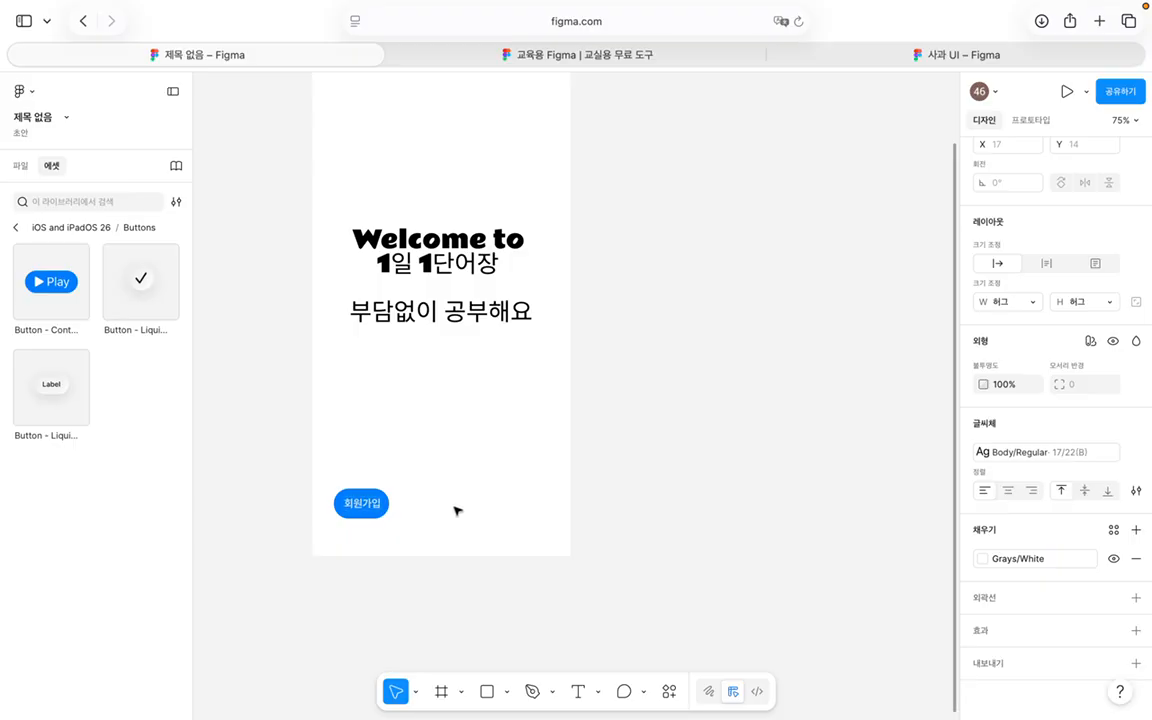
Step: Resize the 회원가입 button to 170×55
{"action": "left_click", "coordinate": [387, 518]}
{"action": "mouse_move", "coordinate": [389, 520]}
{"action": "left_mouse_down"}
{"action": "mouse_move", "coordinate": [411, 530]}
{"action": "mouse_move", "coordinate": [381, 505]}
{"action": "mouse_move", "coordinate": [386, 496]}
{"action": "mouse_move", "coordinate": [430, 500]}
{"action": "mouse_move", "coordinate": [414, 509]}
{"action": "mouse_move", "coordinate": [414, 520]}
{"action": "mouse_move", "coordinate": [418, 508]}
{"action": "mouse_move", "coordinate": [427, 517]}
{"action": "left_mouse_up"}
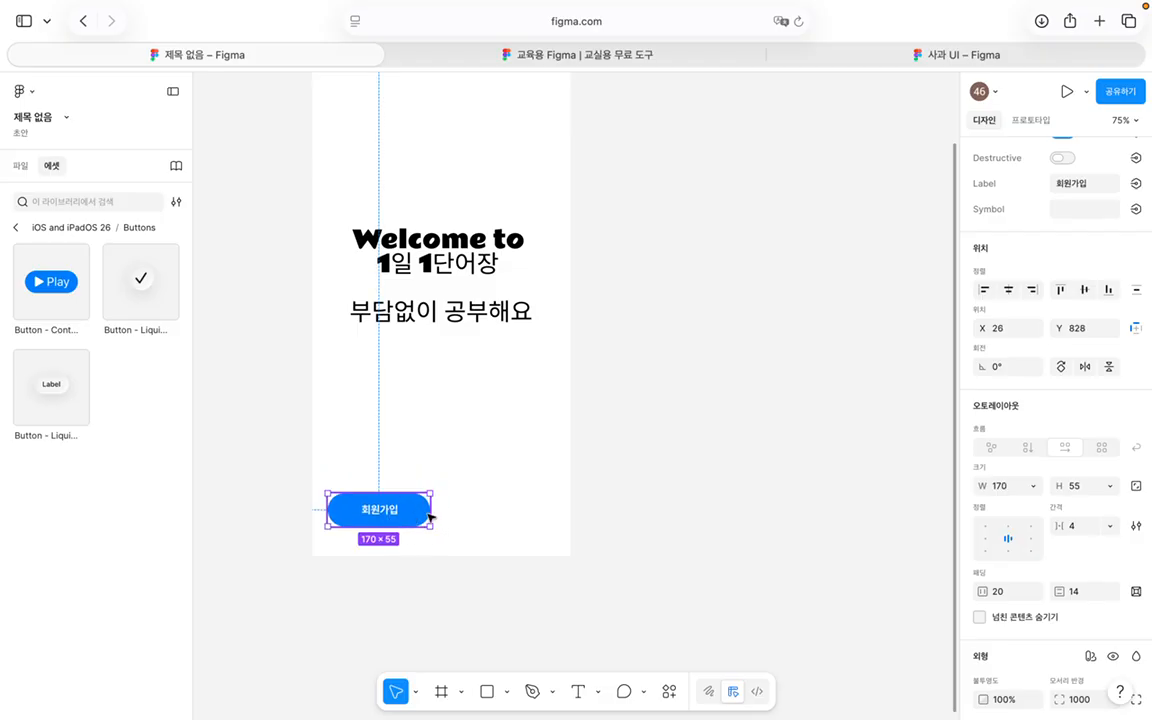
{"action": "scroll", "coordinate": [1028, 456], "scroll_direction": "down", "scroll_amount": 5}
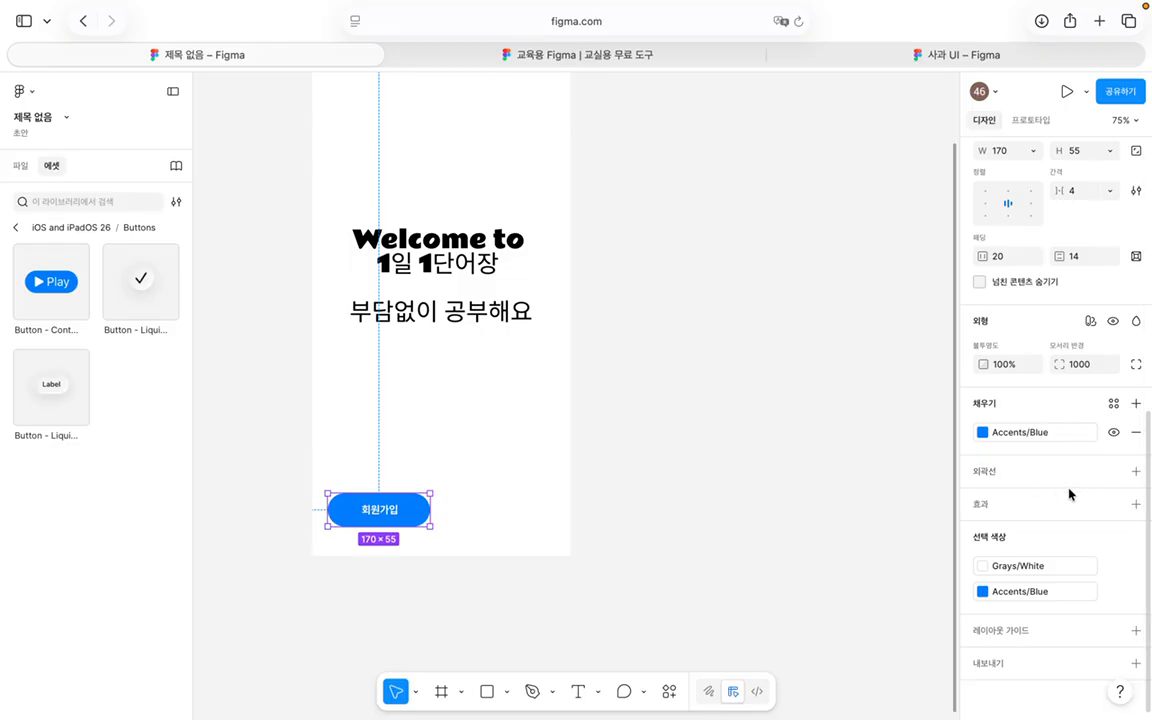
{"action": "scroll", "coordinate": [1067, 491], "scroll_direction": "up", "scroll_amount": 2}
{"action": "scroll", "coordinate": [1071, 493], "scroll_direction": "up", "scroll_amount": 7}
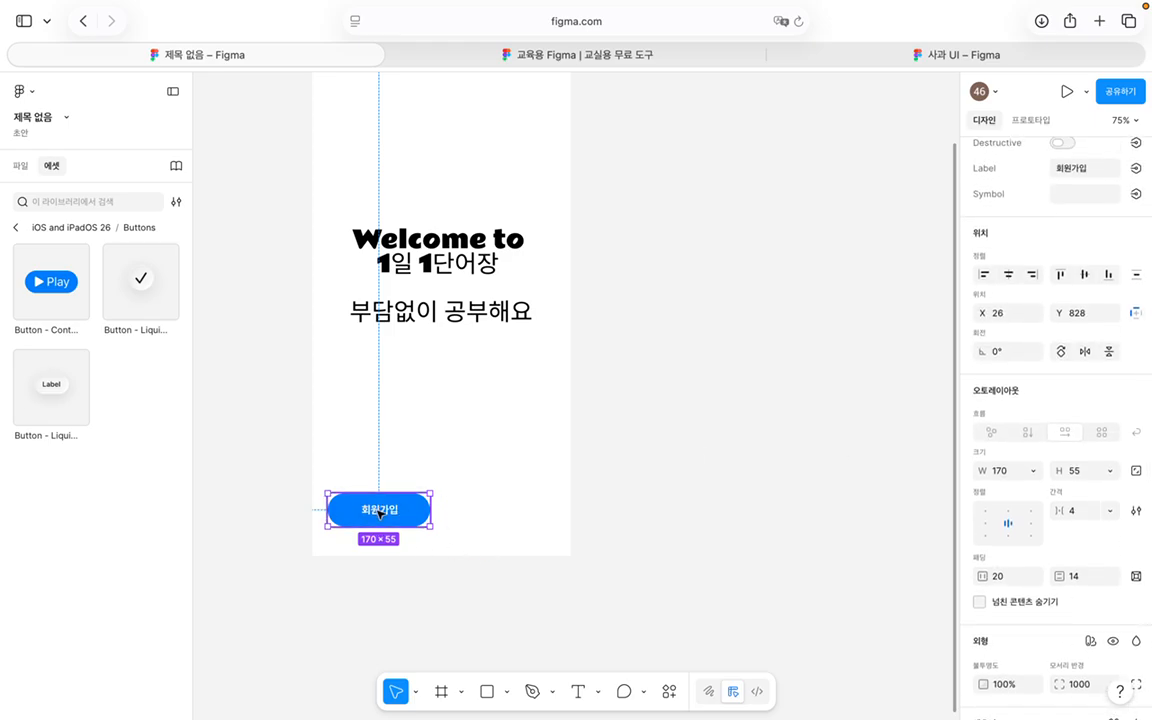
Step: Style the 회원가입 label with Title1 Emphasized 28/34, replacing Large Title Emphasized
{"action": "double_click", "coordinate": [380, 511]}
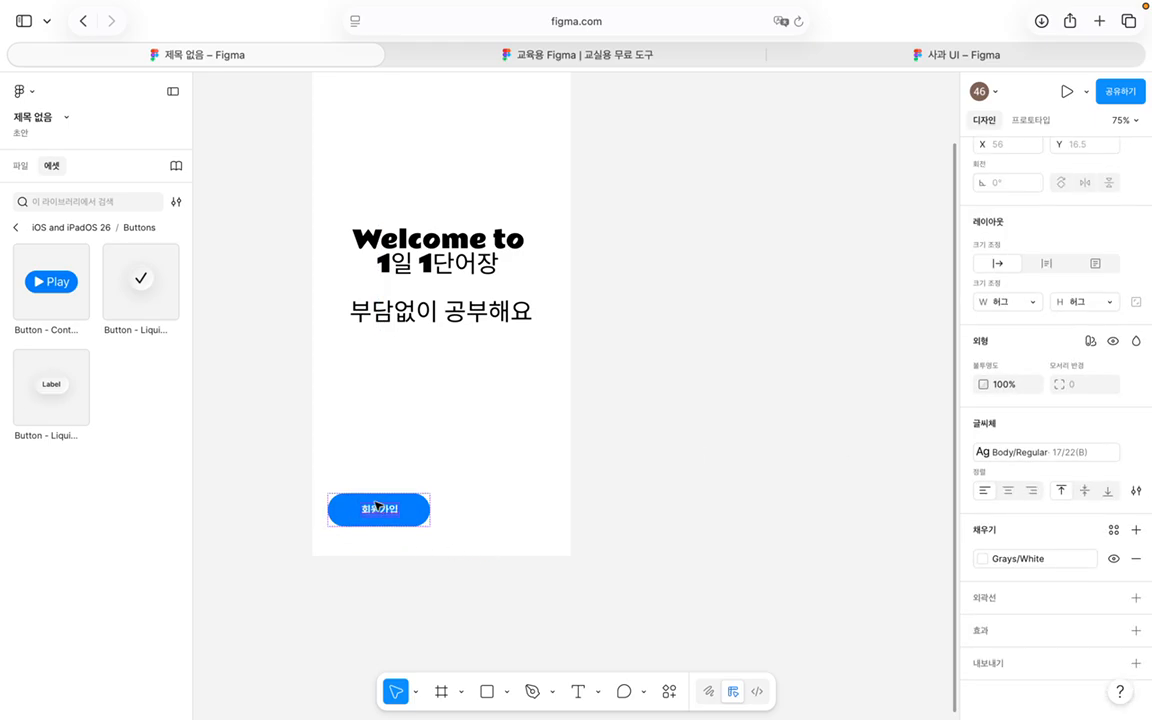
{"action": "left_click", "coordinate": [1064, 452]}
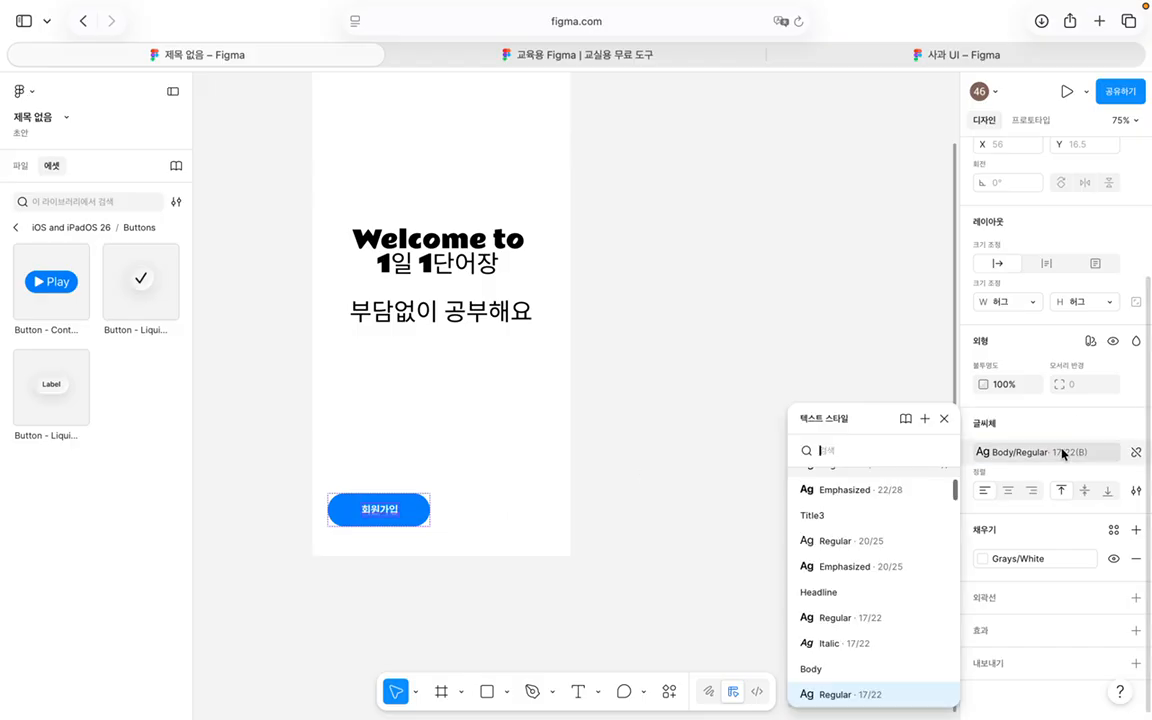
{"action": "scroll", "coordinate": [945, 560], "scroll_direction": "down", "scroll_amount": 3}
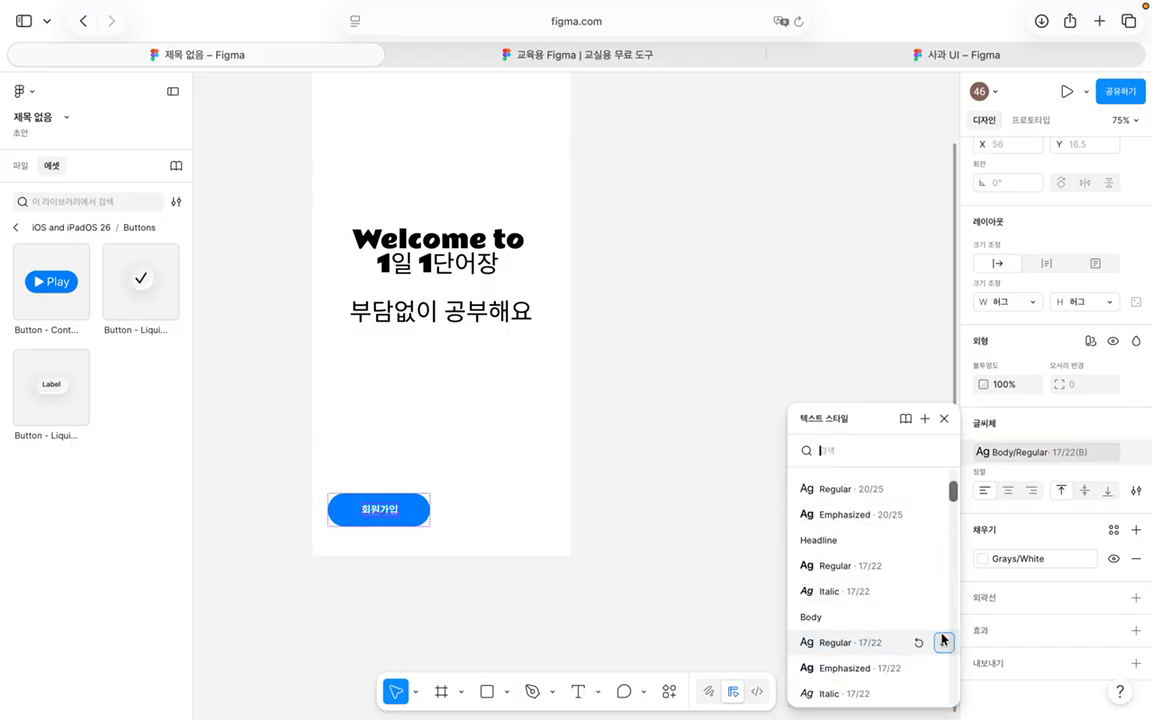
{"action": "scroll", "coordinate": [906, 607], "scroll_direction": "down", "scroll_amount": 6}
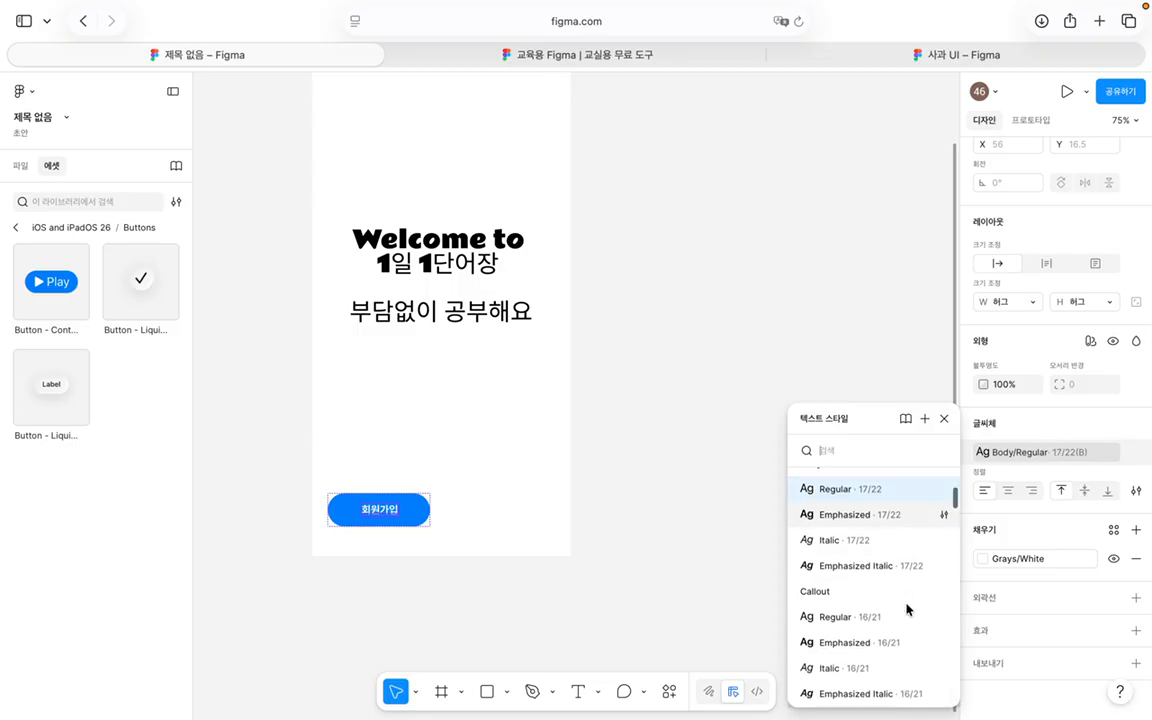
{"action": "scroll", "coordinate": [906, 607], "scroll_direction": "down", "scroll_amount": 10}
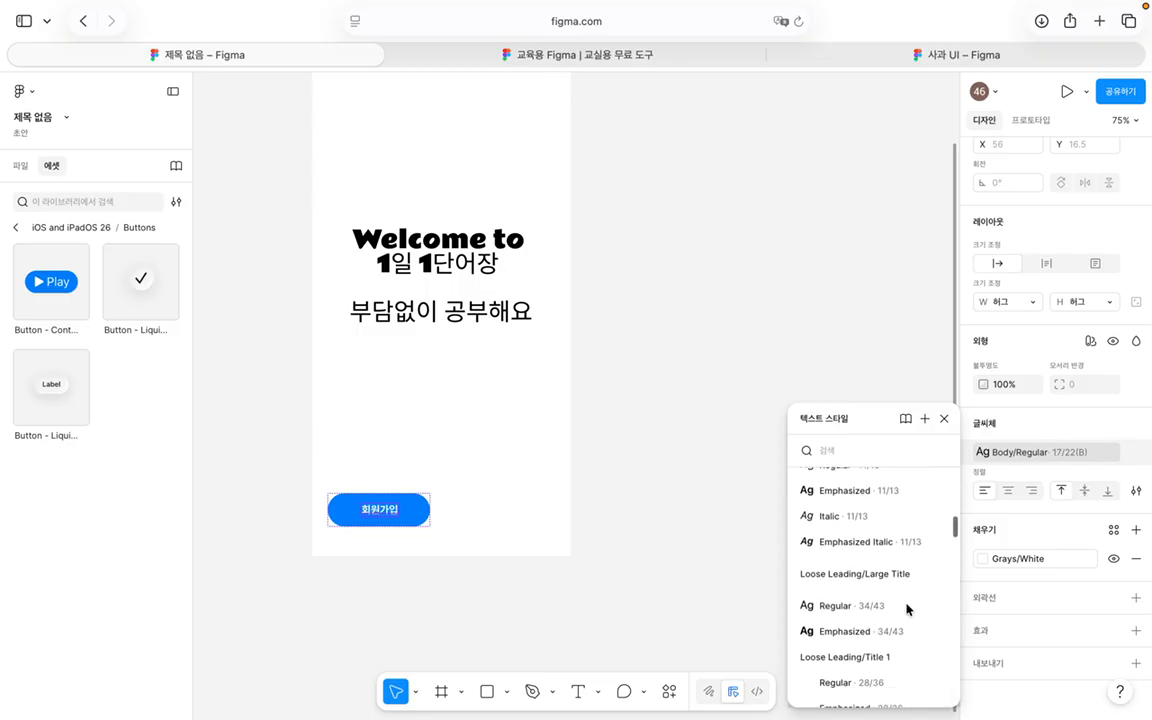
{"action": "scroll", "coordinate": [906, 607], "scroll_direction": "up", "scroll_amount": 10}
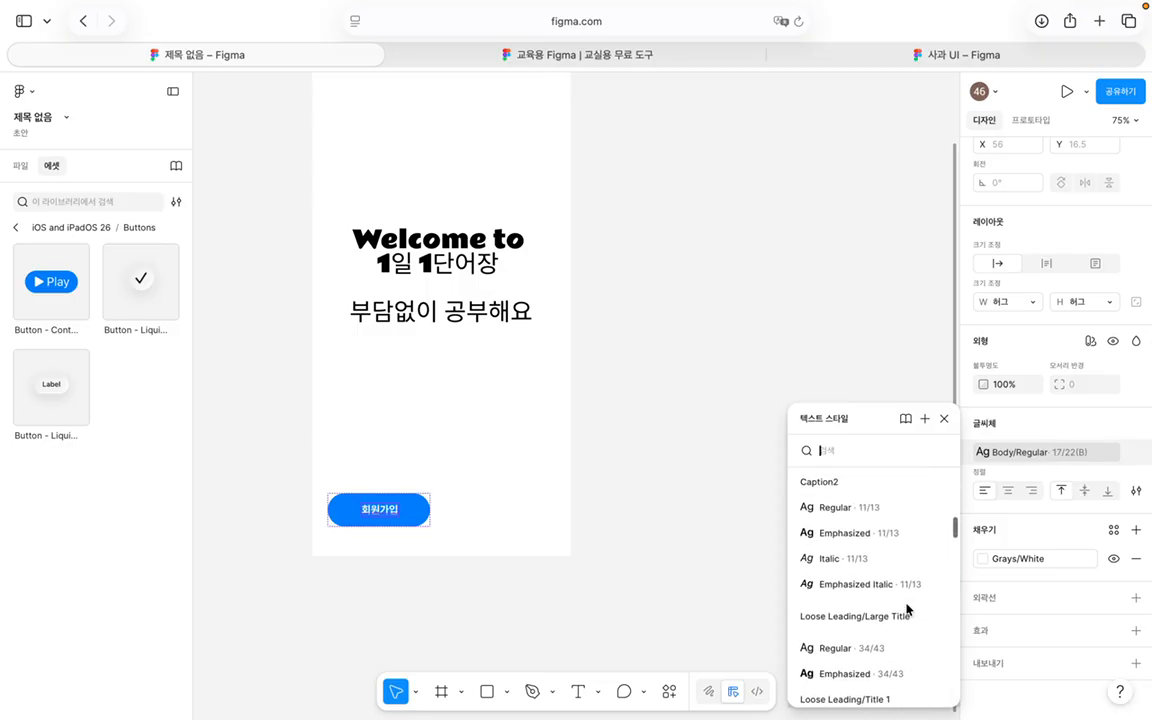
{"action": "scroll", "coordinate": [906, 607], "scroll_direction": "up", "scroll_amount": 8}
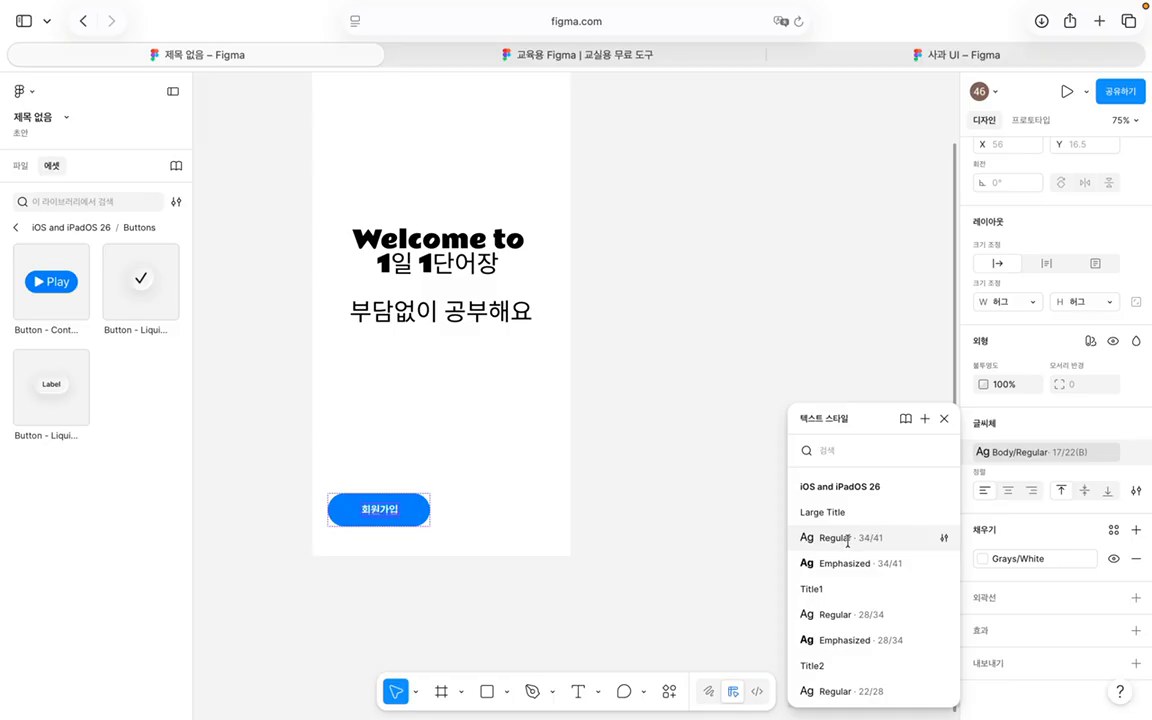
{"action": "left_click", "coordinate": [848, 564]}
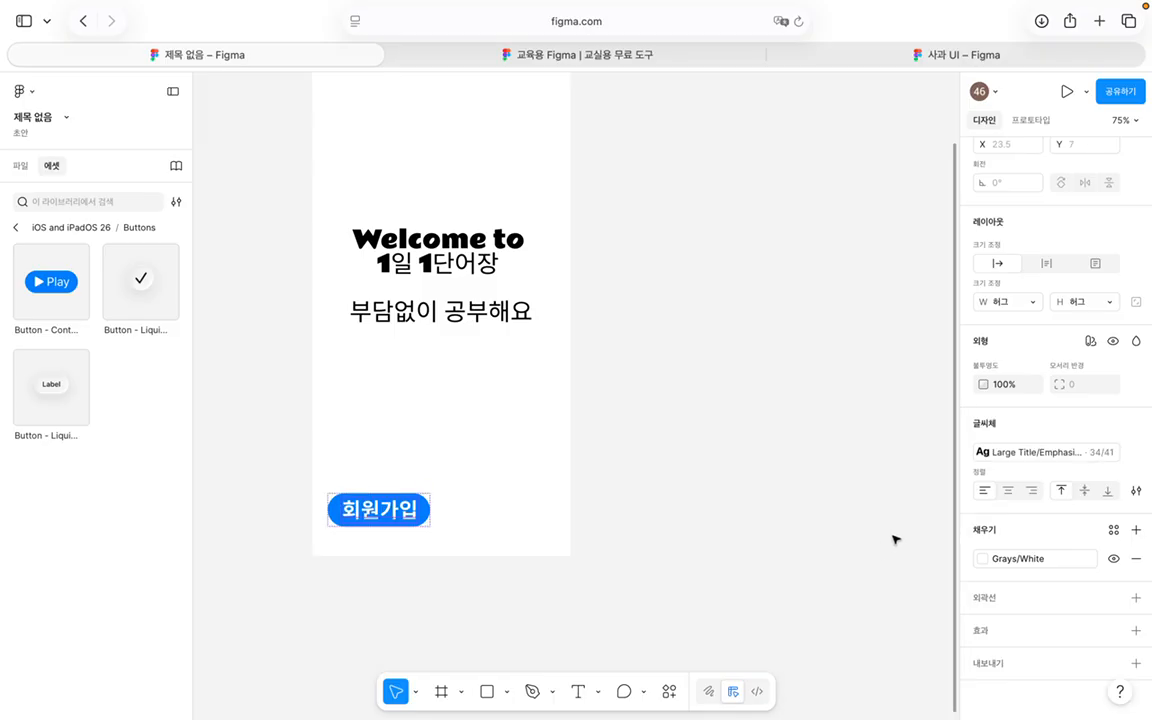
{"action": "left_click", "coordinate": [1034, 452]}
{"action": "scroll", "coordinate": [892, 585], "scroll_direction": "down", "scroll_amount": 1}
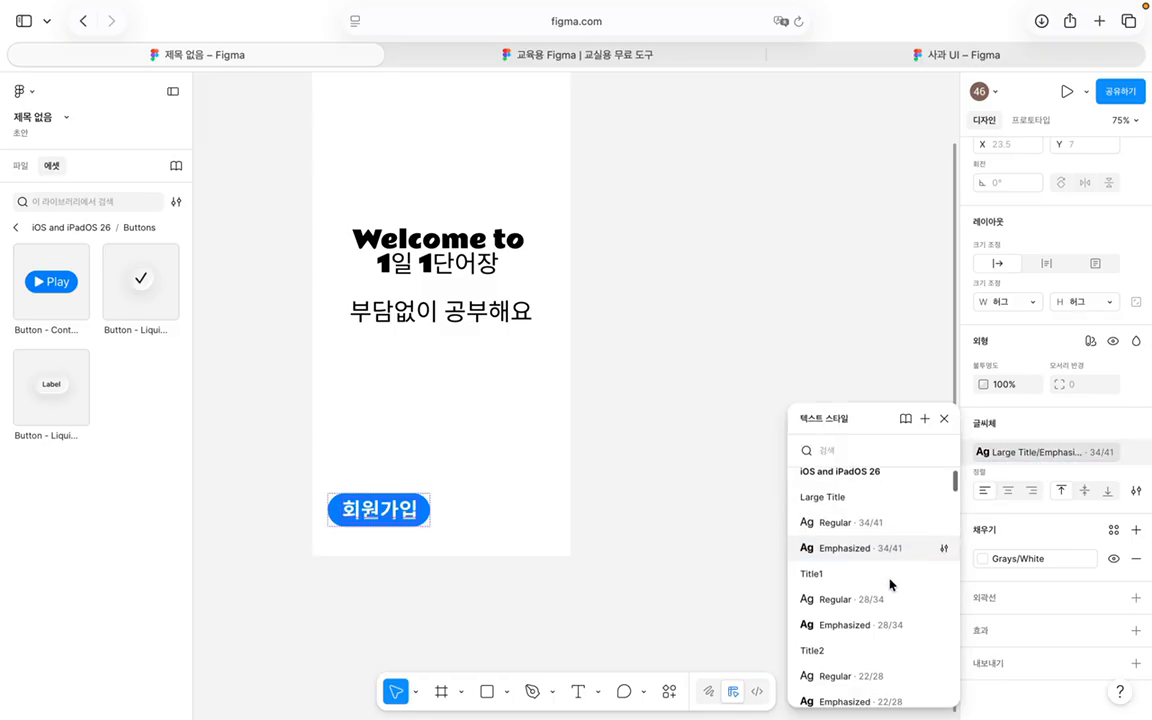
{"action": "left_click", "coordinate": [887, 624]}
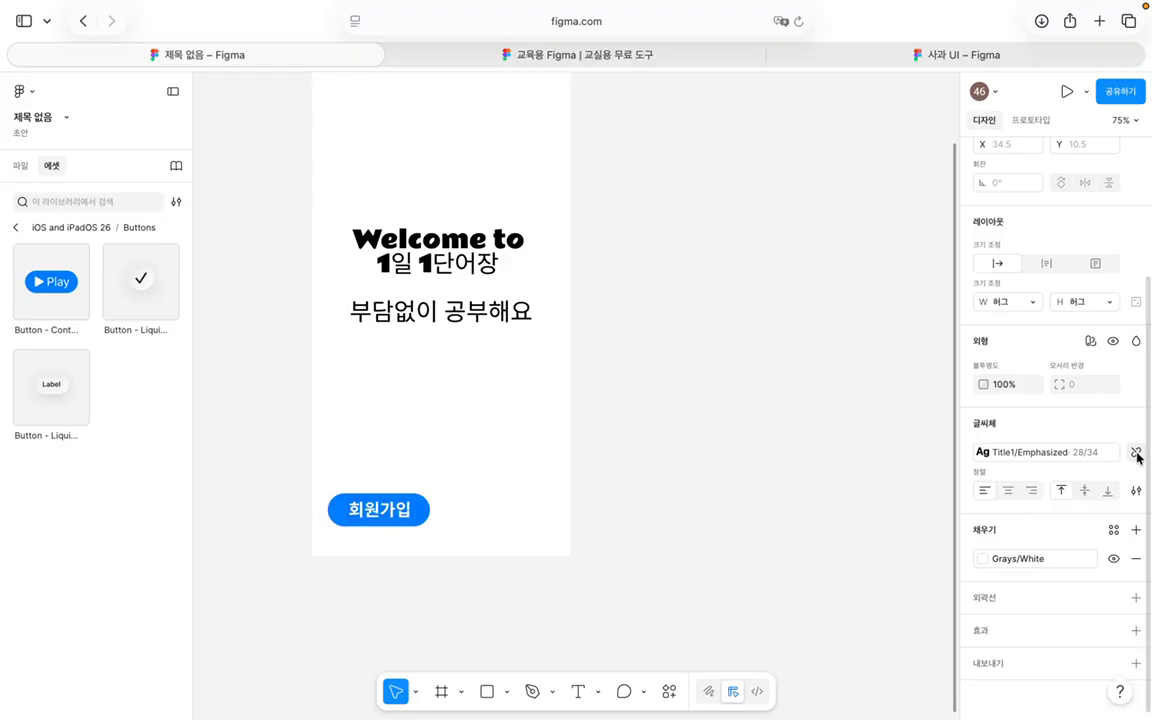
Step: Browse the text styles, previewing the Large Title Regular and Title1 Emphasized details
{"action": "left_click", "coordinate": [992, 453]}
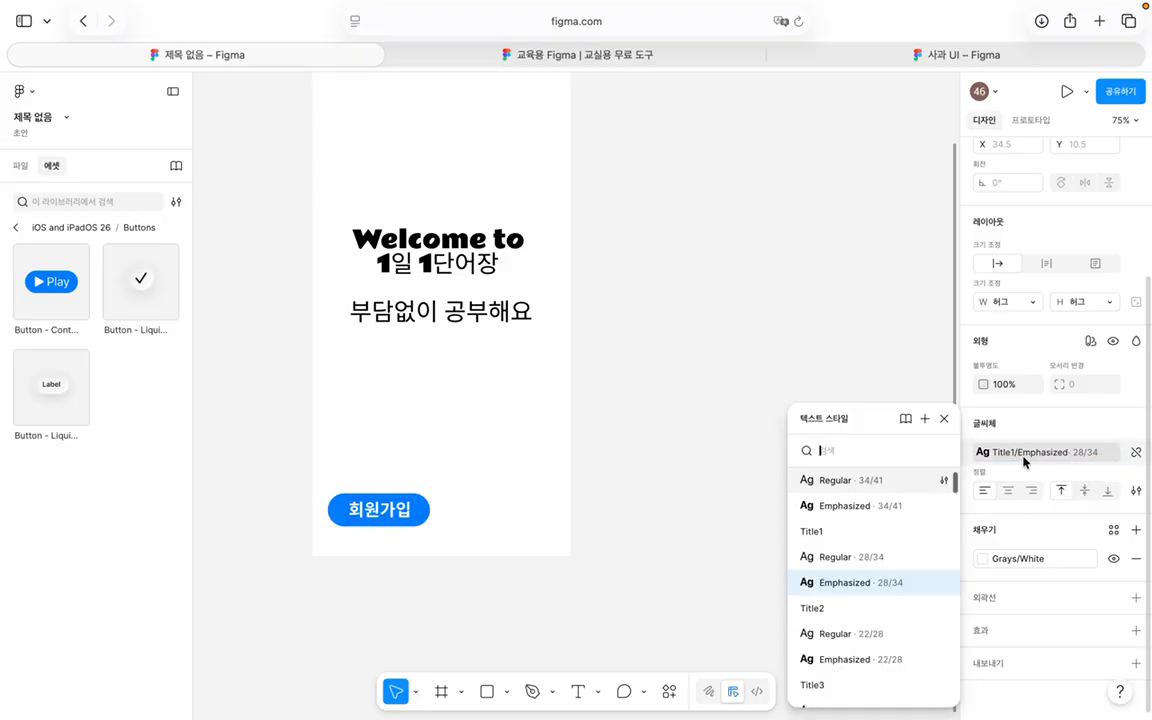
{"action": "left_click", "coordinate": [944, 480]}
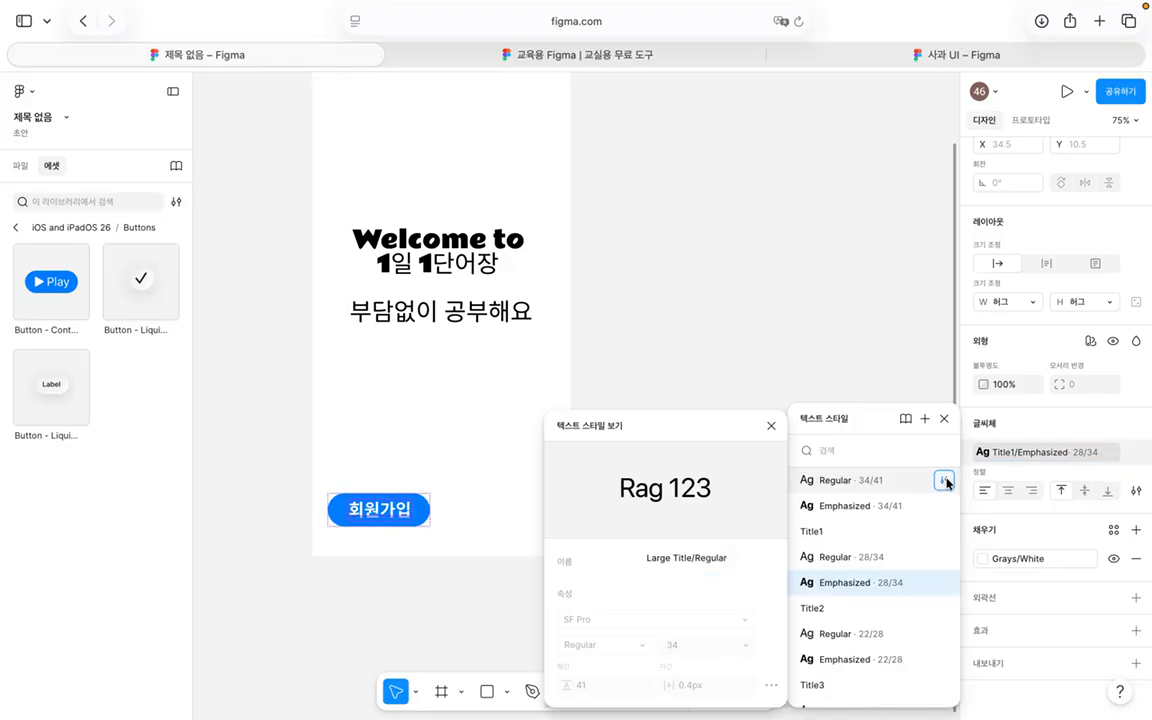
{"action": "left_click", "coordinate": [771, 427]}
{"action": "left_click", "coordinate": [944, 583]}
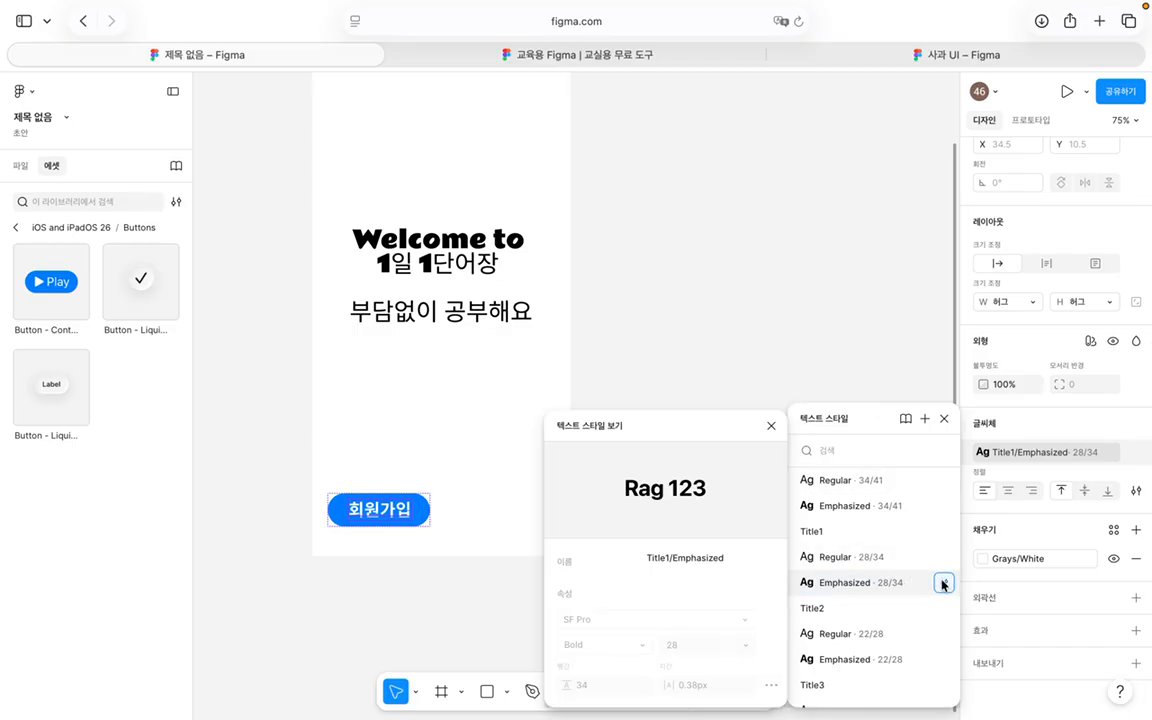
{"action": "left_click", "coordinate": [771, 426]}
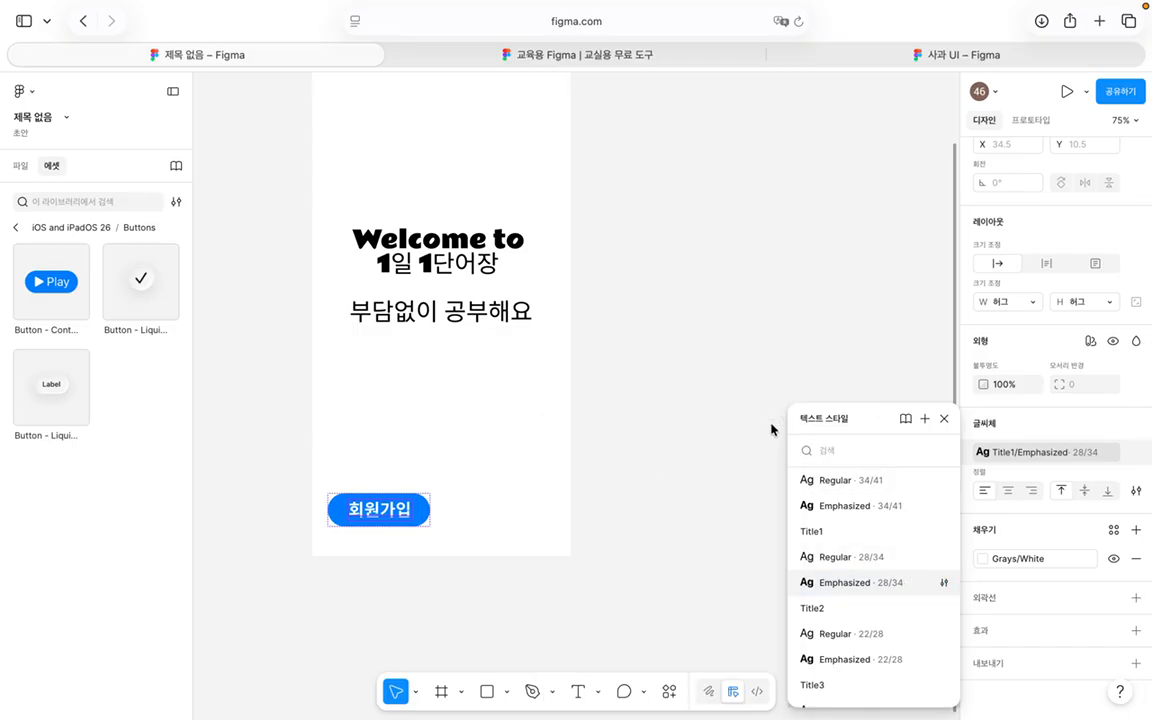
{"action": "left_click", "coordinate": [944, 418]}
{"action": "left_click", "coordinate": [1135, 452]}
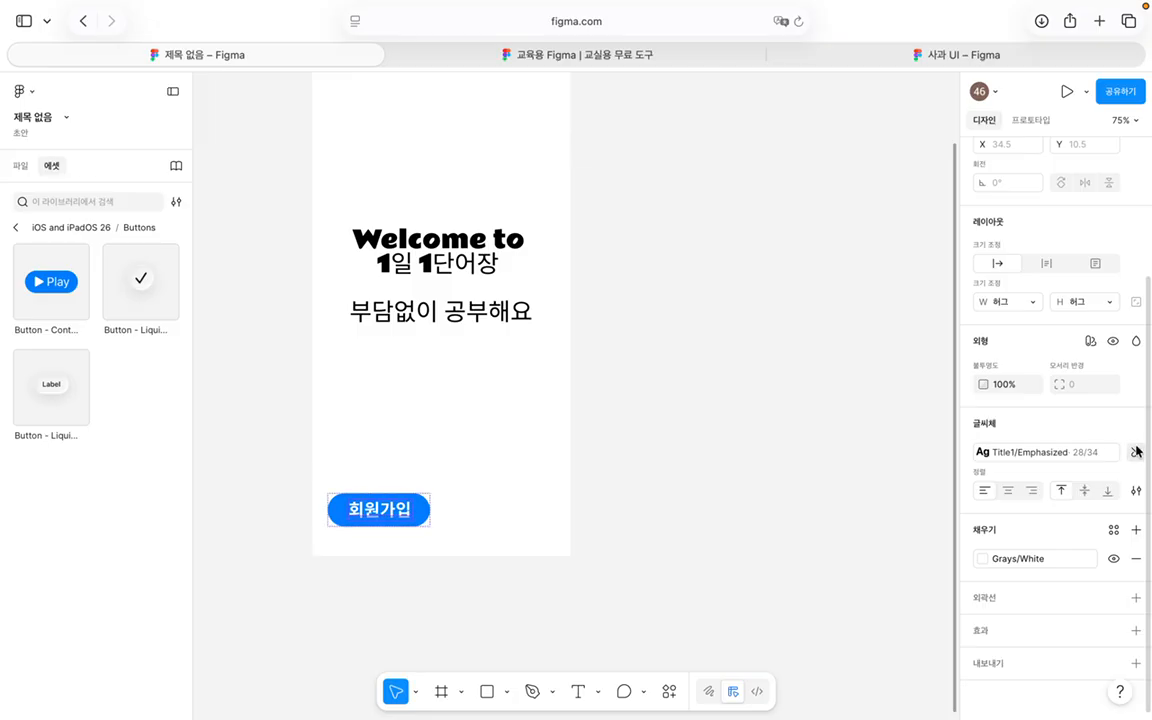
{"action": "left_click", "coordinate": [1100, 455]}
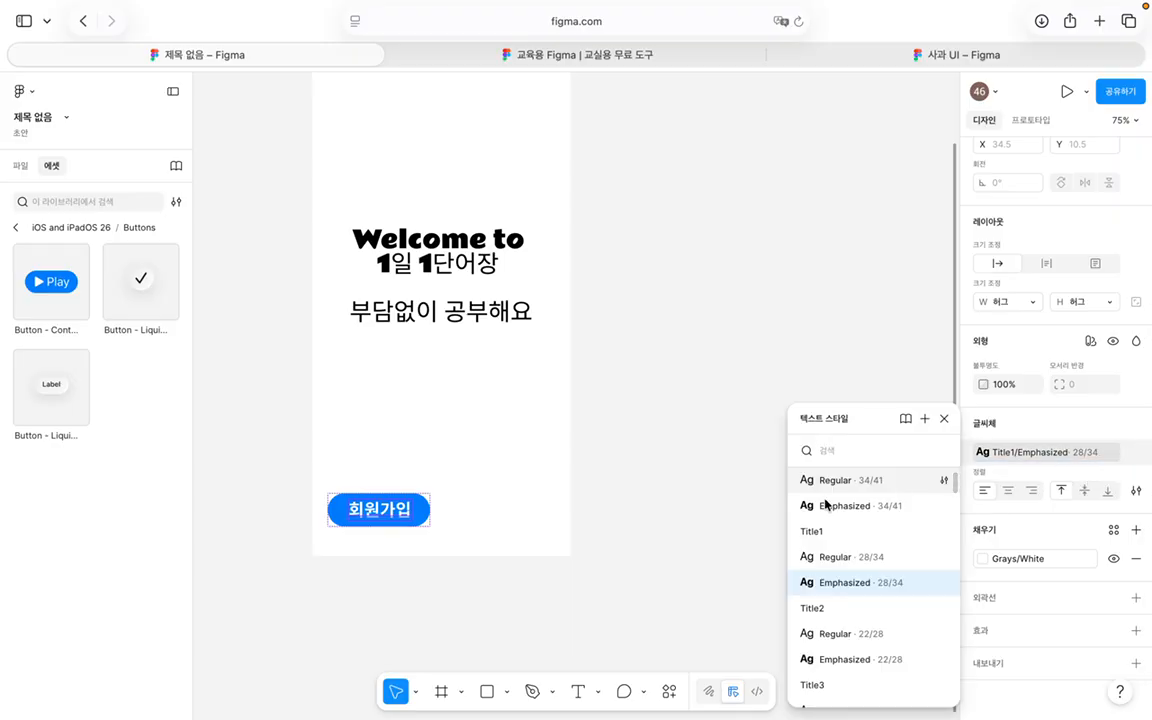
{"action": "scroll", "coordinate": [856, 620], "scroll_direction": "down", "scroll_amount": 3}
{"action": "left_click", "coordinate": [872, 612]}
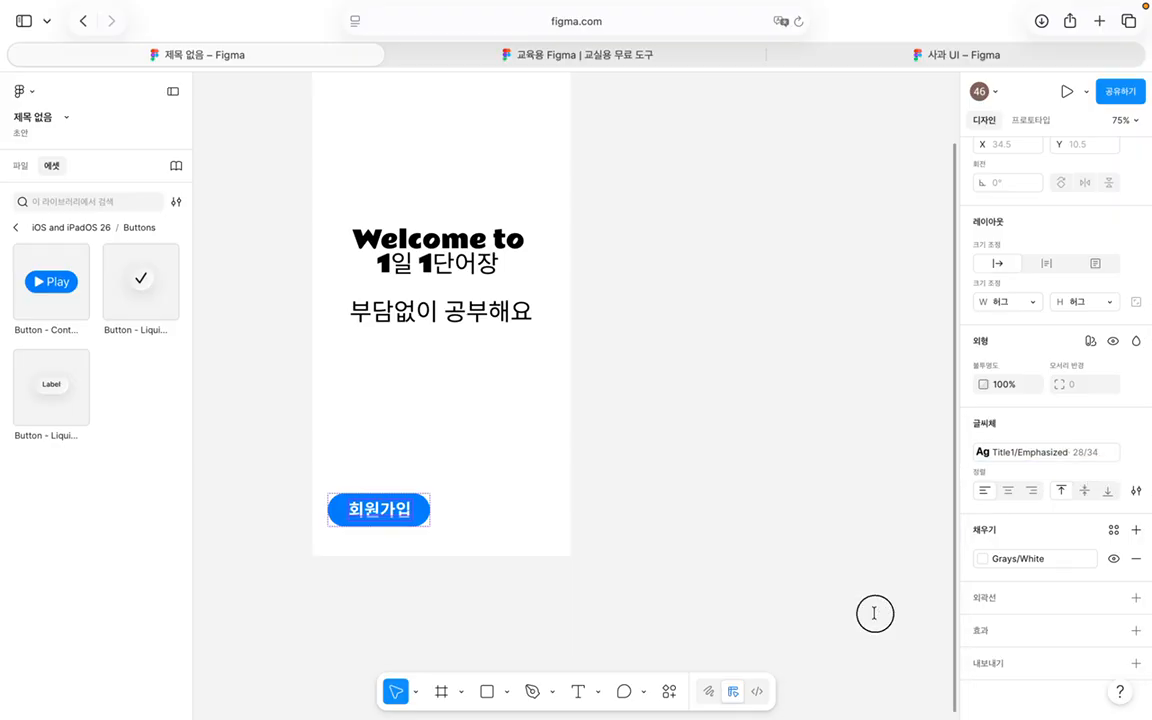
Step: Apply the Title2 Emphasized 22/28 style to the 회원가입 button label
{"action": "left_click", "coordinate": [380, 510]}
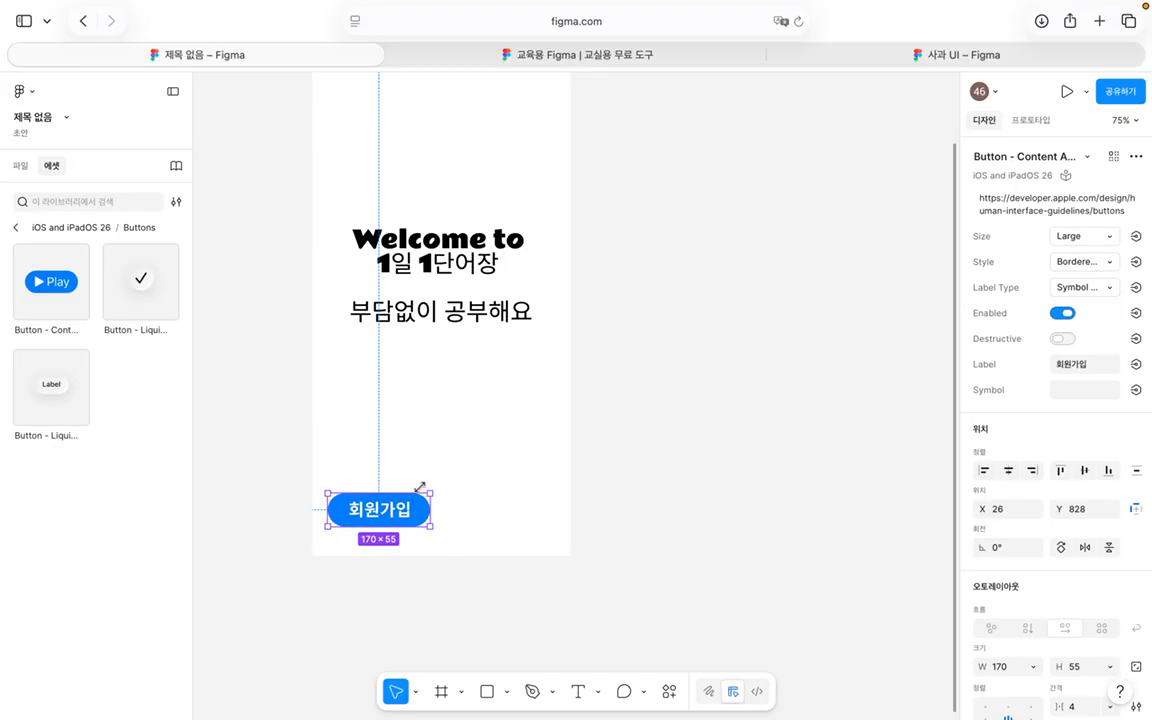
{"action": "scroll", "coordinate": [1115, 509], "scroll_direction": "down", "scroll_amount": 3}
{"action": "scroll", "coordinate": [1115, 509], "scroll_direction": "down", "scroll_amount": 3}
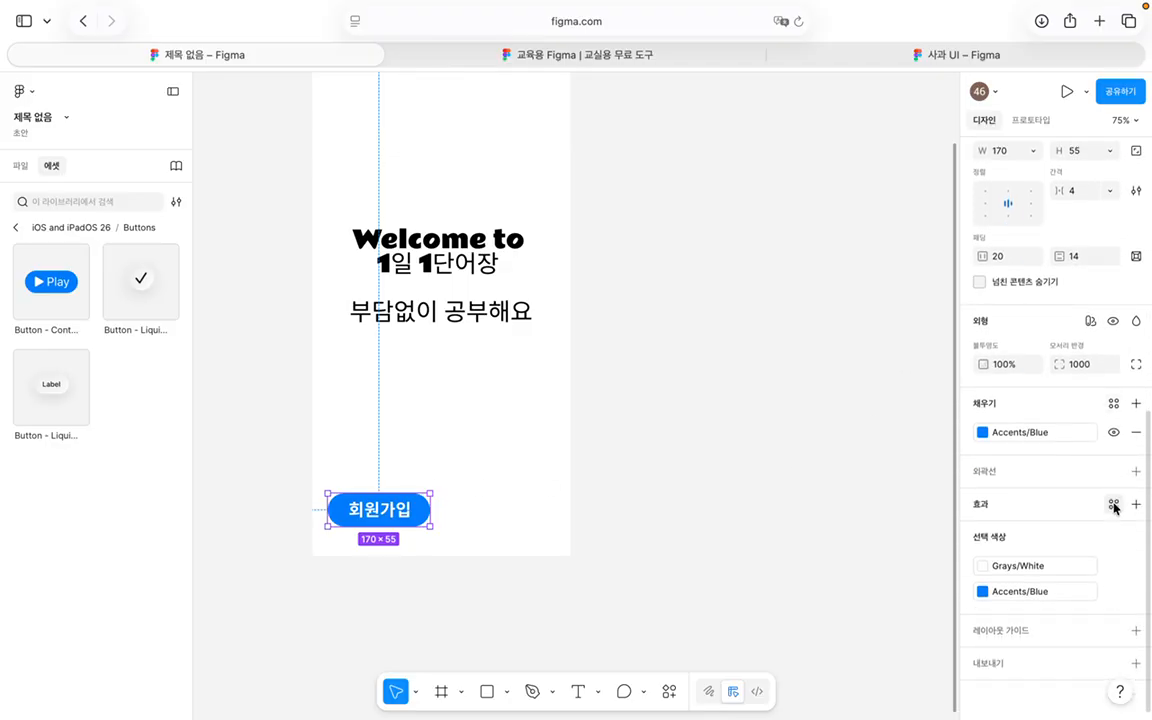
{"action": "double_click", "coordinate": [370, 505]}
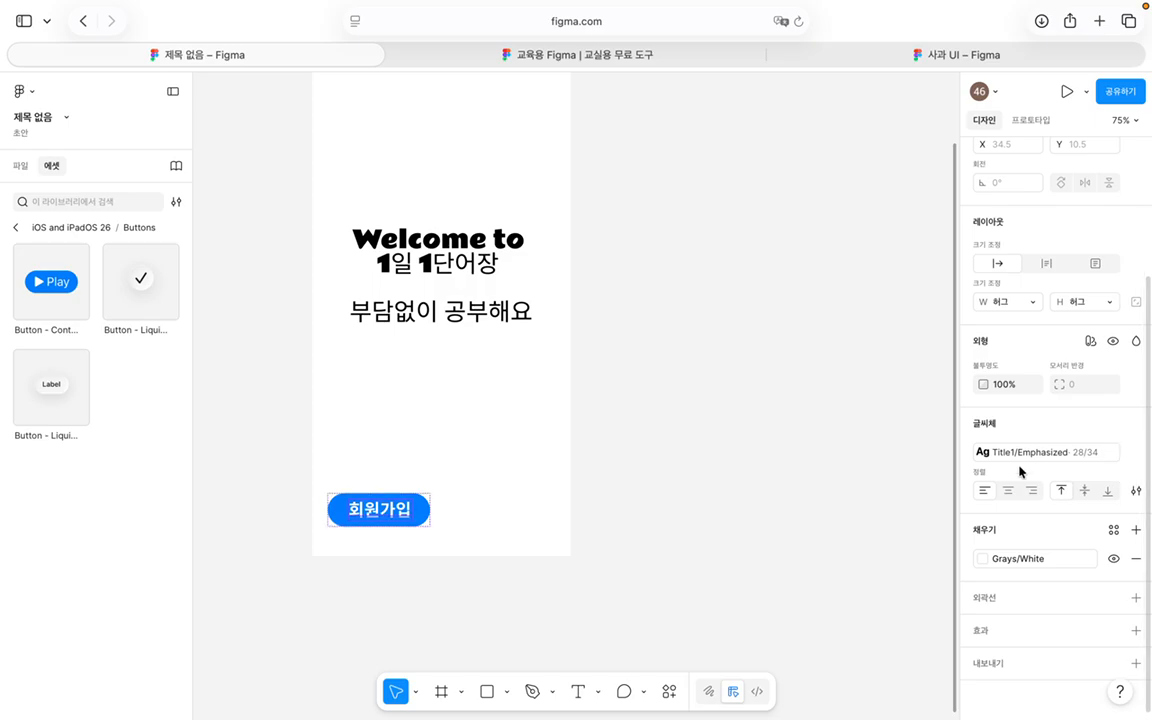
{"action": "left_click", "coordinate": [985, 452]}
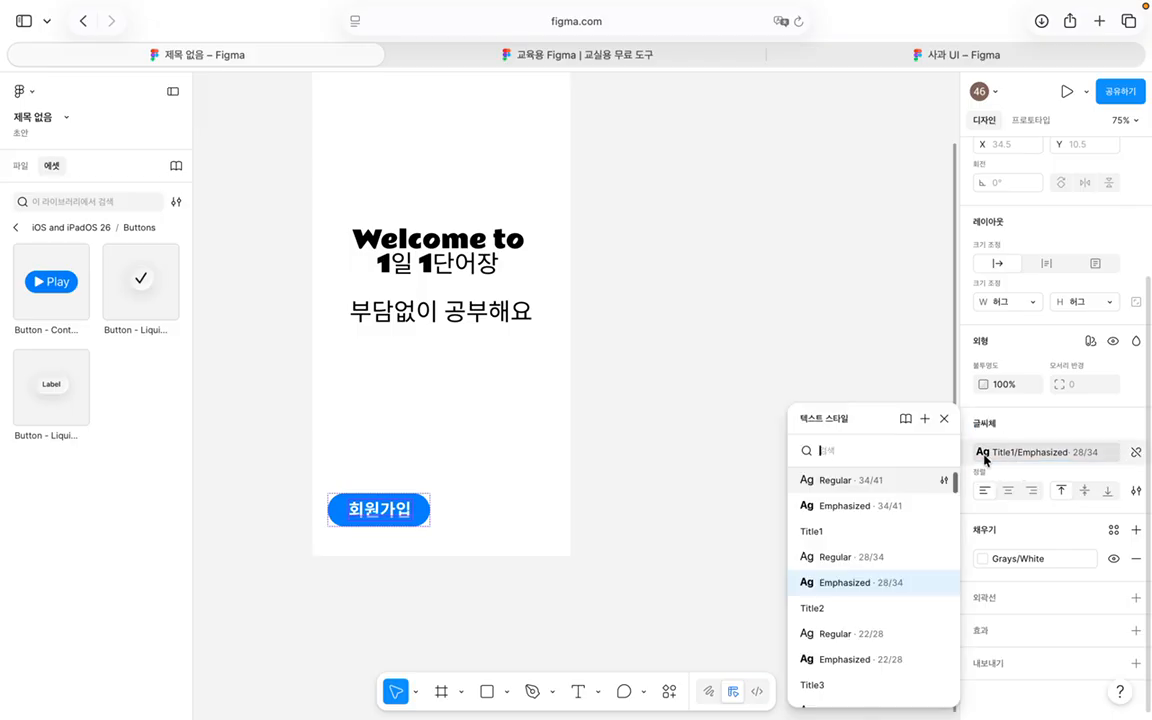
{"action": "scroll", "coordinate": [856, 600], "scroll_direction": "down", "scroll_amount": 1}
{"action": "left_click", "coordinate": [872, 634]}
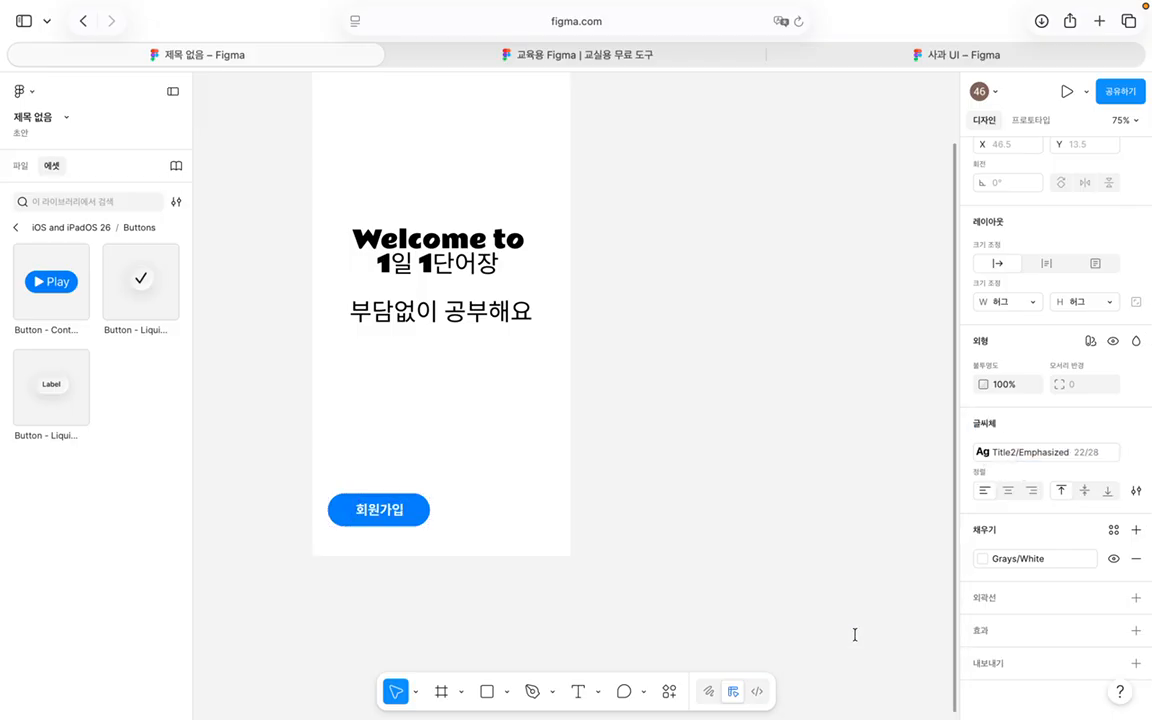
Step: Nudge the 회원가입 button and place a duplicate of it to its right
{"action": "left_click", "coordinate": [655, 502]}
{"action": "scroll", "coordinate": [535, 529], "scroll_direction": "up", "scroll_amount": 3}
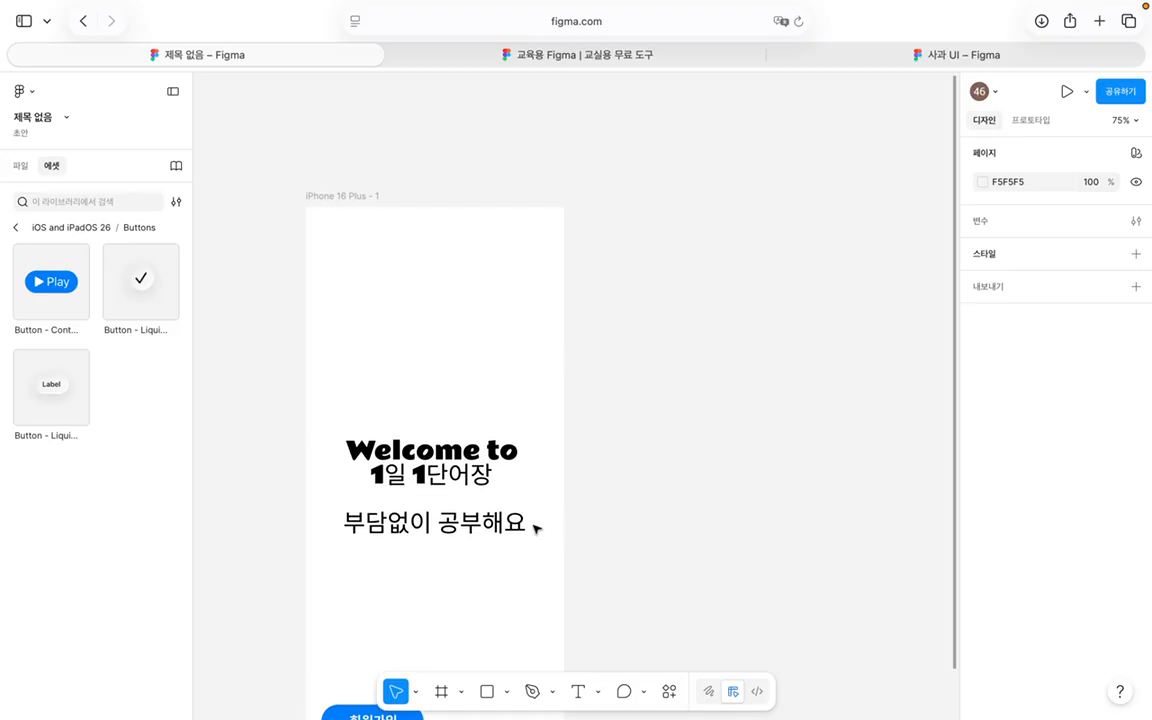
{"action": "scroll", "coordinate": [522, 545], "scroll_direction": "down", "scroll_amount": 3}
{"action": "left_click", "coordinate": [400, 546]}
{"action": "left_click_drag", "start_coordinate": [407, 550], "coordinate": [405, 547]}
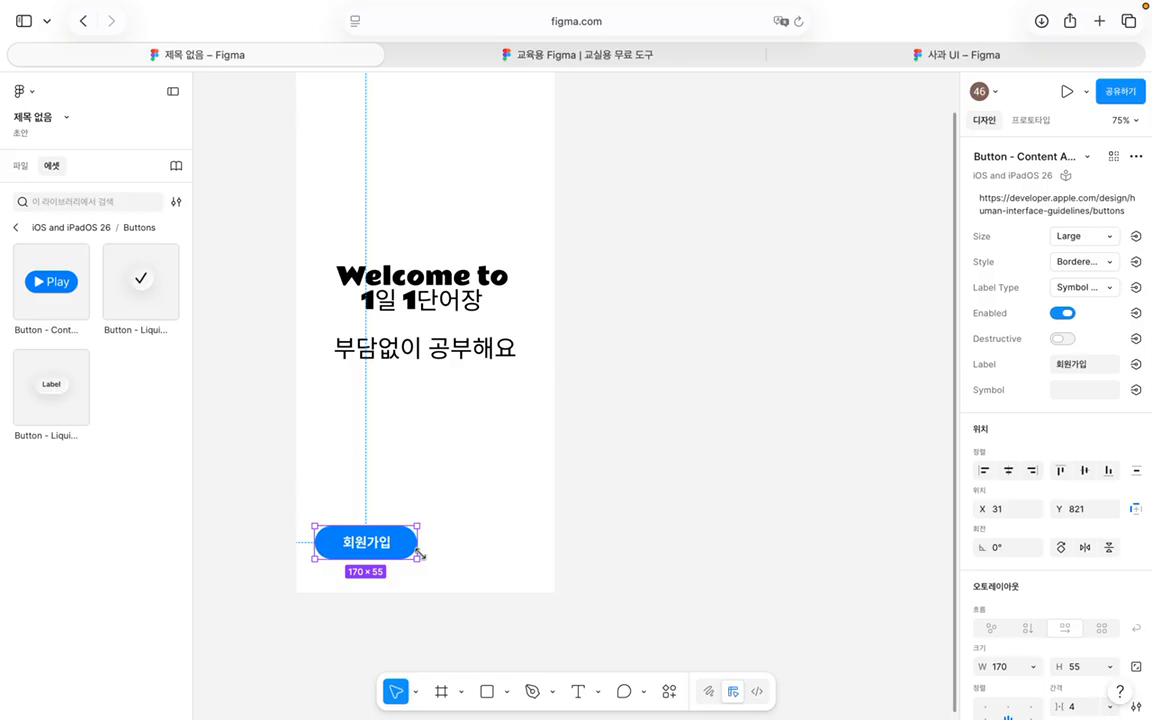
{"action": "left_click", "coordinate": [483, 530]}
{"action": "left_click_drag", "start_coordinate": [414, 542], "coordinate": [540, 546]}
Step: Remove a stray 100×100 frame and change the duplicate's label to 로그인
{"action": "double_click", "coordinate": [505, 543]}
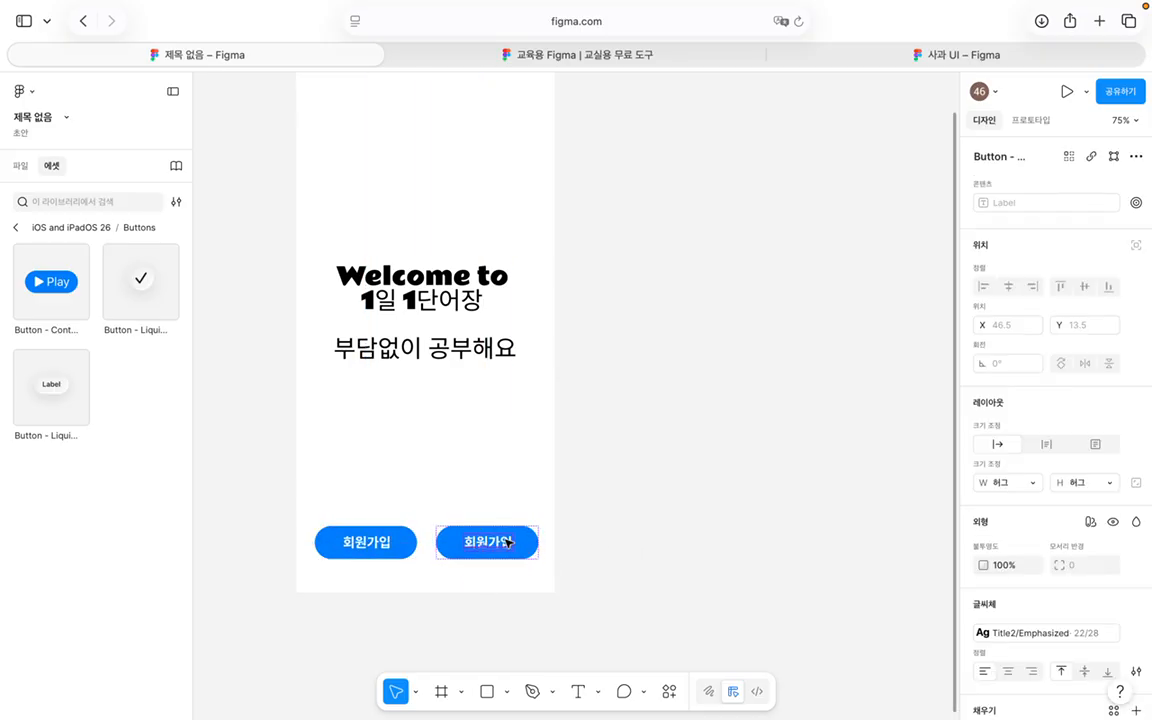
{"action": "key", "text": "f"}
{"action": "left_click", "coordinate": [508, 542]}
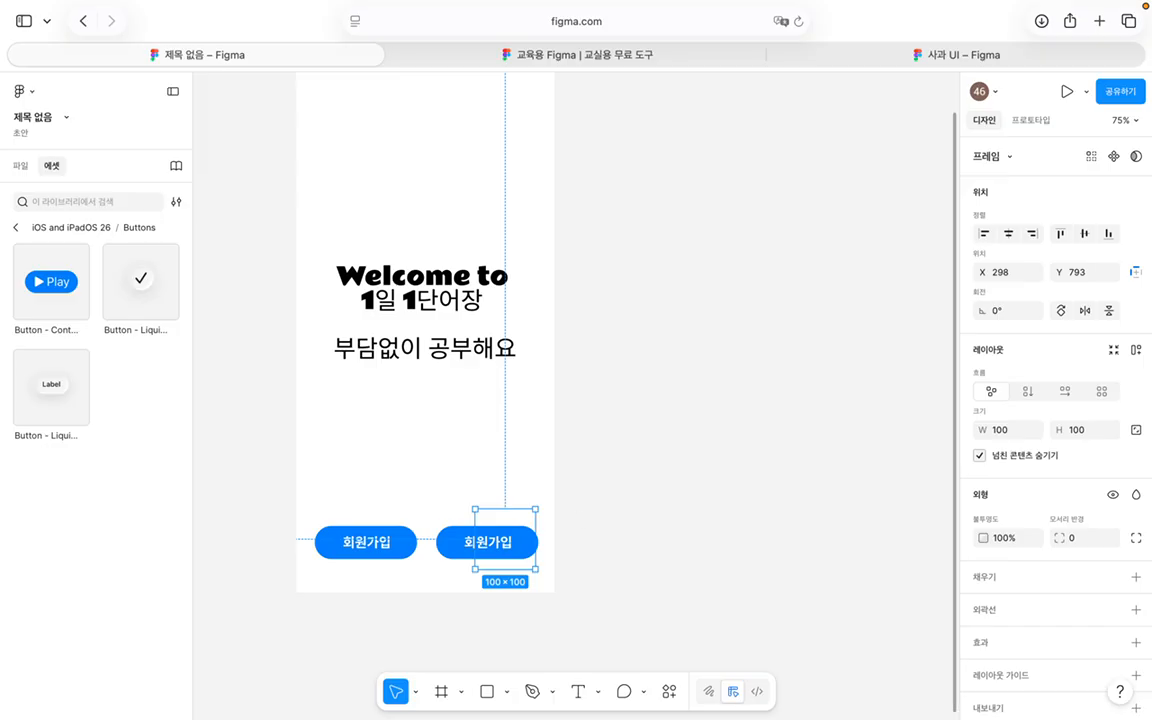
{"action": "key", "text": "Delete"}
{"action": "double_click", "coordinate": [490, 546]}
{"action": "double_click", "coordinate": [488, 545]}
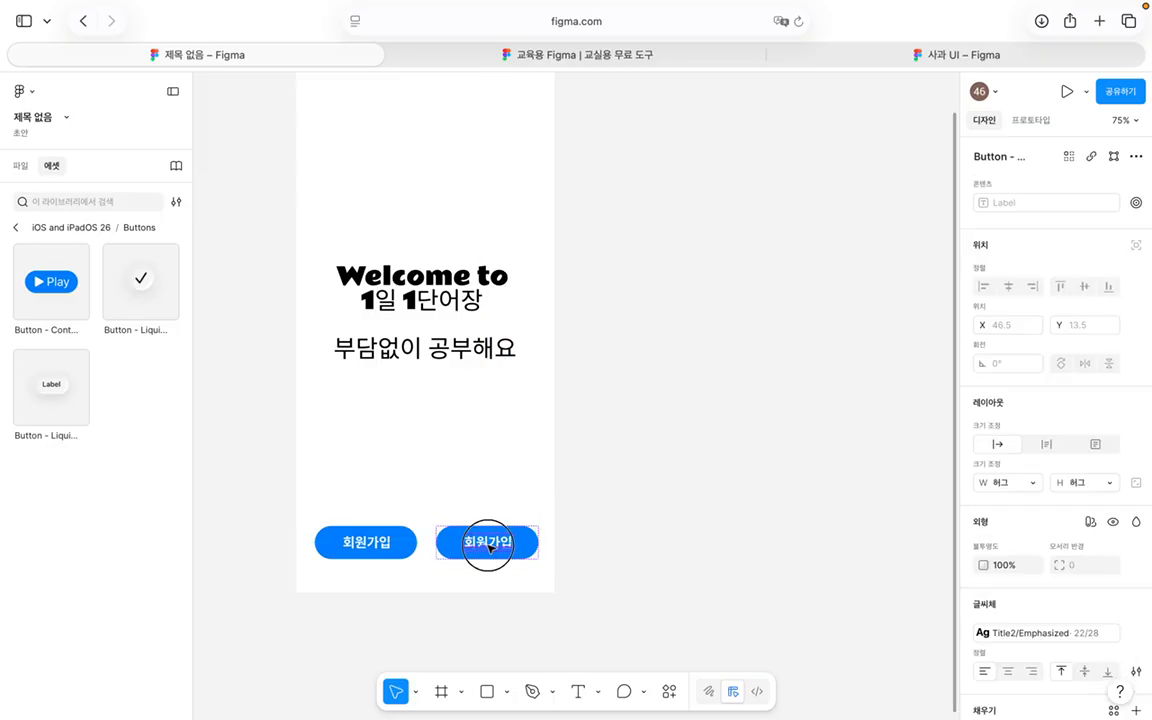
{"action": "type", "text": "ㄹㅗㄱㅡㅇㅣ"}
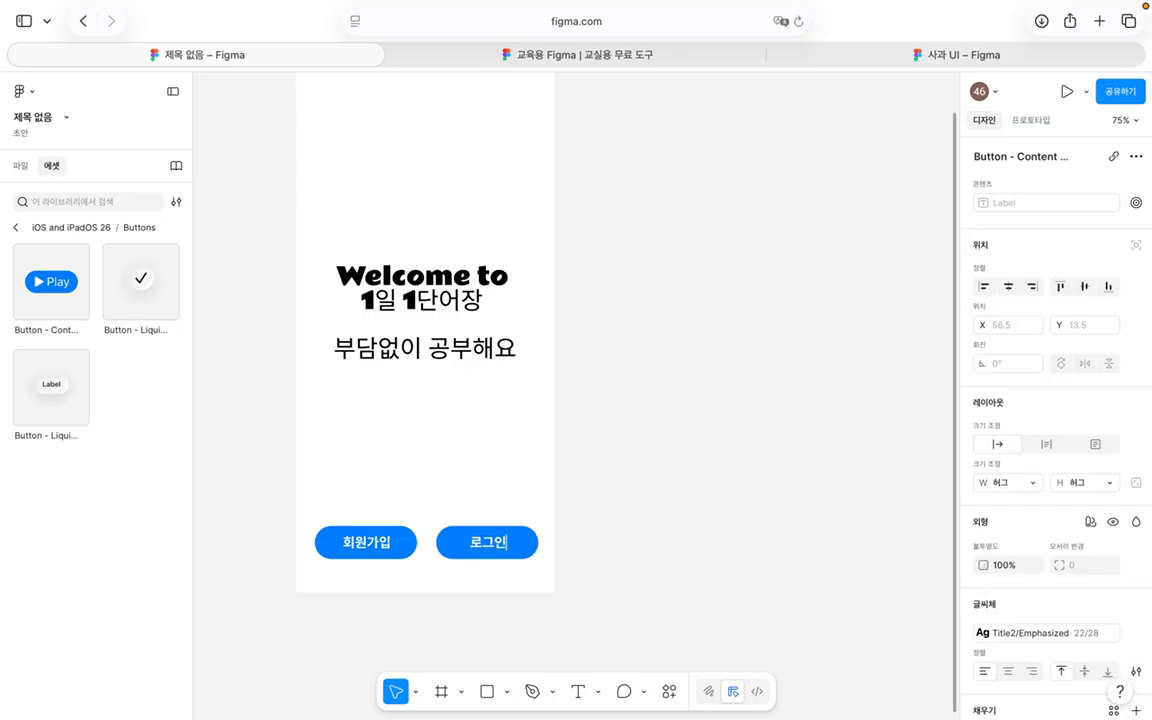
{"action": "key", "text": "Escape"}
{"action": "left_click", "coordinate": [385, 533]}
Step: Marquee-select the 회원가입 and 로그인 buttons together and review their 170×55 sizes
{"action": "key", "text": "Escape"}
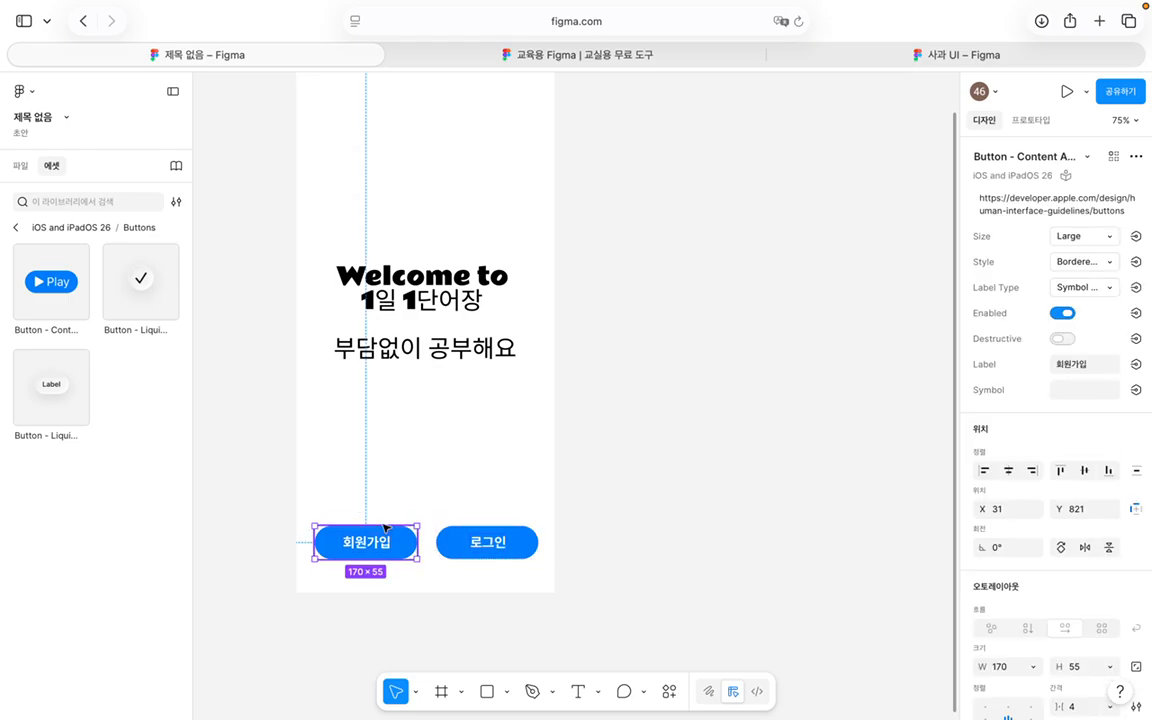
{"action": "left_click", "coordinate": [303, 483]}
{"action": "left_click_drag", "start_coordinate": [270, 481], "coordinate": [670, 563]}
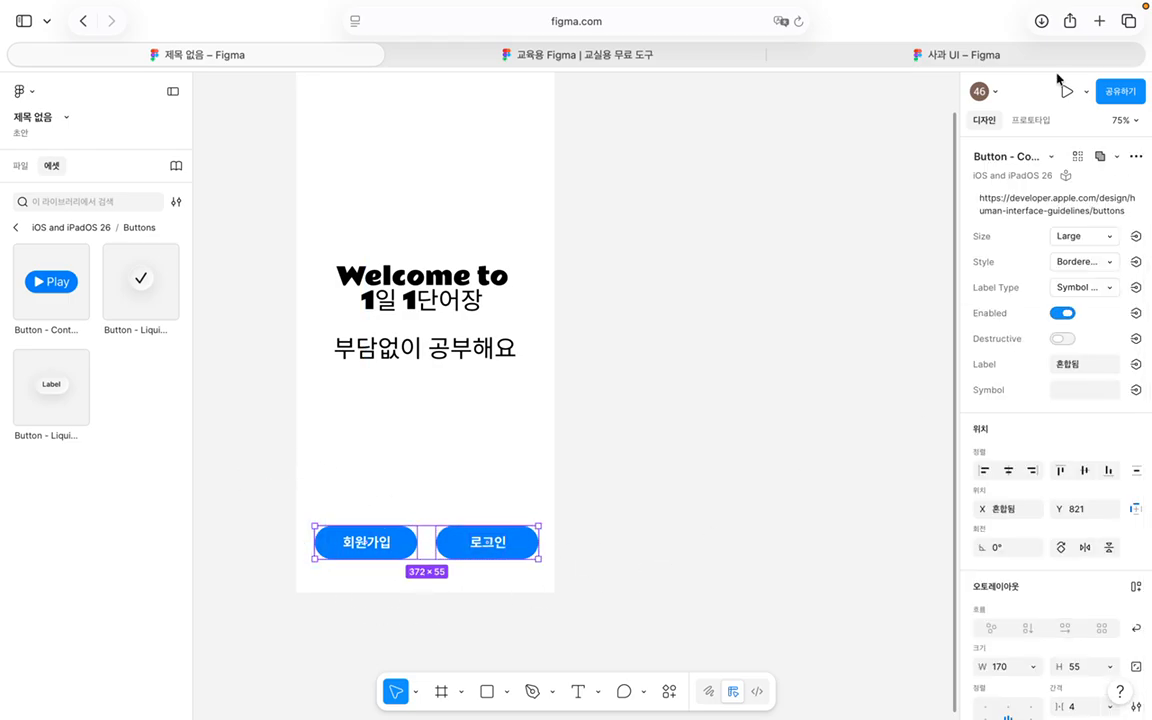
{"action": "scroll", "coordinate": [1036, 324], "scroll_direction": "down", "scroll_amount": 4}
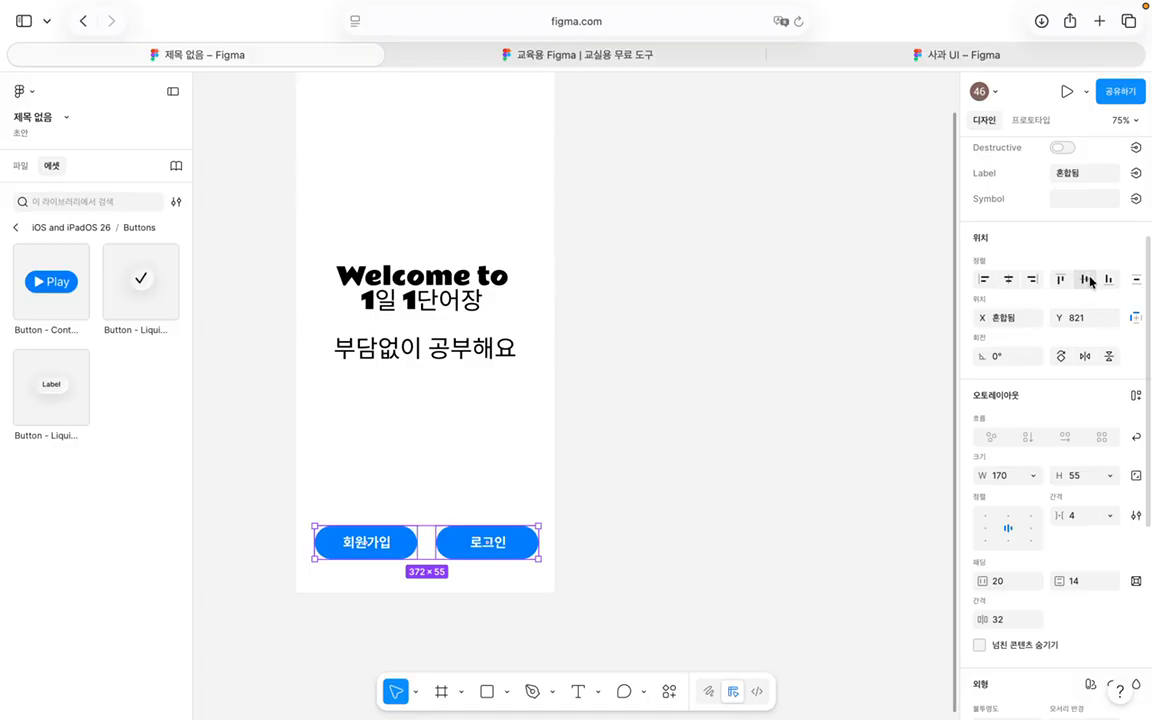
{"action": "scroll", "coordinate": [1105, 385], "scroll_direction": "down", "scroll_amount": 1}
{"action": "scroll", "coordinate": [1102, 385], "scroll_direction": "down", "scroll_amount": 1}
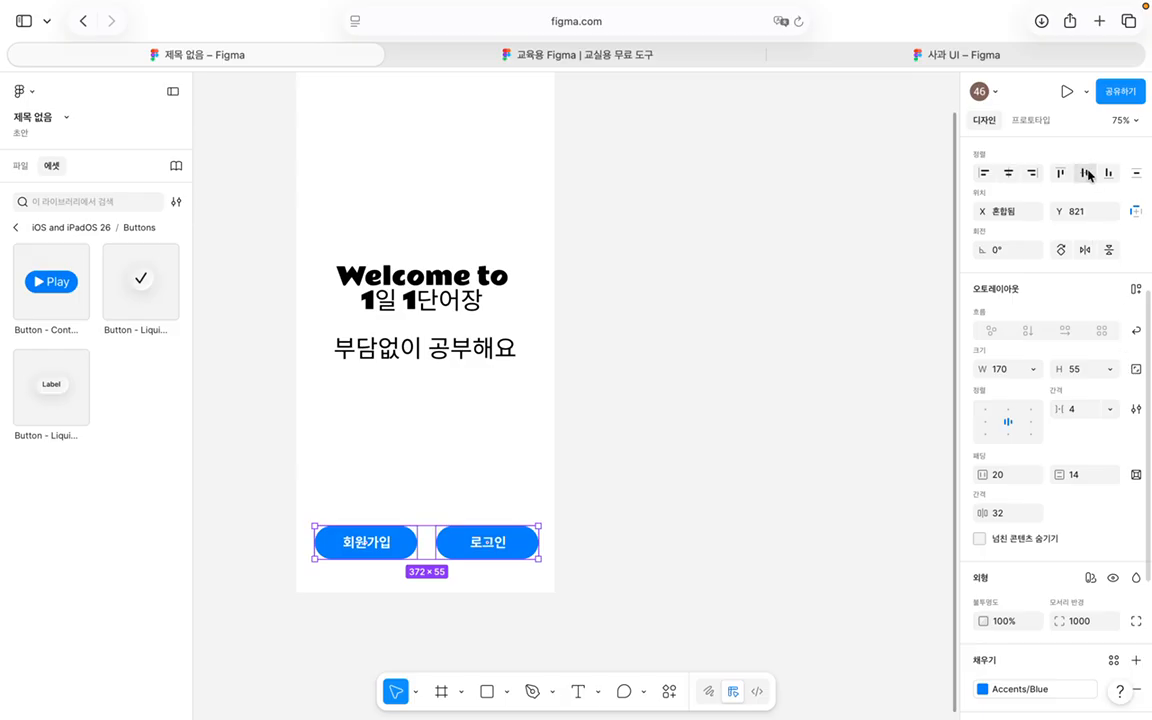
{"action": "scroll", "coordinate": [1016, 424], "scroll_direction": "down", "scroll_amount": 1}
{"action": "scroll", "coordinate": [1016, 427], "scroll_direction": "down", "scroll_amount": 3}
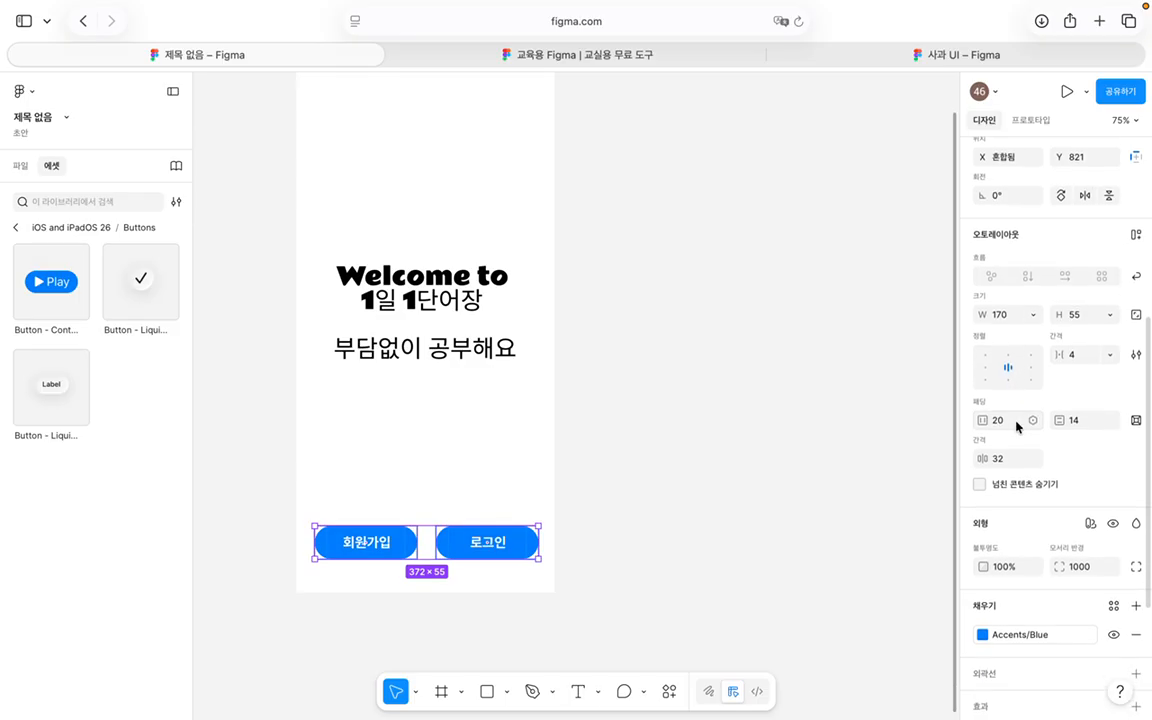
{"action": "scroll", "coordinate": [1079, 308], "scroll_direction": "up", "scroll_amount": 2}
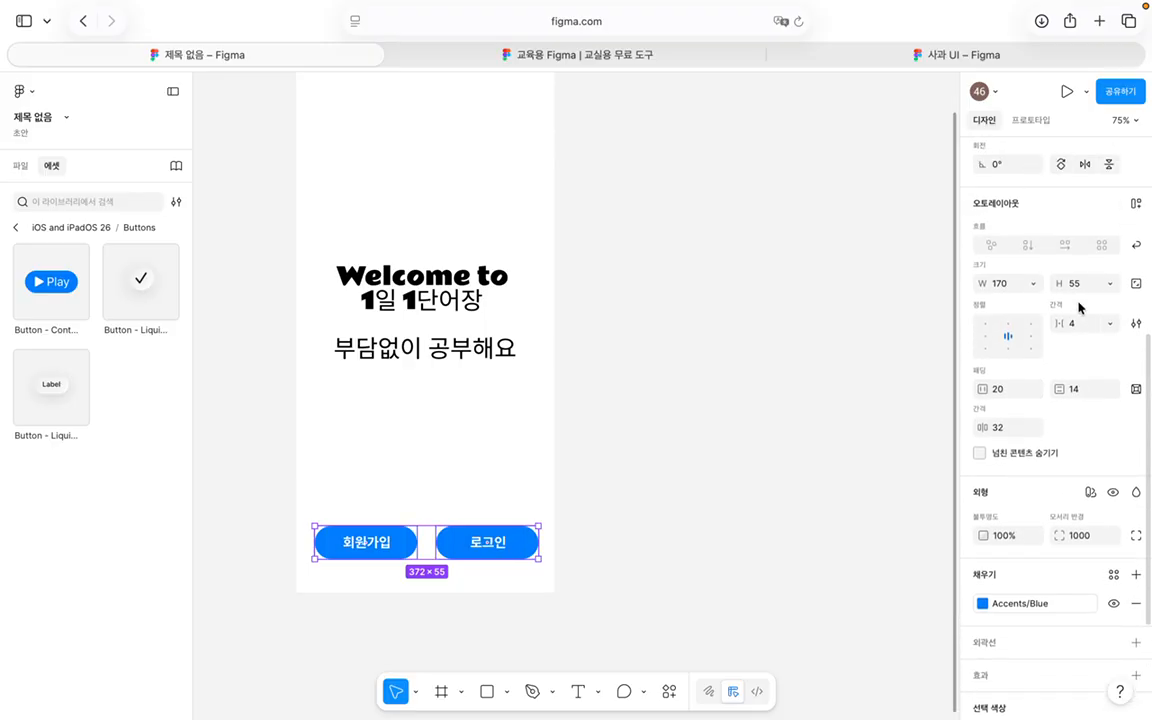
Step: Wrap both buttons in an auto-layout frame with 30 spacing between them
{"action": "key", "text": "shift+a"}
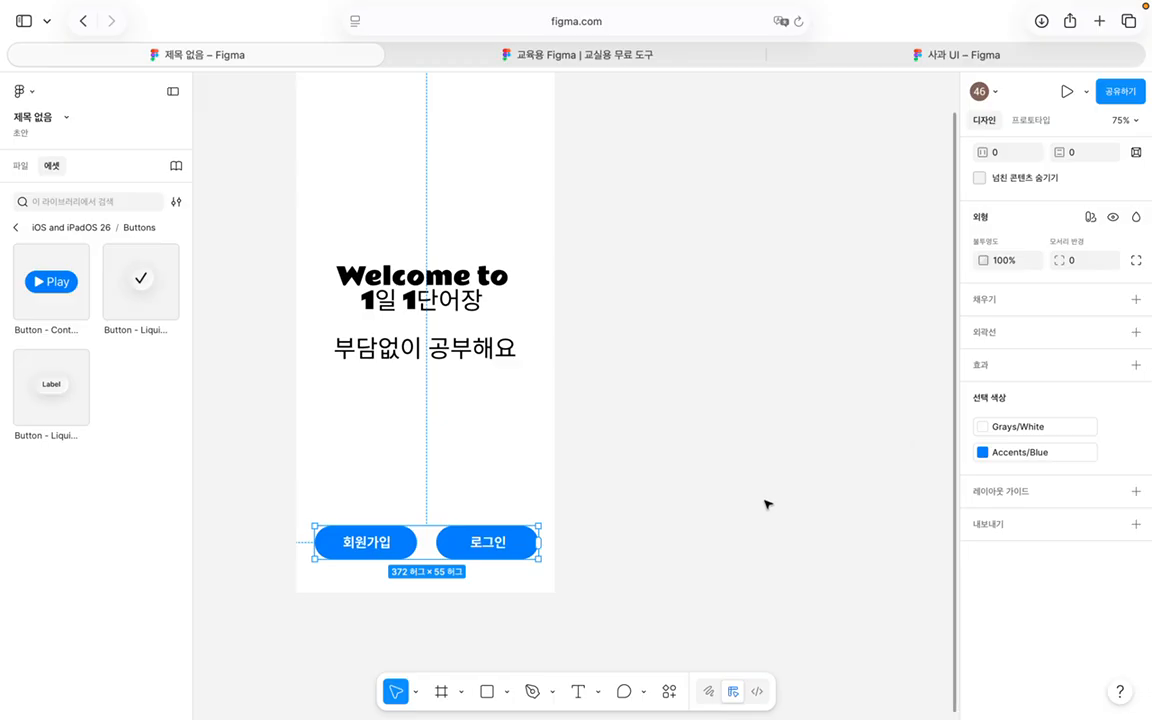
{"action": "left_click", "coordinate": [650, 611]}
{"action": "left_click_drag", "start_coordinate": [592, 577], "coordinate": [281, 515]}
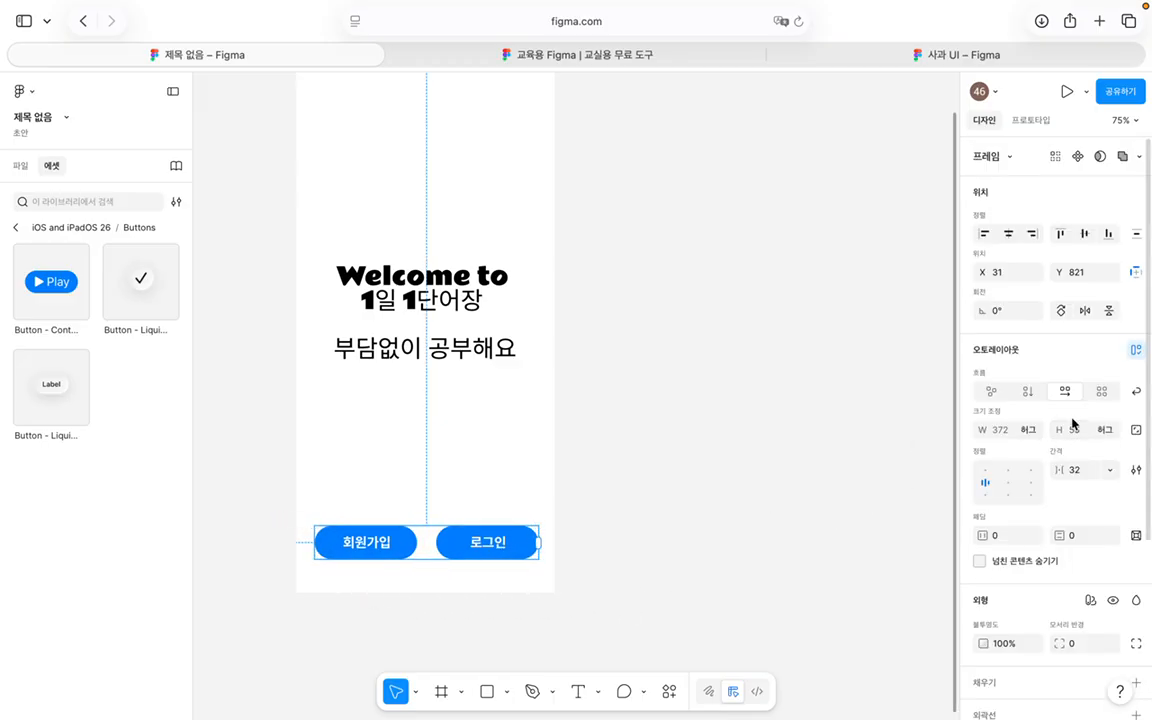
{"action": "scroll", "coordinate": [1045, 400], "scroll_direction": "down", "scroll_amount": 3}
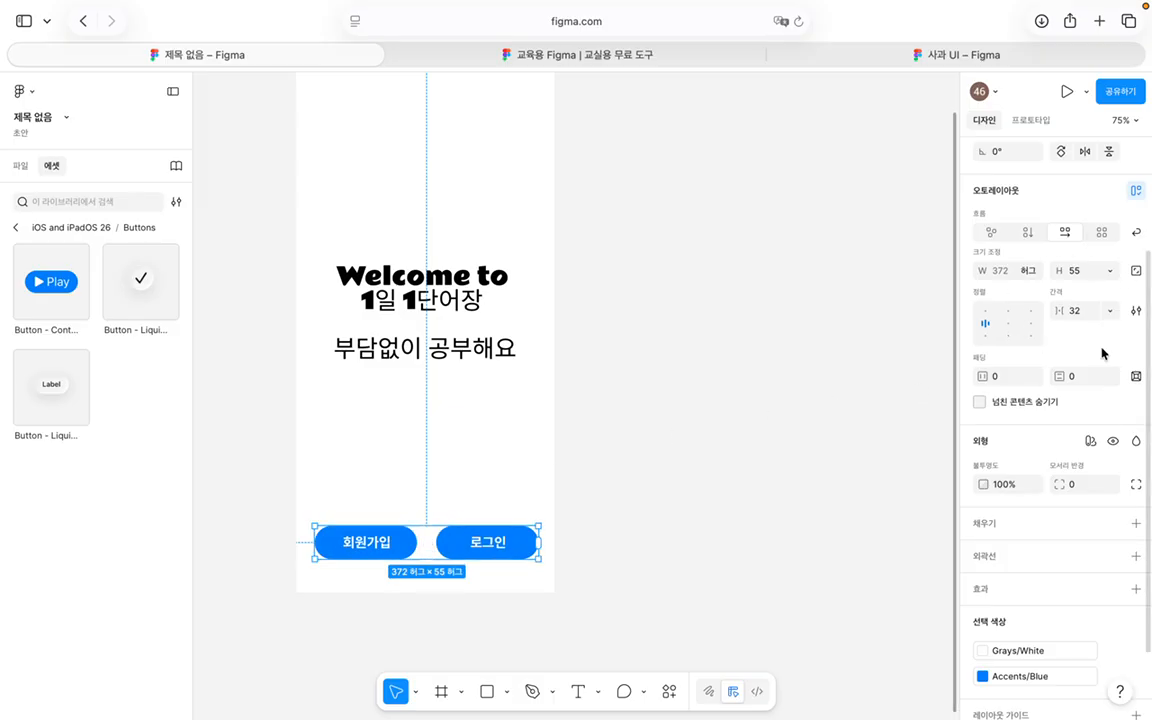
{"action": "left_click", "coordinate": [1092, 313]}
{"action": "type", "text": "30"}
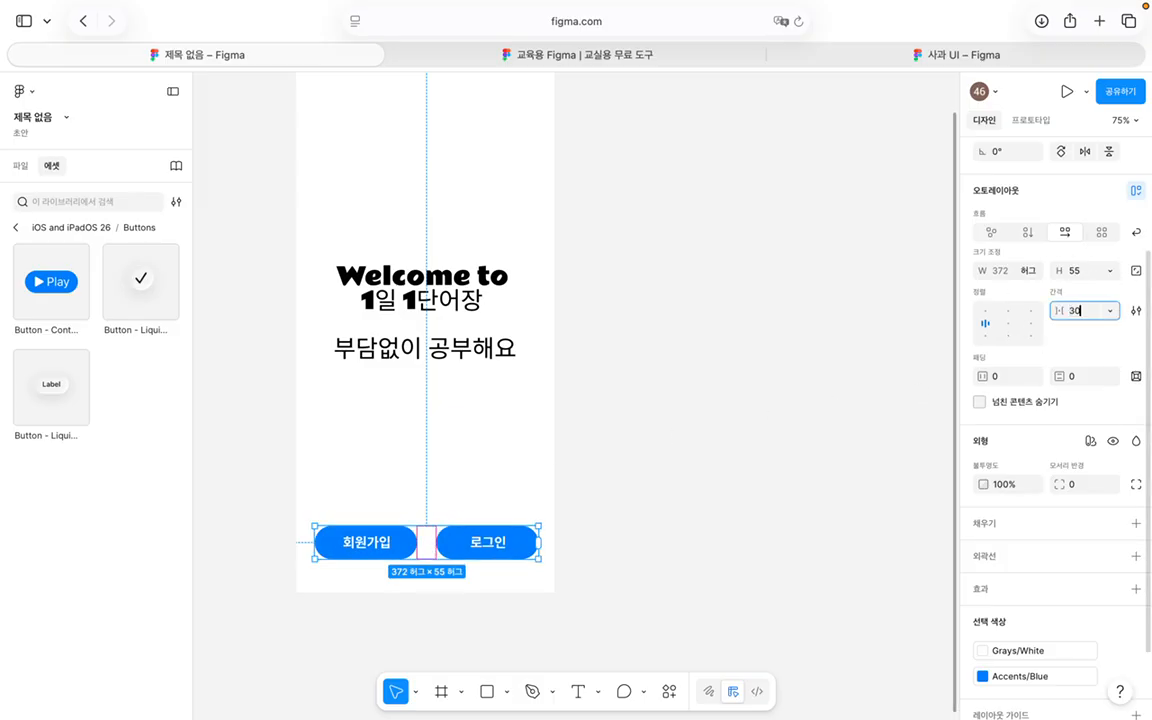
{"action": "key", "text": "Return"}
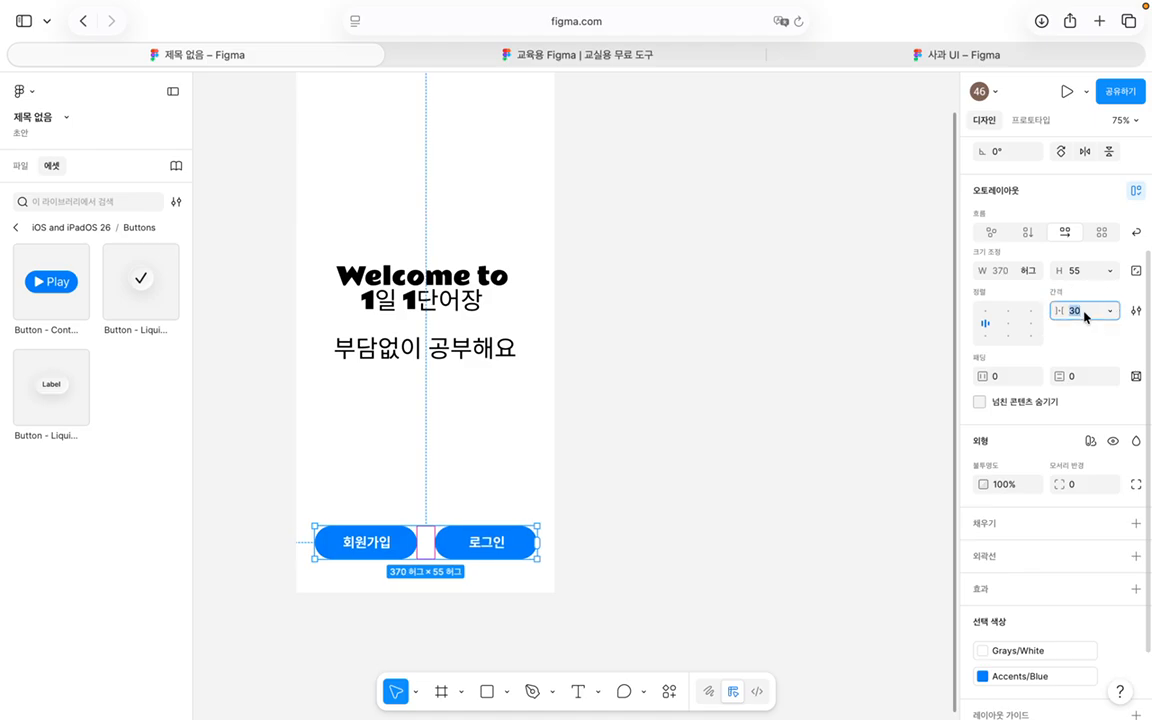
{"action": "type", "text": "40"}
{"action": "key", "text": "Return"}
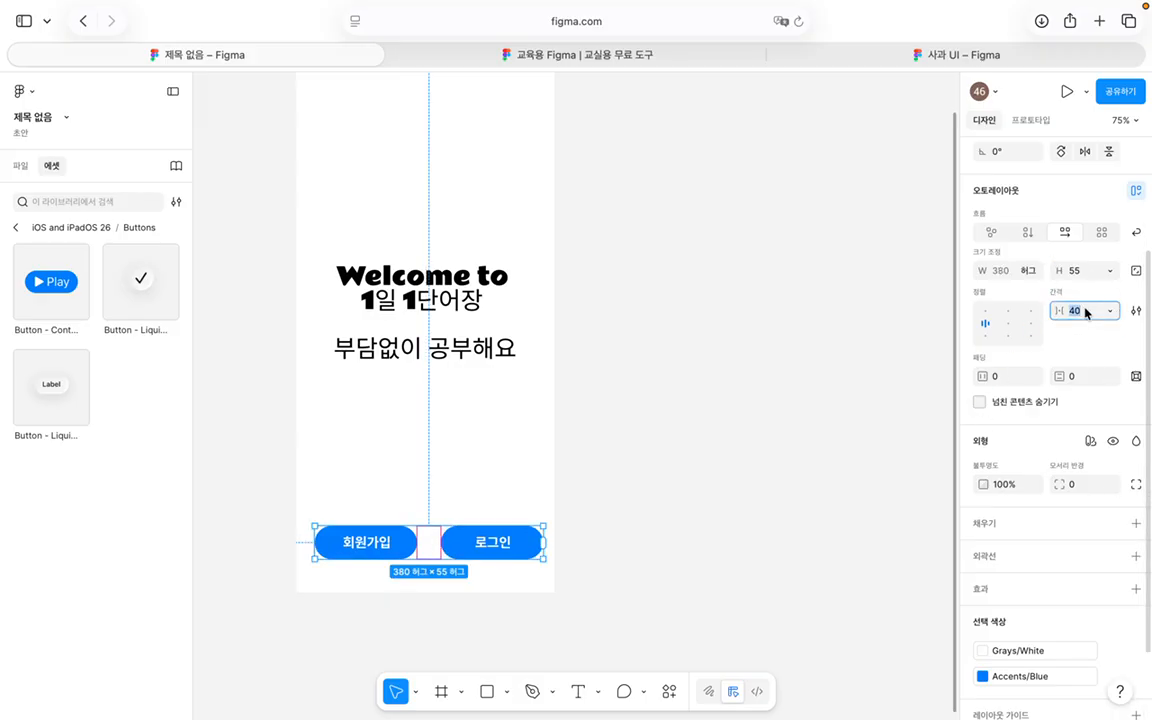
{"action": "type", "text": "30"}
{"action": "key", "text": "Return"}
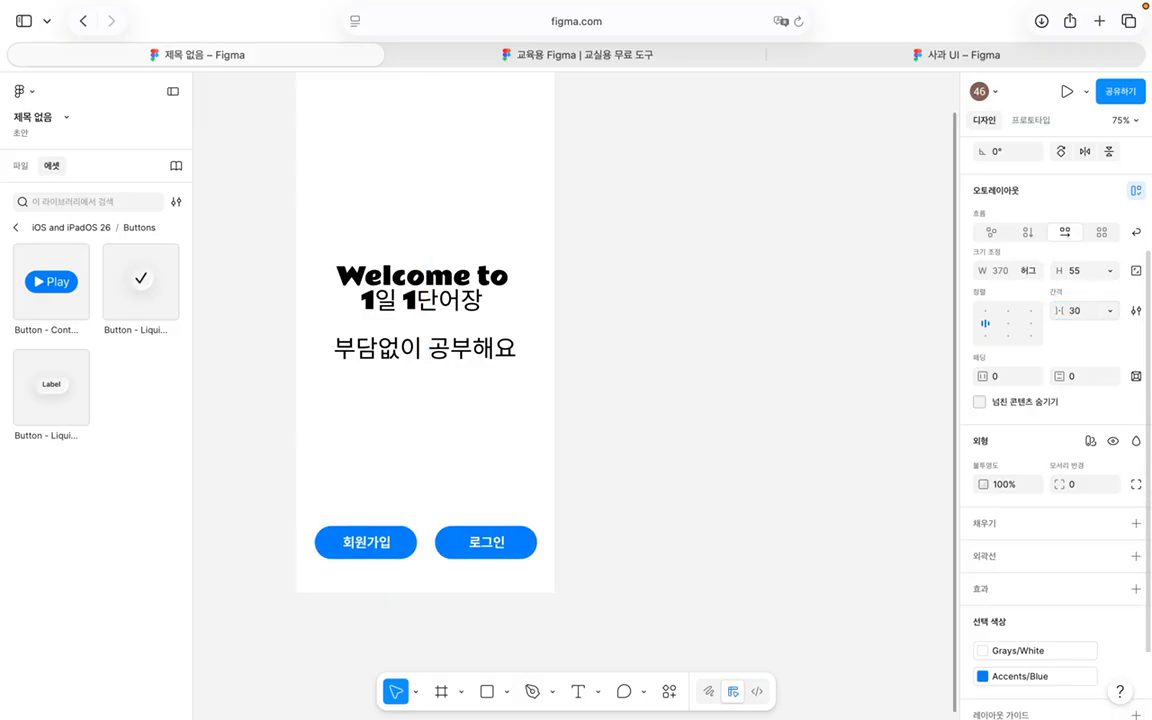
Step: Set 20 horizontal and vertical padding and centre the button row horizontally
{"action": "left_click", "coordinate": [1005, 376]}
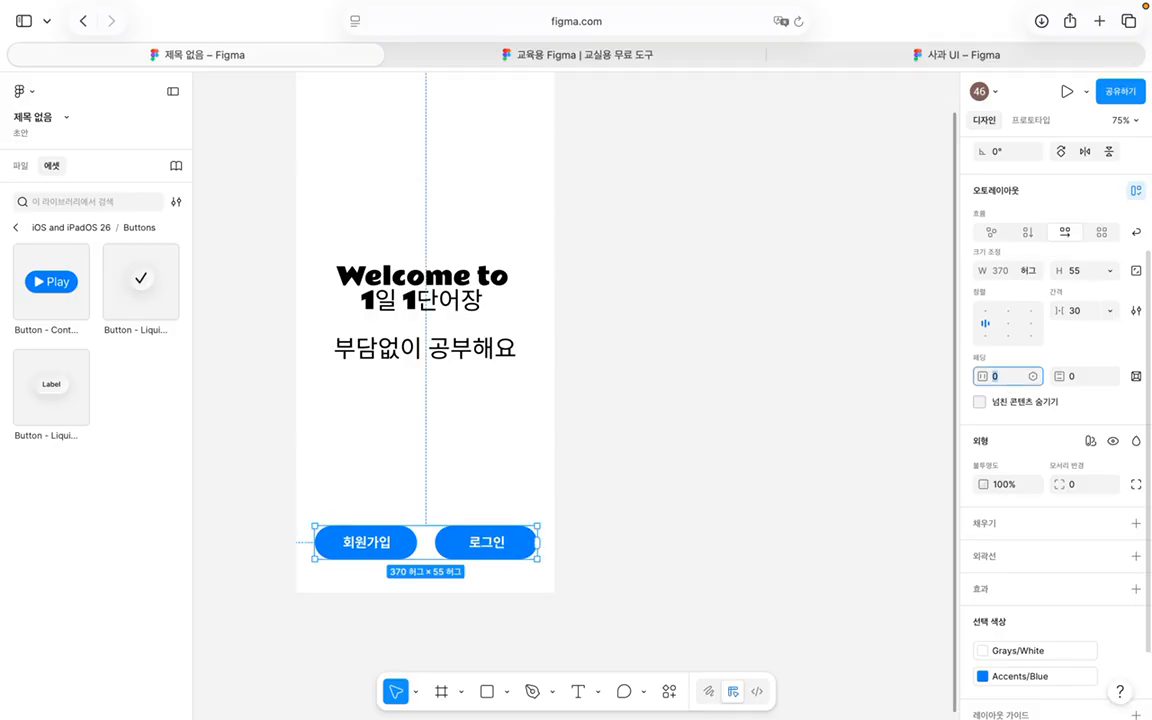
{"action": "key", "text": "Return"}
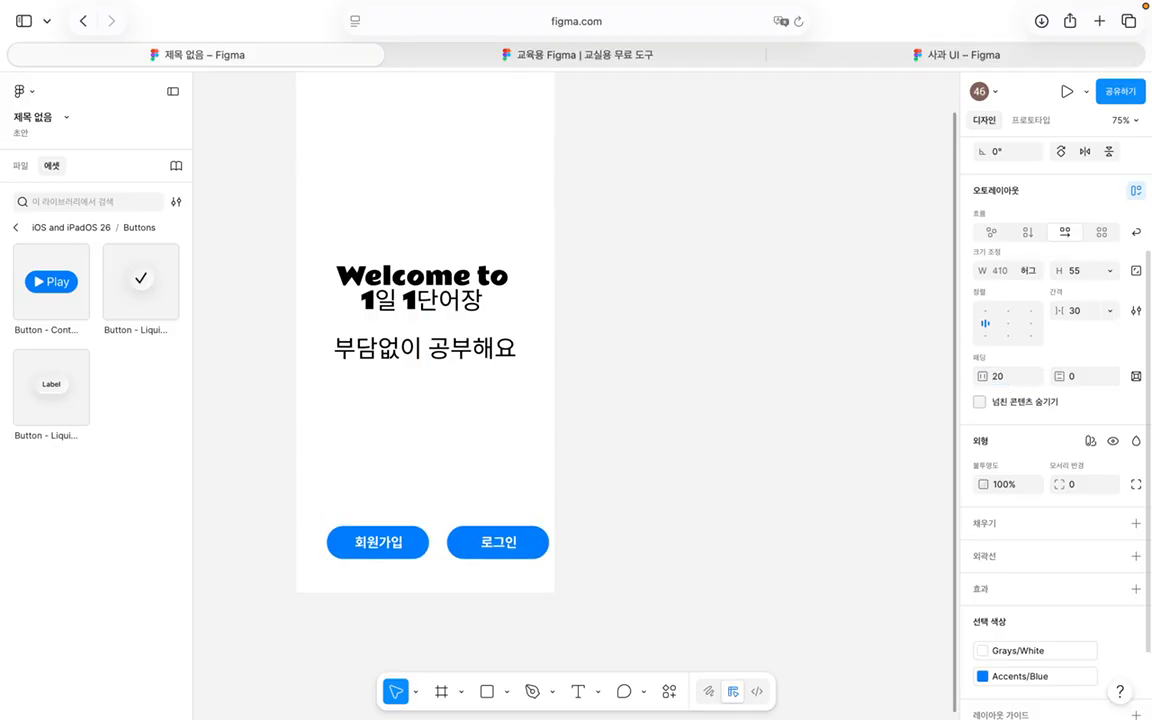
{"action": "left_click", "coordinate": [1085, 377]}
{"action": "type", "text": "20"}
{"action": "key", "text": "Return"}
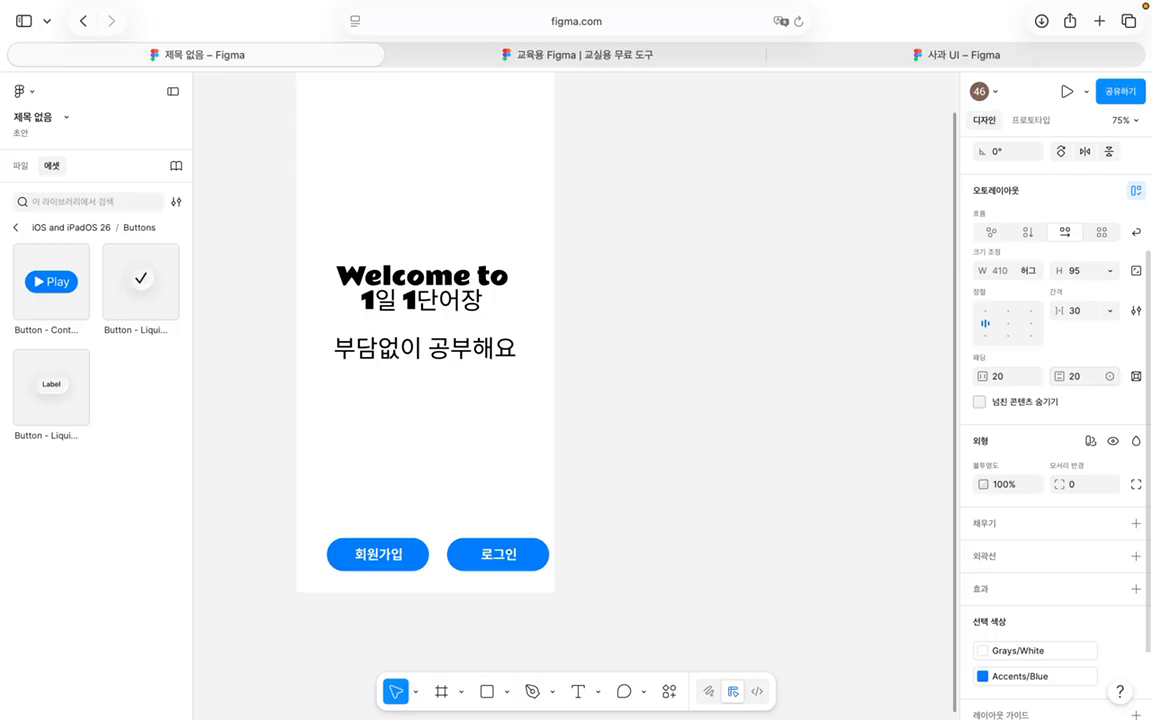
{"action": "scroll", "coordinate": [1090, 428], "scroll_direction": "up", "scroll_amount": 3}
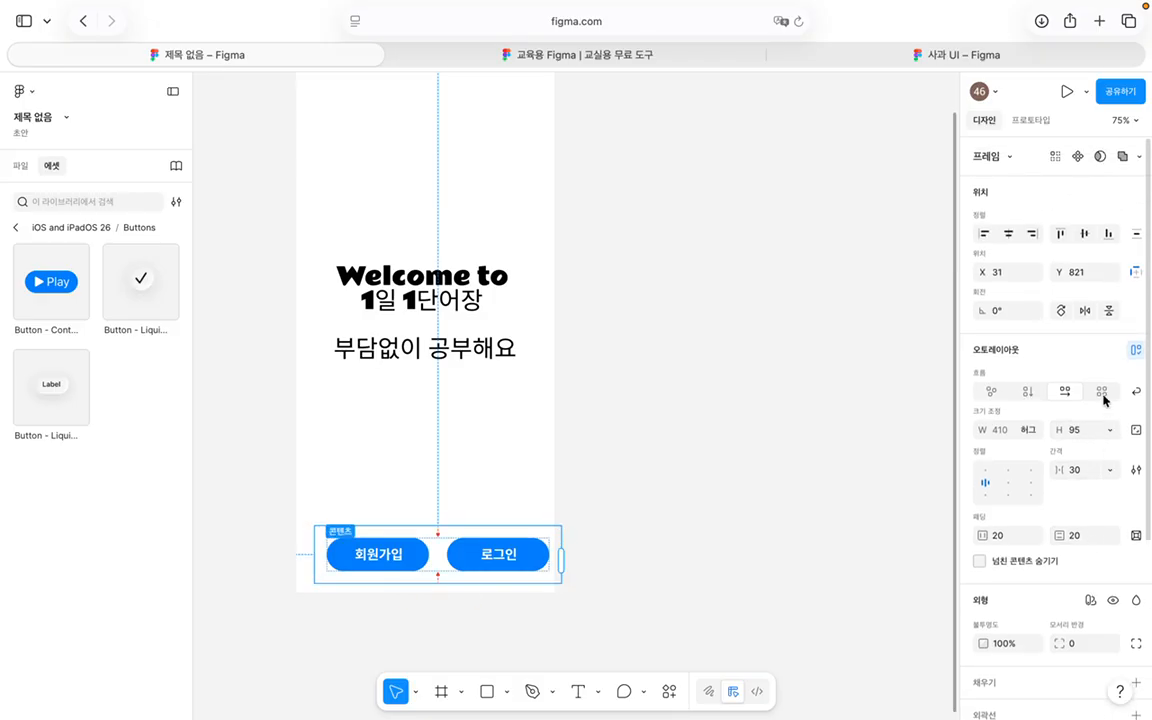
{"action": "left_click", "coordinate": [1006, 235]}
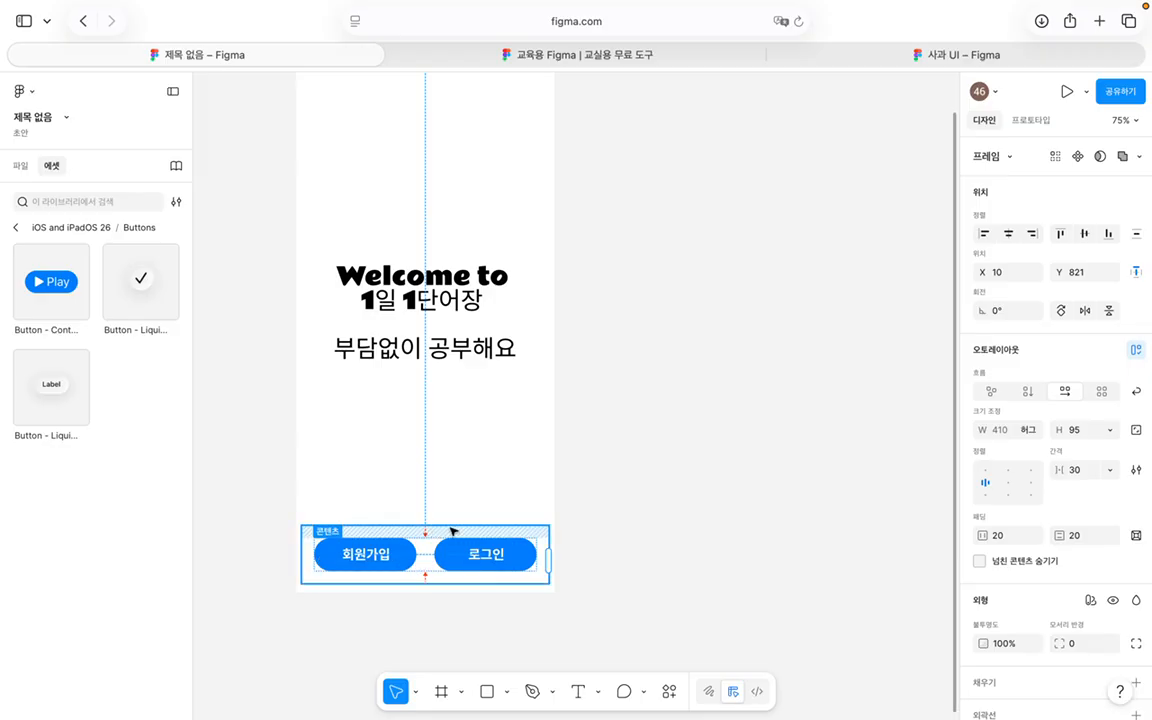
Step: Deselect the button row and switch to the 사과 UI design file
{"action": "left_click", "coordinate": [568, 509]}
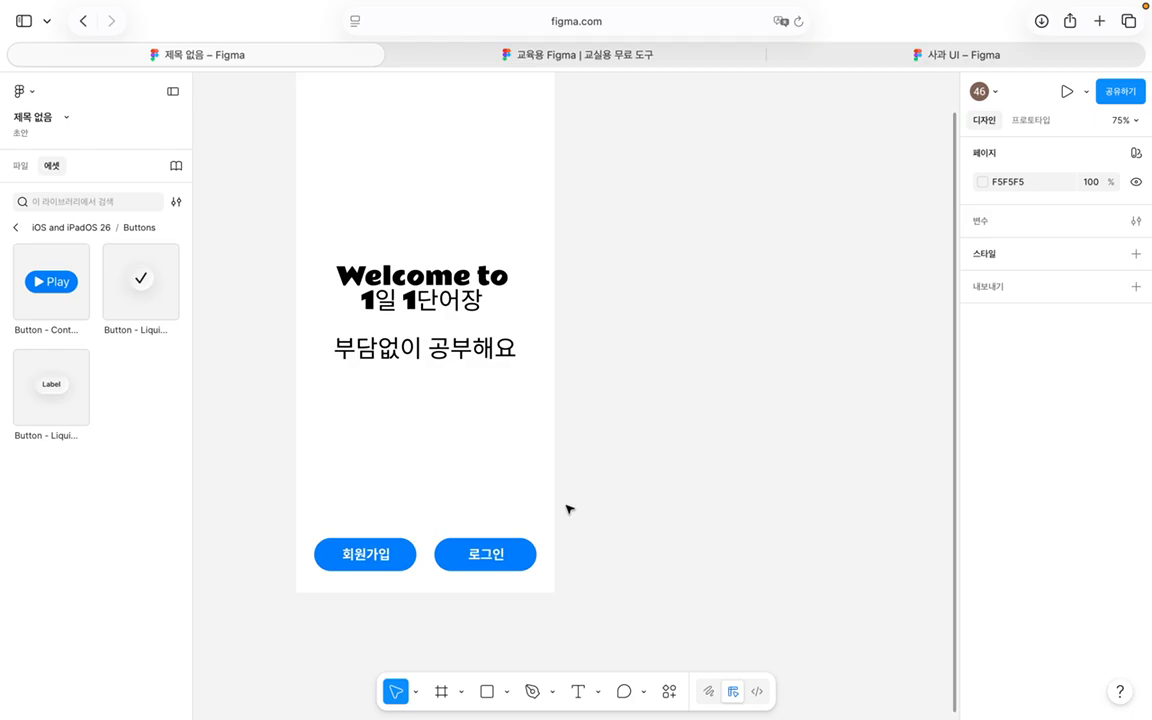
{"action": "scroll", "coordinate": [568, 509], "scroll_direction": "up", "scroll_amount": 2}
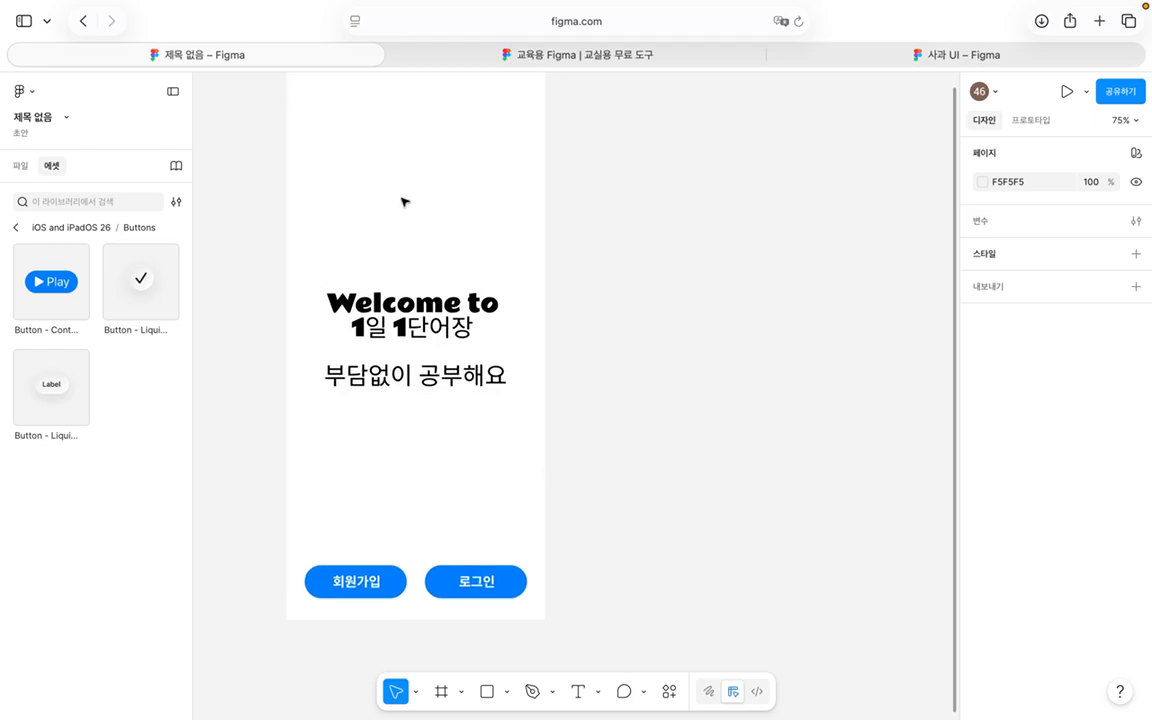
{"action": "left_click_drag", "start_coordinate": [282, 179], "coordinate": [548, 246]}
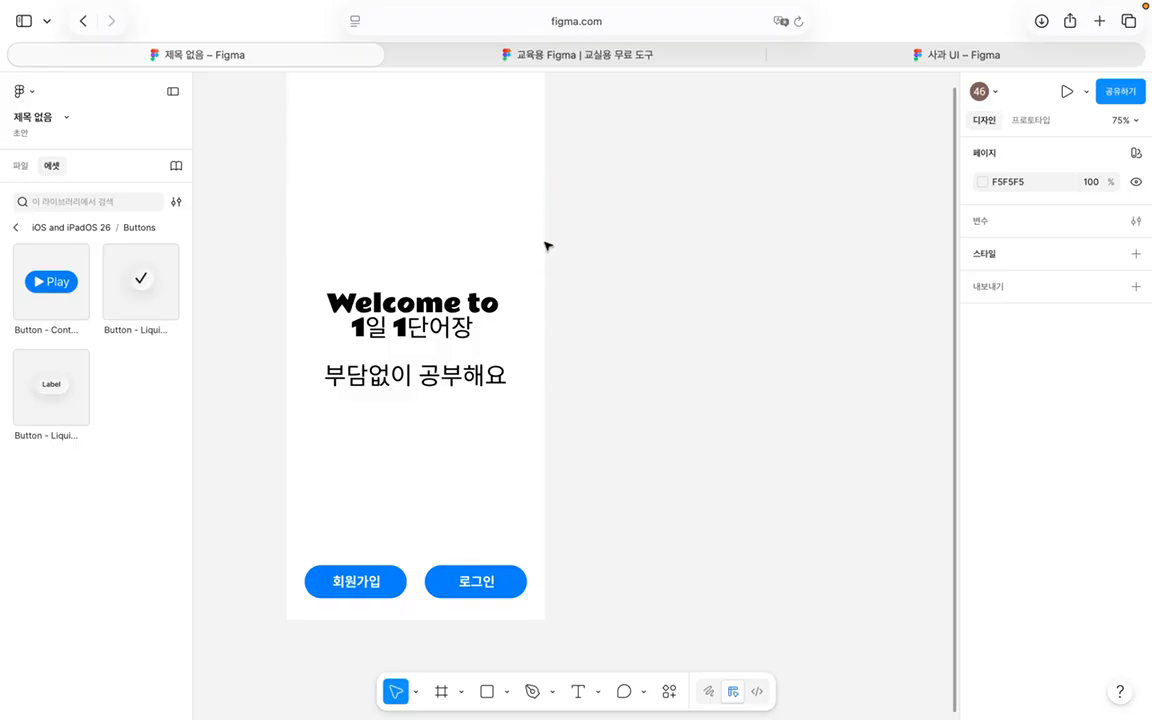
{"action": "left_click", "coordinate": [892, 53]}
Step: Inspect the profile screen's menu list and its 친구목록 관리 row
{"action": "scroll", "coordinate": [738, 316], "scroll_direction": "down", "scroll_amount": 5}
{"action": "left_click", "coordinate": [405, 337]}
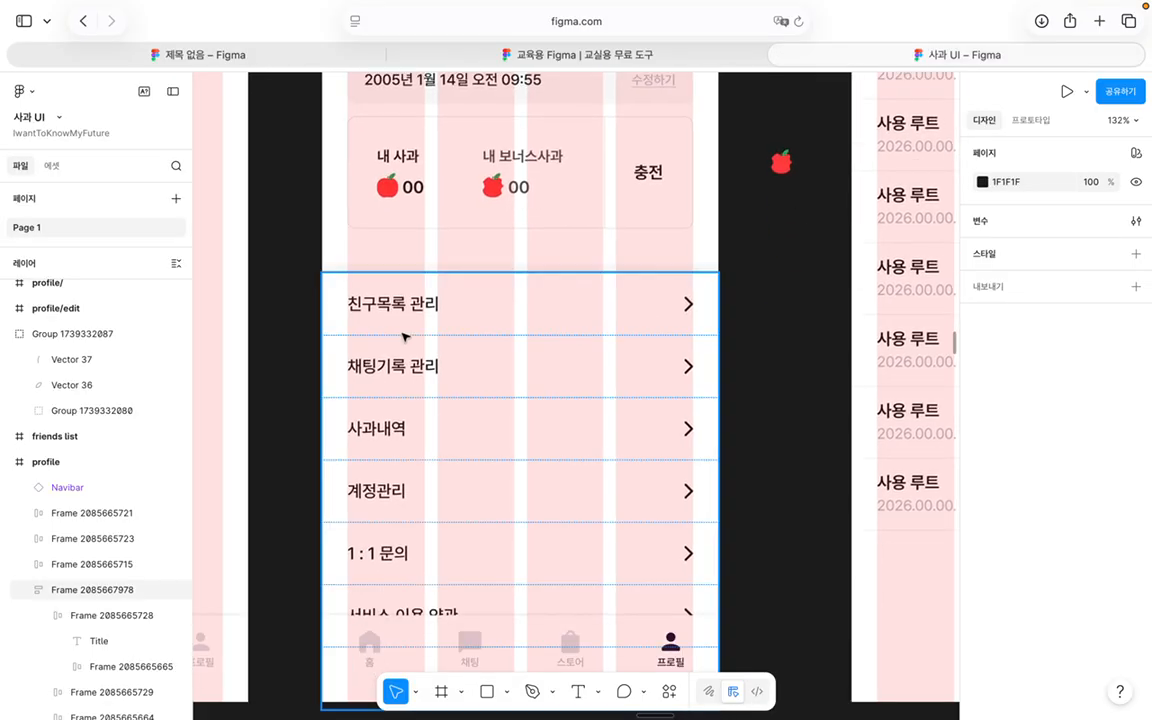
{"action": "left_click", "coordinate": [420, 321]}
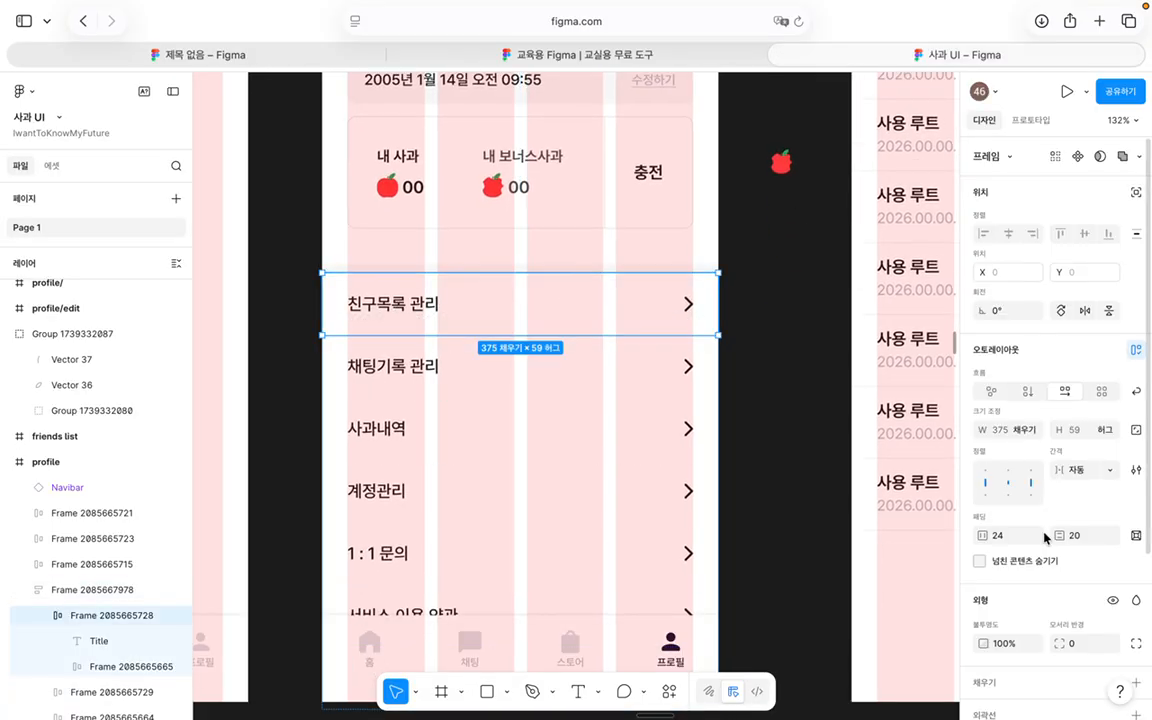
{"action": "scroll", "coordinate": [1045, 538], "scroll_direction": "down", "scroll_amount": 1}
{"action": "scroll", "coordinate": [553, 395], "scroll_direction": "up", "scroll_amount": 10}
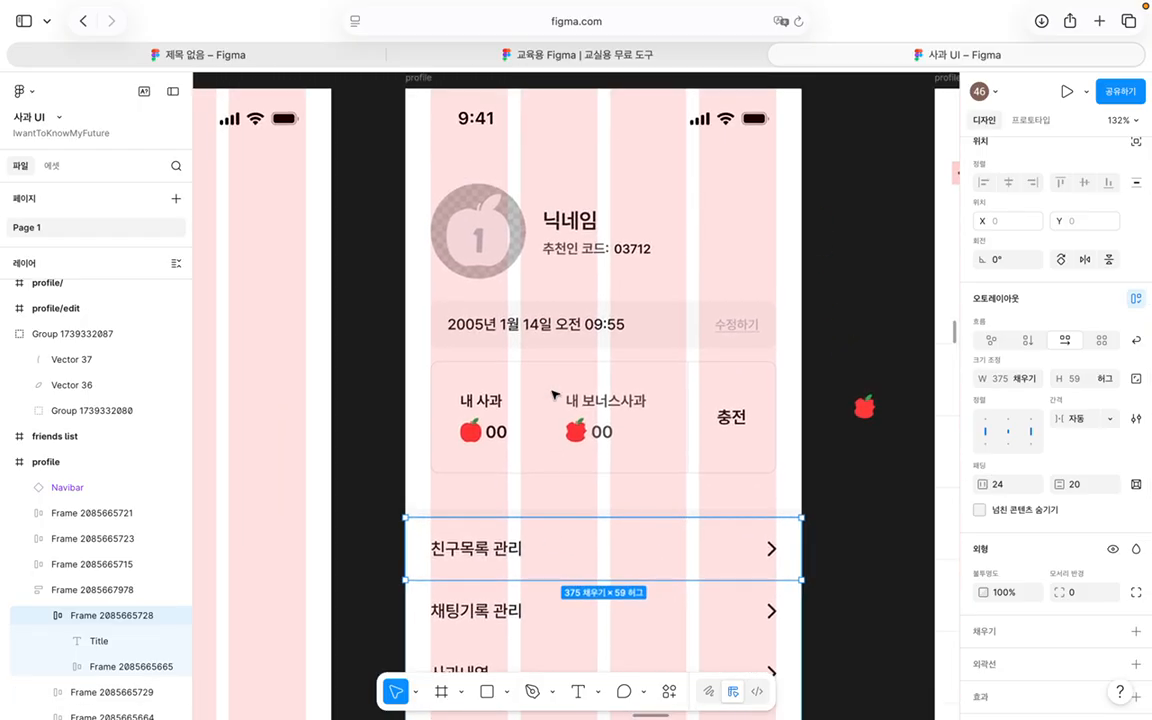
{"action": "scroll", "coordinate": [553, 395], "scroll_direction": "right", "scroll_amount": 10}
{"action": "scroll", "coordinate": [617, 480], "scroll_direction": "right", "scroll_amount": 4}
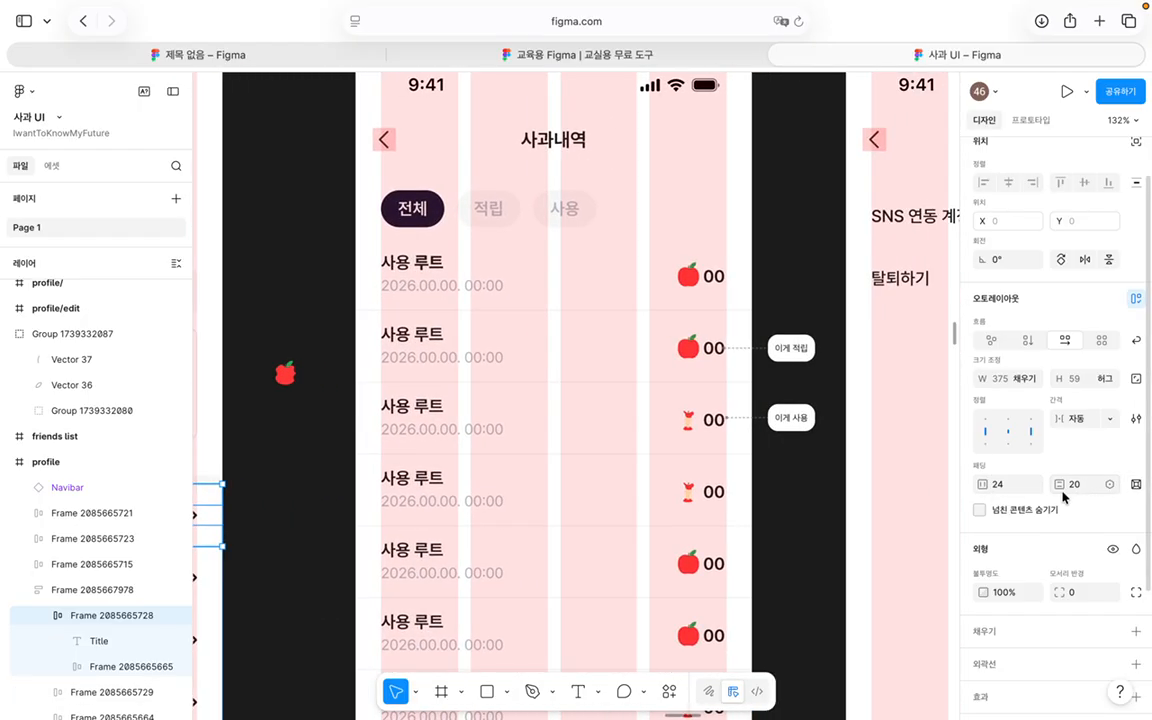
{"action": "scroll", "coordinate": [430, 503], "scroll_direction": "left", "scroll_amount": 1}
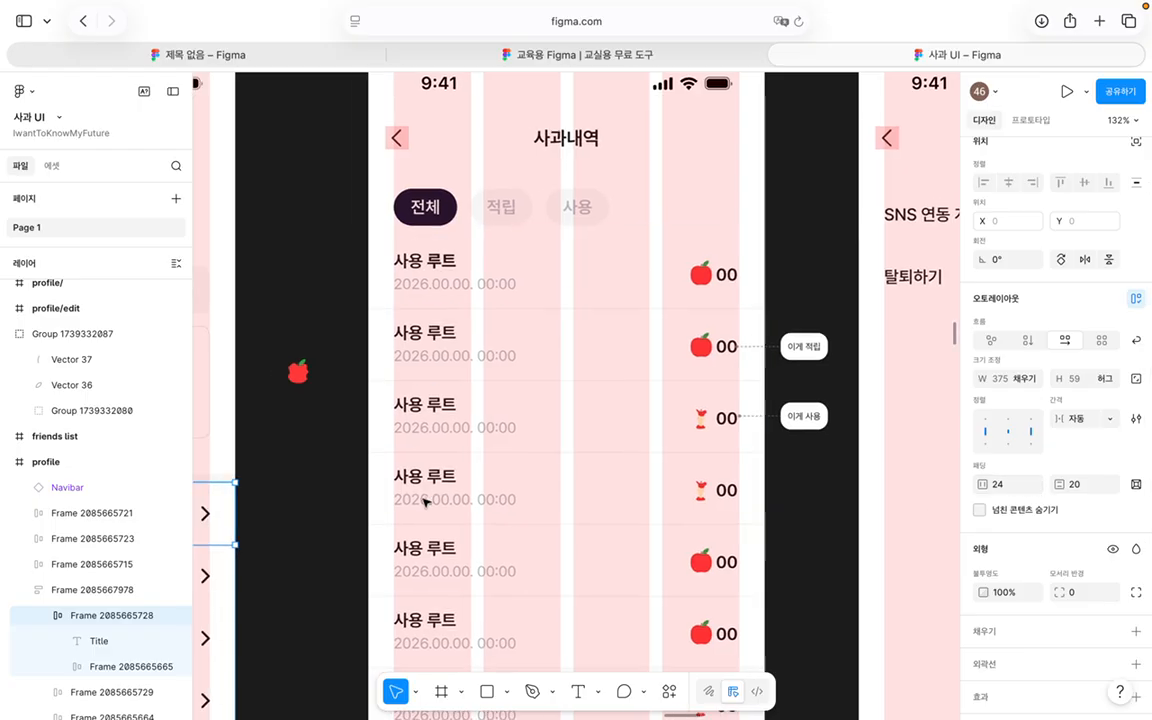
Step: Give the profile screen's menu list a vertical auto layout
{"action": "left_click", "coordinate": [46, 467]}
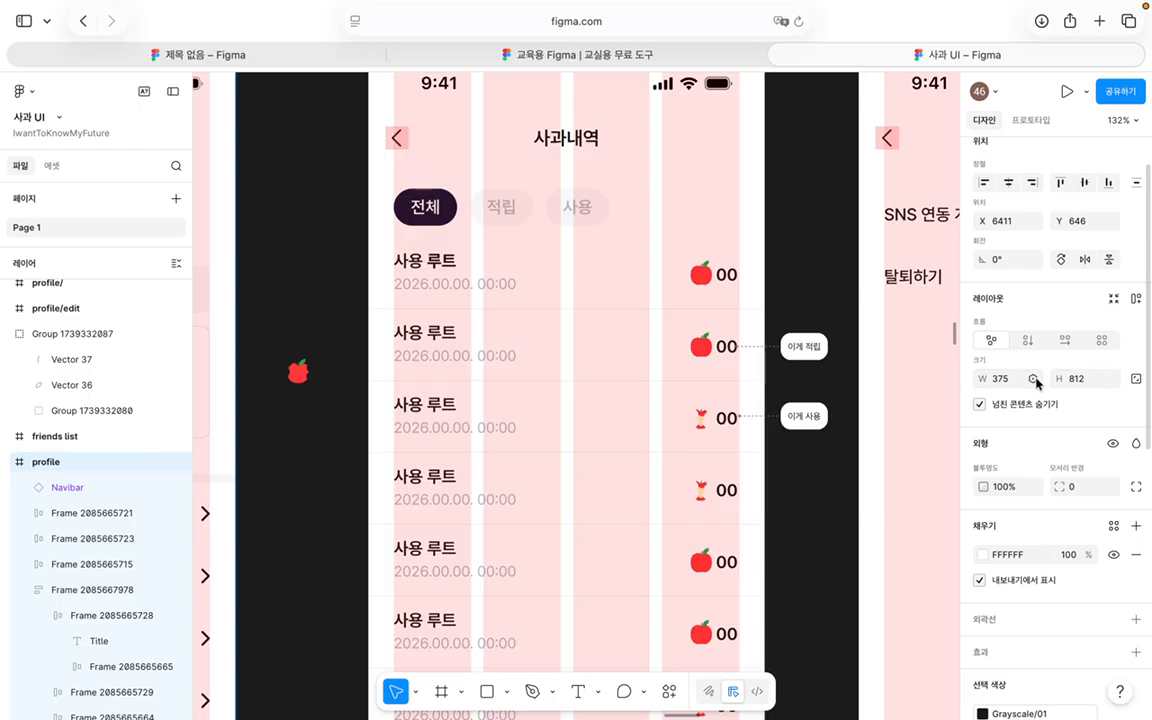
{"action": "scroll", "coordinate": [697, 493], "scroll_direction": "left", "scroll_amount": 5}
{"action": "scroll", "coordinate": [697, 493], "scroll_direction": "left", "scroll_amount": 5}
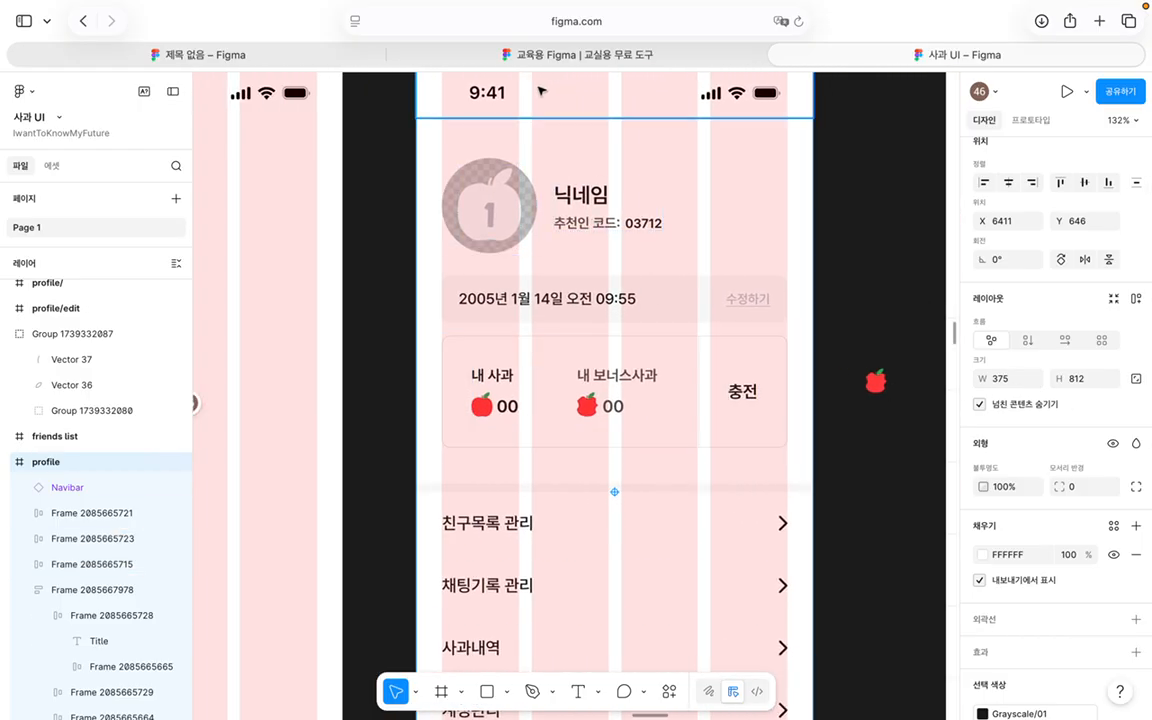
{"action": "scroll", "coordinate": [385, 311], "scroll_direction": "down", "scroll_amount": 4}
{"action": "left_click", "coordinate": [420, 338]}
{"action": "key", "text": "shift+a"}
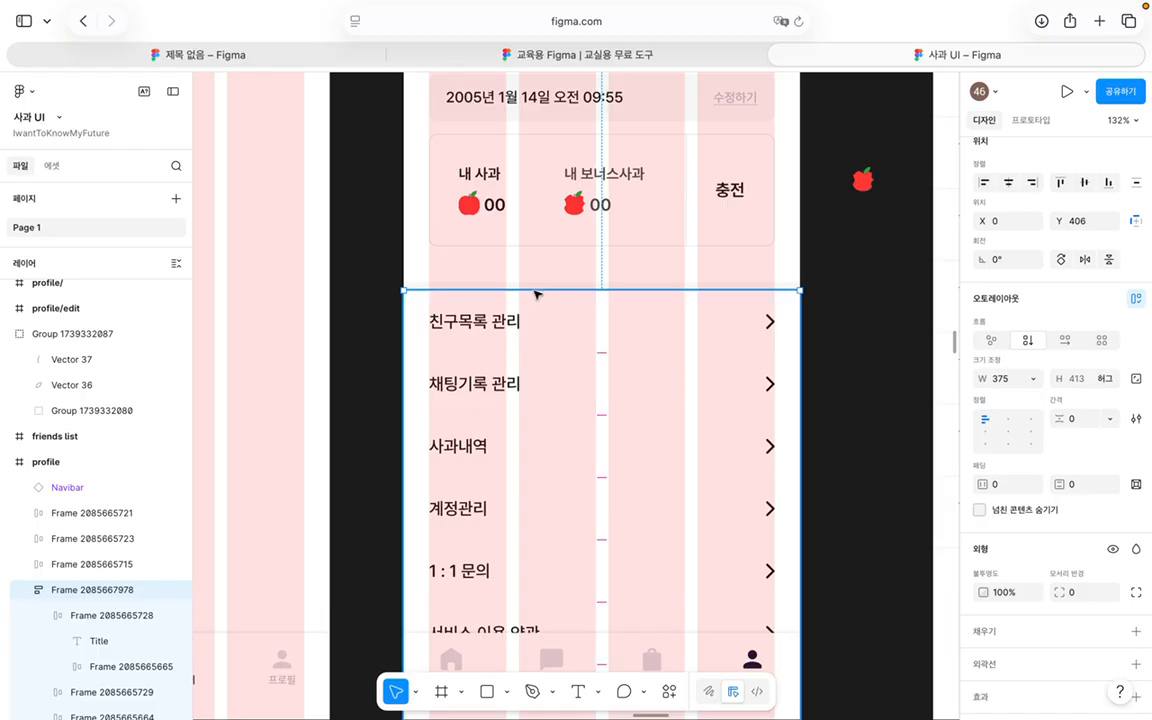
Step: Drill into the apple-count card's 내 사과 counts frame
{"action": "left_click", "coordinate": [435, 322]}
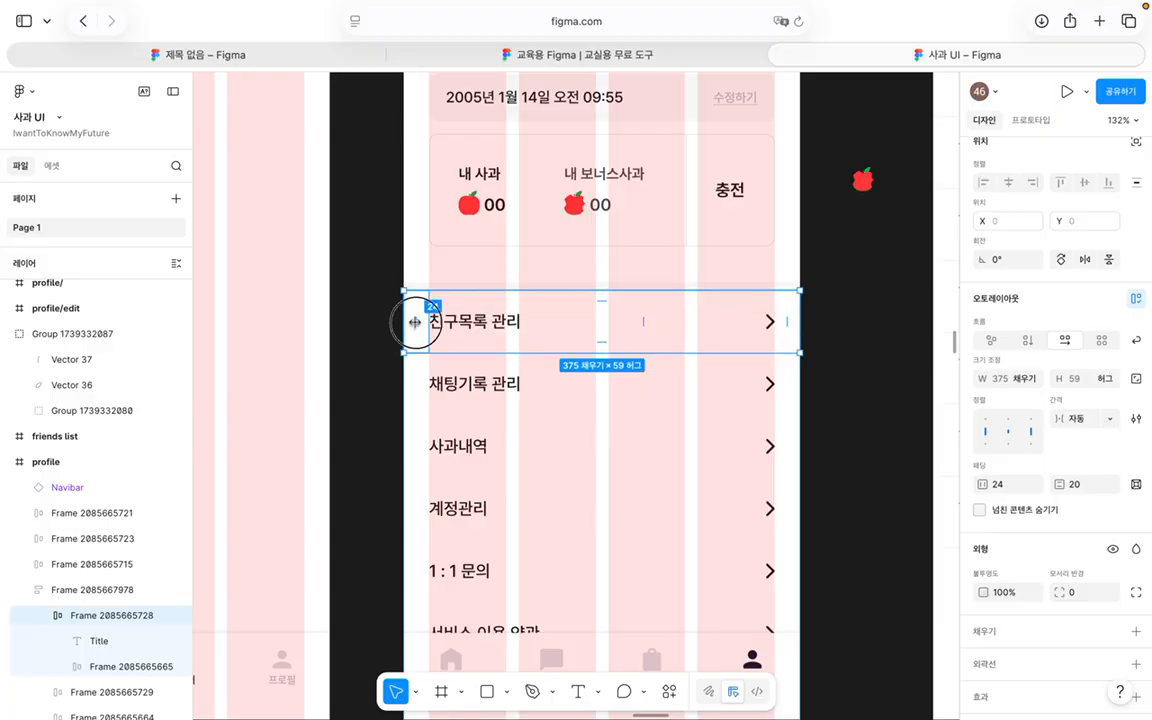
{"action": "left_click", "coordinate": [504, 216]}
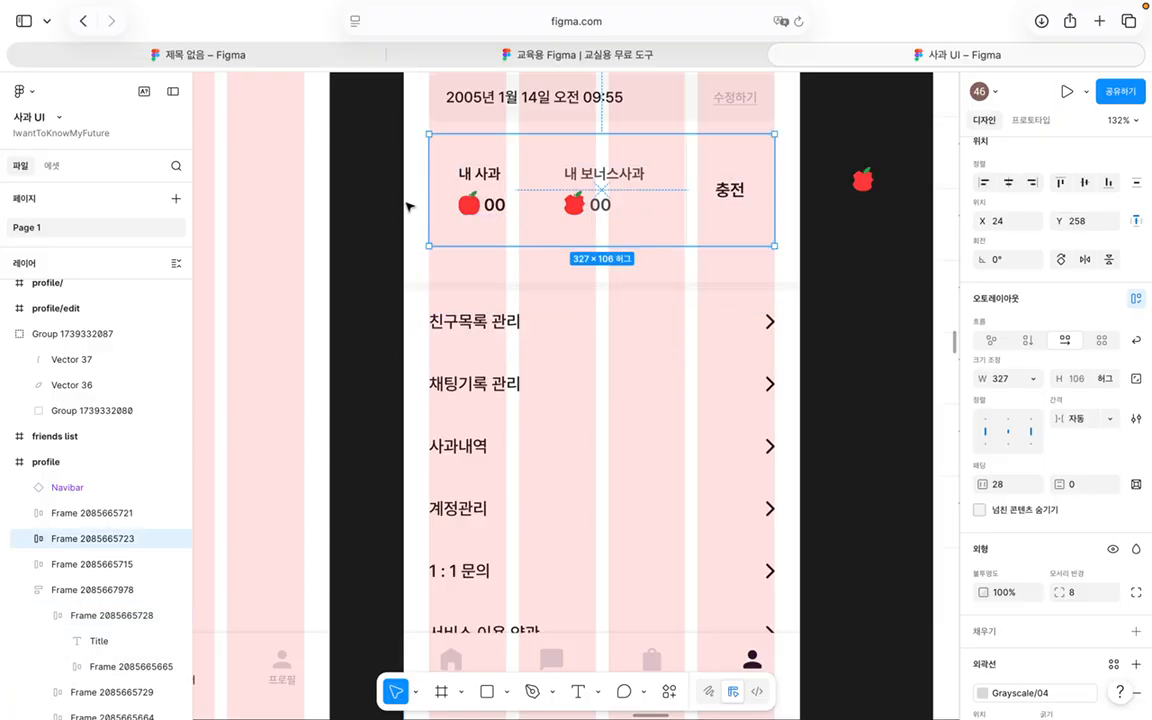
{"action": "left_click", "coordinate": [413, 200]}
{"action": "double_click", "coordinate": [464, 193]}
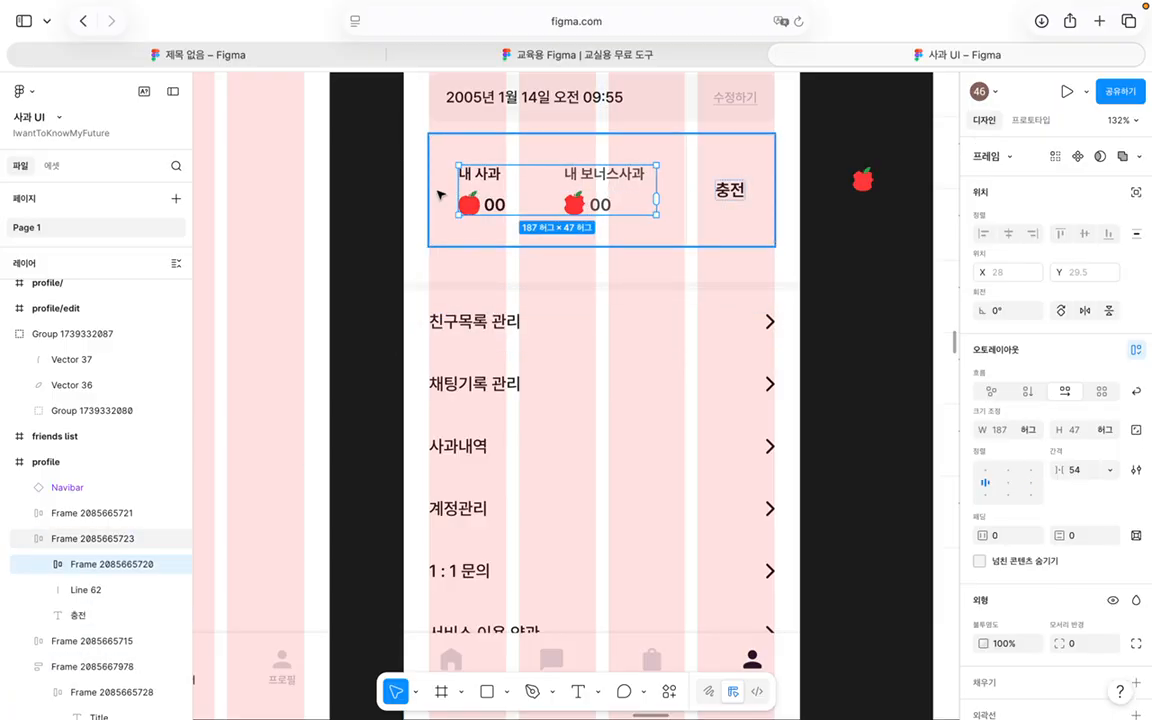
Step: Return to the untitled file and select the 로그인 button
{"action": "left_click", "coordinate": [290, 60]}
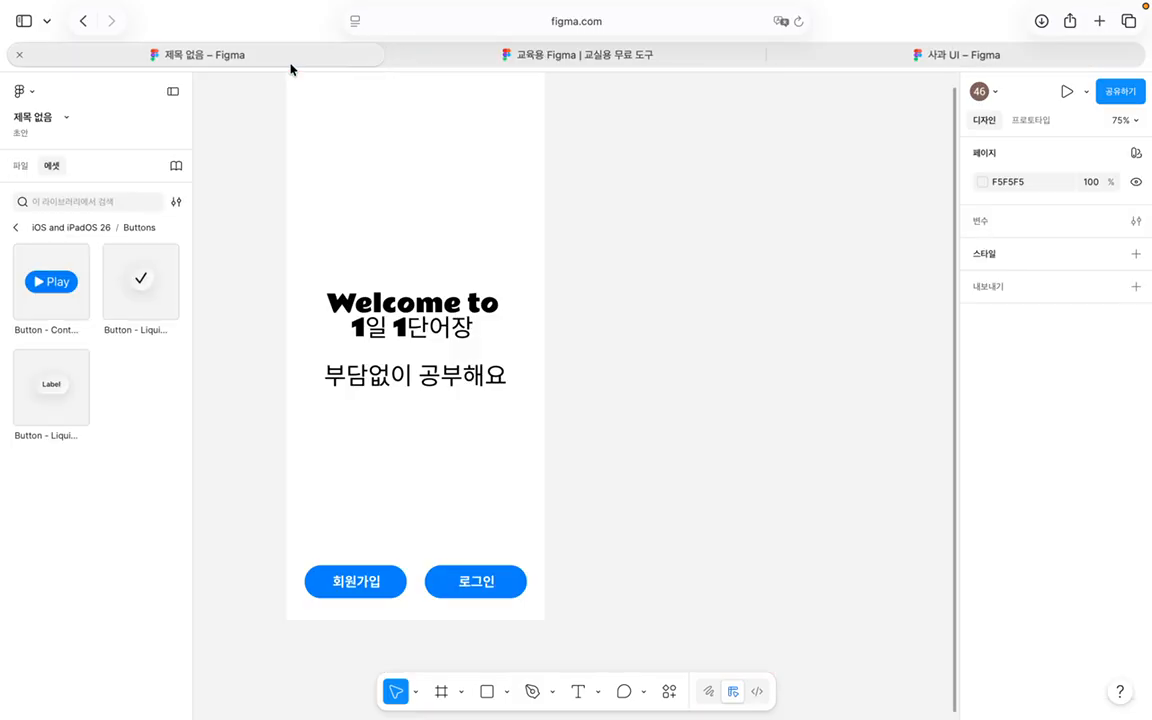
{"action": "scroll", "coordinate": [532, 345], "scroll_direction": "up", "scroll_amount": 3}
{"action": "scroll", "coordinate": [532, 345], "scroll_direction": "down", "scroll_amount": 4}
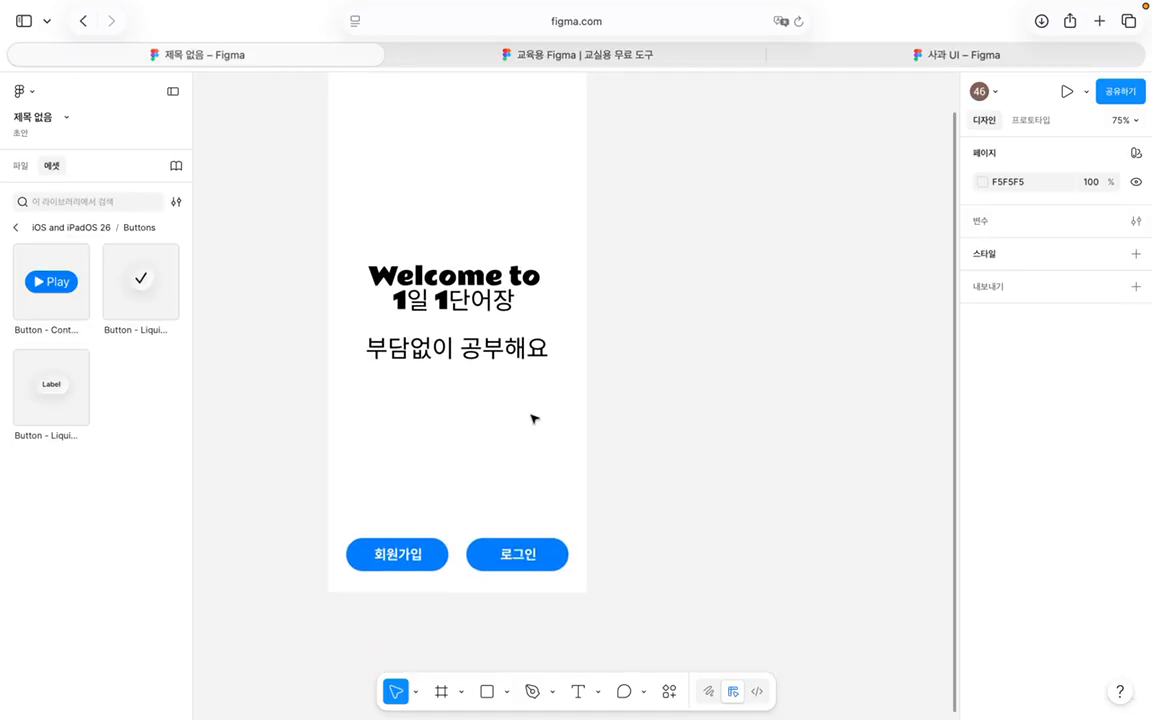
{"action": "left_click", "coordinate": [507, 557]}
{"action": "left_click", "coordinate": [496, 553]}
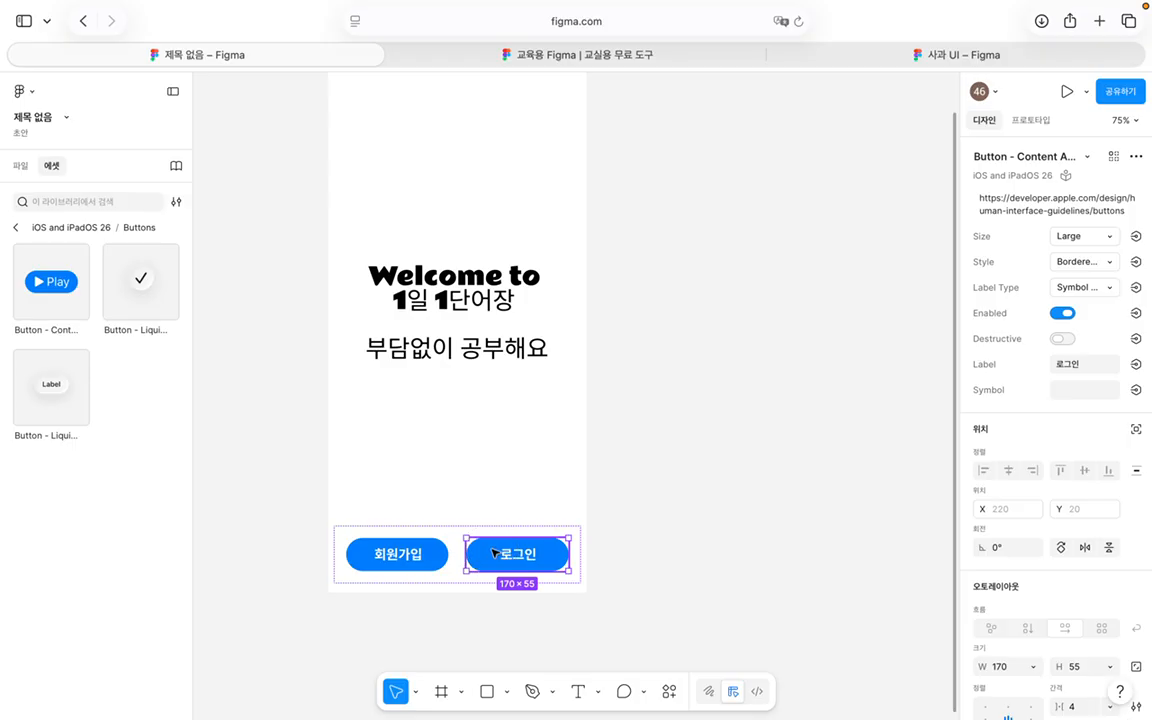
{"action": "scroll", "coordinate": [1000, 470], "scroll_direction": "down", "scroll_amount": 10}
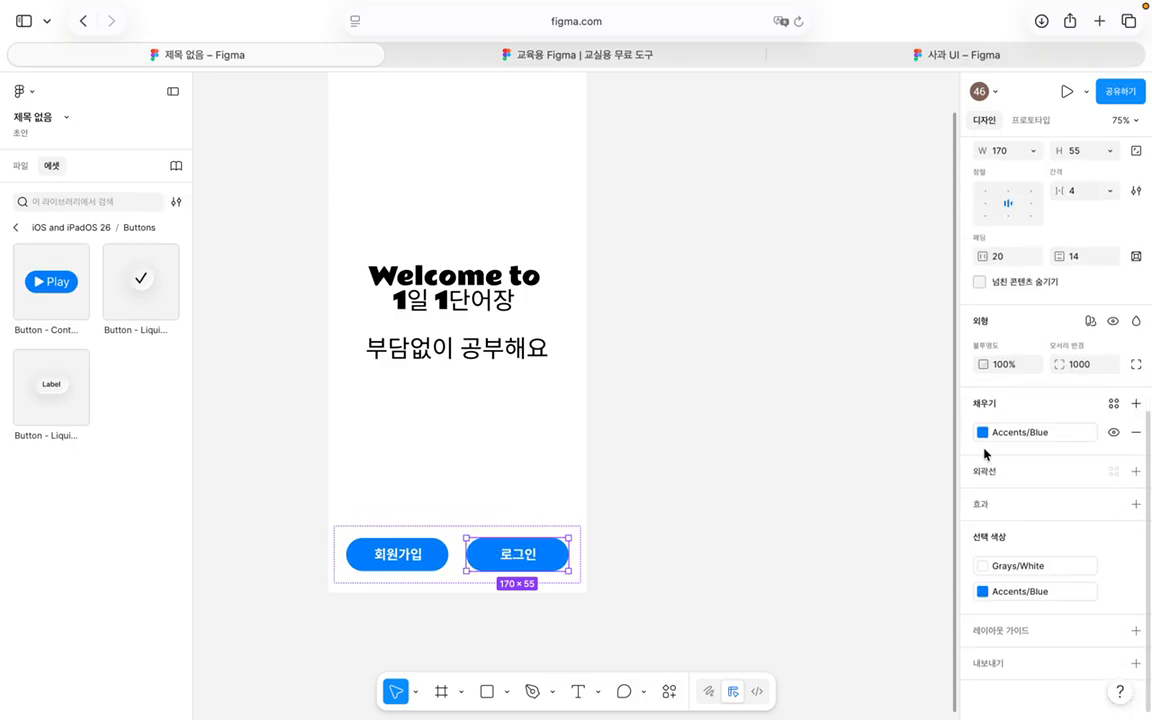
Step: Browse the fill colour library, then undo an accidental background fill change
{"action": "left_click", "coordinate": [982, 432]}
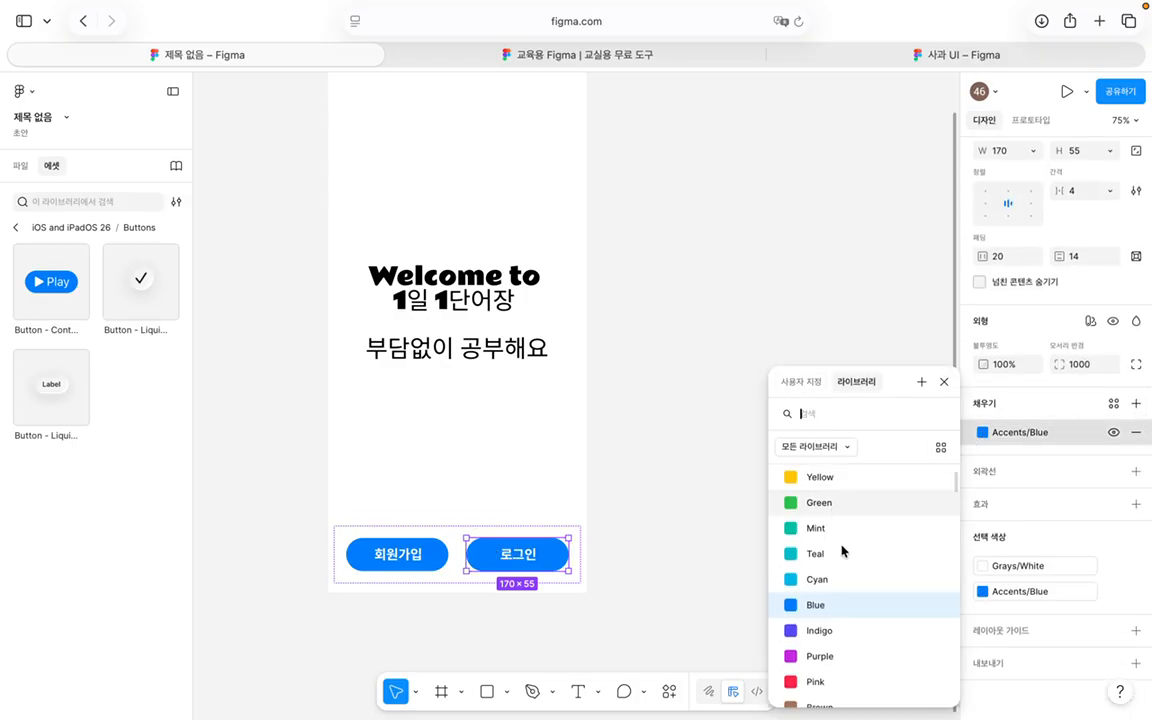
{"action": "scroll", "coordinate": [843, 551], "scroll_direction": "up", "scroll_amount": 3}
{"action": "scroll", "coordinate": [846, 556], "scroll_direction": "down", "scroll_amount": 10}
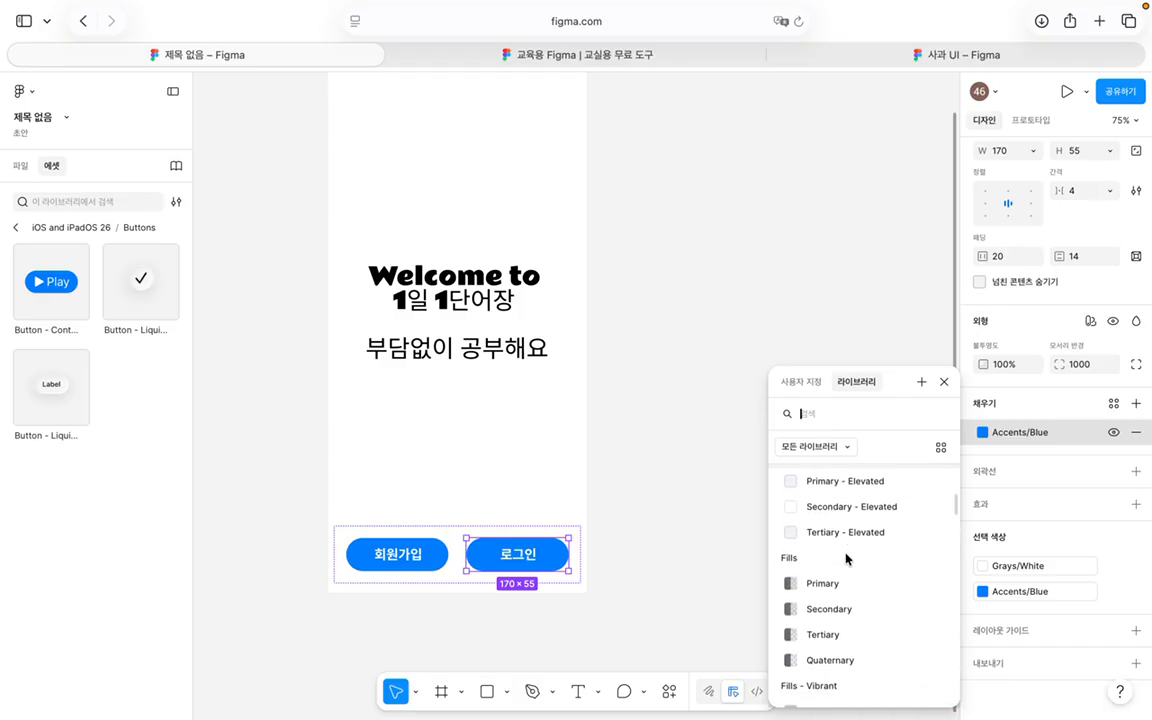
{"action": "scroll", "coordinate": [846, 558], "scroll_direction": "up", "scroll_amount": 5}
{"action": "scroll", "coordinate": [846, 560], "scroll_direction": "down", "scroll_amount": 3}
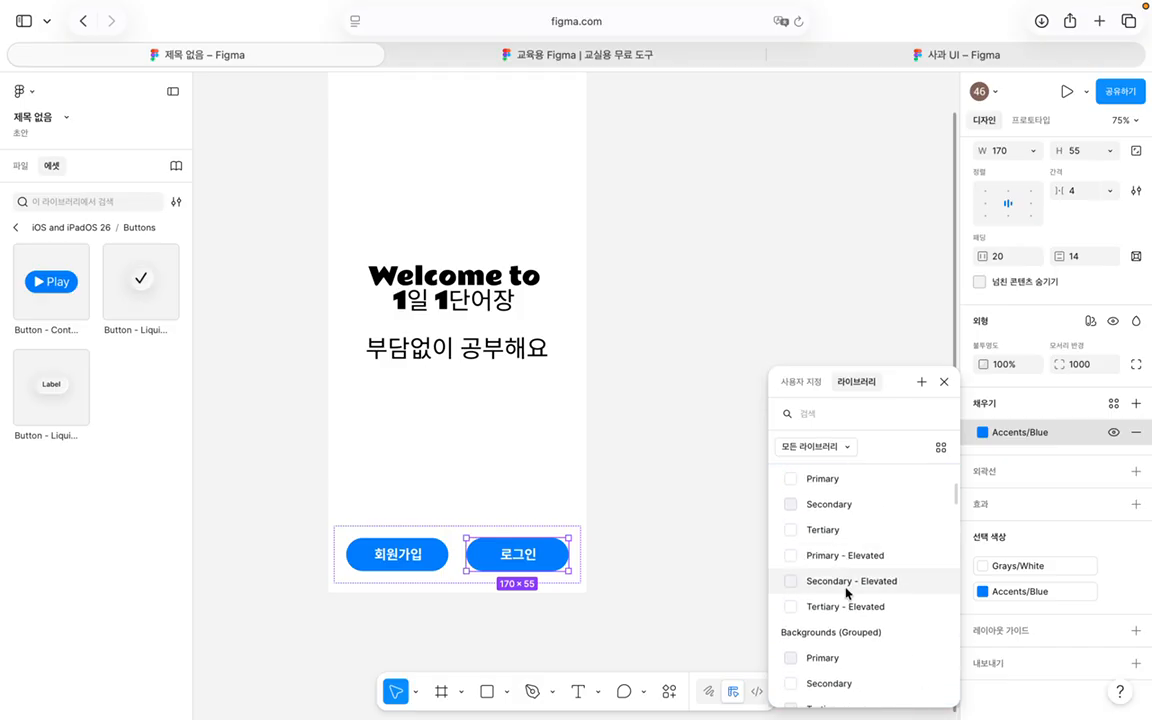
{"action": "scroll", "coordinate": [846, 593], "scroll_direction": "down", "scroll_amount": 1}
{"action": "key", "text": "Escape"}
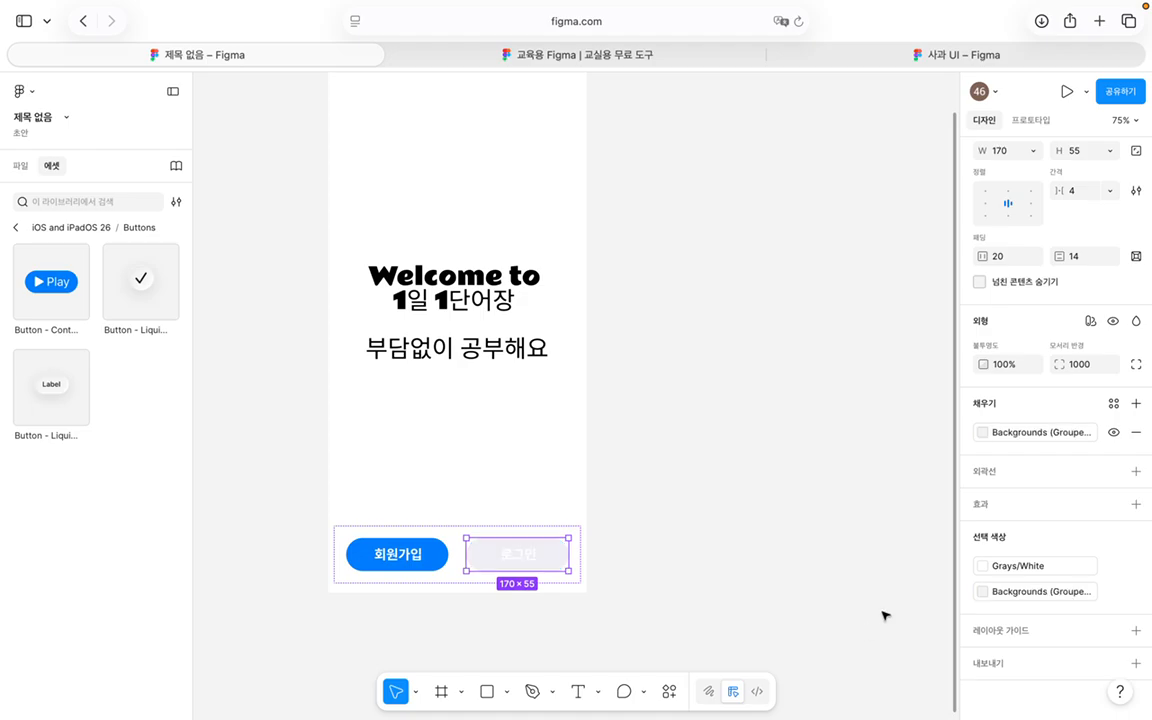
{"action": "key", "text": "super+z"}
Step: Fill the 로그인 button with Grays/Gray 2 after trying Gray
{"action": "left_click", "coordinate": [980, 432]}
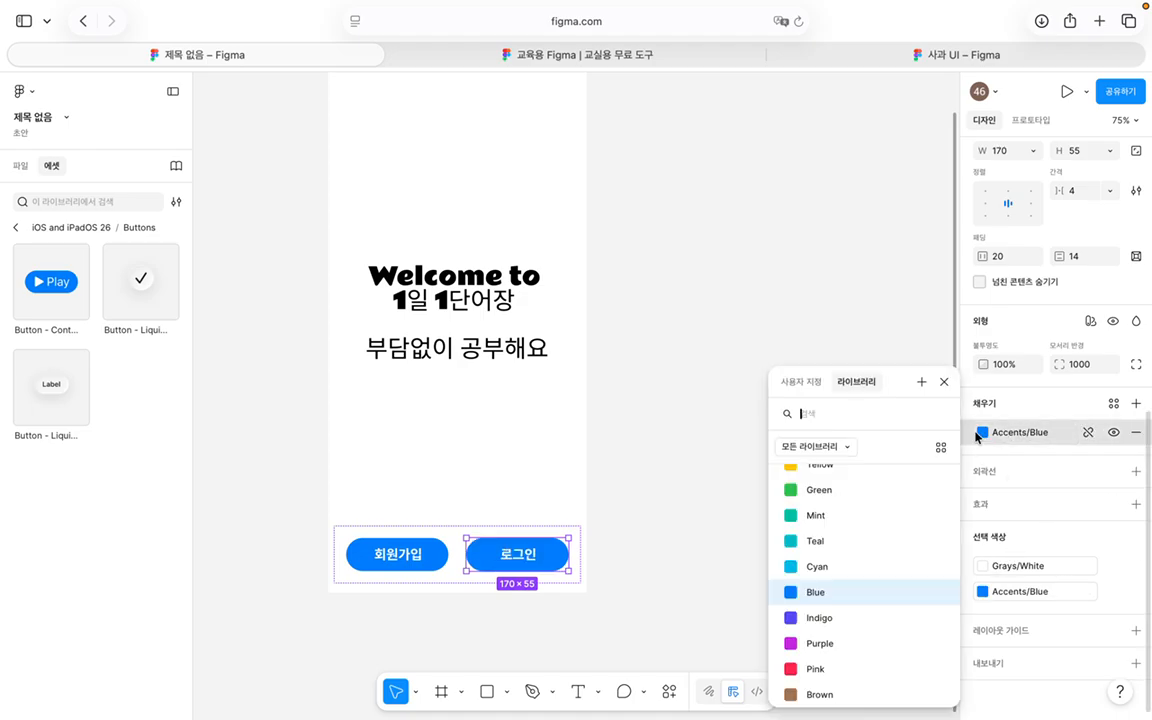
{"action": "scroll", "coordinate": [853, 543], "scroll_direction": "up", "scroll_amount": 4}
{"action": "scroll", "coordinate": [849, 543], "scroll_direction": "down", "scroll_amount": 10}
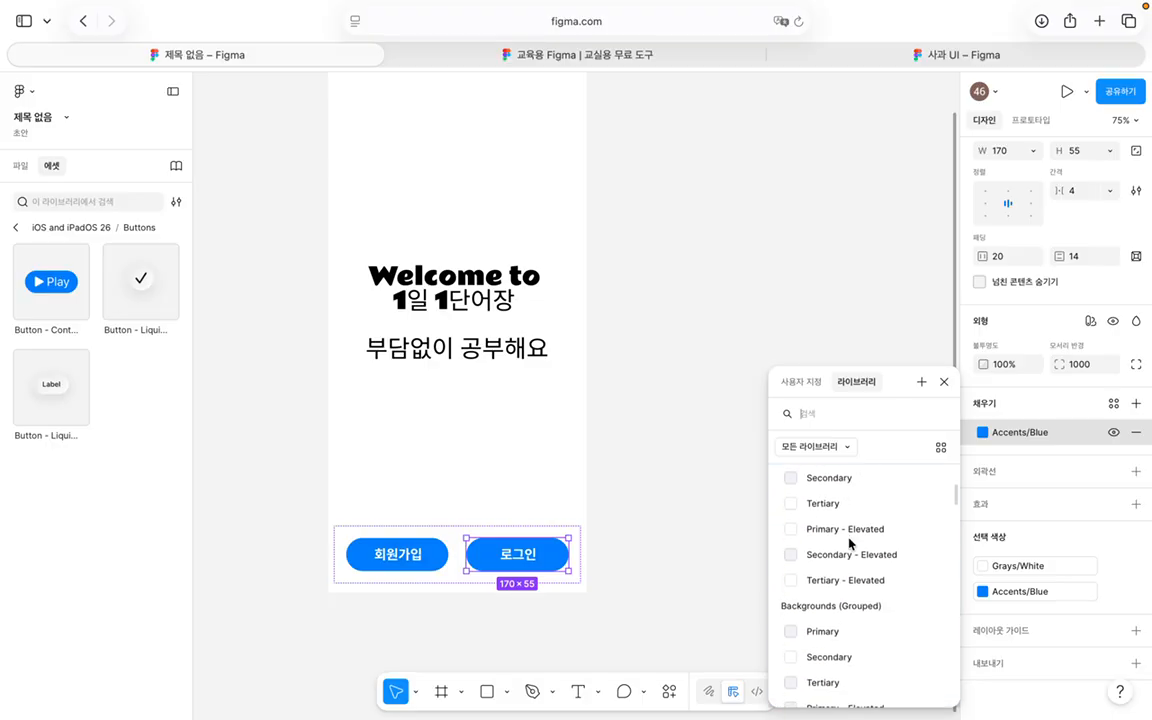
{"action": "scroll", "coordinate": [850, 542], "scroll_direction": "down", "scroll_amount": 15}
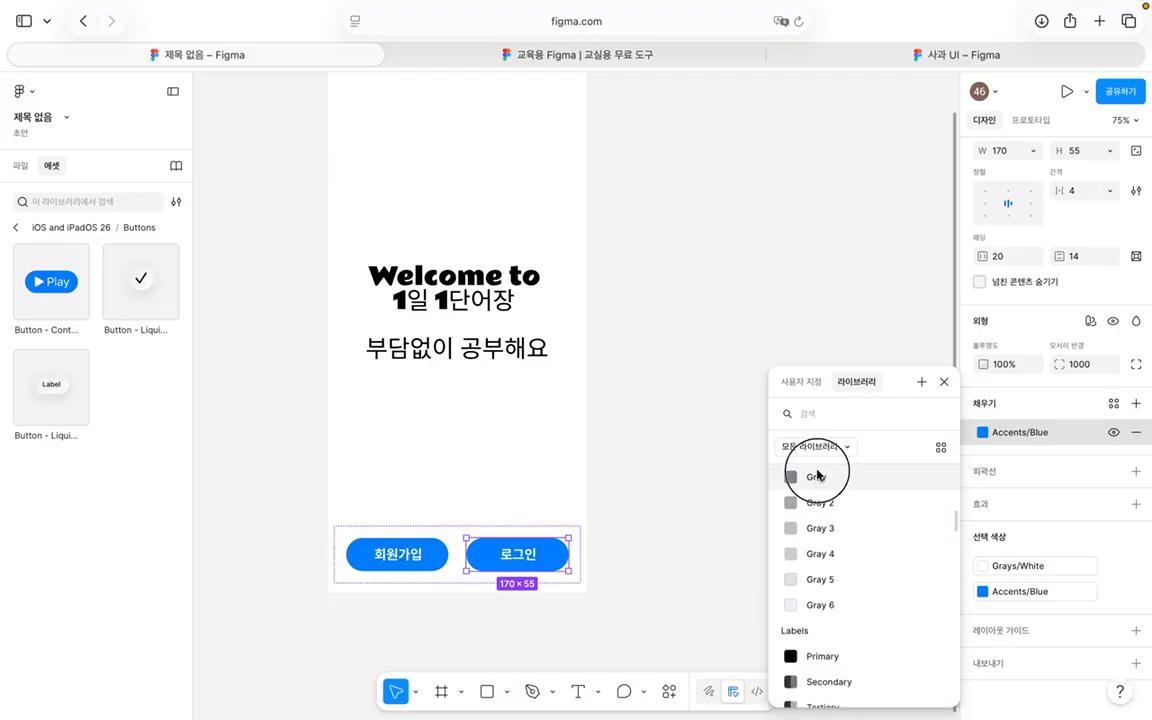
{"action": "left_click", "coordinate": [817, 476]}
{"action": "left_click", "coordinate": [990, 432]}
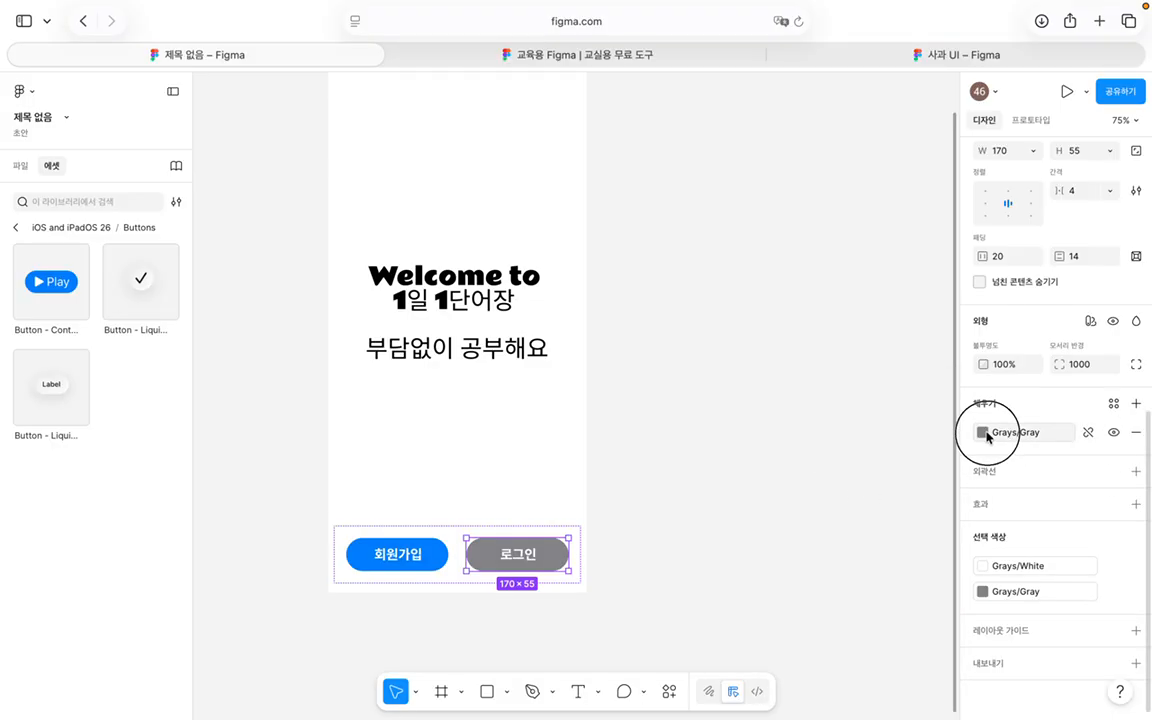
{"action": "left_click", "coordinate": [827, 617]}
{"action": "left_click", "coordinate": [980, 429]}
{"action": "left_click", "coordinate": [848, 620]}
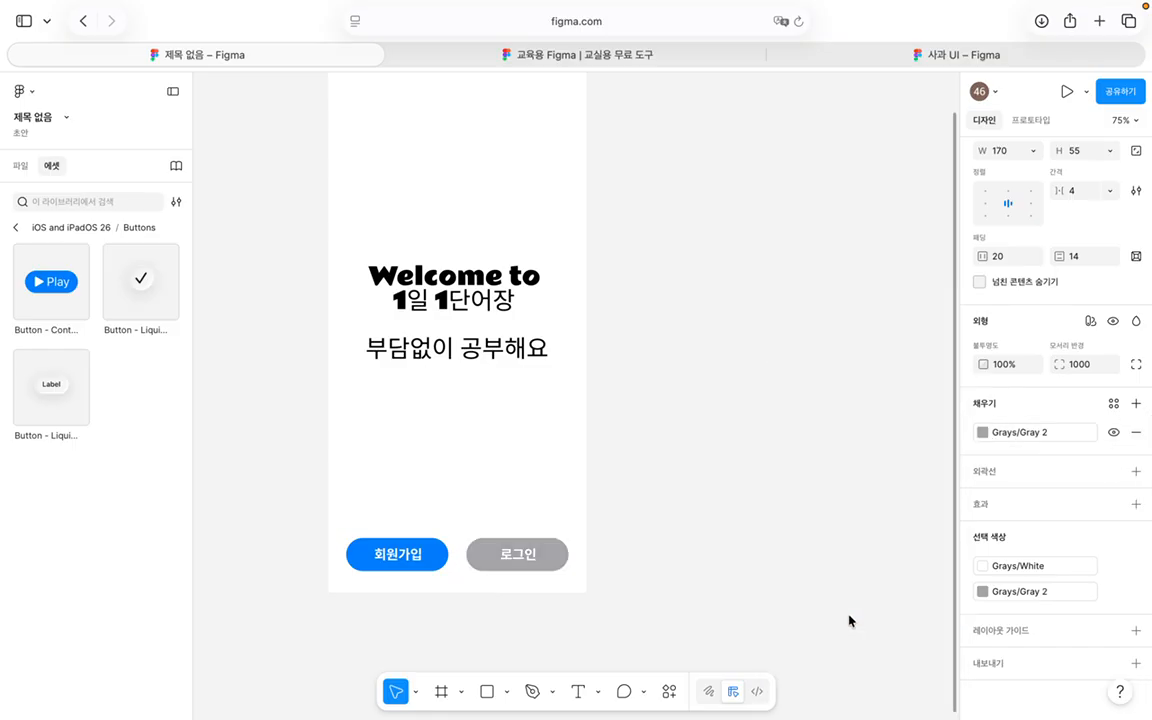
{"action": "left_click", "coordinate": [784, 527]}
{"action": "scroll", "coordinate": [686, 503], "scroll_direction": "up", "scroll_amount": 3}
{"action": "scroll", "coordinate": [686, 503], "scroll_direction": "down", "scroll_amount": 3}
Step: Add an iPhone 16 Plus frame beside the welcome screen
{"action": "scroll", "coordinate": [686, 503], "scroll_direction": "down", "scroll_amount": 3}
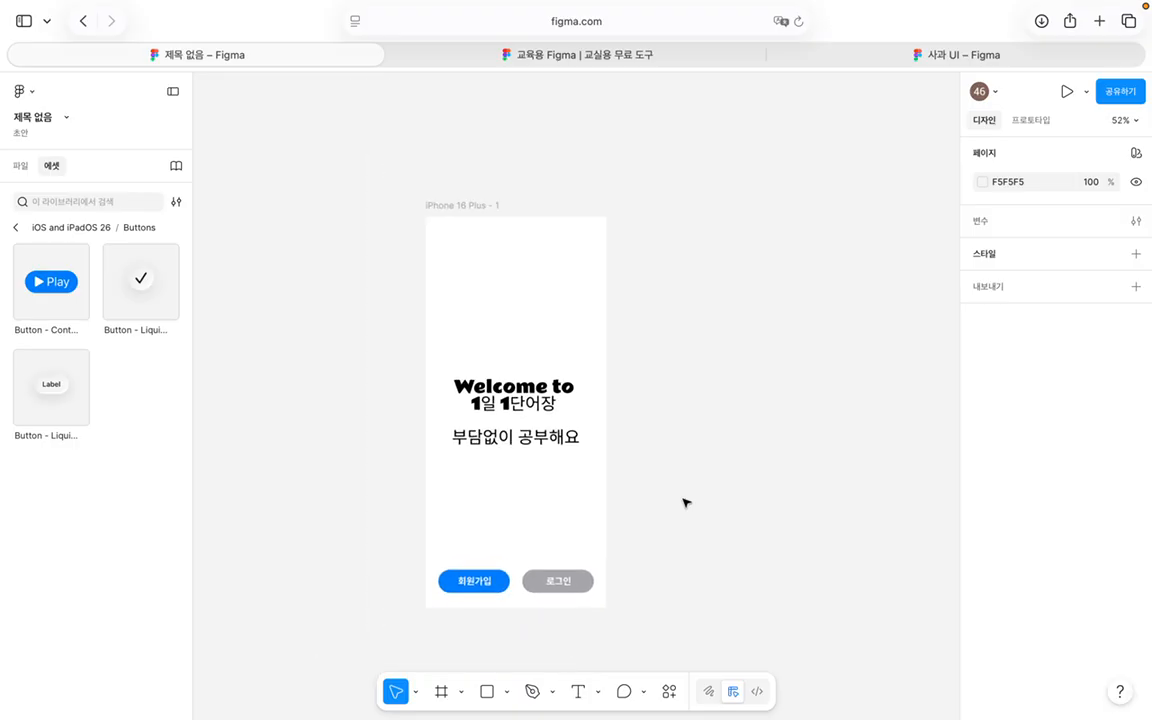
{"action": "scroll", "coordinate": [686, 503], "scroll_direction": "right", "scroll_amount": 2}
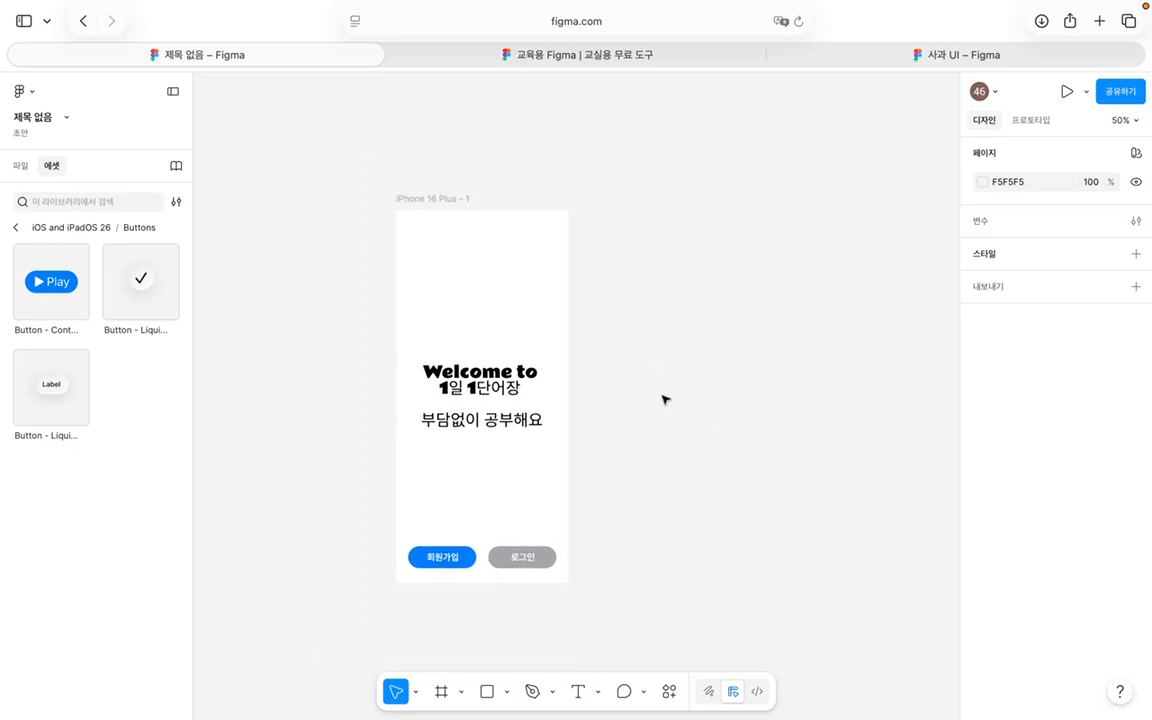
{"action": "key", "text": "f"}
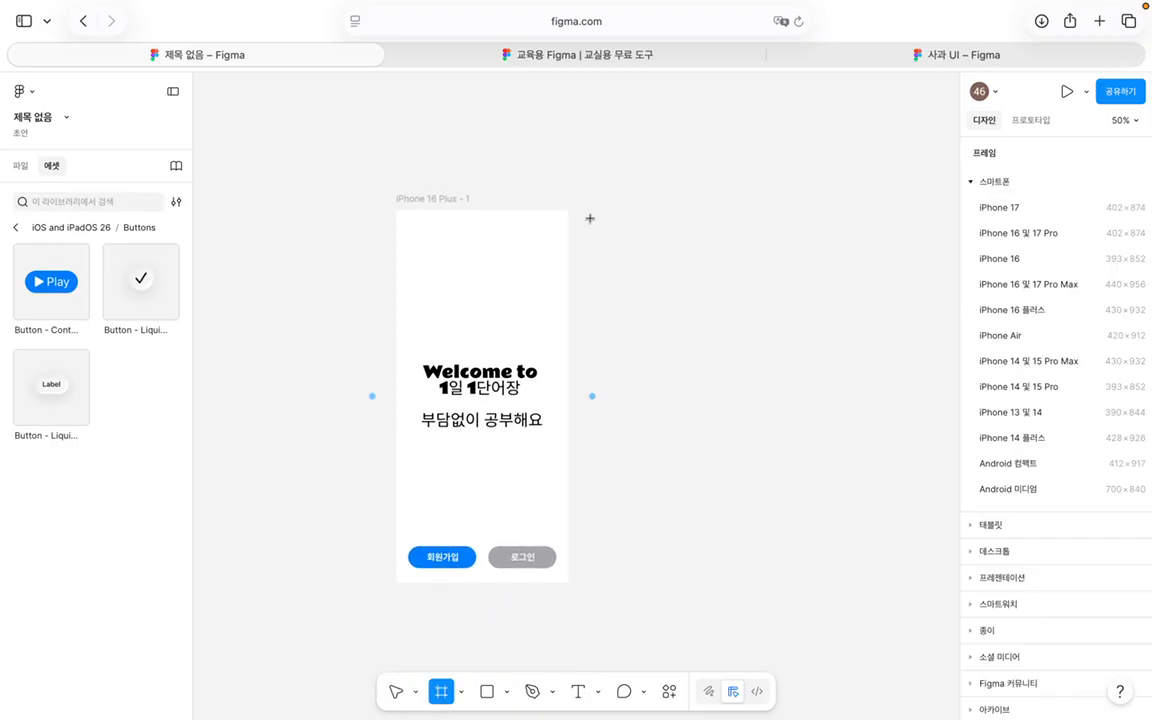
{"action": "left_click", "coordinate": [1030, 310]}
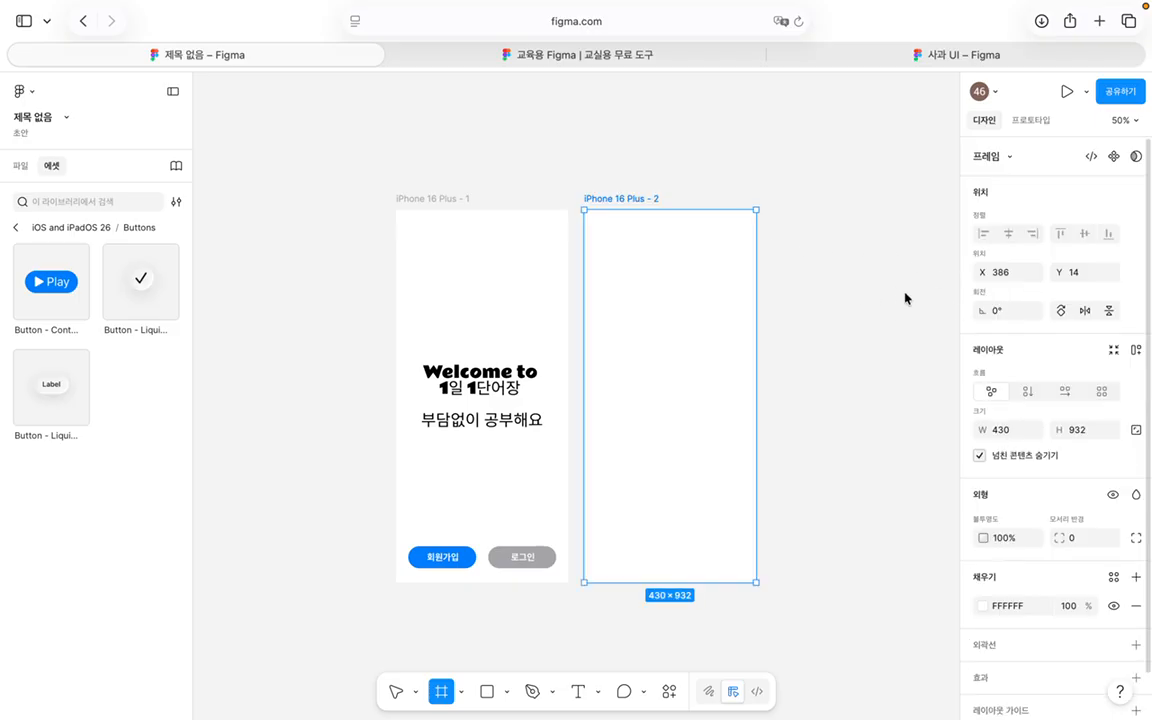
{"action": "left_click", "coordinate": [829, 355]}
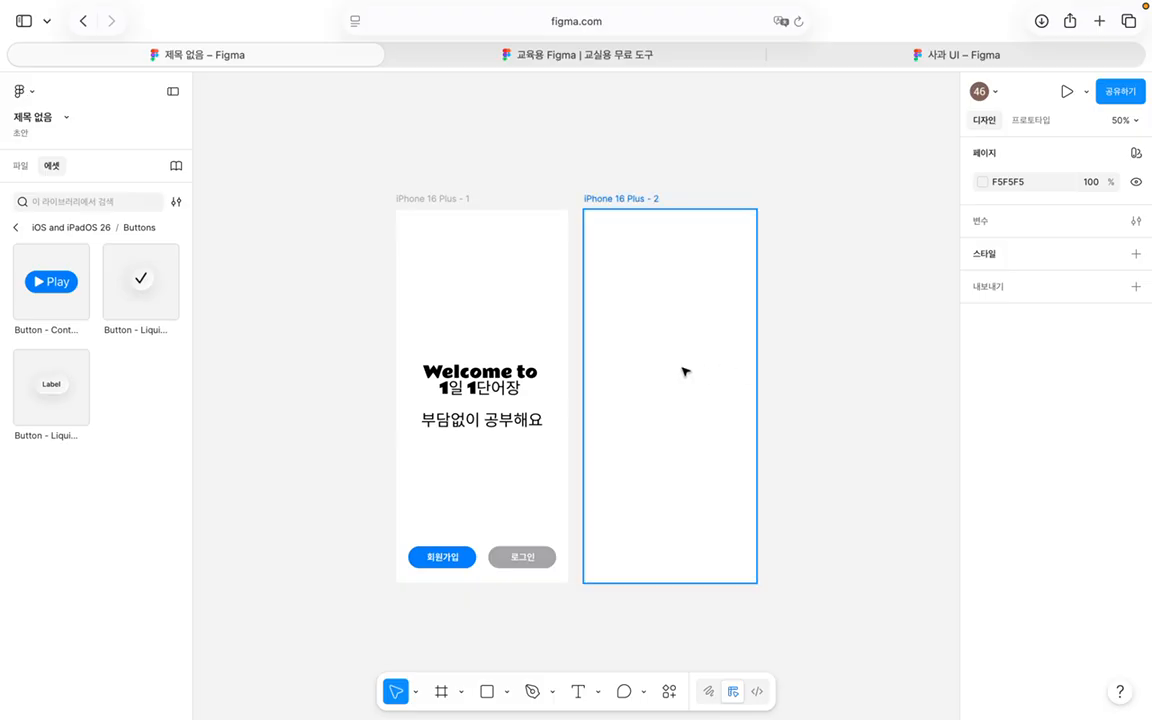
{"action": "scroll", "coordinate": [704, 398], "scroll_direction": "right", "scroll_amount": 3}
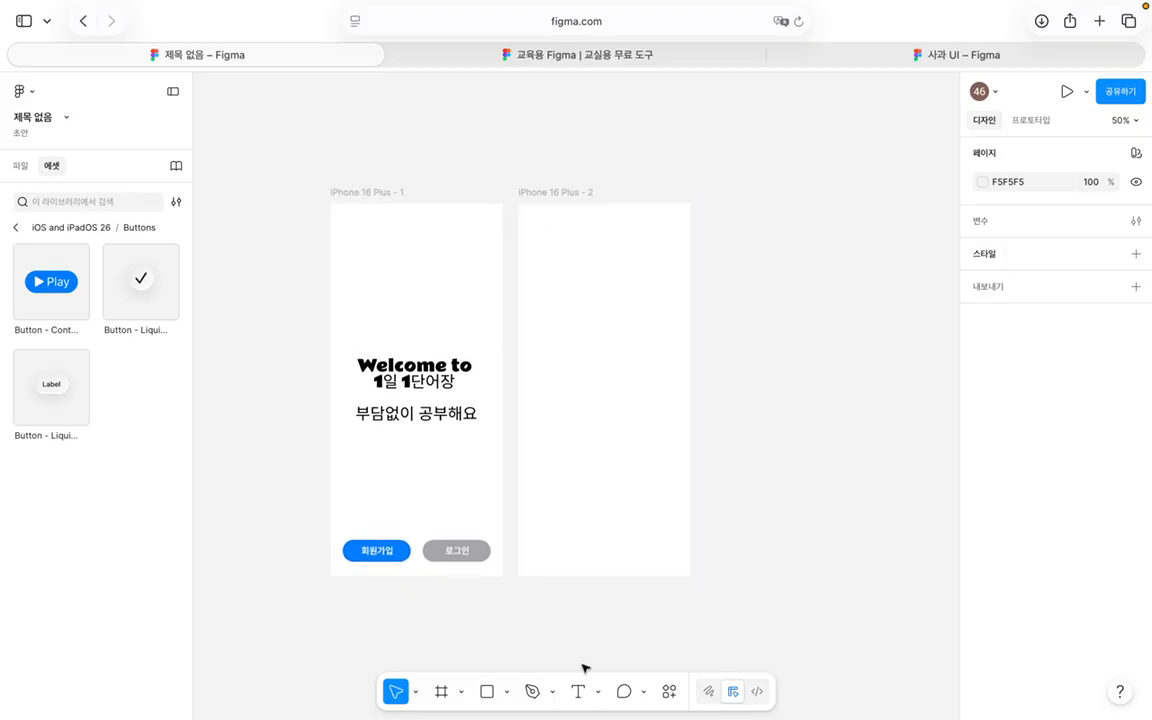
Step: Add 회원가입 text near the frame's top, widened to 250 px and centred
{"action": "left_click", "coordinate": [578, 693]}
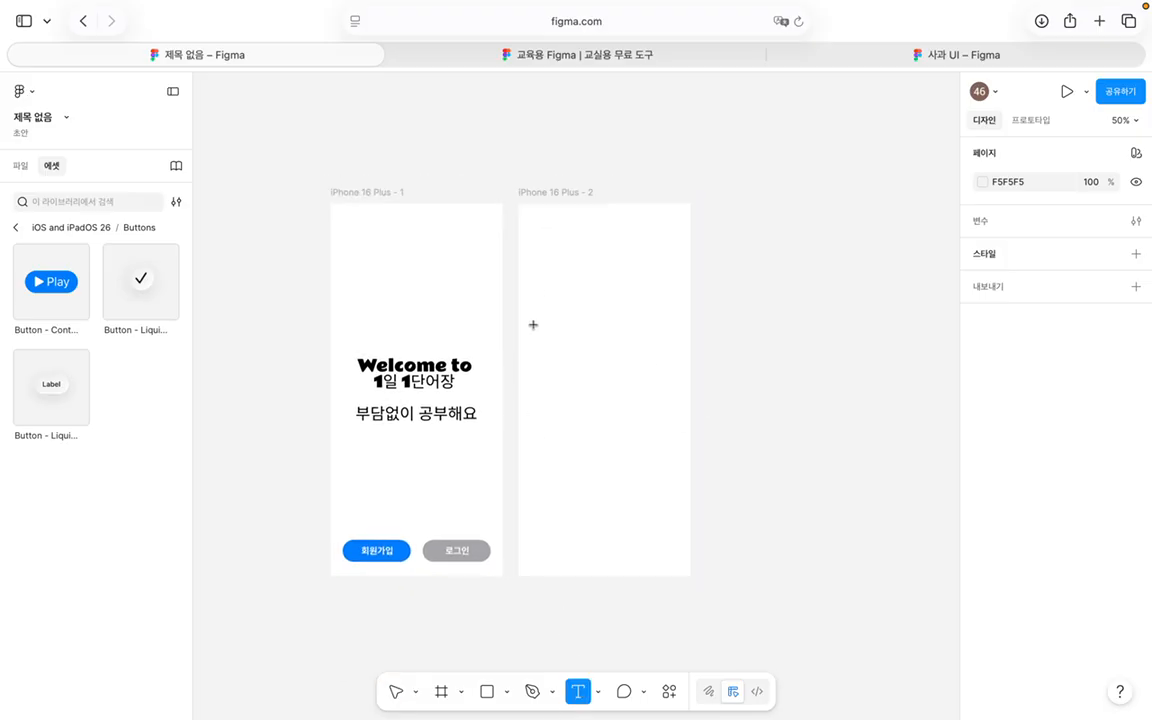
{"action": "left_click", "coordinate": [560, 262]}
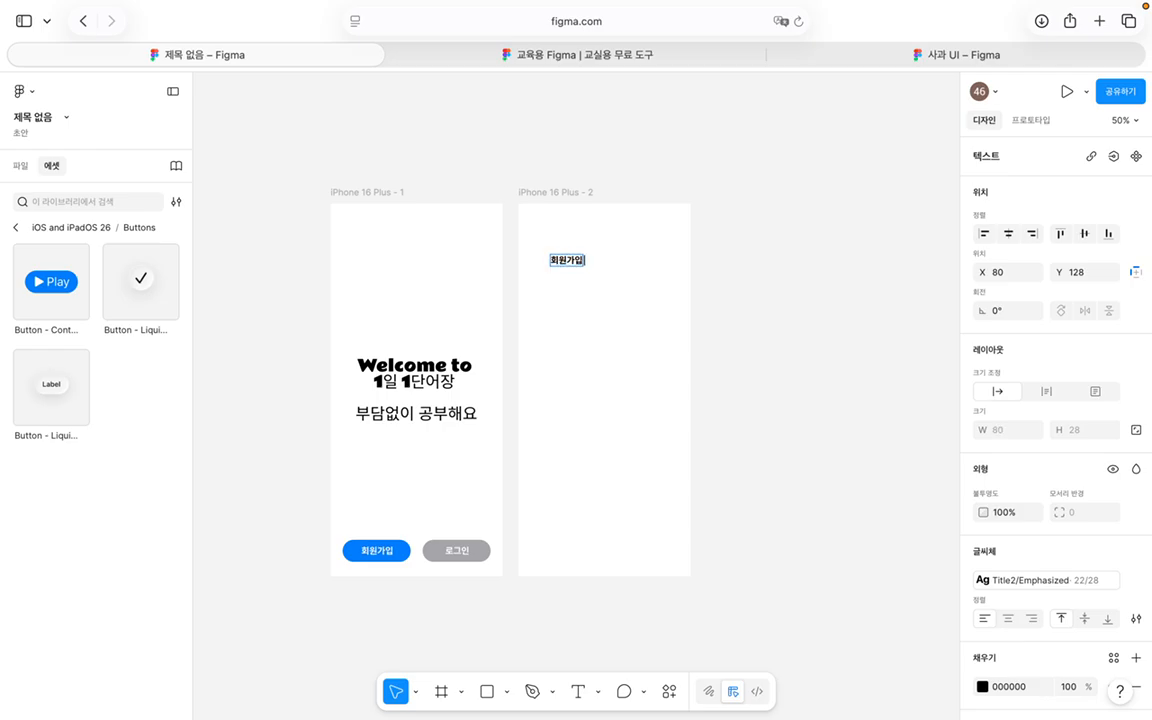
{"action": "left_click", "coordinate": [772, 322]}
{"action": "left_click_drag", "start_coordinate": [583, 267], "coordinate": [651, 259]}
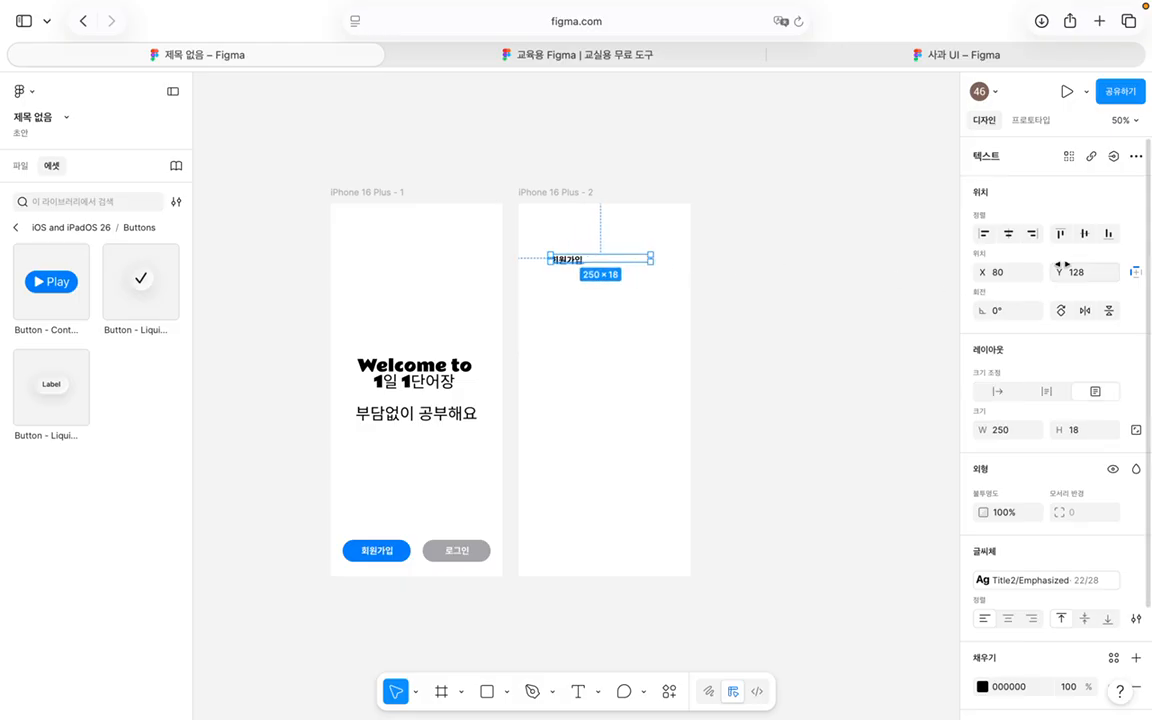
{"action": "left_click", "coordinate": [1008, 234]}
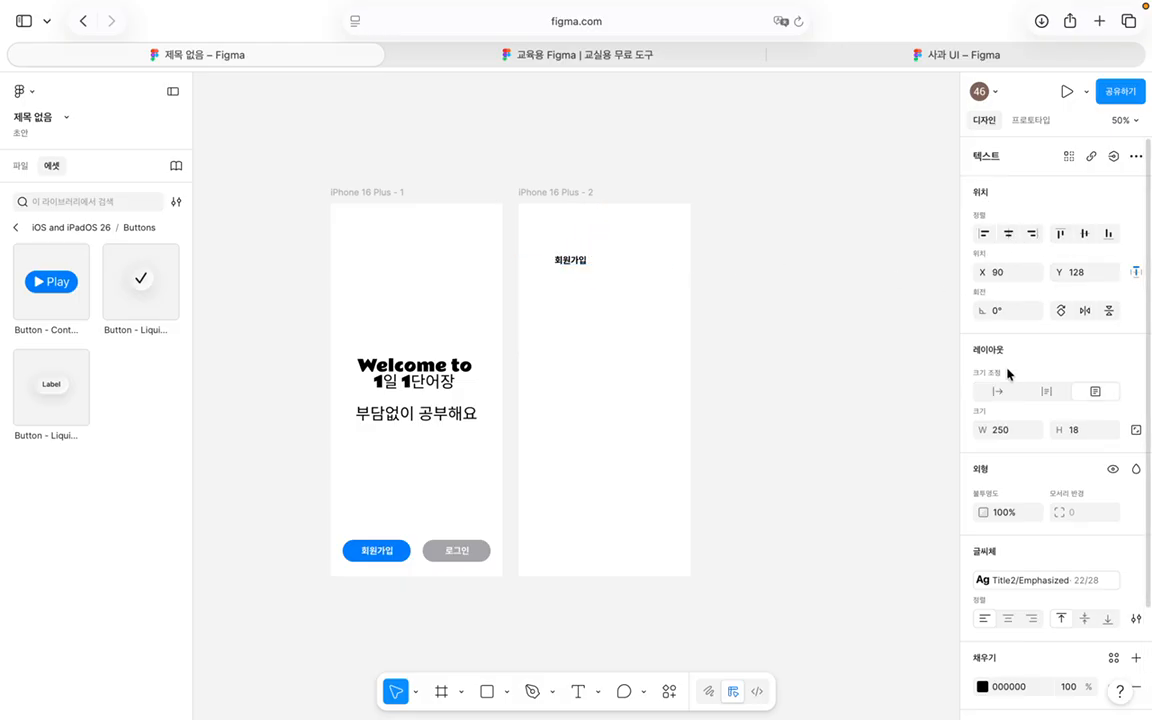
{"action": "scroll", "coordinate": [1008, 373], "scroll_direction": "down", "scroll_amount": 2}
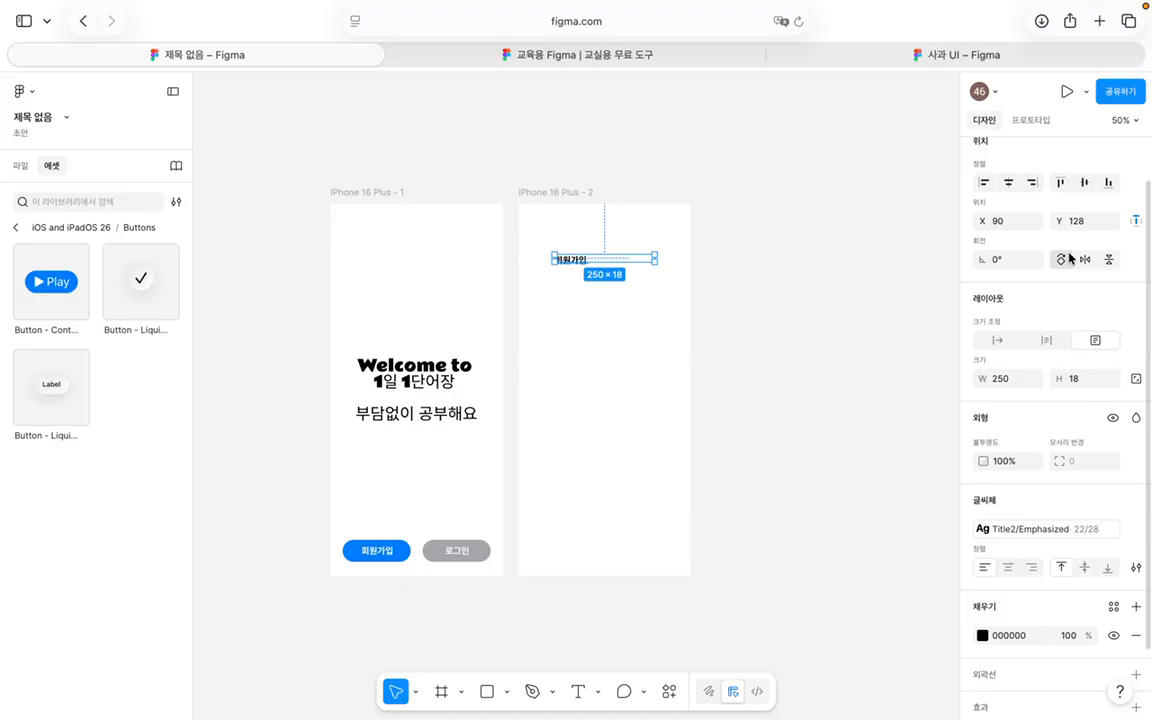
Step: Centre-align the 회원가입 text, enlarge its box and apply the Title1/Emphasized style
{"action": "scroll", "coordinate": [1065, 313], "scroll_direction": "down", "scroll_amount": 2}
{"action": "left_click", "coordinate": [1008, 490]}
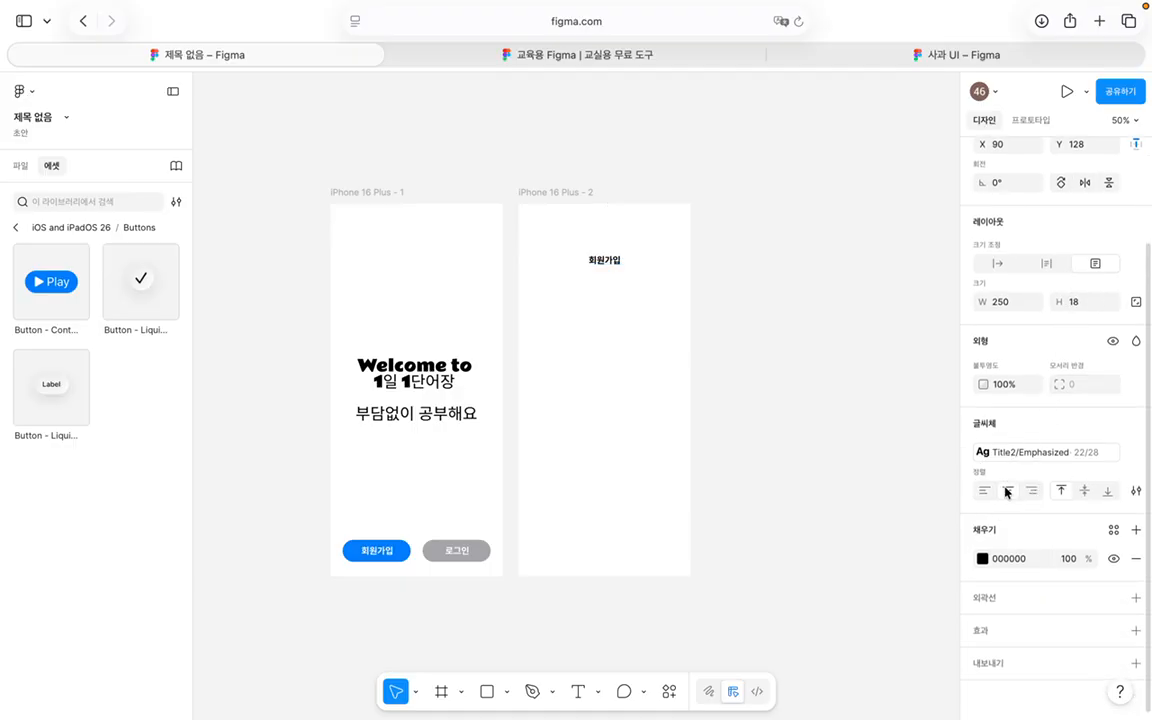
{"action": "scroll", "coordinate": [1006, 490], "scroll_direction": "up", "scroll_amount": 3}
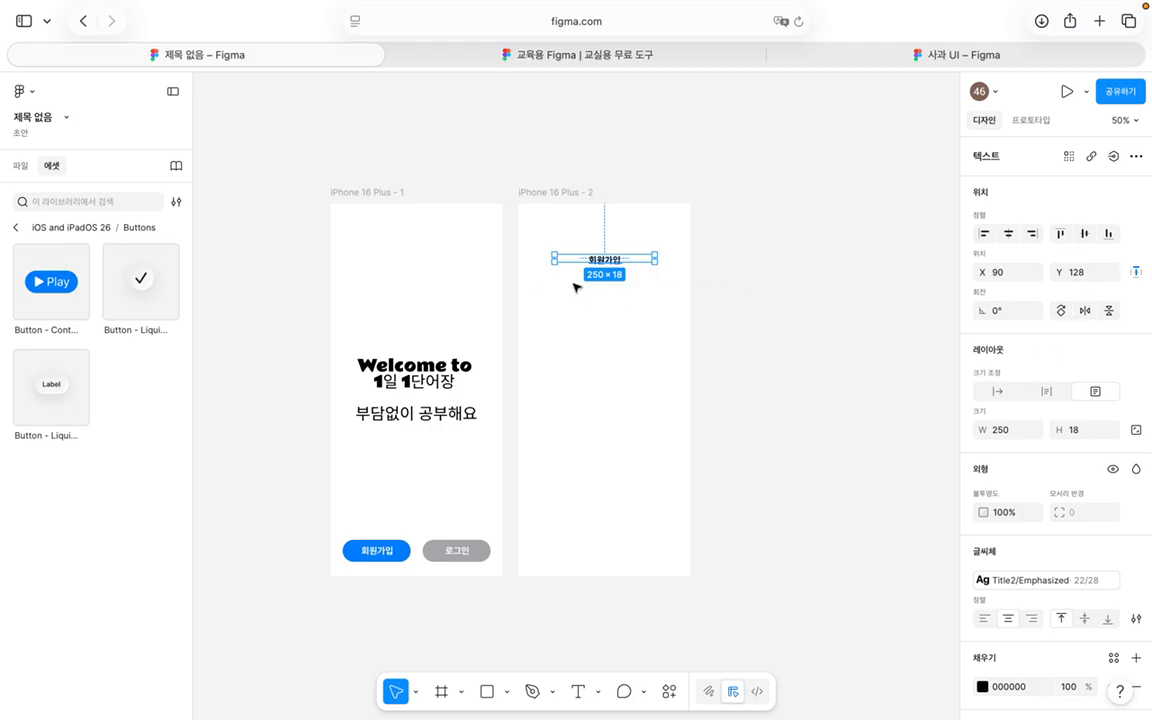
{"action": "left_click_drag", "start_coordinate": [549, 254], "coordinate": [530, 240]}
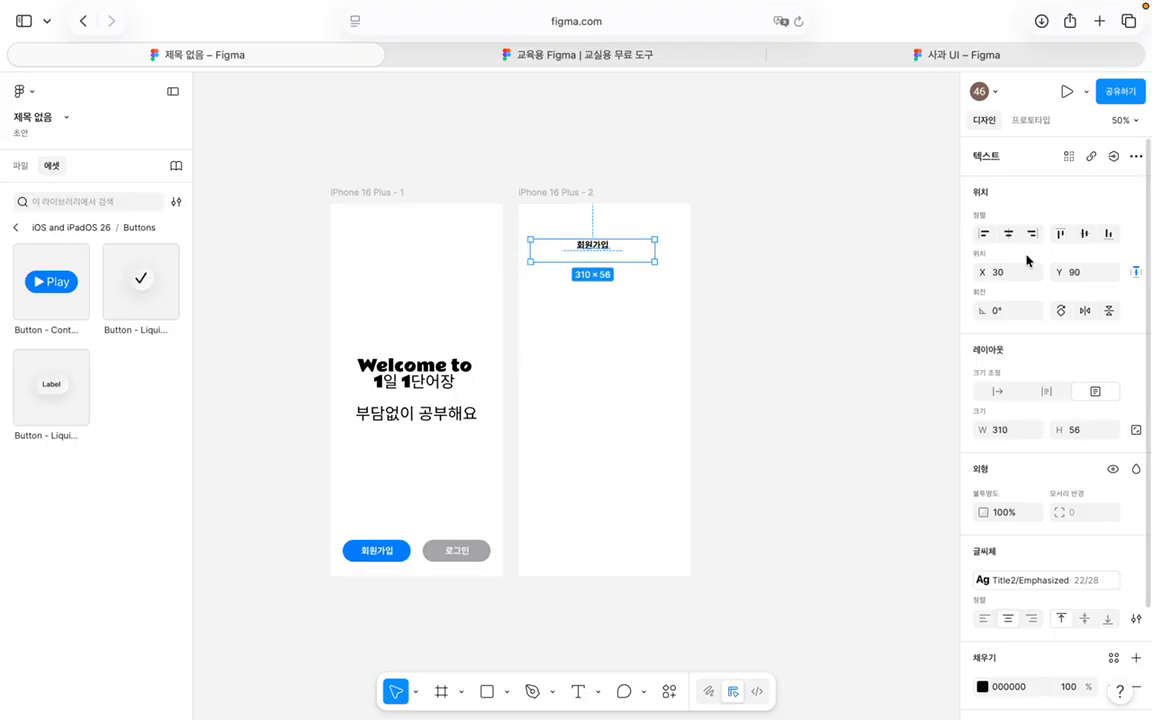
{"action": "scroll", "coordinate": [1054, 437], "scroll_direction": "down", "scroll_amount": 3}
{"action": "left_click", "coordinate": [985, 461]}
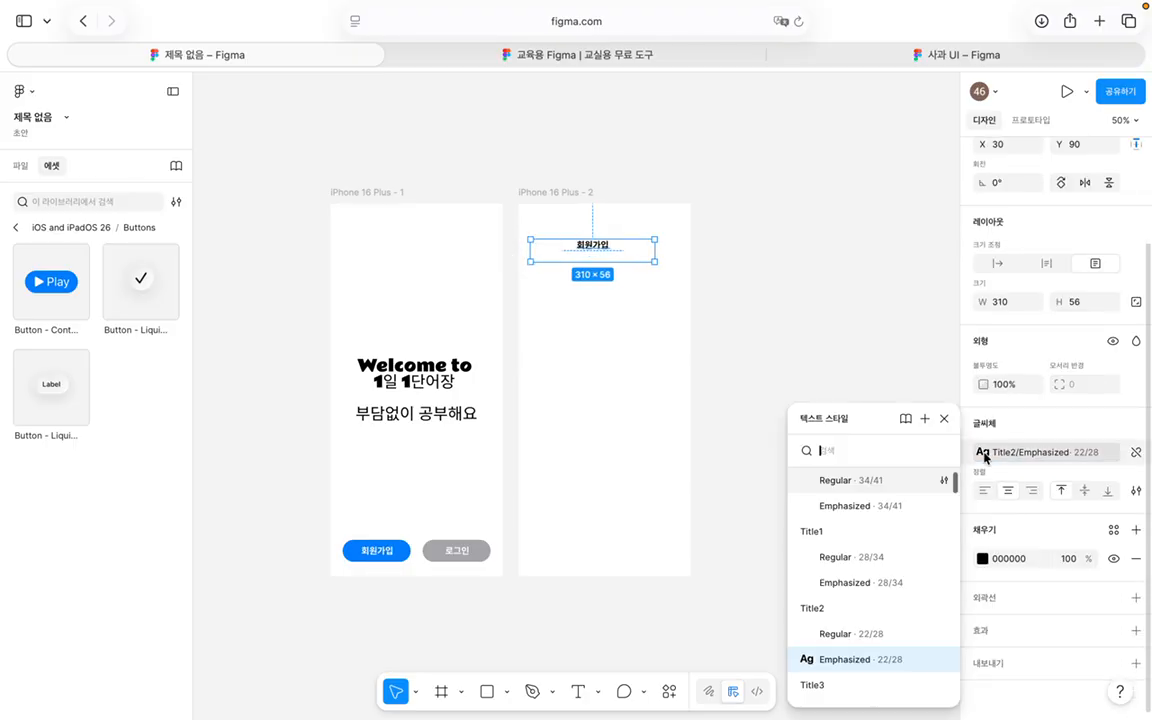
{"action": "left_click", "coordinate": [886, 581]}
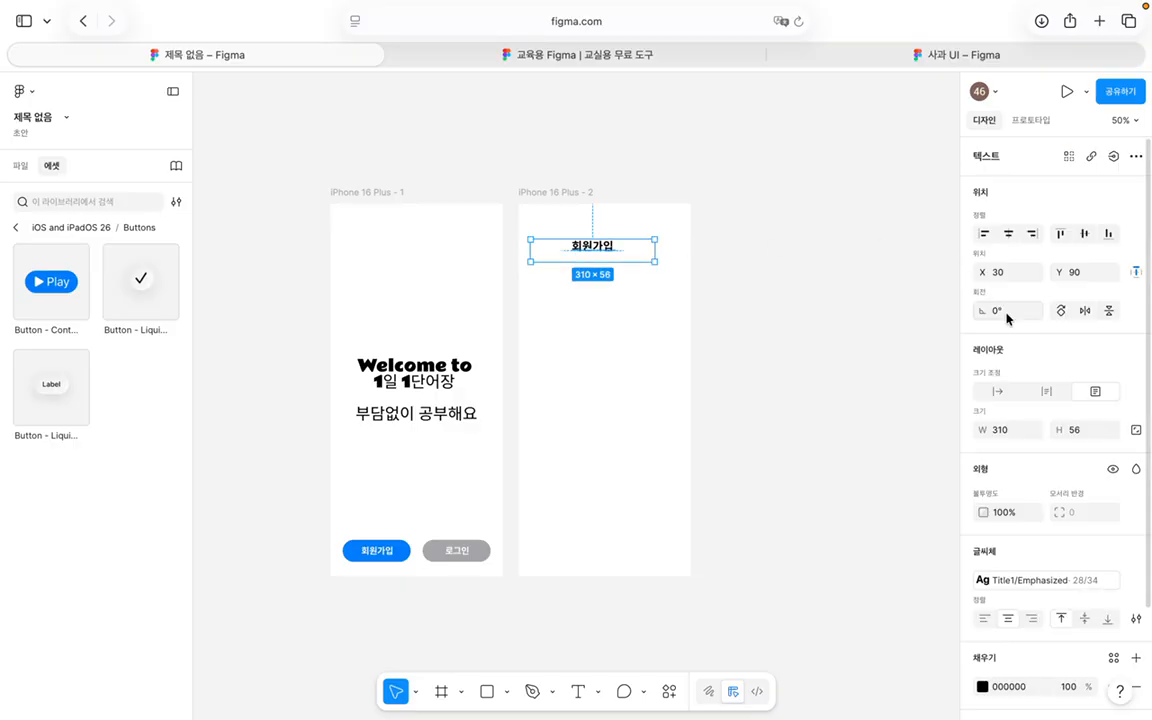
Step: Centre the 회원가입 heading horizontally in the frame and nudge it down to Y 102
{"action": "left_click", "coordinate": [1008, 233]}
{"action": "left_click", "coordinate": [780, 280]}
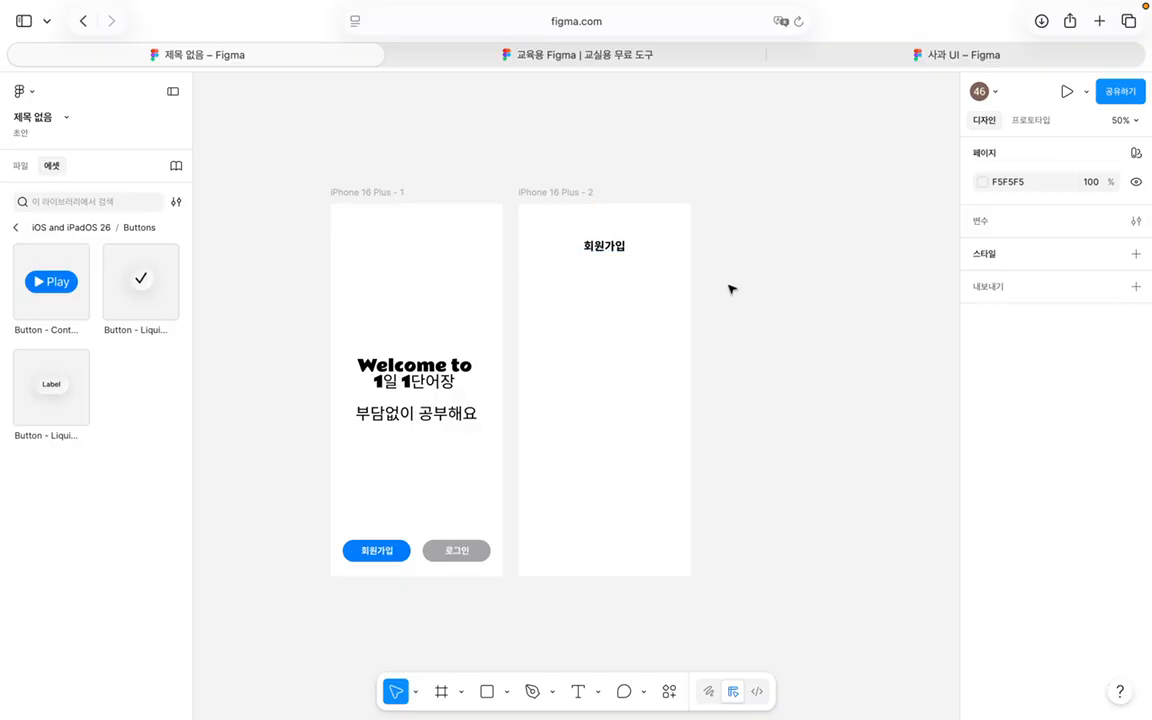
{"action": "scroll", "coordinate": [720, 292], "scroll_direction": "down", "scroll_amount": 1}
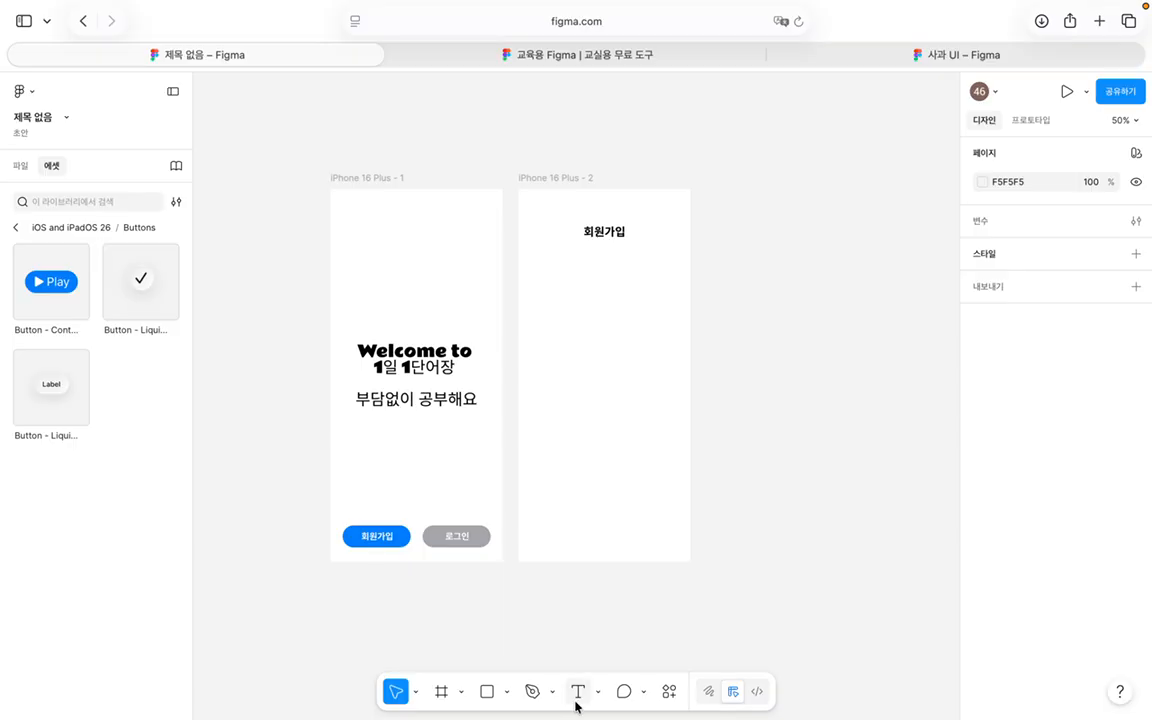
{"action": "left_click_drag", "start_coordinate": [619, 231], "coordinate": [617, 236]}
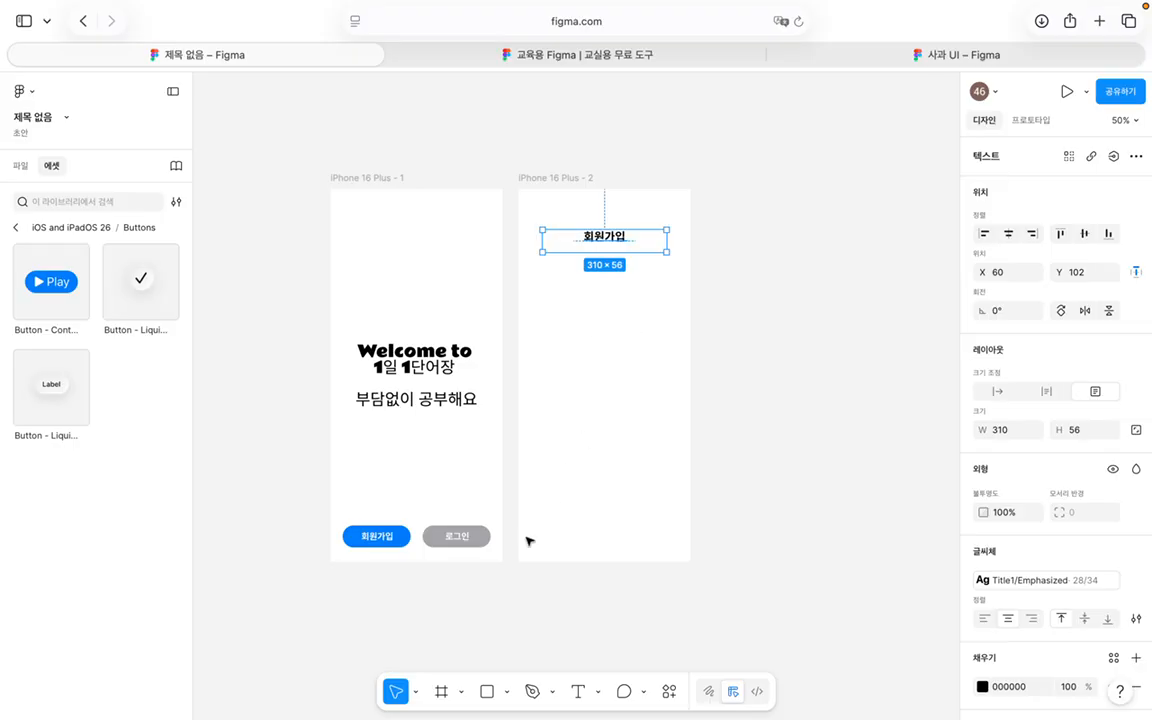
Step: Draw a grey placeholder rectangle of about 300×306 on the second screen
{"action": "left_click", "coordinate": [572, 692]}
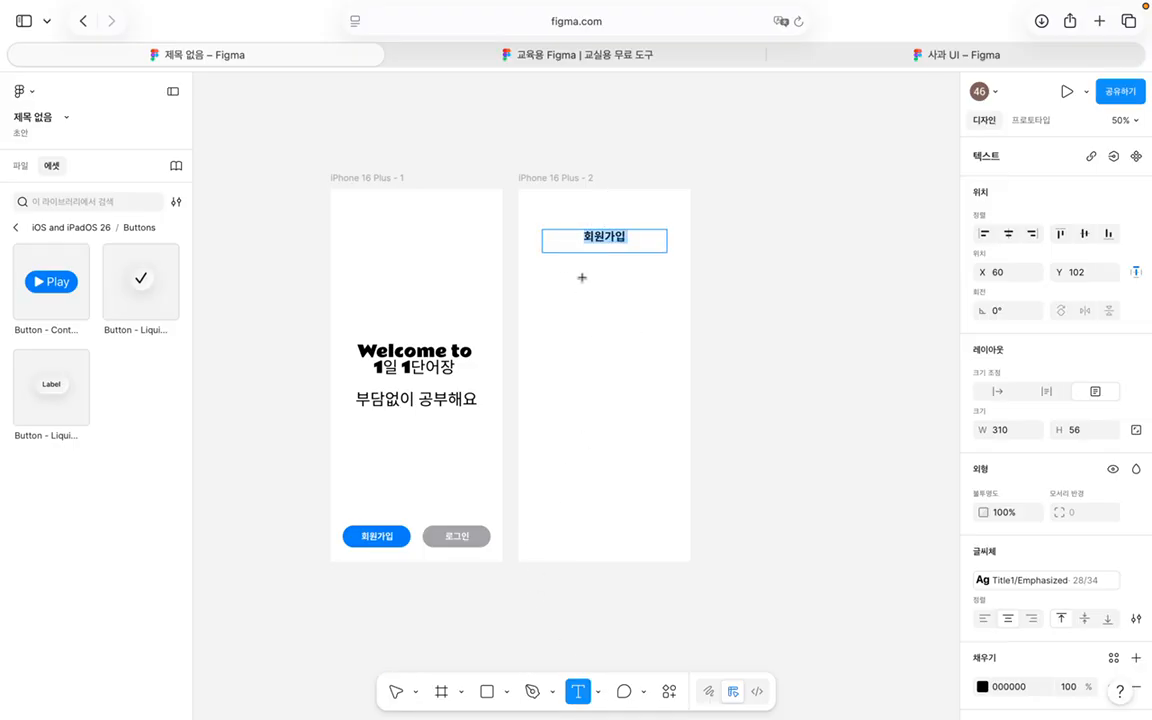
{"action": "left_click", "coordinate": [493, 681]}
{"action": "left_click", "coordinate": [567, 313]}
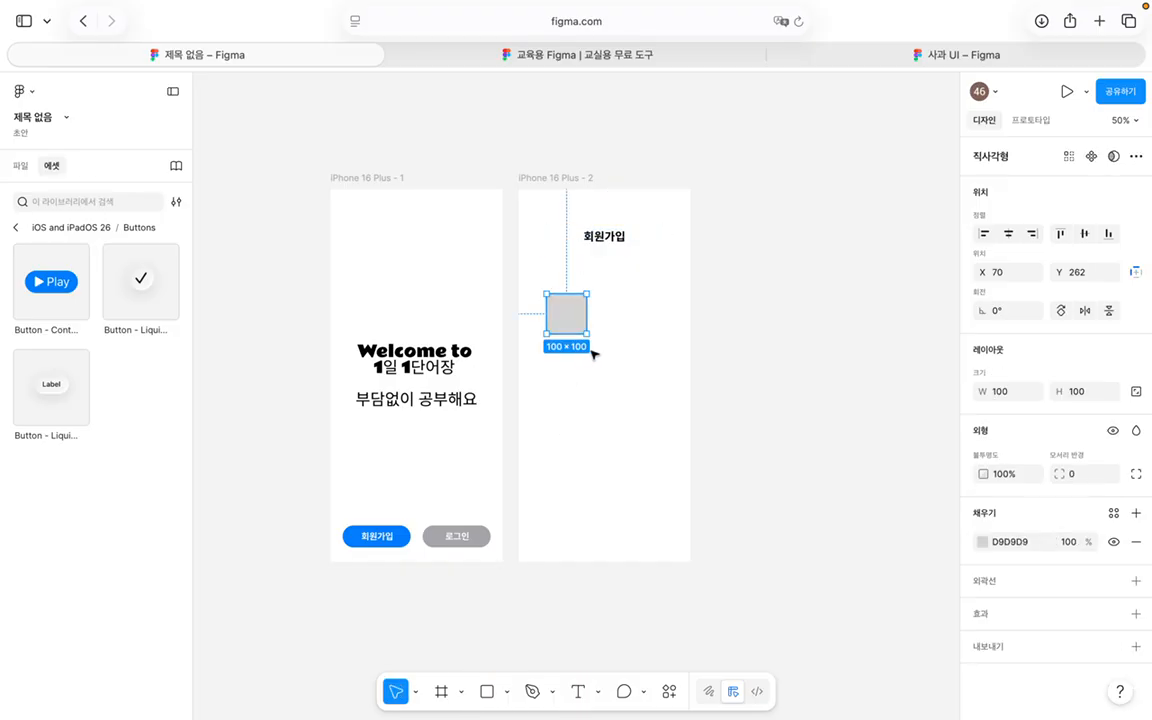
{"action": "left_click_drag", "start_coordinate": [581, 330], "coordinate": [667, 417]}
{"action": "left_click", "coordinate": [718, 426]}
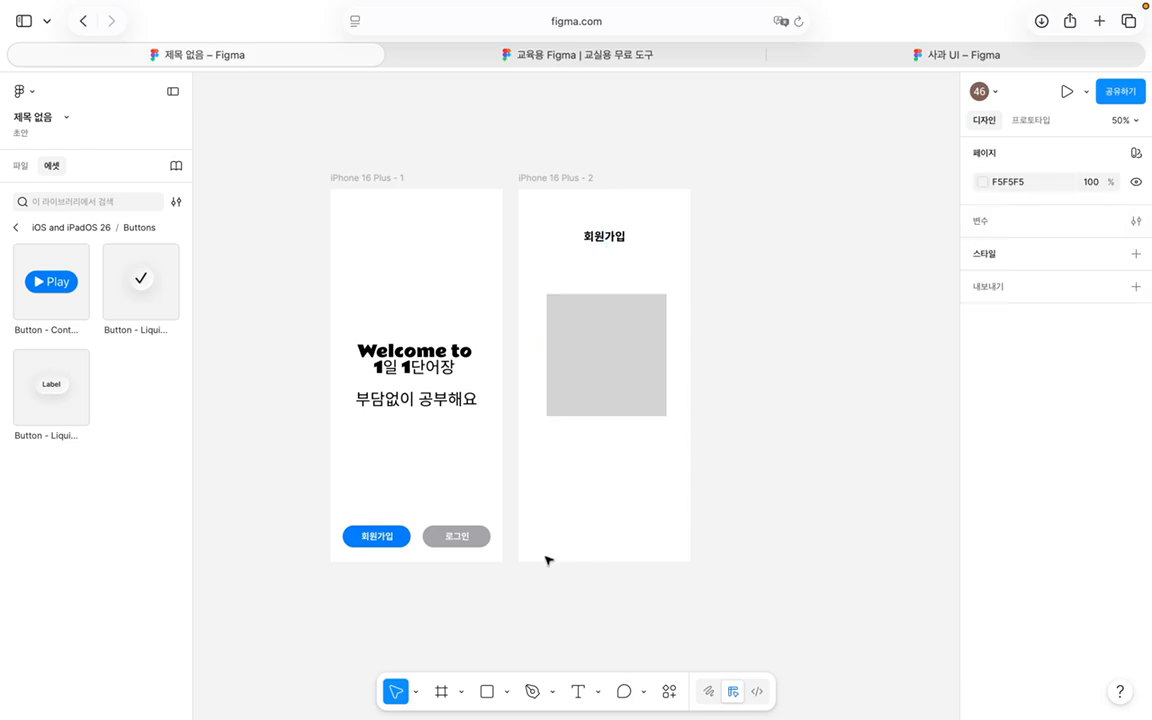
Step: Duplicate the 회원가입 button, move the copy to the second screen's bottom and relabel it 확인
{"action": "left_click", "coordinate": [403, 536]}
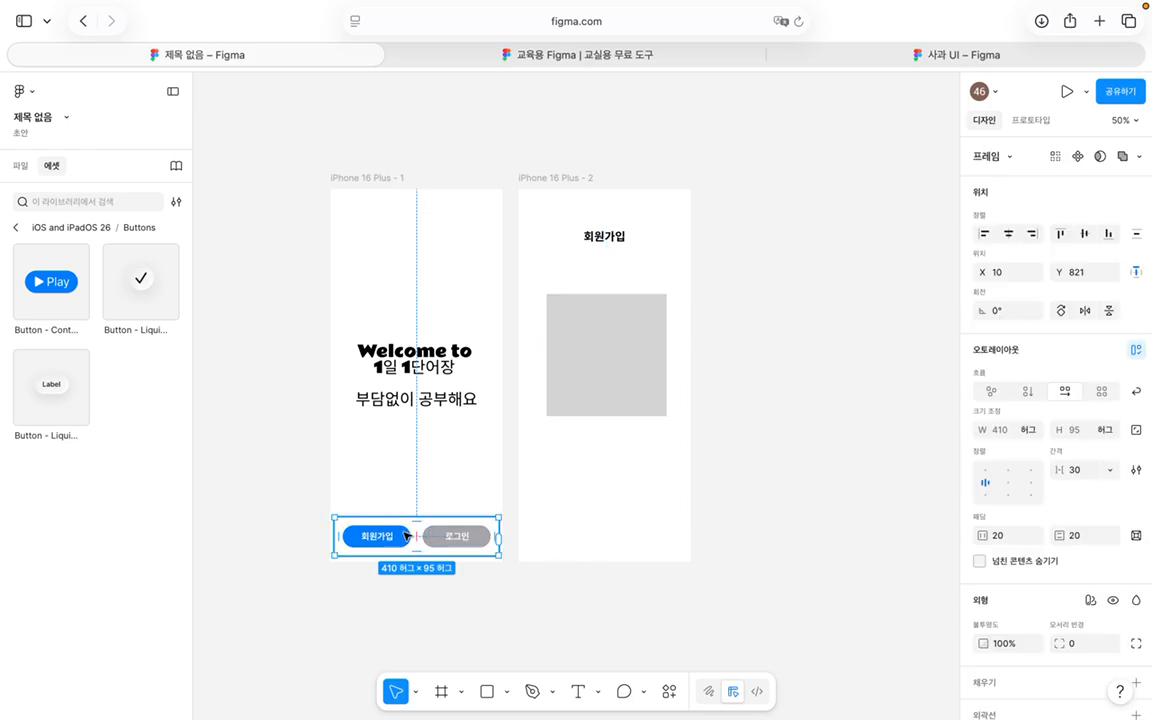
{"action": "left_click", "coordinate": [405, 536]}
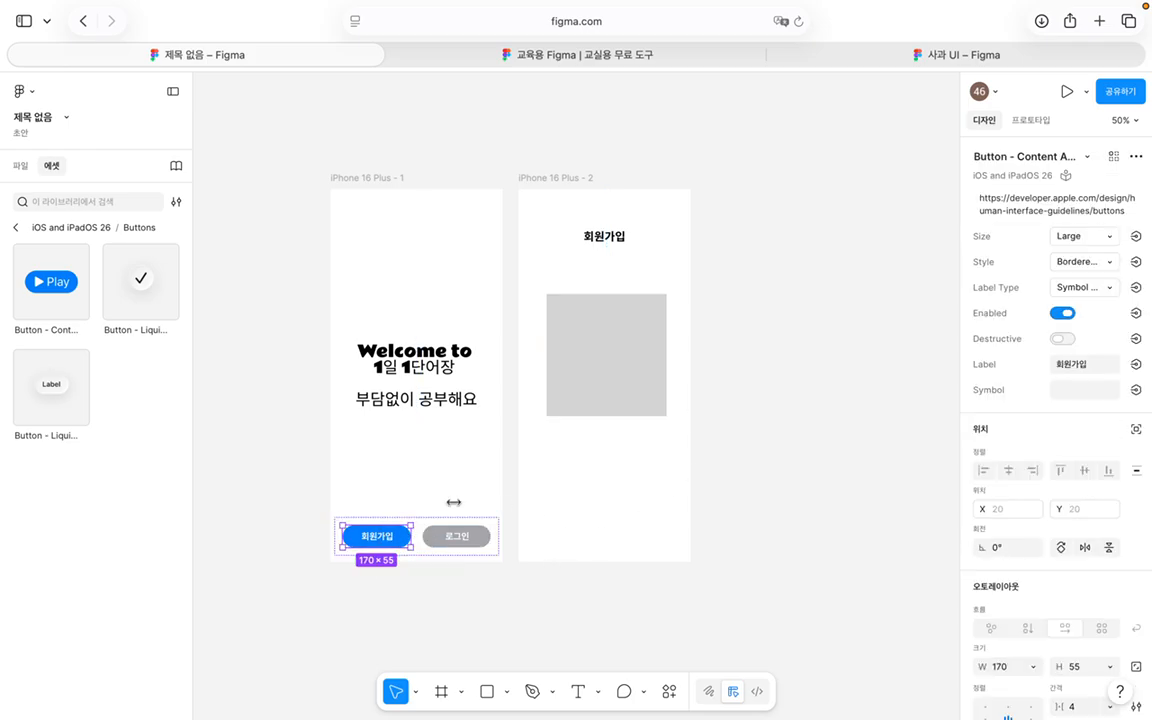
{"action": "key", "text": "super+d"}
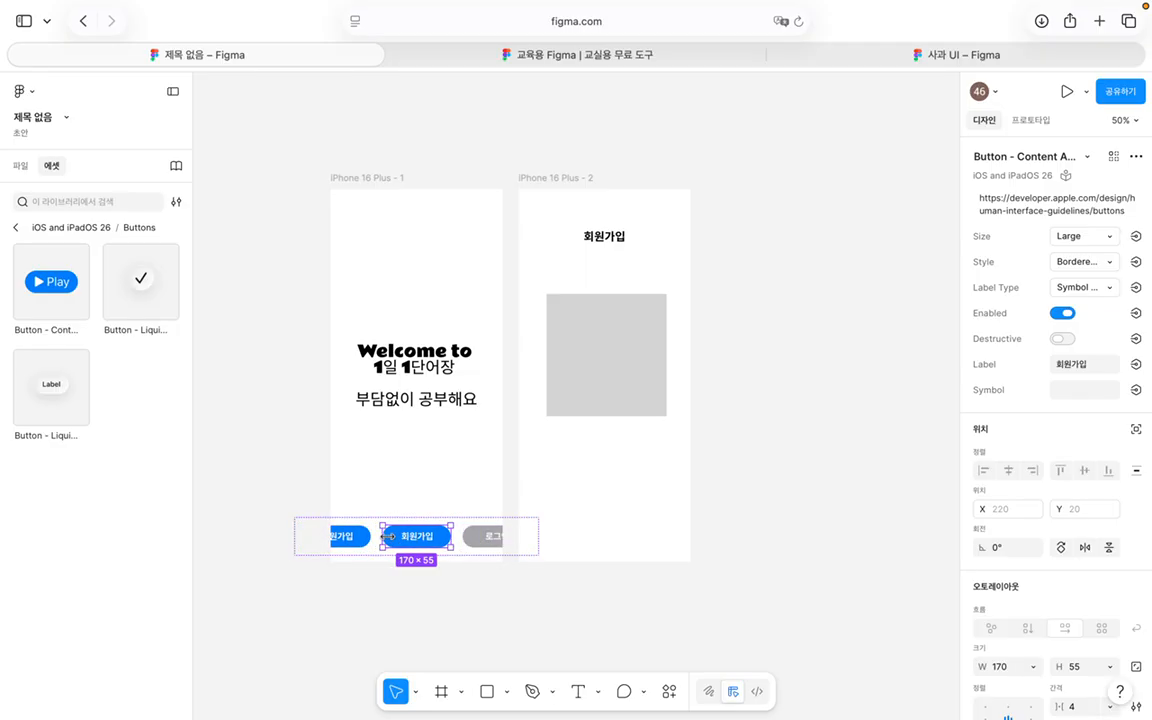
{"action": "left_click_drag", "start_coordinate": [407, 527], "coordinate": [580, 508]}
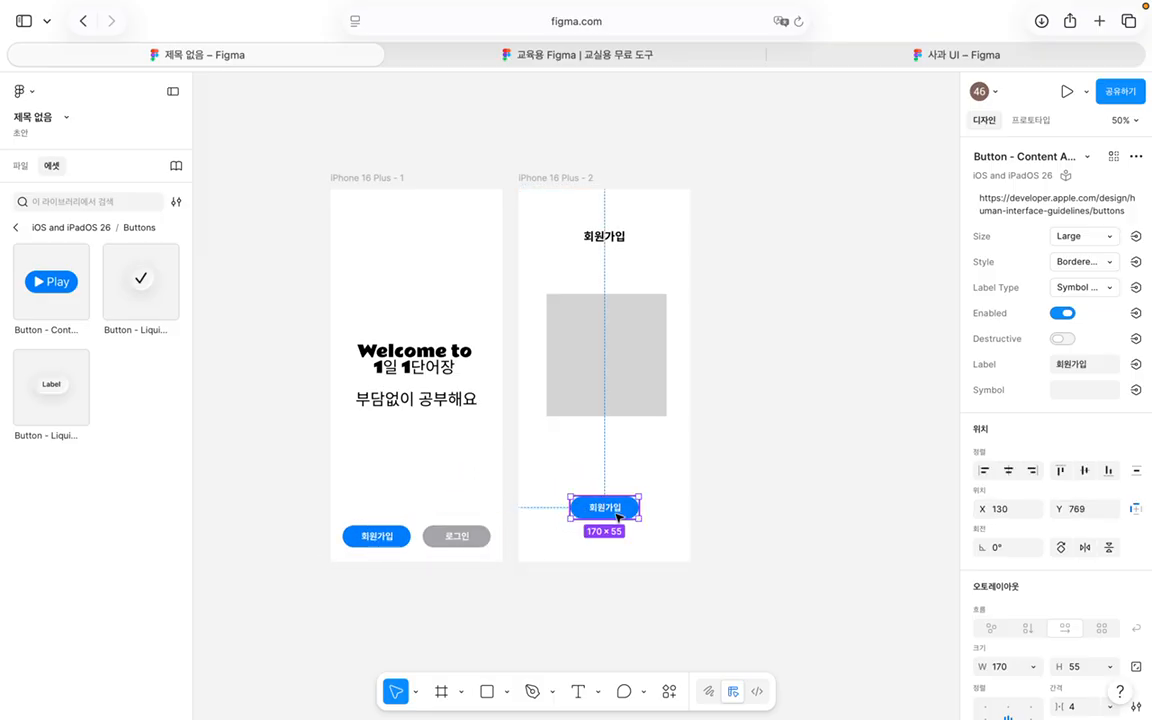
{"action": "double_click", "coordinate": [615, 512]}
{"action": "double_click", "coordinate": [613, 512]}
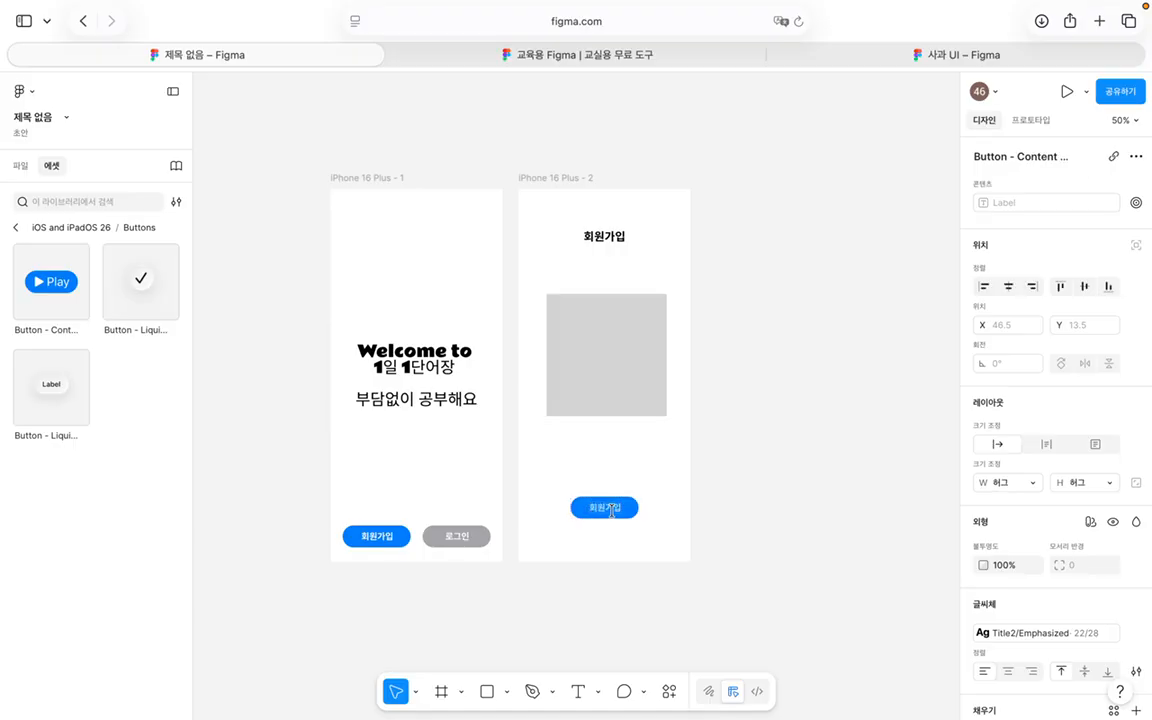
{"action": "left_click", "coordinate": [698, 520]}
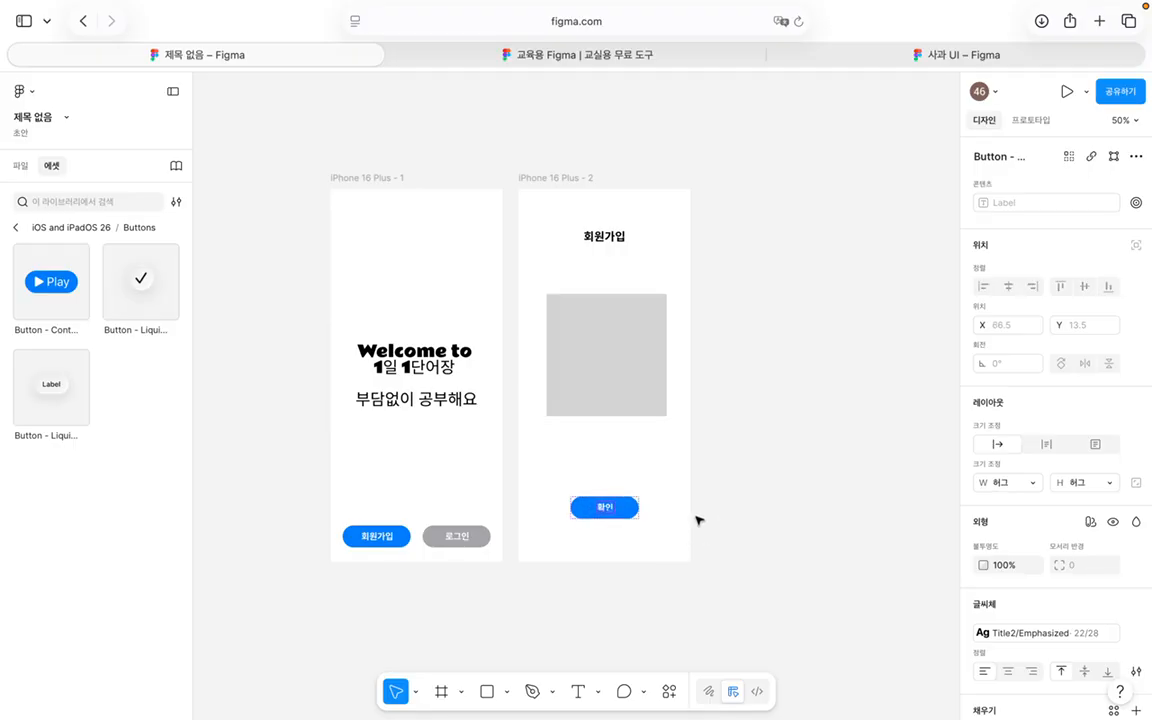
{"action": "scroll", "coordinate": [752, 518], "scroll_direction": "right", "scroll_amount": 3}
{"action": "left_click", "coordinate": [864, 592]}
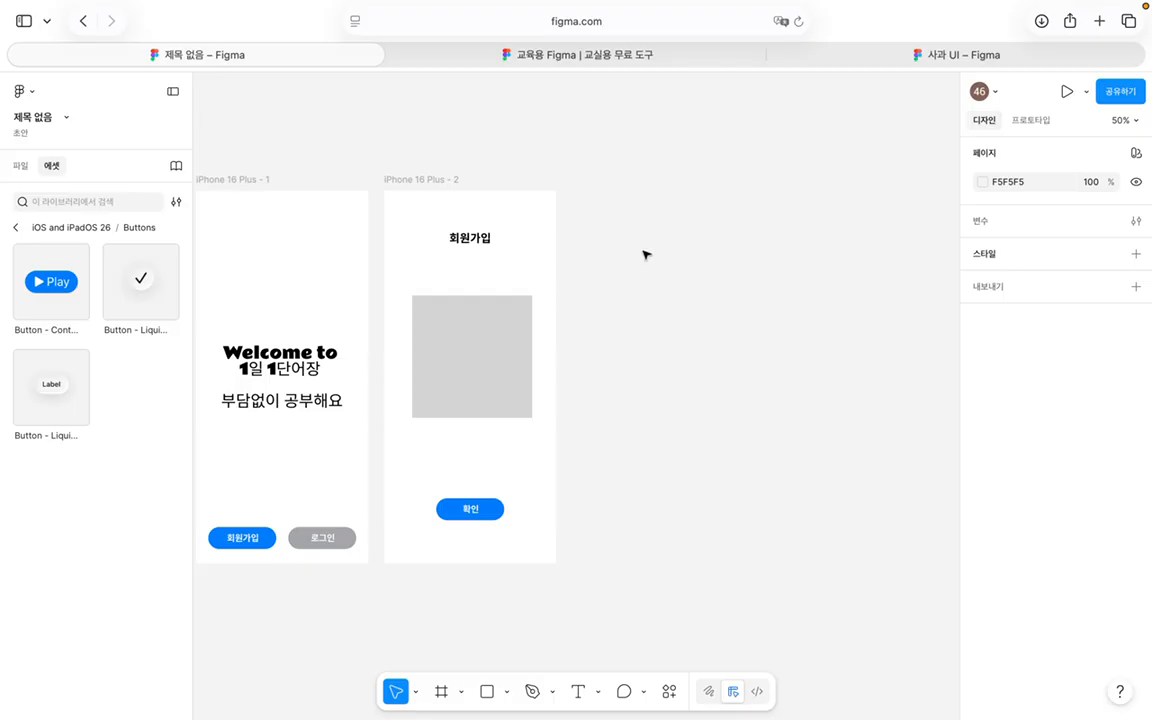
Step: Duplicate the second screen as a third screen and retitle its heading 로그인
{"action": "scroll", "coordinate": [645, 255], "scroll_direction": "left", "scroll_amount": 1}
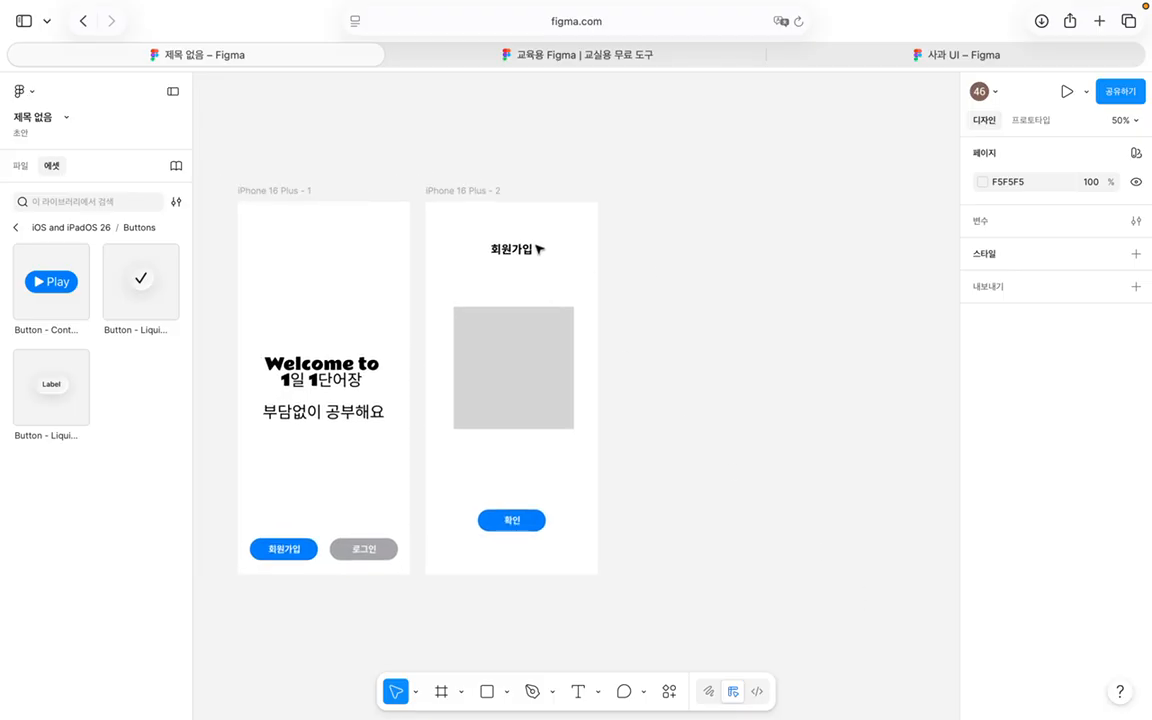
{"action": "left_click", "coordinate": [474, 192]}
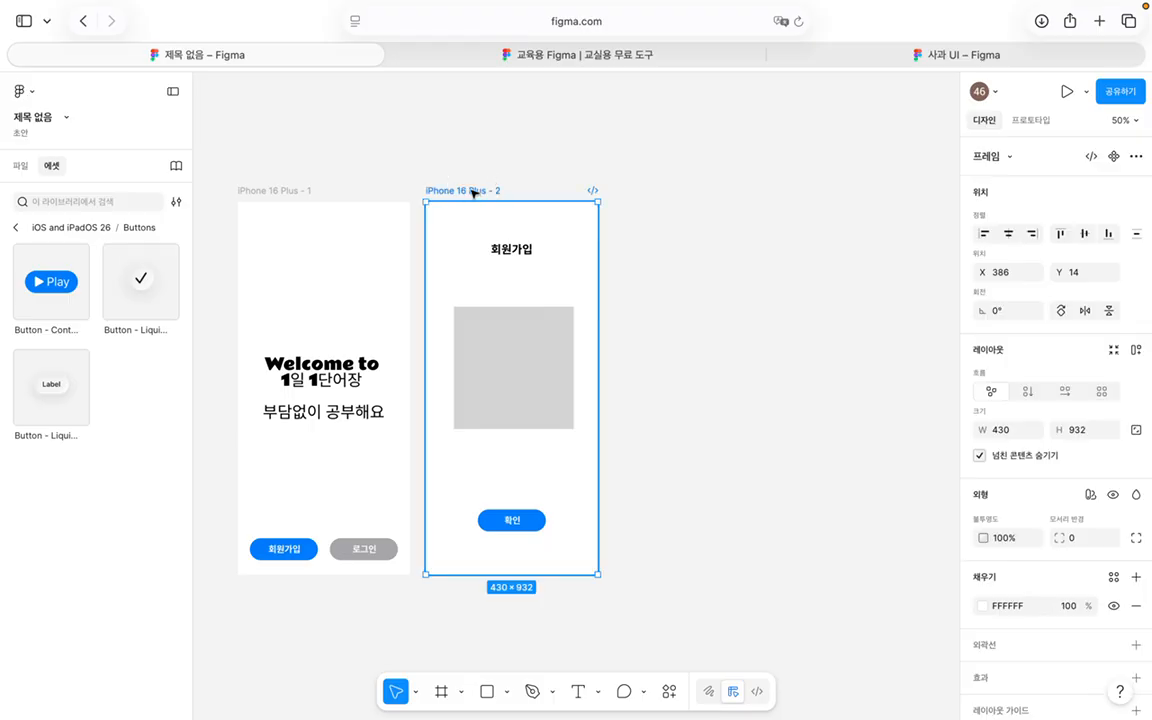
{"action": "left_click", "coordinate": [18, 165]}
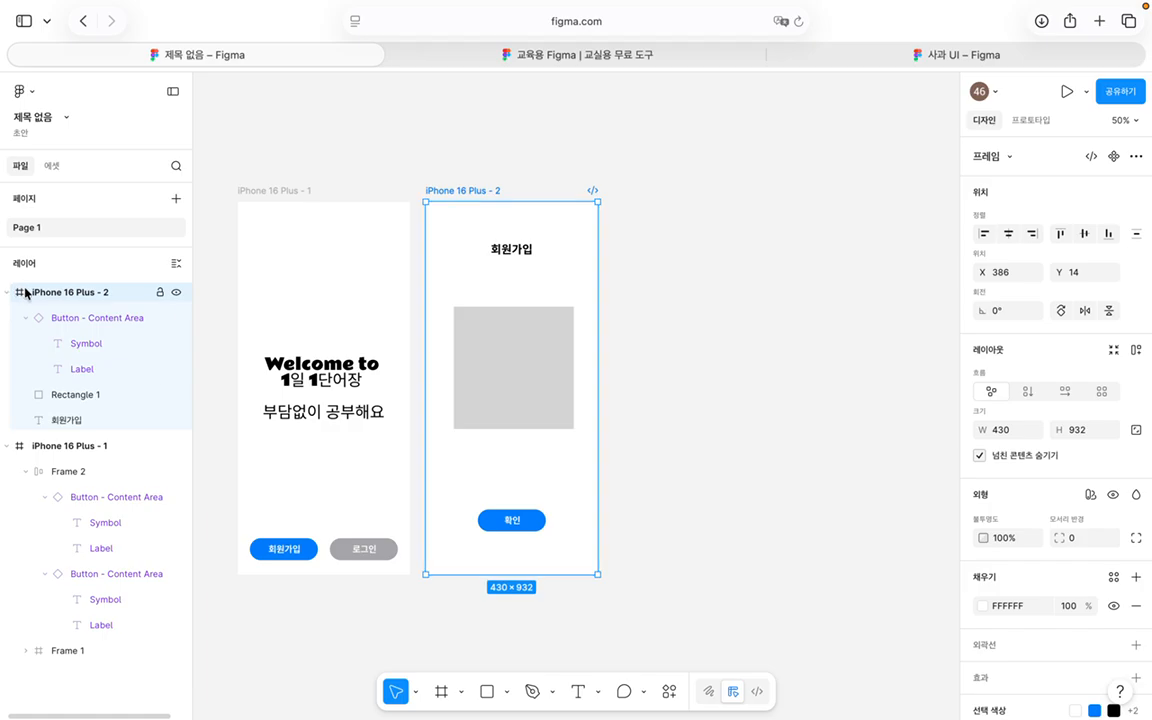
{"action": "key", "text": "super+d"}
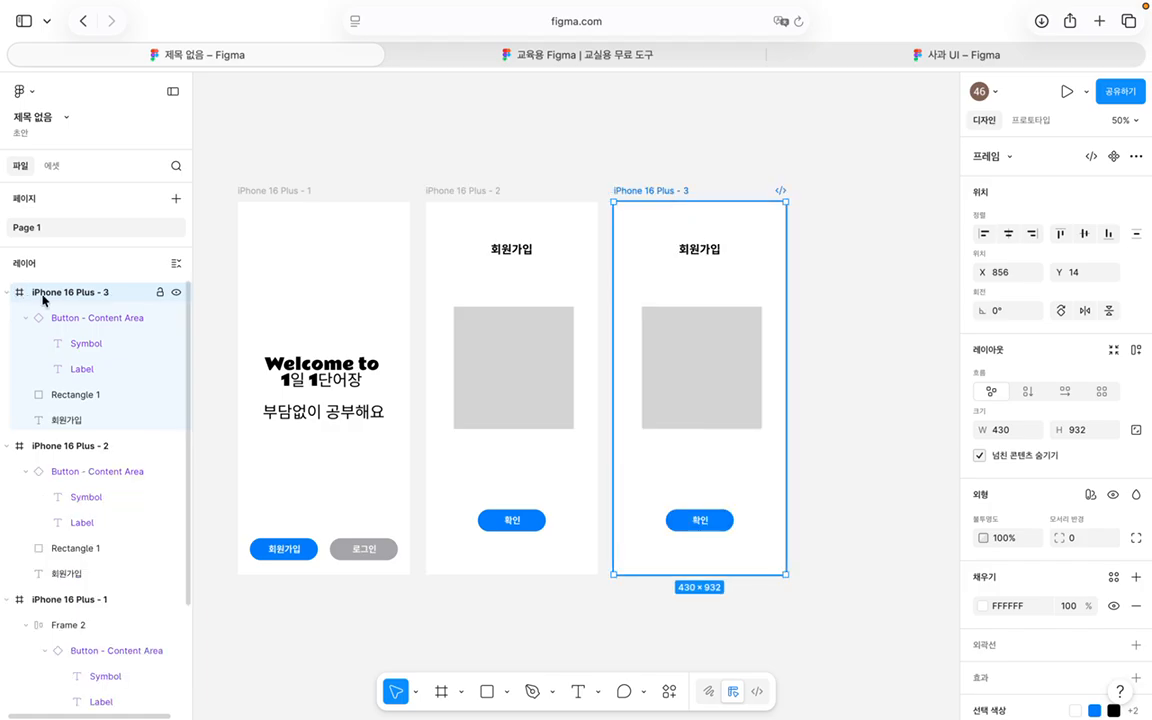
{"action": "left_click", "coordinate": [706, 250]}
{"action": "double_click", "coordinate": [706, 249]}
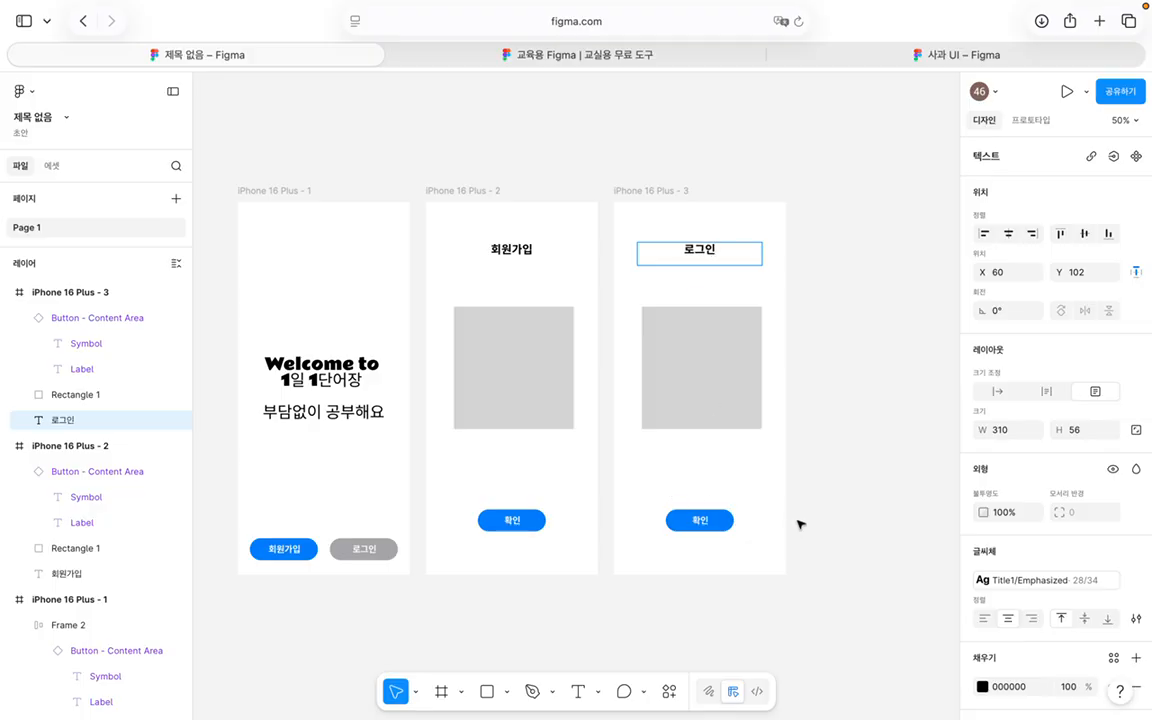
Step: Reshape the third screen's grey placeholder into a short wide box by moving its edges
{"action": "left_click", "coordinate": [740, 377]}
{"action": "double_click", "coordinate": [714, 338]}
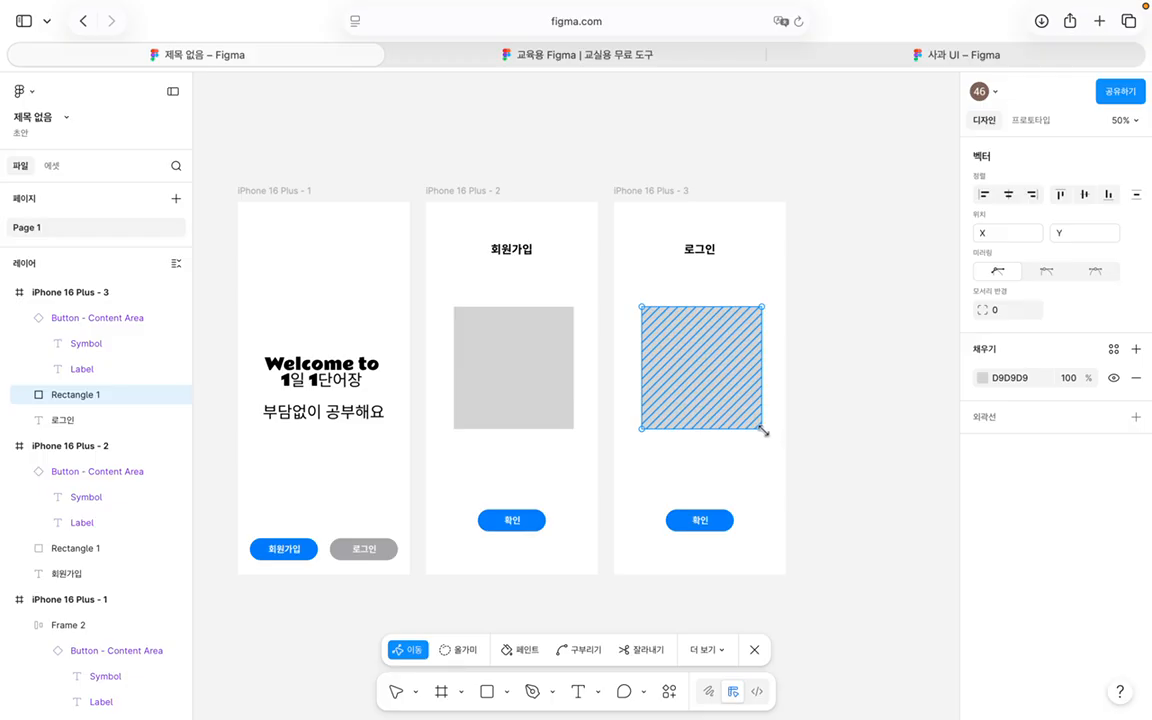
{"action": "left_click_drag", "start_coordinate": [761, 421], "coordinate": [761, 388]}
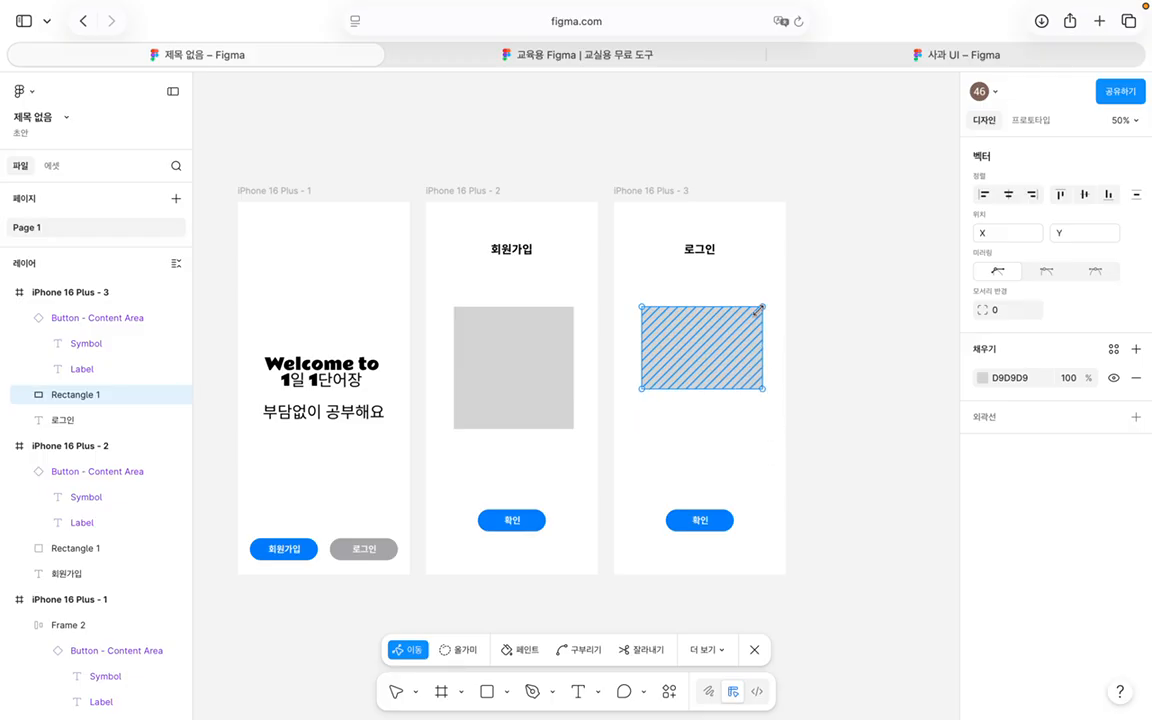
{"action": "left_click_drag", "start_coordinate": [760, 311], "coordinate": [757, 335]}
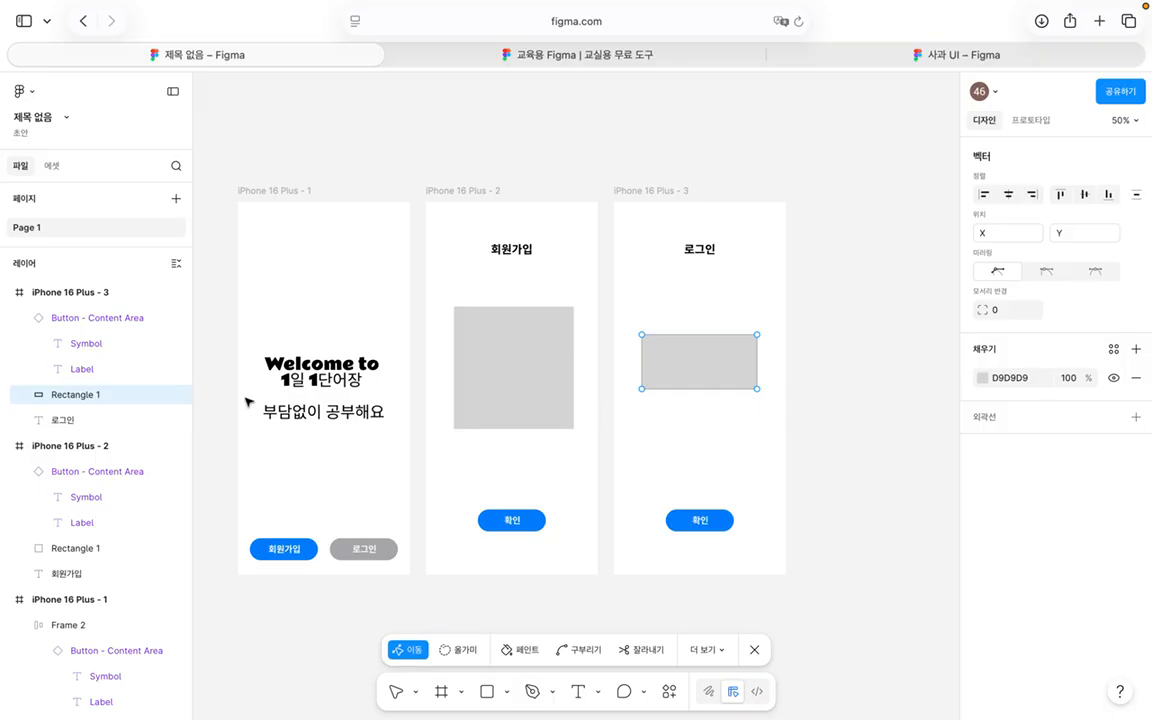
{"action": "scroll", "coordinate": [212, 401], "scroll_direction": "down", "scroll_amount": 3}
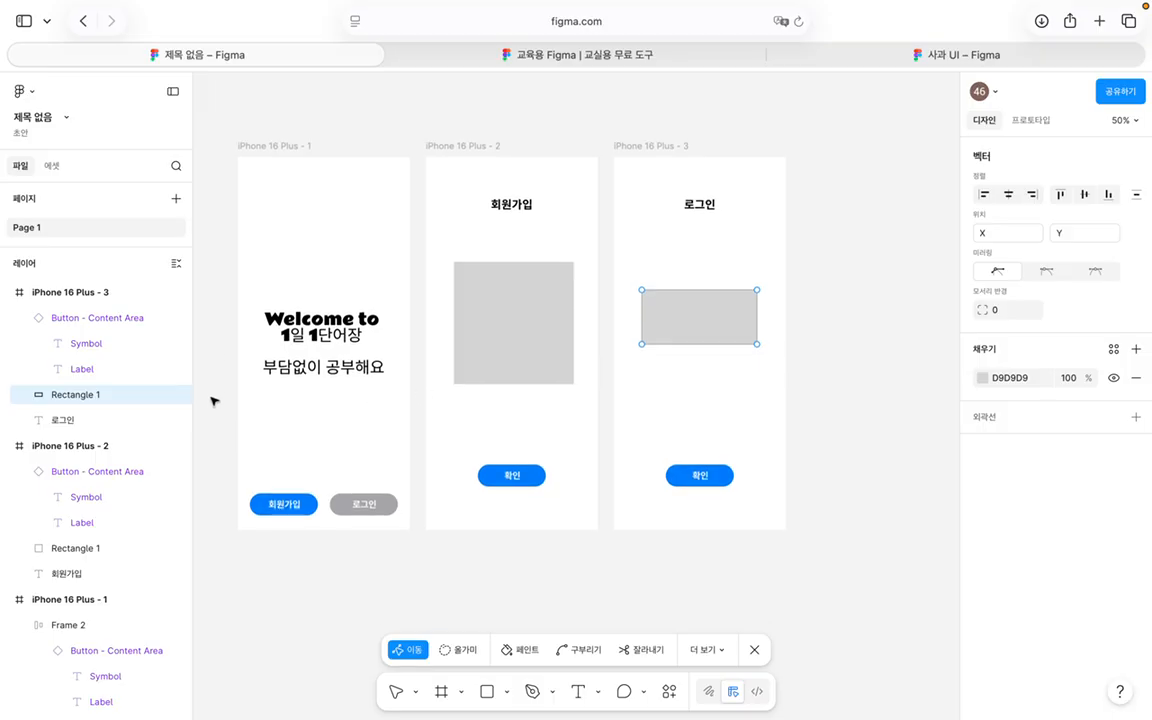
Step: Try an Accents/Green fill on the 확인 button, then undo to keep it blue
{"action": "left_click", "coordinate": [498, 479]}
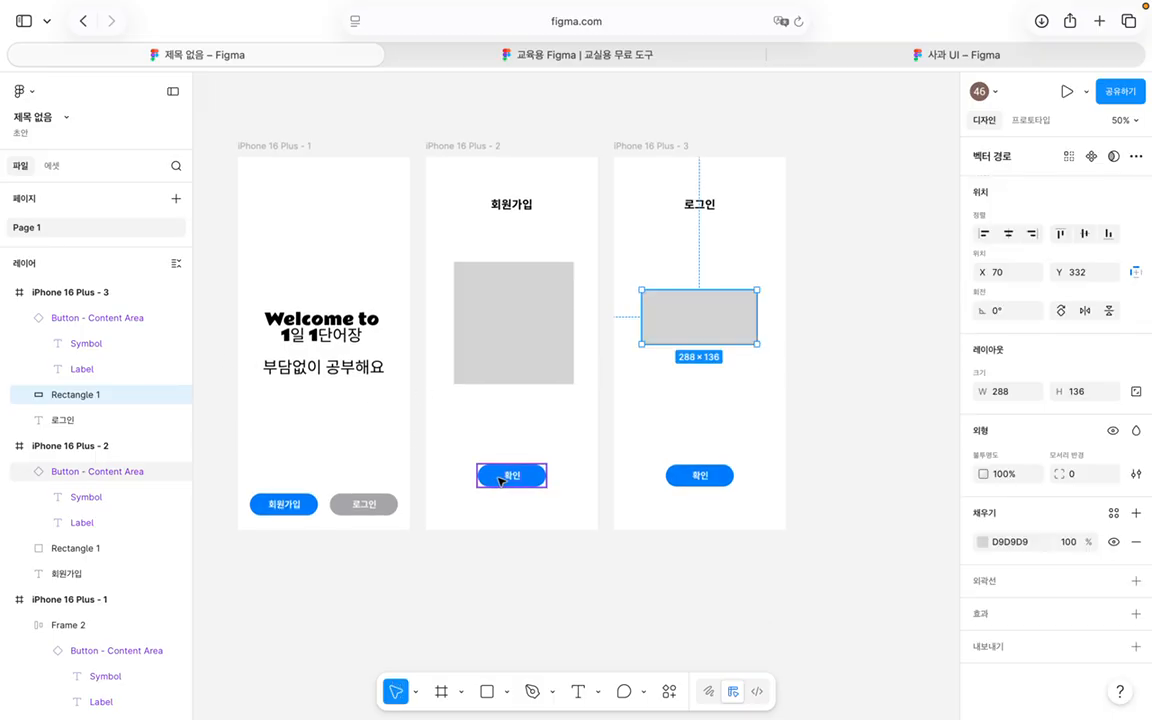
{"action": "left_click", "coordinate": [508, 476]}
{"action": "scroll", "coordinate": [1045, 515], "scroll_direction": "down", "scroll_amount": 5}
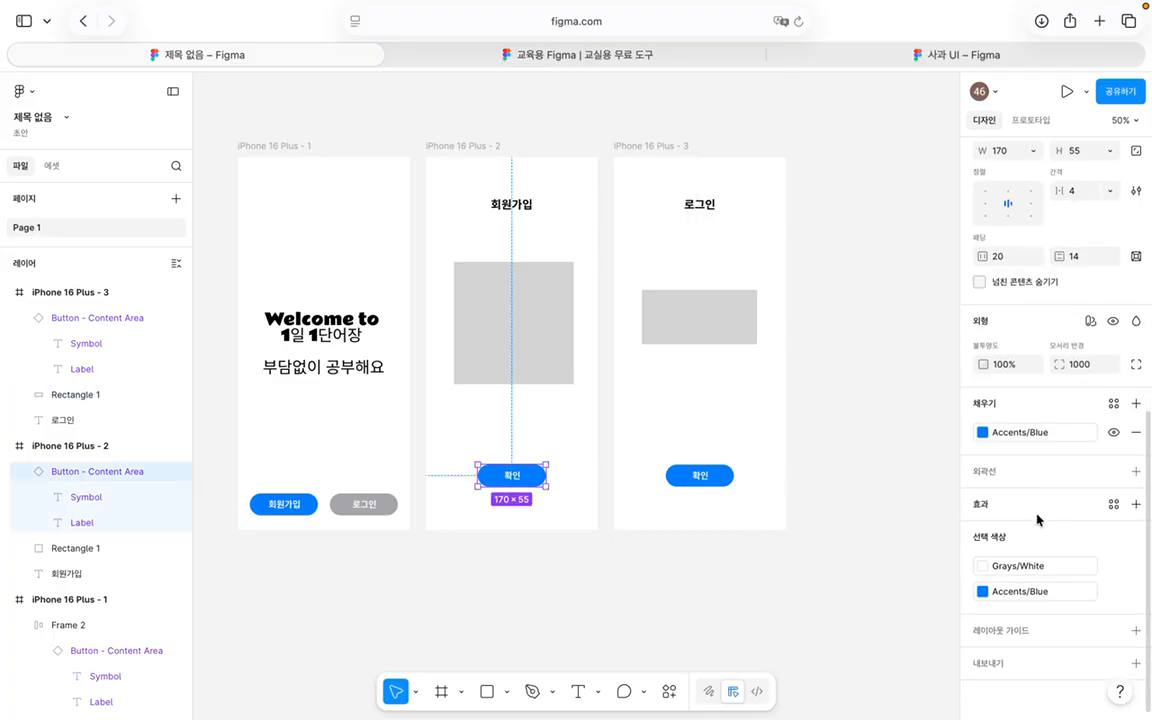
{"action": "left_click", "coordinate": [983, 432]}
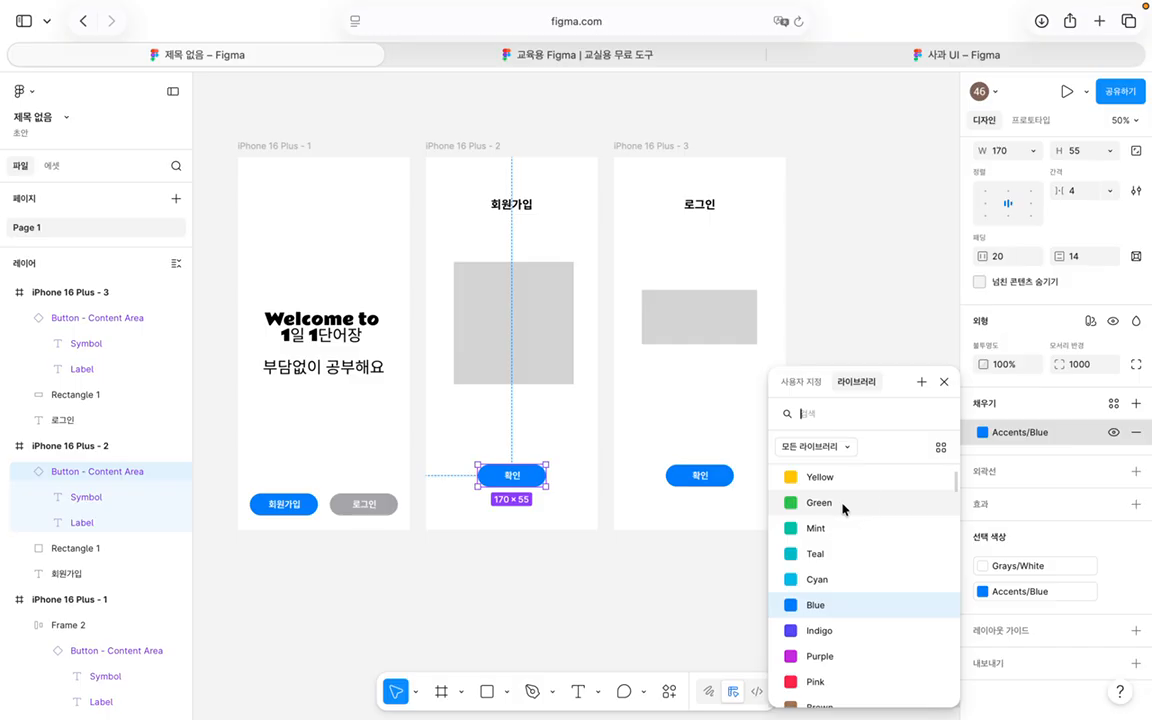
{"action": "left_click", "coordinate": [843, 507]}
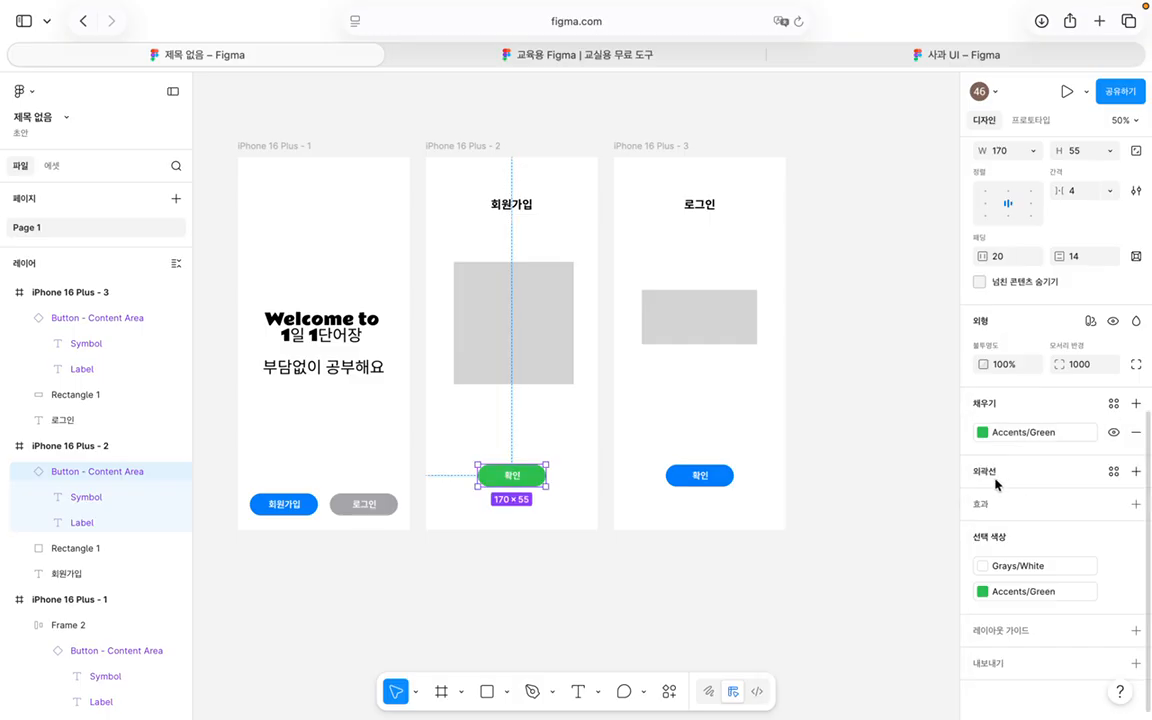
{"action": "key", "text": "super+z"}
{"action": "left_click", "coordinate": [866, 480]}
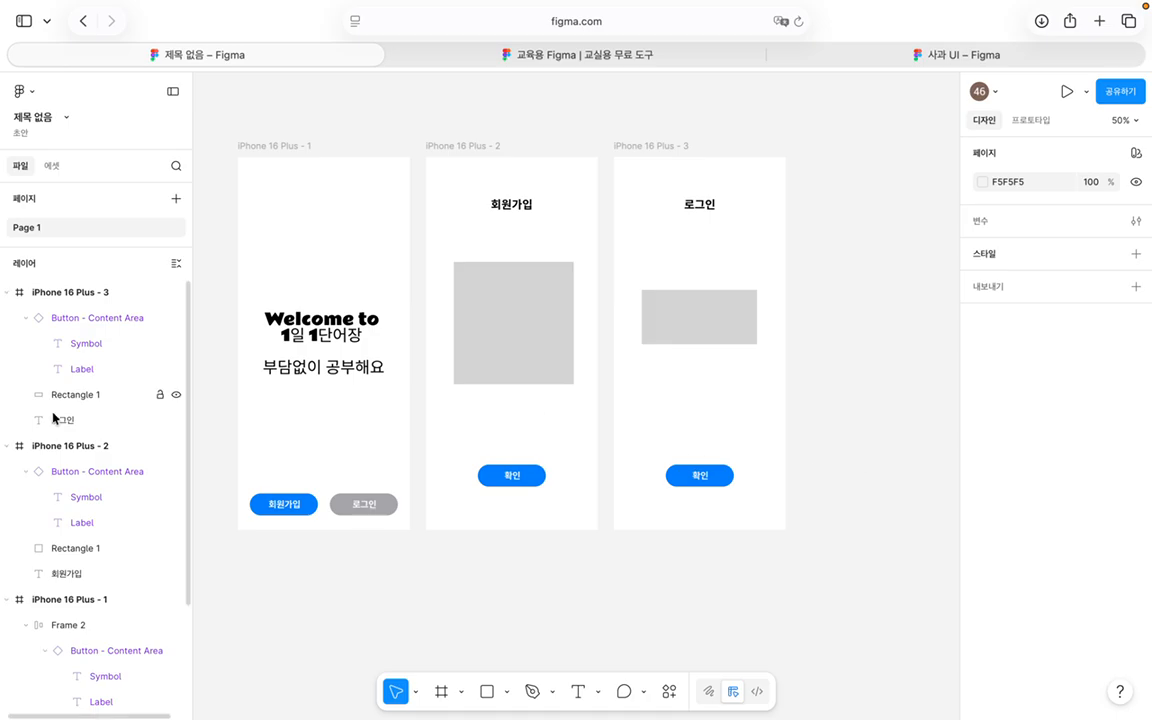
Step: Collapse the layer groups of iPhone 16 Plus frames 3, 2 and 1
{"action": "left_click", "coordinate": [7, 293]}
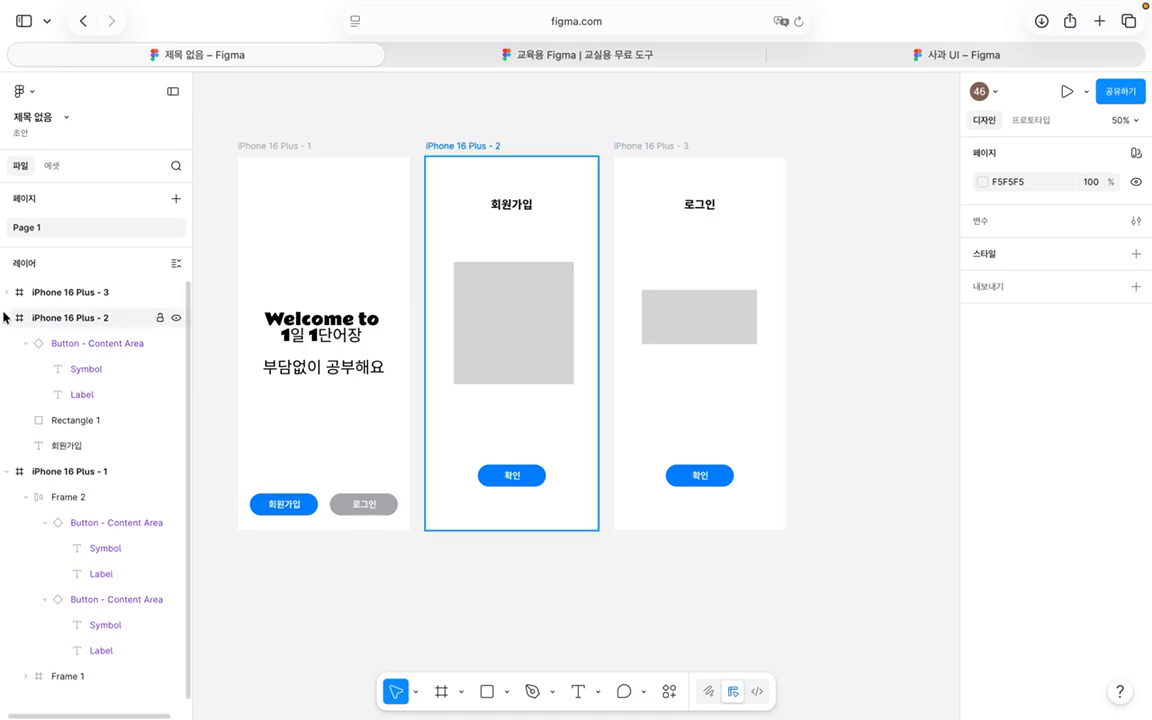
{"action": "left_click", "coordinate": [7, 318]}
{"action": "left_click", "coordinate": [7, 344]}
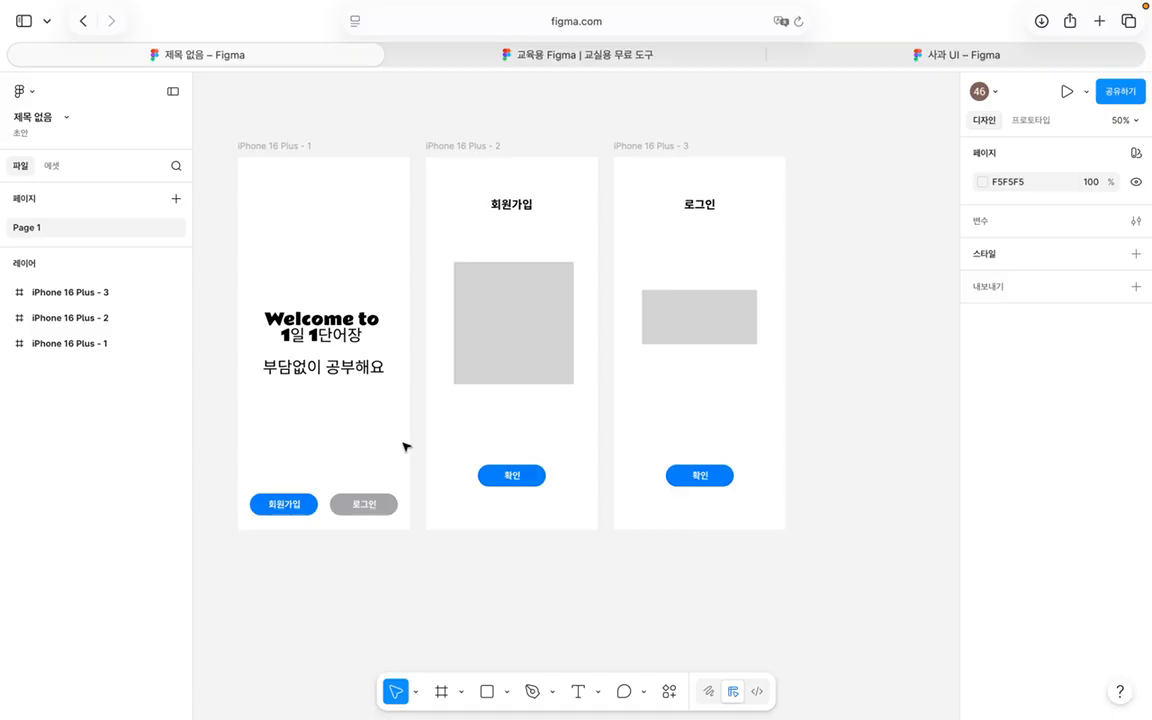
{"action": "scroll", "coordinate": [403, 447], "scroll_direction": "right", "scroll_amount": 3}
{"action": "scroll", "coordinate": [403, 447], "scroll_direction": "left", "scroll_amount": 5}
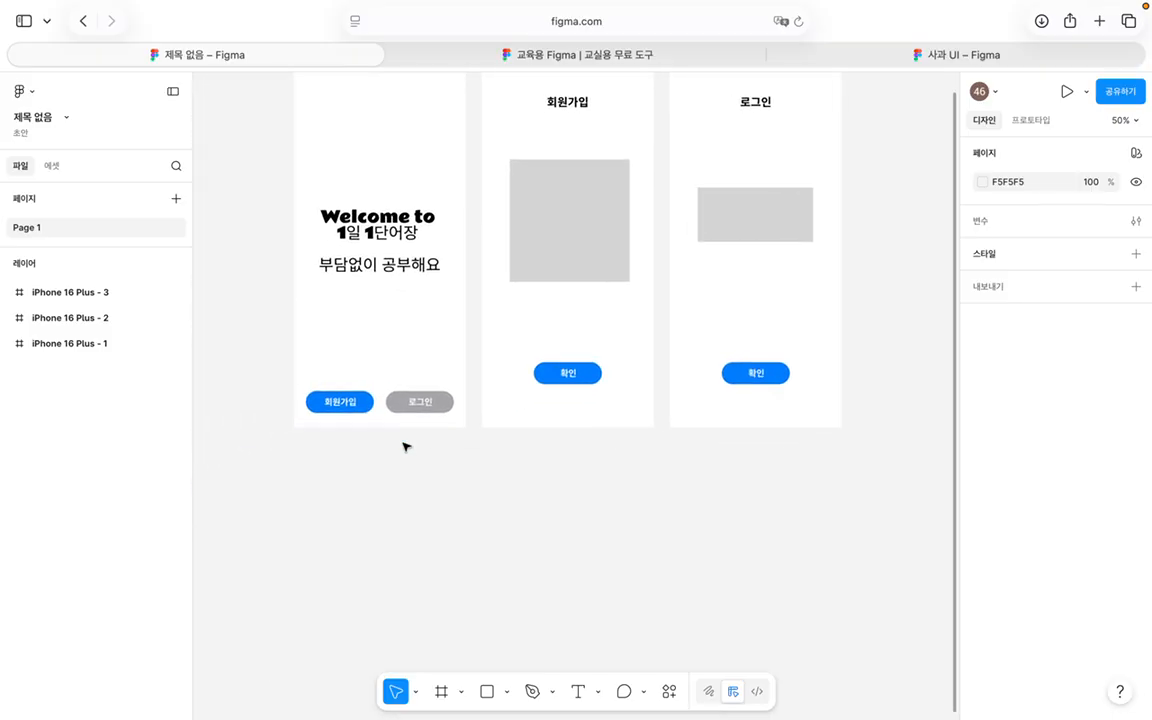
{"action": "scroll", "coordinate": [403, 447], "scroll_direction": "right", "scroll_amount": 2}
{"action": "scroll", "coordinate": [403, 447], "scroll_direction": "down", "scroll_amount": 5}
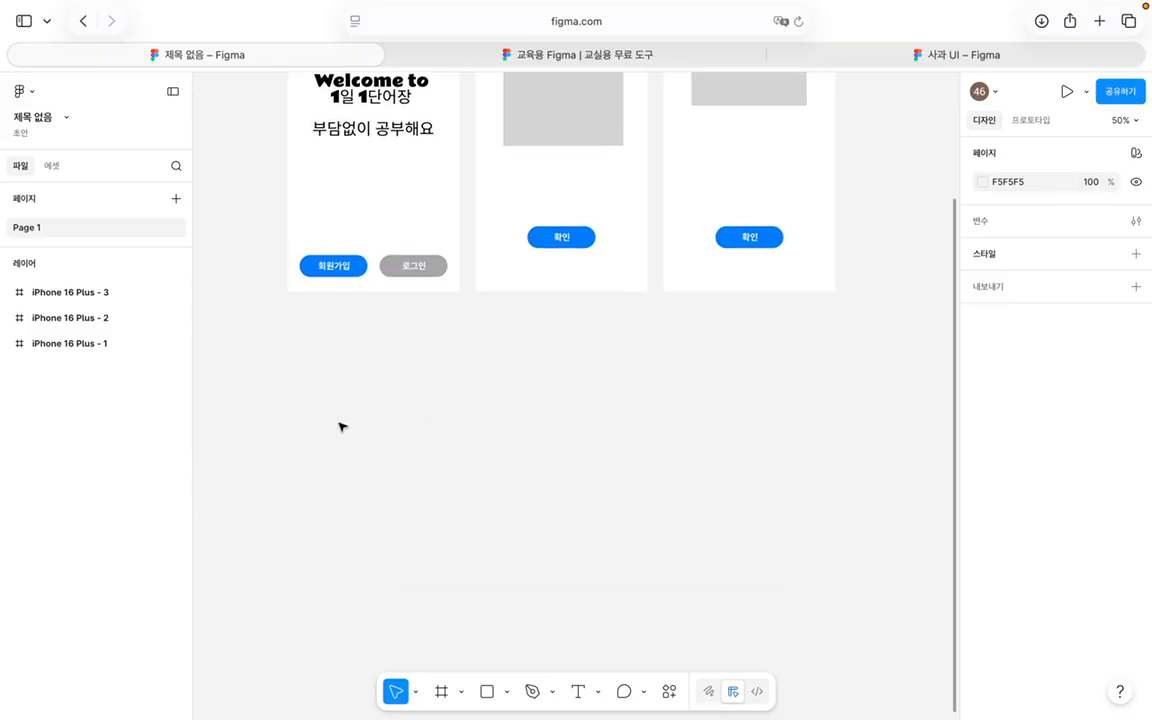
{"action": "scroll", "coordinate": [326, 430], "scroll_direction": "up", "scroll_amount": 3}
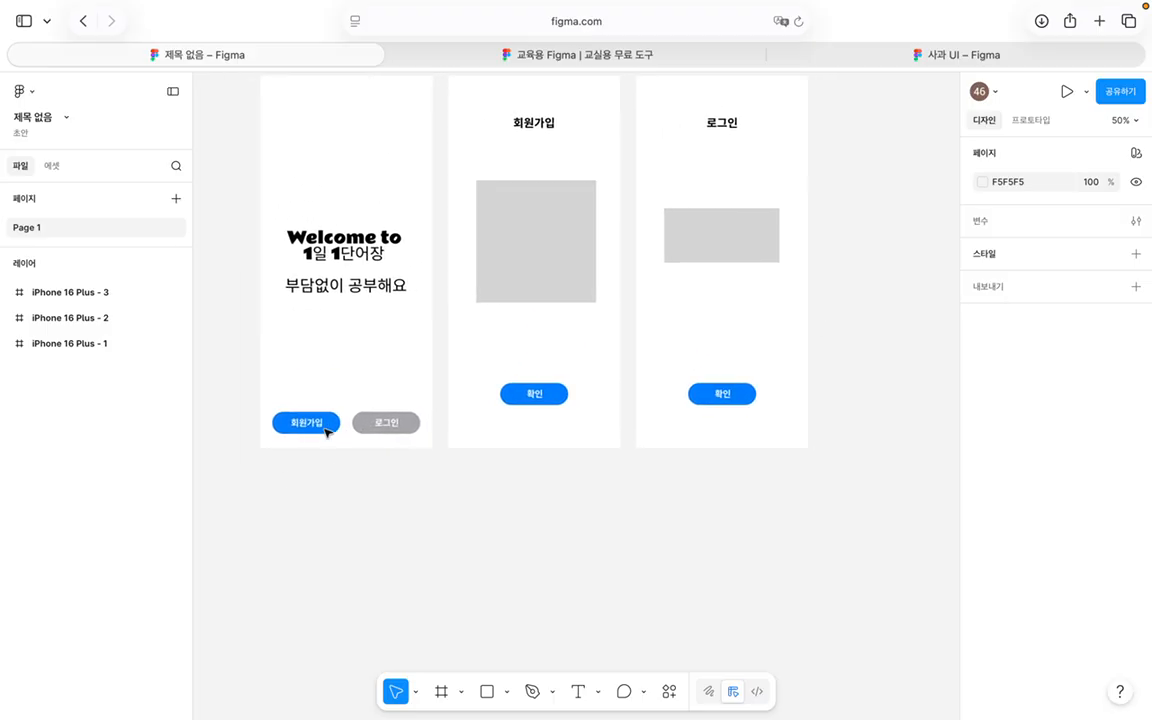
{"action": "scroll", "coordinate": [326, 429], "scroll_direction": "up", "scroll_amount": 5}
{"action": "scroll", "coordinate": [326, 429], "scroll_direction": "left", "scroll_amount": 3}
{"action": "scroll", "coordinate": [205, 392], "scroll_direction": "down", "scroll_amount": 10}
{"action": "scroll", "coordinate": [211, 386], "scroll_direction": "right", "scroll_amount": 2}
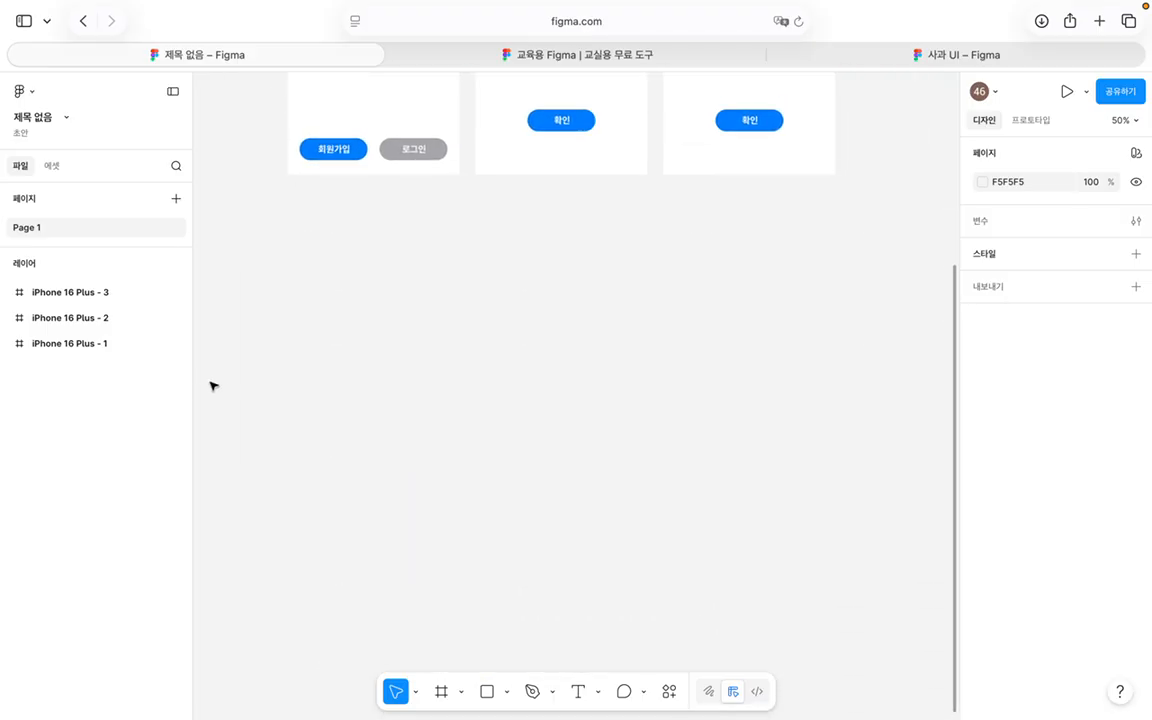
{"action": "scroll", "coordinate": [211, 386], "scroll_direction": "up", "scroll_amount": 6}
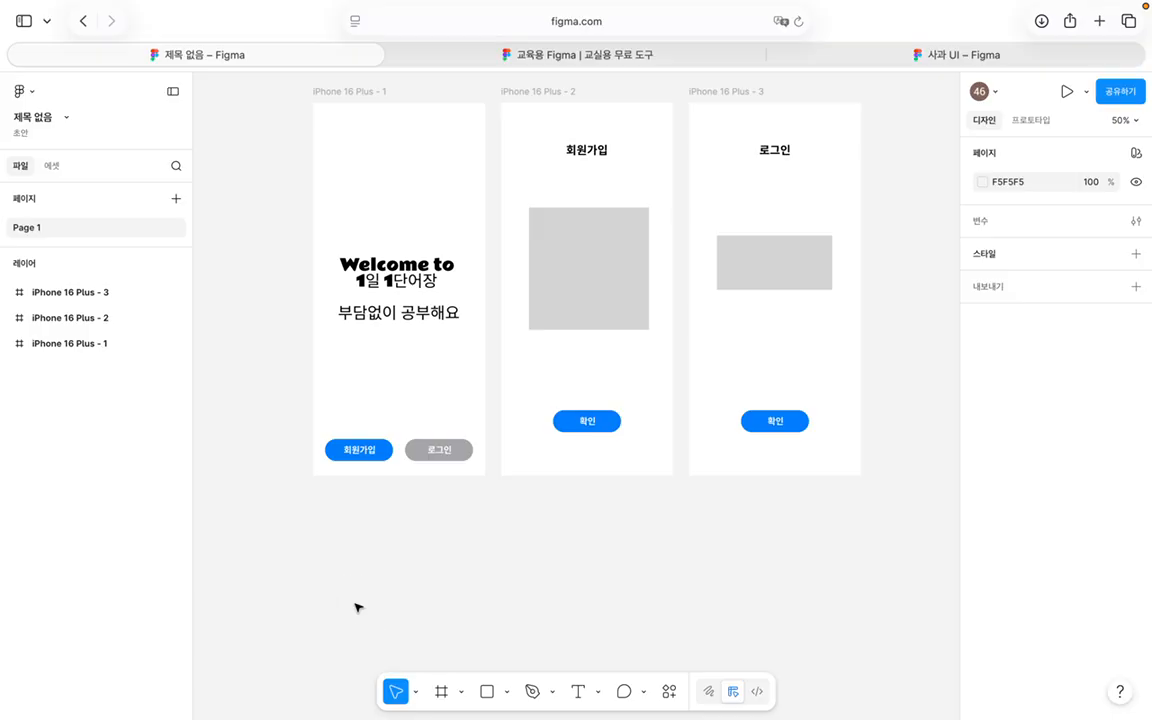
Step: Add a fourth iPhone 16 Plus frame lined up with the other three screens
{"action": "key", "text": "f"}
{"action": "left_click", "coordinate": [1040, 319]}
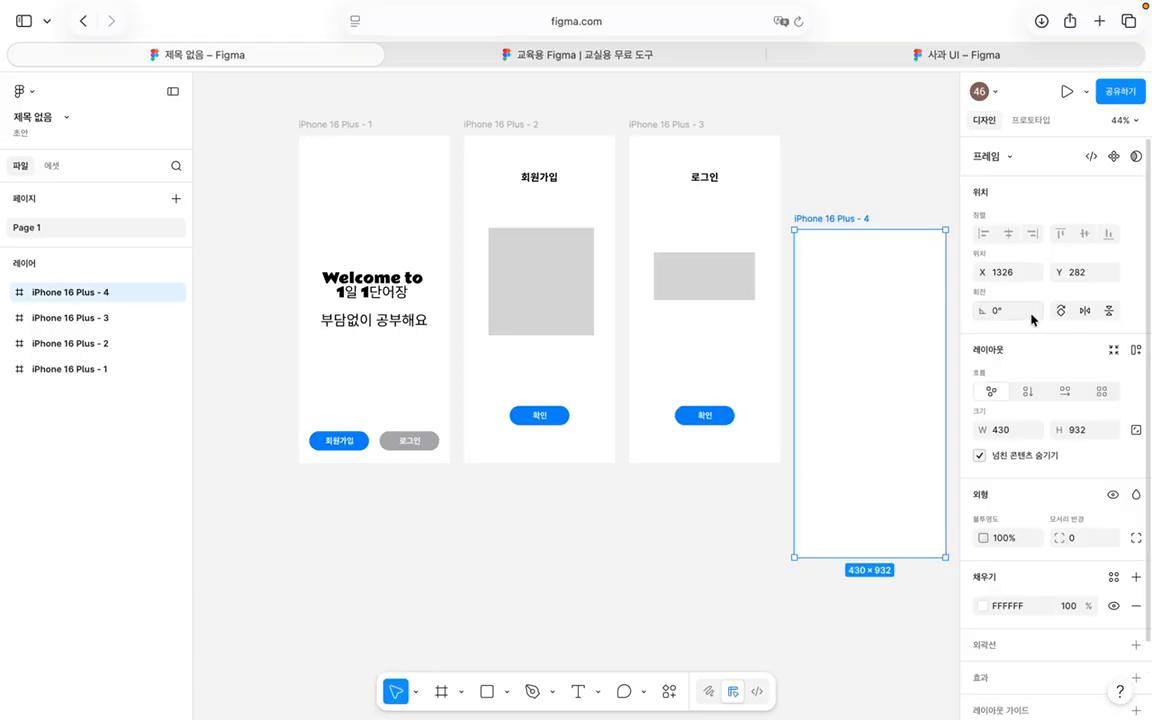
{"action": "left_click_drag", "start_coordinate": [877, 321], "coordinate": [877, 236]}
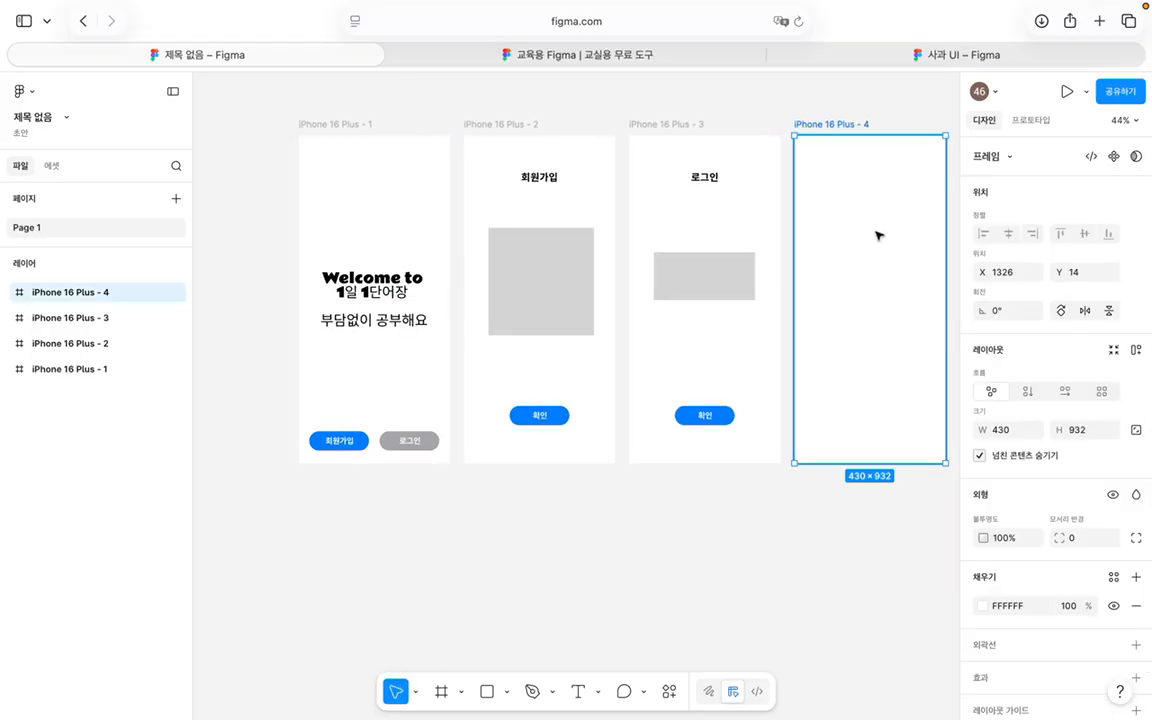
{"action": "scroll", "coordinate": [877, 236], "scroll_direction": "right", "scroll_amount": 5}
{"action": "left_click", "coordinate": [728, 262]}
{"action": "scroll", "coordinate": [728, 260], "scroll_direction": "left", "scroll_amount": 3}
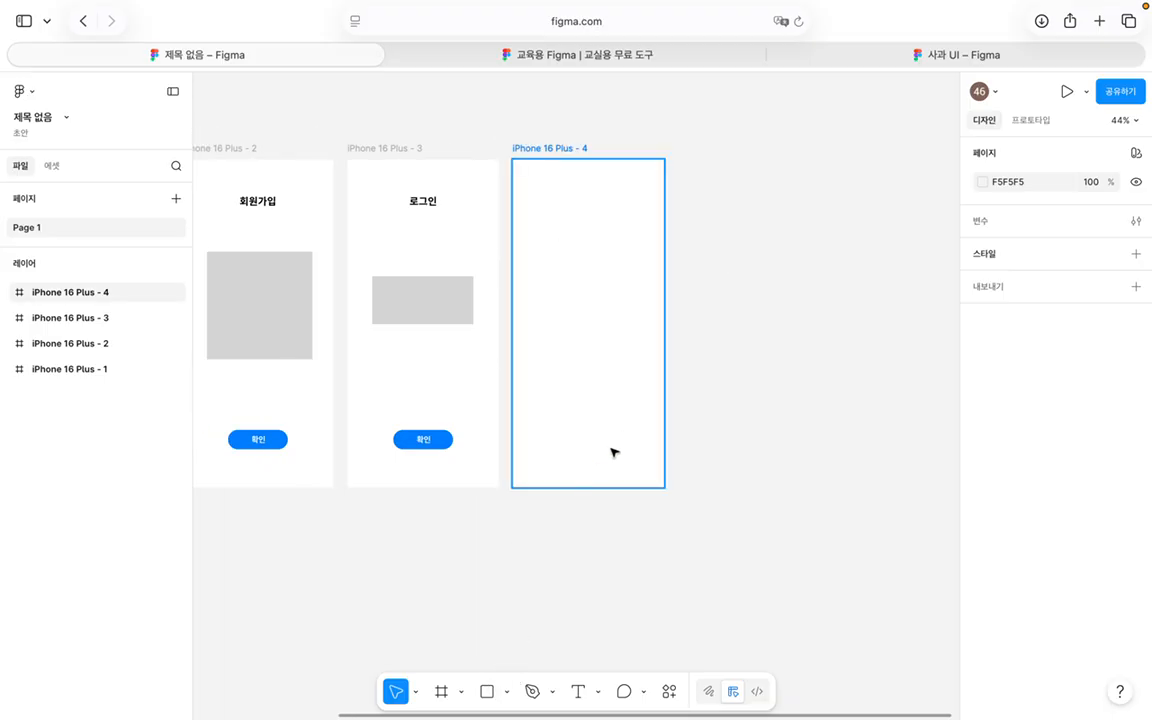
Step: Open the iOS and iPadOS 26 library assets and browse its Tab Bars components
{"action": "left_click", "coordinate": [57, 170]}
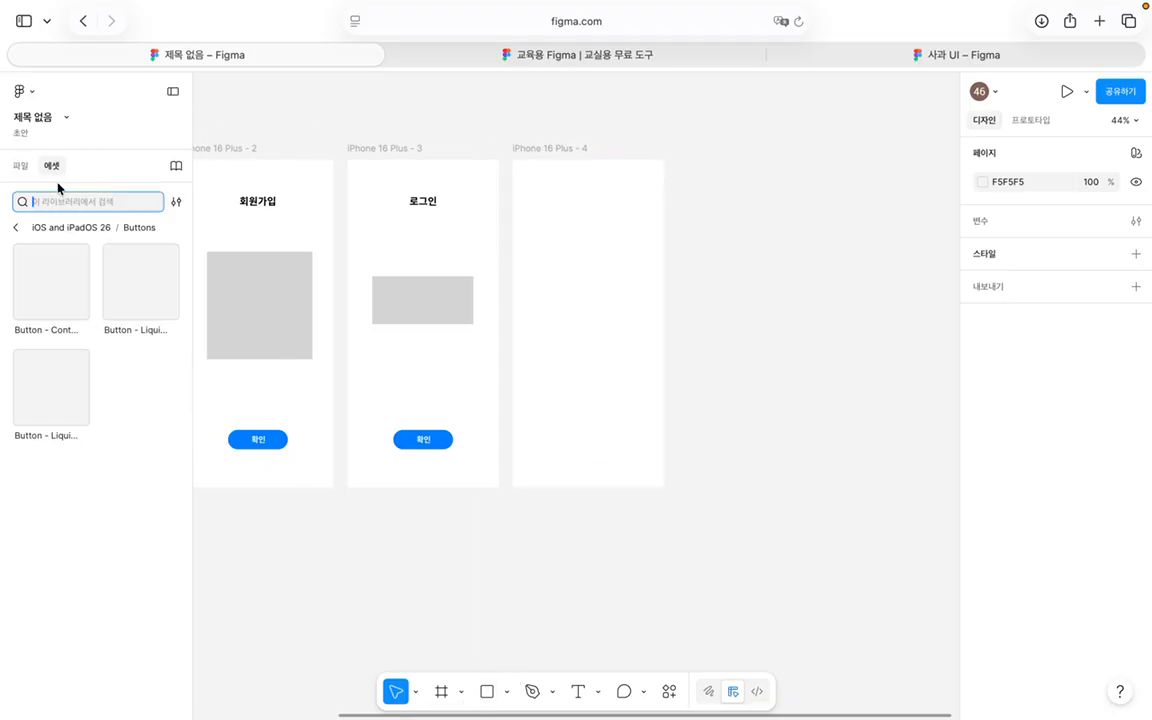
{"action": "left_click", "coordinate": [16, 228]}
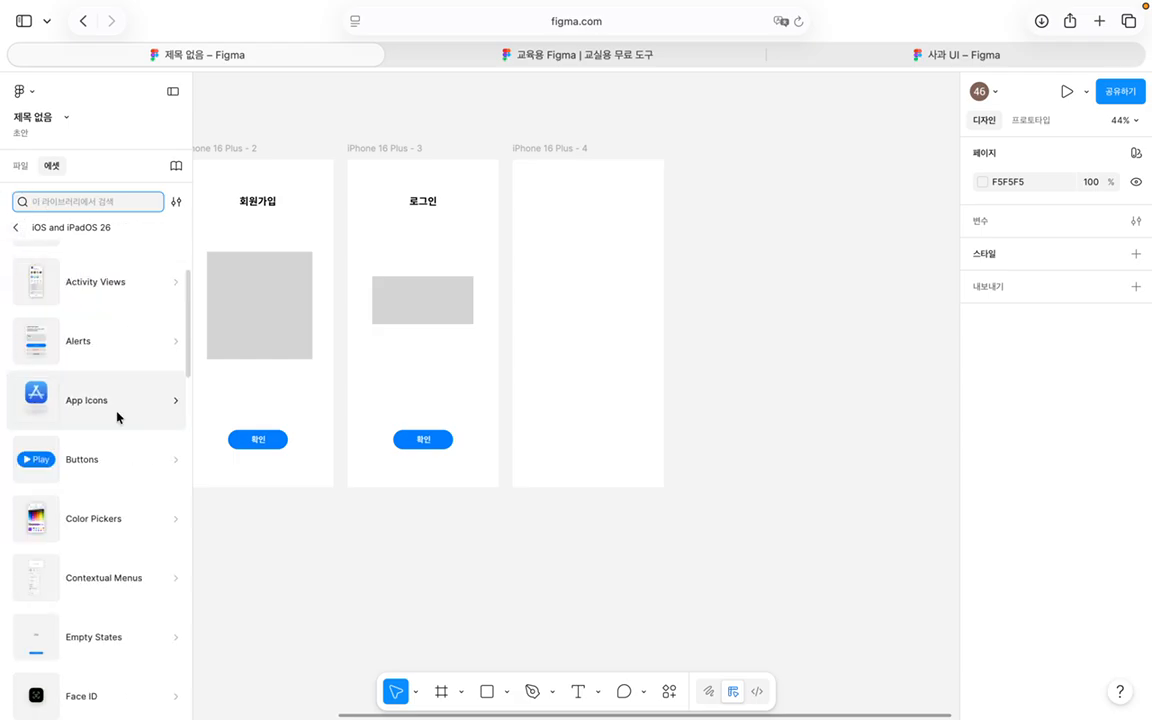
{"action": "scroll", "coordinate": [116, 414], "scroll_direction": "down", "scroll_amount": 6}
{"action": "scroll", "coordinate": [117, 416], "scroll_direction": "down", "scroll_amount": 5}
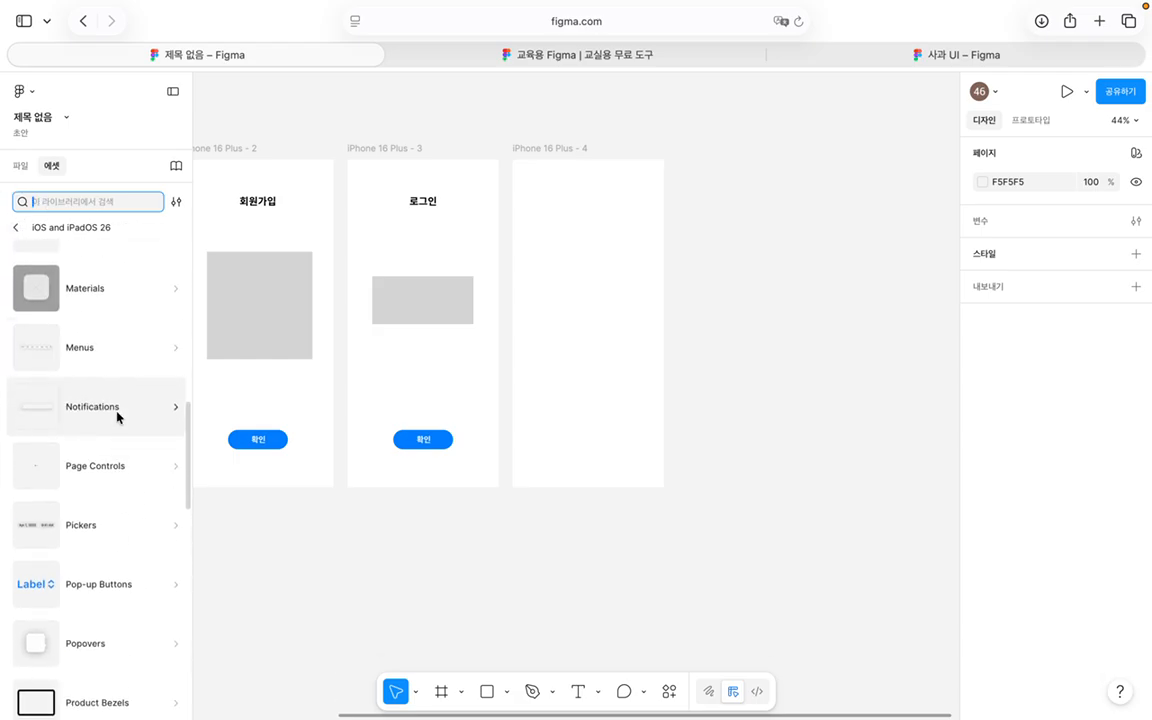
{"action": "scroll", "coordinate": [117, 417], "scroll_direction": "down", "scroll_amount": 6}
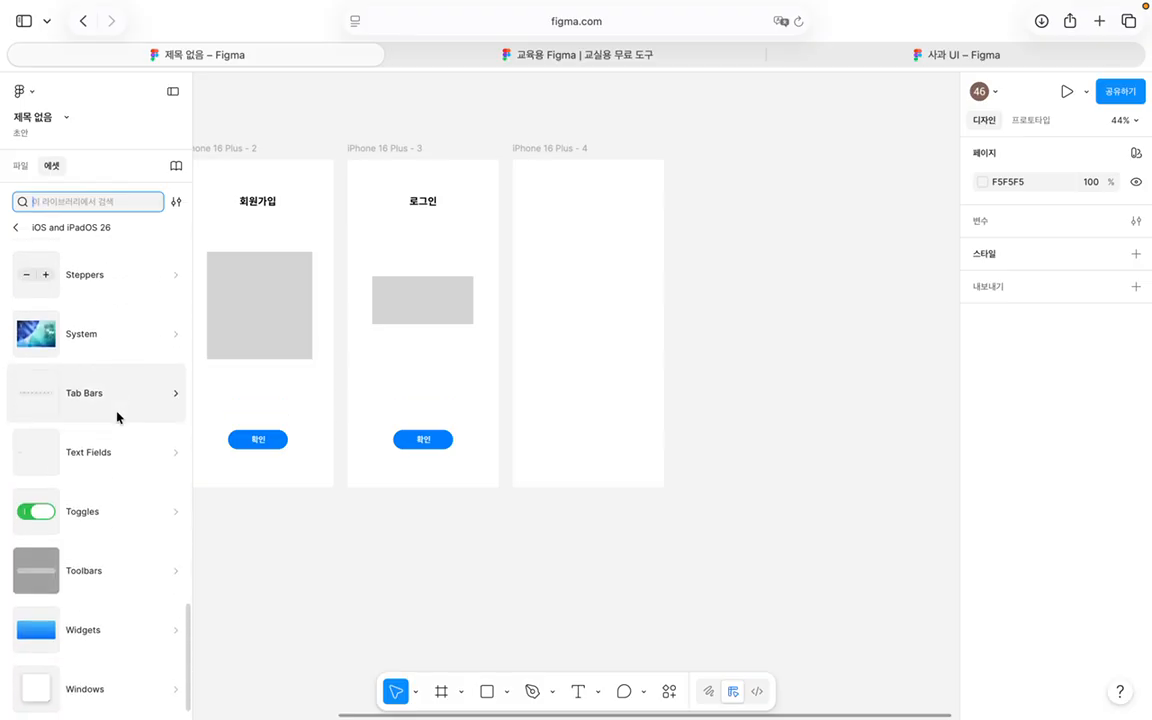
{"action": "left_click", "coordinate": [131, 405]}
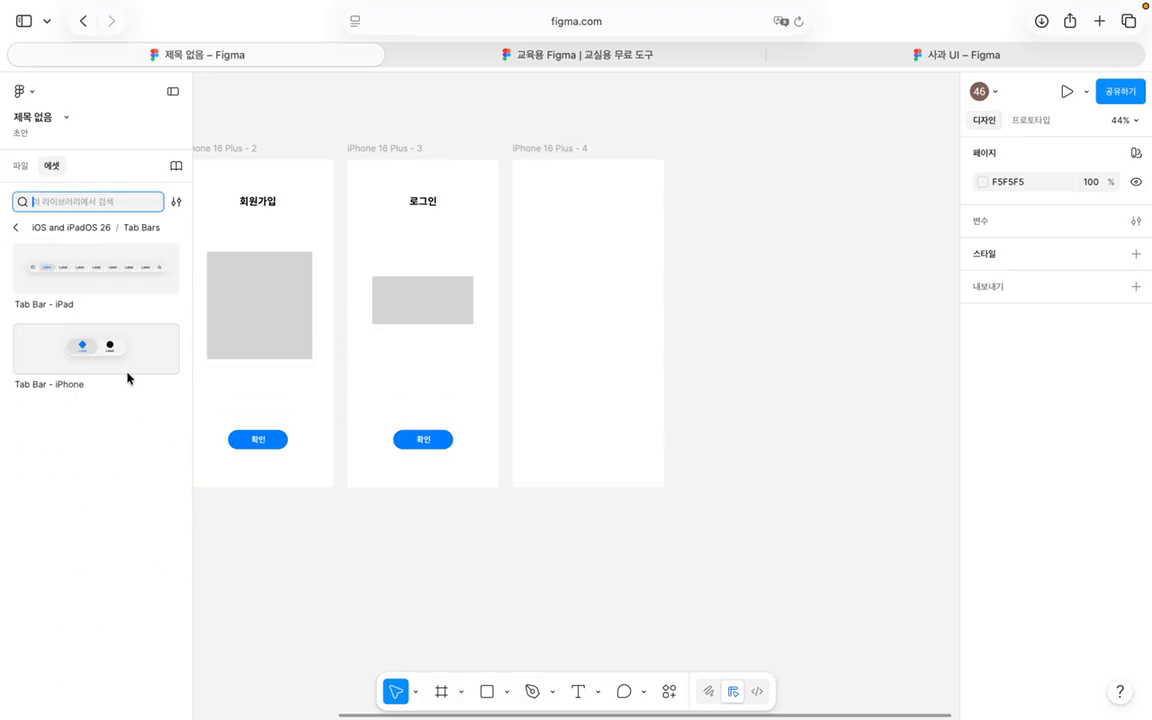
{"action": "left_click", "coordinate": [15, 228]}
Step: Browse the Materials and Menus component categories of the iOS kit
{"action": "scroll", "coordinate": [105, 514], "scroll_direction": "up", "scroll_amount": 18}
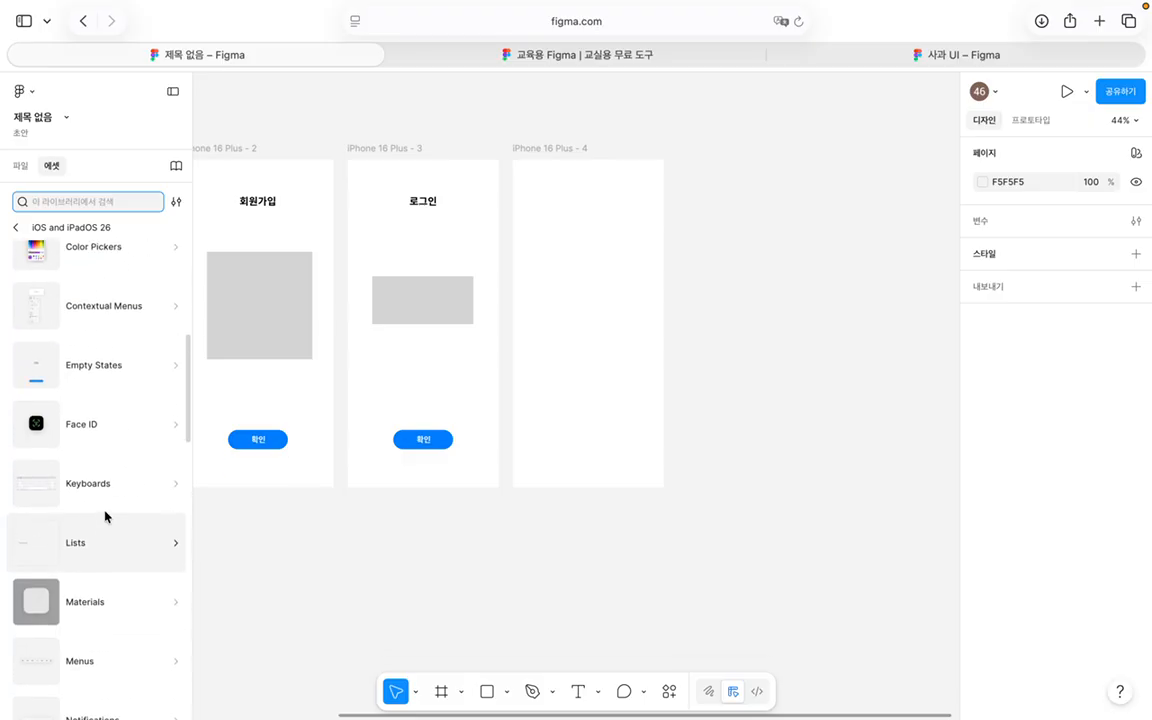
{"action": "scroll", "coordinate": [105, 516], "scroll_direction": "up", "scroll_amount": 8}
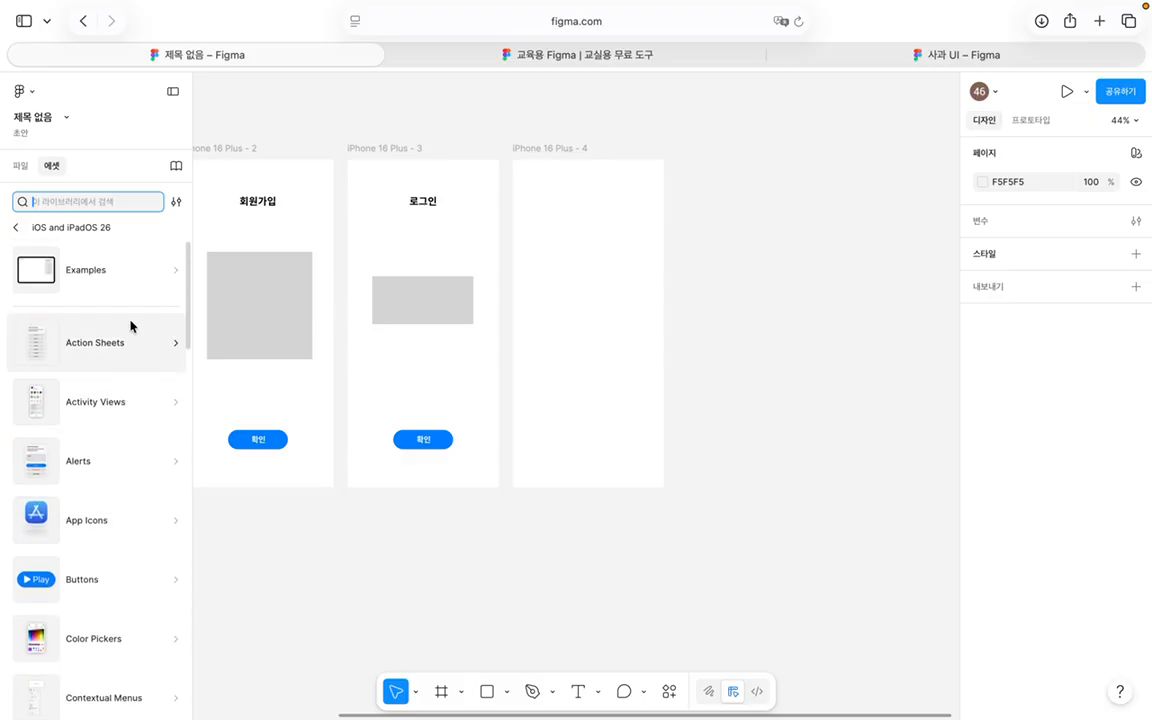
{"action": "scroll", "coordinate": [131, 340], "scroll_direction": "down", "scroll_amount": 5}
{"action": "scroll", "coordinate": [131, 343], "scroll_direction": "down", "scroll_amount": 5}
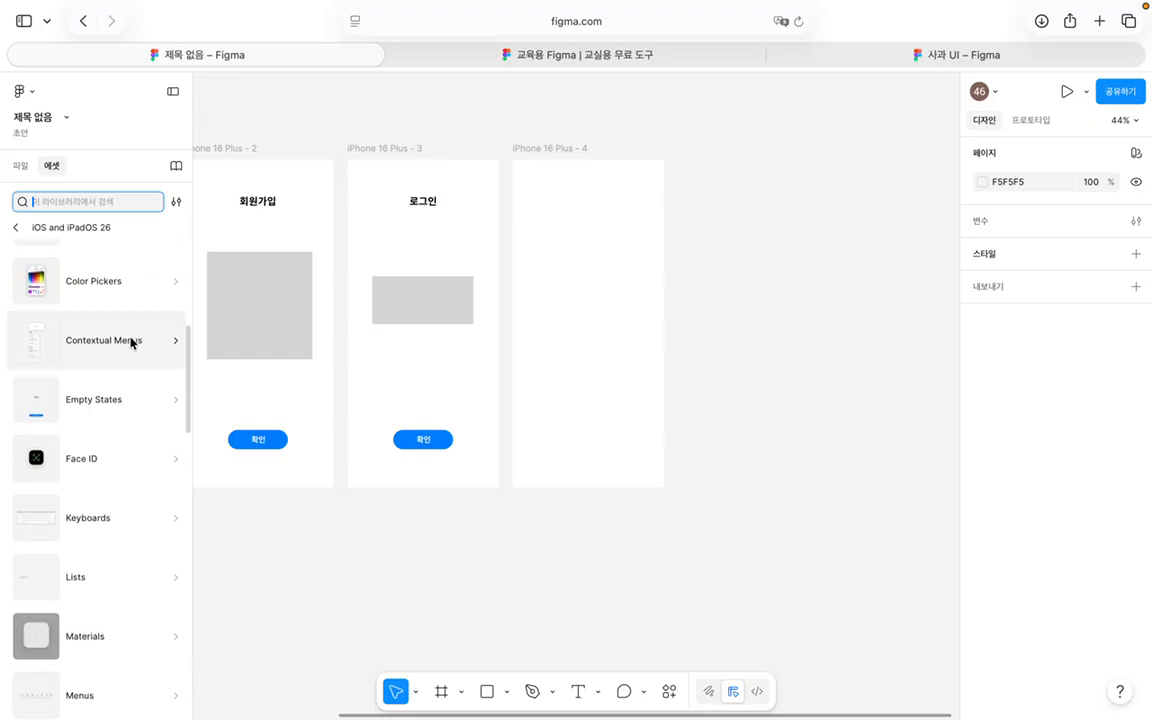
{"action": "scroll", "coordinate": [152, 542], "scroll_direction": "down", "scroll_amount": 2}
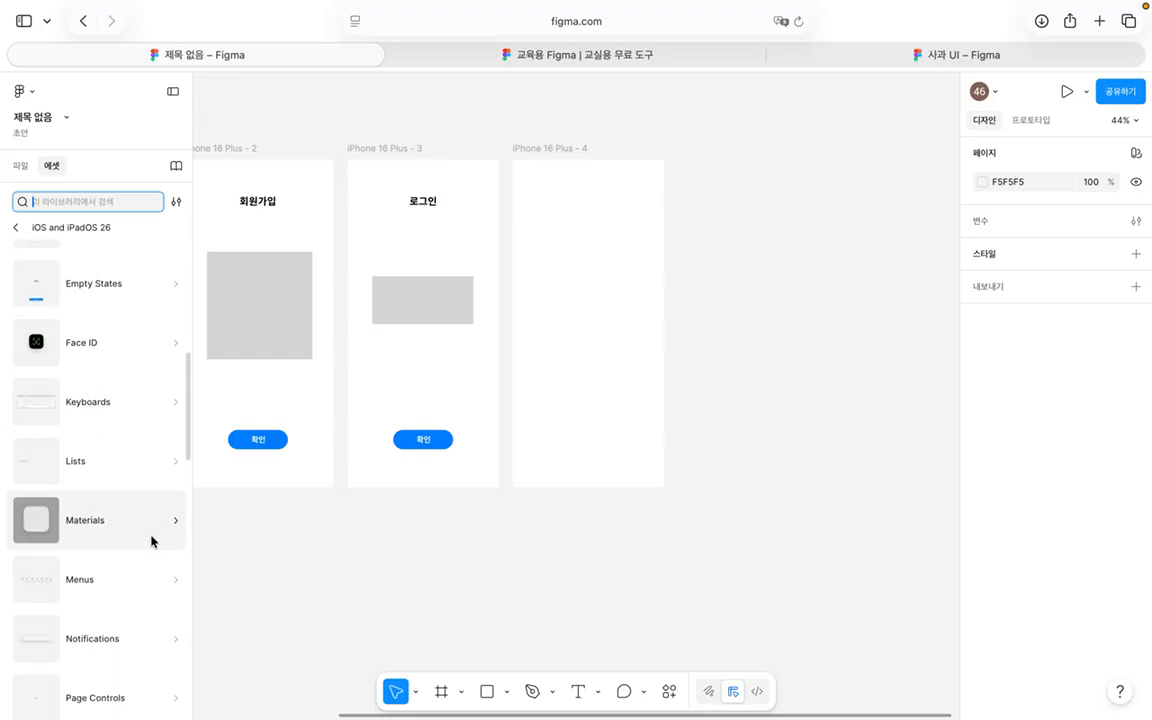
{"action": "left_click", "coordinate": [161, 524]}
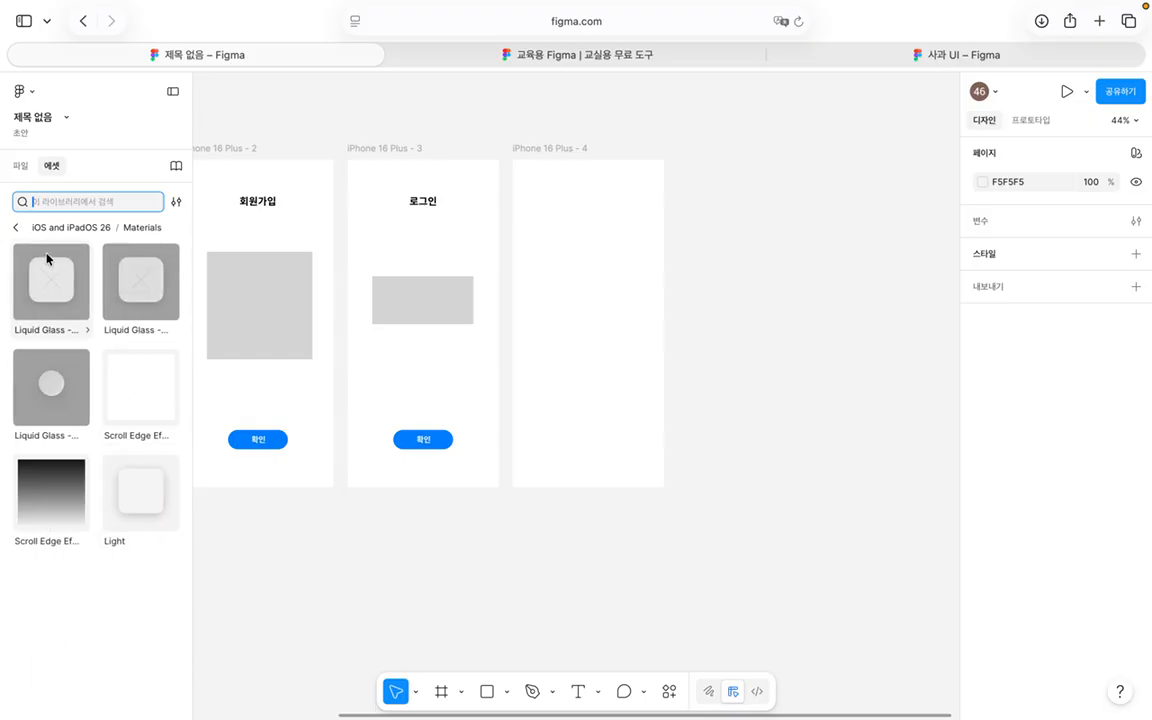
{"action": "left_click", "coordinate": [12, 227]}
{"action": "scroll", "coordinate": [128, 465], "scroll_direction": "down", "scroll_amount": 2}
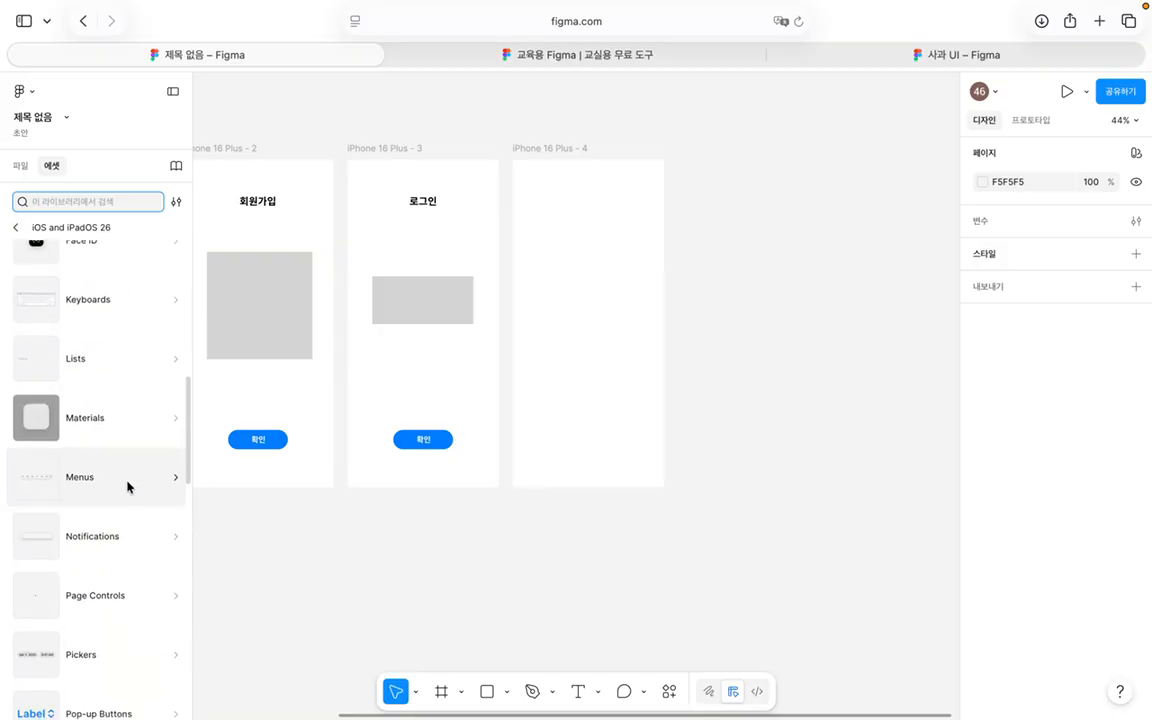
{"action": "left_click", "coordinate": [128, 477]}
{"action": "scroll", "coordinate": [103, 365], "scroll_direction": "down", "scroll_amount": 5}
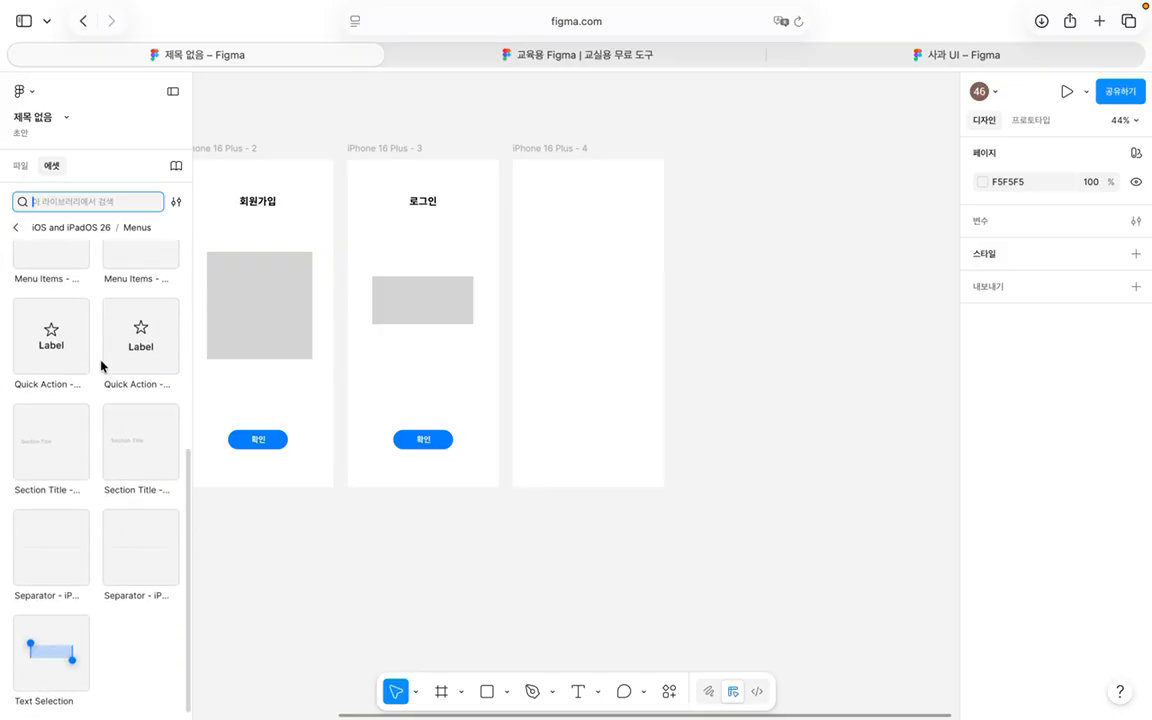
{"action": "scroll", "coordinate": [101, 366], "scroll_direction": "up", "scroll_amount": 5}
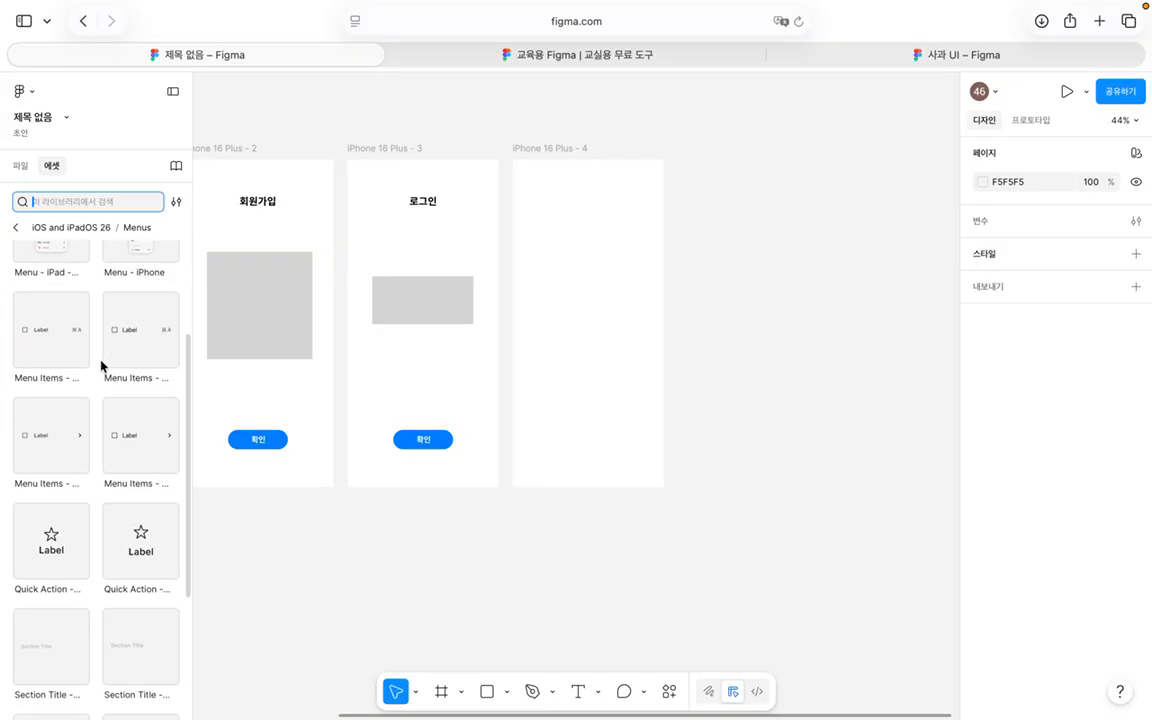
{"action": "scroll", "coordinate": [101, 366], "scroll_direction": "up", "scroll_amount": 1}
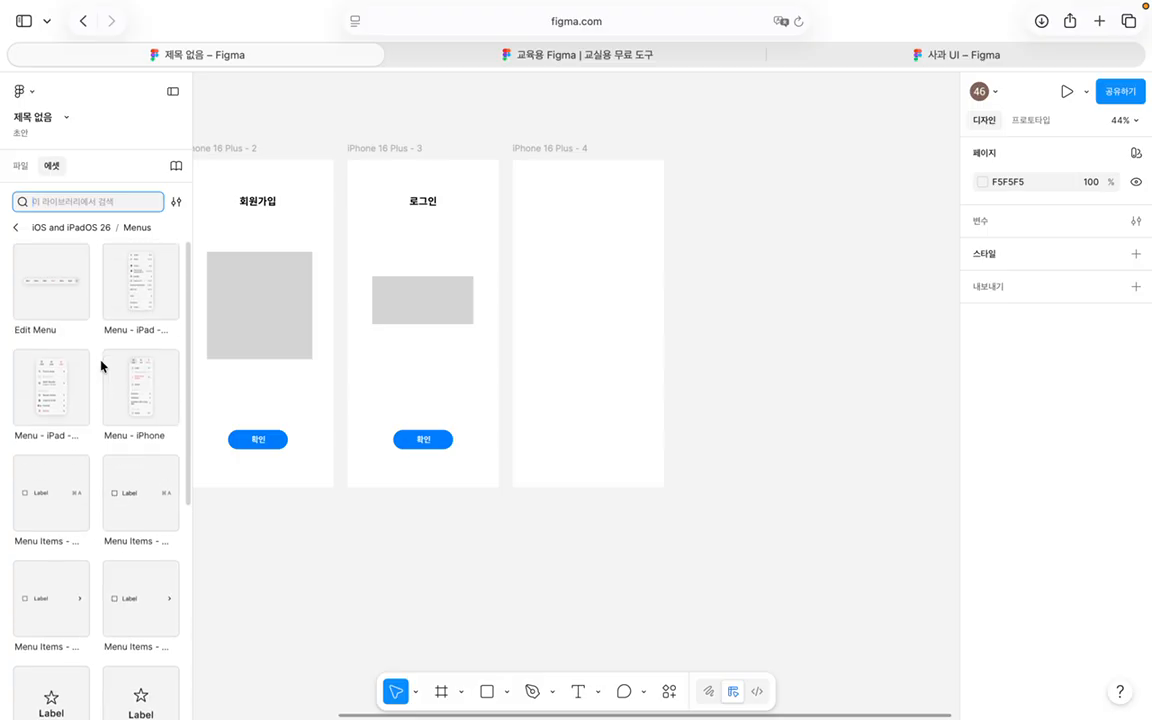
{"action": "left_click", "coordinate": [12, 226]}
Step: Browse Page Controls, Pickers and Pop-up Buttons, then scroll through the category list
{"action": "scroll", "coordinate": [92, 466], "scroll_direction": "down", "scroll_amount": 2}
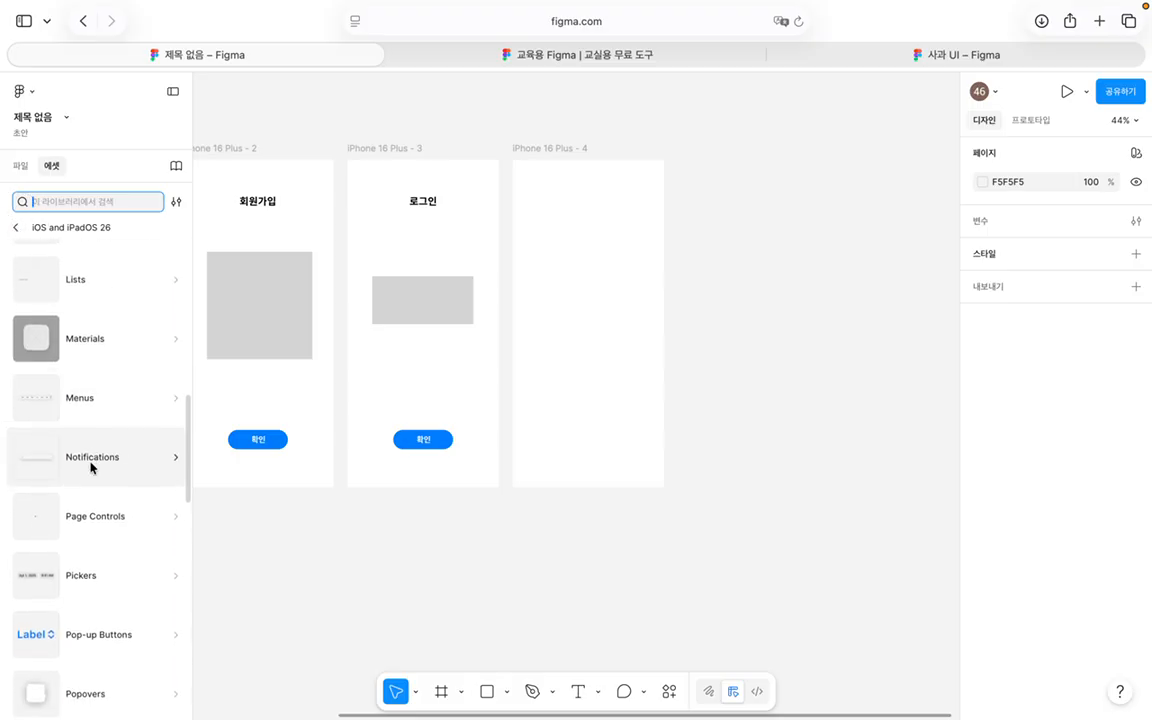
{"action": "scroll", "coordinate": [92, 466], "scroll_direction": "down", "scroll_amount": 1}
{"action": "left_click", "coordinate": [90, 465]}
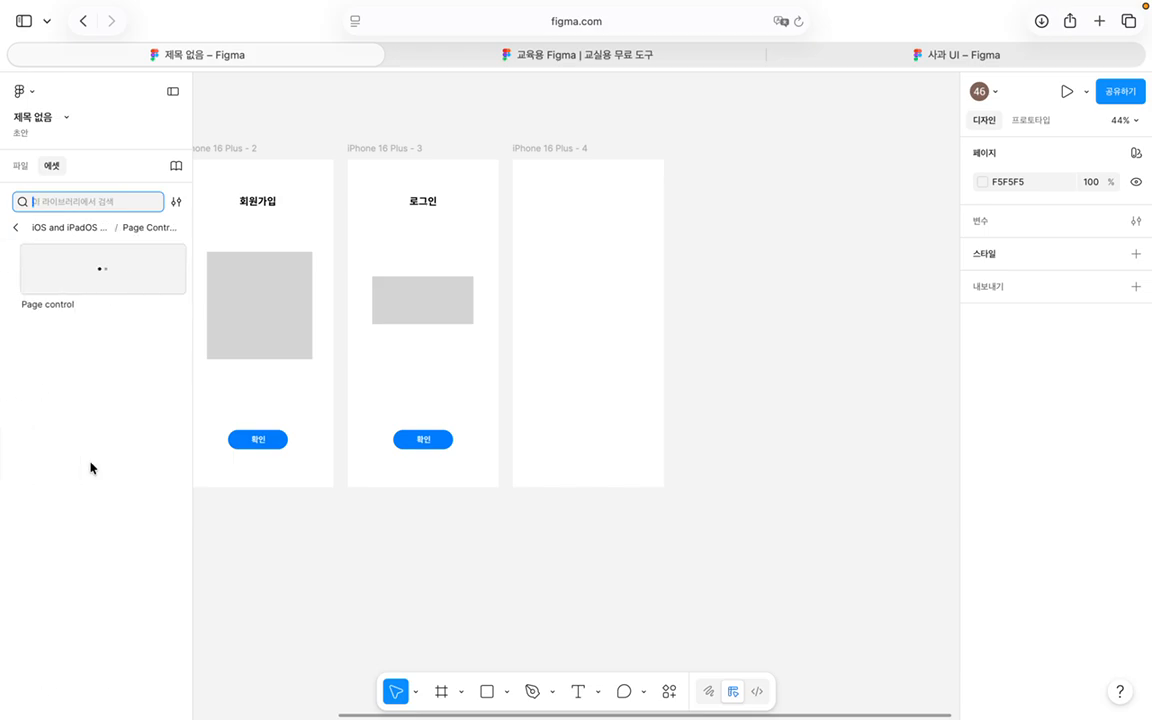
{"action": "left_click", "coordinate": [16, 228]}
{"action": "scroll", "coordinate": [110, 468], "scroll_direction": "down", "scroll_amount": 2}
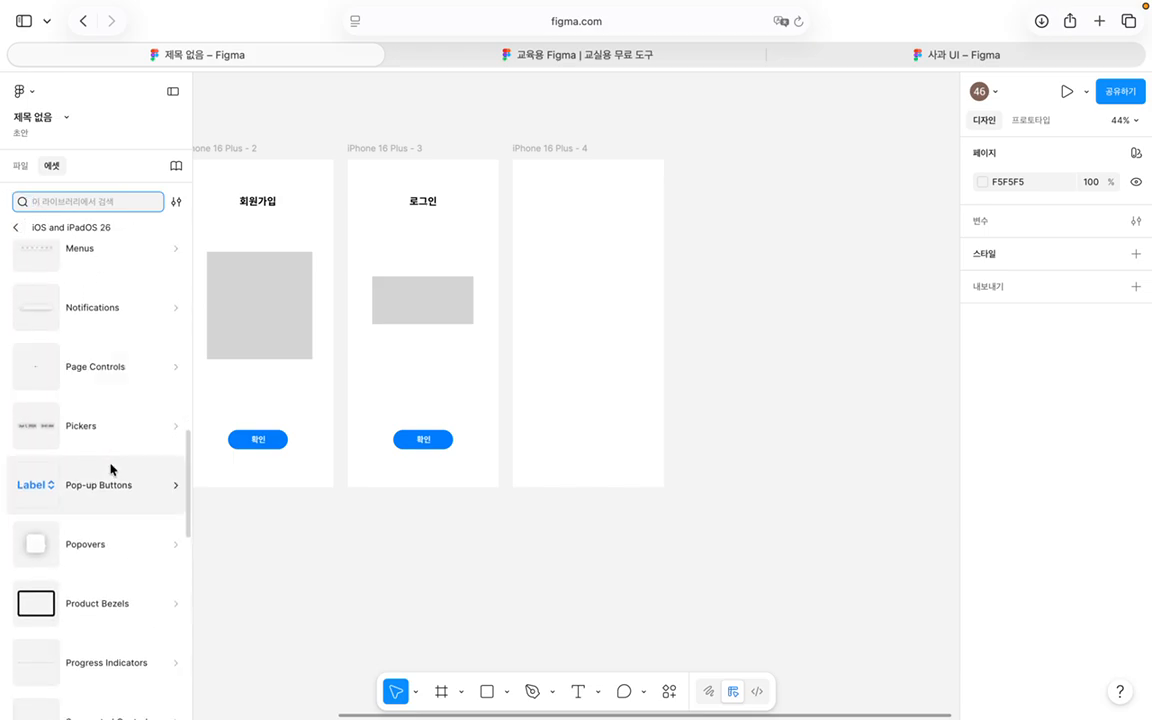
{"action": "left_click", "coordinate": [125, 437]}
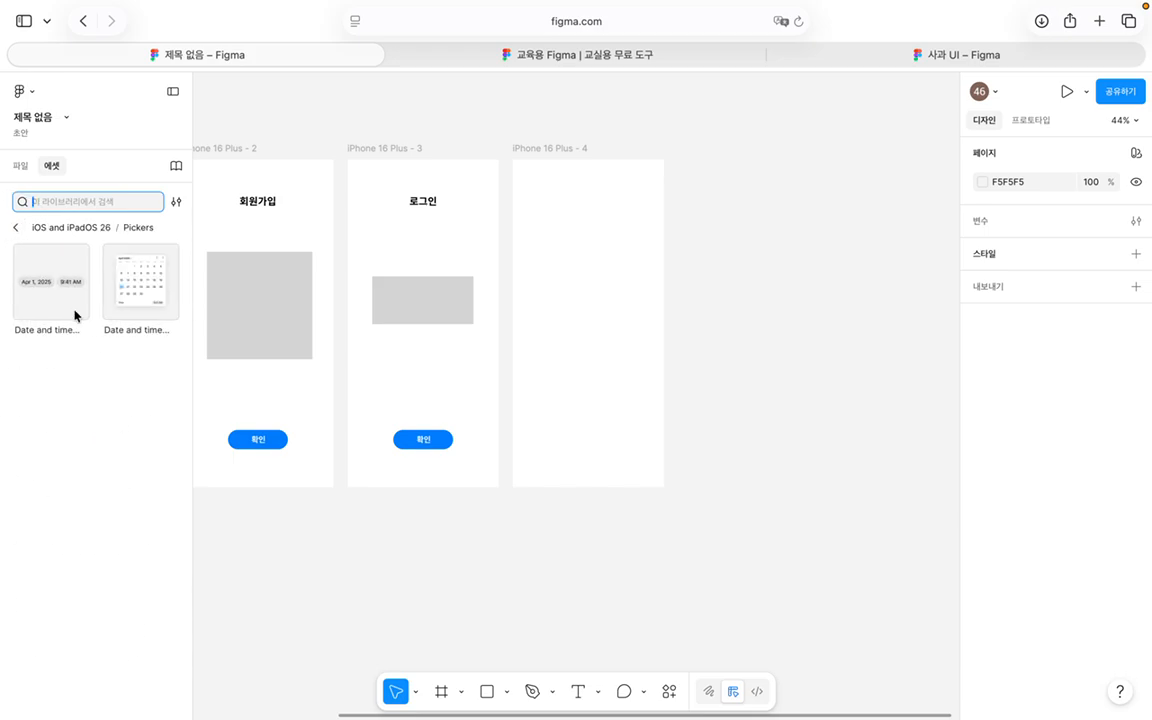
{"action": "left_click", "coordinate": [13, 227]}
{"action": "scroll", "coordinate": [92, 404], "scroll_direction": "down", "scroll_amount": 1}
{"action": "left_click", "coordinate": [118, 422]}
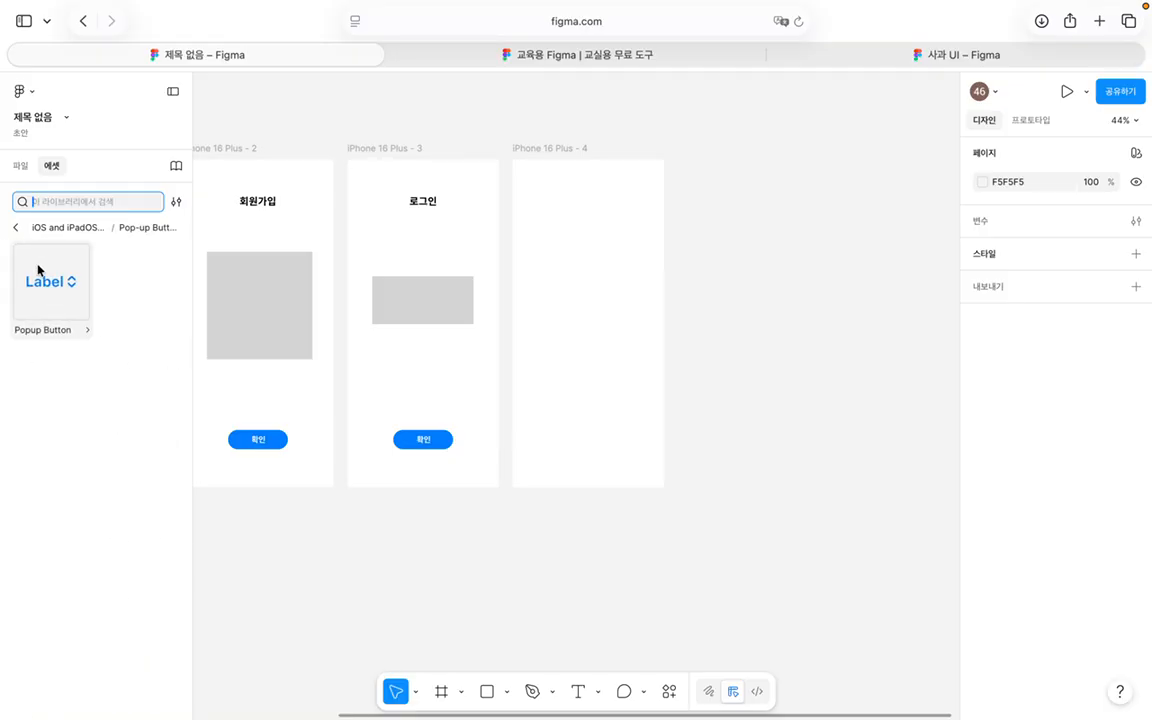
{"action": "left_click", "coordinate": [14, 228]}
{"action": "scroll", "coordinate": [80, 387], "scroll_direction": "down", "scroll_amount": 2}
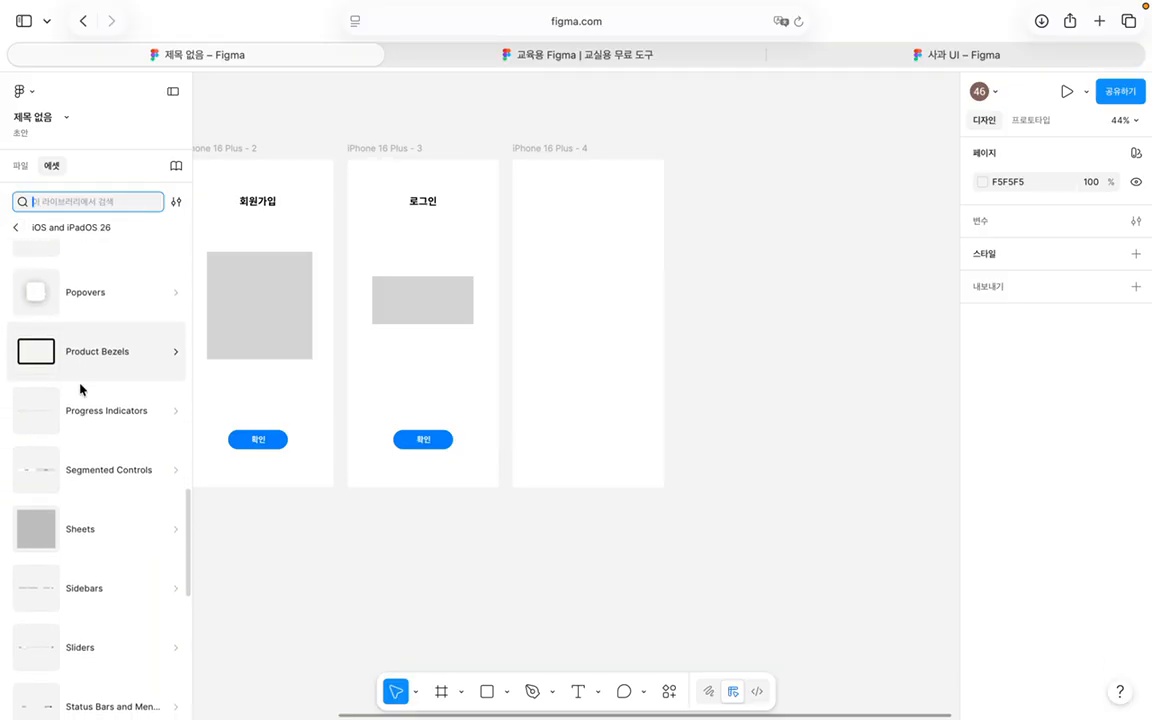
{"action": "scroll", "coordinate": [110, 498], "scroll_direction": "down", "scroll_amount": 5}
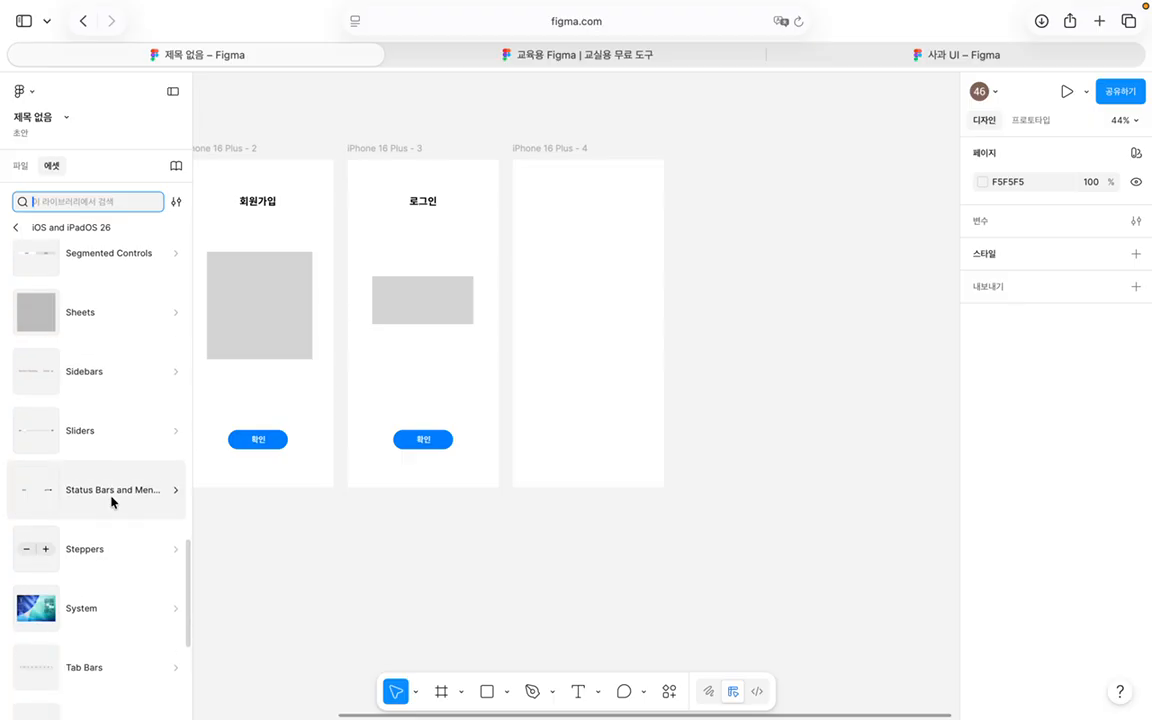
{"action": "scroll", "coordinate": [111, 502], "scroll_direction": "down", "scroll_amount": 4}
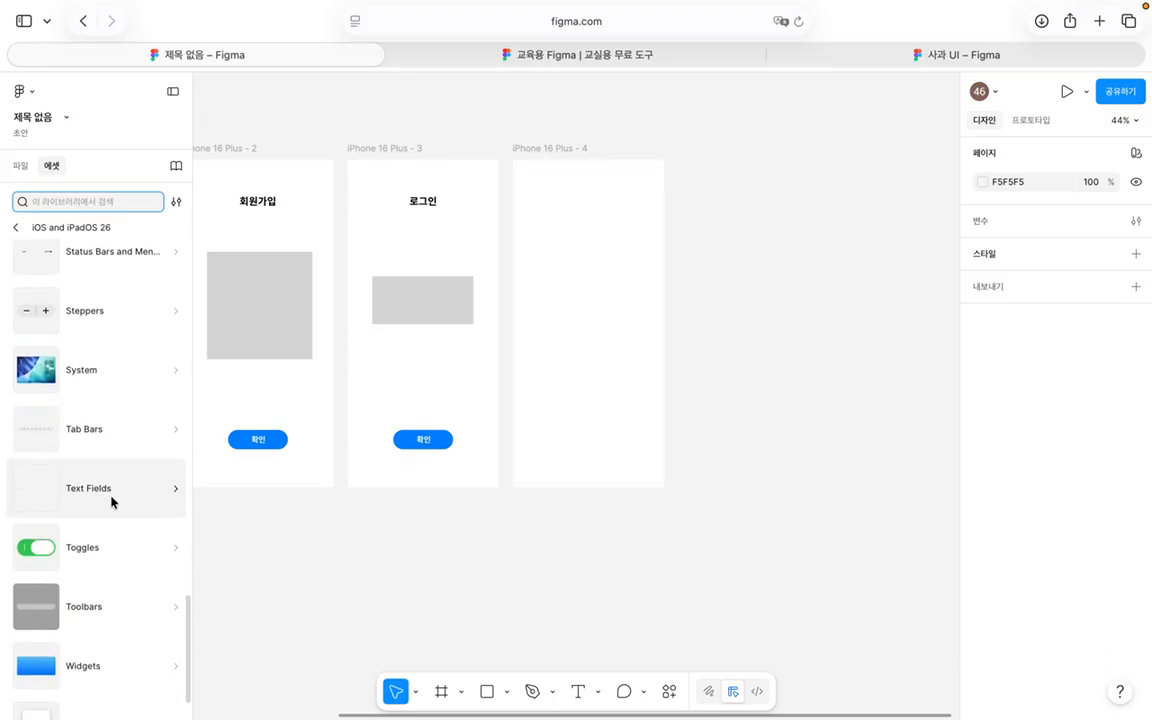
{"action": "scroll", "coordinate": [111, 498], "scroll_direction": "up", "scroll_amount": 12}
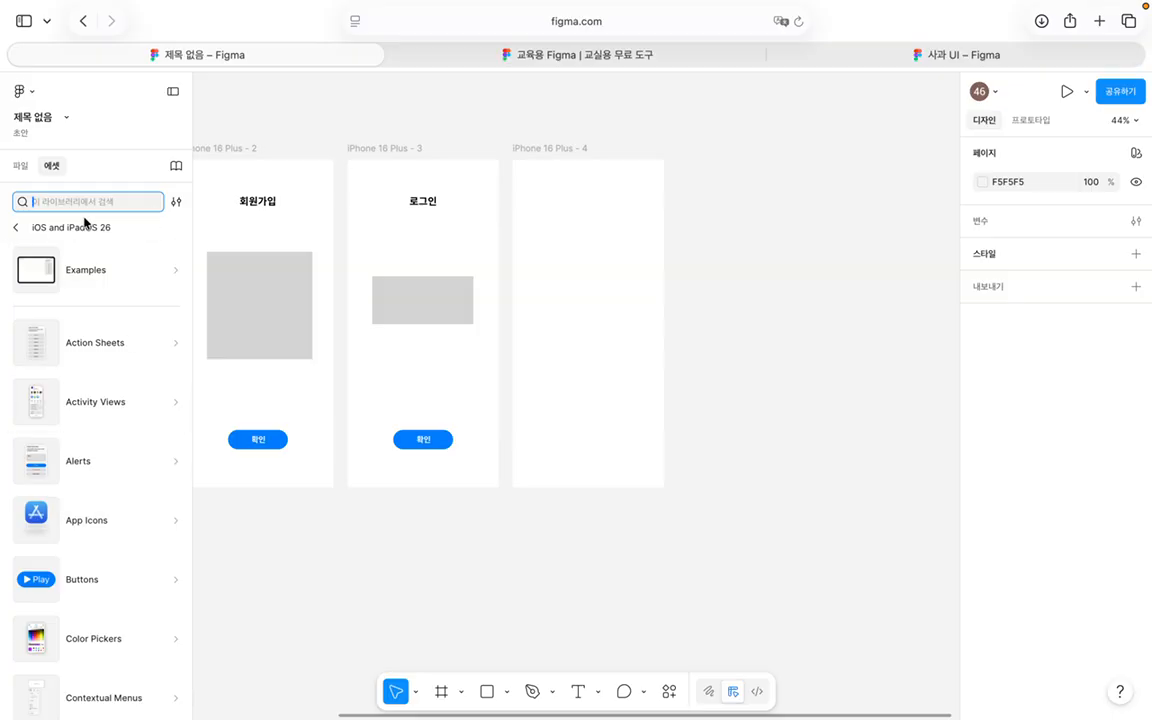
Step: Browse the Simple Design System's Tooltip, Tabs, Pagination, Notification, Navigation and Menu components
{"action": "left_click", "coordinate": [15, 230]}
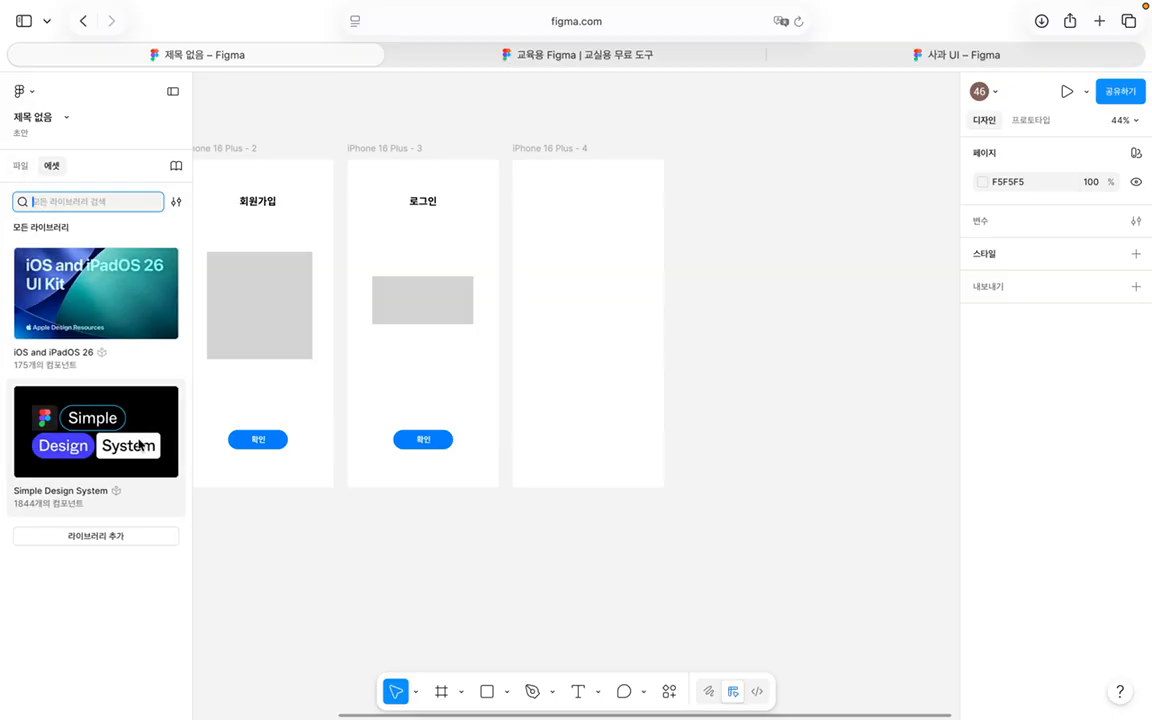
{"action": "left_click", "coordinate": [120, 440]}
{"action": "scroll", "coordinate": [120, 374], "scroll_direction": "down", "scroll_amount": 1}
{"action": "scroll", "coordinate": [120, 374], "scroll_direction": "down", "scroll_amount": 12}
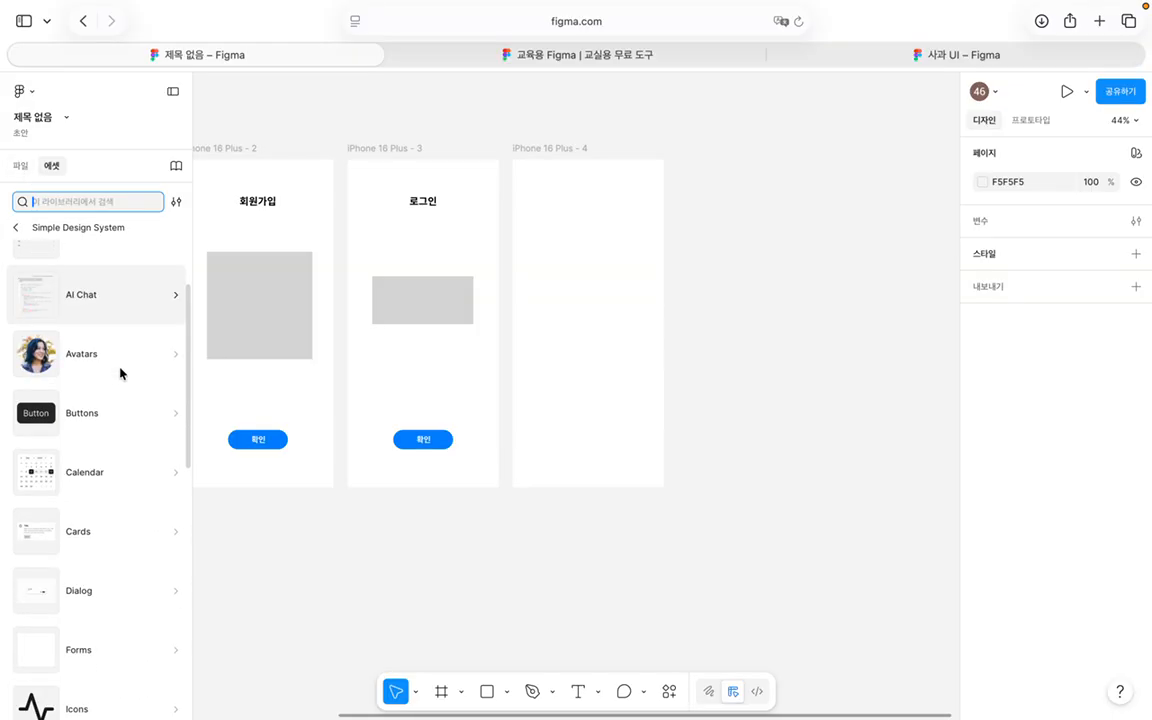
{"action": "scroll", "coordinate": [120, 374], "scroll_direction": "down", "scroll_amount": 2}
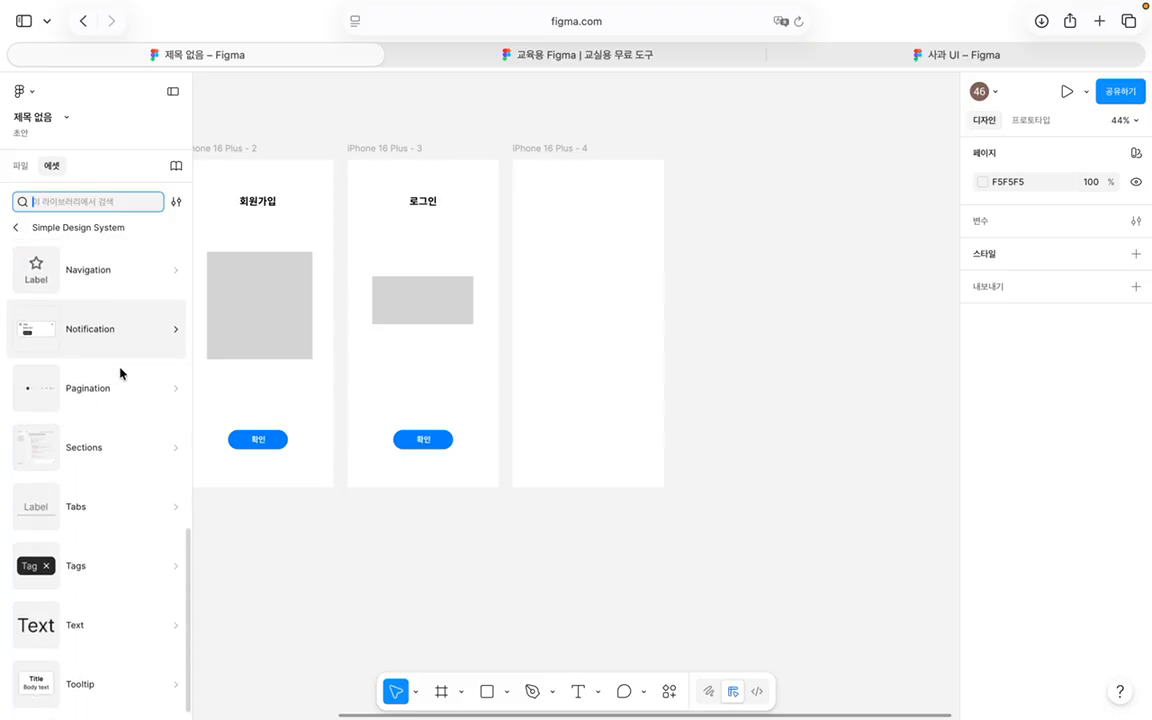
{"action": "left_click", "coordinate": [125, 706]}
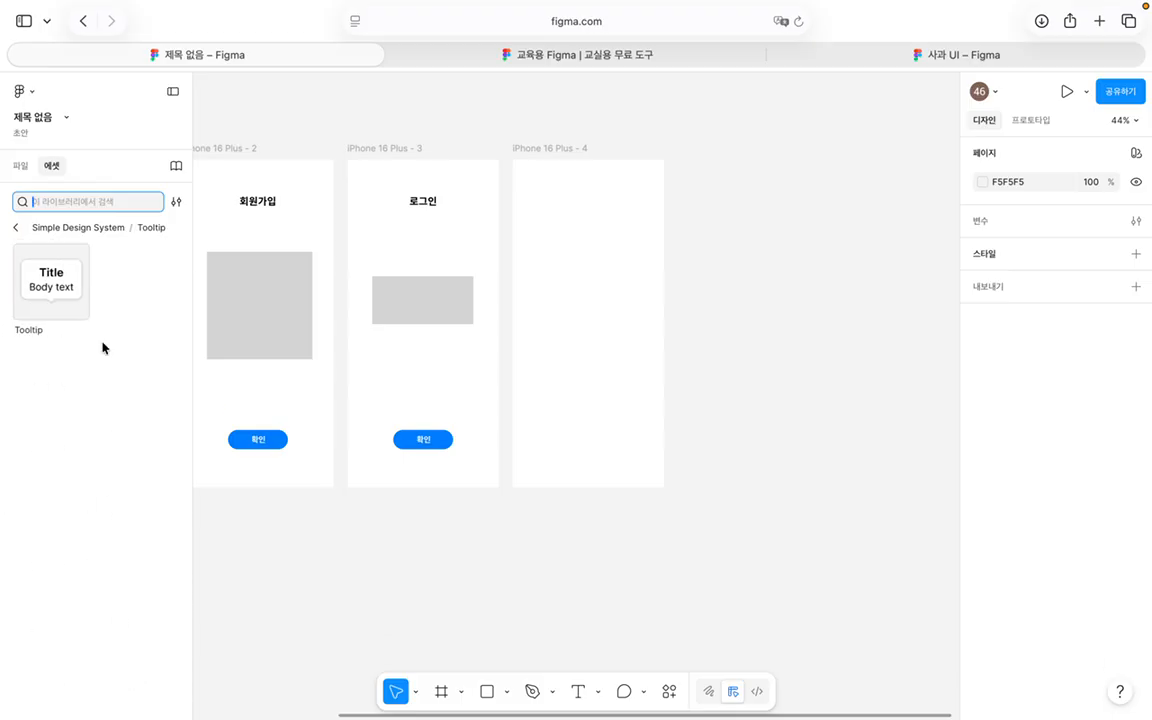
{"action": "left_click", "coordinate": [15, 227]}
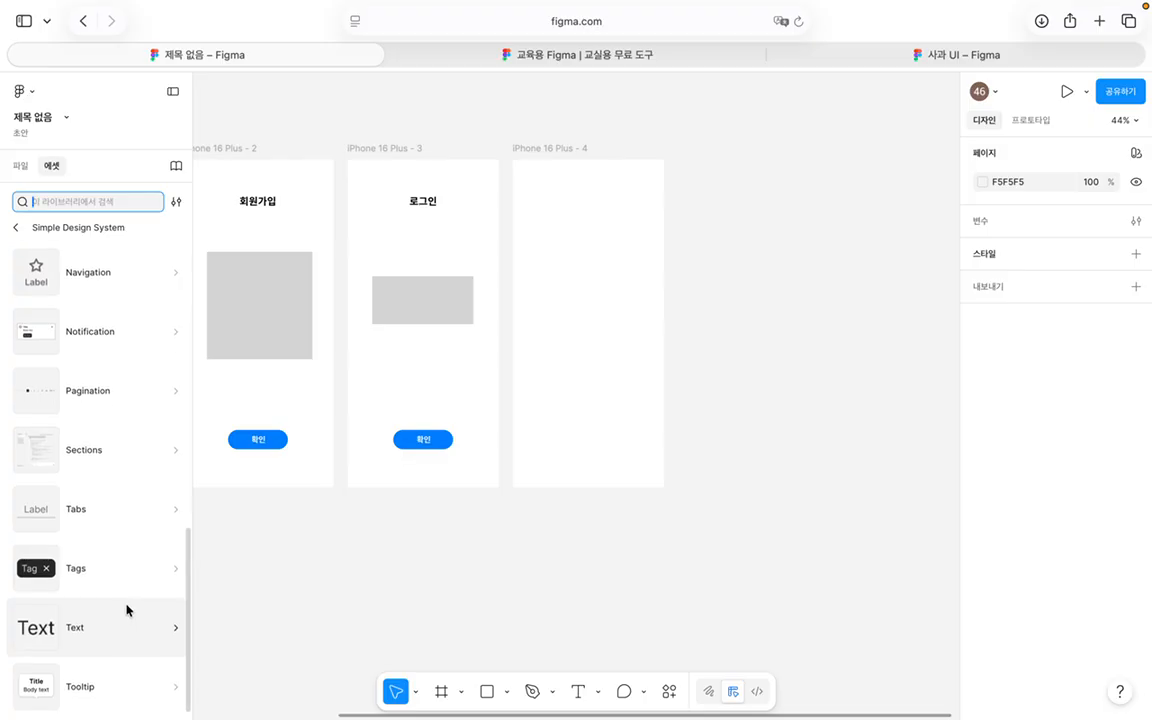
{"action": "scroll", "coordinate": [126, 609], "scroll_direction": "up", "scroll_amount": 1}
{"action": "left_click", "coordinate": [130, 568]}
{"action": "left_click", "coordinate": [15, 227]}
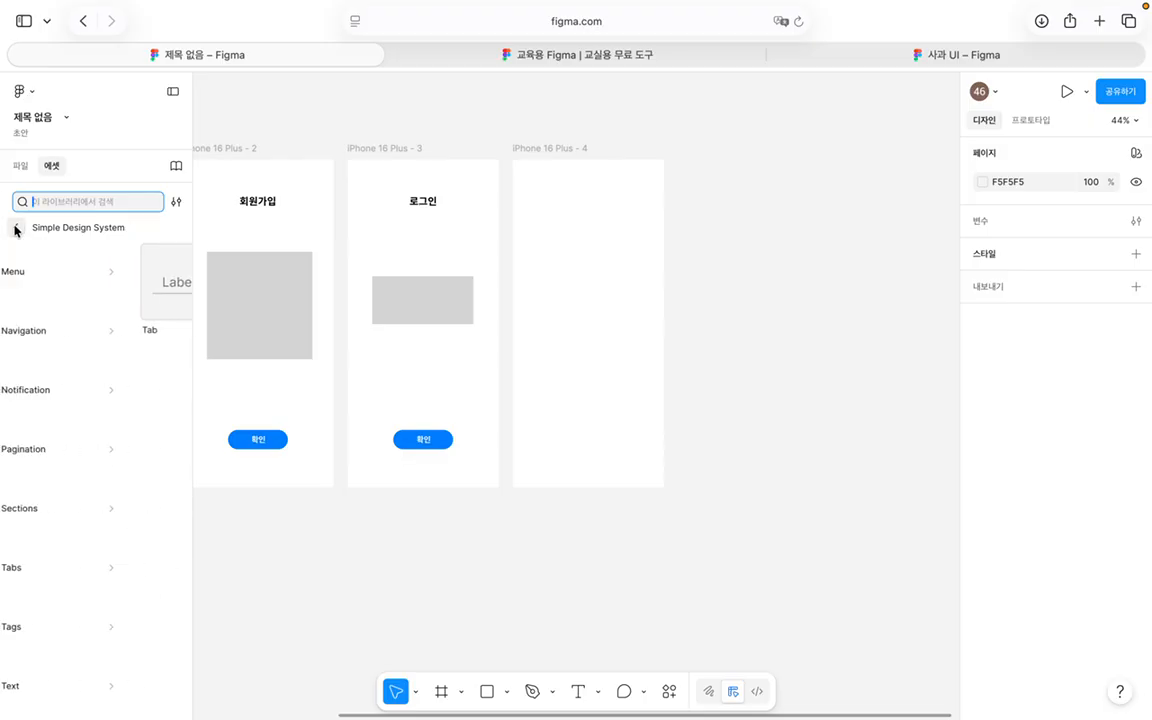
{"action": "scroll", "coordinate": [95, 520], "scroll_direction": "up", "scroll_amount": 1}
{"action": "scroll", "coordinate": [107, 551], "scroll_direction": "up", "scroll_amount": 1}
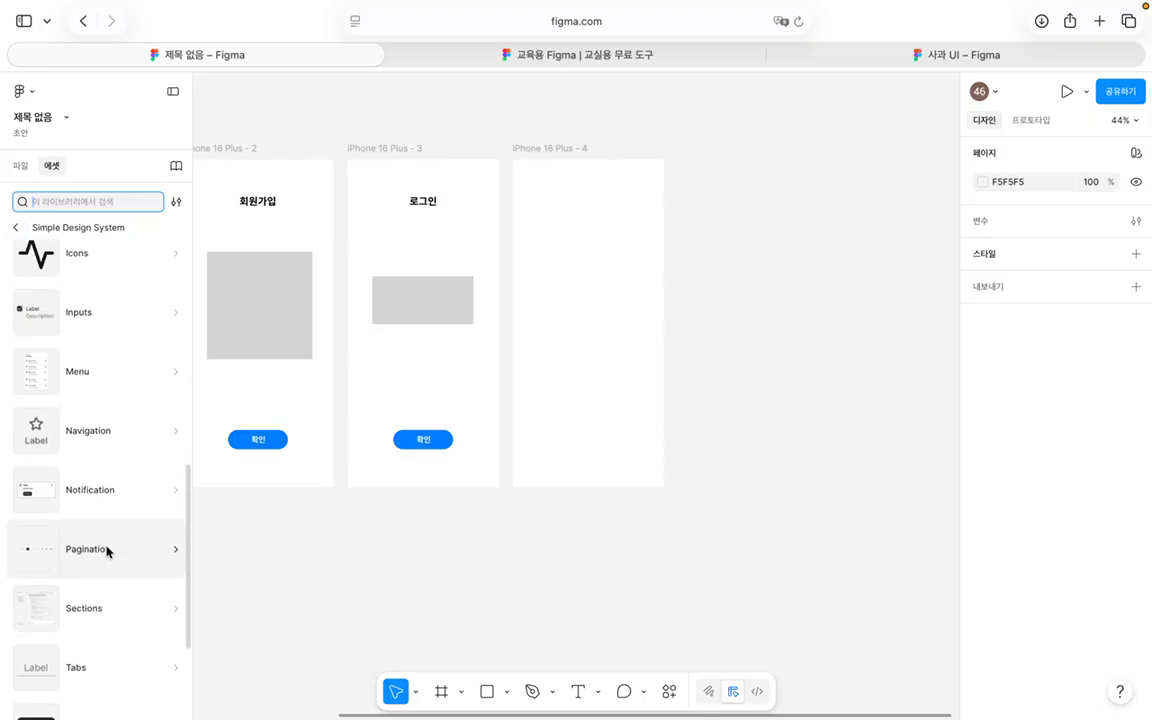
{"action": "left_click", "coordinate": [108, 548]}
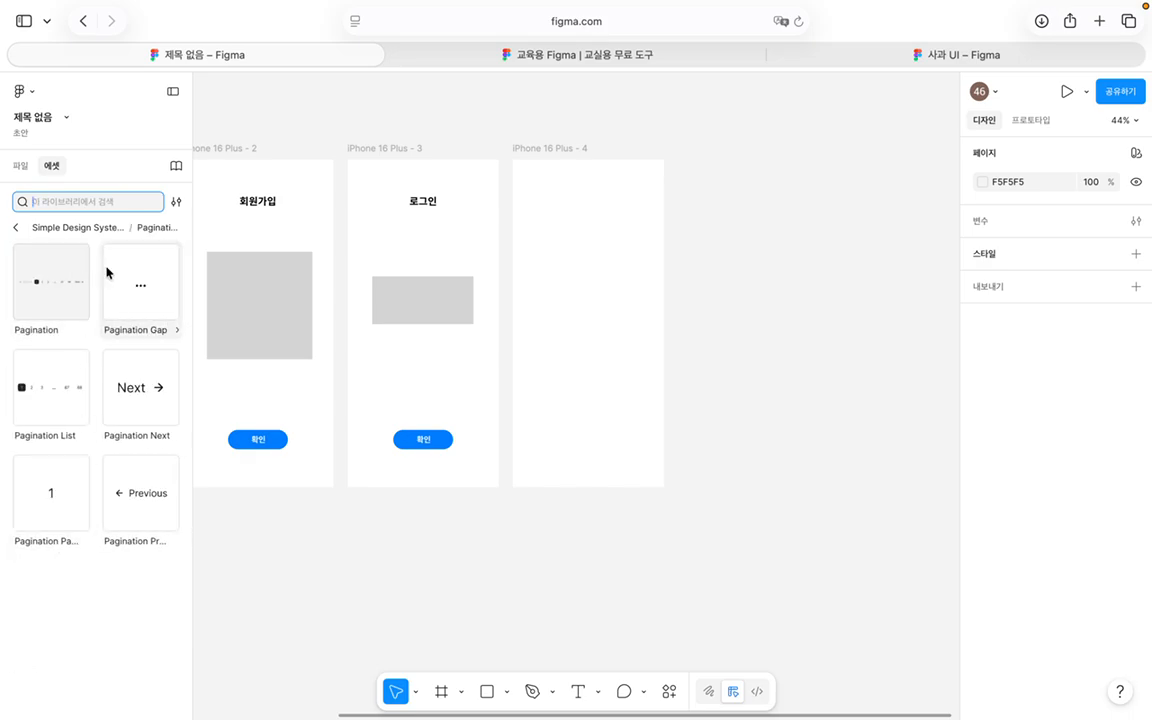
{"action": "left_click", "coordinate": [15, 227]}
{"action": "scroll", "coordinate": [105, 540], "scroll_direction": "up", "scroll_amount": 1}
{"action": "left_click", "coordinate": [110, 530]}
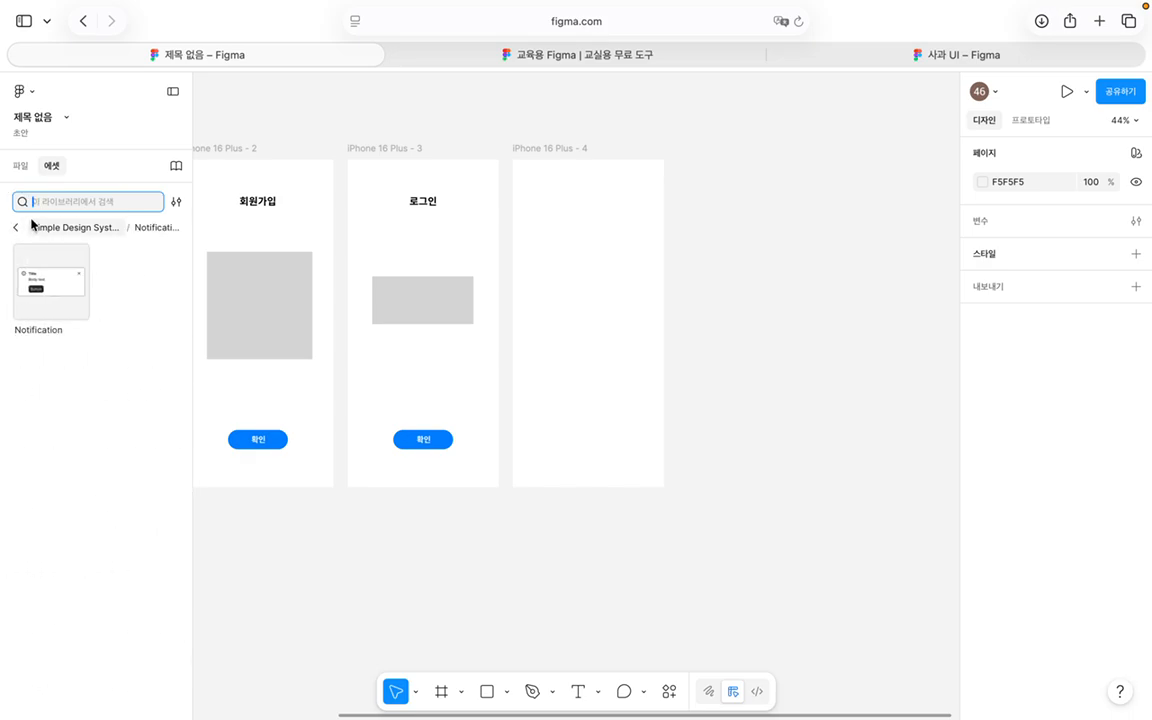
{"action": "left_click", "coordinate": [16, 227]}
{"action": "scroll", "coordinate": [98, 499], "scroll_direction": "up", "scroll_amount": 2}
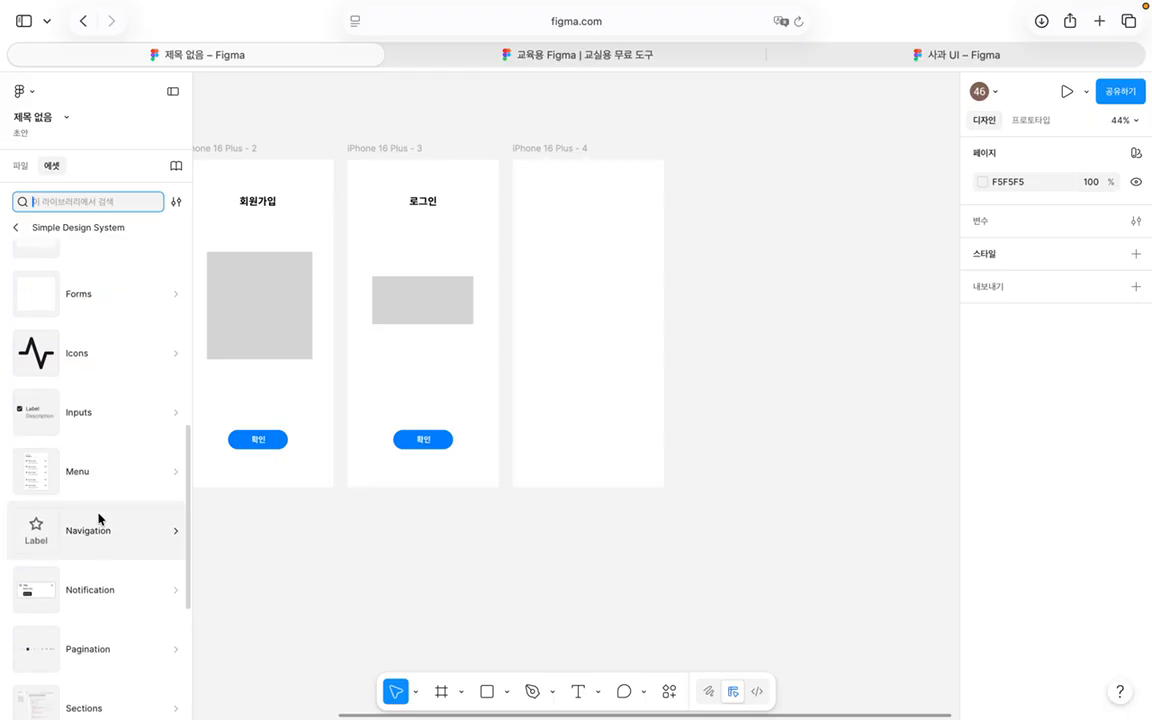
{"action": "left_click", "coordinate": [101, 522]}
{"action": "left_click", "coordinate": [17, 227]}
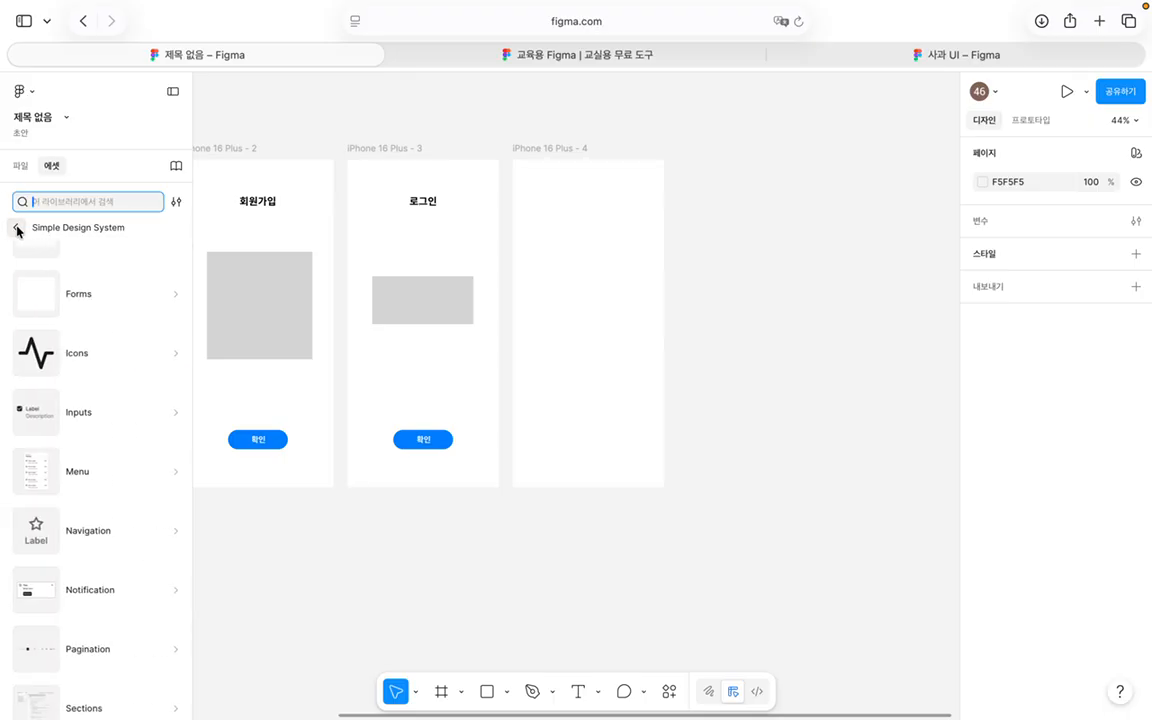
{"action": "scroll", "coordinate": [134, 545], "scroll_direction": "up", "scroll_amount": 3}
{"action": "left_click", "coordinate": [134, 541]}
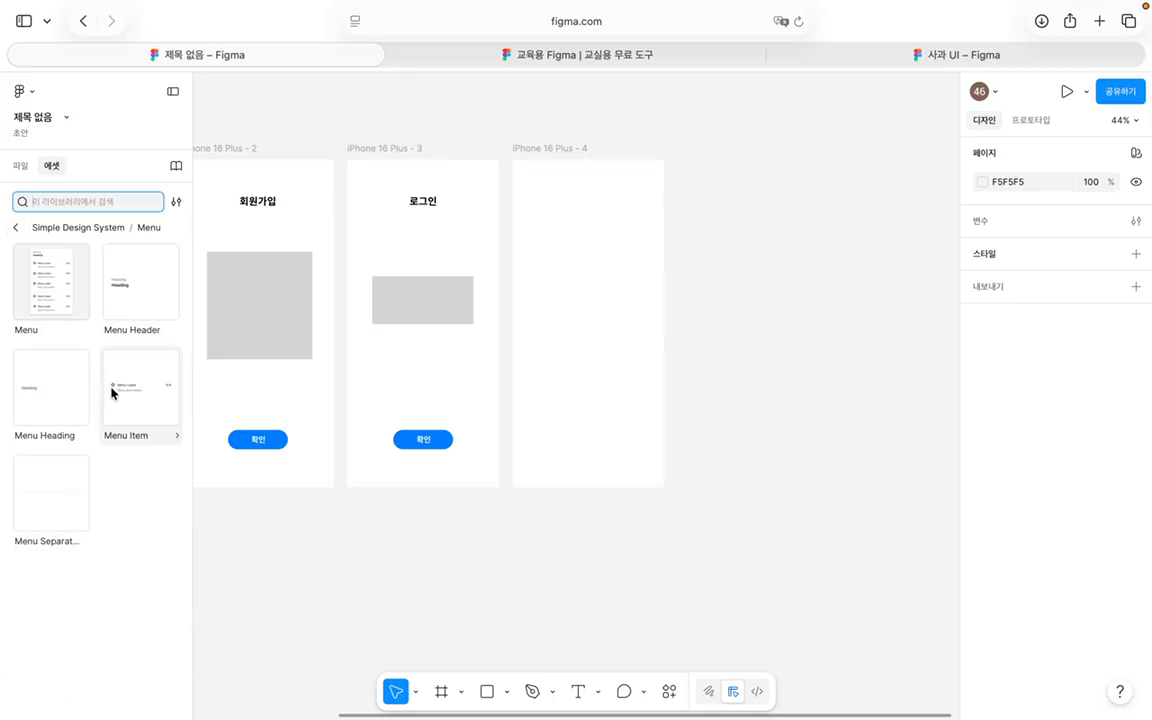
{"action": "left_click", "coordinate": [16, 227]}
Step: Look through the Inputs, Buttons, Avatars, AI Chat and Accordion component categories
{"action": "scroll", "coordinate": [152, 615], "scroll_direction": "up", "scroll_amount": 2}
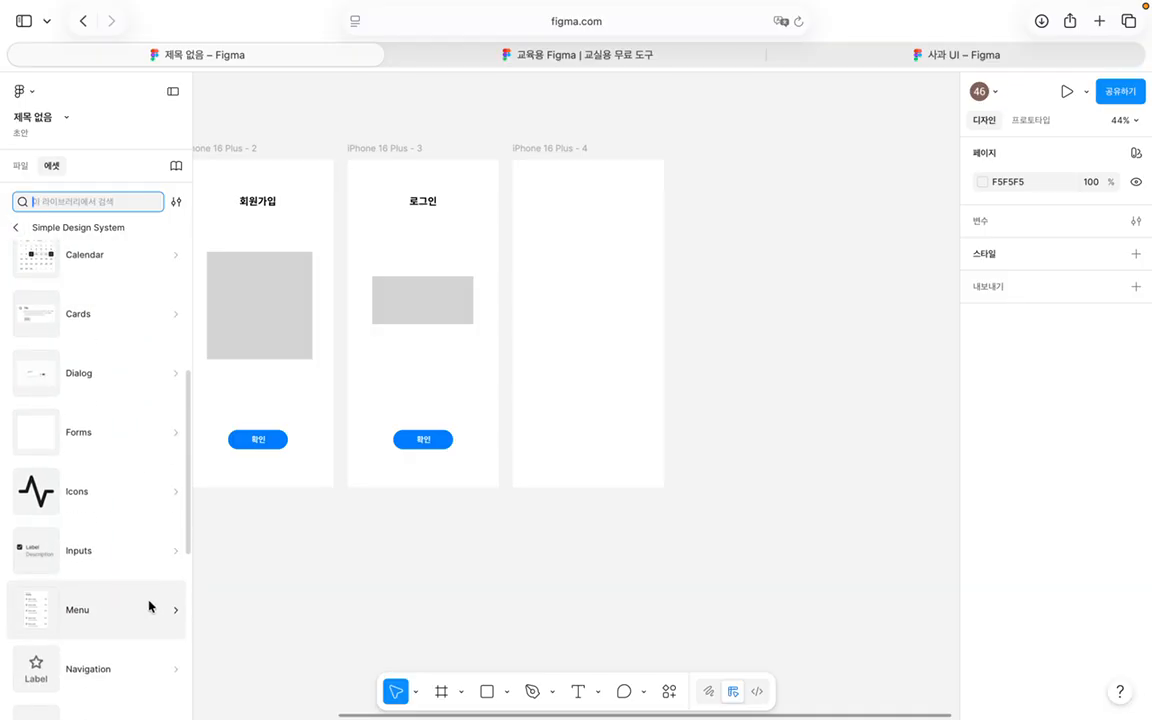
{"action": "left_click", "coordinate": [136, 550]}
{"action": "scroll", "coordinate": [65, 354], "scroll_direction": "down", "scroll_amount": 1}
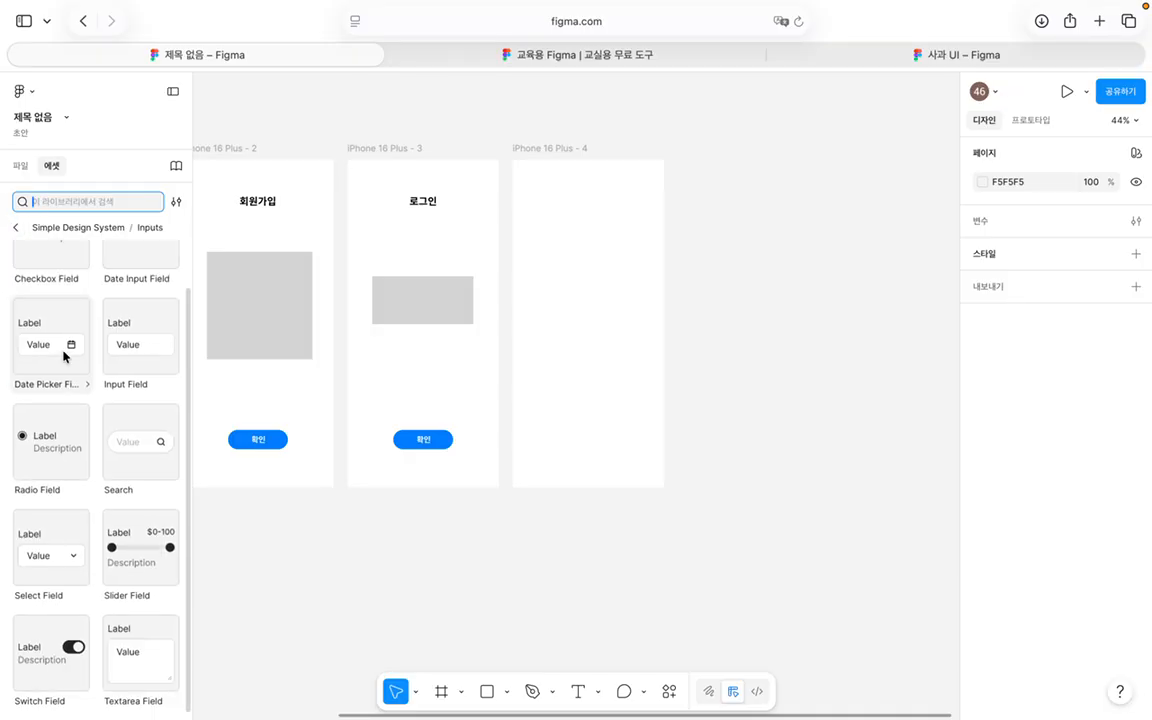
{"action": "scroll", "coordinate": [65, 356], "scroll_direction": "up", "scroll_amount": 1}
{"action": "scroll", "coordinate": [65, 356], "scroll_direction": "down", "scroll_amount": 1}
{"action": "scroll", "coordinate": [128, 600], "scroll_direction": "up", "scroll_amount": 1}
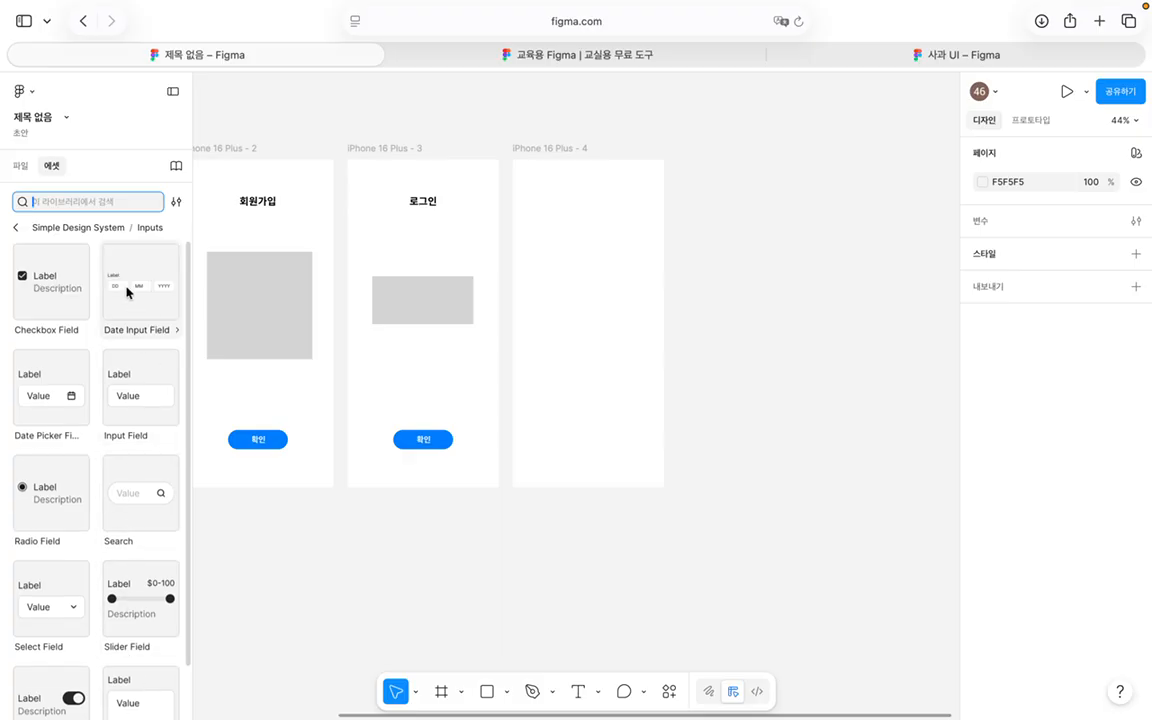
{"action": "left_click", "coordinate": [16, 228]}
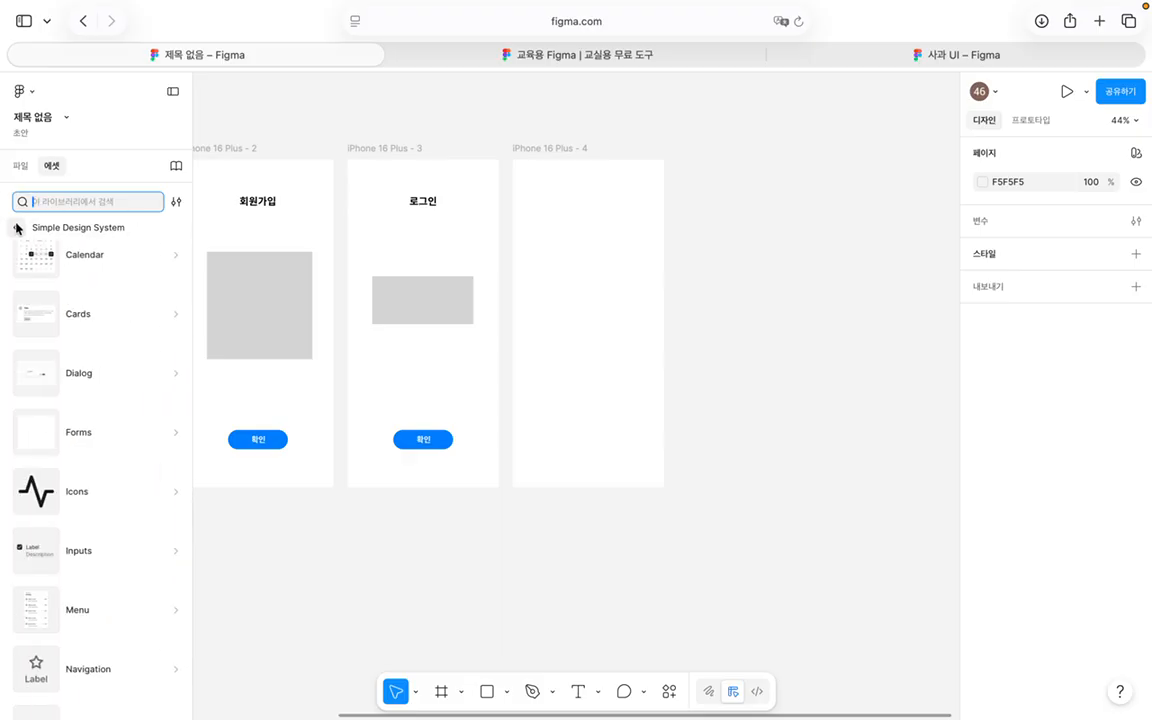
{"action": "scroll", "coordinate": [93, 580], "scroll_direction": "up", "scroll_amount": 2}
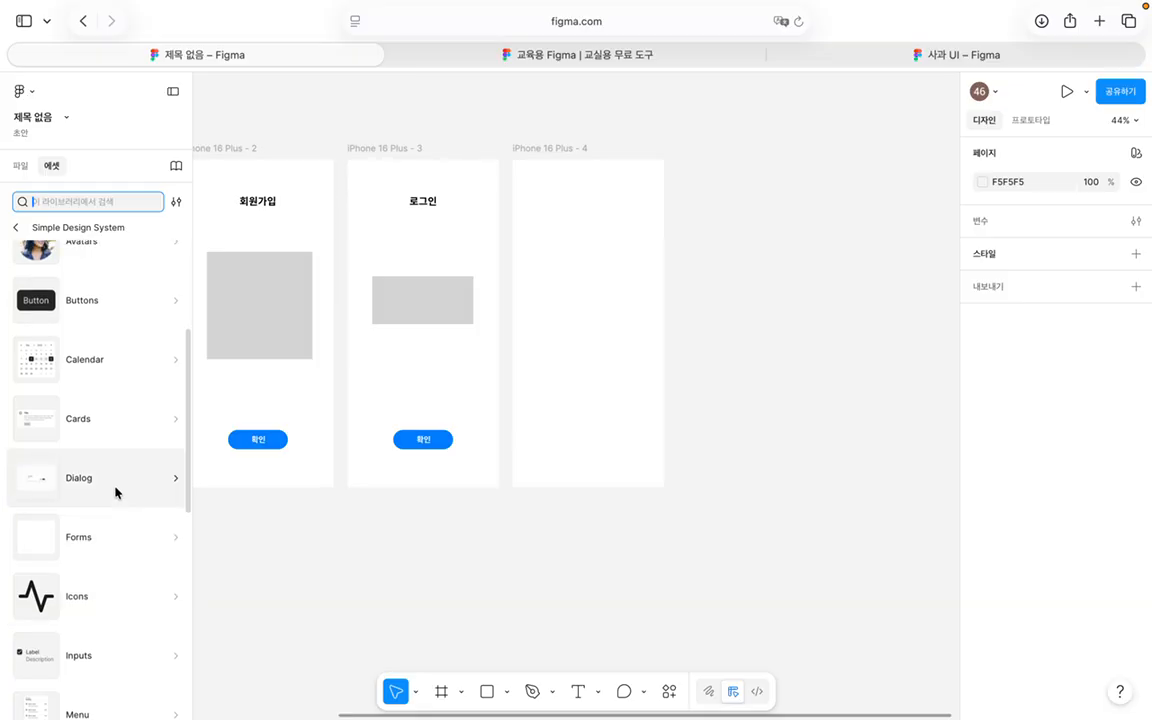
{"action": "scroll", "coordinate": [116, 490], "scroll_direction": "up", "scroll_amount": 3}
{"action": "left_click", "coordinate": [117, 424]}
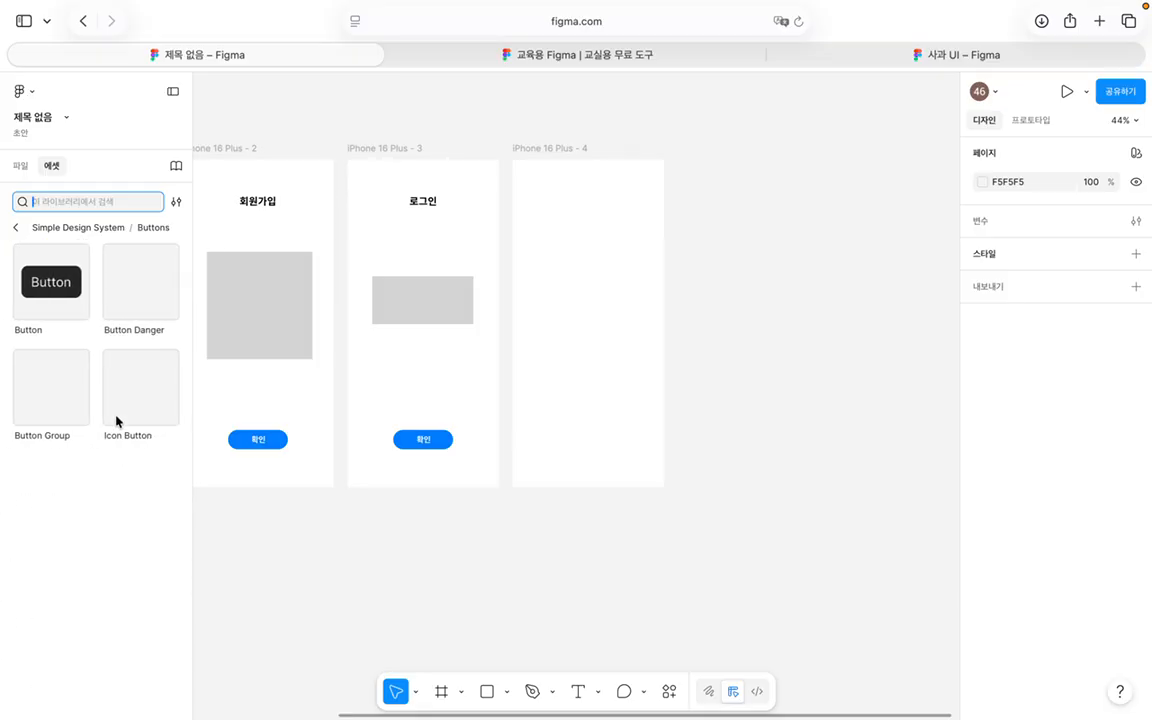
{"action": "left_click", "coordinate": [11, 231]}
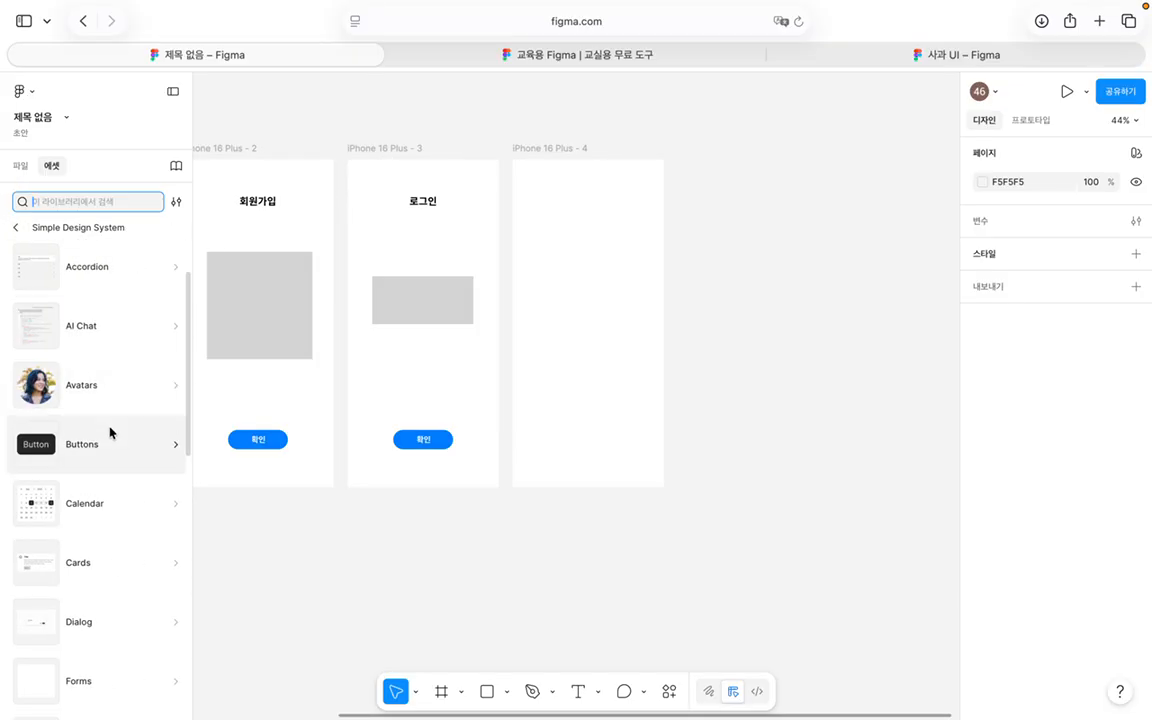
{"action": "scroll", "coordinate": [111, 432], "scroll_direction": "up", "scroll_amount": 2}
{"action": "left_click", "coordinate": [112, 462]}
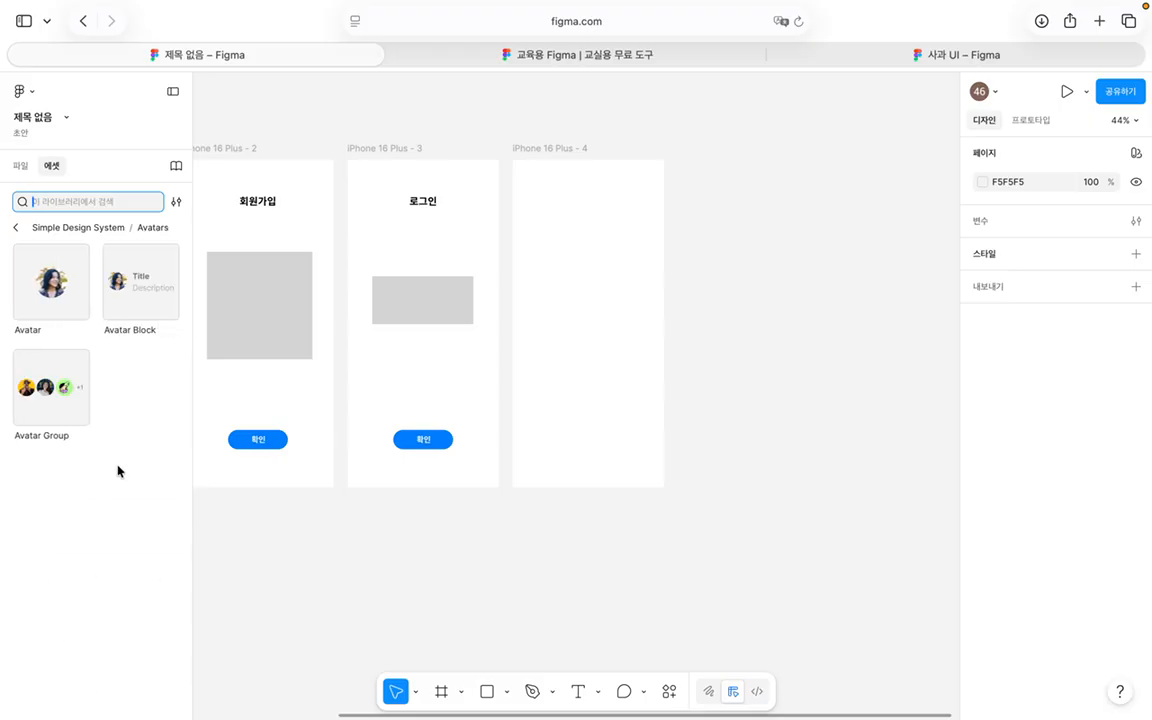
{"action": "left_click", "coordinate": [14, 227]}
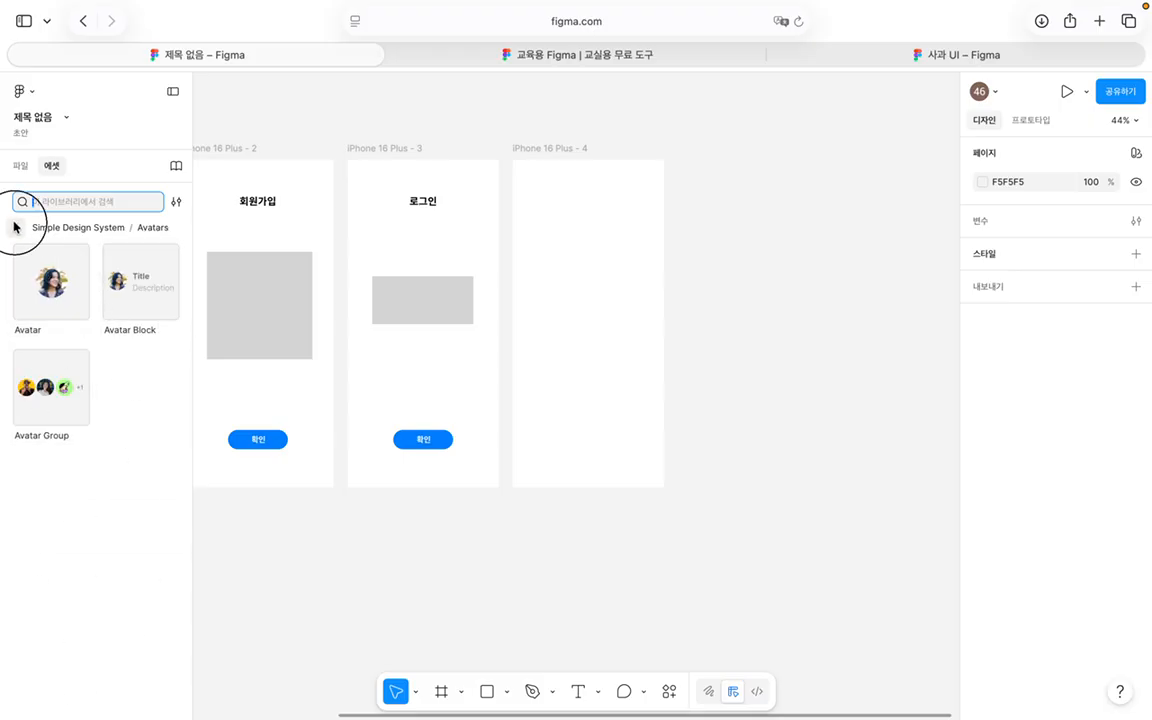
{"action": "left_click", "coordinate": [112, 414]}
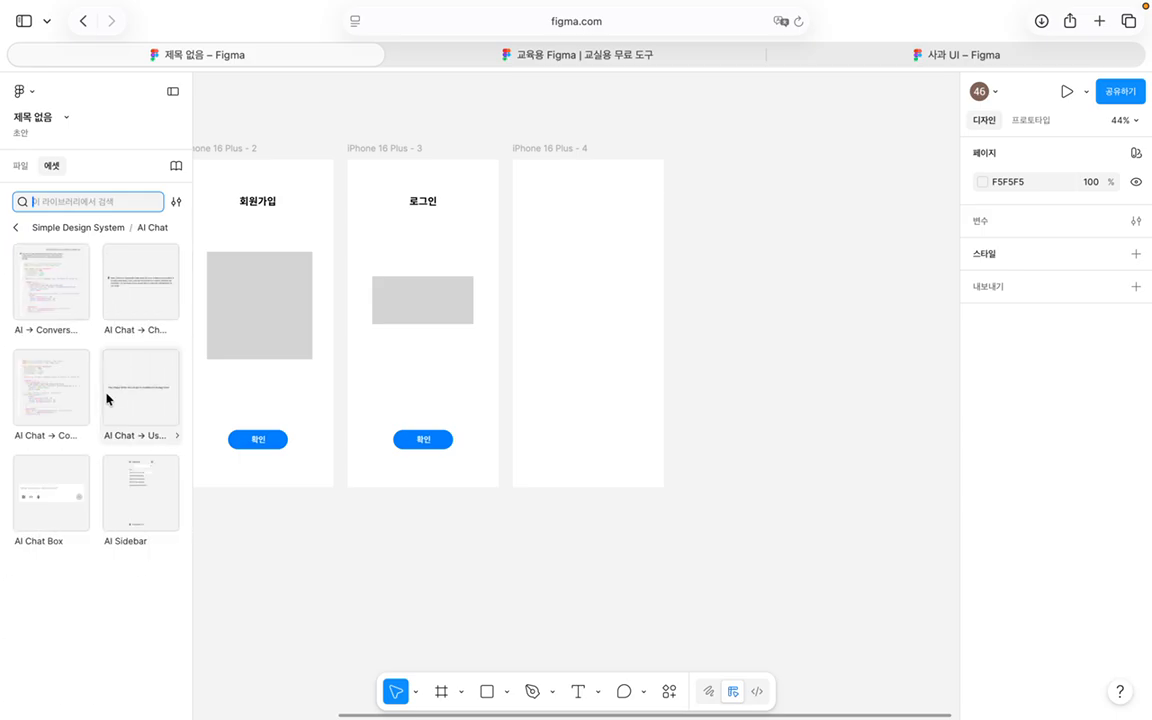
{"action": "left_click", "coordinate": [14, 228]}
{"action": "left_click", "coordinate": [100, 334]}
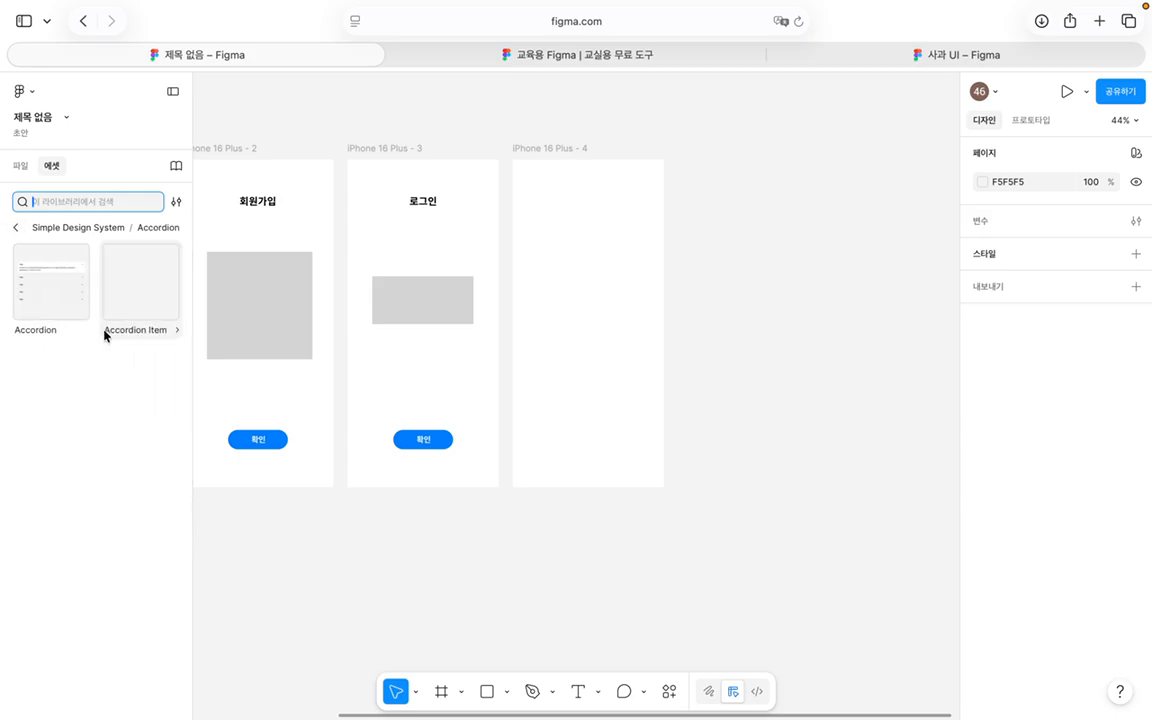
{"action": "left_click", "coordinate": [13, 230]}
Step: Open the Icons category and scroll the grid until the Menu icon appears
{"action": "scroll", "coordinate": [98, 571], "scroll_direction": "down", "scroll_amount": 5}
{"action": "left_click", "coordinate": [110, 509]}
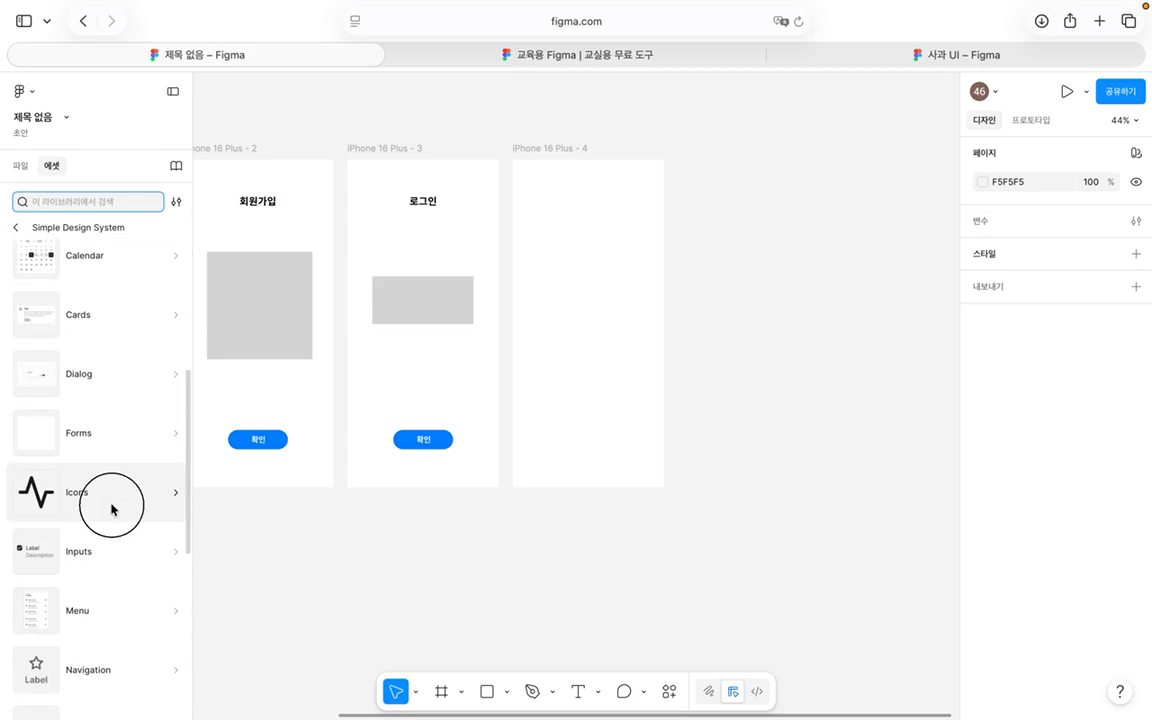
{"action": "scroll", "coordinate": [103, 600], "scroll_direction": "down", "scroll_amount": 5}
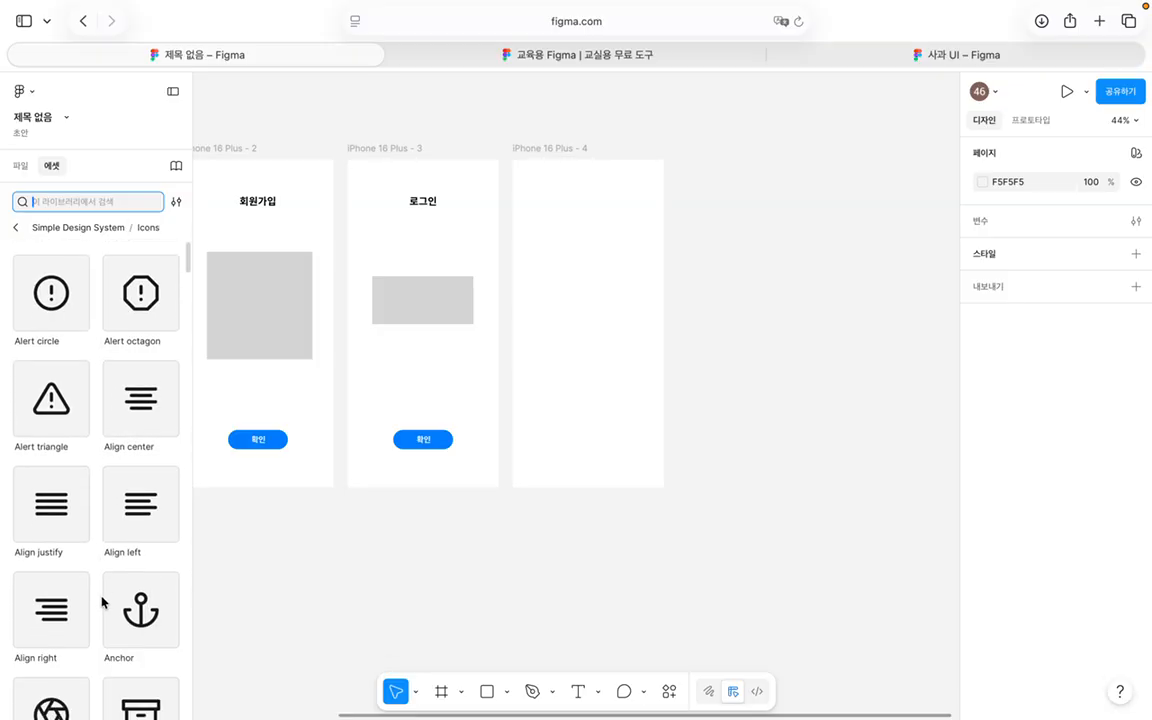
{"action": "scroll", "coordinate": [103, 601], "scroll_direction": "up", "scroll_amount": 5}
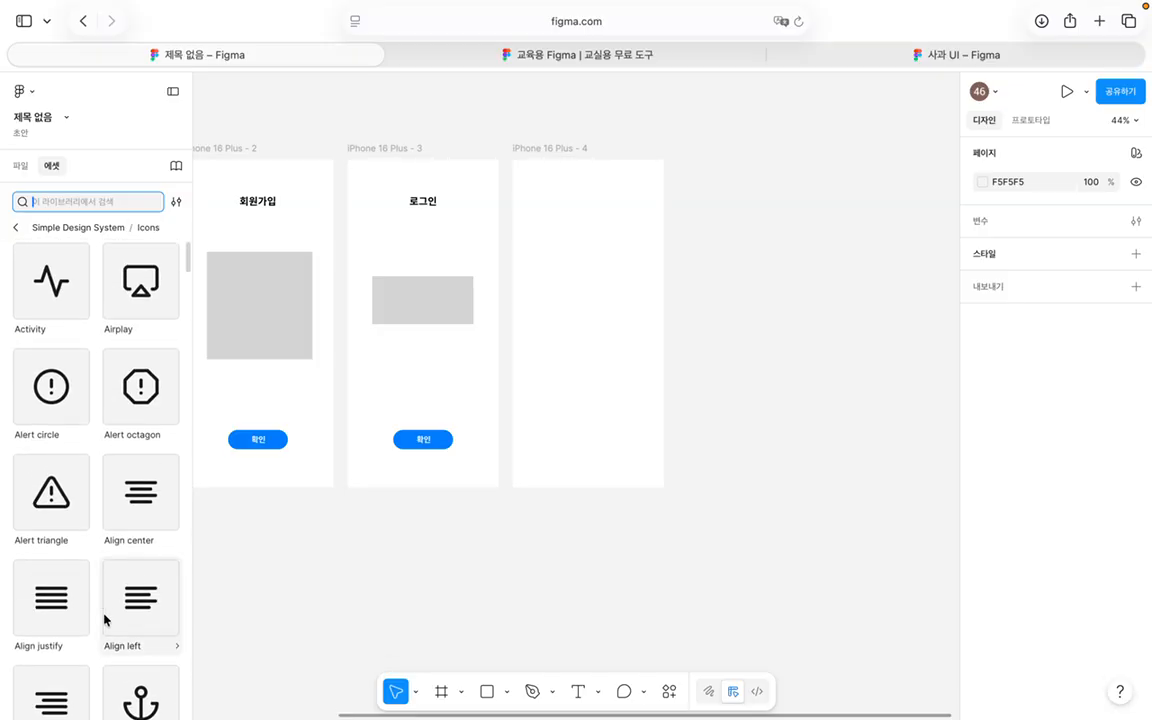
{"action": "scroll", "coordinate": [105, 617], "scroll_direction": "down", "scroll_amount": 3}
{"action": "scroll", "coordinate": [104, 618], "scroll_direction": "up", "scroll_amount": 3}
{"action": "scroll", "coordinate": [104, 618], "scroll_direction": "down", "scroll_amount": 10}
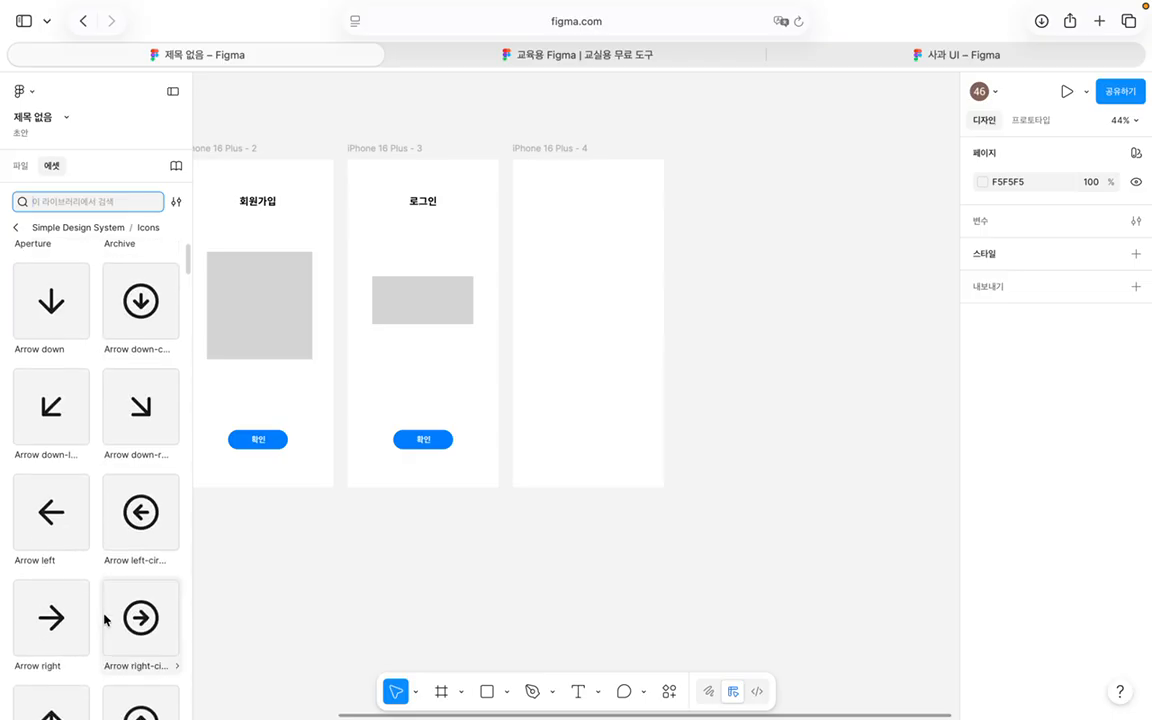
{"action": "scroll", "coordinate": [104, 620], "scroll_direction": "down", "scroll_amount": 10}
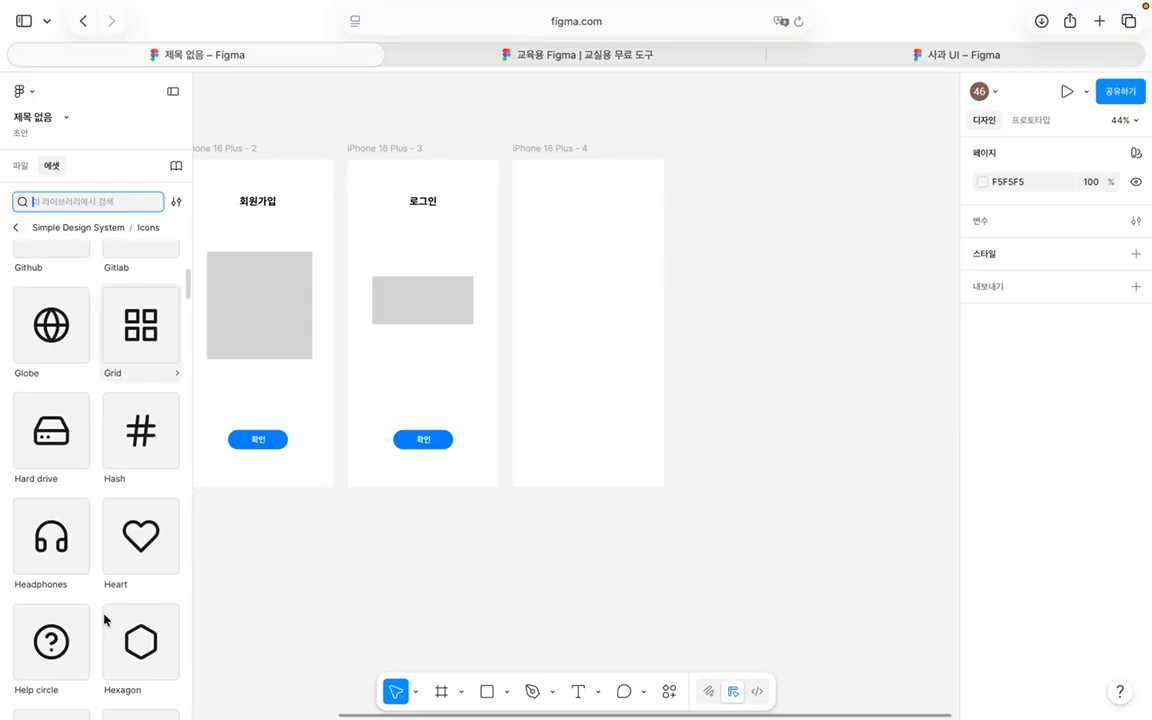
{"action": "scroll", "coordinate": [104, 620], "scroll_direction": "down", "scroll_amount": 7}
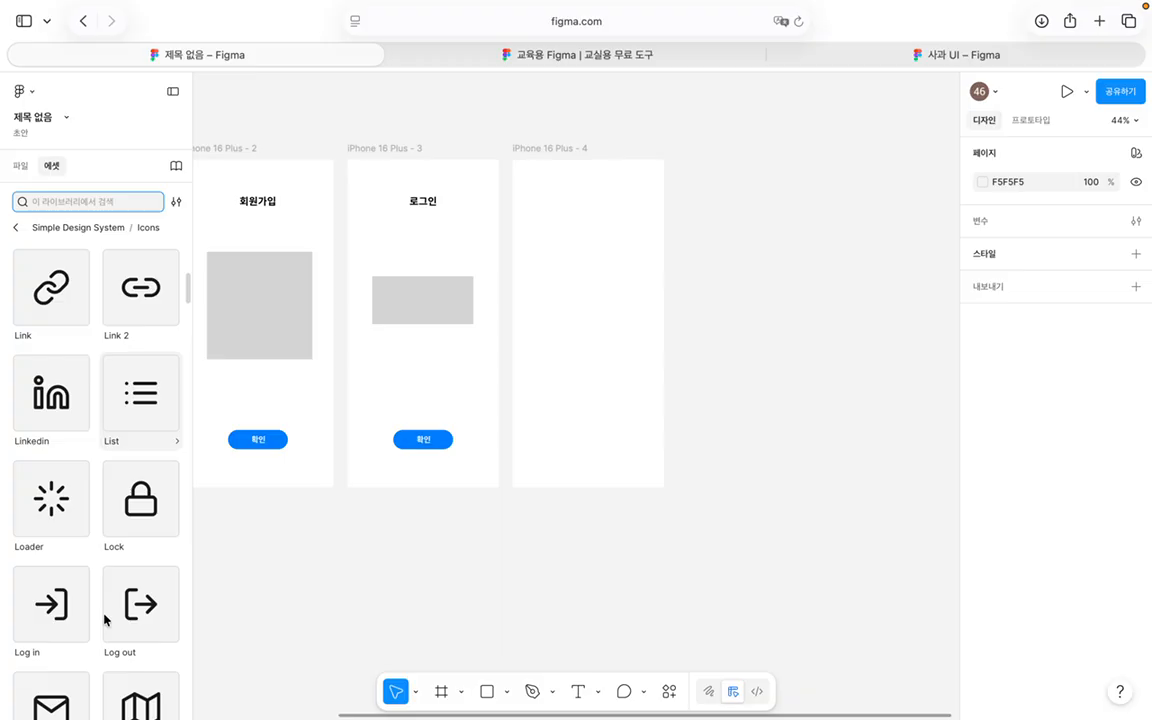
{"action": "scroll", "coordinate": [104, 620], "scroll_direction": "down", "scroll_amount": 5}
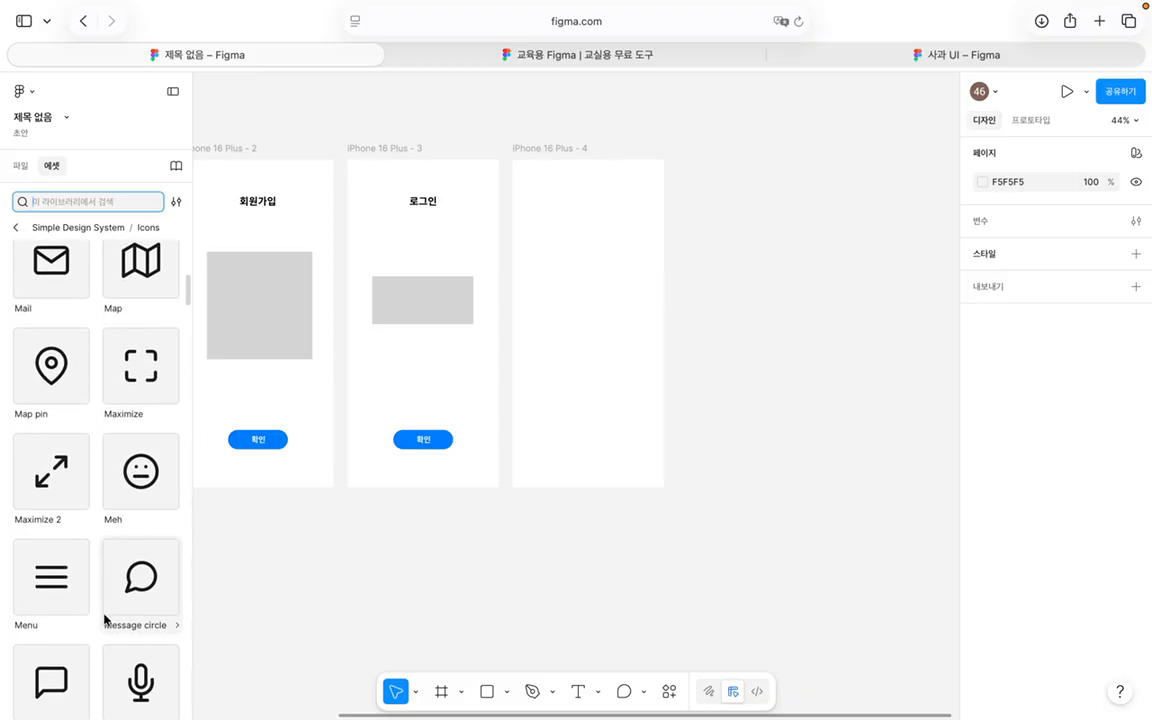
Step: Insert the Menu icon and drag it to the top-left corner of iPhone 16 Plus - 4
{"action": "left_click", "coordinate": [88, 610]}
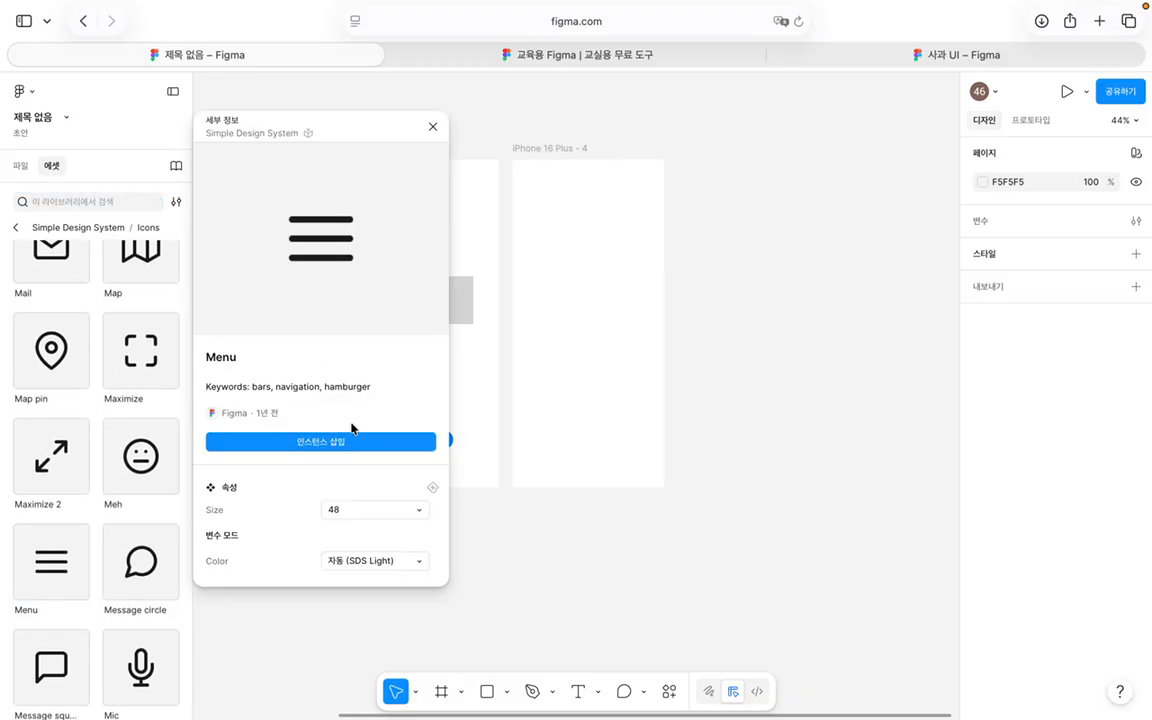
{"action": "left_click", "coordinate": [345, 440]}
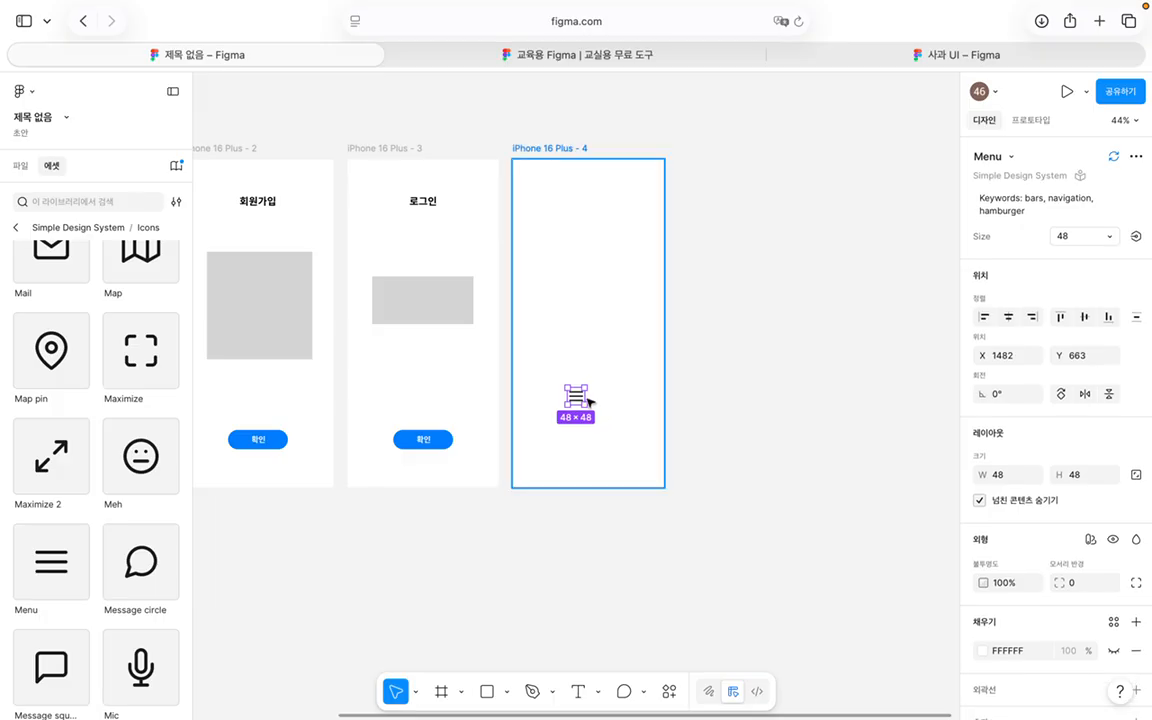
{"action": "left_click_drag", "start_coordinate": [573, 405], "coordinate": [533, 183]}
{"action": "scroll", "coordinate": [1113, 404], "scroll_direction": "down", "scroll_amount": 4}
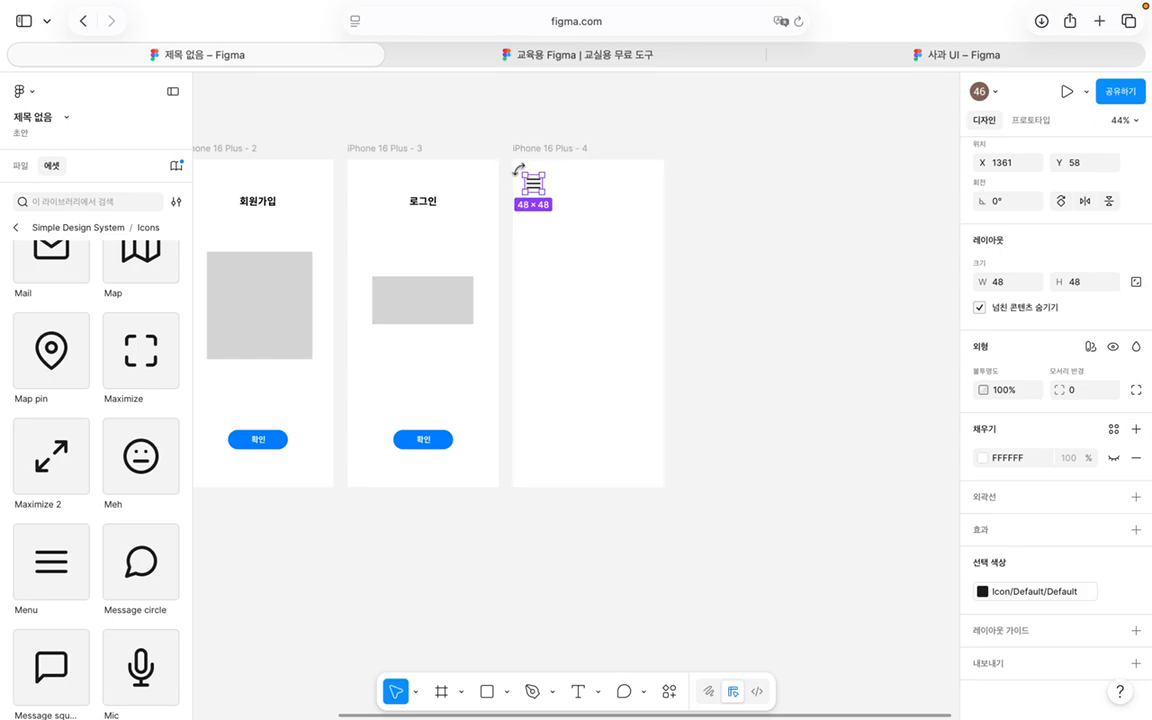
{"action": "left_click", "coordinate": [684, 360]}
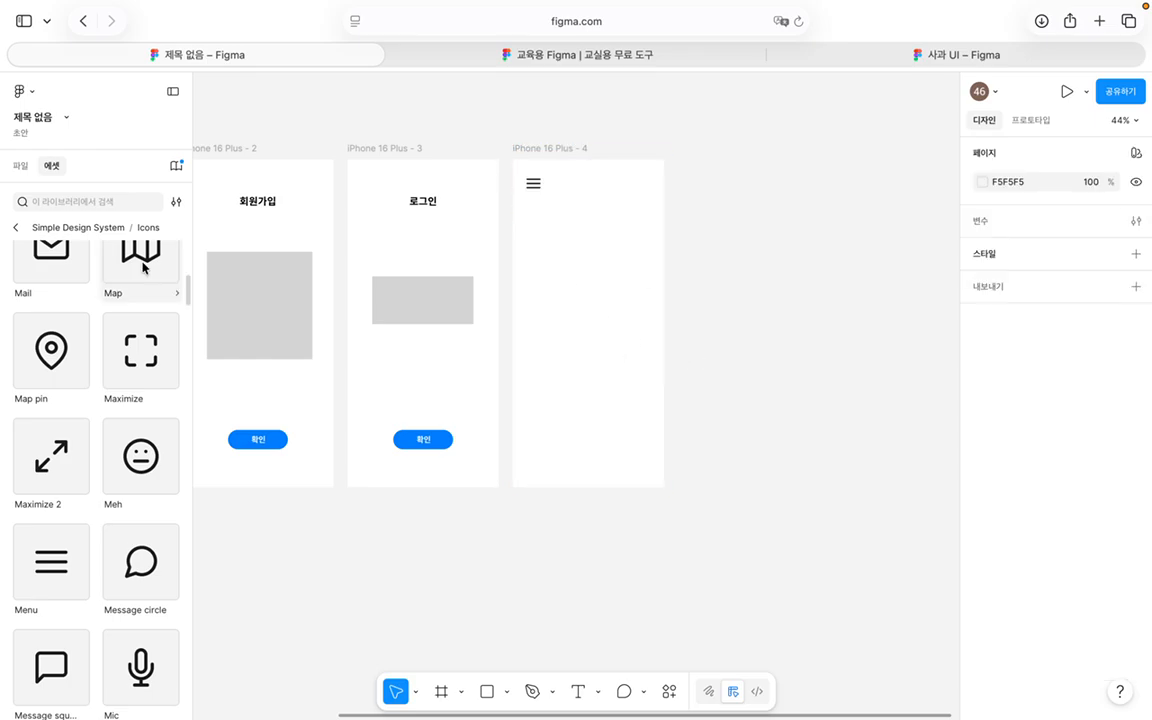
Step: Navigate back from the icons to the All libraries list
{"action": "scroll", "coordinate": [149, 249], "scroll_direction": "up", "scroll_amount": 5}
{"action": "left_click", "coordinate": [13, 227]}
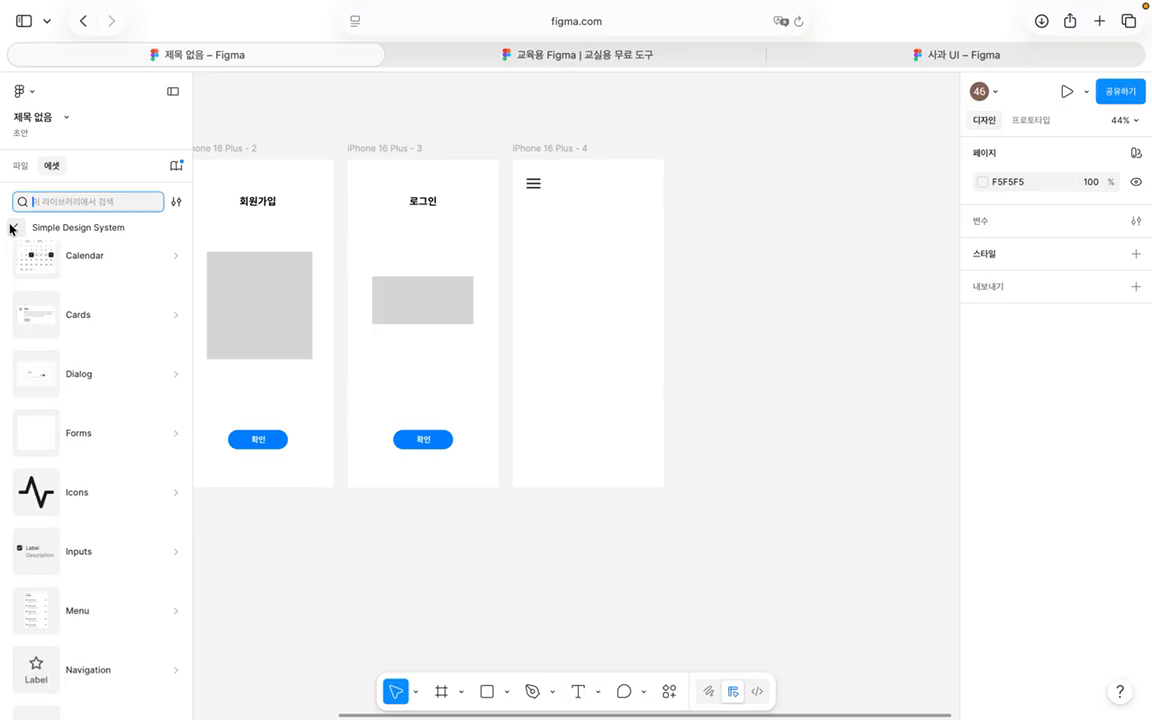
{"action": "scroll", "coordinate": [80, 413], "scroll_direction": "up", "scroll_amount": 4}
{"action": "left_click", "coordinate": [15, 227]}
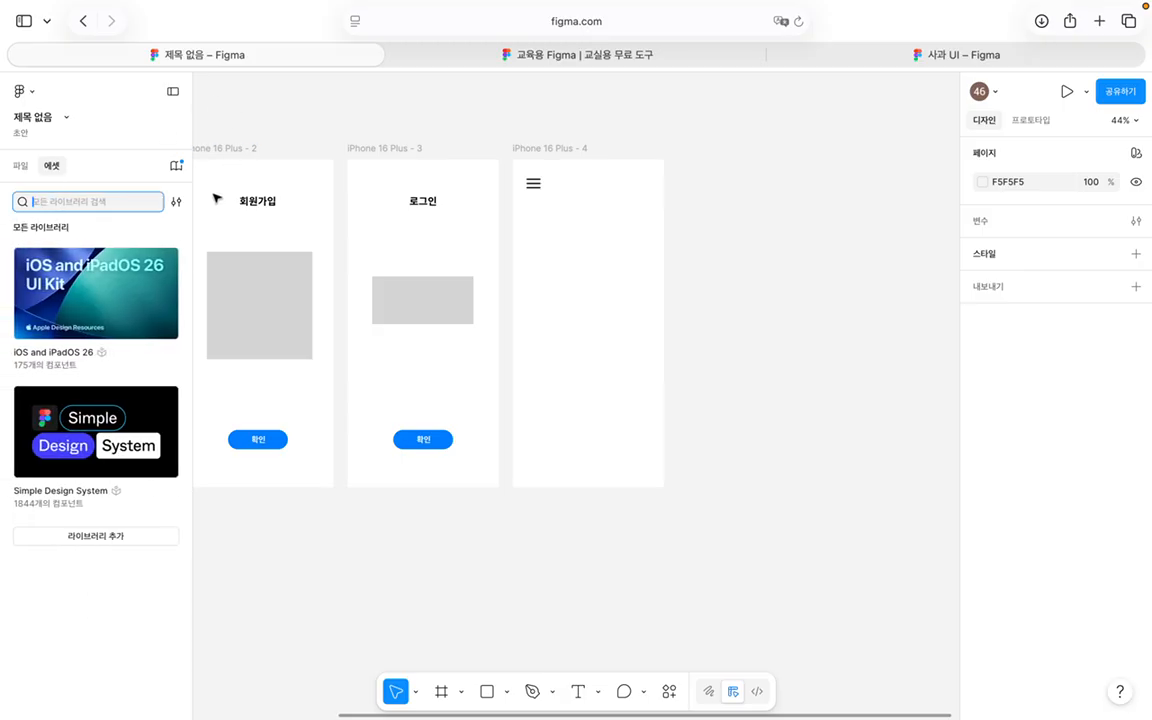
Step: Select the iPhone 16 Plus - 4 through - 1 frames in the Layers list
{"action": "left_click", "coordinate": [20, 165]}
{"action": "left_click", "coordinate": [36, 317]}
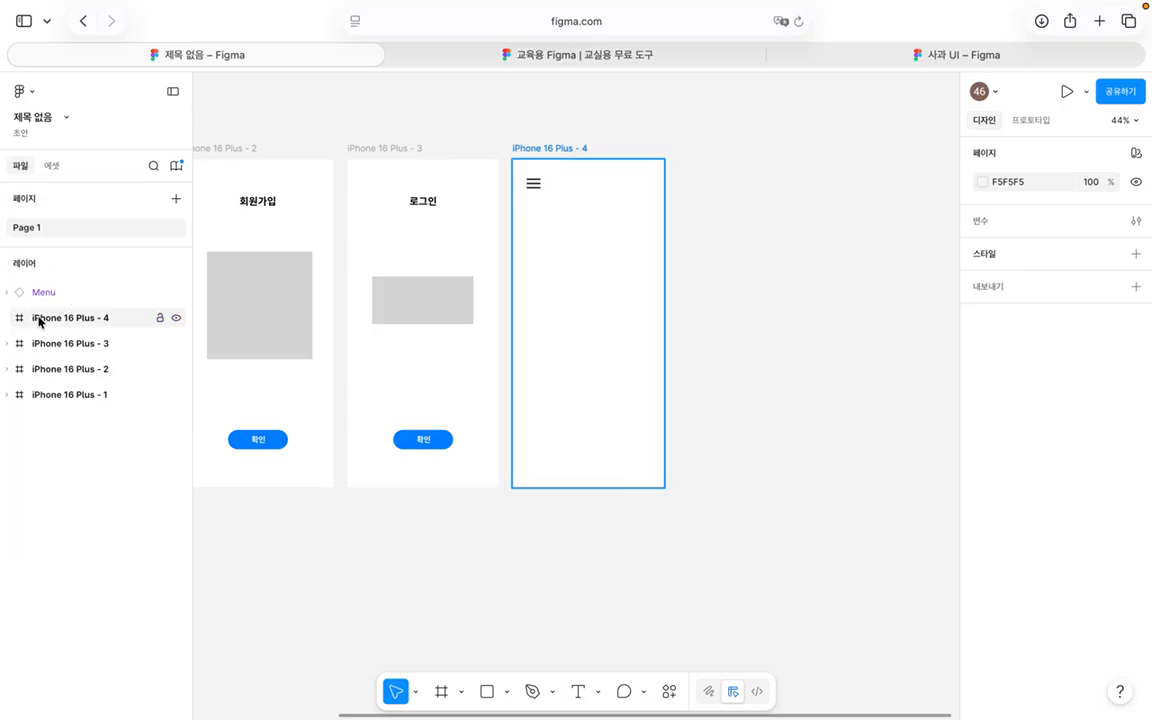
{"action": "left_click", "coordinate": [62, 392], "text": "shift"}
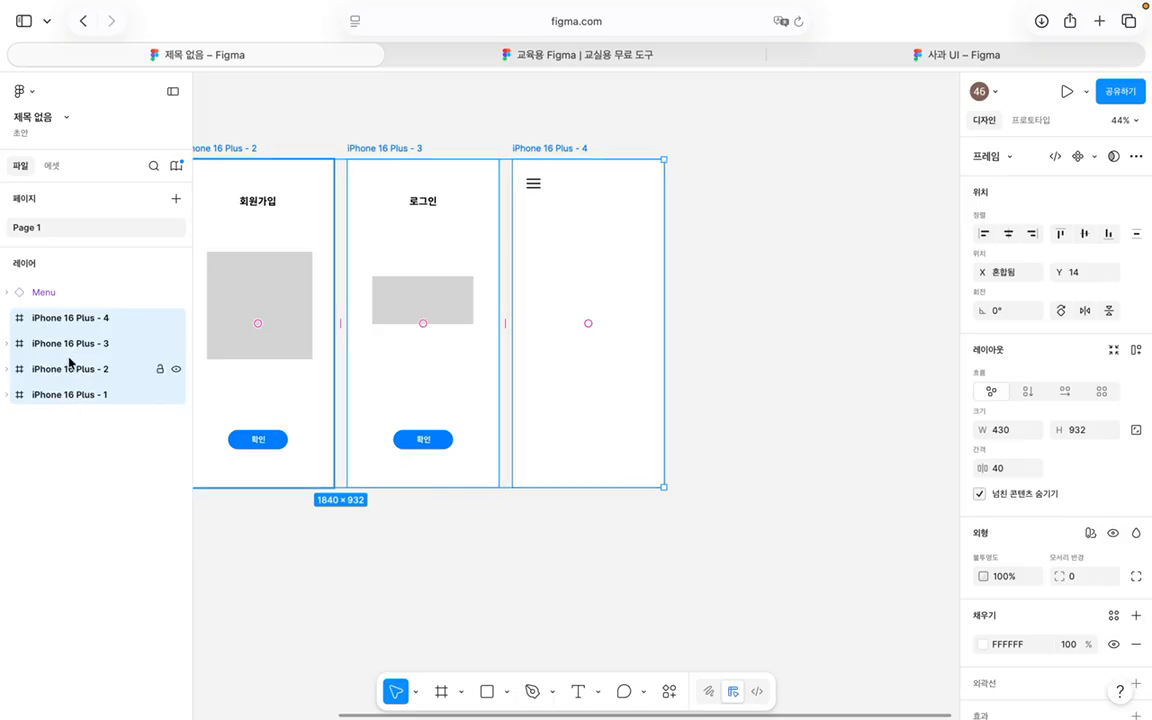
{"action": "scroll", "coordinate": [1065, 540], "scroll_direction": "down", "scroll_amount": 3}
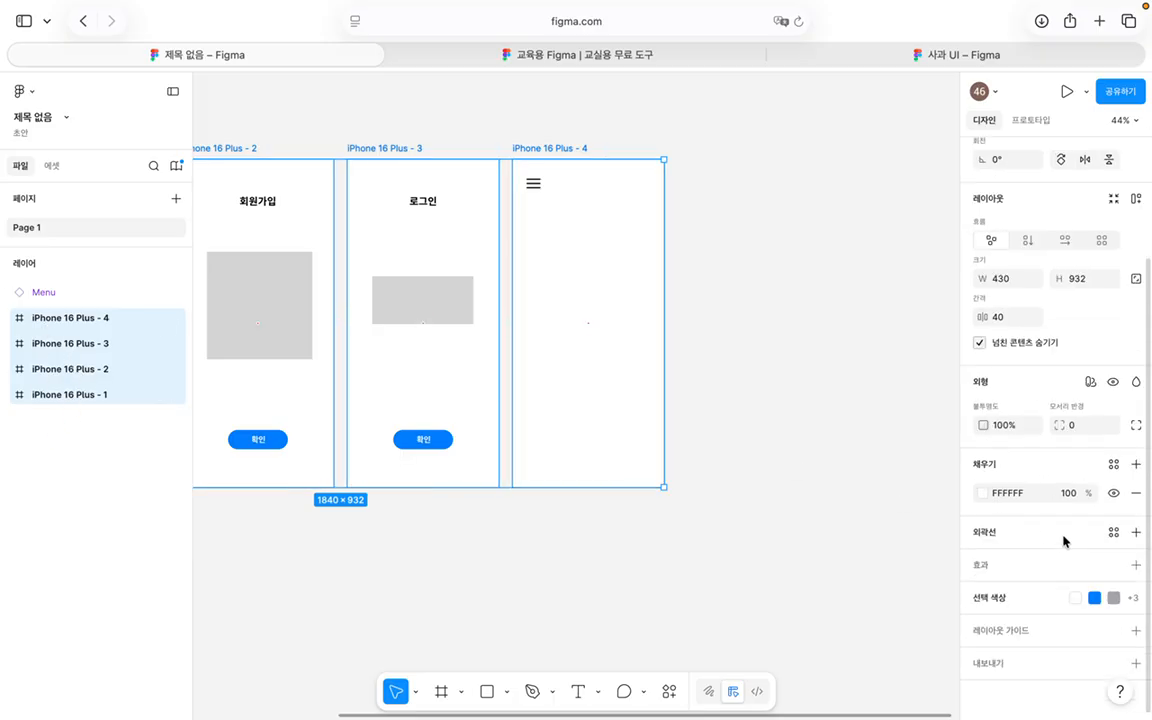
Step: Add a column layout grid to the four frames and check its 20 gutter setting
{"action": "left_click", "coordinate": [1137, 631]}
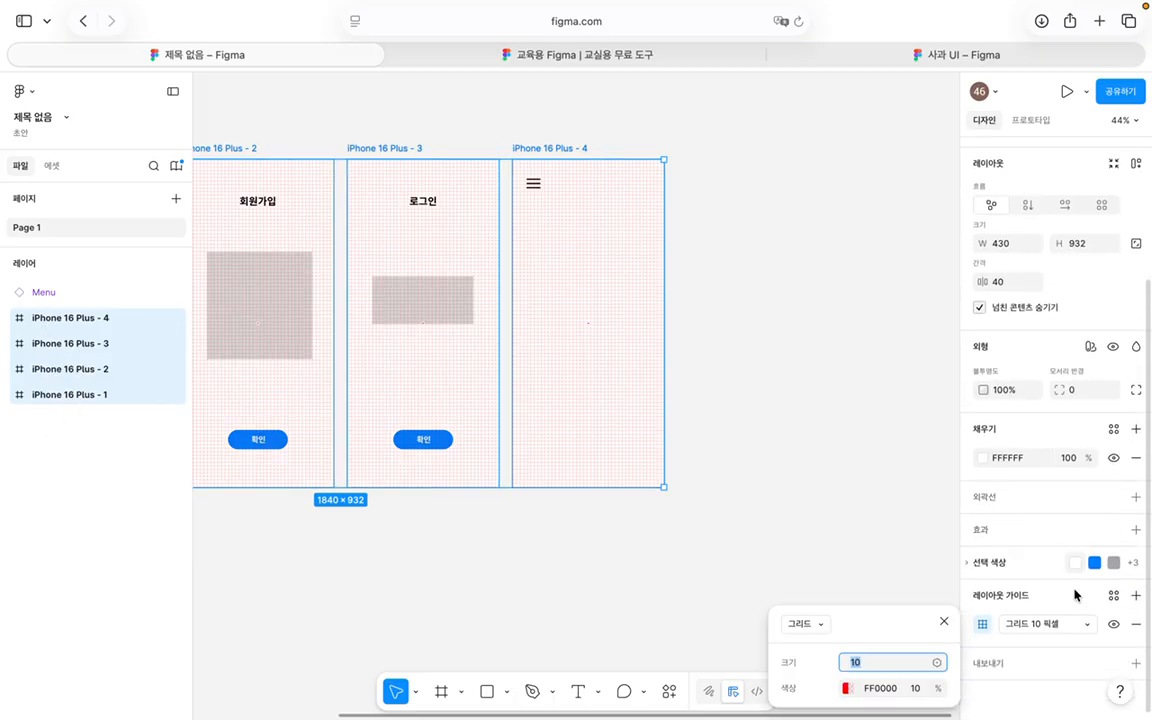
{"action": "left_click", "coordinate": [1040, 624]}
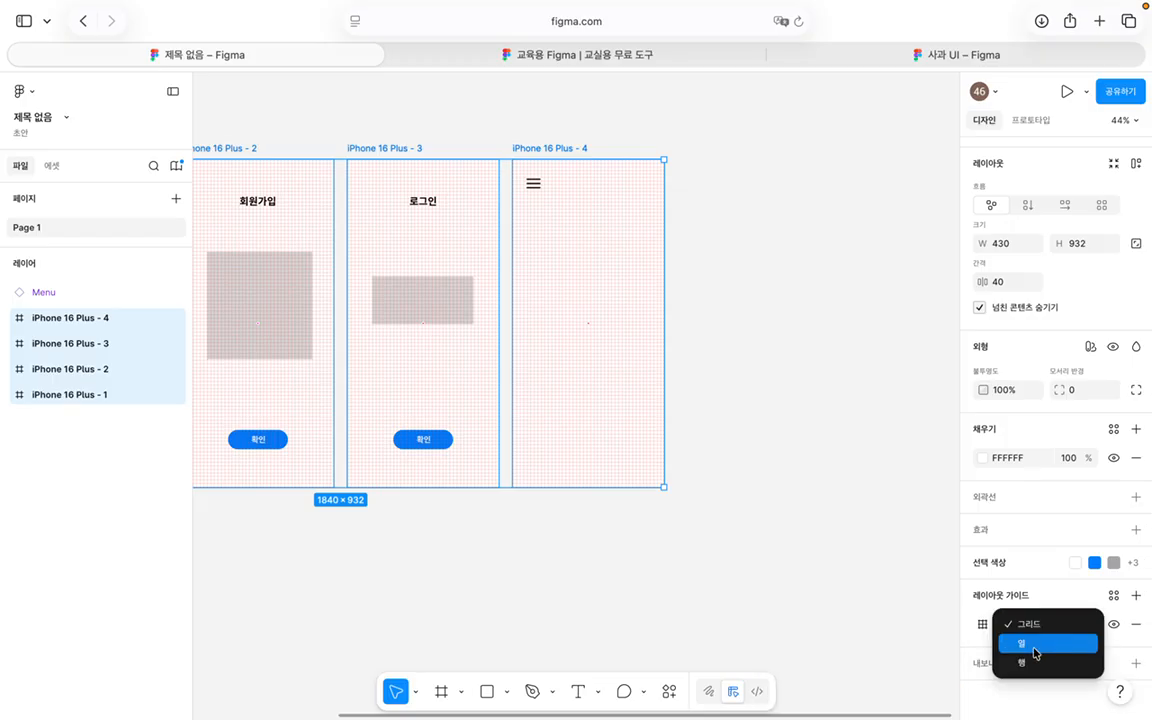
{"action": "left_click", "coordinate": [1033, 645]}
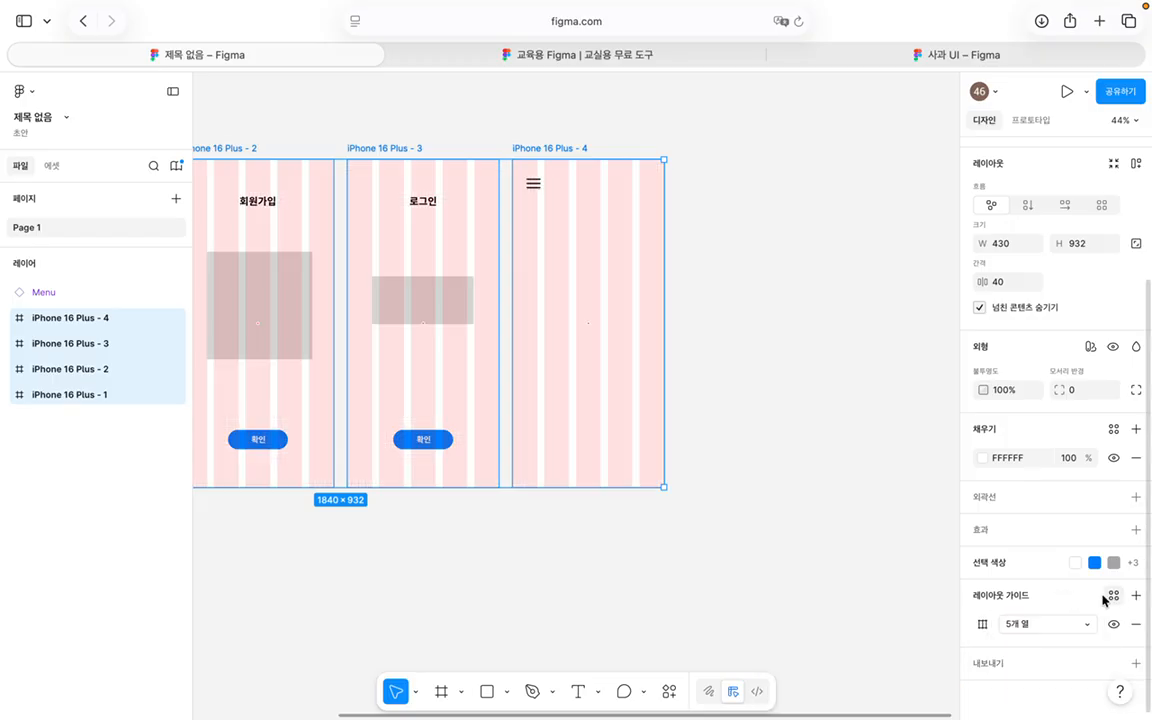
{"action": "left_click", "coordinate": [1010, 624]}
{"action": "left_click", "coordinate": [1115, 618]}
{"action": "left_click", "coordinate": [983, 624]}
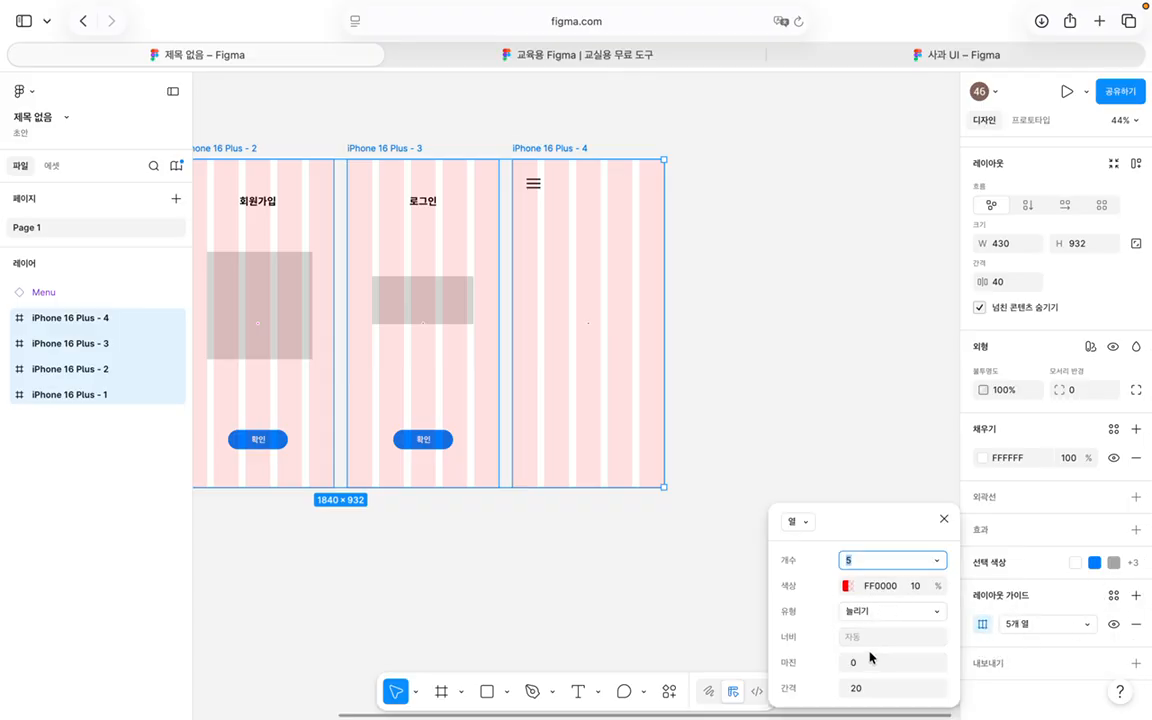
{"action": "left_click", "coordinate": [878, 689]}
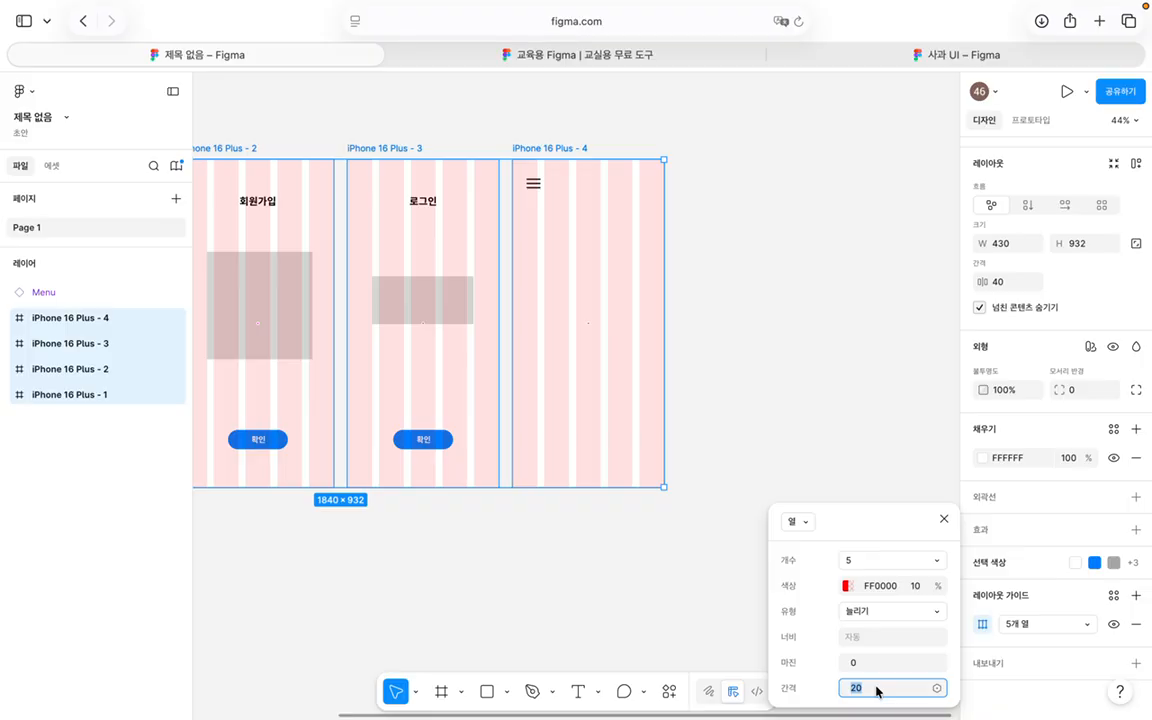
Step: In the 사과 UI file, detach the profile frame's Main grid and view its column settings
{"action": "left_click", "coordinate": [988, 60]}
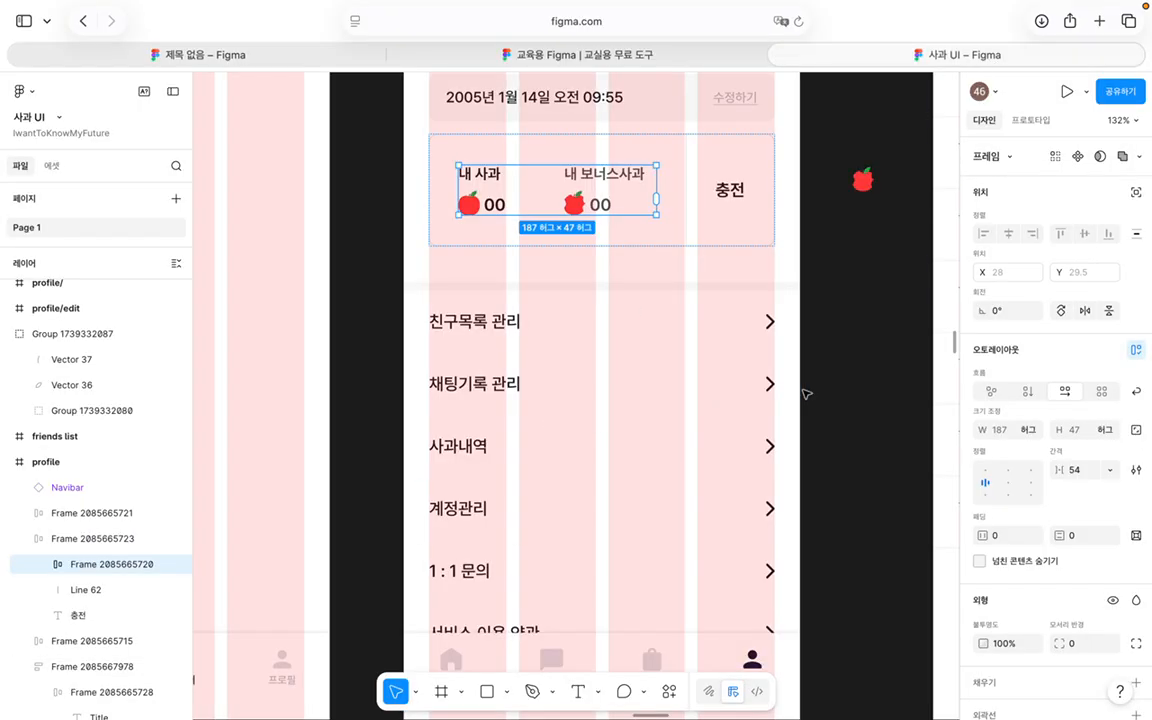
{"action": "left_click", "coordinate": [756, 278]}
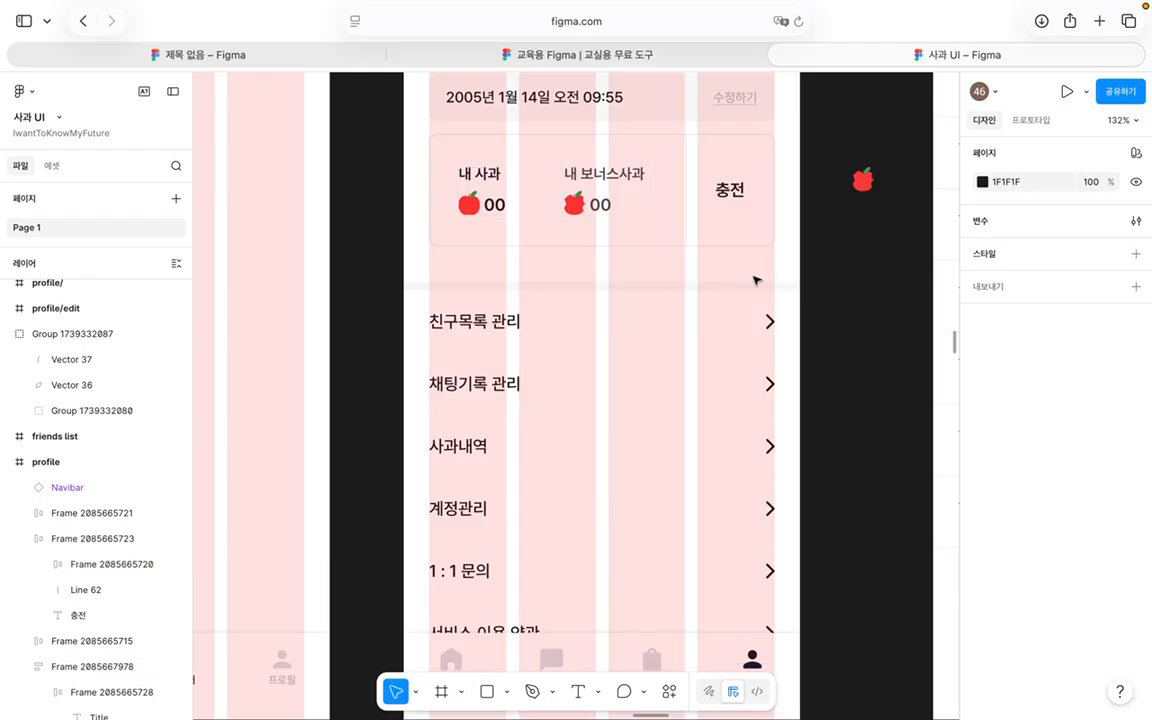
{"action": "left_click", "coordinate": [78, 464]}
{"action": "scroll", "coordinate": [940, 450], "scroll_direction": "down", "scroll_amount": 10}
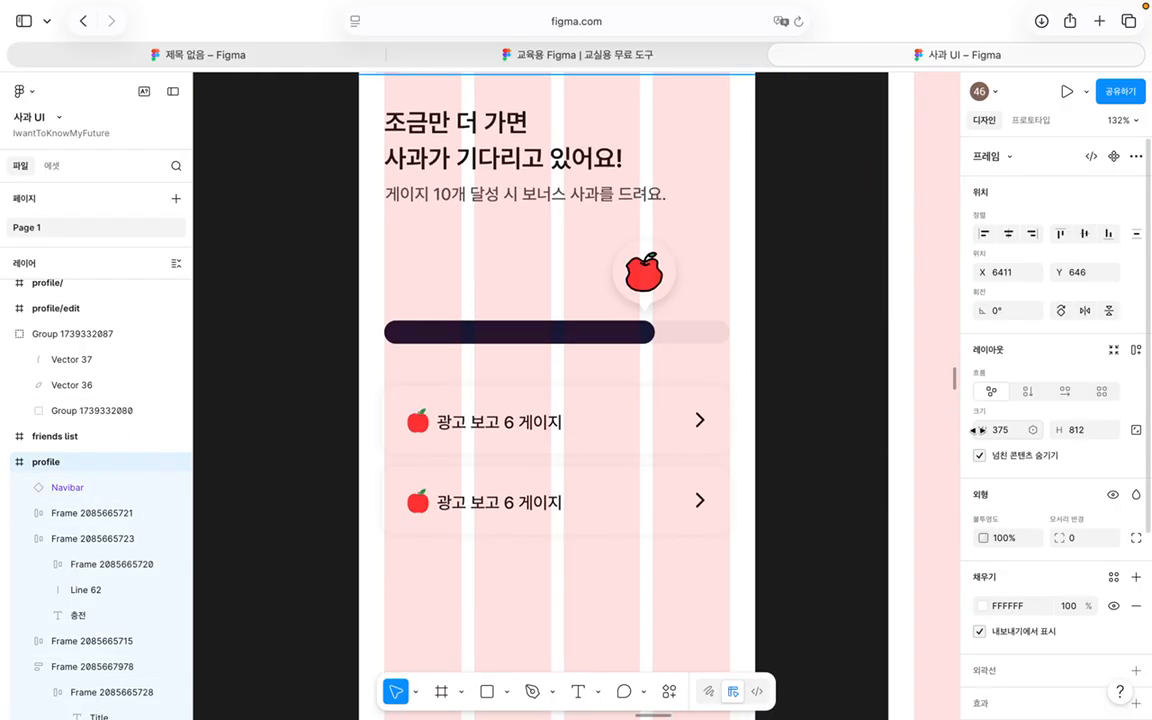
{"action": "scroll", "coordinate": [979, 430], "scroll_direction": "down", "scroll_amount": 5}
{"action": "left_click", "coordinate": [1090, 538]}
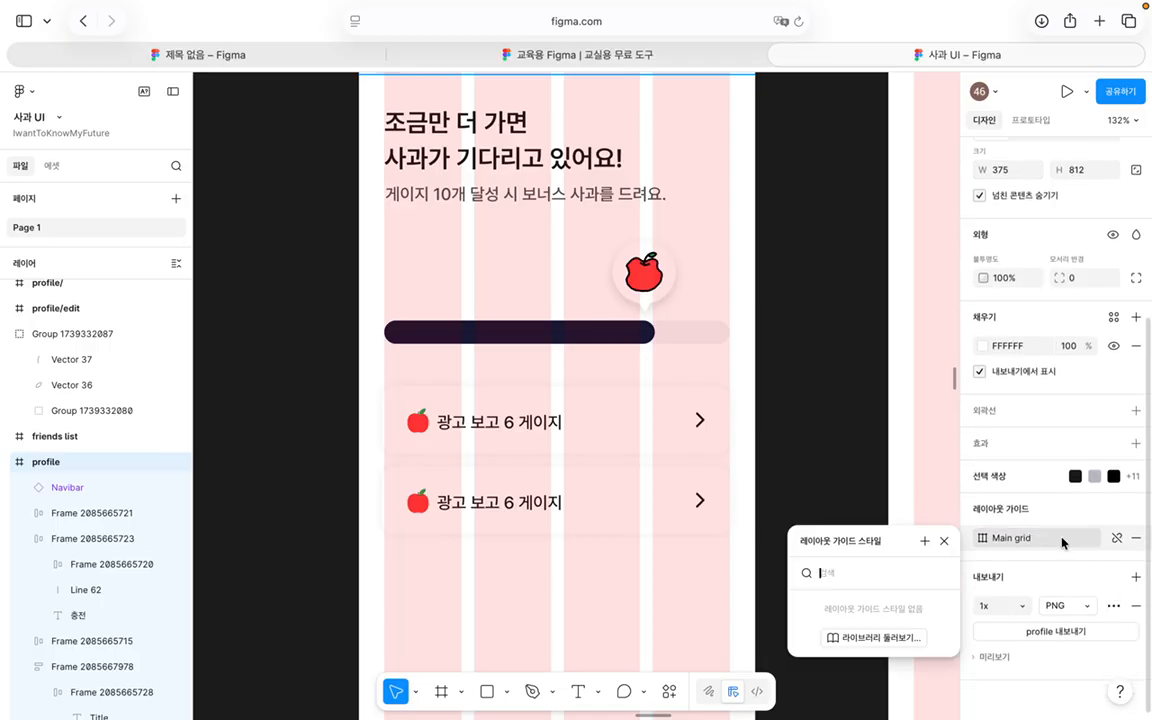
{"action": "left_click", "coordinate": [1090, 565]}
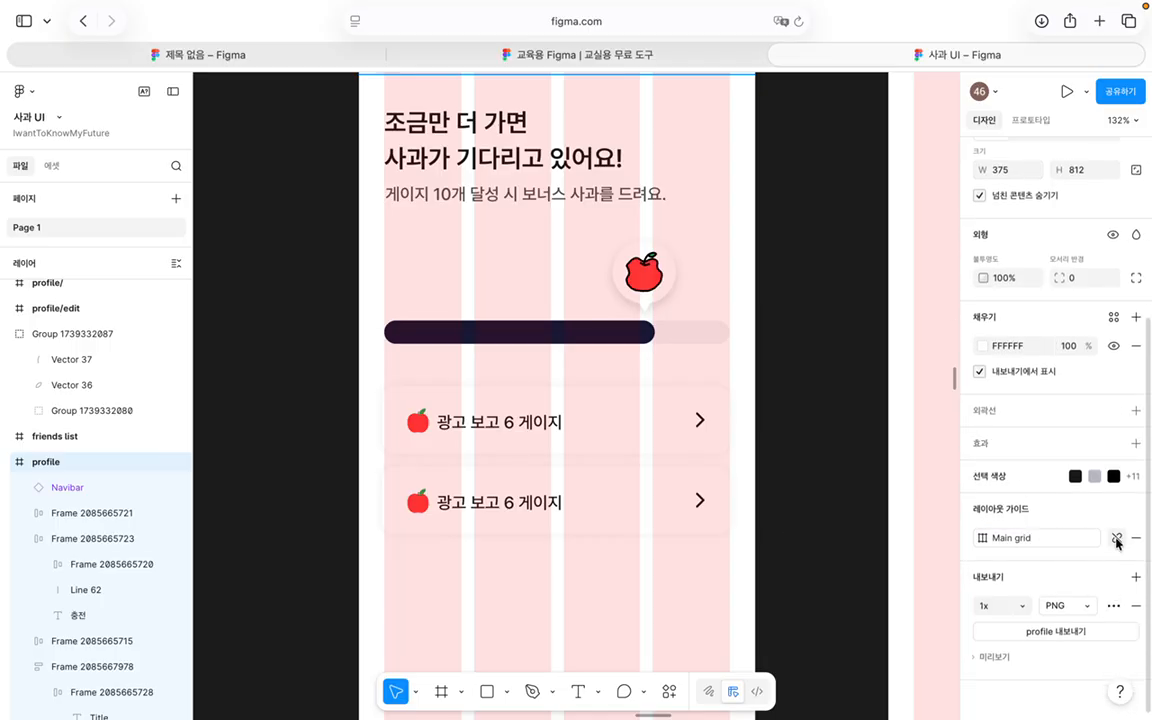
{"action": "left_click", "coordinate": [1117, 538]}
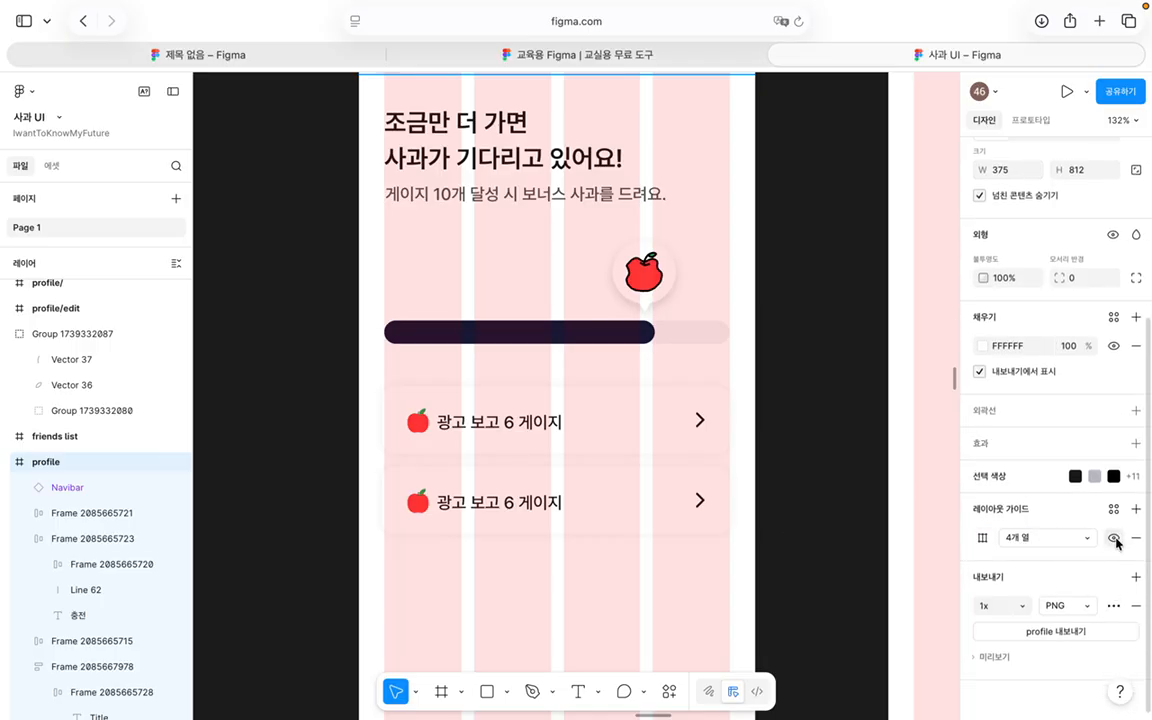
{"action": "left_click", "coordinate": [983, 539]}
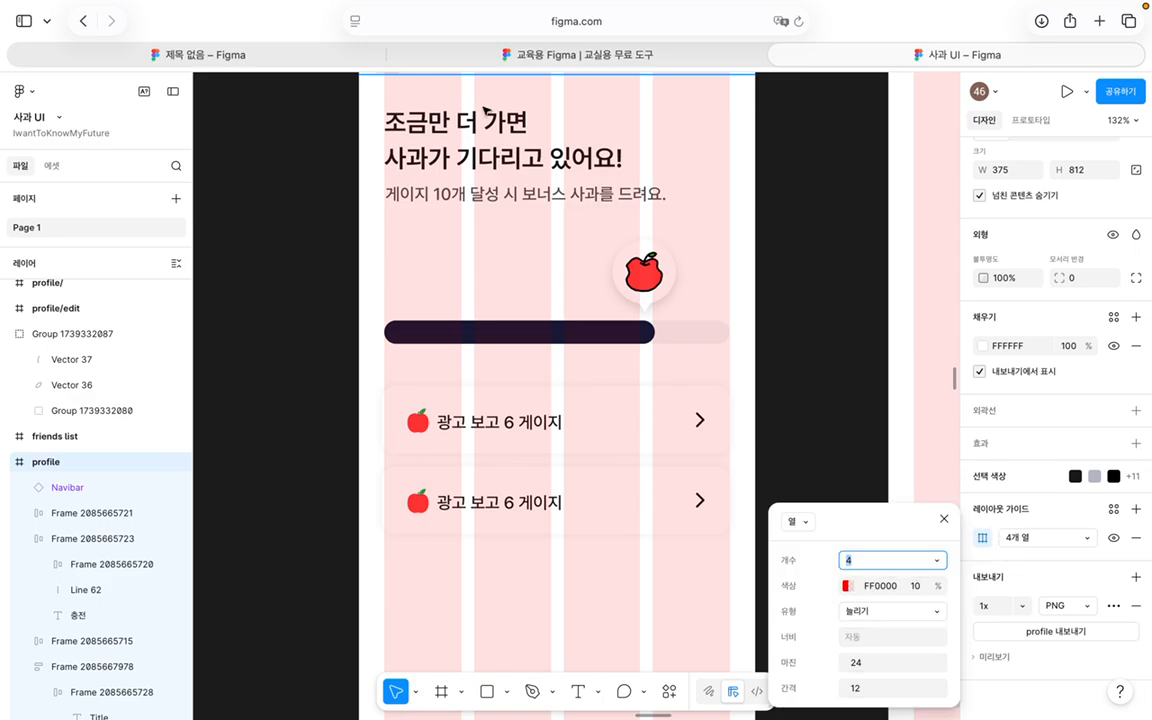
Step: Back in the untitled file, change the iPhone frames' column count from 5 to 4
{"action": "left_click", "coordinate": [320, 56]}
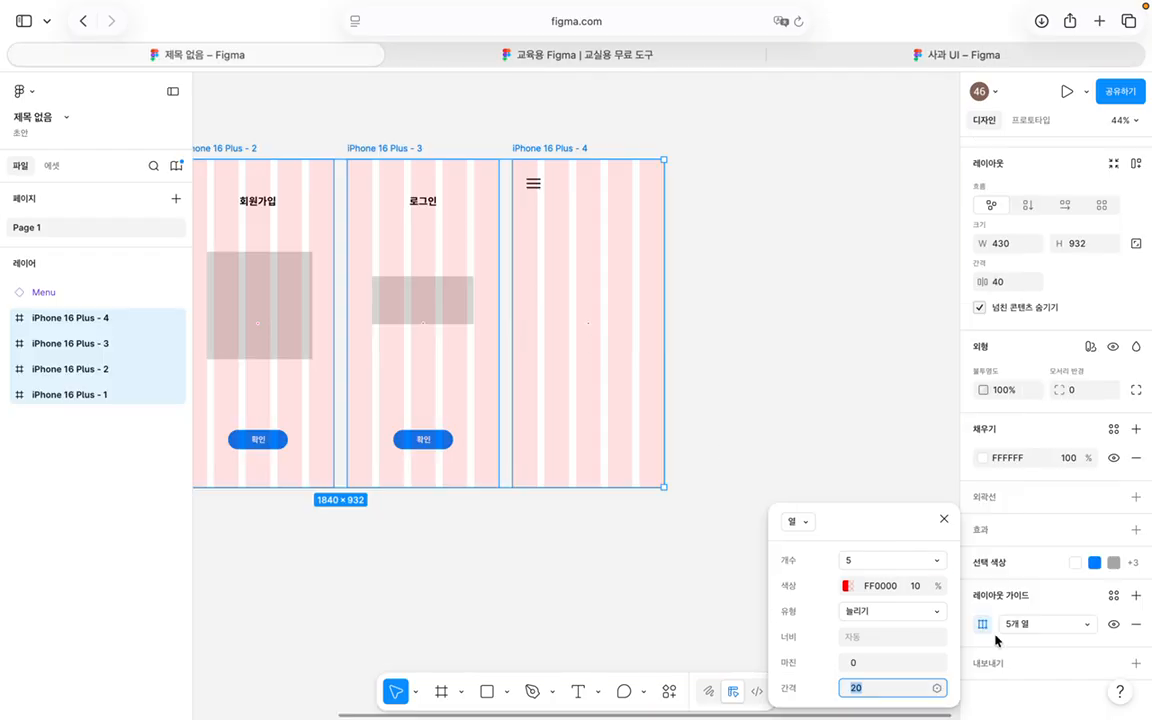
{"action": "left_click", "coordinate": [873, 665]}
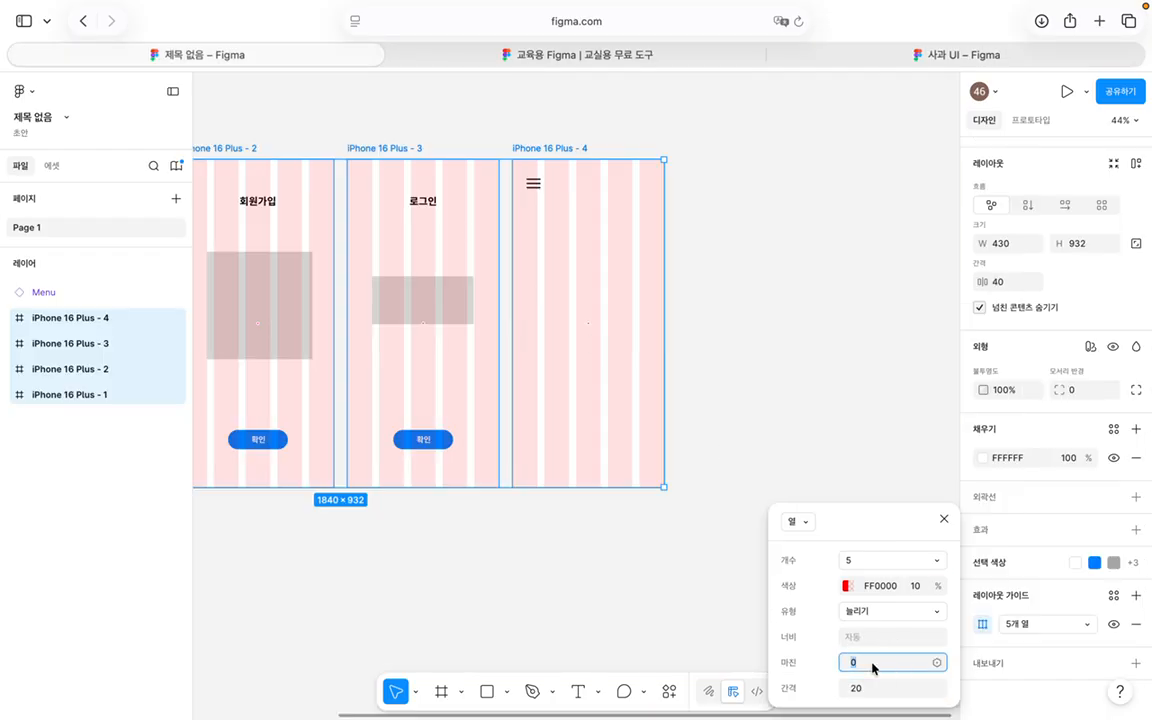
{"action": "left_click", "coordinate": [886, 611]}
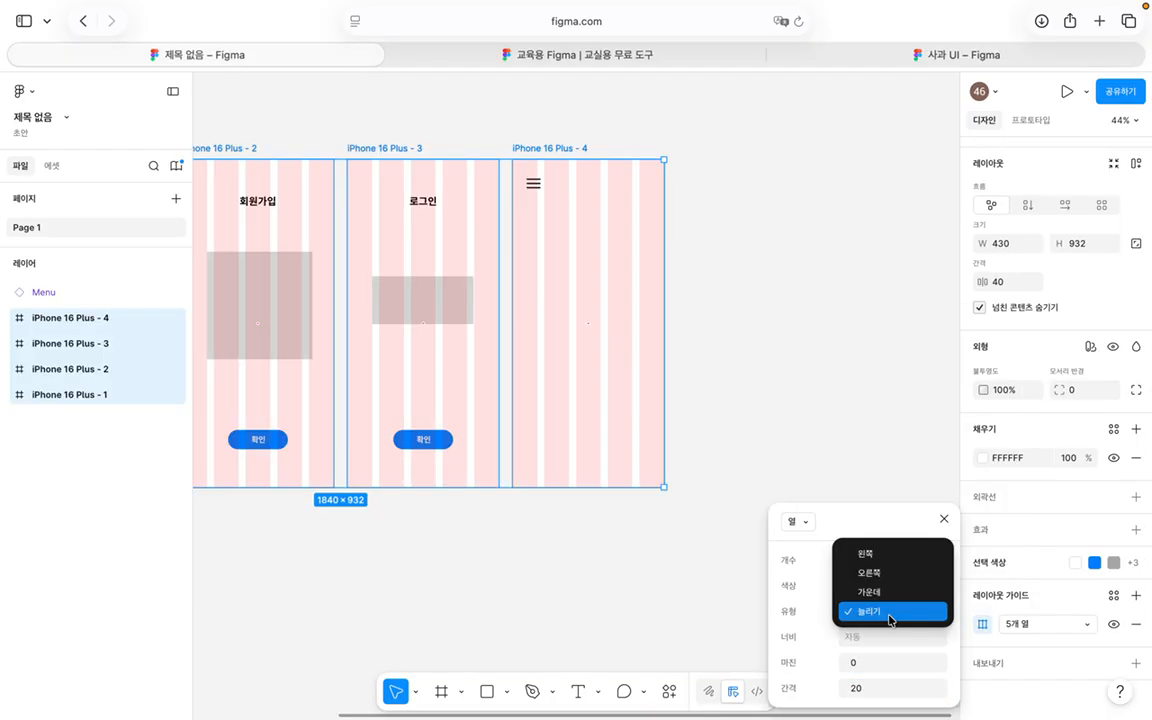
{"action": "left_click", "coordinate": [885, 640]}
{"action": "left_click", "coordinate": [870, 562]}
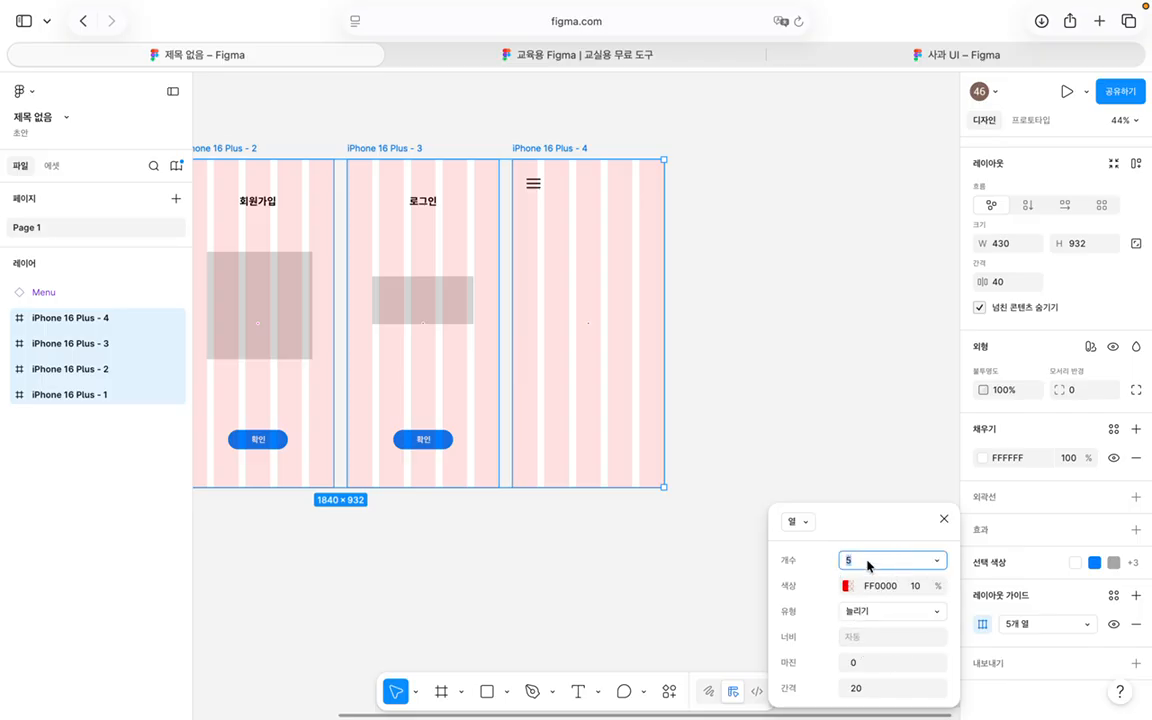
{"action": "type", "text": "4"}
{"action": "key", "text": "Return"}
Step: Set the grid margin to 24 and the gutter to 12, then deselect the frames
{"action": "left_click", "coordinate": [870, 688]}
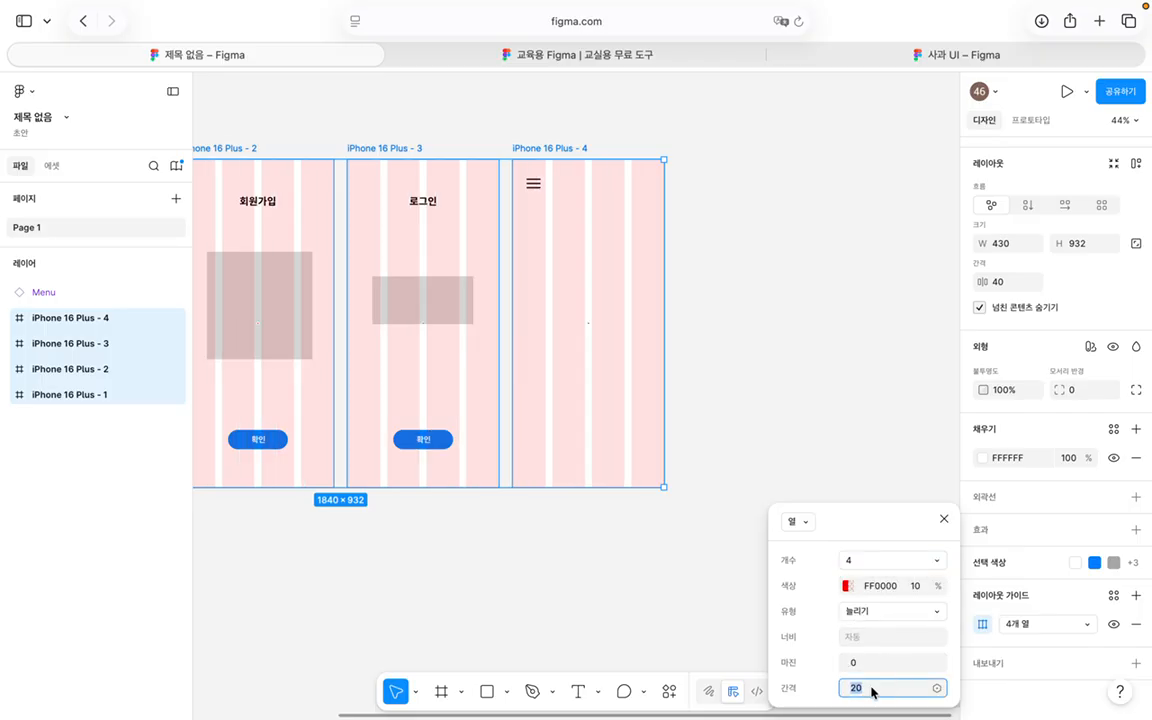
{"action": "left_click", "coordinate": [875, 664]}
{"action": "type", "text": "24"}
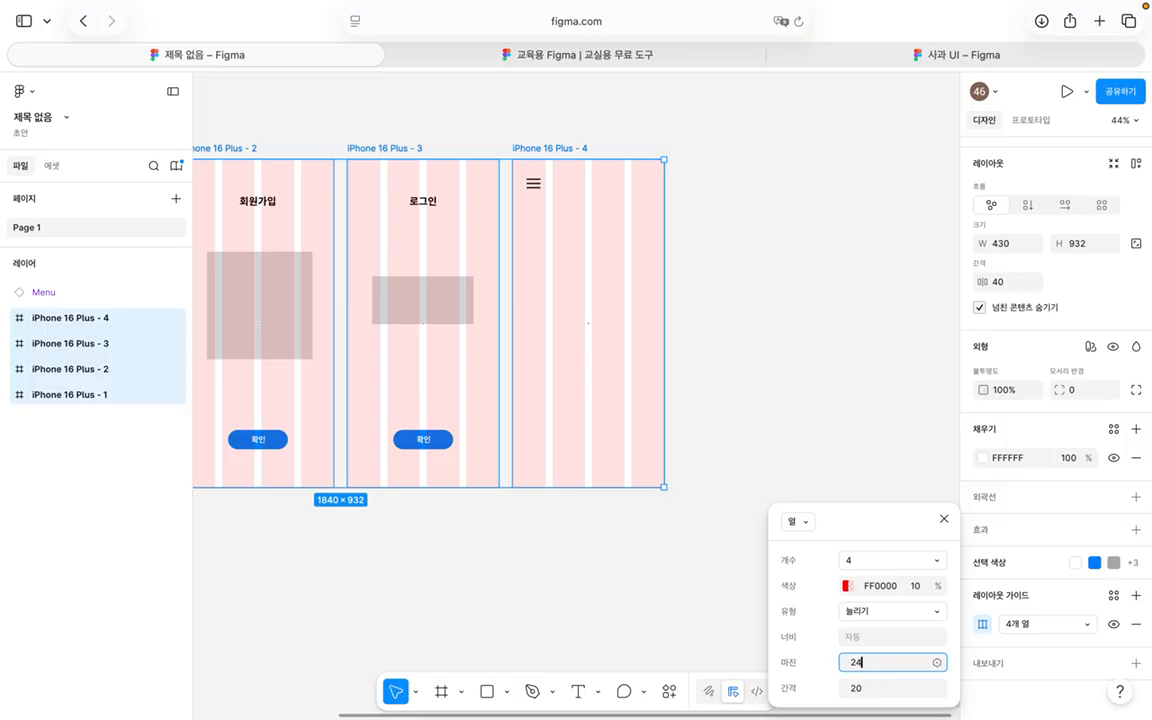
{"action": "key", "text": "Return"}
{"action": "left_click", "coordinate": [874, 688]}
{"action": "type", "text": "12"}
{"action": "key", "text": "Return"}
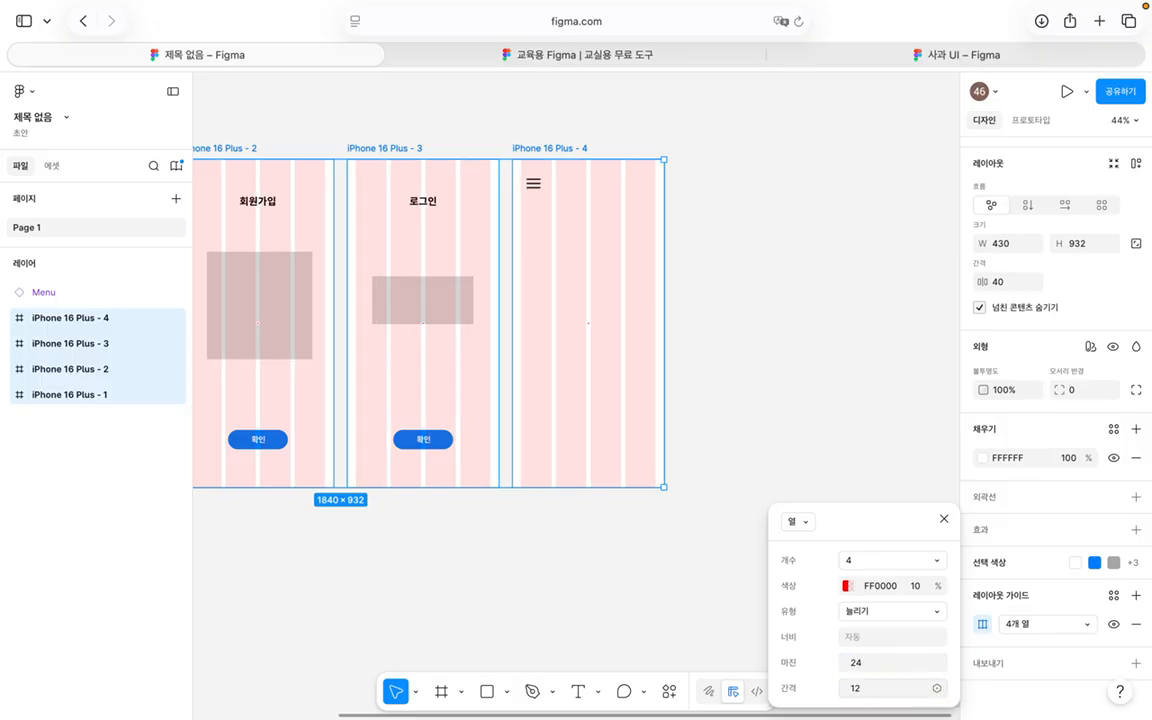
{"action": "left_click", "coordinate": [714, 292]}
{"action": "scroll", "coordinate": [645, 303], "scroll_direction": "left", "scroll_amount": 5}
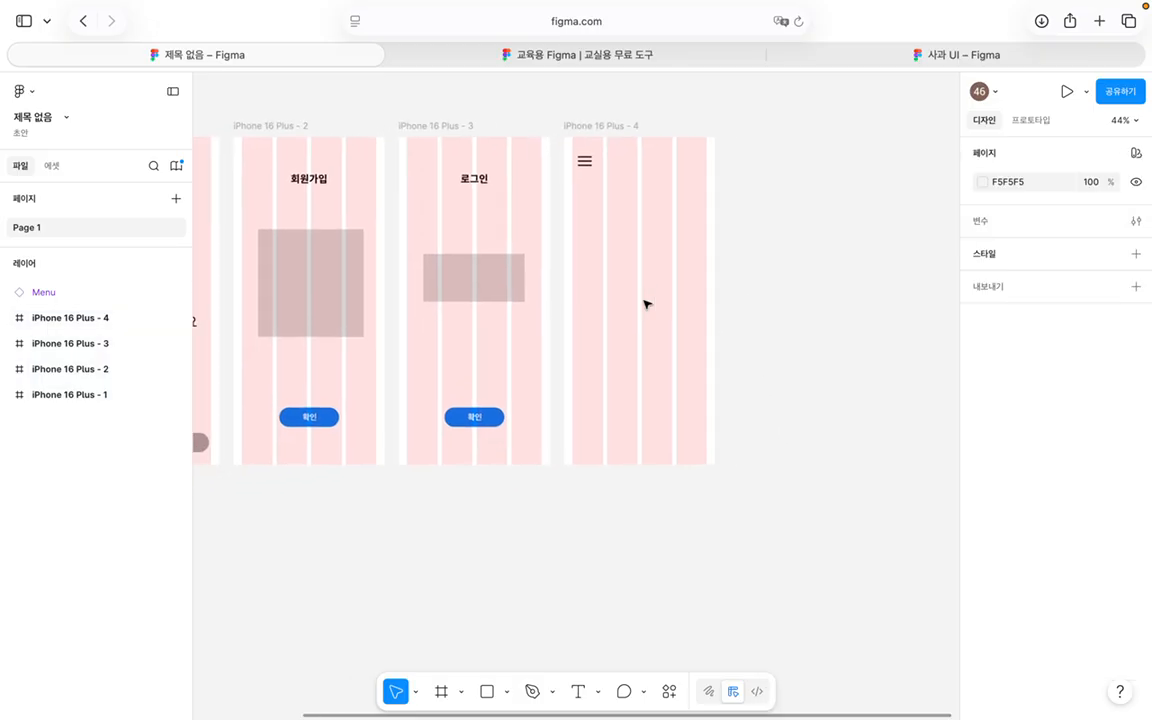
{"action": "scroll", "coordinate": [645, 305], "scroll_direction": "up", "scroll_amount": 3}
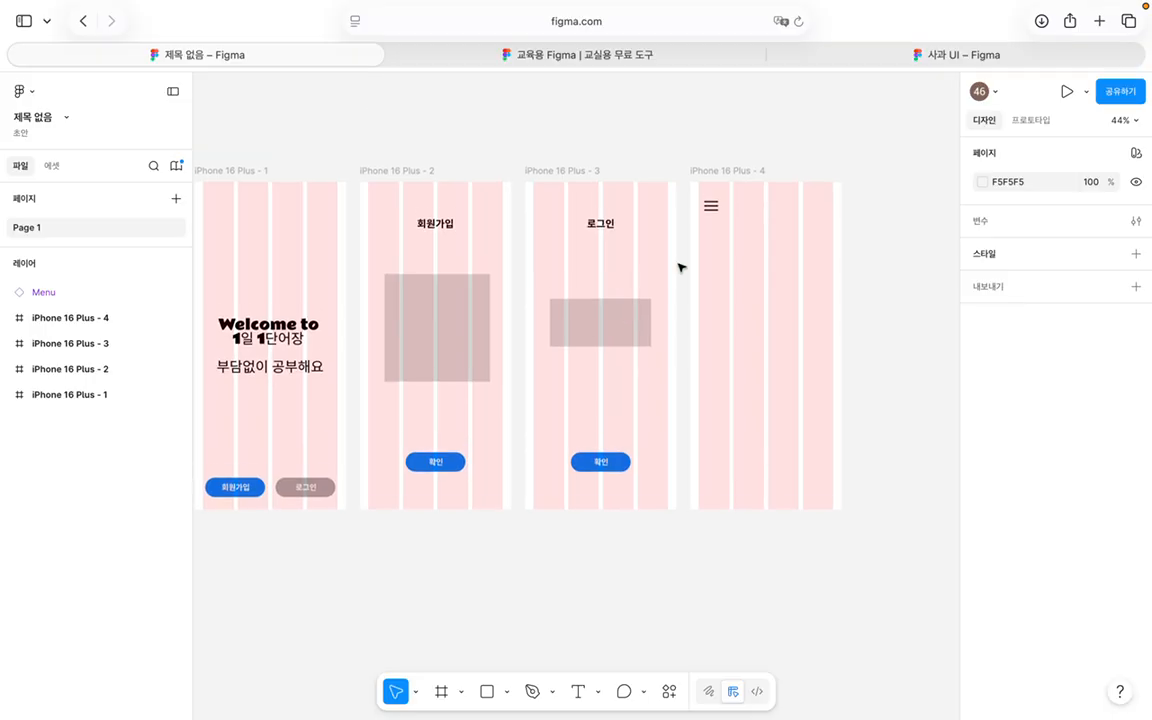
{"action": "scroll", "coordinate": [680, 268], "scroll_direction": "right", "scroll_amount": 2}
{"action": "scroll", "coordinate": [680, 268], "scroll_direction": "up", "scroll_amount": 1}
Step: Nudge the 48×48 Menu icon in iPhone 16 Plus - 4 right to X 1352
{"action": "left_click", "coordinate": [650, 237]}
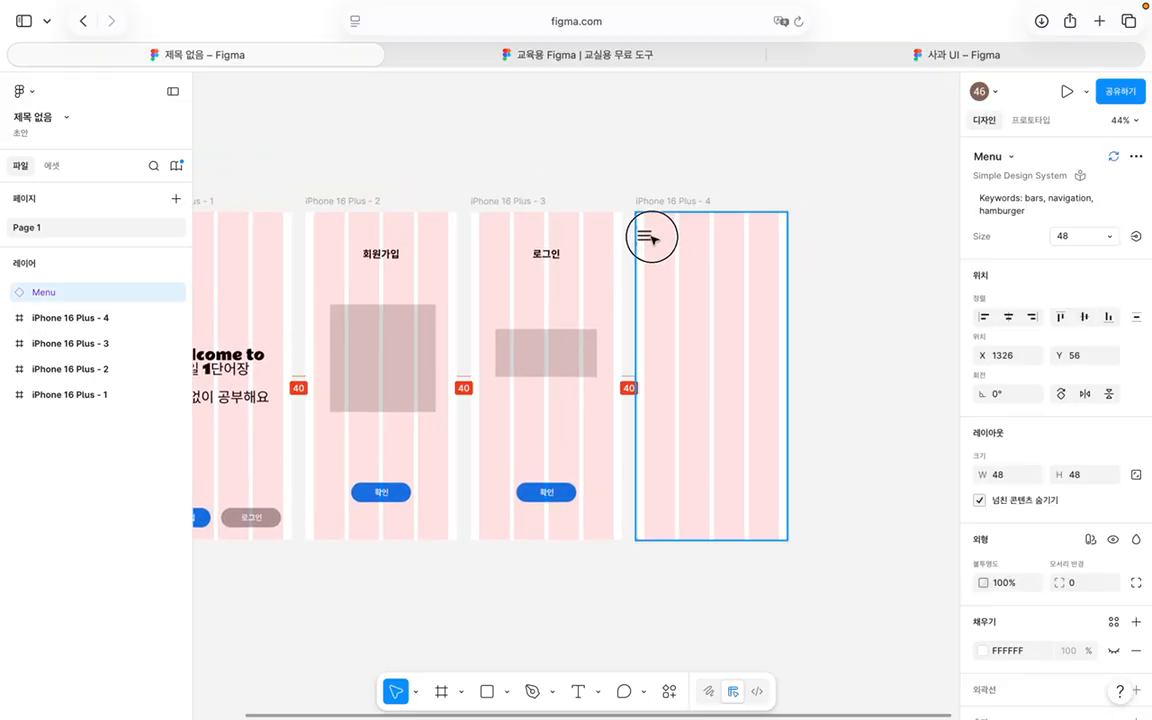
{"action": "left_click_drag", "start_coordinate": [652, 238], "coordinate": [655, 233]}
{"action": "scroll", "coordinate": [654, 237], "scroll_direction": "up", "scroll_amount": 8}
{"action": "scroll", "coordinate": [1073, 456], "scroll_direction": "down", "scroll_amount": 3}
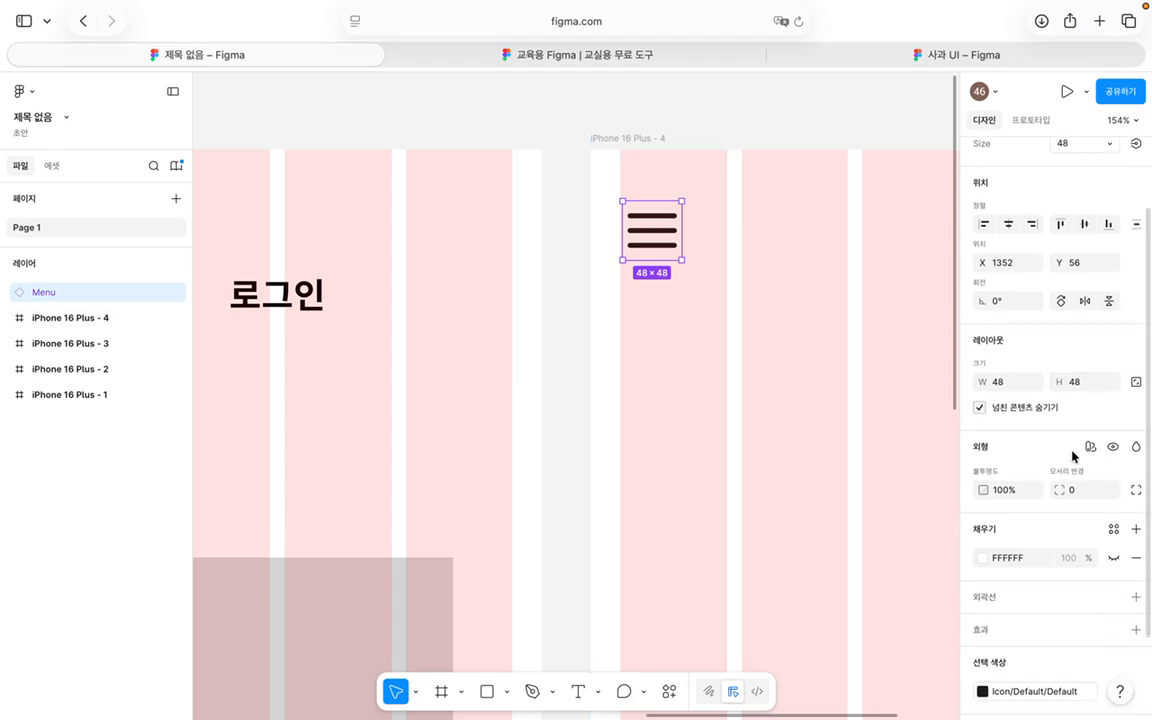
{"action": "scroll", "coordinate": [1073, 456], "scroll_direction": "down", "scroll_amount": 3}
{"action": "scroll", "coordinate": [635, 391], "scroll_direction": "down", "scroll_amount": 8}
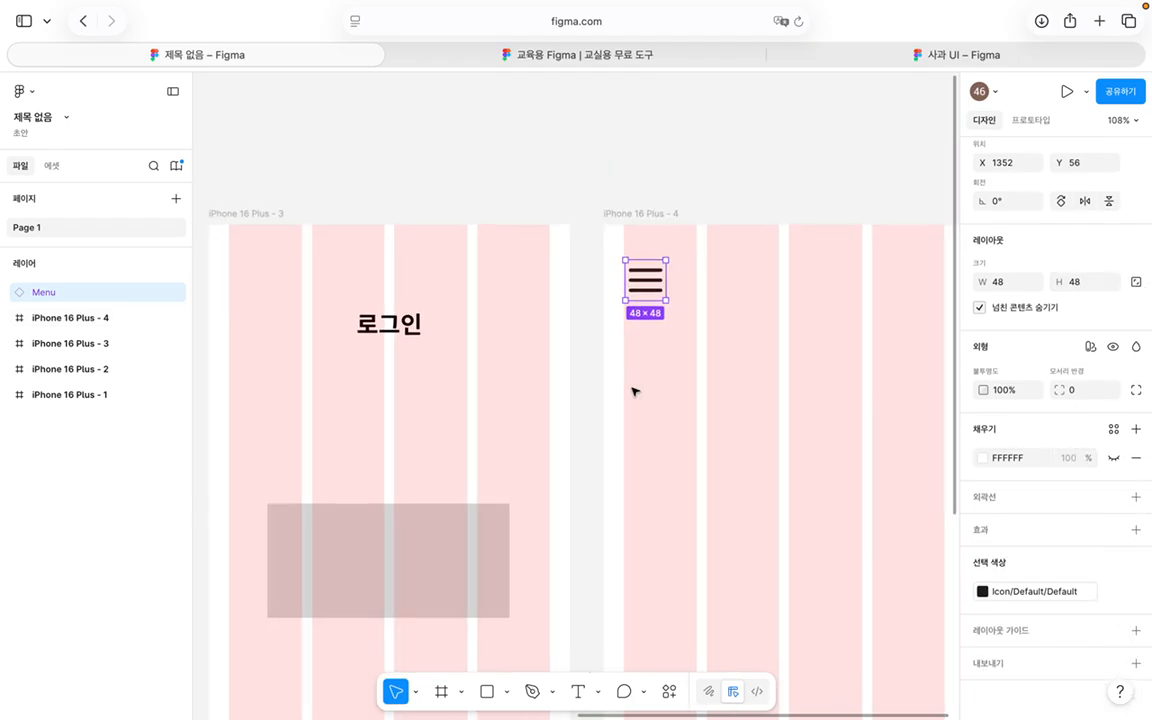
{"action": "scroll", "coordinate": [635, 391], "scroll_direction": "down", "scroll_amount": 3}
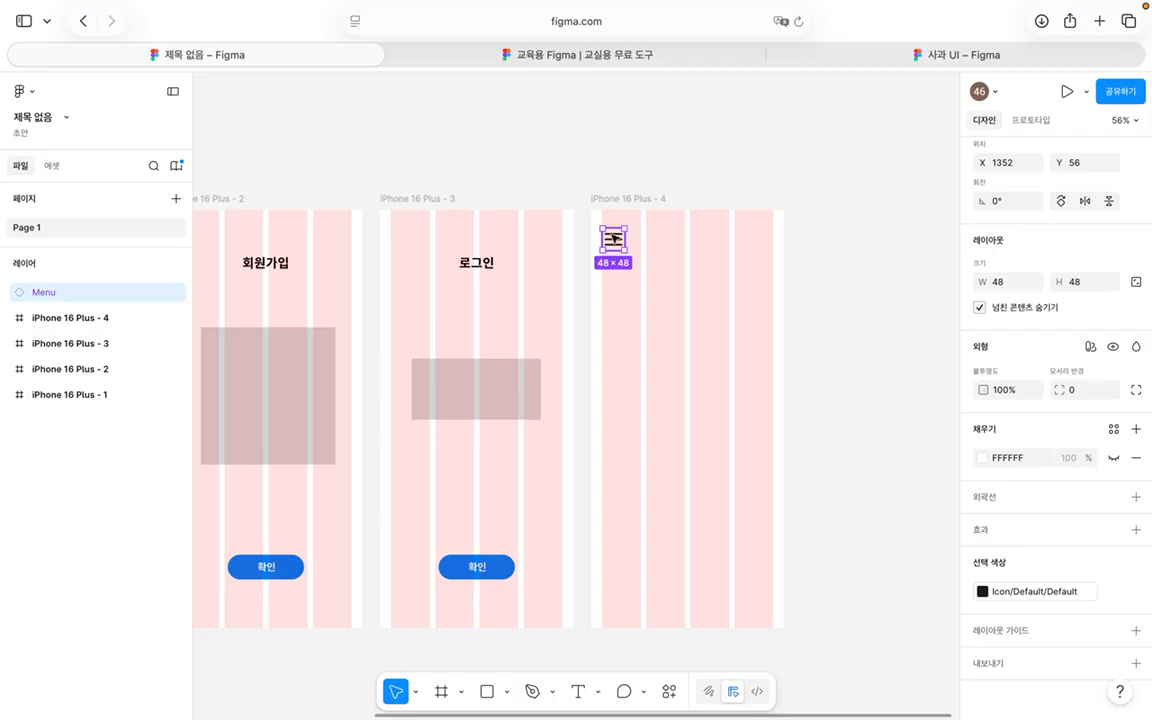
{"action": "scroll", "coordinate": [743, 262], "scroll_direction": "right", "scroll_amount": 5}
{"action": "scroll", "coordinate": [743, 262], "scroll_direction": "down", "scroll_amount": 2}
{"action": "left_click", "coordinate": [743, 262]}
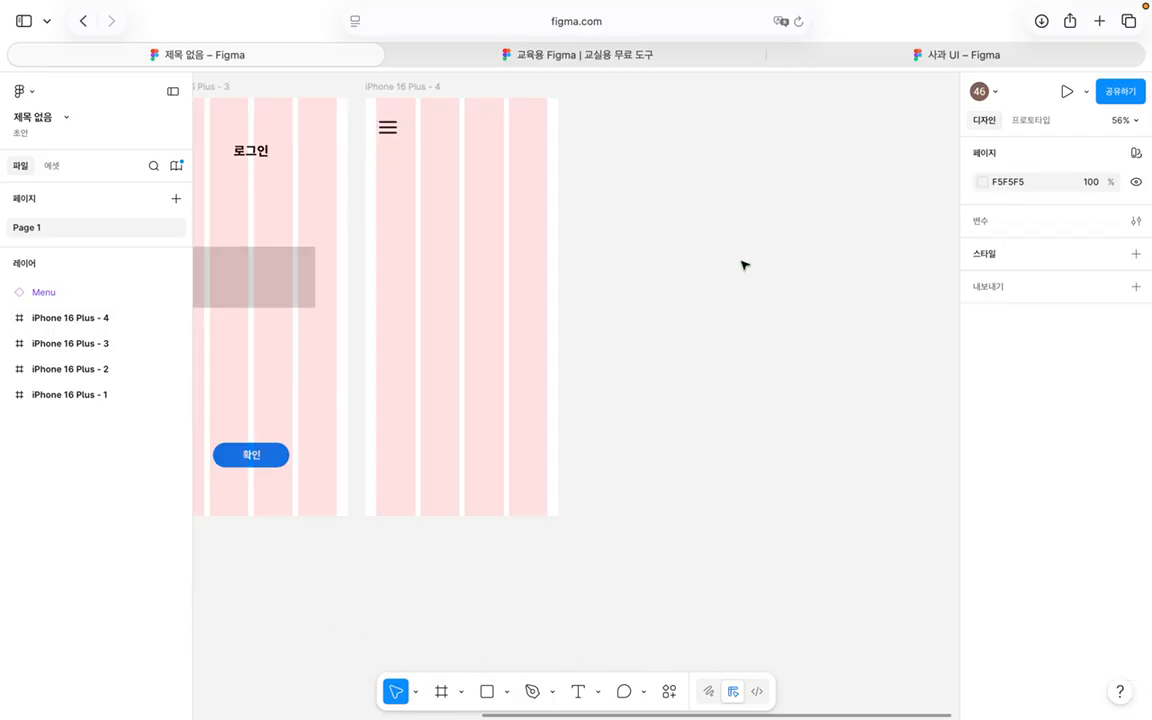
Step: Duplicate frame iPhone 16 Plus - 4 with Cmd+D to create iPhone 16 Plus - 5
{"action": "left_click", "coordinate": [90, 318]}
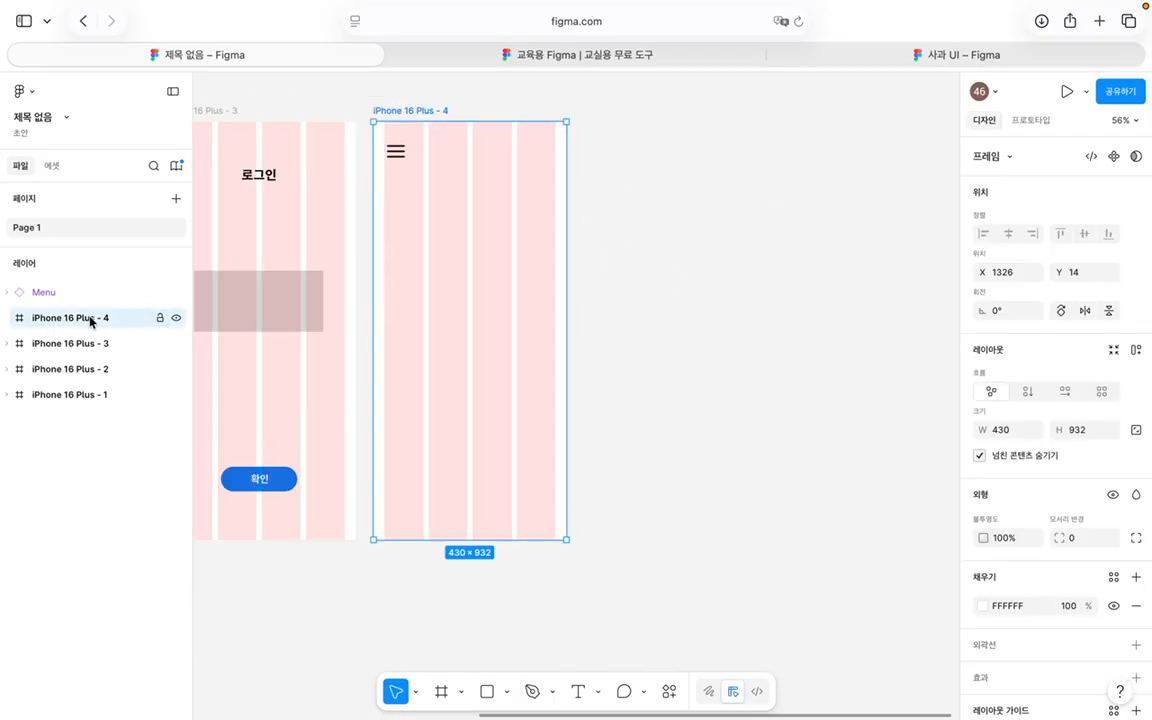
{"action": "key", "text": "super+d"}
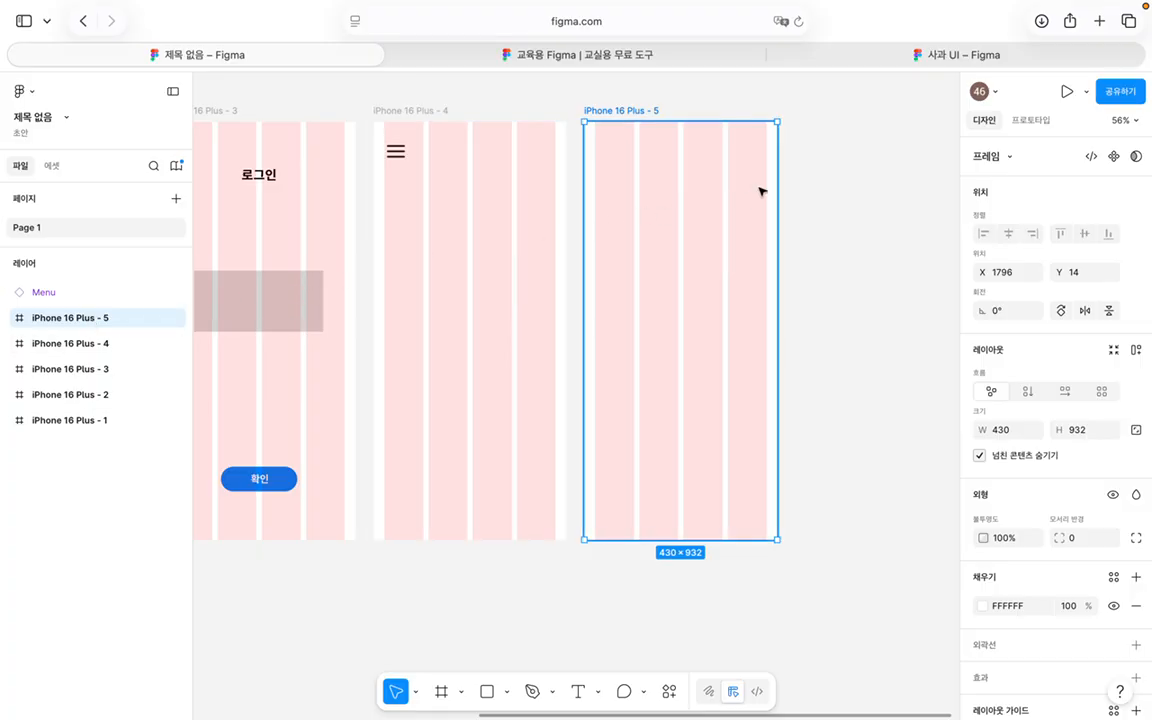
{"action": "left_click", "coordinate": [818, 196]}
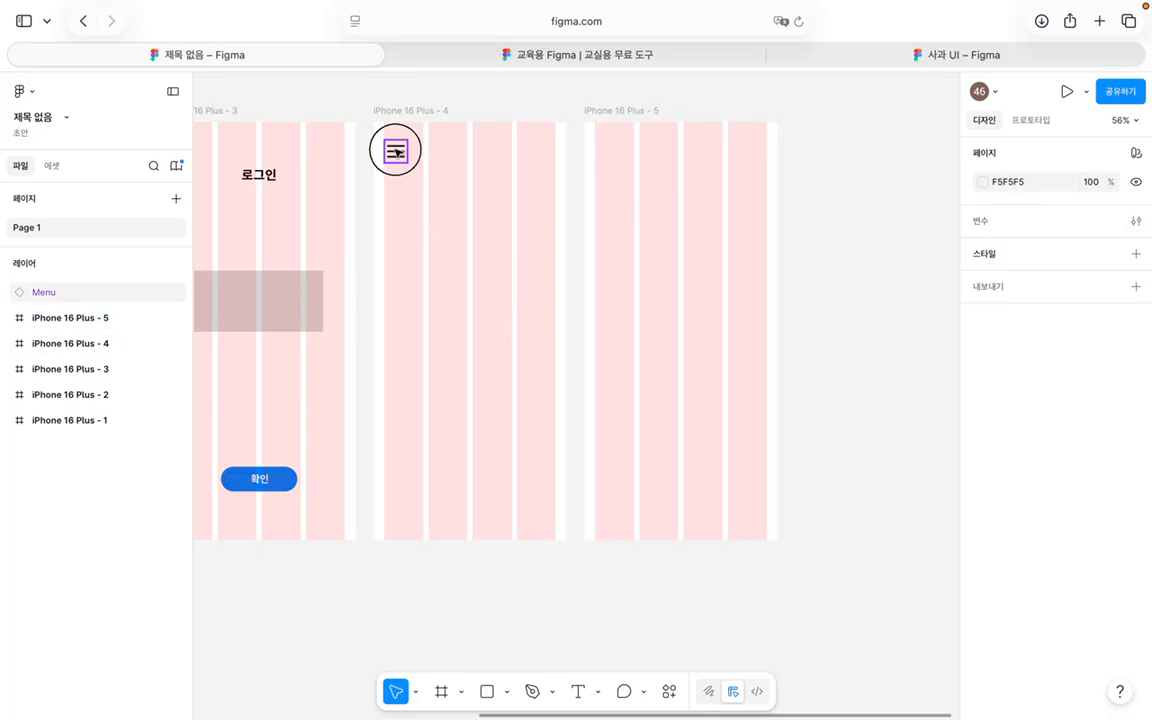
Step: Duplicate the Menu icon and place the copy at frame 5's top-left (X 24, Y 35)
{"action": "left_click", "coordinate": [396, 152]}
{"action": "key", "text": "super+d"}
{"action": "left_click_drag", "start_coordinate": [396, 152], "coordinate": [605, 152]}
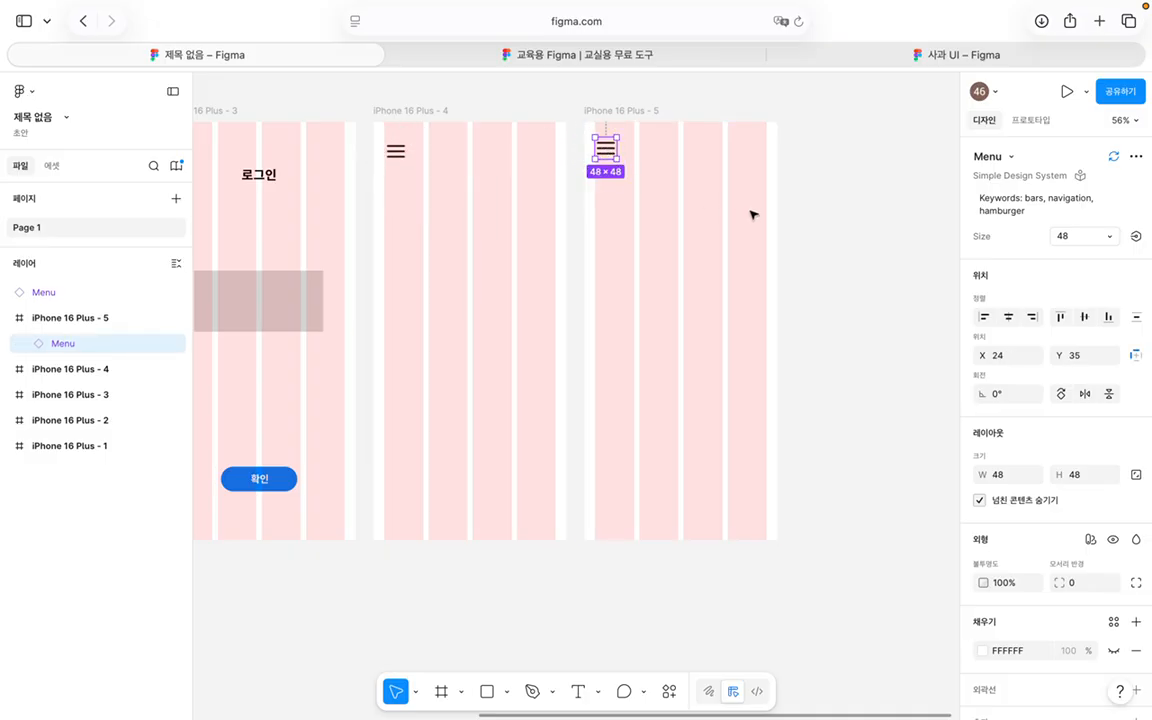
{"action": "left_click", "coordinate": [820, 213]}
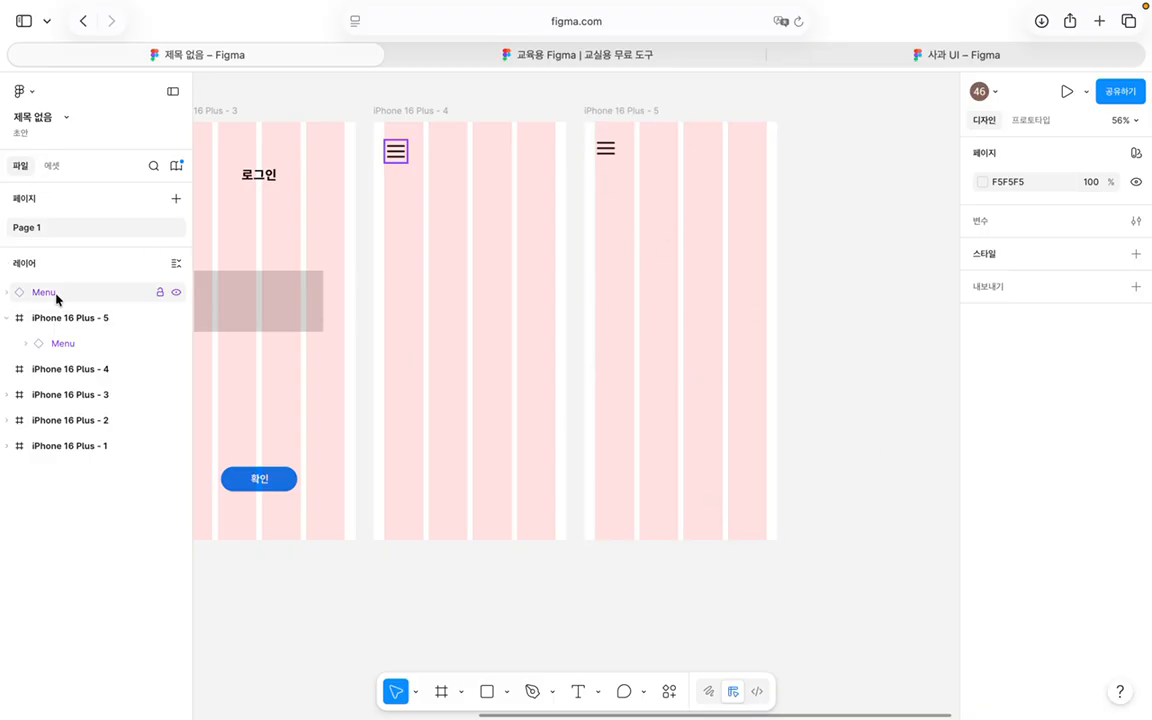
Step: Draw a 196×932 rectangle over the left two columns of iPhone 16 Plus - 5
{"action": "left_click", "coordinate": [488, 691]}
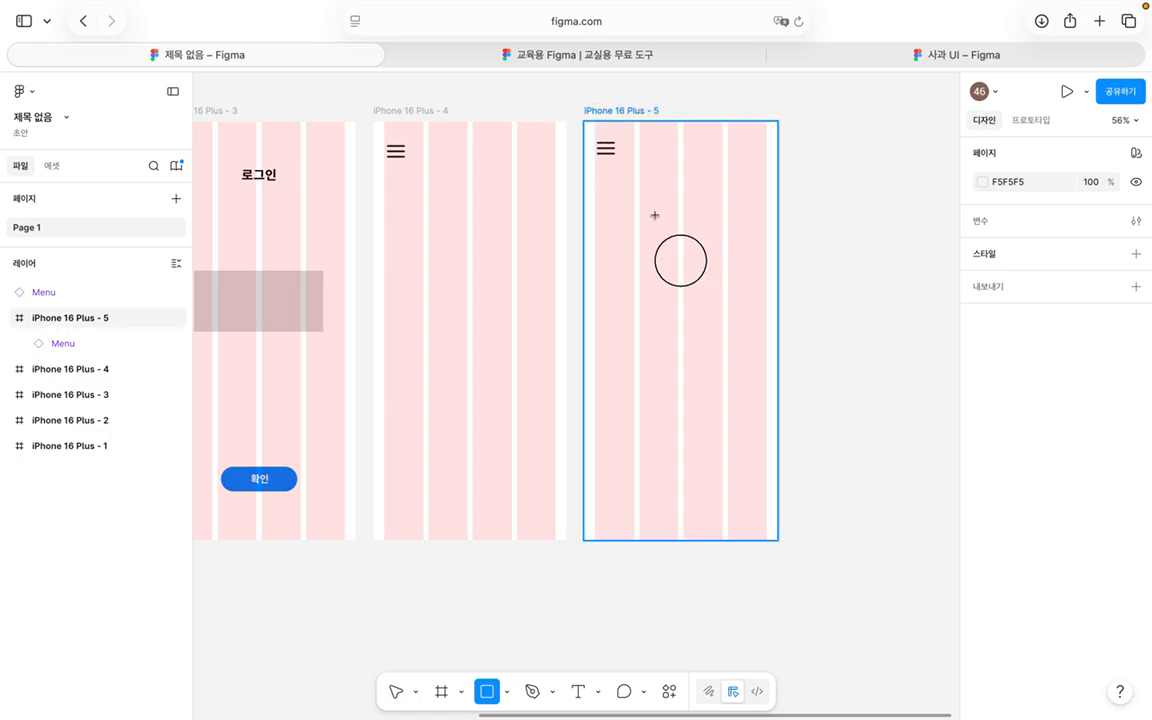
{"action": "mouse_move", "coordinate": [584, 121]}
{"action": "left_mouse_down"}
{"action": "mouse_move", "coordinate": [694, 496]}
{"action": "mouse_move", "coordinate": [671, 540]}
{"action": "left_mouse_up"}
{"action": "left_click", "coordinate": [765, 445]}
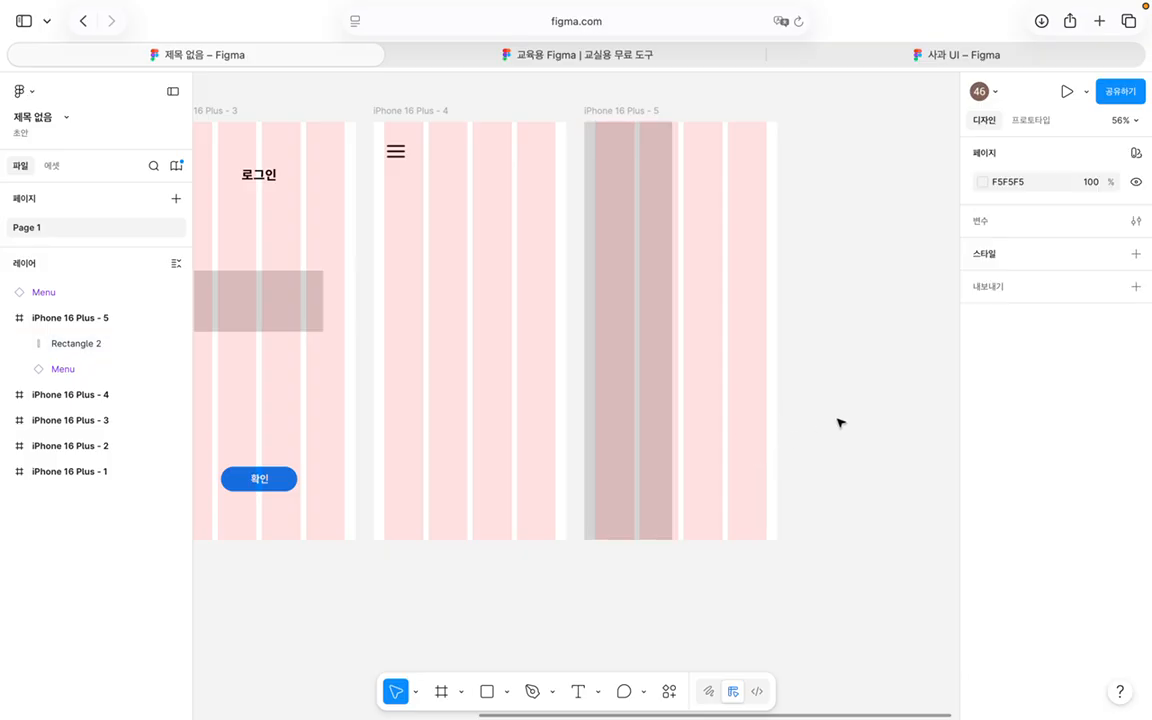
Step: Reorder the grey rectangle with Cmd+[ and Cmd+] so it sits beneath the Menu icon
{"action": "left_click", "coordinate": [622, 352]}
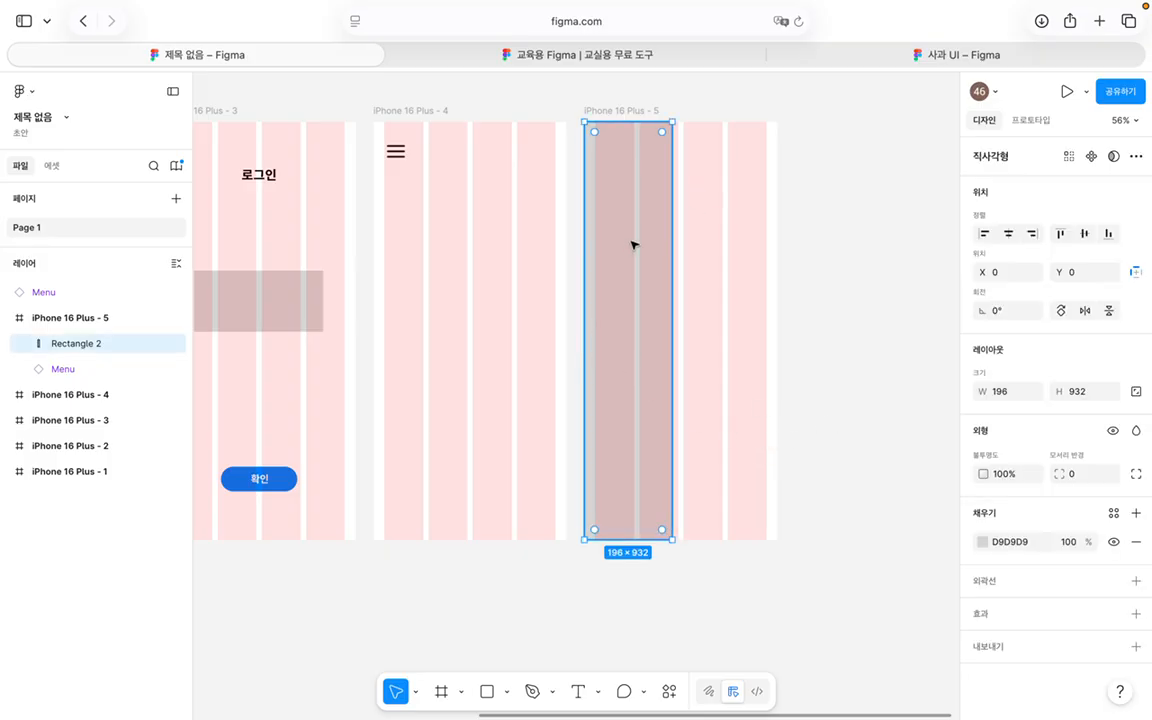
{"action": "key", "text": "super+p"}
{"action": "key", "text": "super+bracketleft"}
{"action": "left_click", "coordinate": [727, 340]}
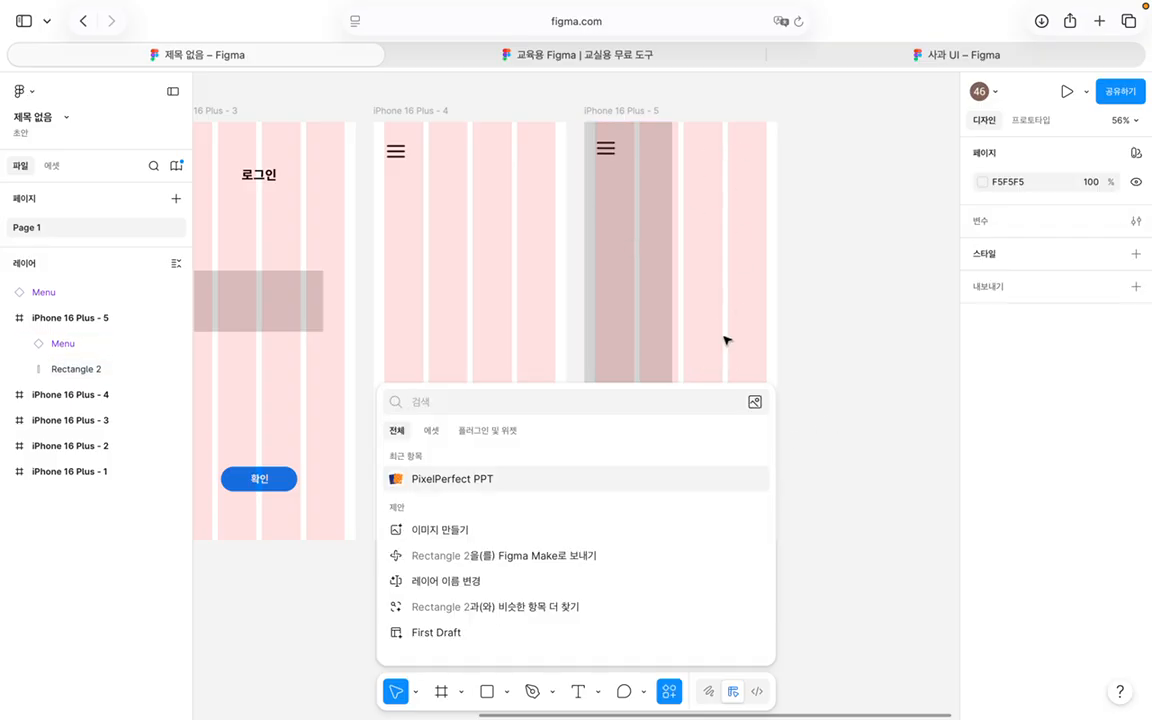
{"action": "left_click", "coordinate": [666, 350]}
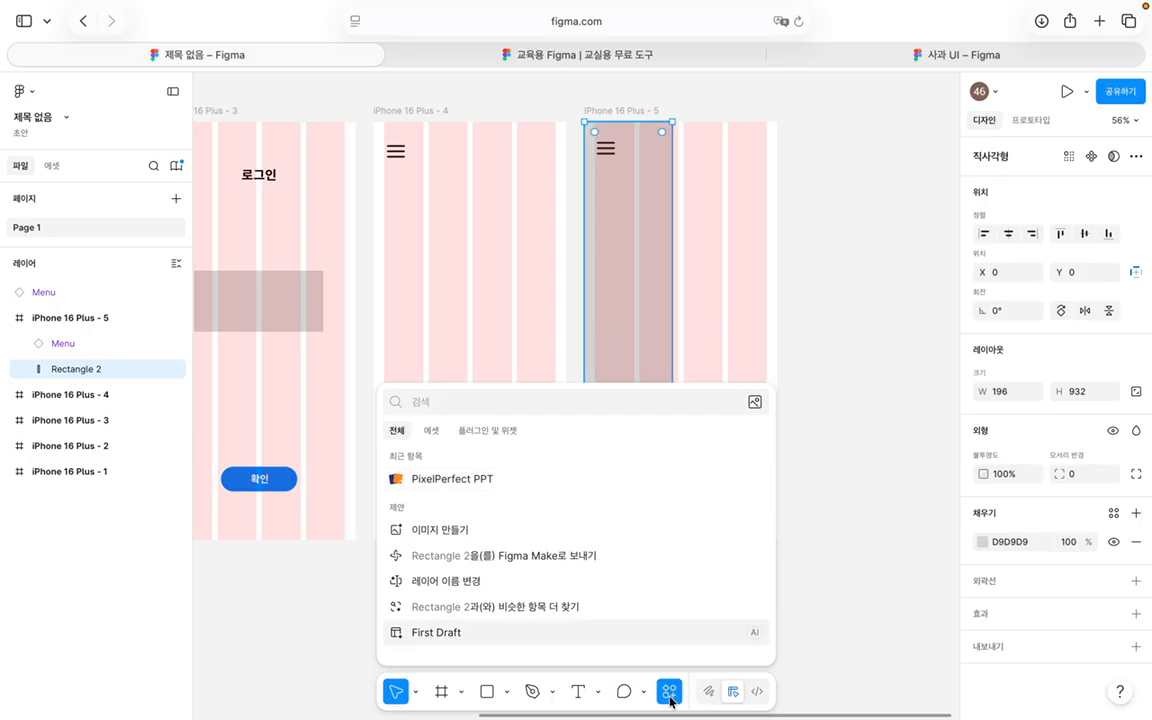
{"action": "left_click", "coordinate": [670, 695]}
{"action": "left_click", "coordinate": [764, 432]}
{"action": "left_click", "coordinate": [607, 365]}
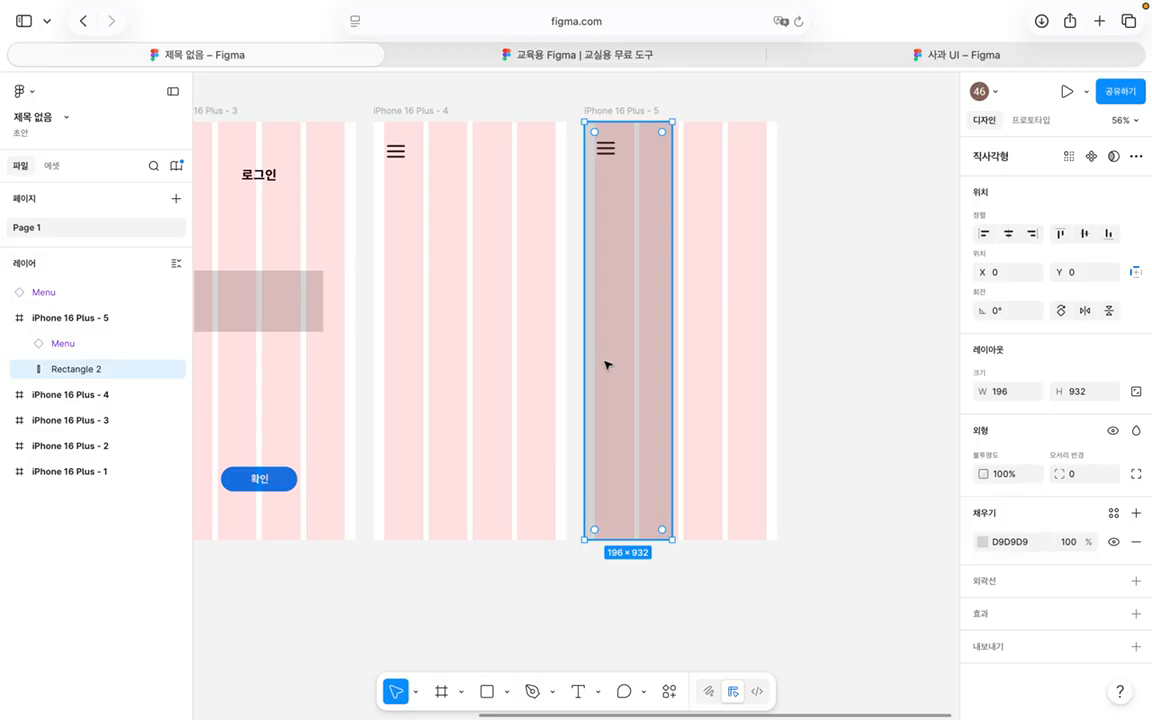
{"action": "key", "text": "super+bracketright"}
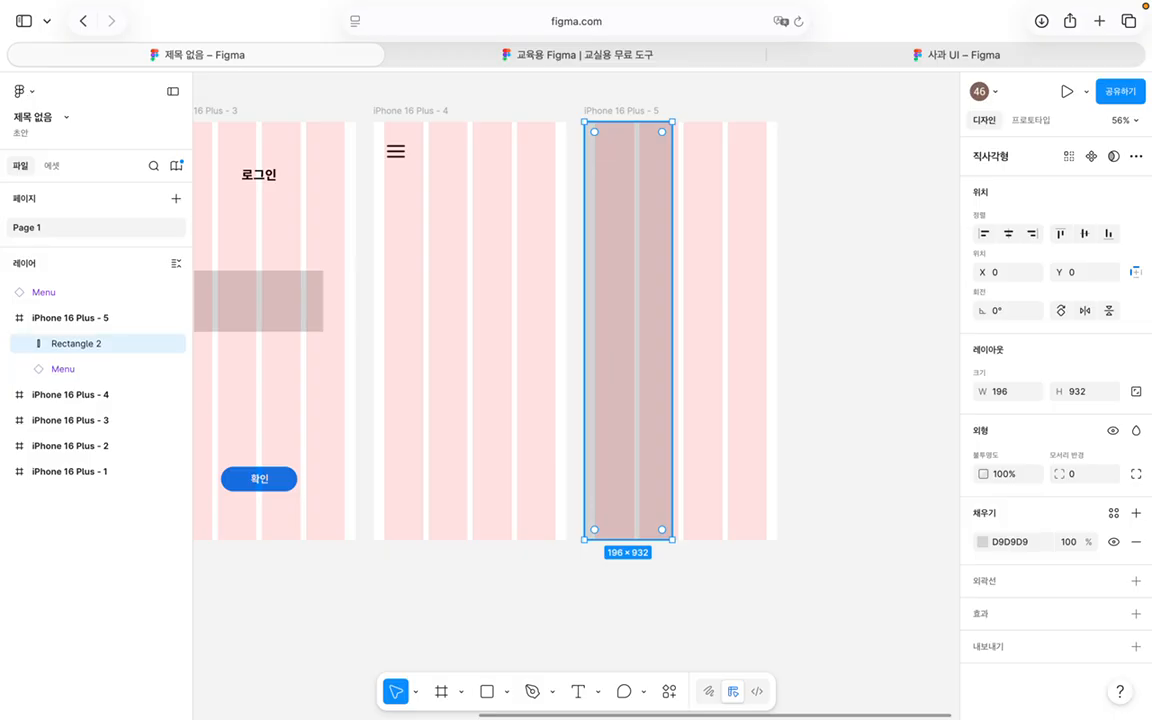
{"action": "key", "text": "super+bracketleft"}
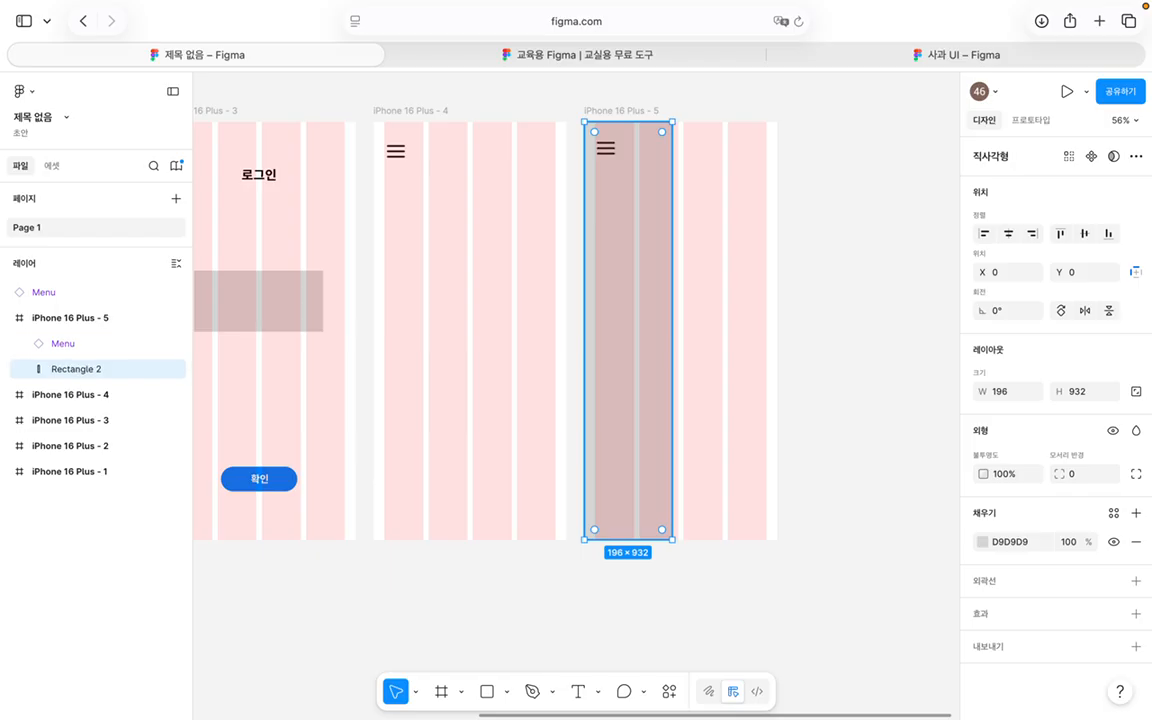
{"action": "key", "text": "super+bracketright"}
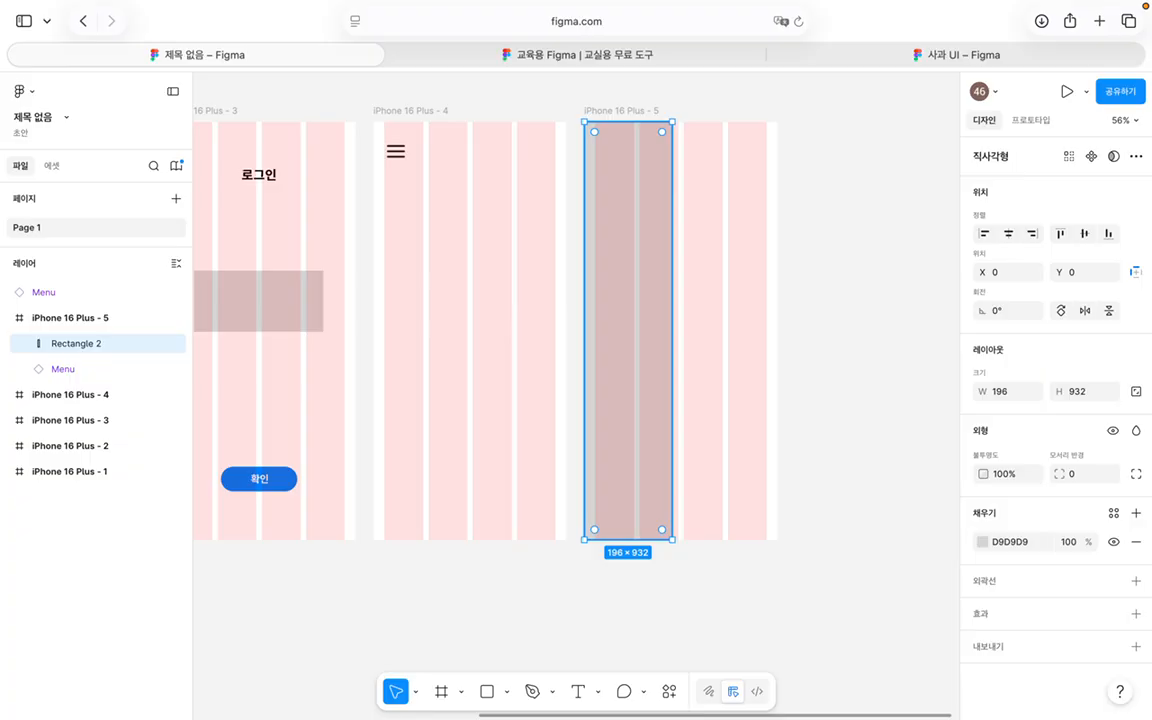
{"action": "key", "text": "super+bracketleft"}
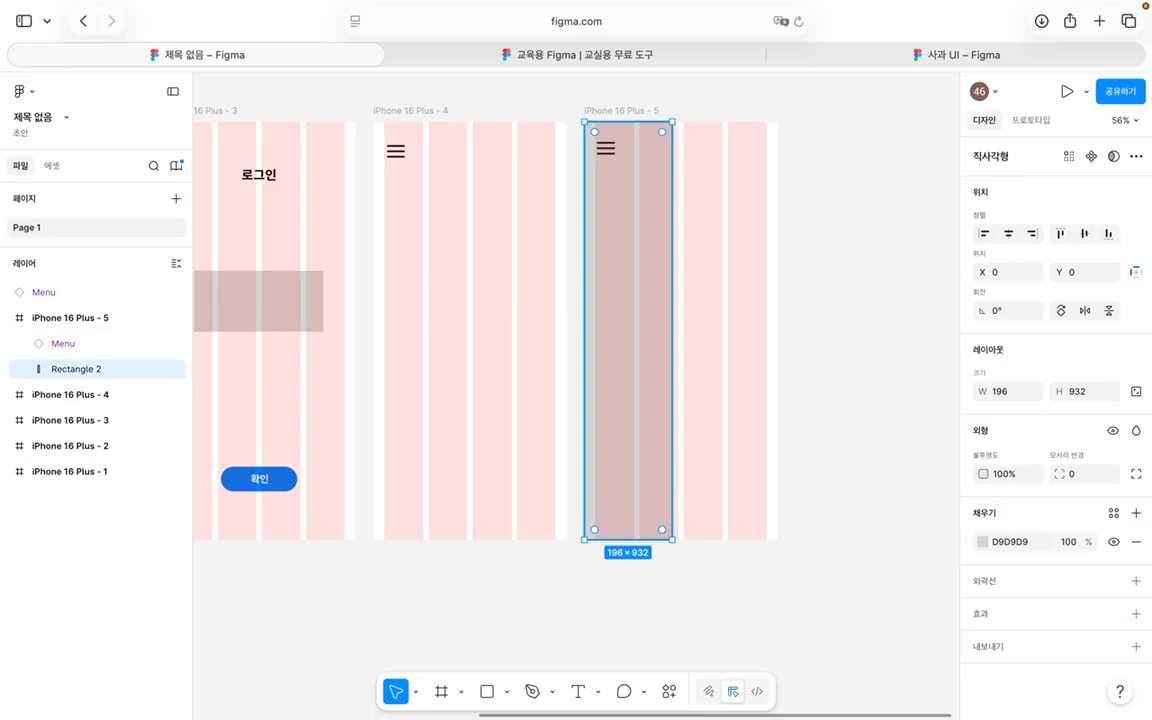
{"action": "left_click", "coordinate": [753, 342]}
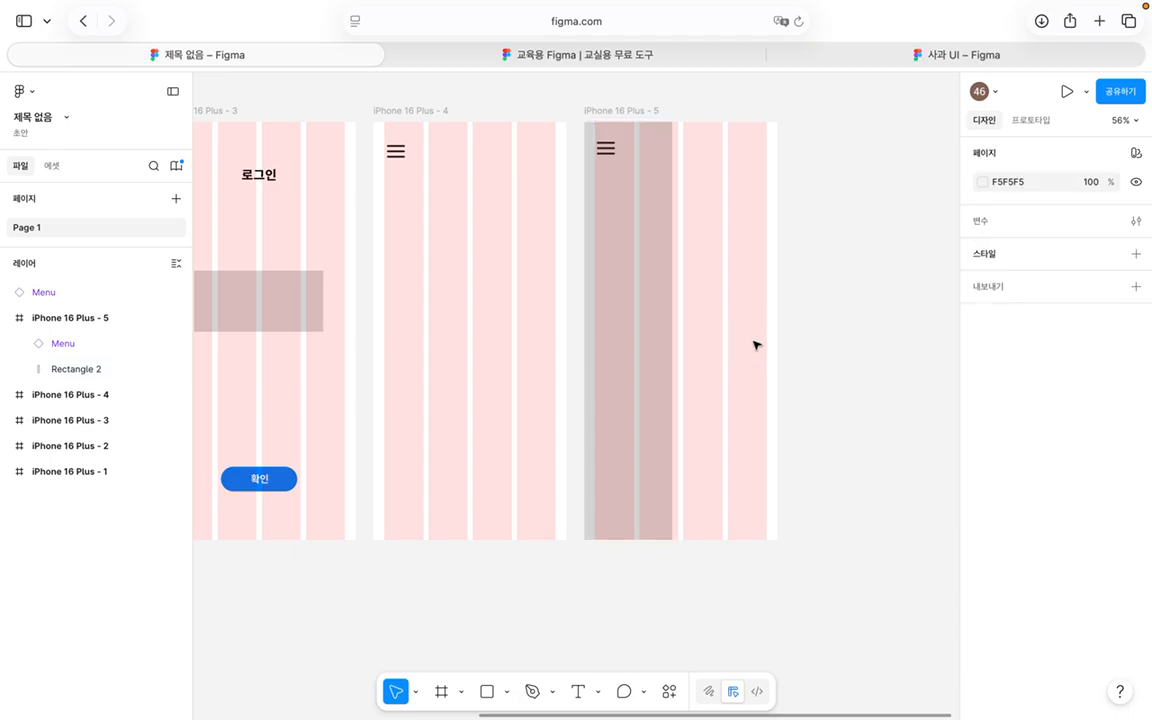
{"action": "left_click", "coordinate": [663, 317]}
{"action": "left_click", "coordinate": [760, 308]}
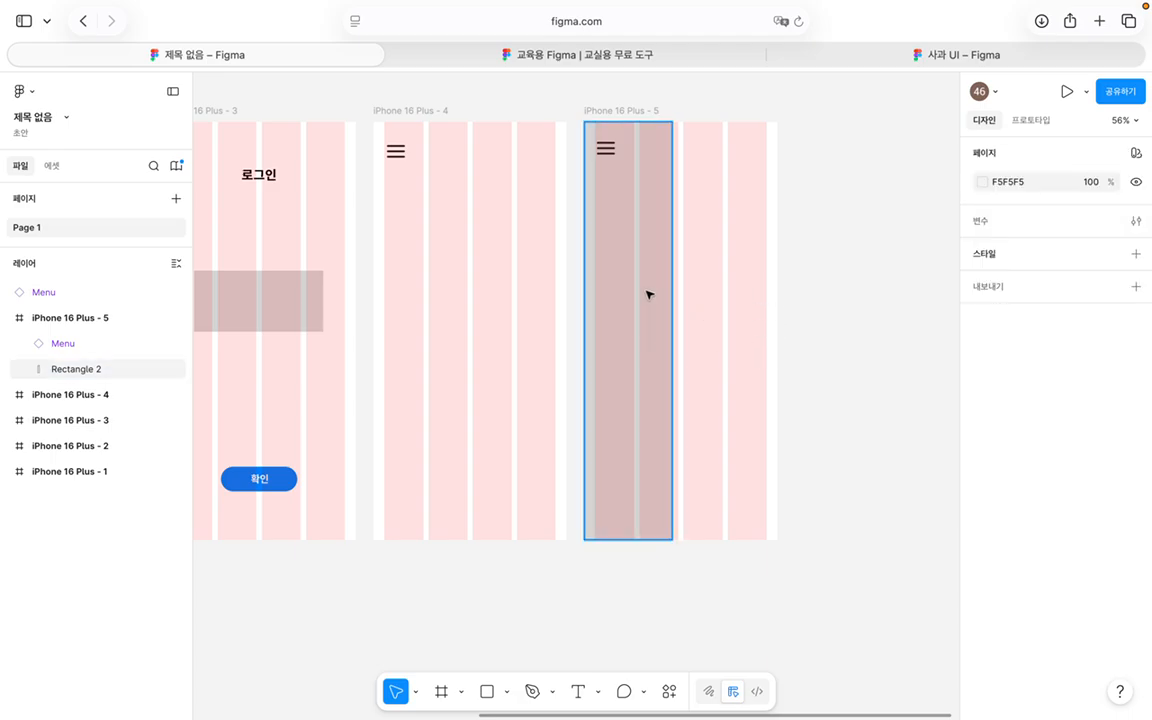
{"action": "left_click", "coordinate": [396, 151]}
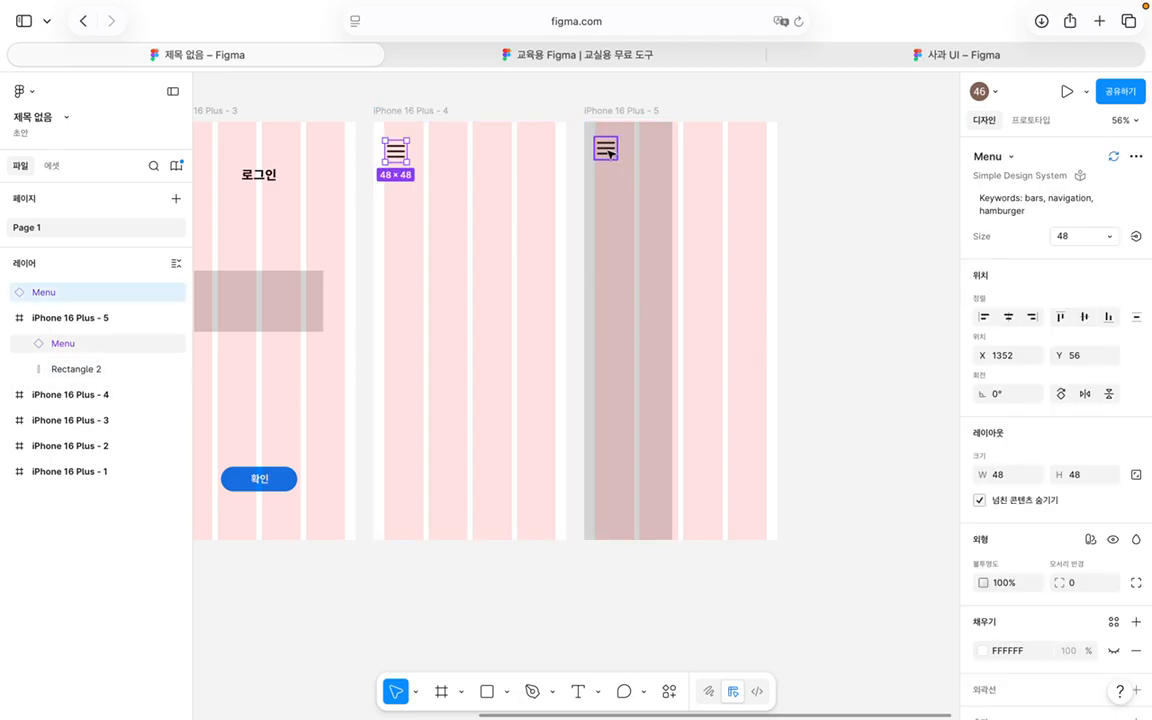
{"action": "left_click", "coordinate": [606, 148]}
{"action": "left_click", "coordinate": [636, 198]}
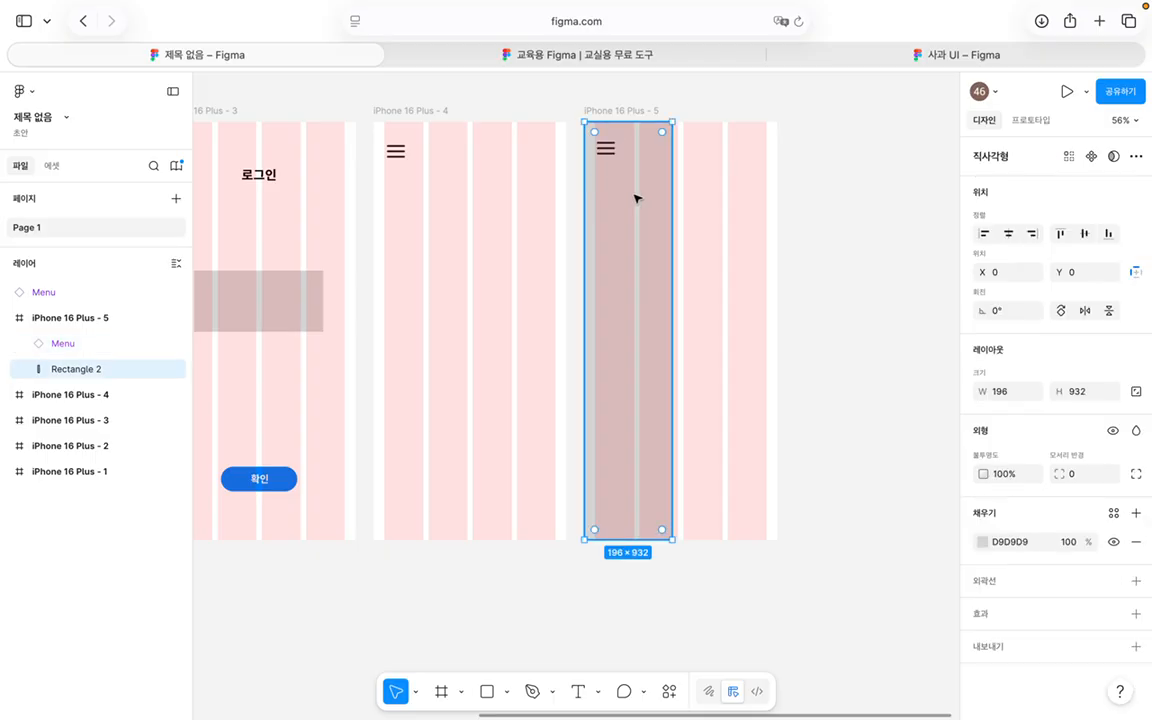
{"action": "scroll", "coordinate": [645, 216], "scroll_direction": "left", "scroll_amount": 10}
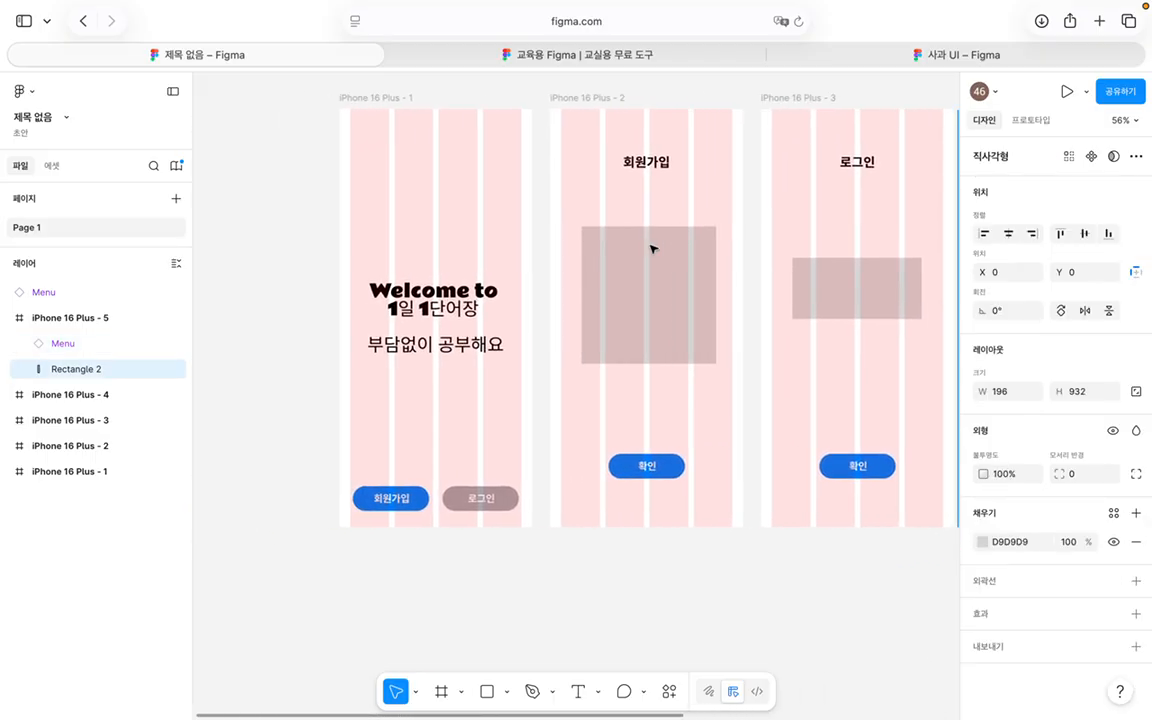
{"action": "scroll", "coordinate": [654, 249], "scroll_direction": "right", "scroll_amount": 1}
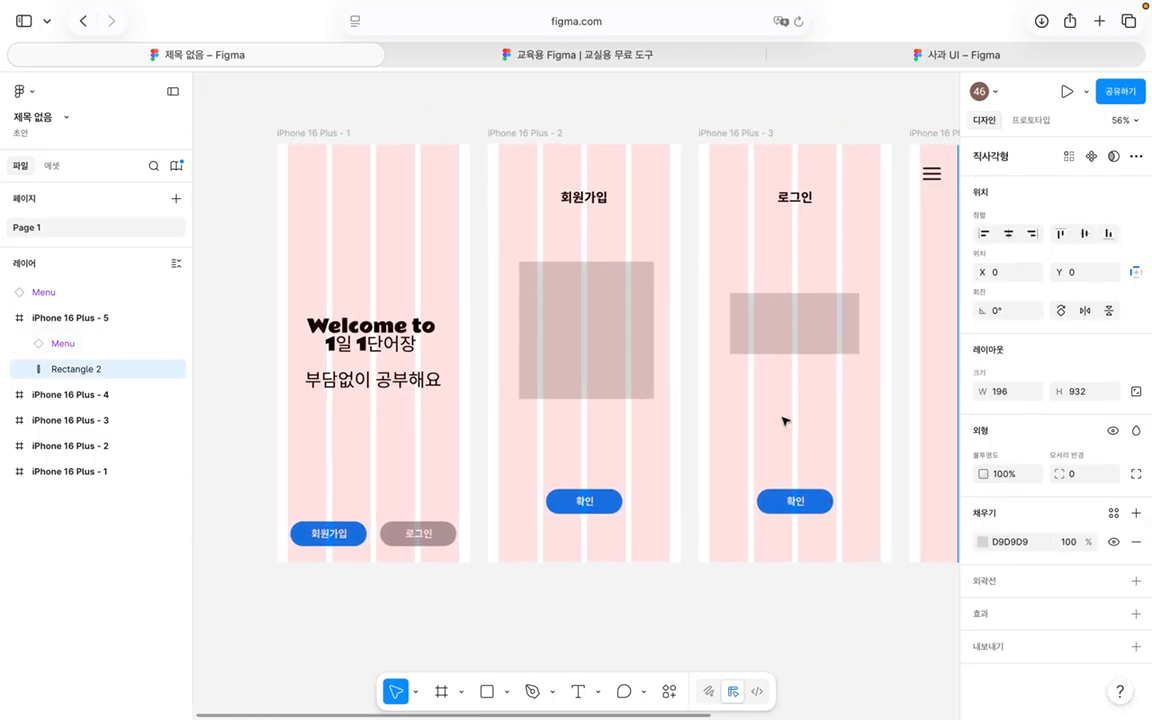
{"action": "left_click", "coordinate": [1129, 150]}
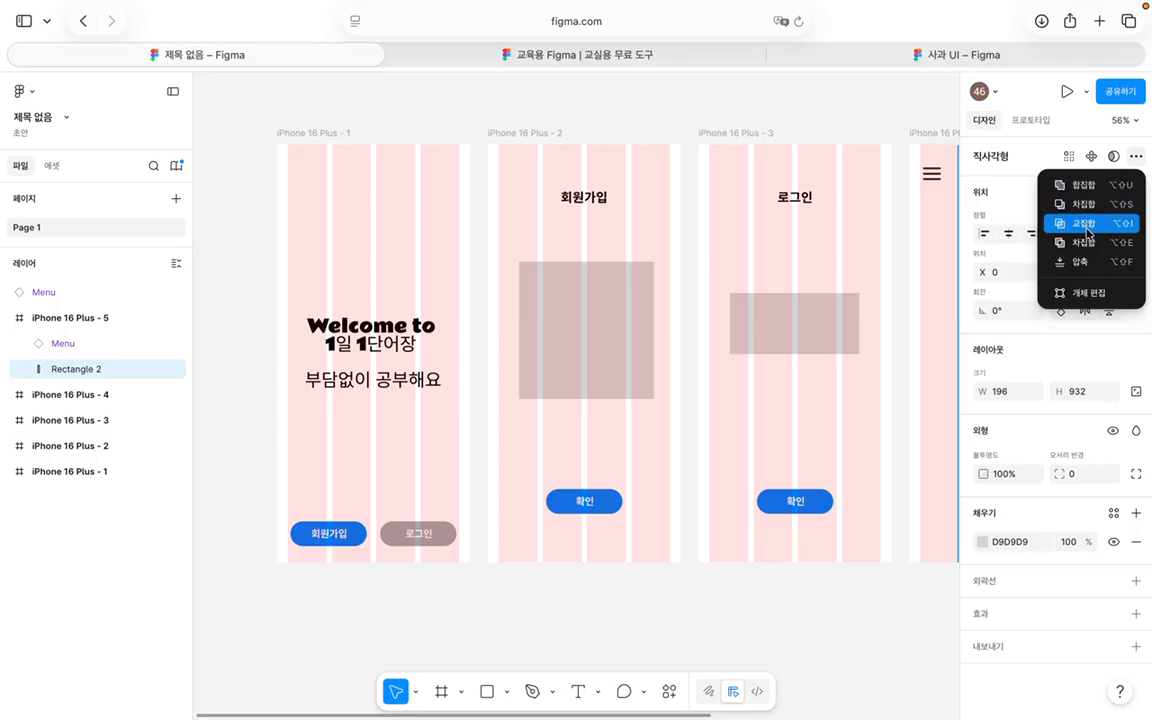
{"action": "left_click", "coordinate": [1092, 156]}
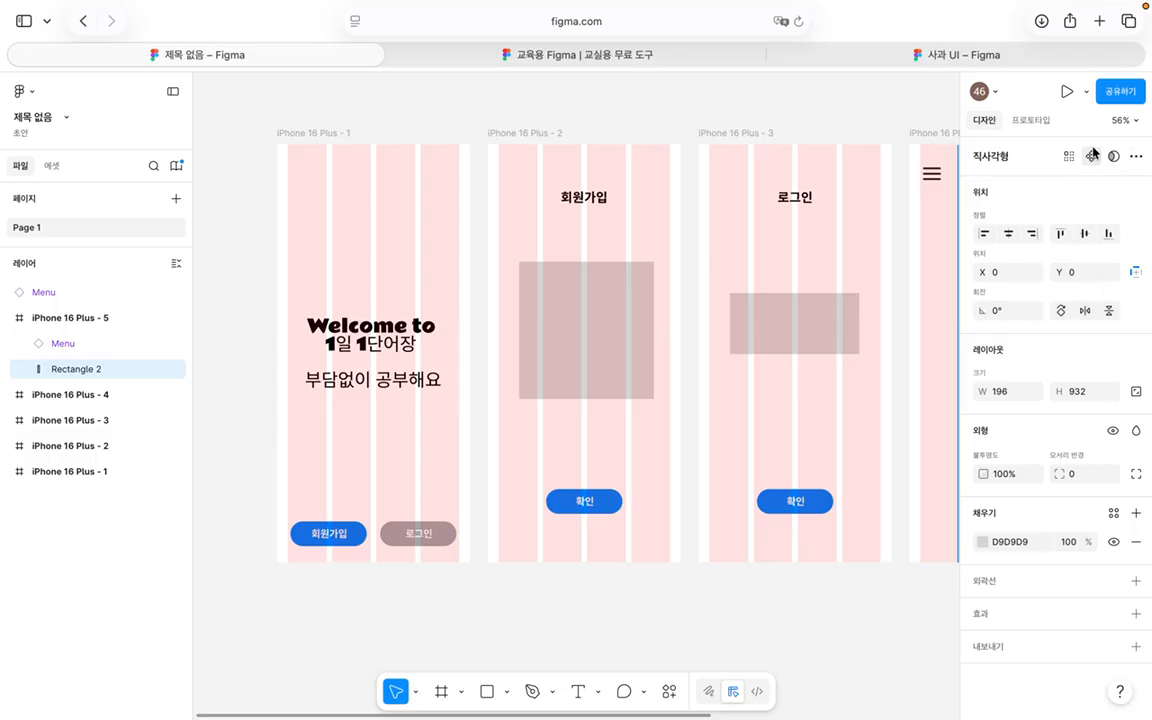
{"action": "left_click", "coordinate": [1093, 156]}
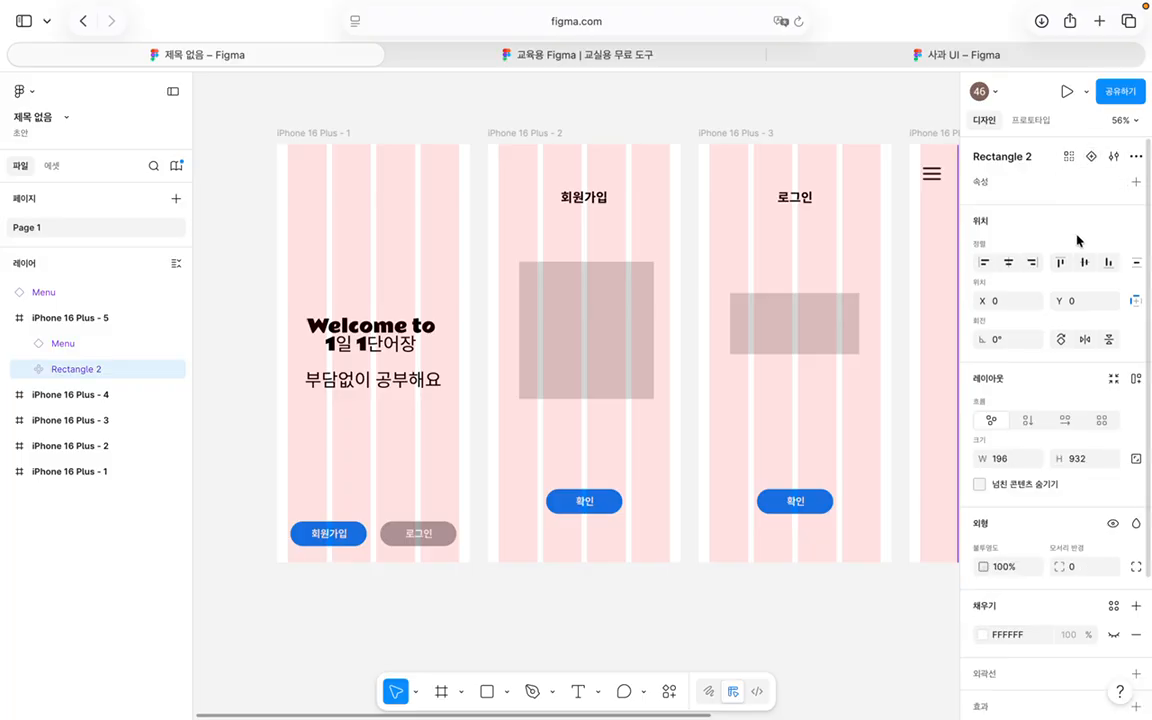
{"action": "left_click", "coordinate": [1068, 157]}
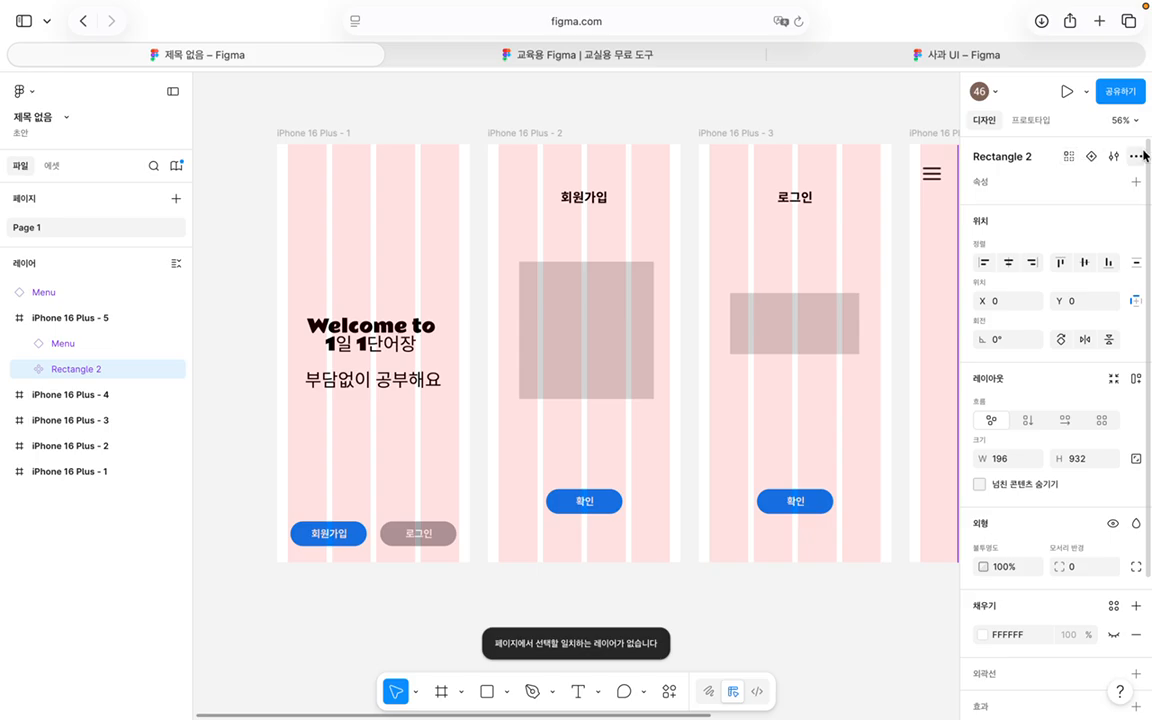
{"action": "left_click", "coordinate": [1092, 157]}
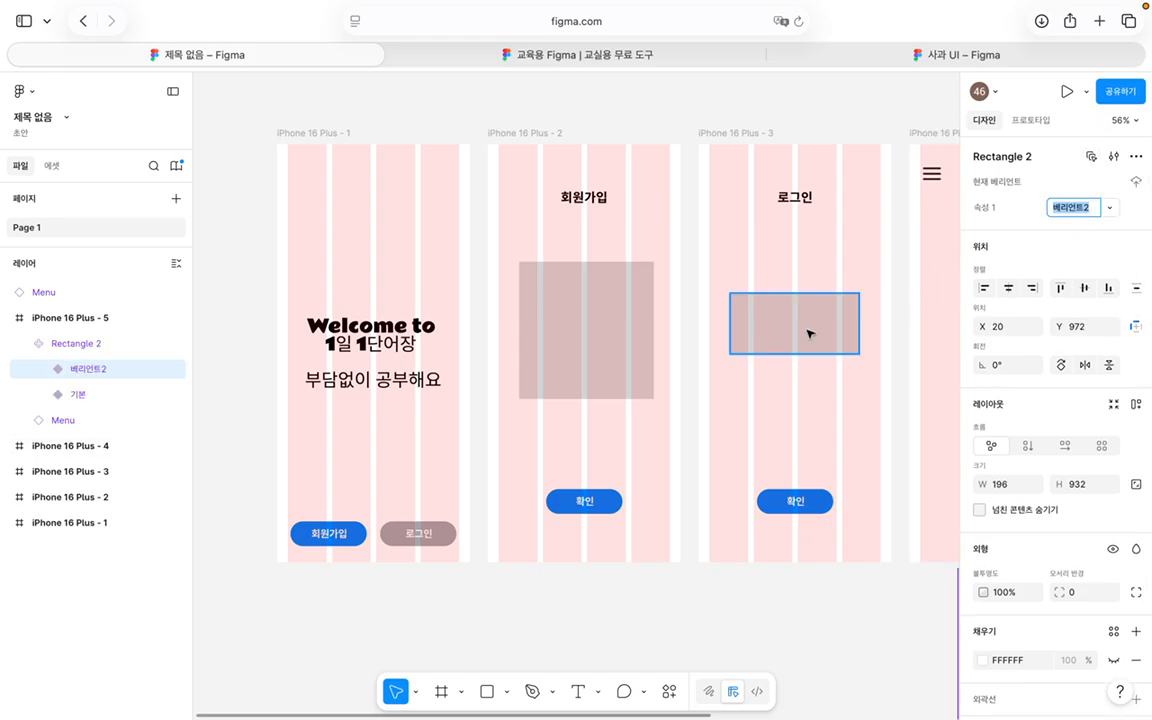
{"action": "key", "text": "super+z"}
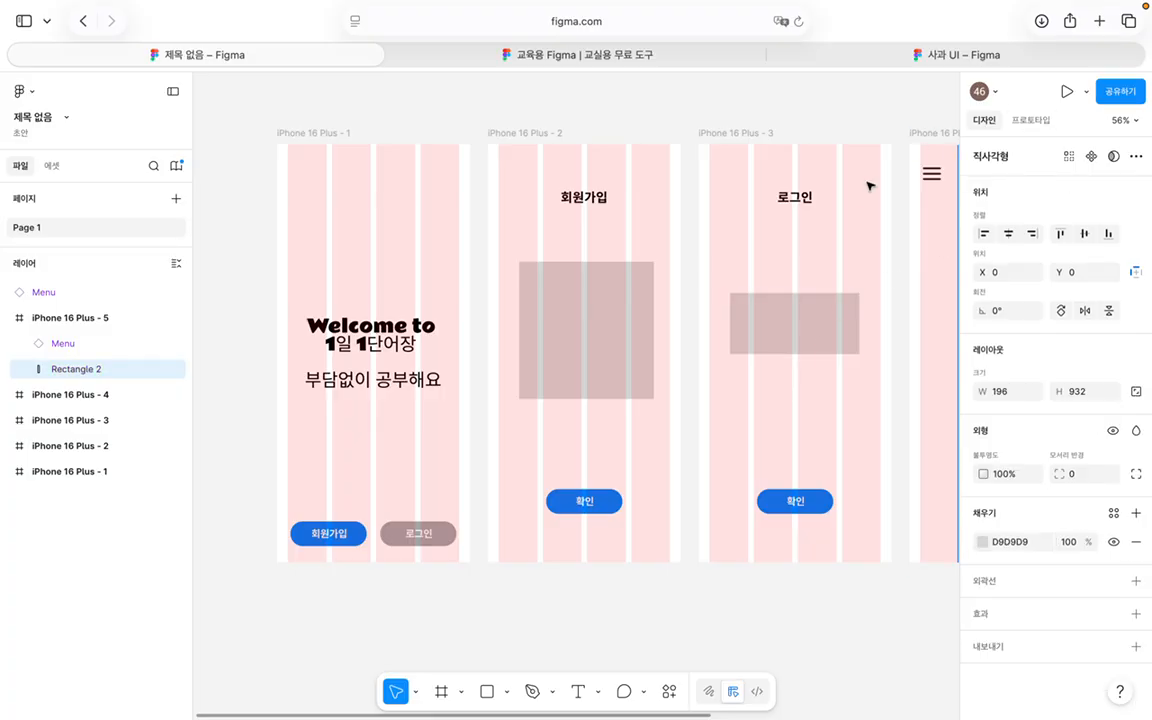
Step: Turn off Layout guides in the view options and show the Prototype panel's iPhone 16 플러스 settings
{"action": "scroll", "coordinate": [858, 195], "scroll_direction": "down", "scroll_amount": 5}
{"action": "scroll", "coordinate": [858, 195], "scroll_direction": "right", "scroll_amount": 5}
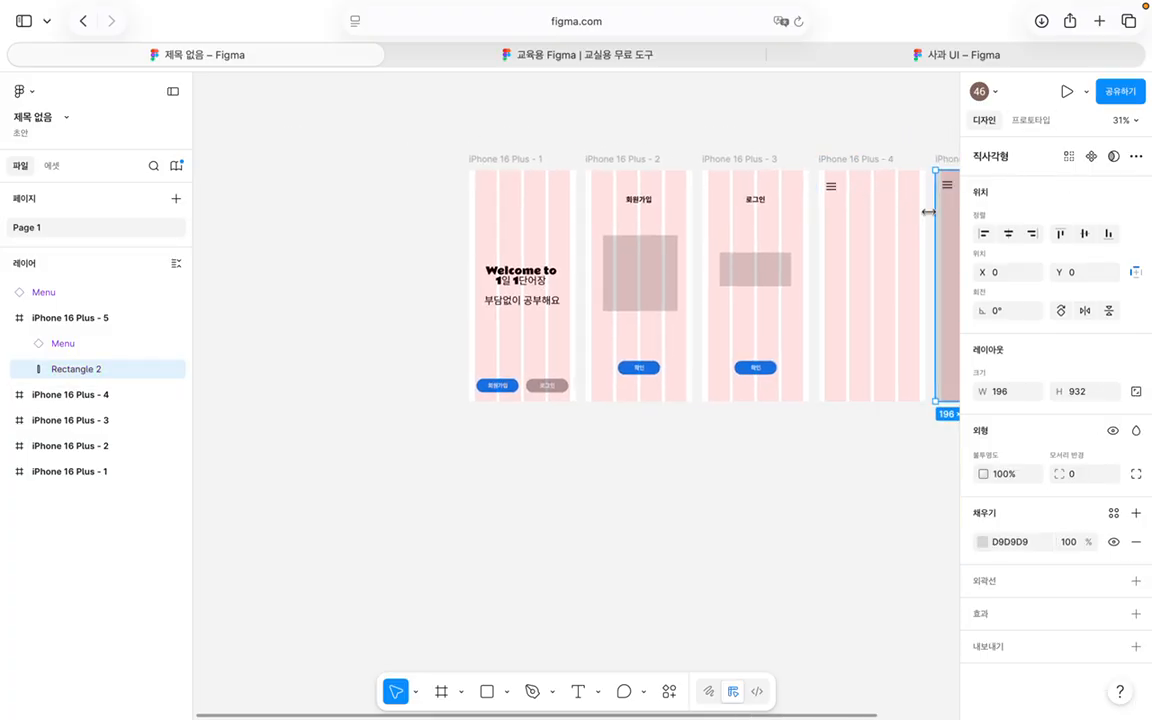
{"action": "left_click", "coordinate": [890, 224]}
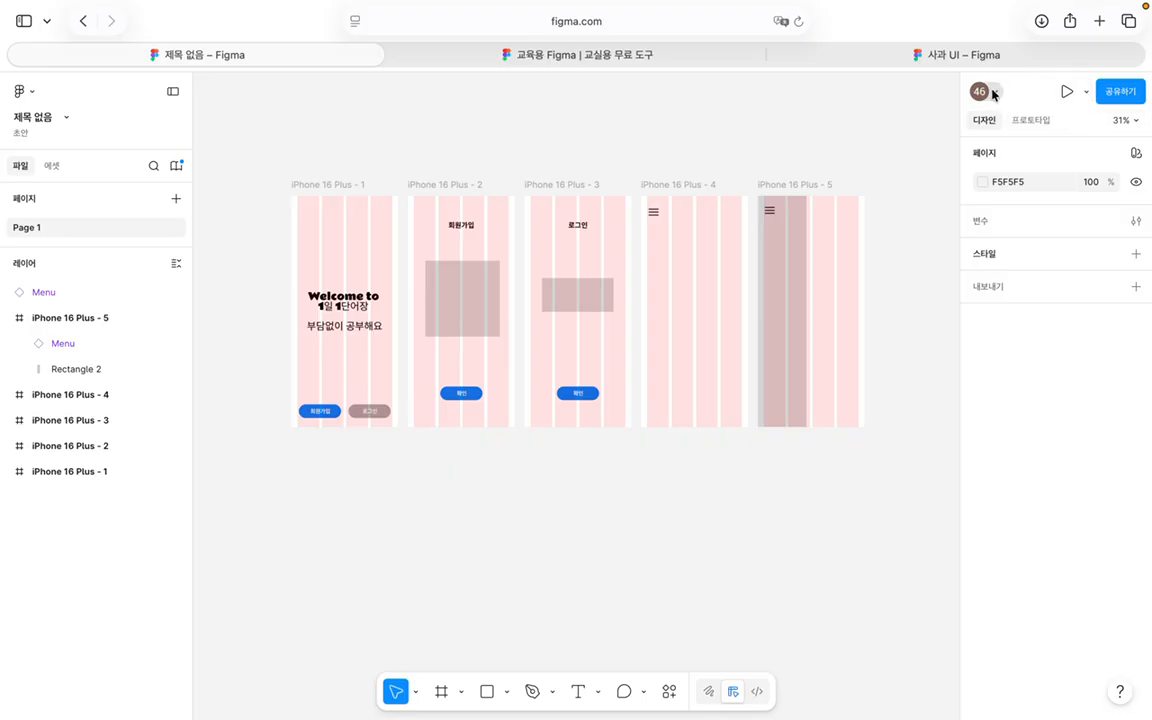
{"action": "left_click", "coordinate": [1136, 123]}
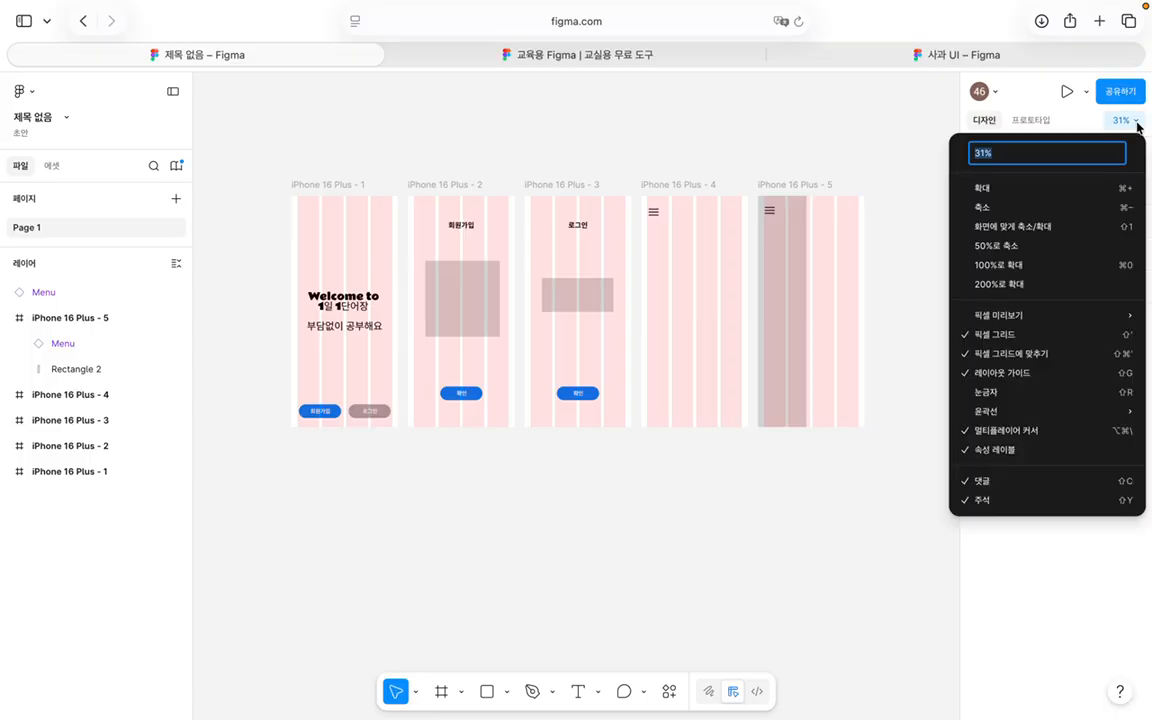
{"action": "left_click", "coordinate": [962, 374]}
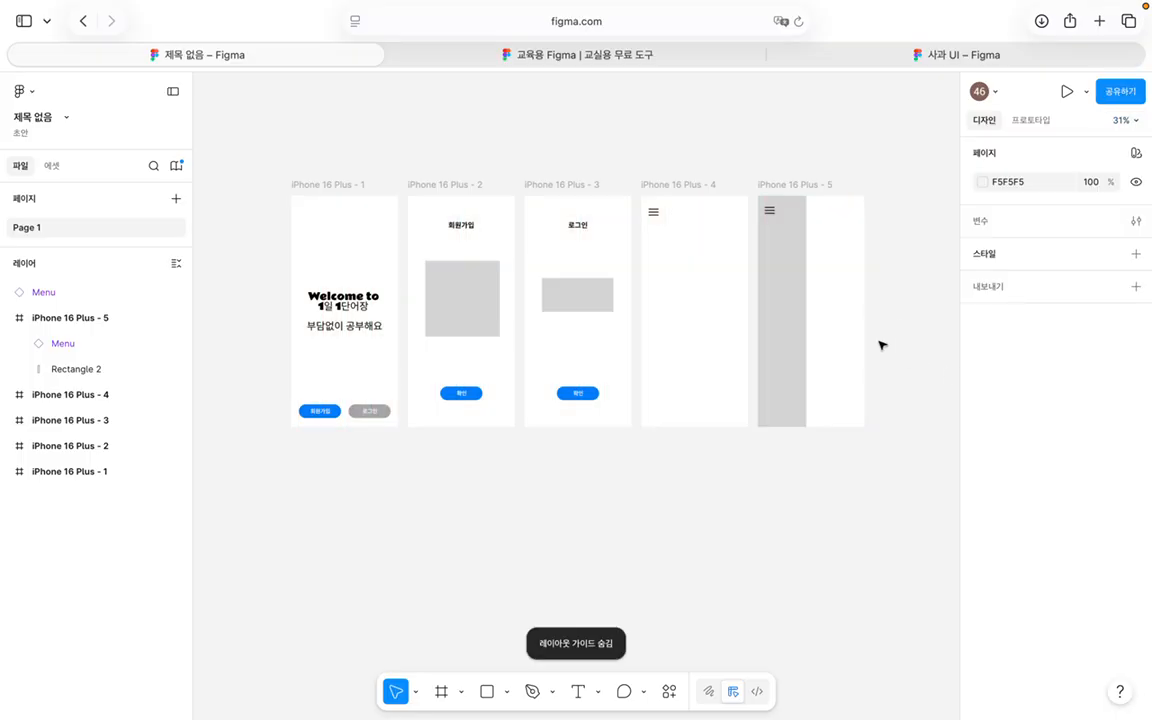
{"action": "scroll", "coordinate": [840, 284], "scroll_direction": "left", "scroll_amount": 2}
{"action": "scroll", "coordinate": [840, 284], "scroll_direction": "up", "scroll_amount": 1}
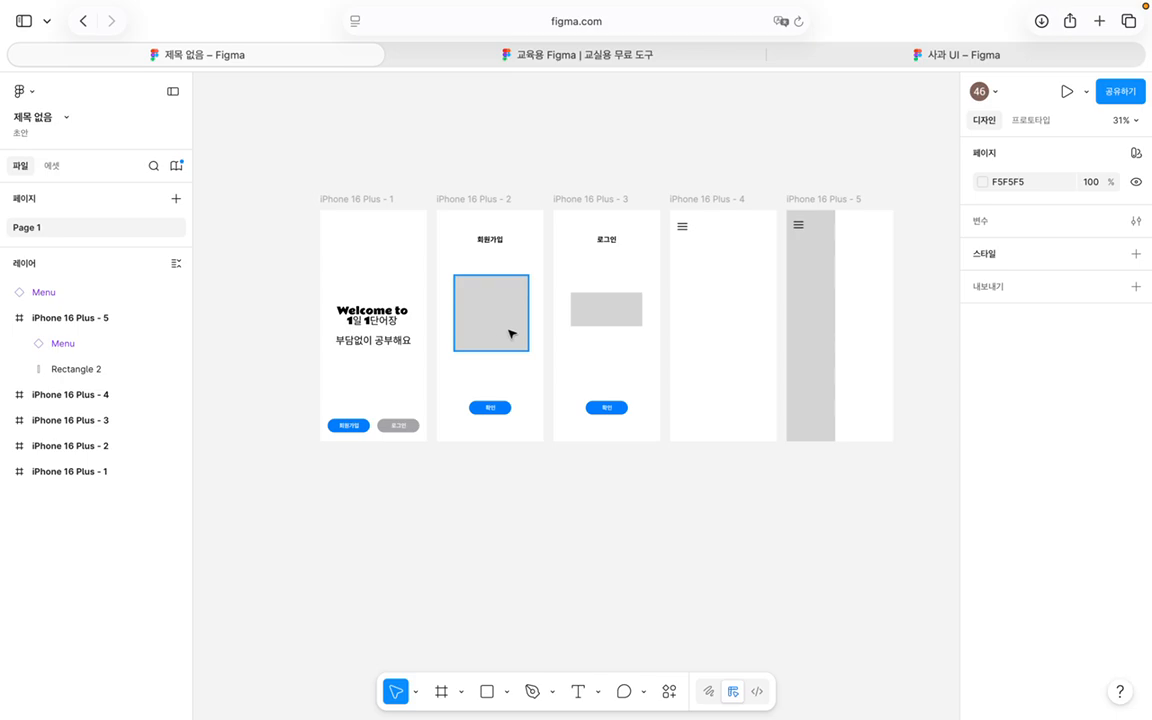
{"action": "left_click", "coordinate": [1031, 121]}
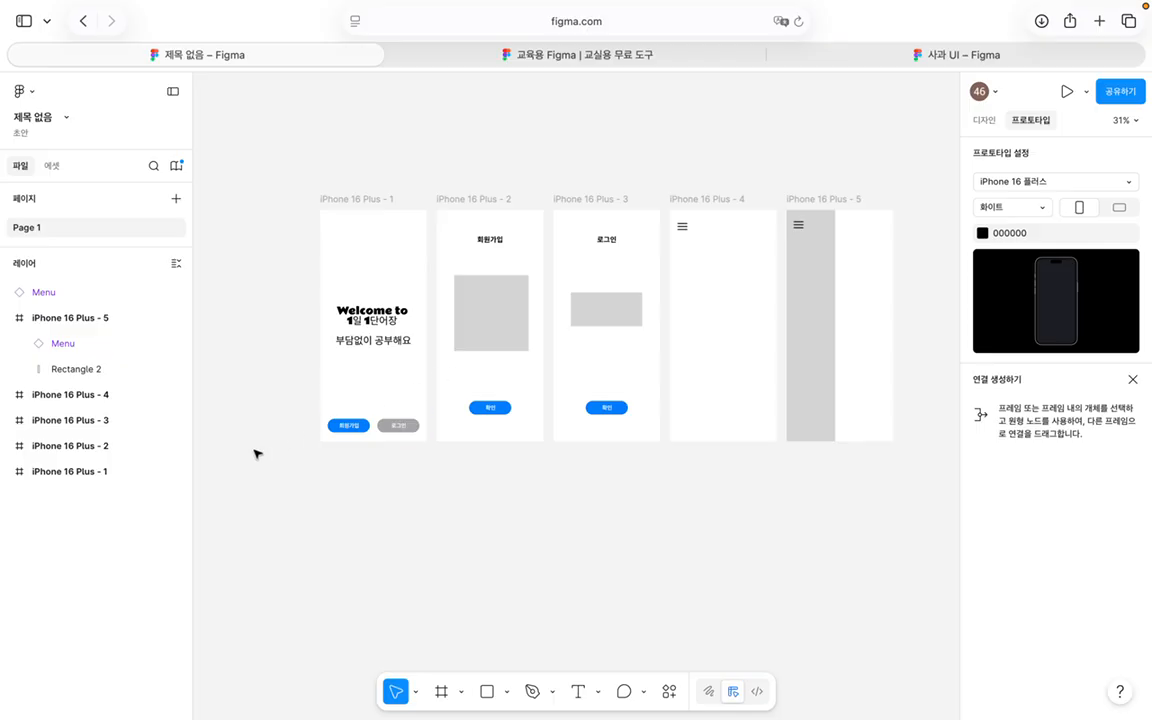
Step: Link the 회원가입 button to iPhone 16 Plus - 2 with an On tap, Navigate to interaction
{"action": "left_click", "coordinate": [353, 425]}
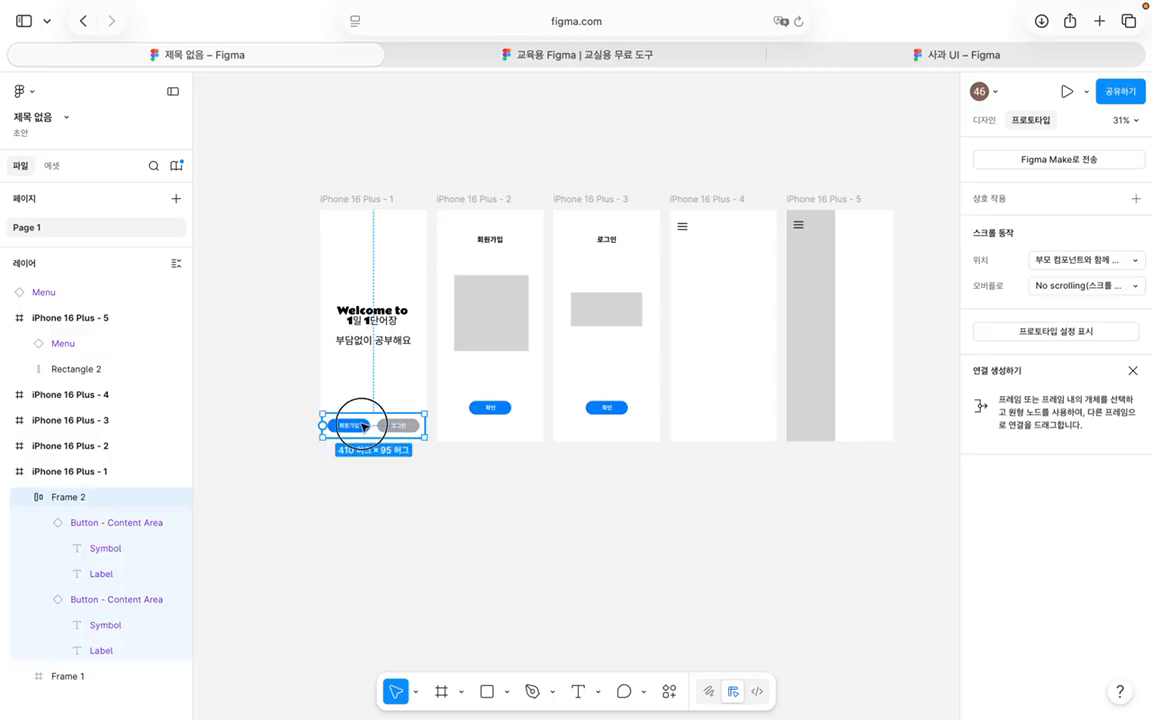
{"action": "left_click", "coordinate": [350, 425]}
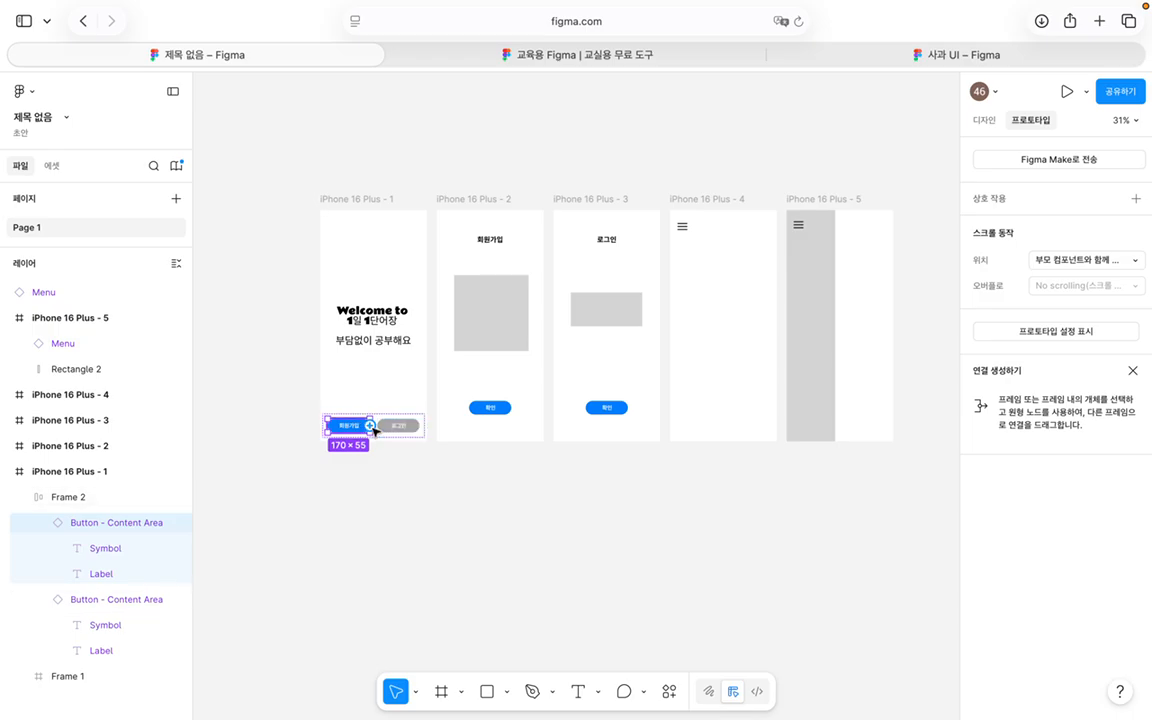
{"action": "mouse_move", "coordinate": [370, 425]}
{"action": "left_mouse_down"}
{"action": "mouse_move", "coordinate": [404, 337]}
{"action": "mouse_move", "coordinate": [446, 276]}
{"action": "left_mouse_up"}
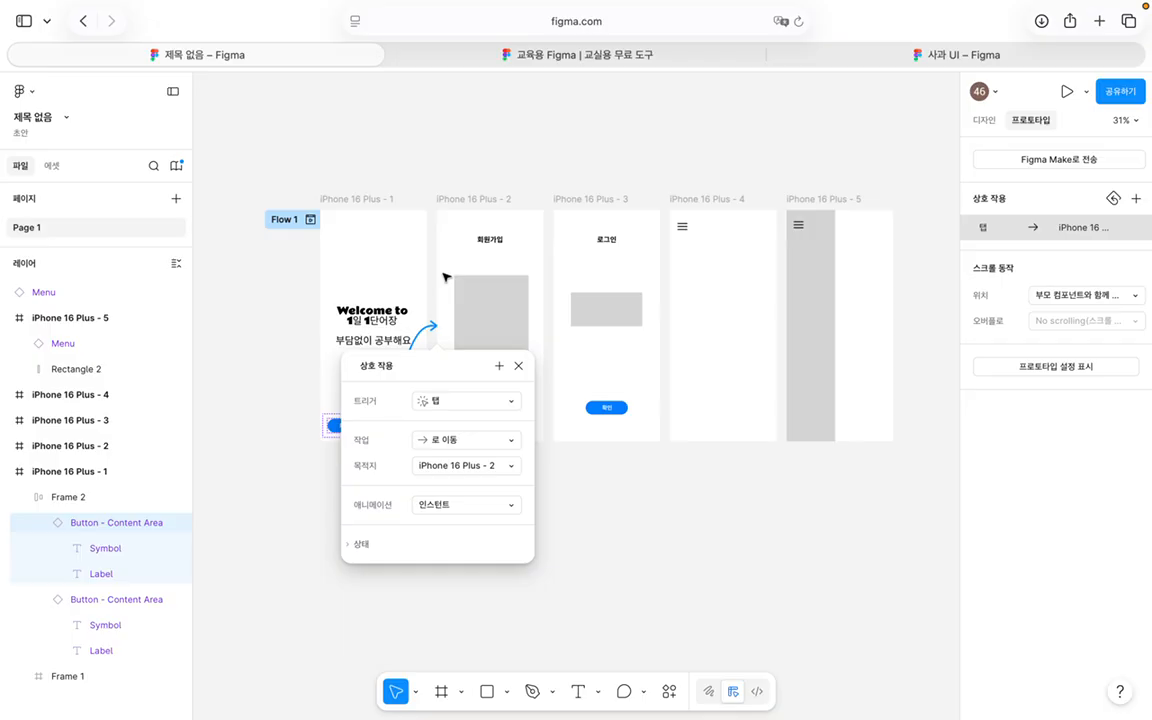
{"action": "left_click", "coordinate": [465, 400]}
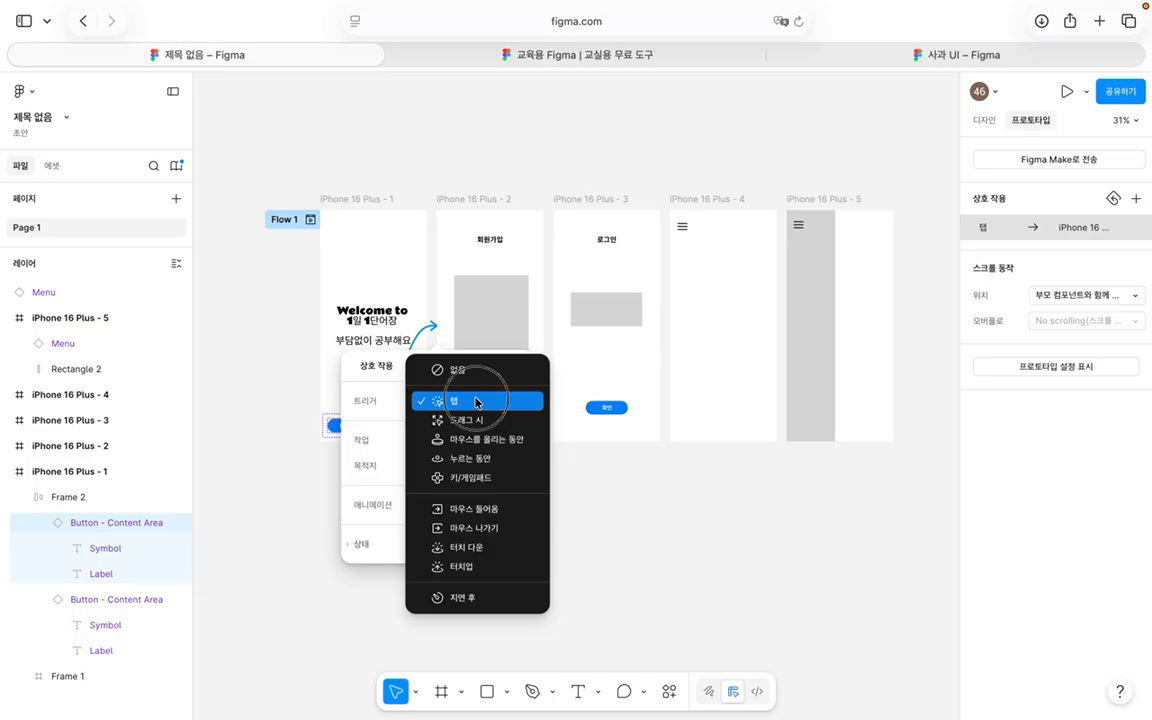
{"action": "left_click", "coordinate": [476, 401]}
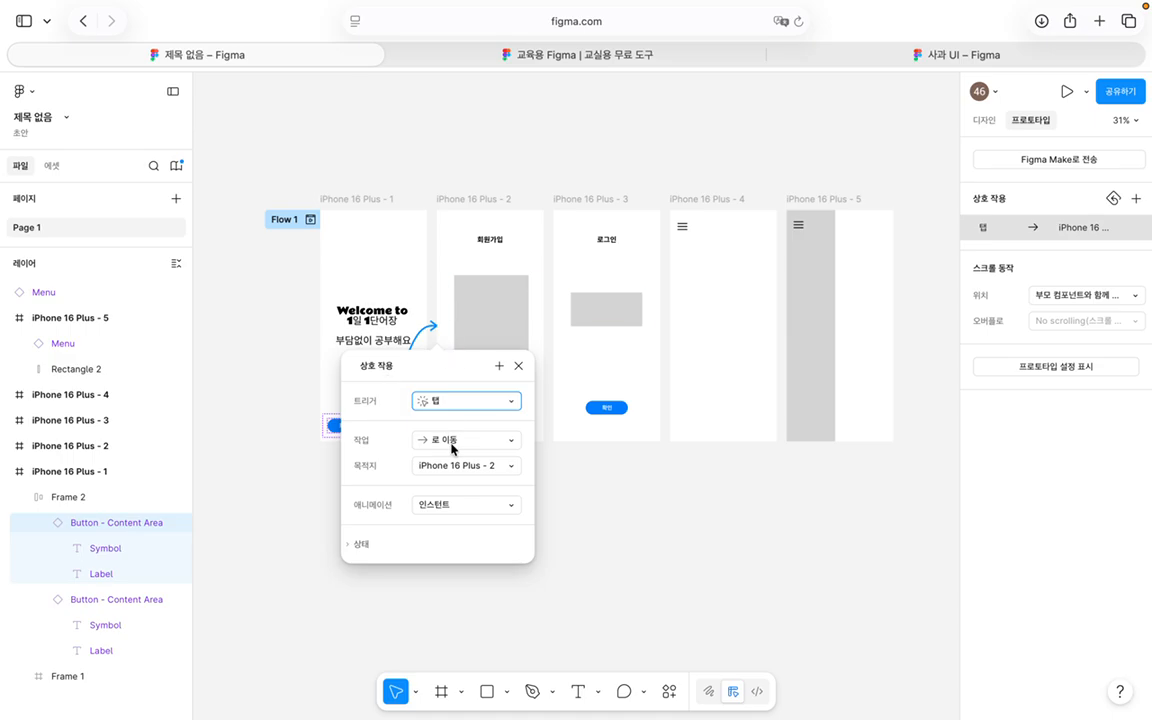
{"action": "left_click", "coordinate": [451, 442]}
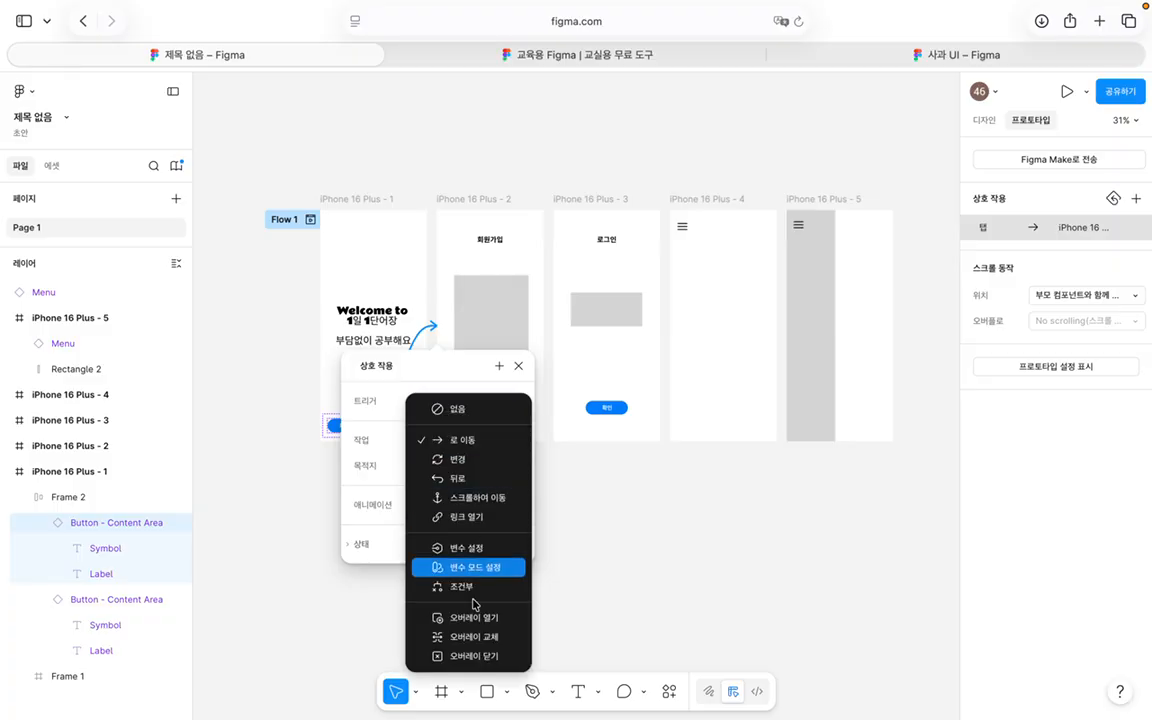
{"action": "left_click", "coordinate": [478, 439]}
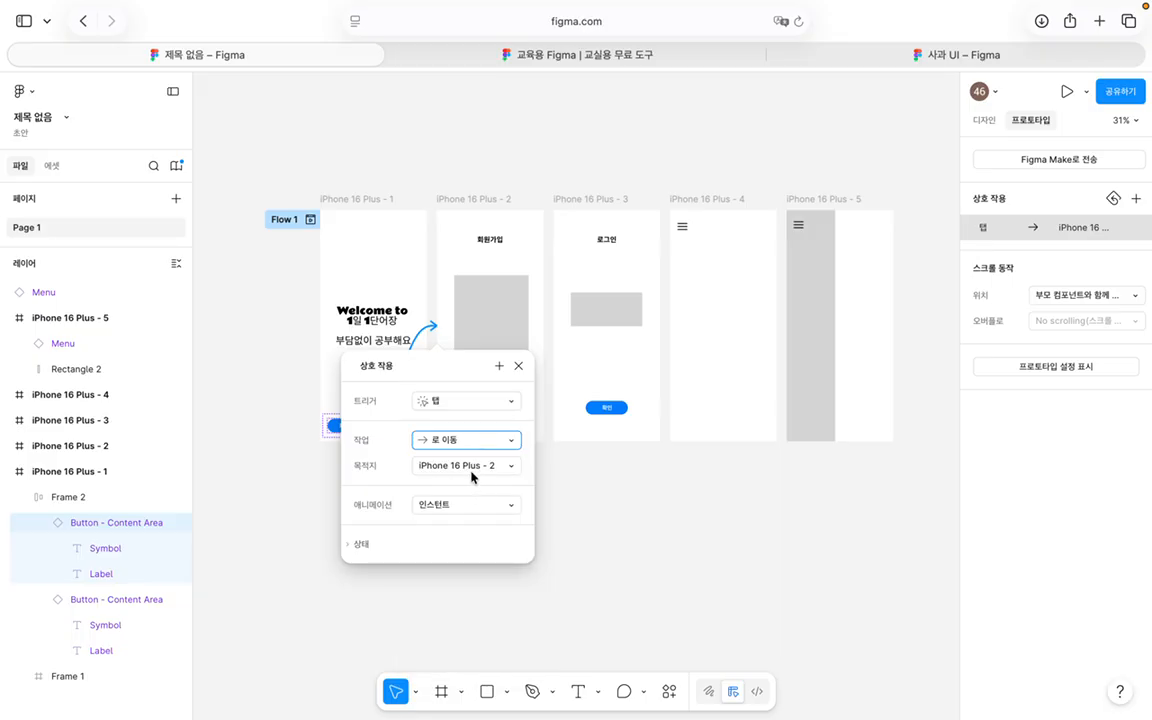
{"action": "left_click", "coordinate": [478, 514]}
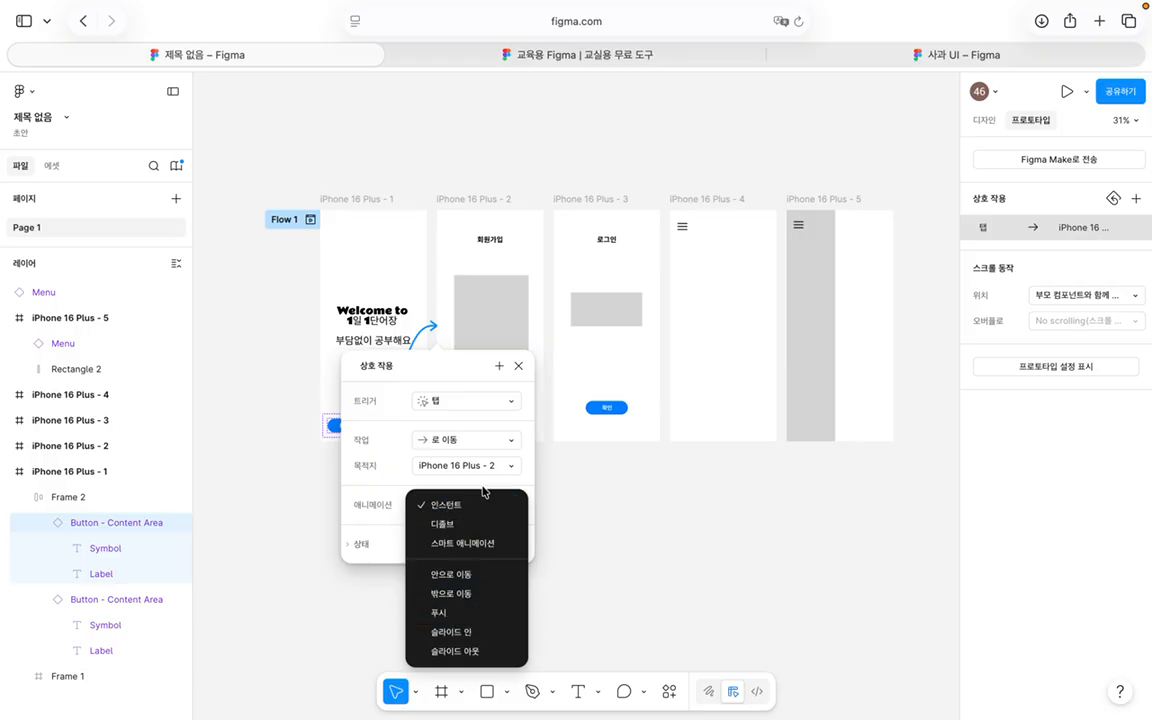
Step: Set the transition to Smart animate with 부드럽게 easing over 800ms
{"action": "left_click", "coordinate": [481, 552]}
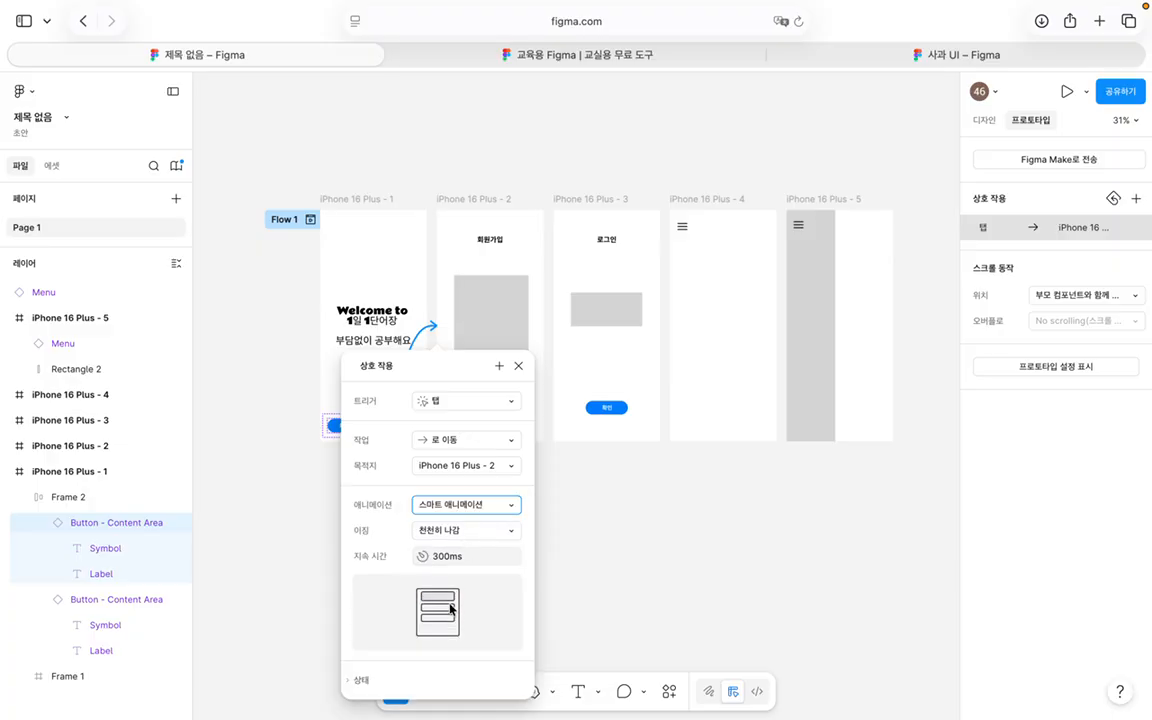
{"action": "left_click", "coordinate": [478, 530]}
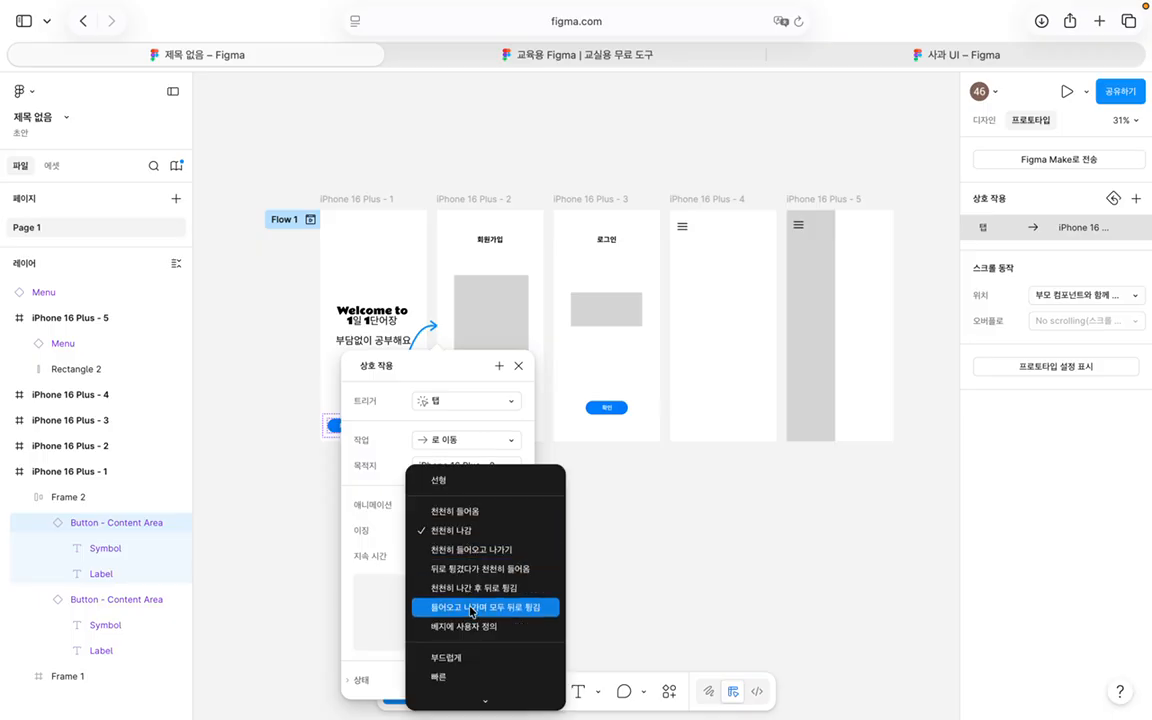
{"action": "scroll", "coordinate": [480, 620], "scroll_direction": "down", "scroll_amount": 3}
{"action": "scroll", "coordinate": [460, 575], "scroll_direction": "down", "scroll_amount": 2}
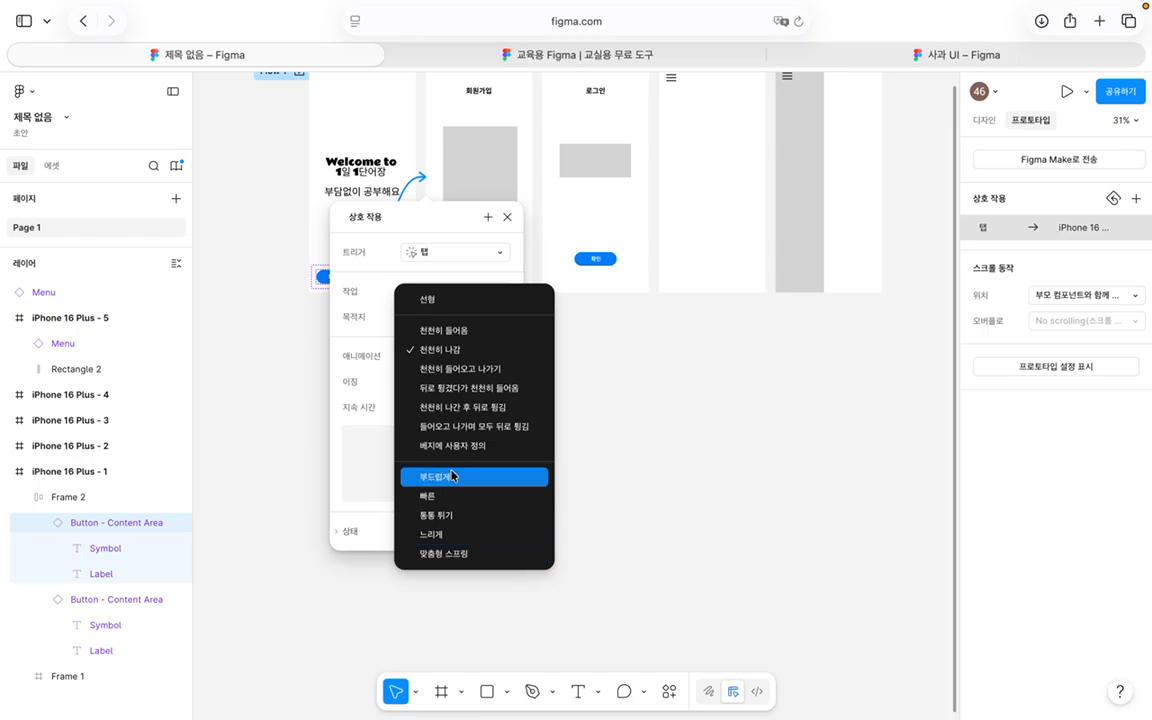
{"action": "left_click", "coordinate": [452, 480]}
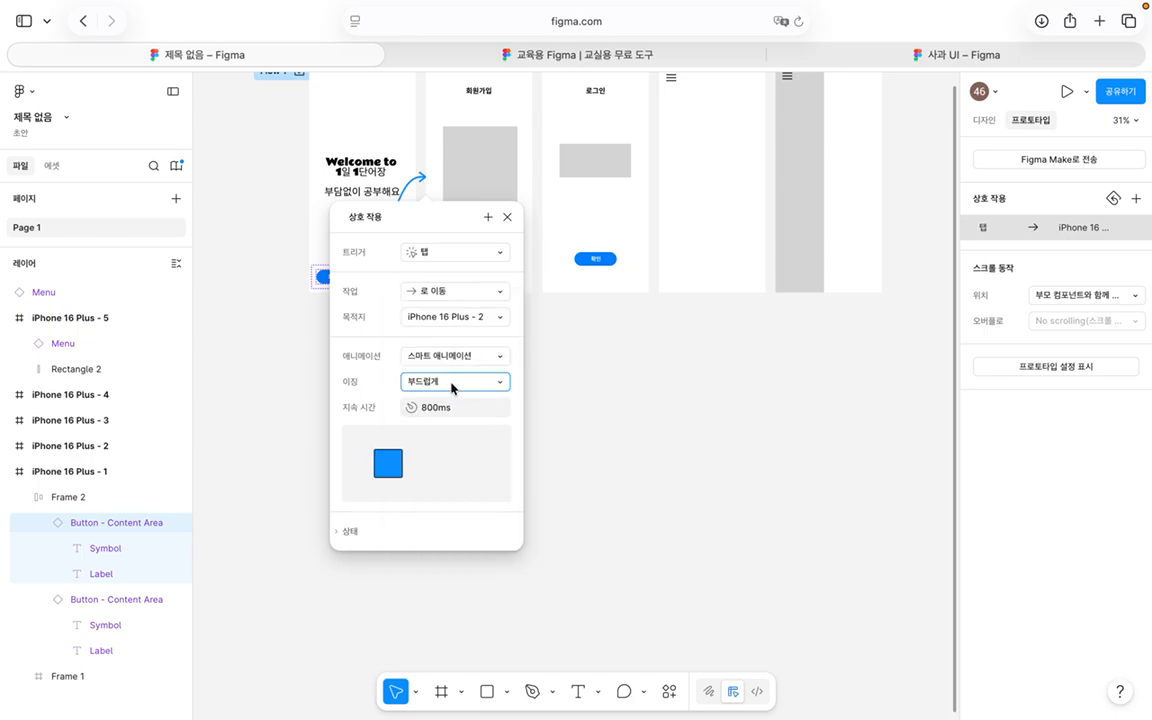
{"action": "left_click", "coordinate": [352, 530]}
{"action": "scroll", "coordinate": [378, 510], "scroll_direction": "down", "scroll_amount": 1}
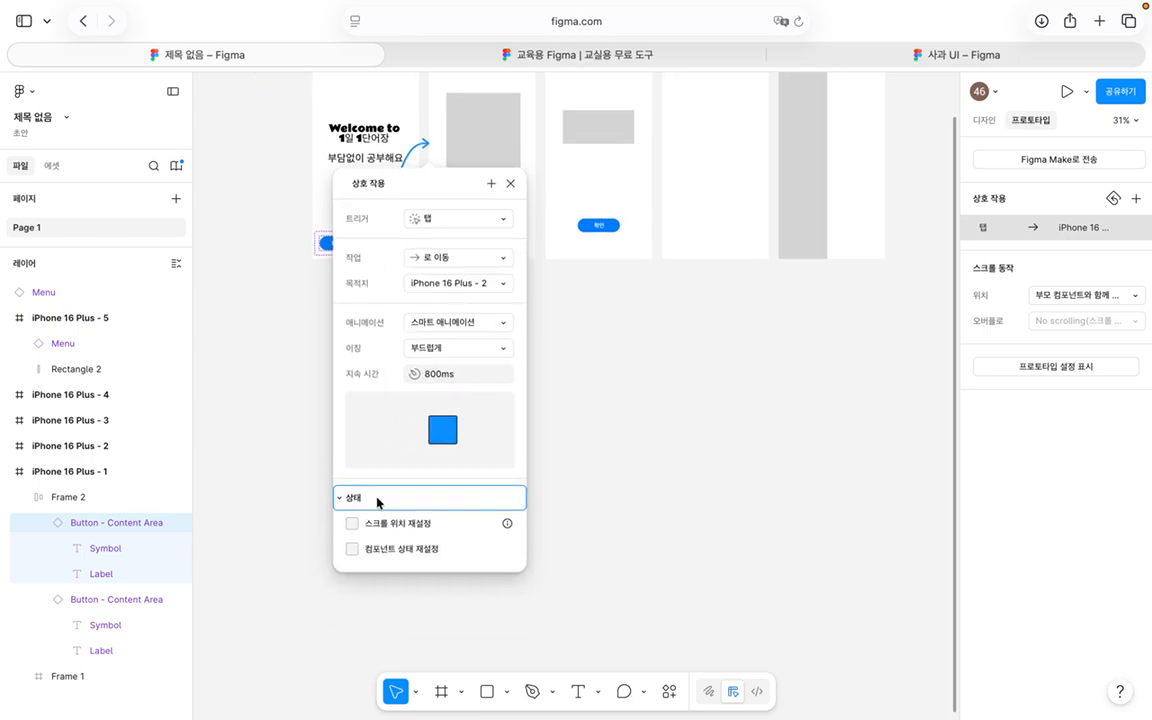
{"action": "scroll", "coordinate": [378, 480], "scroll_direction": "up", "scroll_amount": 4}
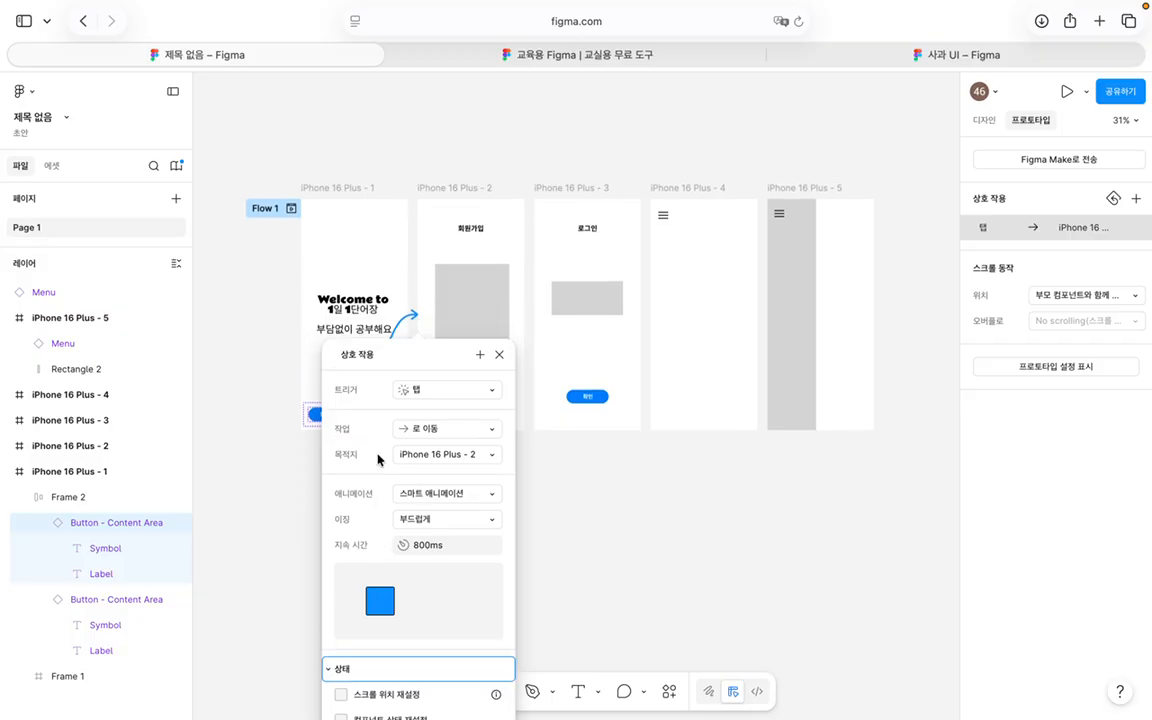
Step: Close the interaction settings, deselect the button, and show the asset libraries
{"action": "left_click", "coordinate": [497, 356]}
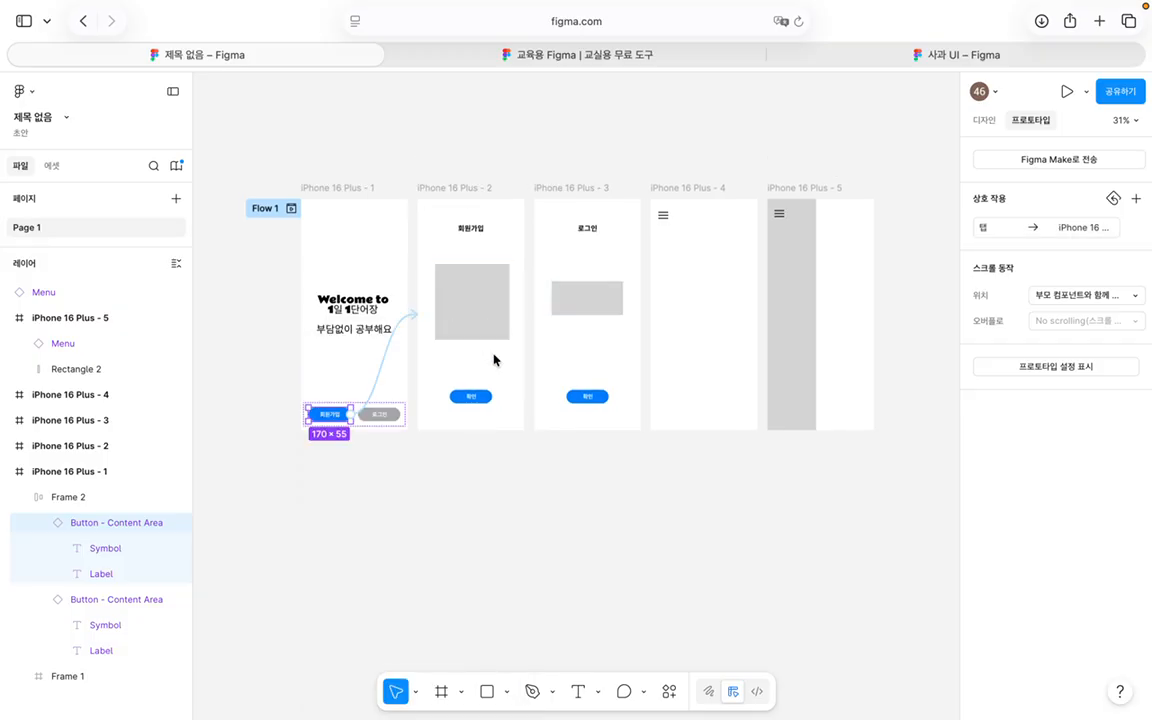
{"action": "left_click", "coordinate": [366, 453]}
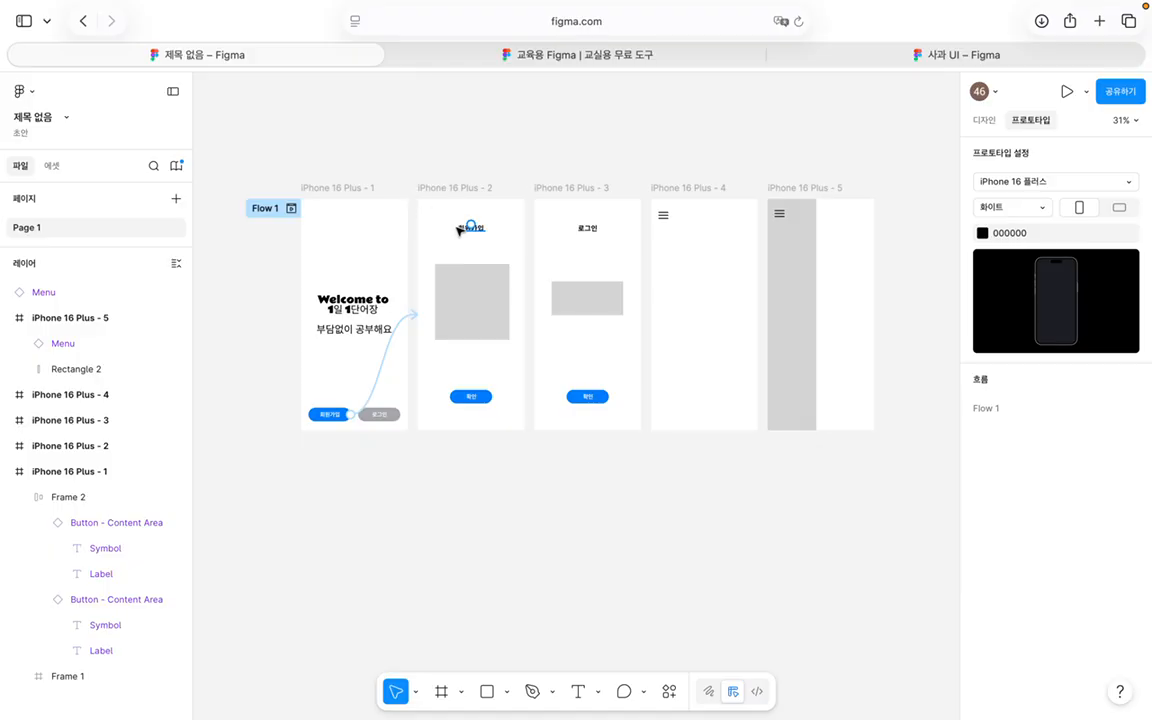
{"action": "left_click", "coordinate": [53, 165]}
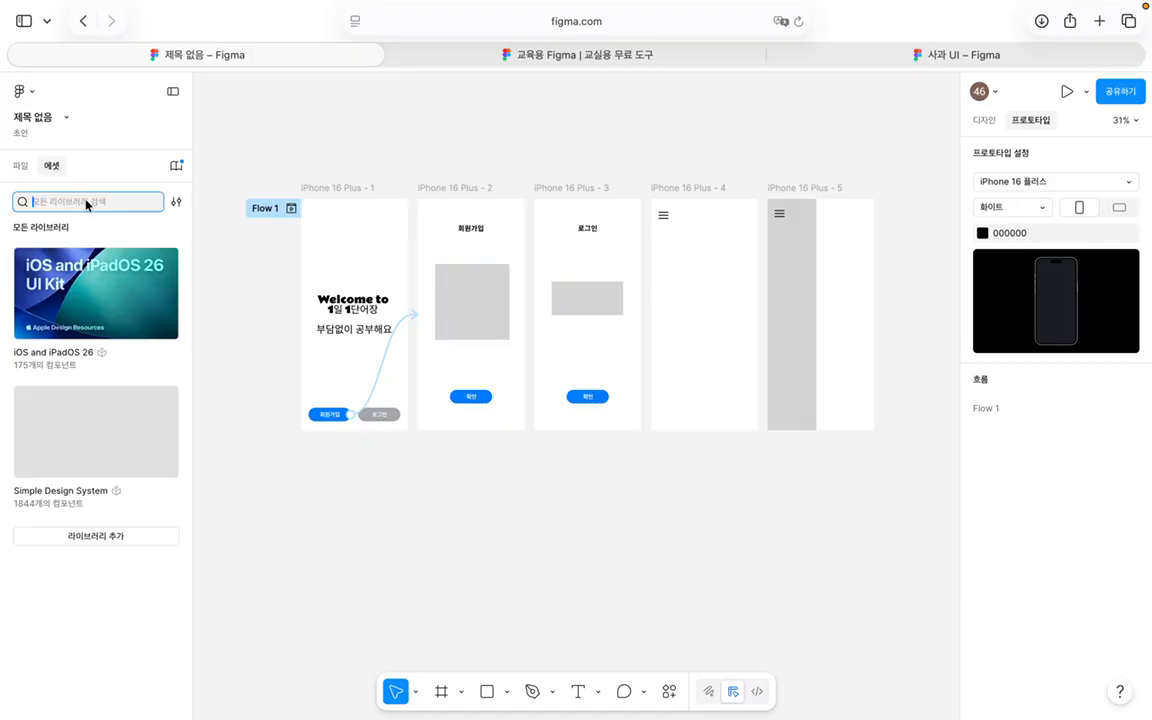
Step: Insert the Chevron left icon from the Simple Design System Icons set
{"action": "left_click", "coordinate": [990, 120]}
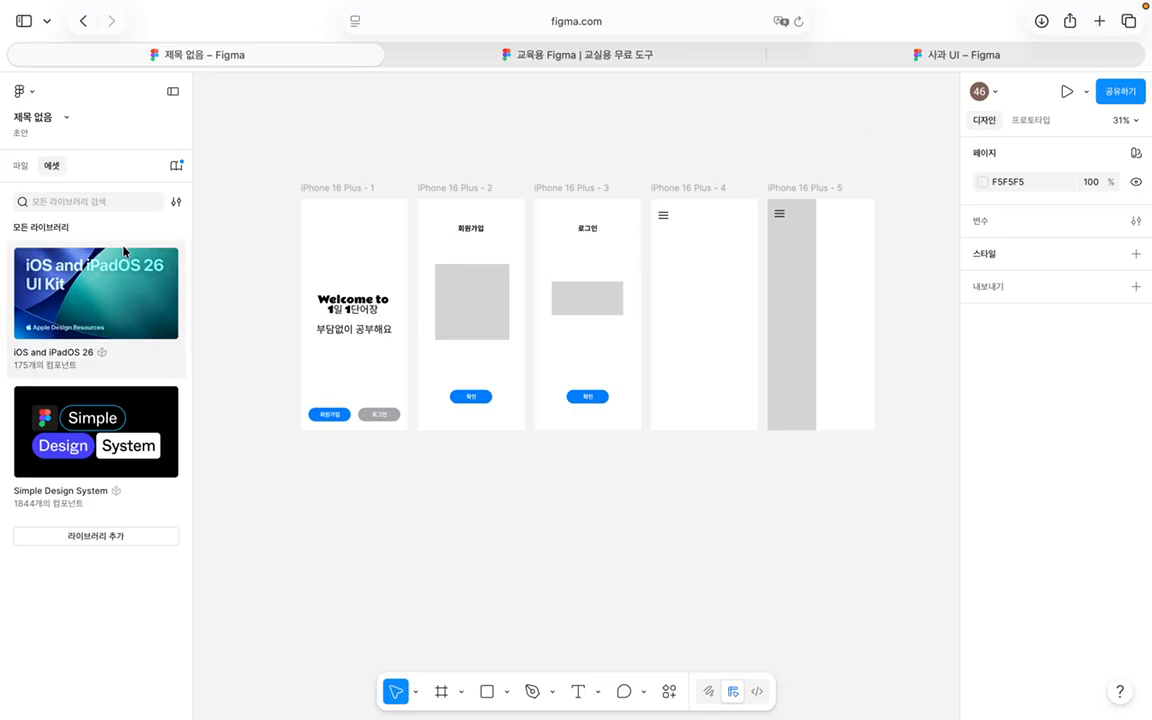
{"action": "left_click", "coordinate": [66, 465]}
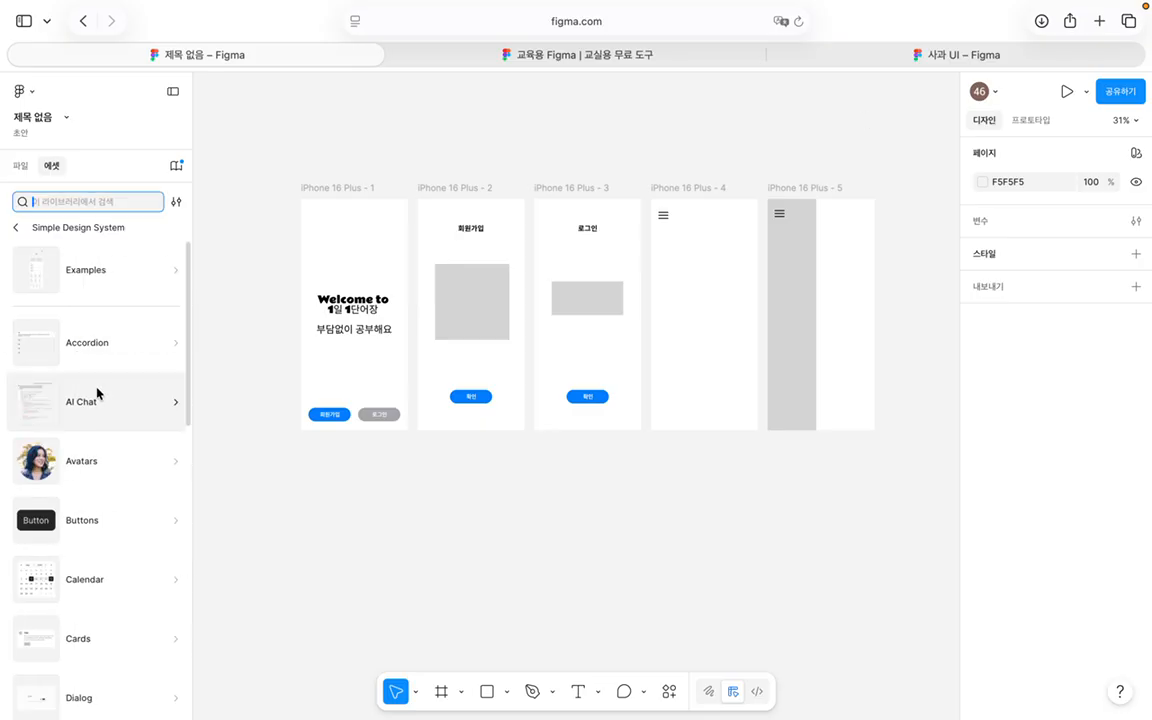
{"action": "scroll", "coordinate": [95, 393], "scroll_direction": "down", "scroll_amount": 5}
{"action": "left_click", "coordinate": [95, 535]}
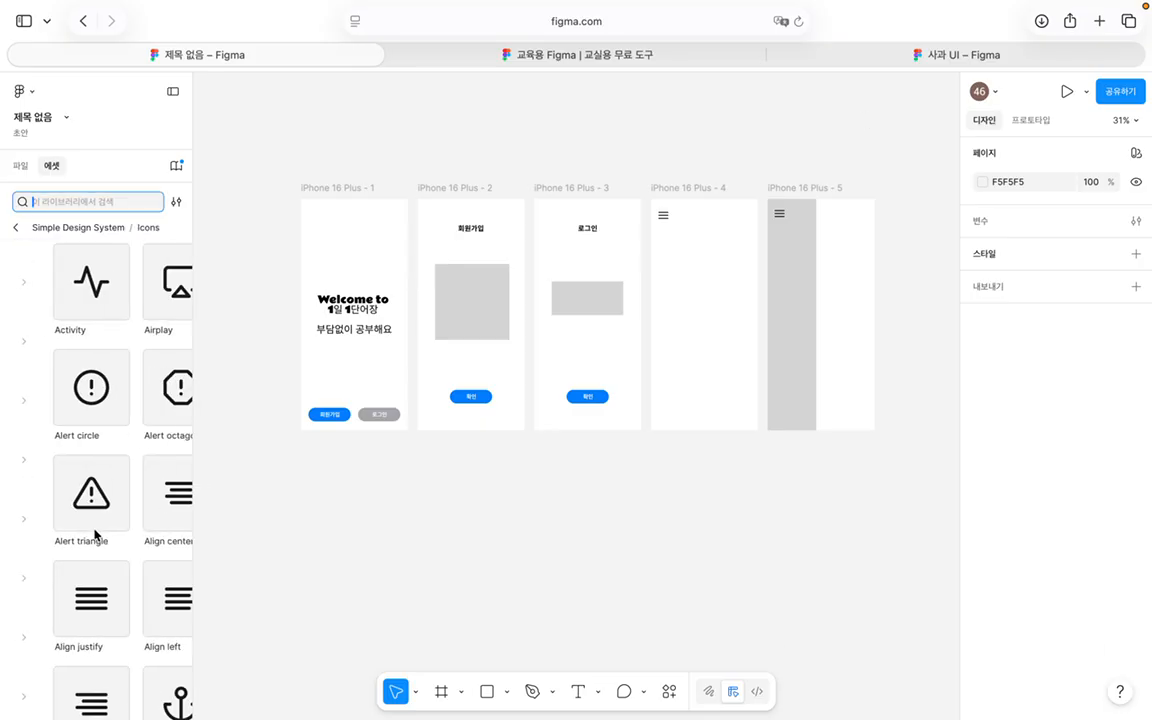
{"action": "scroll", "coordinate": [108, 458], "scroll_direction": "down", "scroll_amount": 5}
{"action": "scroll", "coordinate": [109, 455], "scroll_direction": "down", "scroll_amount": 15}
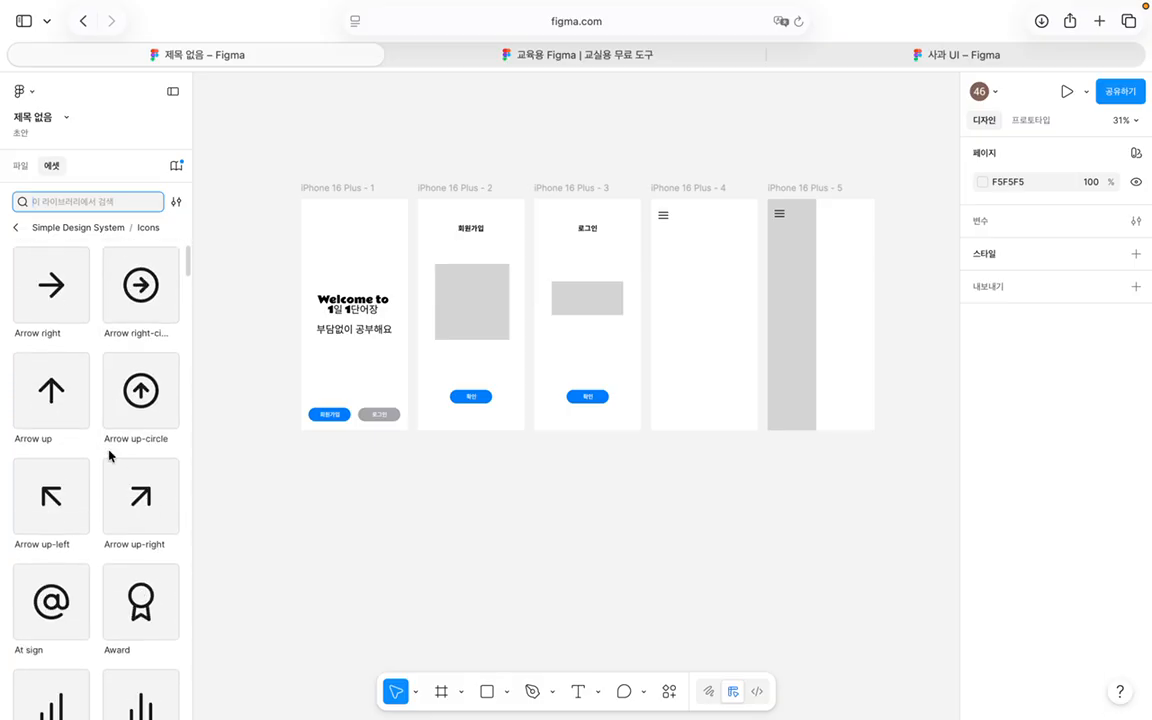
{"action": "scroll", "coordinate": [109, 455], "scroll_direction": "down", "scroll_amount": 2}
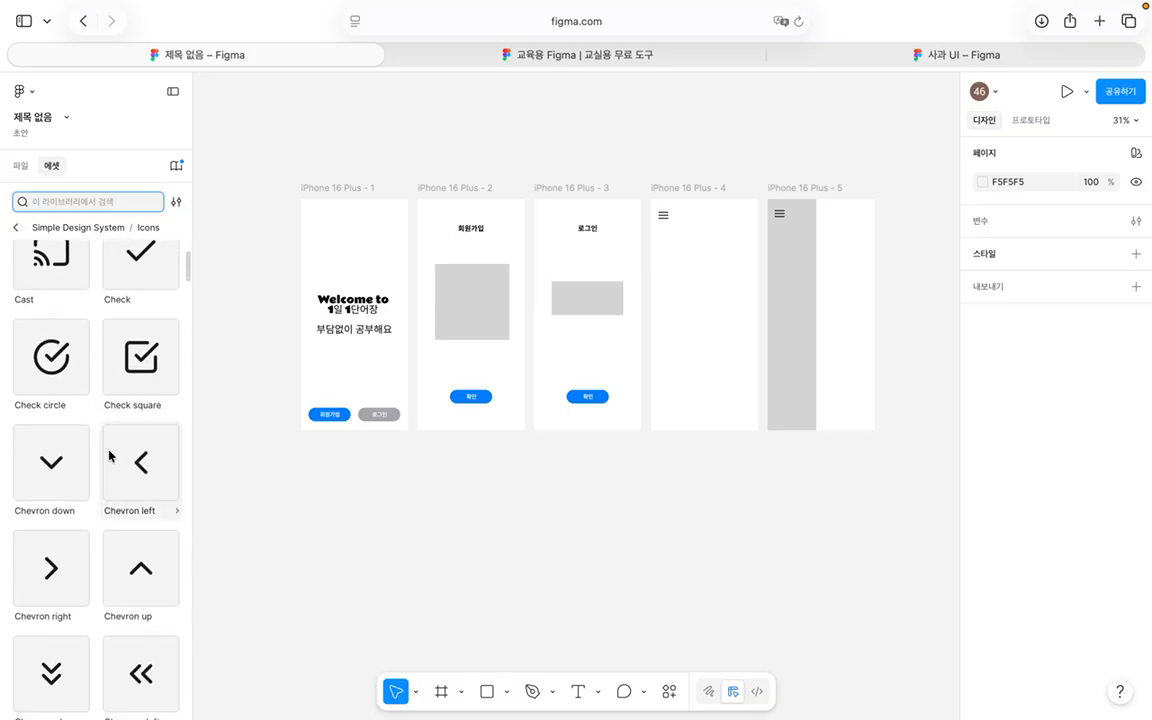
{"action": "left_click", "coordinate": [128, 427]}
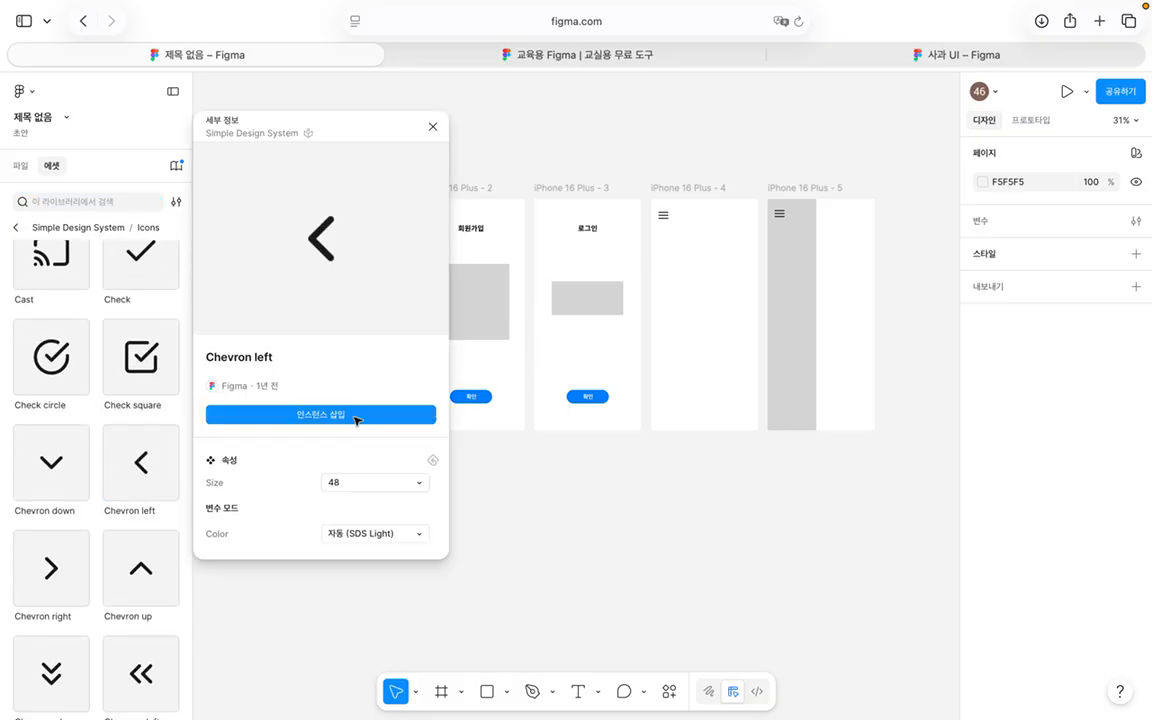
{"action": "left_click", "coordinate": [355, 415]}
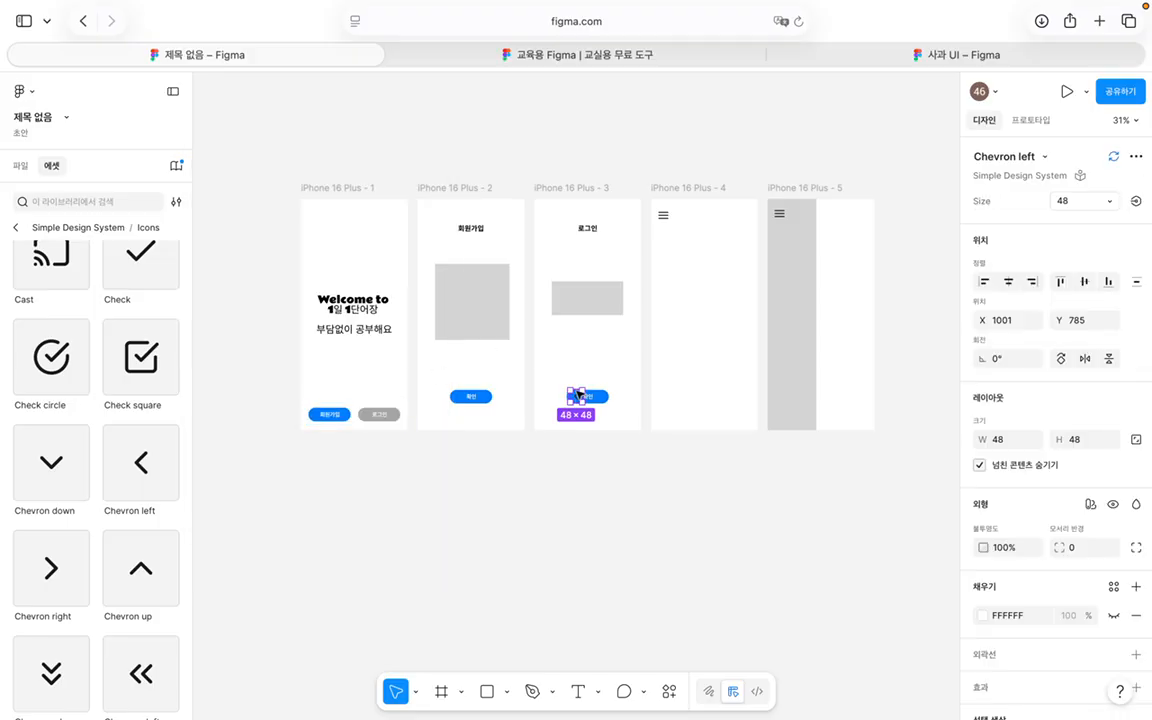
Step: Place the chevron at the 로그인 screen's top-left and a copy at the 회원가입 screen's top-left
{"action": "left_click_drag", "start_coordinate": [576, 396], "coordinate": [548, 216]}
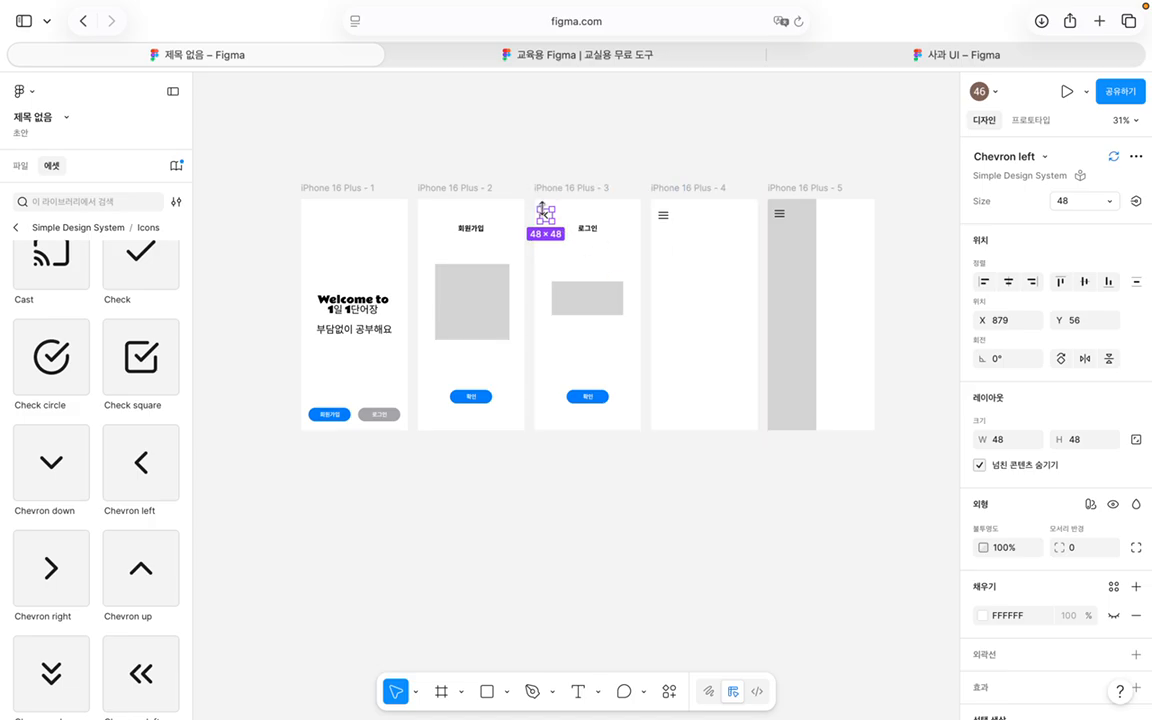
{"action": "left_click_drag", "start_coordinate": [546, 216], "coordinate": [430, 217]}
{"action": "left_click", "coordinate": [518, 128]}
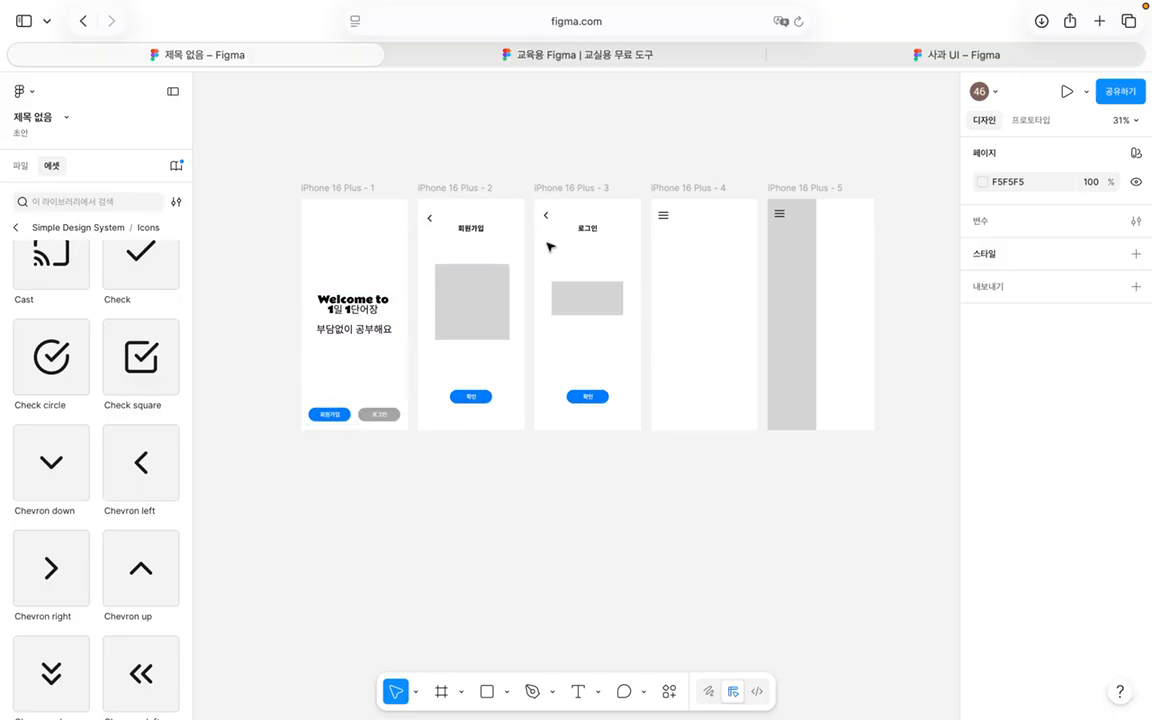
Step: Link the 로그인 button to iPhone 16 Plus - 3 with 천천히 나감 ease-out easing
{"action": "left_click", "coordinate": [1031, 120]}
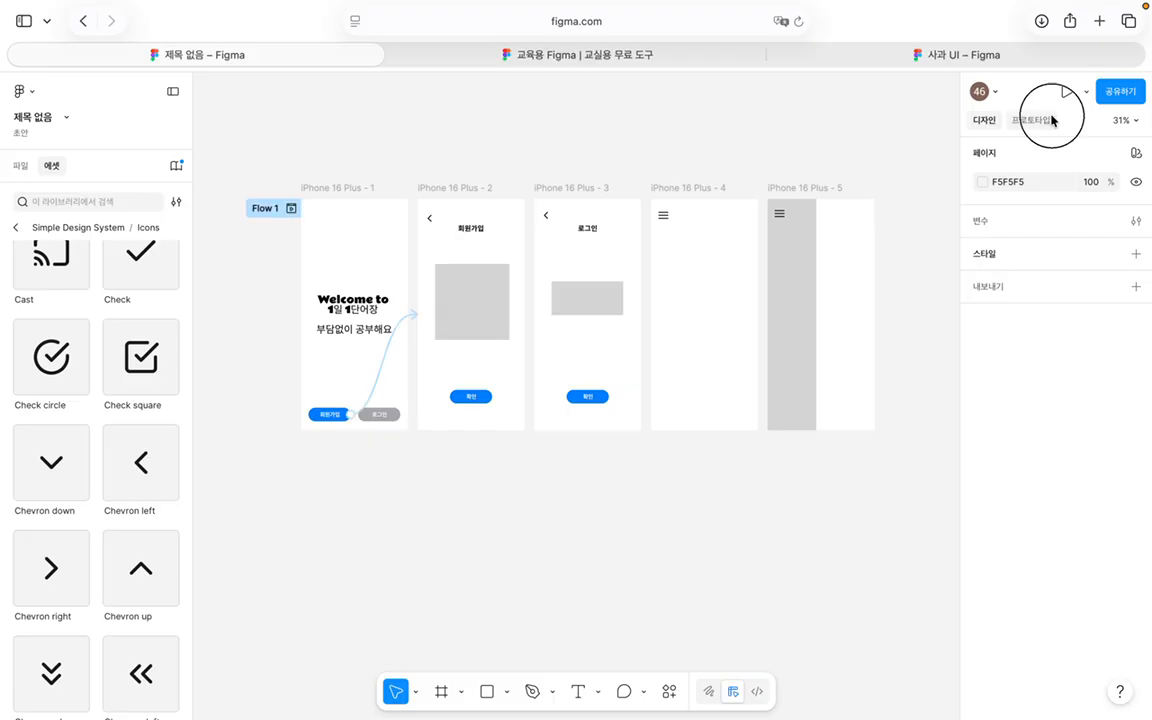
{"action": "left_click", "coordinate": [384, 413]}
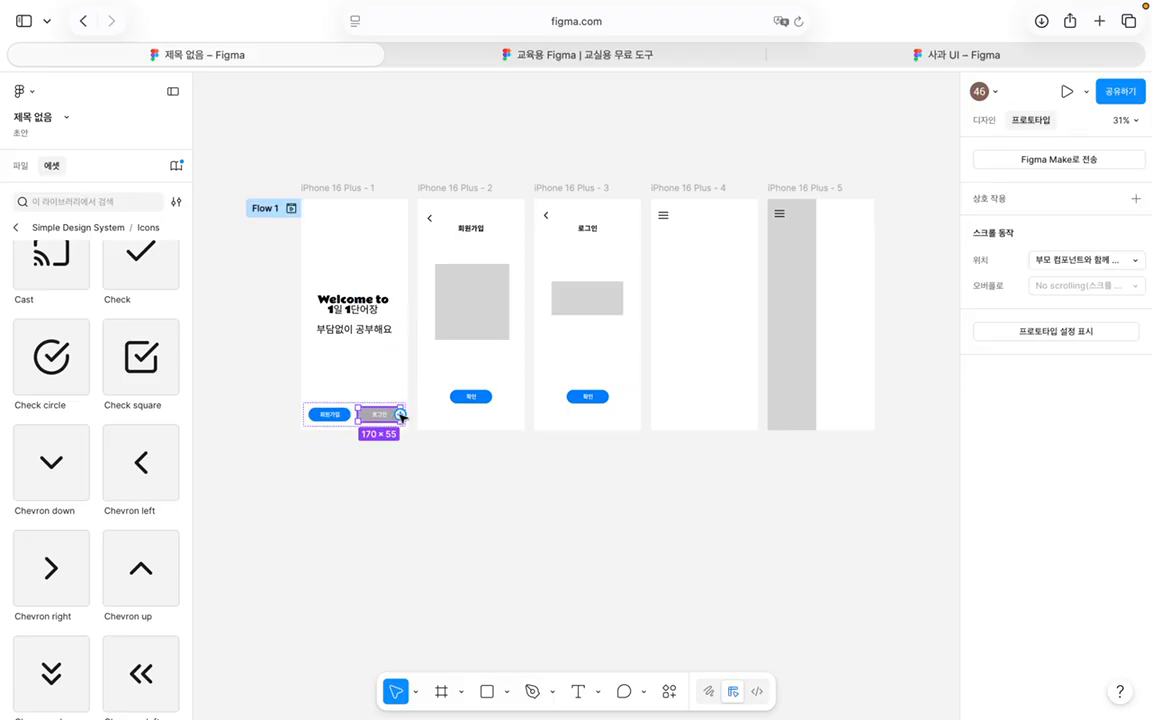
{"action": "left_click_drag", "start_coordinate": [400, 414], "coordinate": [555, 342]}
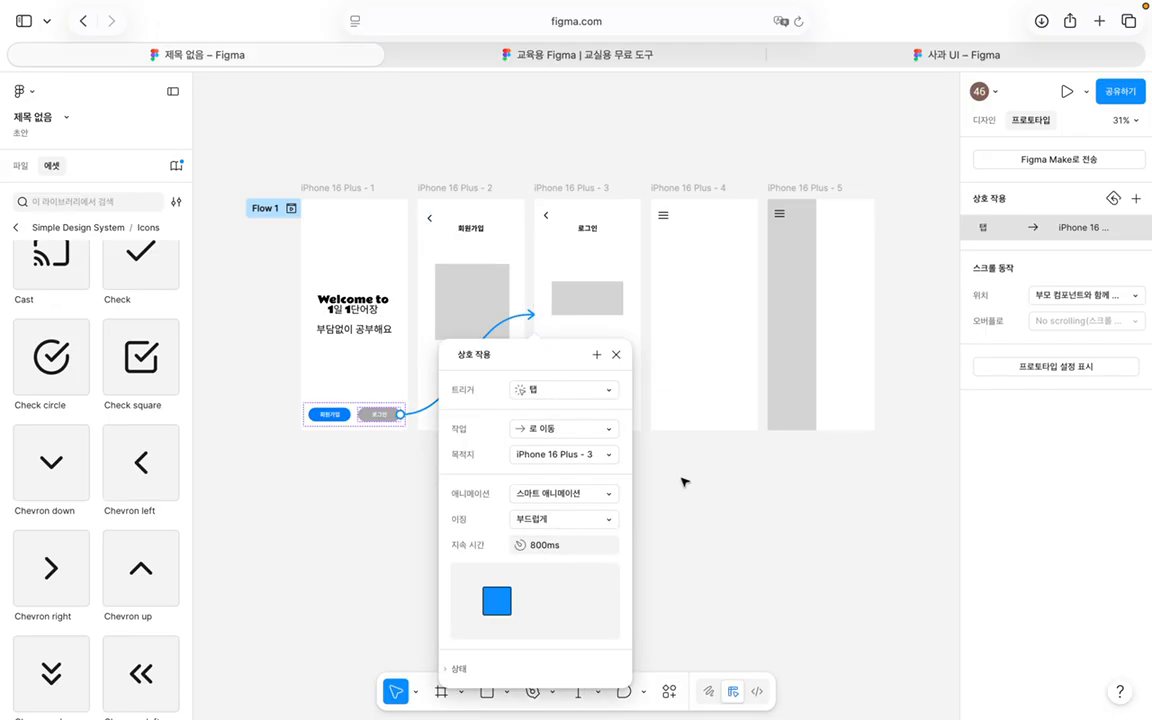
{"action": "left_click", "coordinate": [681, 481]}
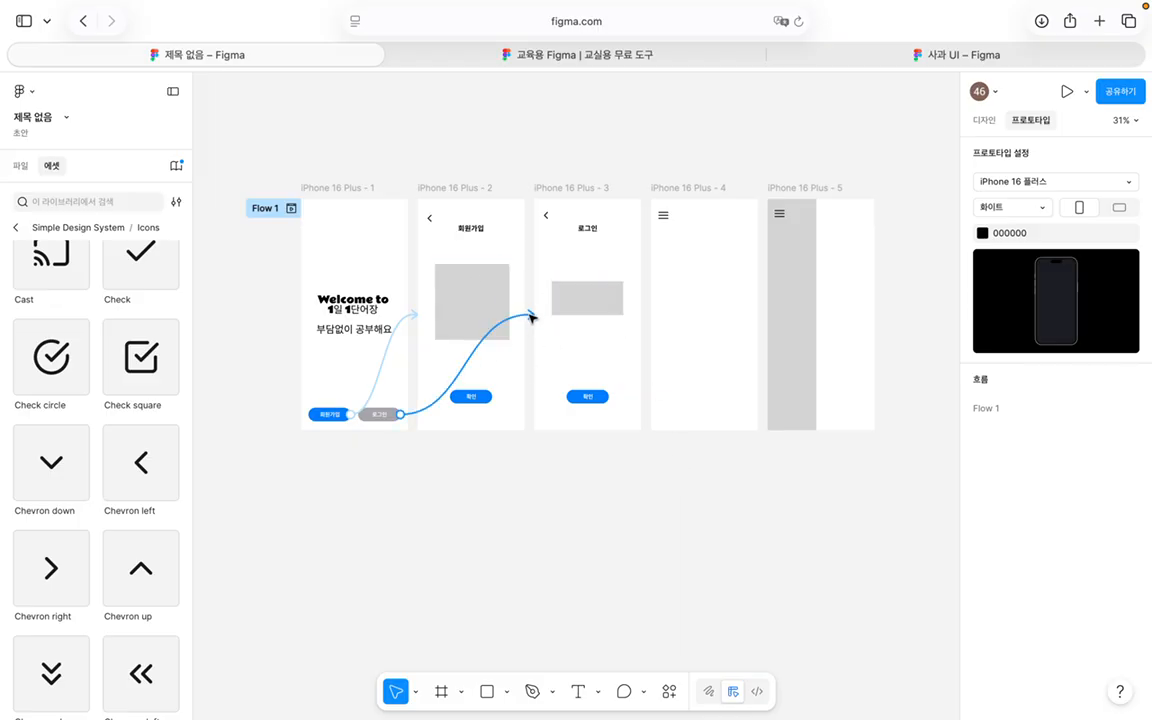
{"action": "left_click", "coordinate": [477, 340]}
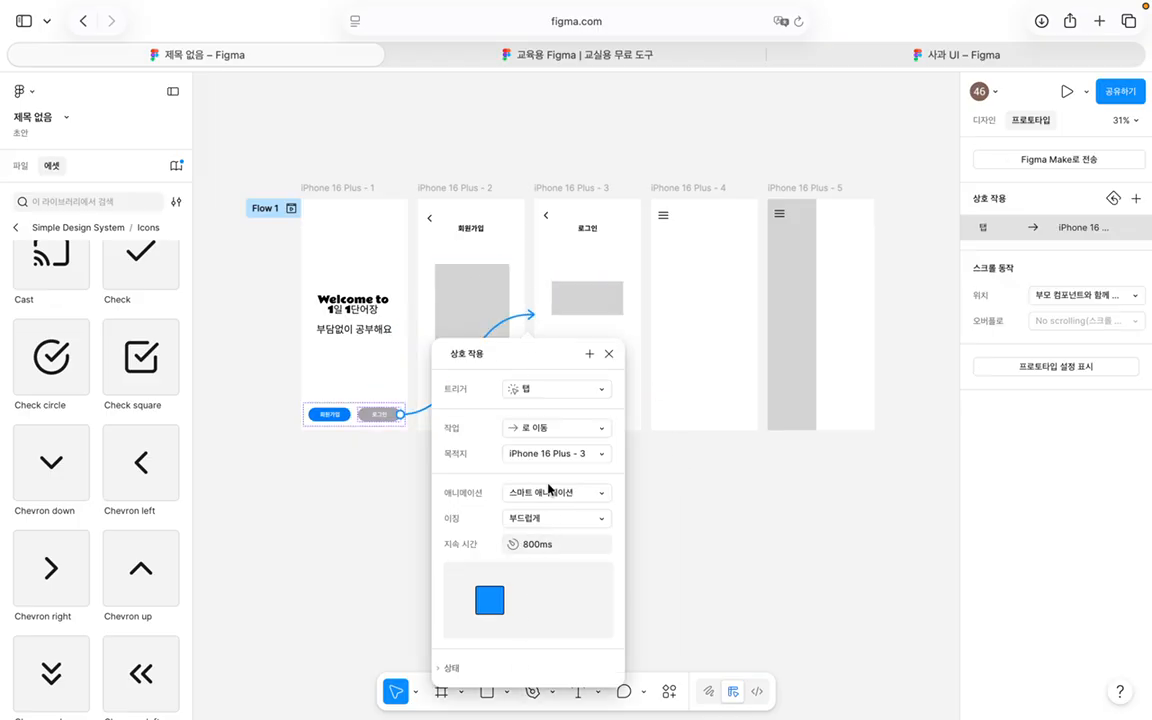
{"action": "left_click", "coordinate": [548, 518]}
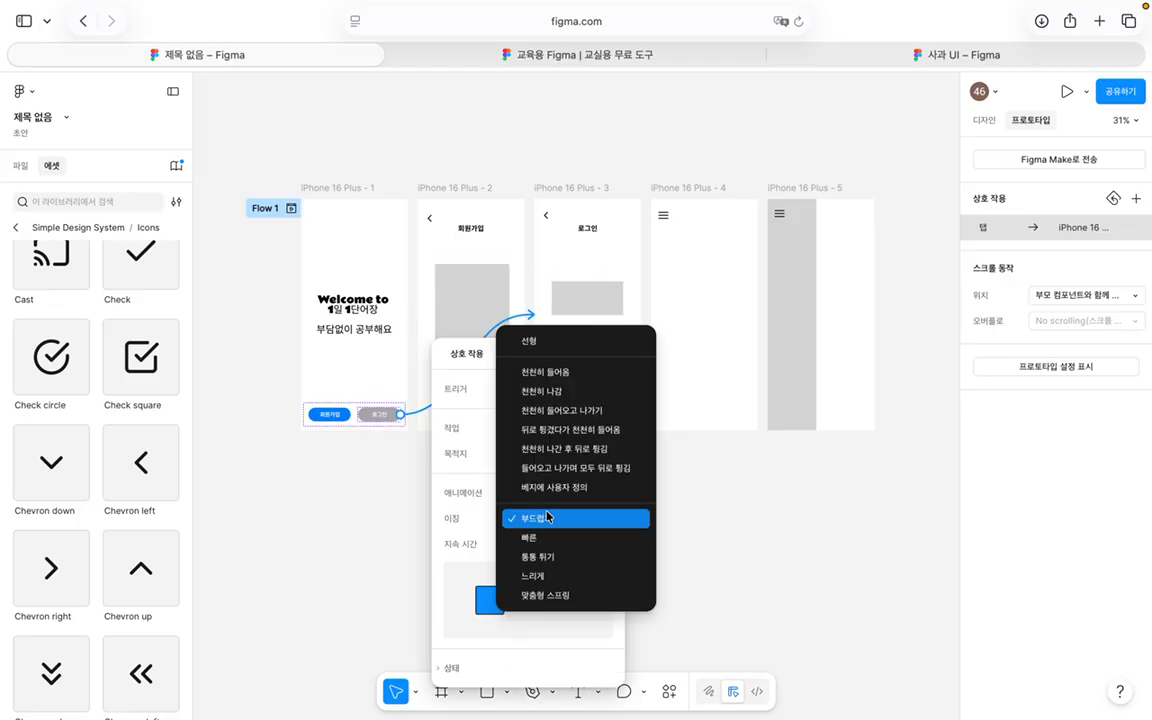
{"action": "left_click", "coordinate": [594, 393]}
{"action": "left_click", "coordinate": [607, 352]}
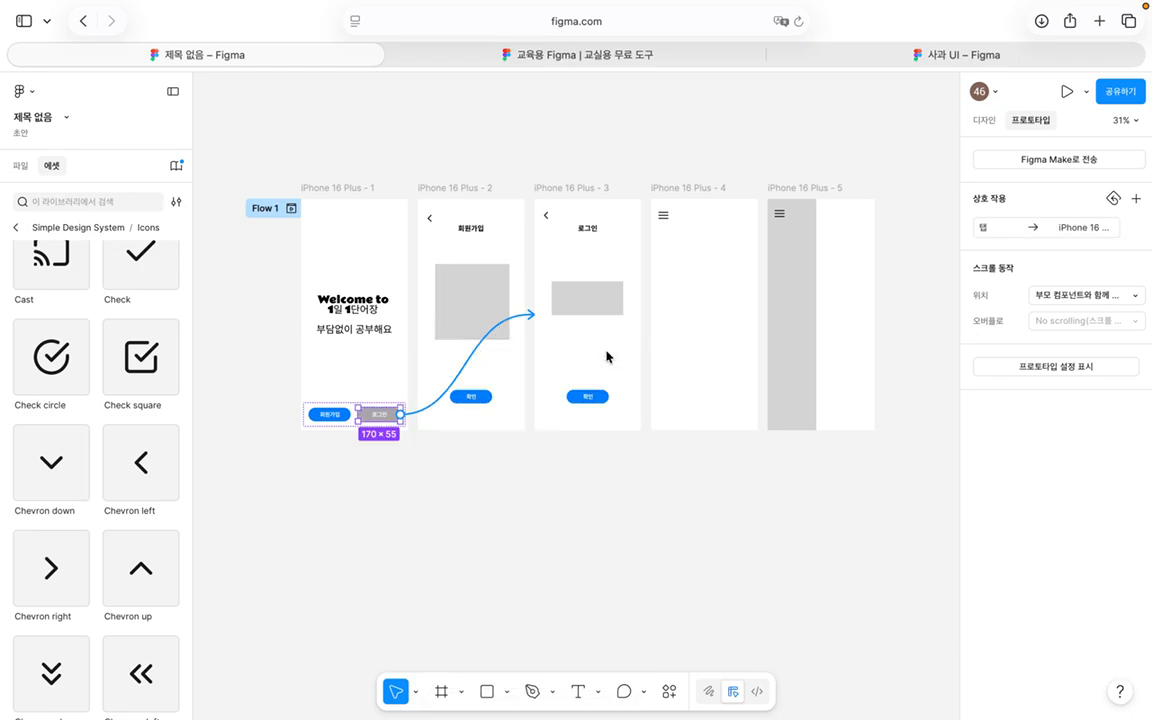
Step: Change the 회원가입 link's easing to 선형 (linear)
{"action": "left_click", "coordinate": [341, 415]}
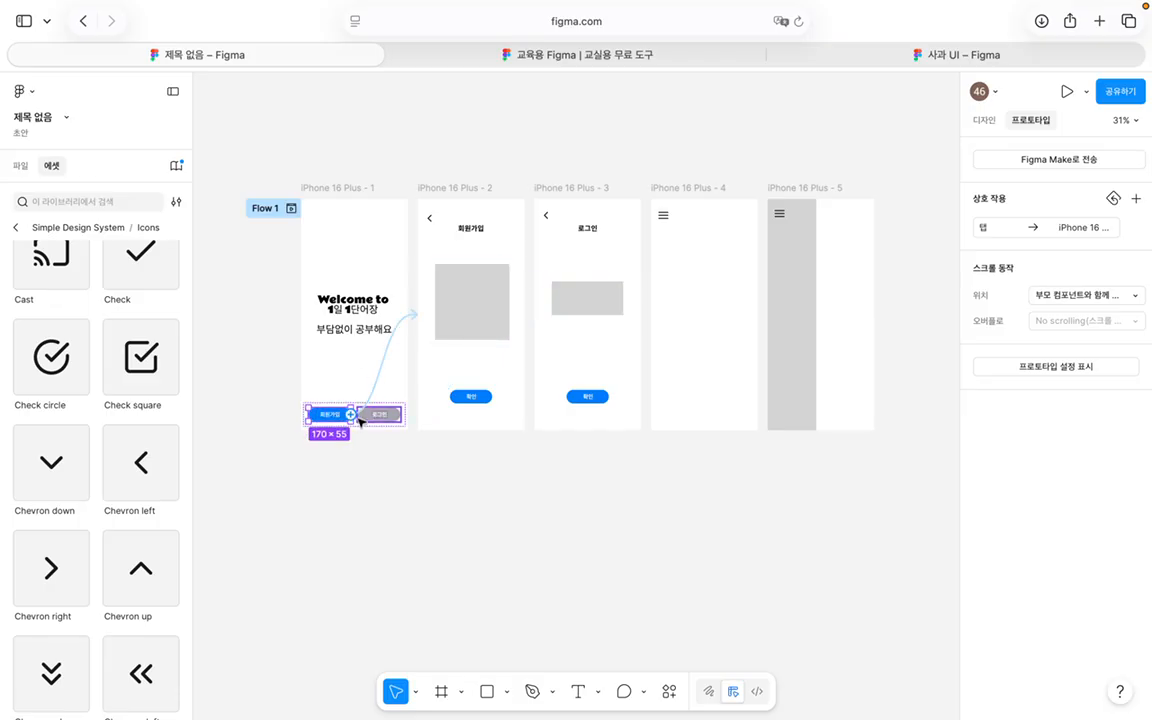
{"action": "left_click", "coordinate": [357, 416]}
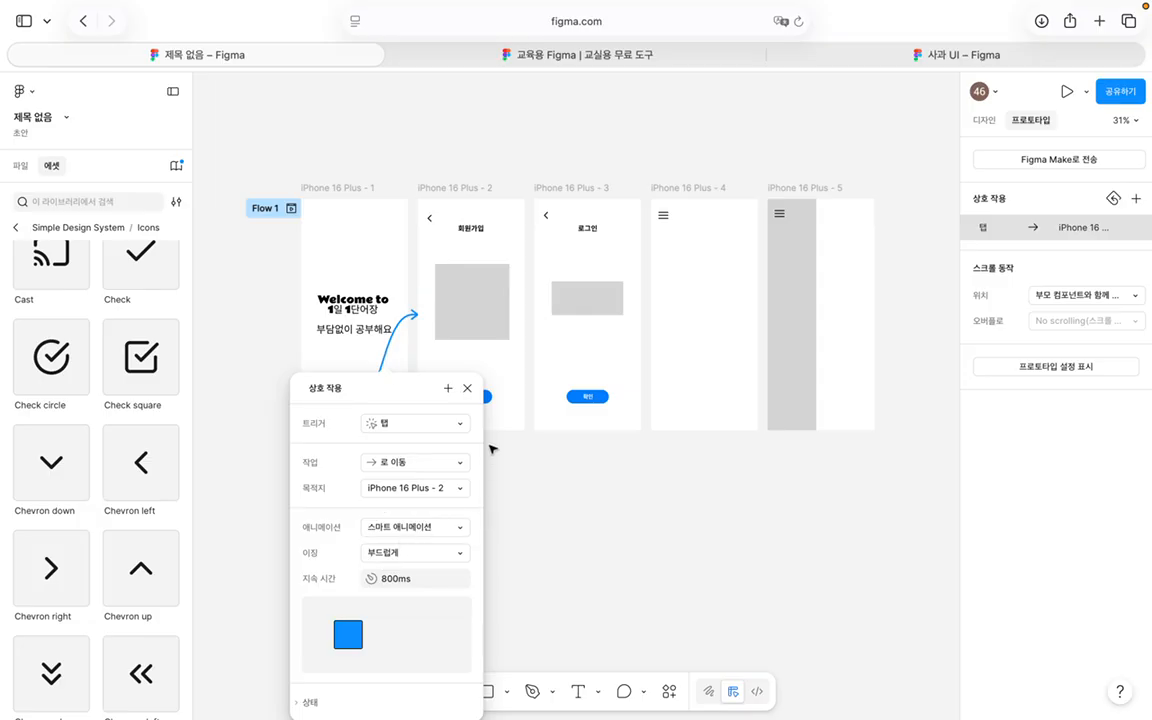
{"action": "left_click", "coordinate": [467, 388]}
{"action": "left_click", "coordinate": [403, 322]}
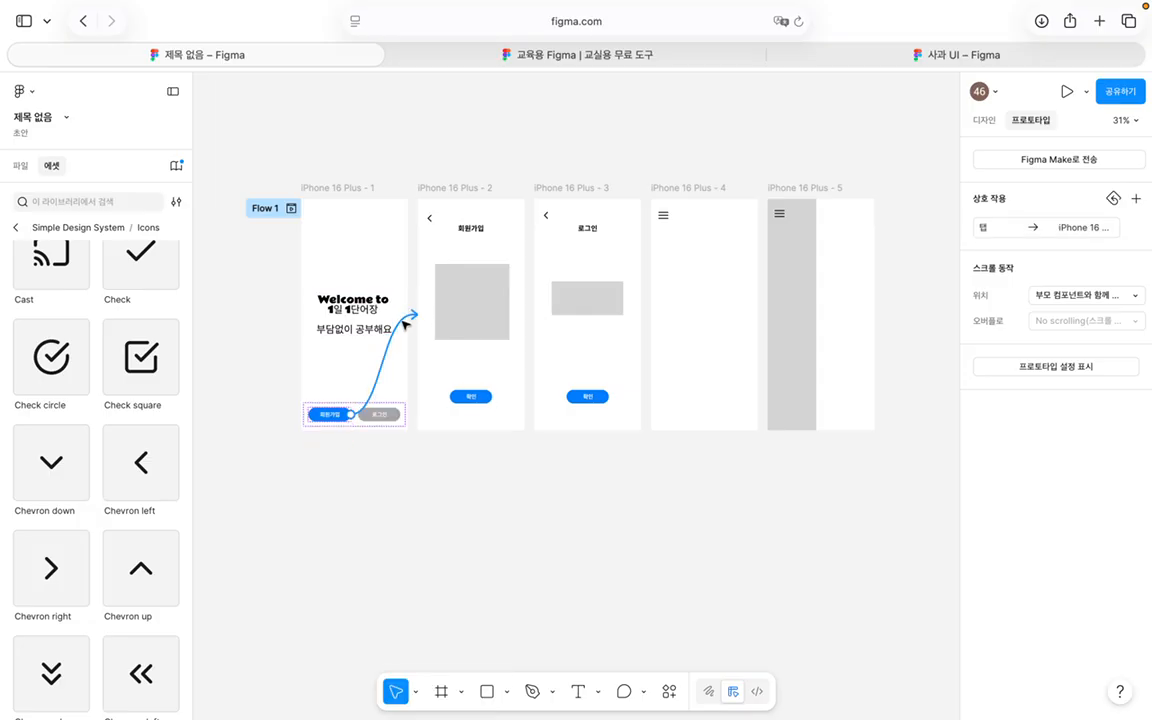
{"action": "left_click", "coordinate": [413, 526]}
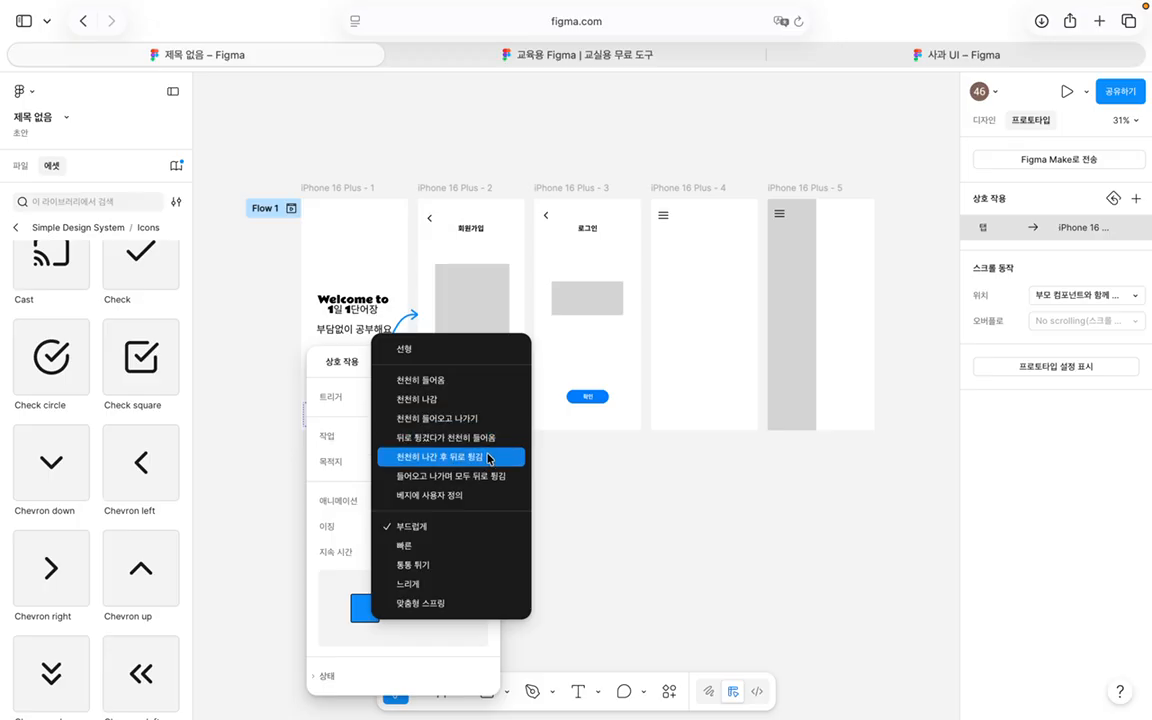
{"action": "left_click", "coordinate": [453, 349]}
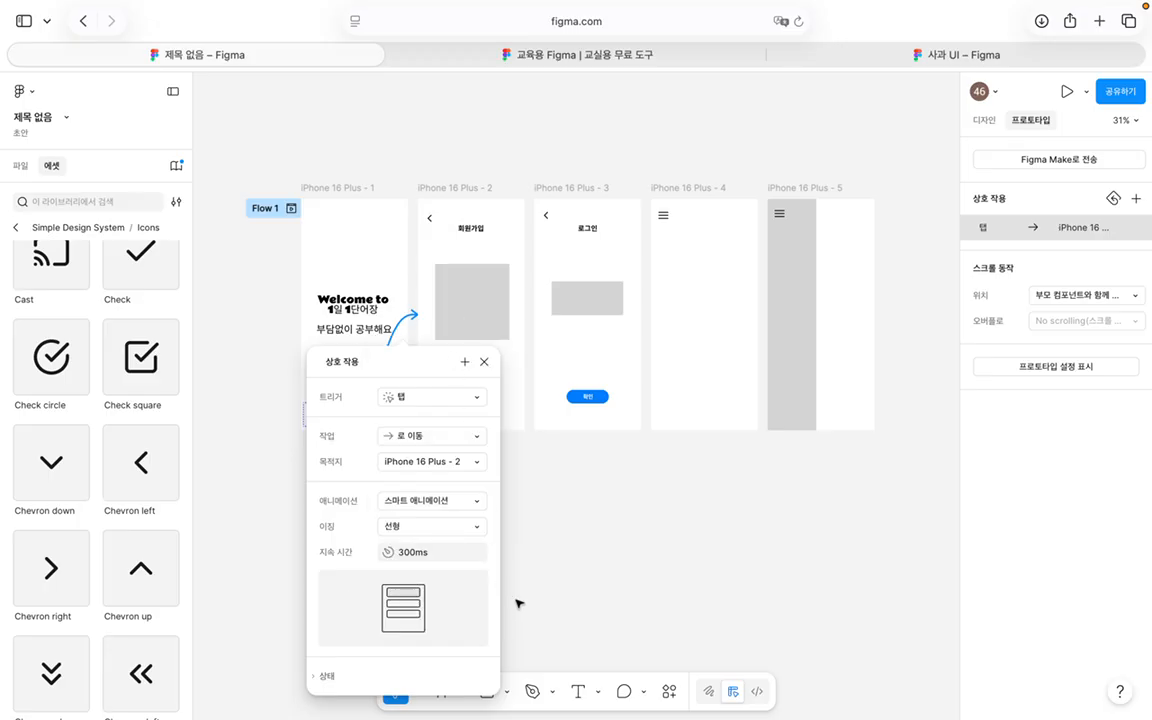
{"action": "left_click", "coordinate": [540, 490]}
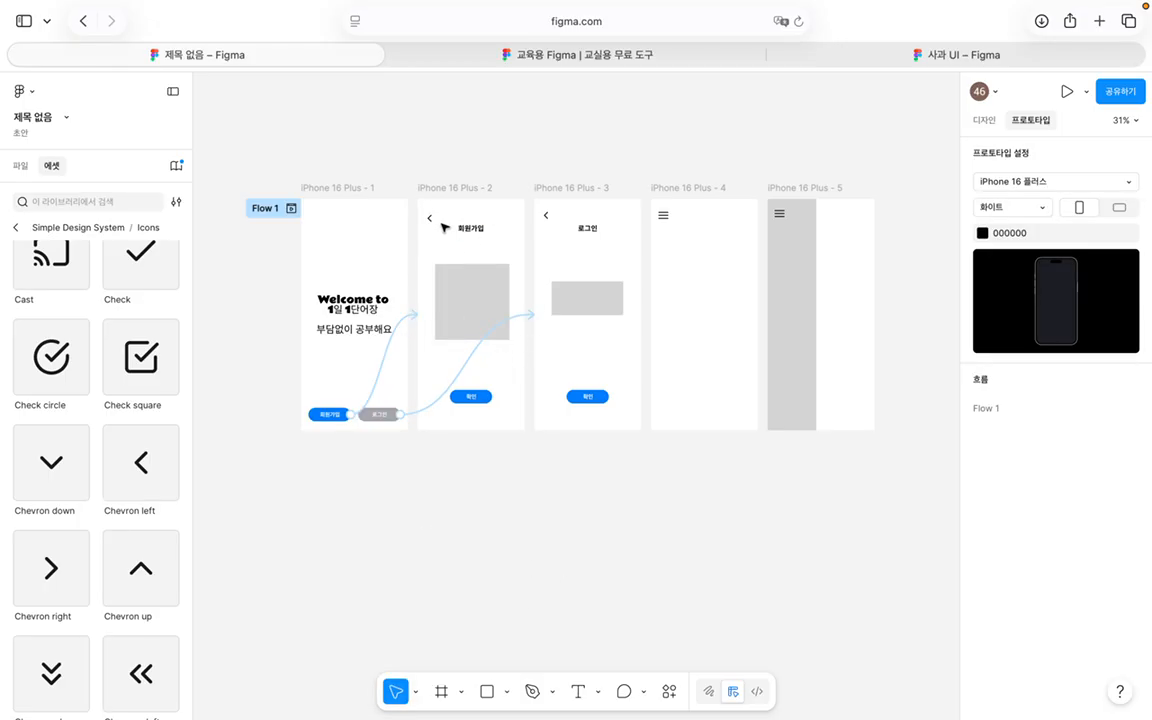
Step: Link screen 2's back chevron to iPhone 16 Plus - 1 with 부드럽게 easing
{"action": "left_click", "coordinate": [431, 222]}
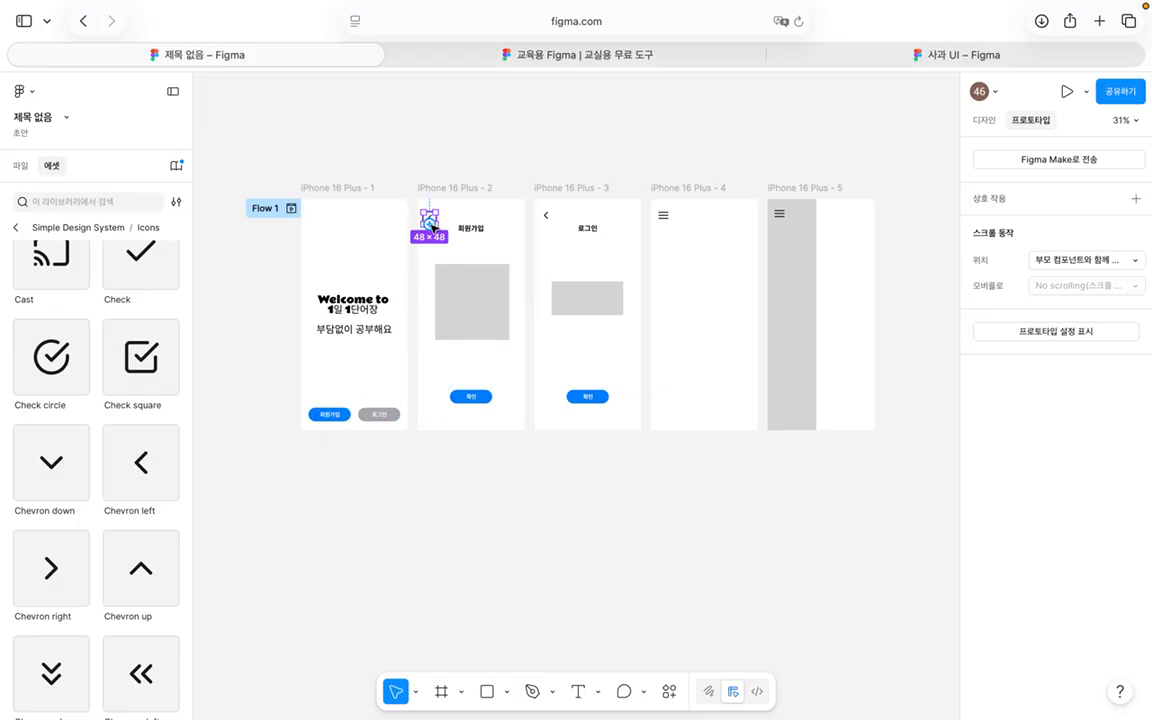
{"action": "left_click_drag", "start_coordinate": [433, 220], "coordinate": [363, 235]}
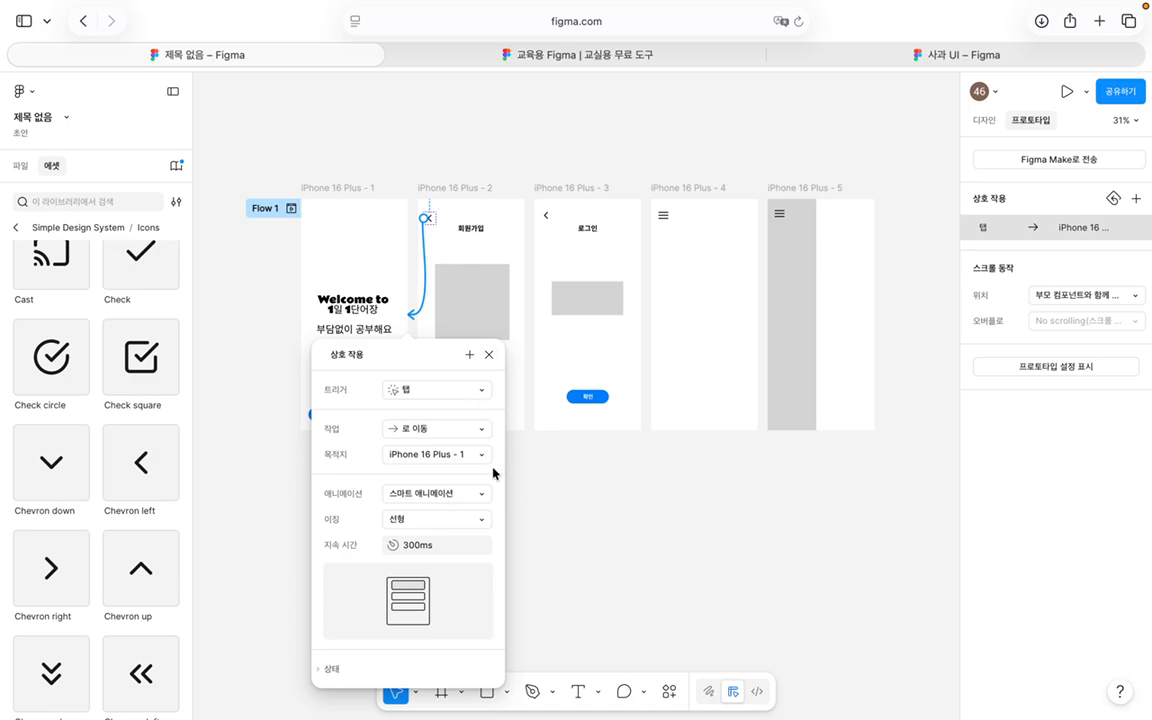
{"action": "left_click", "coordinate": [437, 519]}
{"action": "scroll", "coordinate": [467, 601], "scroll_direction": "down", "scroll_amount": 3}
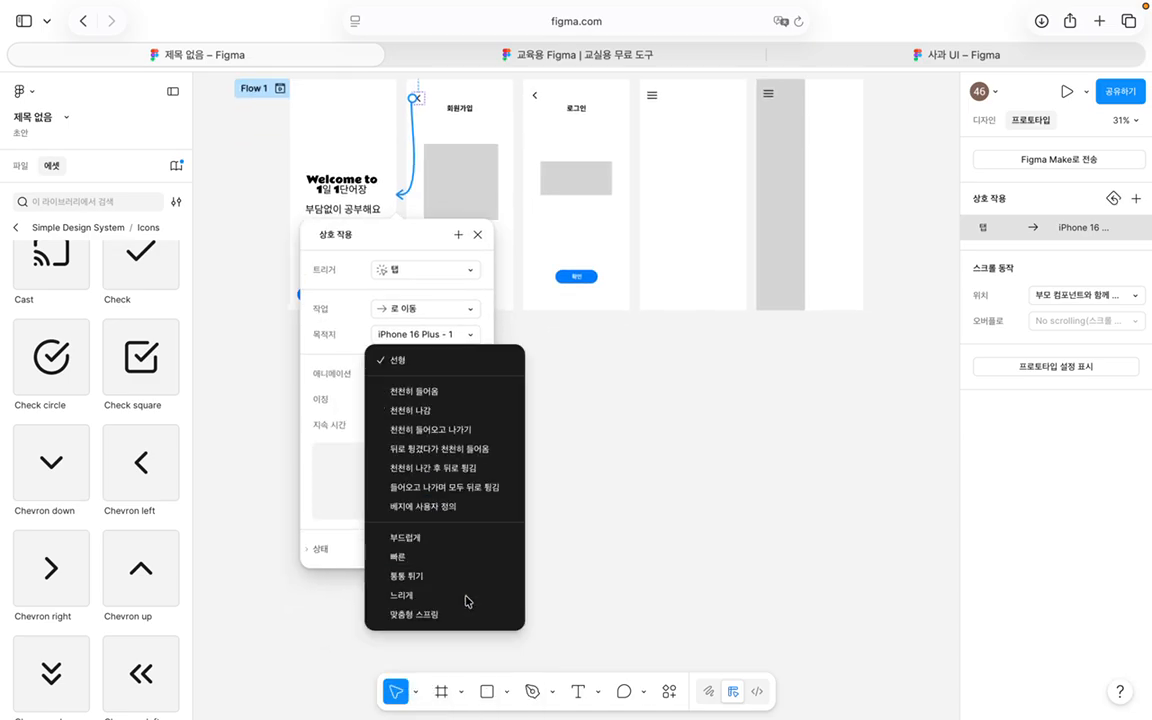
{"action": "left_click", "coordinate": [447, 541]}
{"action": "key", "text": "Escape"}
{"action": "scroll", "coordinate": [481, 280], "scroll_direction": "up", "scroll_amount": 3}
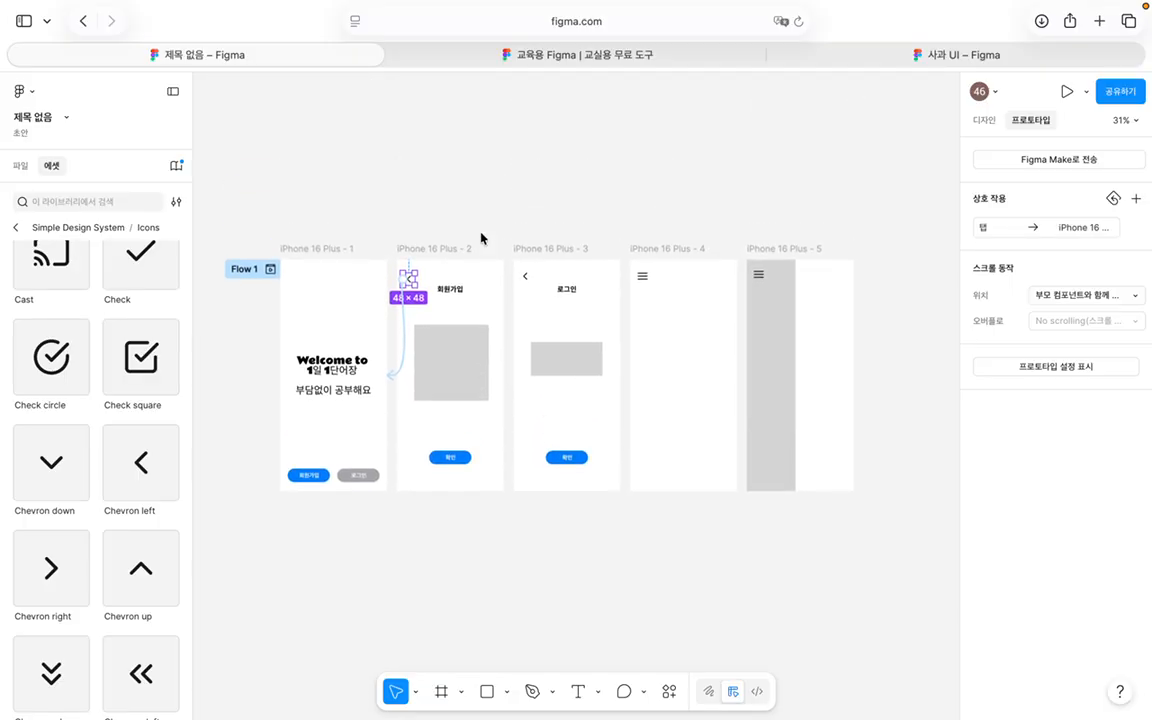
Step: Link screen 3's back chevron to iPhone 16 Plus - 1 as well
{"action": "left_click", "coordinate": [525, 294]}
{"action": "left_click_drag", "start_coordinate": [529, 297], "coordinate": [345, 355]}
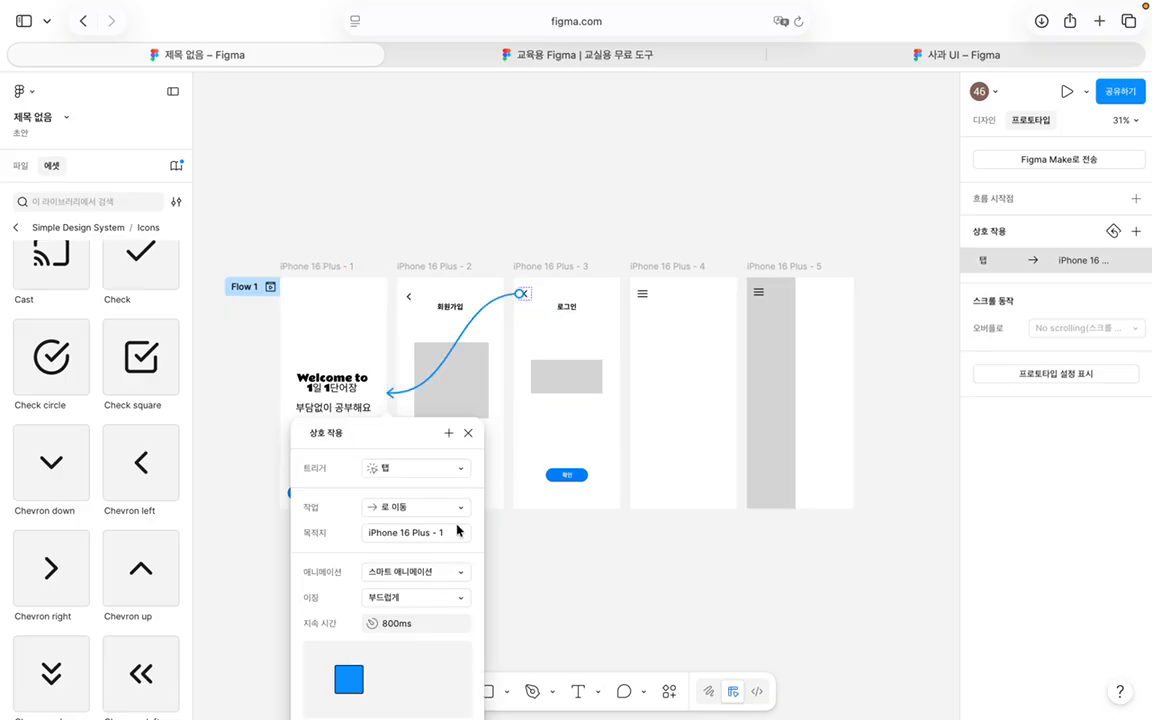
{"action": "scroll", "coordinate": [457, 530], "scroll_direction": "down", "scroll_amount": 5}
{"action": "scroll", "coordinate": [399, 442], "scroll_direction": "up", "scroll_amount": 3}
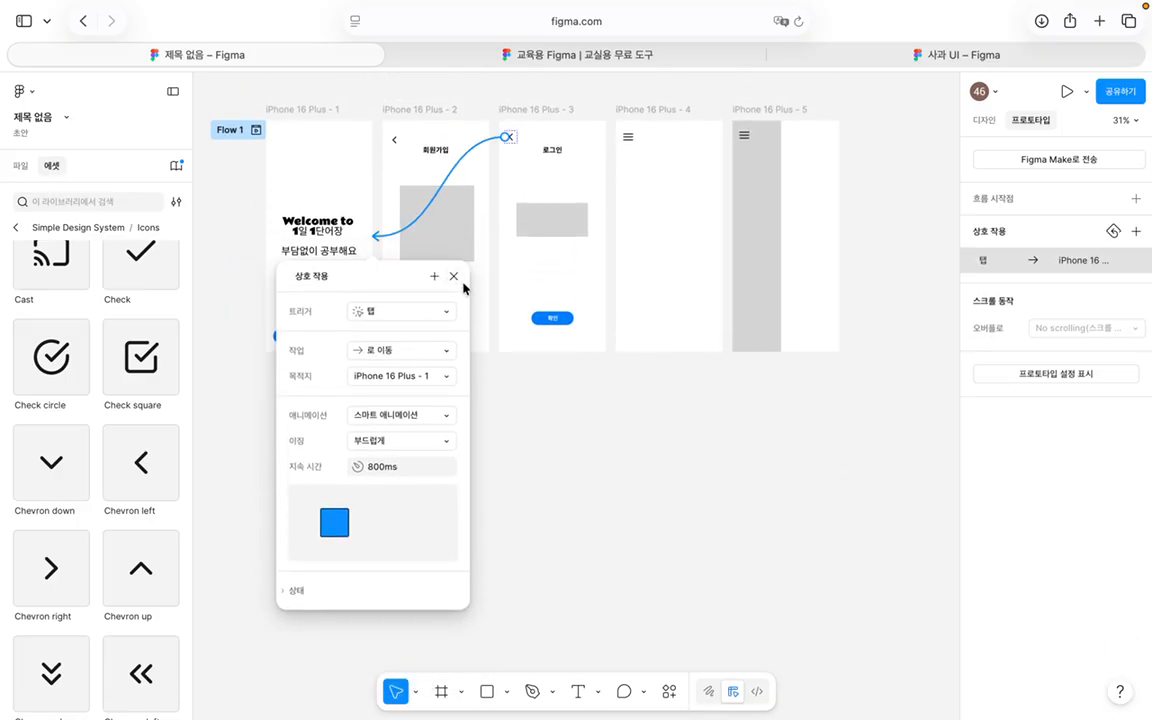
{"action": "left_click", "coordinate": [454, 277]}
{"action": "scroll", "coordinate": [612, 373], "scroll_direction": "up", "scroll_amount": 2}
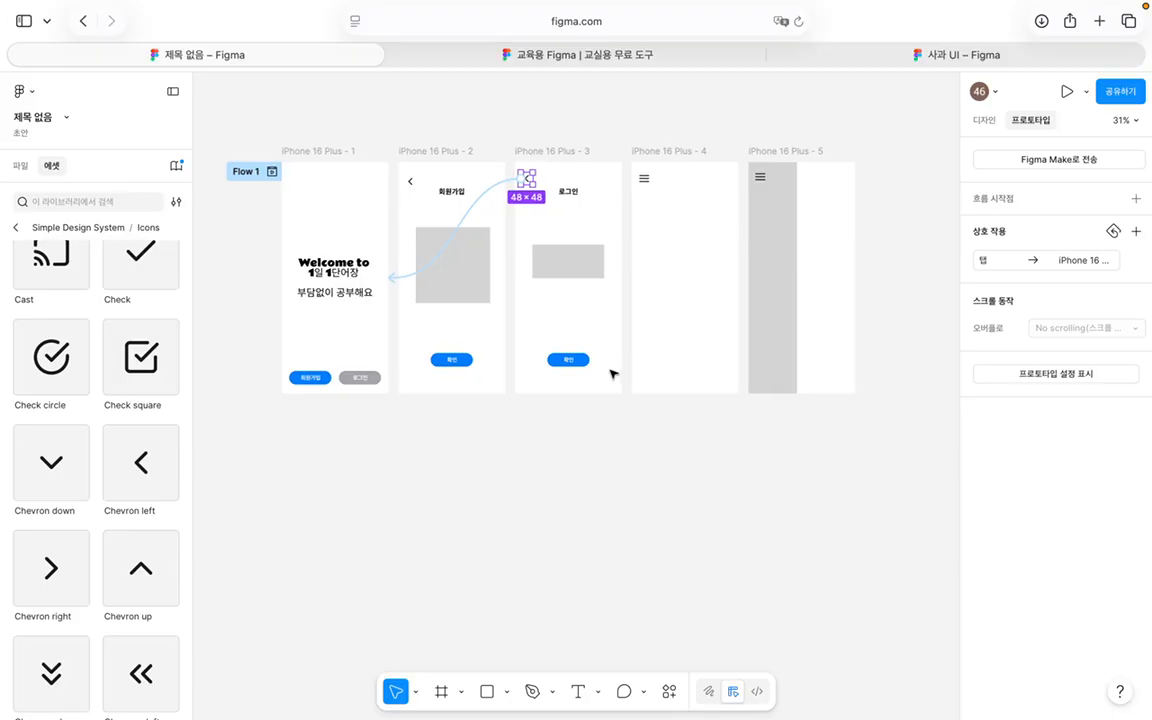
Step: Link the 회원가입 screen's 확인 button to iPhone 16 Plus - 4
{"action": "left_click", "coordinate": [476, 338]}
{"action": "left_click", "coordinate": [463, 359]}
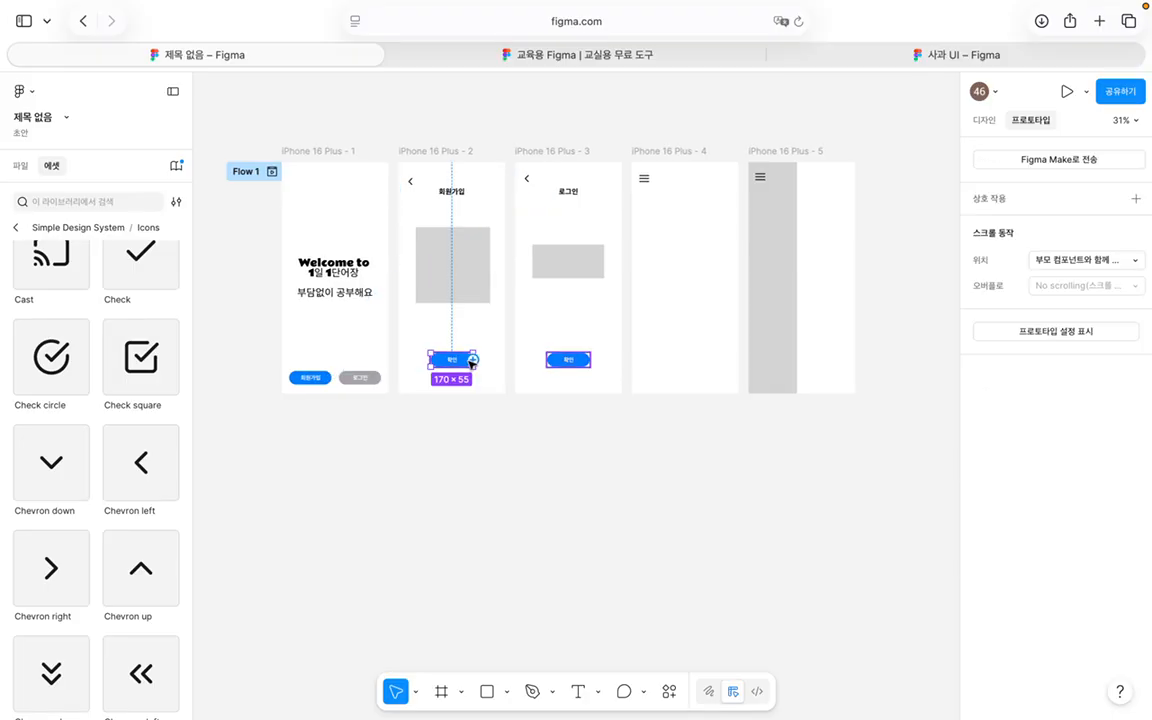
{"action": "left_click_drag", "start_coordinate": [473, 360], "coordinate": [661, 265]}
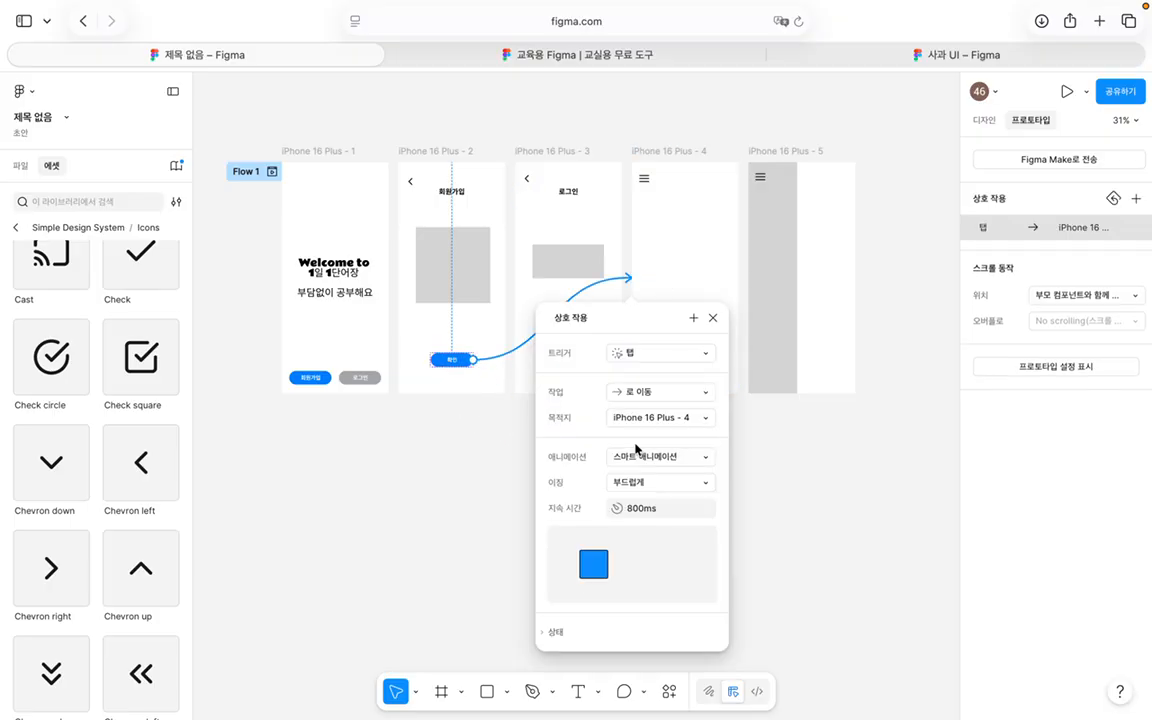
{"action": "left_click", "coordinate": [713, 318]}
Step: Link iPhone 16 Plus - 3's 확인 button to iPhone 16 Plus - 4 too
{"action": "left_click", "coordinate": [599, 363]}
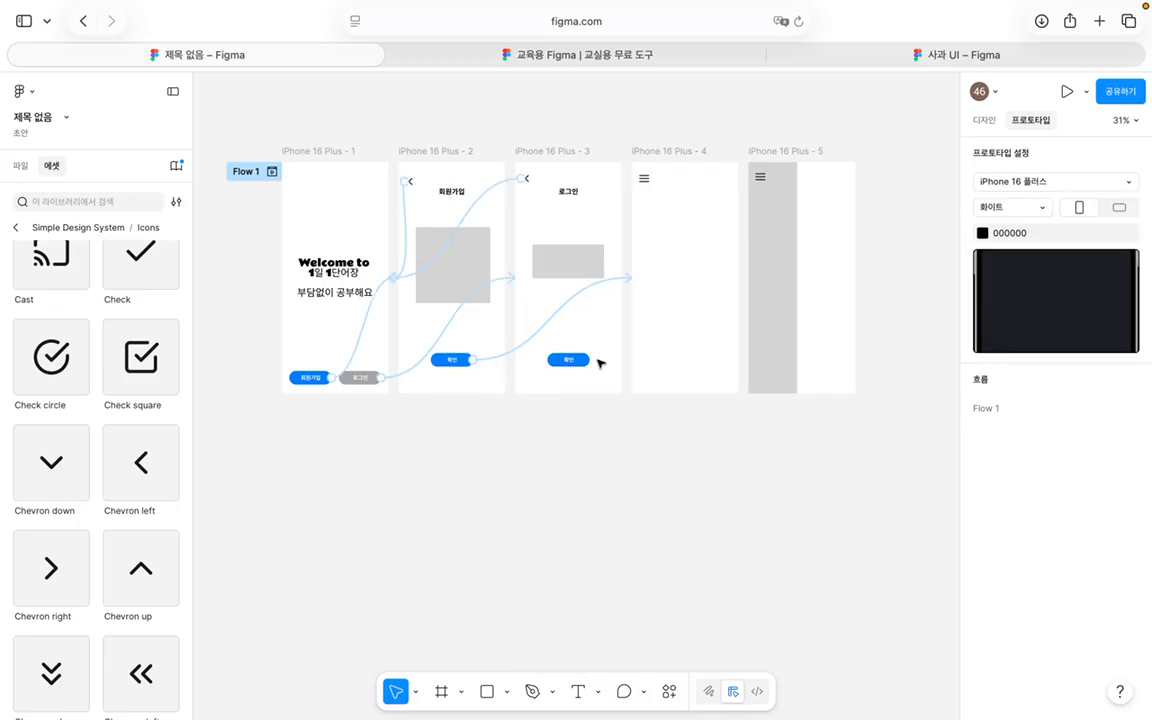
{"action": "left_click", "coordinate": [588, 360]}
{"action": "left_click_drag", "start_coordinate": [590, 363], "coordinate": [663, 255]}
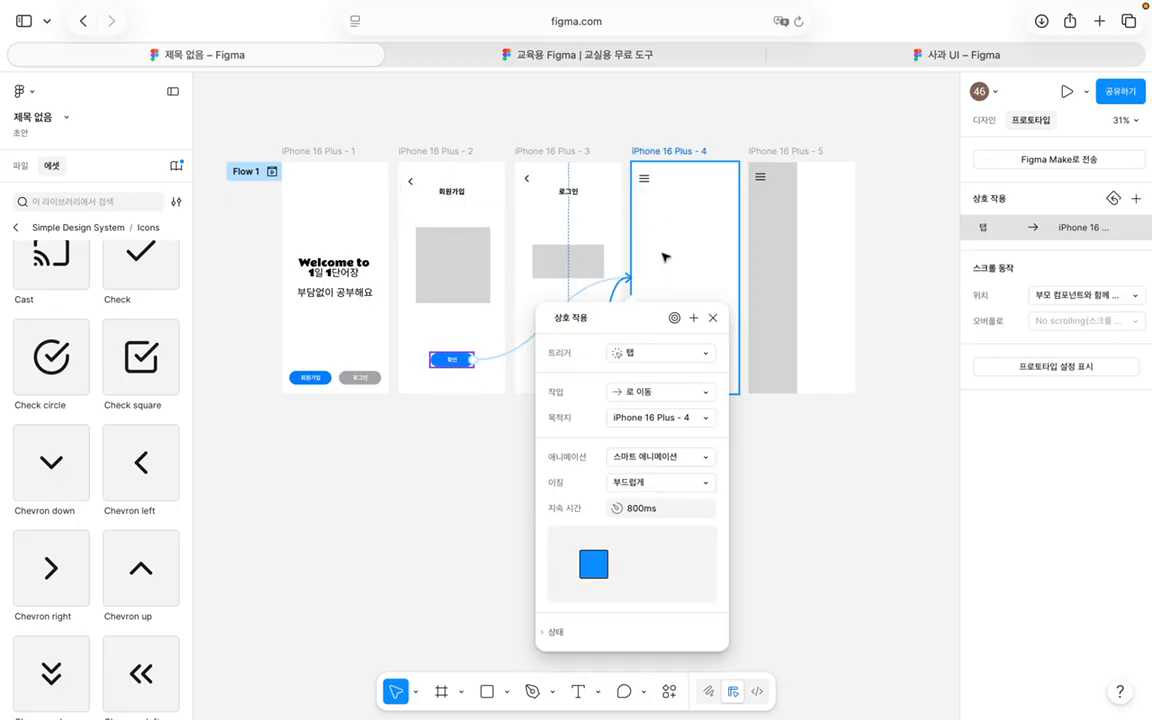
{"action": "left_click", "coordinate": [713, 318]}
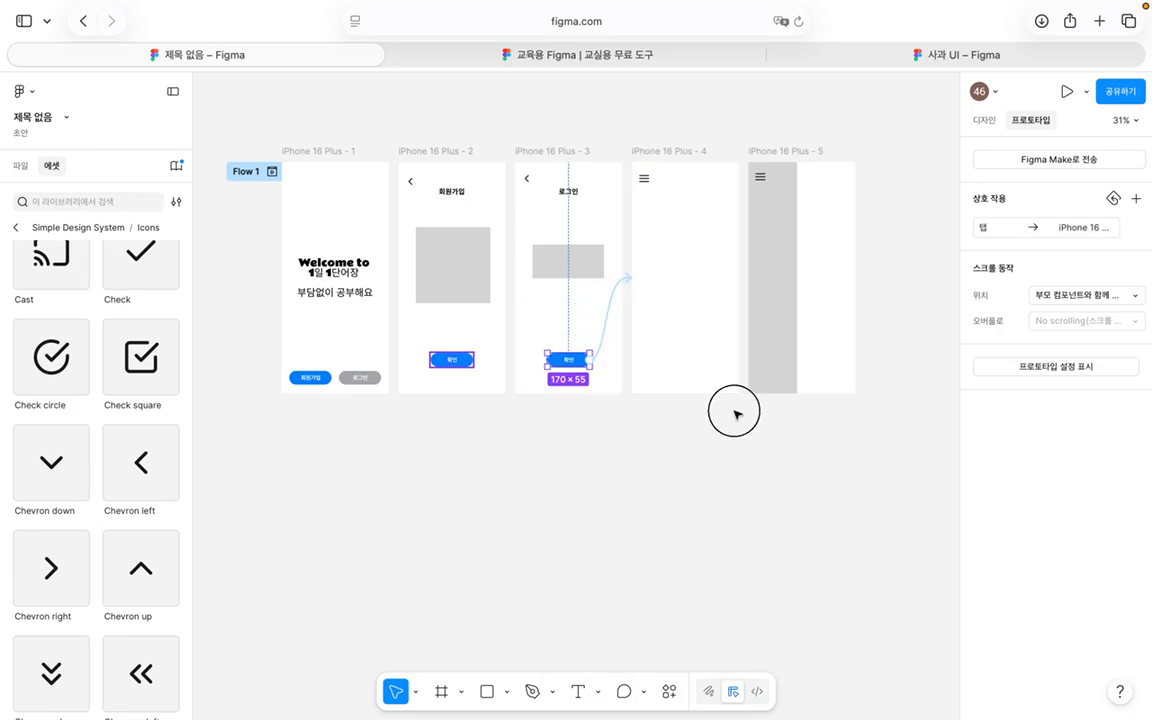
{"action": "left_click", "coordinate": [735, 342]}
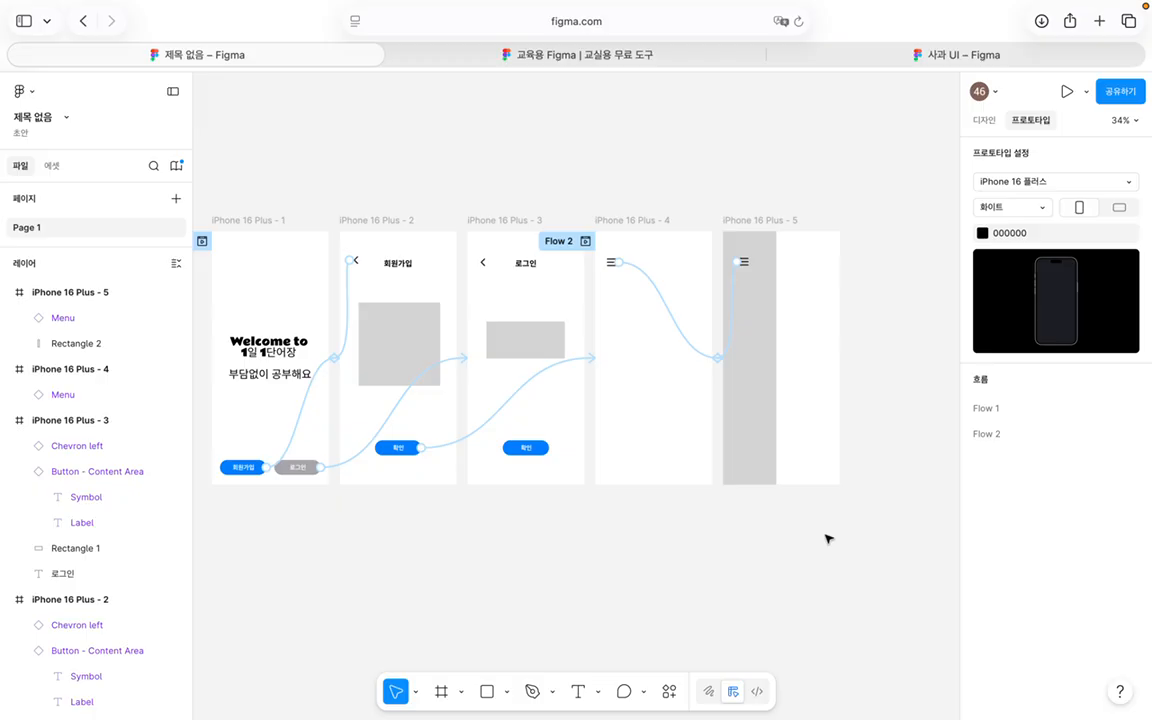
{"action": "left_click", "coordinate": [612, 263]}
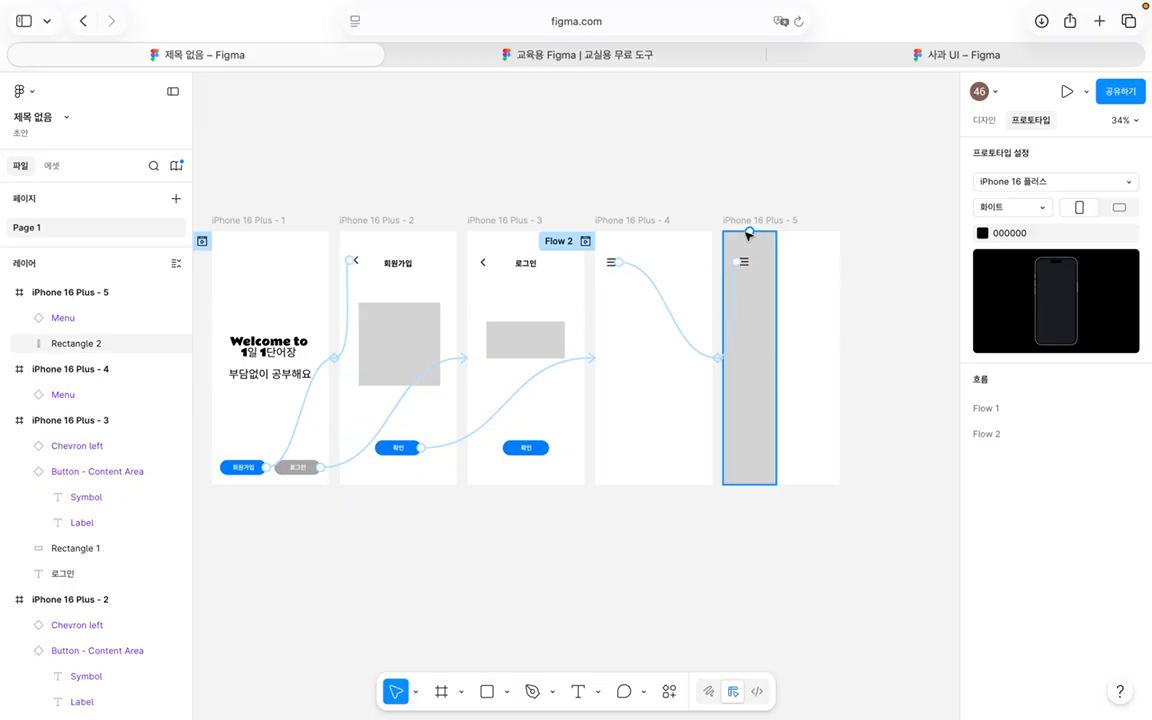
{"action": "left_click", "coordinate": [757, 337]}
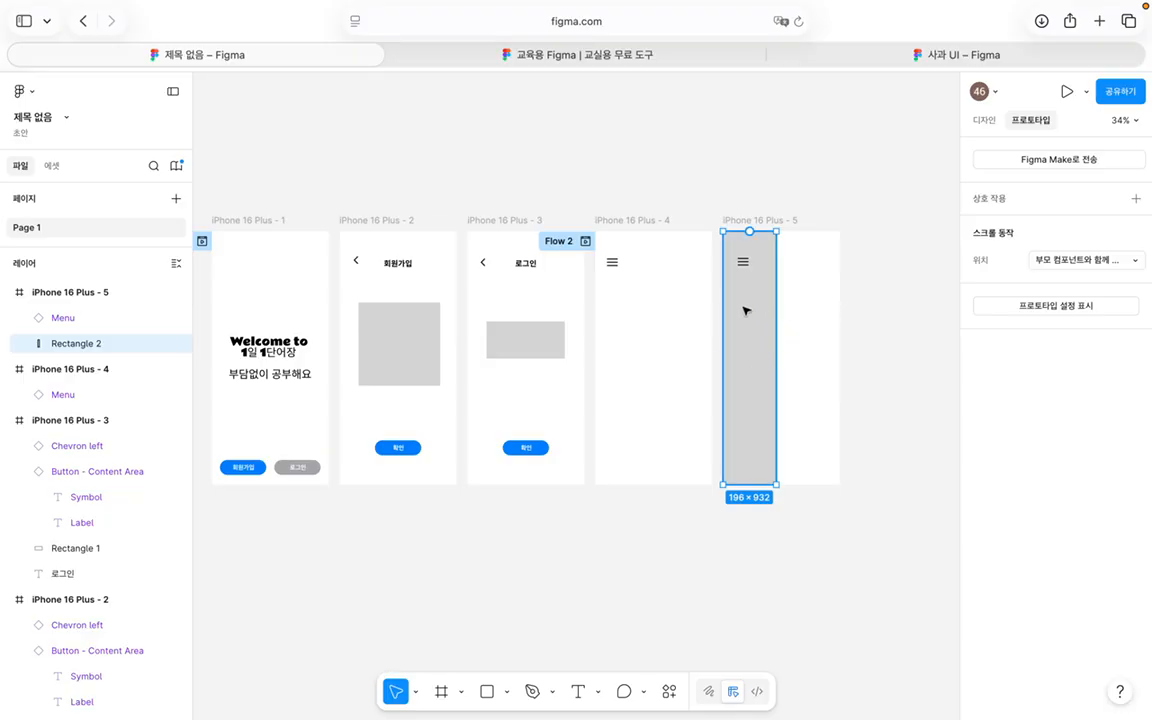
{"action": "left_click", "coordinate": [679, 393]}
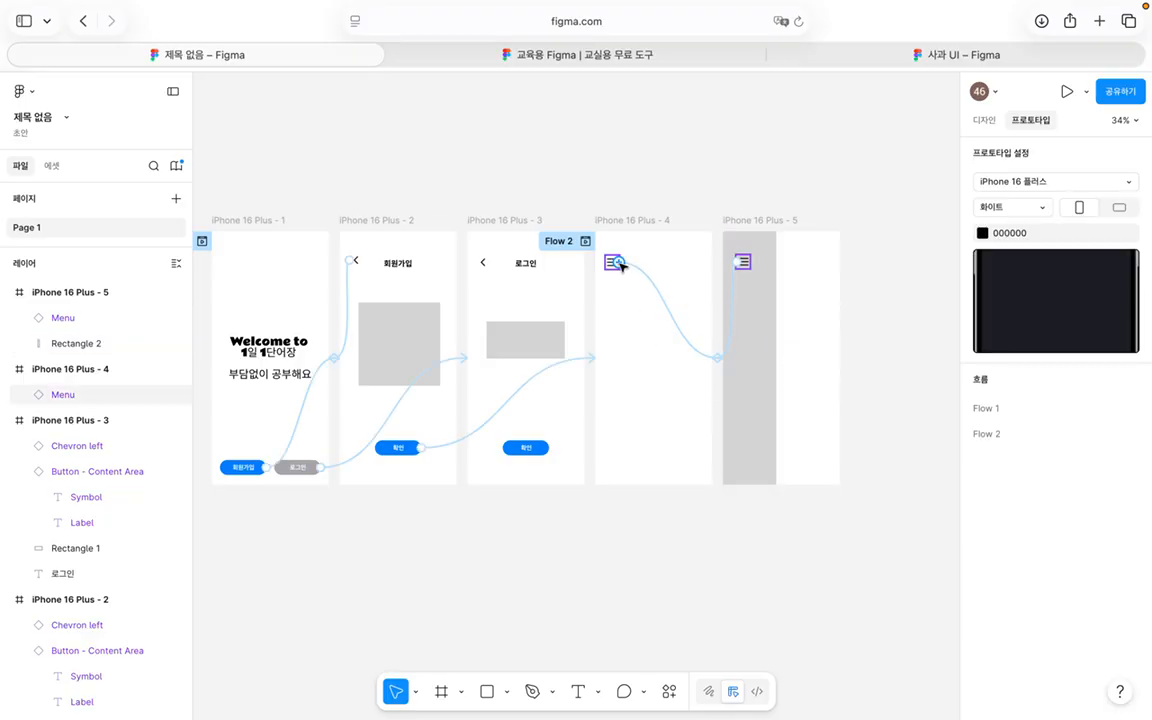
{"action": "left_click", "coordinate": [674, 320]}
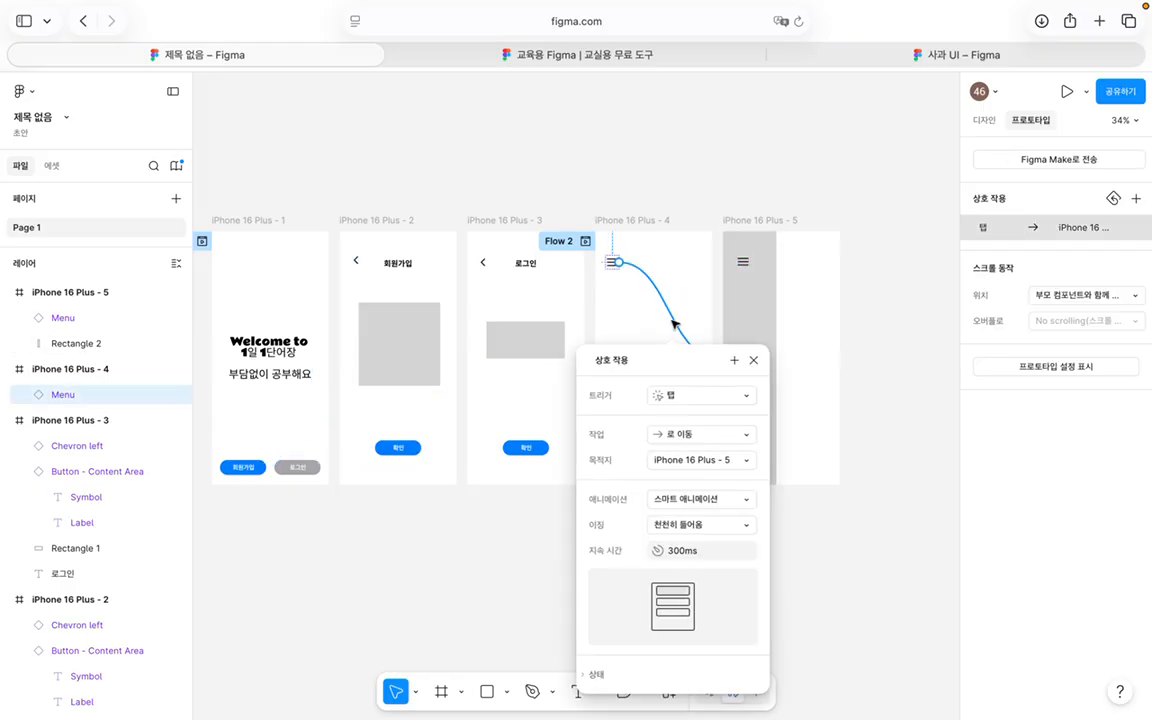
{"action": "left_click", "coordinate": [709, 526]}
{"action": "left_click", "coordinate": [707, 526]}
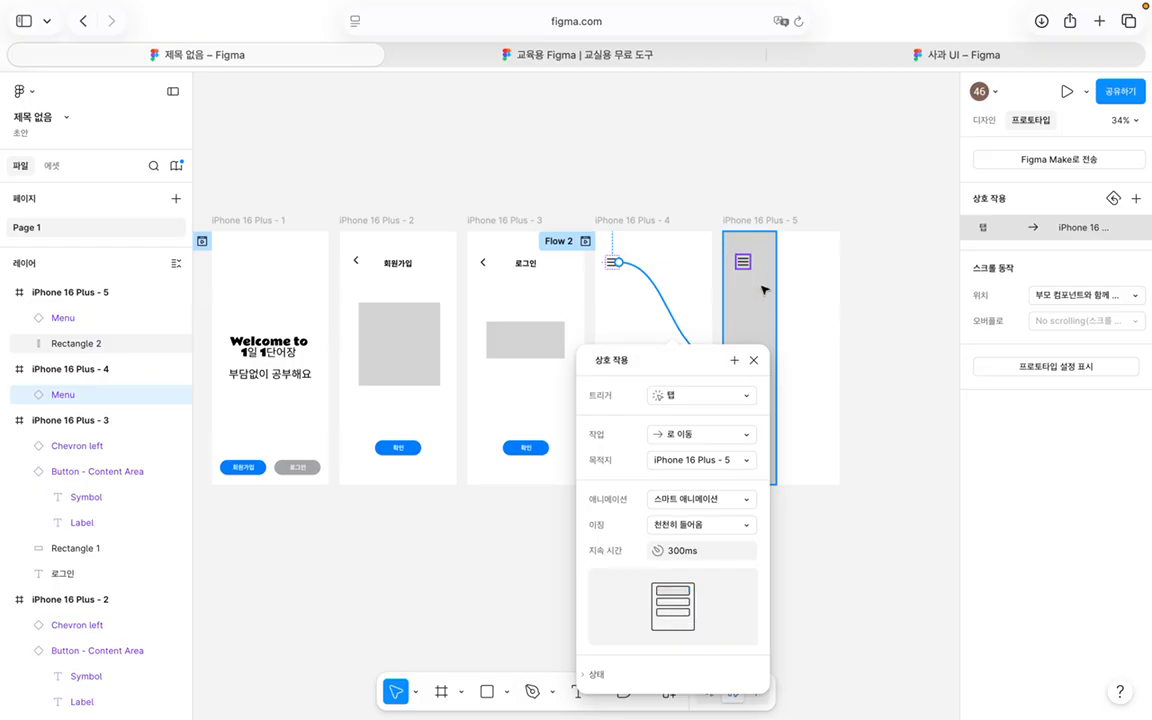
{"action": "left_click", "coordinate": [753, 360]}
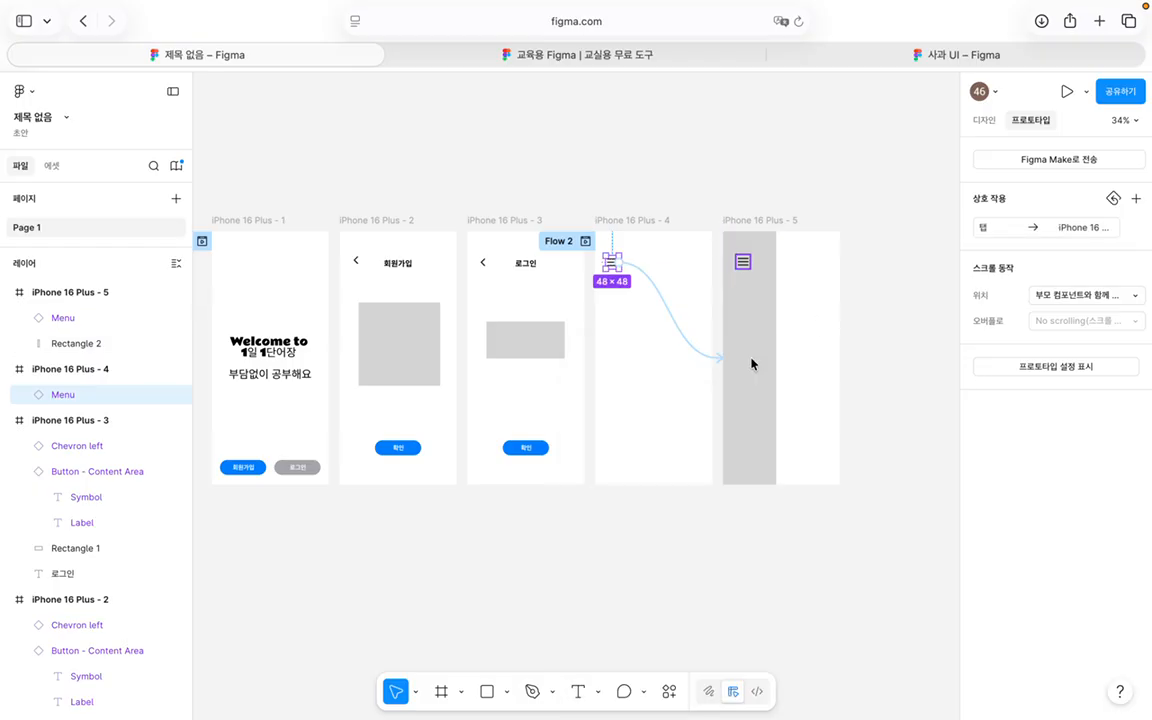
{"action": "left_click", "coordinate": [745, 262]}
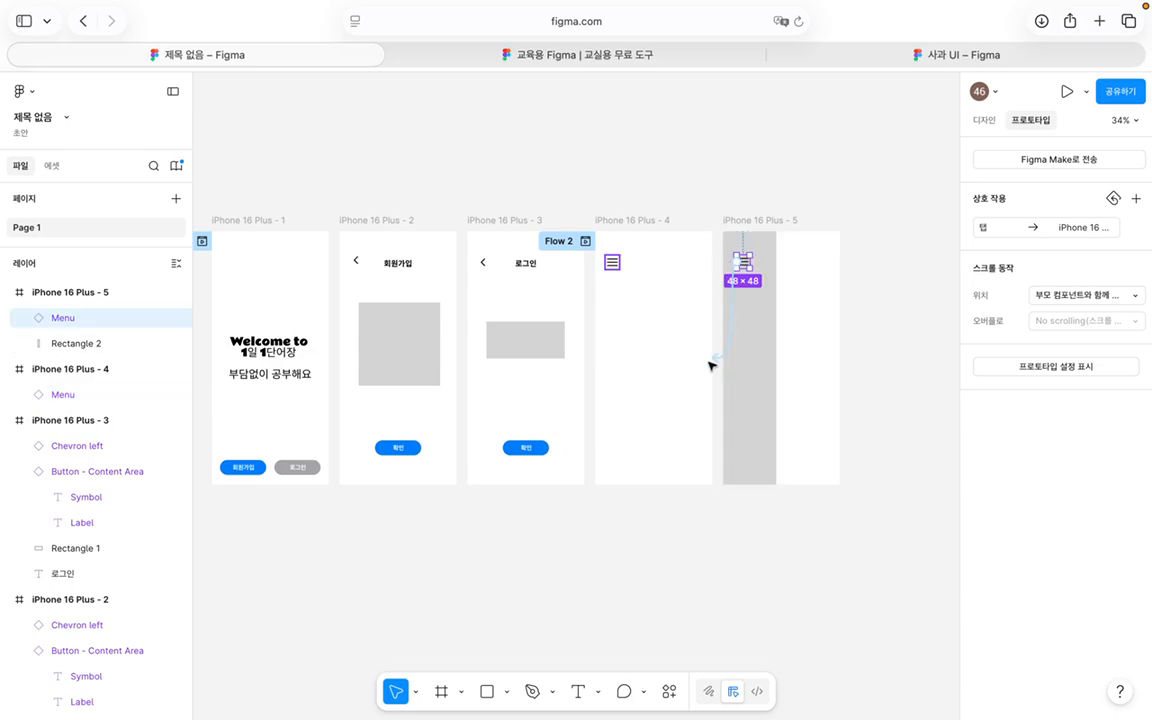
{"action": "left_click", "coordinate": [735, 316]}
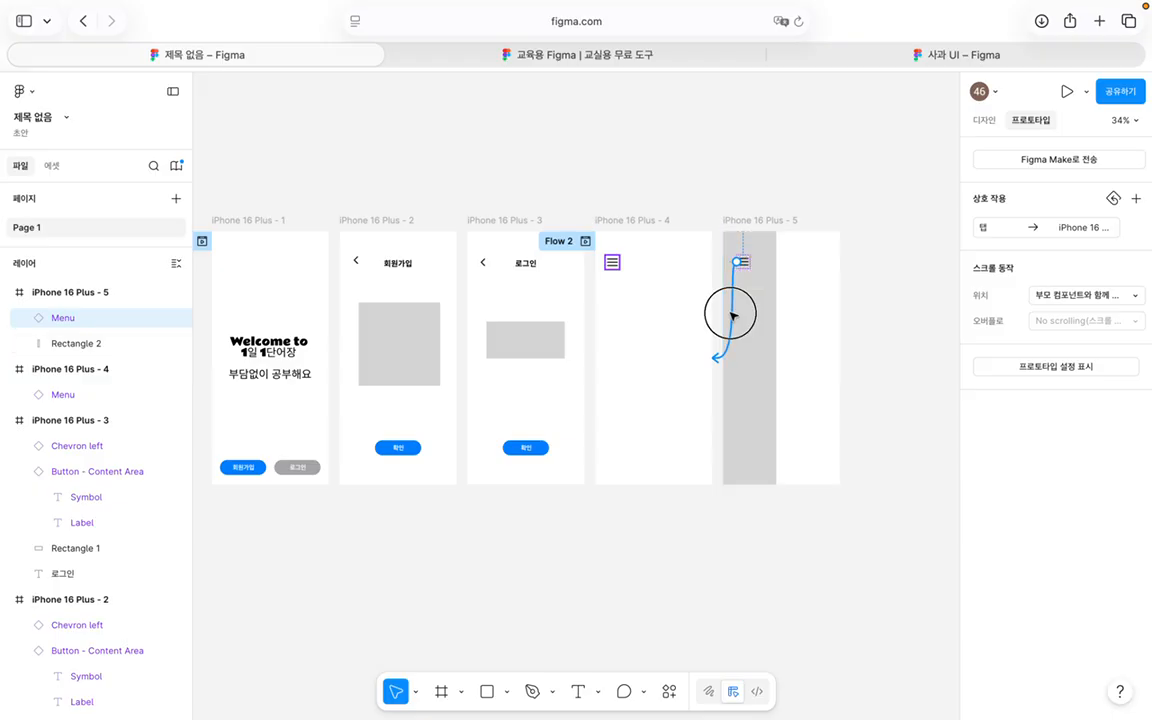
{"action": "scroll", "coordinate": [750, 515], "scroll_direction": "down", "scroll_amount": 2}
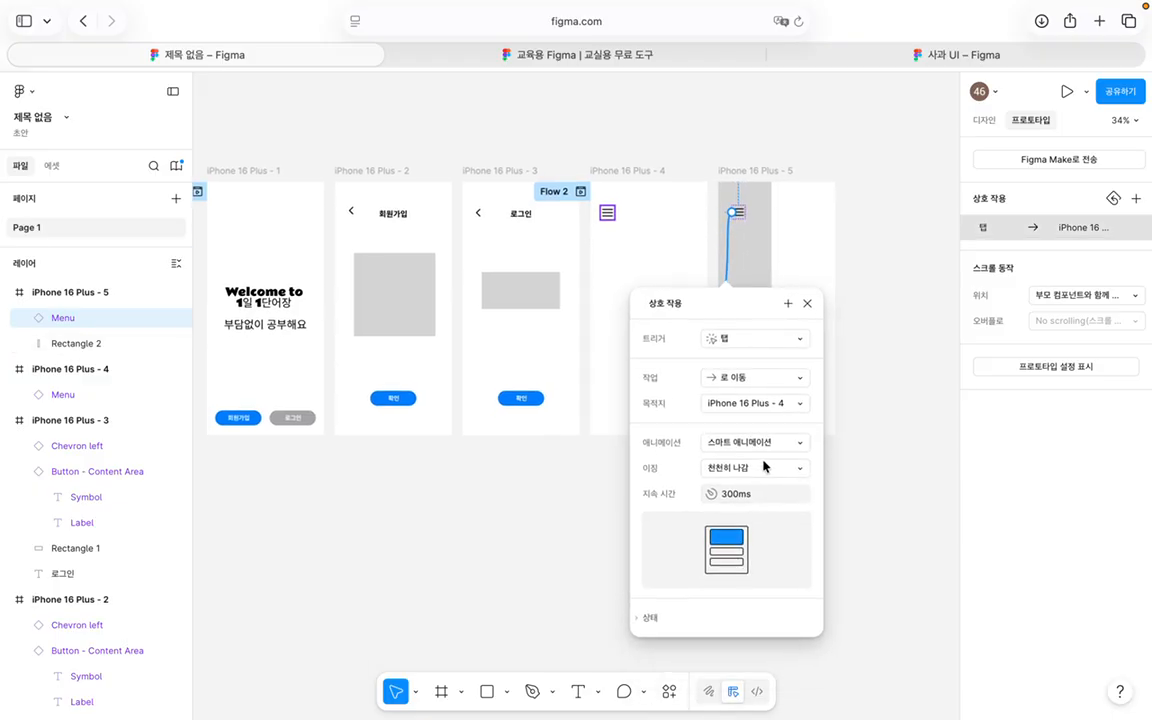
{"action": "left_click", "coordinate": [807, 303]}
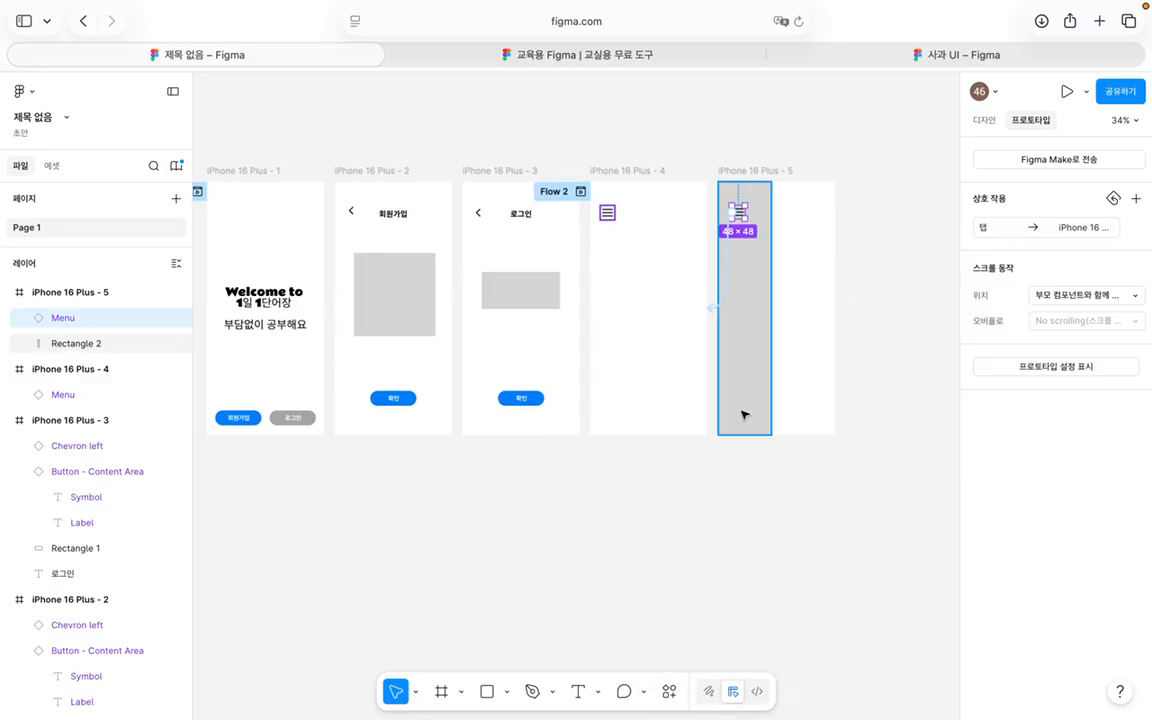
{"action": "left_click", "coordinate": [738, 470]}
{"action": "scroll", "coordinate": [738, 470], "scroll_direction": "left", "scroll_amount": 1}
{"action": "left_click", "coordinate": [672, 228]}
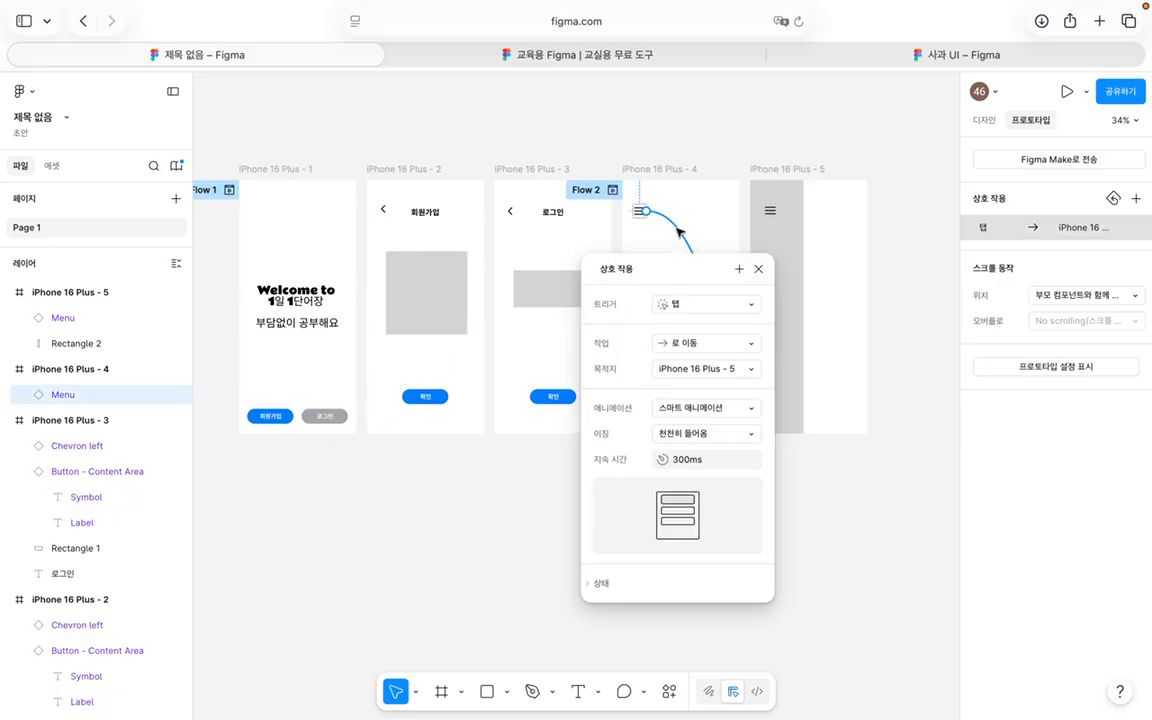
{"action": "left_click", "coordinate": [693, 345]}
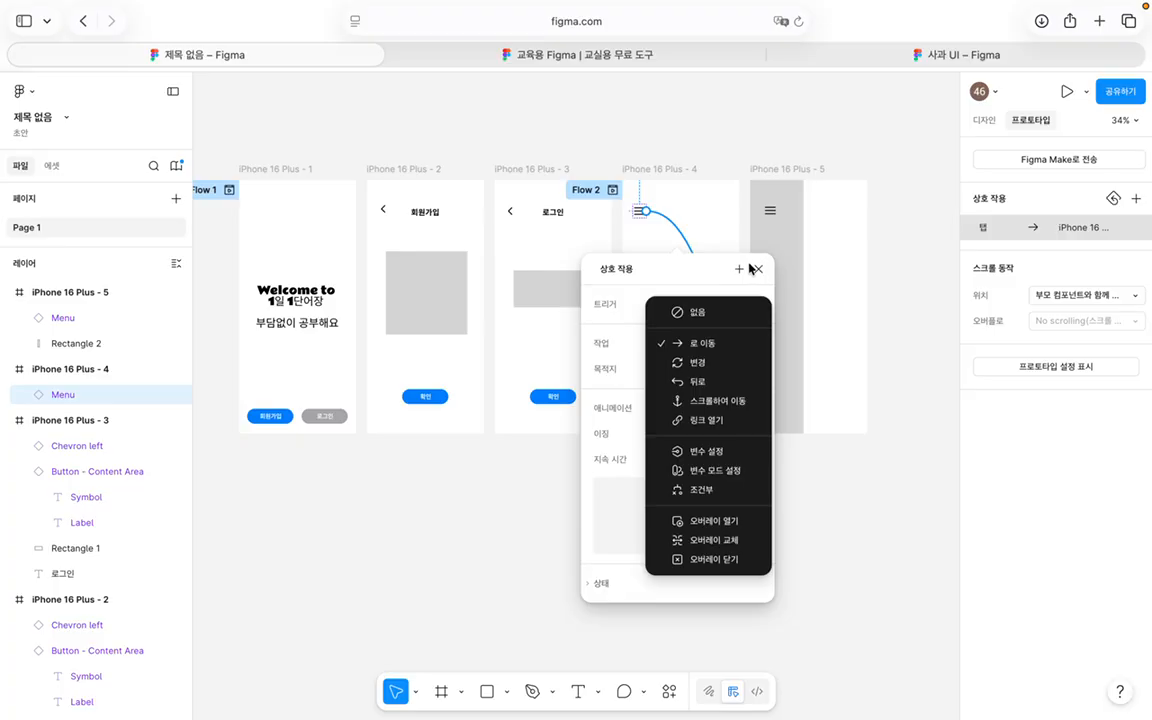
{"action": "left_click", "coordinate": [716, 268]}
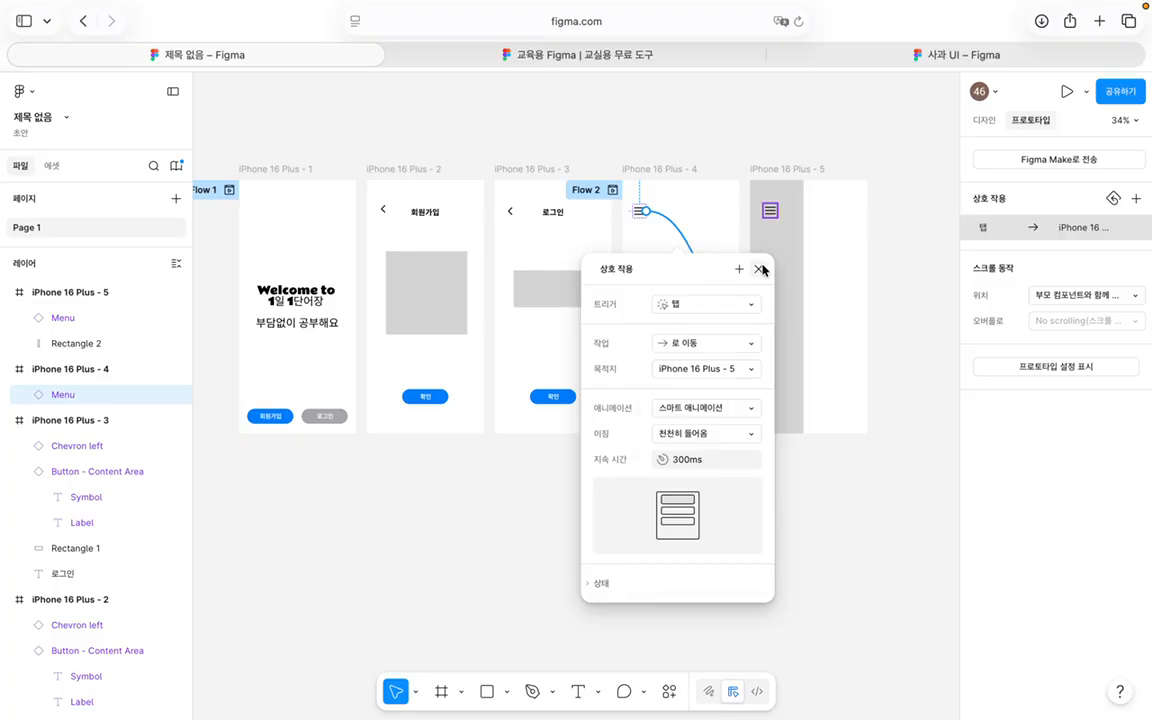
{"action": "left_click", "coordinate": [758, 269]}
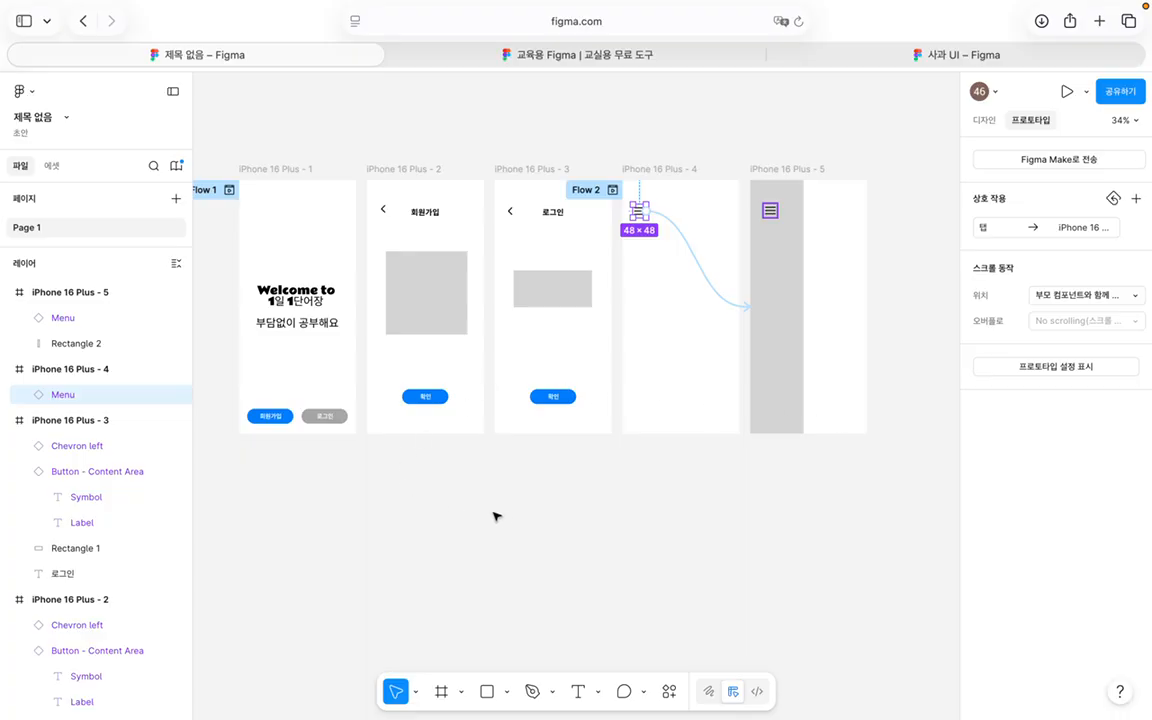
{"action": "scroll", "coordinate": [500, 516], "scroll_direction": "left", "scroll_amount": 2}
{"action": "scroll", "coordinate": [500, 516], "scroll_direction": "up", "scroll_amount": 1}
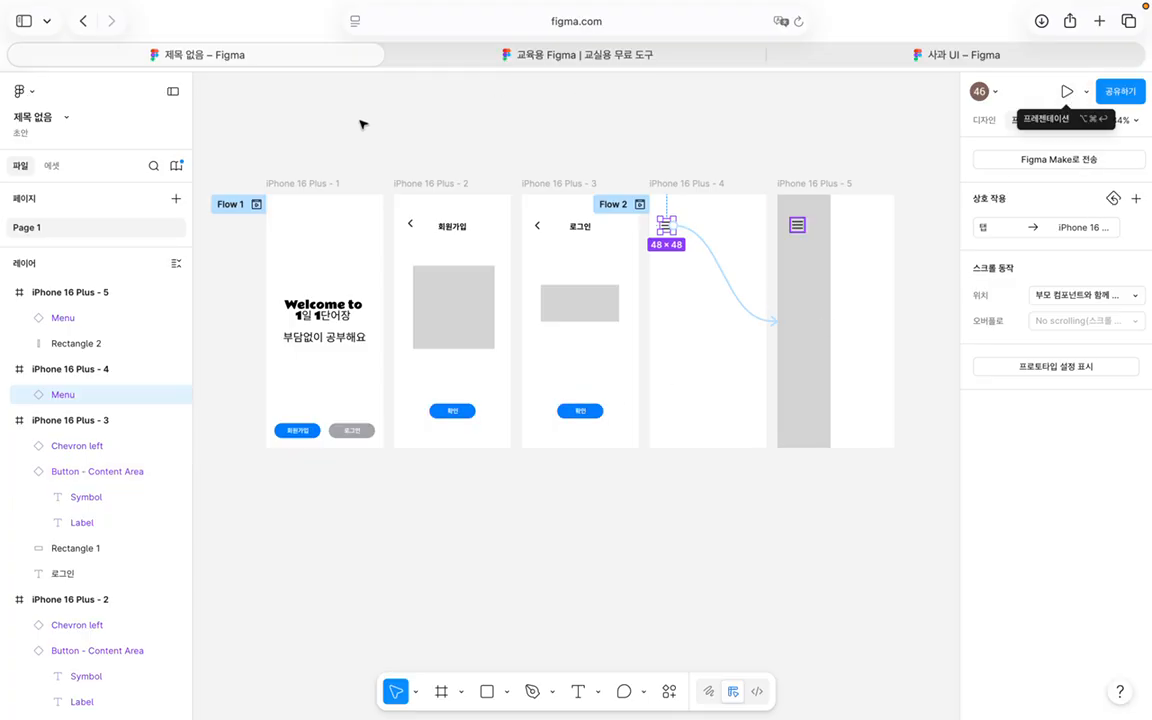
Step: Start the preview and test 회원가입 and 로그인, returning via the back chevrons
{"action": "left_click", "coordinate": [257, 206]}
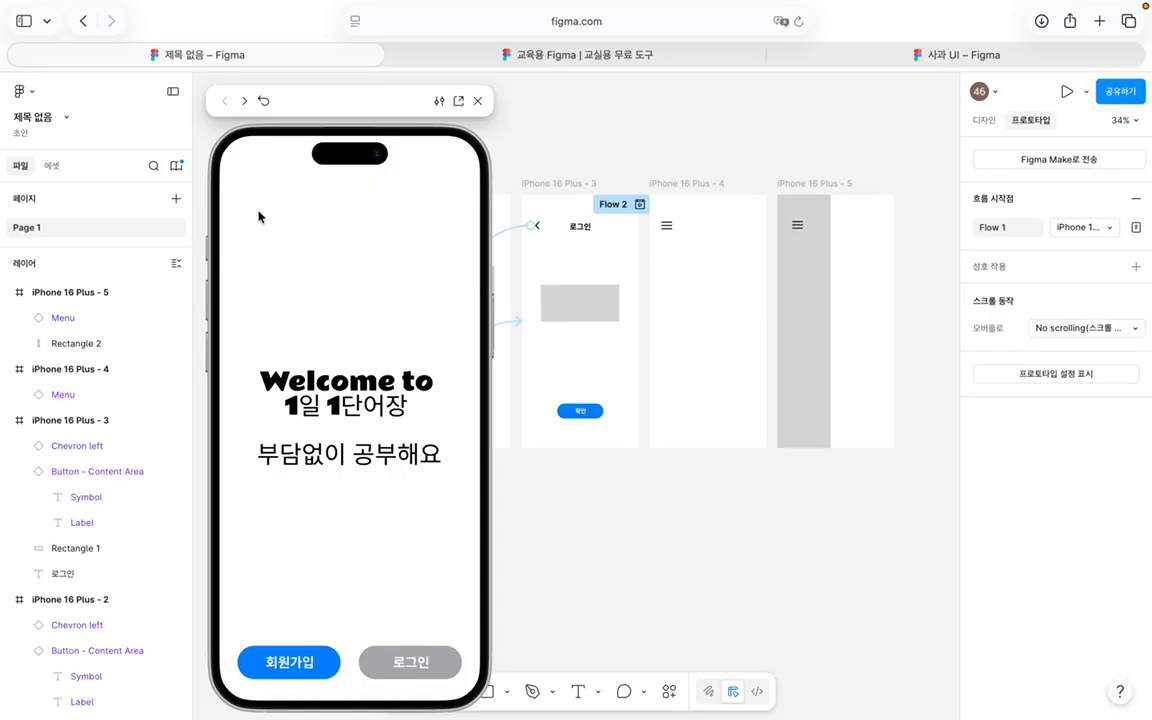
{"action": "left_click", "coordinate": [298, 664]}
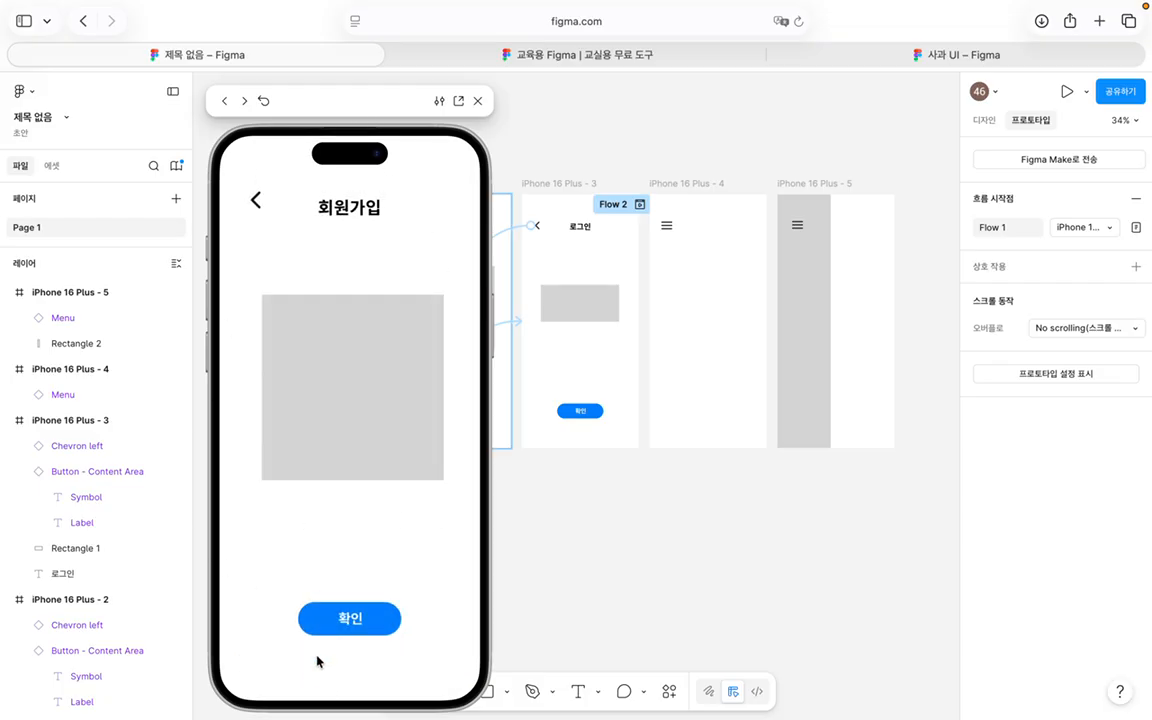
{"action": "left_click", "coordinate": [256, 197]}
{"action": "left_click", "coordinate": [398, 663]}
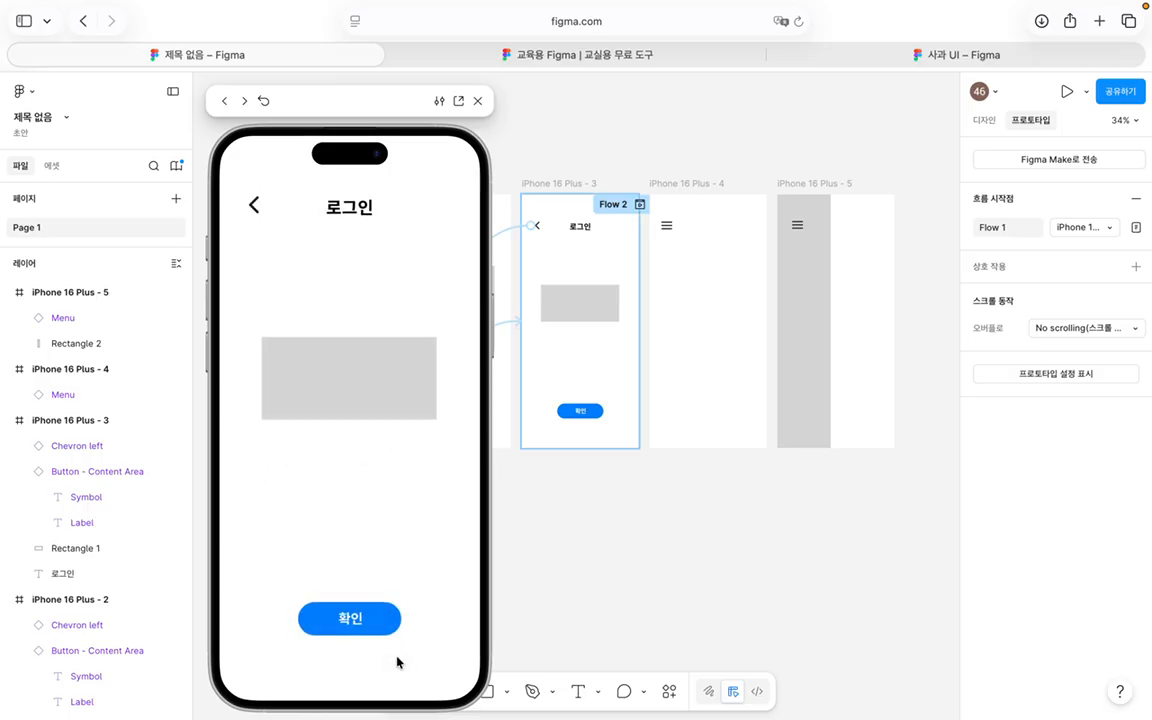
{"action": "left_click", "coordinate": [252, 198]}
Step: Go from 회원가입 through 확인 to the menu screen and toggle the side menu
{"action": "left_click", "coordinate": [303, 661]}
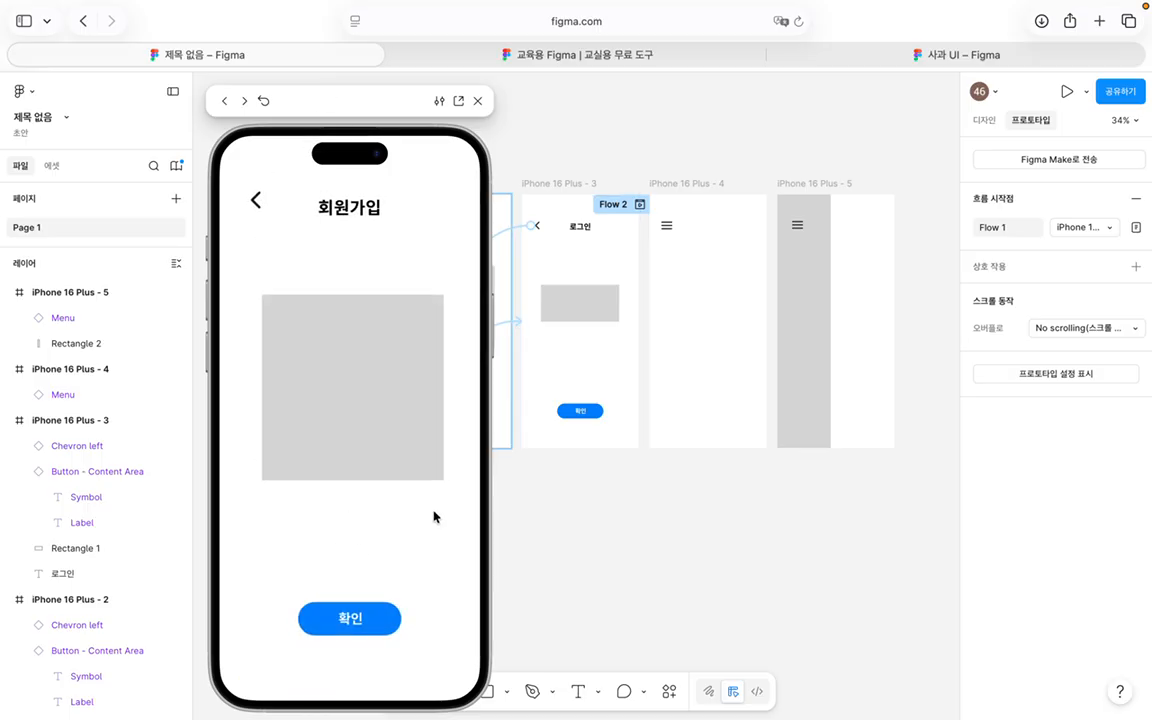
{"action": "left_click", "coordinate": [367, 618]}
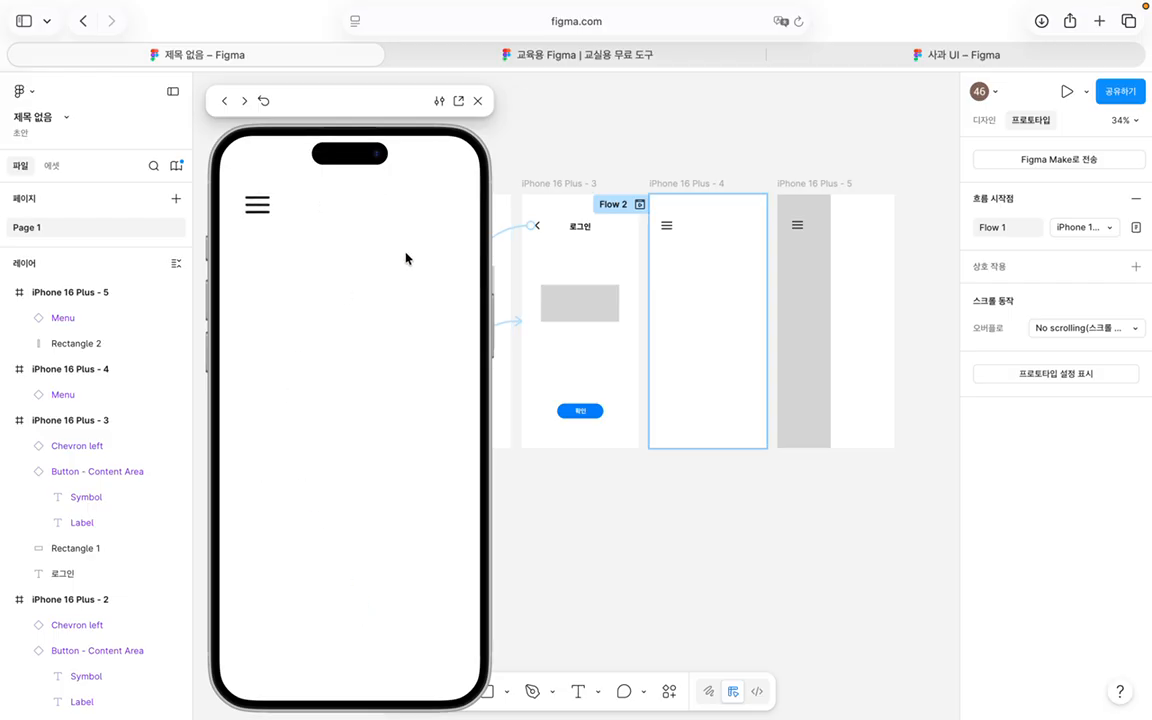
{"action": "left_click", "coordinate": [257, 205]}
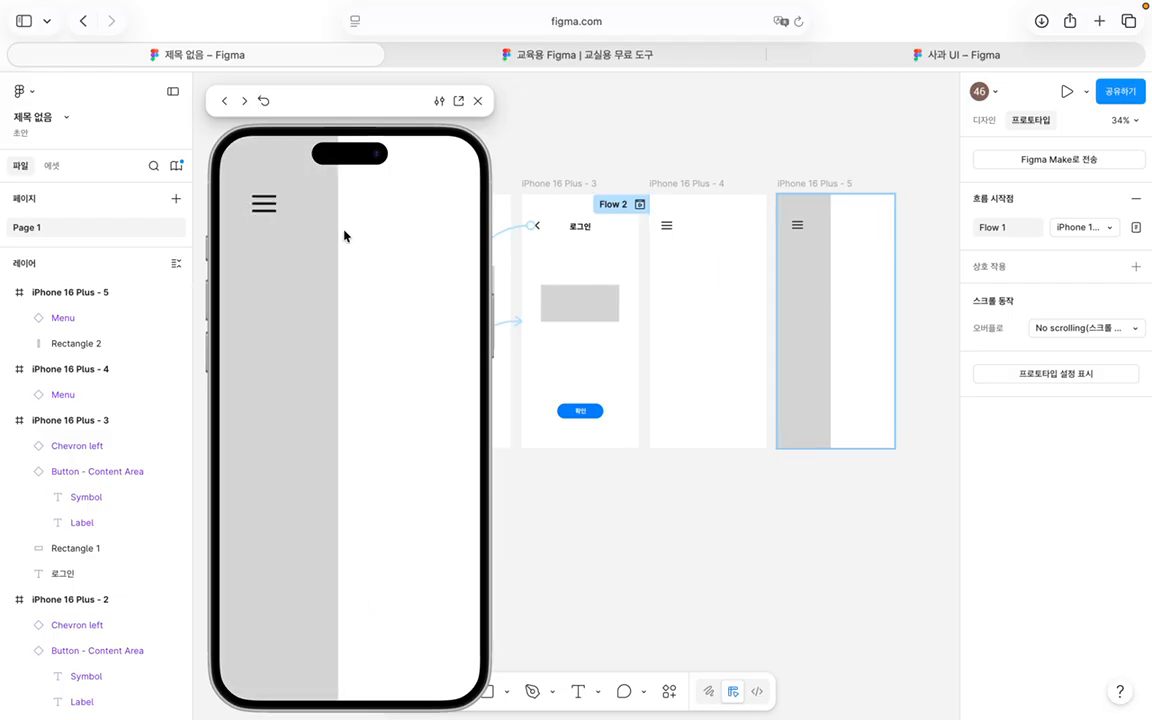
{"action": "left_click", "coordinate": [264, 210]}
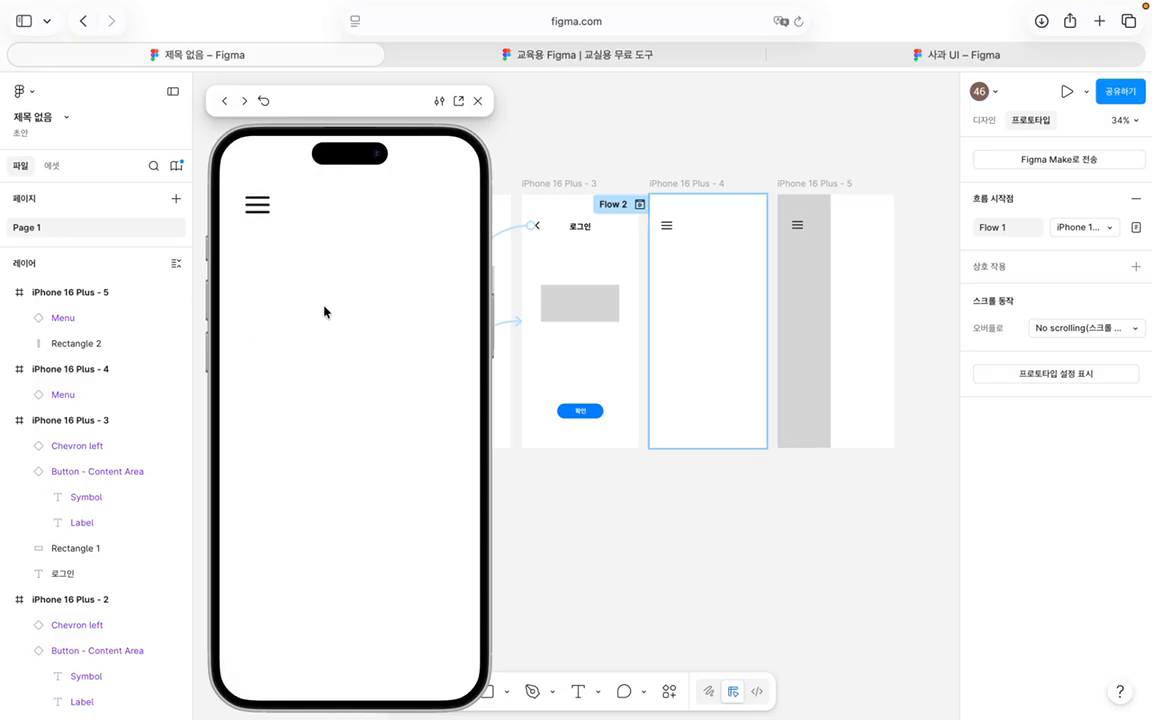
{"action": "left_click", "coordinate": [249, 200]}
{"action": "left_click", "coordinate": [250, 200]}
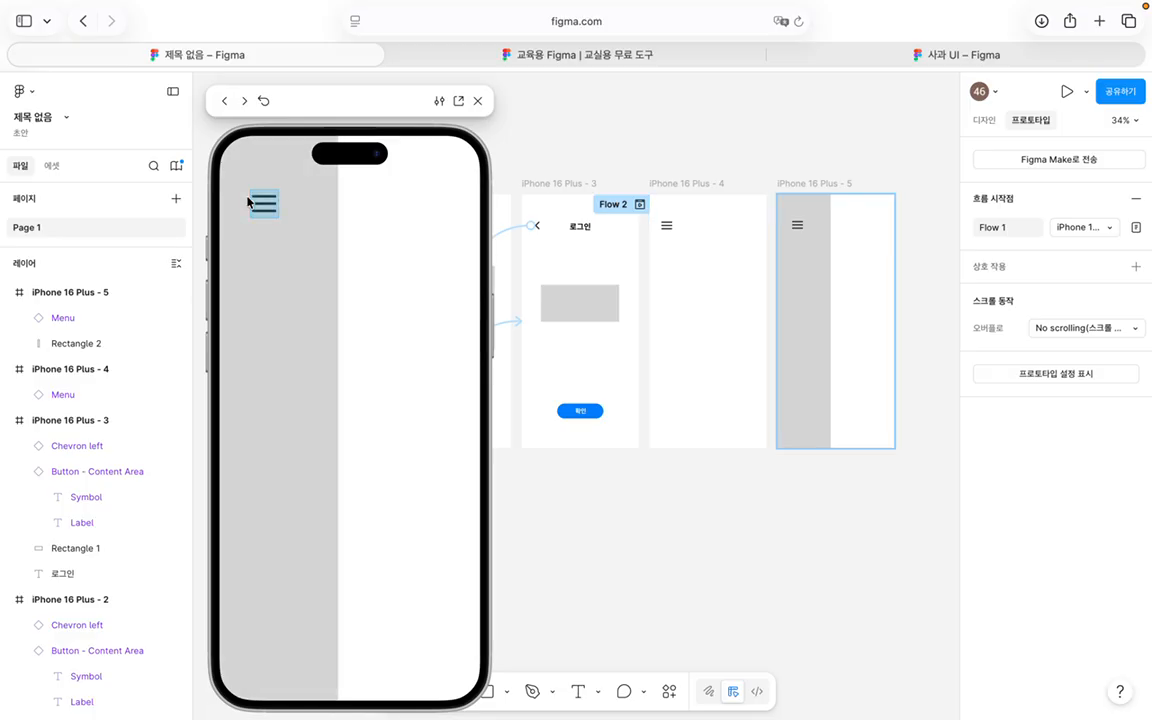
{"action": "left_click", "coordinate": [268, 210]}
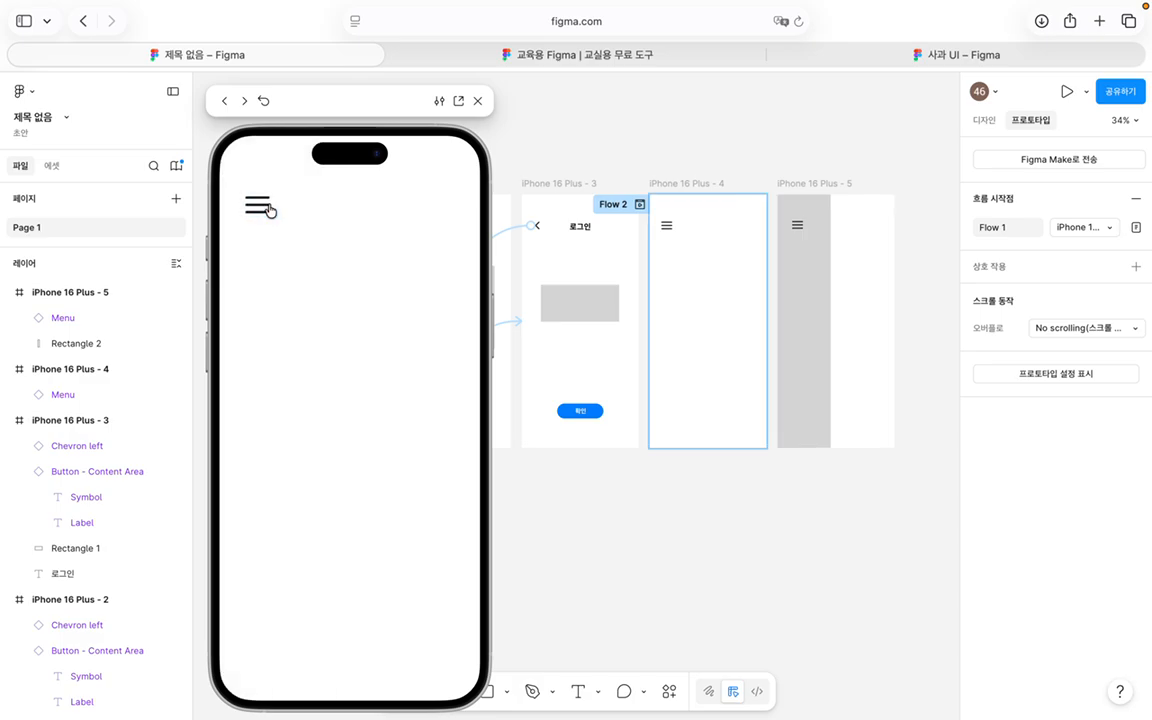
Step: Close the preview and deselect all to show file prototype settings with Flow 1 and Flow 2
{"action": "left_click", "coordinate": [477, 100]}
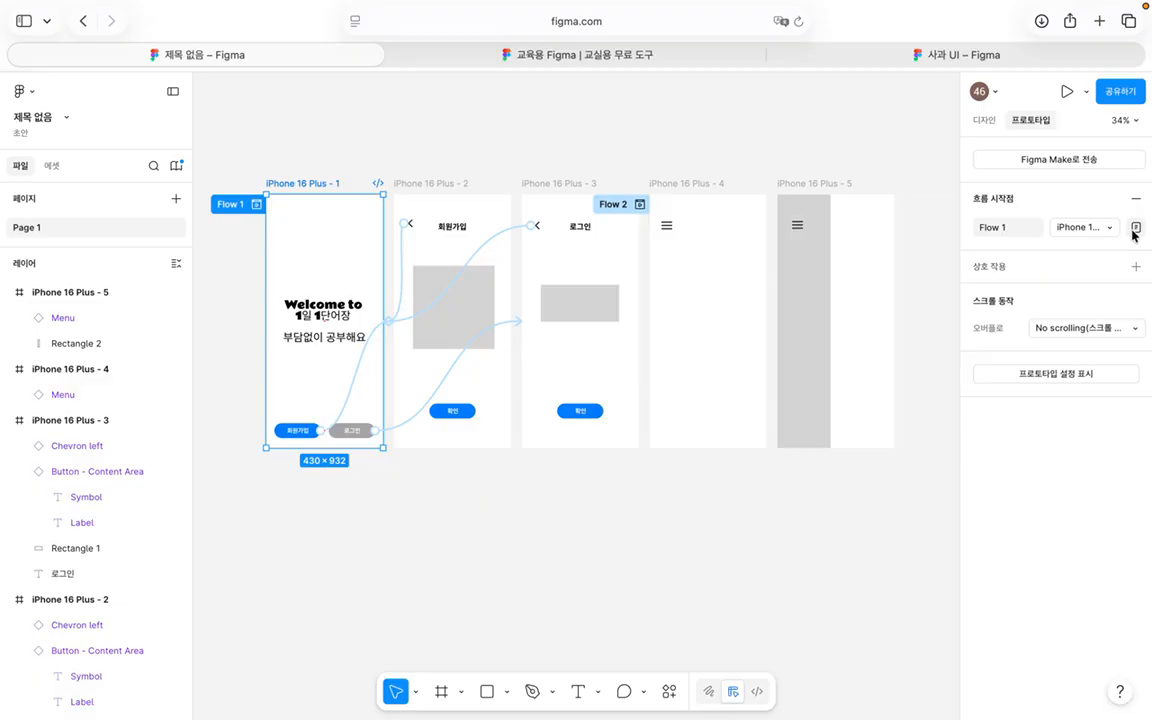
{"action": "left_click", "coordinate": [990, 120]}
{"action": "left_click", "coordinate": [1029, 120]}
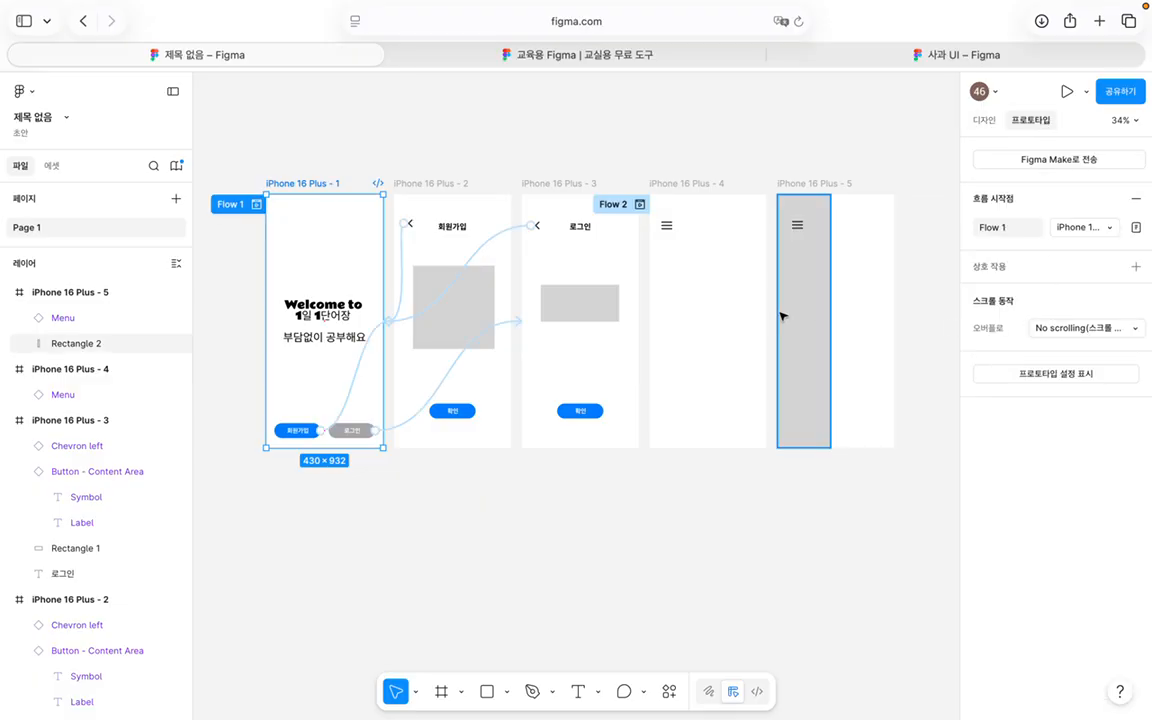
{"action": "left_click", "coordinate": [711, 292]}
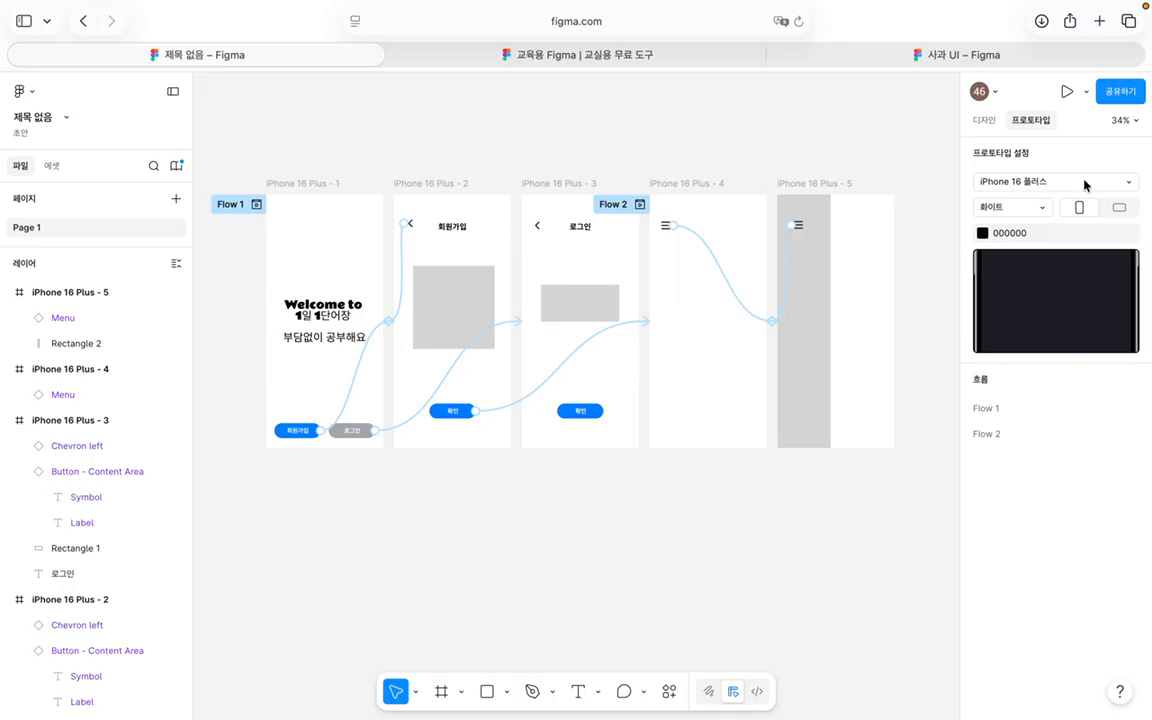
Step: Open the iPhone 16 Plus device options and try landscape, then return to portrait
{"action": "left_click", "coordinate": [726, 325]}
{"action": "left_click", "coordinate": [1044, 181]}
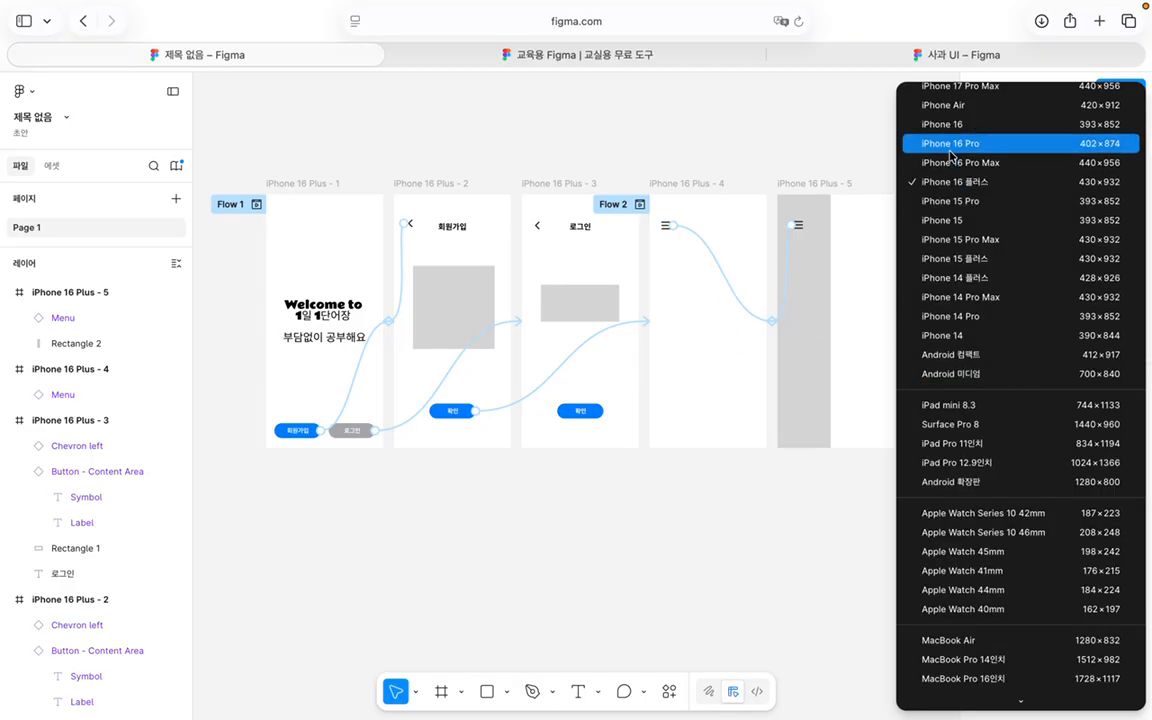
{"action": "left_click", "coordinate": [776, 586]}
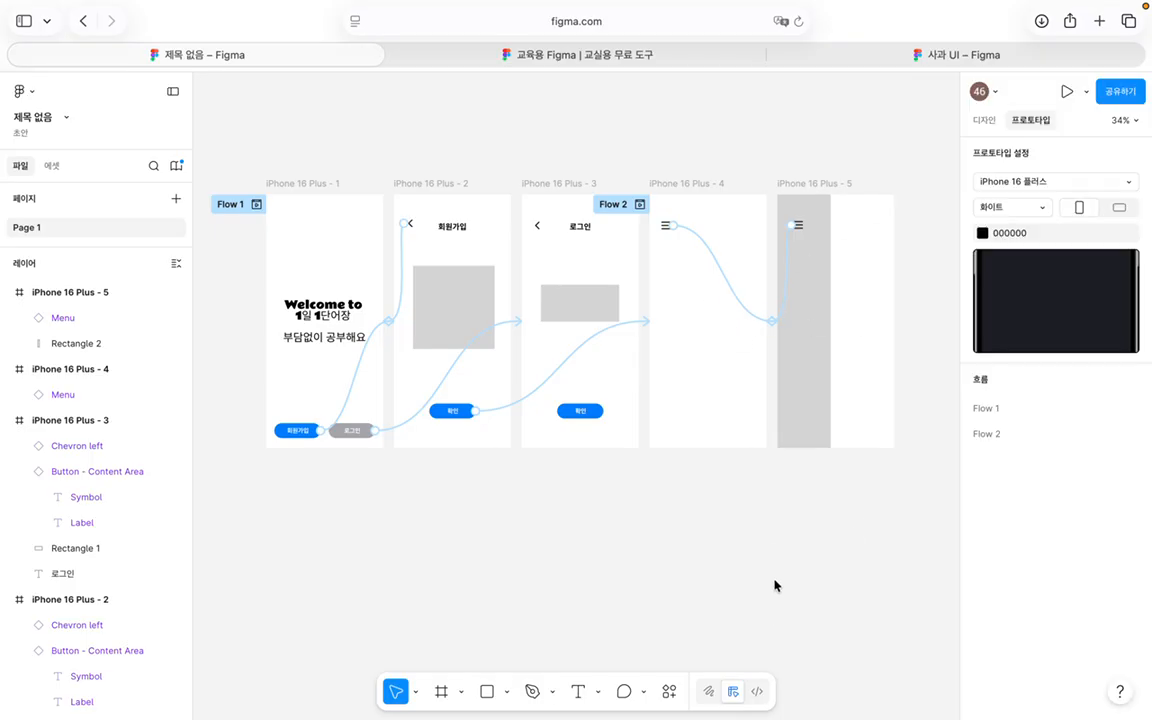
{"action": "left_click", "coordinate": [1125, 215]}
{"action": "left_click", "coordinate": [1080, 208]}
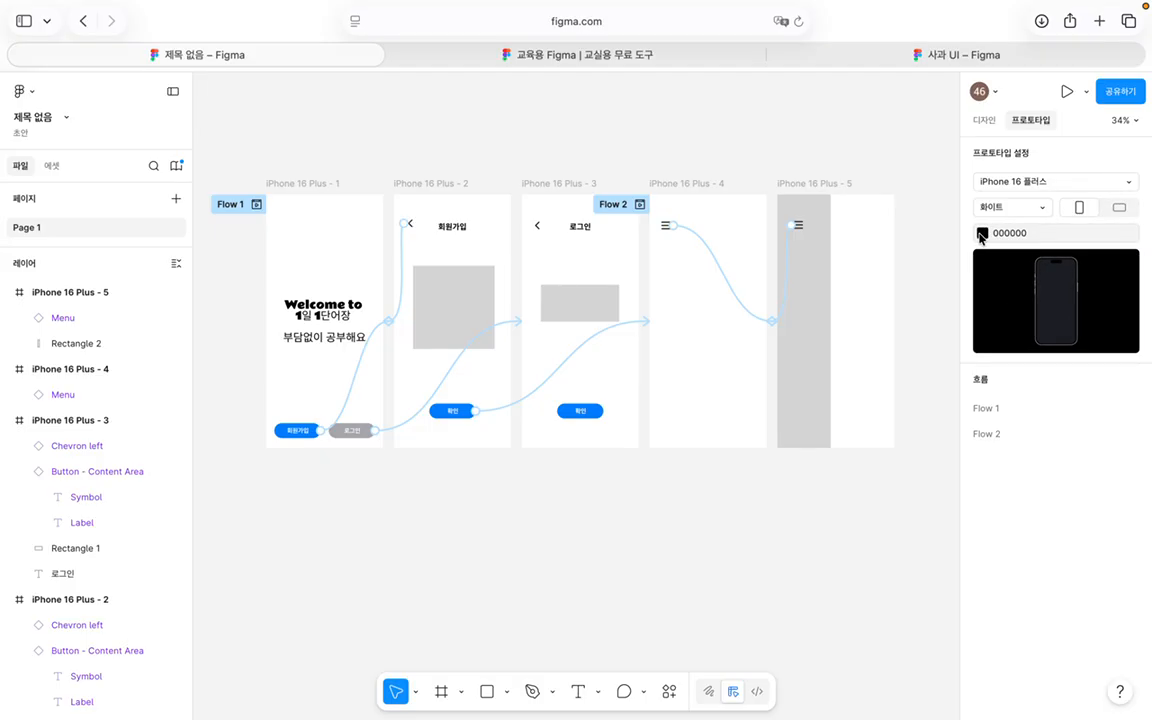
Step: Try a Pink device frame colour, then set it back to White
{"action": "left_click", "coordinate": [1012, 208]}
{"action": "left_click", "coordinate": [1011, 234]}
{"action": "left_click", "coordinate": [1021, 208]}
{"action": "left_click", "coordinate": [1019, 189]}
{"action": "left_click", "coordinate": [786, 224]}
{"action": "left_click", "coordinate": [718, 222]}
Step: Open the asset libraries and go back to Simple Design System's categories
{"action": "left_click", "coordinate": [52, 166]}
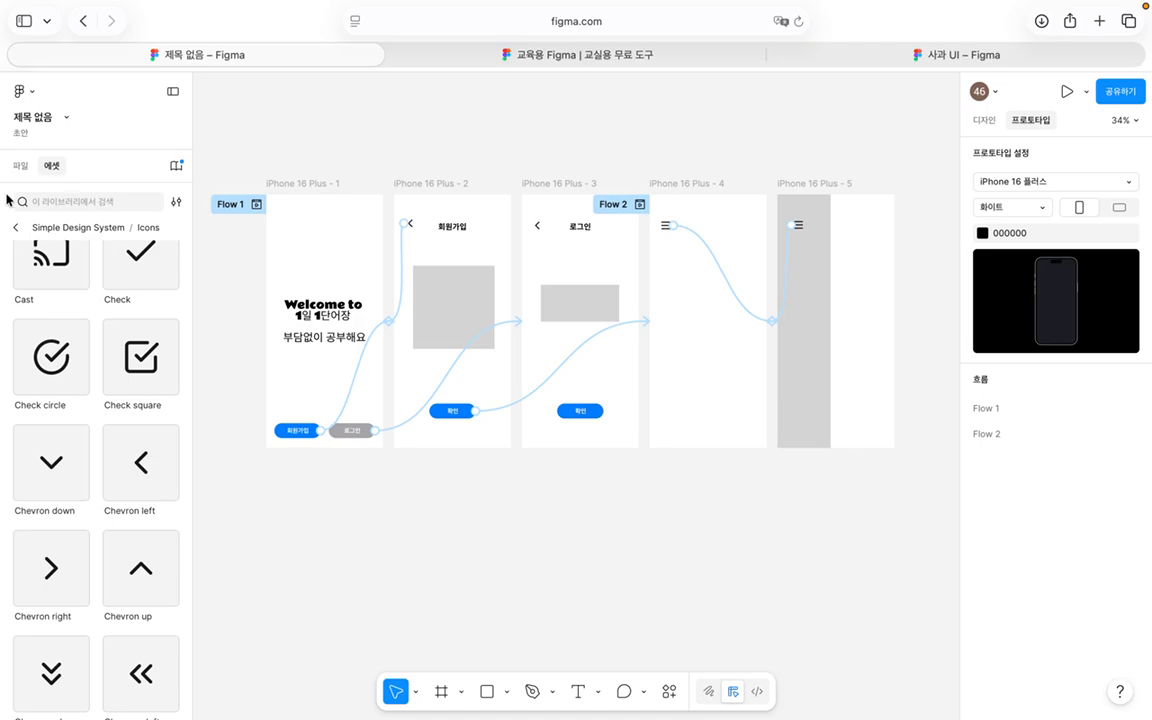
{"action": "scroll", "coordinate": [58, 260], "scroll_direction": "up", "scroll_amount": 5}
{"action": "left_click", "coordinate": [15, 227]}
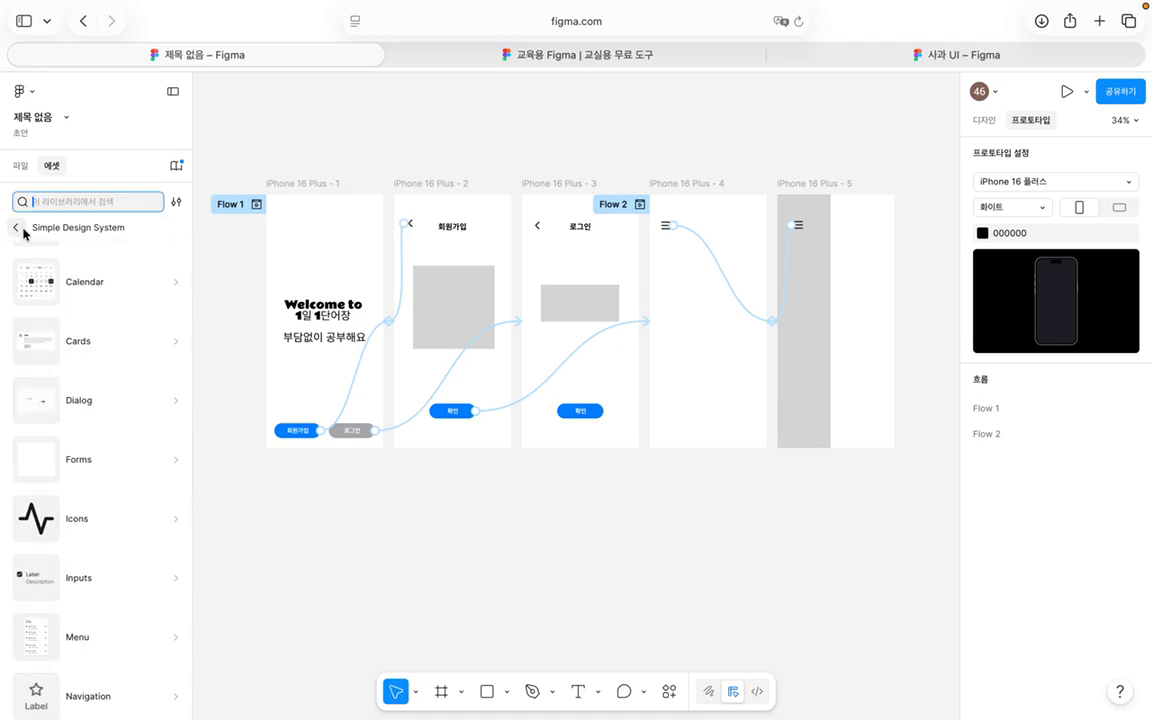
{"action": "scroll", "coordinate": [86, 457], "scroll_direction": "up", "scroll_amount": 5}
{"action": "scroll", "coordinate": [128, 387], "scroll_direction": "down", "scroll_amount": 10}
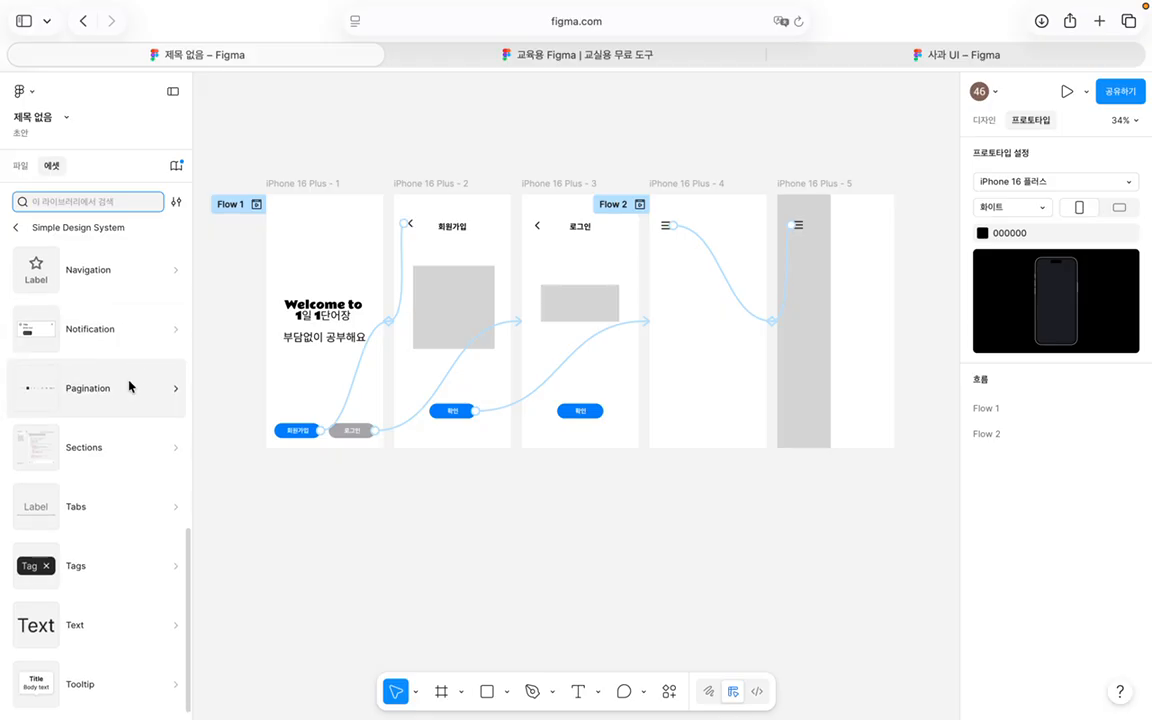
{"action": "scroll", "coordinate": [128, 387], "scroll_direction": "up", "scroll_amount": 10}
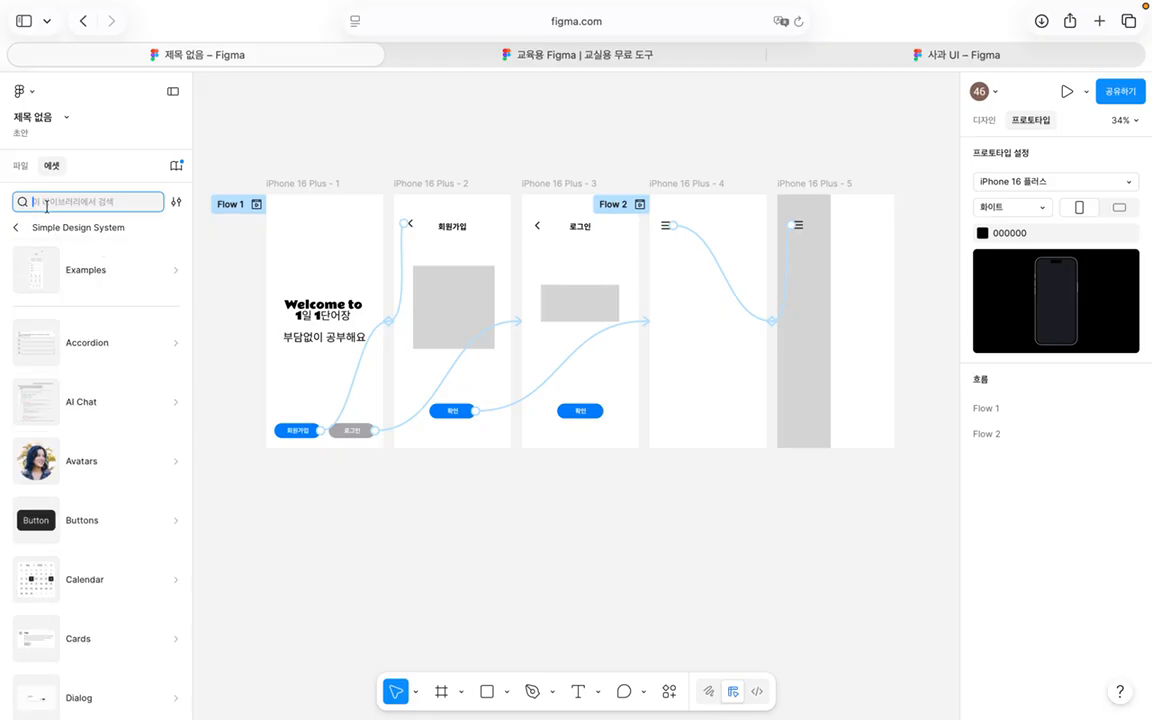
Step: Browse iOS and iPadOS 26 > Product Bezels, then switch to the 사과 UI file
{"action": "left_click", "coordinate": [16, 227]}
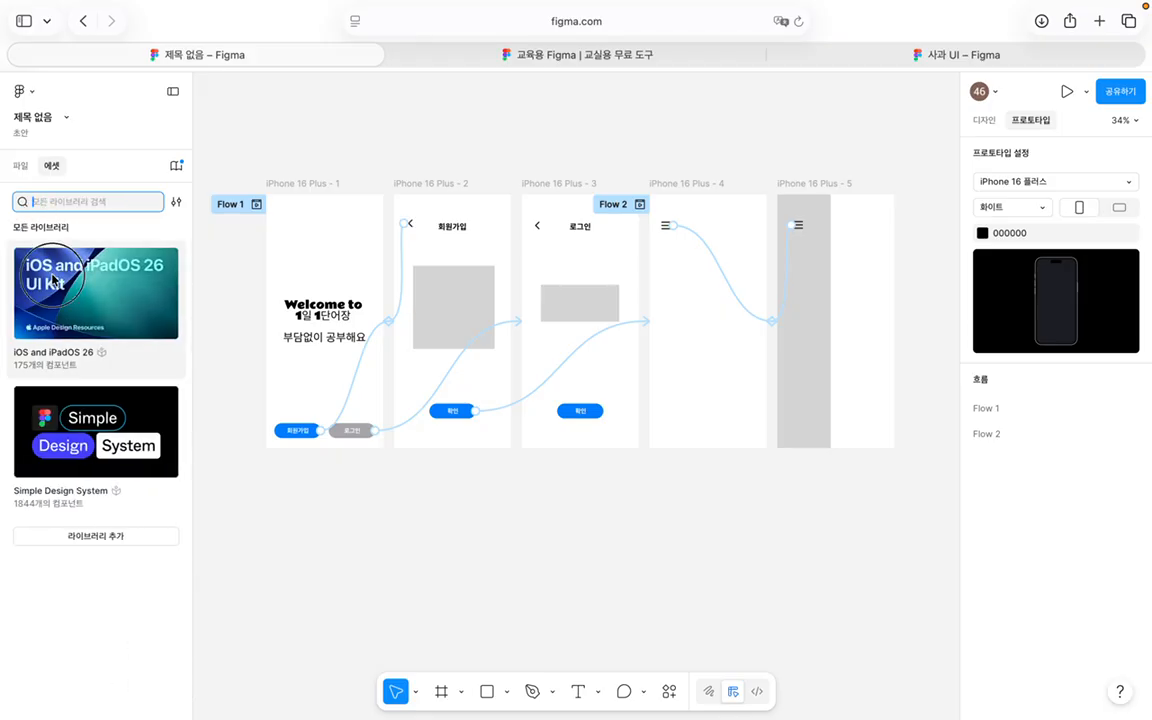
{"action": "left_click", "coordinate": [90, 290]}
{"action": "scroll", "coordinate": [83, 418], "scroll_direction": "down", "scroll_amount": 10}
{"action": "scroll", "coordinate": [82, 400], "scroll_direction": "down", "scroll_amount": 10}
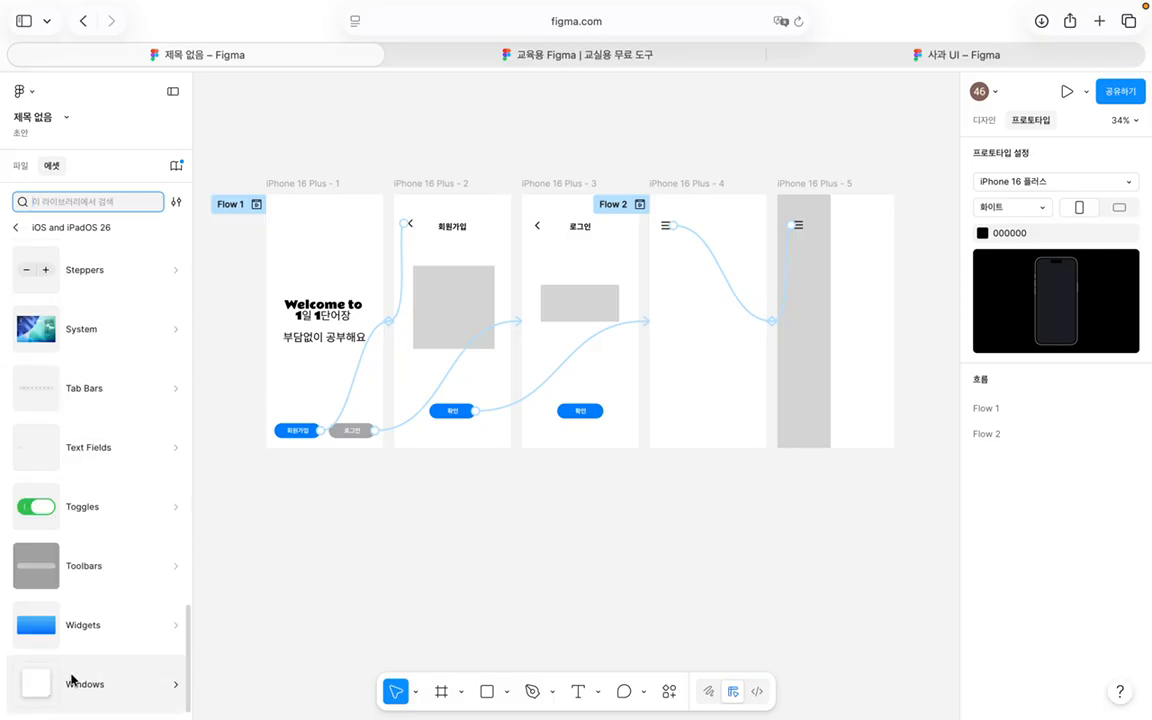
{"action": "scroll", "coordinate": [72, 679], "scroll_direction": "up", "scroll_amount": 4}
{"action": "scroll", "coordinate": [72, 679], "scroll_direction": "up", "scroll_amount": 3}
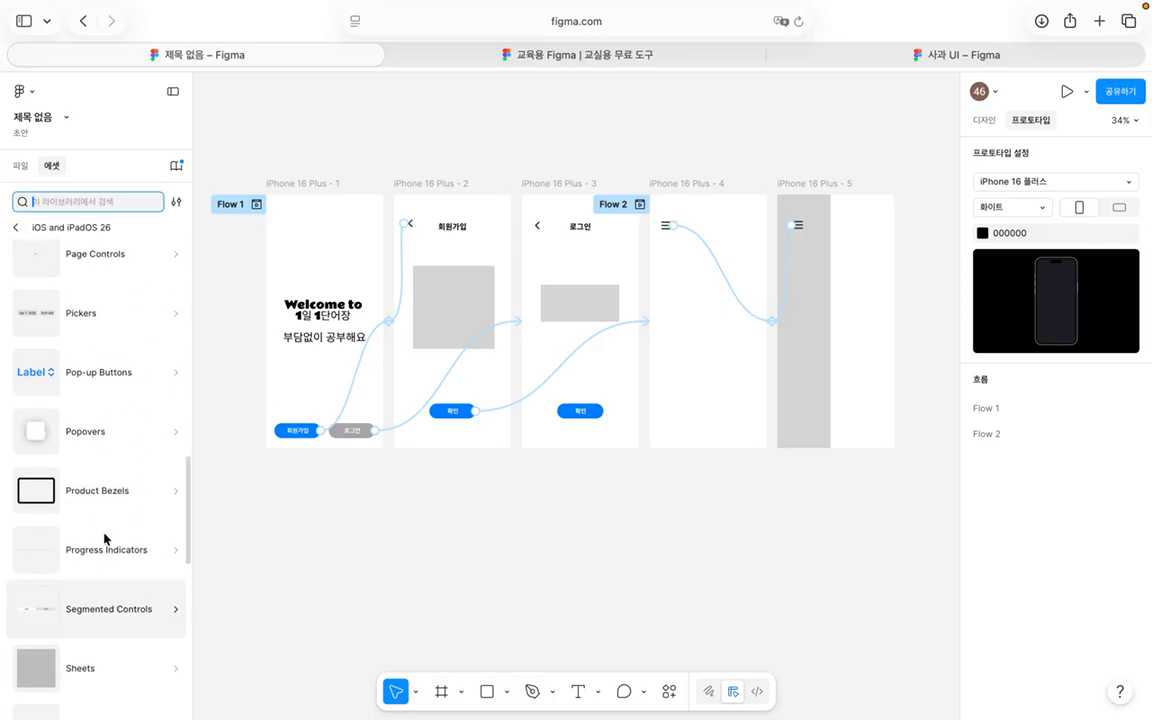
{"action": "left_click", "coordinate": [113, 494]}
{"action": "scroll", "coordinate": [130, 470], "scroll_direction": "down", "scroll_amount": 3}
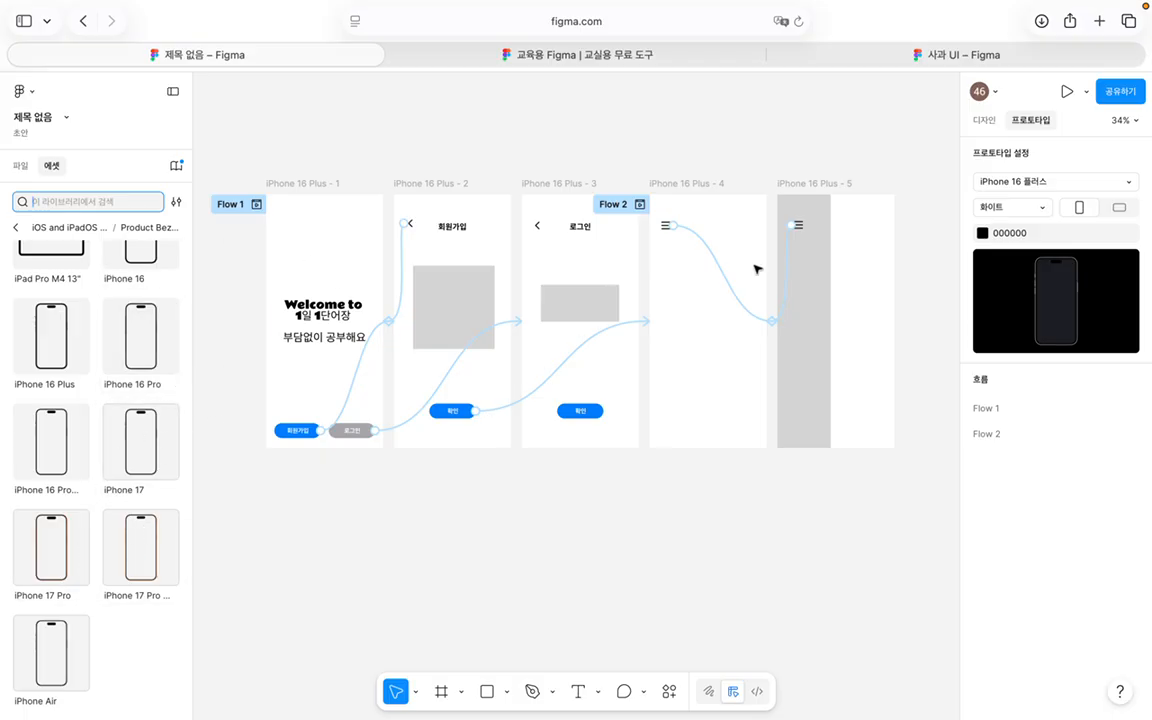
{"action": "left_click", "coordinate": [1016, 54]}
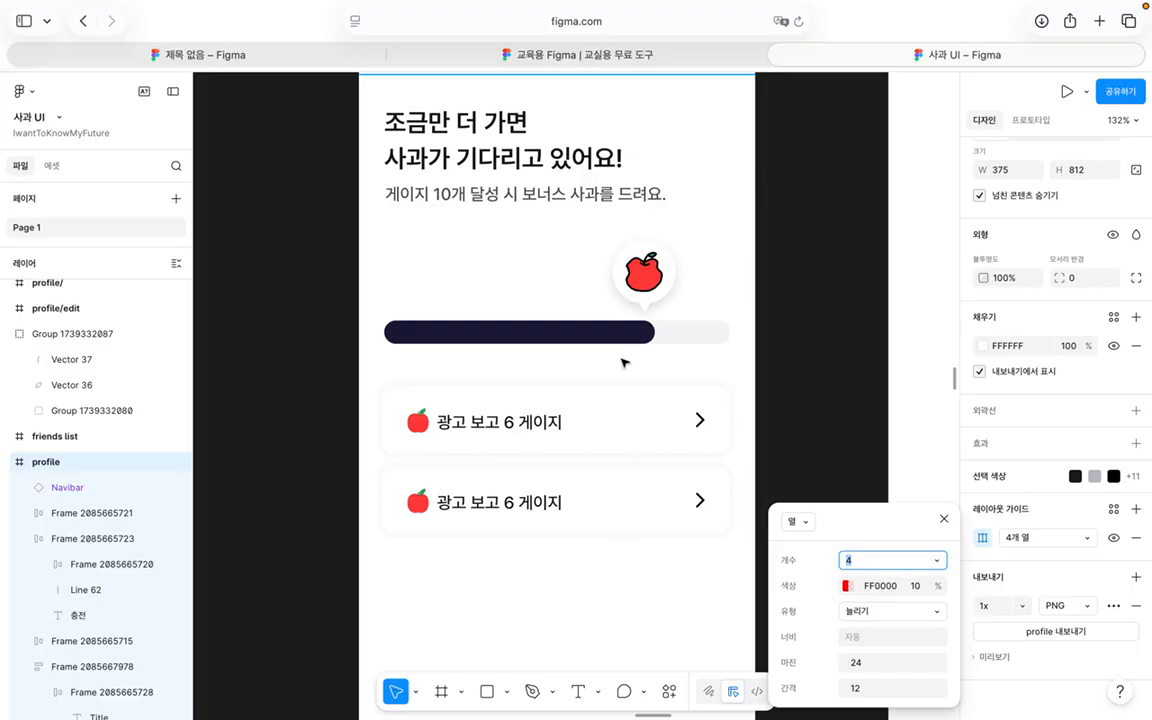
Step: Scroll over the 사과 UI apple-gauge screen and select its Home bar
{"action": "scroll", "coordinate": [622, 360], "scroll_direction": "up", "scroll_amount": 15}
{"action": "scroll", "coordinate": [622, 362], "scroll_direction": "up", "scroll_amount": 5}
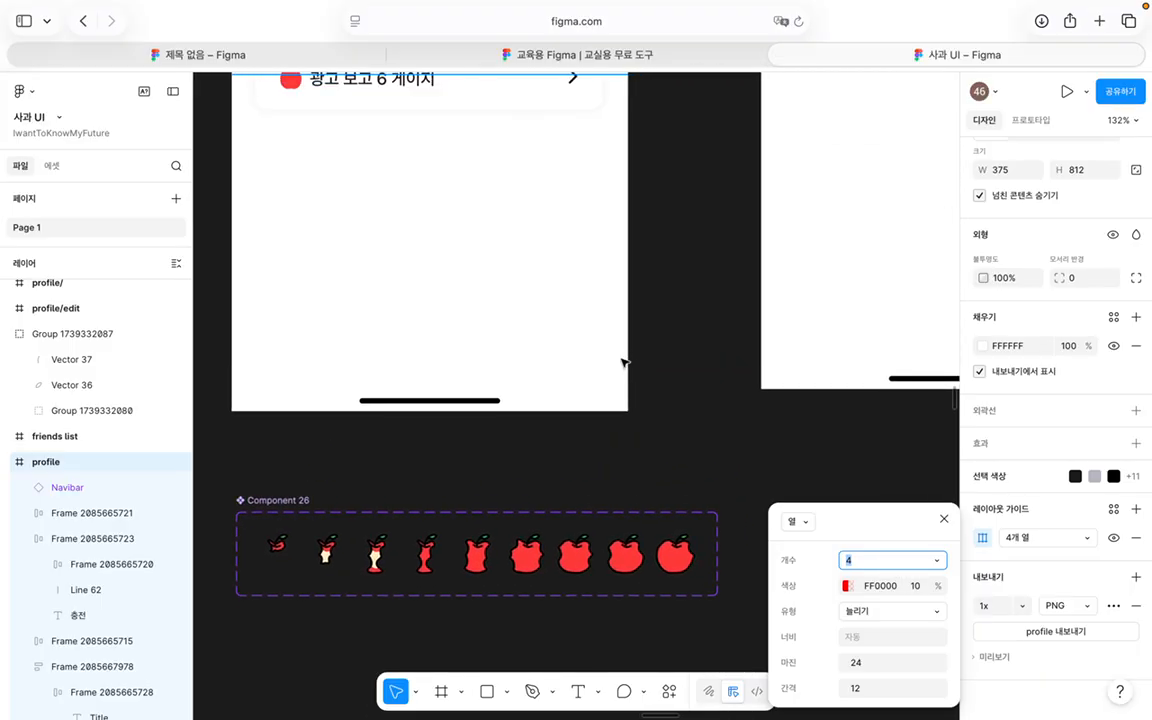
{"action": "left_click", "coordinate": [471, 405]}
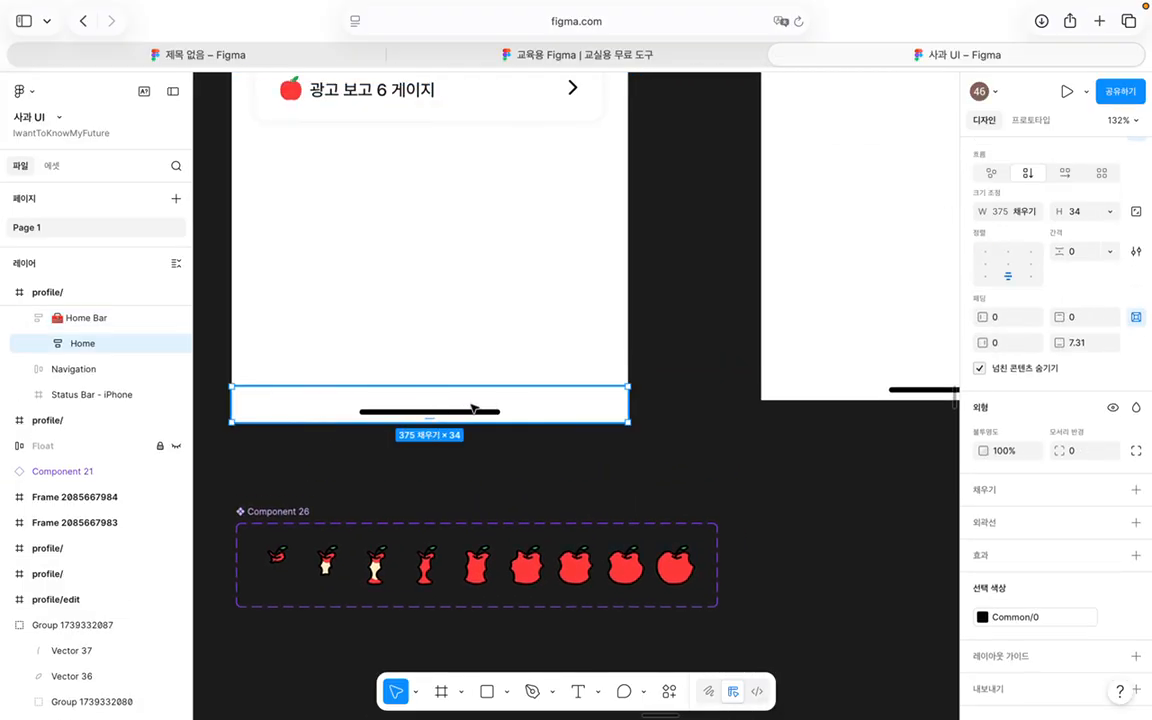
{"action": "scroll", "coordinate": [497, 405], "scroll_direction": "up", "scroll_amount": 5}
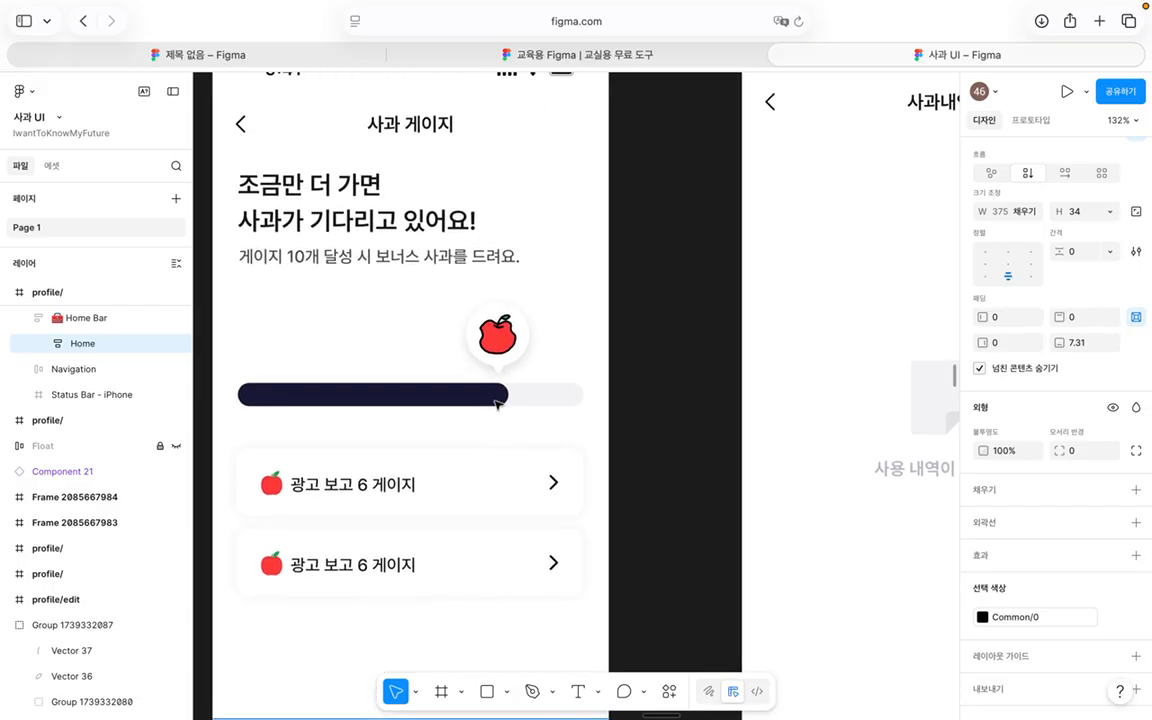
Step: Switch between the 제목 없음 and 사과 UI files, ending back in the untitled prototype
{"action": "left_click", "coordinate": [270, 54]}
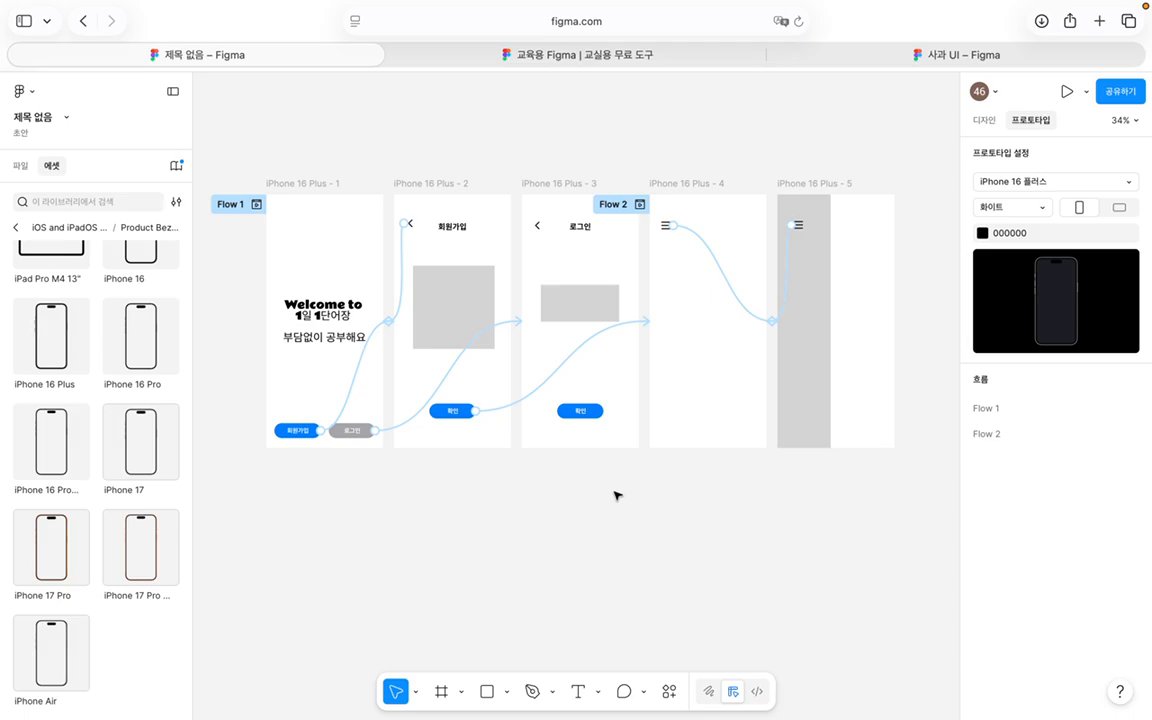
{"action": "left_click", "coordinate": [890, 55]}
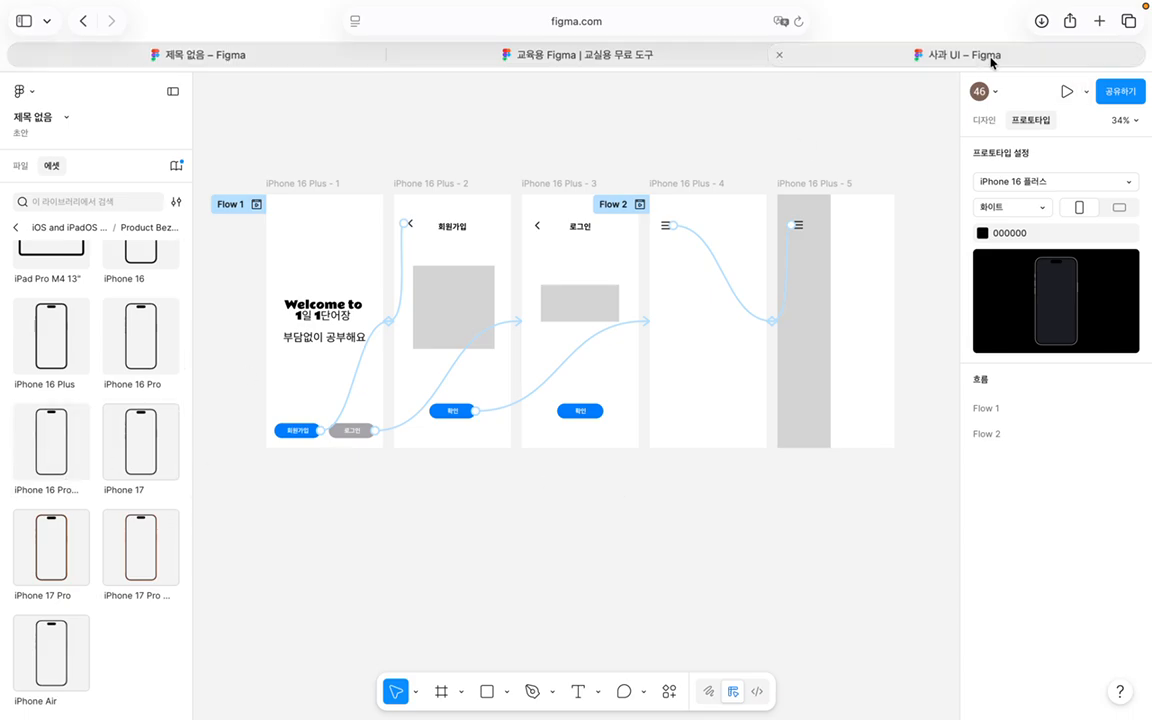
{"action": "scroll", "coordinate": [572, 383], "scroll_direction": "down", "scroll_amount": 5}
{"action": "left_click", "coordinate": [260, 52]}
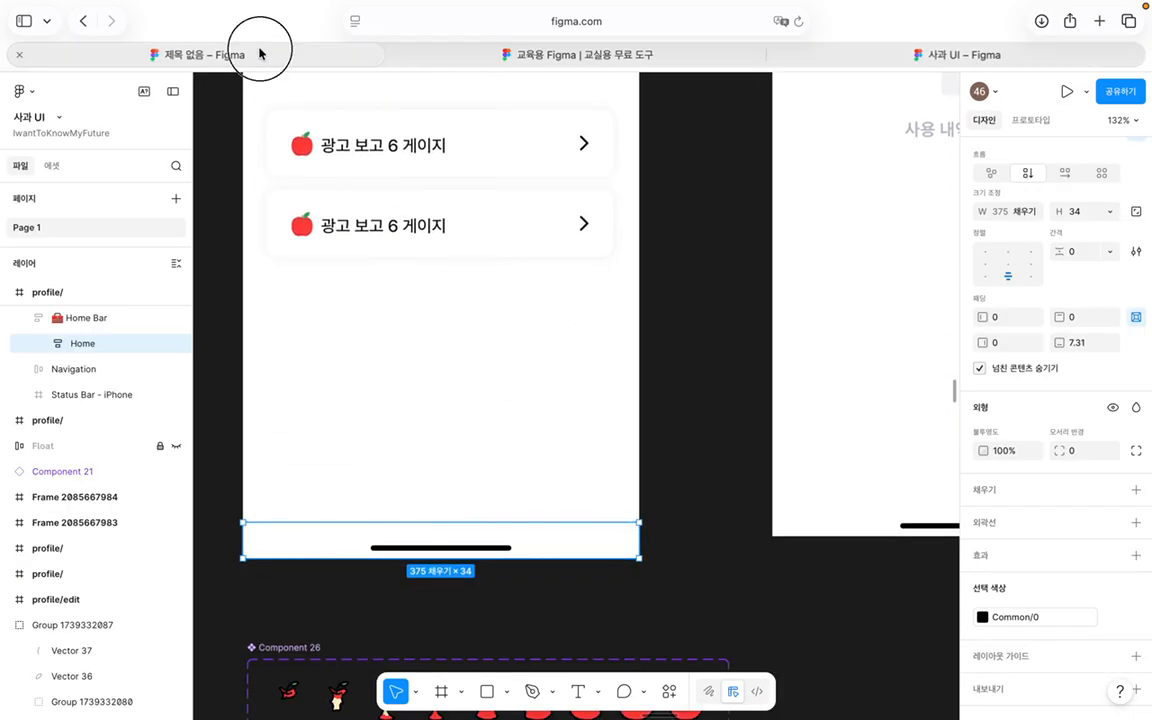
{"action": "scroll", "coordinate": [316, 337], "scroll_direction": "up", "scroll_amount": 3}
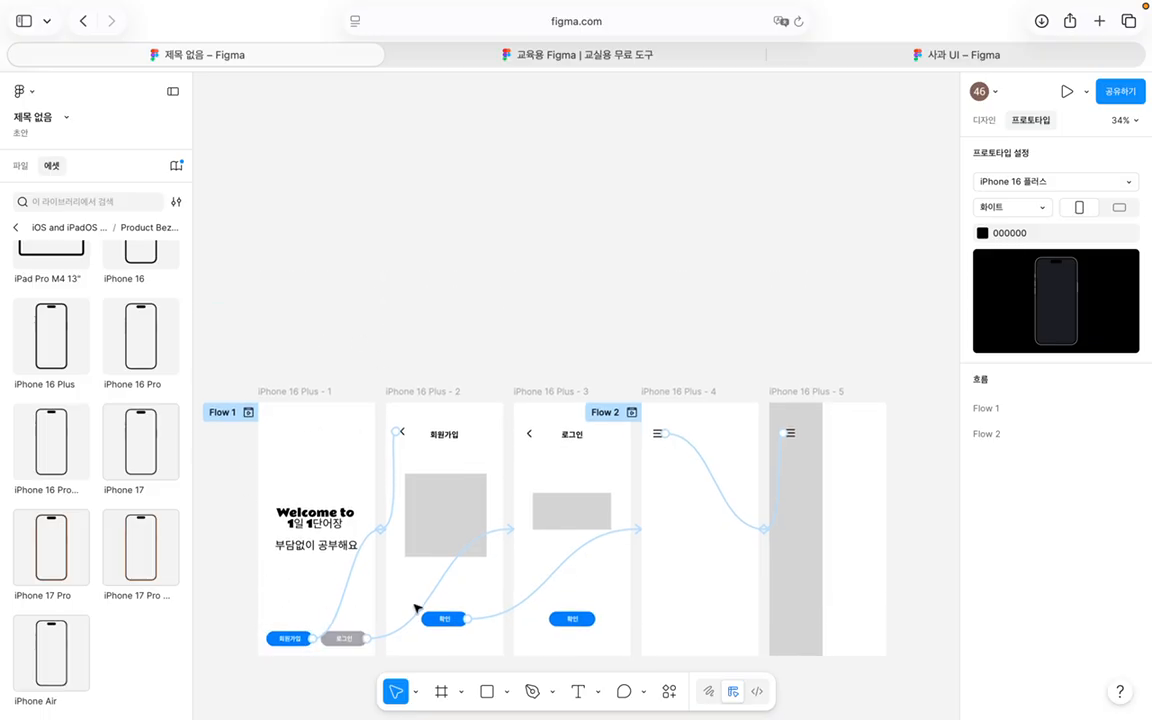
Step: Recentre the frames and step the Assets panel back from Product Bezels to the iOS and iPadOS 26 categories
{"action": "scroll", "coordinate": [787, 381], "scroll_direction": "down", "scroll_amount": 8}
{"action": "scroll", "coordinate": [882, 337], "scroll_direction": "up", "scroll_amount": 5}
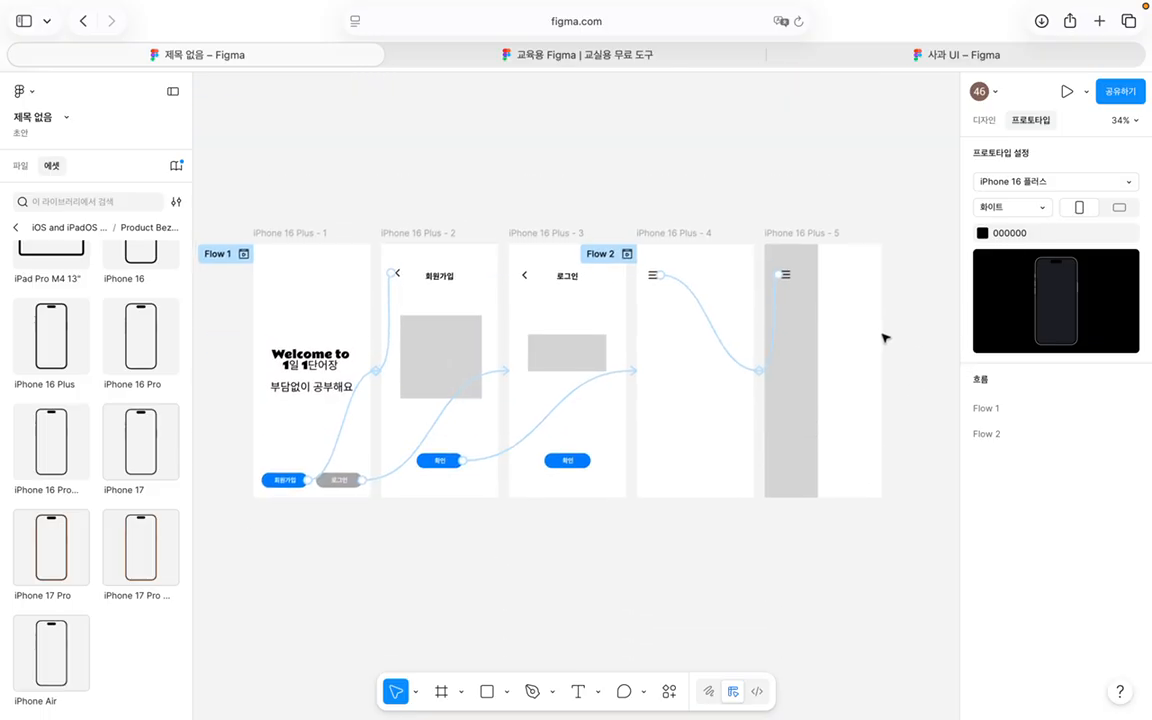
{"action": "left_click", "coordinate": [16, 228]}
{"action": "scroll", "coordinate": [386, 411], "scroll_direction": "down", "scroll_amount": 5}
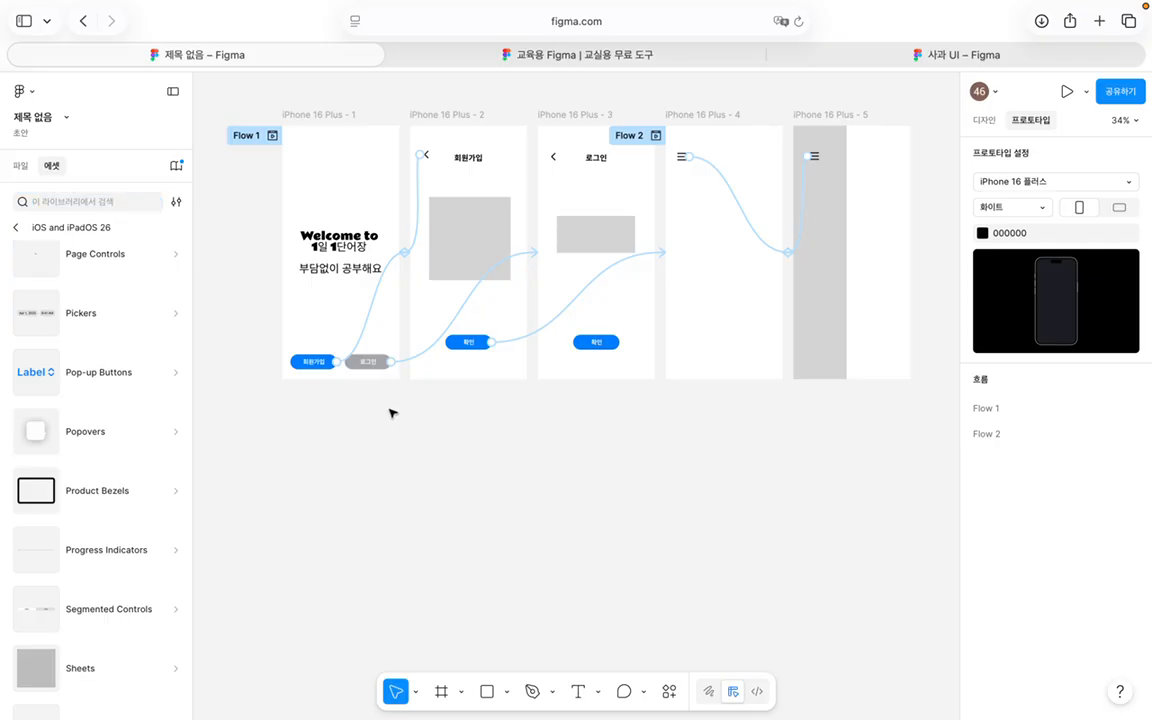
{"action": "left_click", "coordinate": [30, 96]}
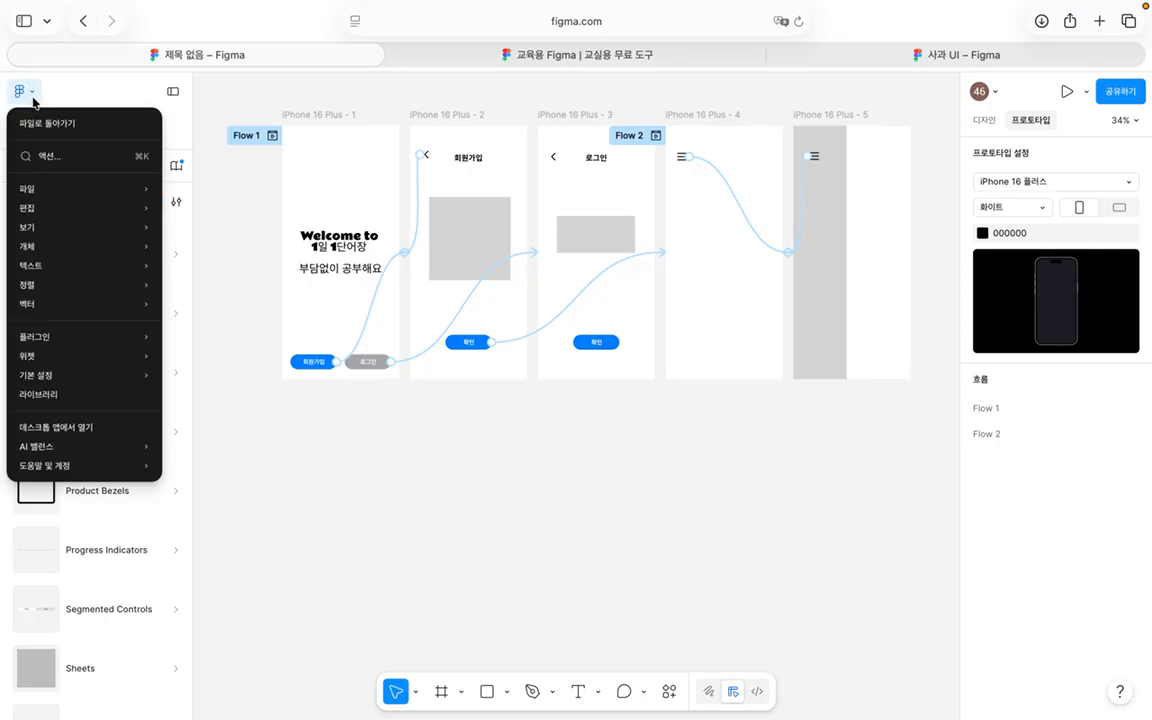
Step: Choose 파일로 돌아가기 (Back to files) from the Figma main menu
{"action": "left_click", "coordinate": [219, 171]}
{"action": "left_click", "coordinate": [22, 92]}
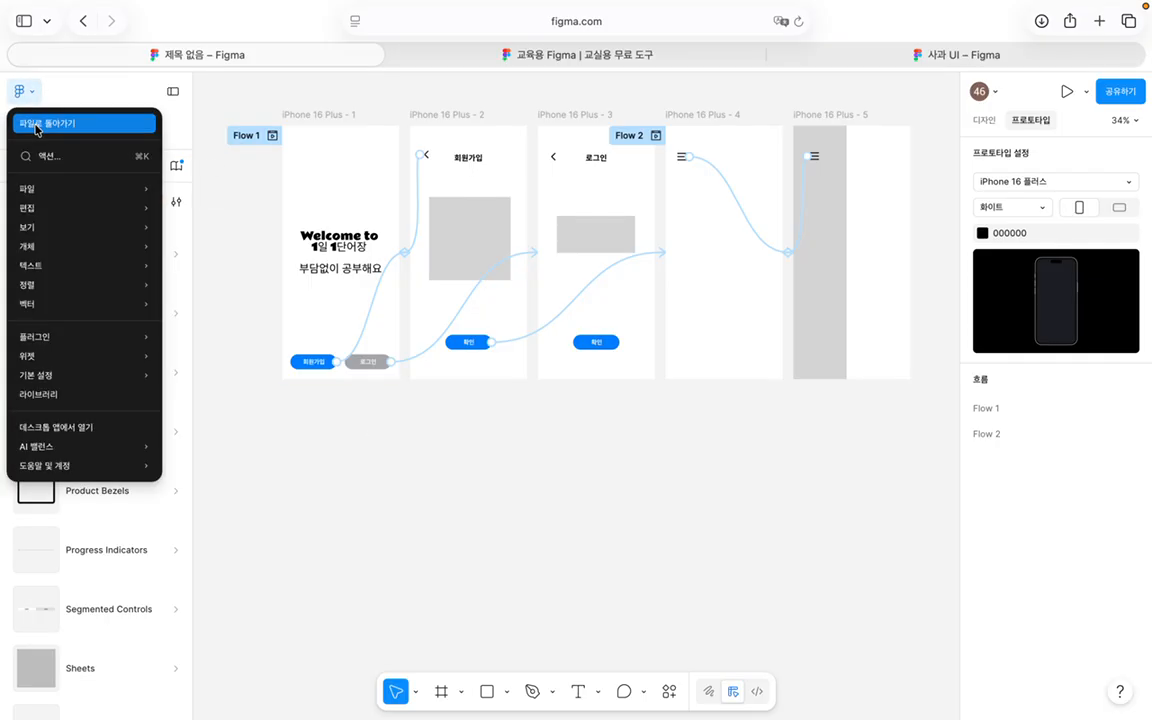
{"action": "left_click", "coordinate": [36, 124]}
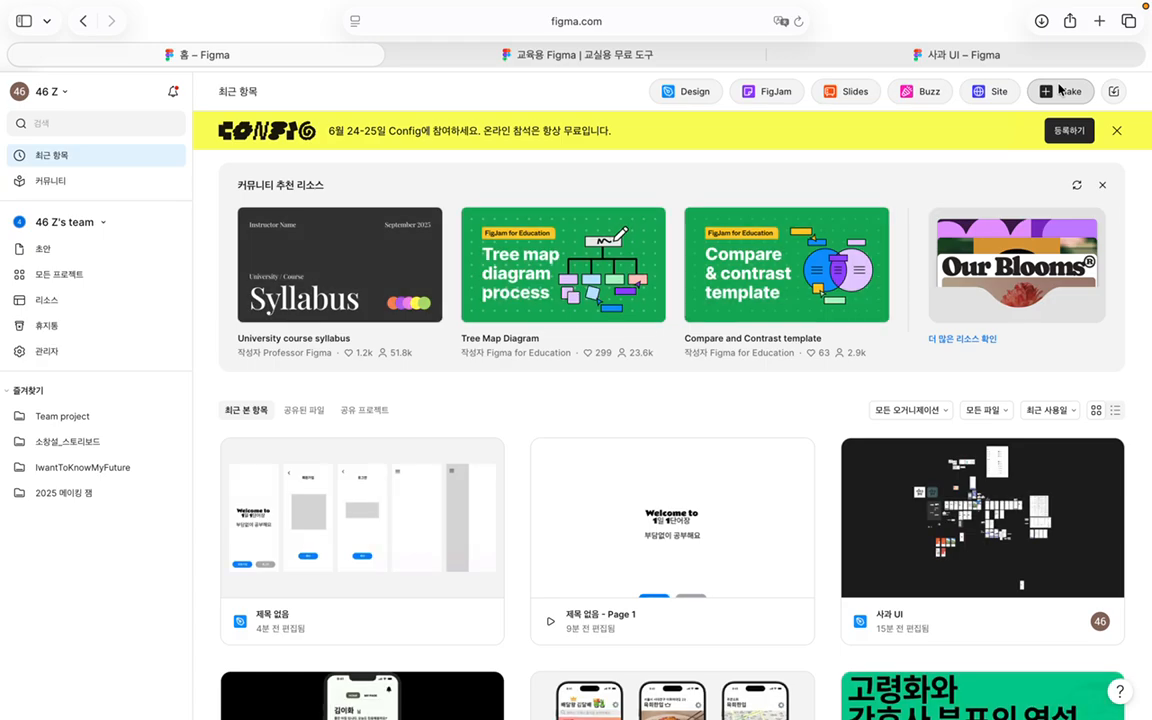
Step: Create a new Figma Make file and close the custom skills tip
{"action": "left_click", "coordinate": [1060, 90]}
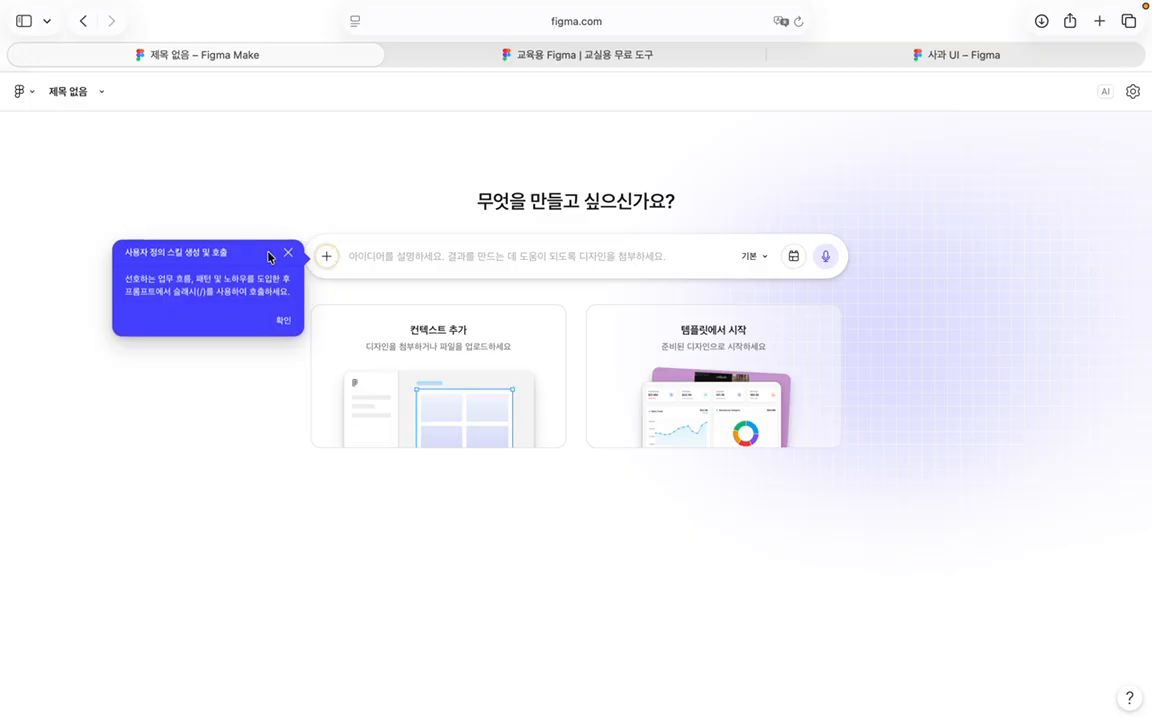
{"action": "left_click", "coordinate": [288, 257]}
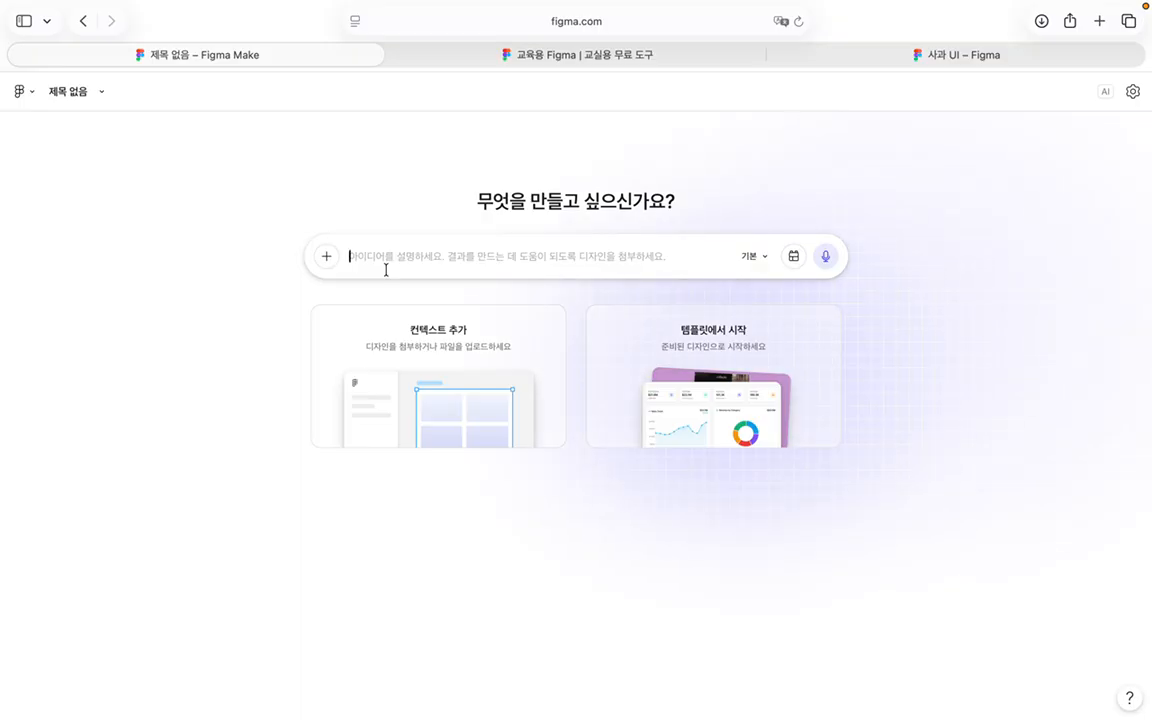
Step: Try attaching the 사과 UI file's Home frame as context by link, then close the add-context dialog
{"action": "left_click", "coordinate": [407, 366]}
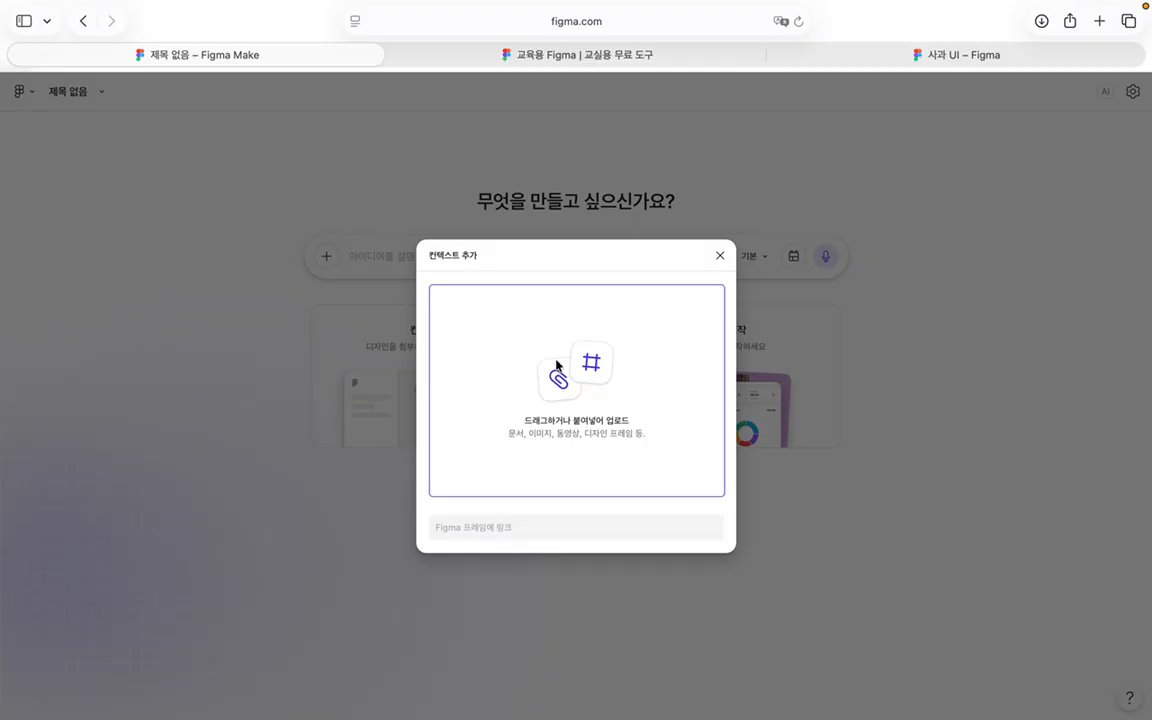
{"action": "left_click", "coordinate": [514, 530]}
{"action": "left_click", "coordinate": [621, 352]}
{"action": "left_click_drag", "start_coordinate": [621, 352], "coordinate": [578, 376]}
{"action": "left_click", "coordinate": [520, 531]}
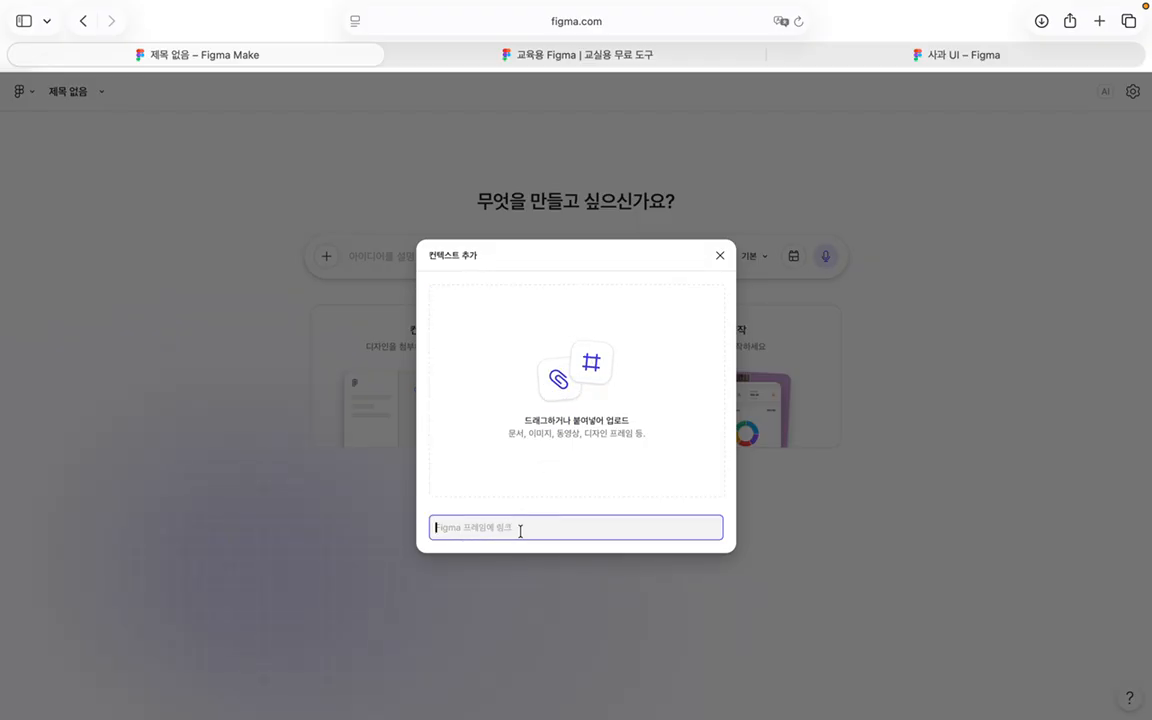
{"action": "left_click", "coordinate": [955, 56]}
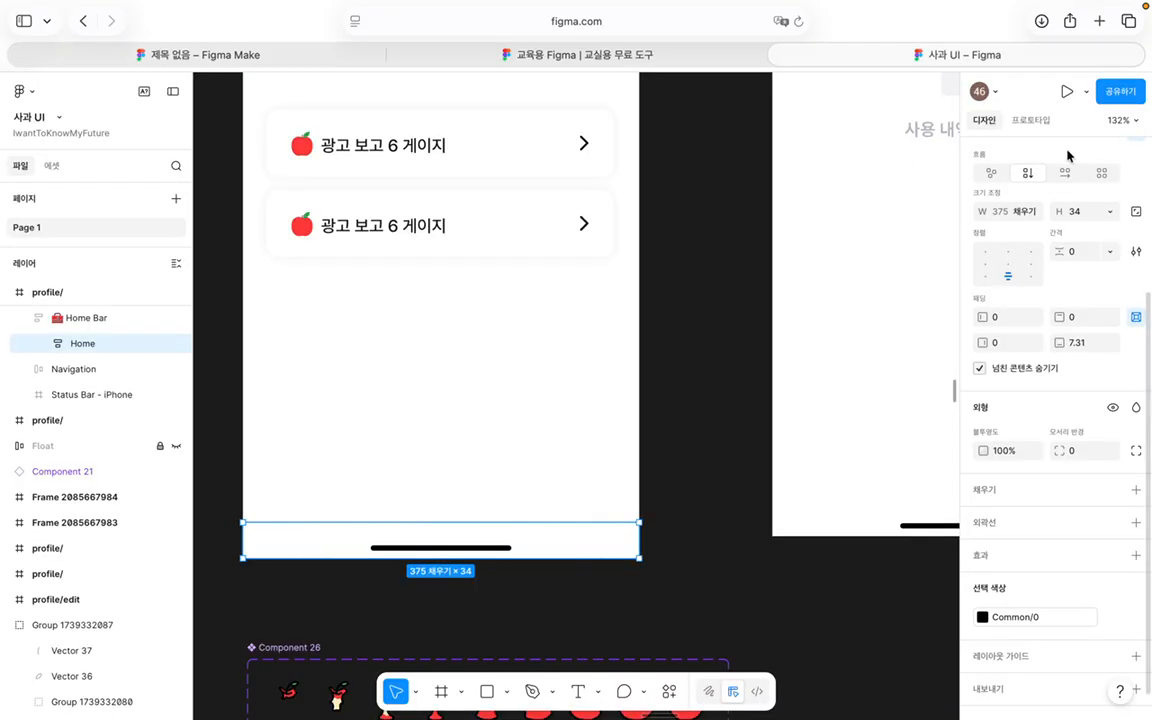
{"action": "left_click", "coordinate": [1119, 91]}
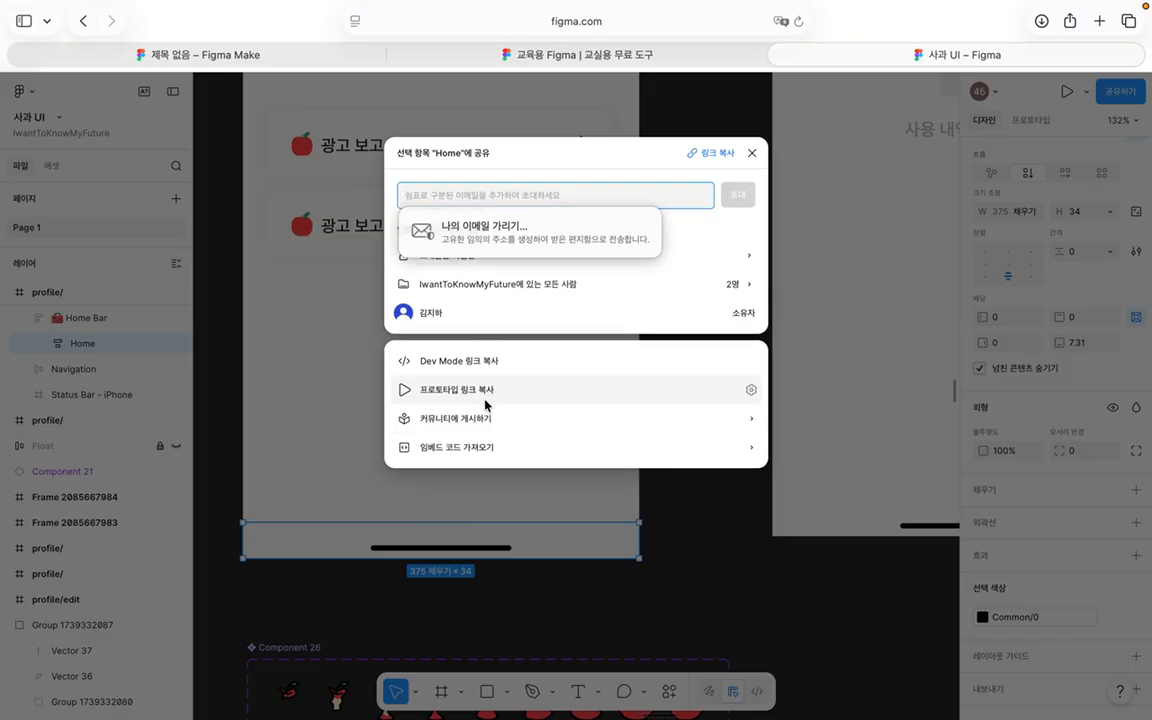
{"action": "left_click", "coordinate": [296, 60]}
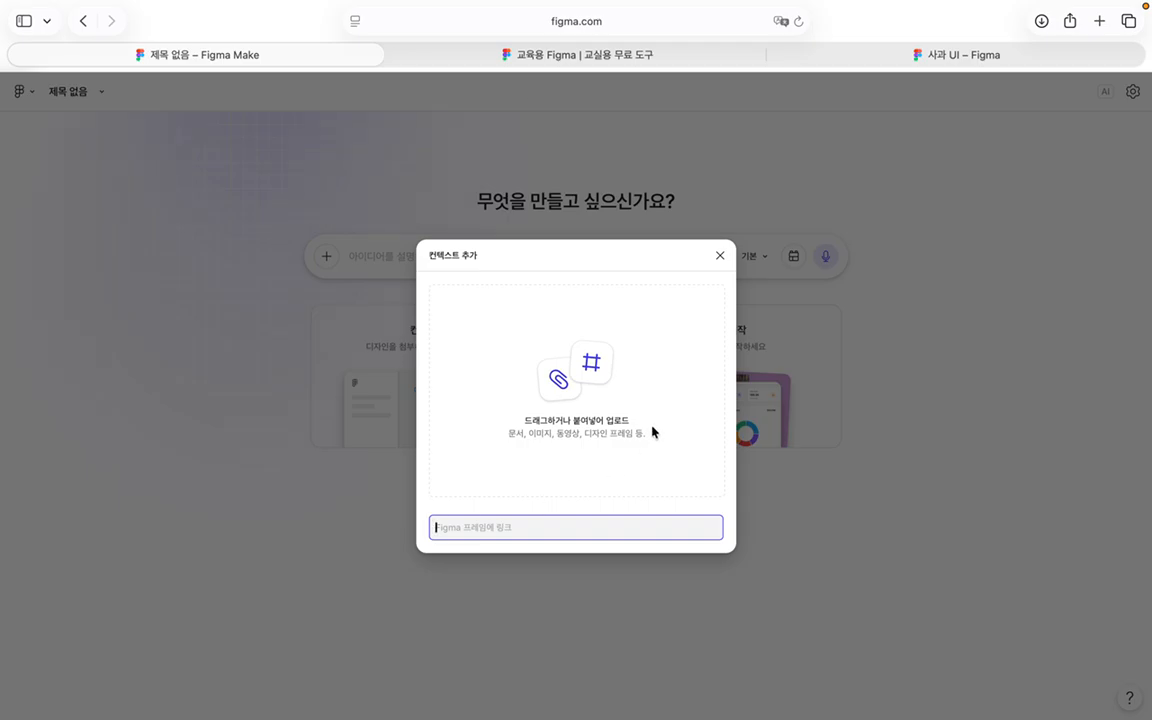
{"action": "left_click", "coordinate": [719, 256]}
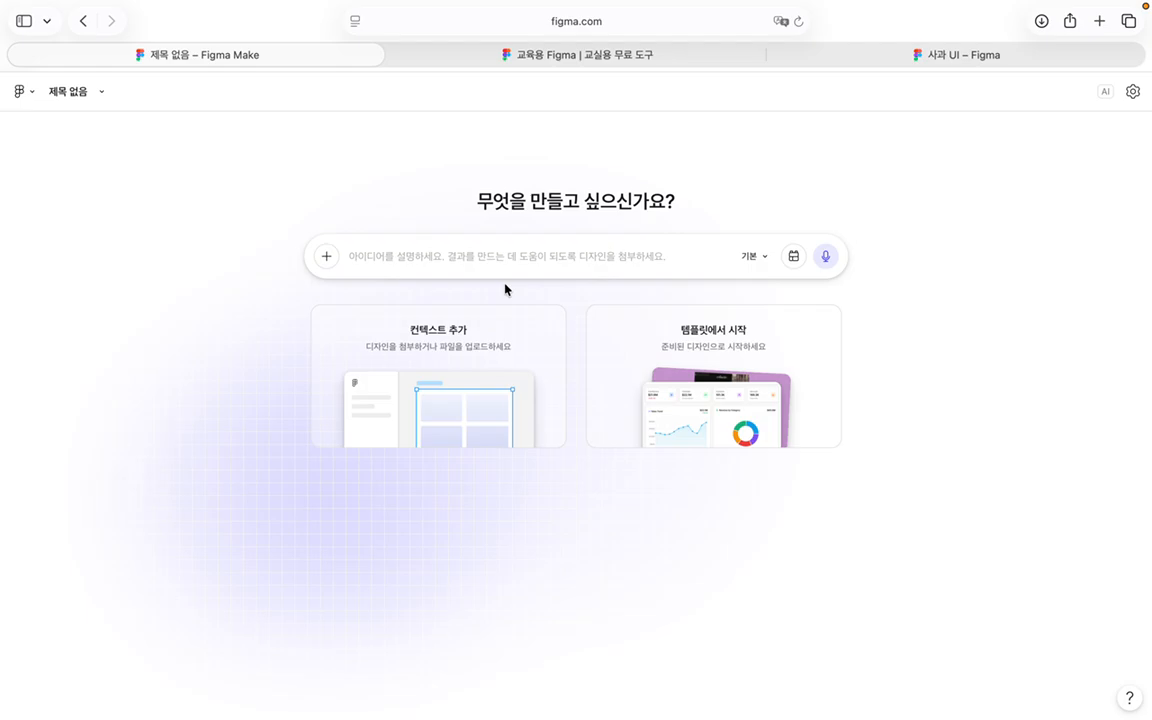
Step: Write the opening request: make four screens for the mobile English vocabulary app <1일 1단어장>
{"action": "left_click", "coordinate": [628, 258]}
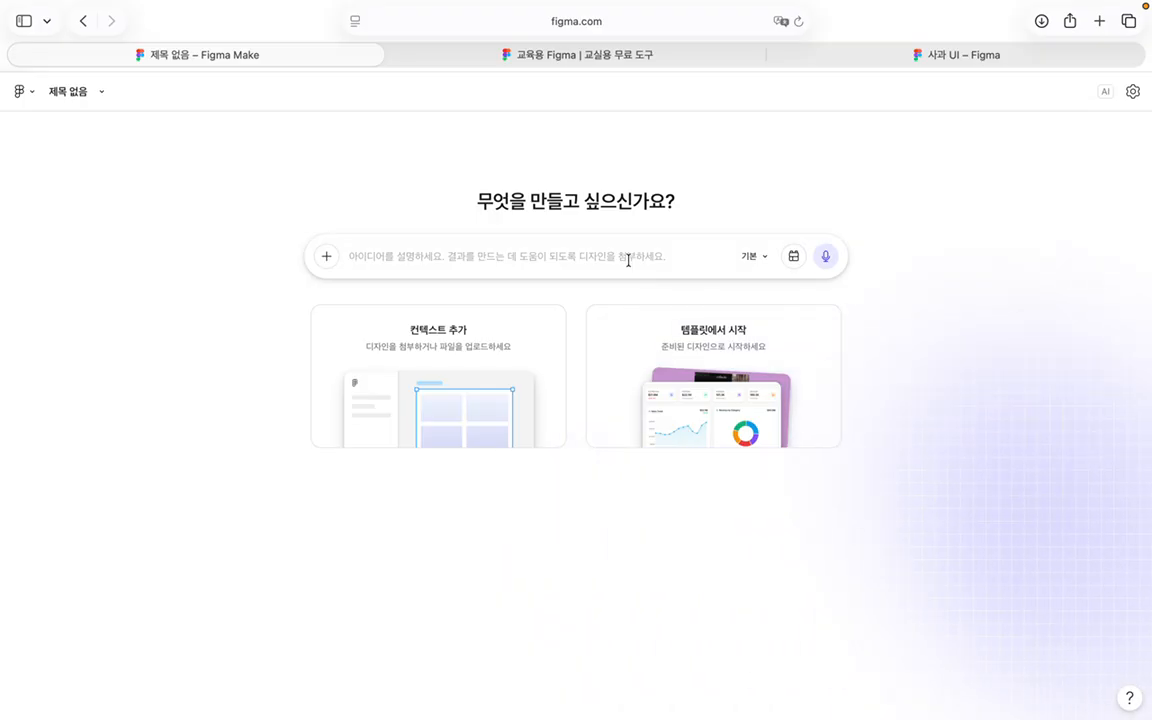
{"action": "type", "text": "몹"}
{"action": "key", "text": "BackSpace"}
{"action": "key", "text": "BackSpace"}
{"action": "key", "text": "BackSpace"}
{"action": "type", "text": "모바일"}
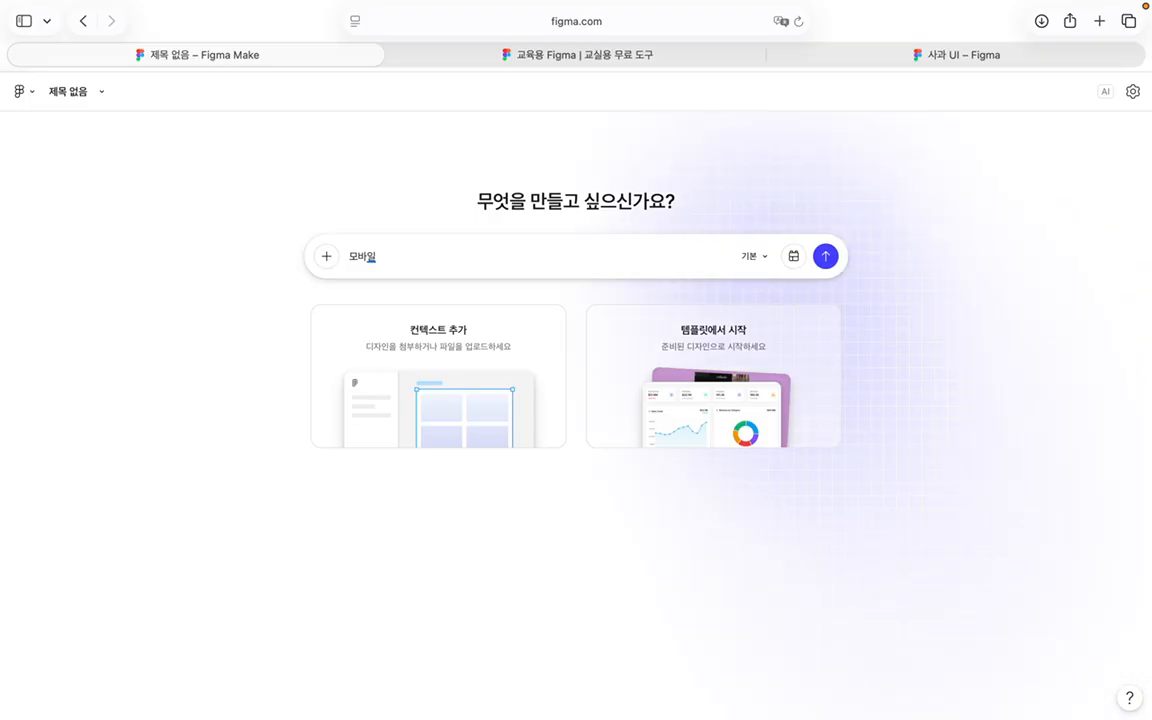
{"action": "key", "text": "super+a"}
{"action": "key", "text": "BackSpace"}
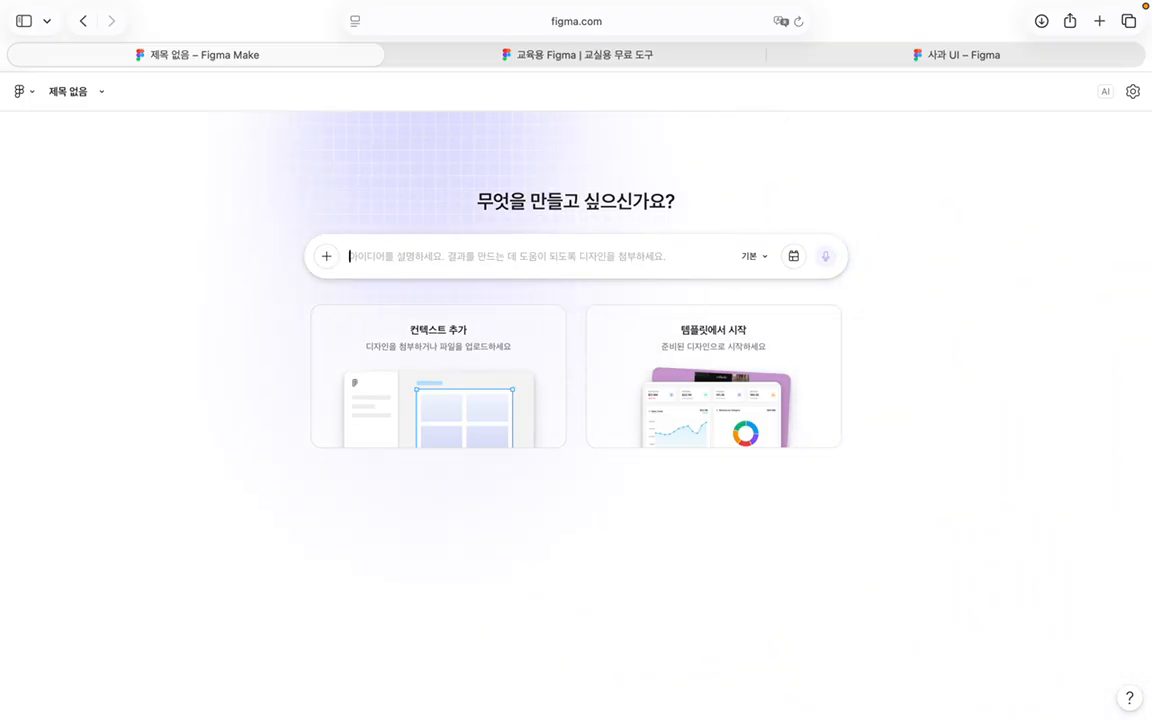
{"action": "type", "text": "ㅁ"}
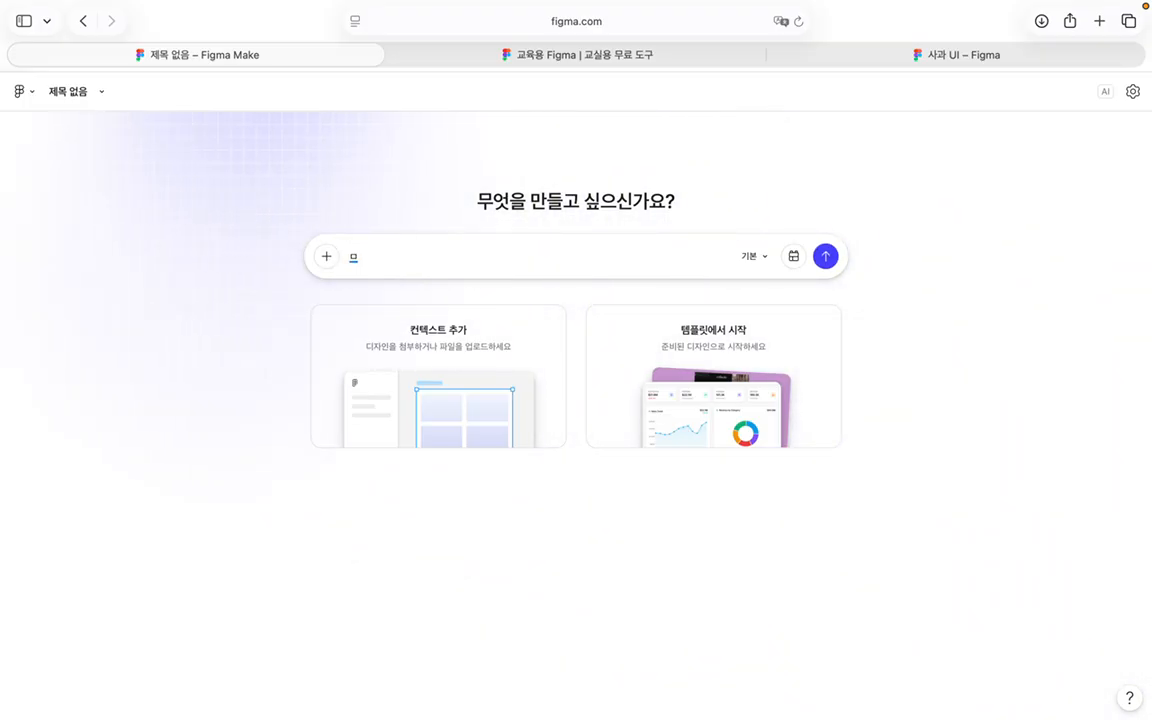
{"action": "type", "text": "바일 영어 단어 학습앱"}
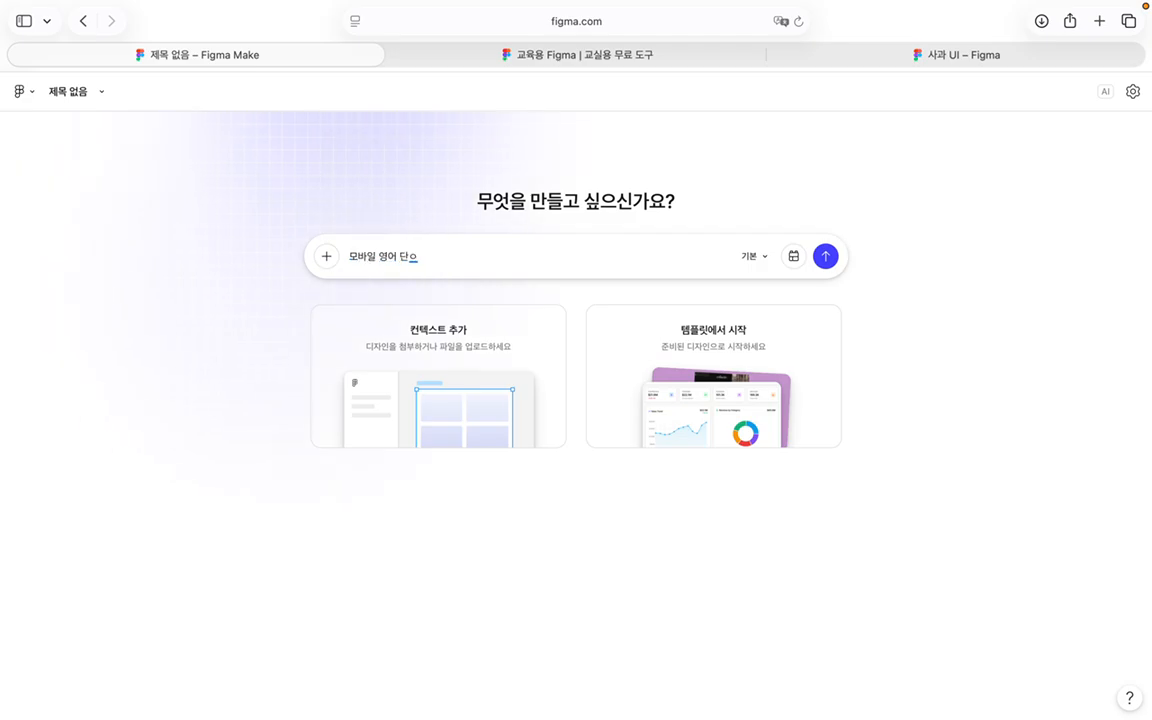
{"action": "type", "text": " <1"}
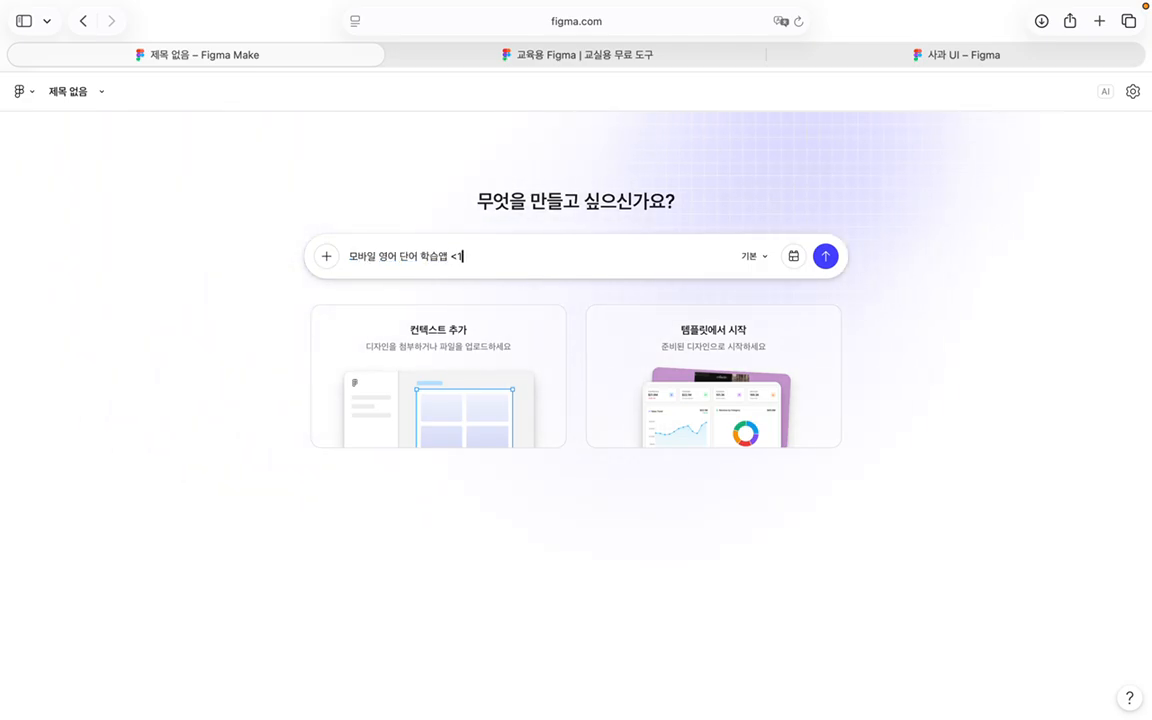
{"action": "type", "text": "일 1단어잘"}
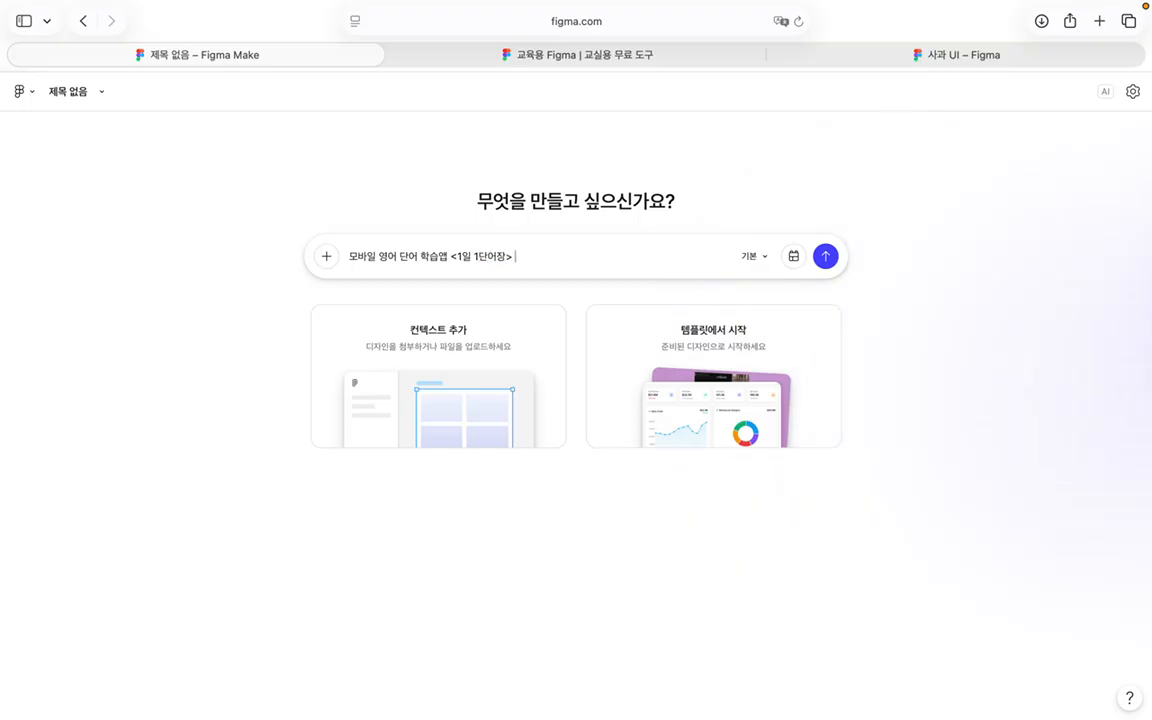
{"action": "type", "text": "> 의 화면 3개"}
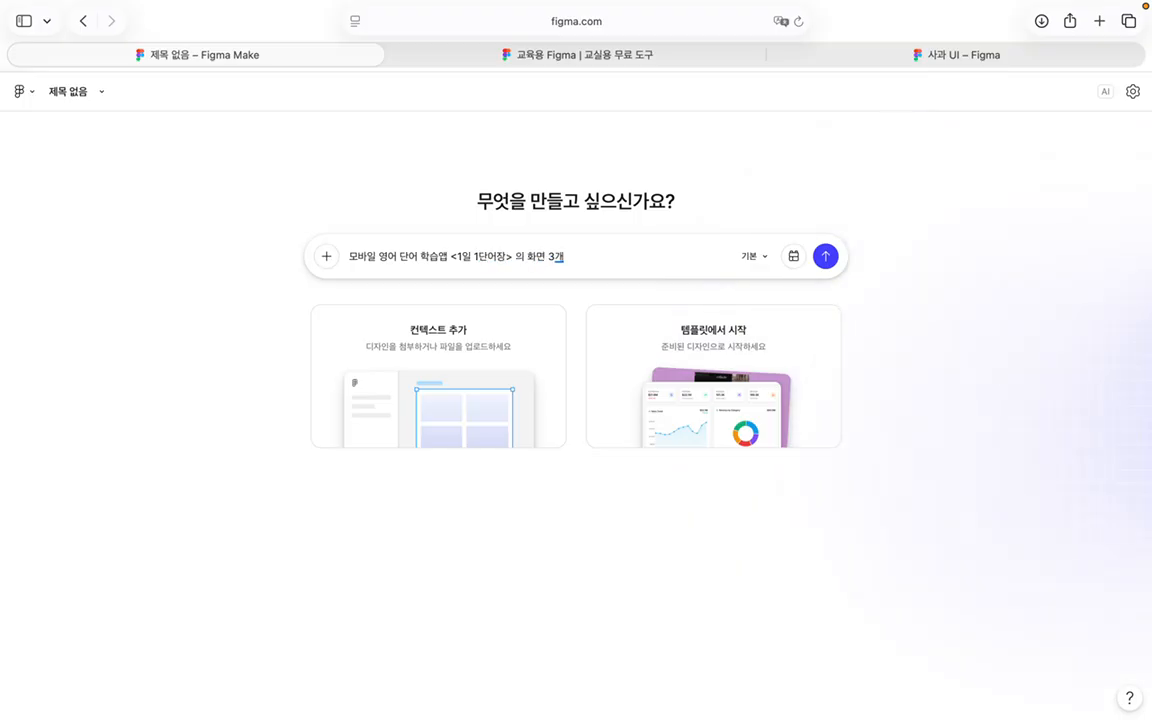
{"action": "type", "text": "를 만드들어줘"}
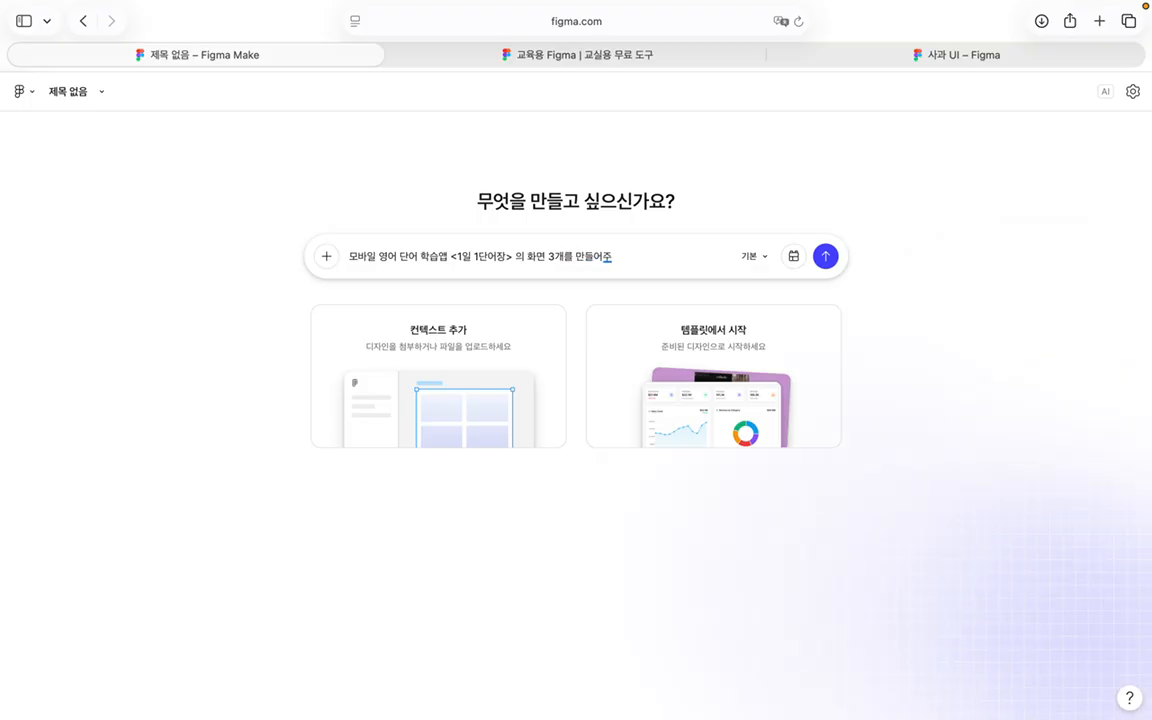
{"action": "key", "text": "BackSpace"}
{"action": "key", "text": "BackSpace"}
{"action": "key", "text": "BackSpace"}
{"action": "key", "text": "BackSpace"}
{"action": "key", "text": "BackSpace"}
{"action": "key", "text": "BackSpace"}
{"action": "key", "text": "BackSpace"}
{"action": "key", "text": "BackSpace"}
{"action": "key", "text": "BackSpace"}
{"action": "type", "text": "4"}
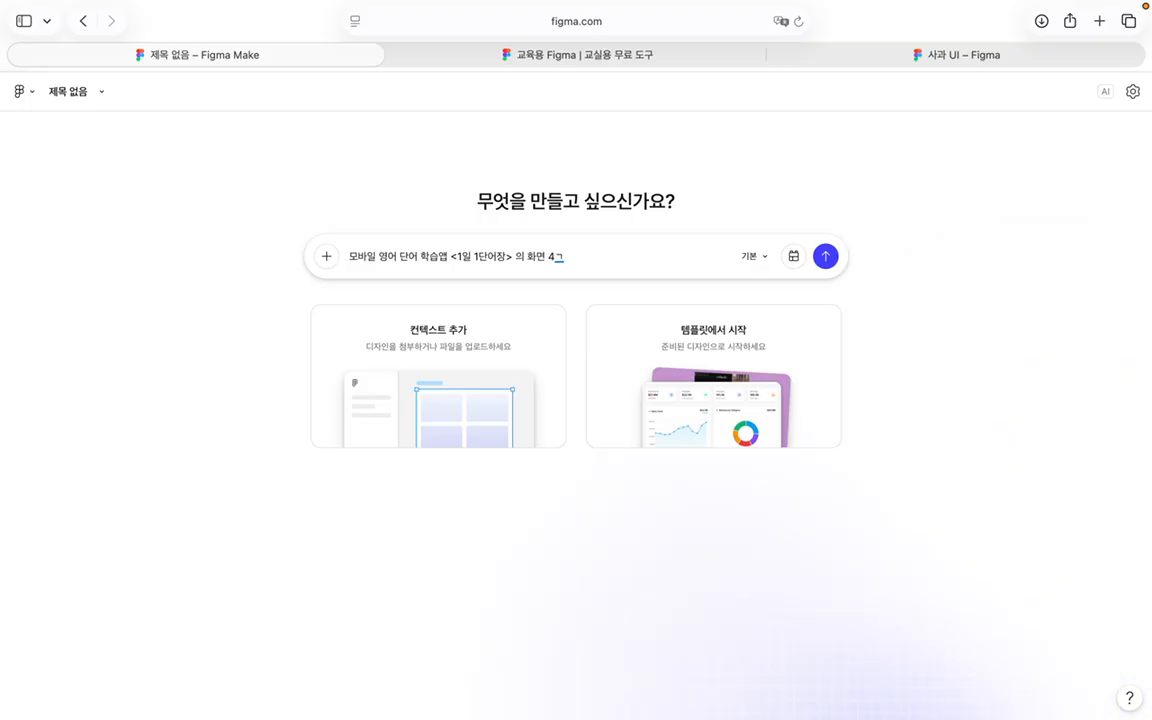
{"action": "type", "text": "개를 만드"}
{"action": "type", "text": "ㄹ어"}
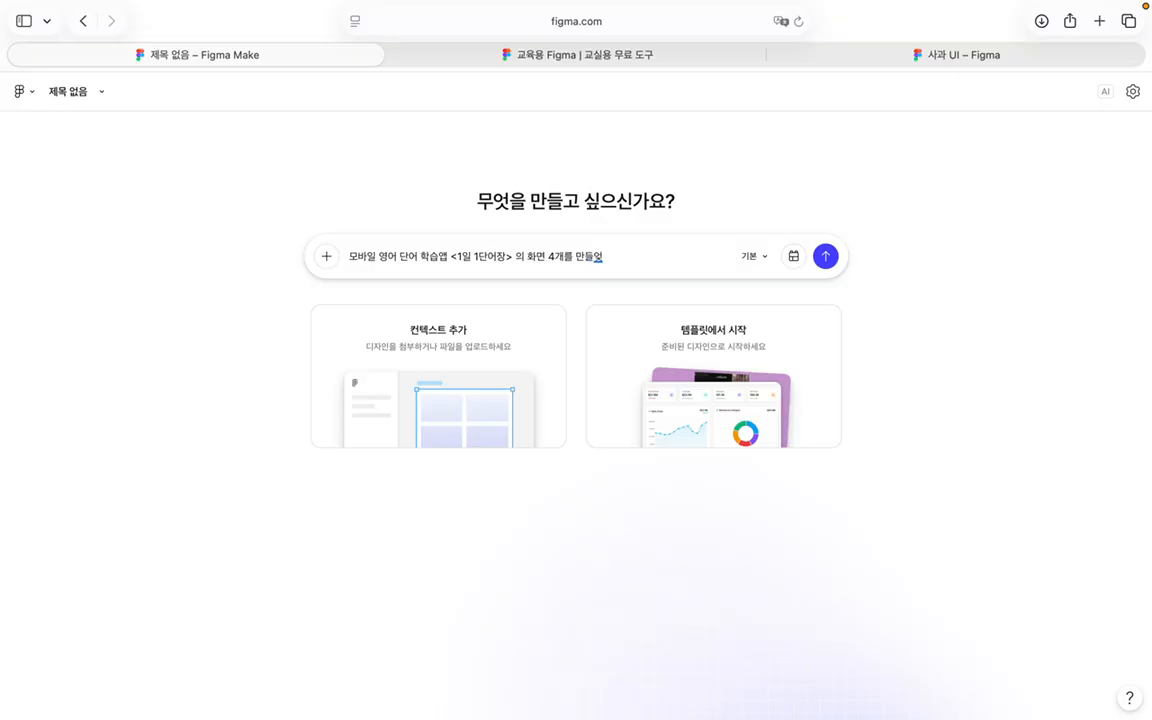
{"action": "type", "text": "줘."}
Step: Add Screen 1 welcome spec: logo area, name '1일 1 단어장', subtitle, stacked 회원가입/로그인 buttons
{"action": "key", "text": "shift+Return"}
{"action": "type", "text": "화면"}
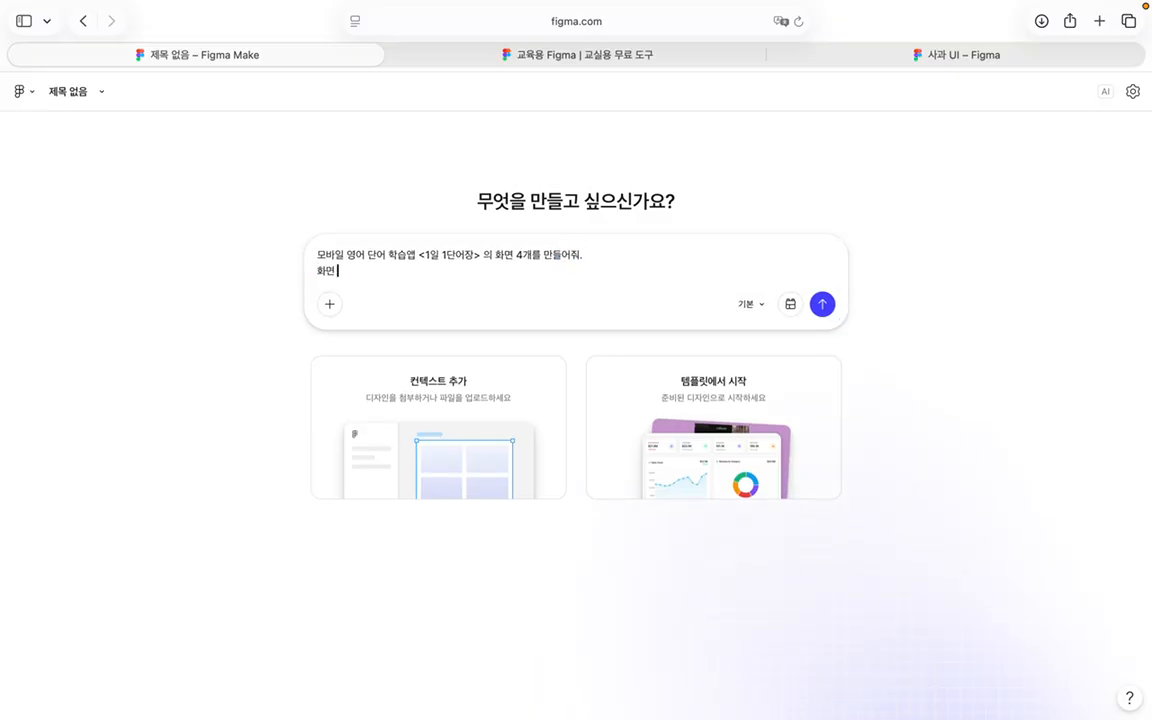
{"action": "type", "text": " 1- 웹"}
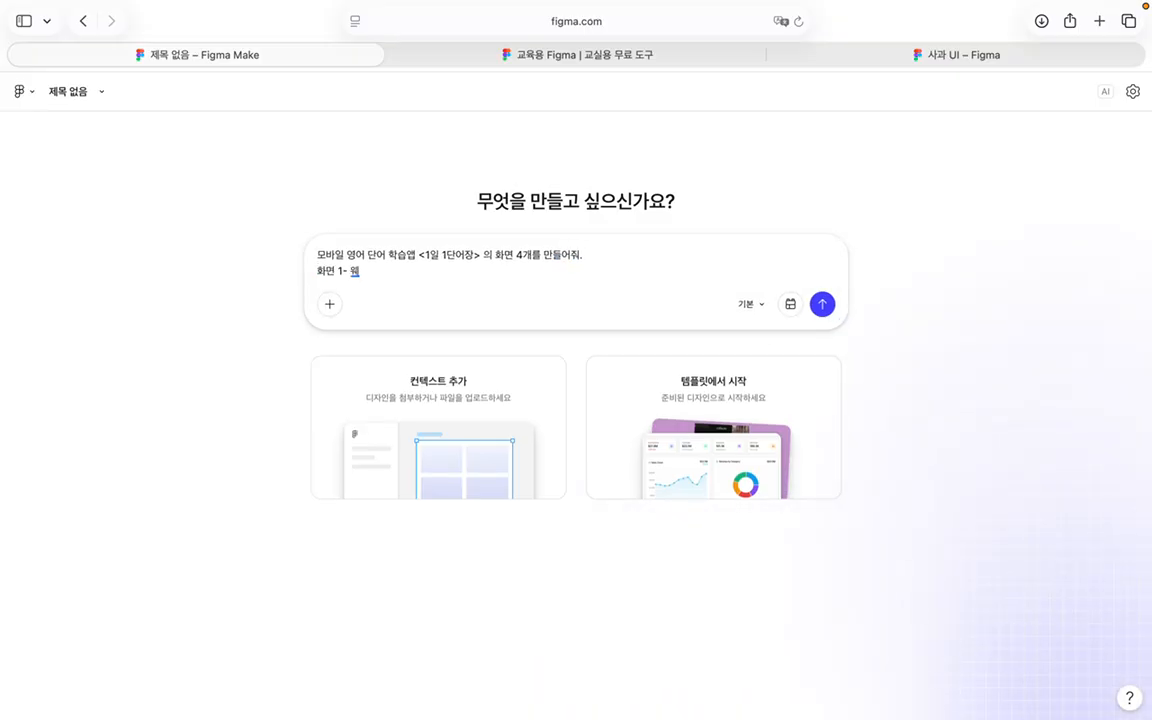
{"action": "type", "text": "컴 화면"}
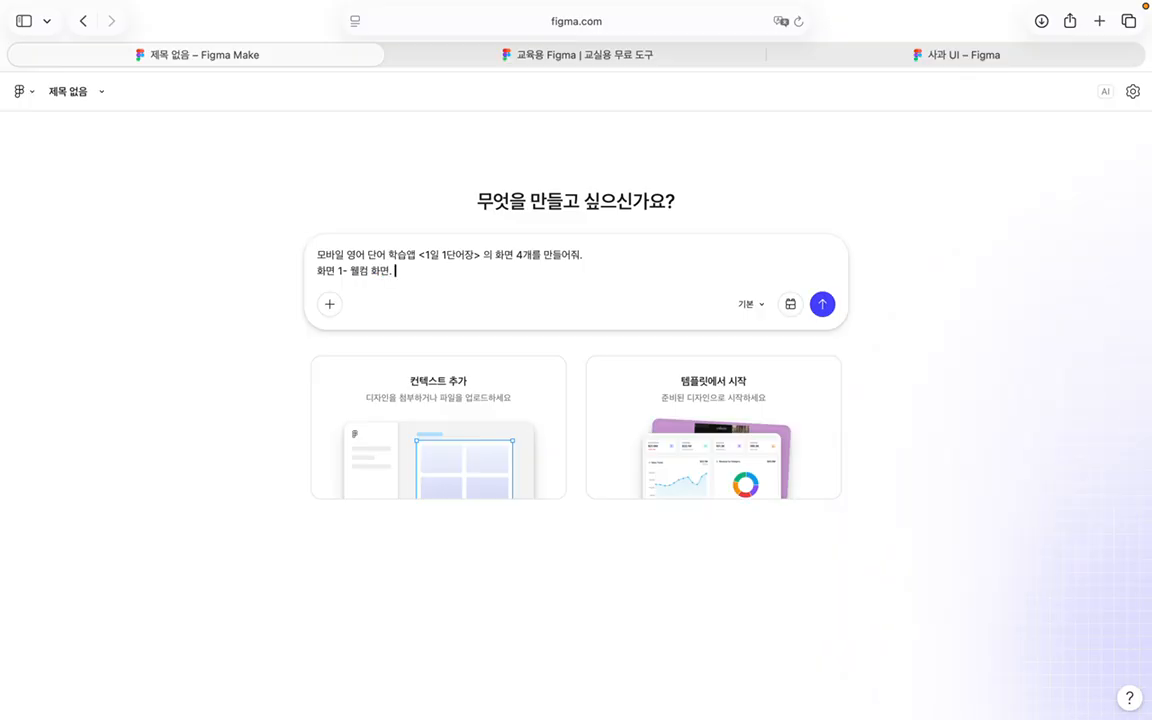
{"action": "type", "text": "."}
{"action": "key", "text": "shift+Return"}
{"action": "type", "text": "상단에 앱 로고 자리"}
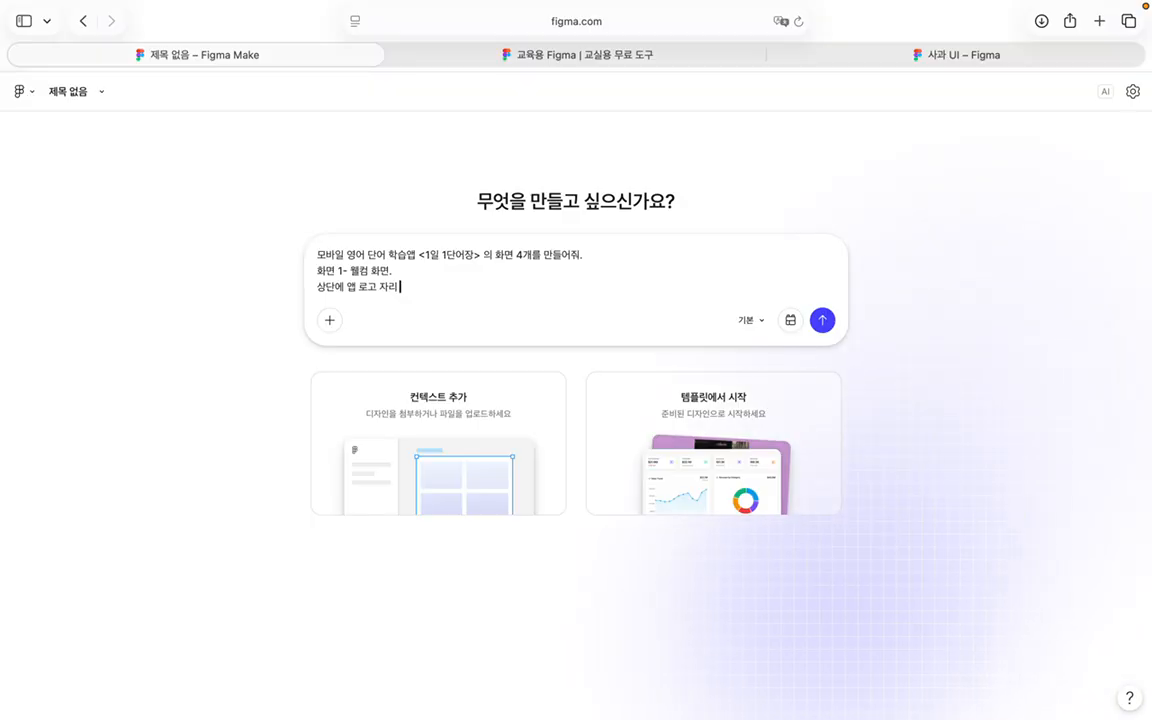
{"action": "type", "text": ", 앱 이름 "}
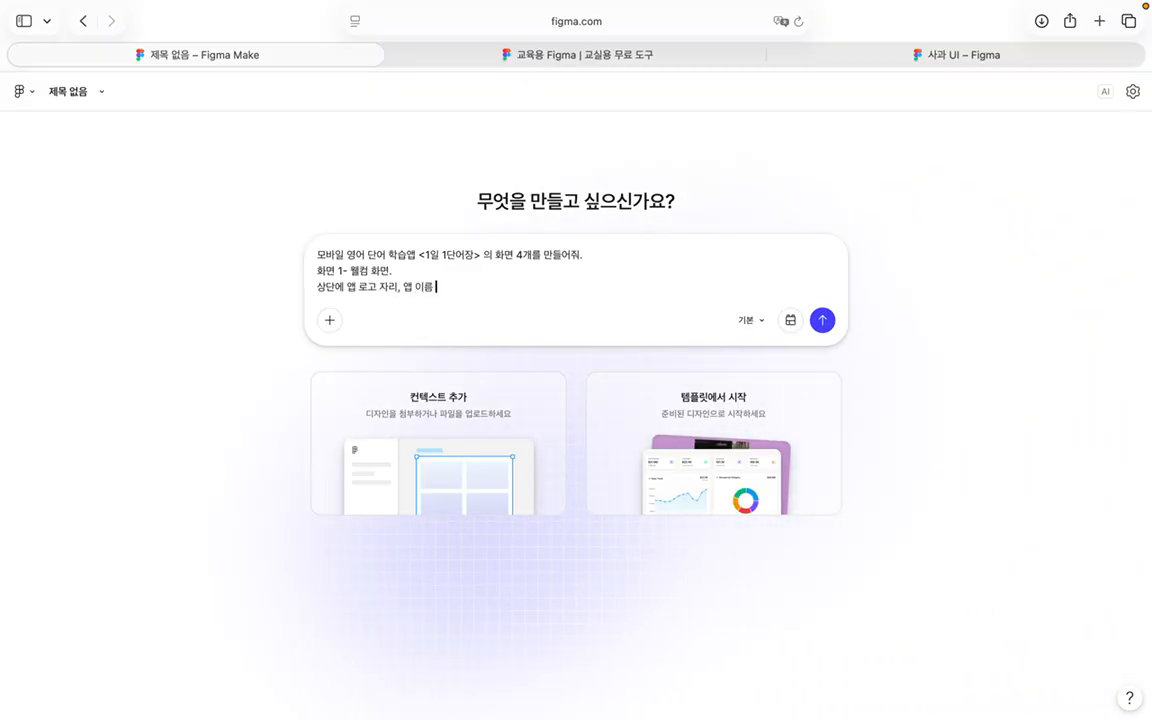
{"action": "type", "text": "'1일 1 단어장"}
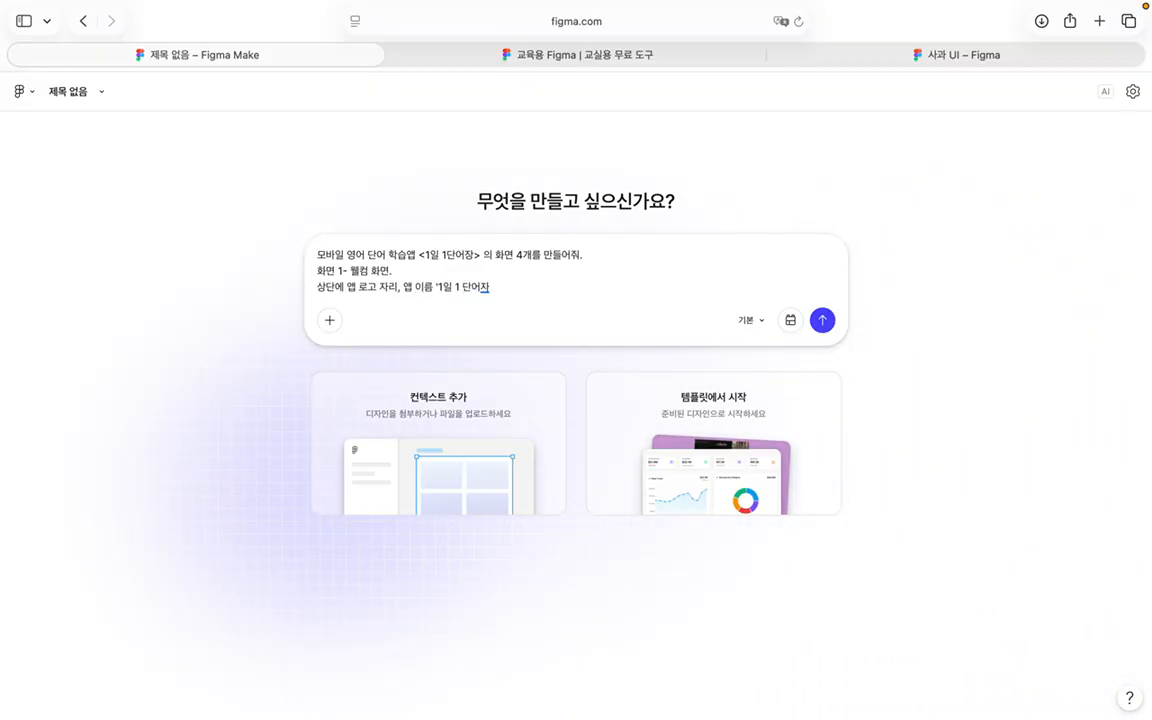
{"action": "type", "text": "', 부제목"}
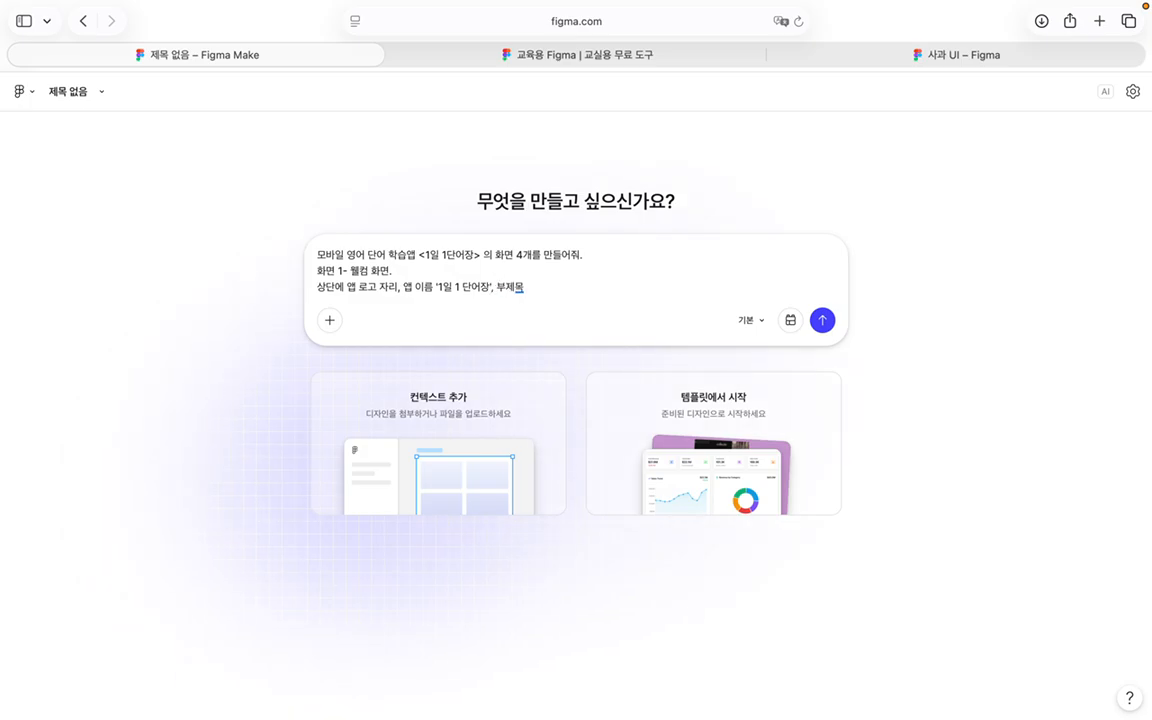
{"action": "type", "text": " '부담없는 외국어 공"}
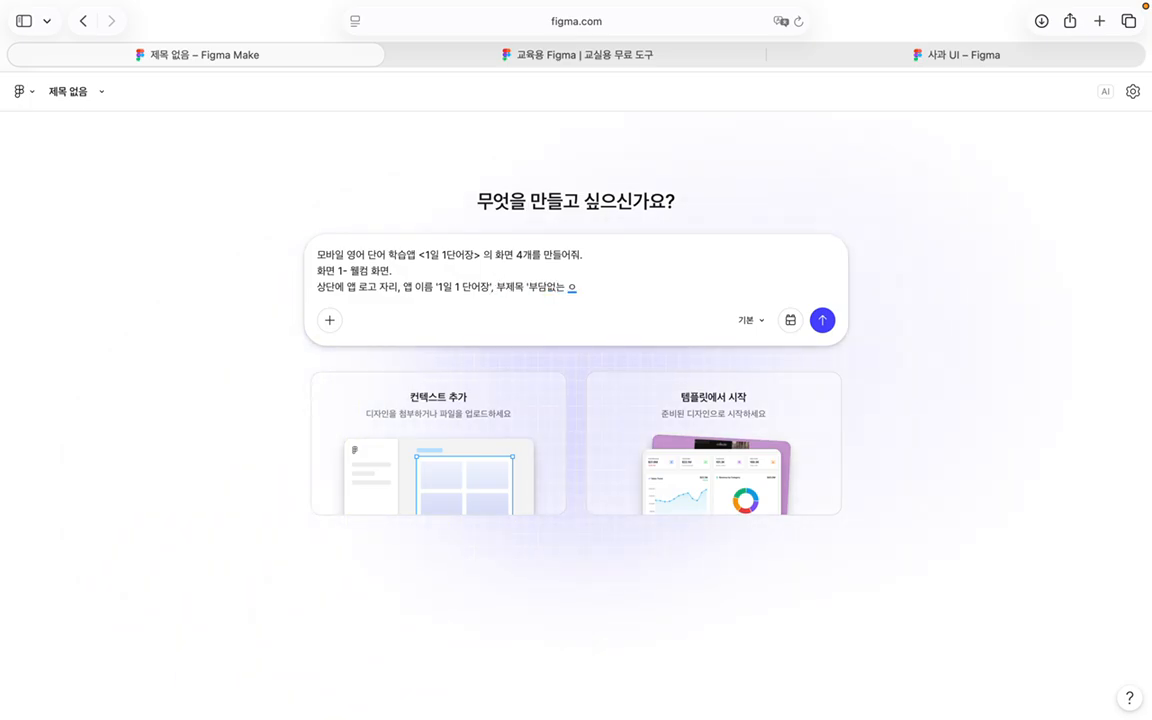
{"action": "type", "text": "부"}
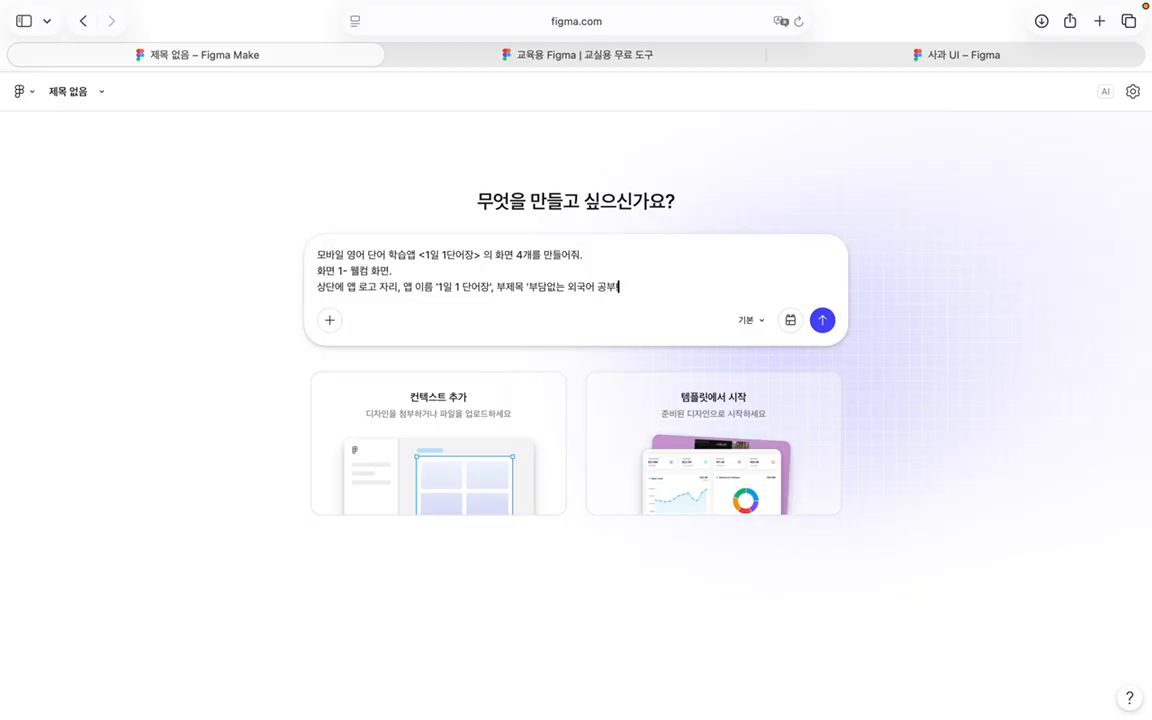
{"action": "type", "text": "!' , 하단에 거"}
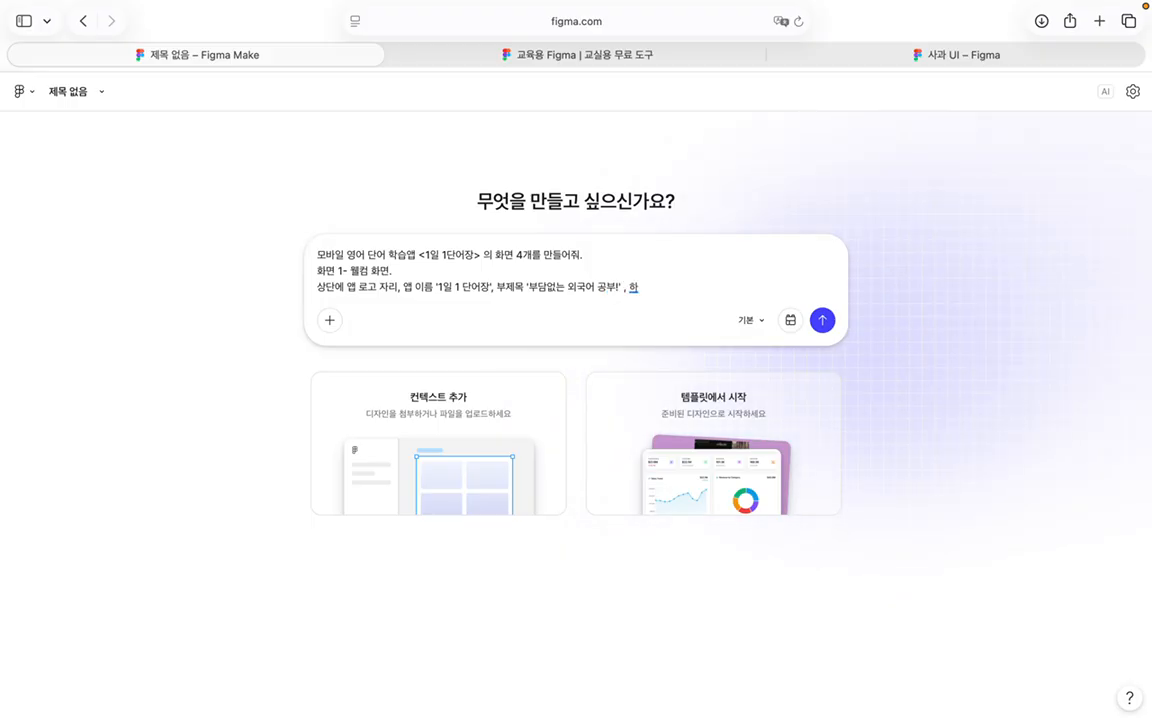
{"action": "key", "text": "BackSpace"}
{"action": "key", "text": "BackSpace"}
{"action": "key", "text": "BackSpace"}
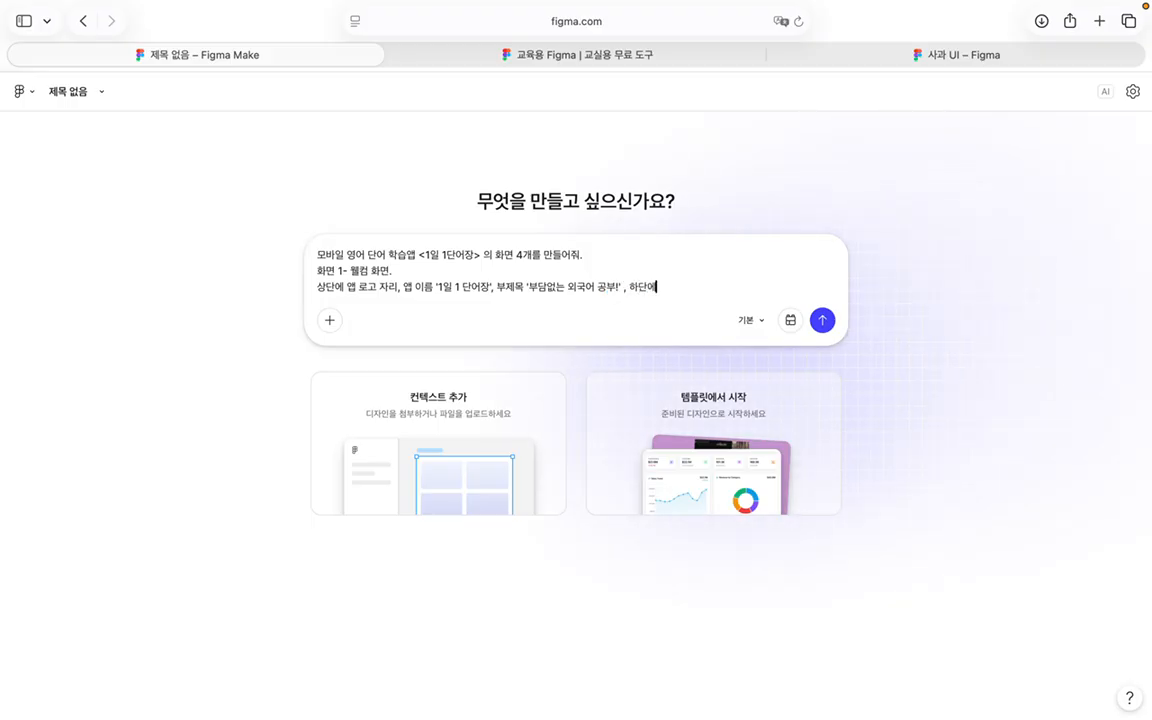
{"action": "type", "text": "'회원가입' 버튼, "}
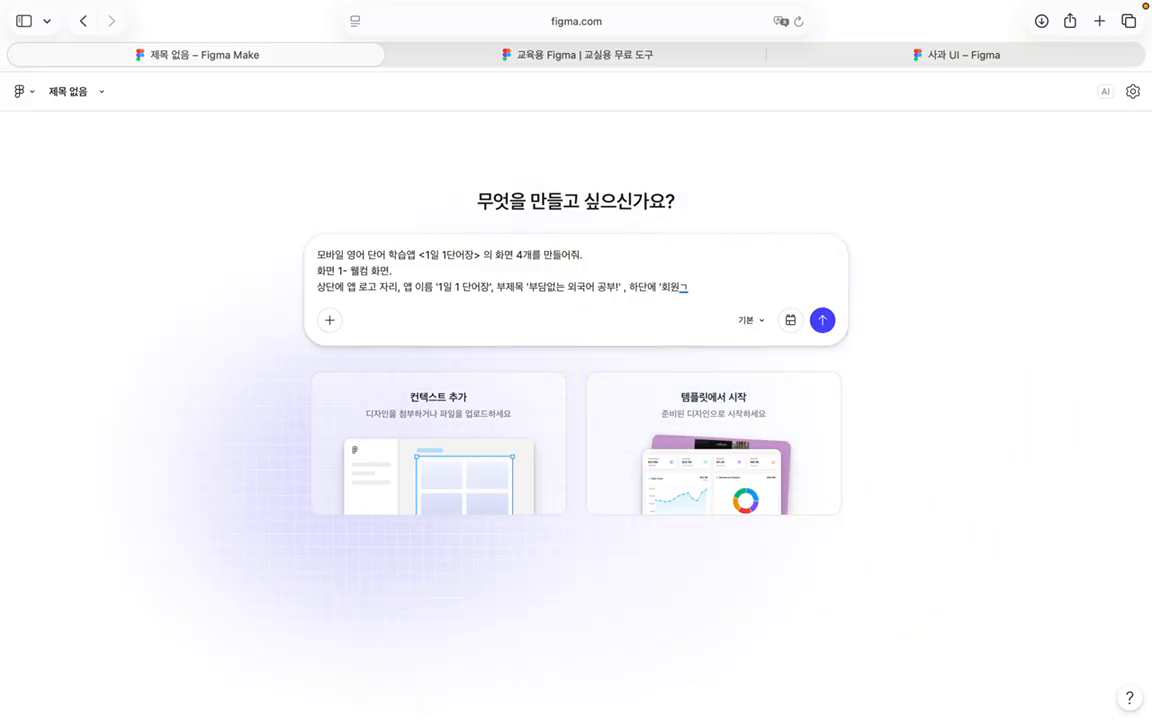
{"action": "type", "text": "'로그인'벌"}
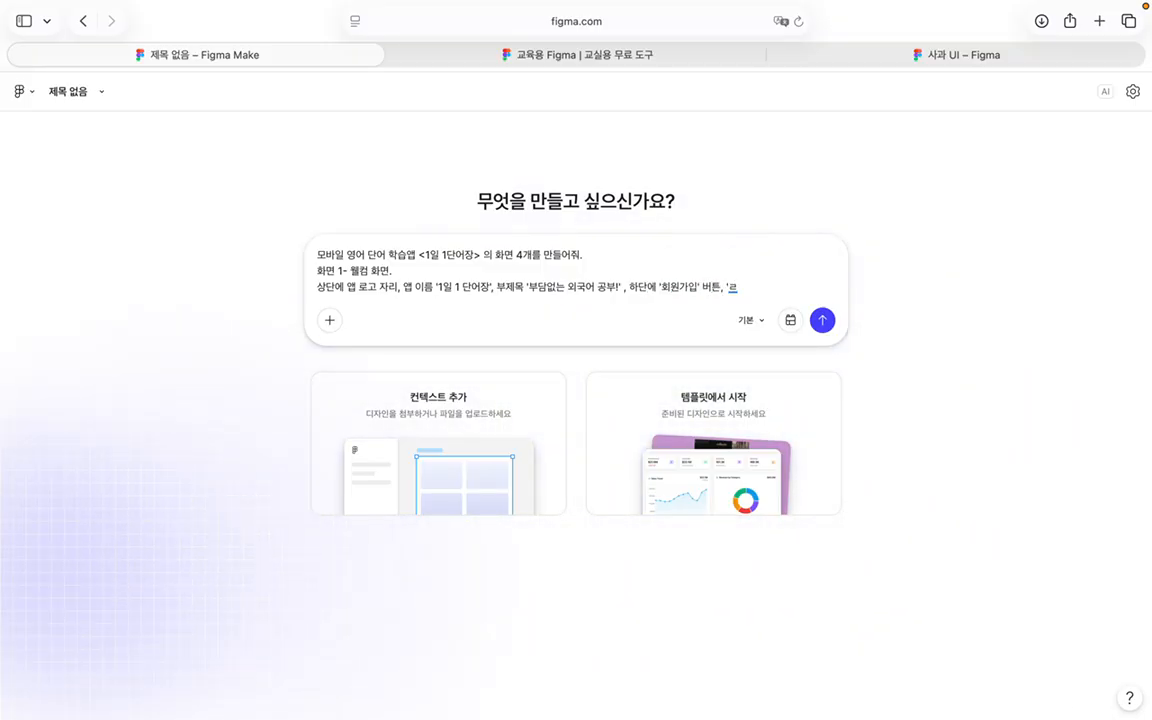
{"action": "key", "text": "BackSpace"}
{"action": "type", "text": "튼 (세로로 두개"}
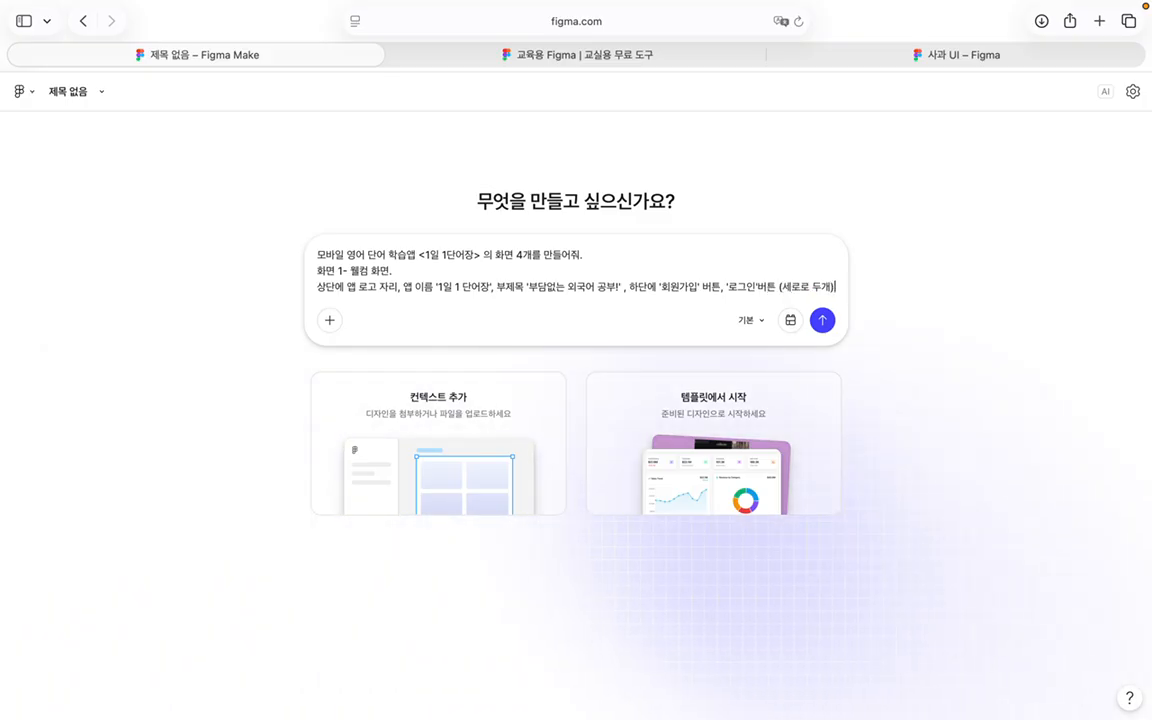
{"action": "type", "text": ")"}
Step: Add '화면 2 - 로그인 화면' with title '로그인', id/pw fields, blue '확인' button, wrong-credential error popup
{"action": "key", "text": "shift+Return"}
{"action": "key", "text": "shift+Return"}
{"action": "type", "text": "할면 2 -"}
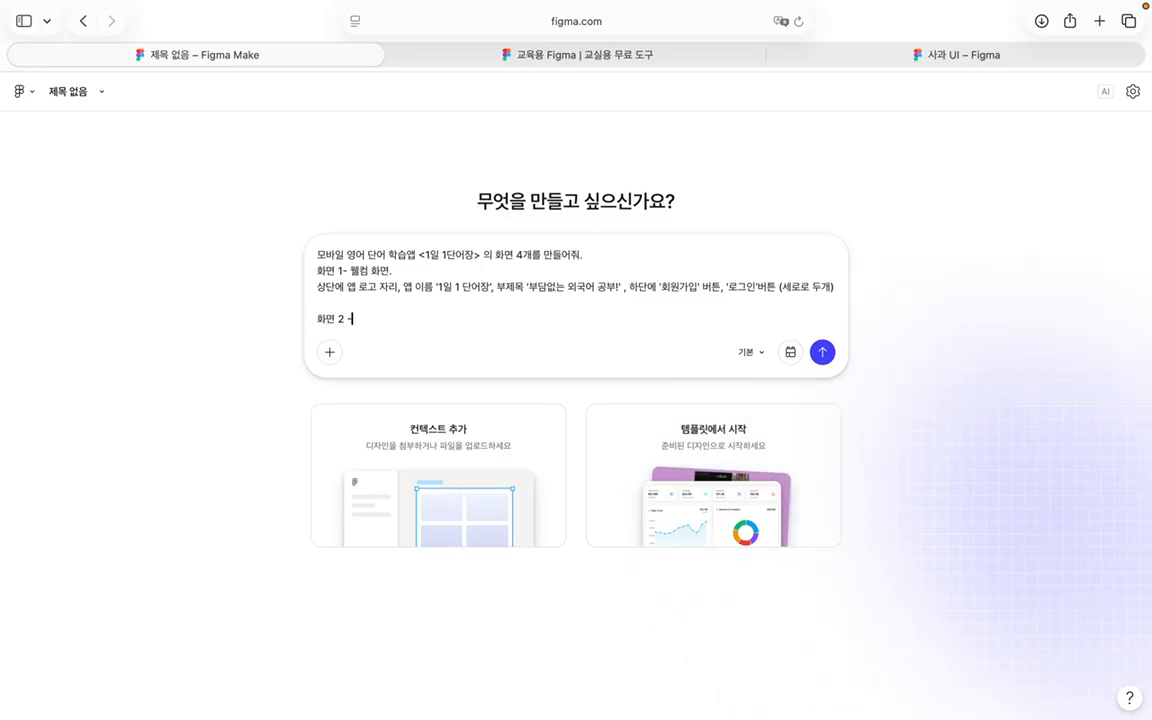
{"action": "type", "text": " 로그인 ㅎ"}
{"action": "type", "text": "ㅘ면"}
{"action": "key", "text": "shift+Return"}
{"action": "type", "text": "상단"}
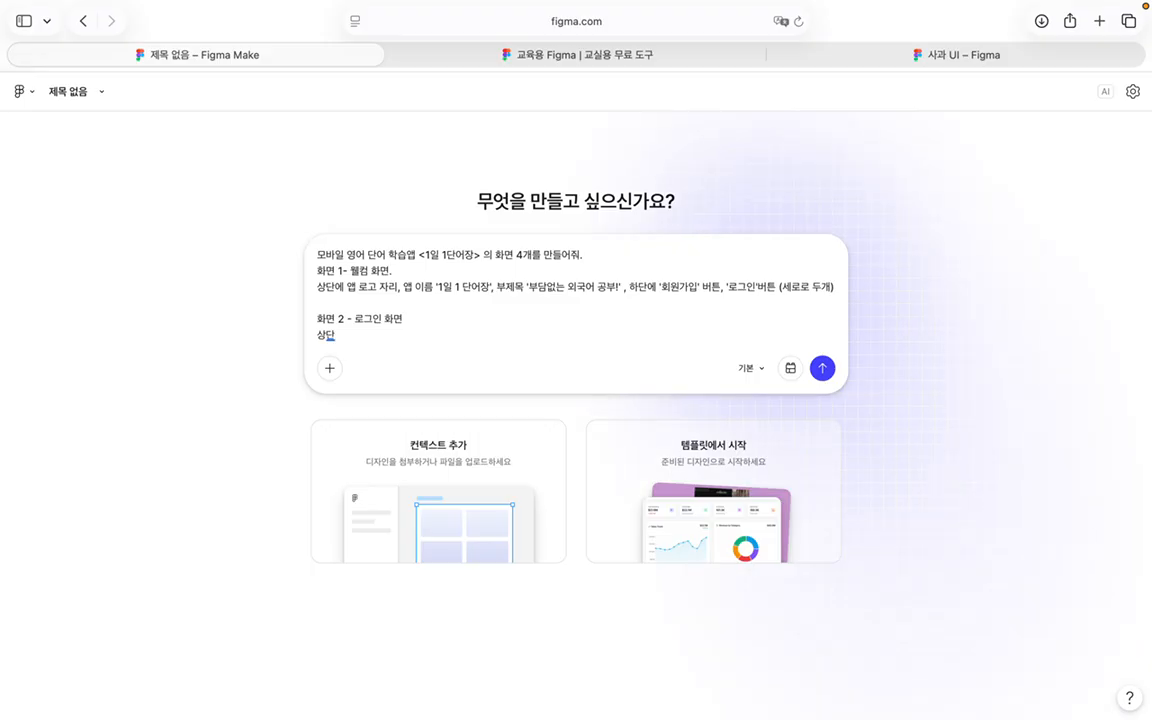
{"action": "type", "text": " 타이틀 '로그인"}
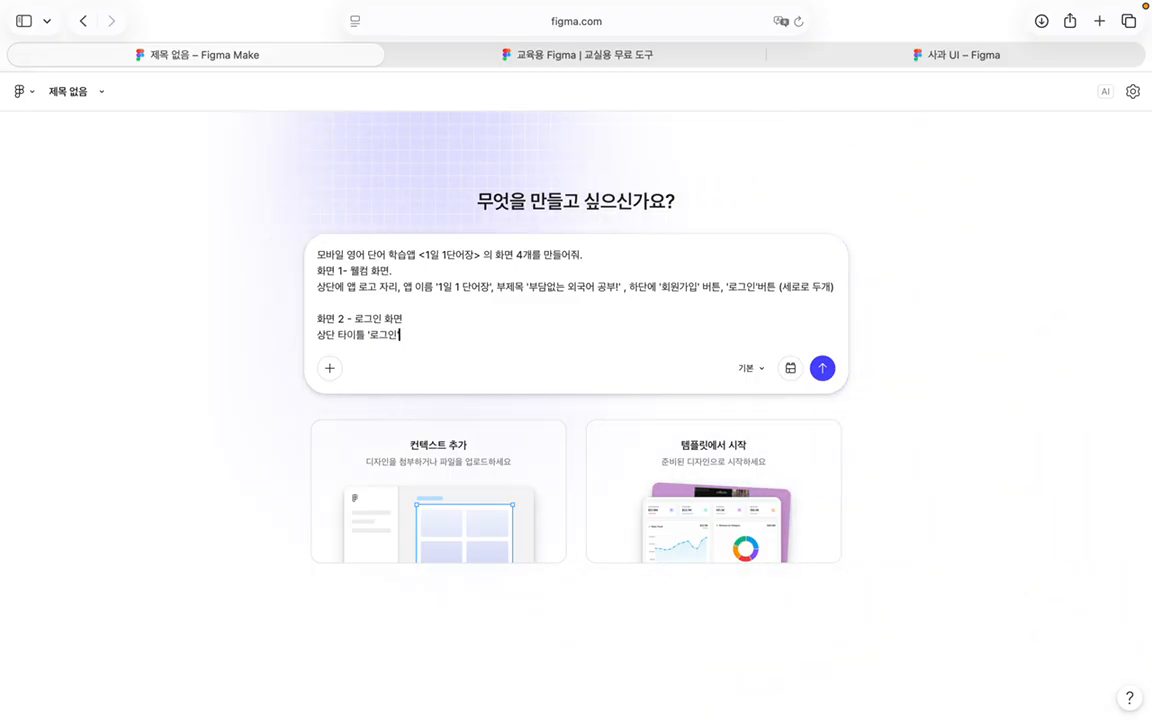
{"action": "type", "text": "', 'id"}
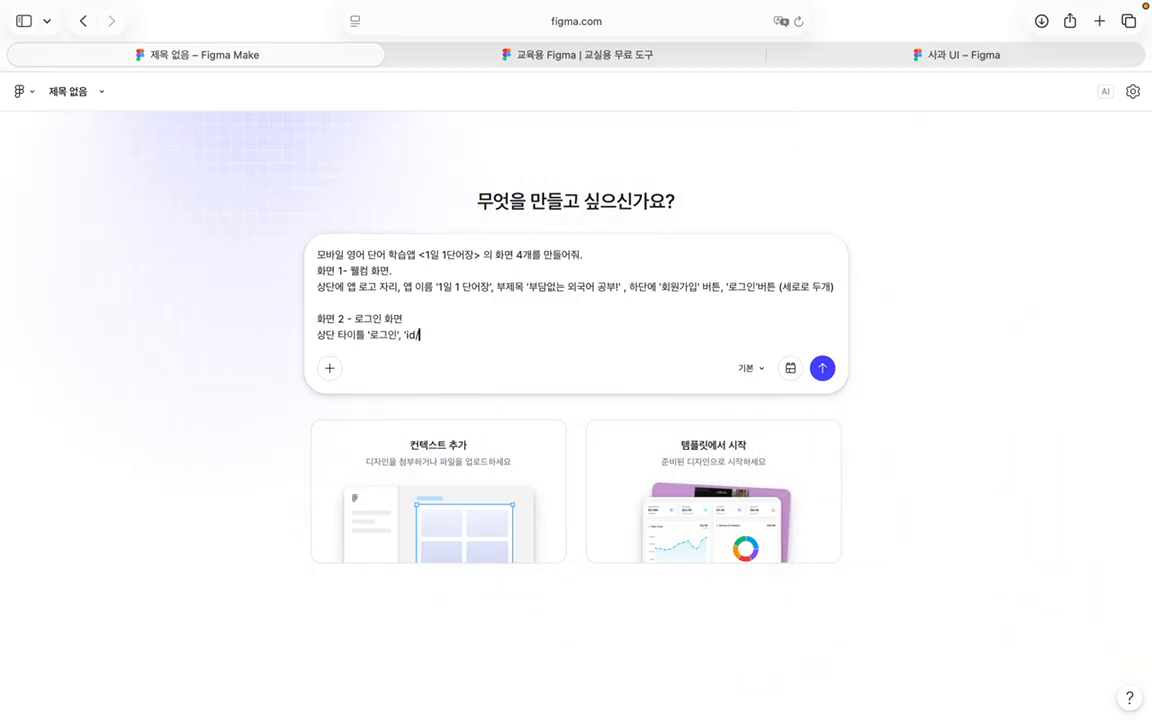
{"action": "type", "text": "/pw 입력창 2개"}
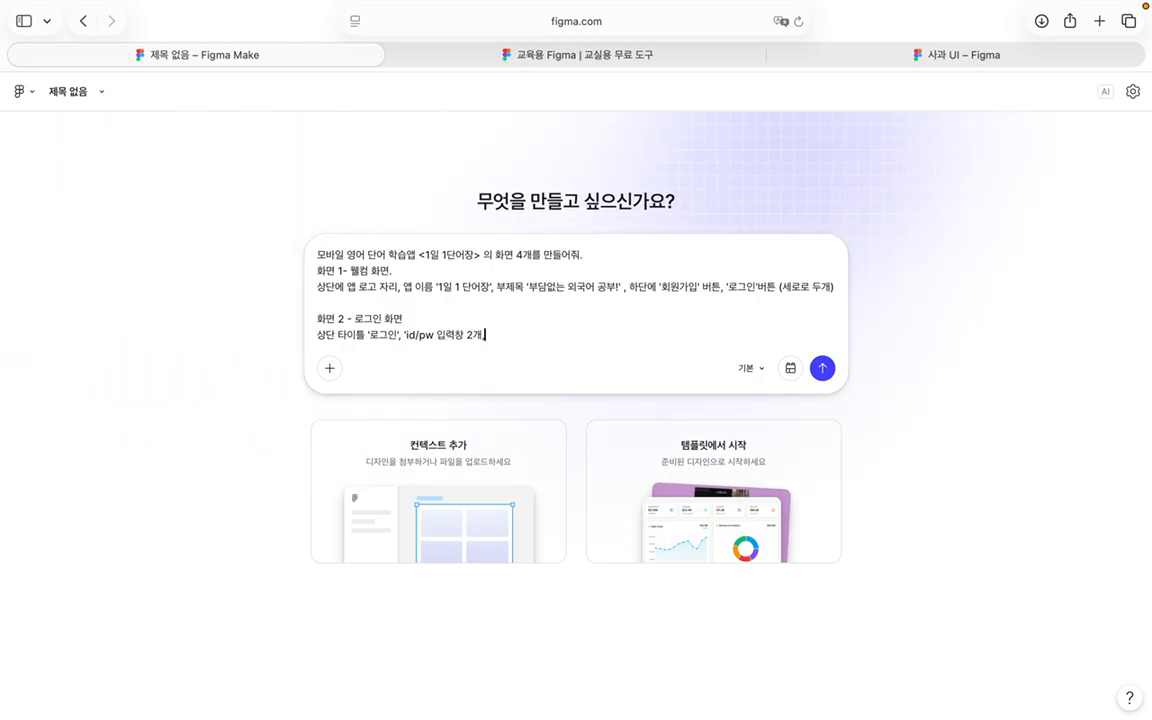
{"action": "key", "text": "BackSpace"}
{"action": "key", "text": "BackSpace"}
{"action": "key", "text": "BackSpace"}
{"action": "key", "text": "BackSpace"}
{"action": "key", "text": "BackSpace"}
{"action": "key", "text": "BackSpace"}
{"action": "key", "text": "BackSpace"}
{"action": "key", "text": "BackSpace"}
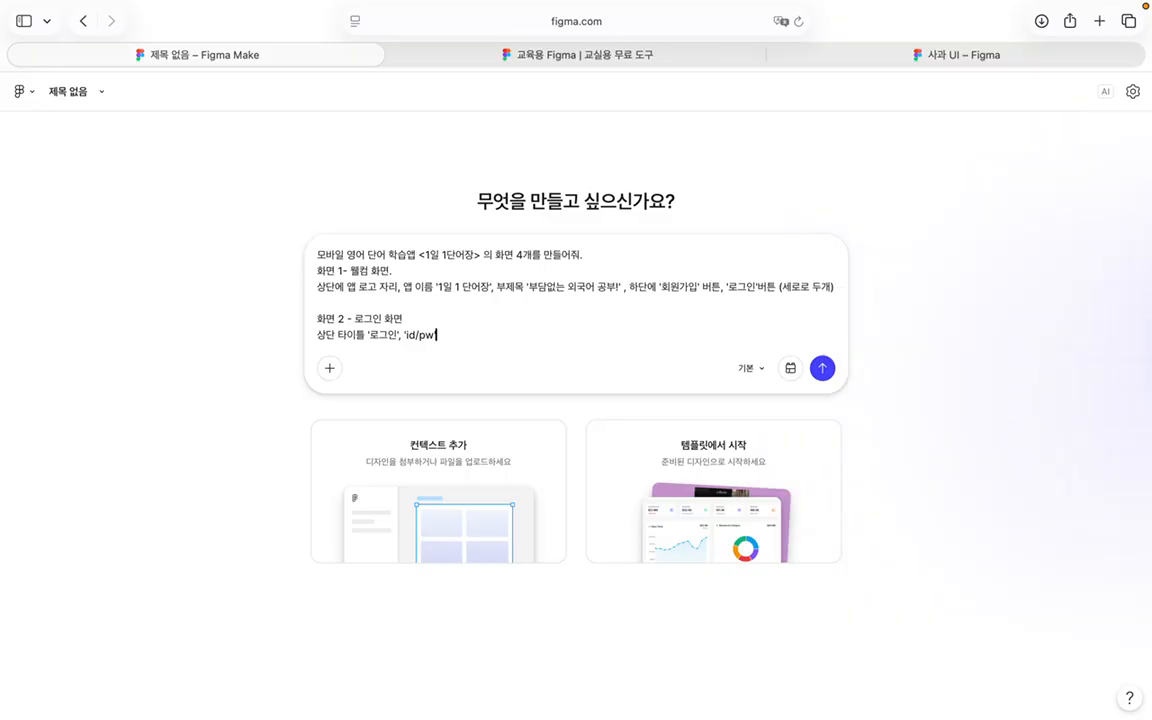
{"action": "type", "text": "' 입력창 2개, 파"}
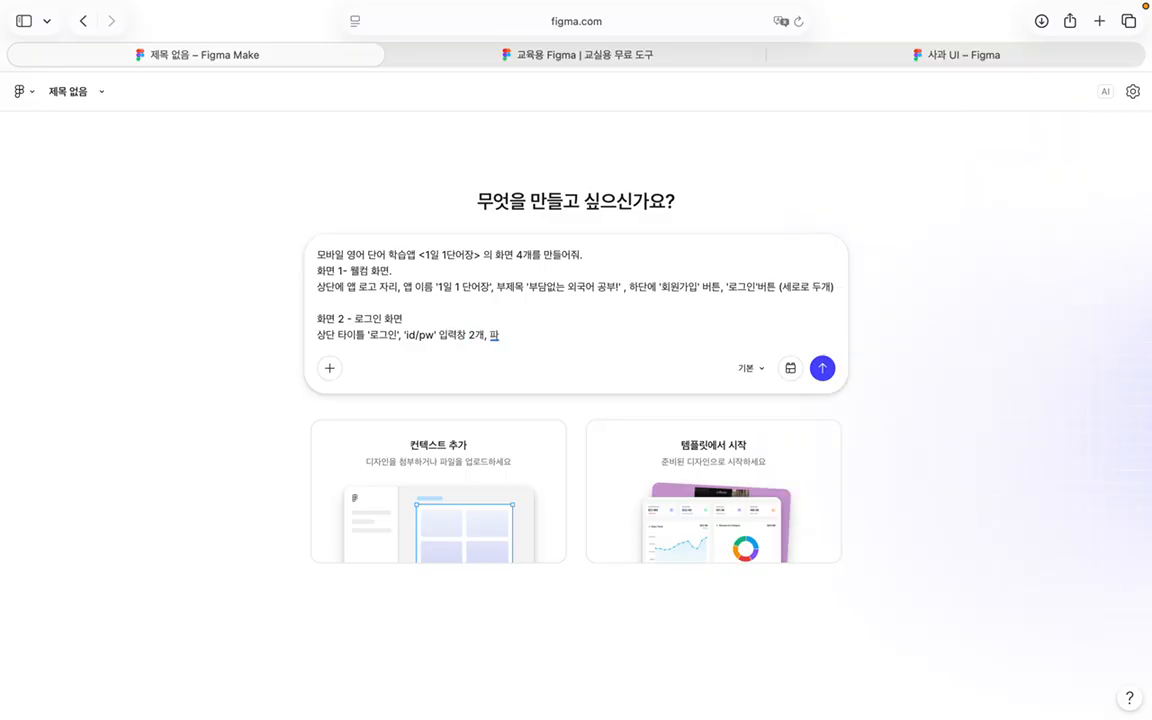
{"action": "type", "text": "란색 '확인' 버"}
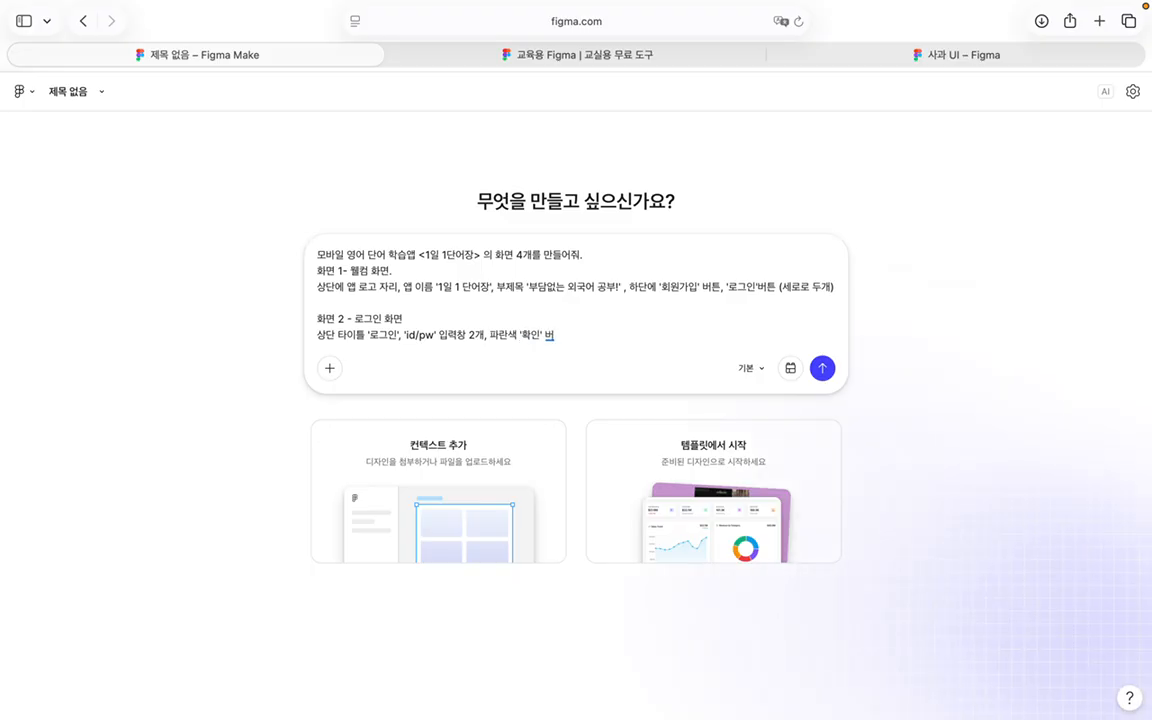
{"action": "type", "text": "튼"}
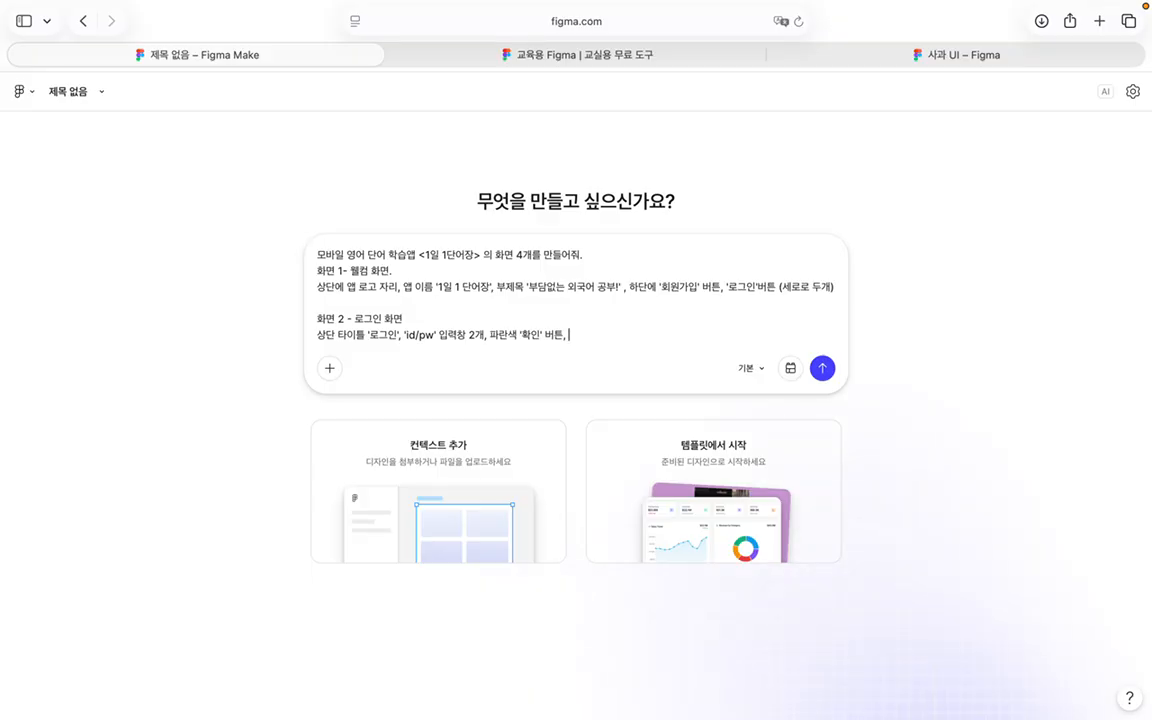
{"action": "type", "text": ", '존재"}
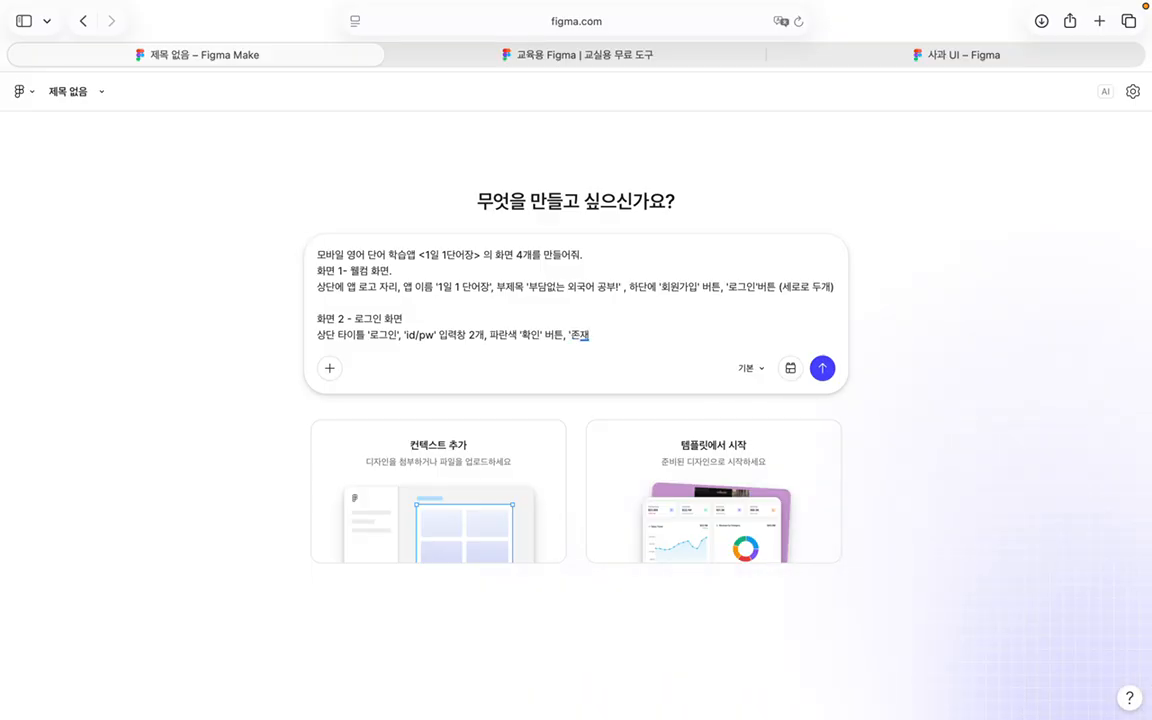
{"action": "type", "text": "하지 않는 idㅇ"}
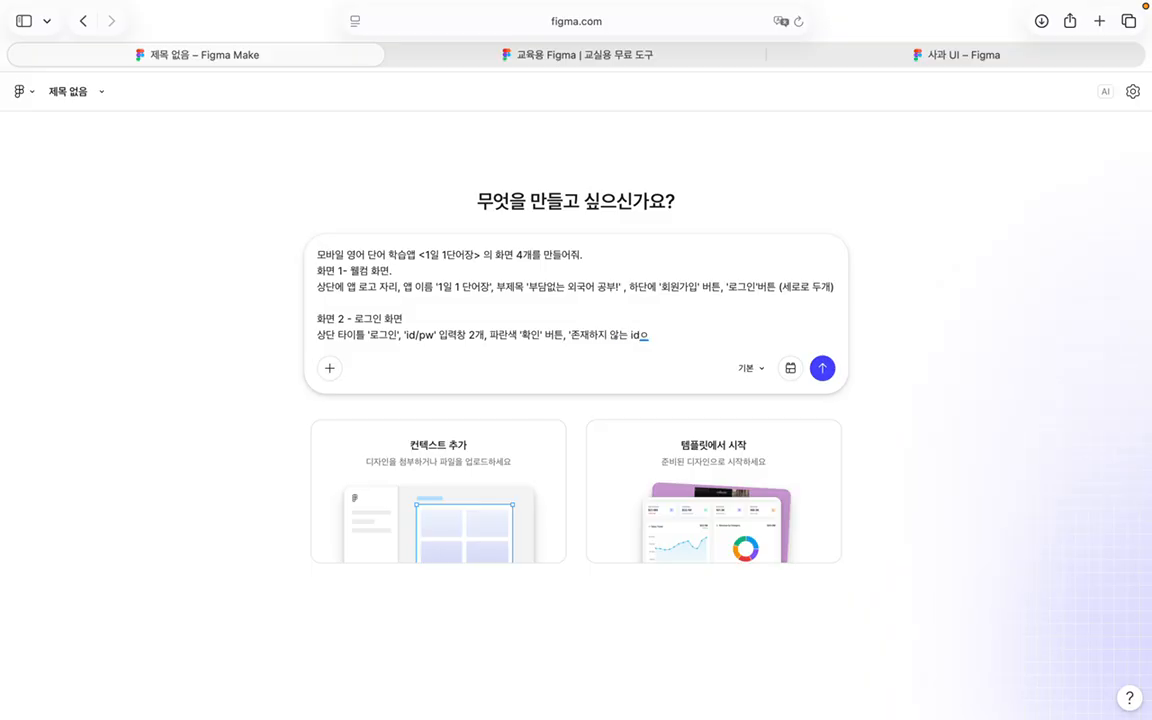
{"action": "key", "text": "BackSpace"}
{"action": "type", "text": "일시"}
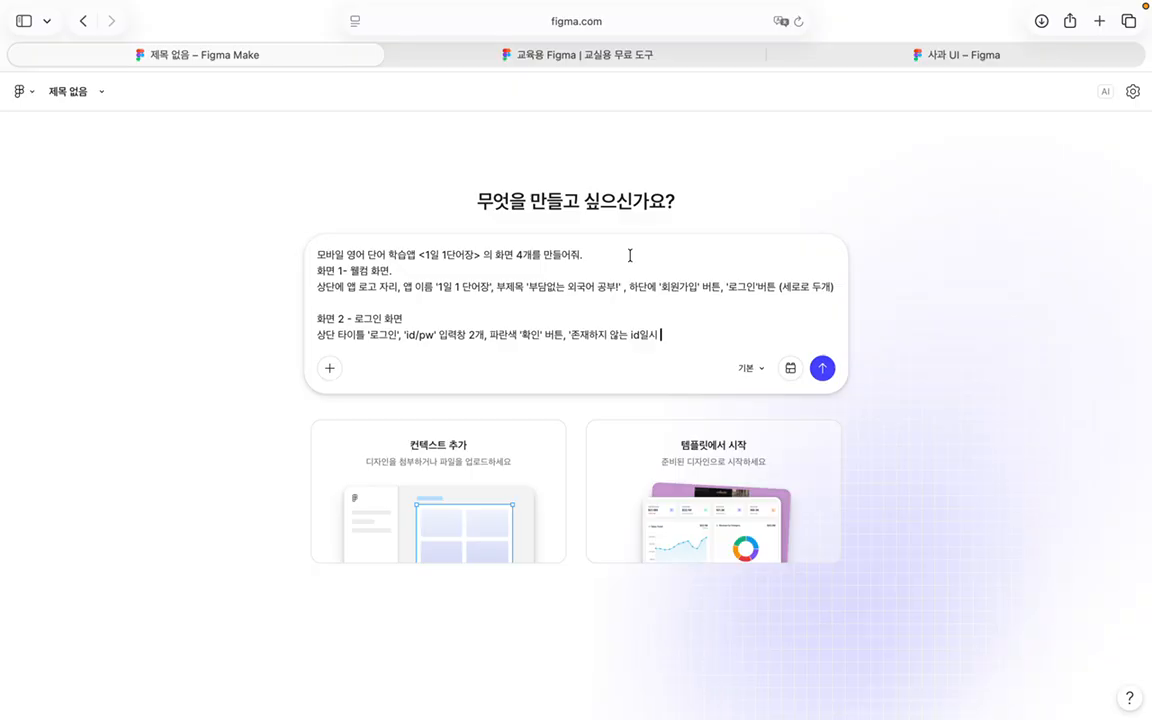
{"action": "key", "text": "BackSpace"}
{"action": "key", "text": "BackSpace"}
{"action": "key", "text": "BackSpace"}
{"action": "type", "text": "이거나"}
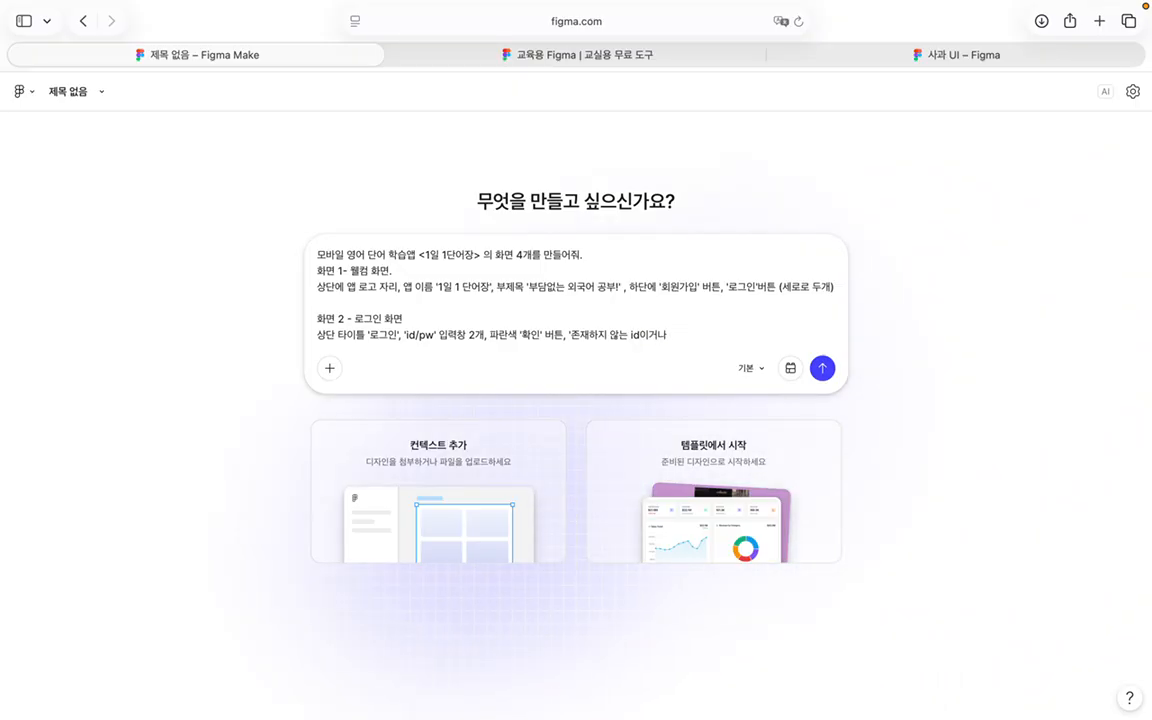
{"action": "type", "text": " pw이"}
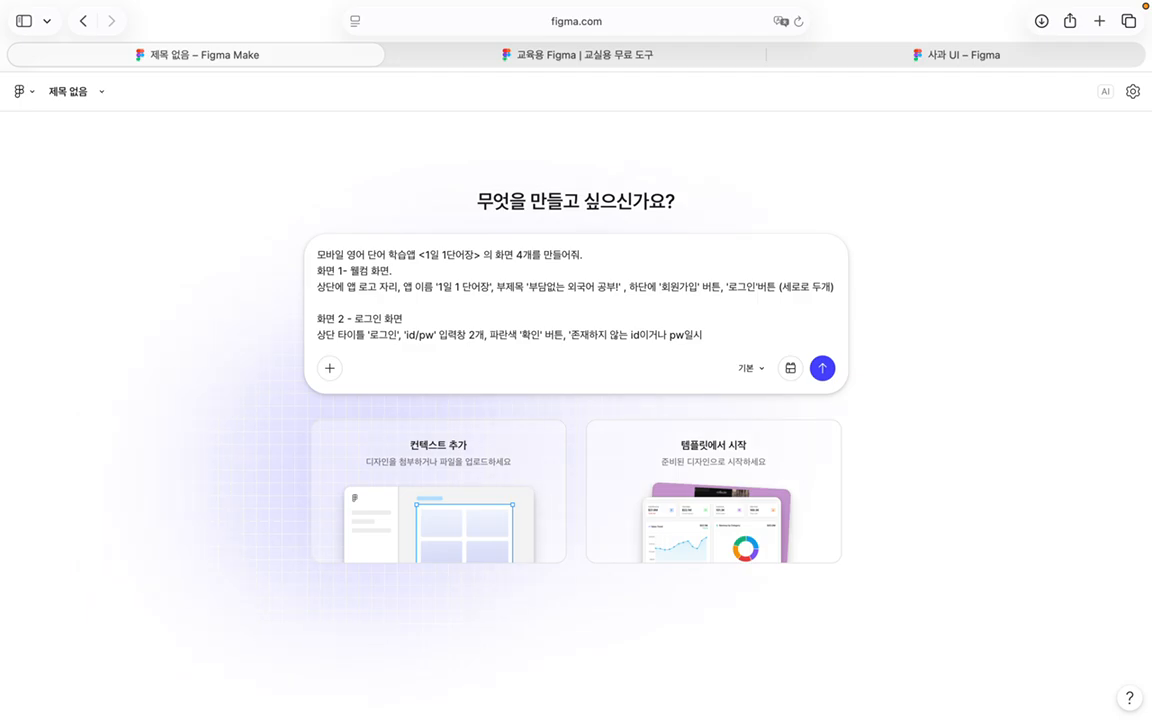
{"action": "type", "text": "시 오류 팝업"}
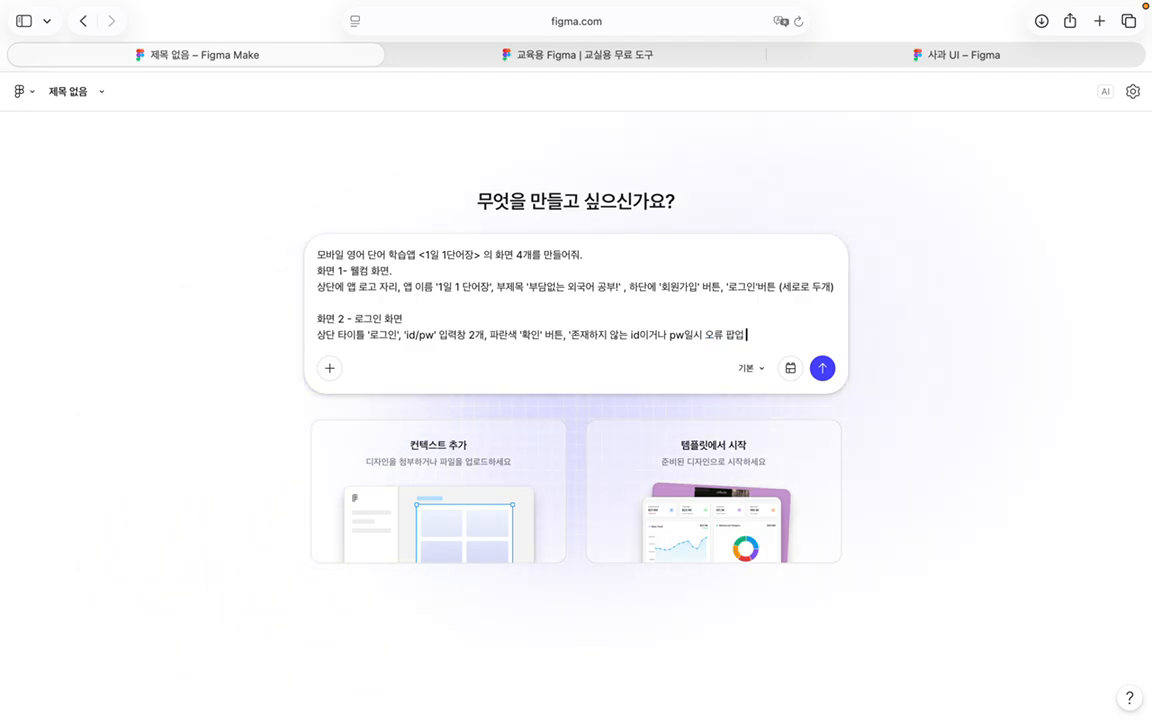
{"action": "type", "text": " 뜨게하기"}
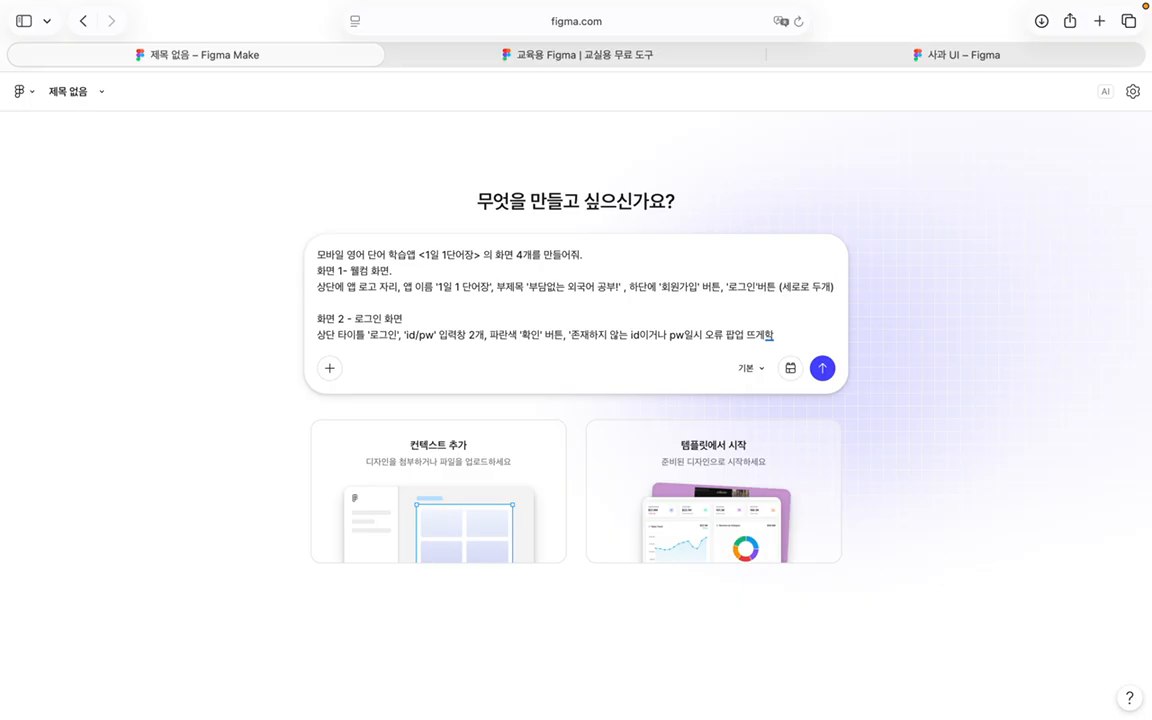
{"action": "type", "text": "'"}
Step: Insert a '화면 2 - 회원가입 화면' heading above login and renumber the login screen to 3
{"action": "key", "text": "Return"}
{"action": "key", "text": "Return"}
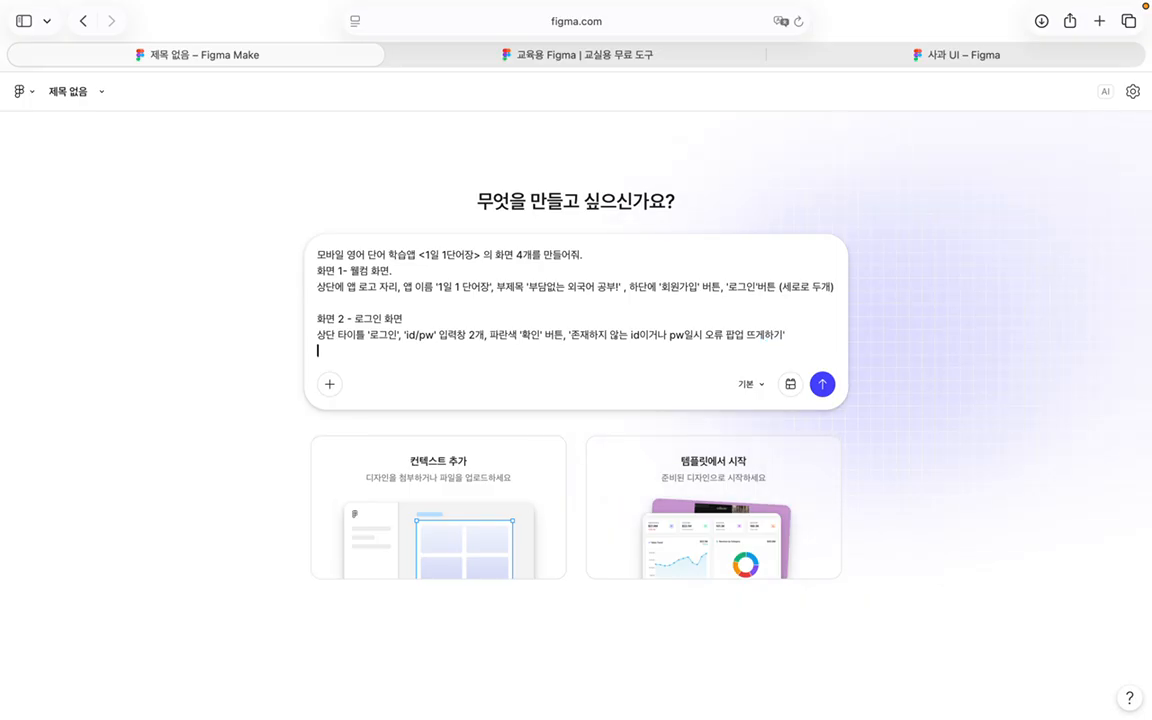
{"action": "type", "text": "화면"}
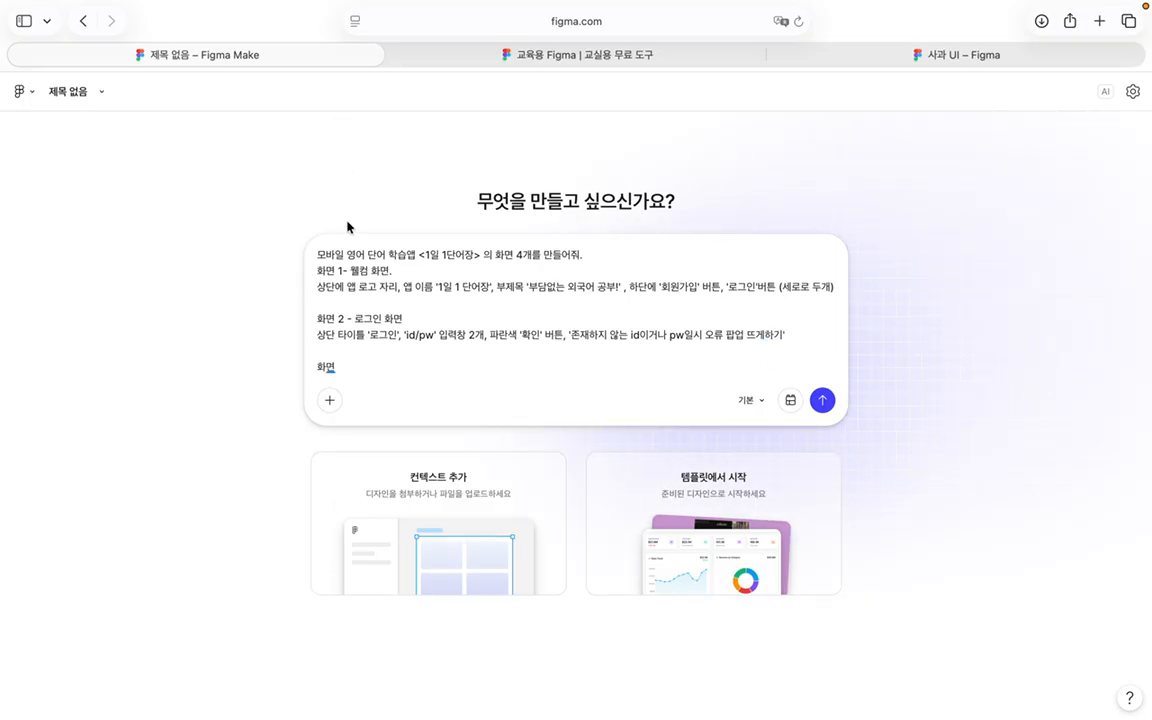
{"action": "left_click", "coordinate": [342, 302]}
{"action": "key", "text": "Return"}
{"action": "type", "text": "화면 2- 회"}
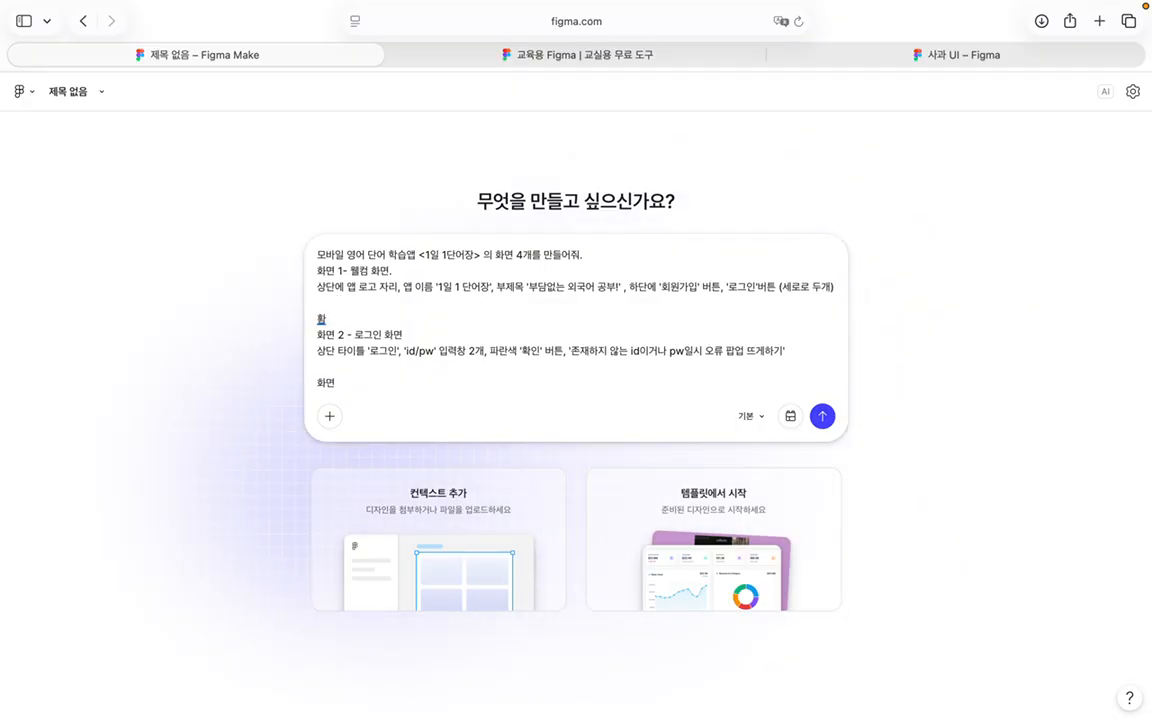
{"action": "type", "text": "우너"}
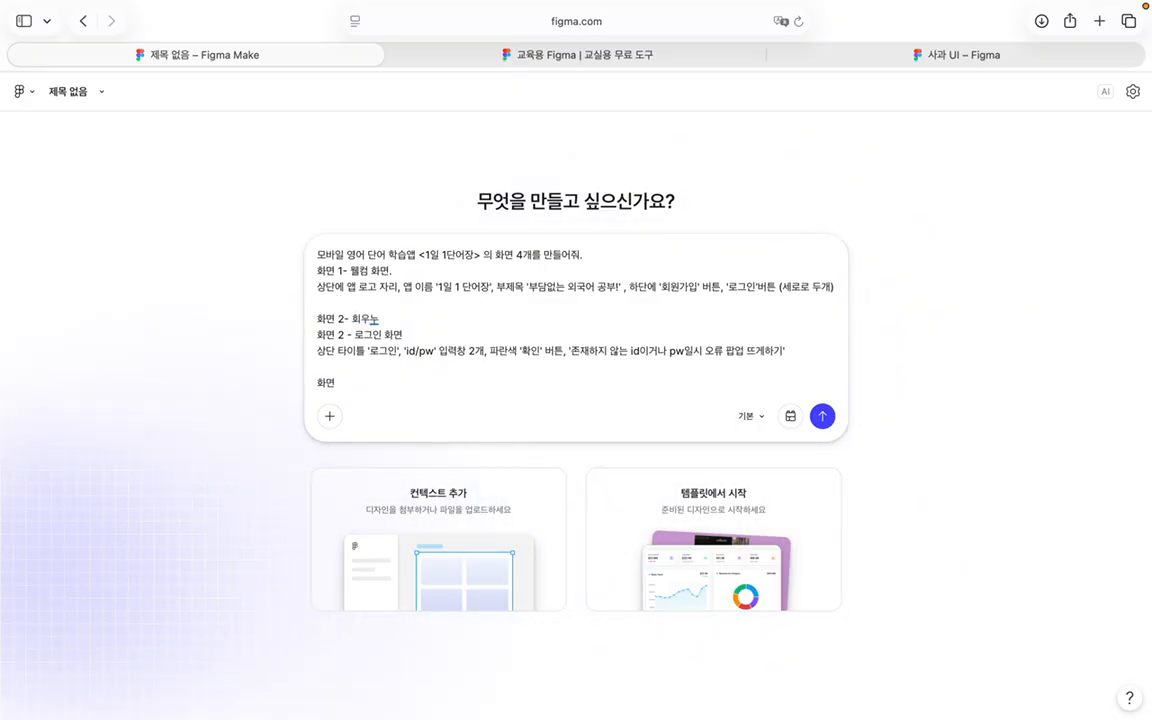
{"action": "key", "text": "BackSpace"}
{"action": "key", "text": "BackSpace"}
{"action": "key", "text": "BackSpace"}
{"action": "key", "text": "BackSpace"}
{"action": "type", "text": "호"}
{"action": "key", "text": "BackSpace"}
{"action": "key", "text": "BackSpace"}
{"action": "key", "text": "BackSpace"}
{"action": "type", "text": "회우원가입 화면"}
{"action": "double_click", "coordinate": [342, 334]}
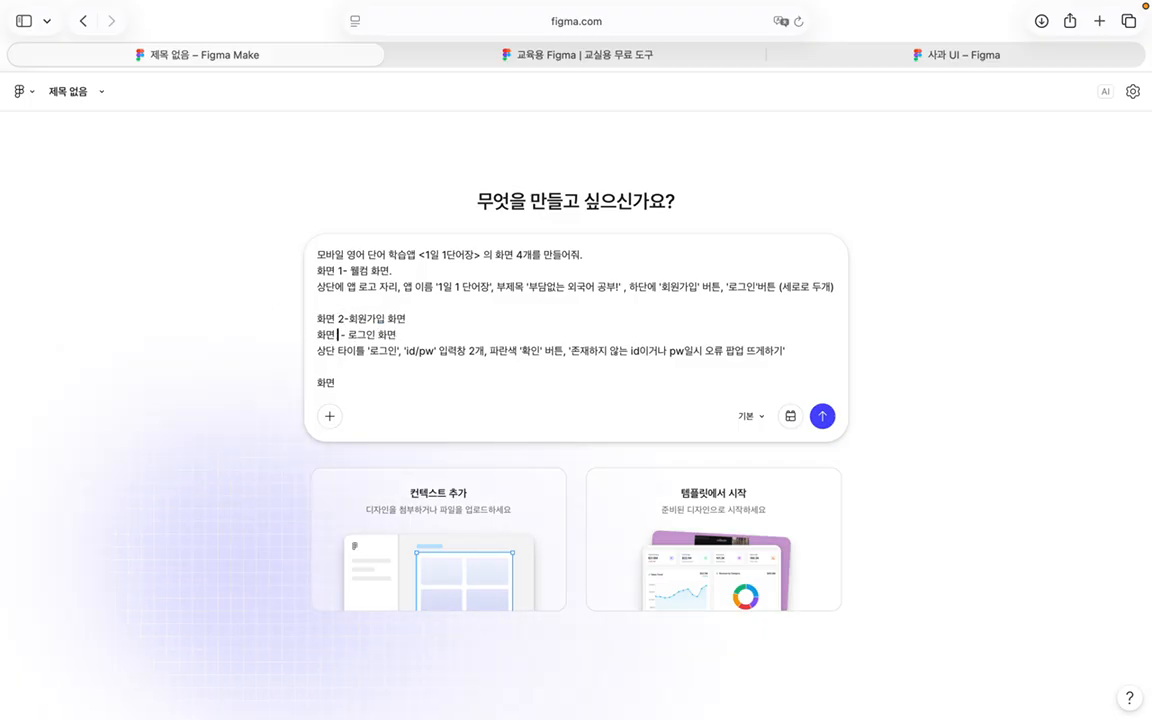
{"action": "type", "text": "3"}
Step: Give sign-up the title '회원가입' and five fields: 이름/id/pw/pw확인/이메일주소
{"action": "left_click_drag", "start_coordinate": [401, 350], "coordinate": [261, 357]}
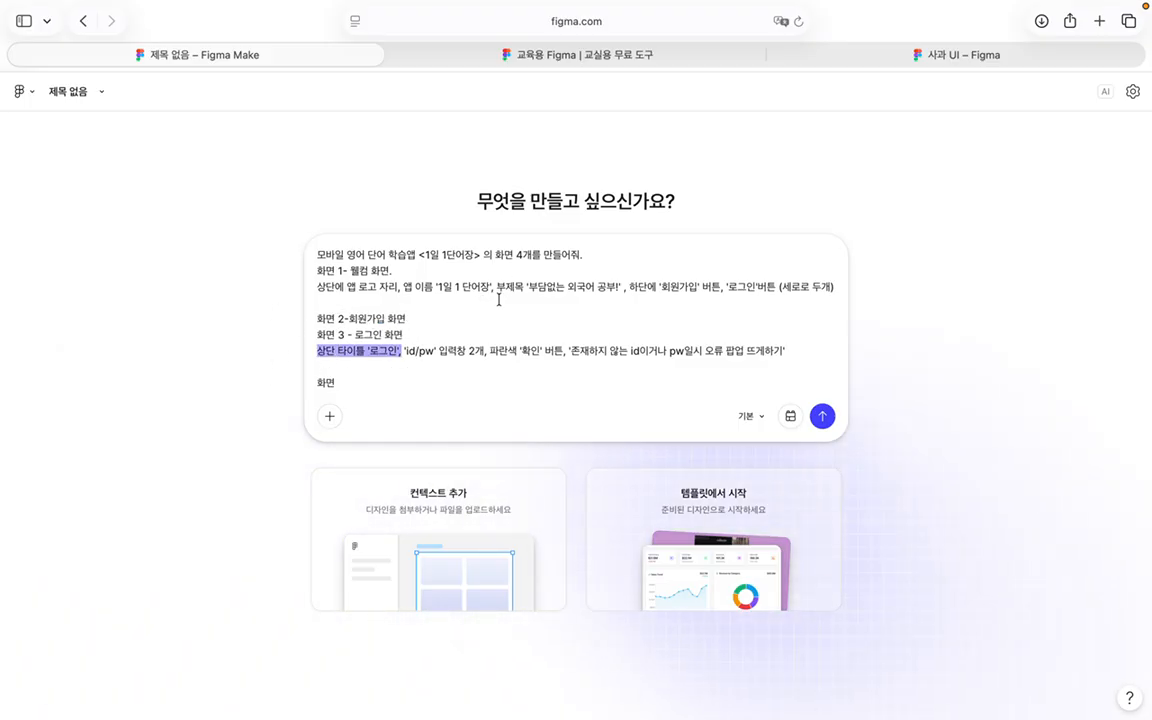
{"action": "left_click", "coordinate": [465, 319]}
{"action": "key", "text": "Return"}
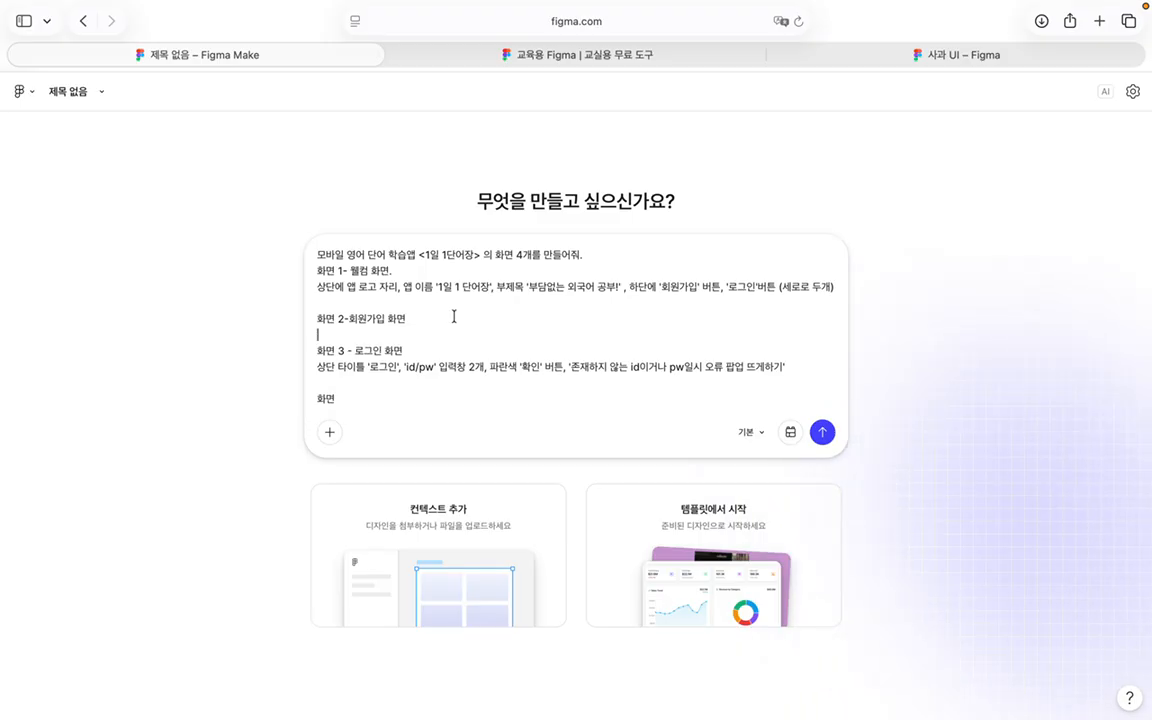
{"action": "type", "text": "상단 타이틀 '로그인',"}
{"action": "double_click", "coordinate": [386, 335]}
{"action": "type", "text": "회원가입'"}
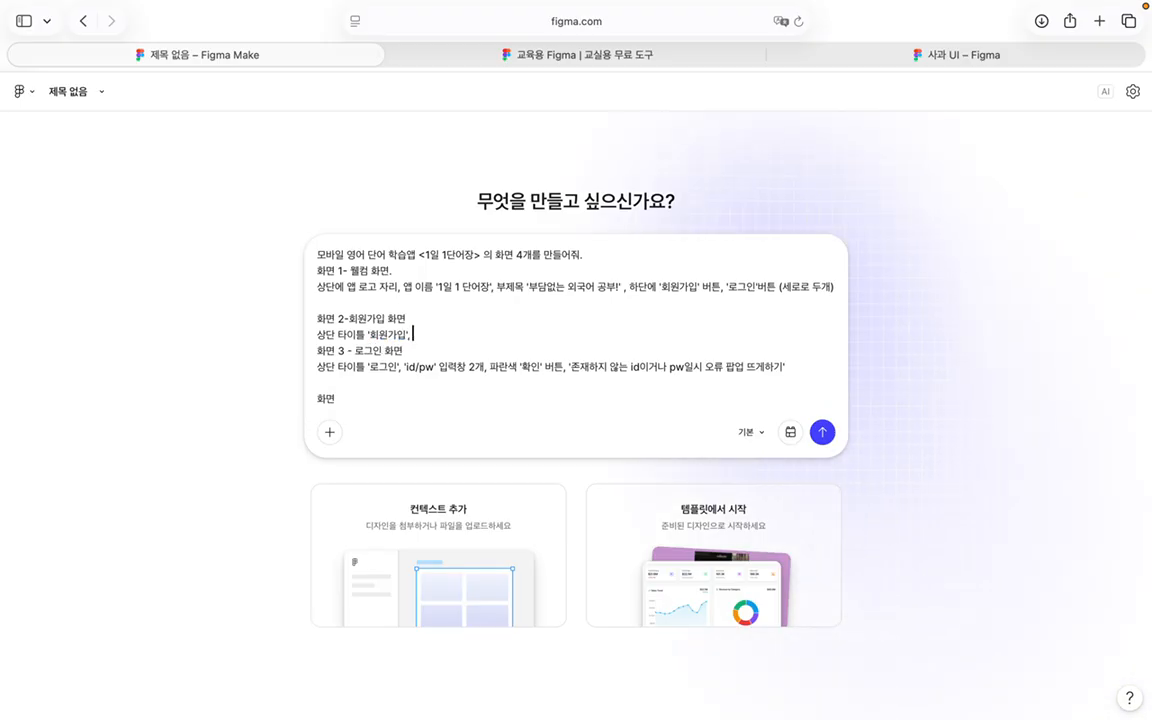
{"action": "type", "text": ", 'id/p"}
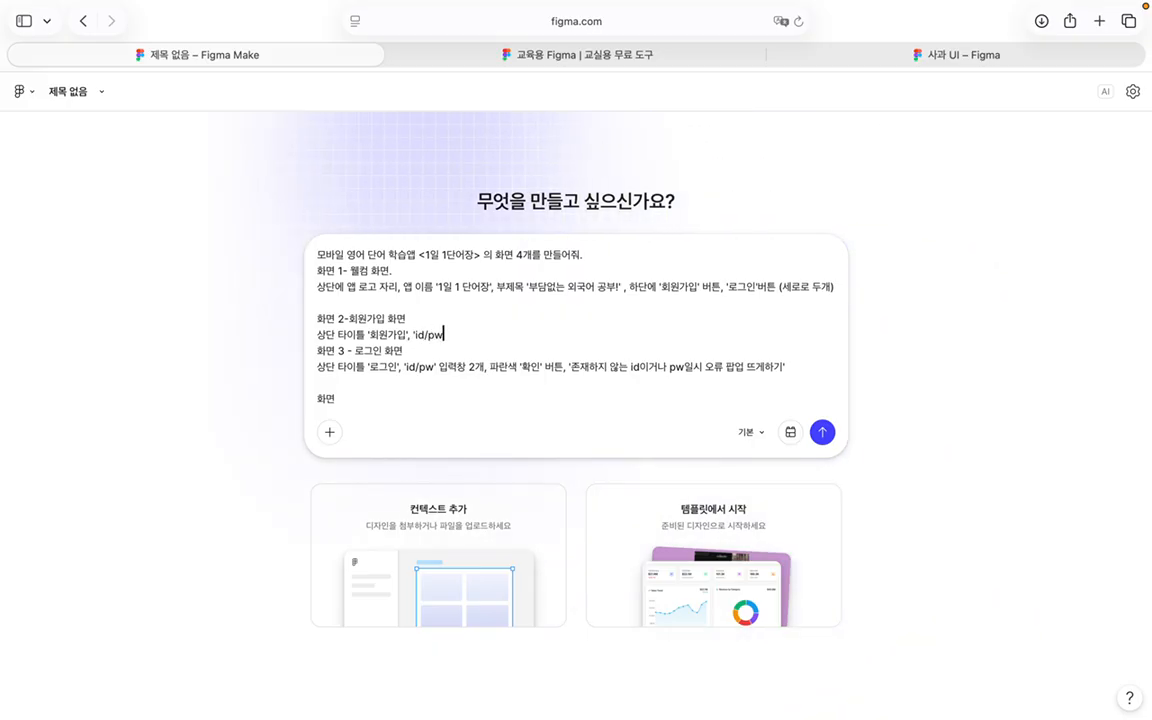
{"action": "type", "text": "w"}
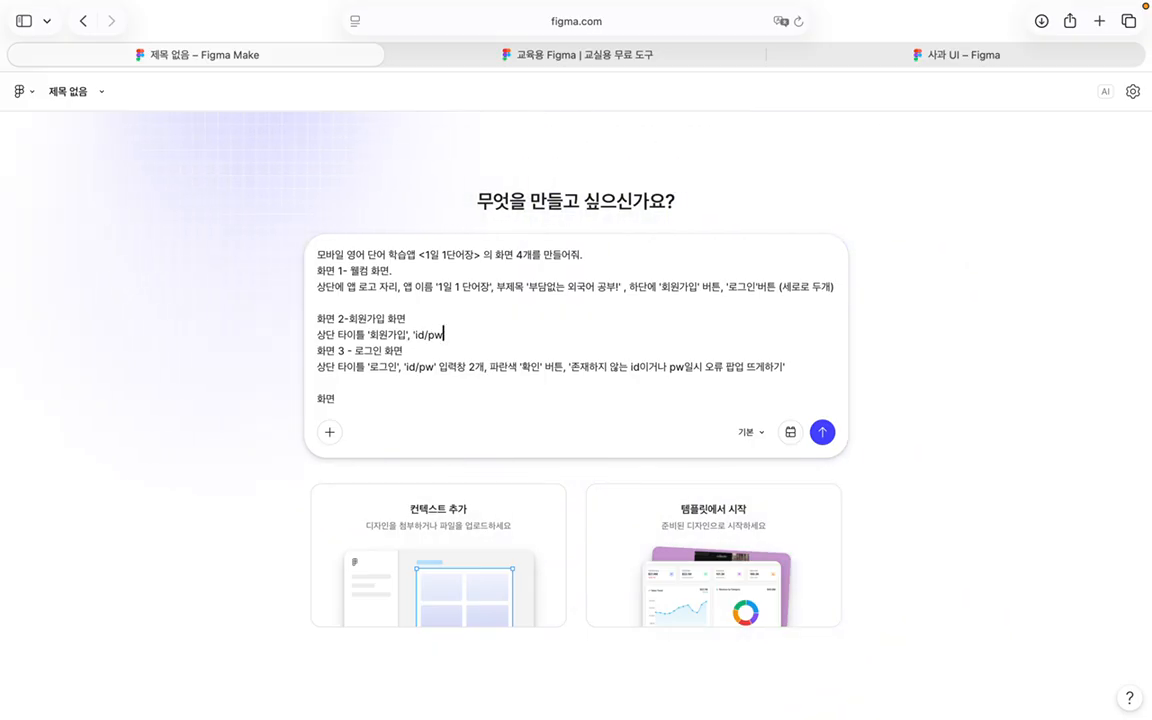
{"action": "key", "text": "BackSpace"}
{"action": "key", "text": "BackSpace"}
{"action": "key", "text": "BackSpace"}
{"action": "key", "text": "BackSpace"}
{"action": "key", "text": "BackSpace"}
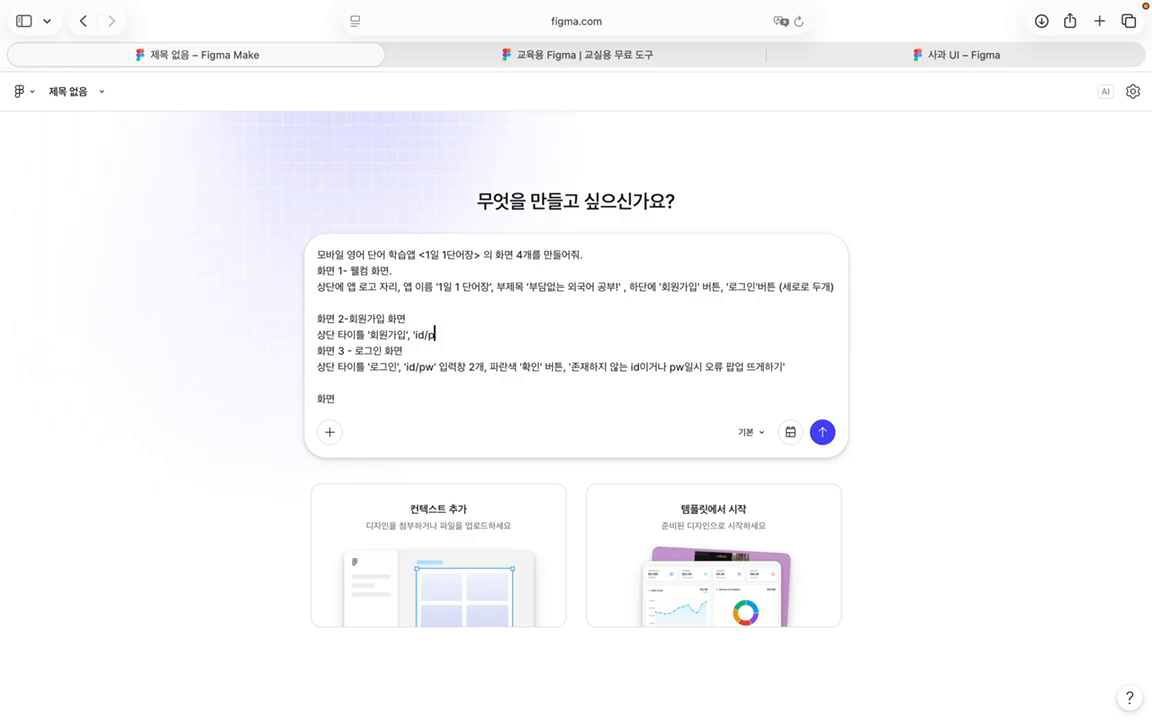
{"action": "type", "text": "이름"}
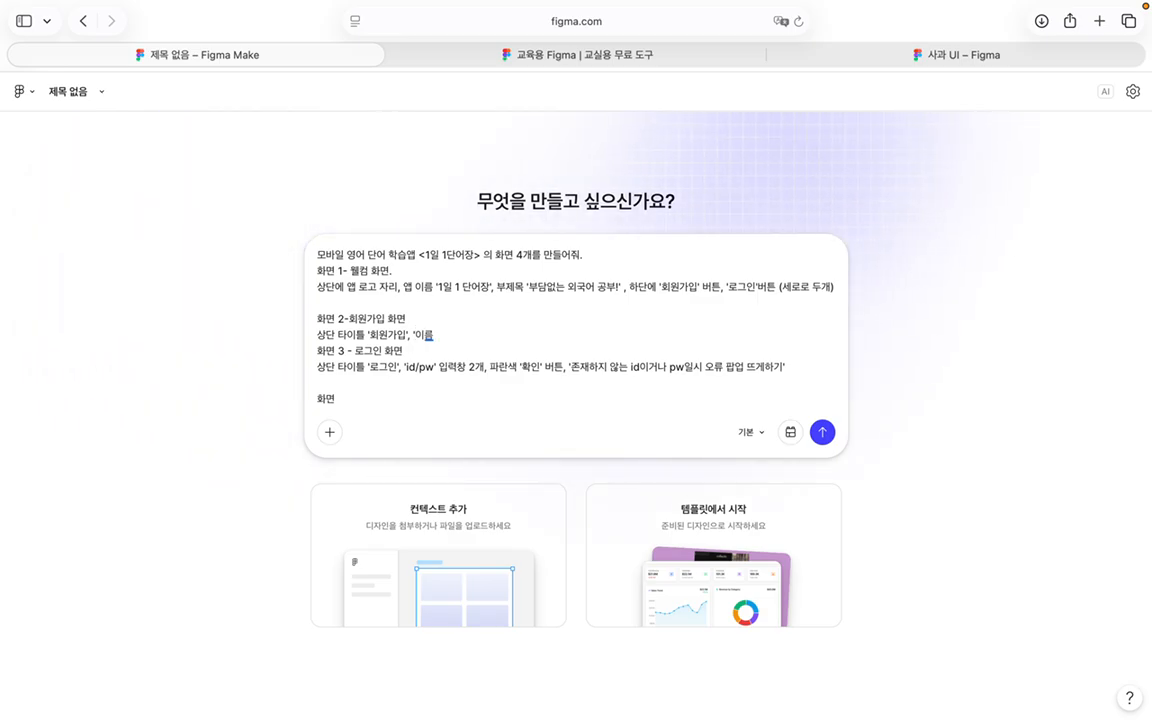
{"action": "type", "text": "/id/"}
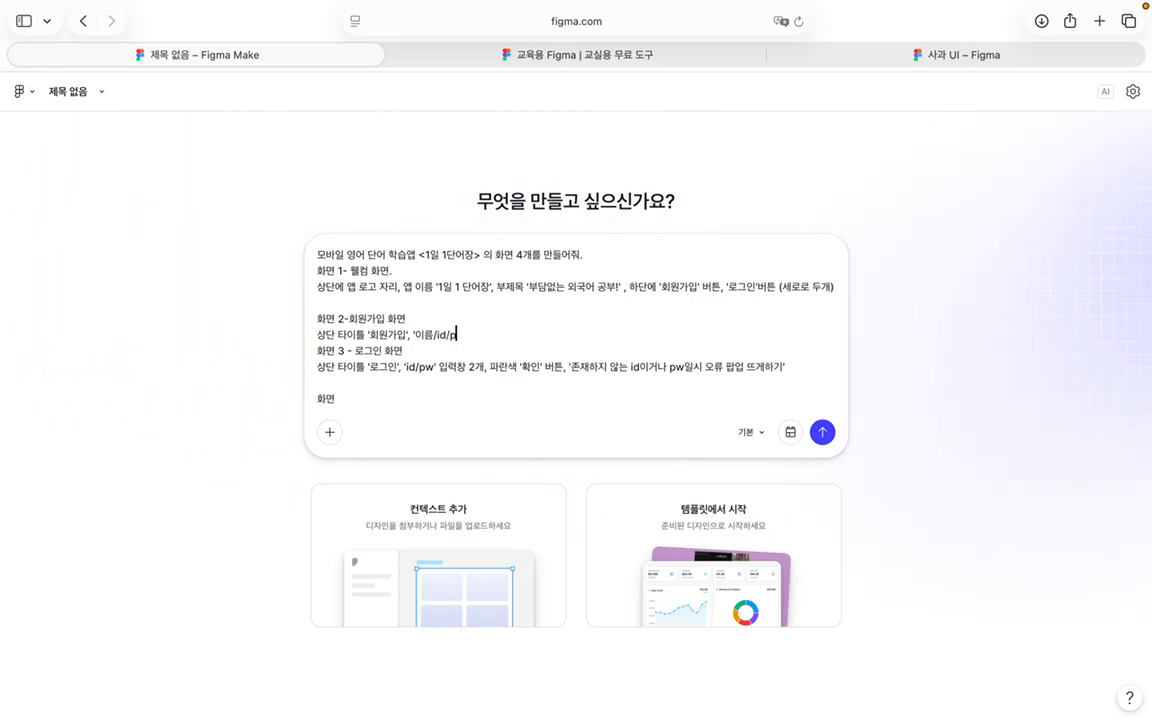
{"action": "type", "text": "pw/pw확인"}
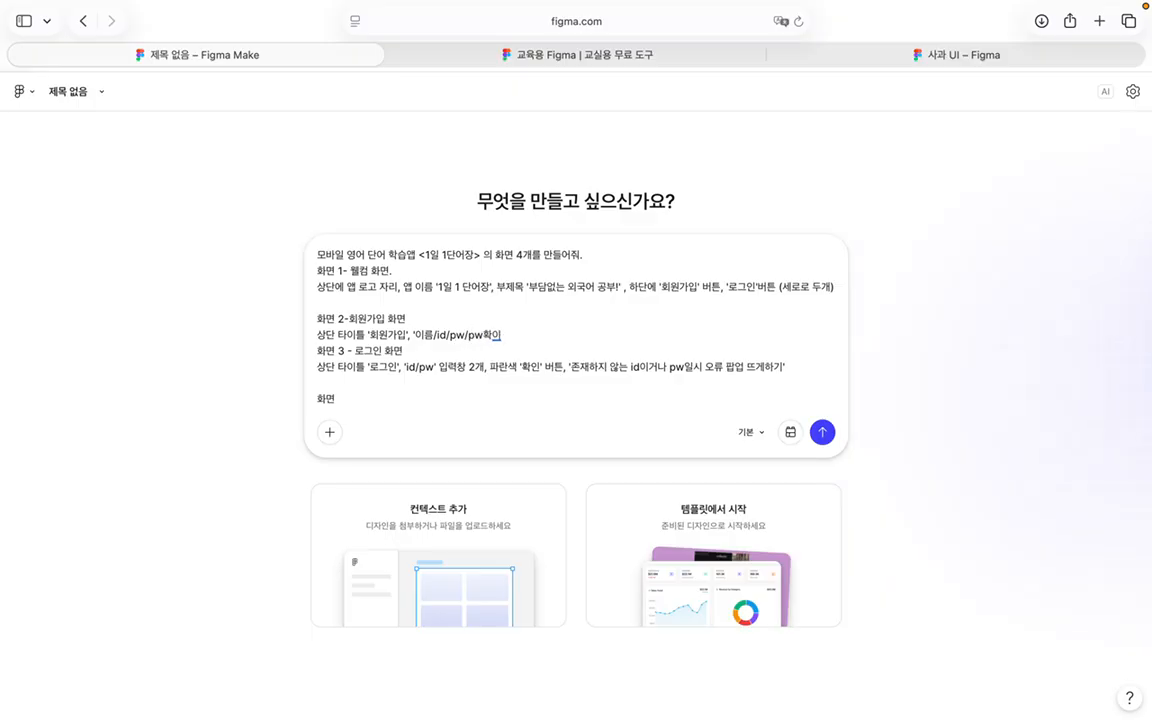
{"action": "type", "text": "/이메일주"}
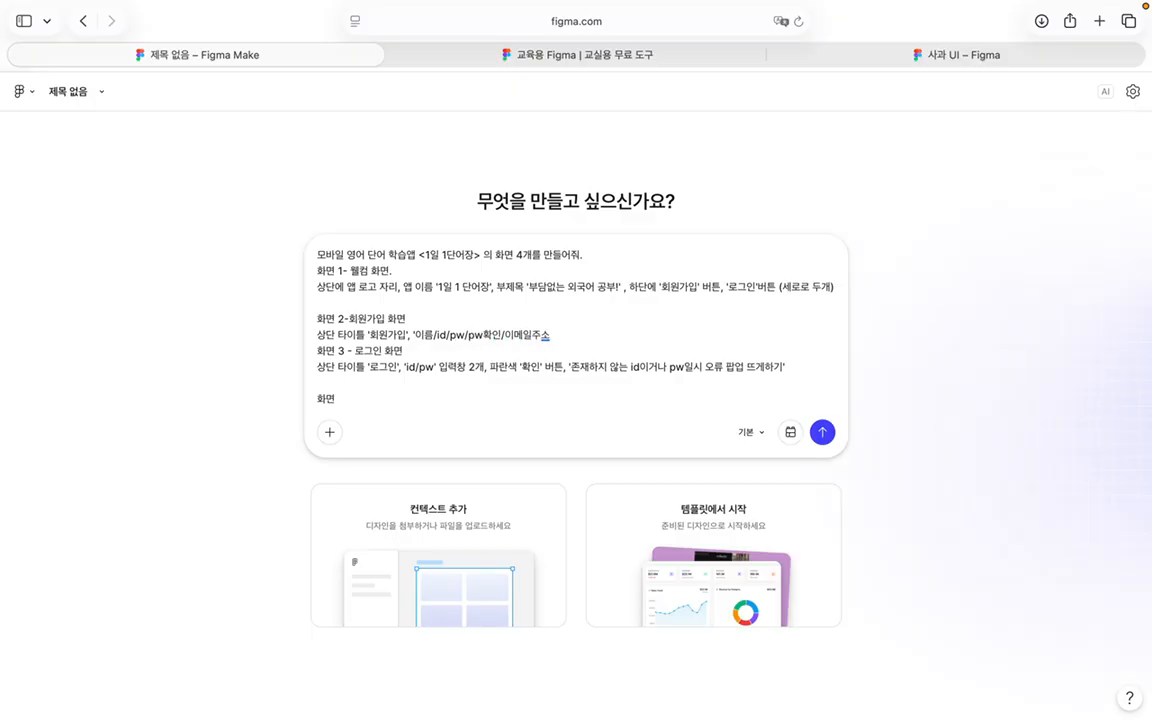
{"action": "type", "text": "소"}
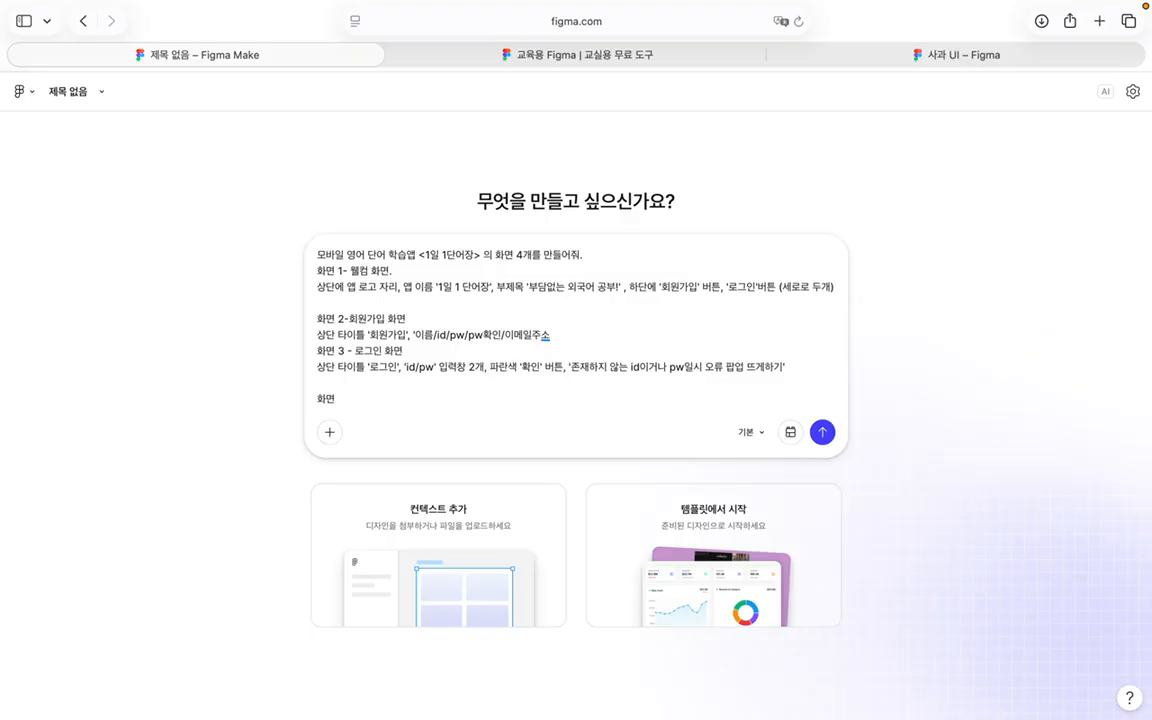
{"action": "type", "text": "' 입력창"}
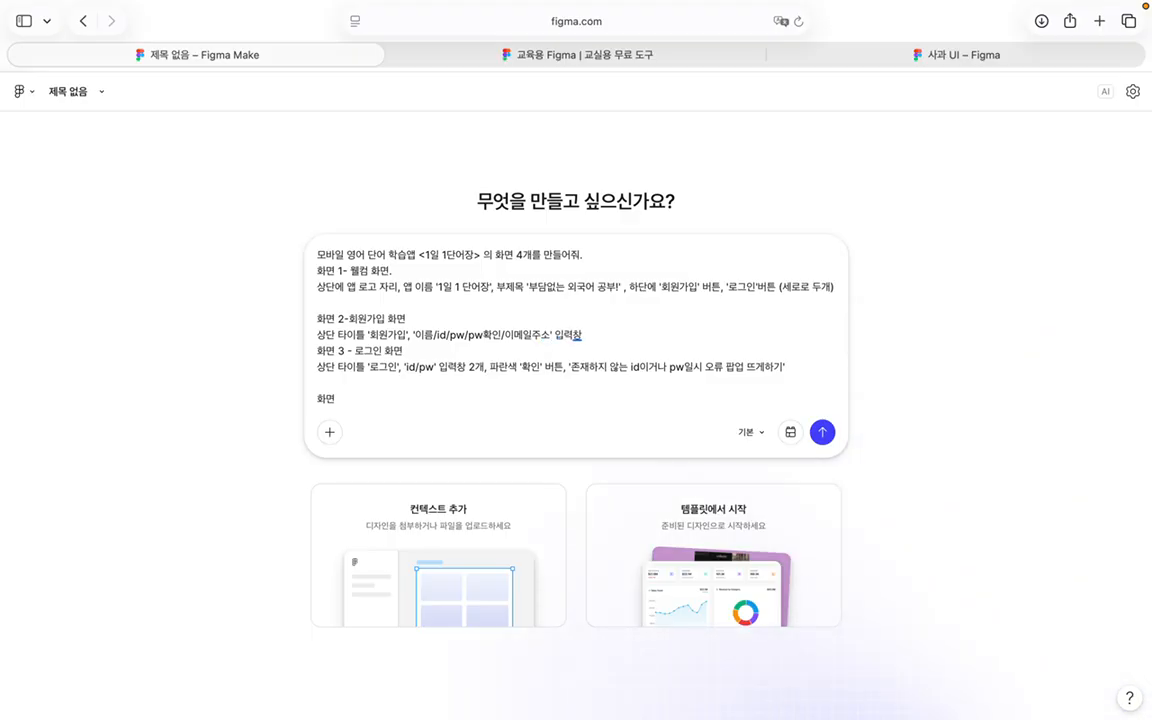
{"action": "type", "text": " 5개,"}
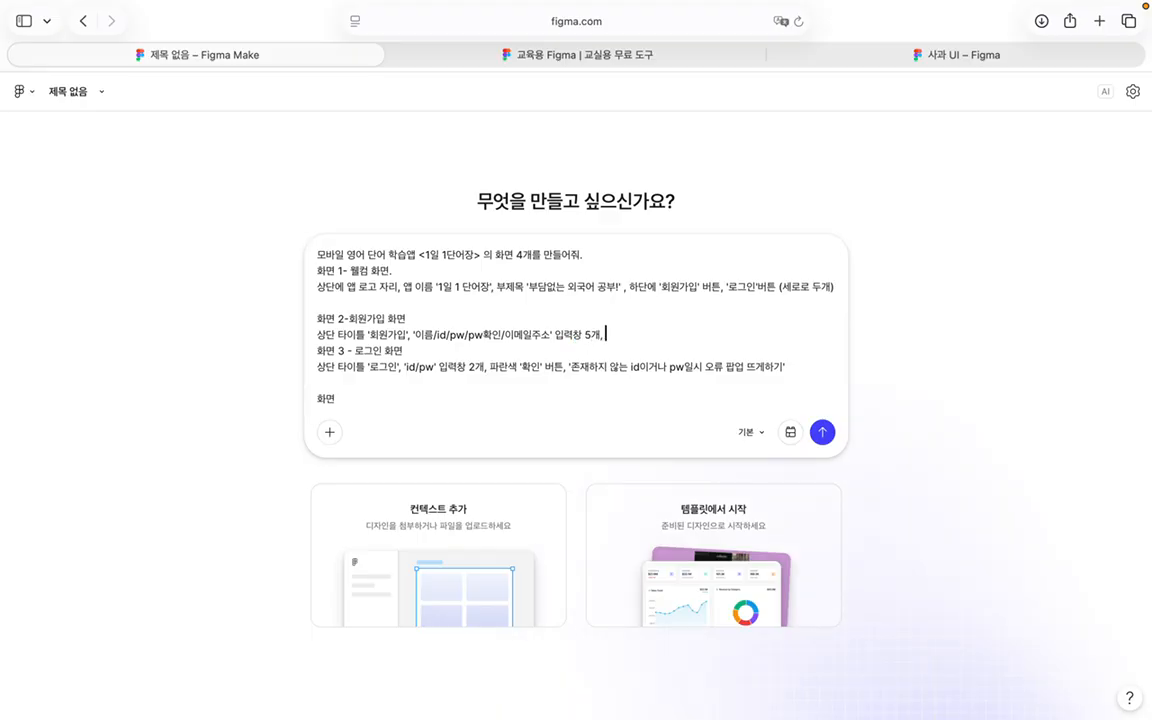
Step: Drop 파란색 from login; add a sign-up 확인 button with duplicate-id, password-mismatch, existing-email popups
{"action": "double_click", "coordinate": [507, 369]}
{"action": "key", "text": "BackSpace"}
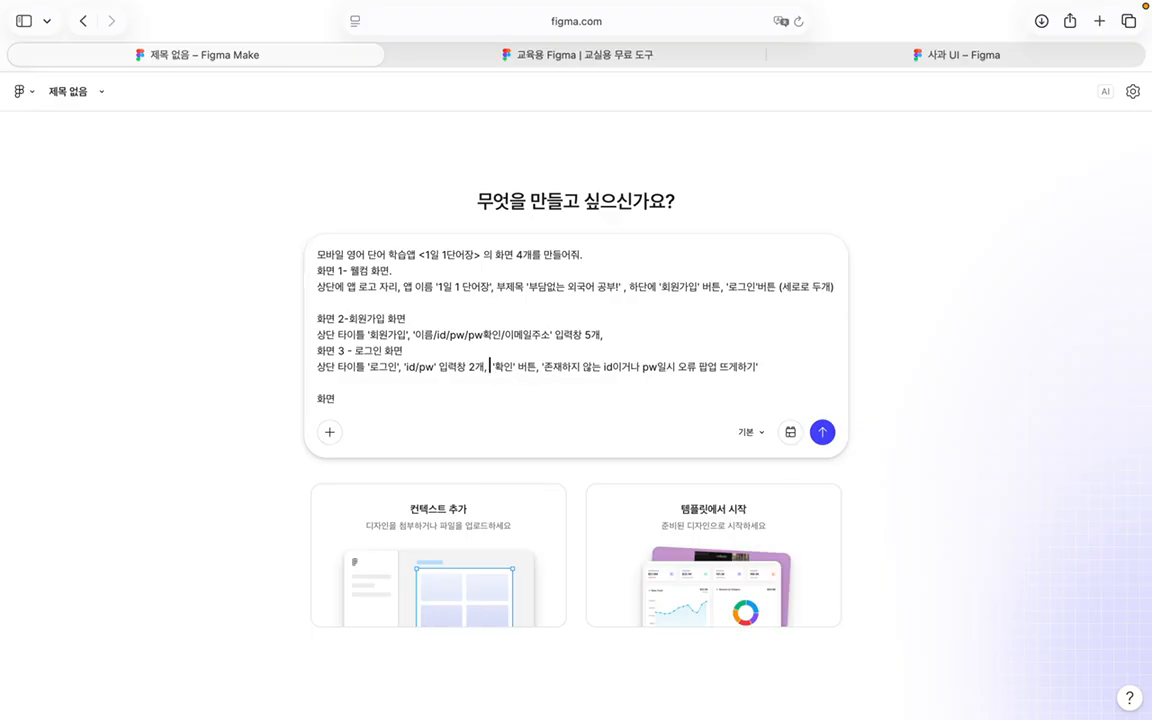
{"action": "left_click", "coordinate": [627, 337]}
{"action": "type", "text": "버튼, "}
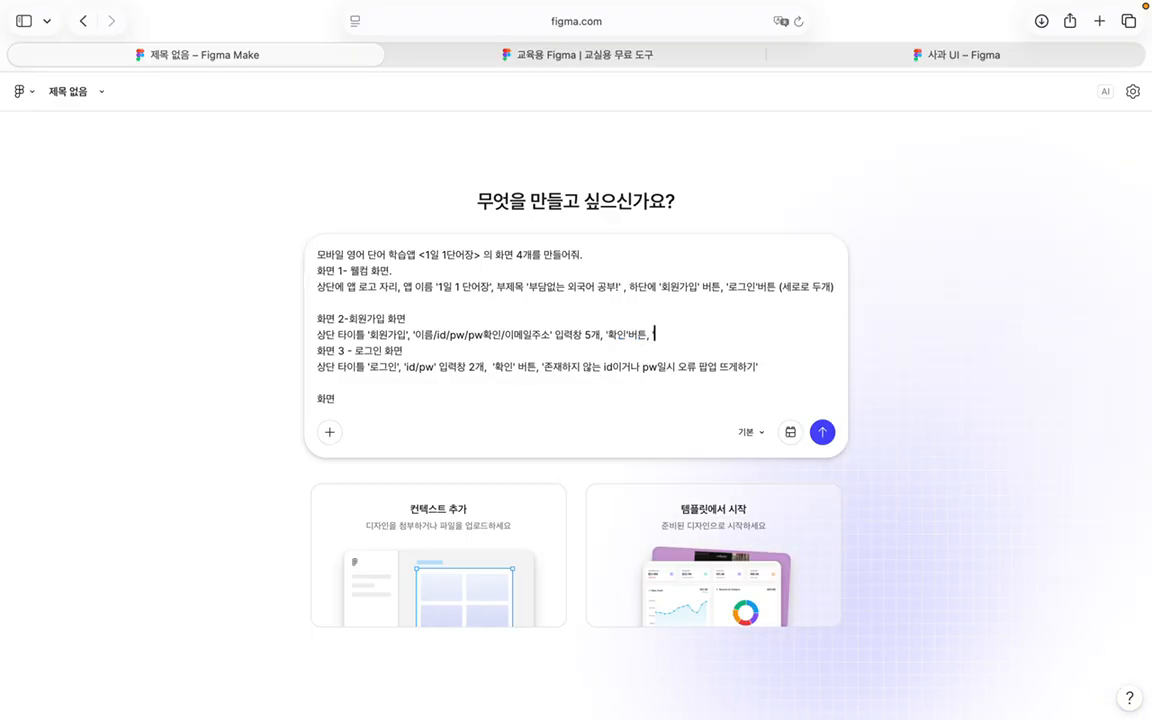
{"action": "type", "text": "'이미 존"}
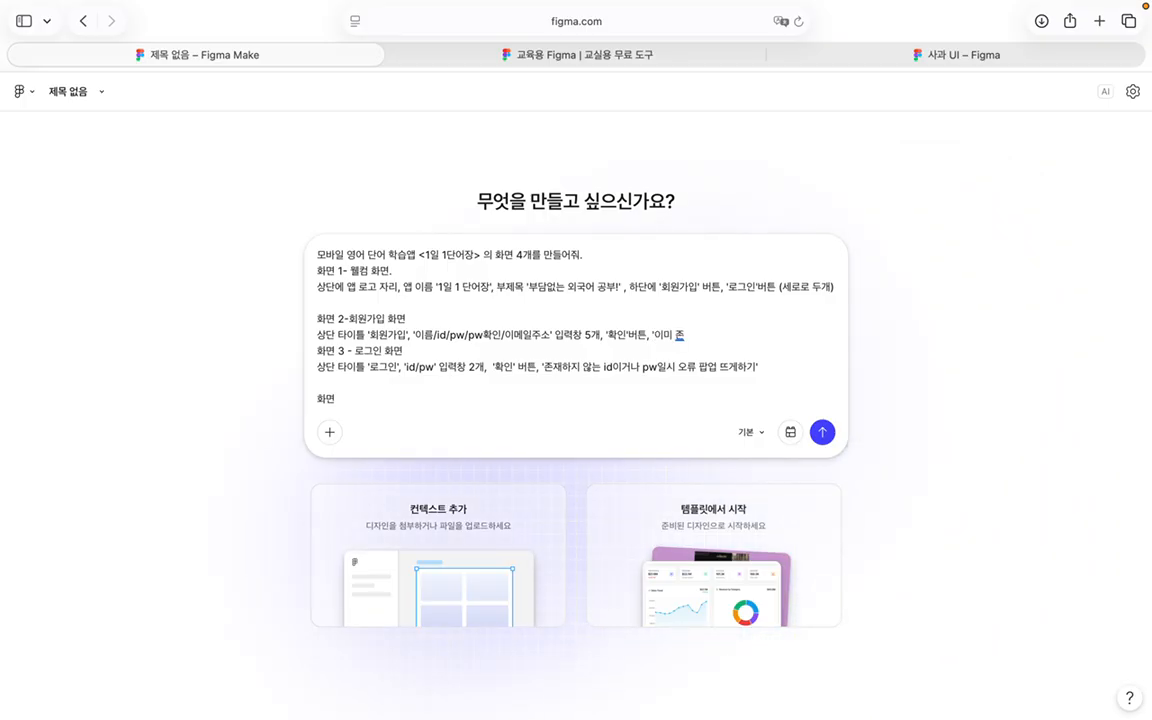
{"action": "type", "text": "재하는"}
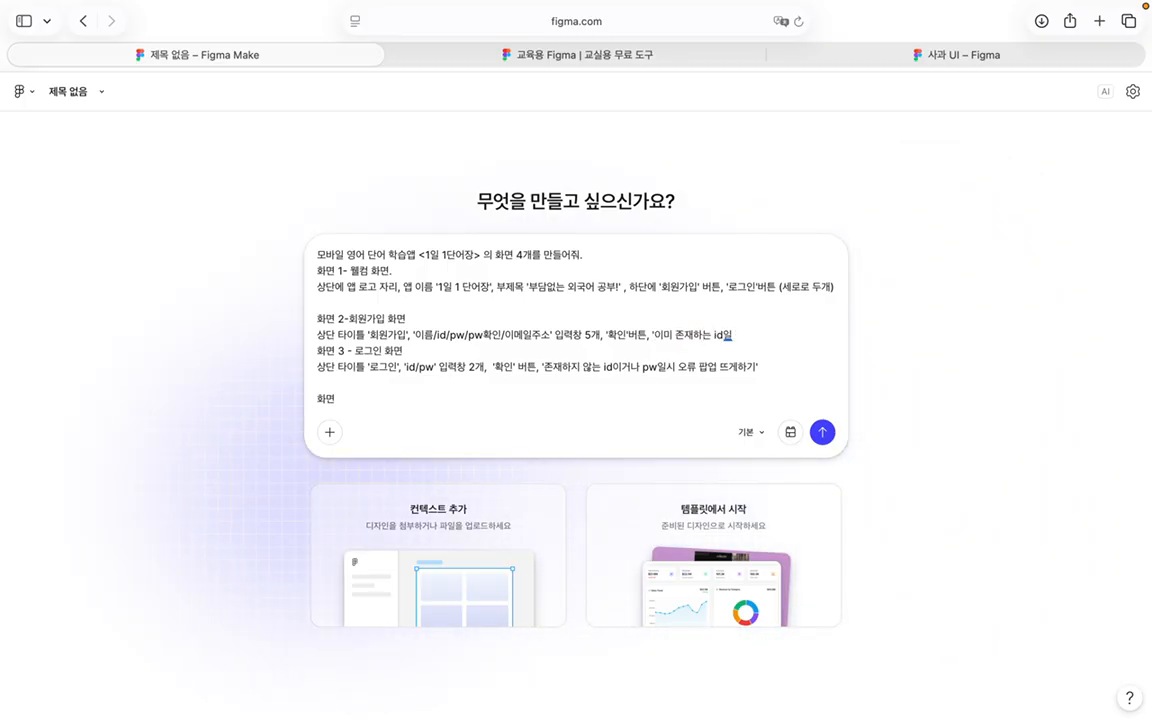
{"action": "type", "text": " id이거나, pw"}
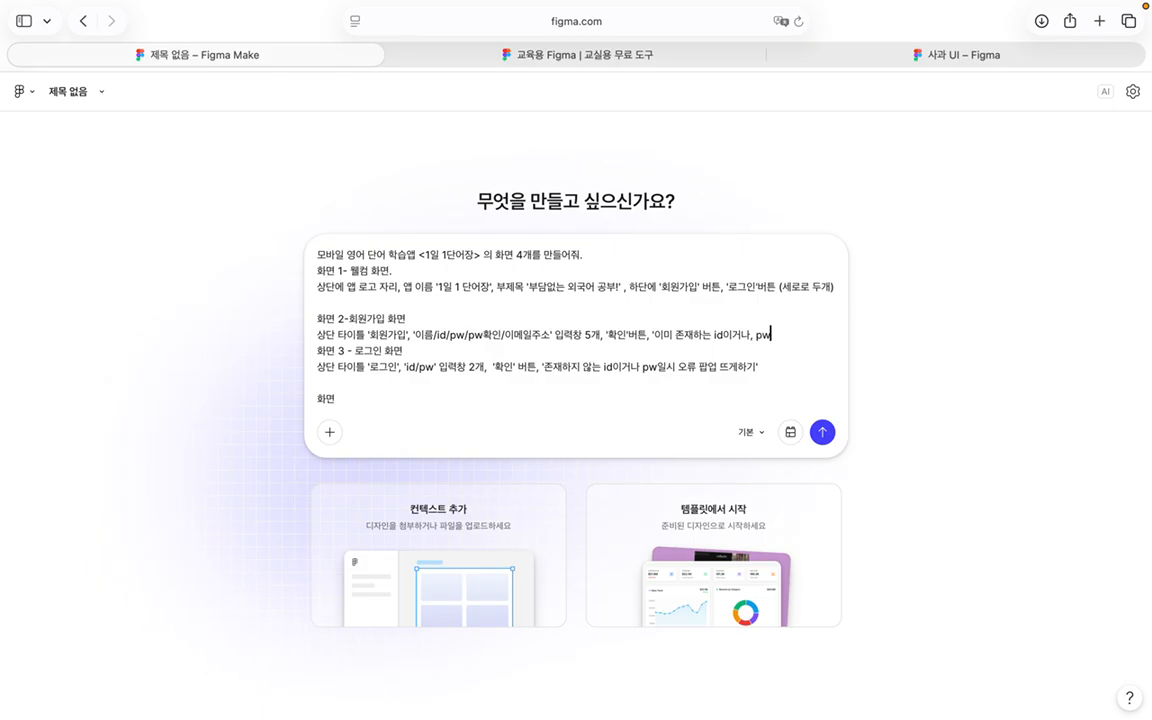
{"action": "type", "text": "와 pw확"}
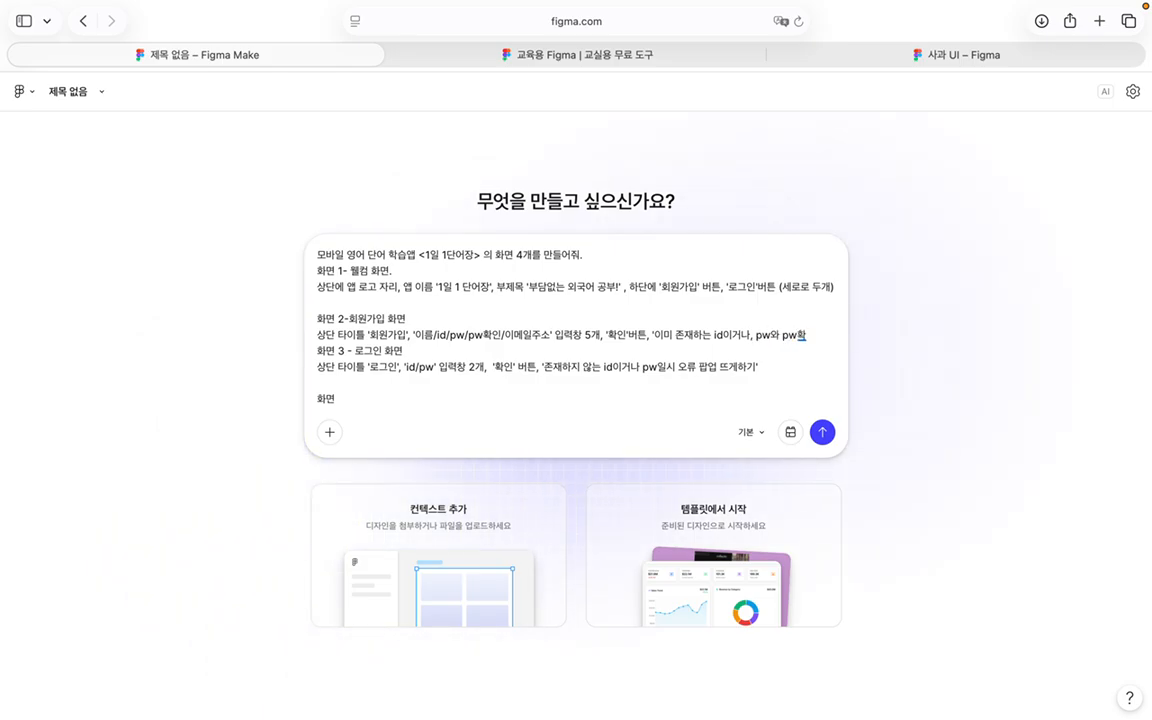
{"action": "type", "text": "인으"}
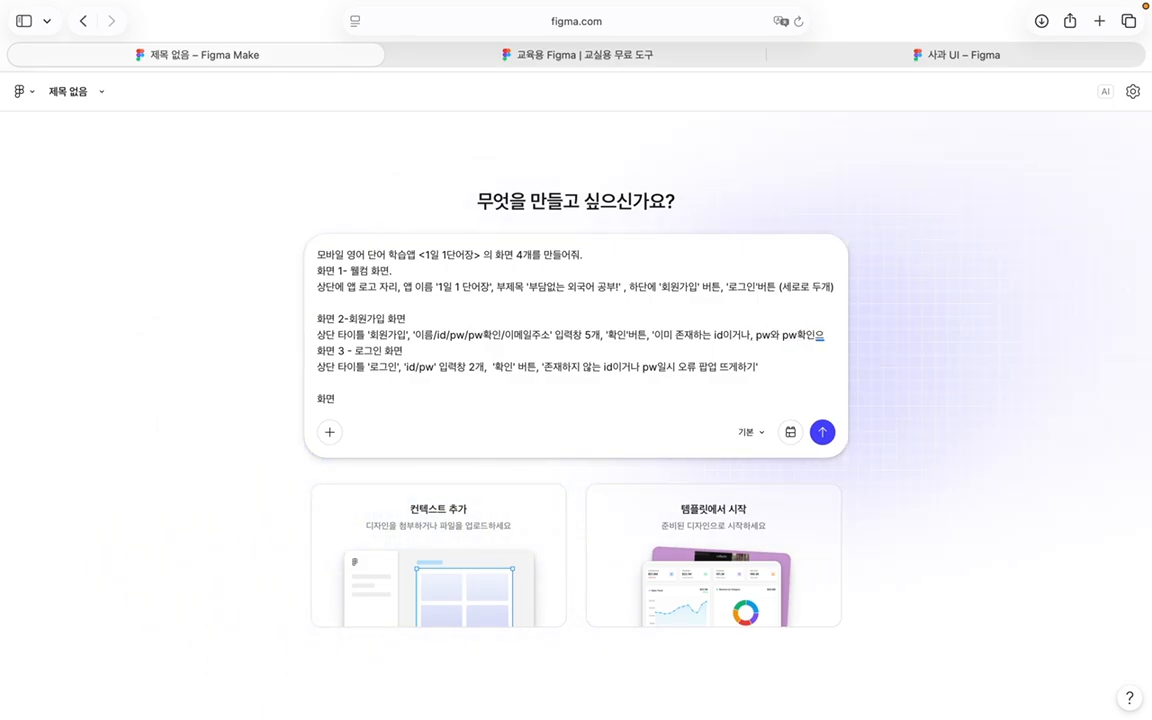
{"action": "type", "text": "의테스트가 불일치시"}
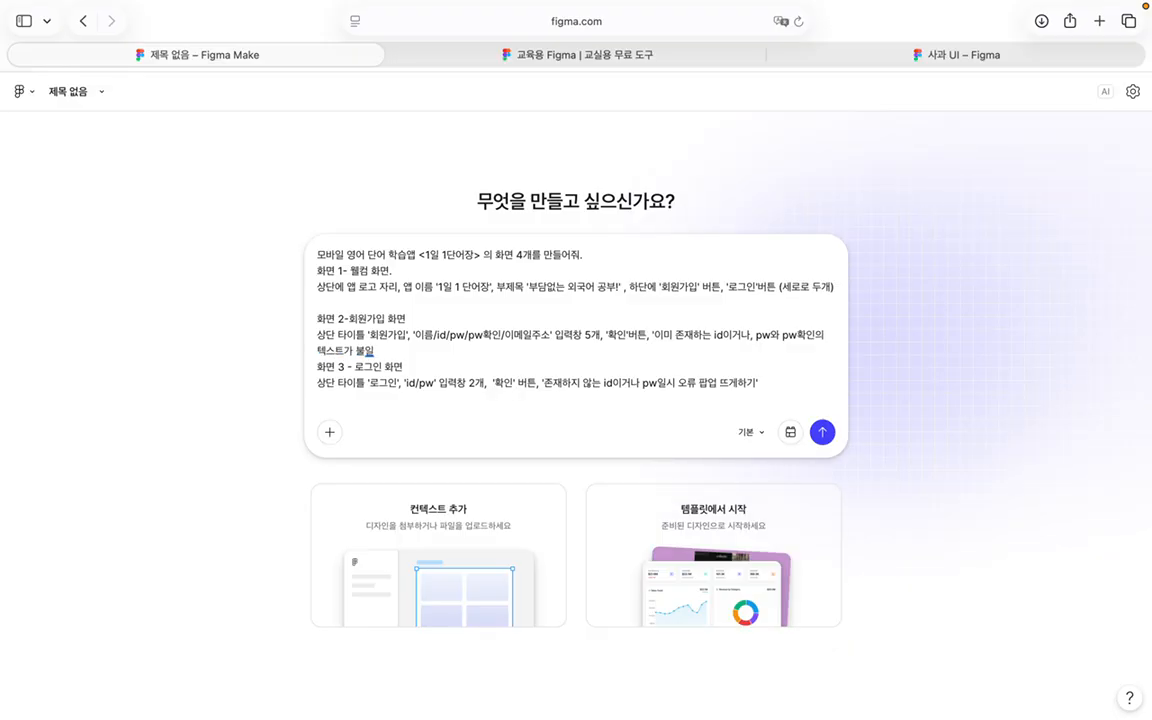
{"action": "type", "text": " 오류 팝업"}
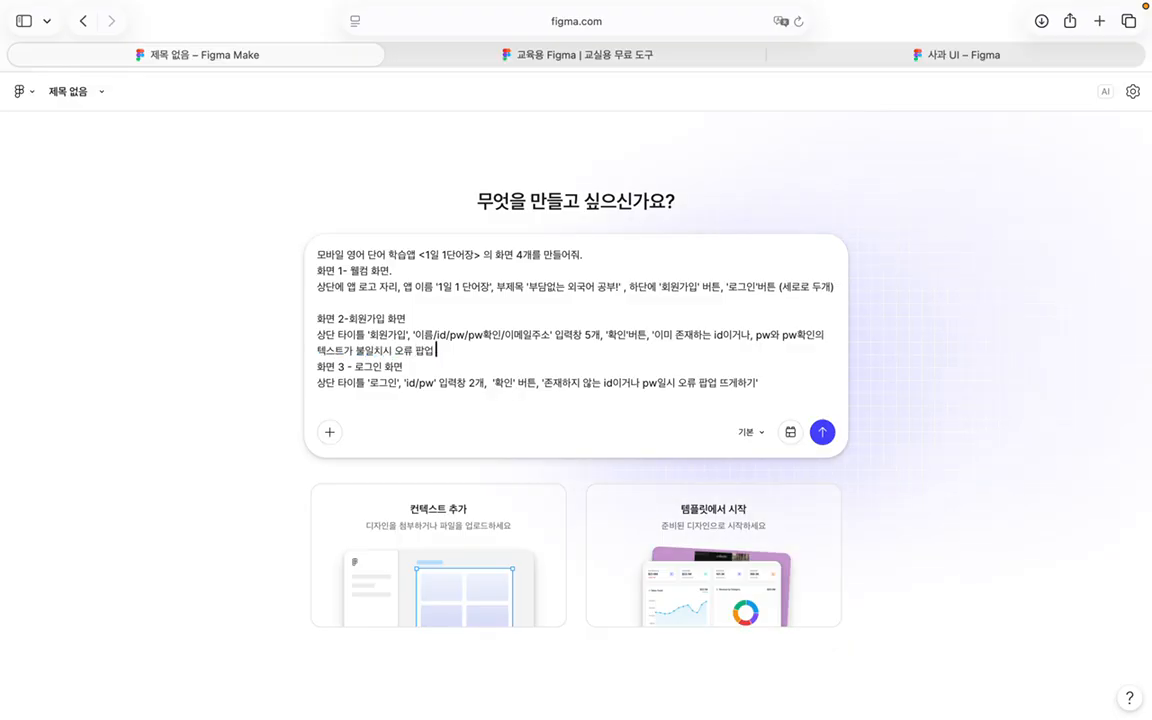
{"action": "type", "text": " 뜨게 하기'"}
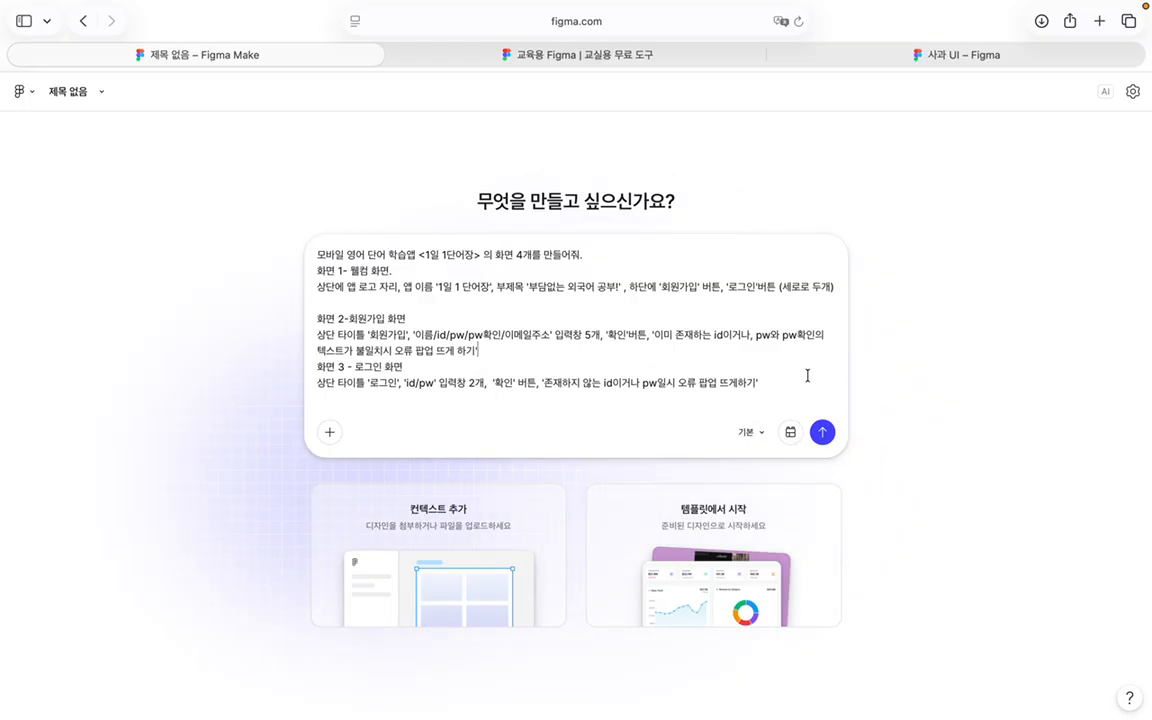
{"action": "left_click", "coordinate": [752, 336]}
{"action": "type", "text": ","}
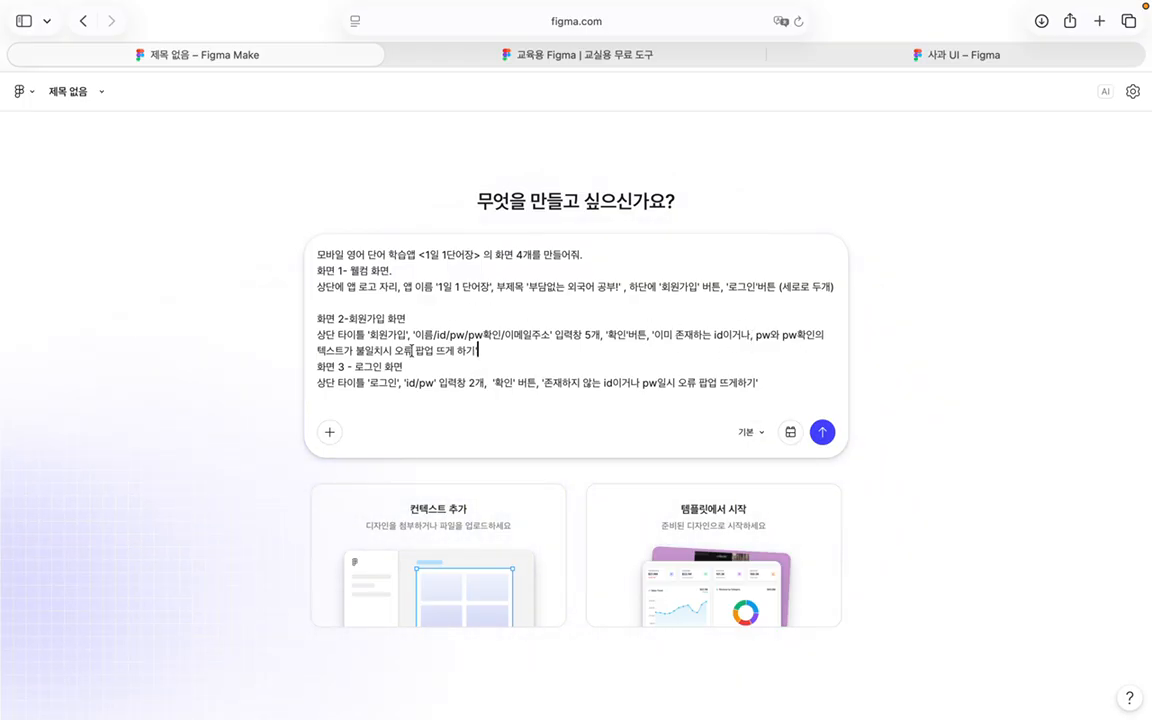
{"action": "type", "text": "하거나"}
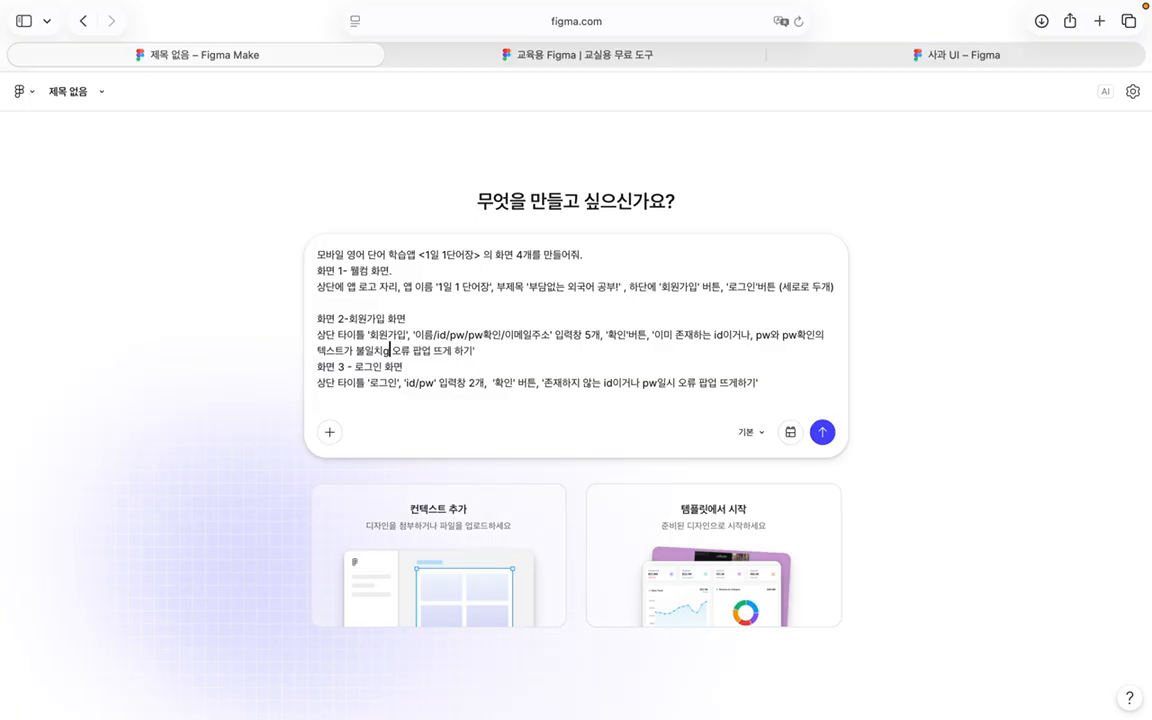
{"action": "type", "text": ", 이메일 주소"}
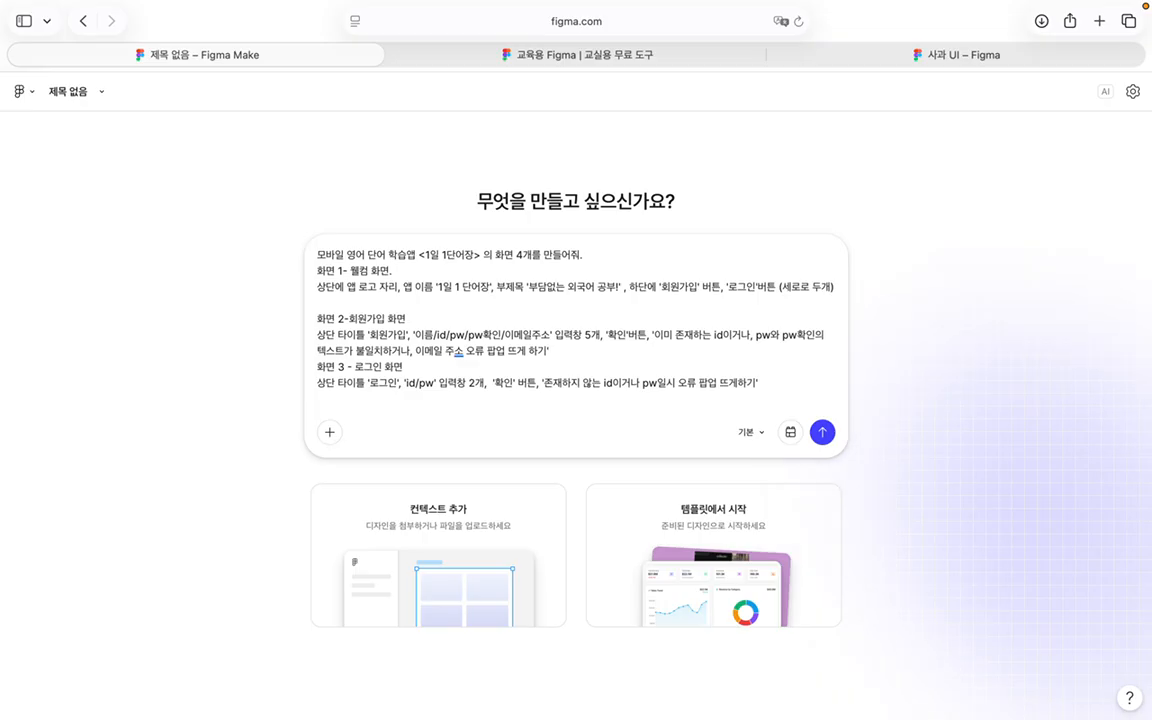
{"action": "type", "text": "가 이"}
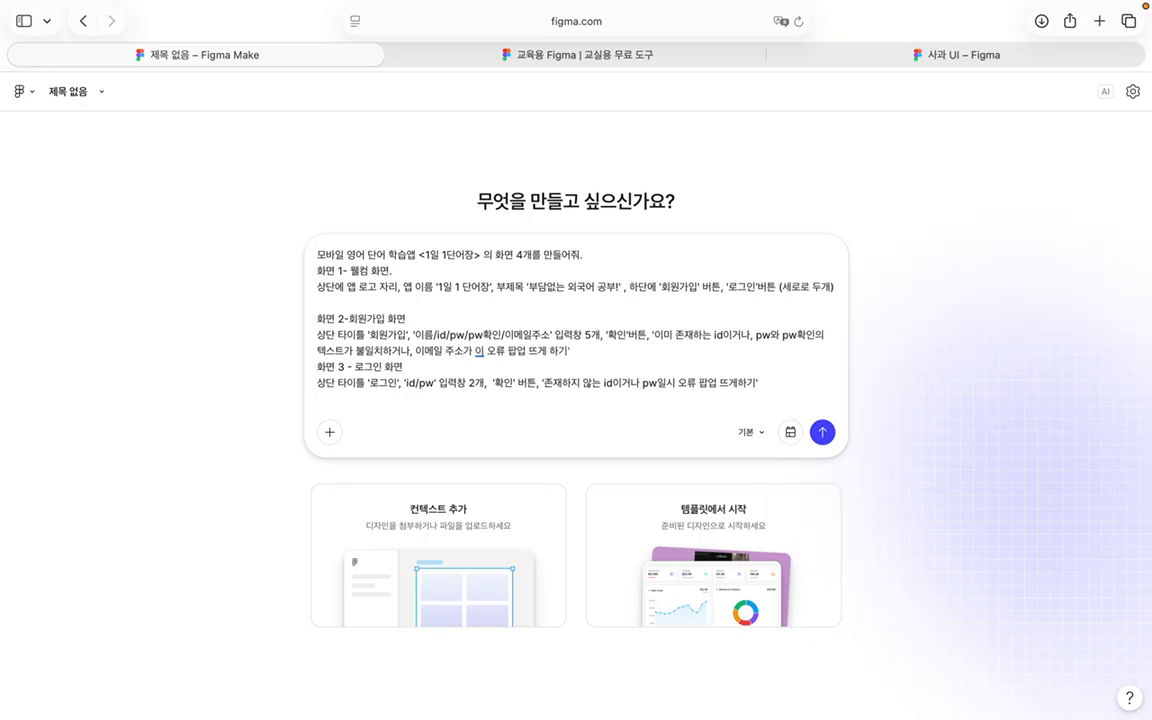
{"action": "key", "text": "BackSpace"}
{"action": "key", "text": "BackSpace"}
{"action": "key", "text": "BackSpace"}
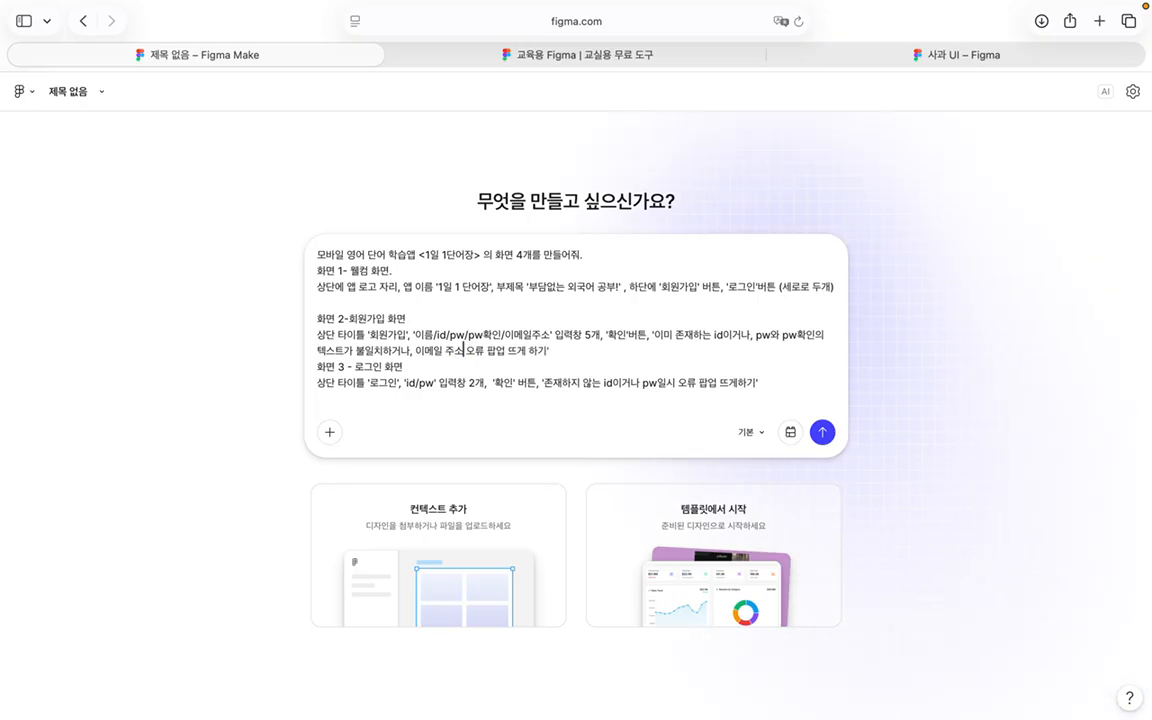
{"action": "type", "text": "가 있"}
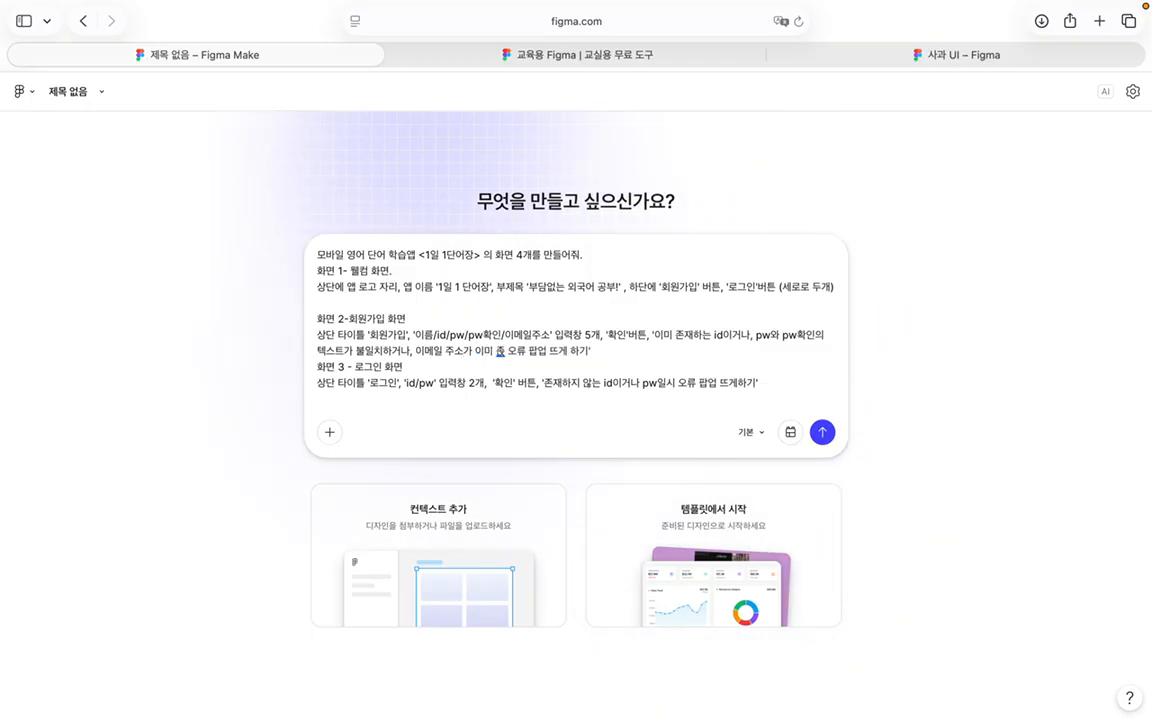
{"action": "key", "text": "BackSpace"}
{"action": "type", "text": "미 존재하는 경우"}
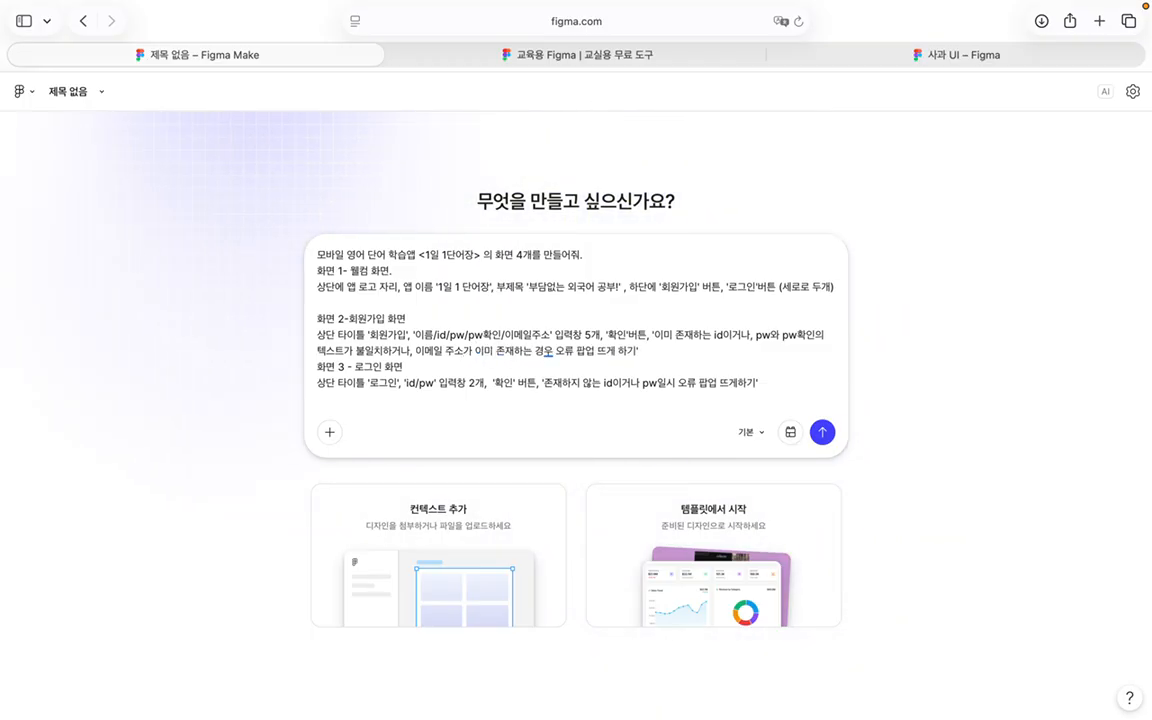
{"action": "type", "text": ","}
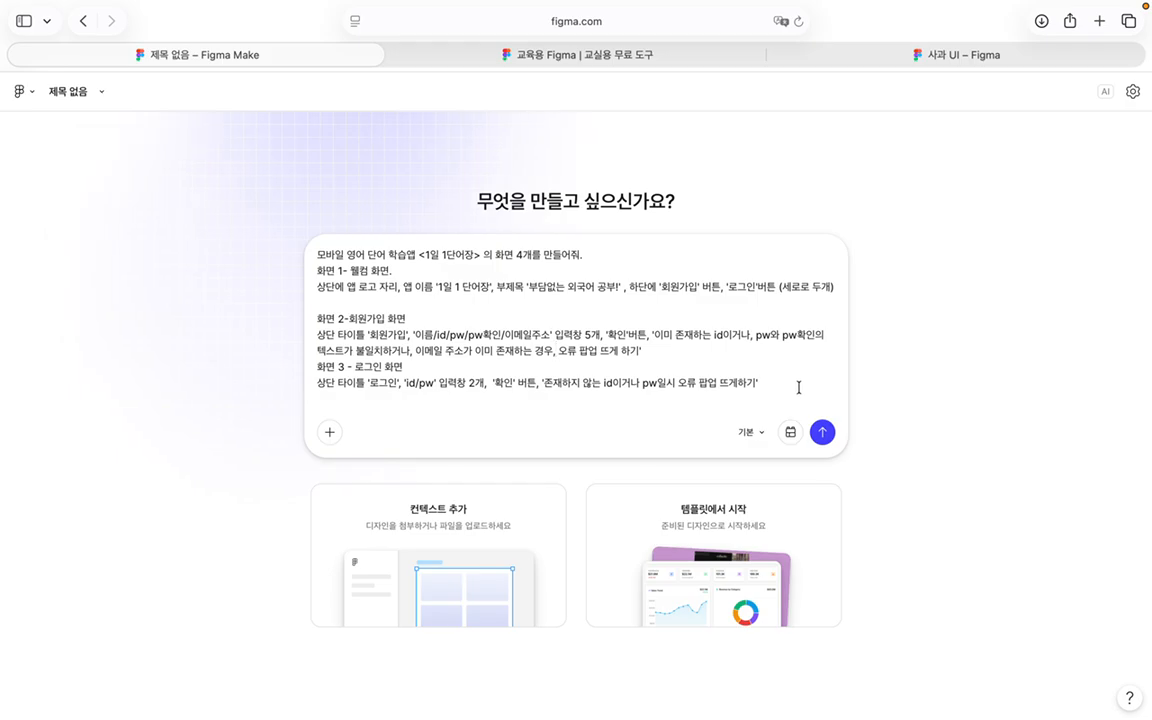
Step: Add '화면 4 - 메인 화면': '영어단어 공부하기' title, cards 오늘의 단어/단어테스트/복습리스트, top-right menu icon
{"action": "key", "text": "shift+Return"}
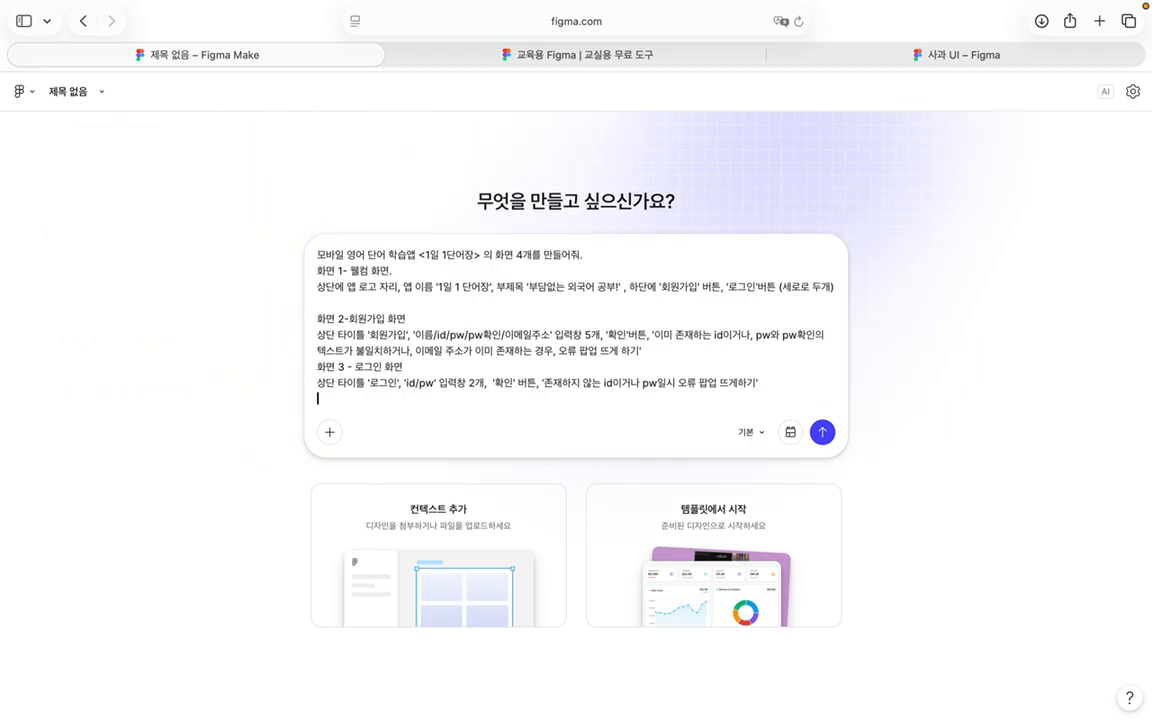
{"action": "key", "text": "shift+Return"}
{"action": "type", "text": "화면 4 -"}
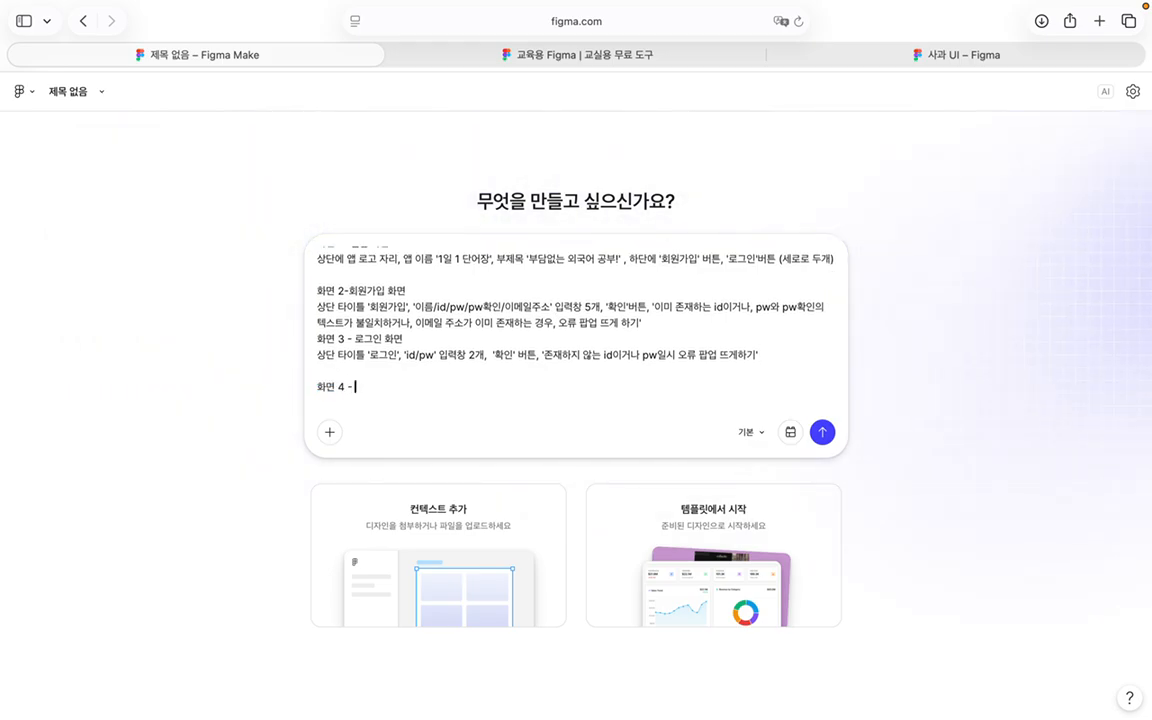
{"action": "type", "text": " 메인 화면"}
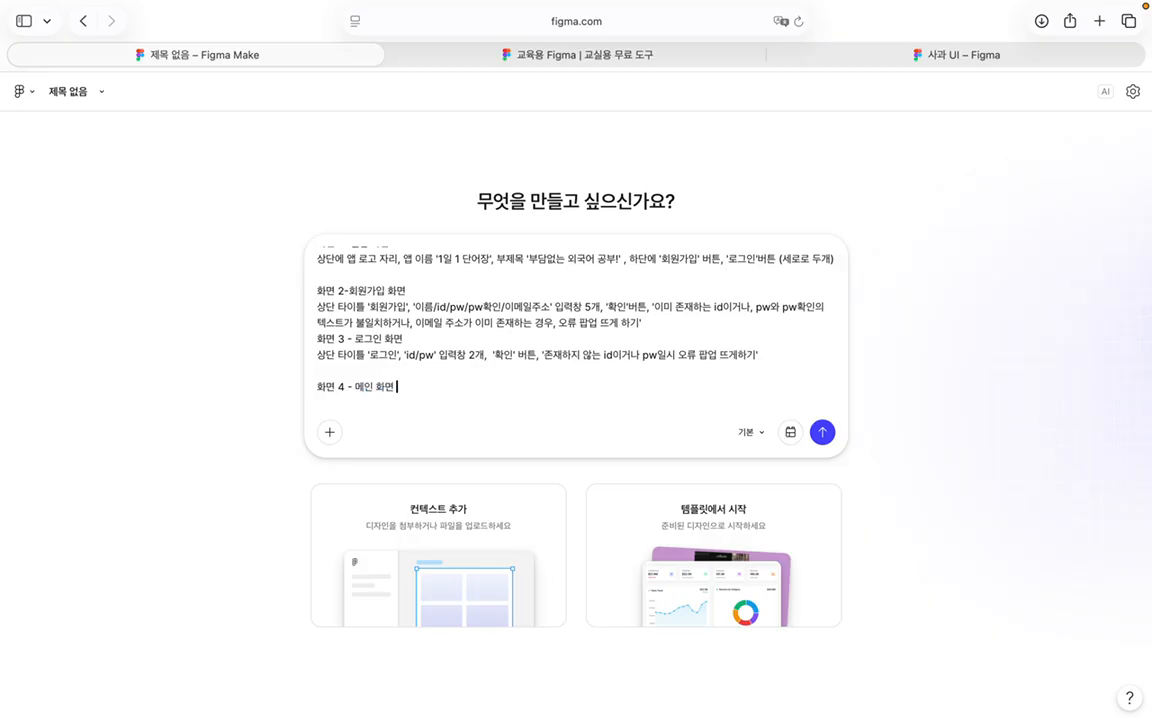
{"action": "key", "text": "shift+Return"}
{"action": "type", "text": "ㅅ단 타이틀"}
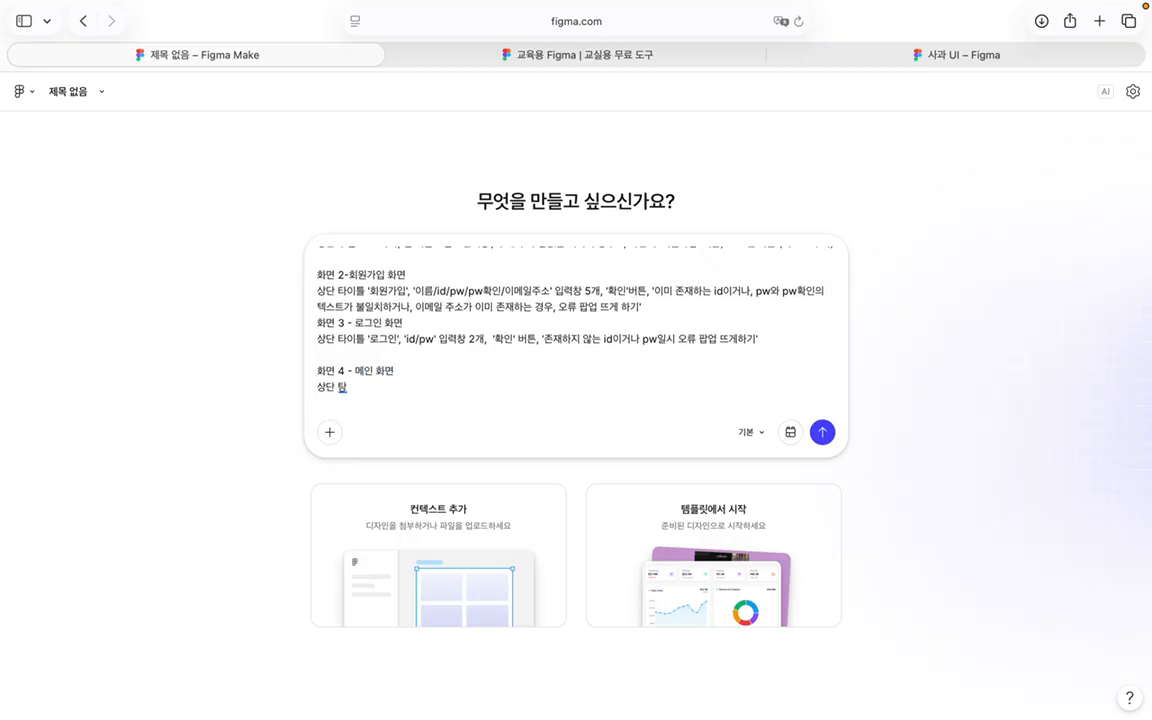
{"action": "type", "text": " '열"}
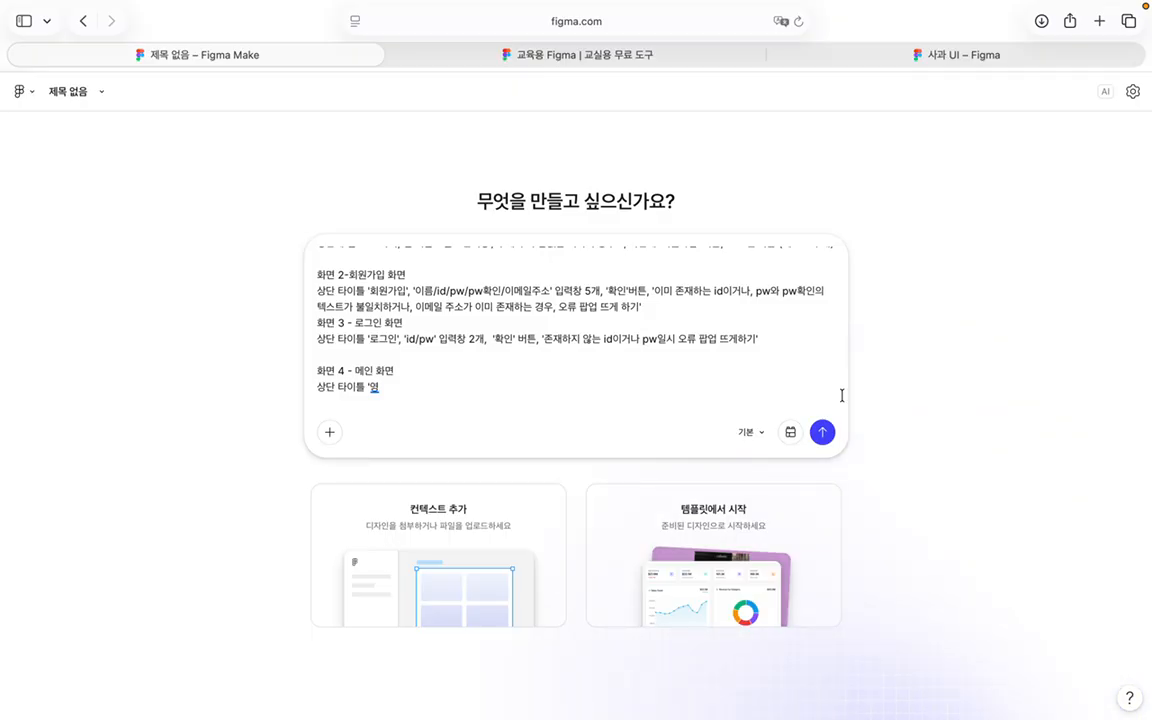
{"action": "type", "text": "어단ㅇ"}
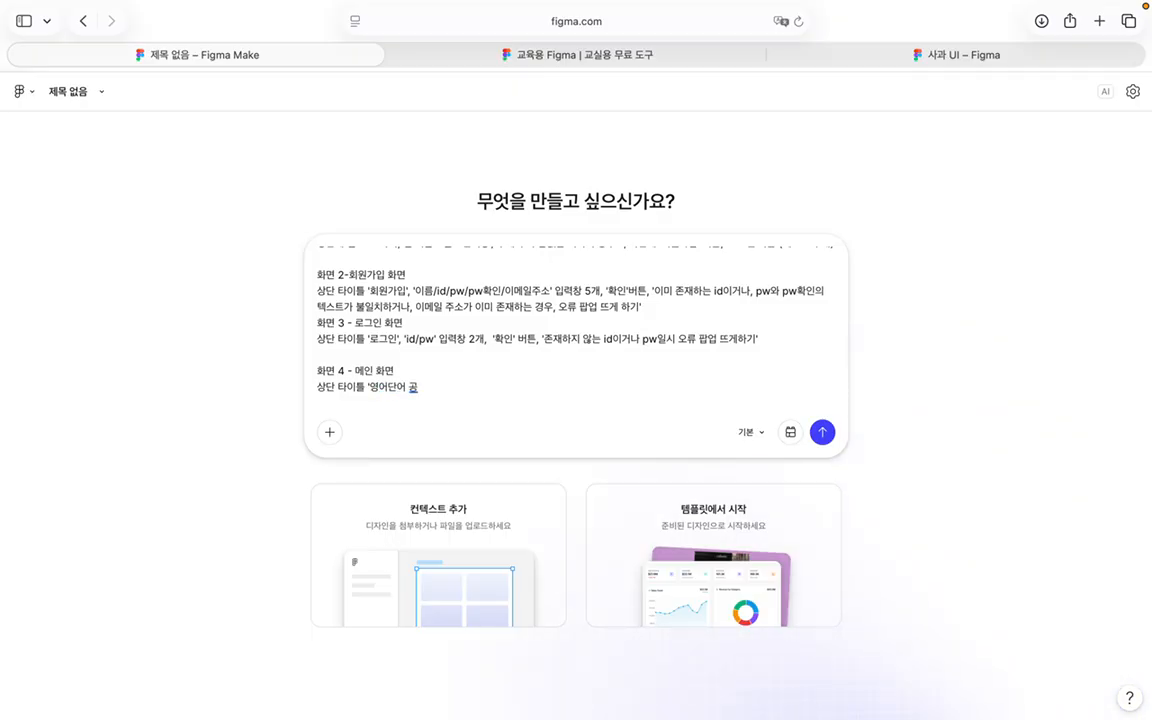
{"action": "type", "text": "어 공부하기', 카드"}
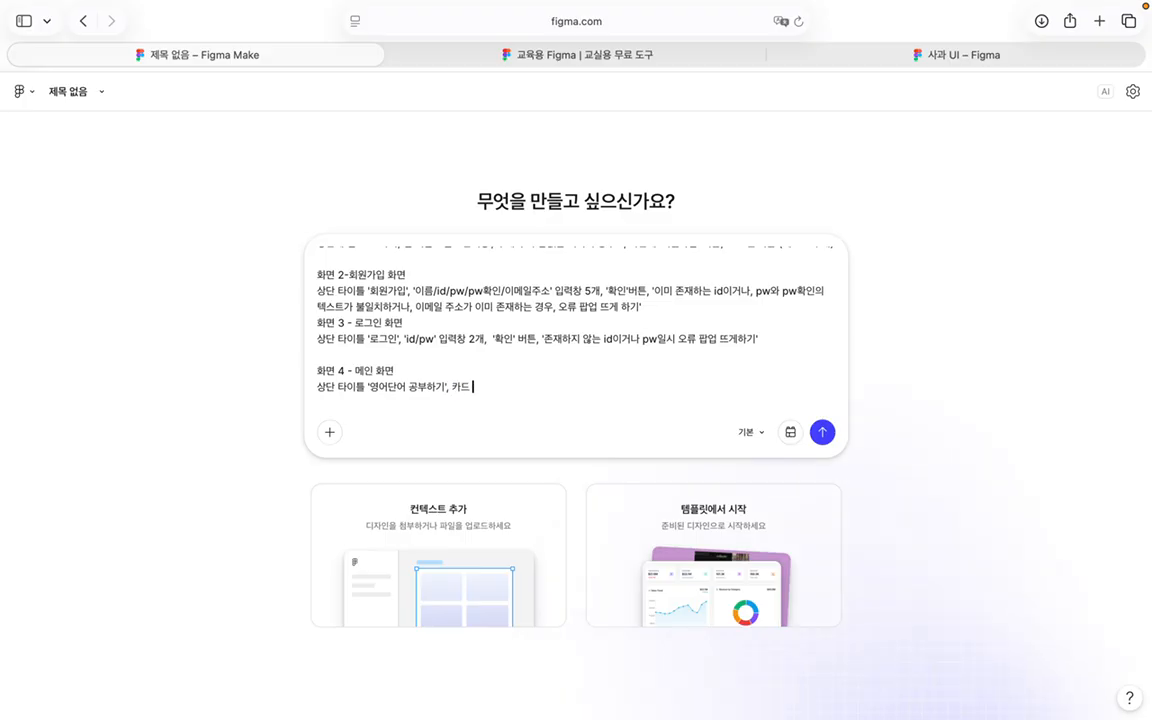
{"action": "type", "text": " 3개 가로 배치 ("}
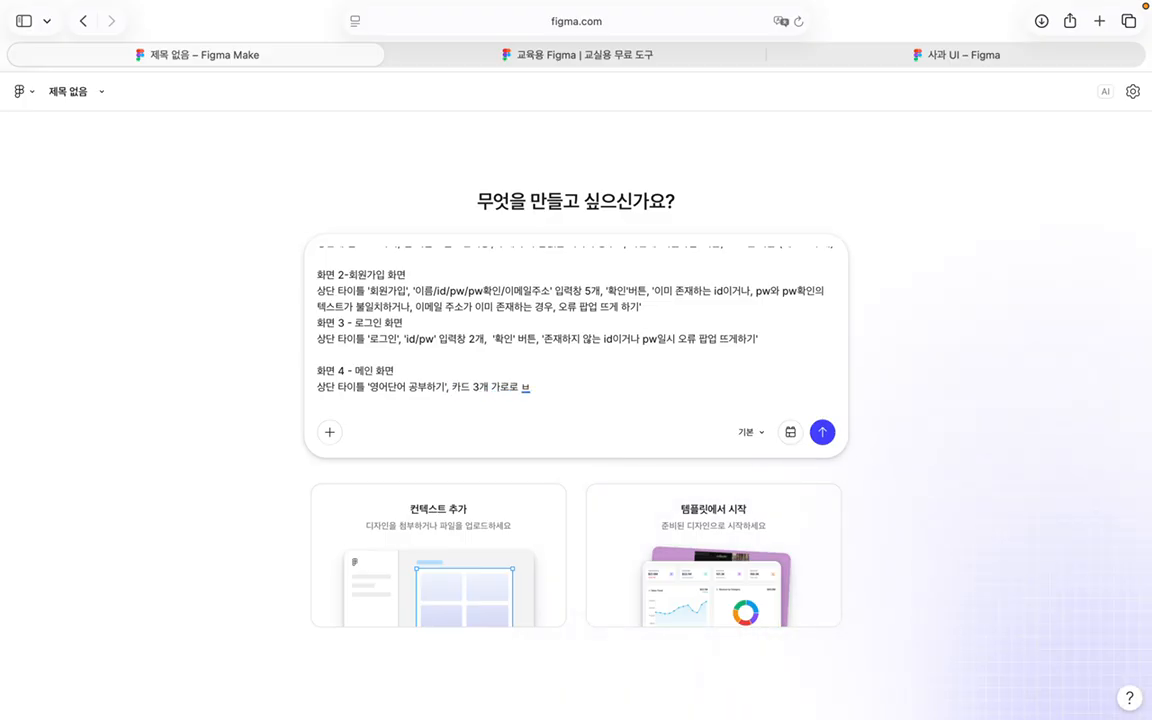
{"action": "type", "text": "오늘의 ㄷ"}
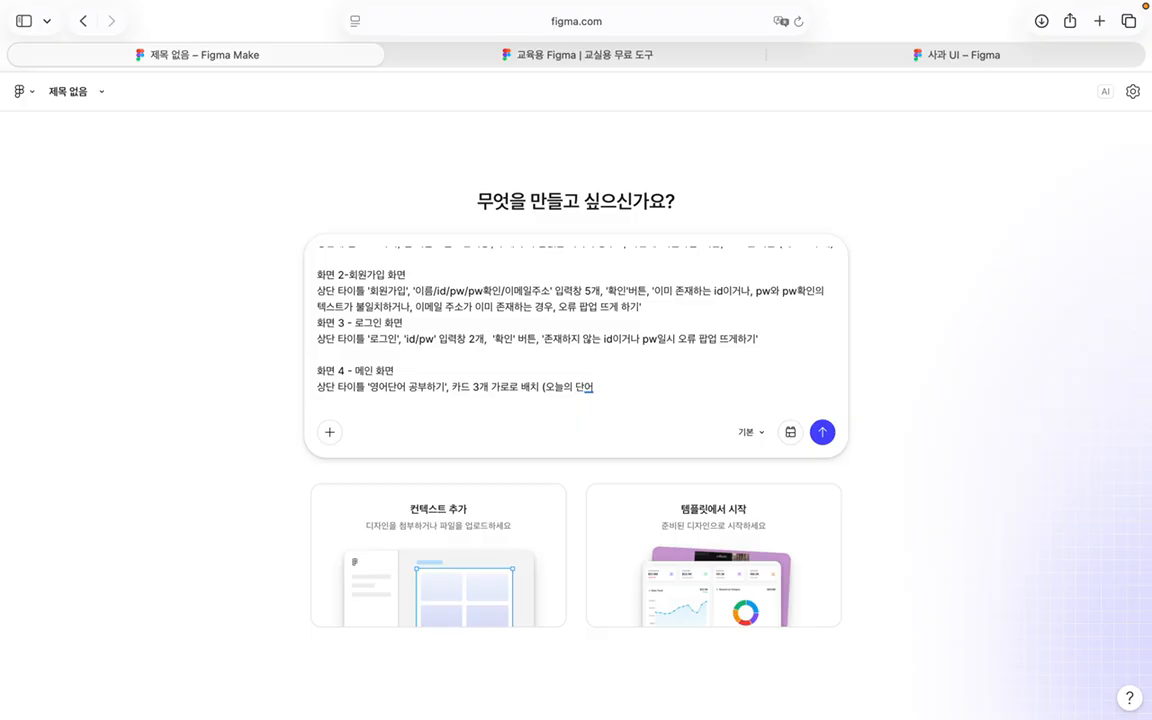
{"action": "type", "text": "단어, 단어테스트, 복"}
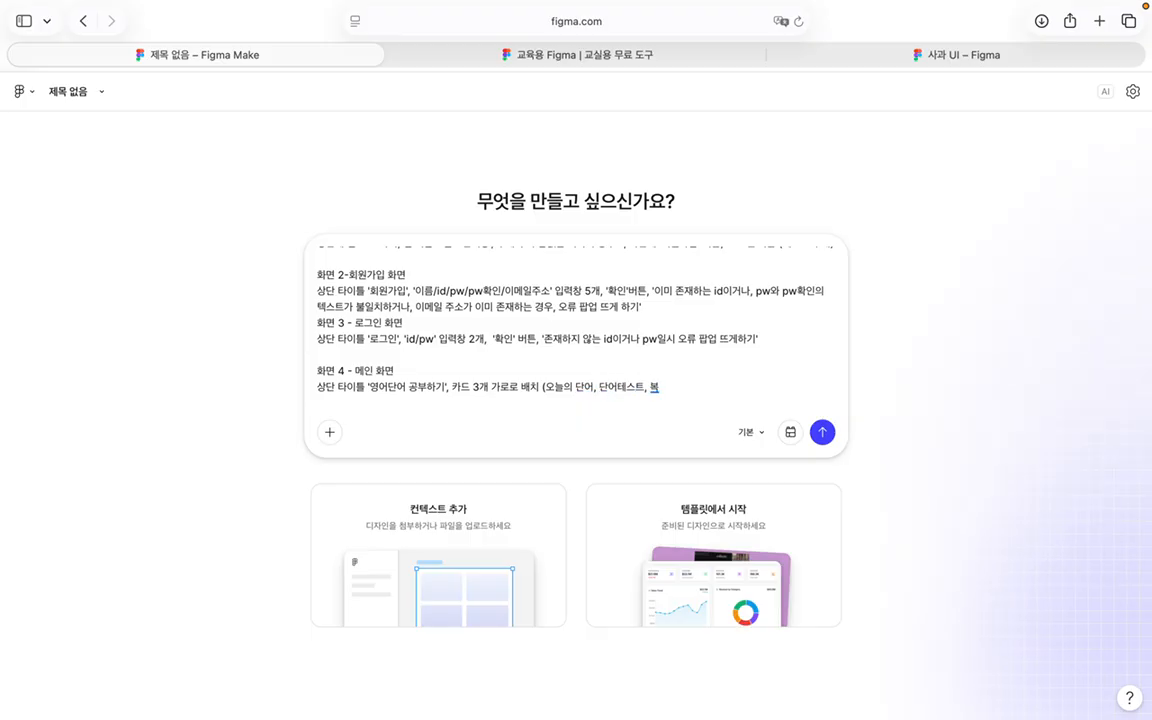
{"action": "type", "text": "습리스트"}
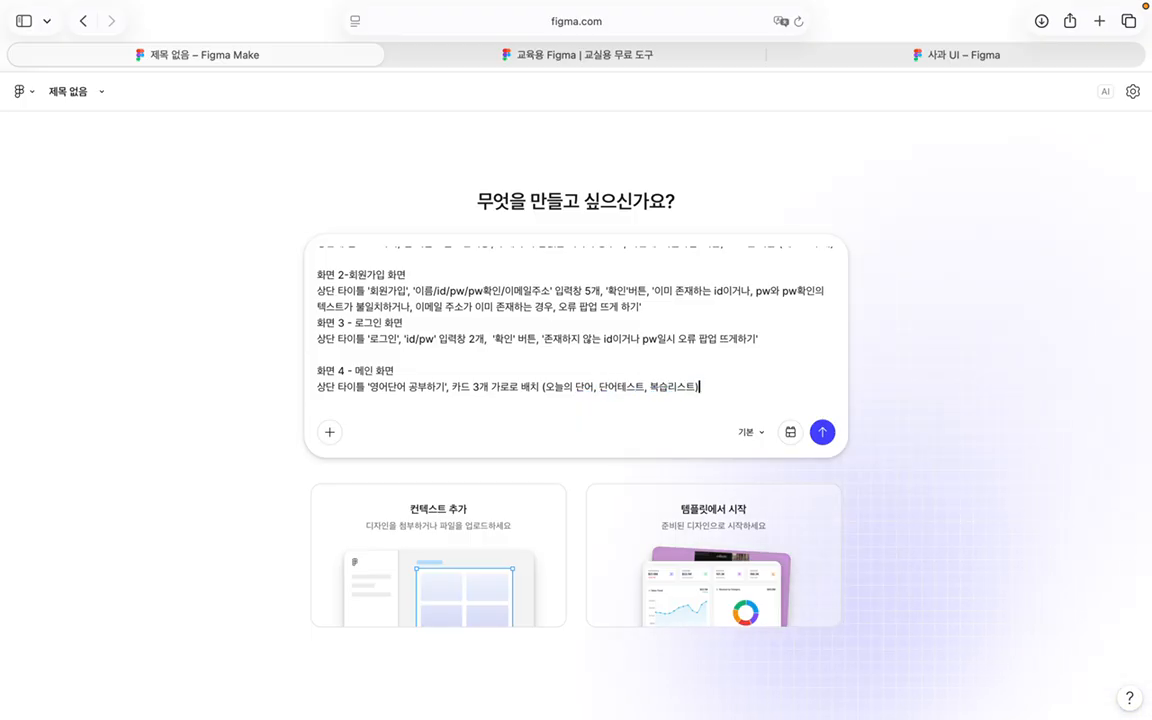
{"action": "type", "text": ","}
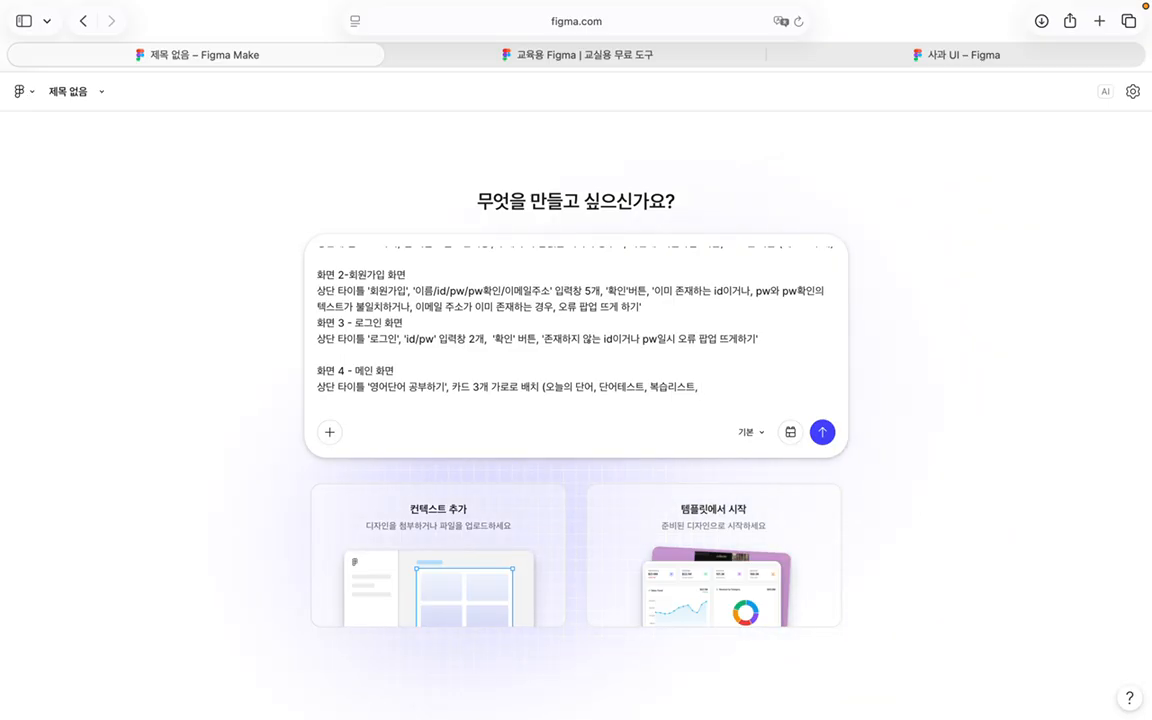
{"action": "type", "text": " 우츠 상단에 메뉴"}
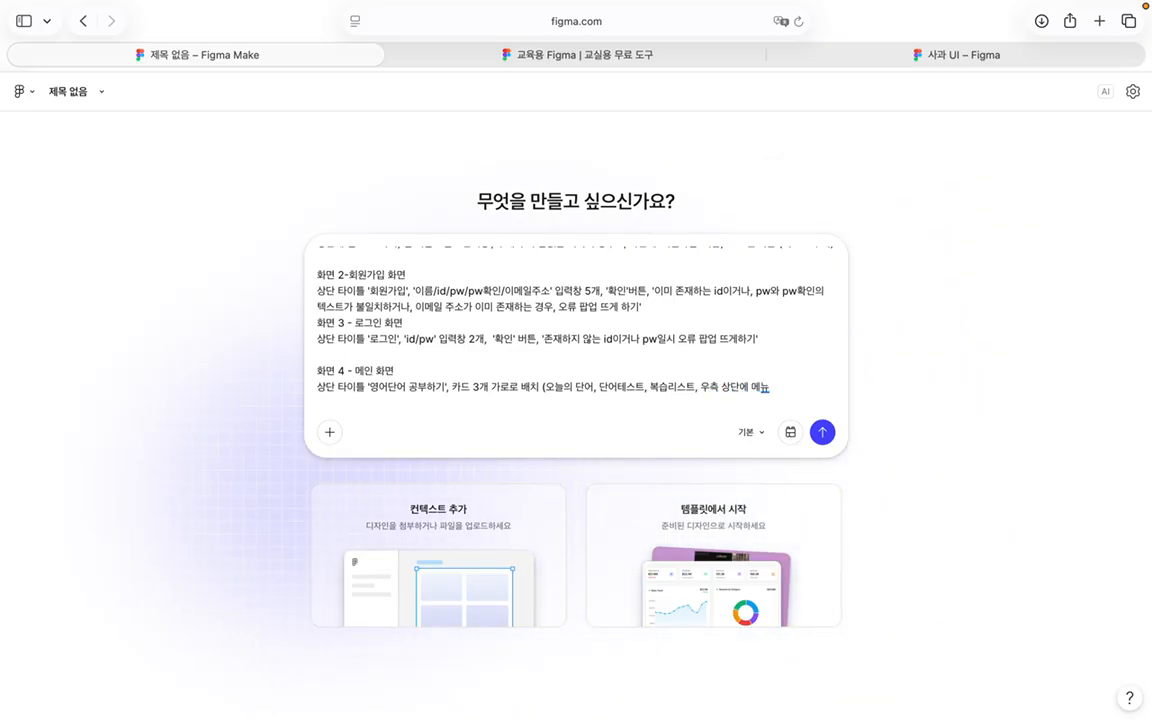
{"action": "key", "text": "BackSpace"}
{"action": "key", "text": "BackSpace"}
{"action": "key", "text": "BackSpace"}
{"action": "key", "text": "BackSpace"}
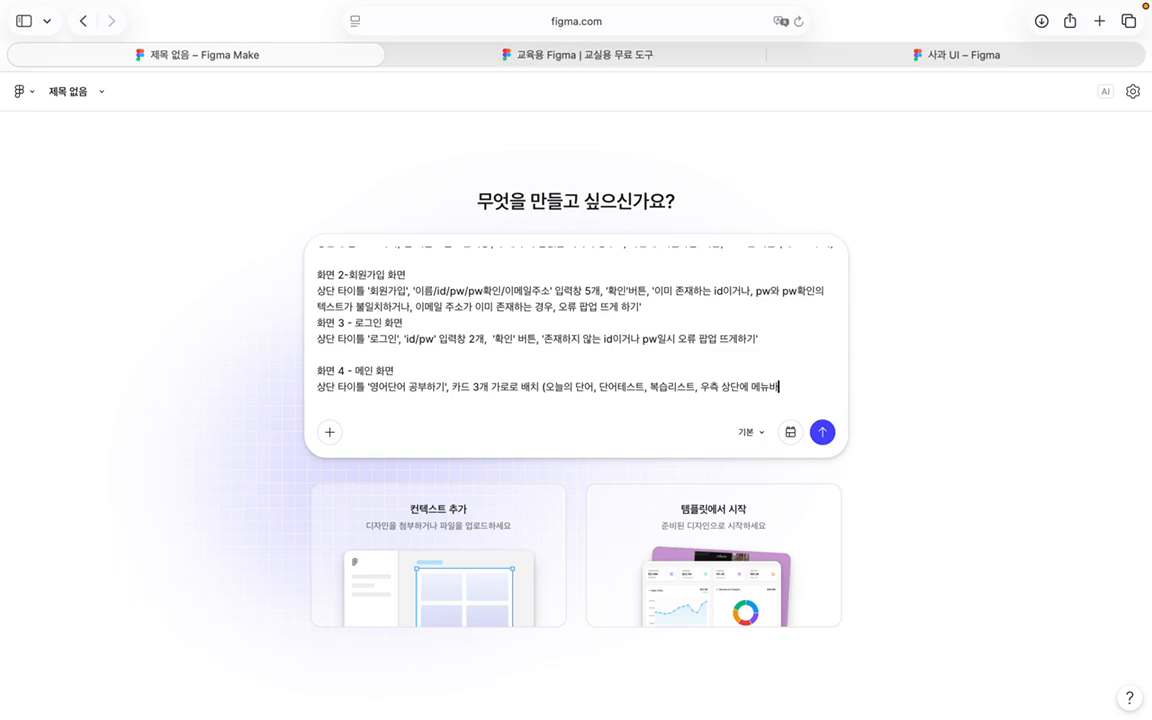
{"action": "type", "text": "아이콘 존재."}
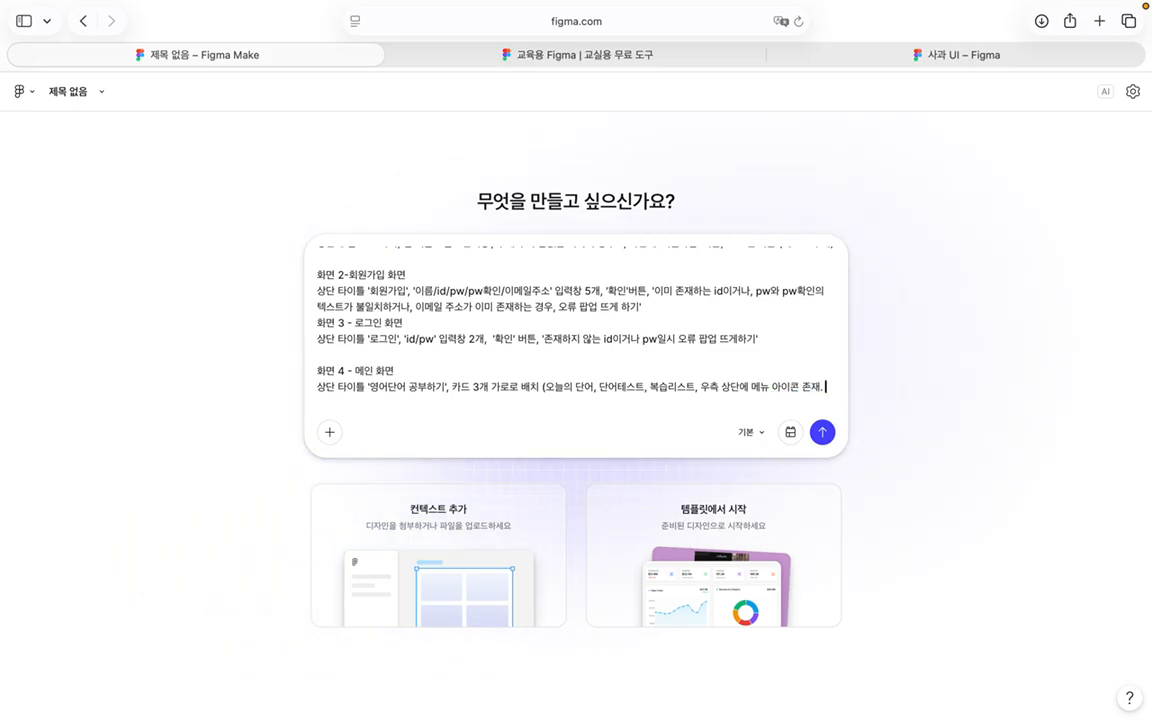
{"action": "type", "text": " 메뉴 아이콘"}
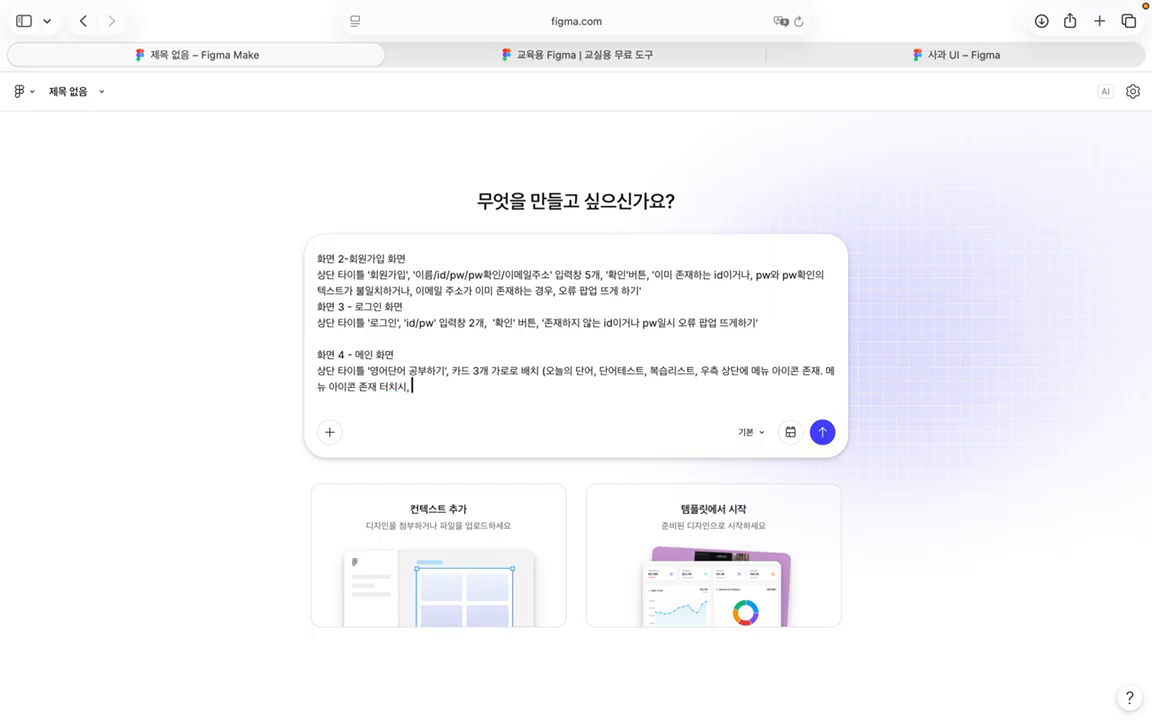
{"action": "type", "text": " 존재 터치시,"}
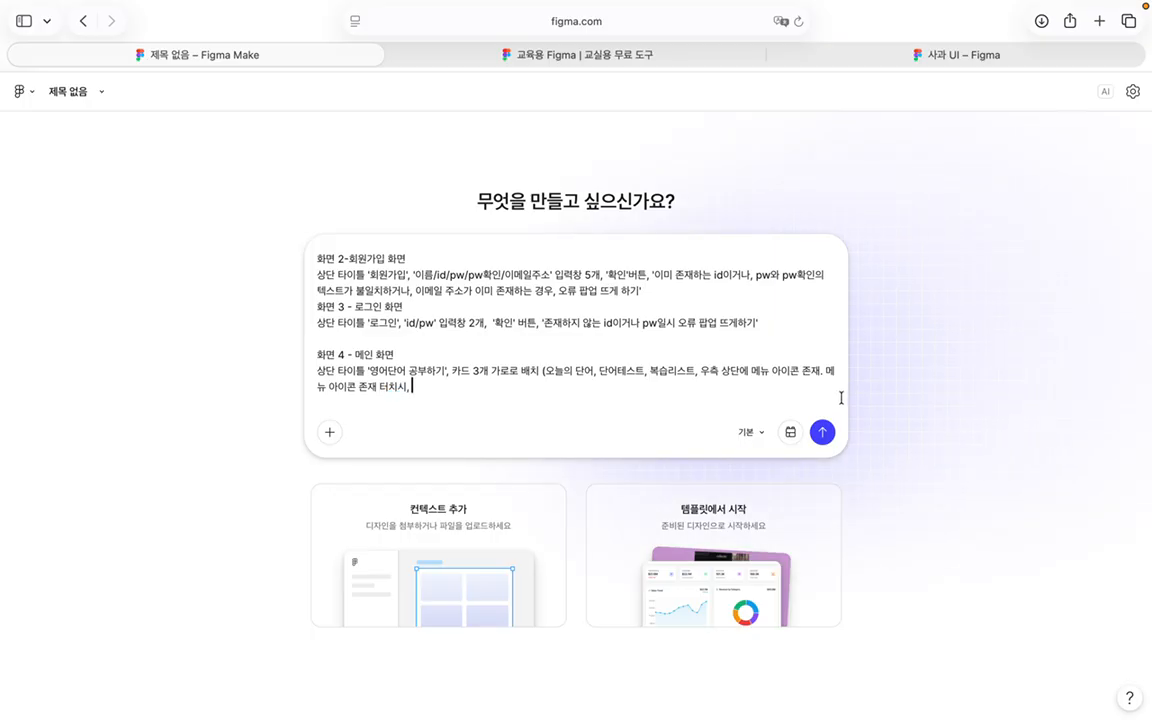
{"action": "type", "text": " 네비게이션"}
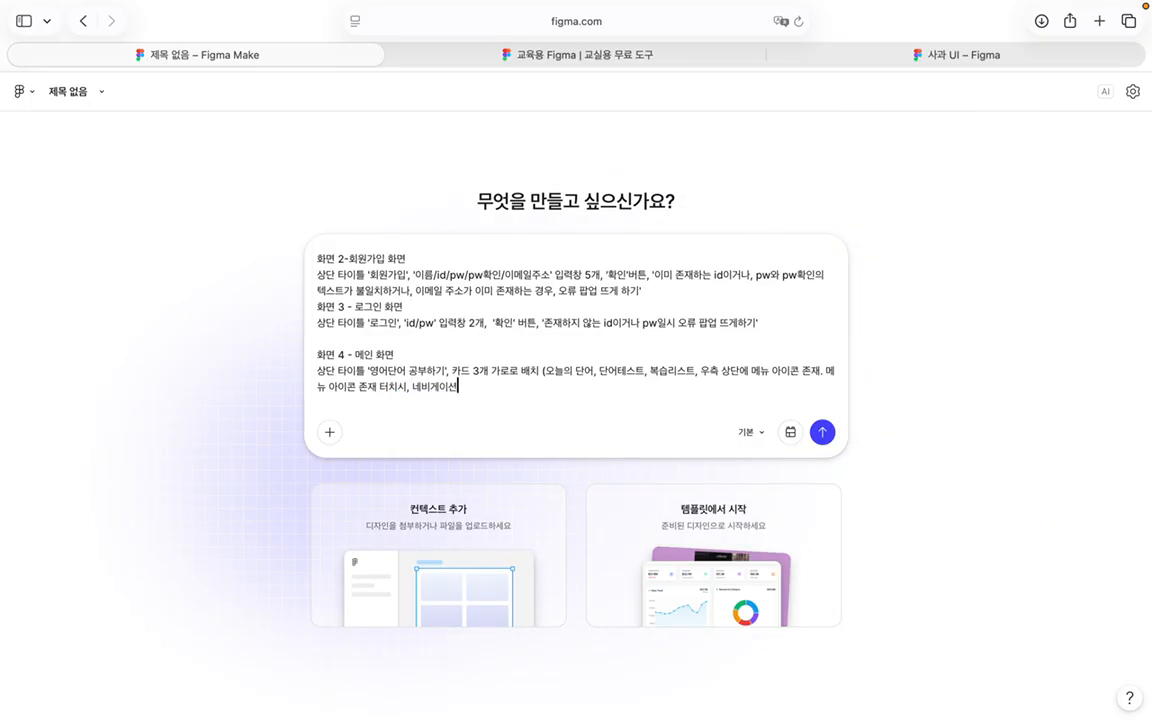
{"action": "type", "text": " 바가 호"}
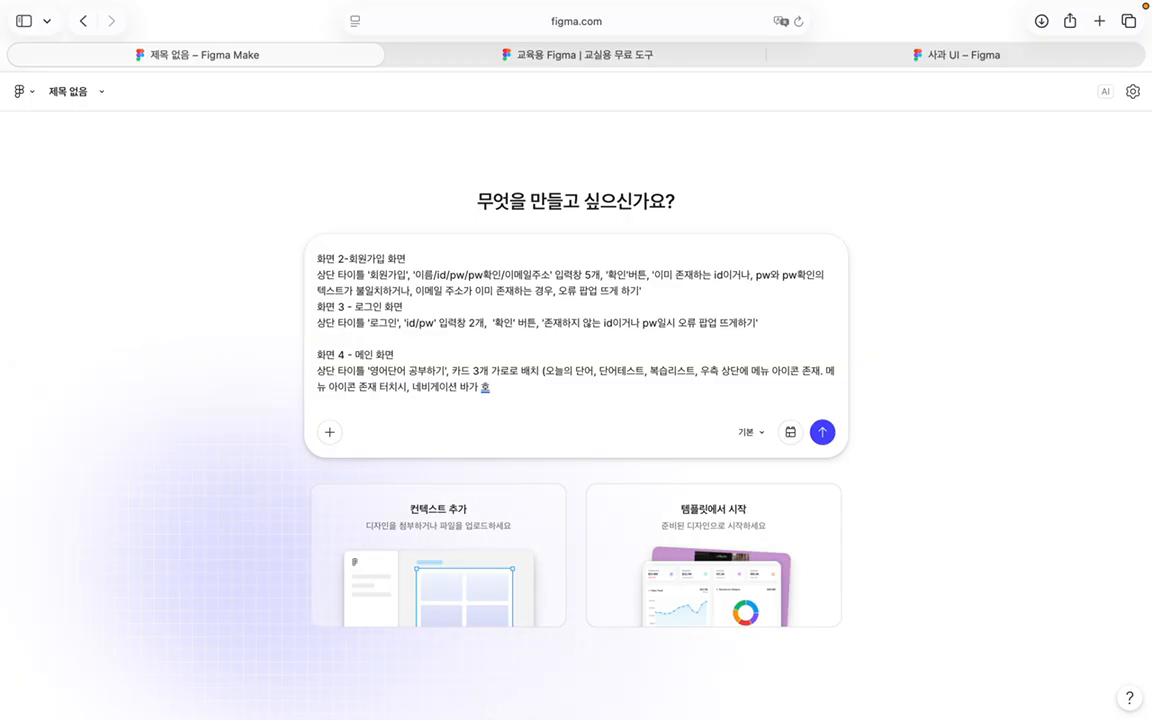
Step: Describe the menu's vertical navigation bar with 메인 페이지, 마이페이지, 로그아웃, 피드백 linking to their screens
{"action": "type", "text": "화"}
{"action": "key", "text": "BackSpace"}
{"action": "key", "text": "BackSpace"}
{"action": "key", "text": "BackSpace"}
{"action": "key", "text": "BackSpace"}
{"action": "key", "text": "BackSpace"}
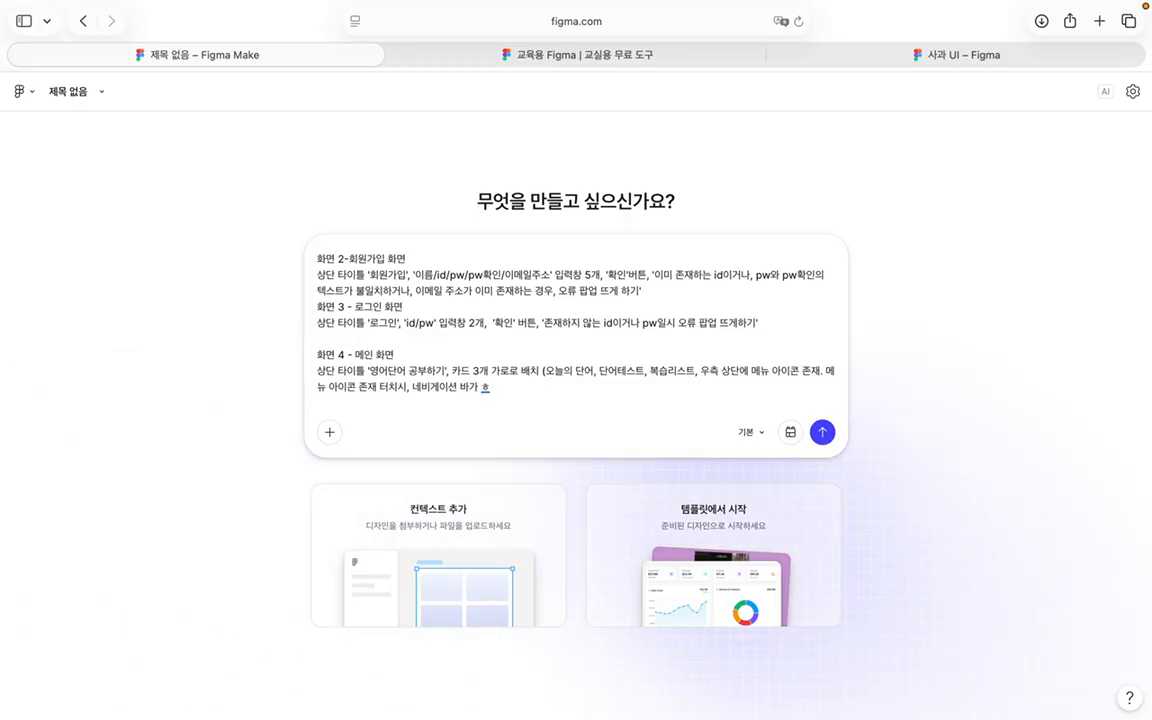
{"action": "type", "text": "ㅅㅔ로"}
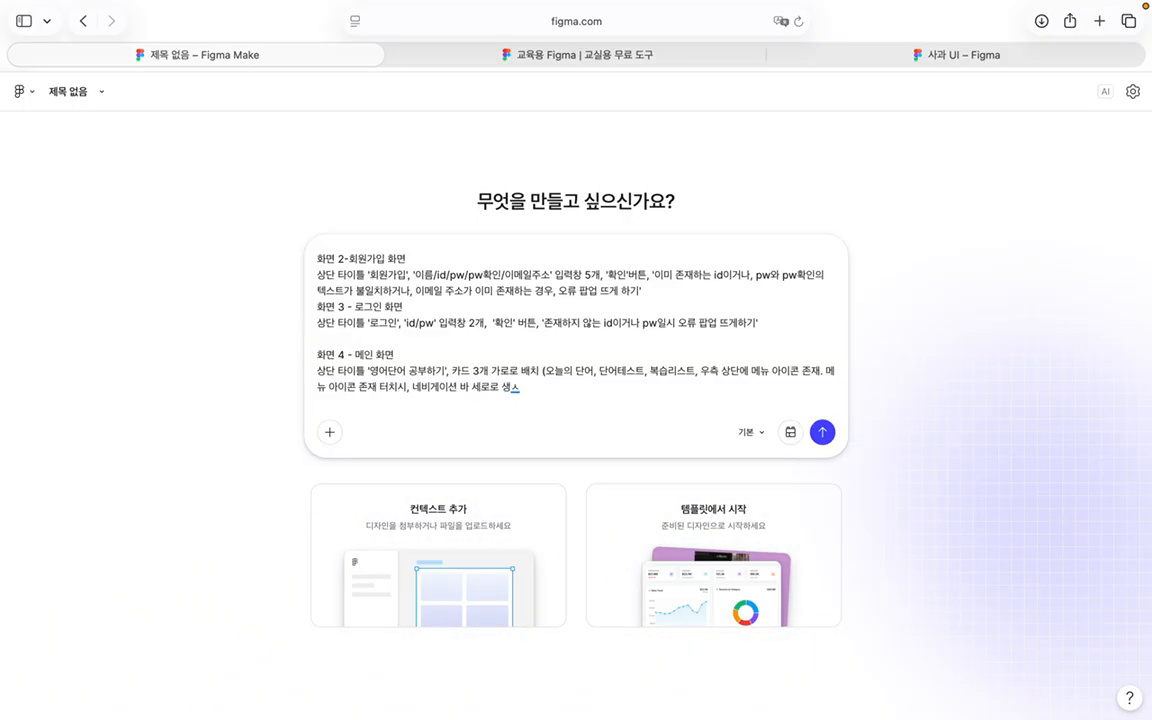
{"action": "type", "text": "로 생성됨. 그 넵ㅣ게셔"}
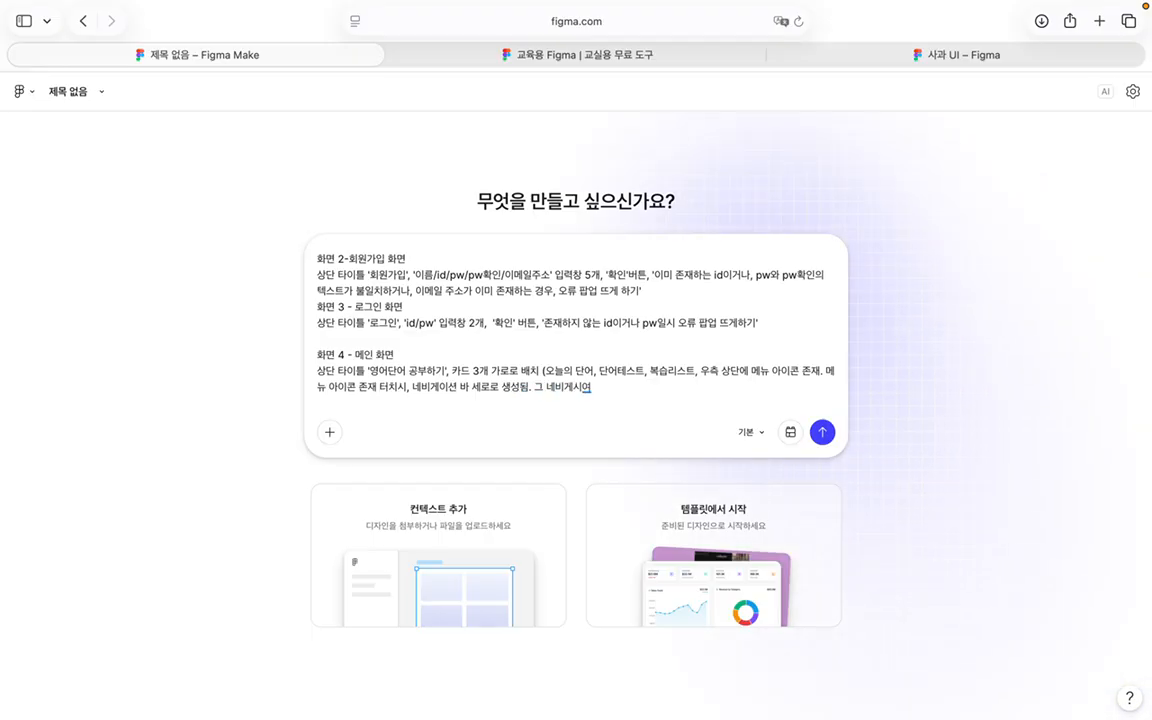
{"action": "key", "text": "BackSpace"}
{"action": "key", "text": "BackSpace"}
{"action": "key", "text": "BackSpace"}
{"action": "type", "text": "이ㅅ"}
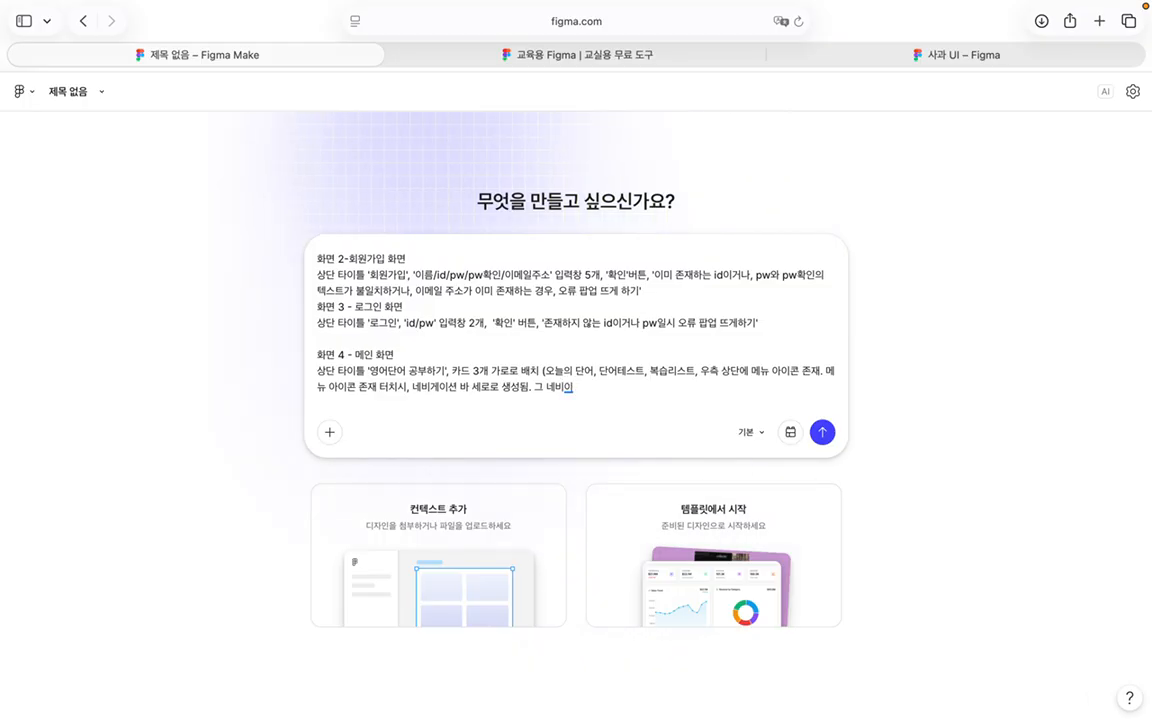
{"action": "key", "text": "BackSpace"}
{"action": "key", "text": "BackSpace"}
{"action": "key", "text": "BackSpace"}
{"action": "type", "text": "ㄱ"}
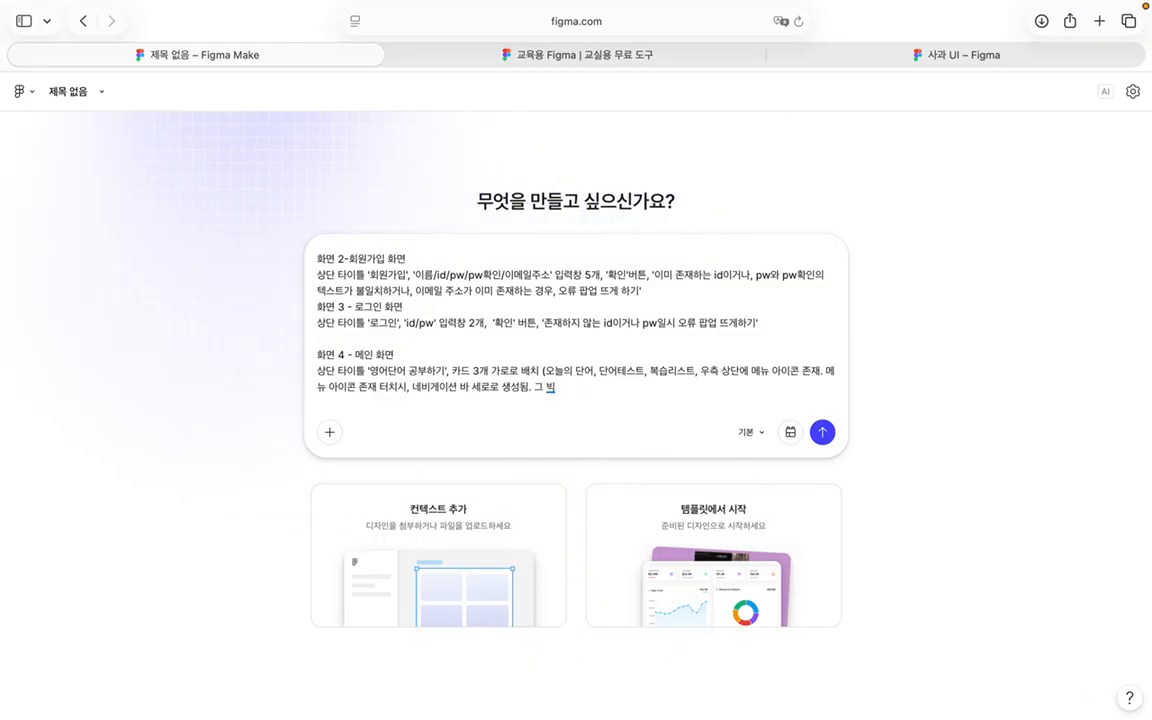
{"action": "type", "text": "비게이"}
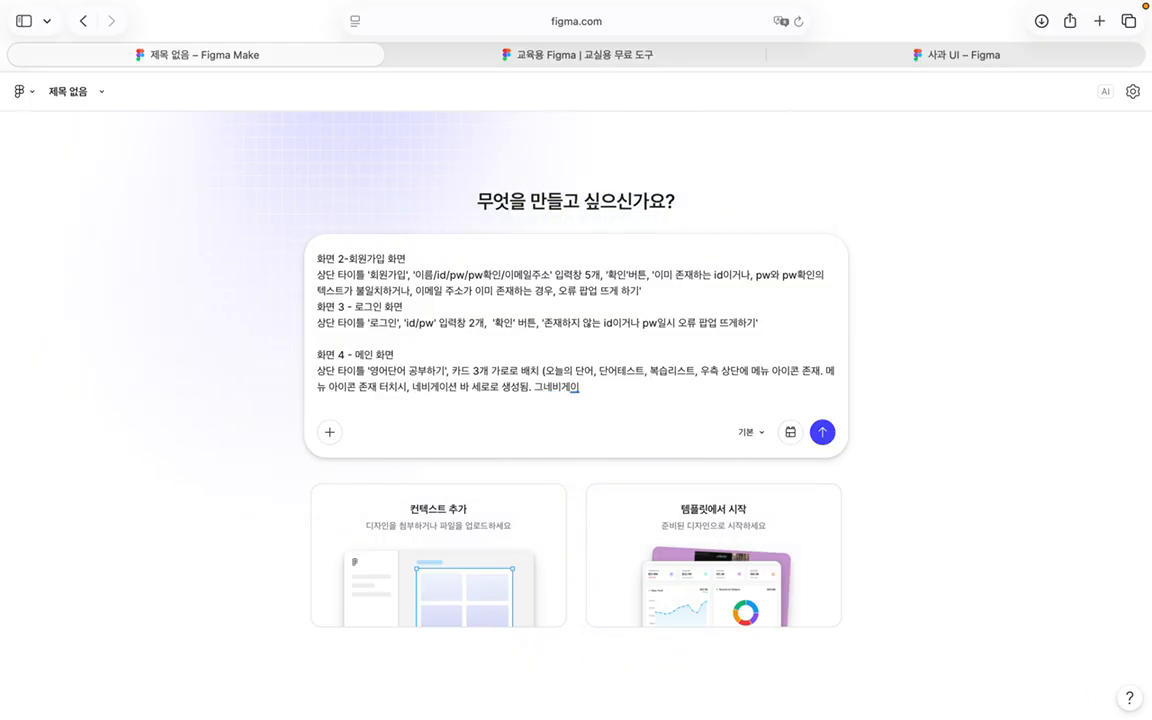
{"action": "type", "text": "션 바에느ㄴ"}
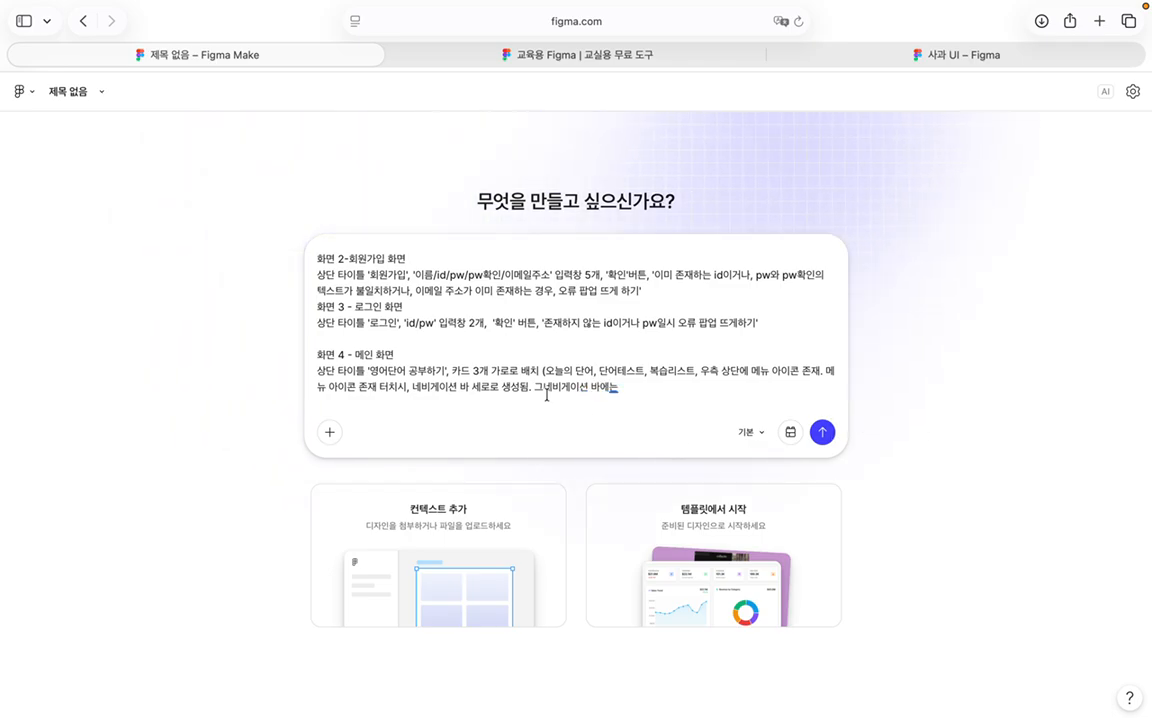
{"action": "left_click", "coordinate": [545, 388]}
{"action": "left_click", "coordinate": [636, 389]}
{"action": "type", "text": "'"}
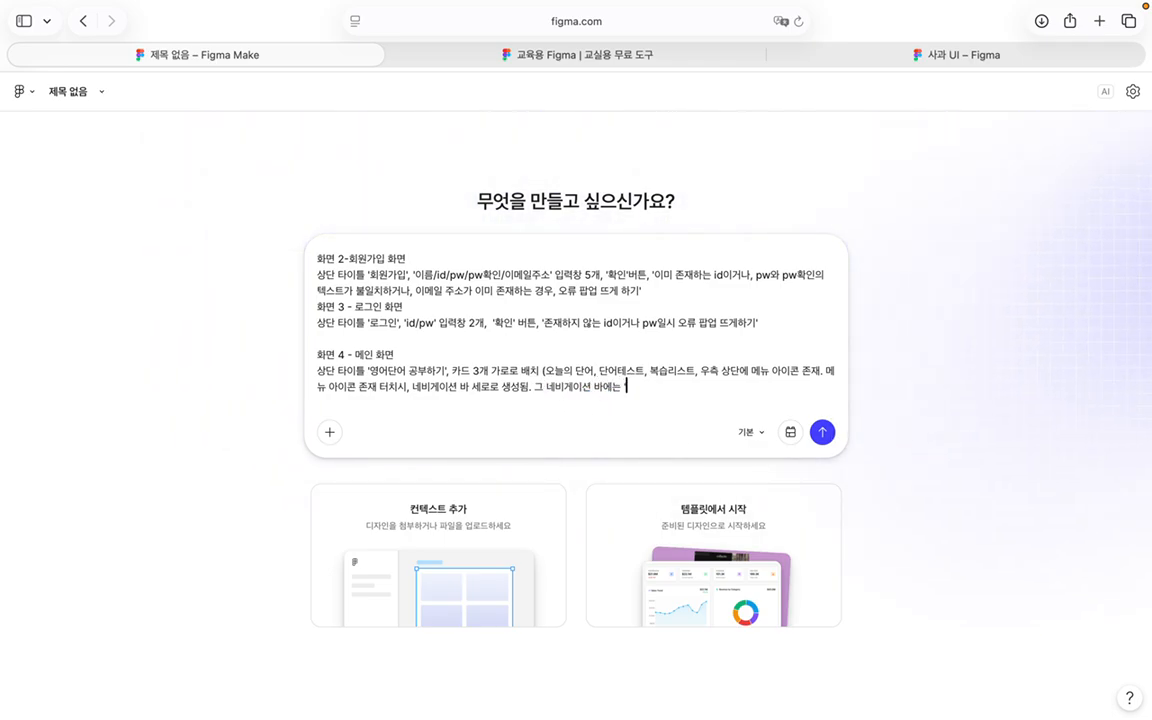
{"action": "key", "text": "BackSpace"}
{"action": "key", "text": "BackSpace"}
{"action": "key", "text": "BackSpace"}
{"action": "type", "text": "'메"}
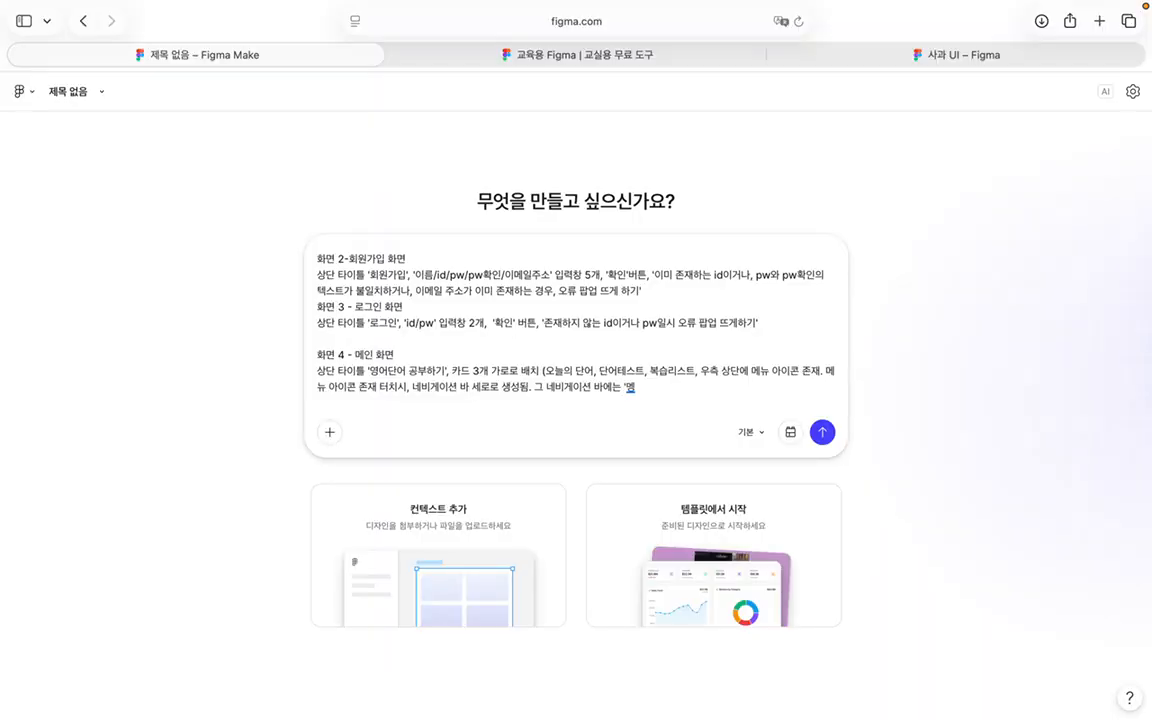
{"action": "type", "text": "인 페이지, 마이페이지"}
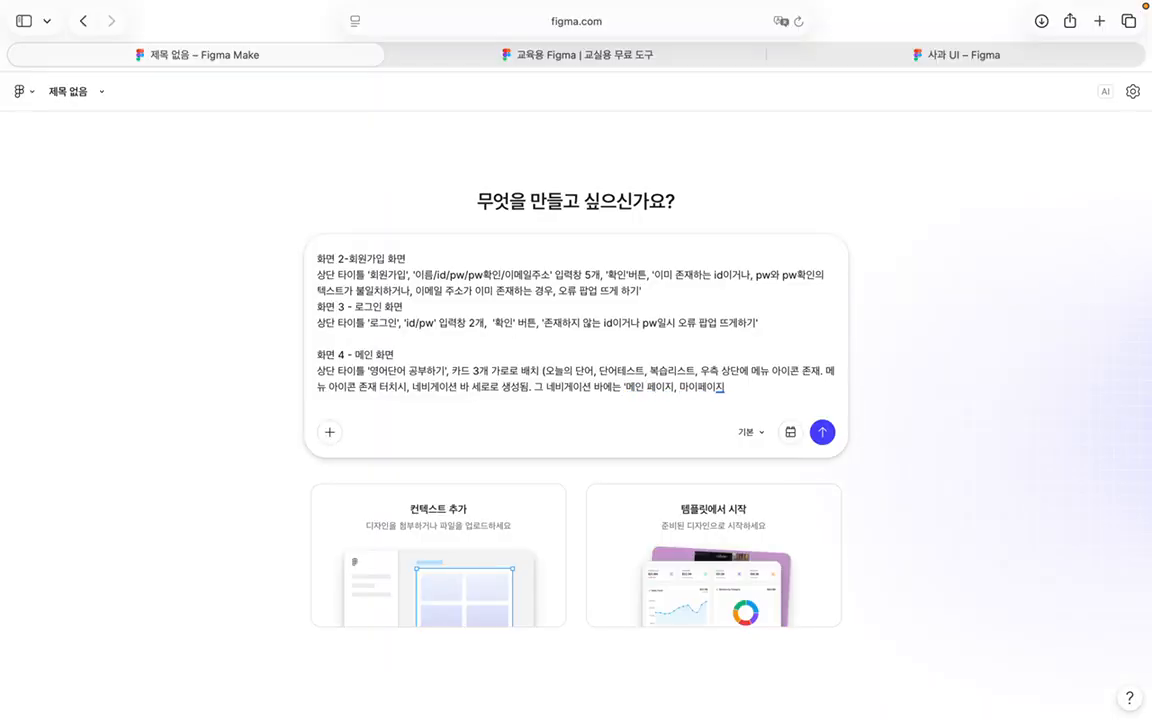
{"action": "type", "text": ", 로그아웃, 피"}
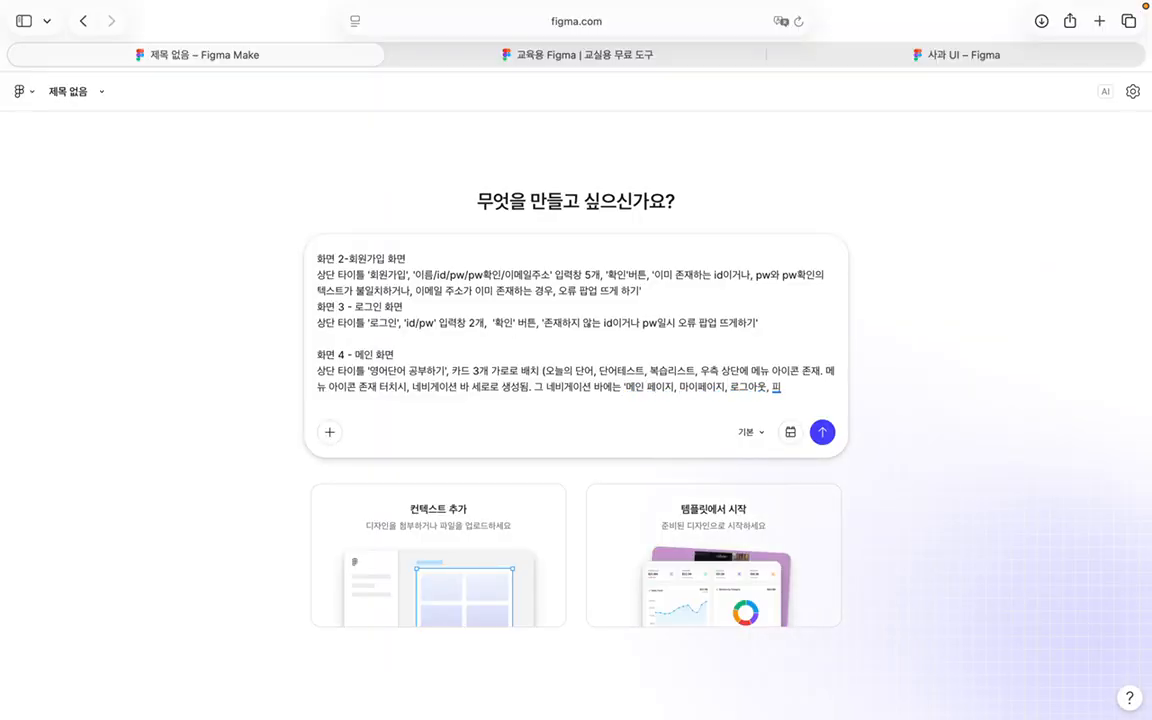
{"action": "type", "text": "드백'"}
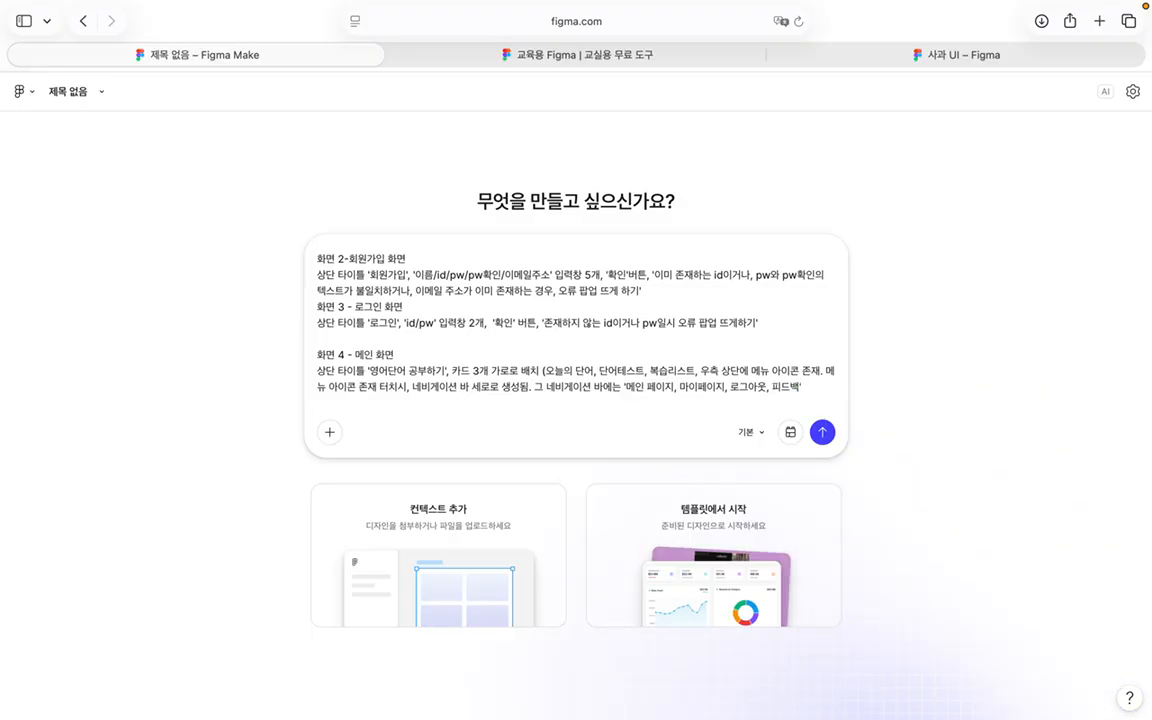
{"action": "type", "text": " 항"}
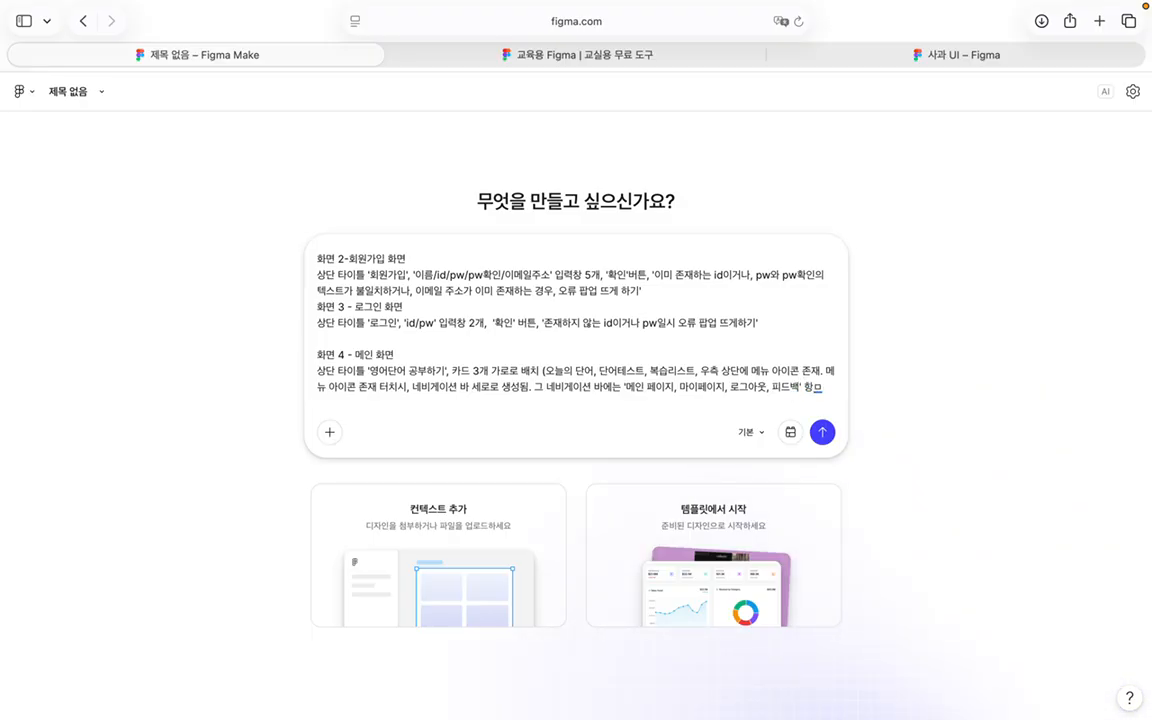
{"action": "type", "text": "목이 있음. 가"}
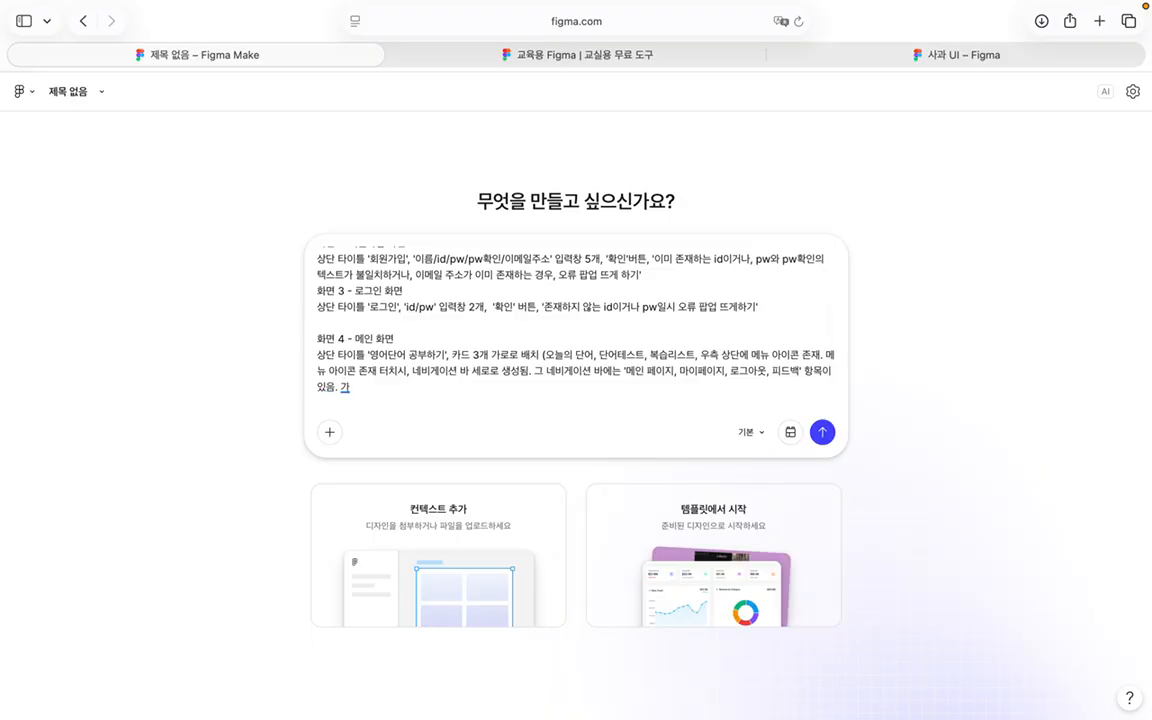
{"action": "type", "text": "ㄱ 항목을 터치하"}
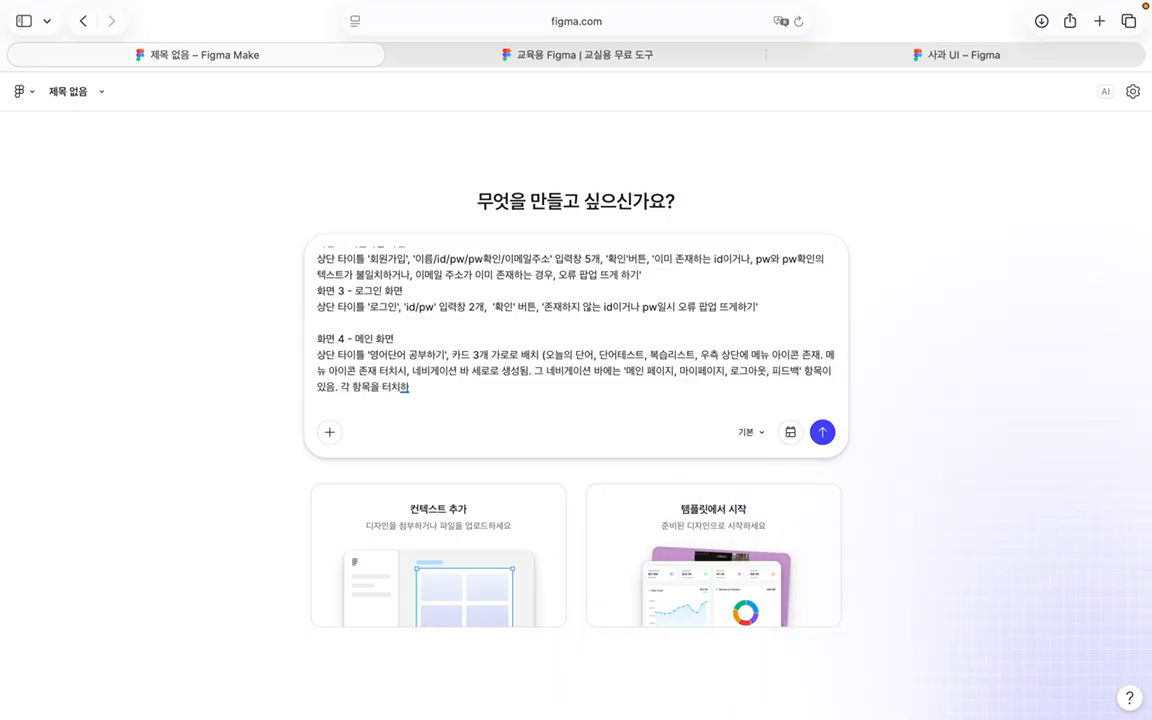
{"action": "type", "text": "면 해당하는 화면으로"}
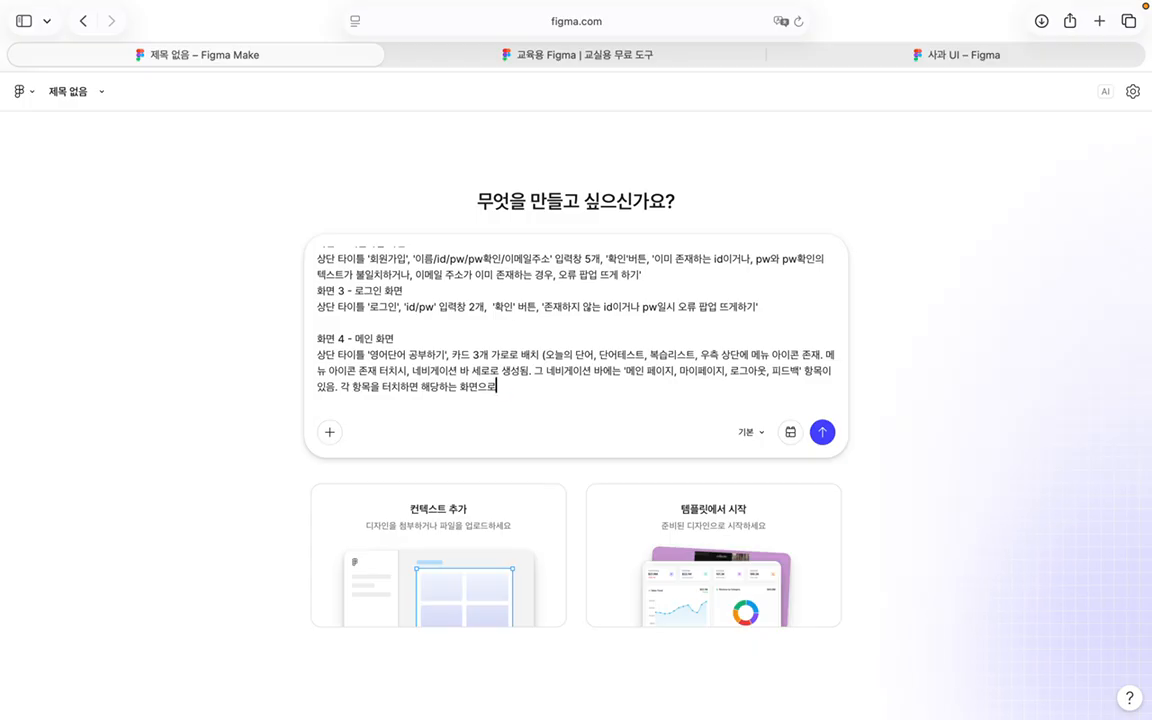
{"action": "type", "text": " 넘어감."}
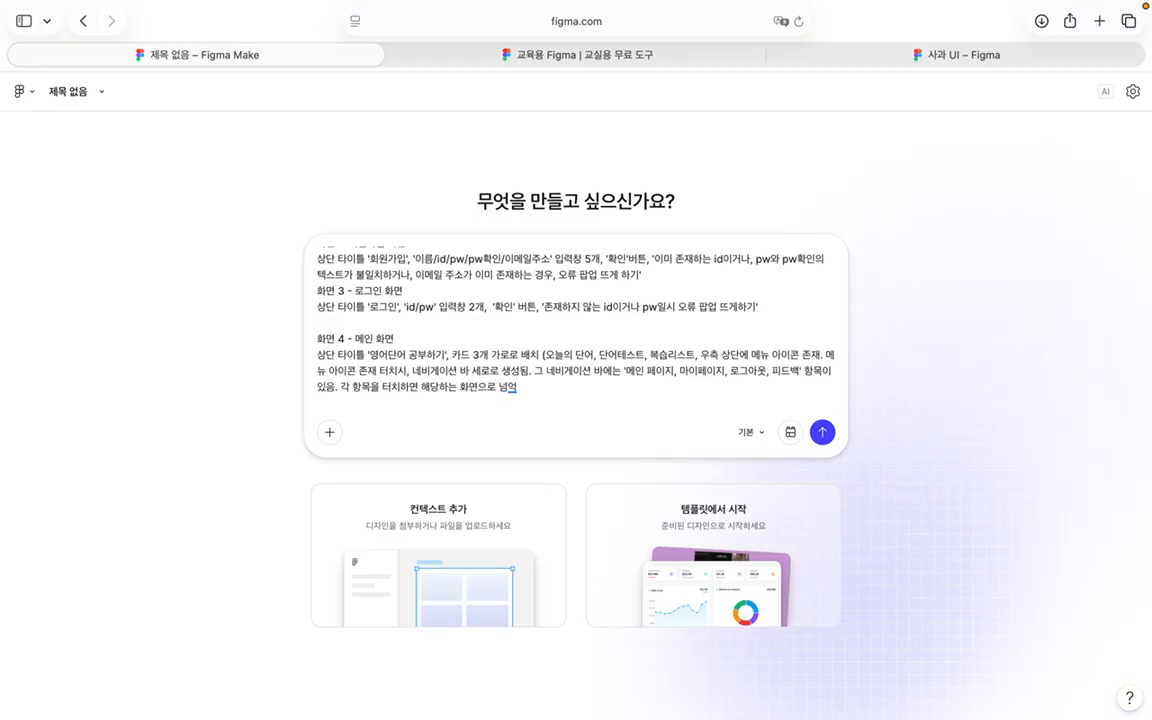
Step: Reword the opening line to request the whole app instead of four screens
{"action": "scroll", "coordinate": [517, 262], "scroll_direction": "up", "scroll_amount": 3}
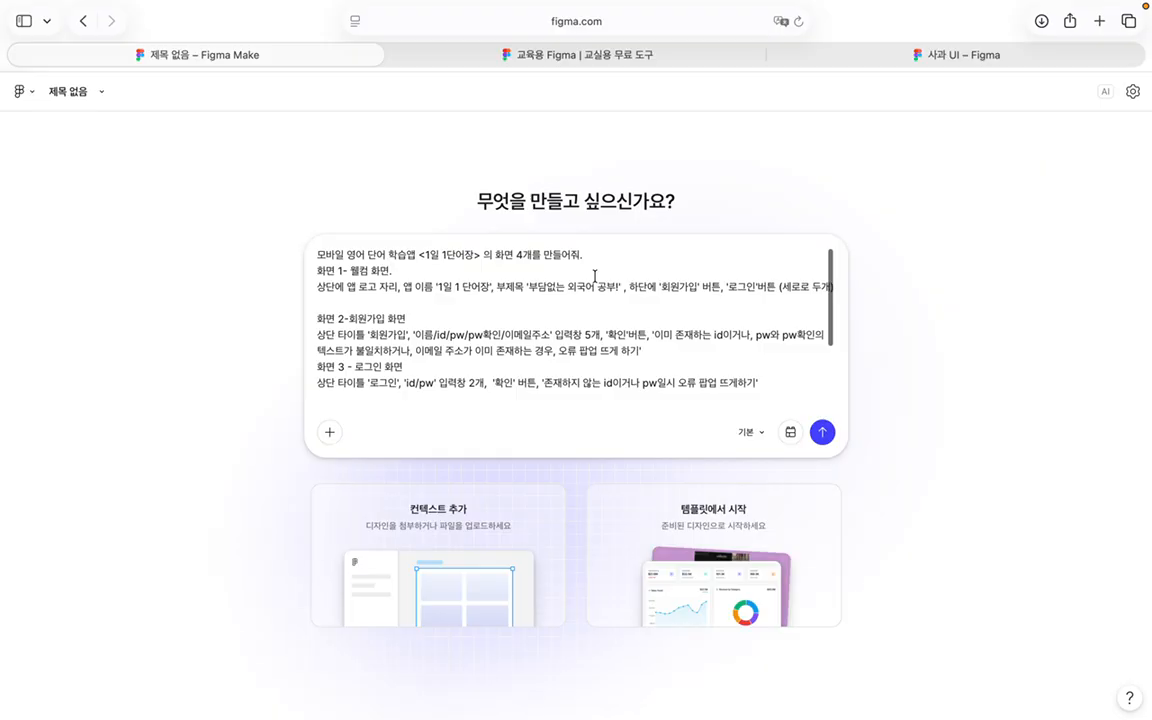
{"action": "key", "text": "BackSpace"}
{"action": "key", "text": "BackSpace"}
{"action": "key", "text": "BackSpace"}
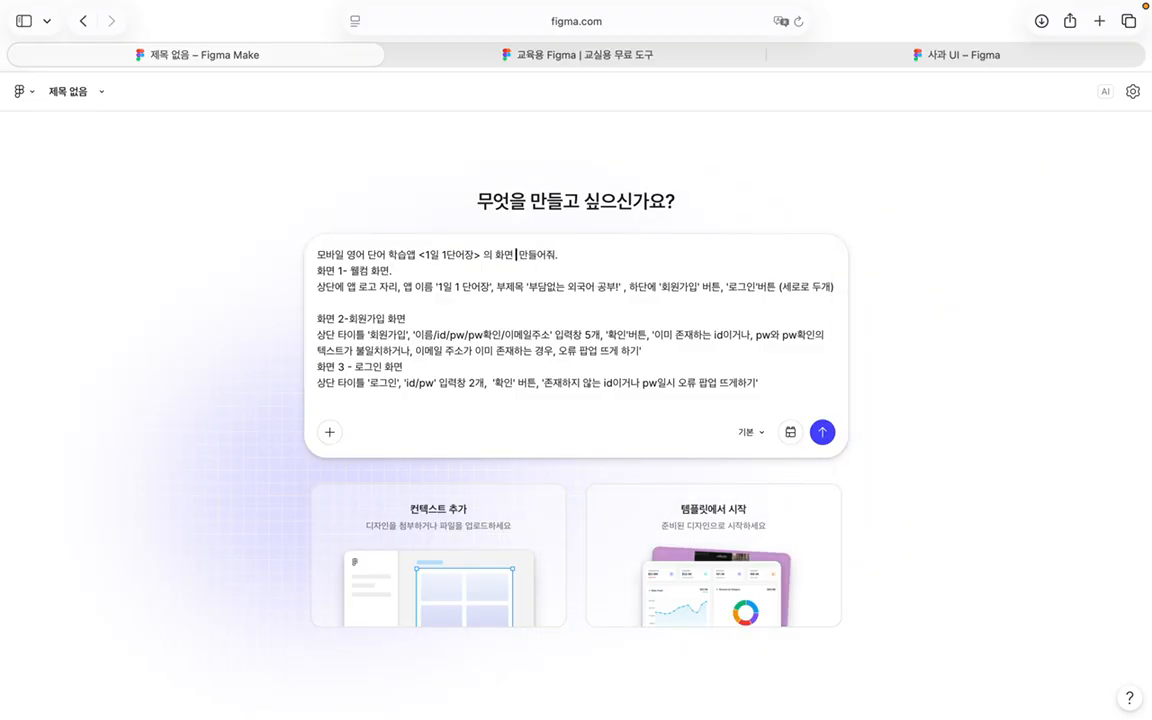
{"action": "type", "text": "여러개를"}
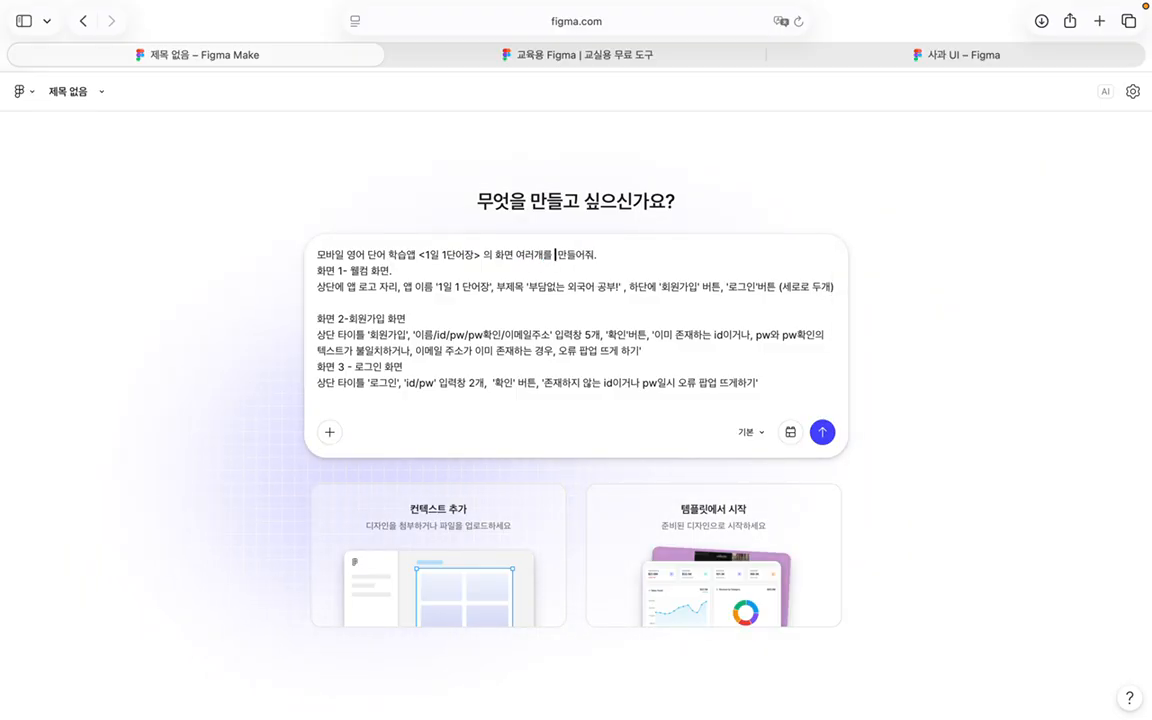
{"action": "left_click_drag", "start_coordinate": [559, 258], "coordinate": [488, 255]}
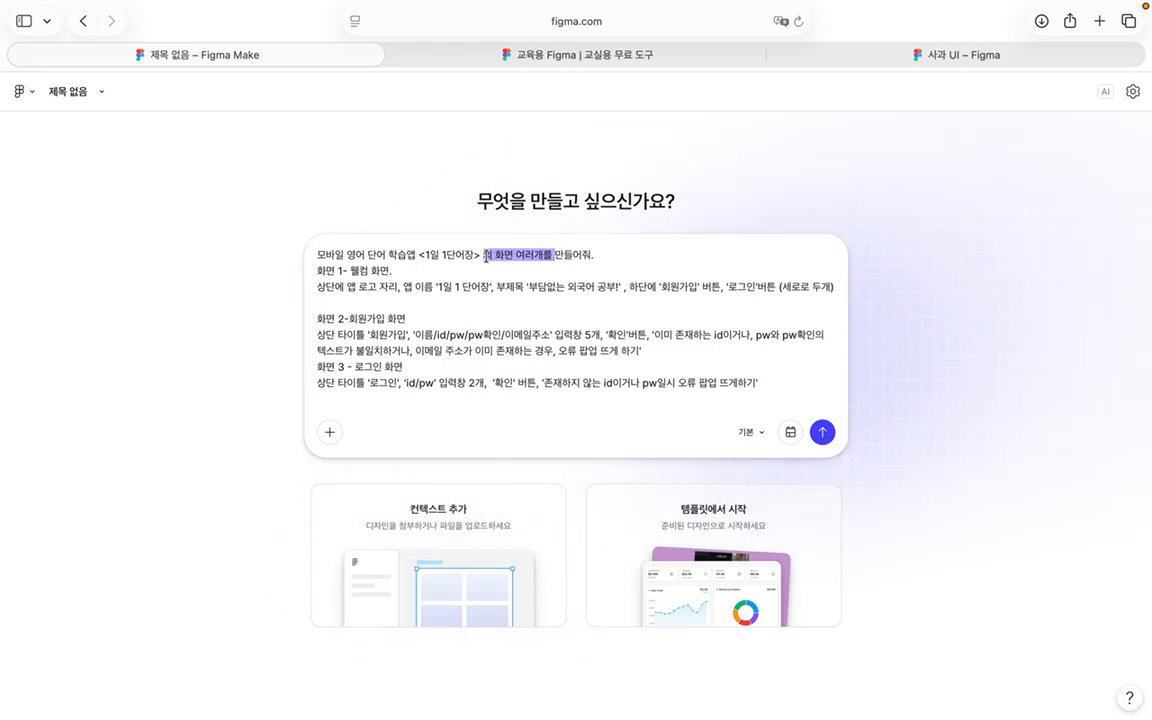
{"action": "key", "text": "BackSpace"}
{"action": "key", "text": "BackSpace"}
{"action": "type", "text": "을"}
Step: Append a request to fill in unexplained parts and needed features itself to make a good app
{"action": "left_click", "coordinate": [554, 256]}
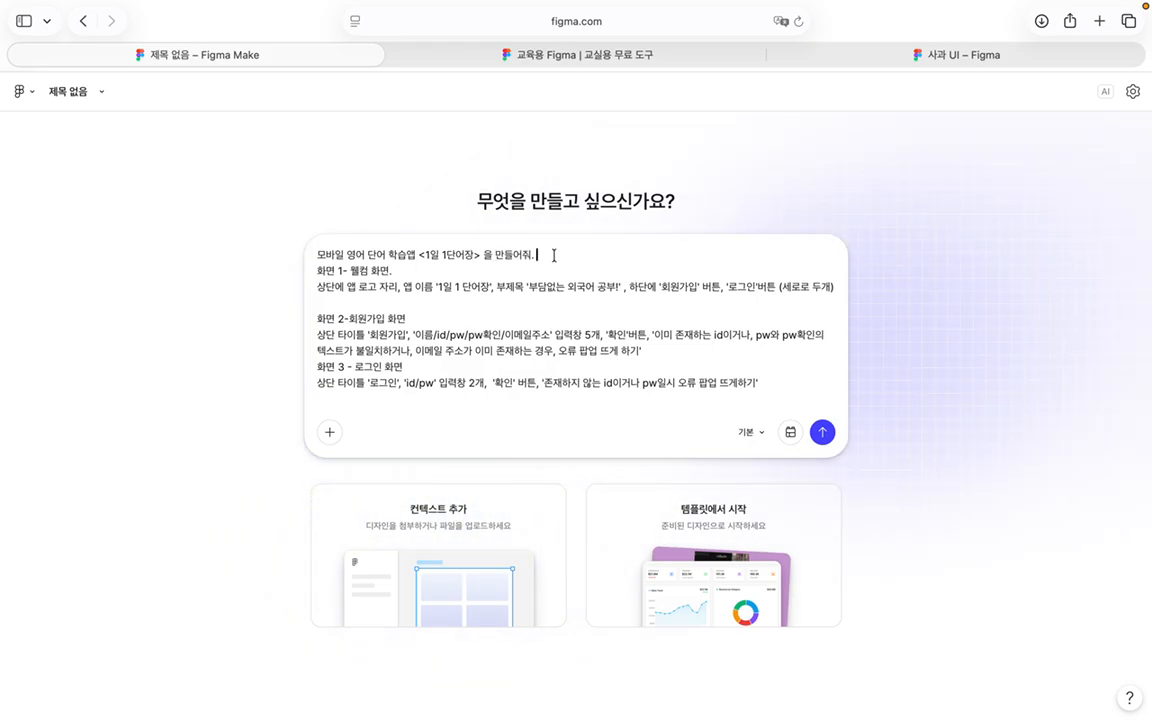
{"action": "type", "text": "내가 설명이"}
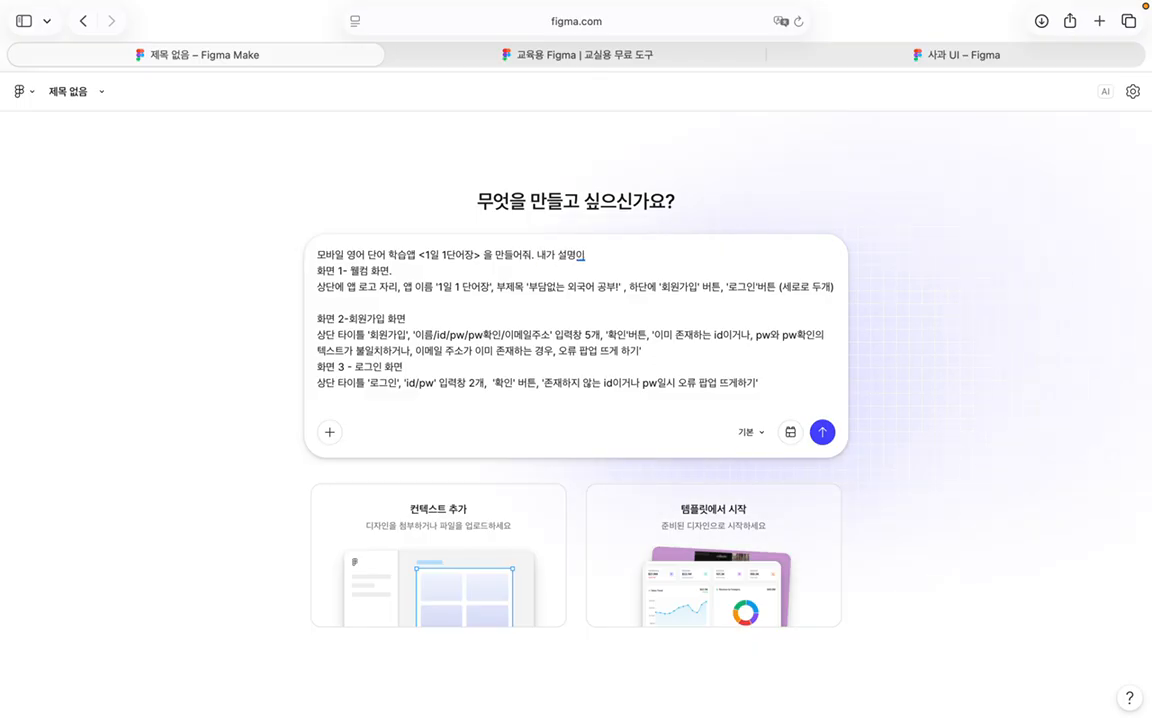
{"action": "type", "text": " 부족한 부분인"}
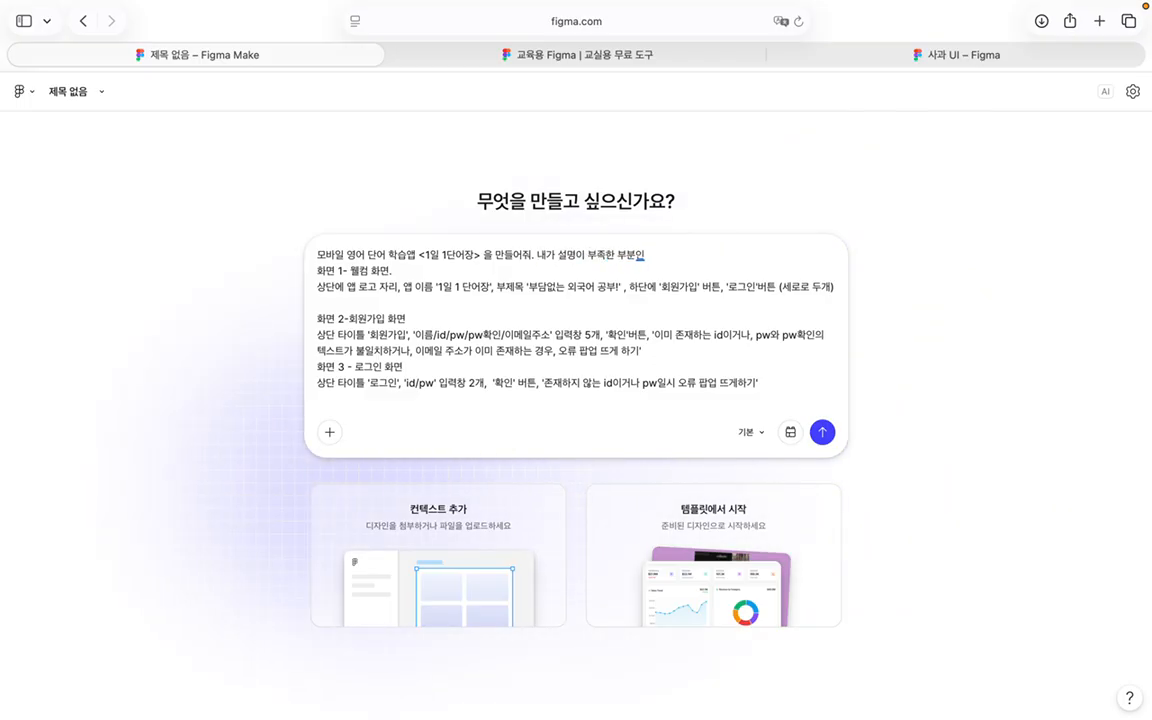
{"action": "key", "text": "BackSpace"}
{"action": "type", "text": "이나,"}
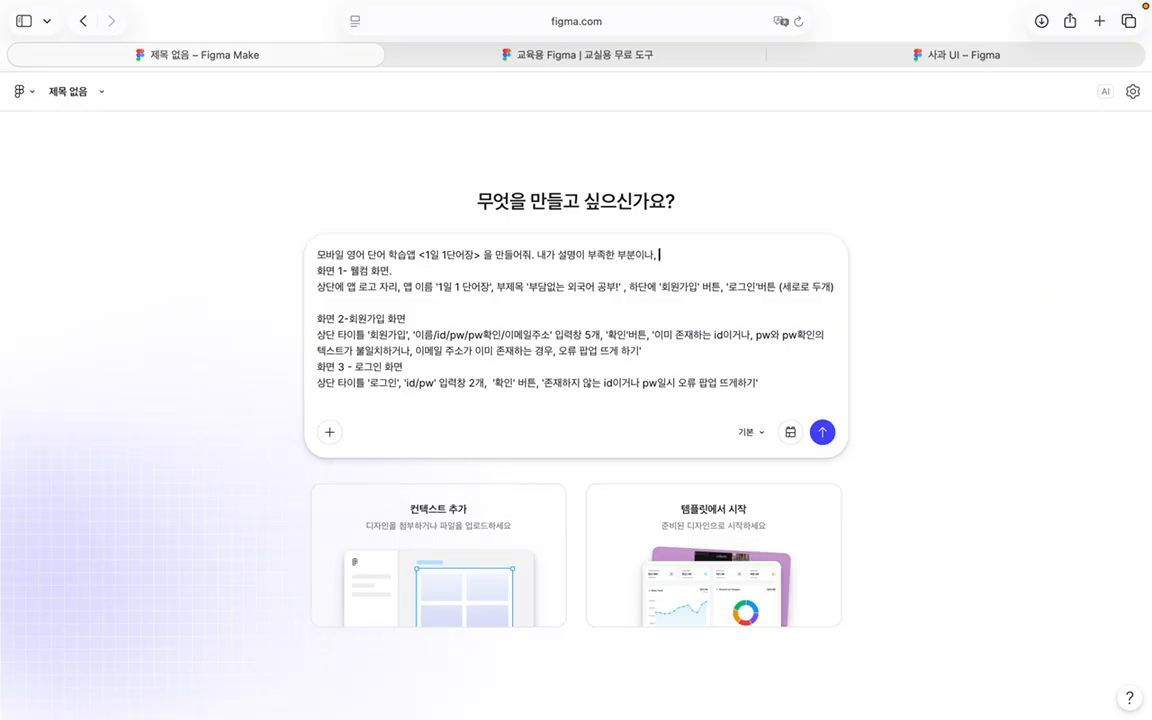
{"action": "type", "text": " 필요한 기"}
{"action": "type", "text": "능에도 설명하지 안"}
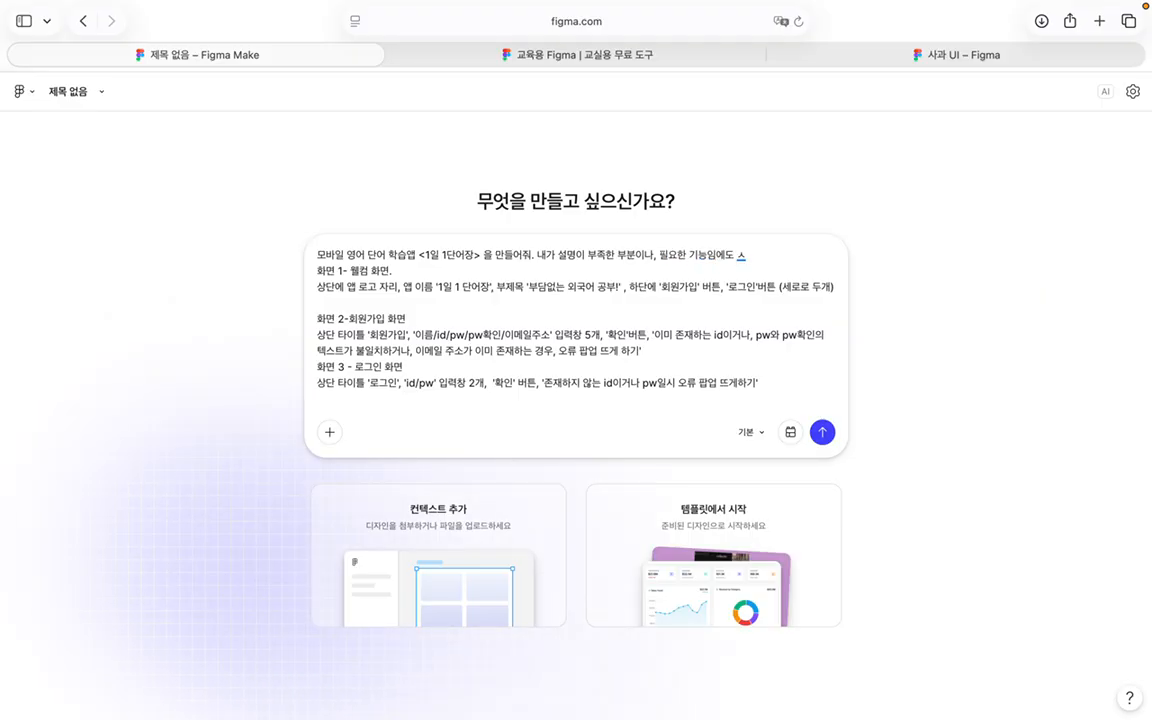
{"action": "type", "text": "은 "}
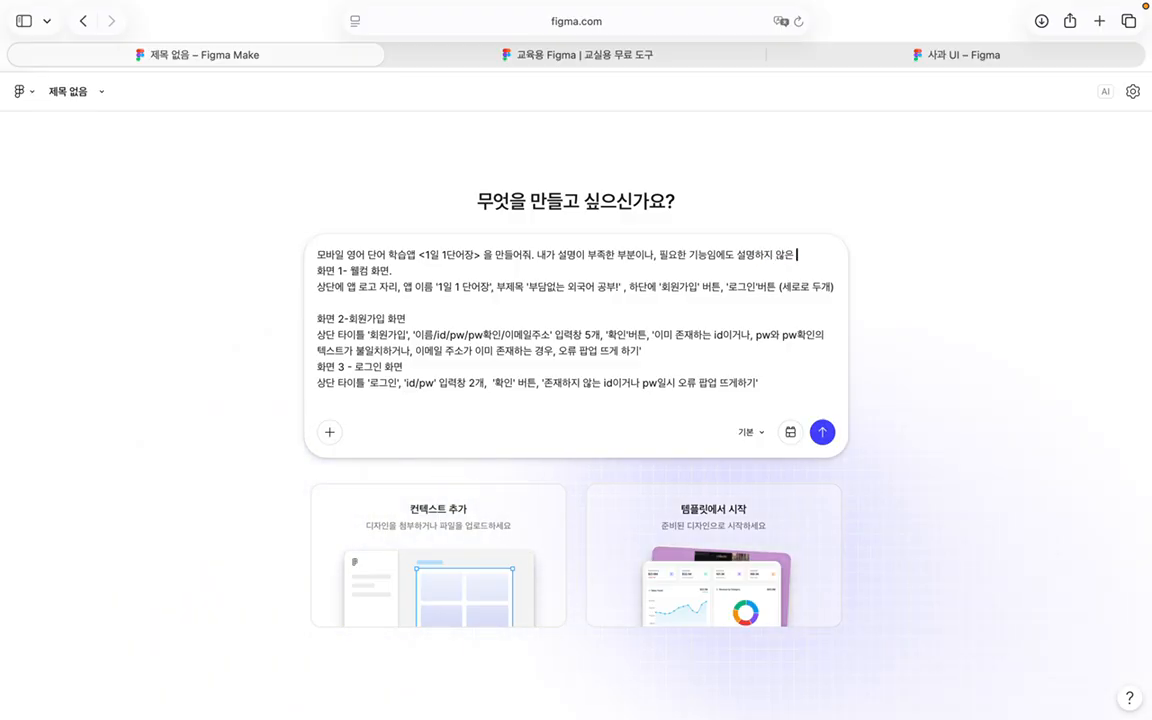
{"action": "type", "text": "부분이 ㅇ있드"}
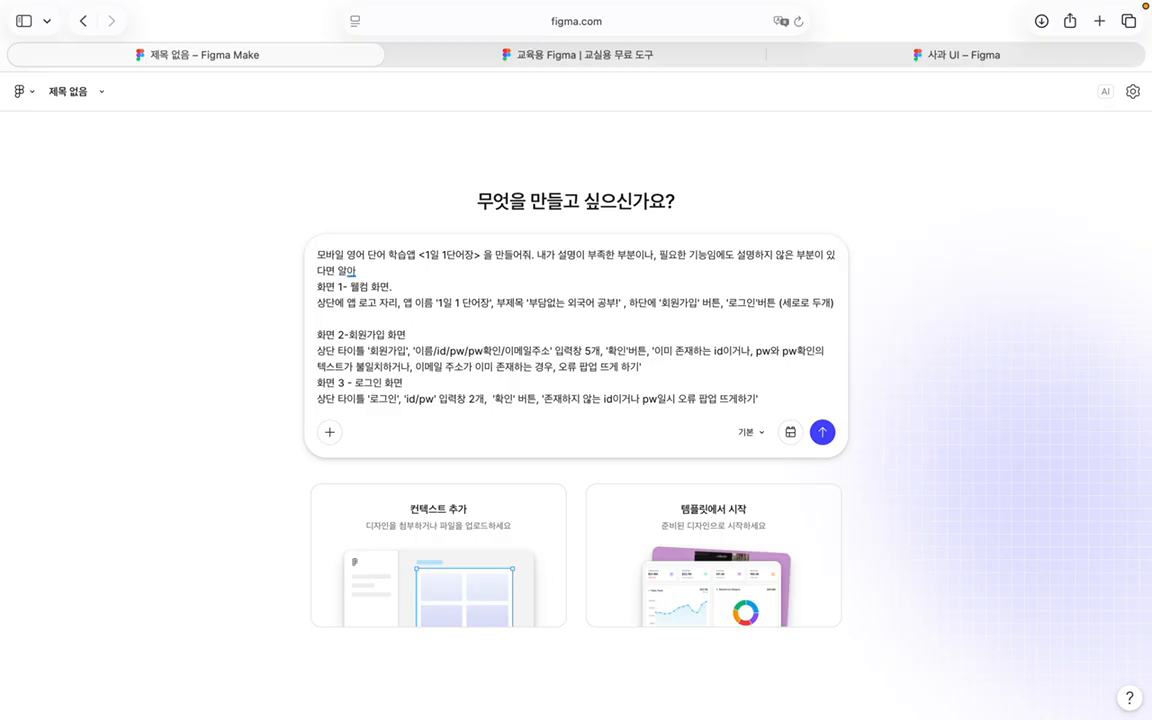
{"action": "type", "text": "면 알아서 생각해서"}
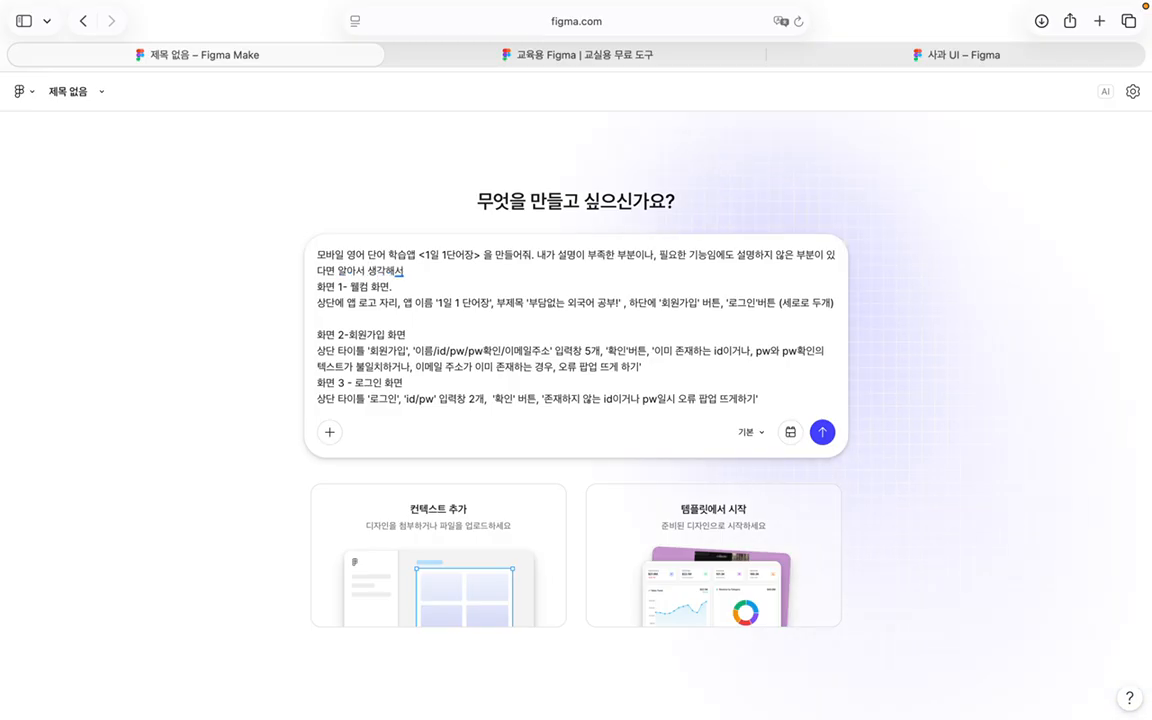
{"action": "type", "text": "좋으"}
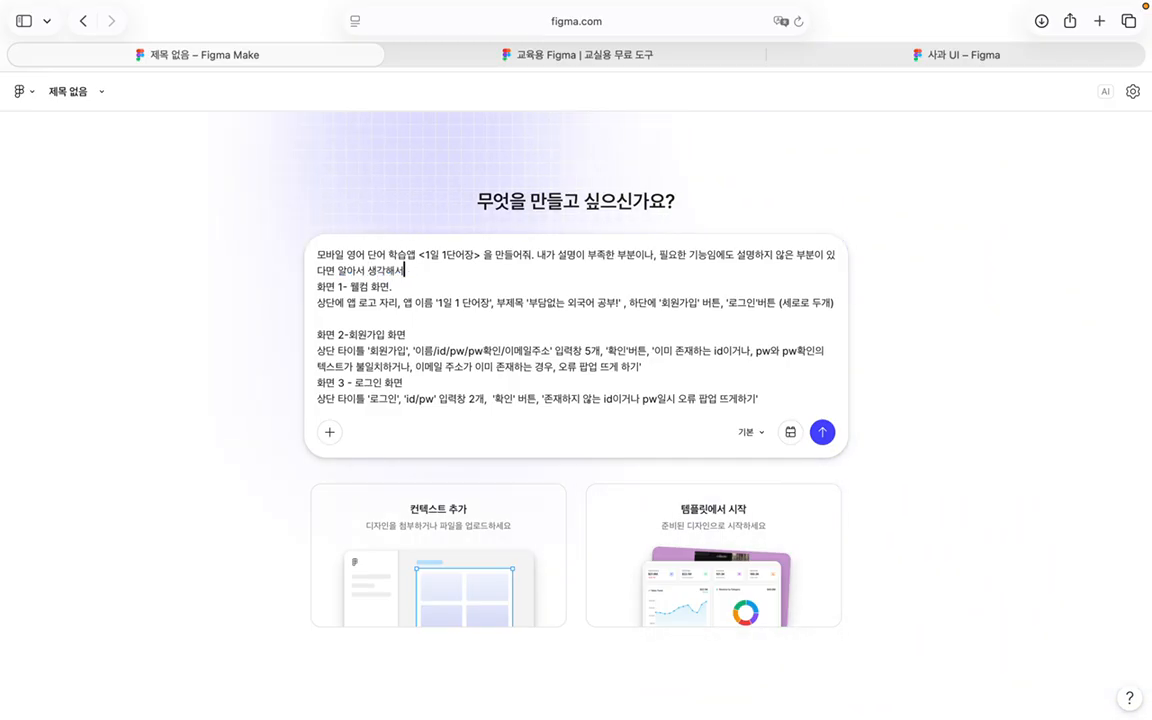
{"action": "key", "text": "BackSpace"}
{"action": "key", "text": "BackSpace"}
{"action": "key", "text": "BackSpace"}
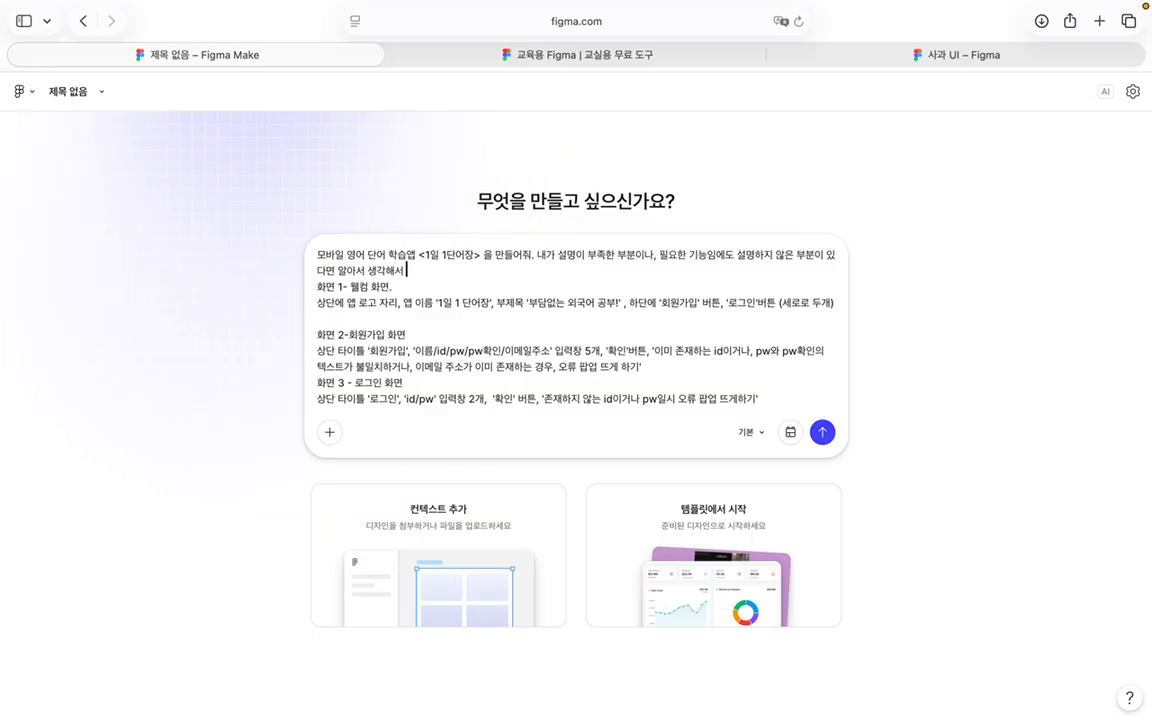
{"action": "type", "text": "좋은 앱이 되도록 구현해줘."}
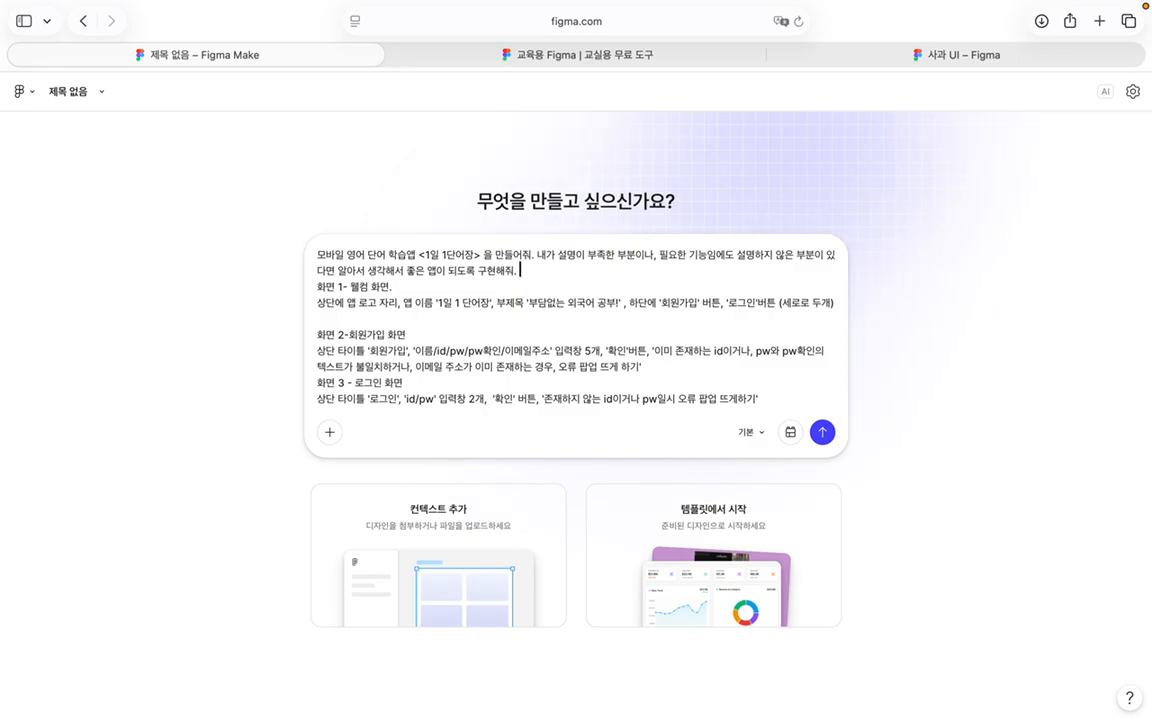
{"action": "scroll", "coordinate": [572, 297], "scroll_direction": "down", "scroll_amount": 2}
{"action": "scroll", "coordinate": [572, 297], "scroll_direction": "down", "scroll_amount": 3}
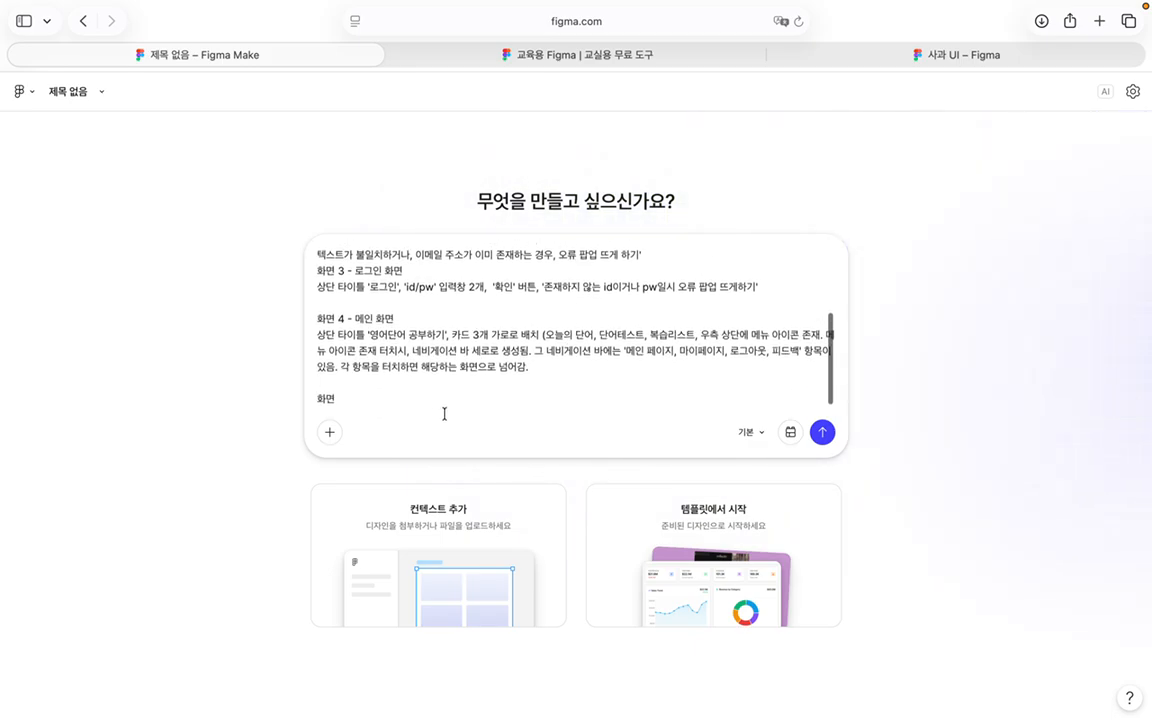
Step: Remove the stray 화면 line and add '스타일 : 애플 스타일, 미니멀, 심플, 포인트 컬러는 그린 !' after the intro
{"action": "key", "text": "BackSpace"}
{"action": "key", "text": "BackSpace"}
{"action": "scroll", "coordinate": [469, 352], "scroll_direction": "up", "scroll_amount": 10}
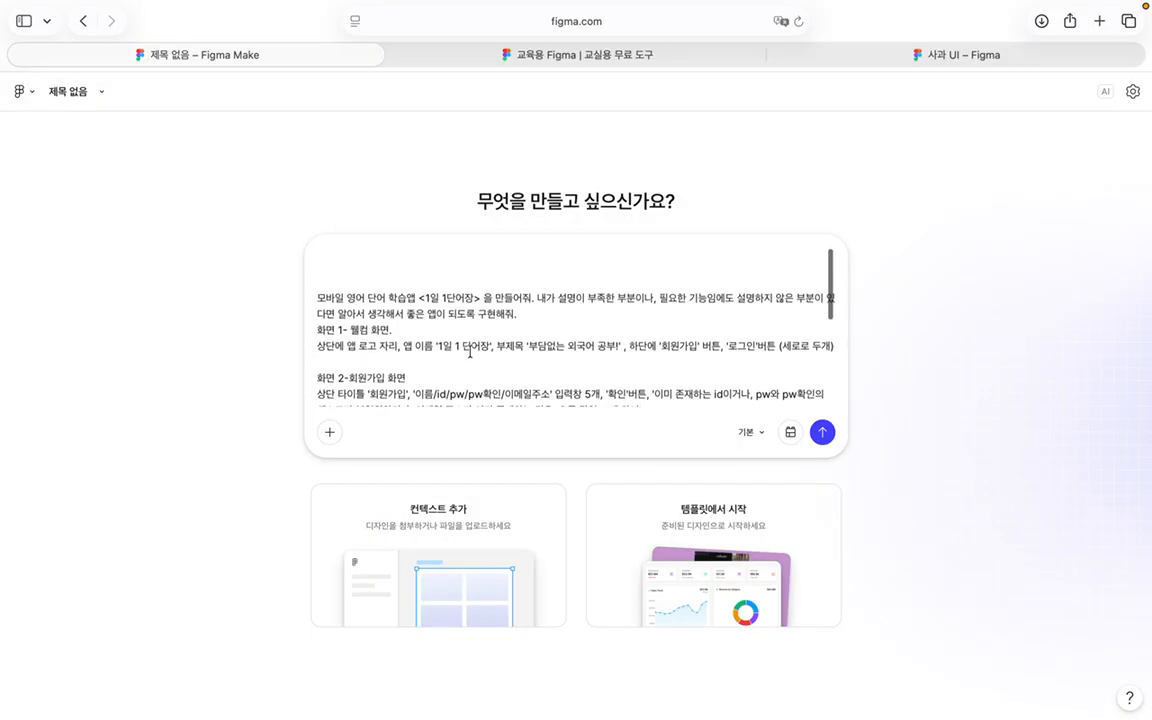
{"action": "left_click", "coordinate": [536, 270]}
{"action": "type", "text": "ㅁ"}
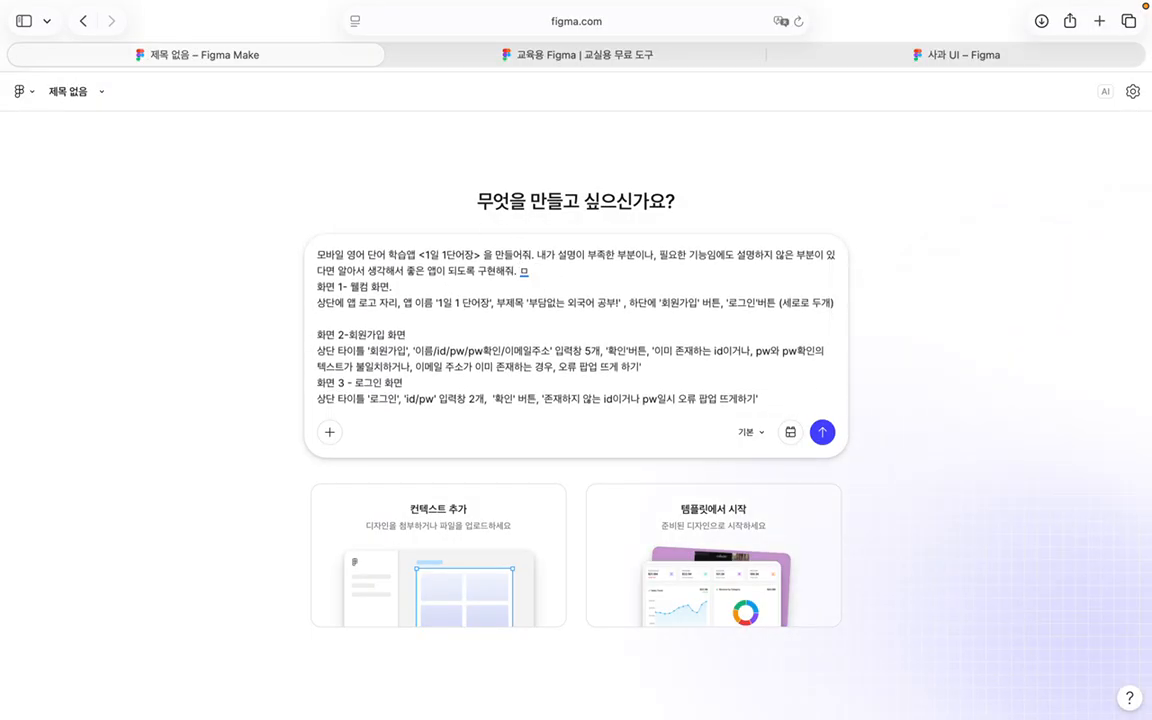
{"action": "key", "text": "BackSpace"}
{"action": "key", "text": "BackSpace"}
{"action": "key", "text": "Return"}
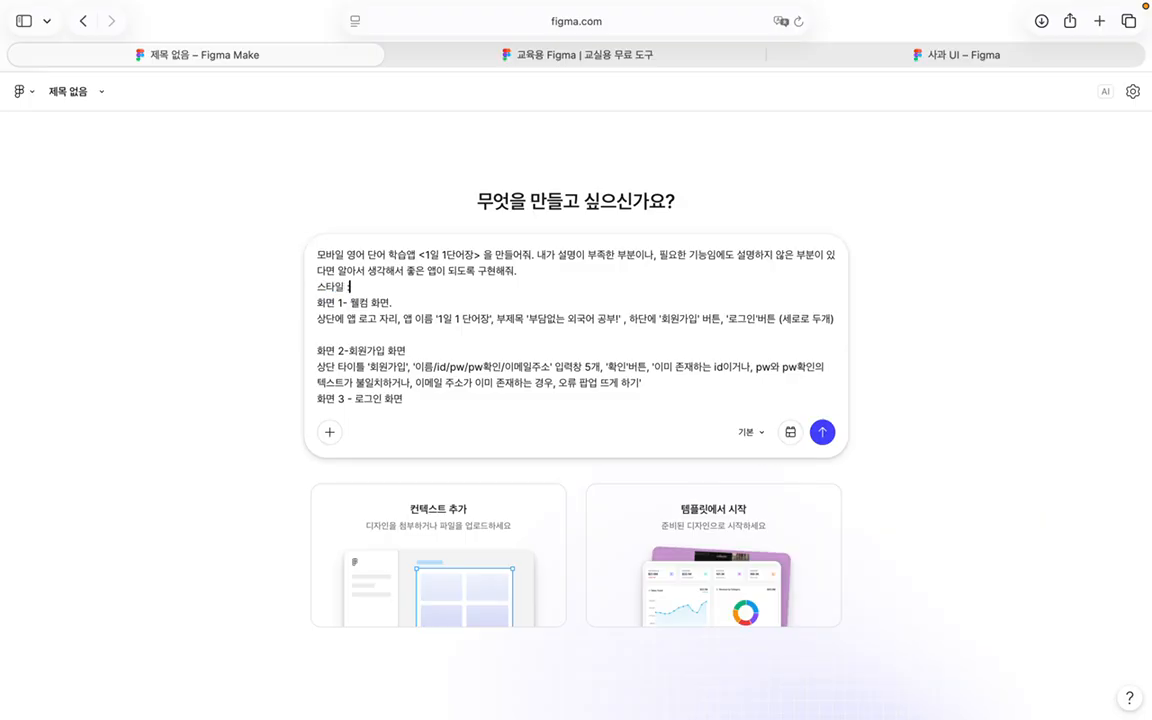
{"action": "type", "text": "스타일 : 애플 스"}
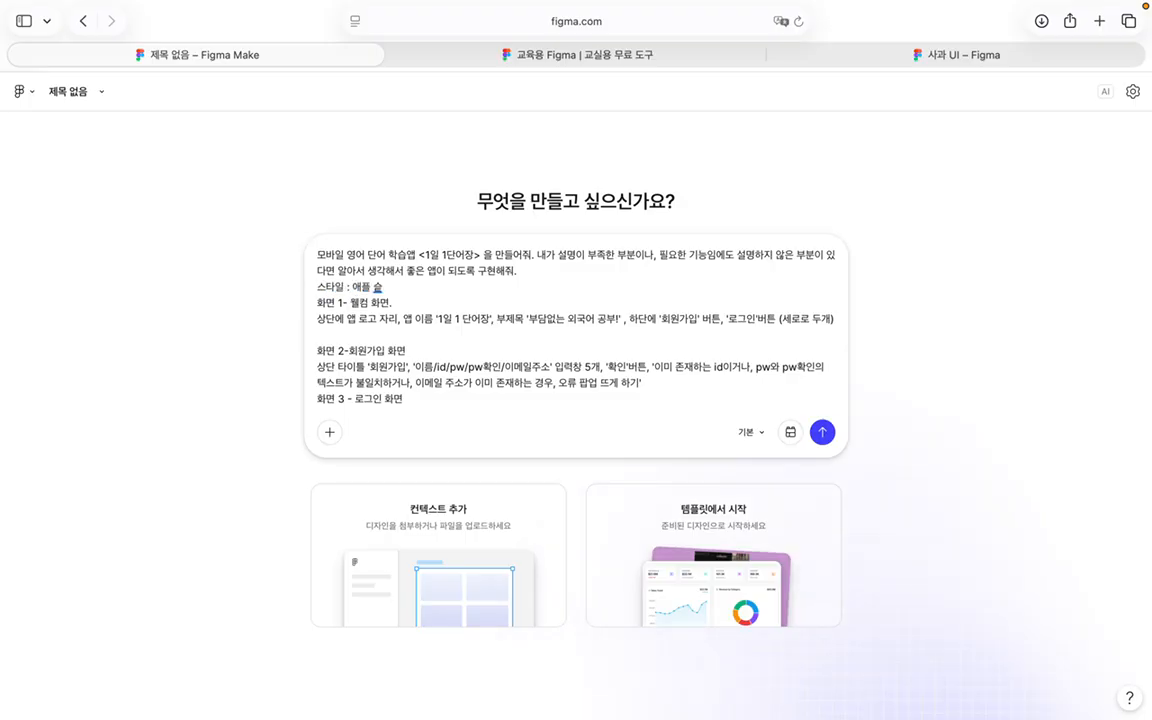
{"action": "type", "text": "타일, 미"}
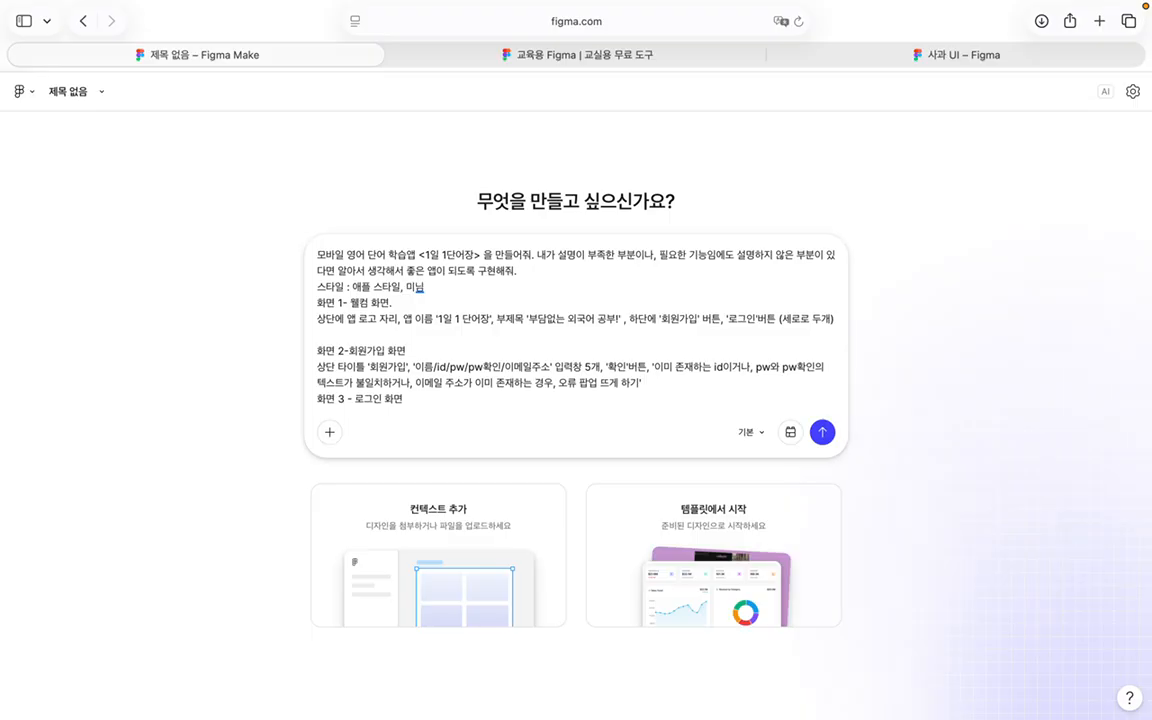
{"action": "type", "text": "니멀, 심플, 포인트"}
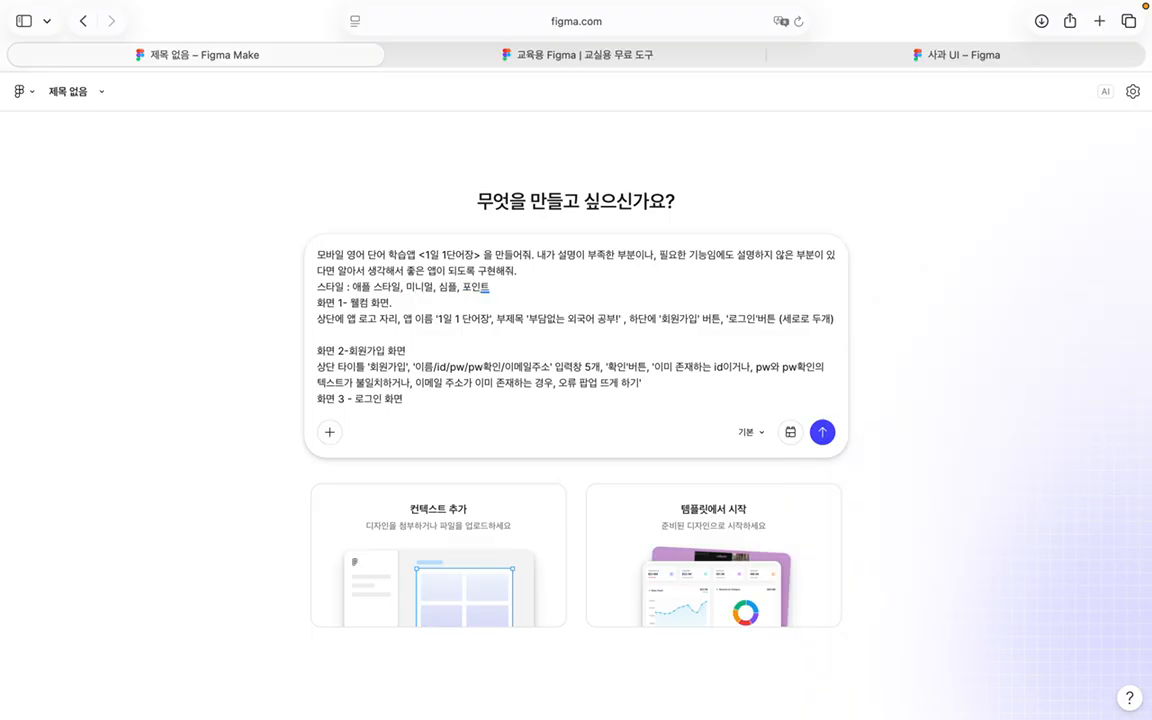
{"action": "type", "text": " 컬러는"}
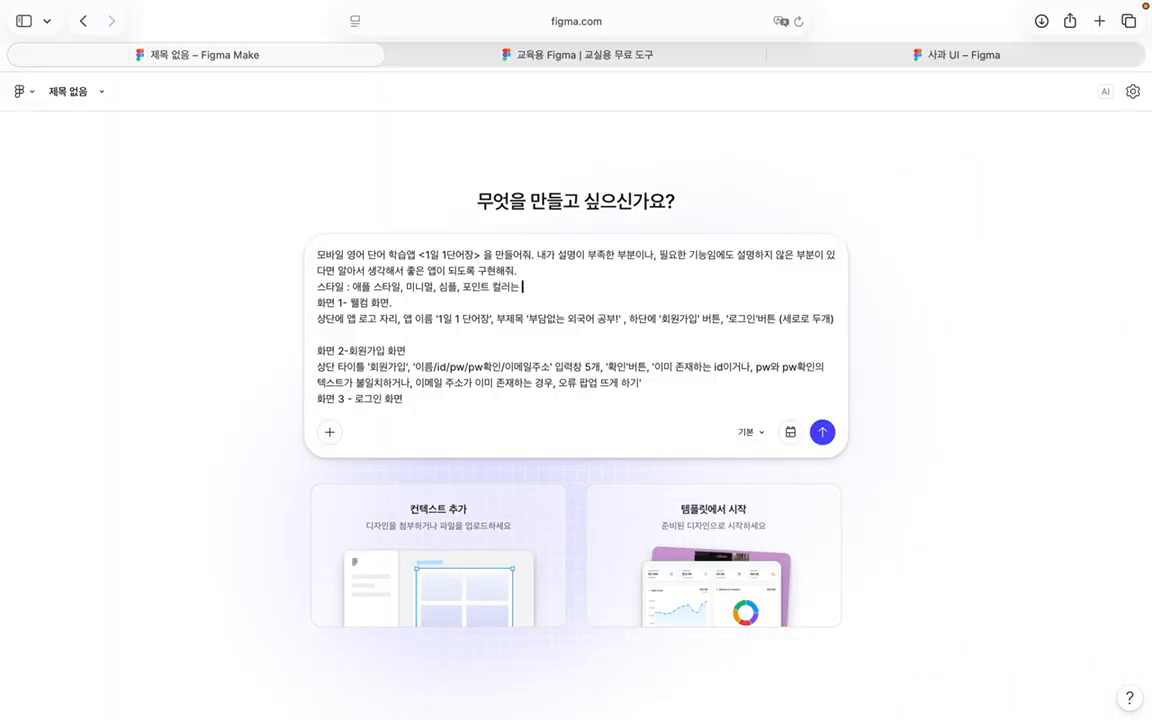
{"action": "type", "text": " 글린"}
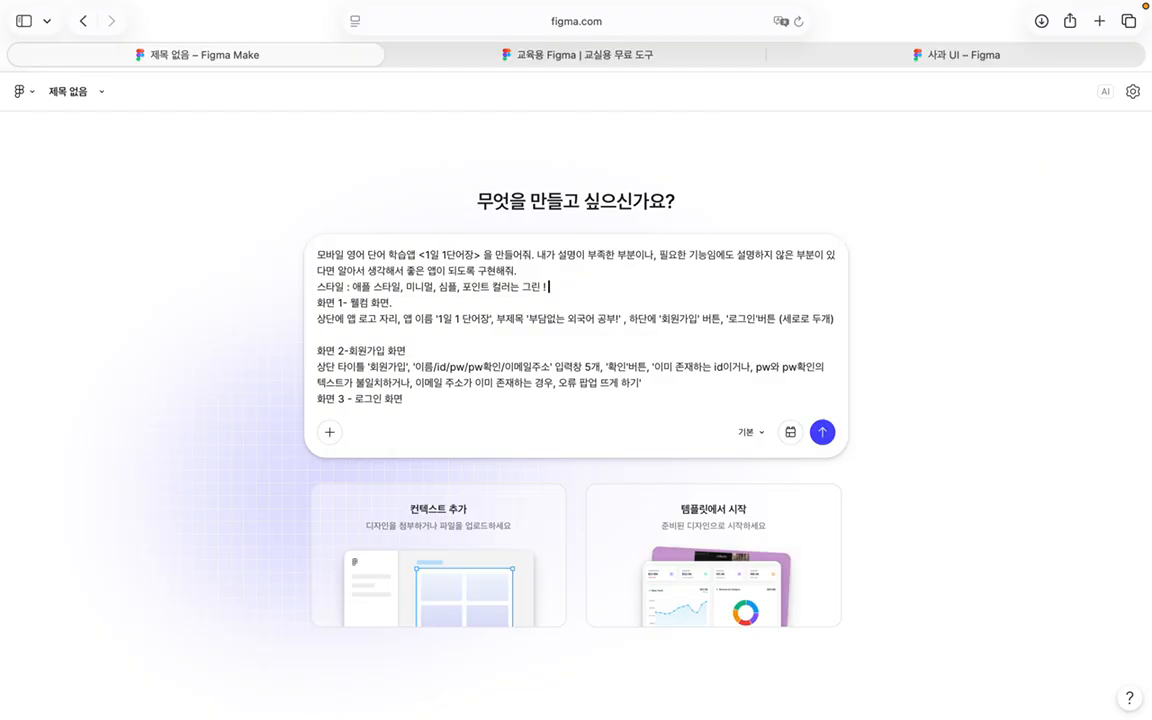
{"action": "type", "text": " !"}
{"action": "key", "text": "Return"}
{"action": "scroll", "coordinate": [547, 326], "scroll_direction": "down", "scroll_amount": 3}
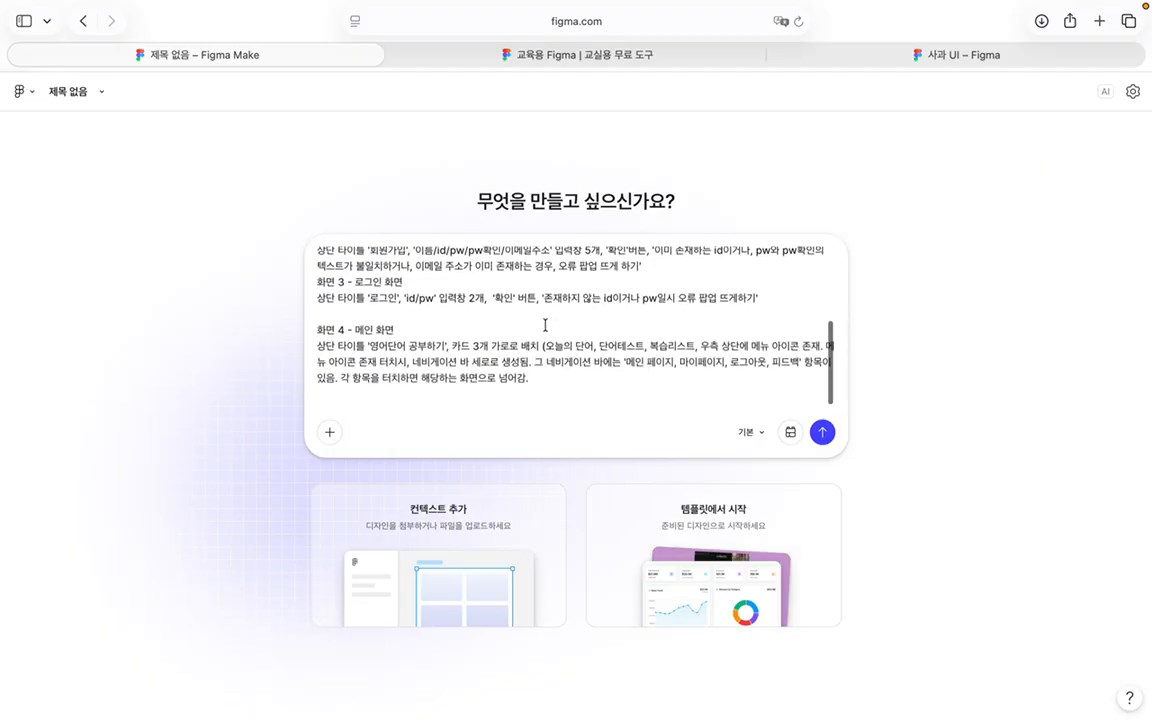
{"action": "left_click", "coordinate": [611, 414]}
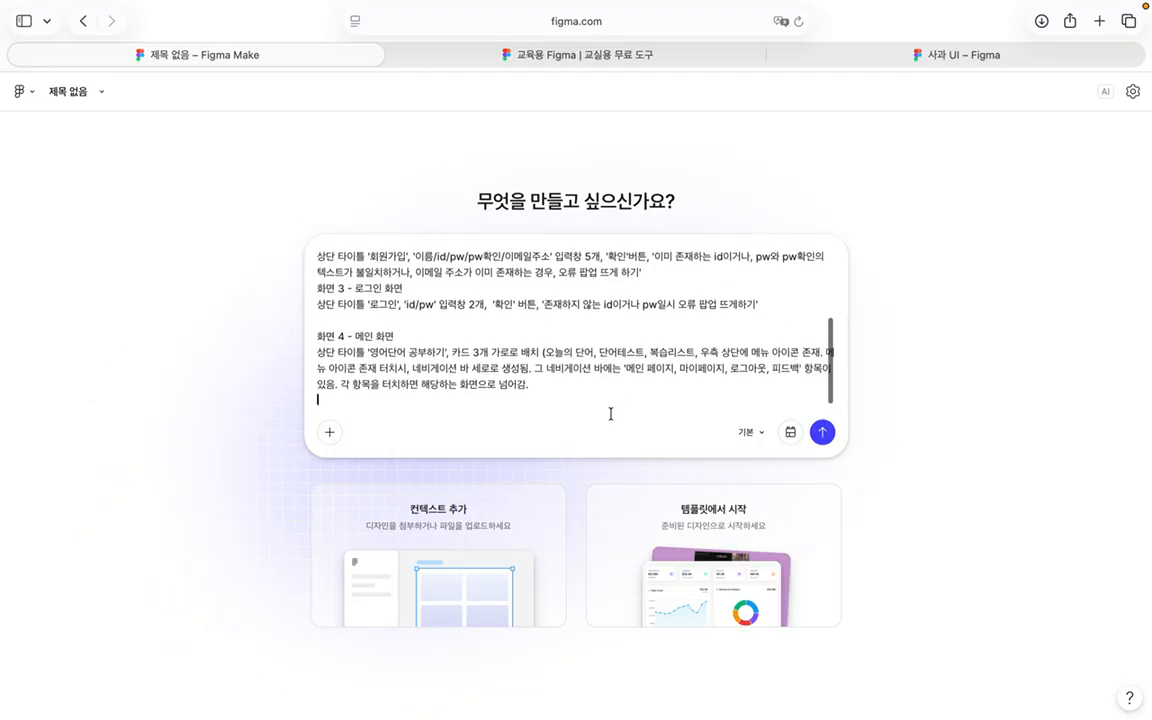
Step: Keep the 기본 model, add no design system kit, and submit the prompt
{"action": "left_click", "coordinate": [758, 433]}
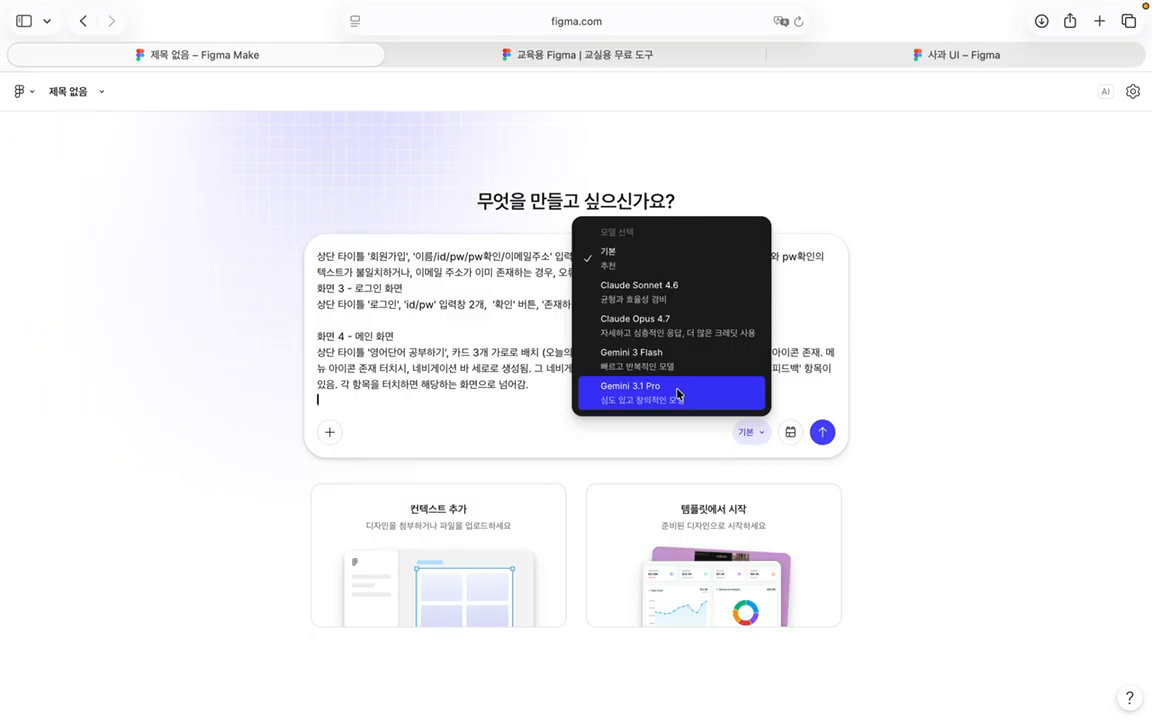
{"action": "left_click", "coordinate": [690, 275]}
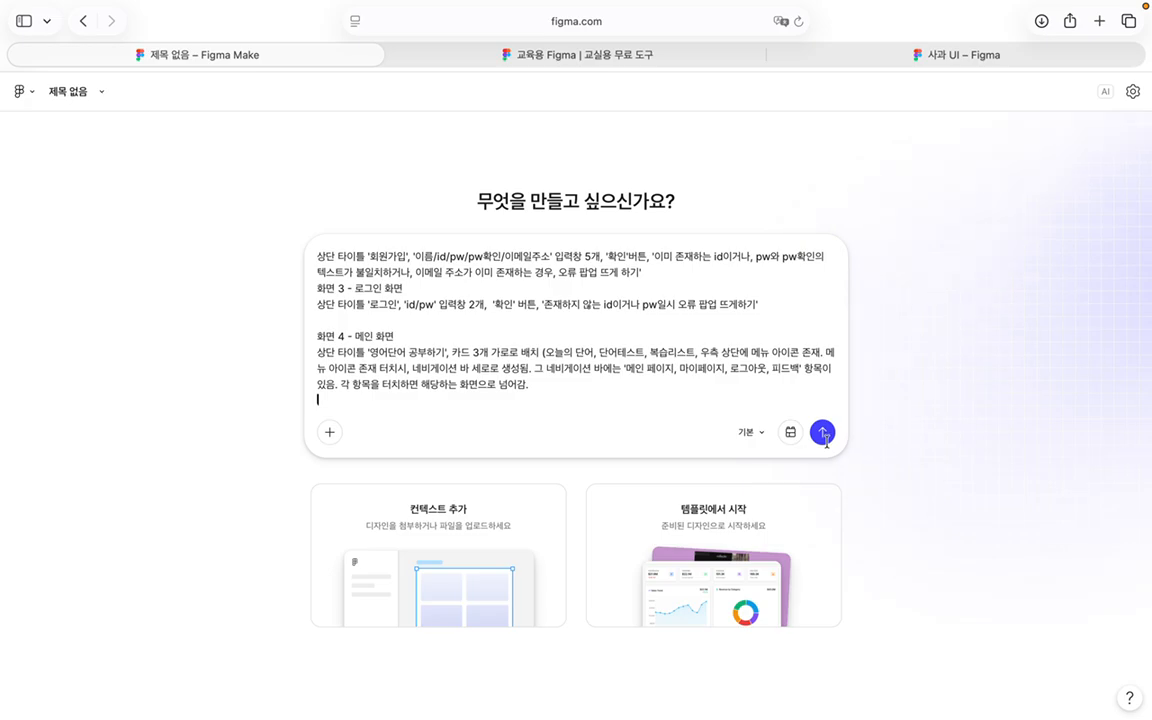
{"action": "left_click", "coordinate": [791, 433]}
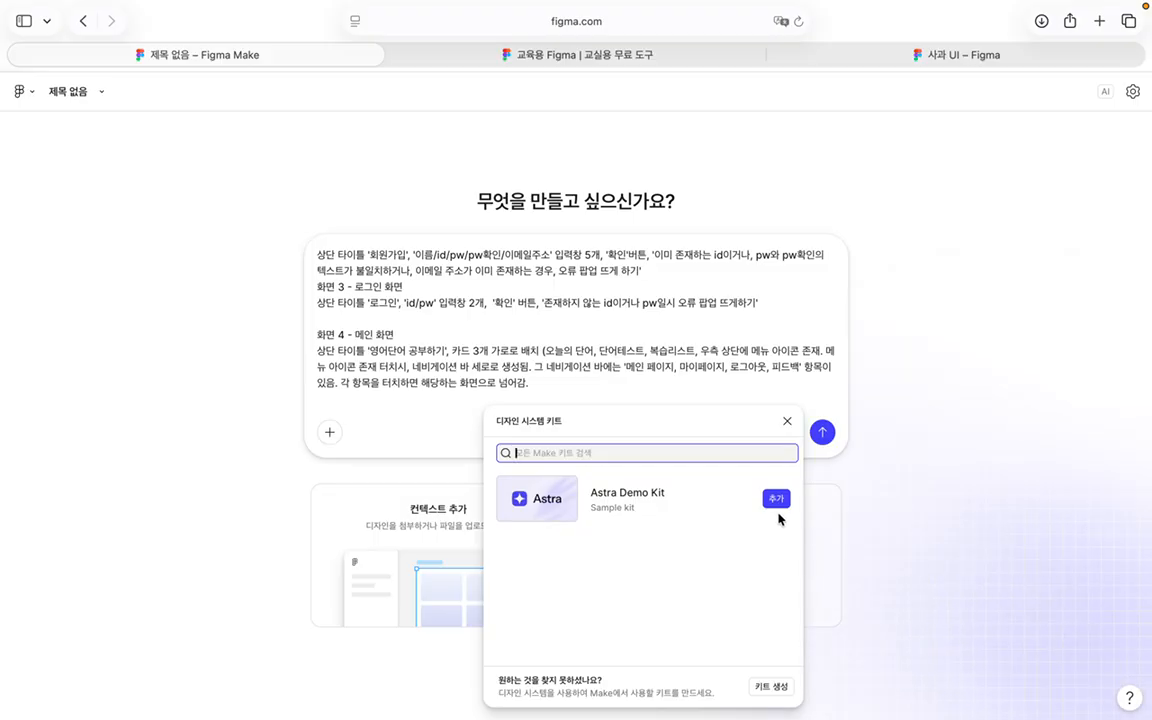
{"action": "left_click", "coordinate": [787, 421]}
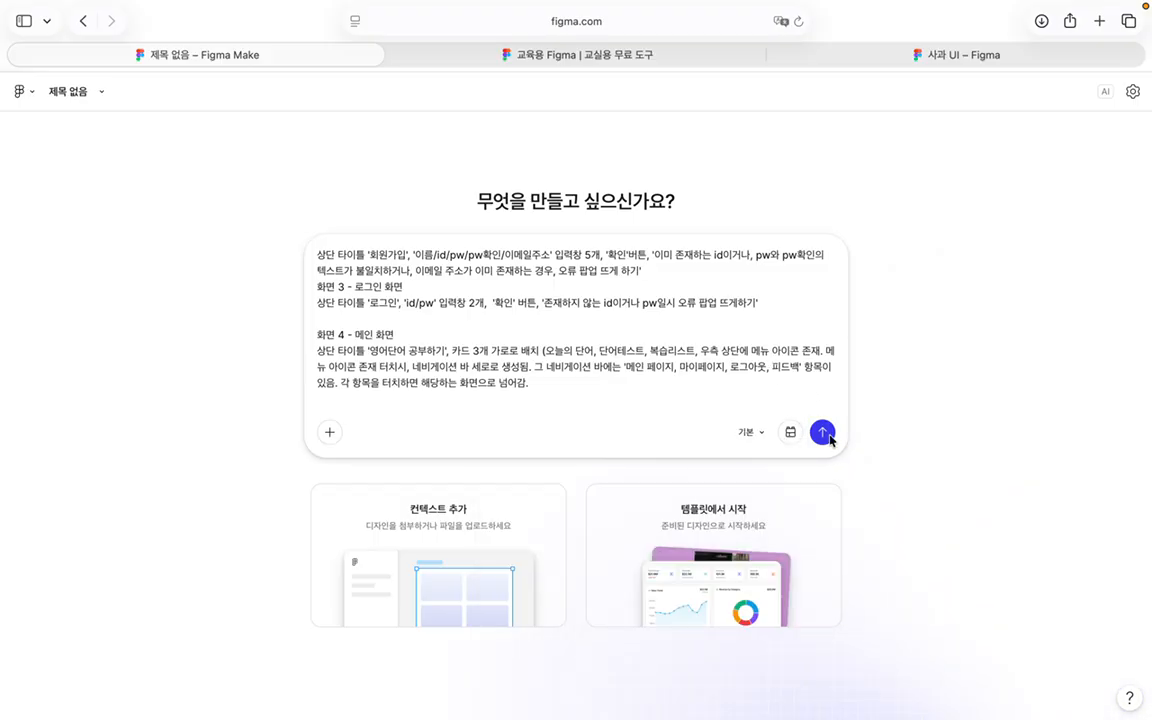
{"action": "left_click", "coordinate": [826, 435]}
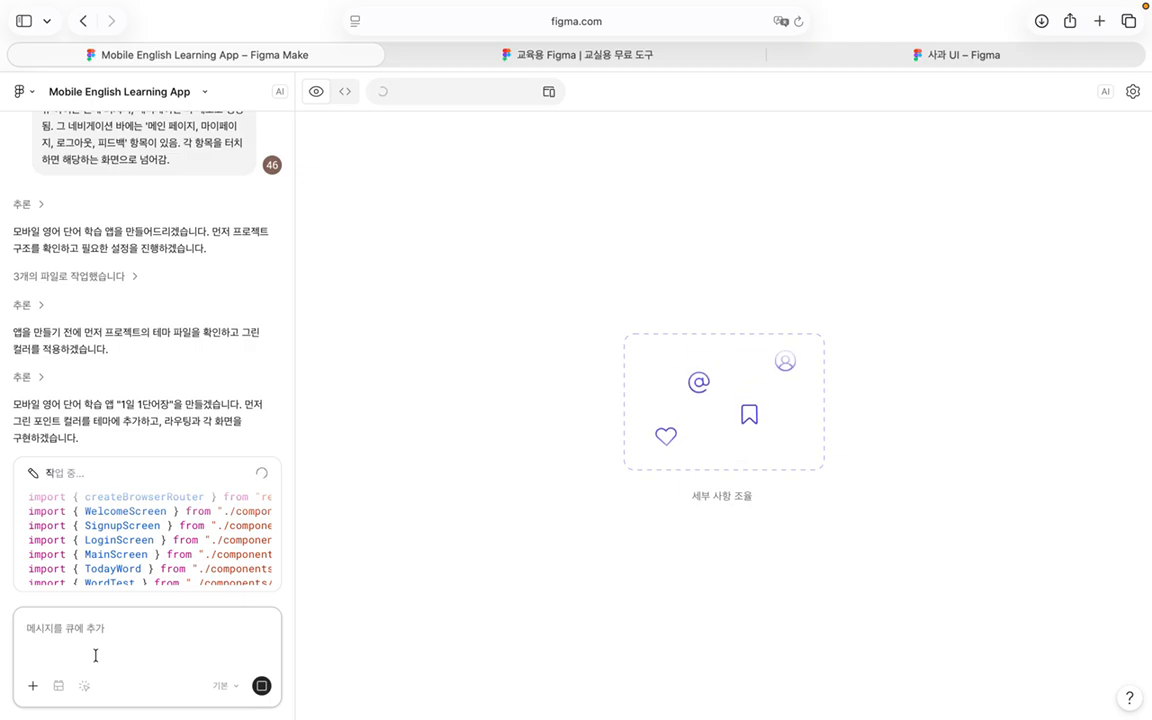
Step: Open and dismiss the add-content menu while the app finishes generating
{"action": "left_click", "coordinate": [36, 685]}
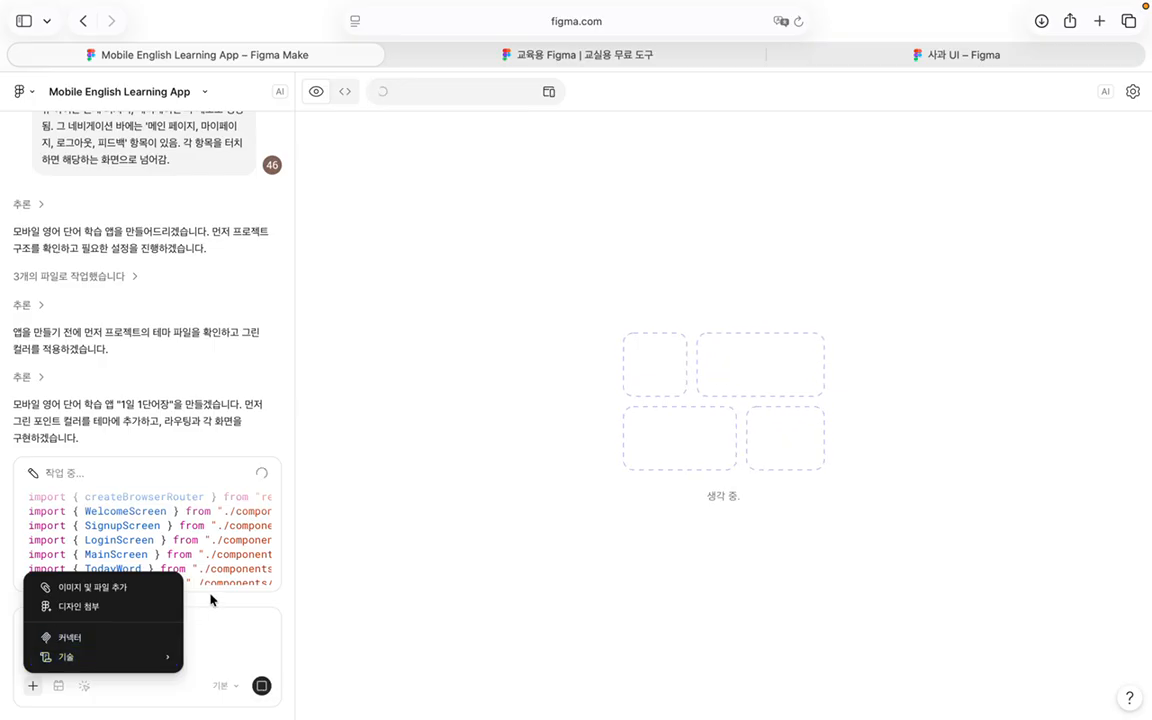
{"action": "left_click", "coordinate": [208, 632]}
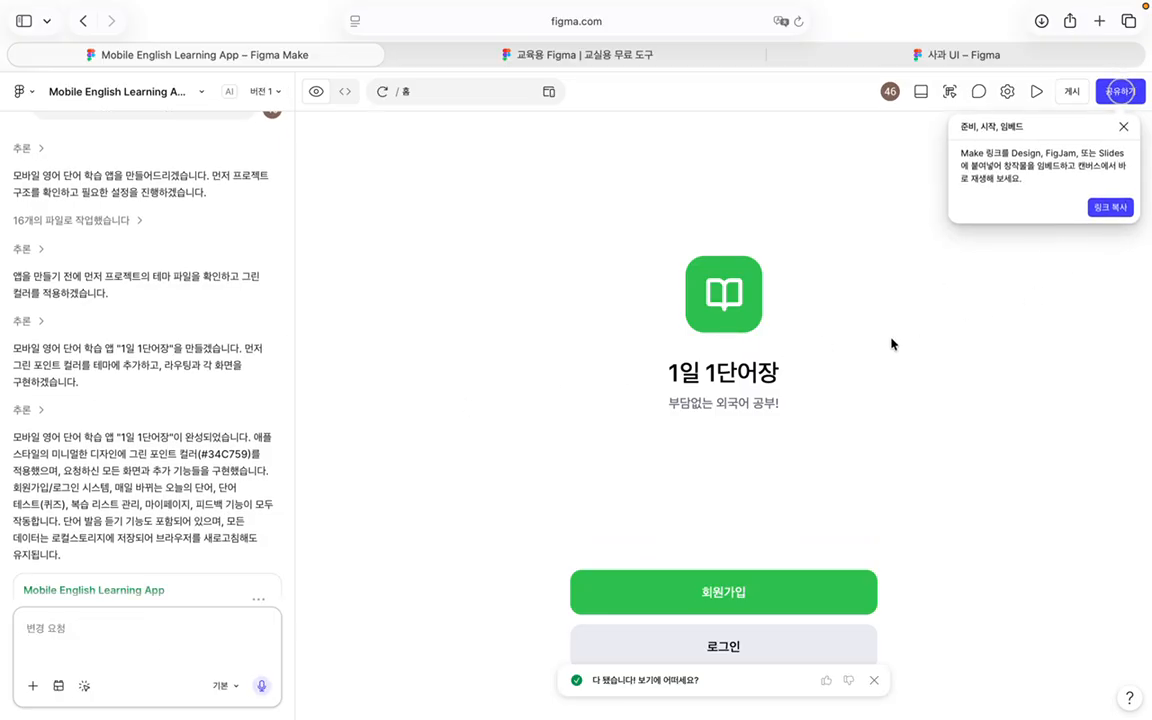
Step: Give a thumbs-up, open 회원가입, and fill name, ID, mismatched passwords and an e-mail address
{"action": "left_click", "coordinate": [826, 681]}
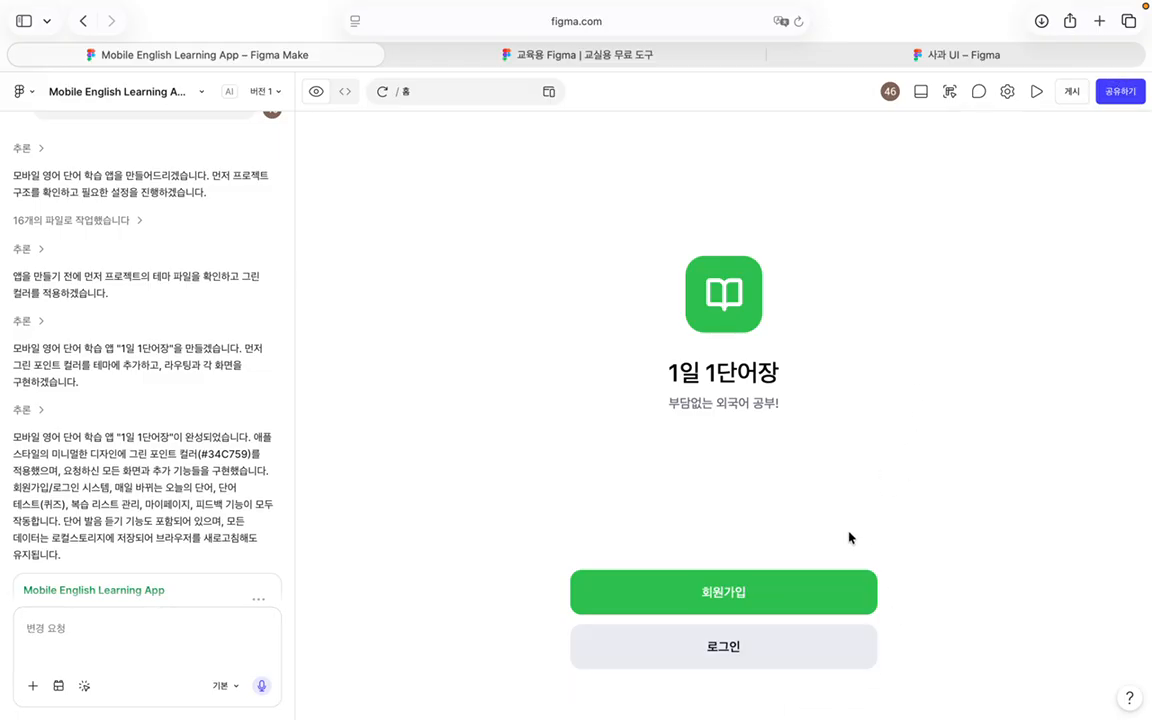
{"action": "left_click", "coordinate": [771, 601]}
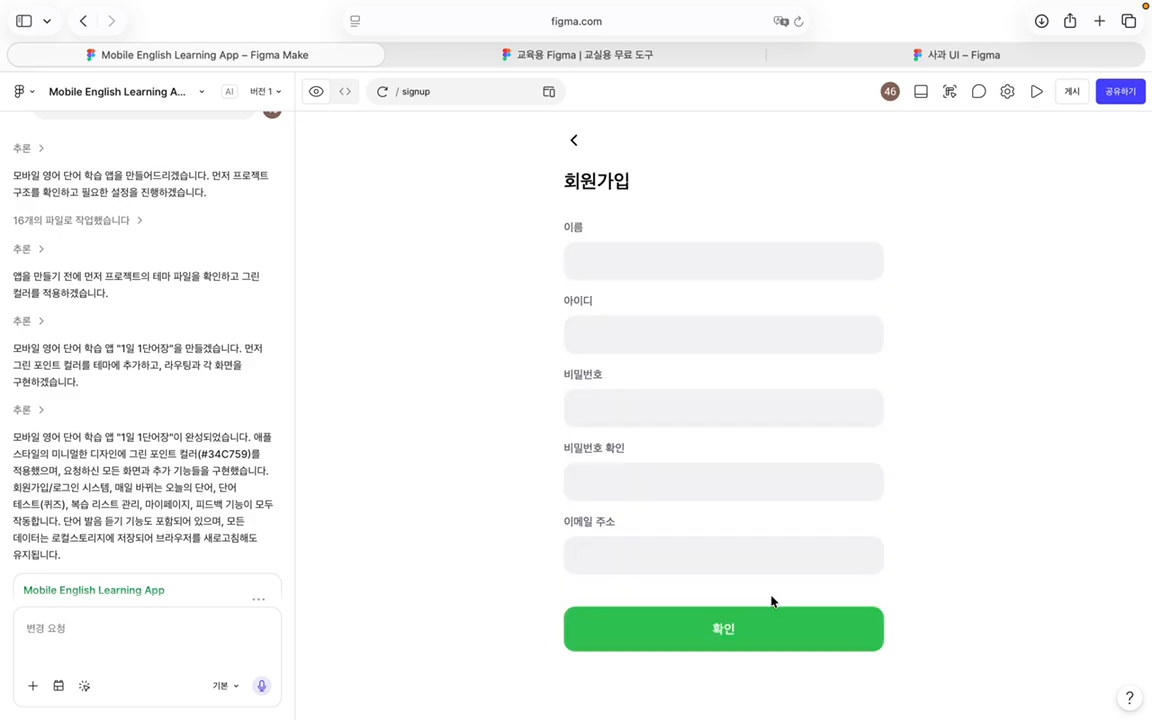
{"action": "left_click", "coordinate": [698, 271]}
{"action": "type", "text": "이름입ㄴ"}
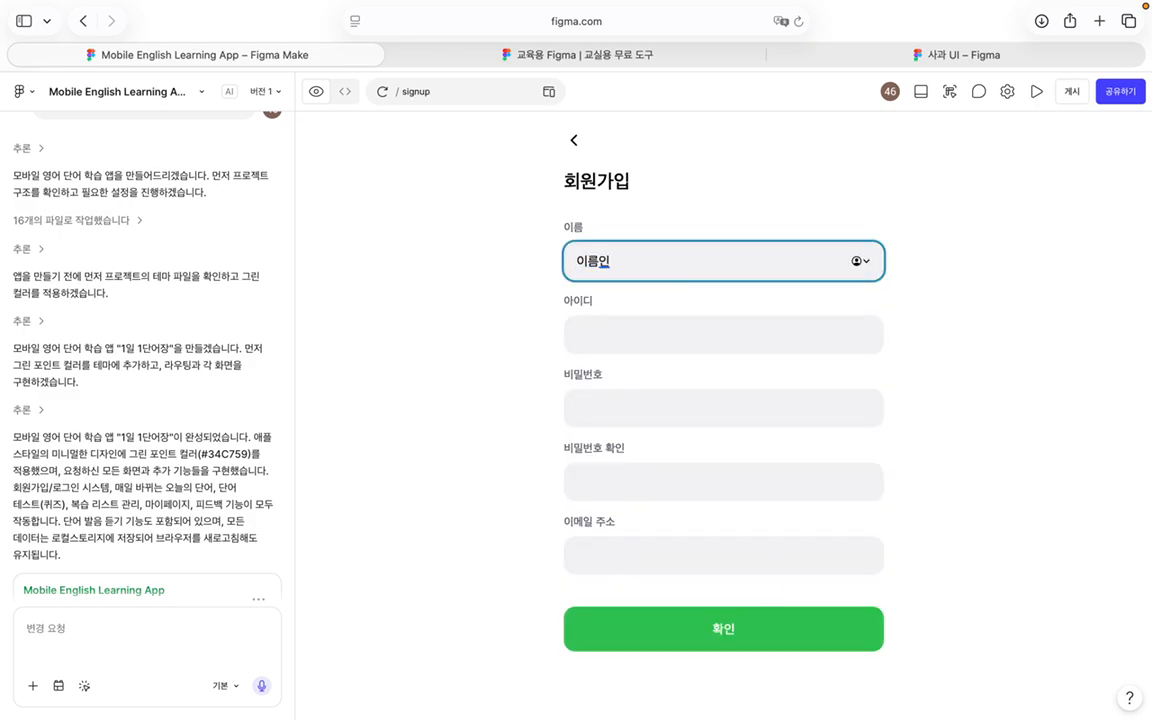
{"action": "key", "text": "Tab"}
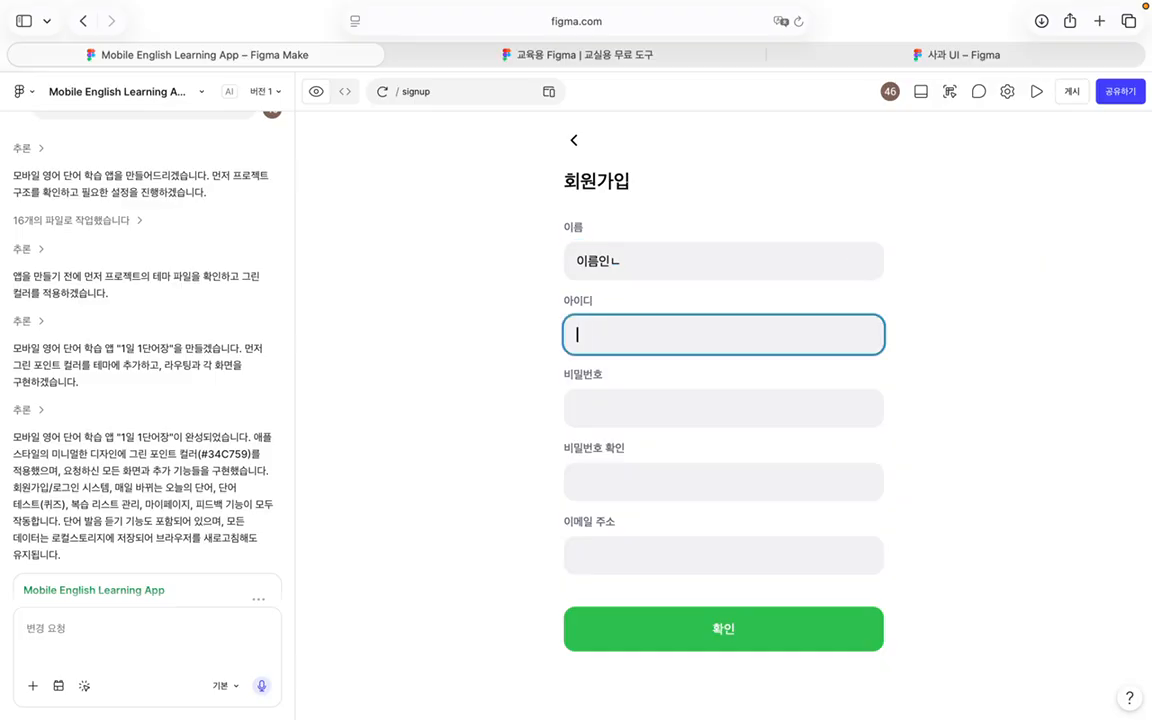
{"action": "type", "text": "ㅇ"}
{"action": "key", "text": "BackSpace"}
{"action": "type", "text": "dian322"}
{"action": "left_click", "coordinate": [671, 424]}
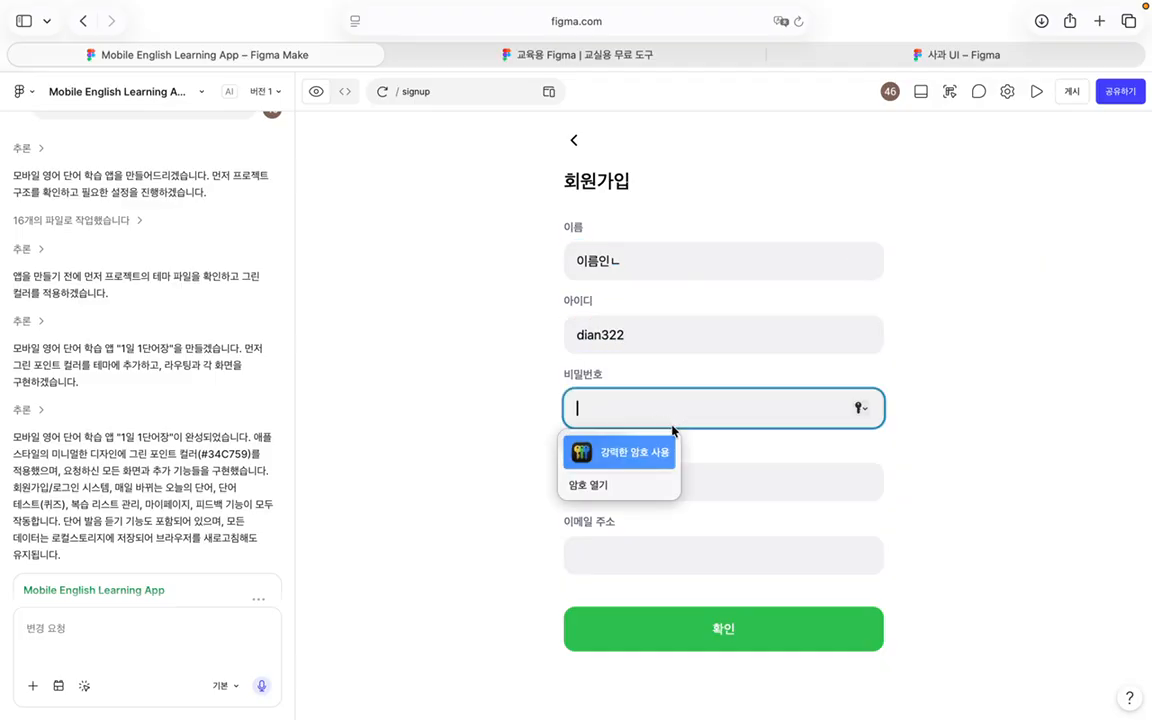
{"action": "type", "text": "1234"}
{"action": "left_click", "coordinate": [671, 486]}
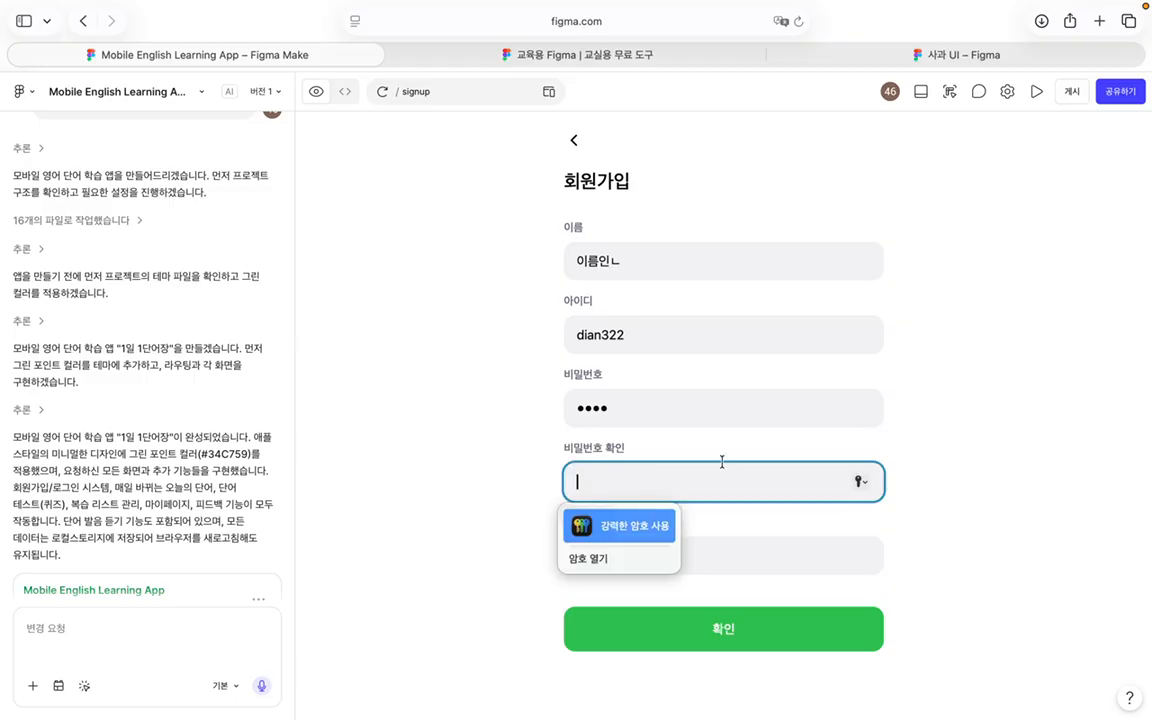
{"action": "type", "text": "12345678"}
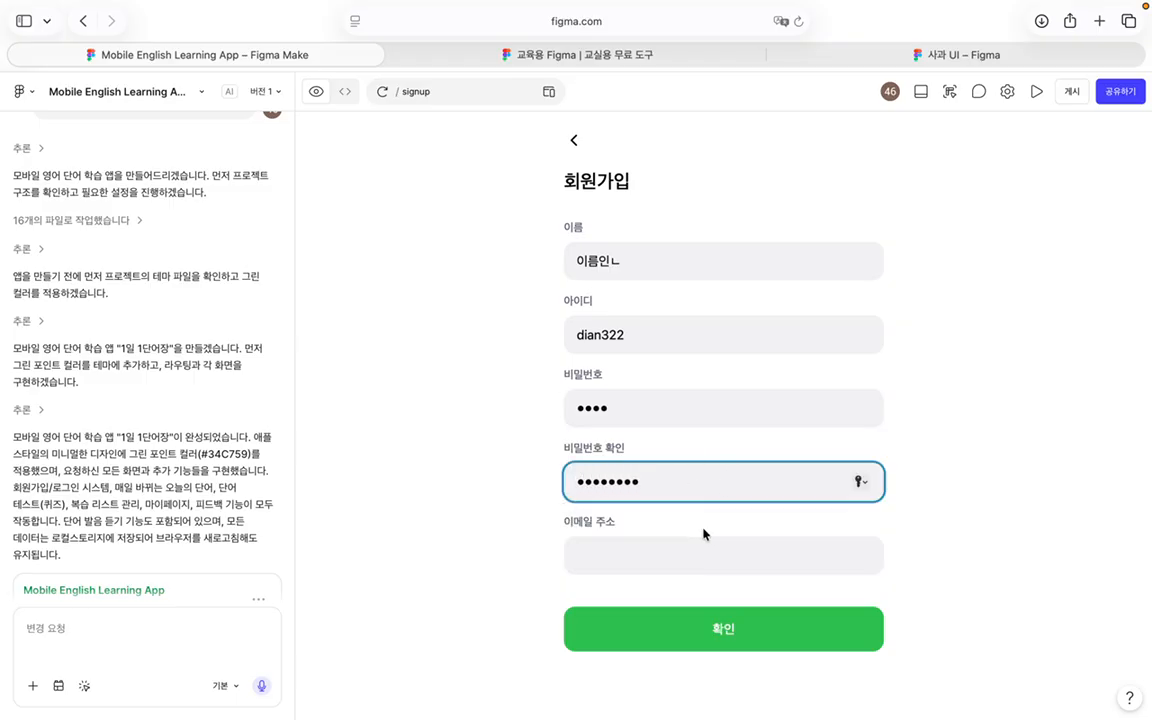
{"action": "left_click", "coordinate": [704, 537]}
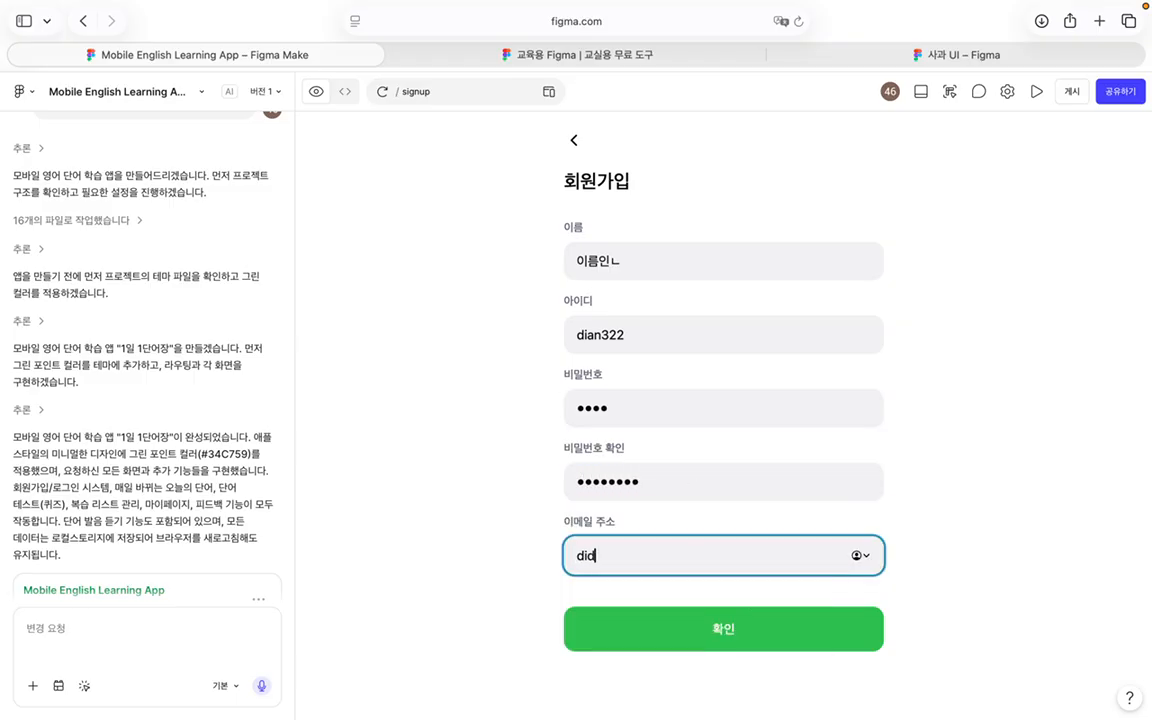
Step: Submit to trigger the mismatch error, fix the confirmation password, and resubmit successfully
{"action": "left_click", "coordinate": [776, 637]}
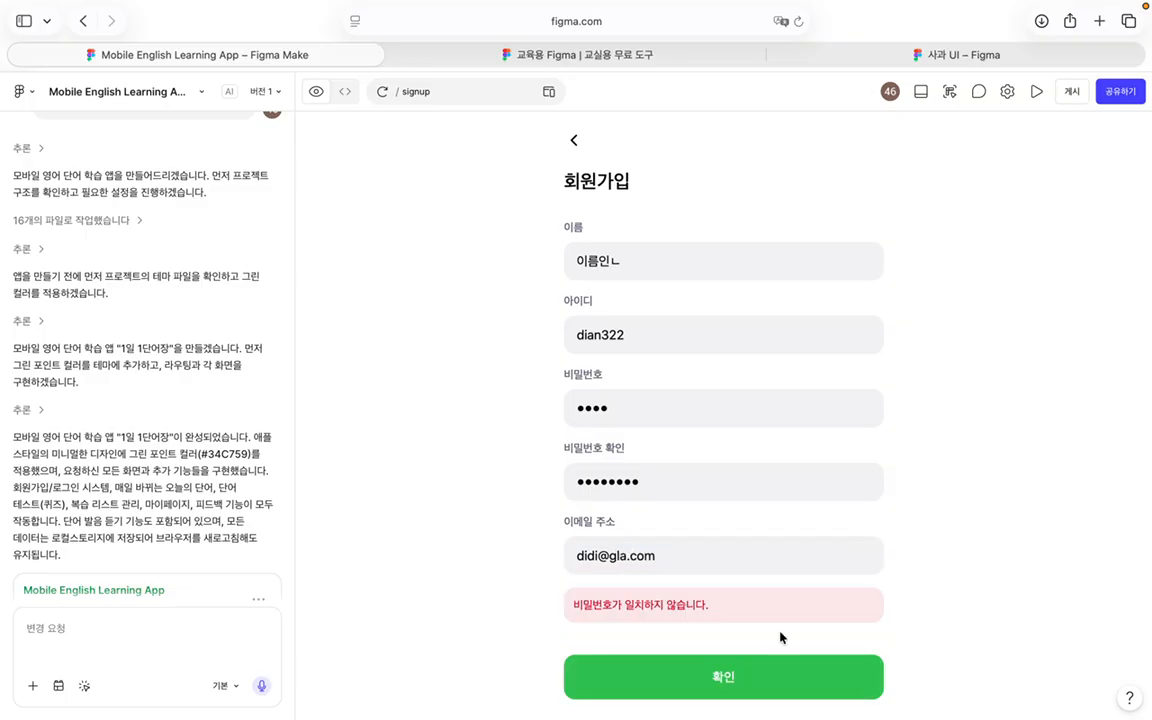
{"action": "left_click_drag", "start_coordinate": [657, 485], "coordinate": [488, 481]}
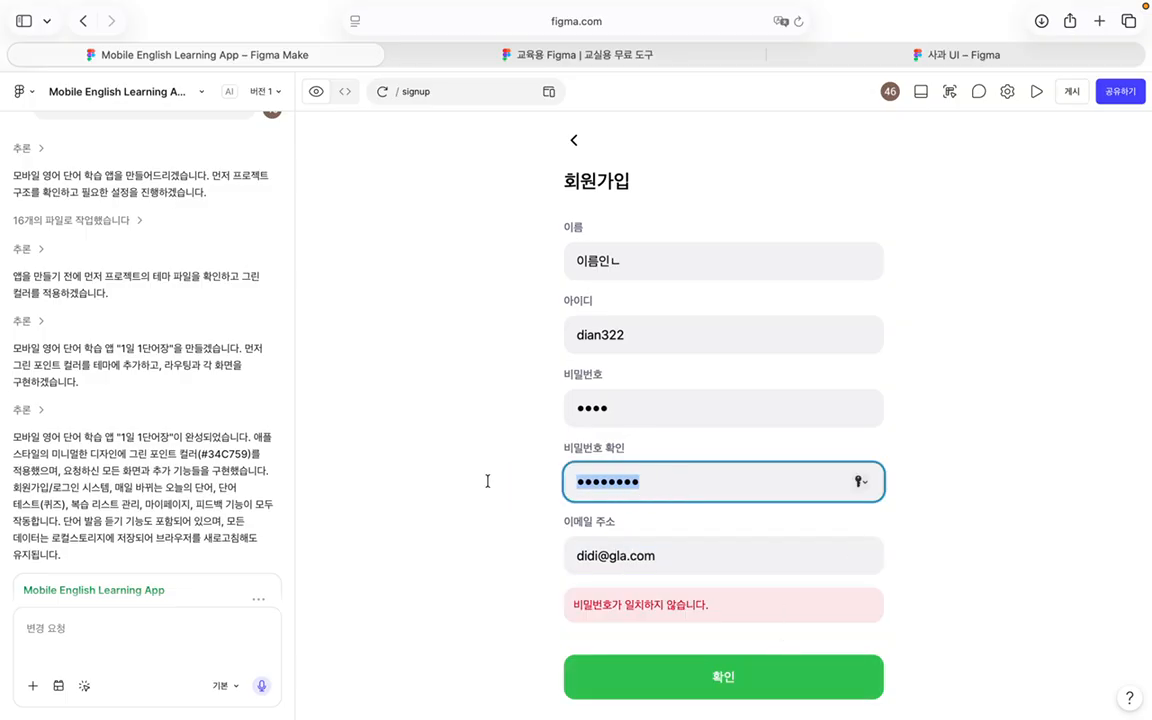
{"action": "type", "text": "••••"}
{"action": "left_click", "coordinate": [704, 668]}
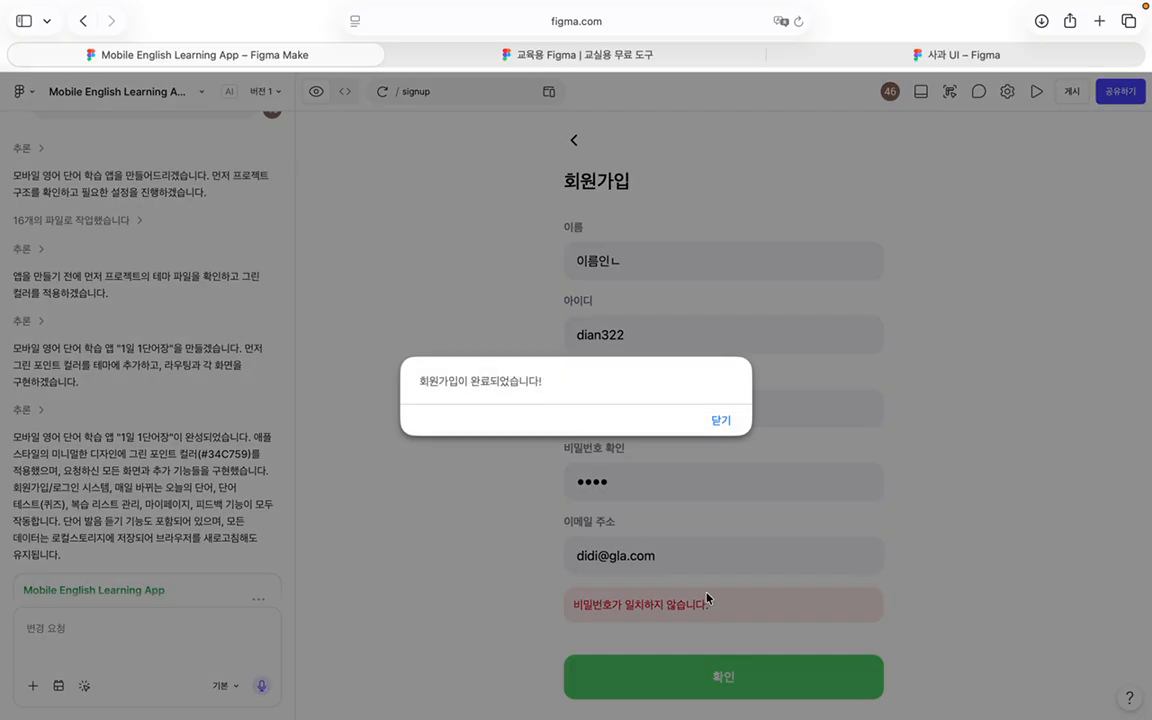
Step: Dismiss the signup alert, decline saving the password, and try logging in with the test ID
{"action": "left_click", "coordinate": [722, 421]}
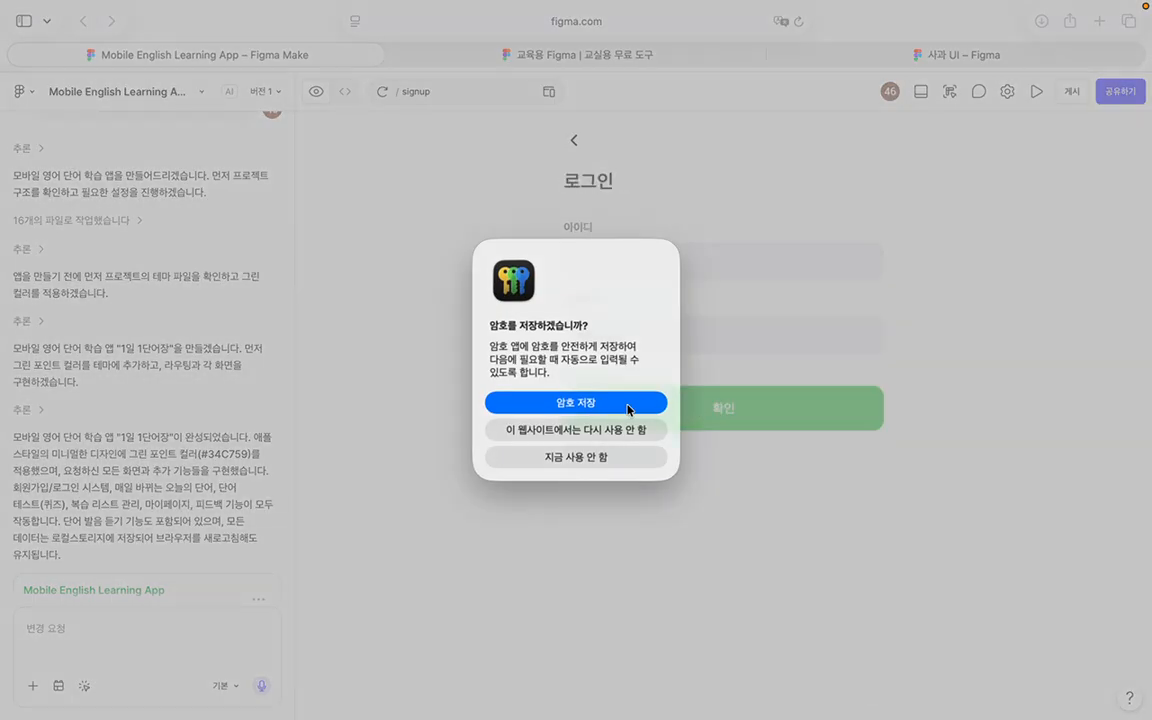
{"action": "left_click", "coordinate": [622, 430]}
{"action": "left_click", "coordinate": [704, 256]}
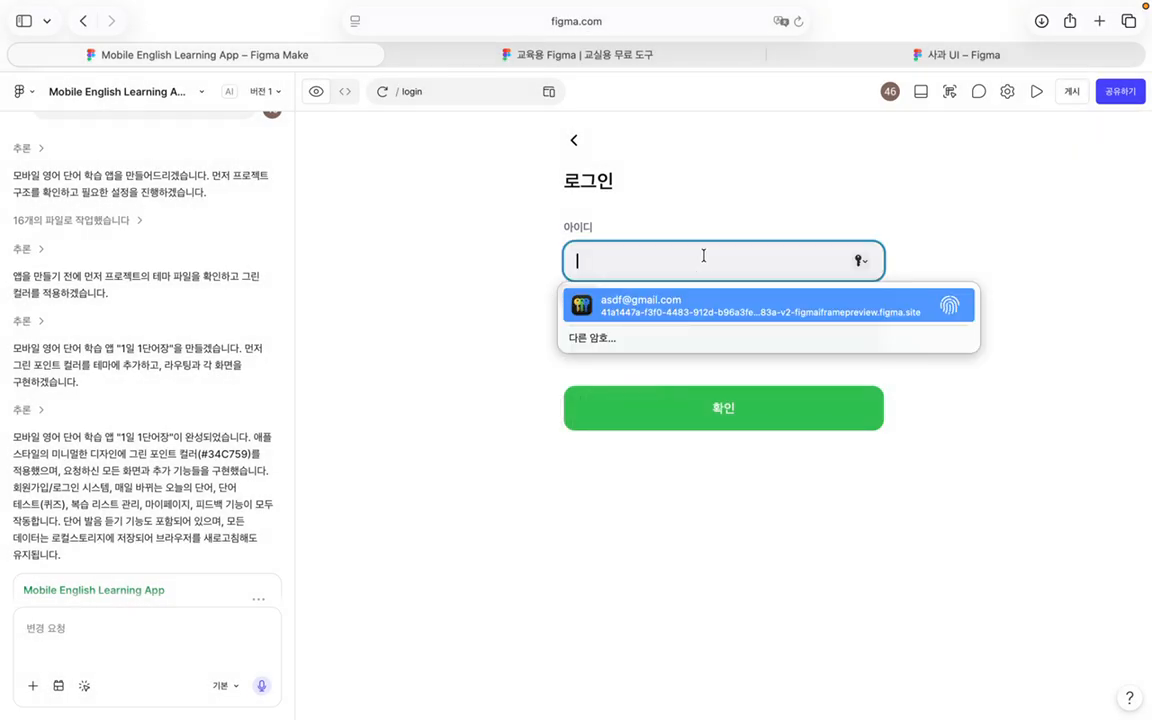
{"action": "left_click", "coordinate": [527, 280]}
{"action": "left_click", "coordinate": [651, 272]}
{"action": "type", "text": "2"}
{"action": "key", "text": "BackSpace"}
{"action": "type", "text": "asdf"}
{"action": "left_click", "coordinate": [640, 395]}
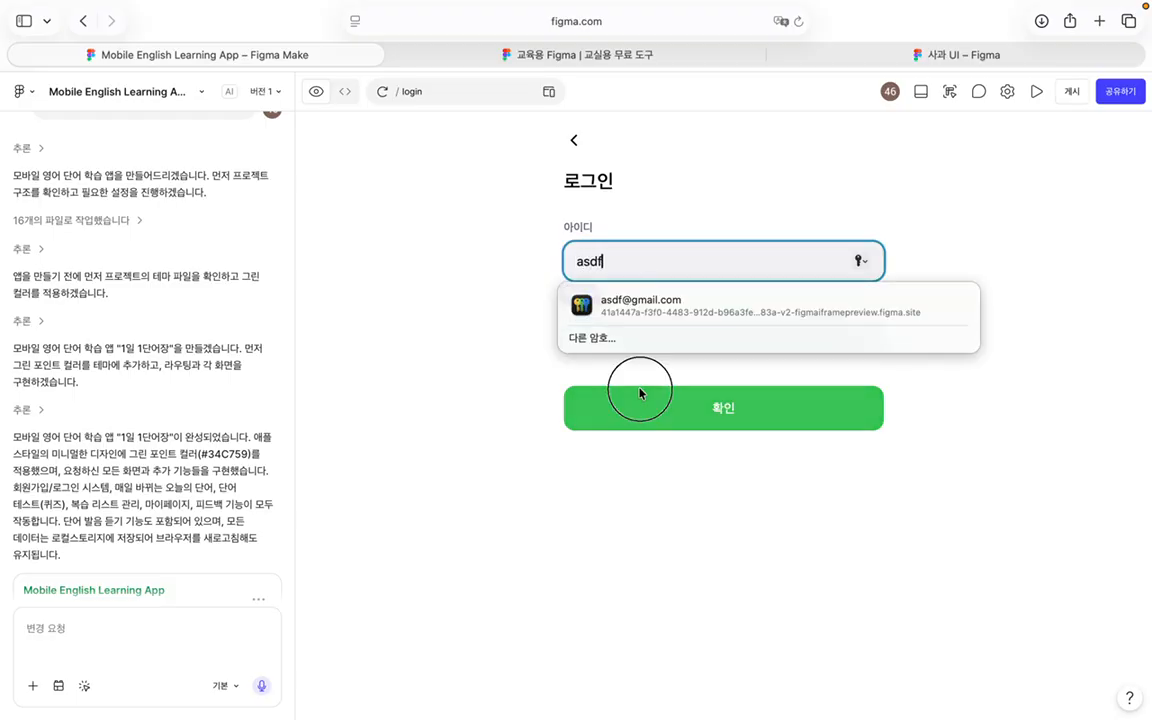
{"action": "type", "text": "asdf"}
{"action": "left_click", "coordinate": [638, 419]}
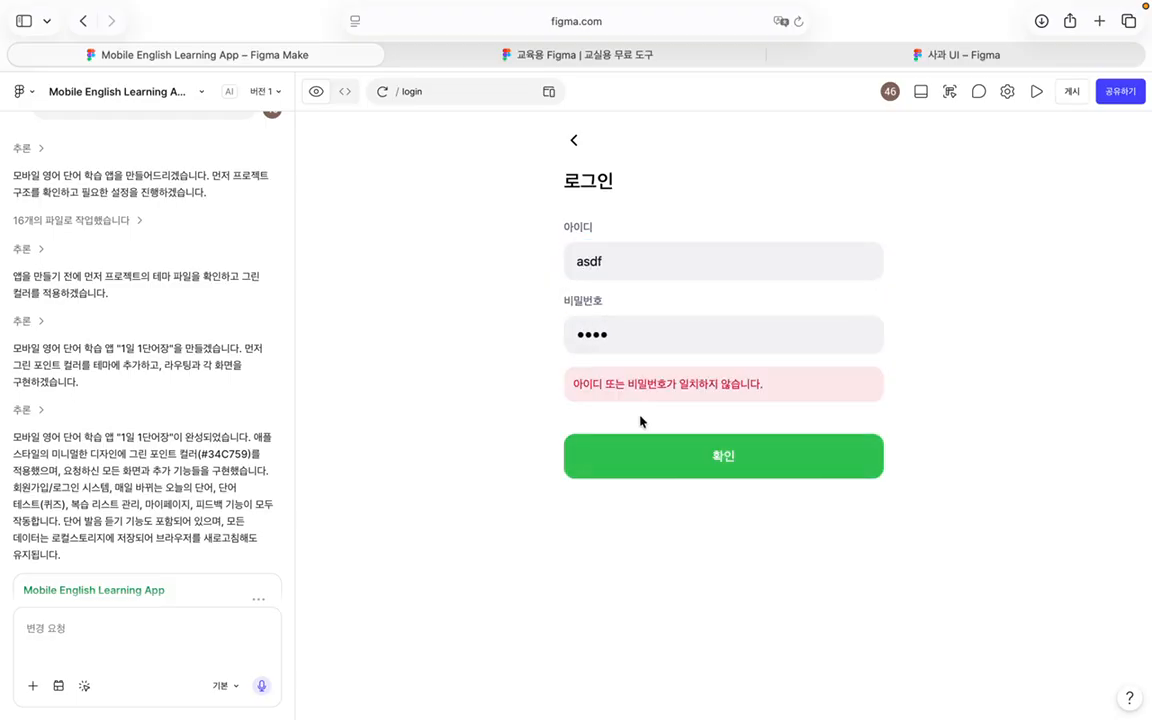
{"action": "double_click", "coordinate": [608, 248]}
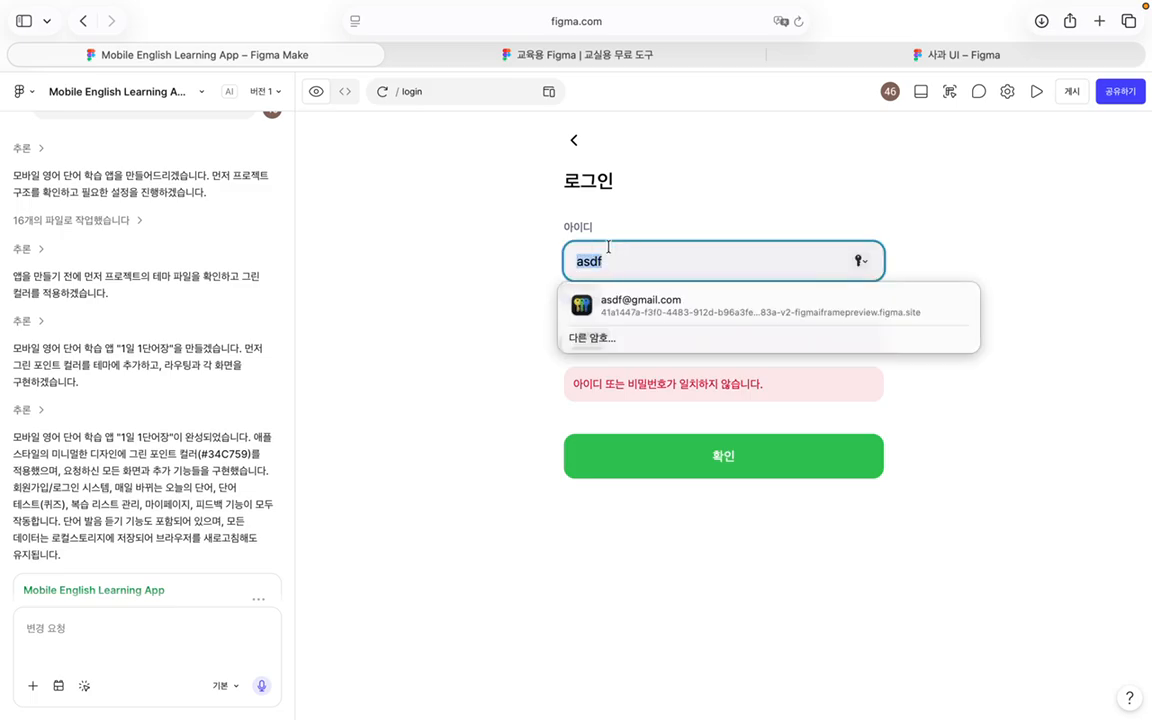
Step: Go back and sign up again with a name, user ID, password, confirmation and e-mail
{"action": "left_click", "coordinate": [572, 139]}
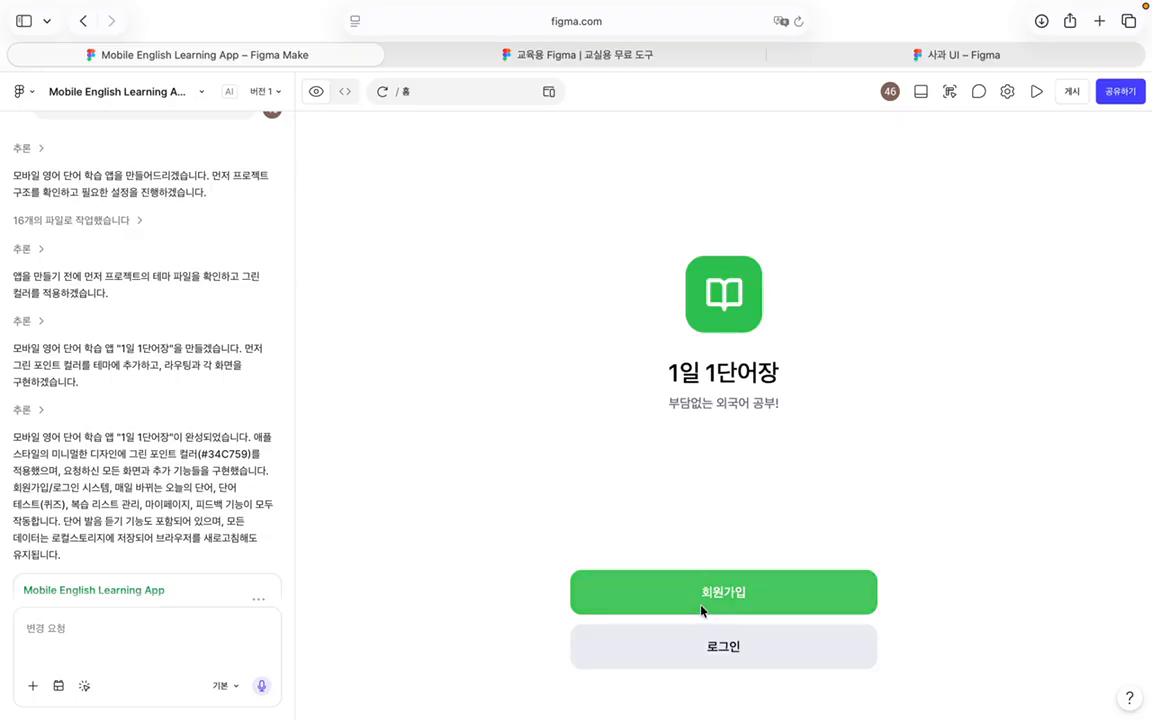
{"action": "left_click", "coordinate": [660, 592]}
{"action": "left_click", "coordinate": [666, 262]}
{"action": "type", "text": "ㅇㅣ이이"}
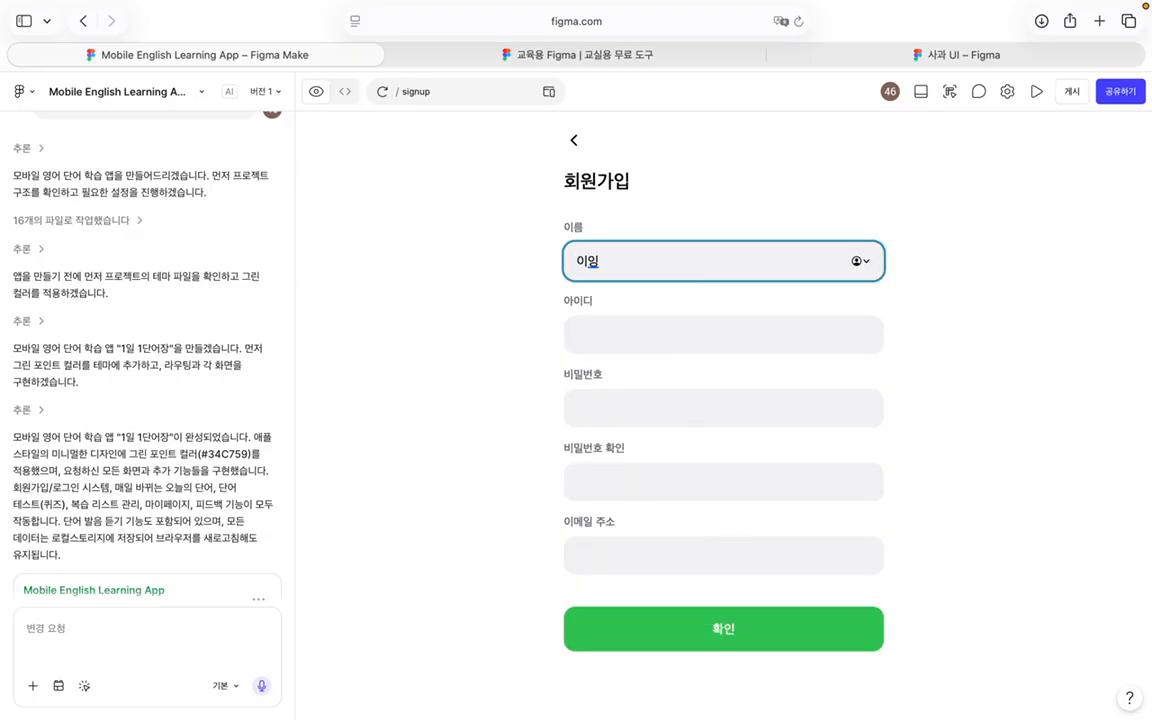
{"action": "left_click", "coordinate": [686, 327]}
{"action": "type", "text": "asdf"}
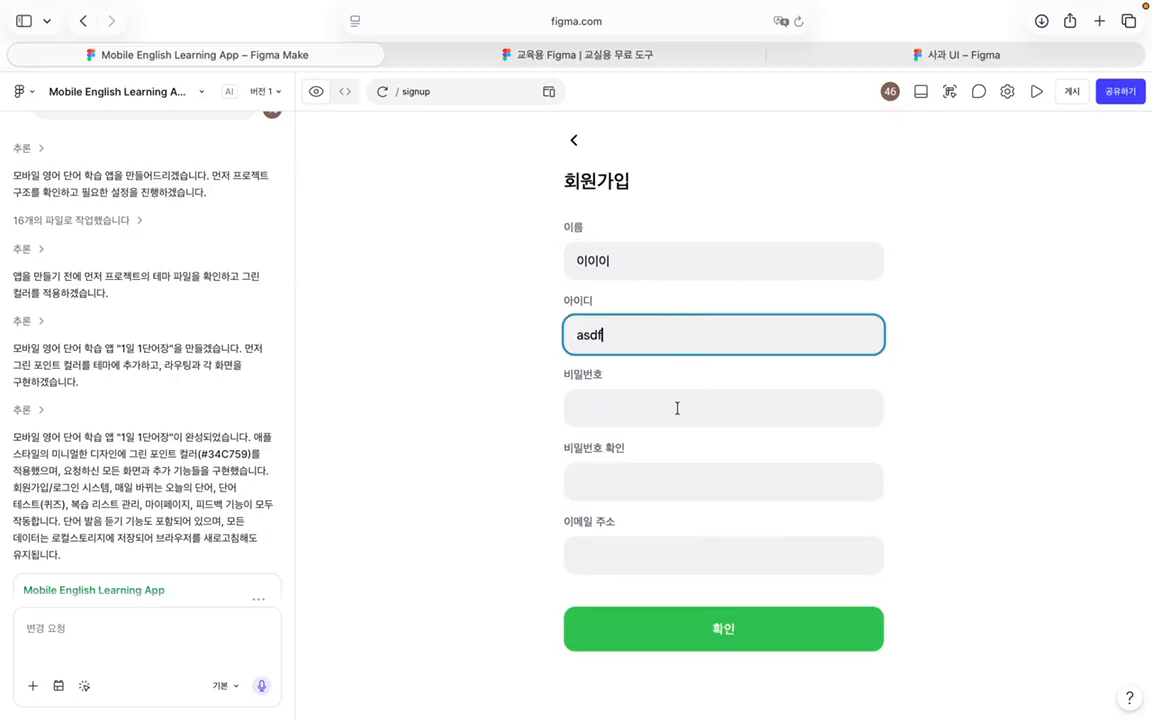
{"action": "left_click", "coordinate": [676, 406]}
{"action": "type", "text": "1234"}
{"action": "left_click", "coordinate": [676, 490]}
{"action": "type", "text": "1234"}
{"action": "left_click", "coordinate": [675, 545]}
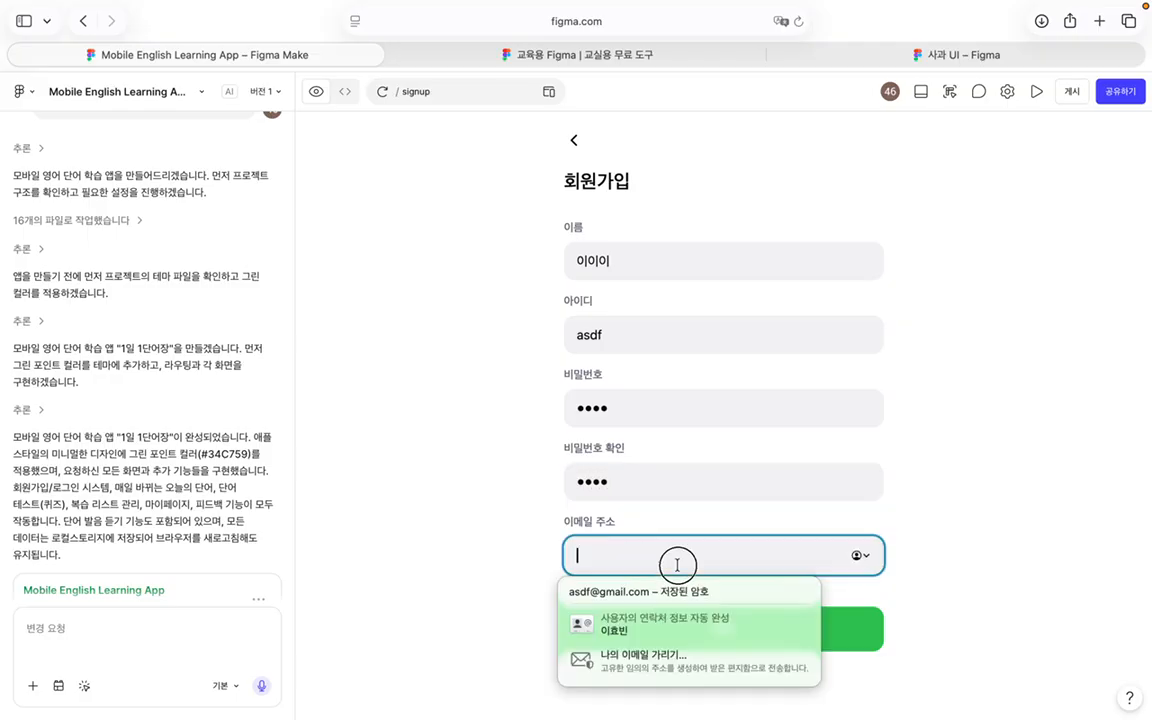
{"action": "type", "text": "asdf@gmal.com"}
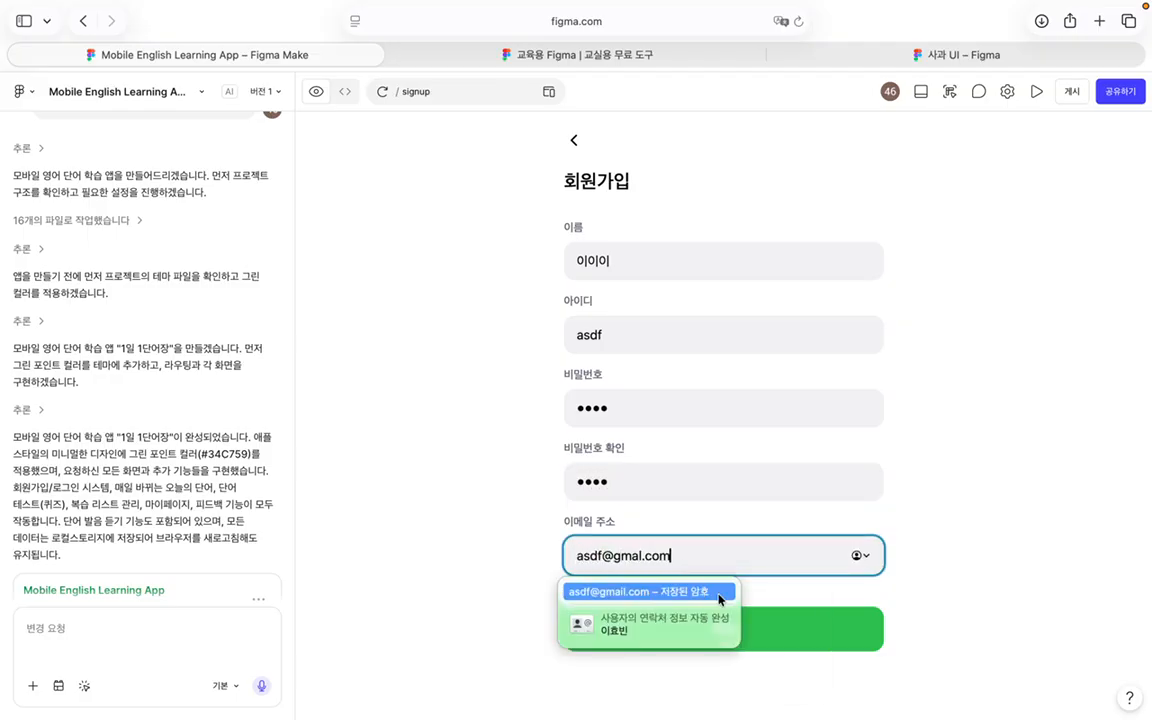
{"action": "left_click", "coordinate": [800, 626]}
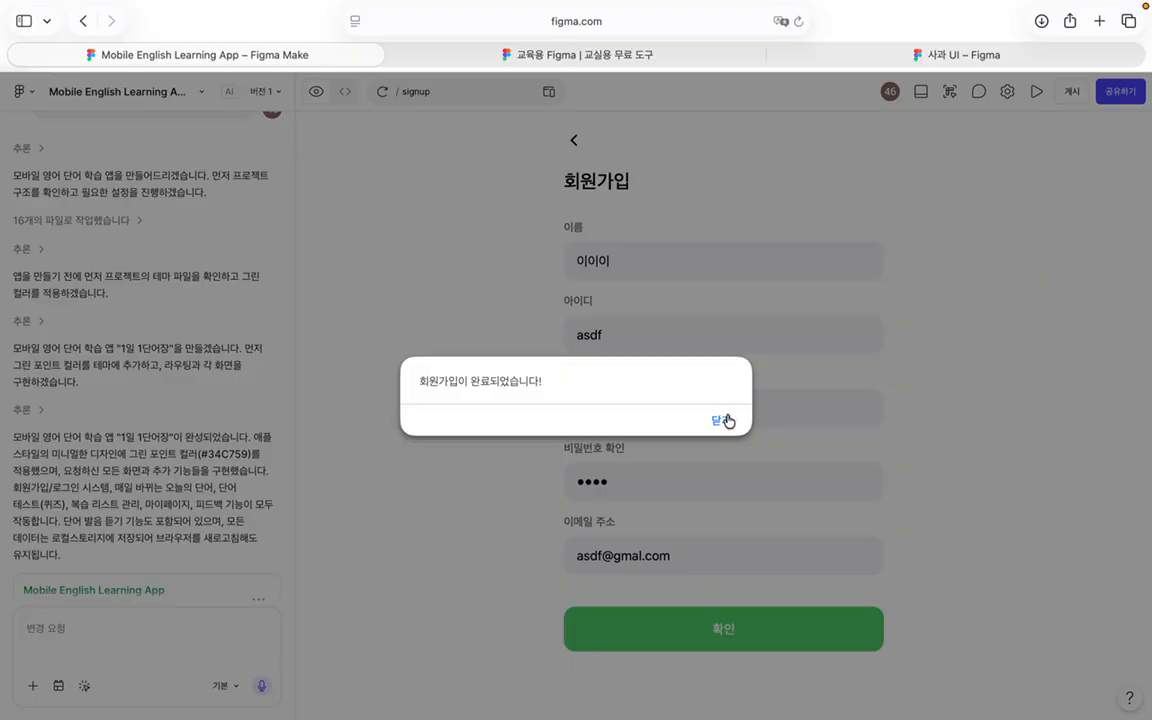
Step: Log in with the new ID, correcting the mistyped password, to reach the main screen
{"action": "left_click", "coordinate": [727, 421]}
{"action": "left_click", "coordinate": [655, 274]}
{"action": "type", "text": "asdf"}
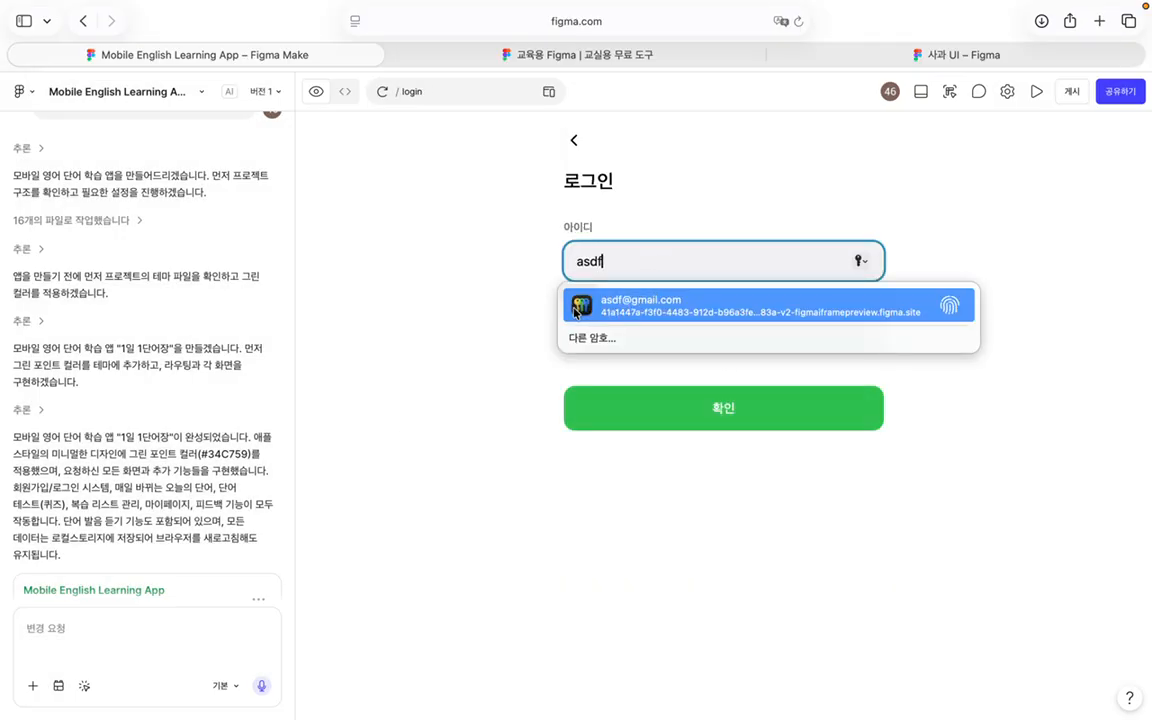
{"action": "left_click", "coordinate": [520, 316]}
{"action": "left_click", "coordinate": [589, 332]}
{"action": "type", "text": "12345"}
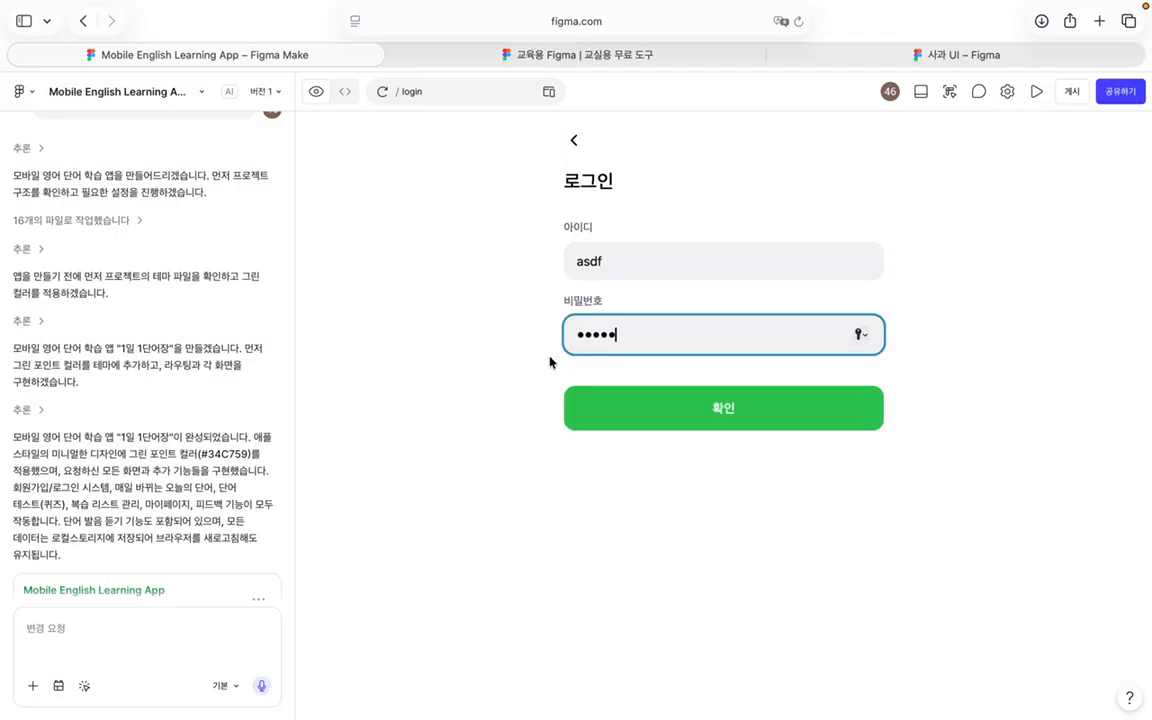
{"action": "left_click", "coordinate": [626, 423]}
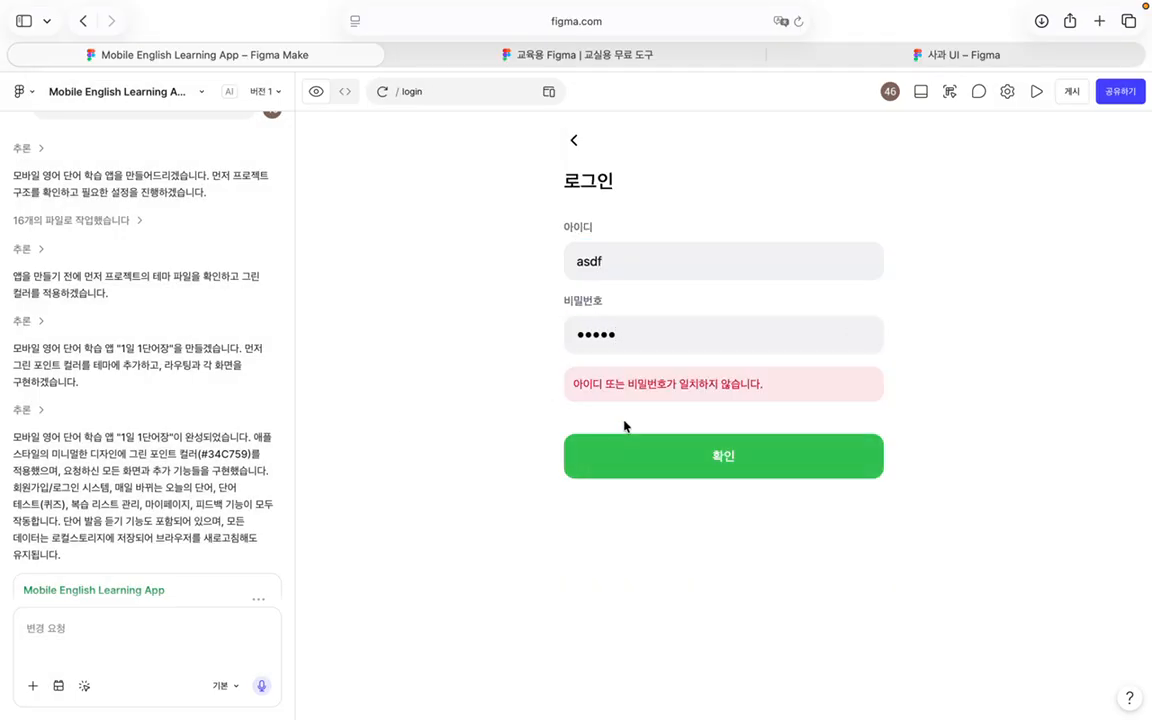
{"action": "double_click", "coordinate": [631, 345]}
{"action": "type", "text": "1234"}
{"action": "left_click", "coordinate": [668, 455]}
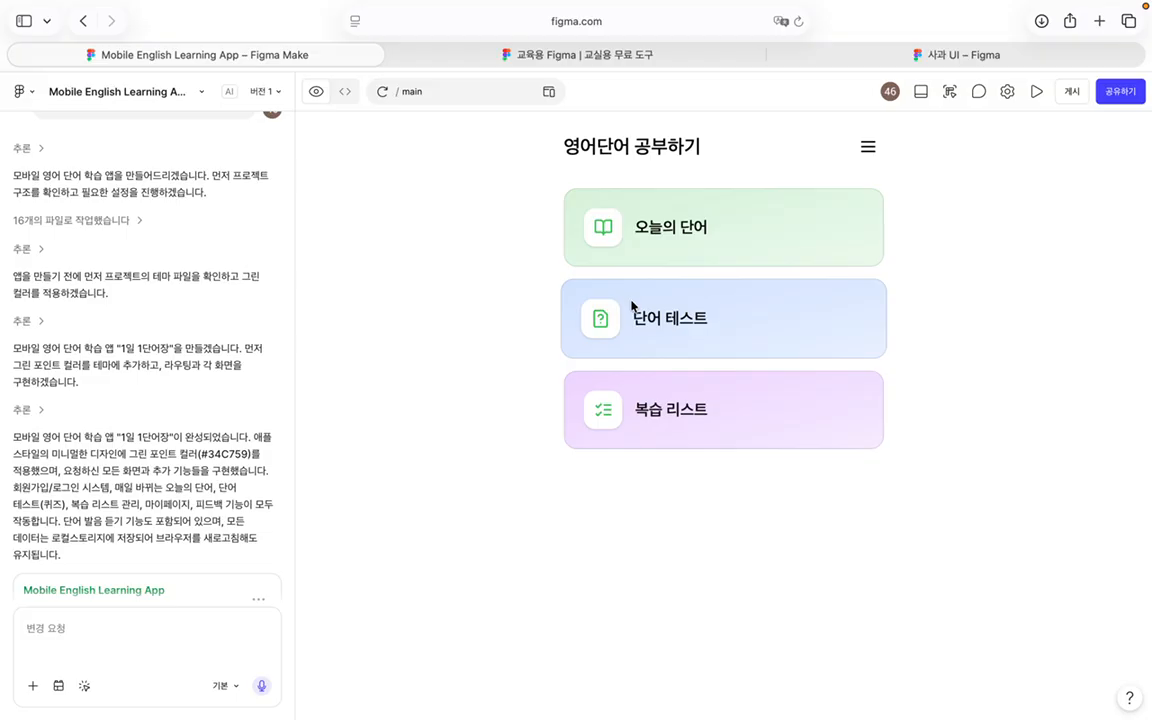
Step: On today's word 'achieve', play its pronunciation and add it to the review list
{"action": "left_click", "coordinate": [699, 252]}
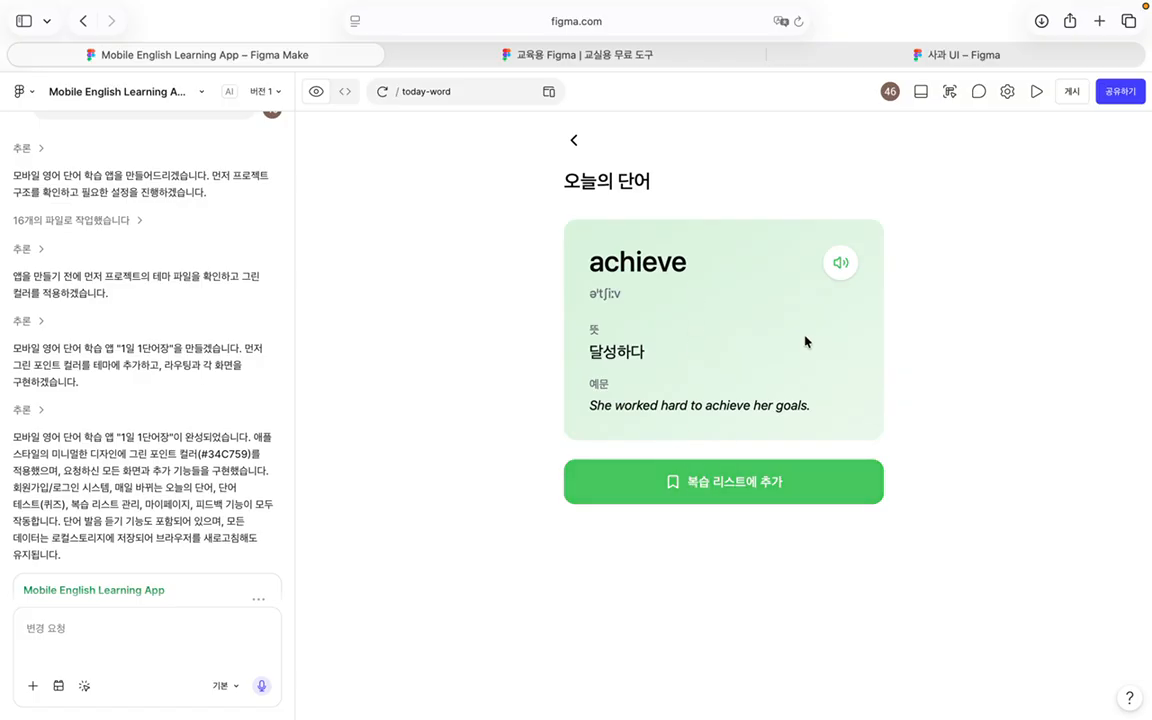
{"action": "left_click", "coordinate": [838, 265]}
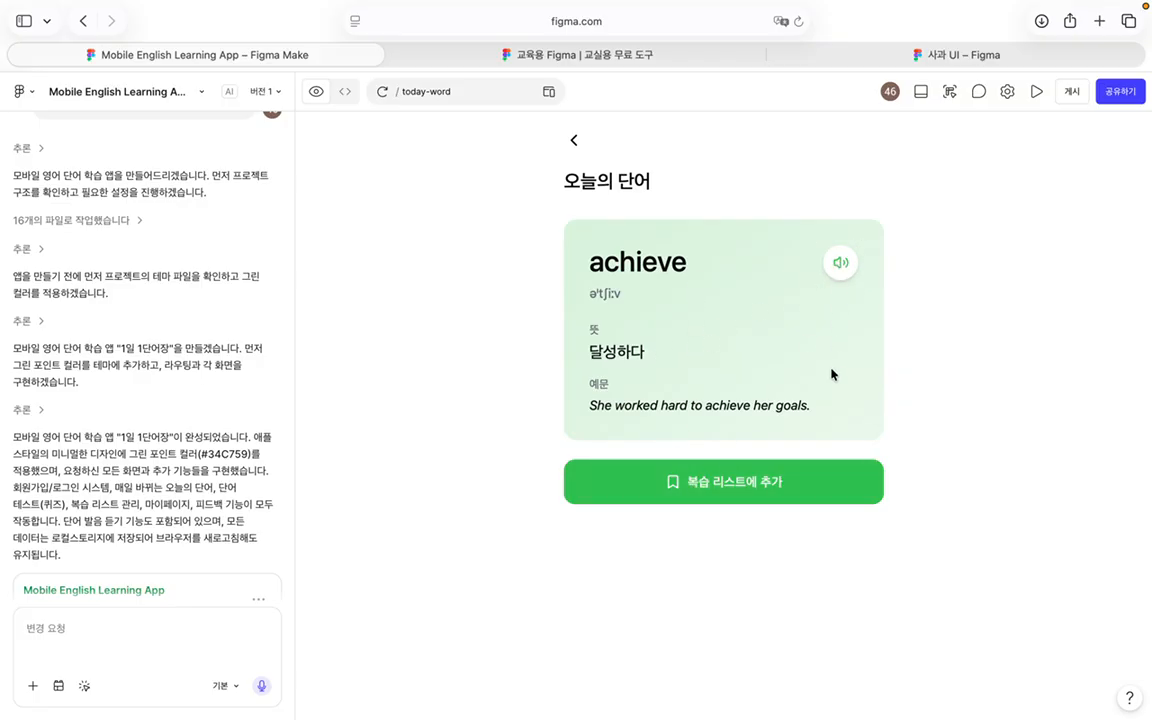
{"action": "left_click", "coordinate": [753, 495]}
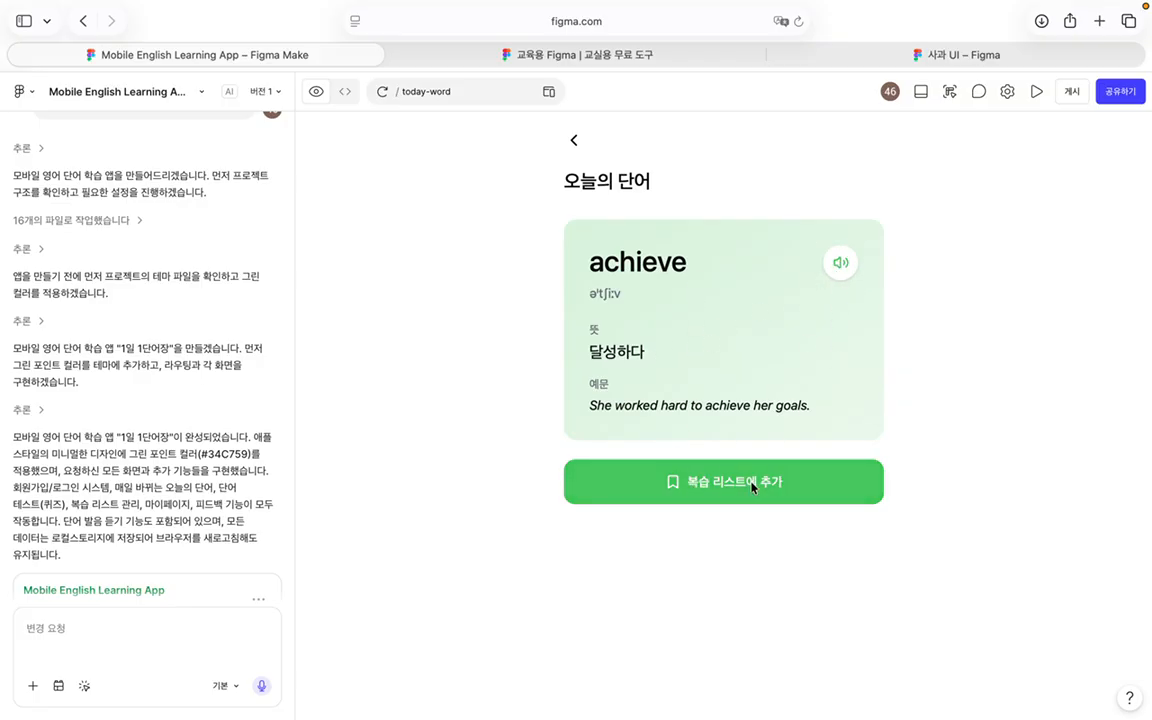
{"action": "left_click", "coordinate": [574, 140]}
Step: Answer the five quiz words abandon, capable, dedicate, efficient and flexible with wrong choices
{"action": "left_click", "coordinate": [642, 338]}
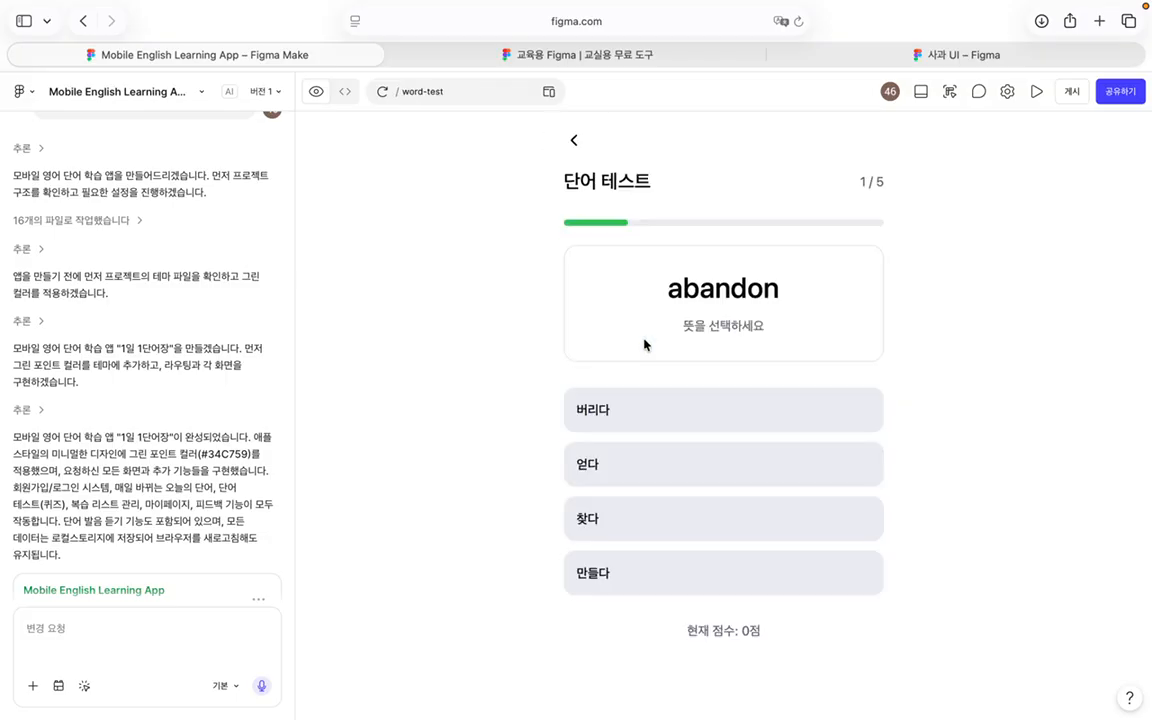
{"action": "left_click", "coordinate": [655, 456]}
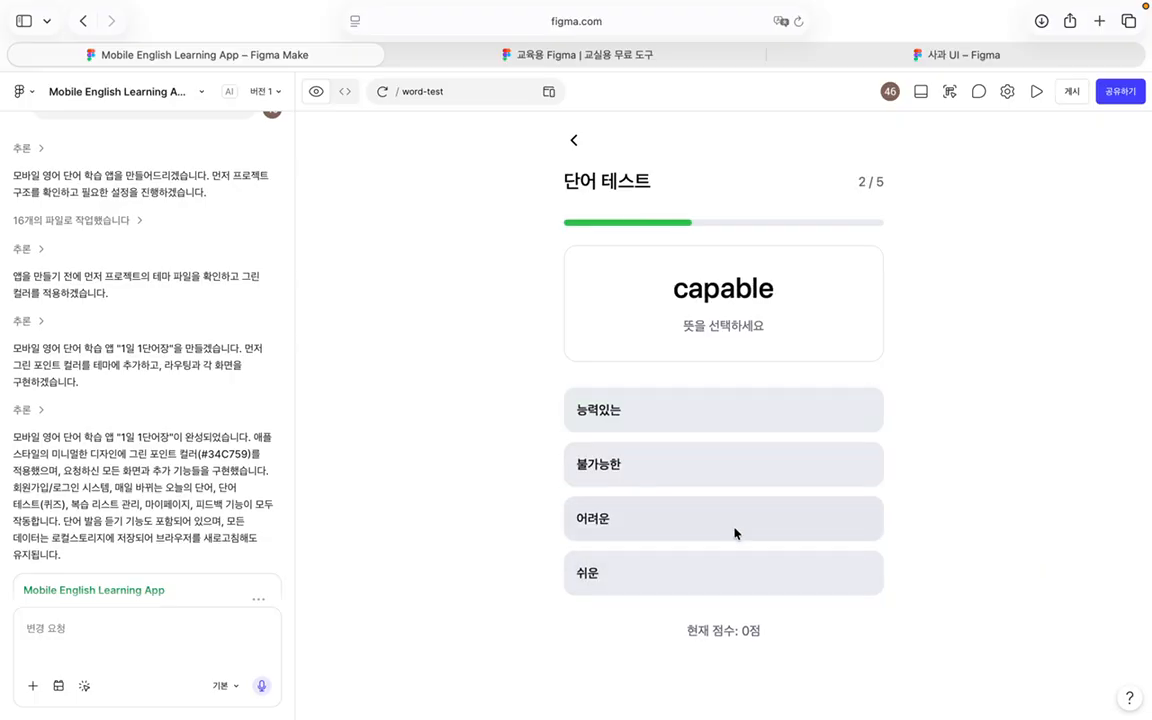
{"action": "left_click", "coordinate": [718, 474]}
{"action": "left_click", "coordinate": [733, 584]}
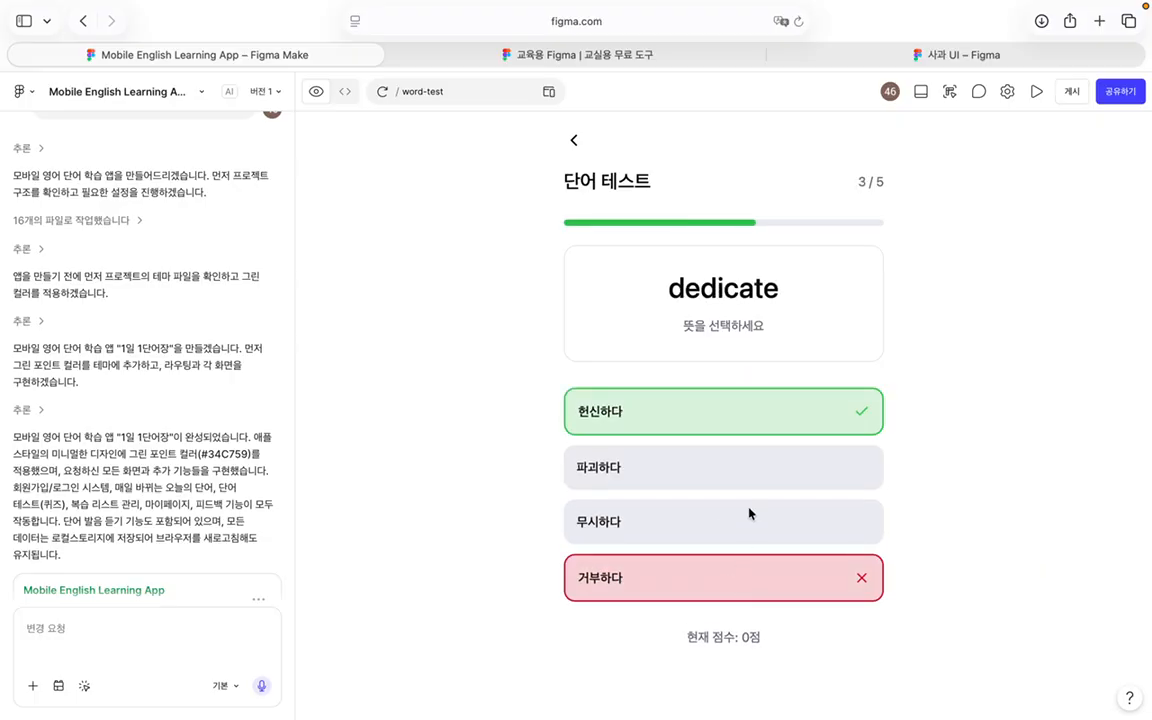
{"action": "left_click", "coordinate": [770, 478]}
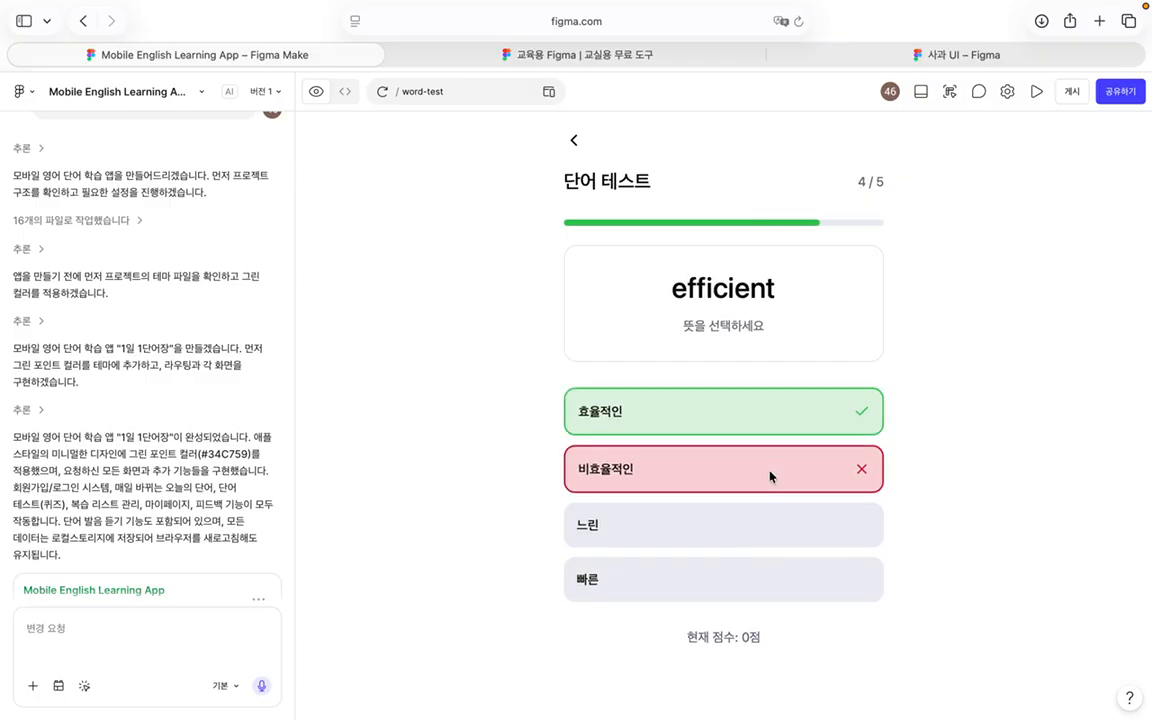
{"action": "left_click", "coordinate": [772, 533]}
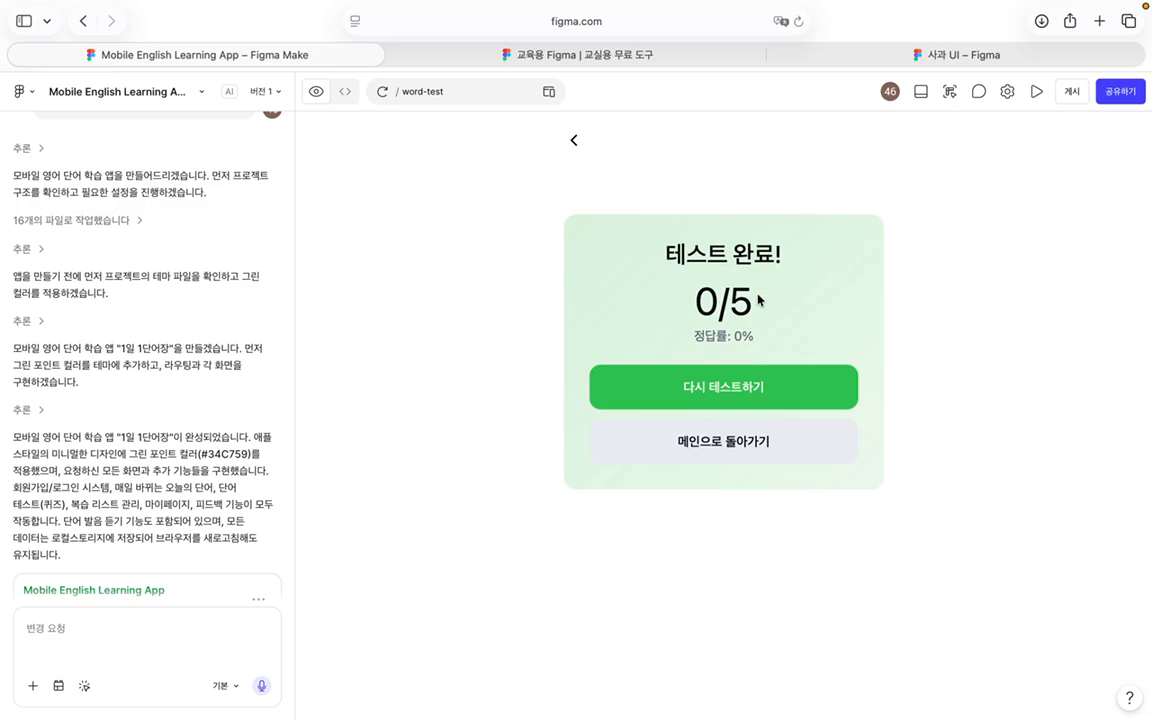
Step: Return from the results to the main screen and look at the review list
{"action": "scroll", "coordinate": [248, 303], "scroll_direction": "up", "scroll_amount": 10}
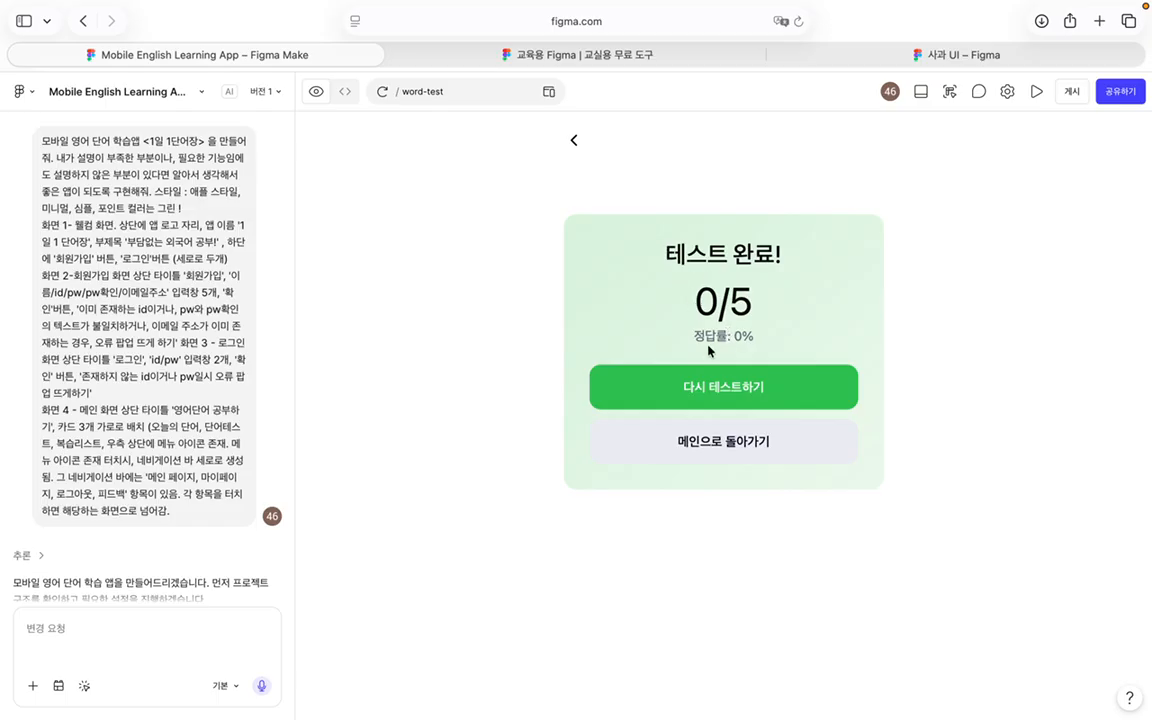
{"action": "left_click", "coordinate": [723, 452]}
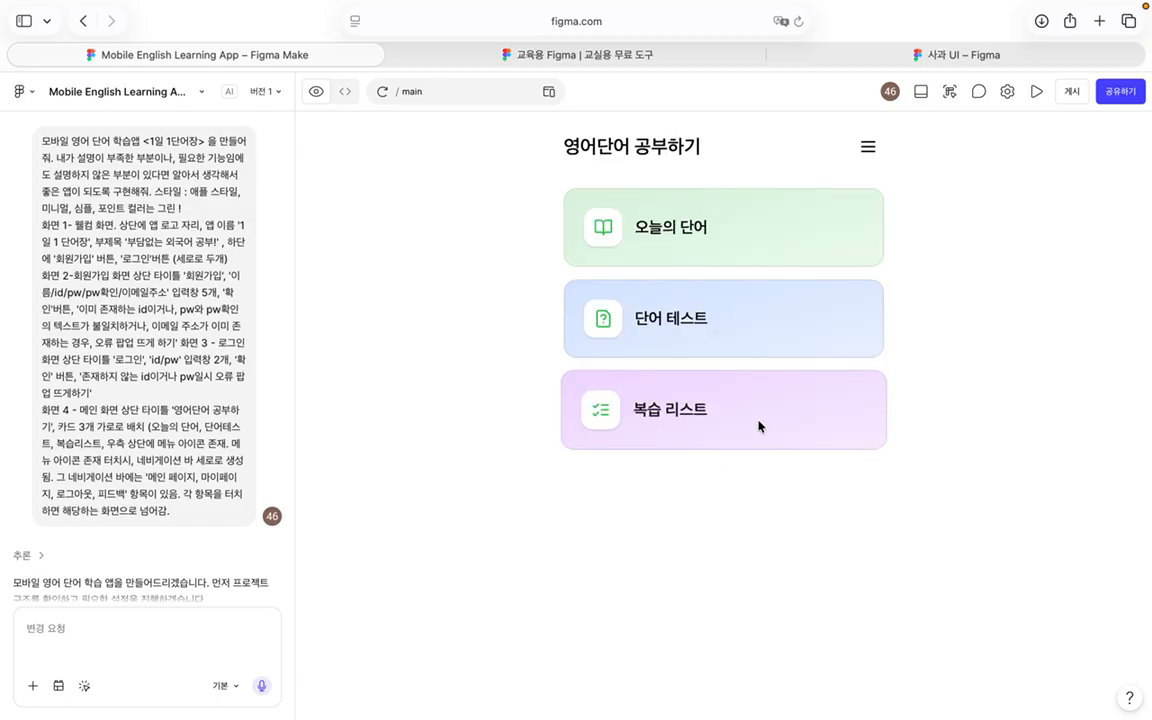
{"action": "left_click", "coordinate": [684, 424]}
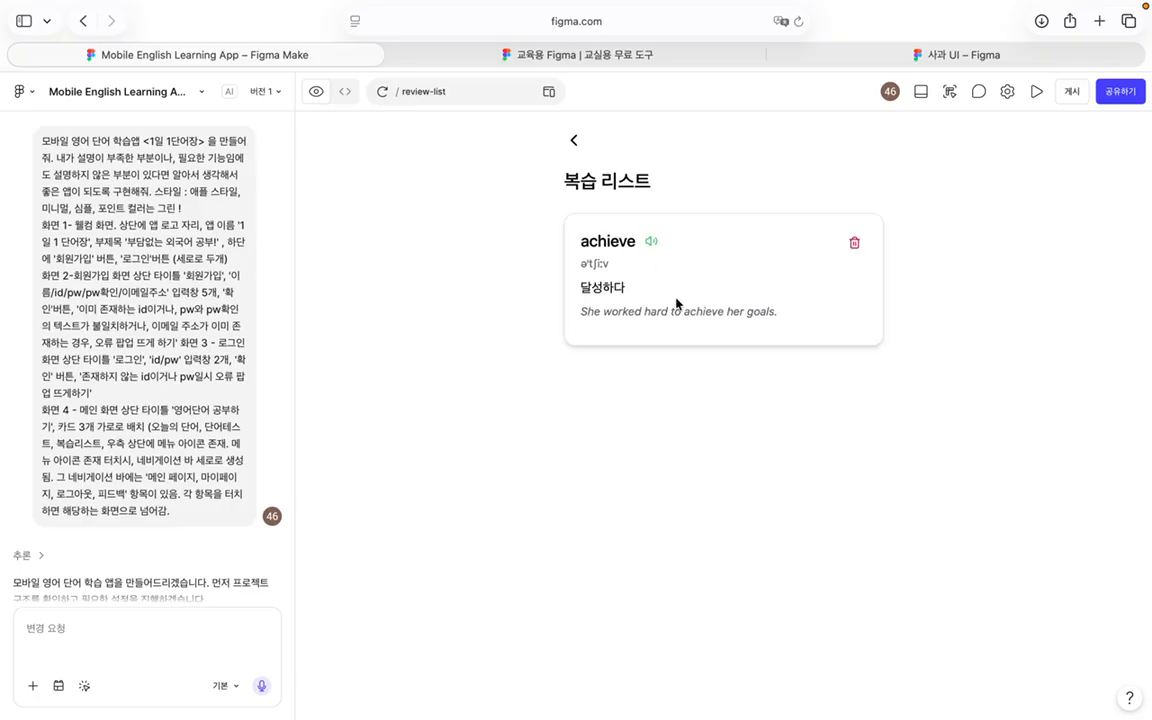
{"action": "left_click", "coordinate": [575, 142]}
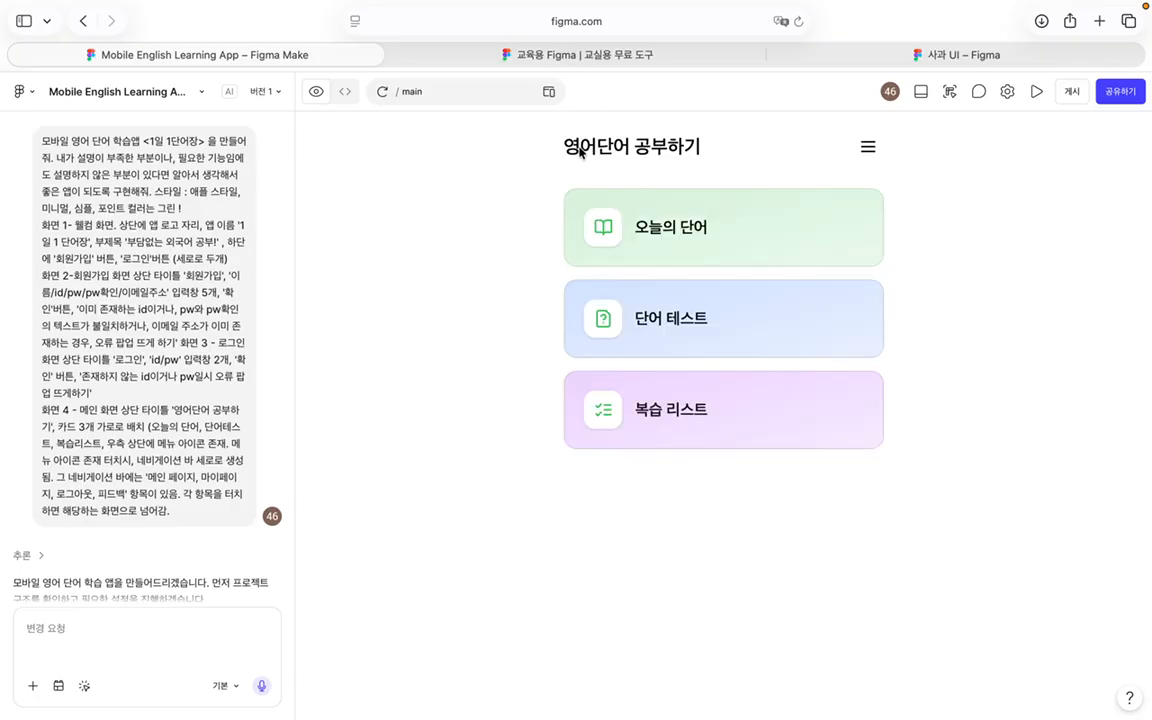
Step: Delete 'achieve' from the review list and go back to the main screen
{"action": "left_click", "coordinate": [733, 398]}
{"action": "left_click", "coordinate": [855, 243]}
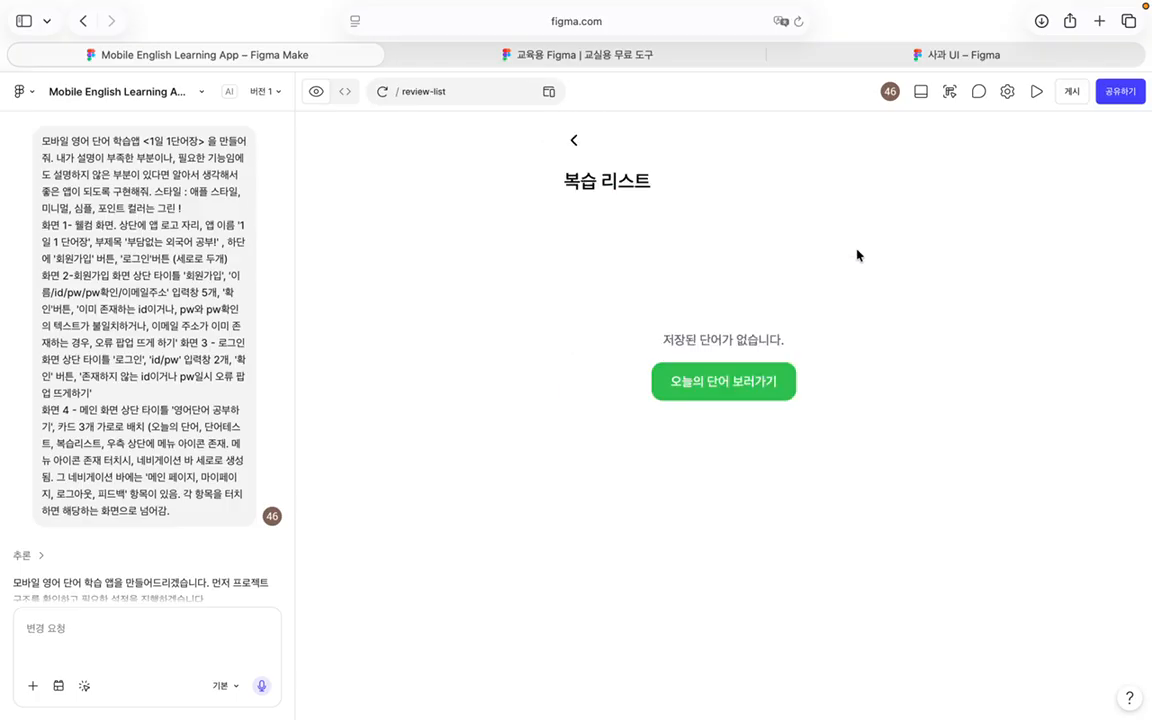
{"action": "left_click", "coordinate": [570, 141]}
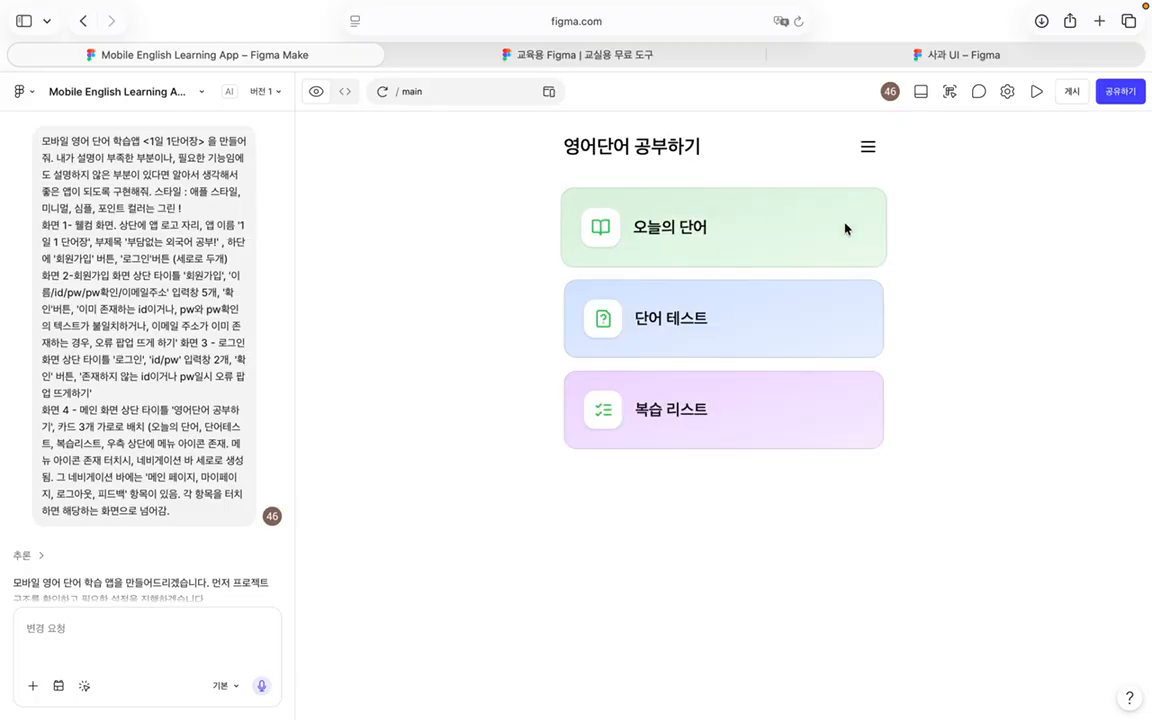
{"action": "left_click", "coordinate": [868, 148]}
Step: View the My Page profile, selecting its e-mail and username text, then return to main
{"action": "left_click", "coordinate": [765, 187]}
{"action": "left_click", "coordinate": [868, 147]}
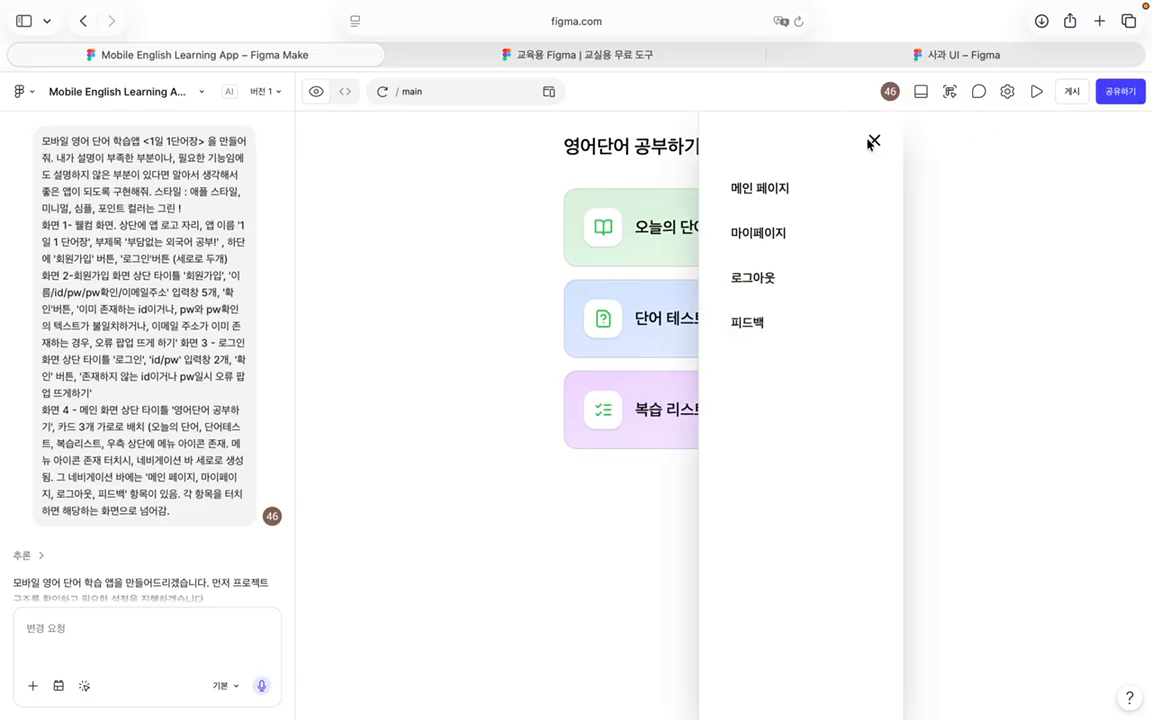
{"action": "left_click", "coordinate": [765, 249]}
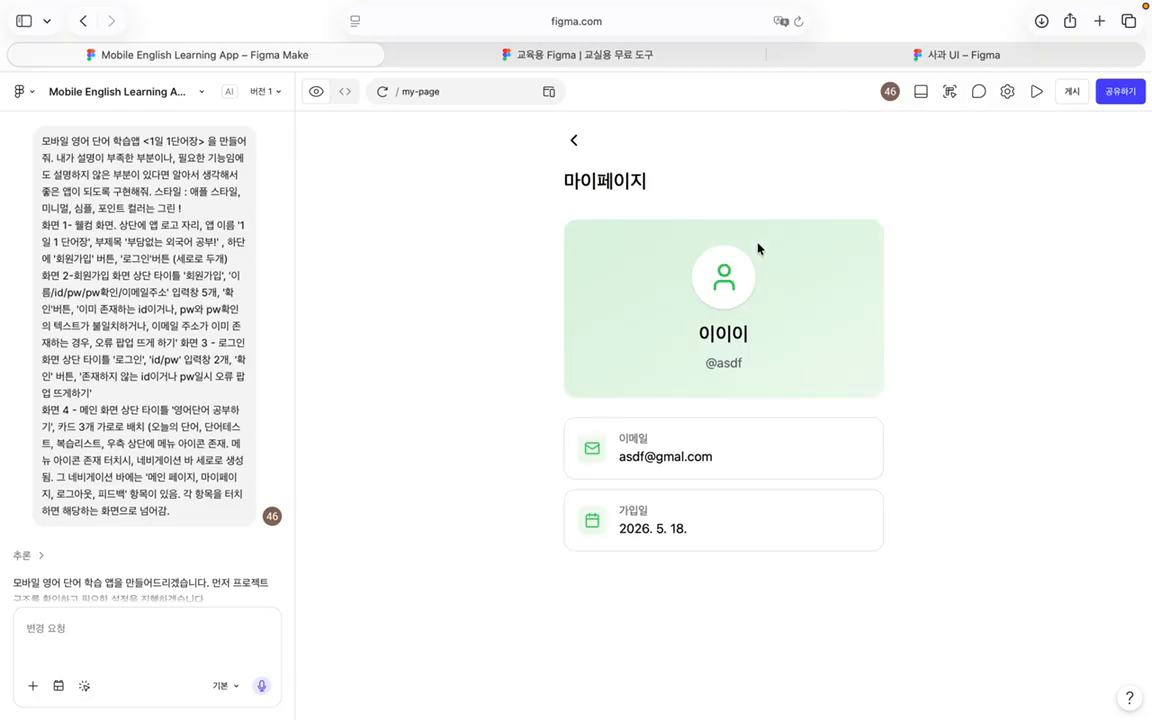
{"action": "triple_click", "coordinate": [669, 453]}
{"action": "left_click", "coordinate": [664, 508]}
{"action": "left_click", "coordinate": [765, 337]}
{"action": "left_click", "coordinate": [719, 329]}
{"action": "double_click", "coordinate": [711, 363]}
{"action": "left_click", "coordinate": [641, 558]}
{"action": "left_click", "coordinate": [574, 140]}
Step: Send the test feedback 'fsdf' from the feedback page, then log out via the drawer
{"action": "left_click", "coordinate": [868, 146]}
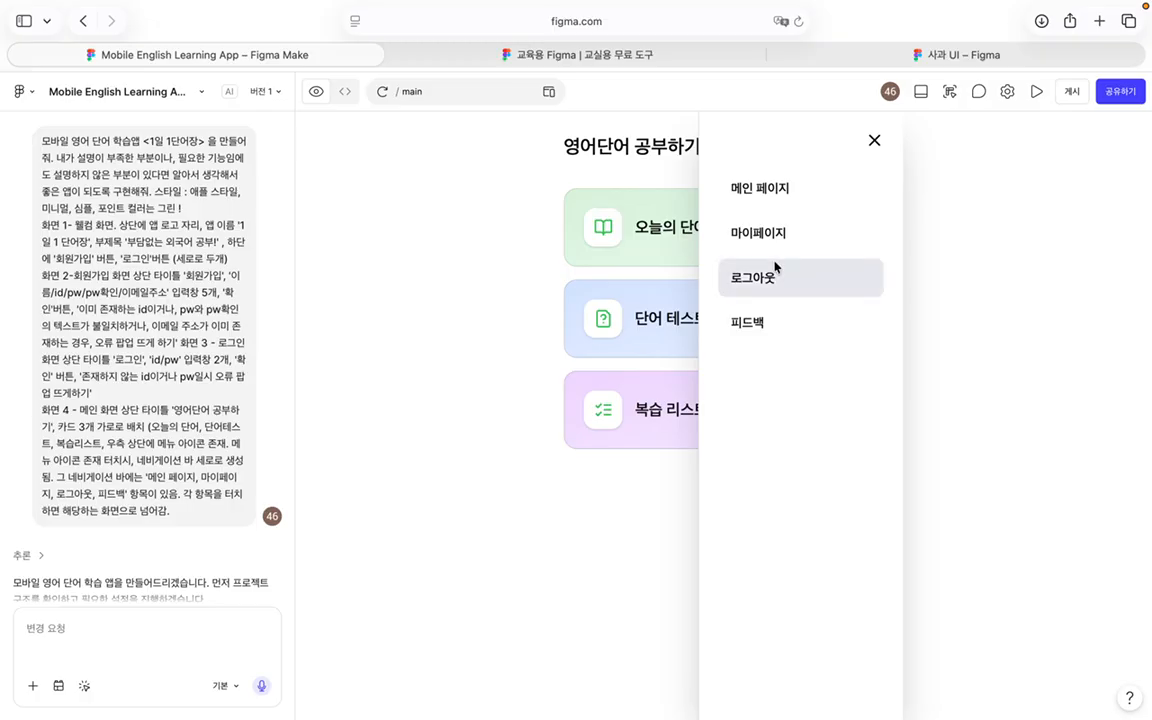
{"action": "left_click", "coordinate": [752, 325]}
{"action": "left_click", "coordinate": [755, 331]}
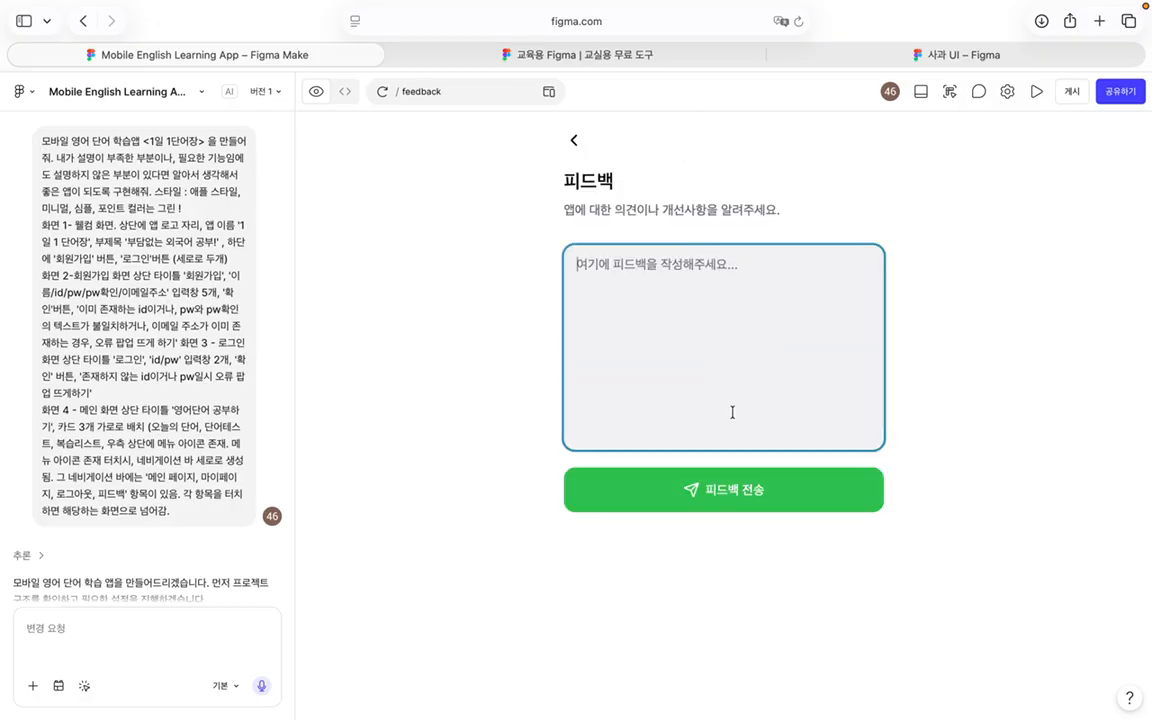
{"action": "type", "text": "fsdf"}
{"action": "left_click", "coordinate": [748, 490]}
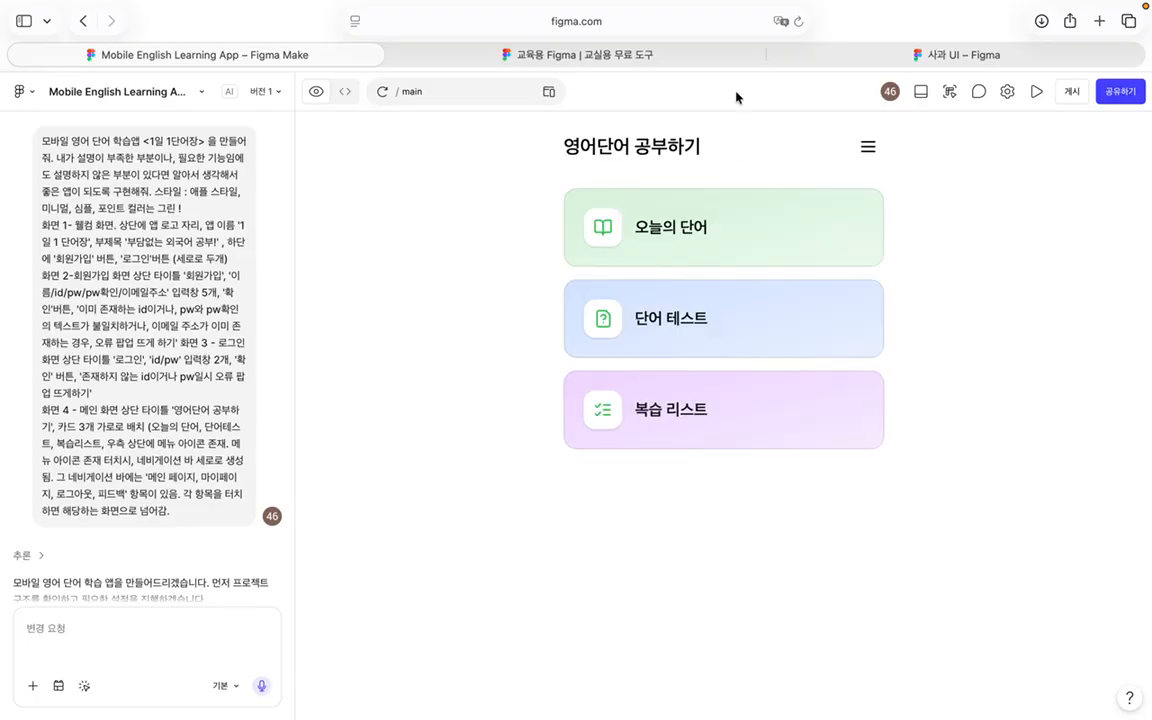
{"action": "left_click", "coordinate": [863, 150]}
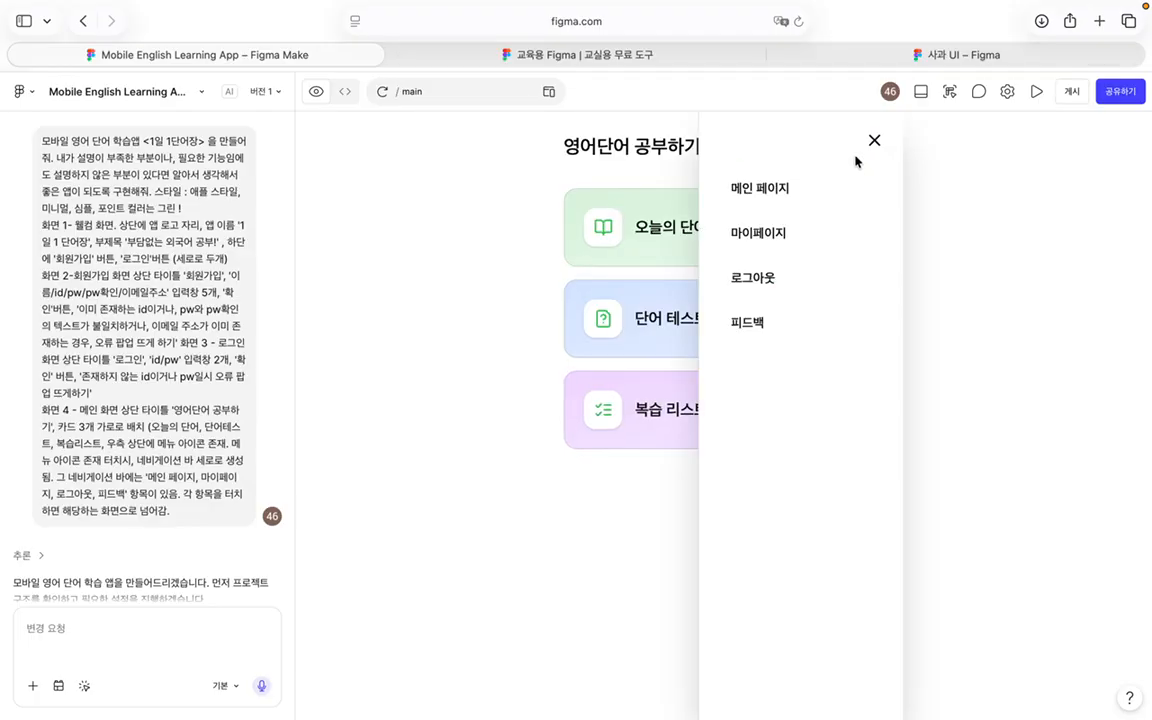
{"action": "left_click", "coordinate": [760, 282]}
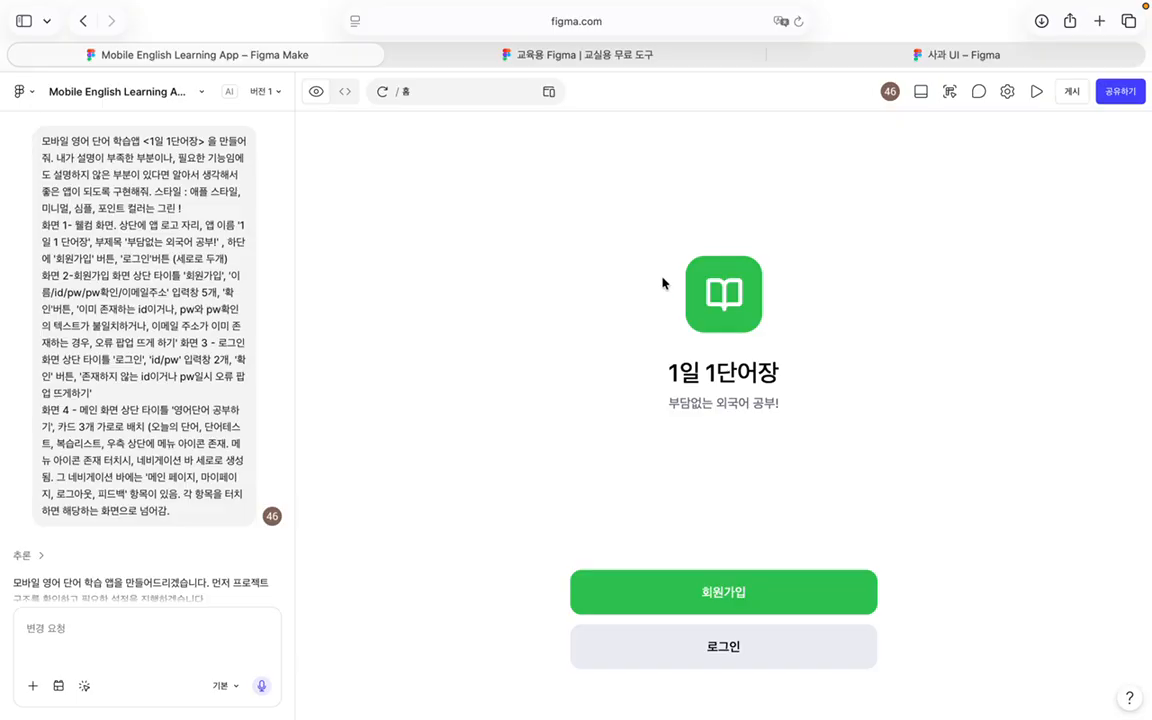
Step: Put the cursor in the change-request chat box
{"action": "left_click", "coordinate": [147, 637]}
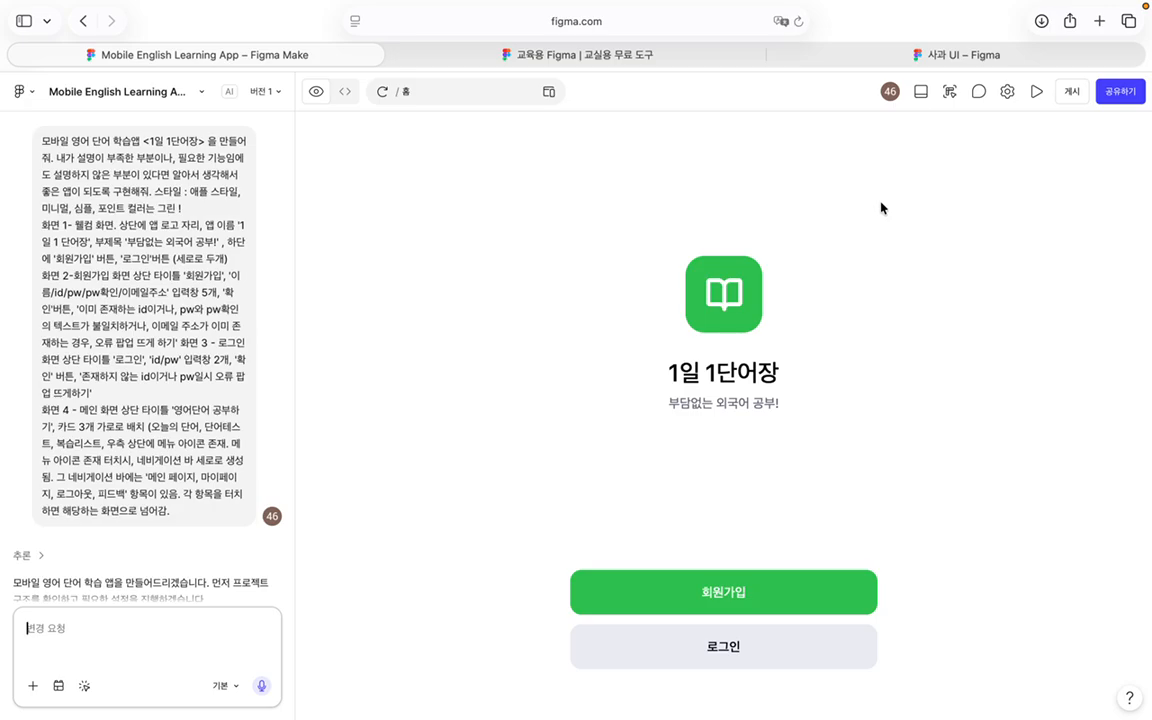
{"action": "left_click", "coordinate": [921, 95]}
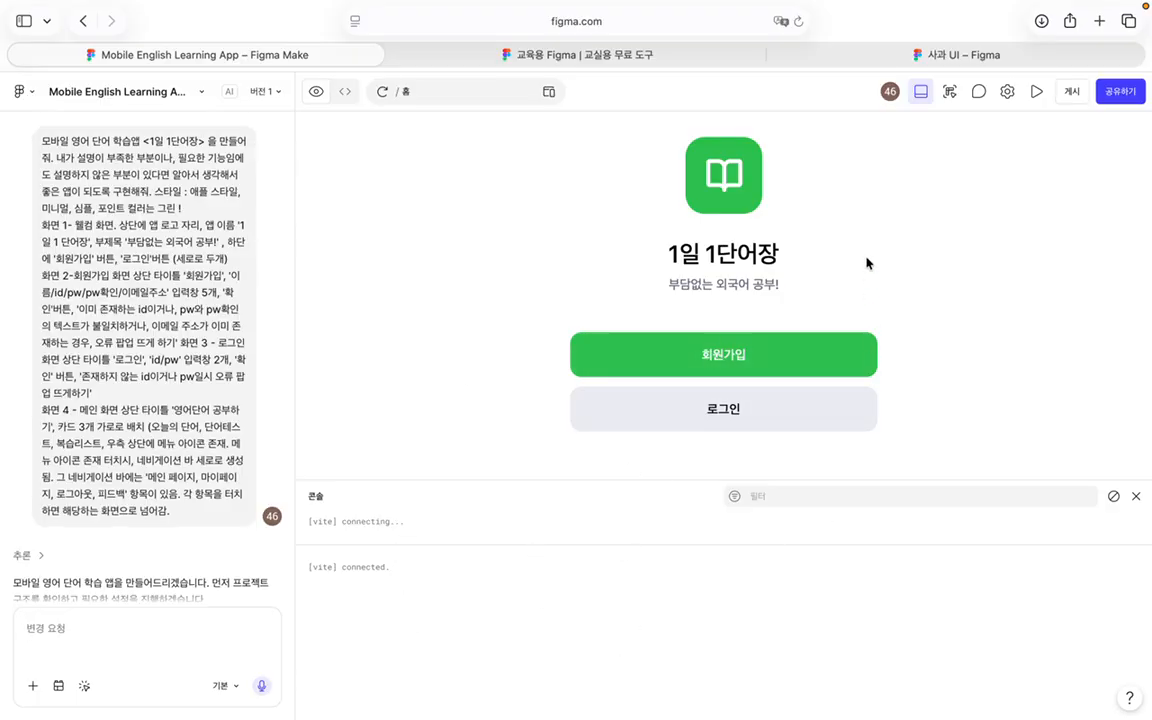
{"action": "left_click", "coordinate": [1136, 496]}
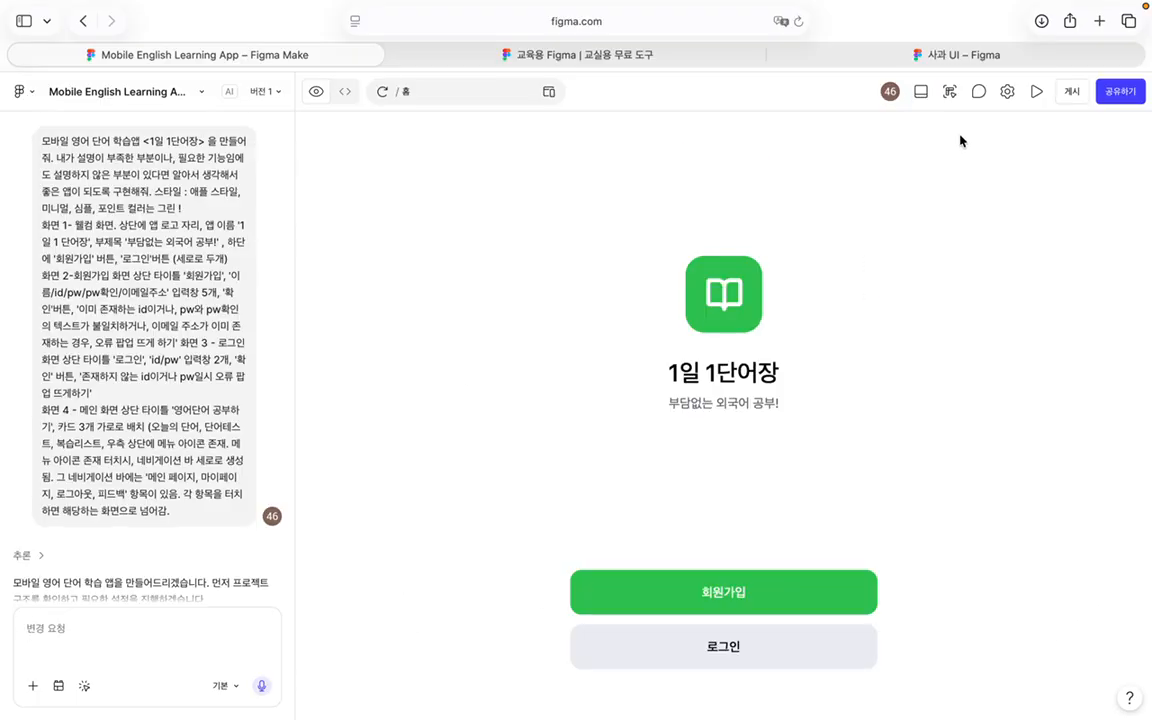
{"action": "left_click", "coordinate": [345, 91]}
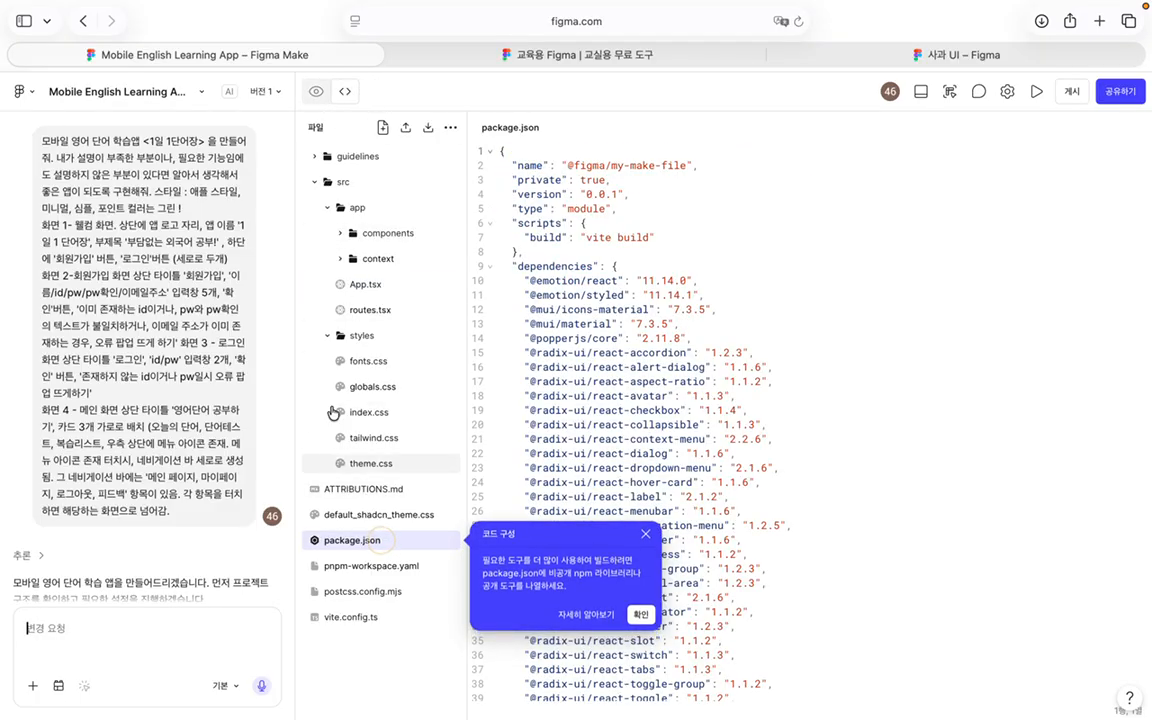
{"action": "left_click", "coordinate": [316, 92]}
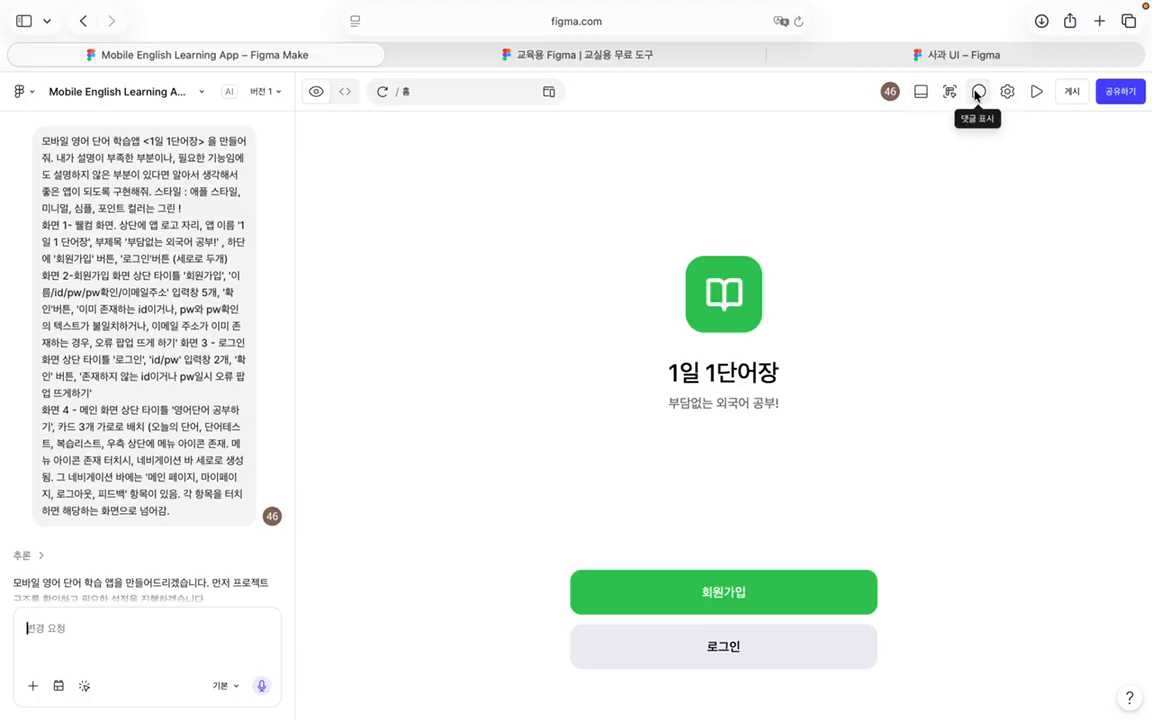
Step: Look through the settings, publish and share options, then close the share dialog
{"action": "left_click", "coordinate": [1008, 92]}
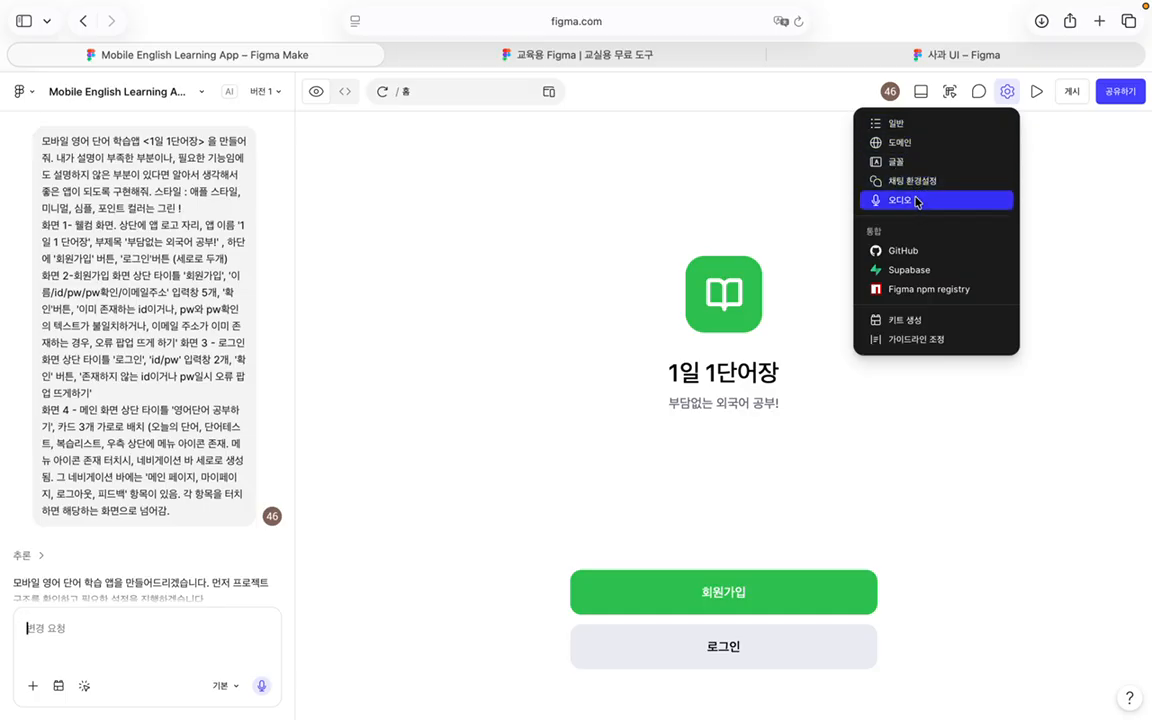
{"action": "left_click", "coordinate": [1050, 129]}
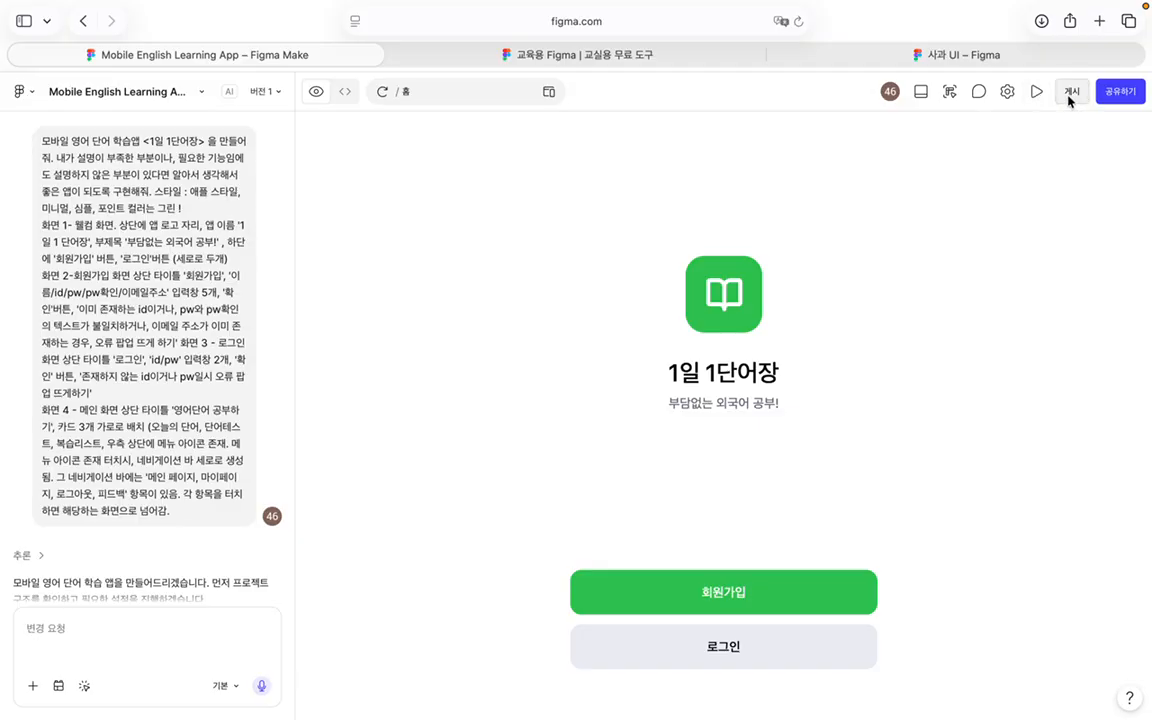
{"action": "left_click", "coordinate": [1070, 93]}
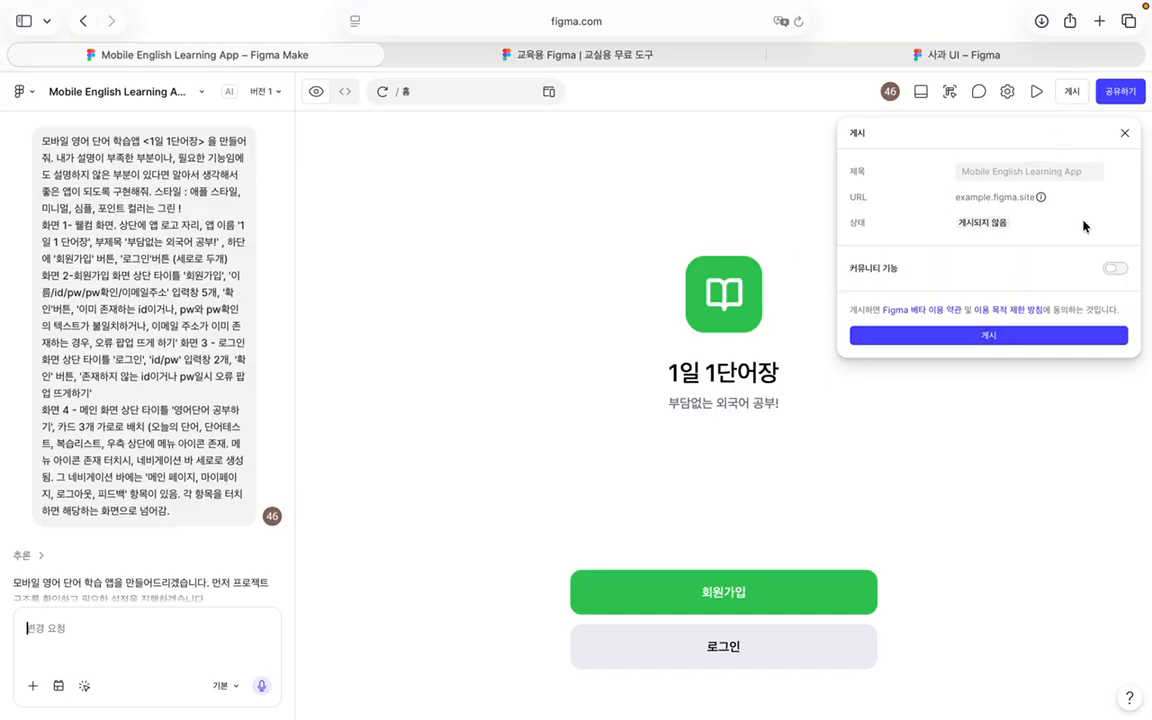
{"action": "left_click", "coordinate": [1124, 133]}
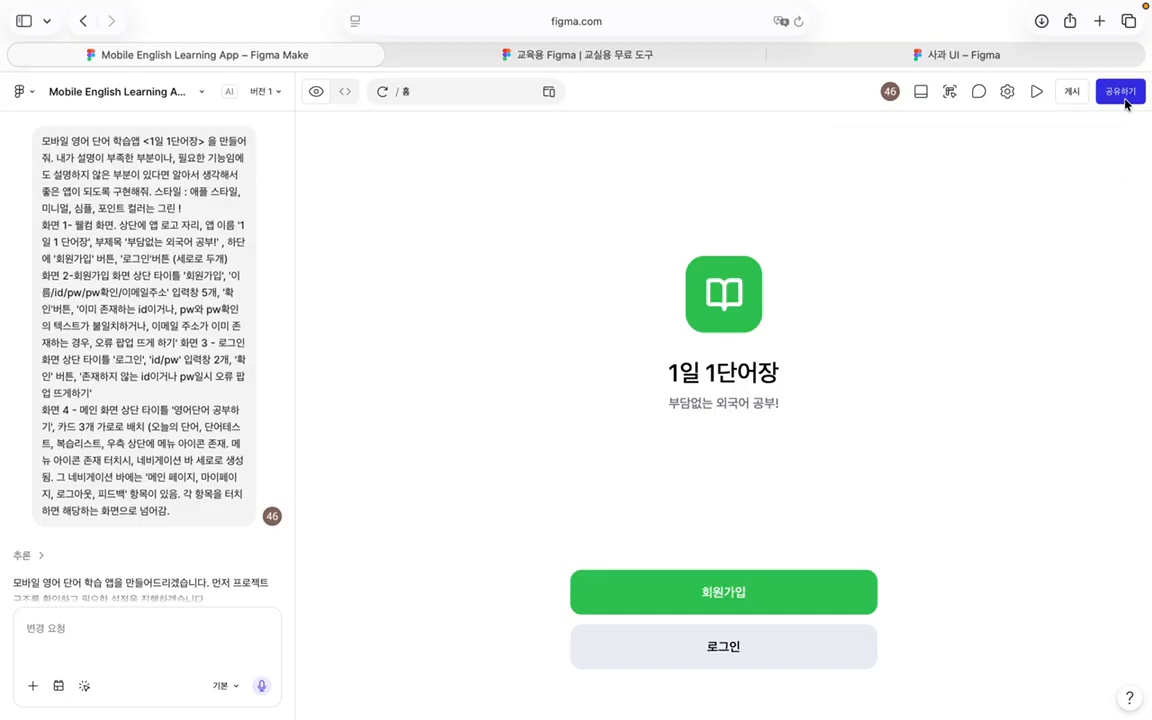
{"action": "left_click", "coordinate": [1121, 92]}
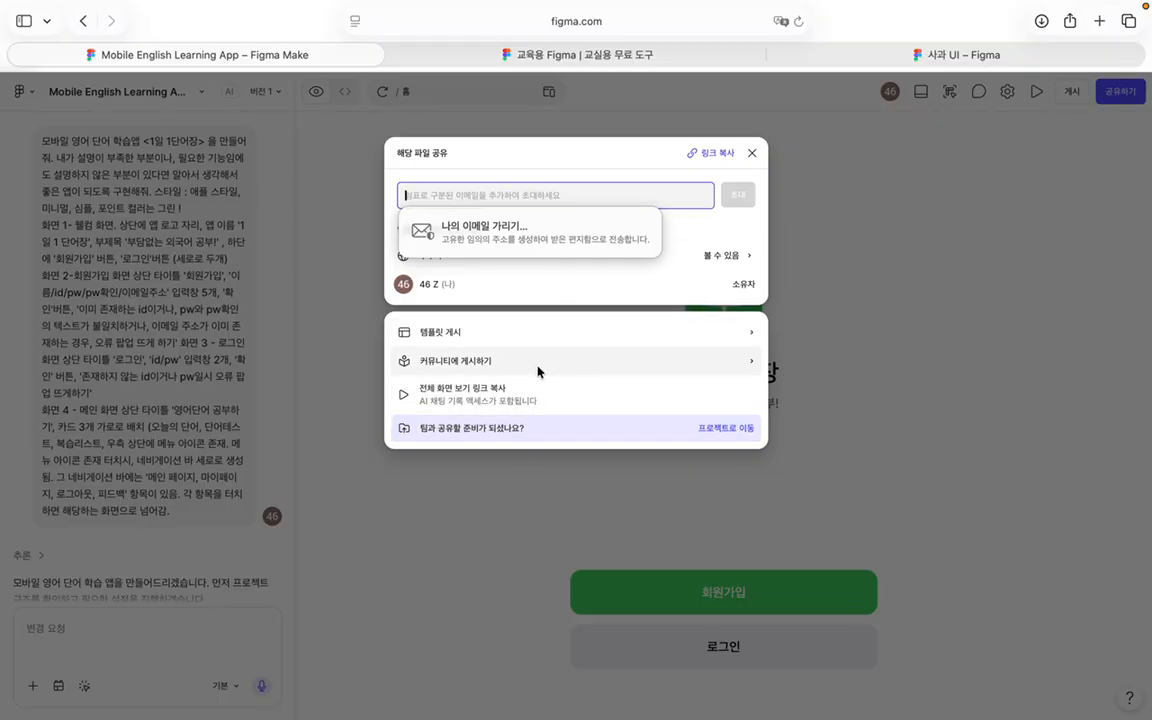
{"action": "left_click", "coordinate": [752, 153]}
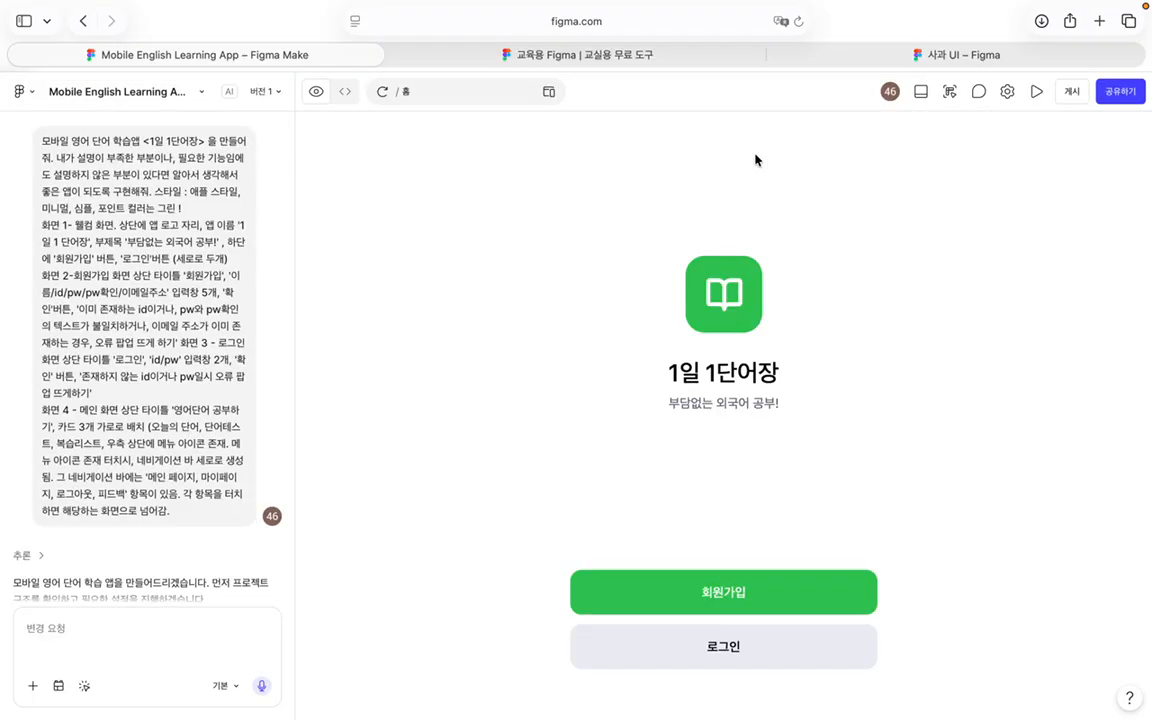
Step: Show the welcome screen in an iPhone 16 frame, reload it, and copy its design
{"action": "left_click", "coordinate": [951, 91]}
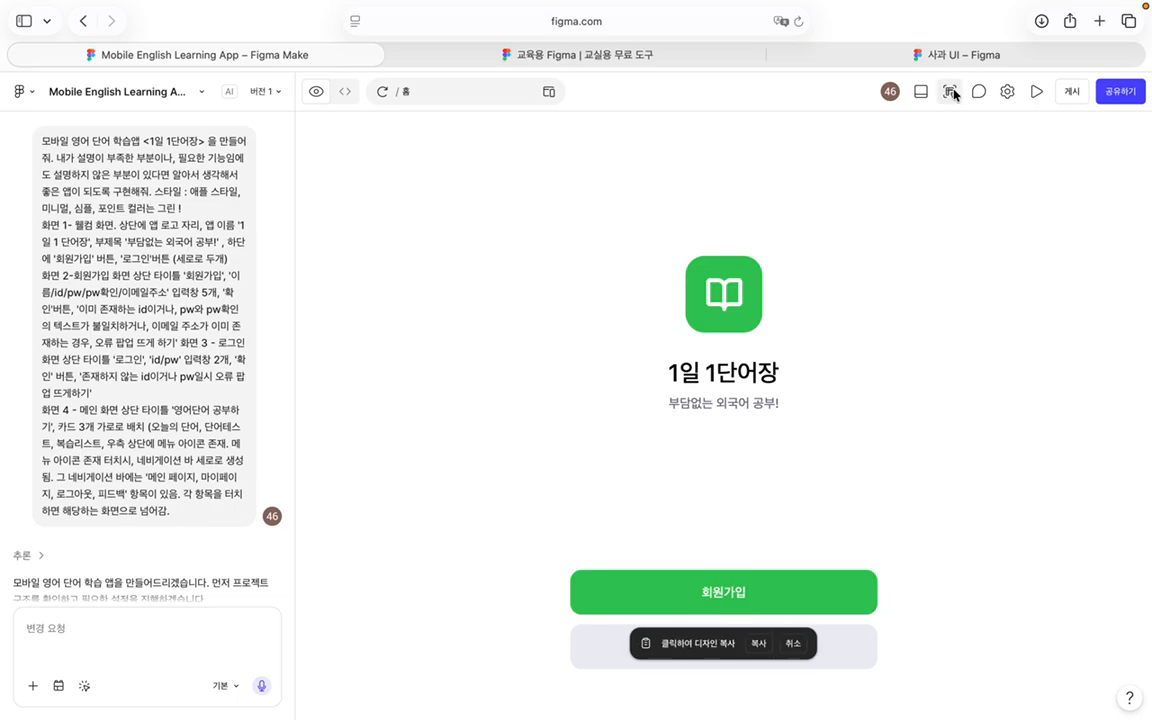
{"action": "left_click", "coordinate": [548, 92]}
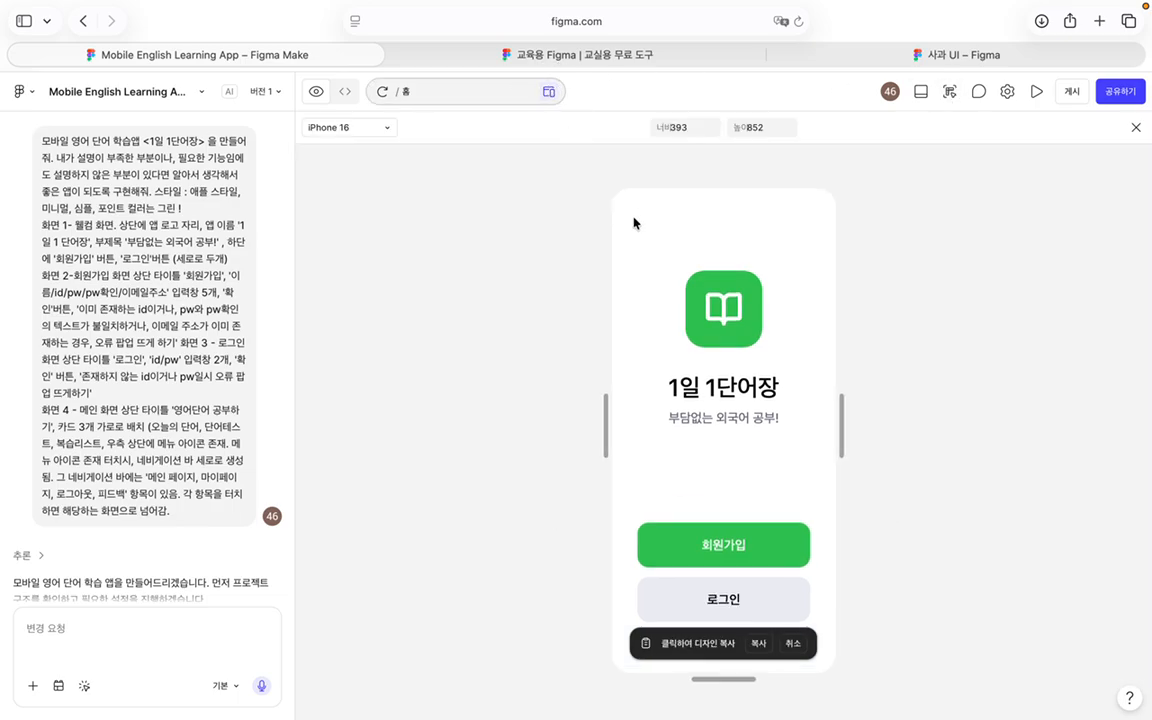
{"action": "left_click", "coordinate": [345, 127]}
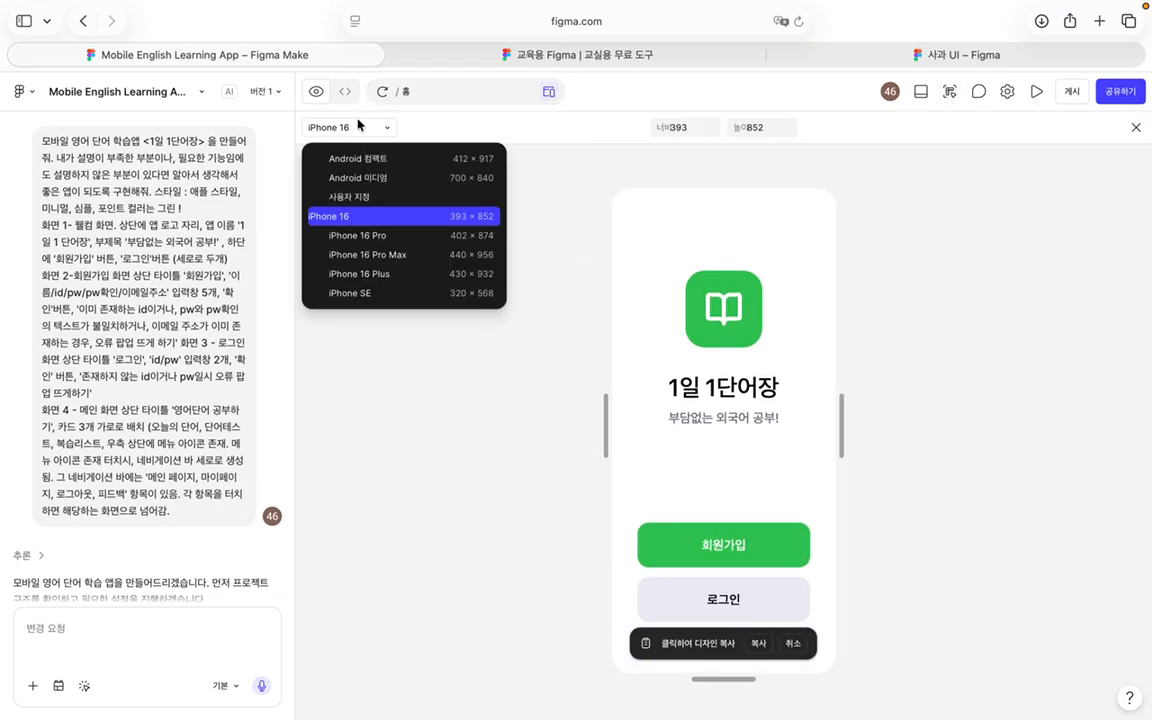
{"action": "left_click", "coordinate": [452, 398]}
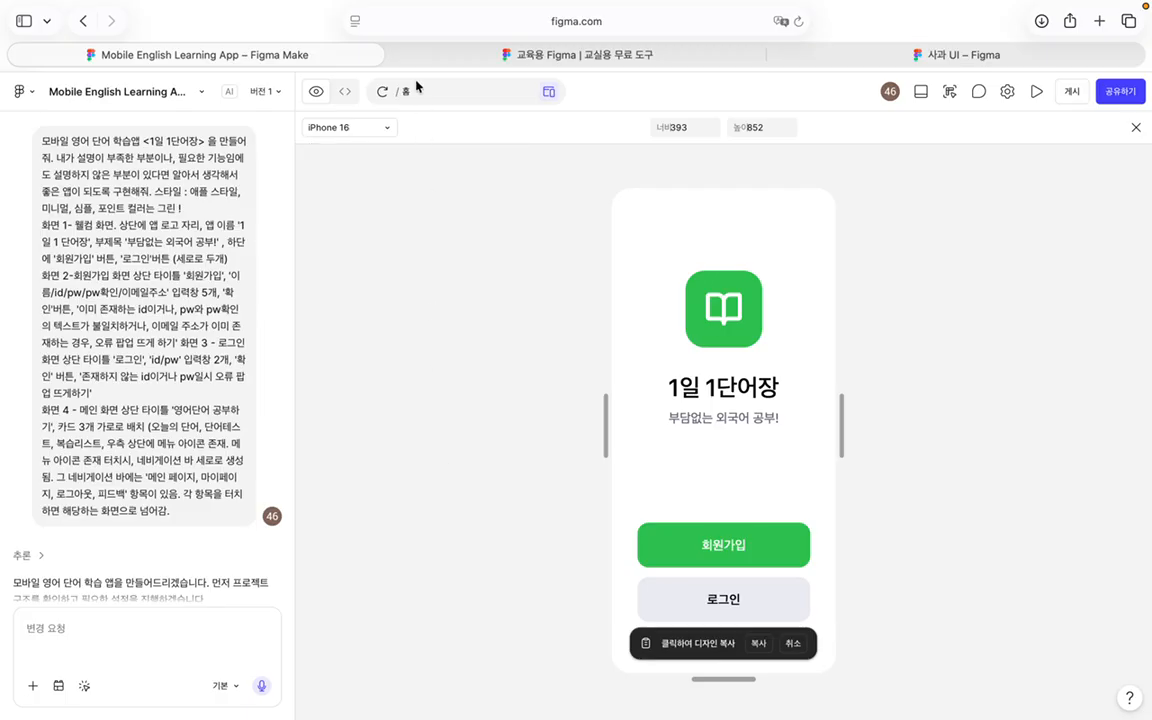
{"action": "left_click", "coordinate": [381, 92]}
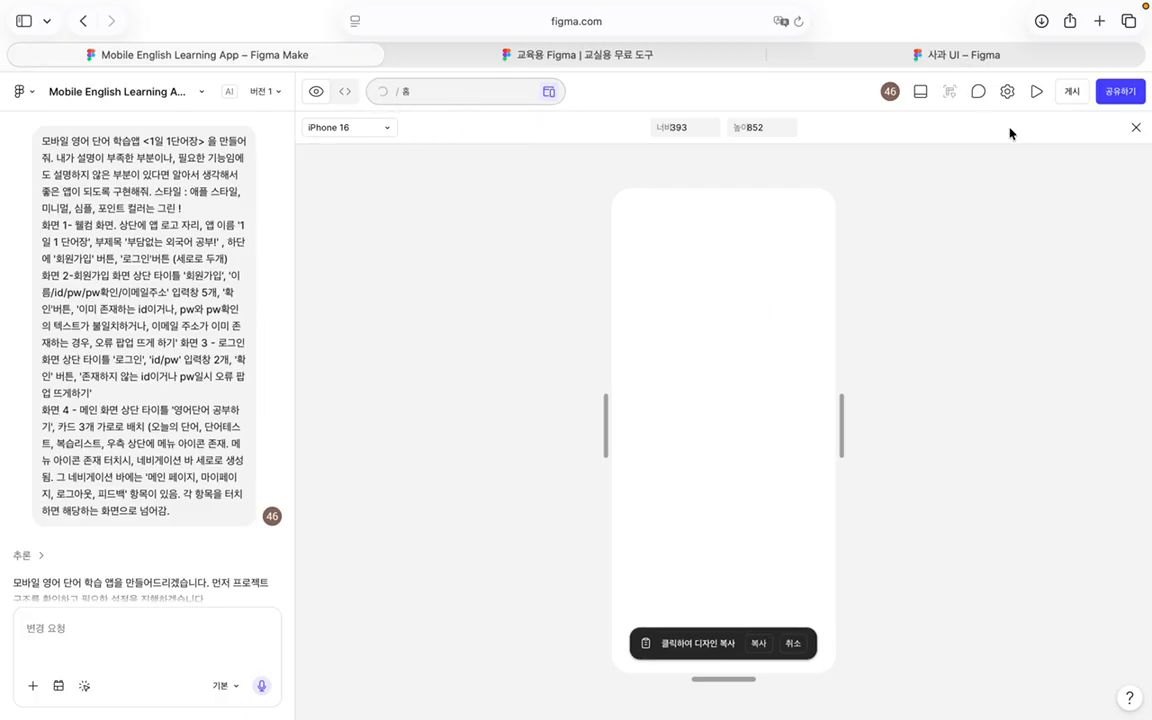
{"action": "left_click", "coordinate": [758, 643]}
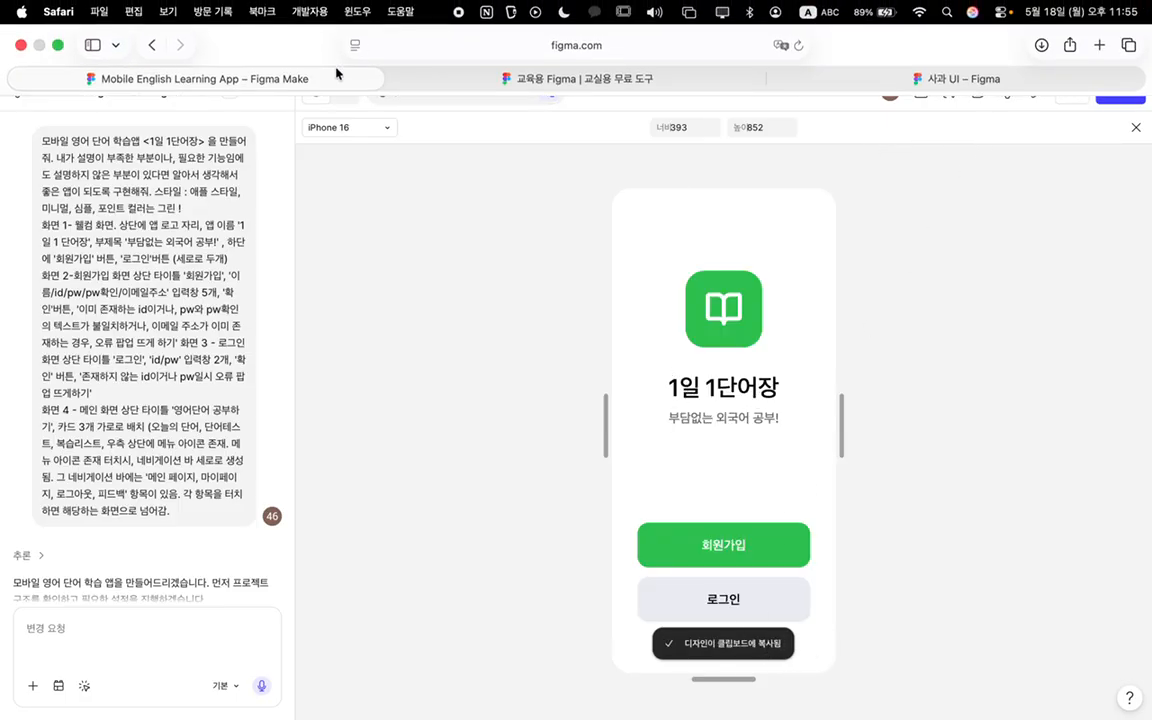
Step: From the 사과 UI file, return to the file browser and create a new blank design file
{"action": "left_click", "coordinate": [965, 55]}
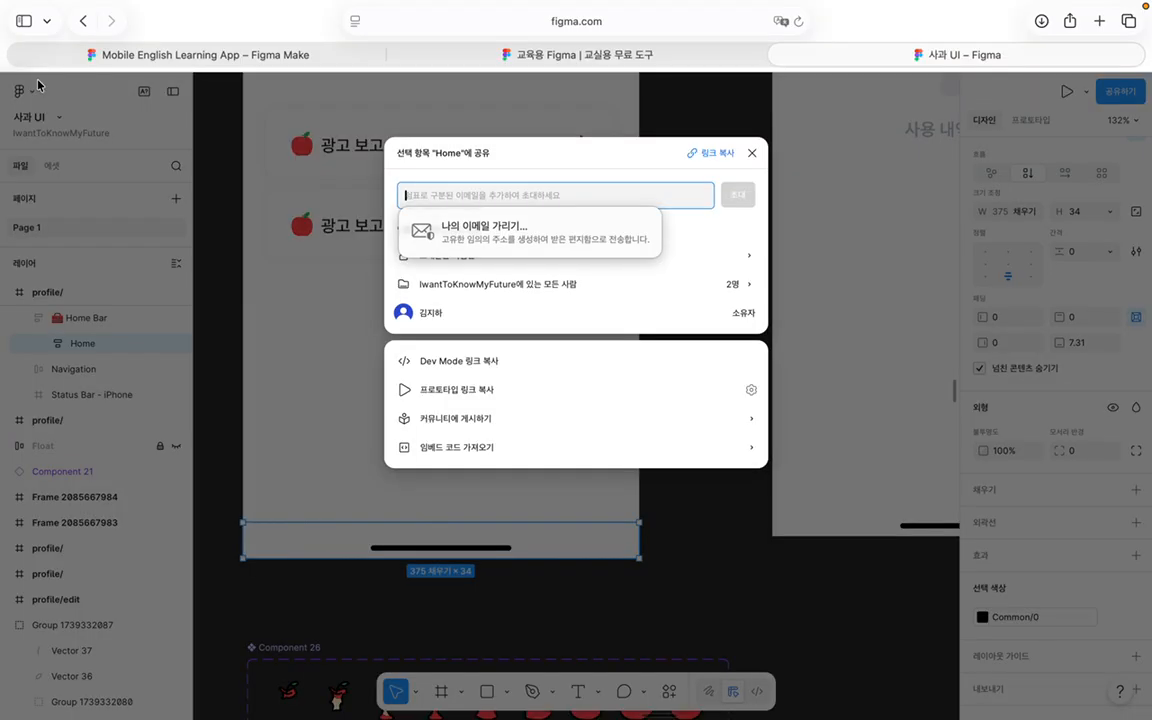
{"action": "left_click", "coordinate": [752, 153]}
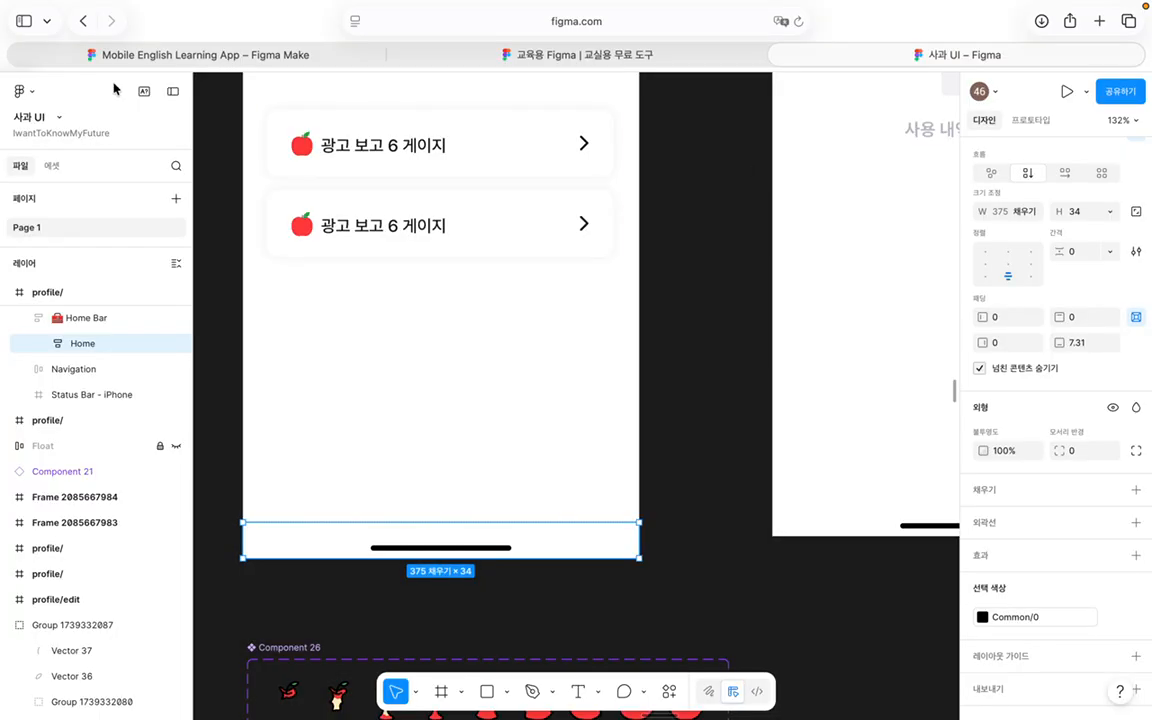
{"action": "left_click", "coordinate": [20, 91]}
{"action": "left_click", "coordinate": [36, 123]}
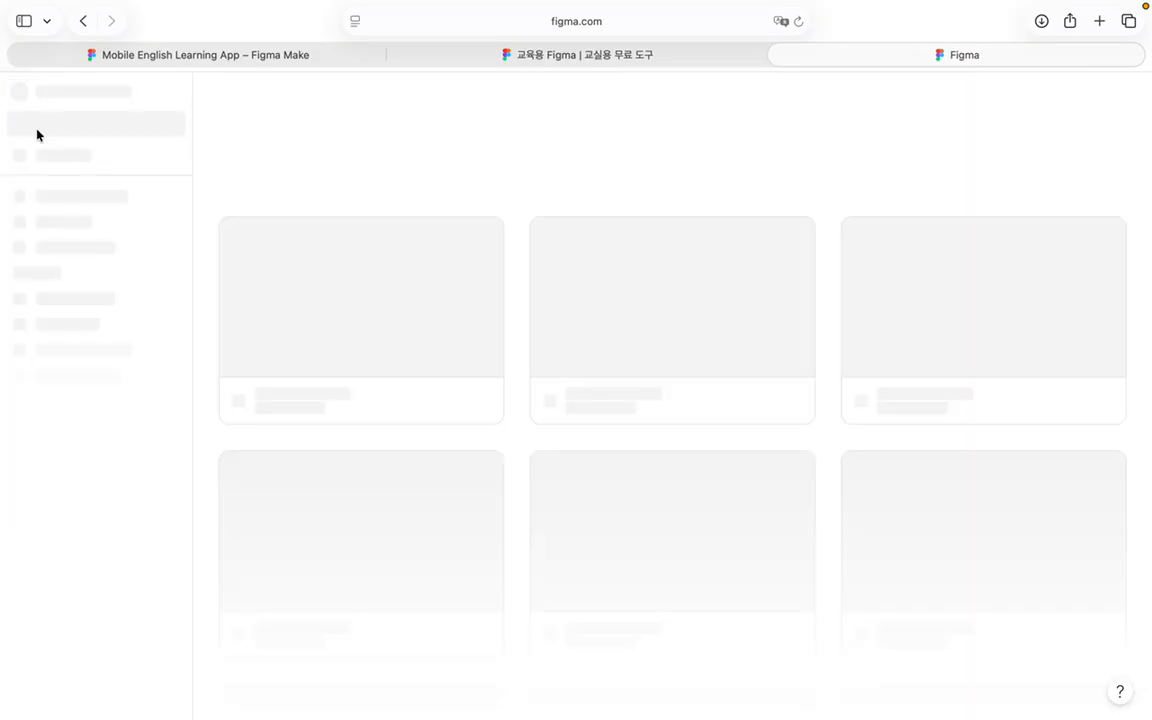
{"action": "left_click", "coordinate": [960, 134]}
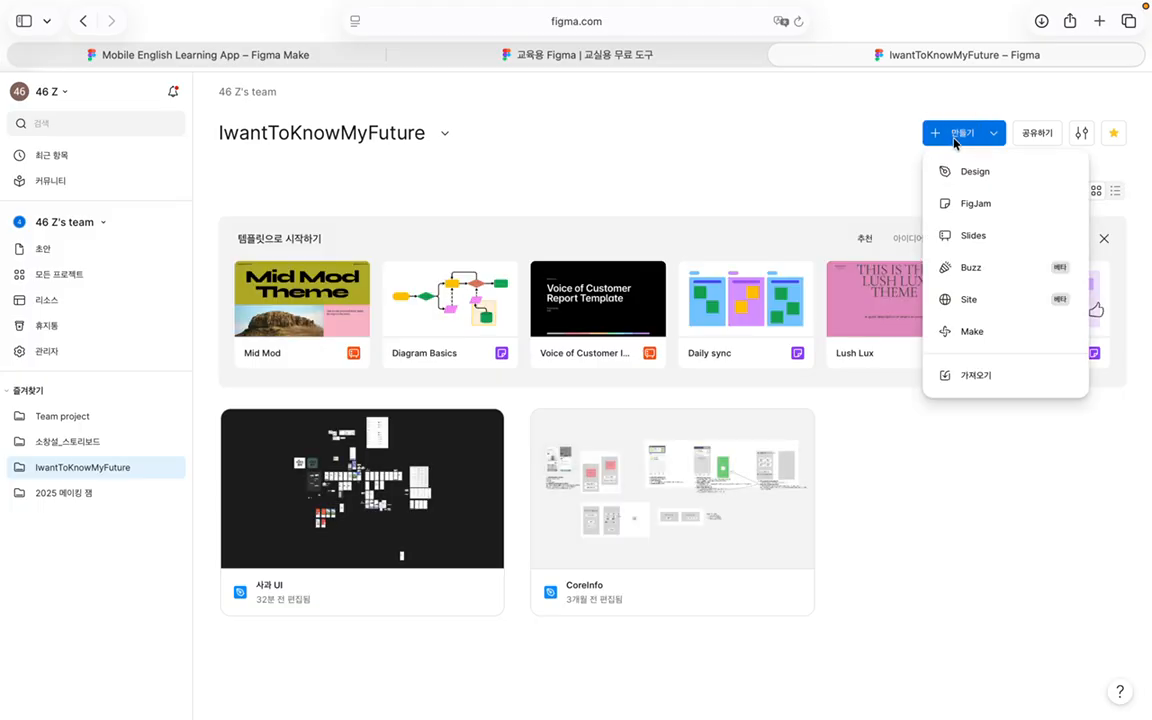
{"action": "left_click", "coordinate": [968, 171]}
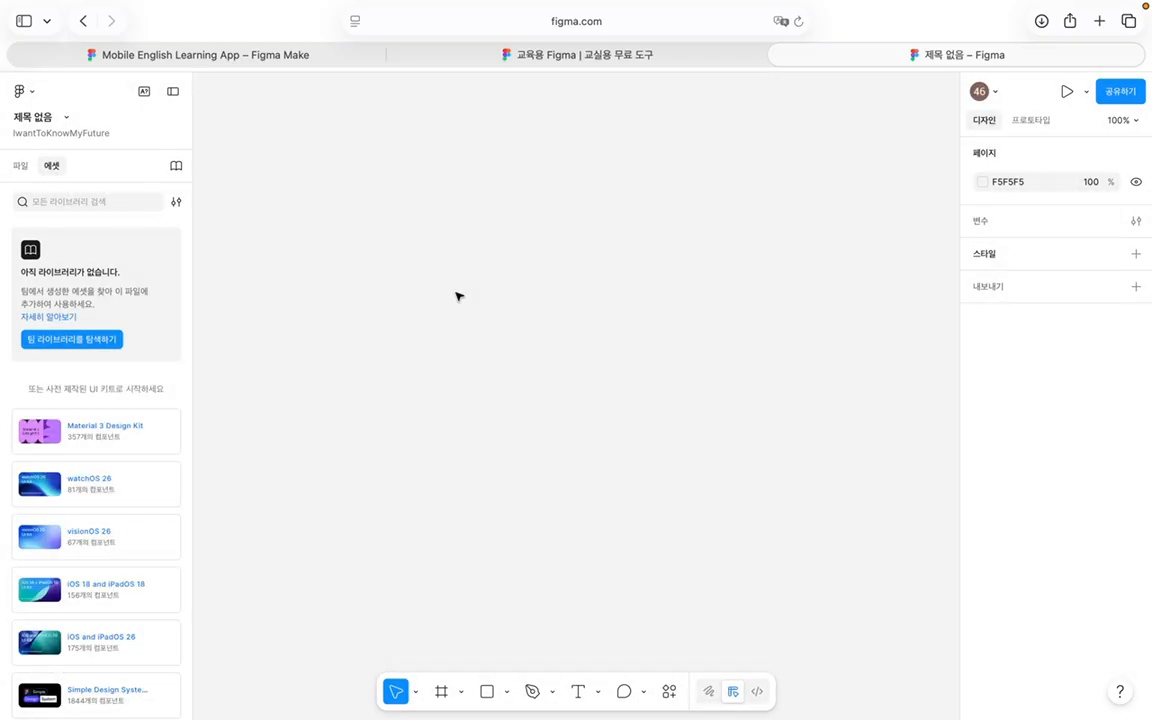
Step: Paste the welcome screen frame, then test deleting it and undo the deletion
{"action": "key", "text": "super+v"}
{"action": "scroll", "coordinate": [463, 279], "scroll_direction": "down", "scroll_amount": 5}
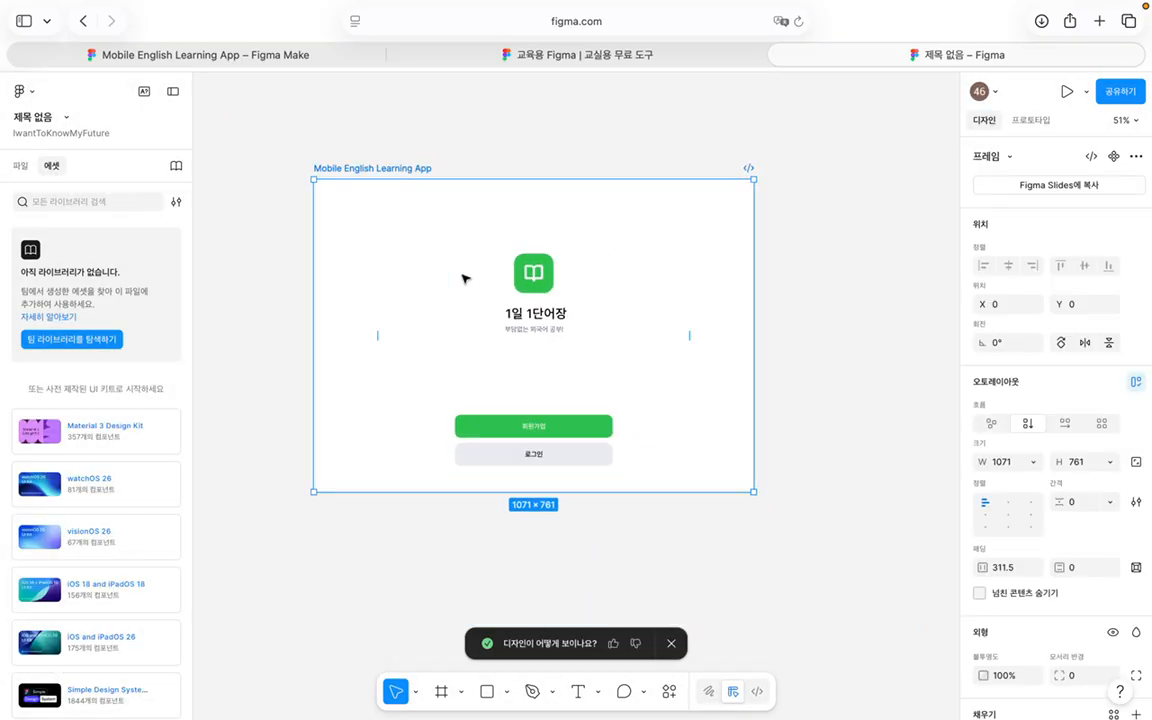
{"action": "left_click", "coordinate": [576, 420]}
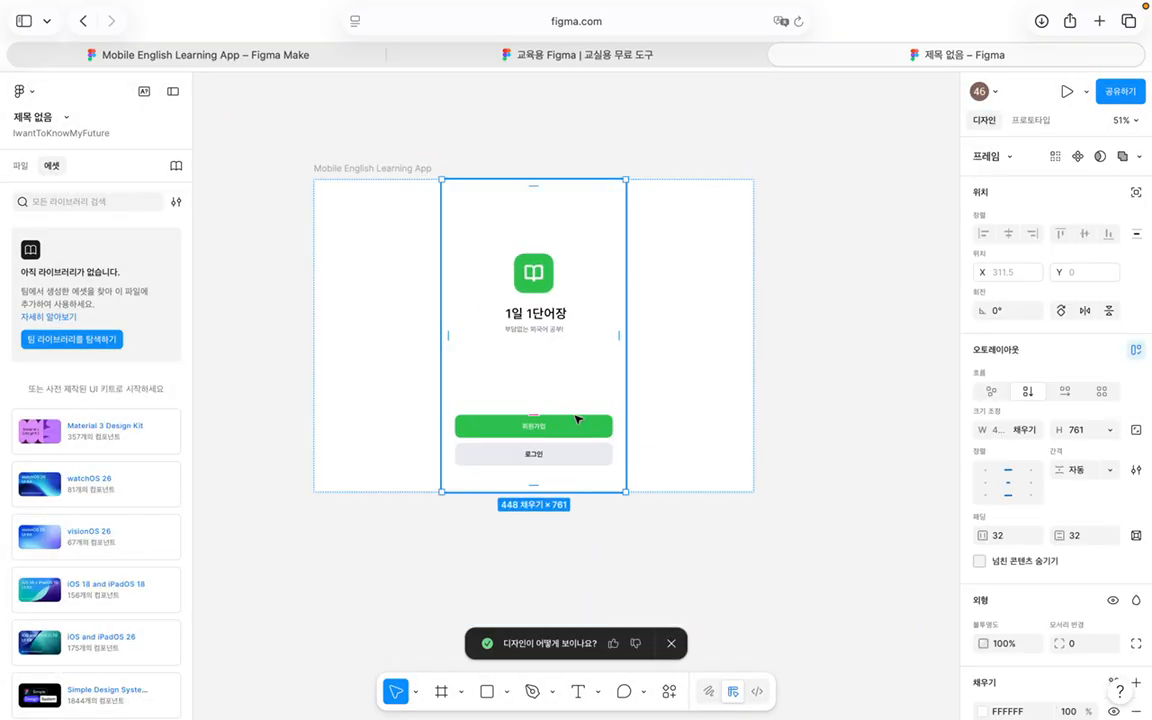
{"action": "left_click", "coordinate": [676, 414]}
{"action": "key", "text": "Delete"}
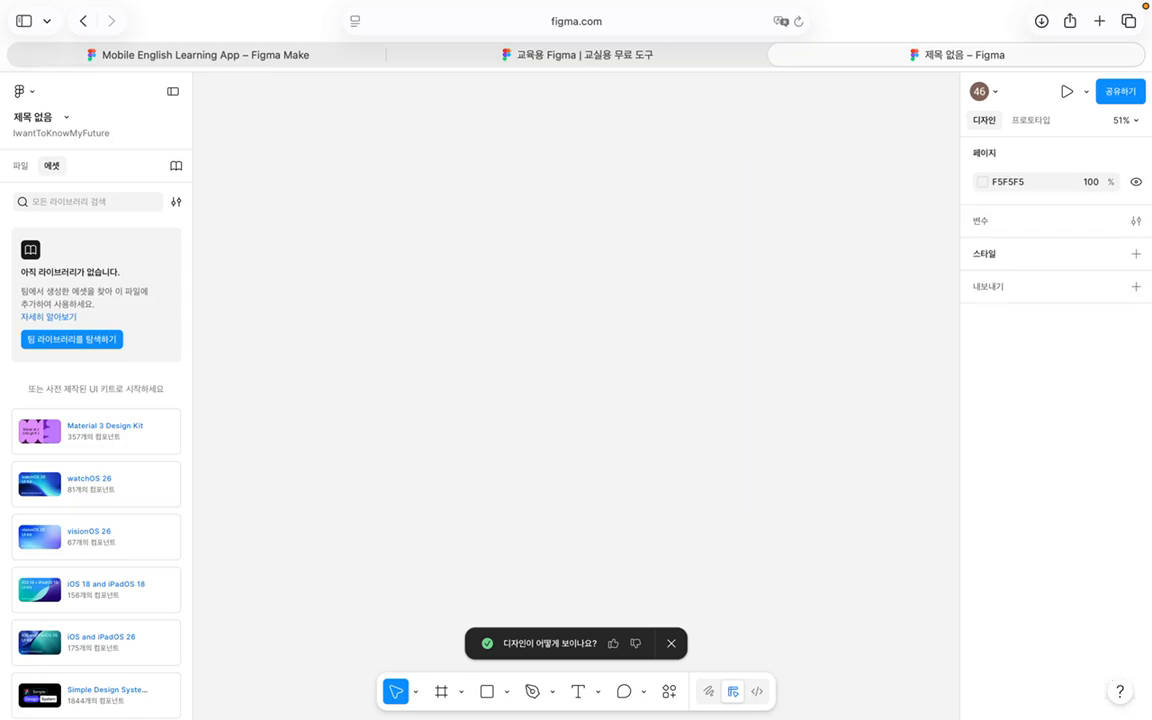
{"action": "key", "text": "super+z"}
Step: Select the green book icon, test resizing it to 129×160, and undo the resize
{"action": "left_click", "coordinate": [560, 334]}
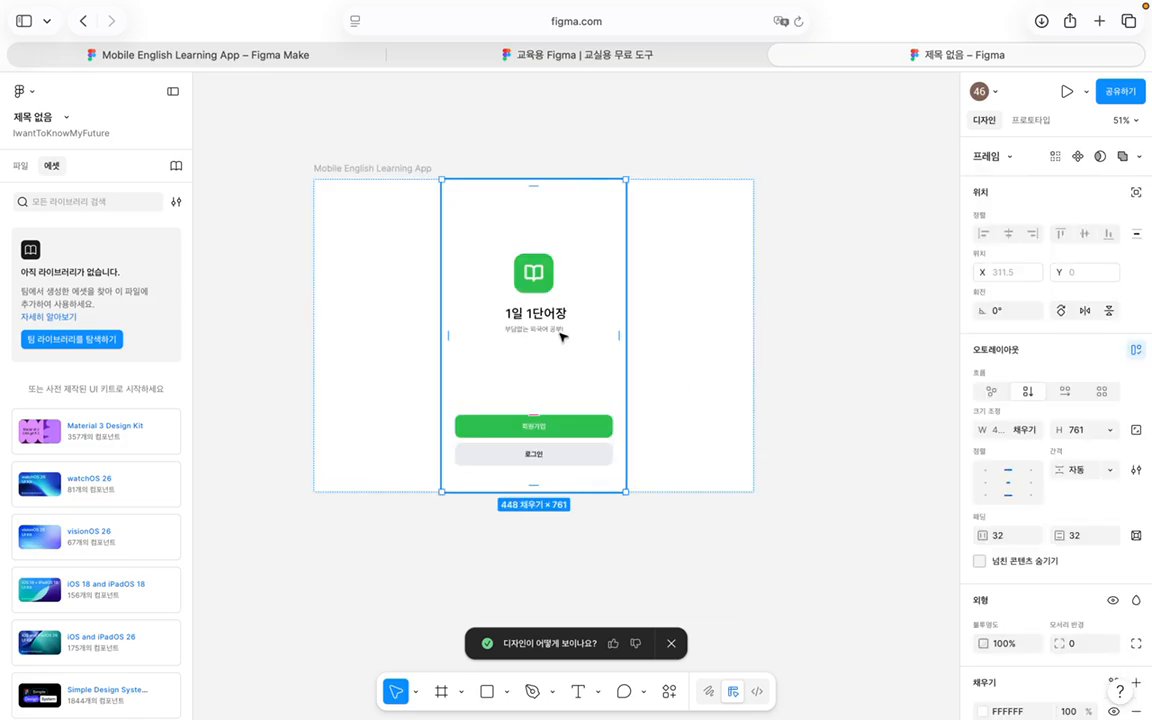
{"action": "left_click", "coordinate": [539, 276]}
{"action": "left_click", "coordinate": [539, 276]}
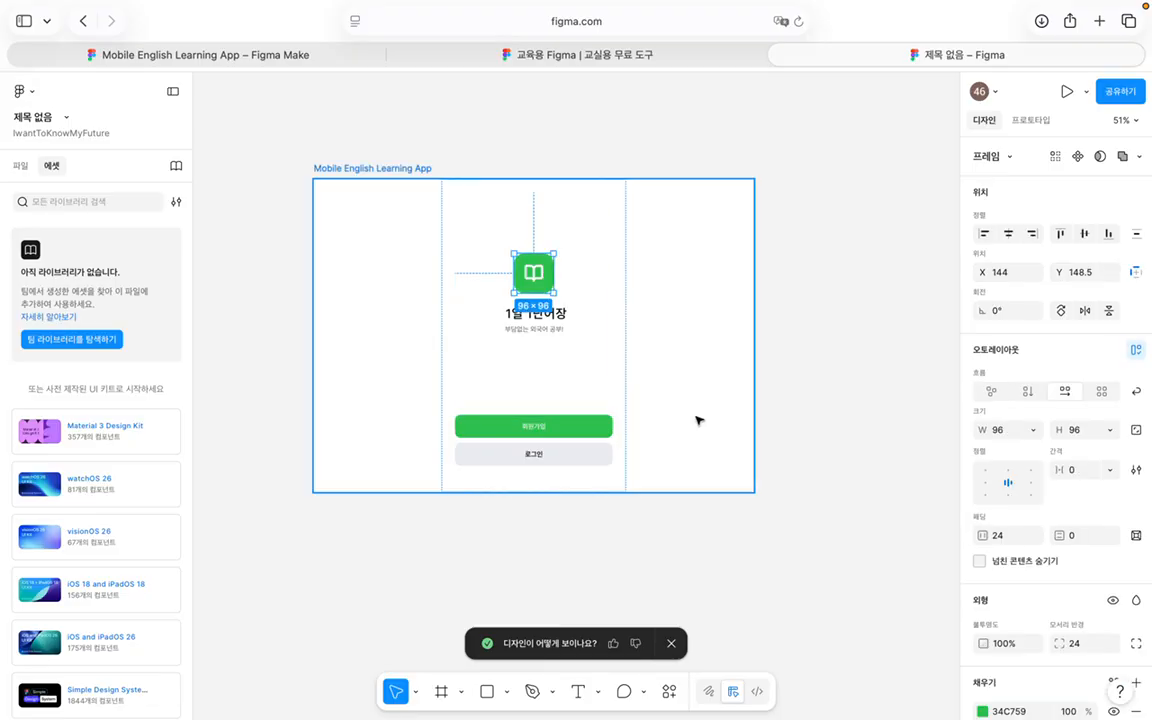
{"action": "left_click_drag", "start_coordinate": [554, 254], "coordinate": [568, 228]}
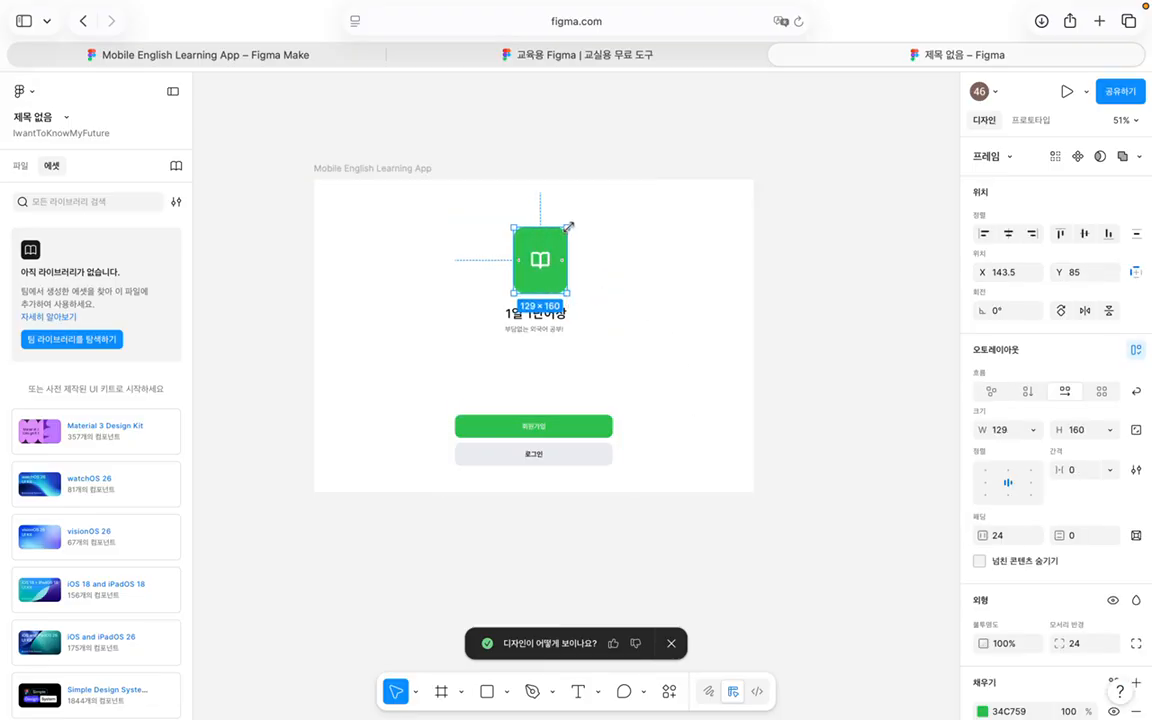
{"action": "key", "text": "super+z"}
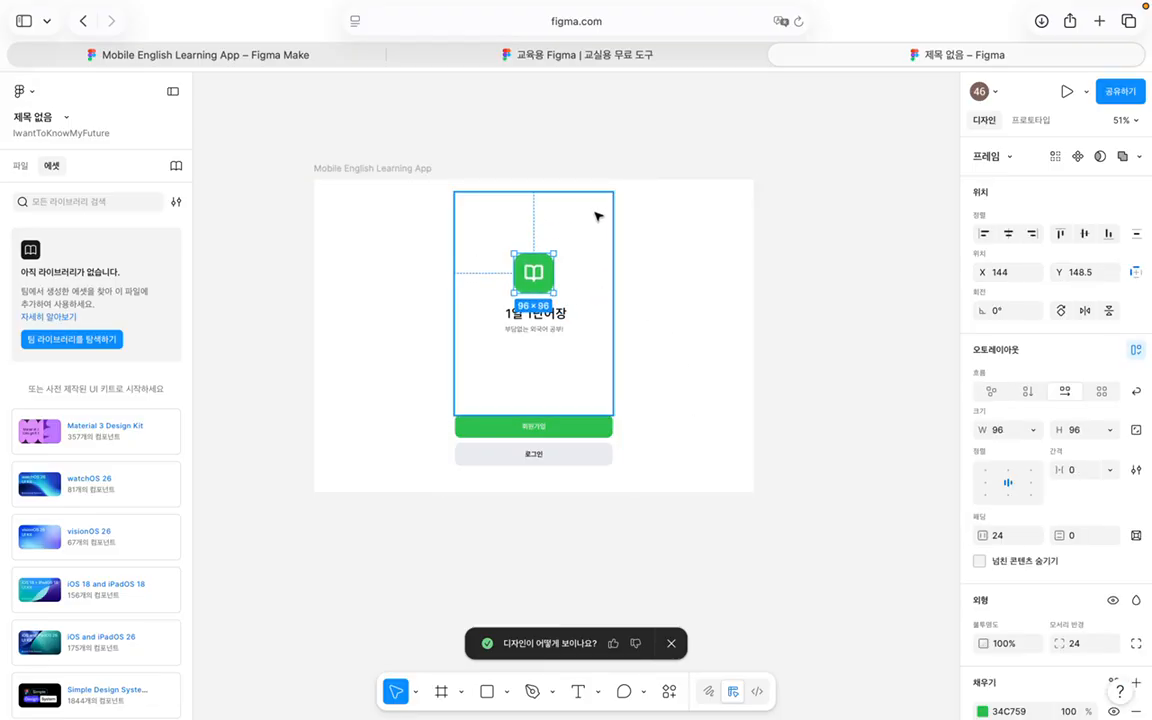
{"action": "left_click", "coordinate": [296, 57]}
Step: Switch from the 교육용 Figma page back to the Figma Make prototype tab
{"action": "left_click", "coordinate": [486, 53]}
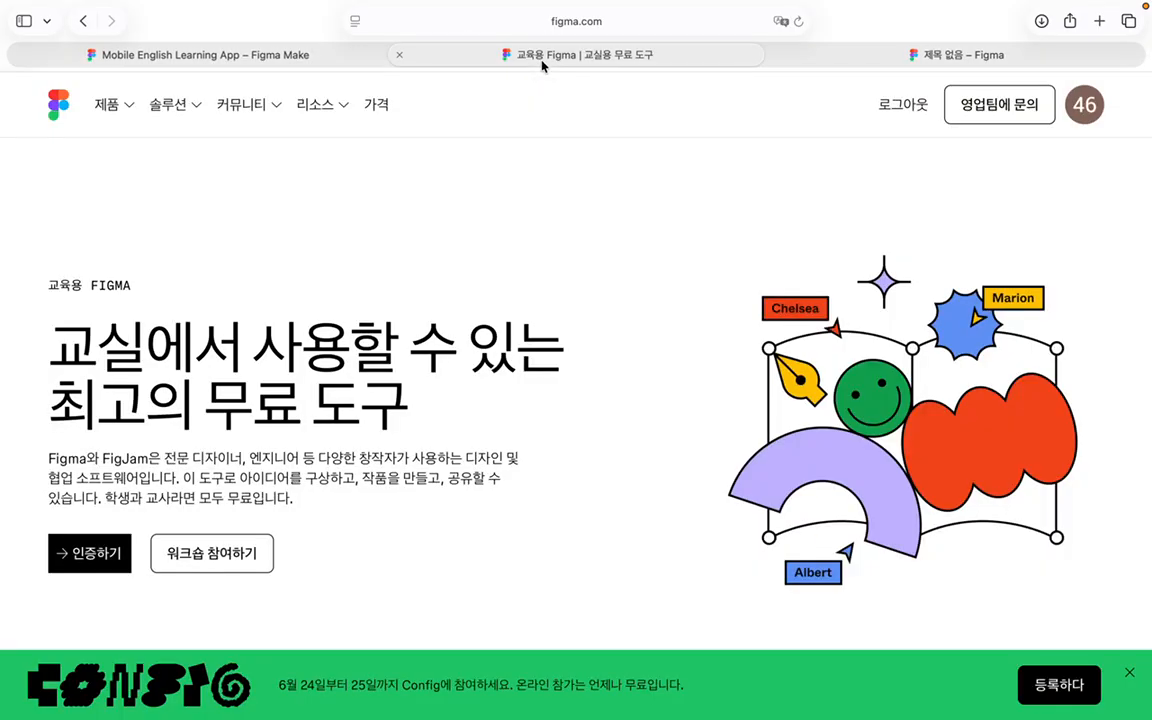
{"action": "left_click", "coordinate": [345, 55]}
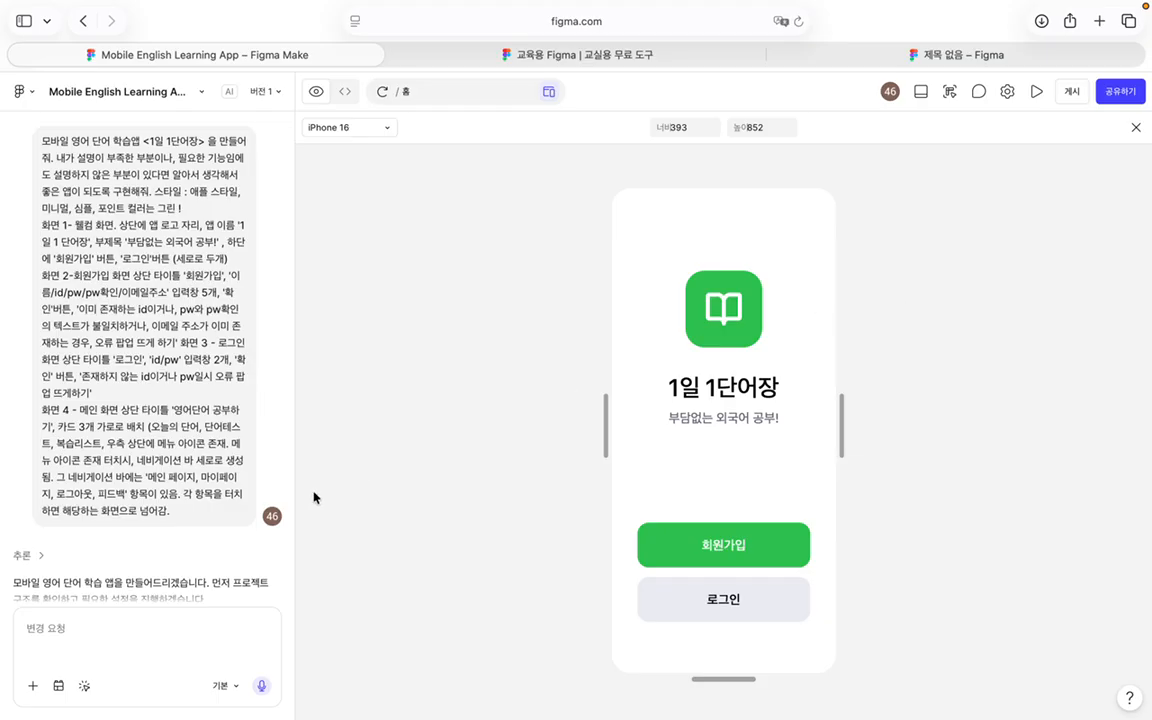
Step: Select the welcome screen's top content block for editing, try its change options, then deselect it
{"action": "left_click", "coordinate": [85, 688]}
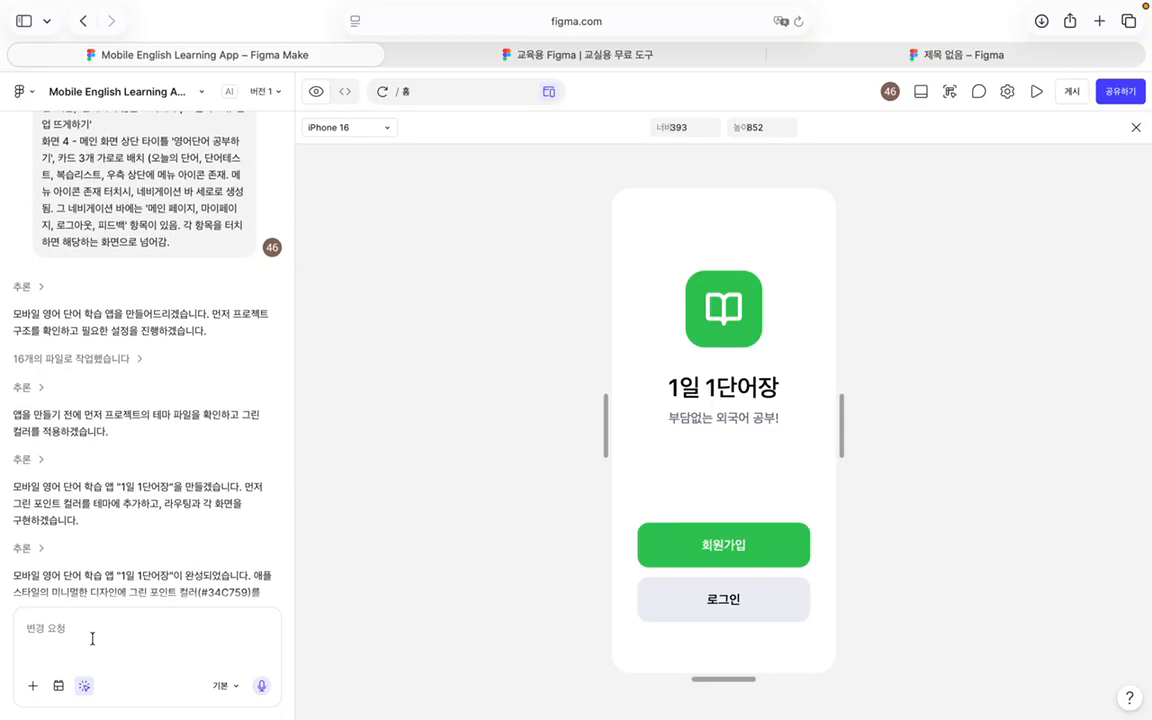
{"action": "left_click", "coordinate": [803, 410]}
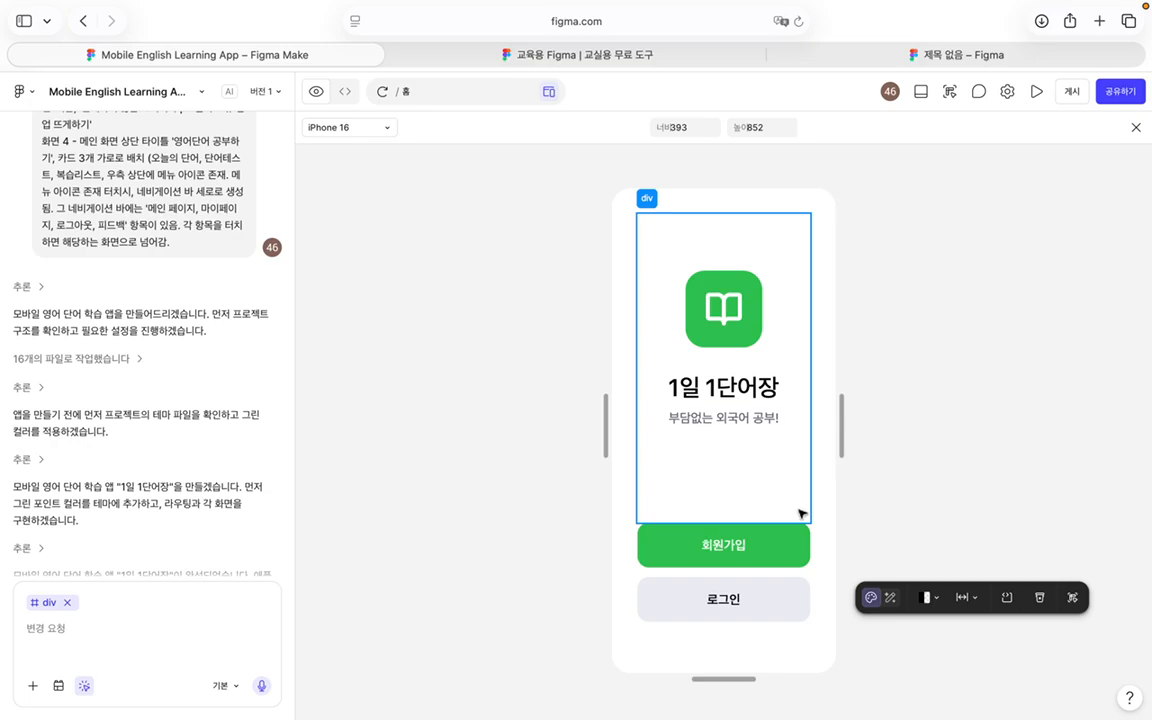
{"action": "left_click", "coordinate": [892, 598]}
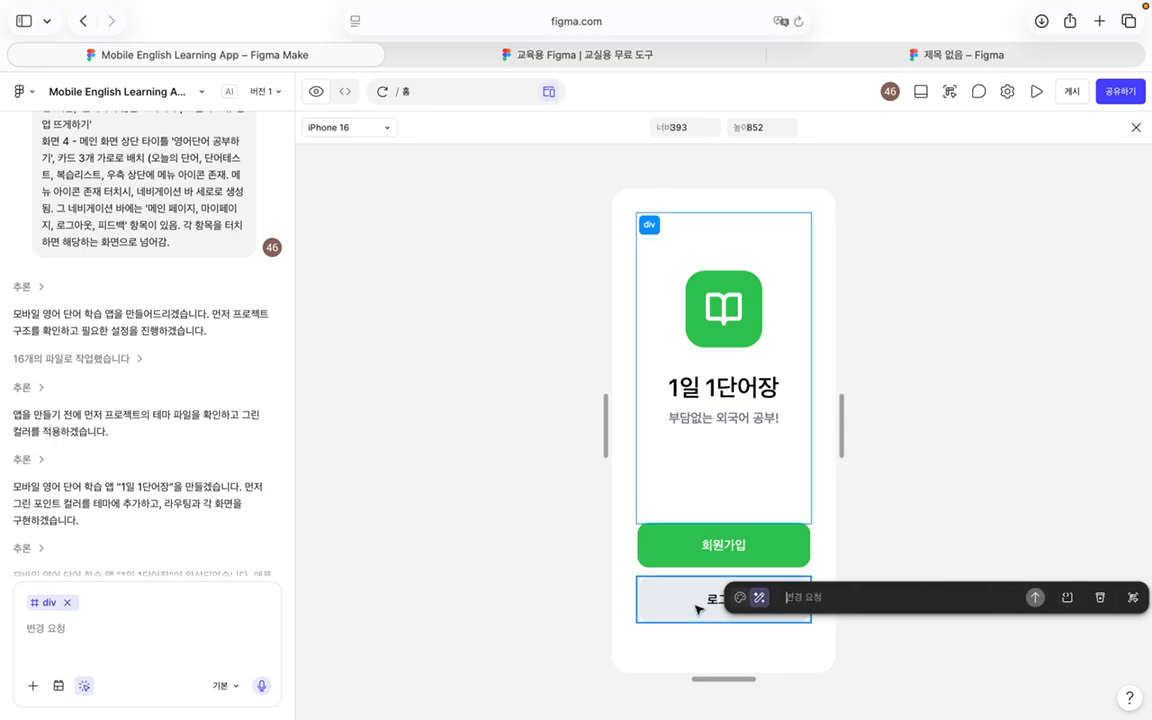
{"action": "left_click", "coordinate": [740, 597]}
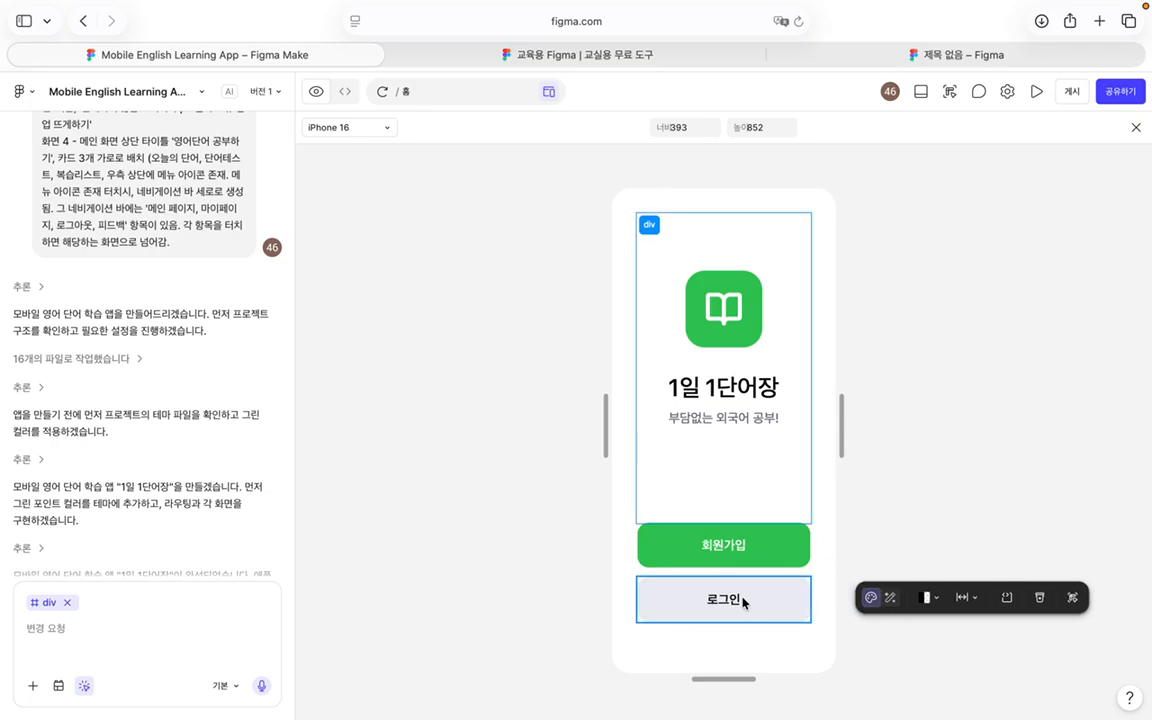
{"action": "left_click", "coordinate": [1073, 638]}
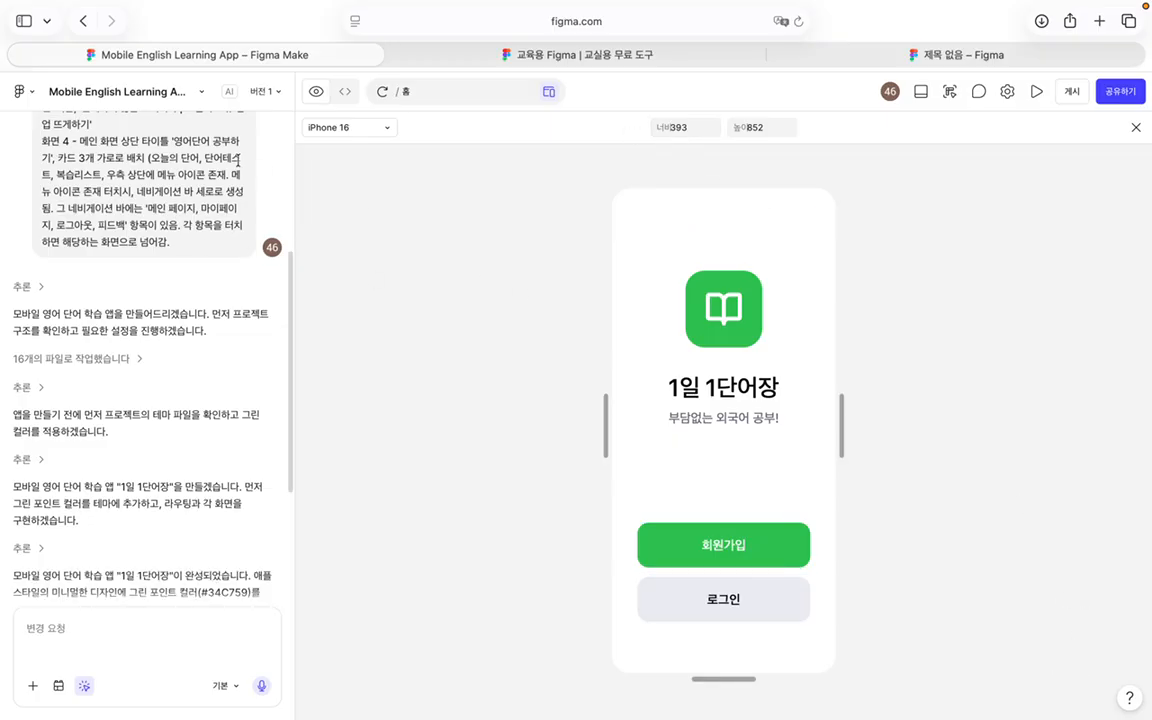